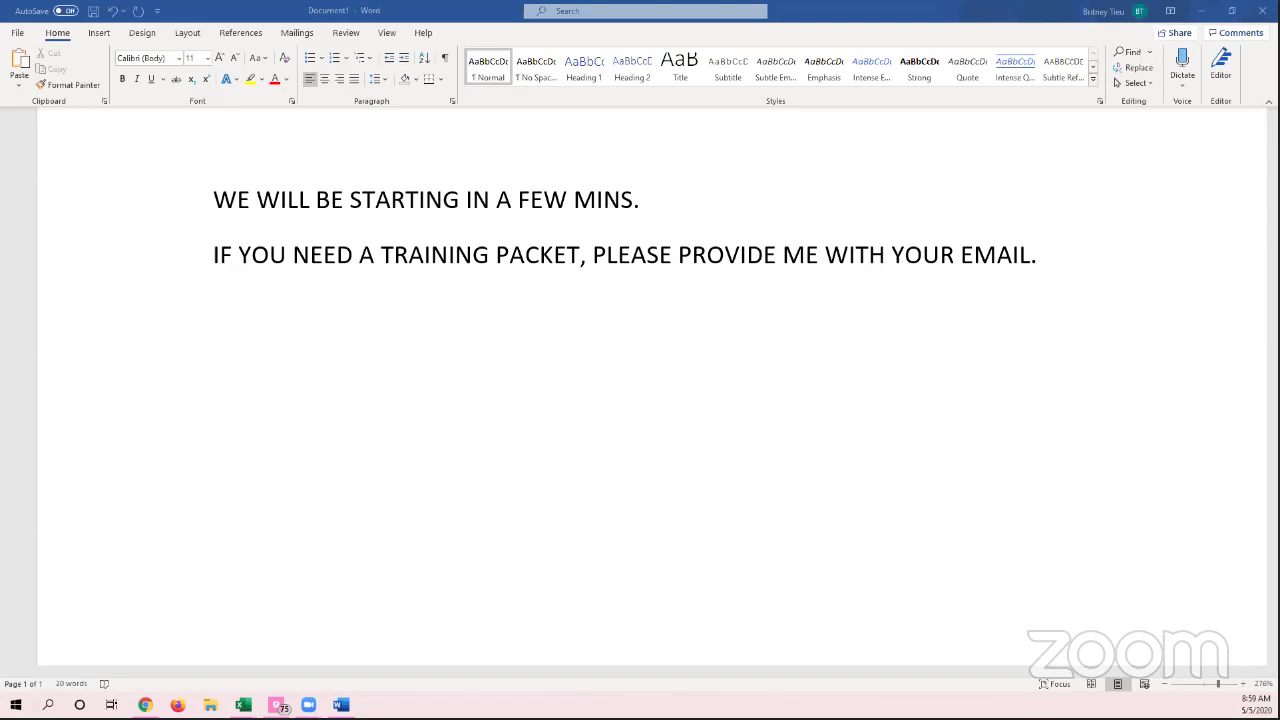
# Step: Switch from the Word waiting-room notice to the Restaurant Systems Pro Dash Board in Chrome
pyautogui.hotkey('alt', 'Tab')
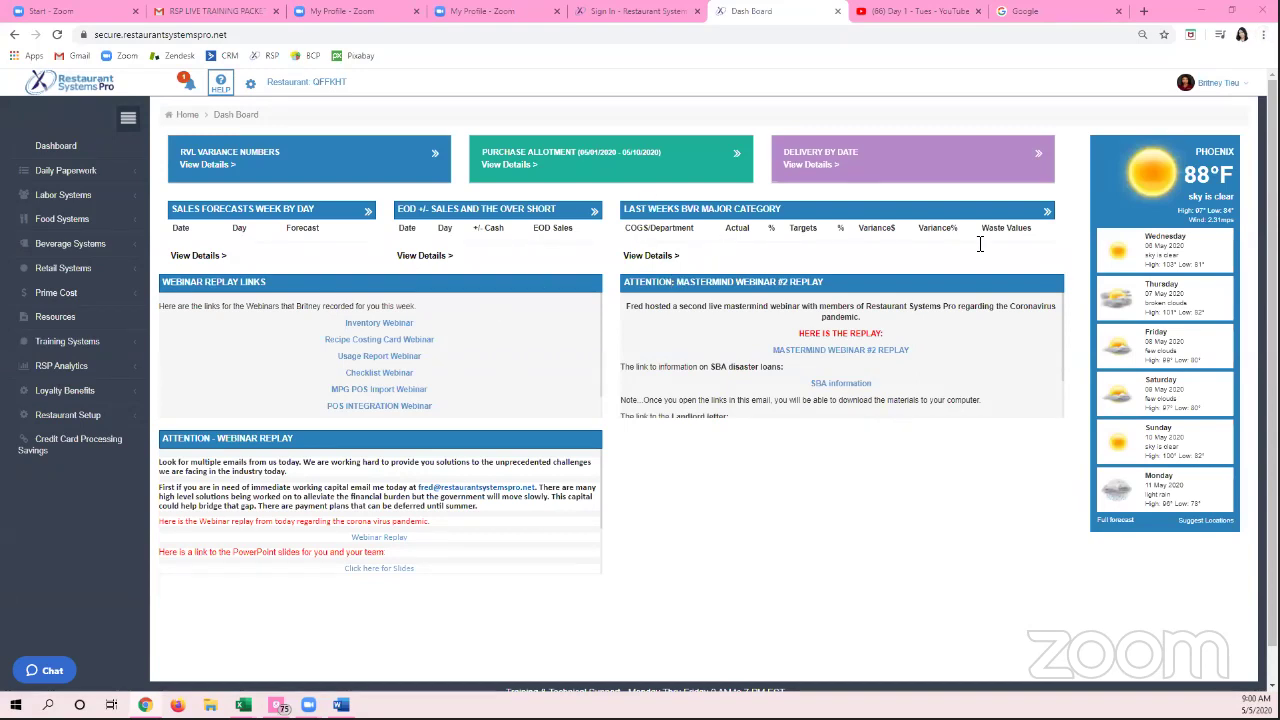
# Step: Open File Explorer at Quick access and move its window aside
pyautogui.press('super+e')
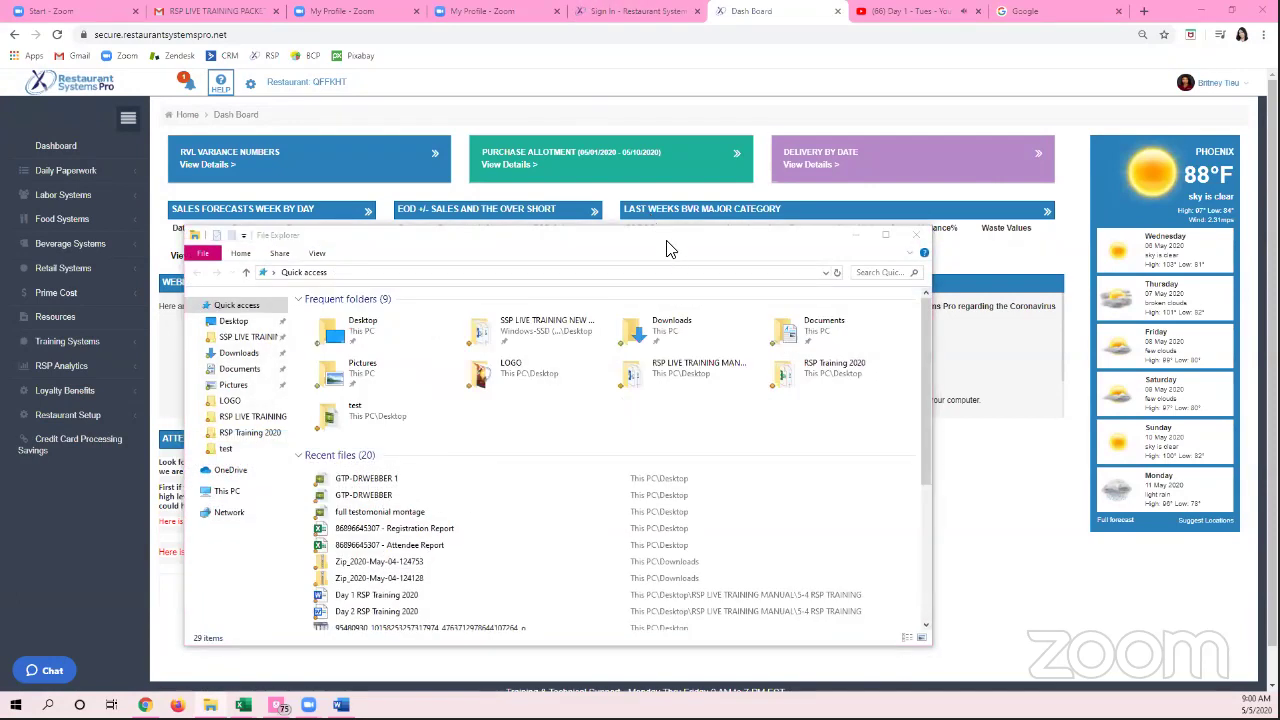
pyautogui.moveTo(696, 254); pyautogui.dragTo(1279, 260)
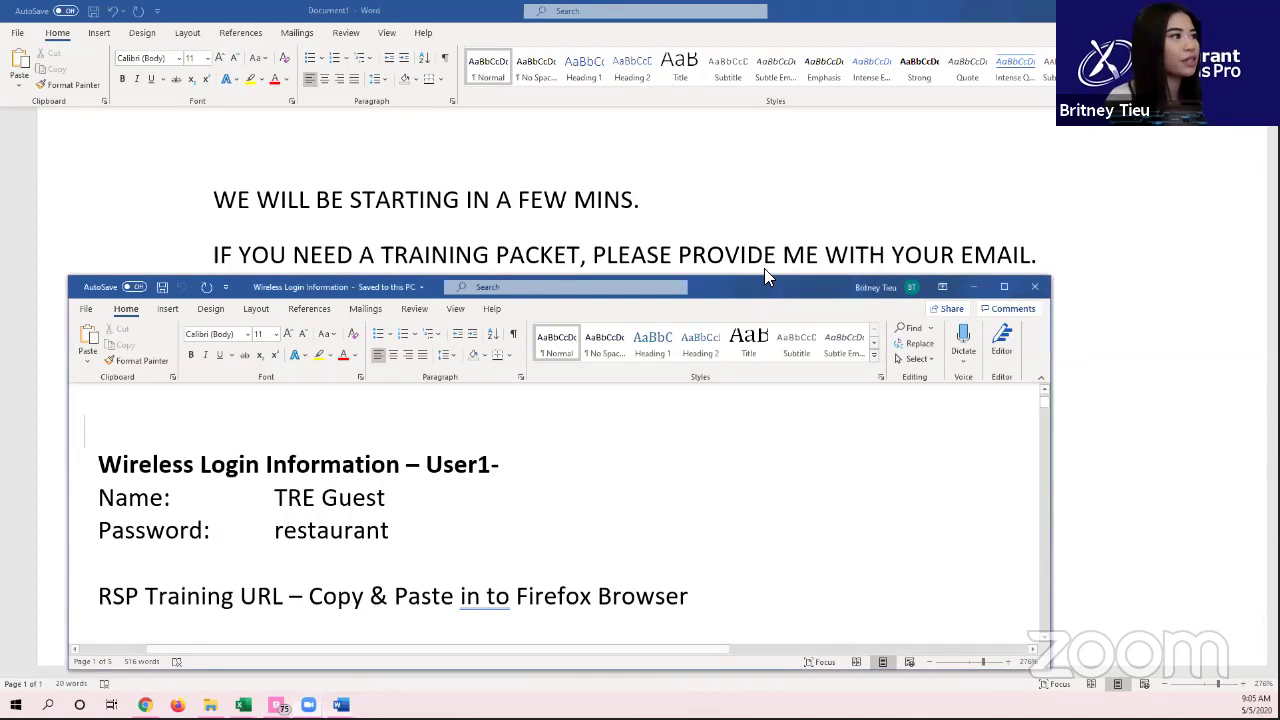
# Step: Enlarge the Wireless Login Information window and add the trainee's name after 'User1-' in the heading
pyautogui.moveTo(764, 278); pyautogui.dragTo(791, 223)
pyautogui.scroll(-1, 682, 414)
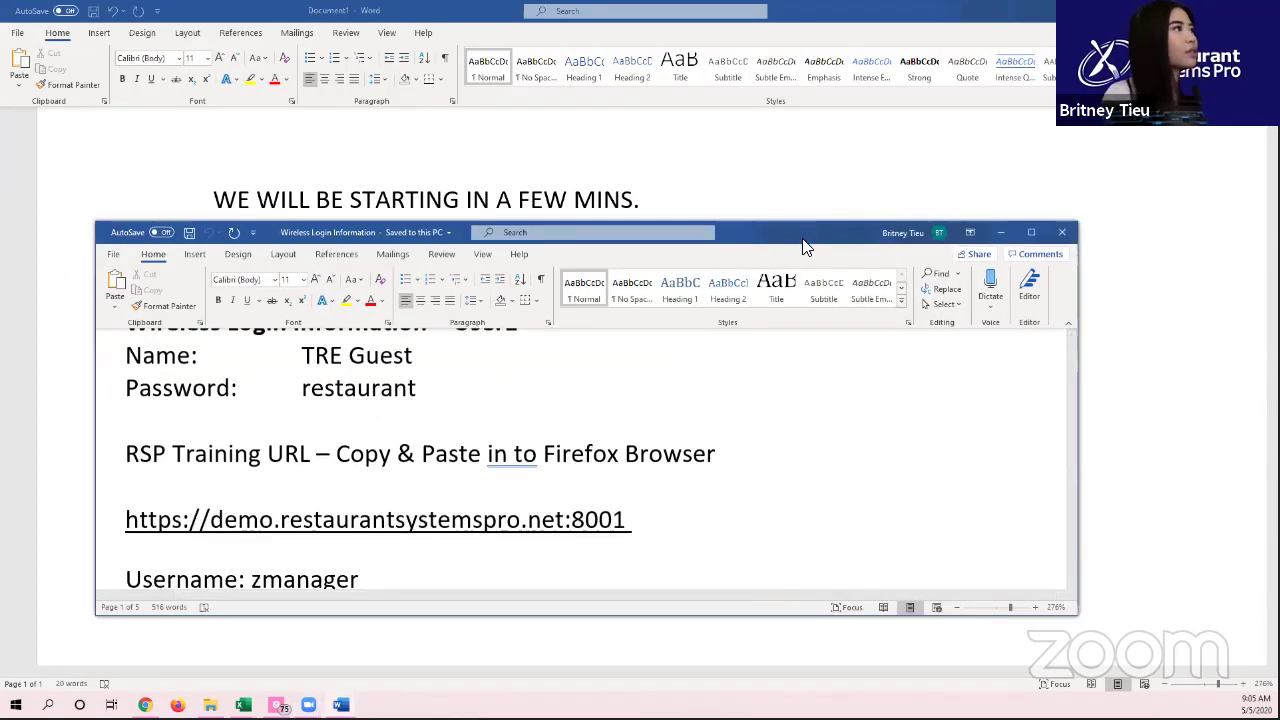
pyautogui.moveTo(836, 230); pyautogui.dragTo(902, 198)
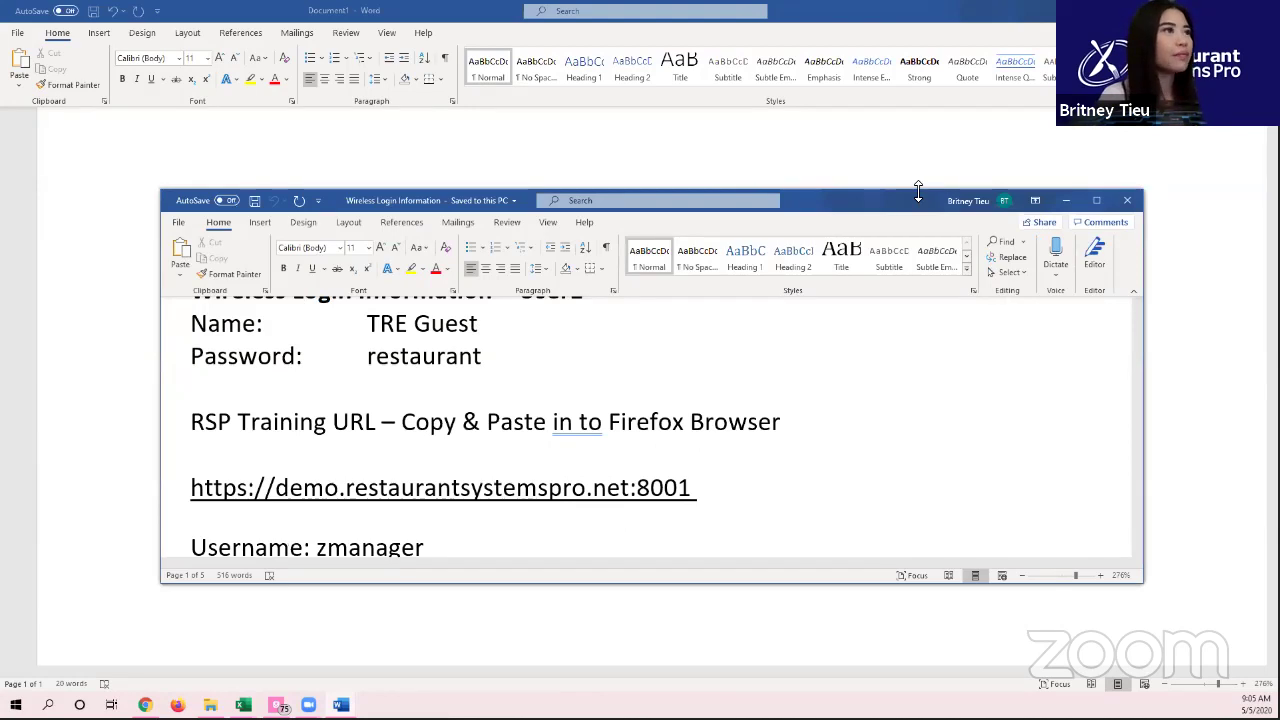
pyautogui.moveTo(955, 25); pyautogui.dragTo(955, 20)
pyautogui.scroll(2, 940, 383)
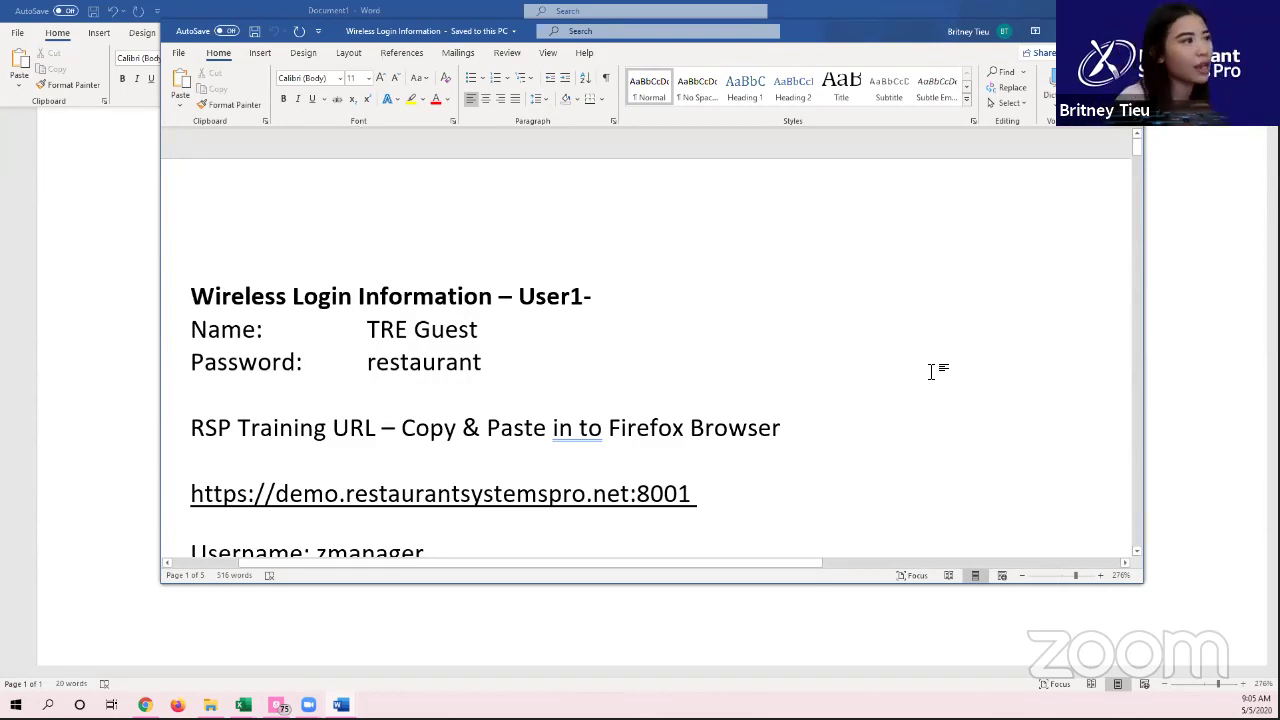
pyautogui.click(692, 292)
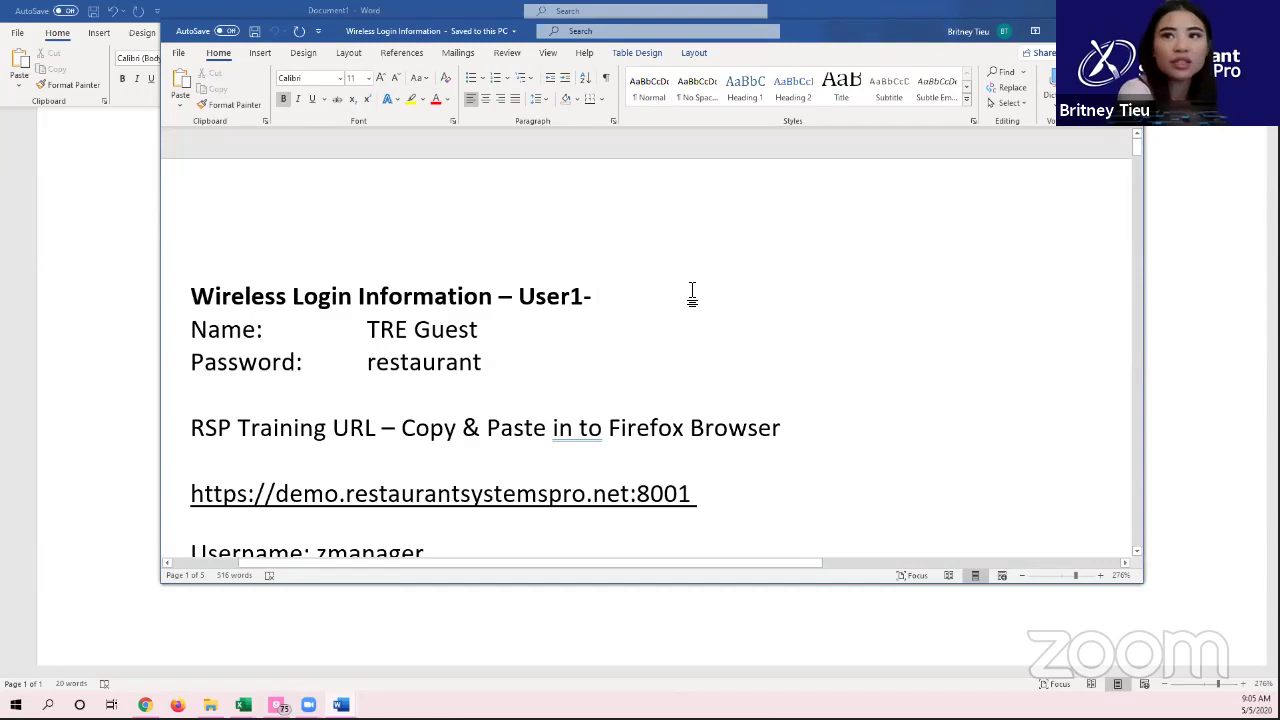
pyautogui.write('jON')
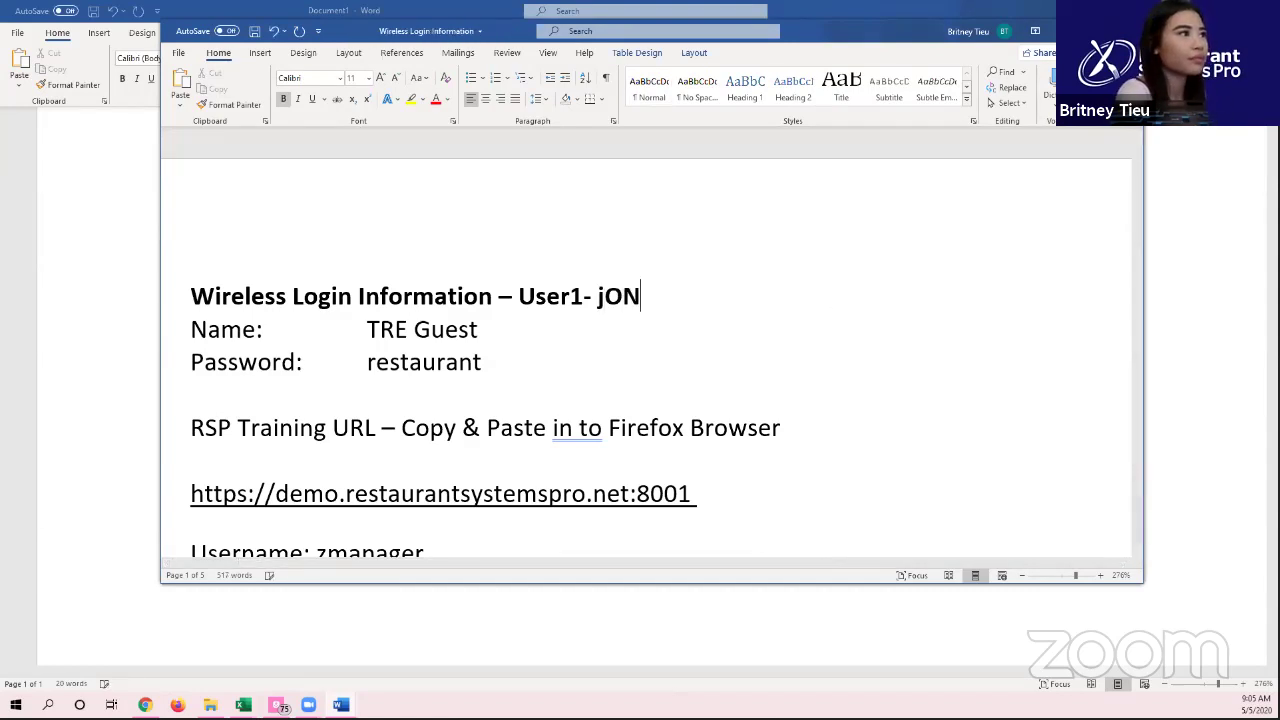
# Step: Switch to the sent Gmail message with the RSP training attachments
pyautogui.moveTo(210, 705)
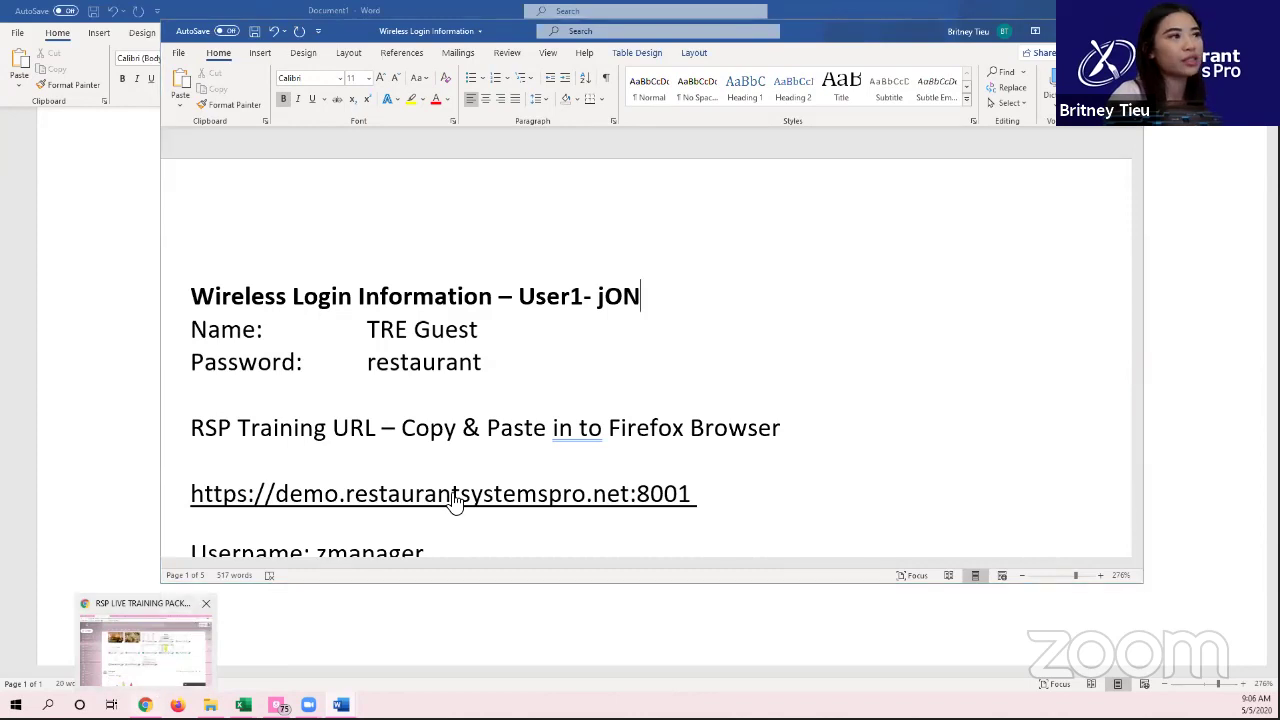
pyautogui.hotkey('alt', 'Tab')
pyautogui.scroll(1, 551, 443)
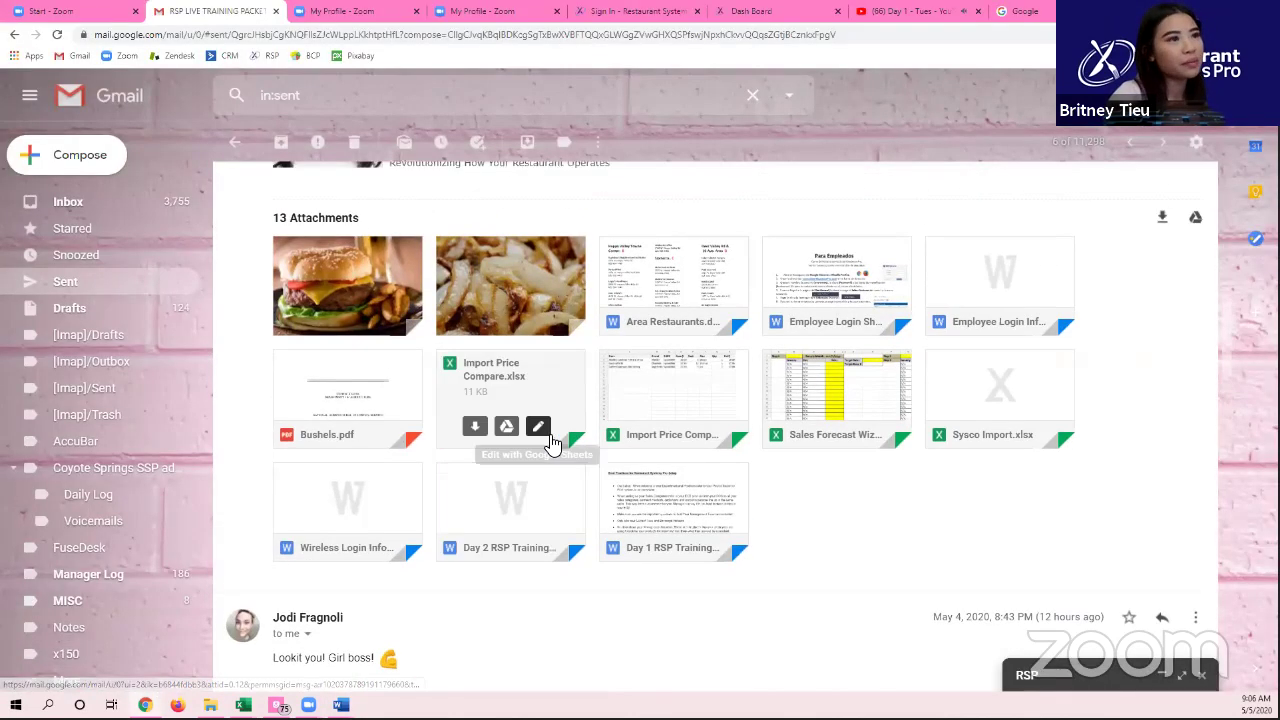
# Step: Download the Wireless Login Information.docx attachment, then bring that Word document back
pyautogui.scroll(1, 310, 600)
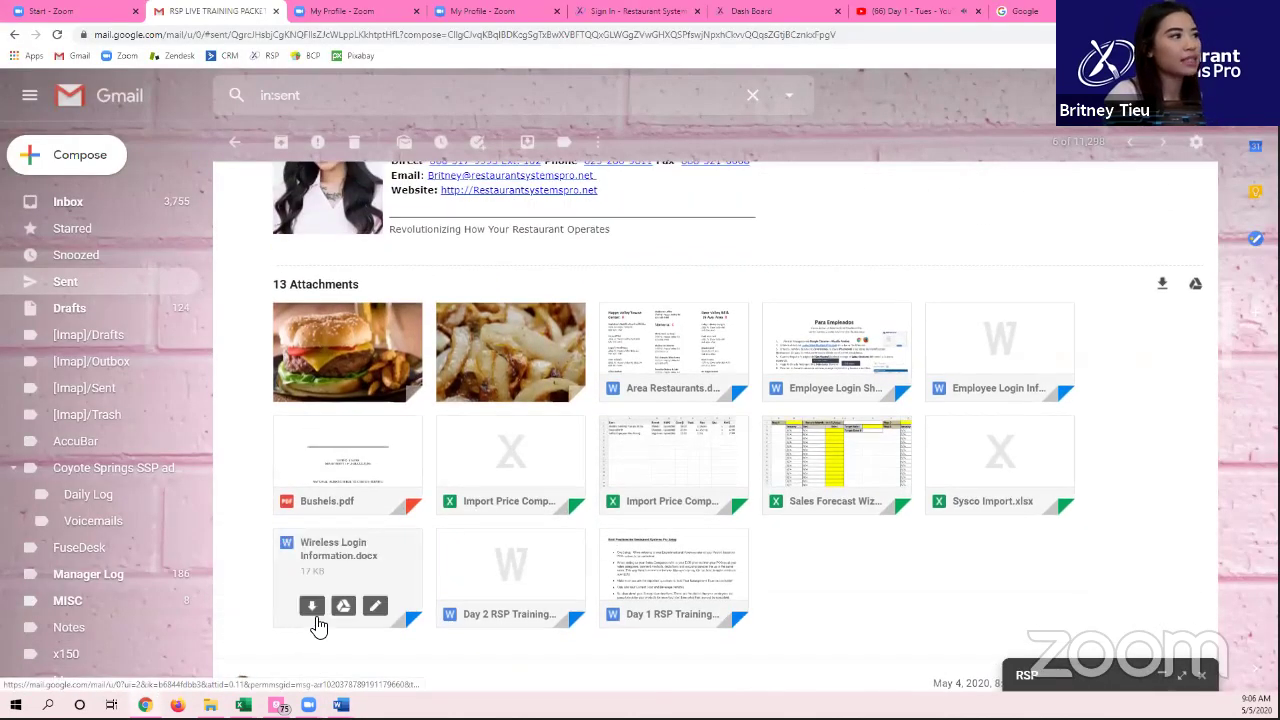
pyautogui.click(314, 620)
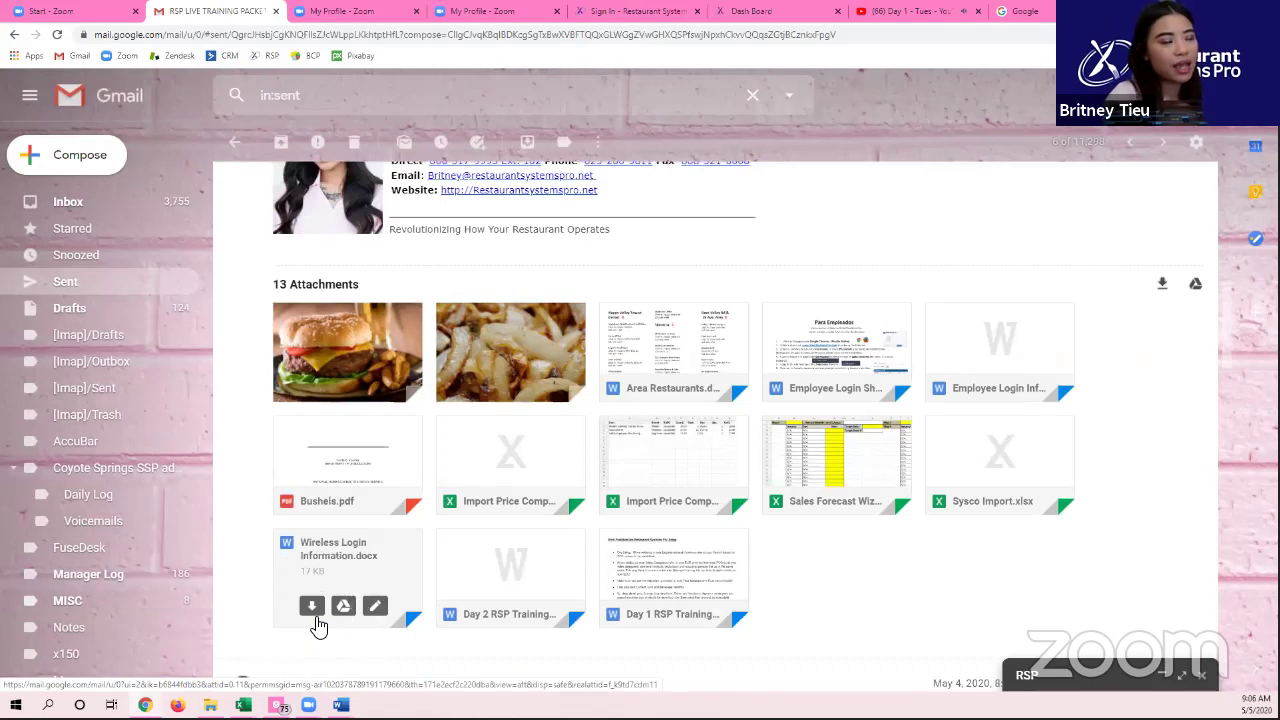
pyautogui.click(316, 620)
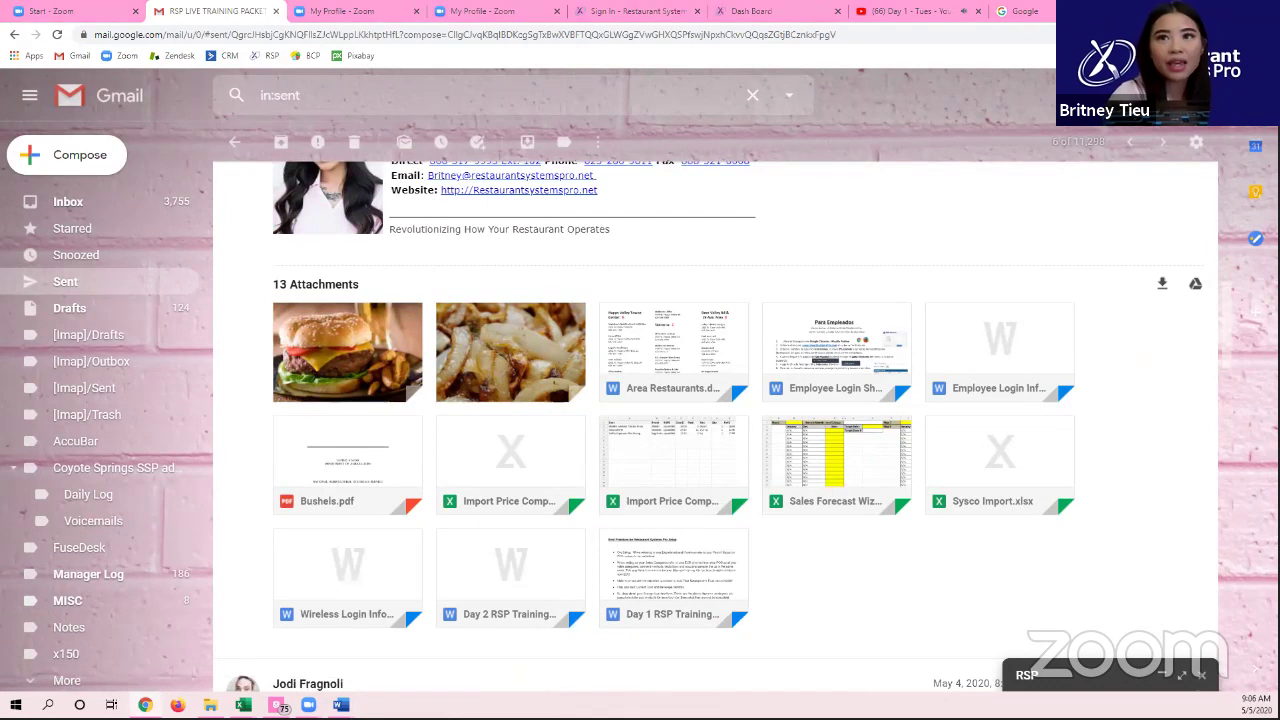
pyautogui.click(311, 606)
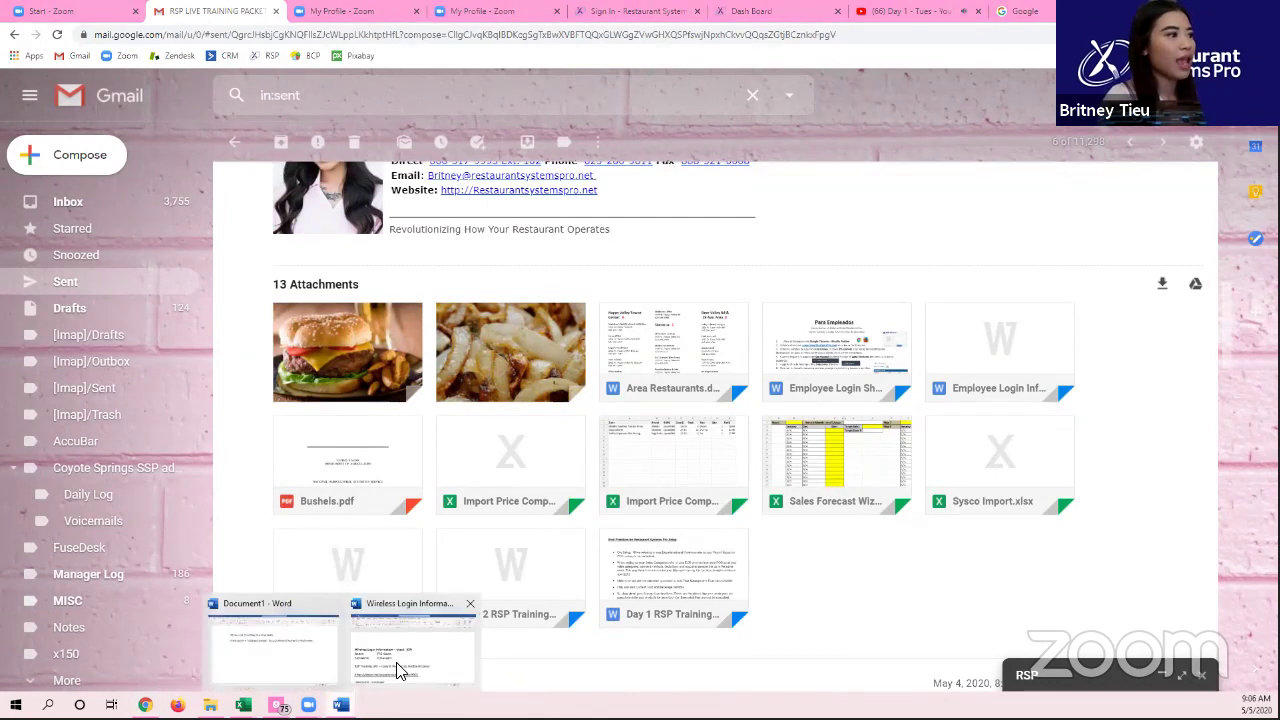
pyautogui.click(405, 668)
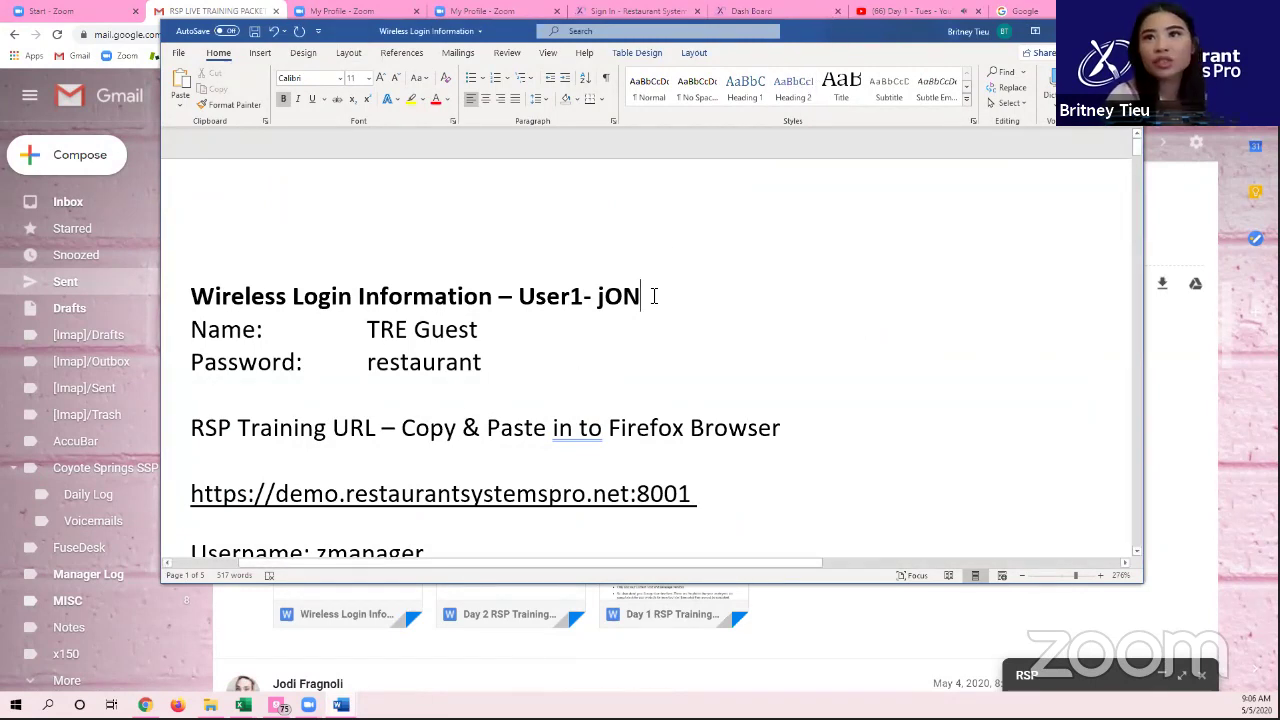
pyautogui.scroll(-1, 654, 296)
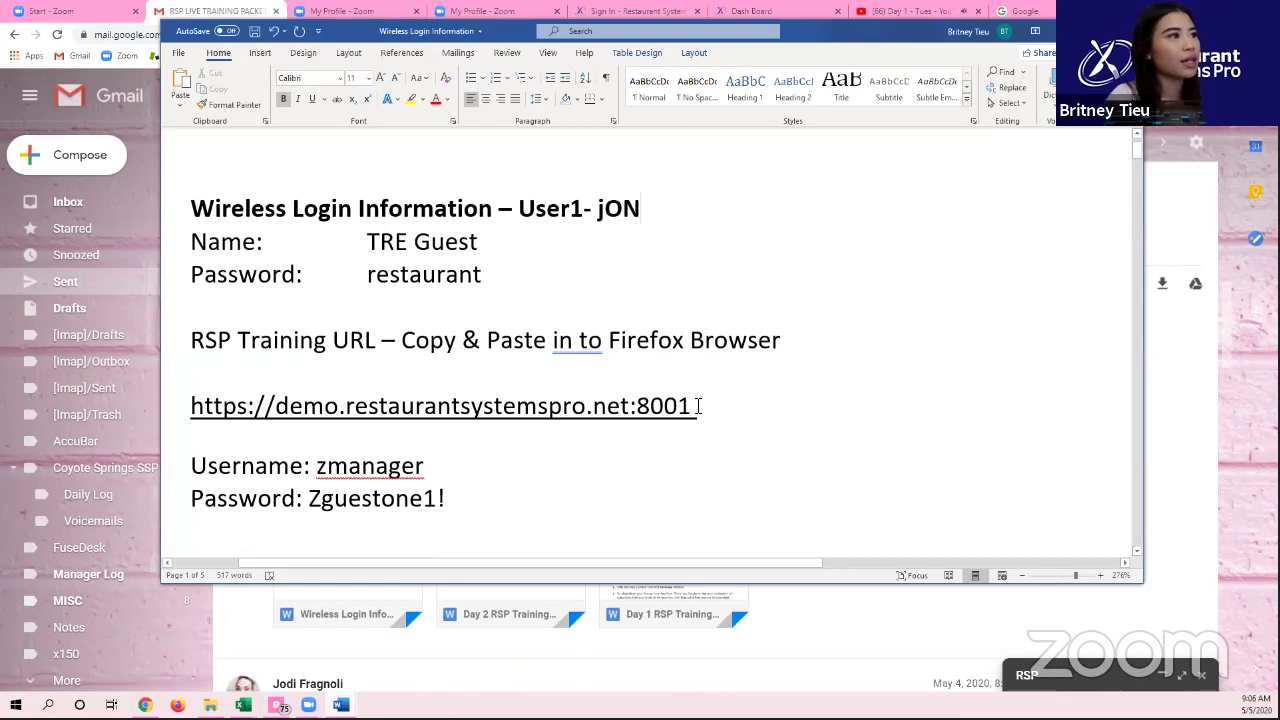
pyautogui.moveTo(704, 408); pyautogui.dragTo(203, 420)
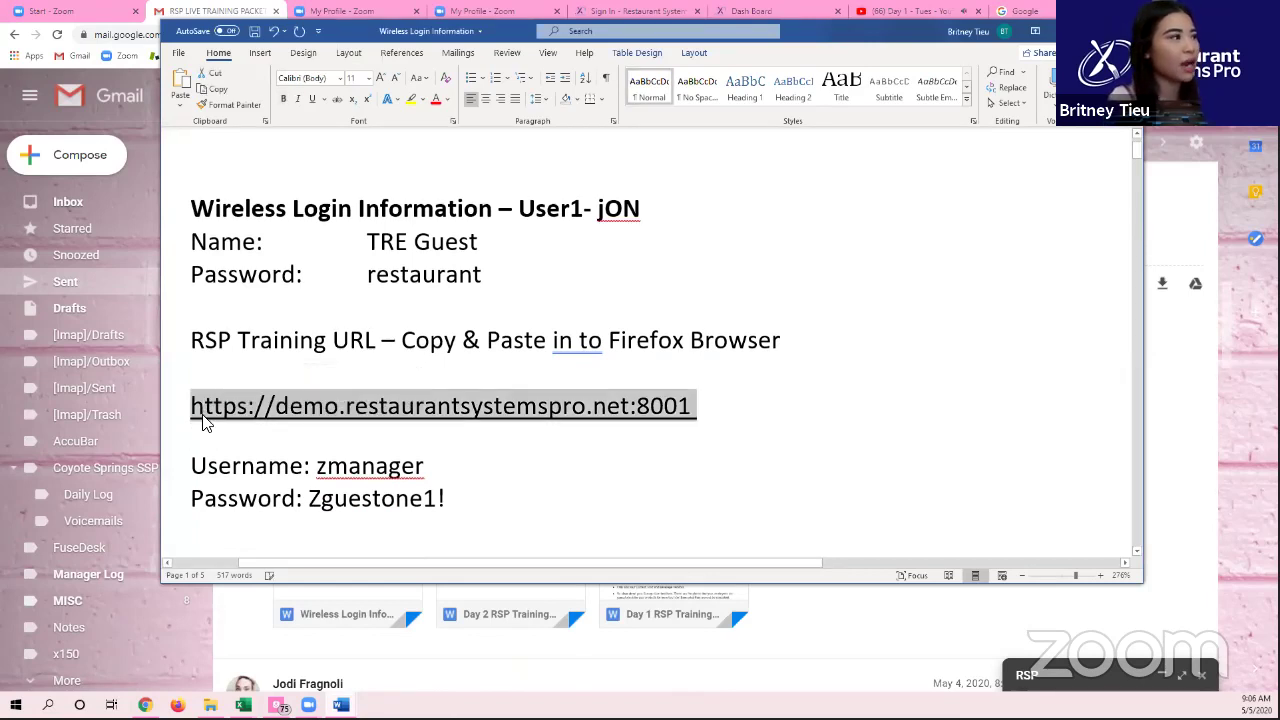
# Step: Load the demo.restaurantsystemspro.net:8001 member login page in the Dash Board tab
pyautogui.click(268, 647)
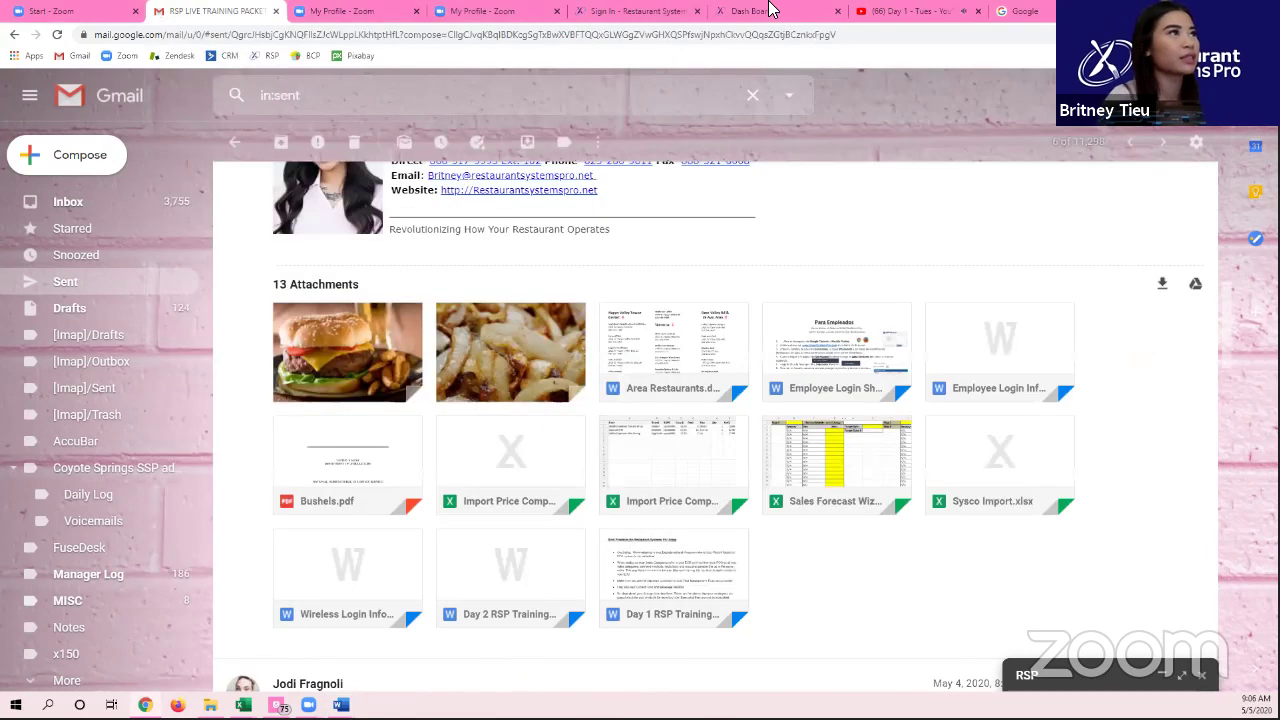
pyautogui.click(760, 11)
pyautogui.write('d')
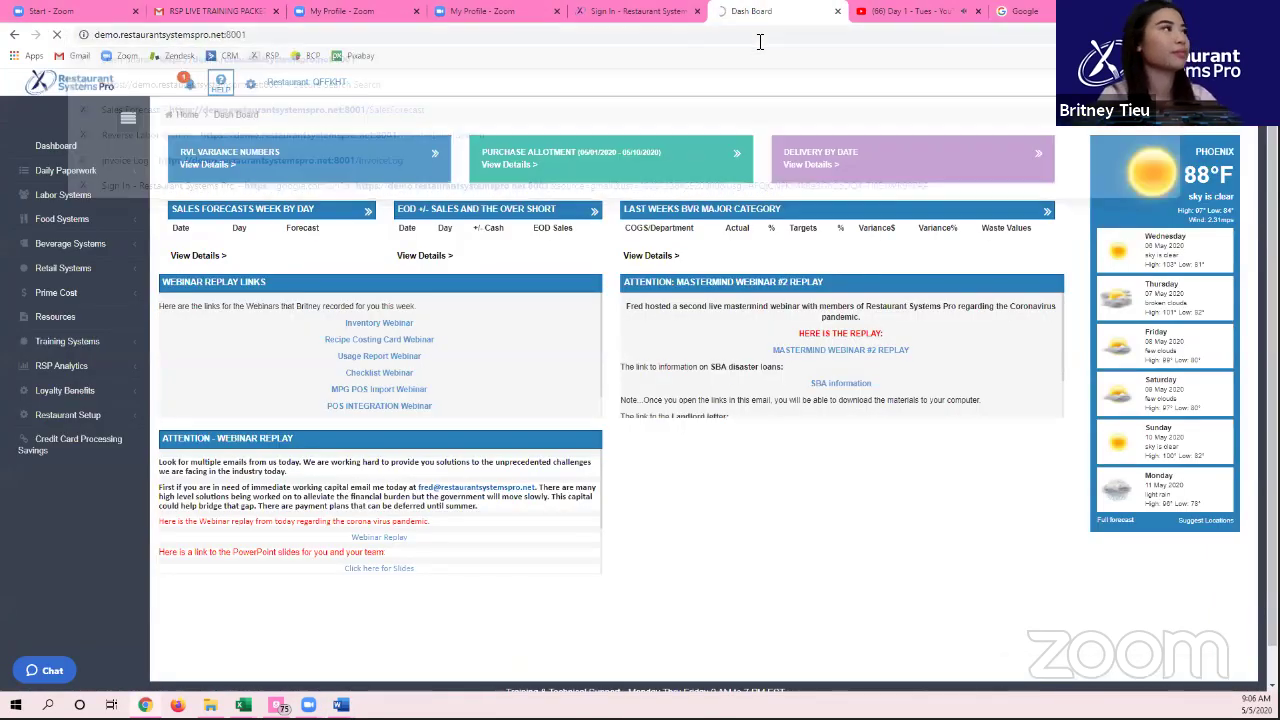
pyautogui.press('Return')
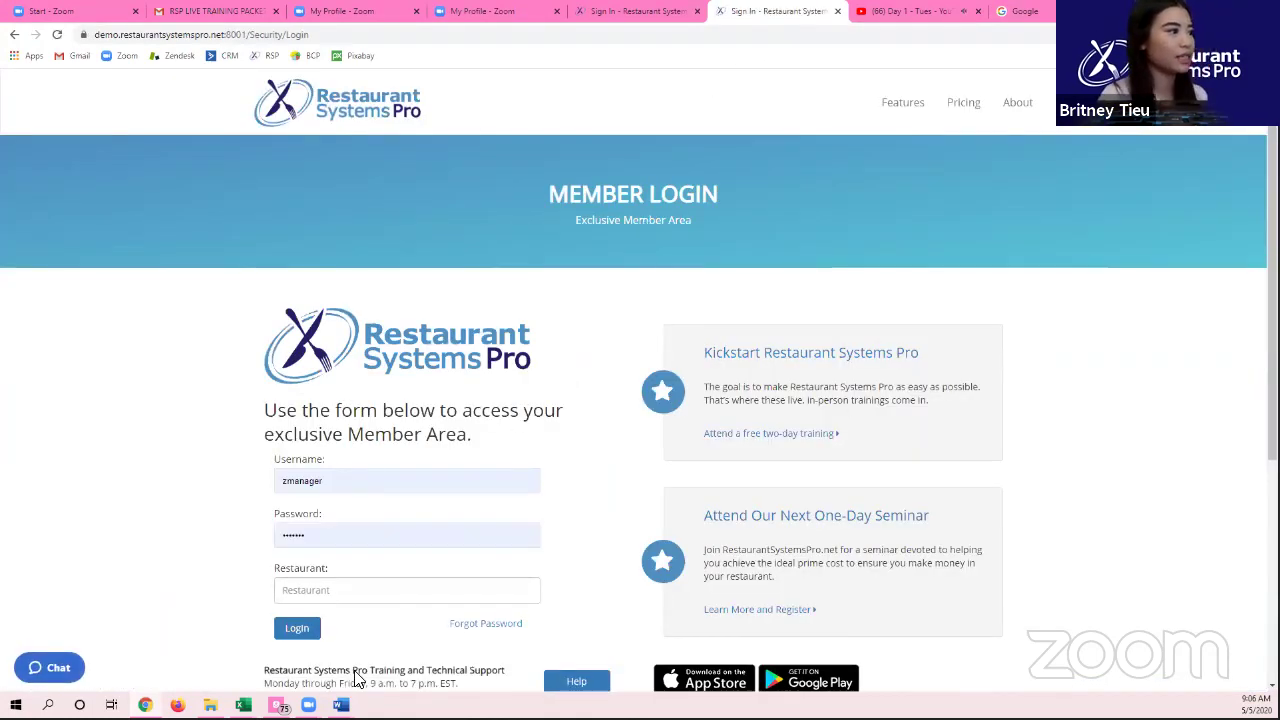
# Step: Replace the Document1 notice text with a USERNAME line holding the manager username
pyautogui.moveTo(340, 705)
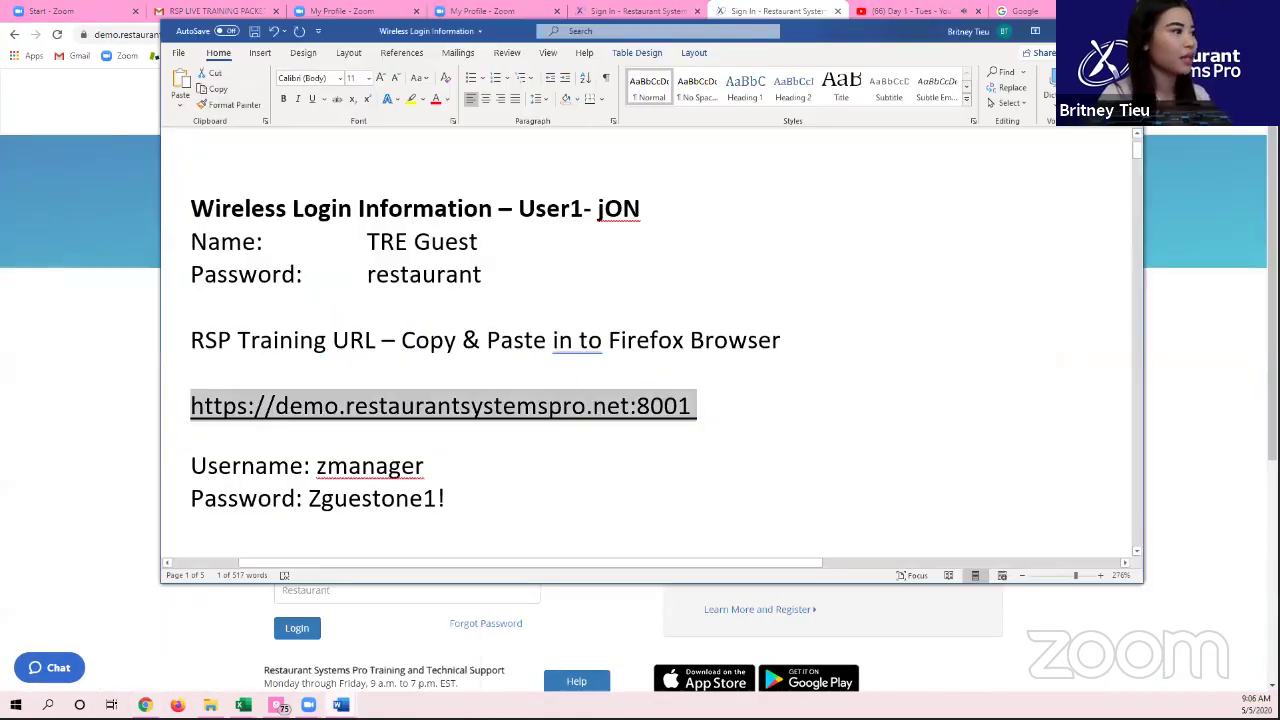
pyautogui.click(268, 662)
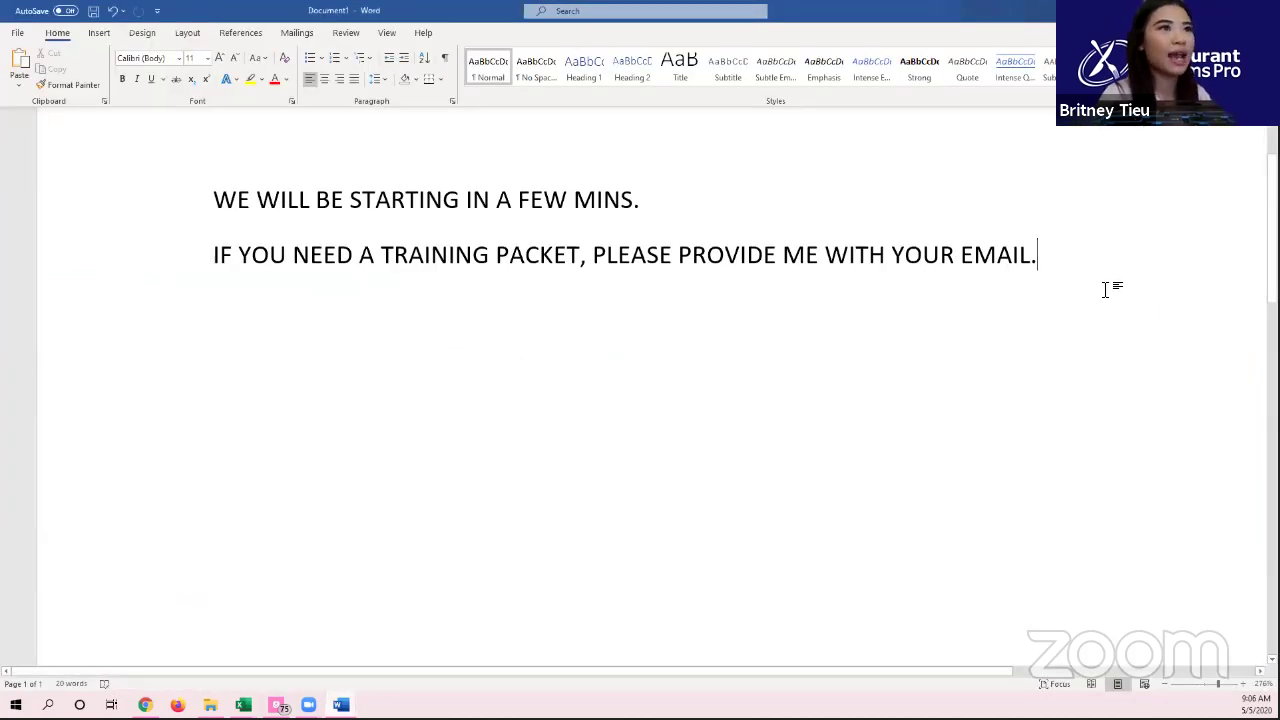
pyautogui.moveTo(1114, 286); pyautogui.dragTo(177, 177)
pyautogui.write('U')
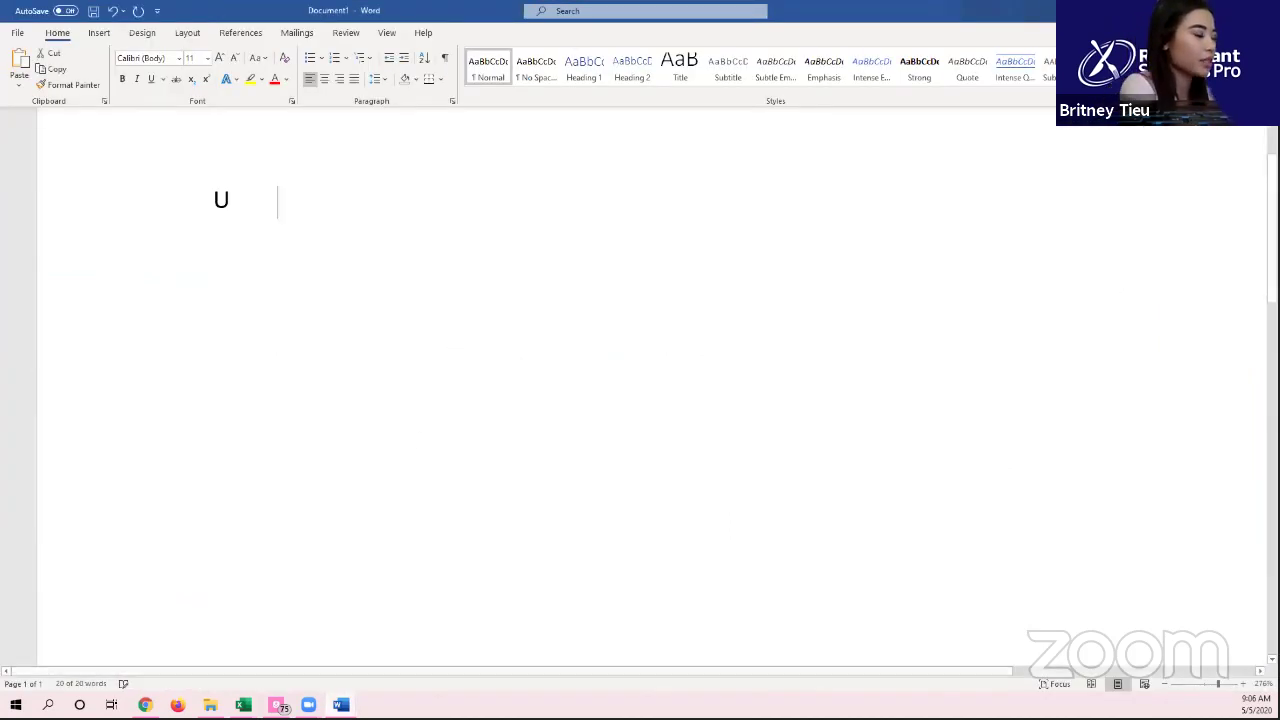
pyautogui.write('SERNAME : Z')
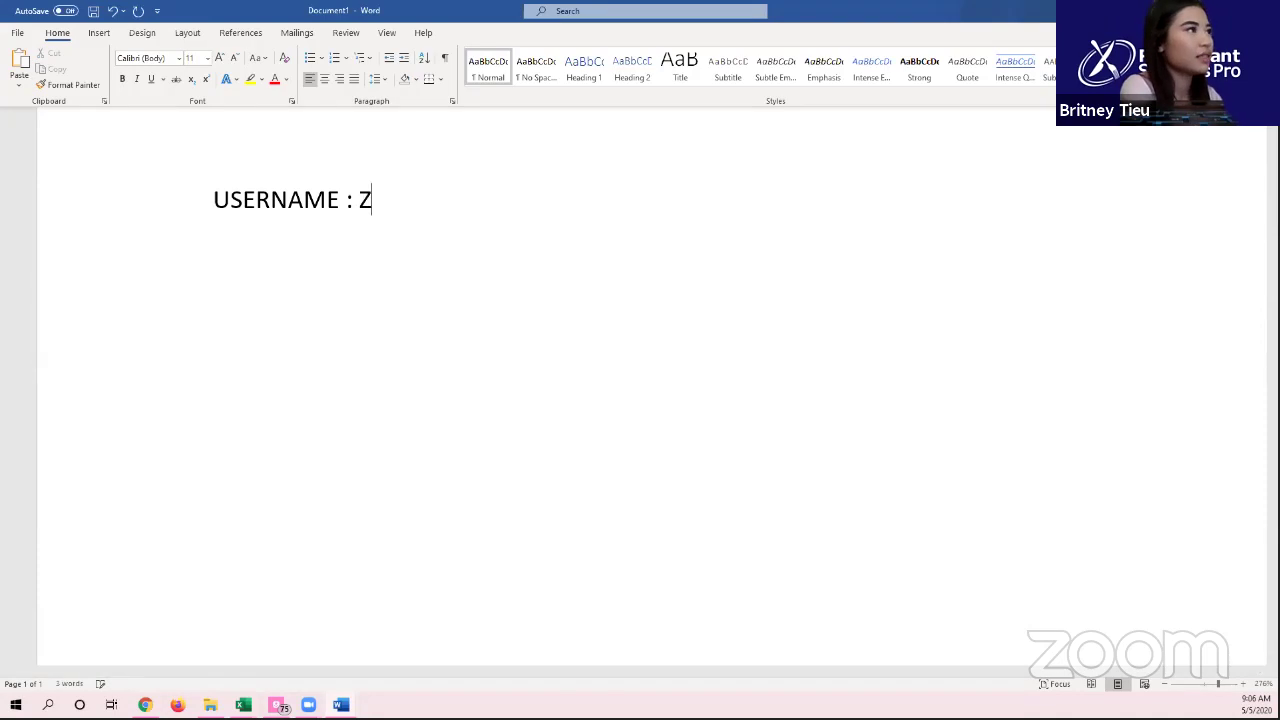
pyautogui.write('manager ')
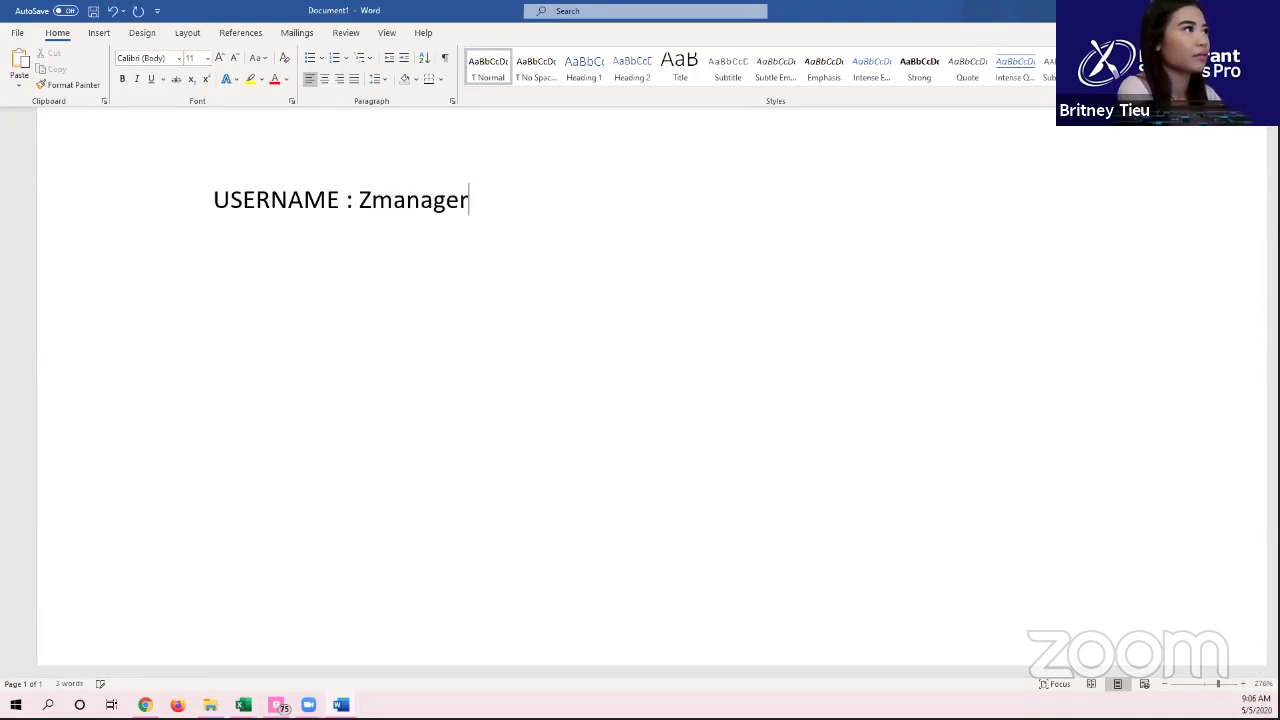
pyautogui.write('\\')
pyautogui.press('Return')
pyautogui.press('BackSpace')
pyautogui.press('BackSpace')
pyautogui.press('BackSpace')
pyautogui.press('Return')
pyautogui.press('BackSpace')
# Step: Add a 'Pass:' line with the password and a 'RESTAURANT ID:' line with the restaurant ID
pyautogui.write('Pass: AB')
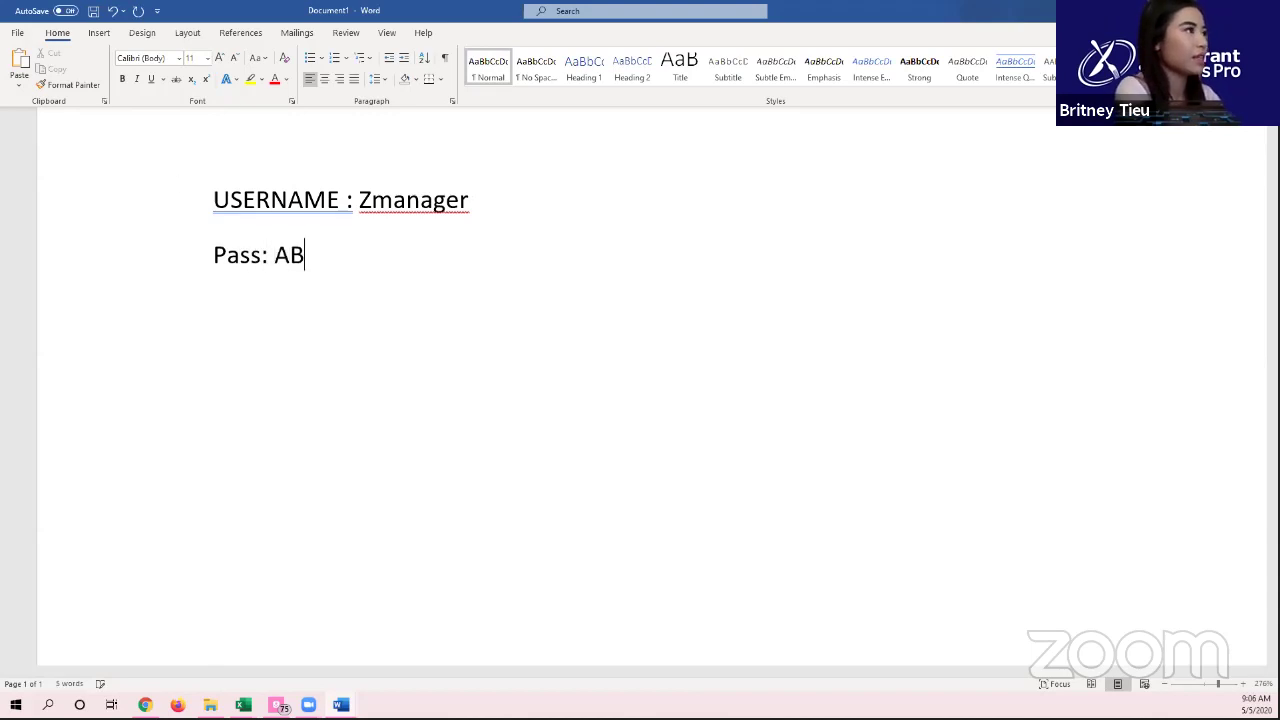
pyautogui.press('BackSpace')
pyautogui.write('bc')
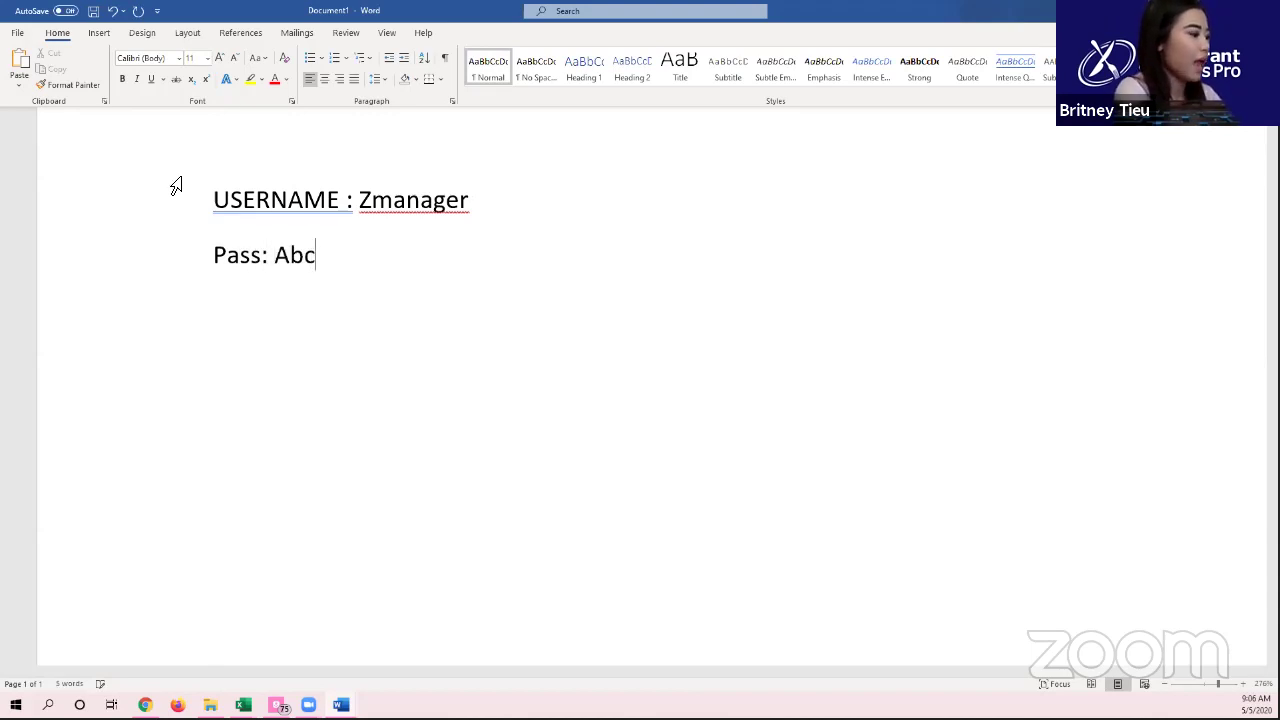
pyautogui.write('@123')
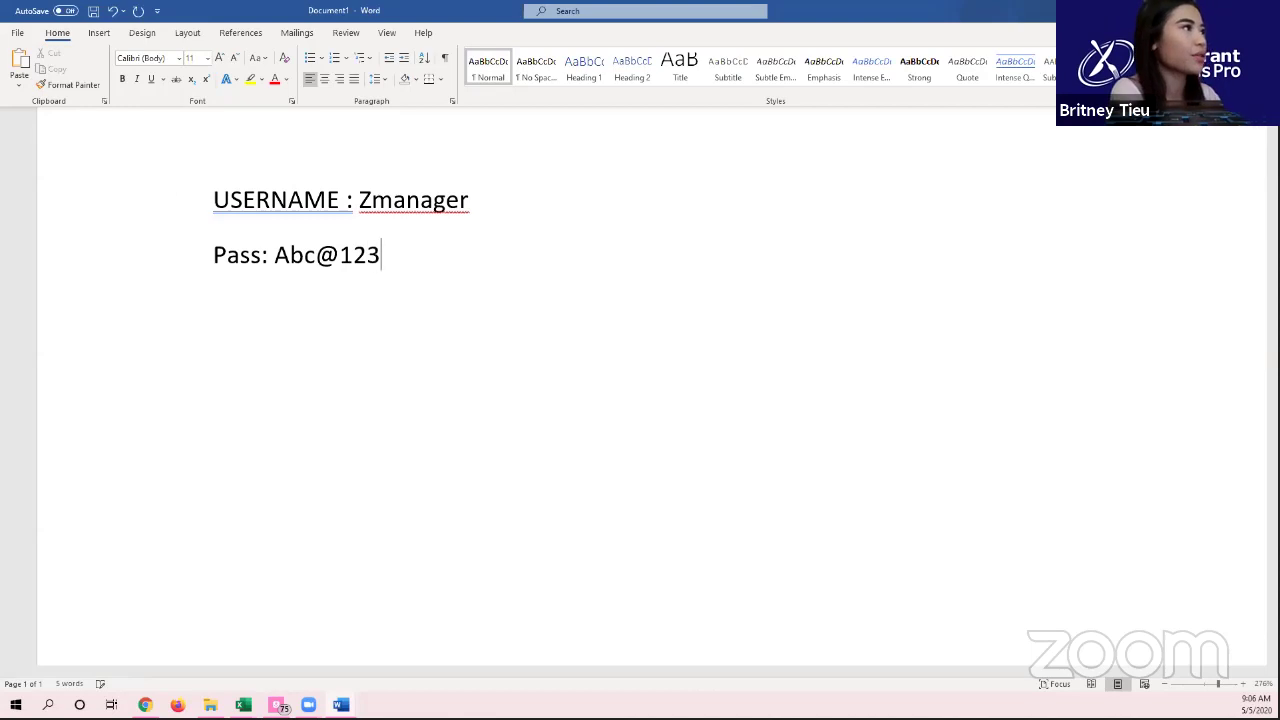
pyautogui.press('Return')
pyautogui.write('RES')
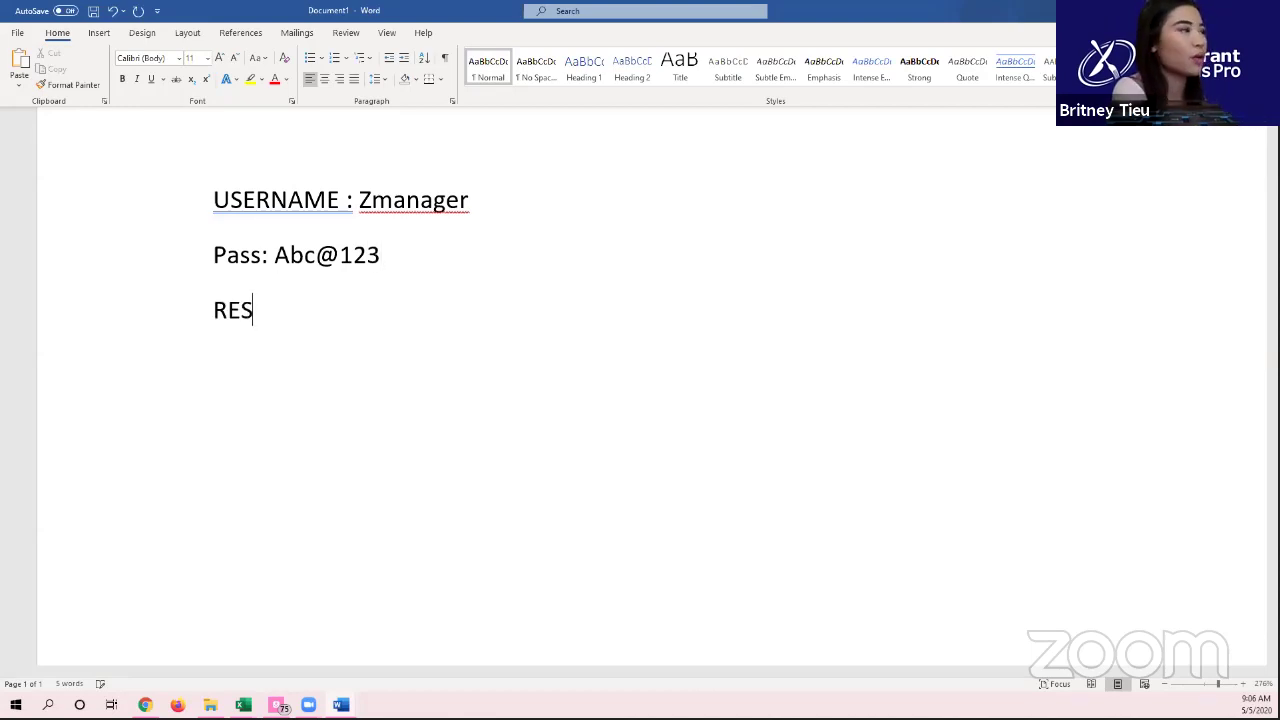
pyautogui.write('TAURANT ID: ')
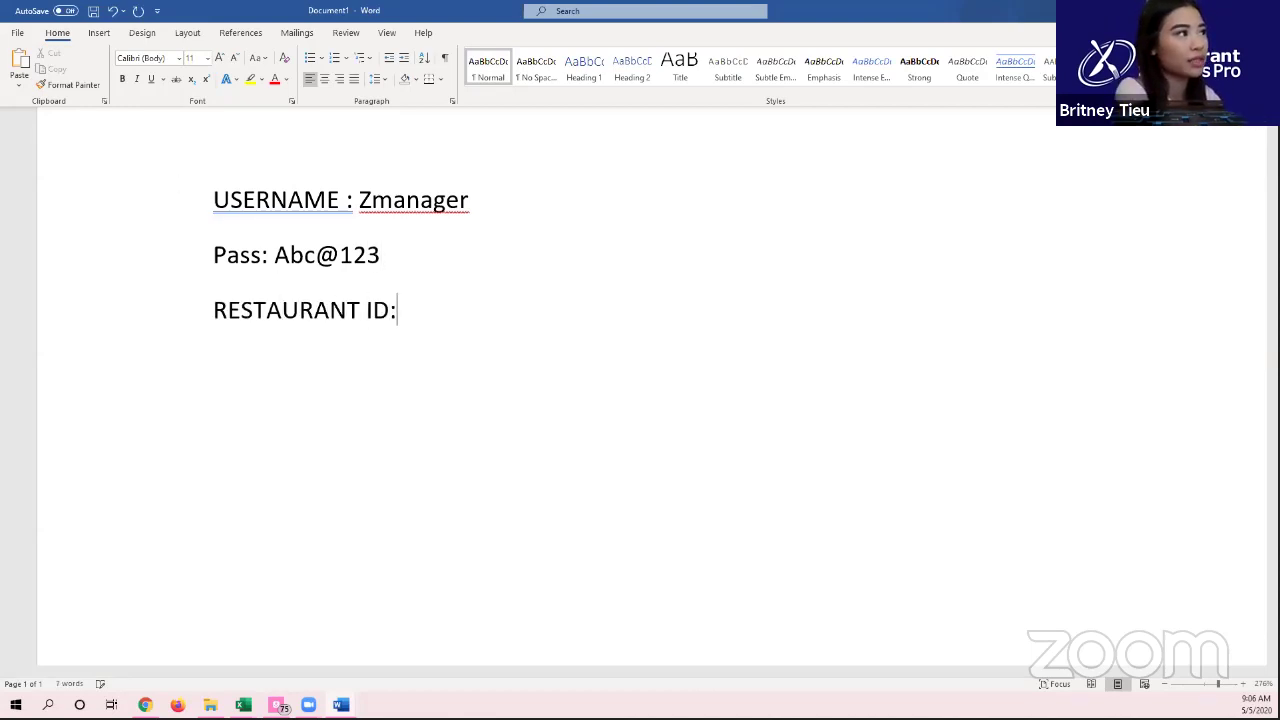
pyautogui.write('W')
pyautogui.press('BackSpace')
pyautogui.write('QFFKHT')
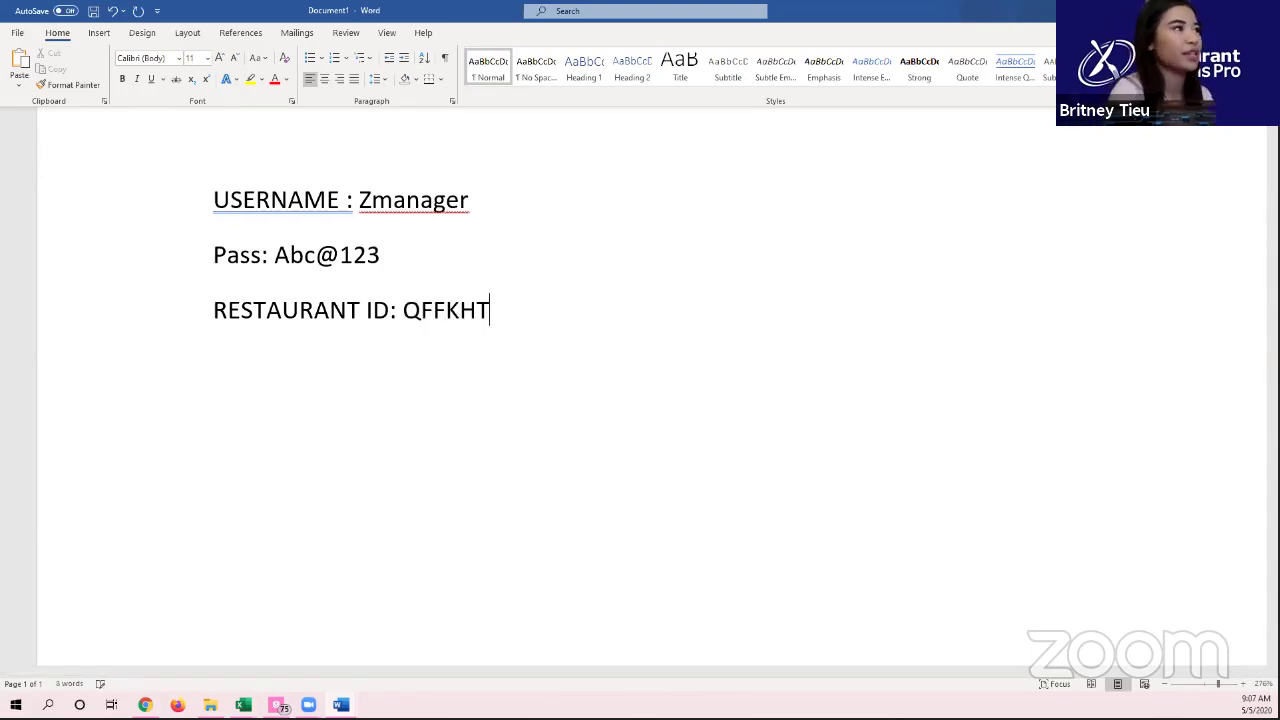
# Step: Enlarge the three login lines to 22 pt
pyautogui.moveTo(509, 334); pyautogui.dragTo(214, 198)
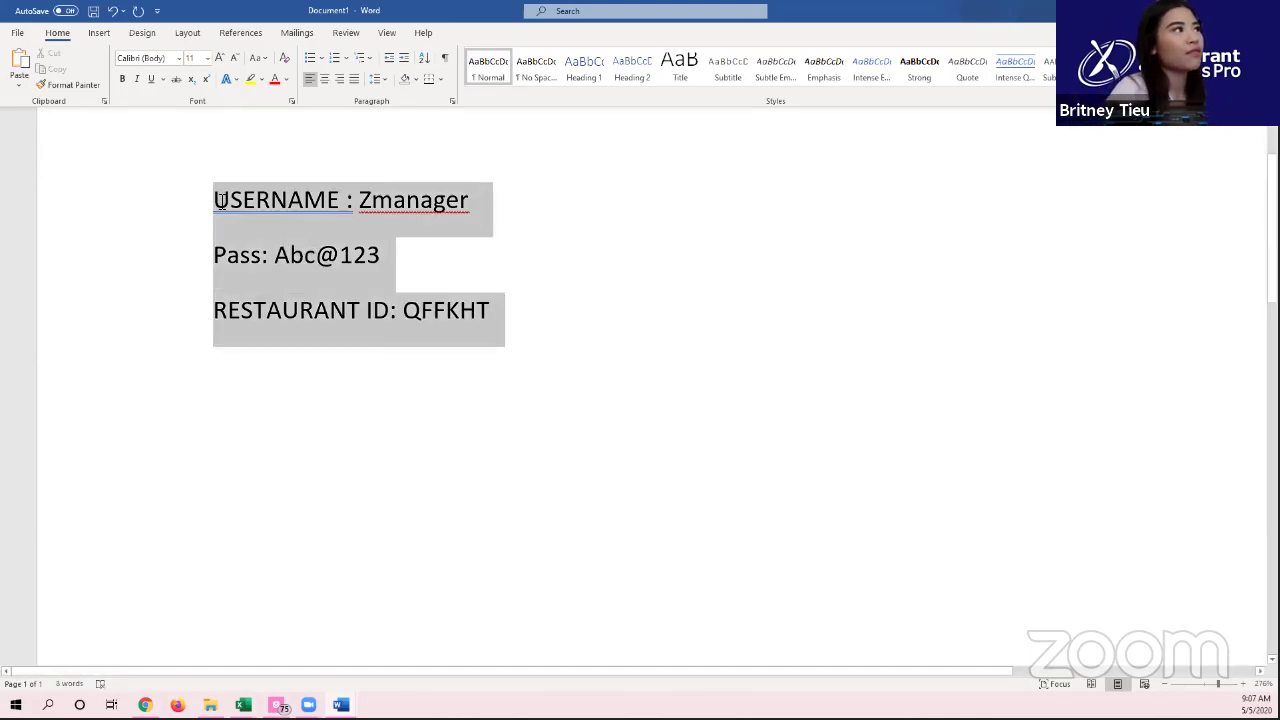
pyautogui.click(220, 58)
pyautogui.click(220, 58)
pyautogui.click(220, 58)
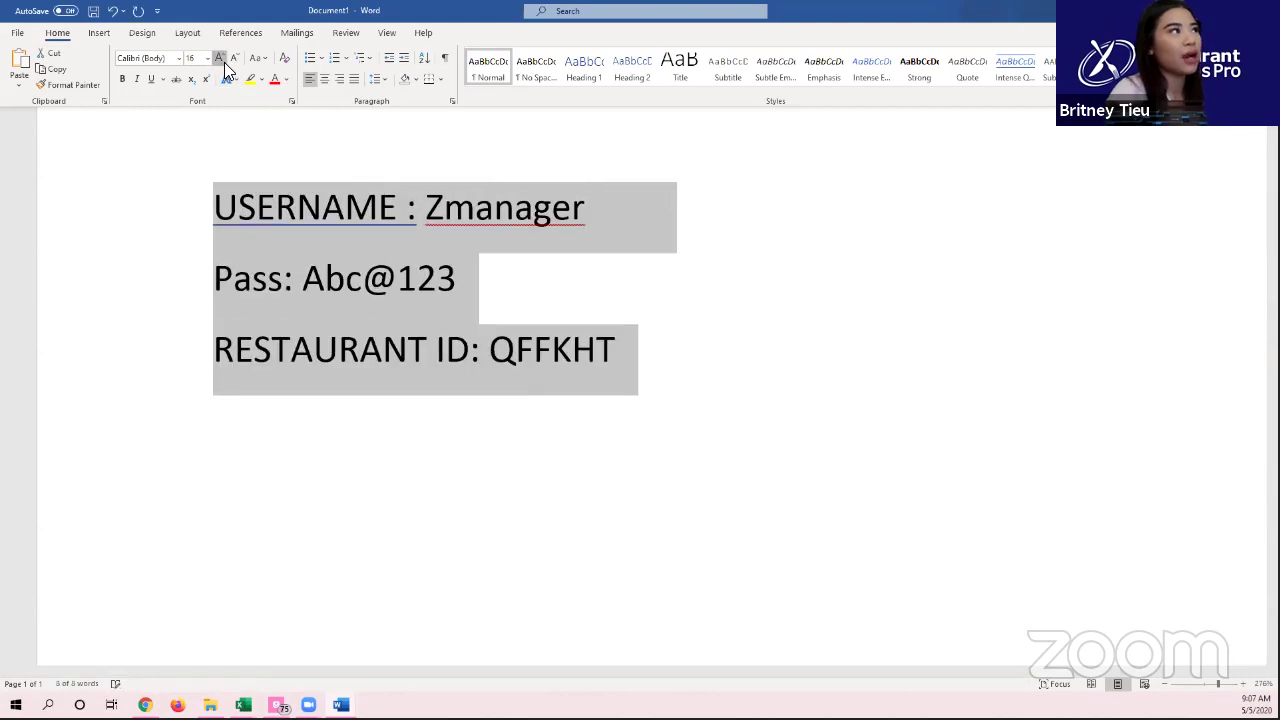
pyautogui.click(220, 58)
pyautogui.click(220, 58)
pyautogui.click(220, 58)
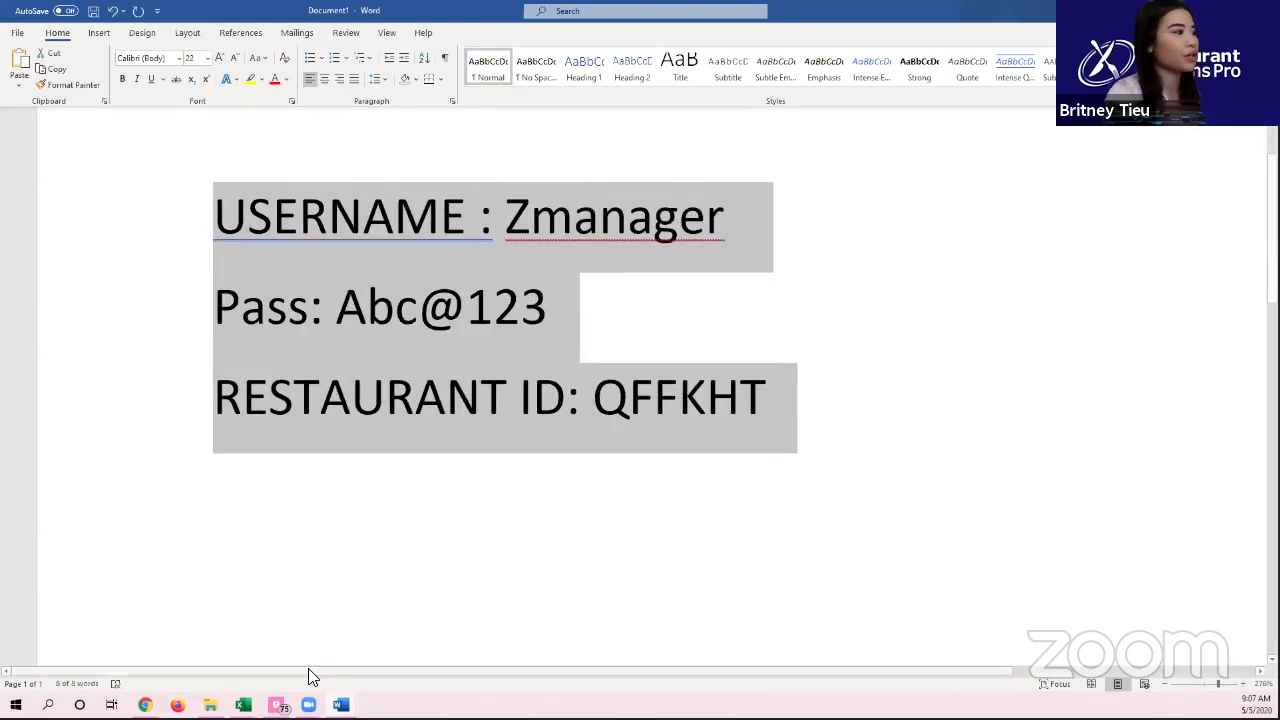
pyautogui.click(341, 705)
# Step: Add the trainee's name after 'User 2-' in the Wireless Login Information heading, then close that window
pyautogui.click(431, 653)
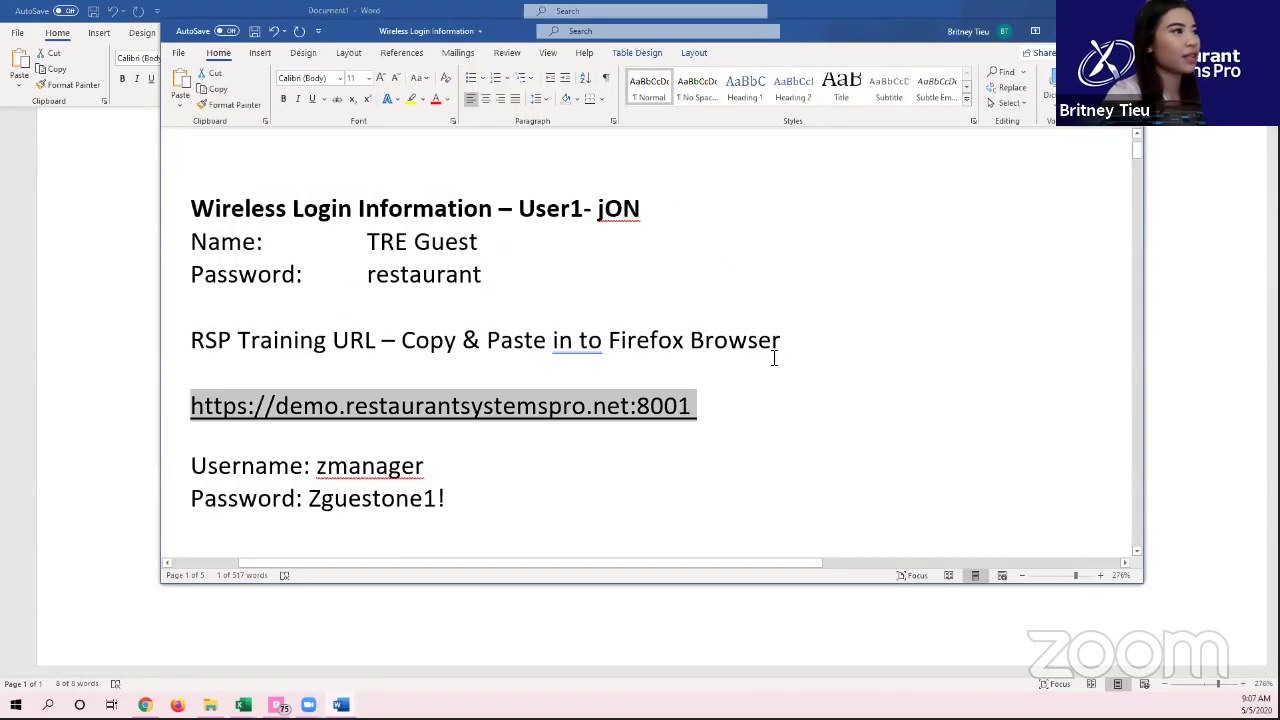
pyautogui.scroll(-2, 565, 452)
pyautogui.moveTo(603, 440); pyautogui.dragTo(524, 444)
pyautogui.click(600, 441)
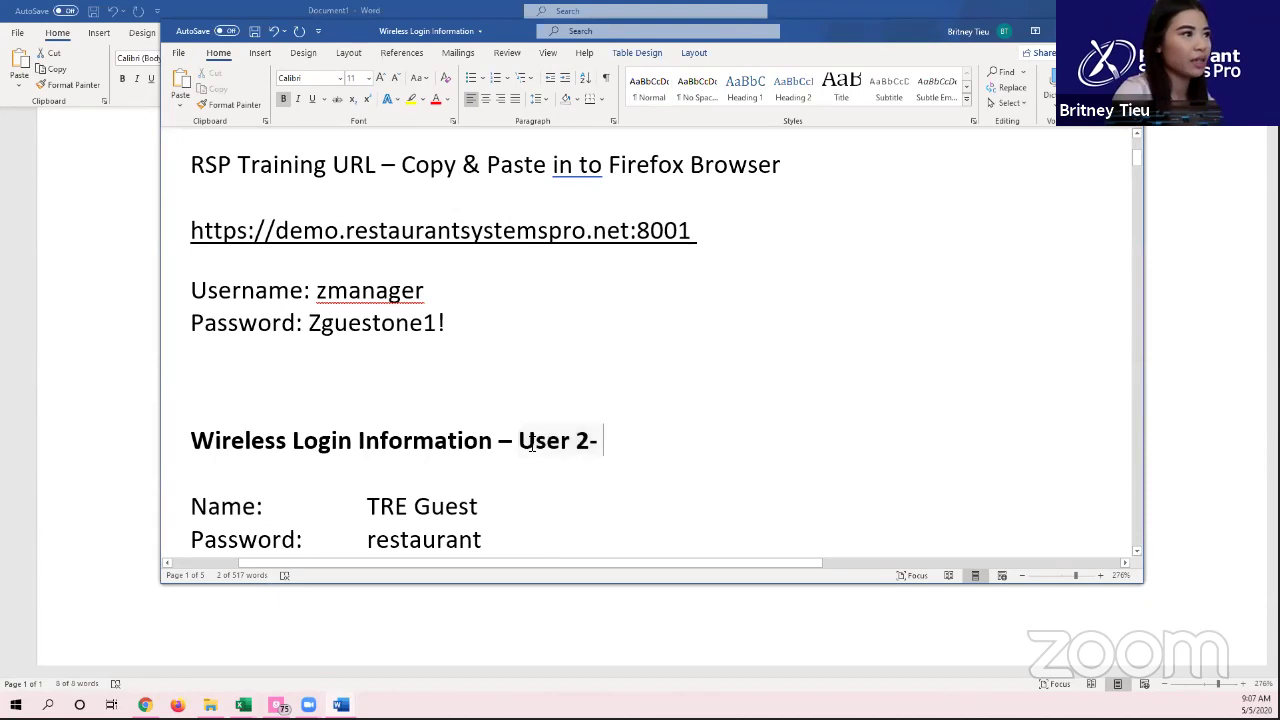
pyautogui.scroll(-1, 514, 444)
pyautogui.scroll(-1, 581, 388)
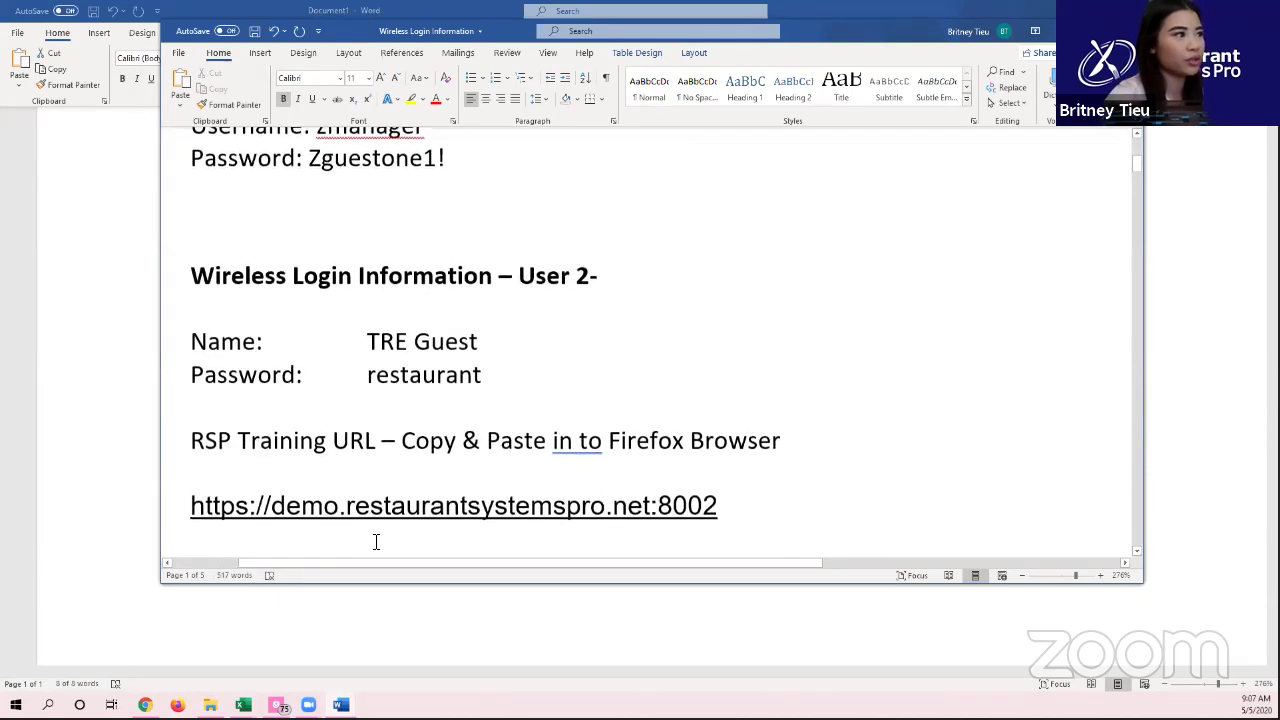
pyautogui.write('MICHAEL')
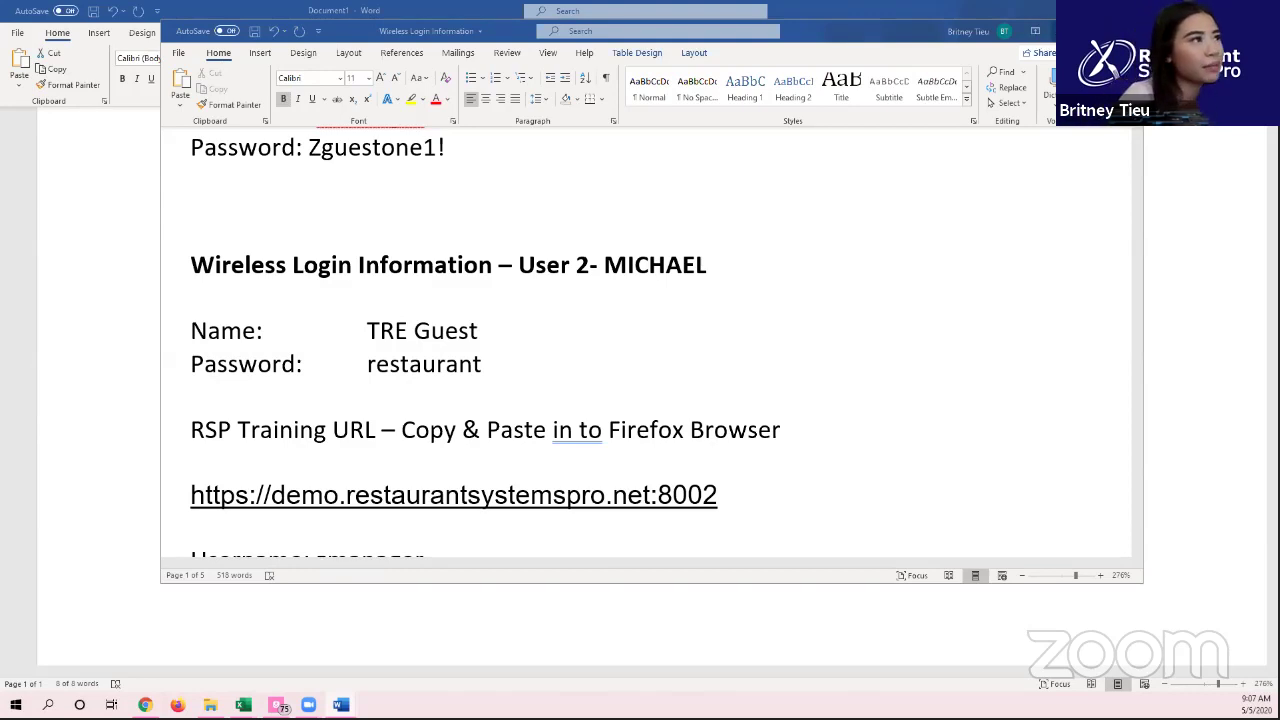
pyautogui.hotkey('alt', 'F4')
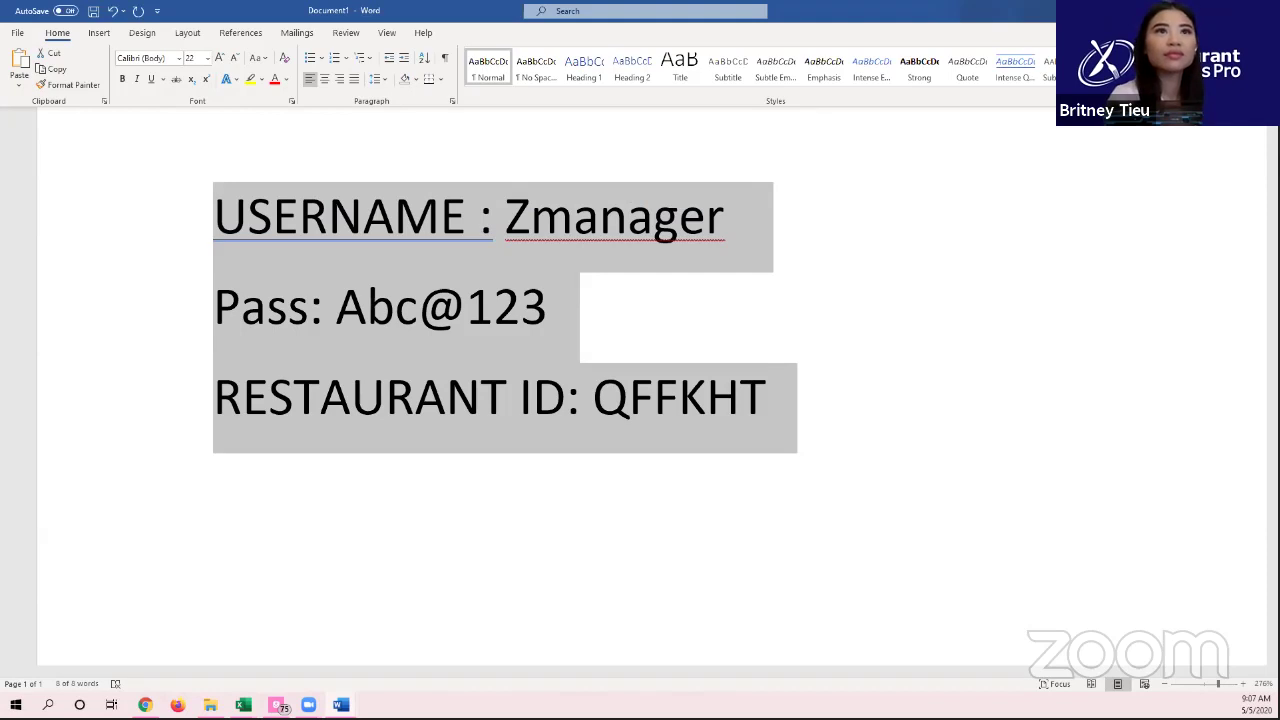
# Step: Select all the login note text and enlarge it to 36 pt
pyautogui.press('Right')
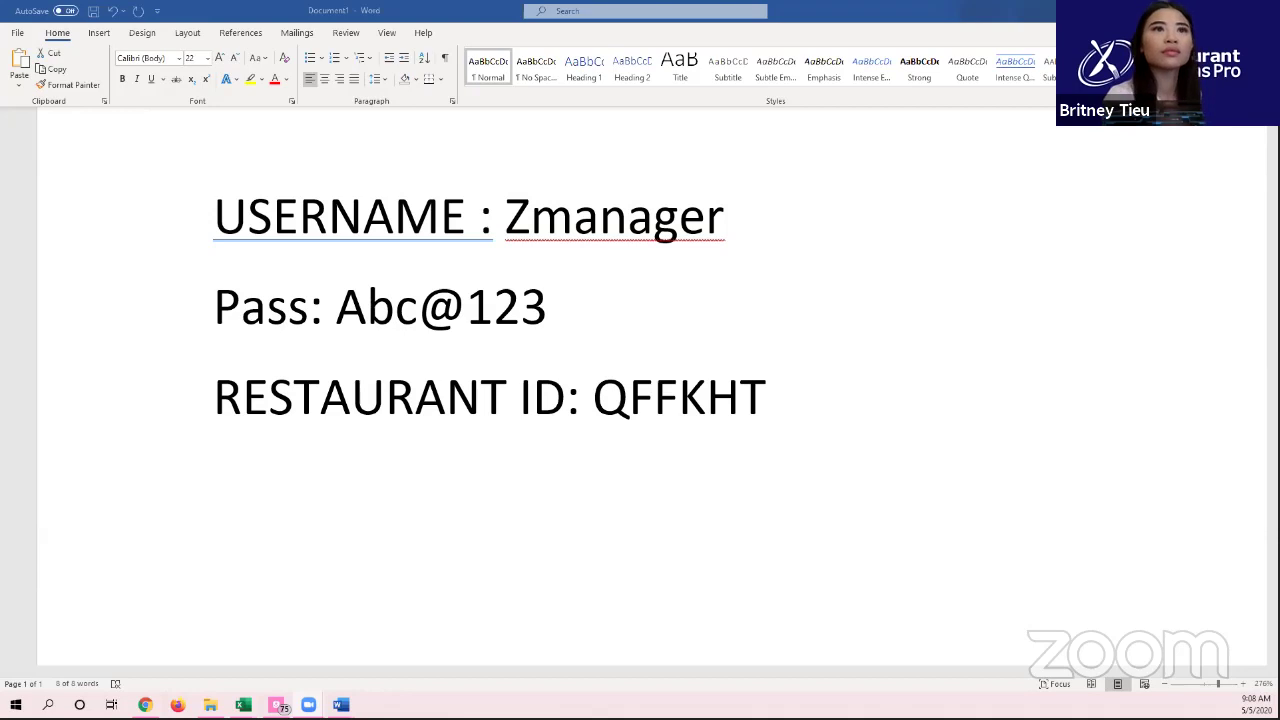
pyautogui.scroll(-1, 577, 417)
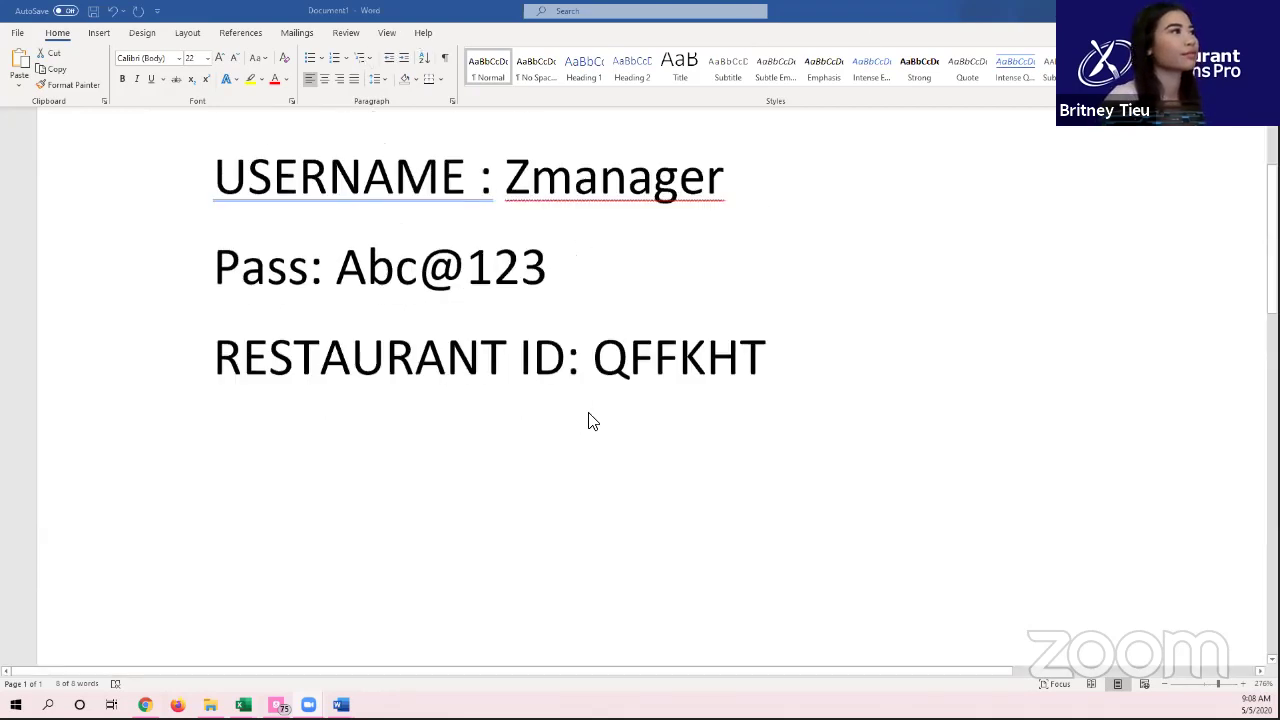
pyautogui.scroll(1, 590, 416)
pyautogui.hotkey('ctrl', 'a')
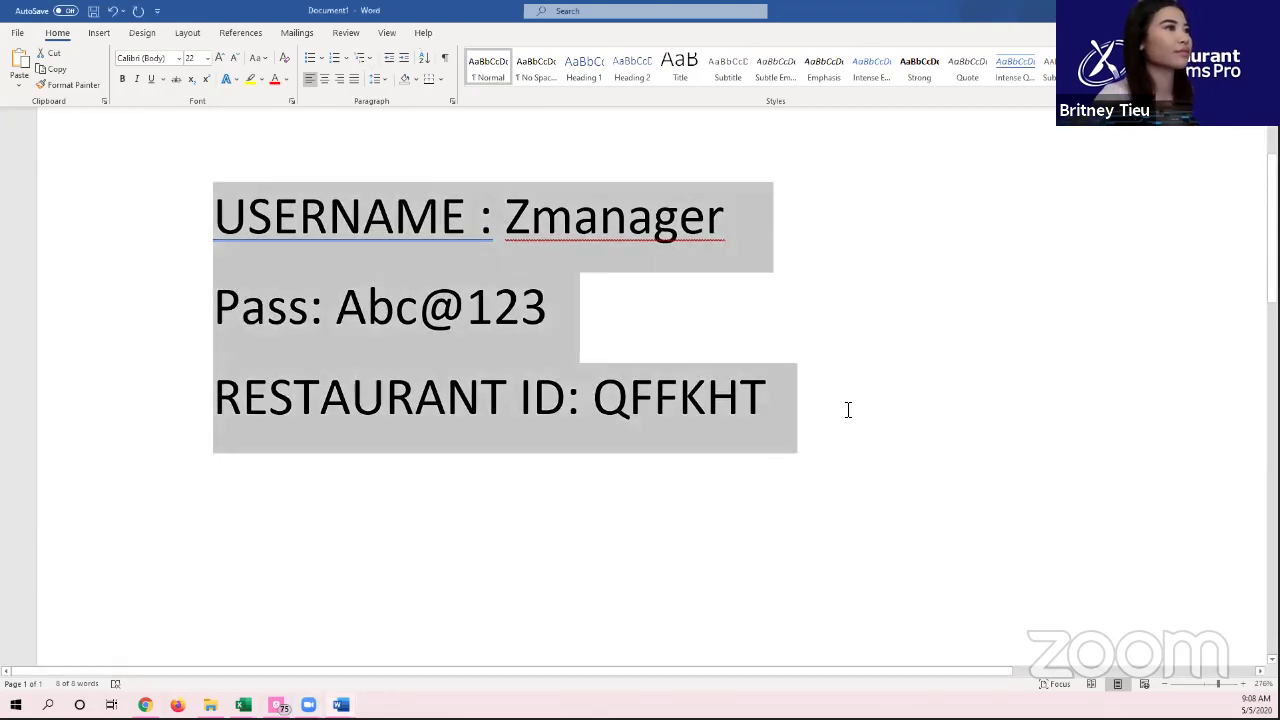
pyautogui.click(224, 60)
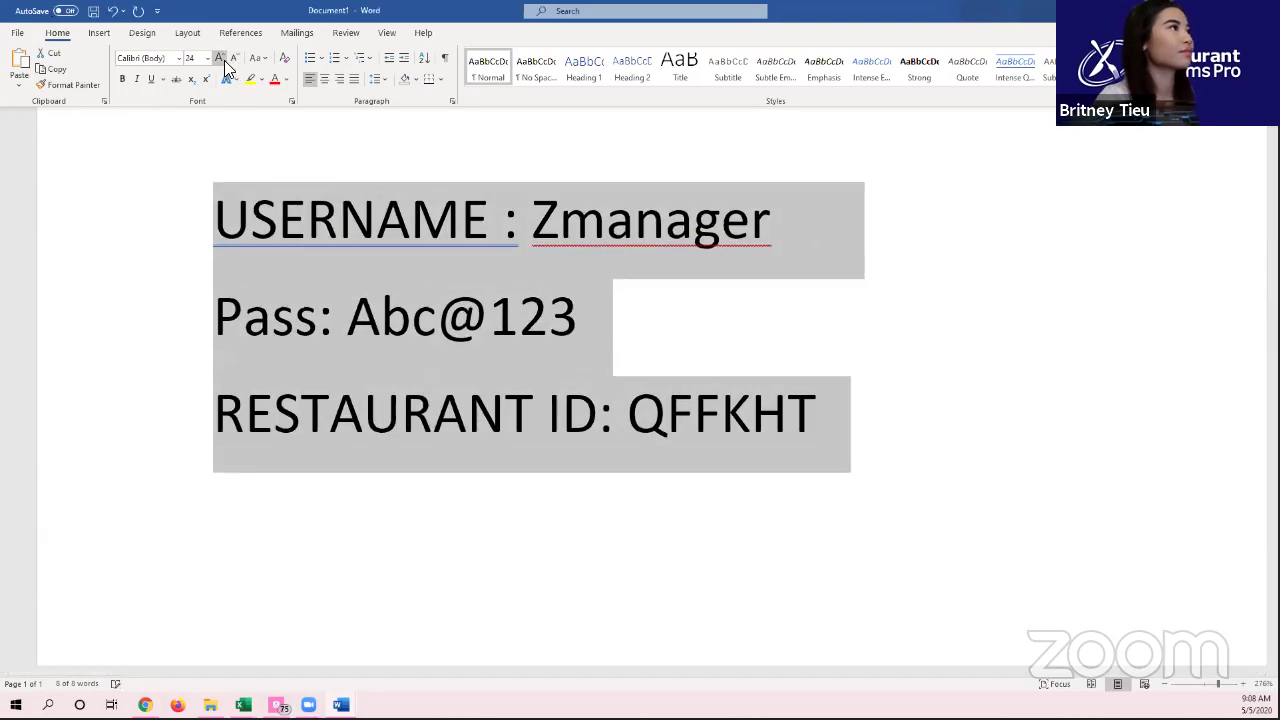
pyautogui.click(224, 60)
pyautogui.click(224, 60)
pyautogui.click(224, 60)
# Step: Deselect the note and switch to the Restaurant Systems Pro login page in Chrome
pyautogui.click(186, 250)
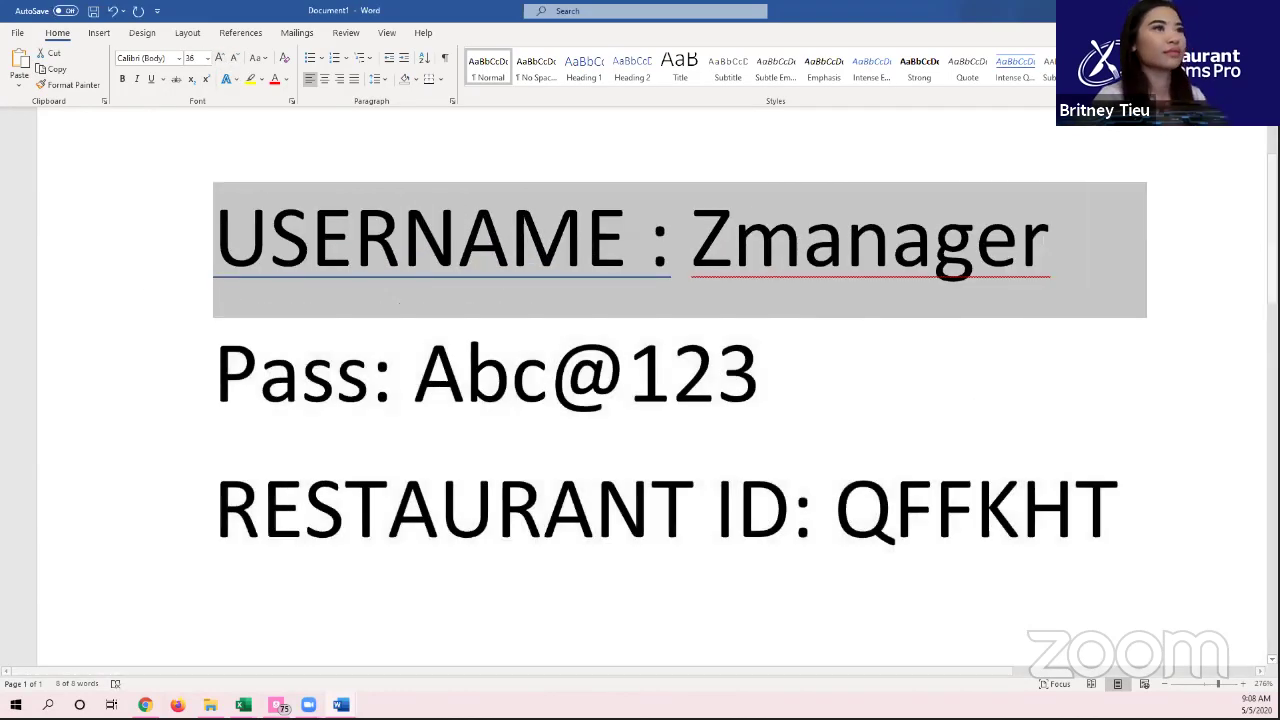
pyautogui.click(892, 368)
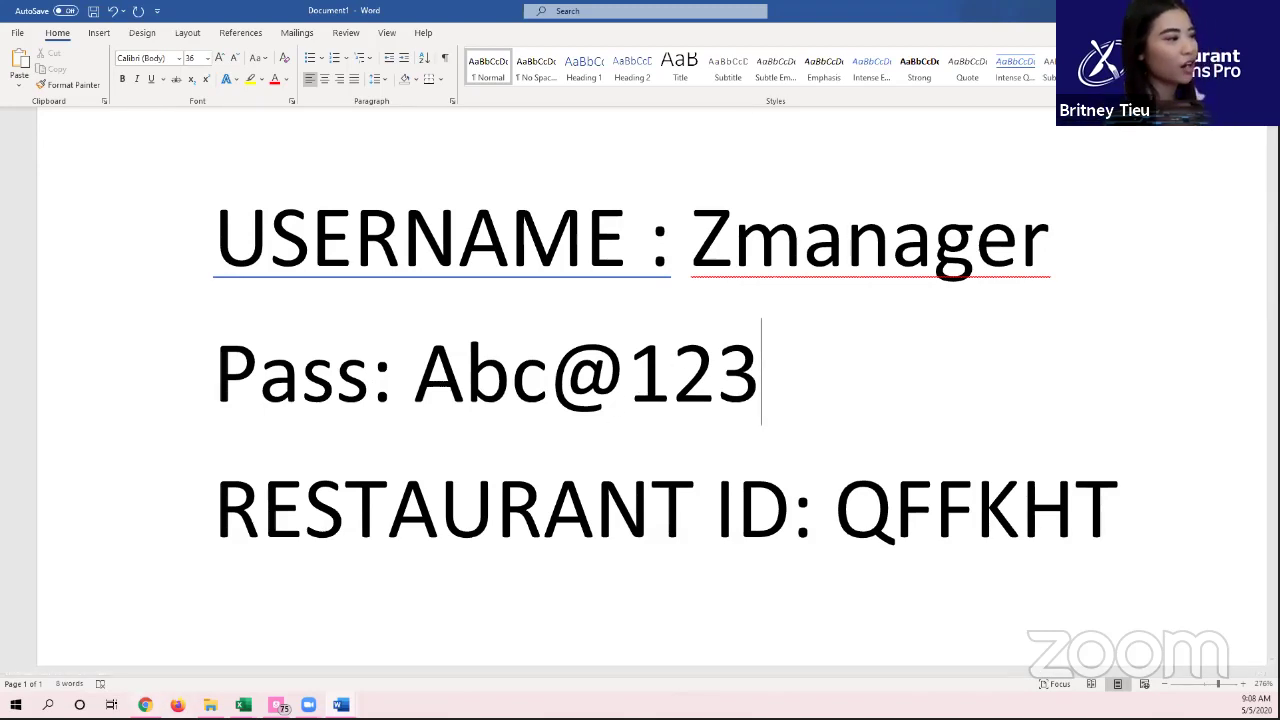
pyautogui.click(145, 705)
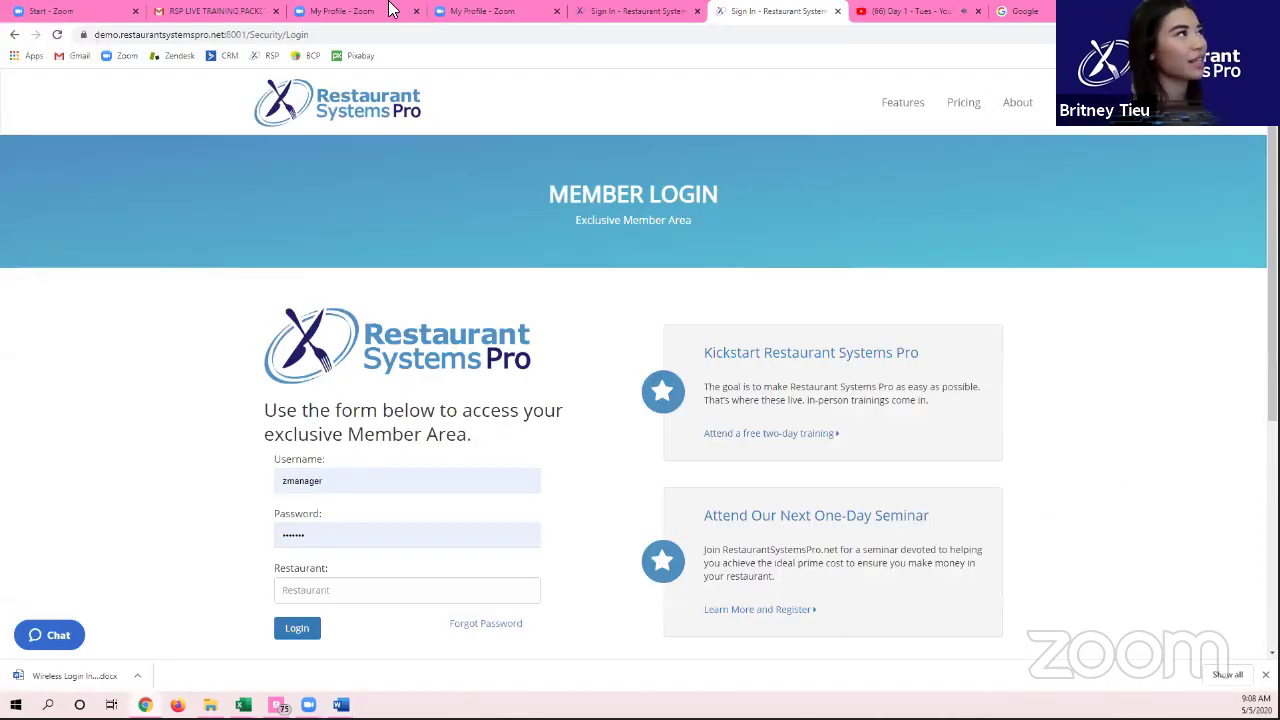
# Step: Download Wireless Login Information.docx from the RSP LIVE TRAINING email's attachments
pyautogui.click(240, 10)
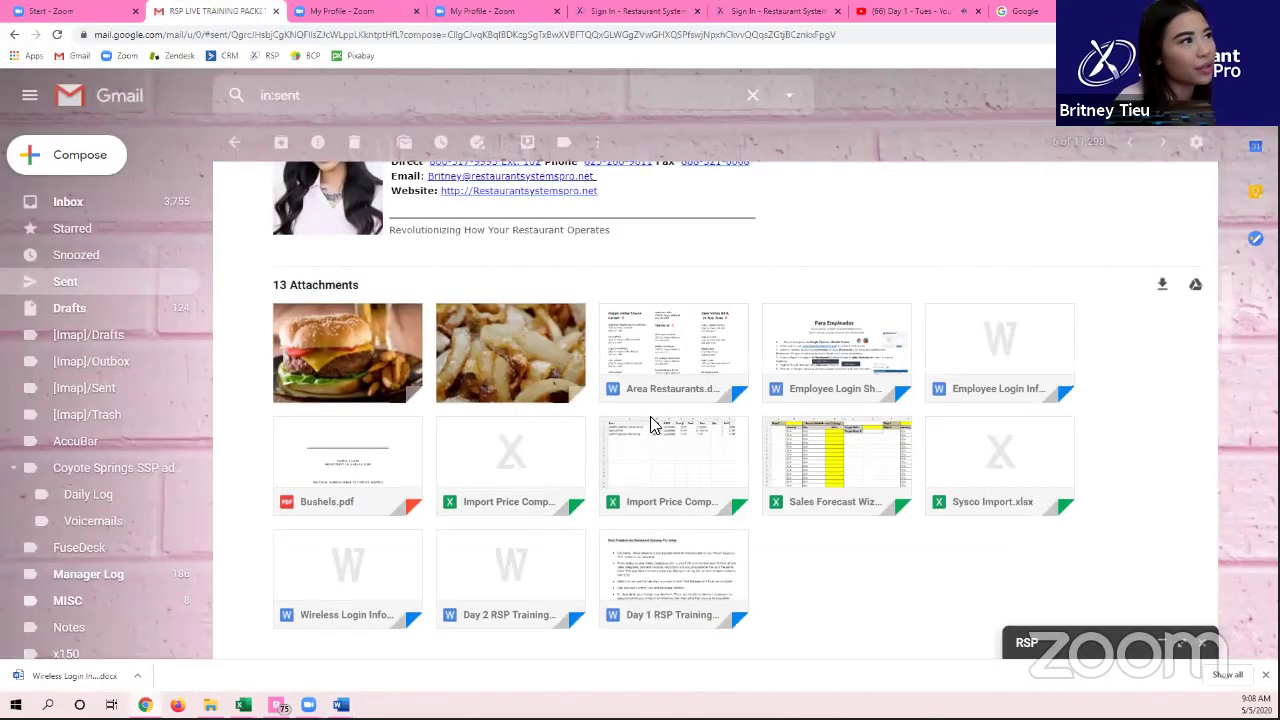
pyautogui.scroll(2, 651, 422)
pyautogui.scroll(5, 651, 425)
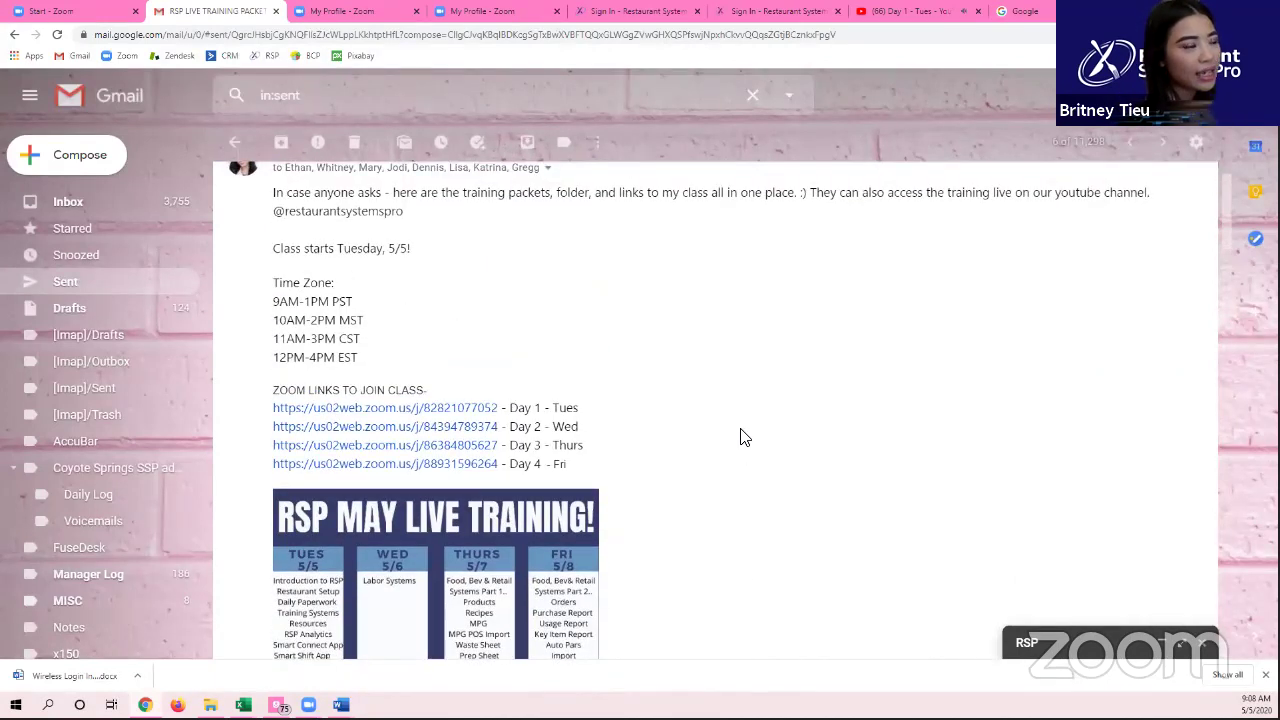
pyautogui.scroll(-5, 745, 440)
pyautogui.scroll(-1, 742, 445)
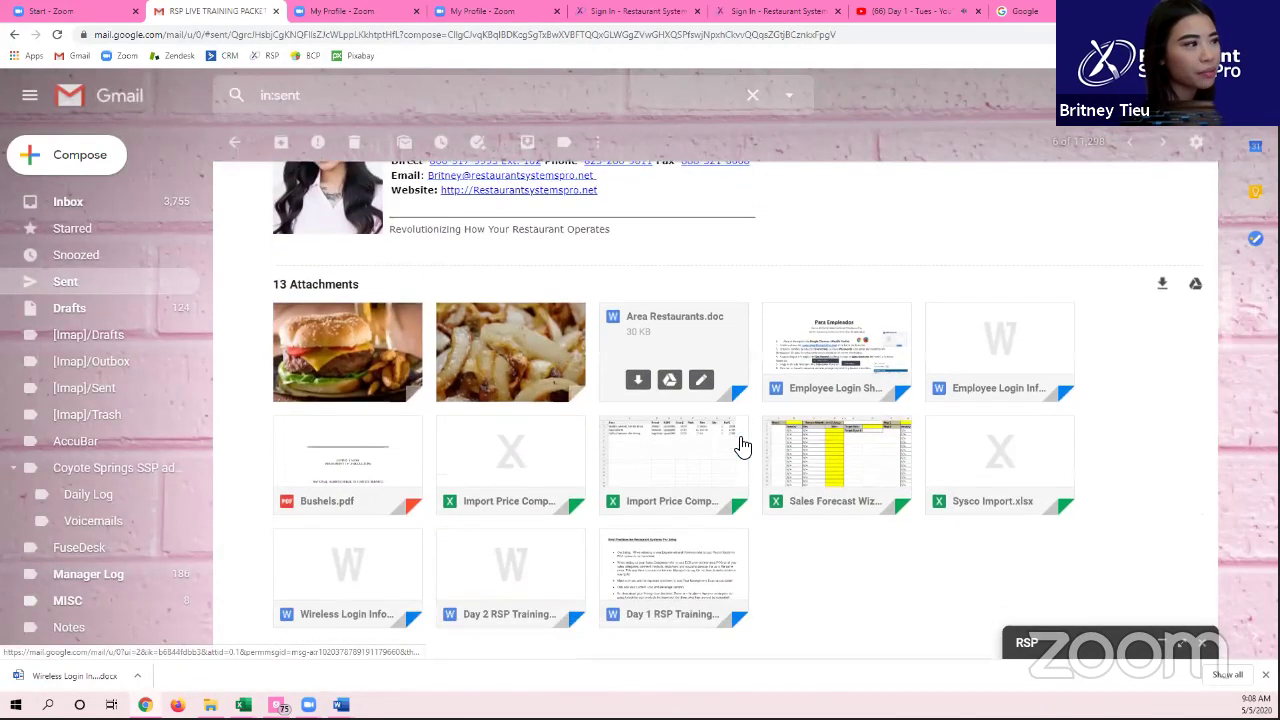
pyautogui.click(338, 582)
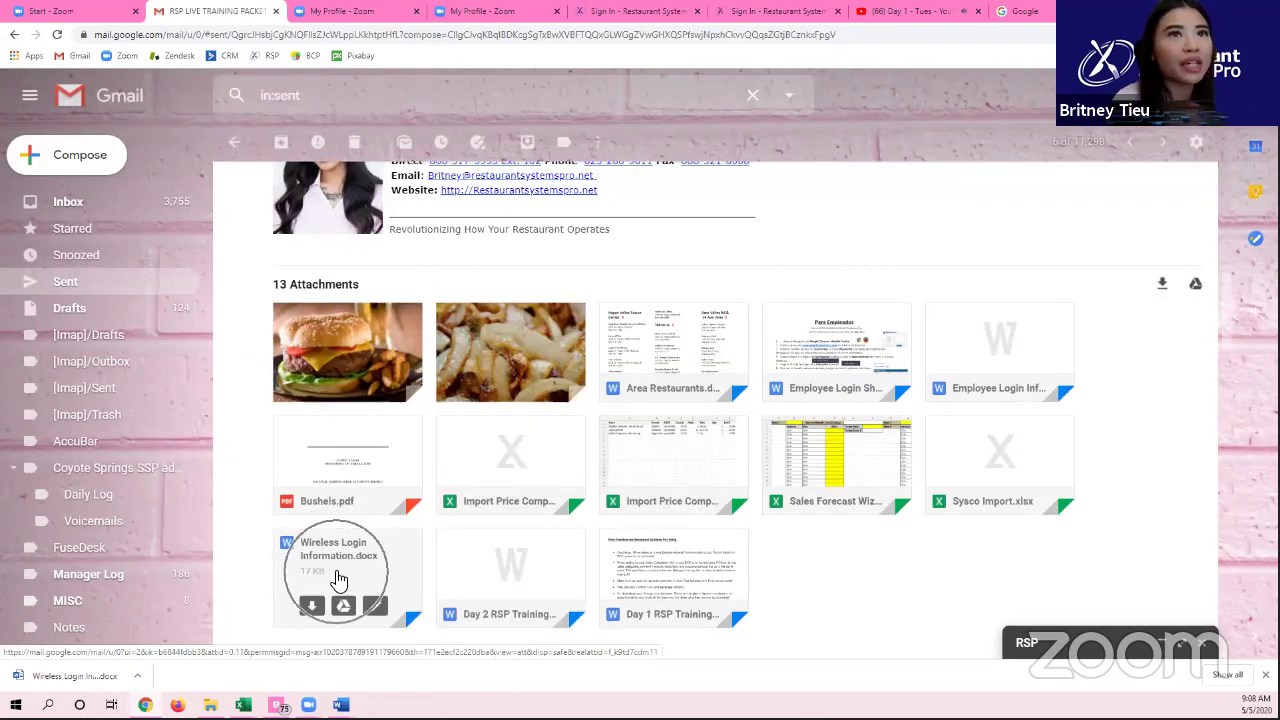
pyautogui.click(338, 590)
pyautogui.click(338, 590)
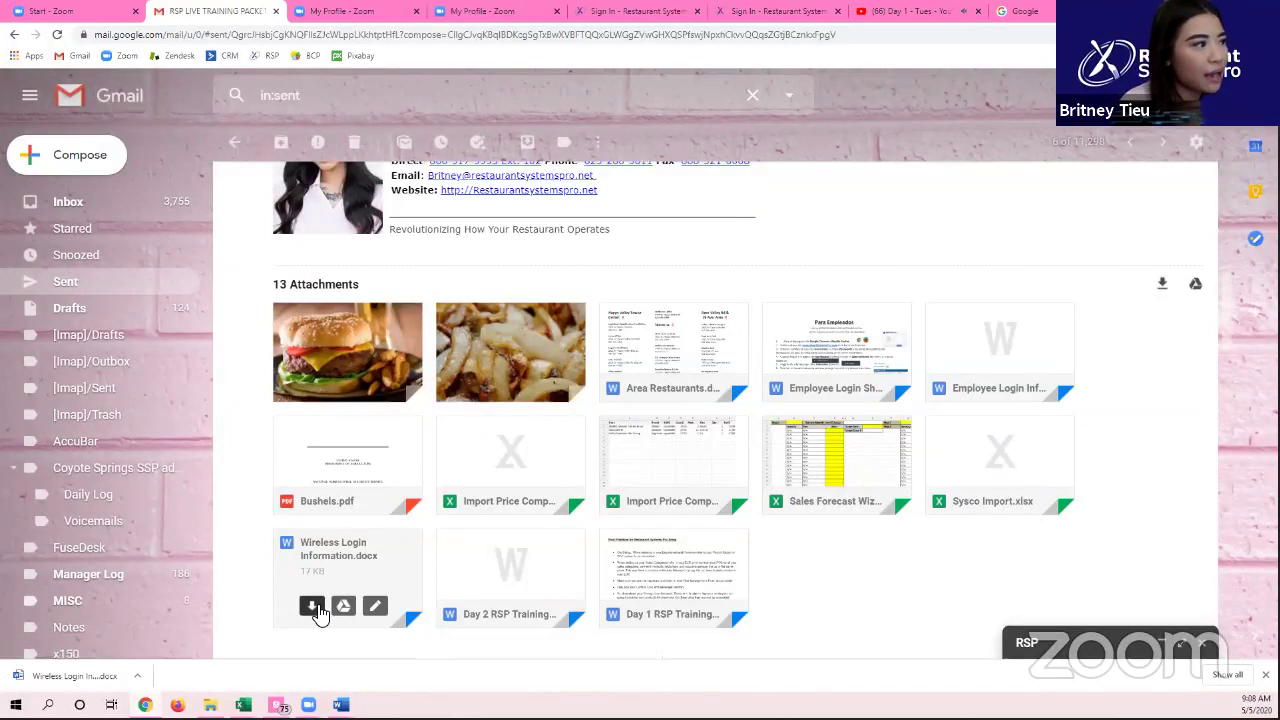
pyautogui.click(324, 612)
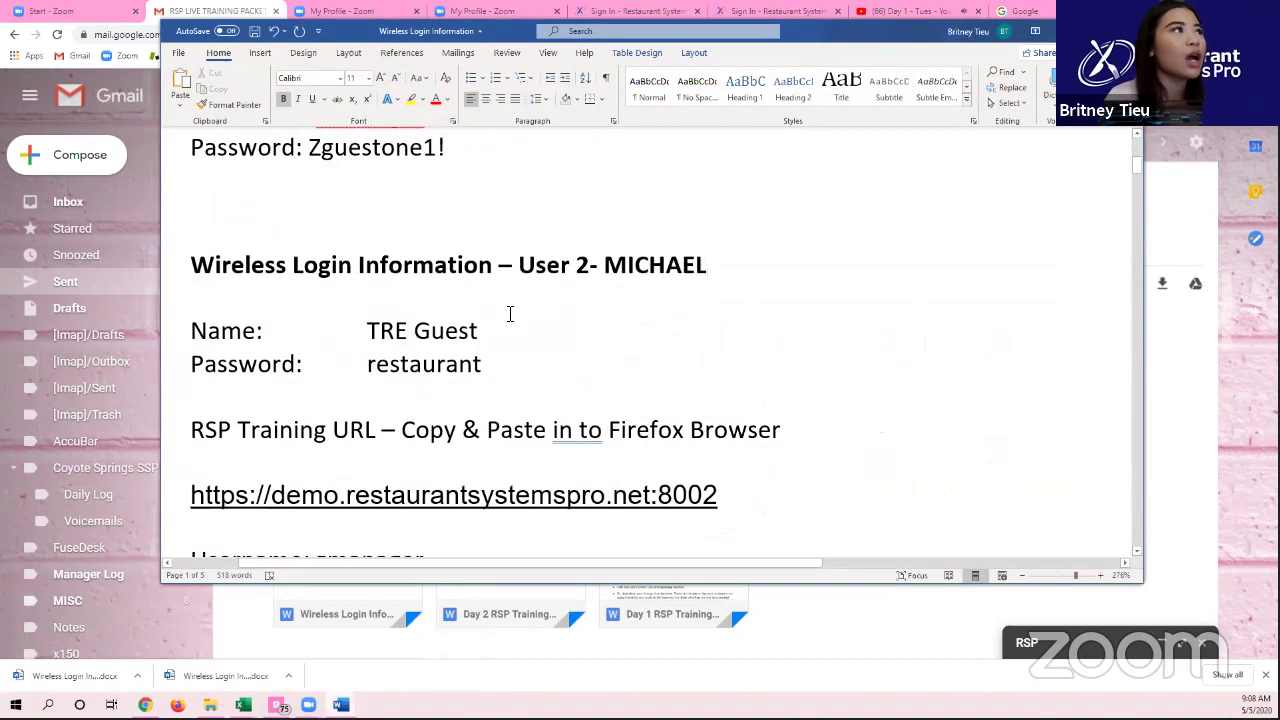
pyautogui.scroll(5, 505, 305)
pyautogui.scroll(1, 502, 300)
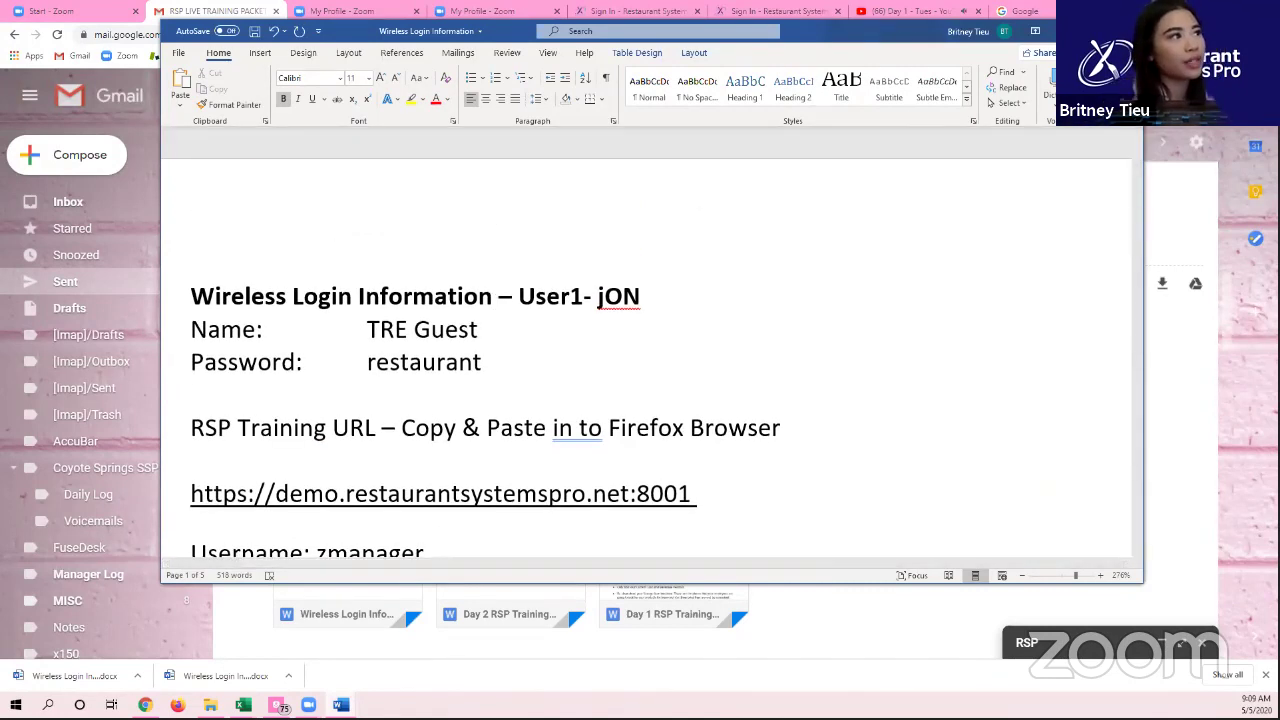
pyautogui.doubleClick(870, 28)
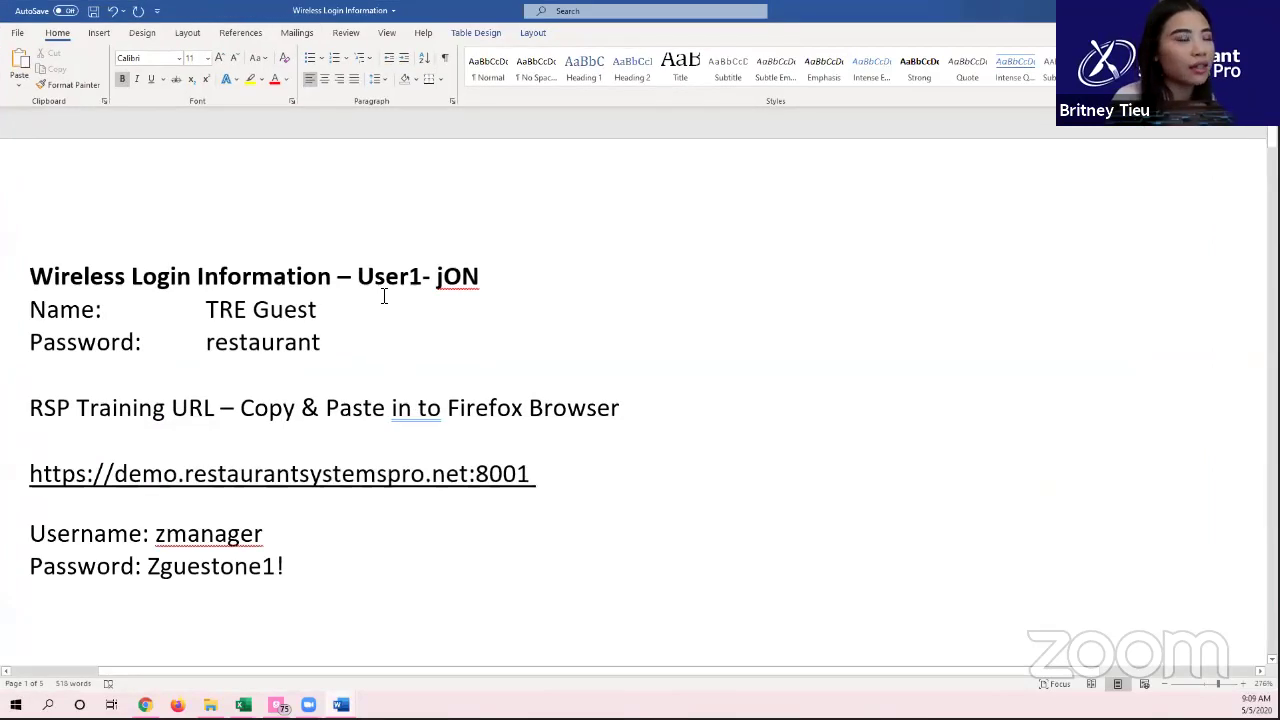
pyautogui.tripleClick(540, 485)
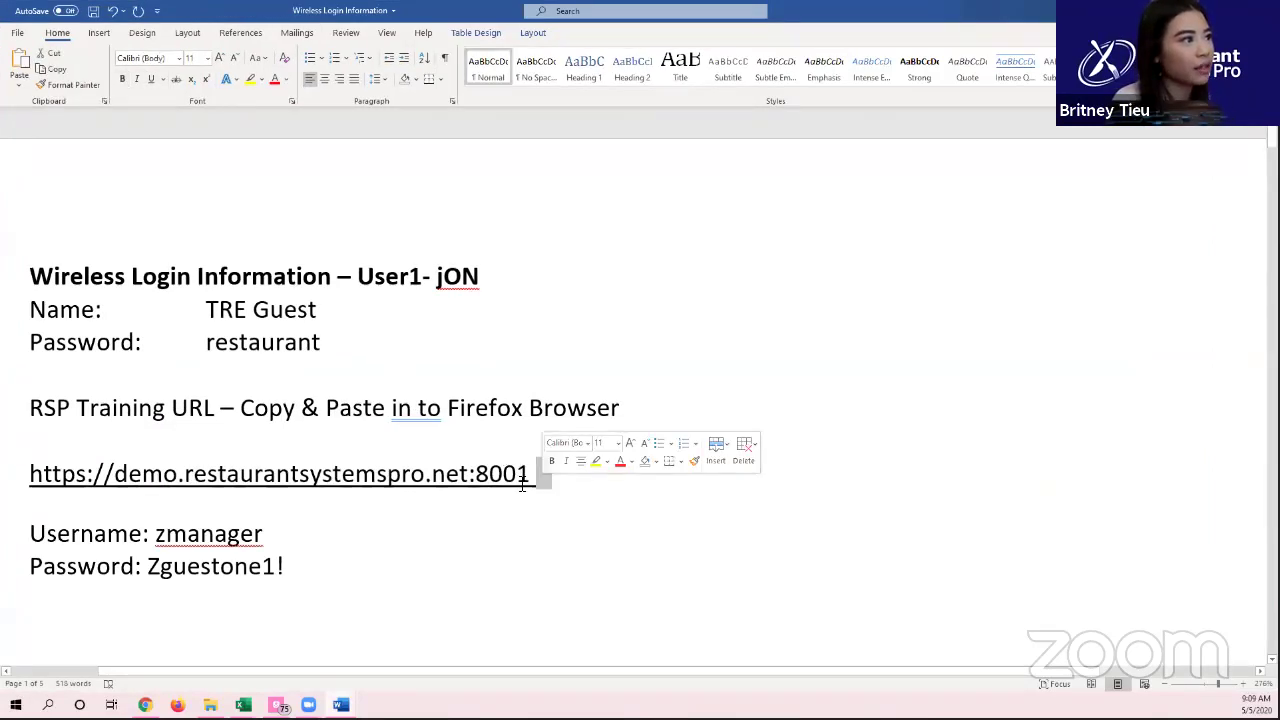
pyautogui.hotkey('ctrl', 'c')
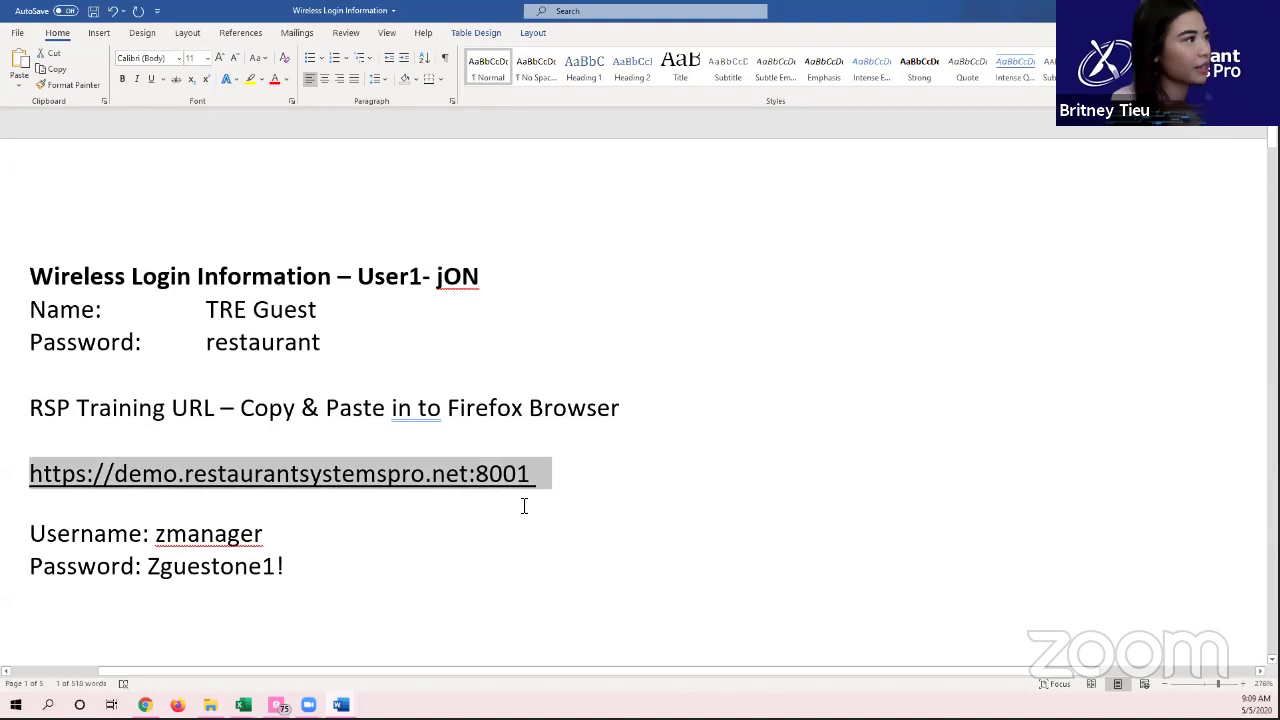
# Step: Load the training login page at demo.restaurantsystemspro.net:8001 in the browser's Sign In tab
pyautogui.click(145, 705)
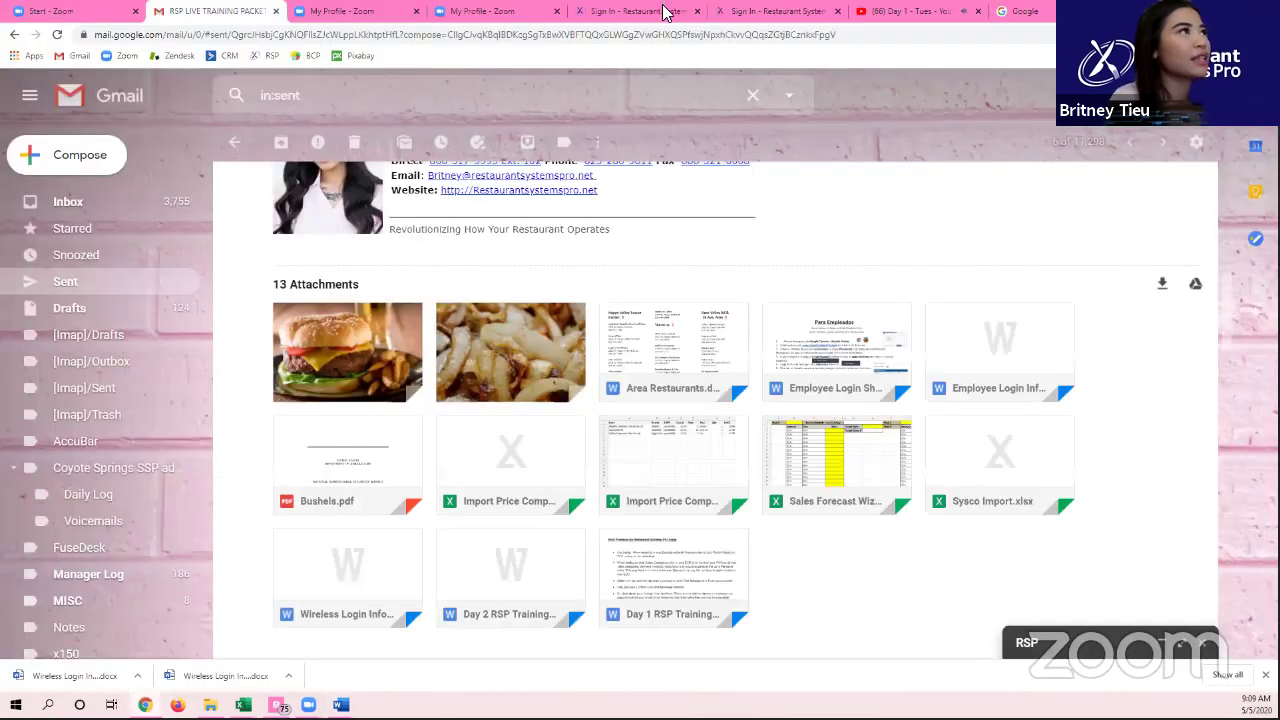
pyautogui.click(640, 22)
pyautogui.click(646, 34)
pyautogui.hotkey('ctrl', 'v')
pyautogui.press('Return')
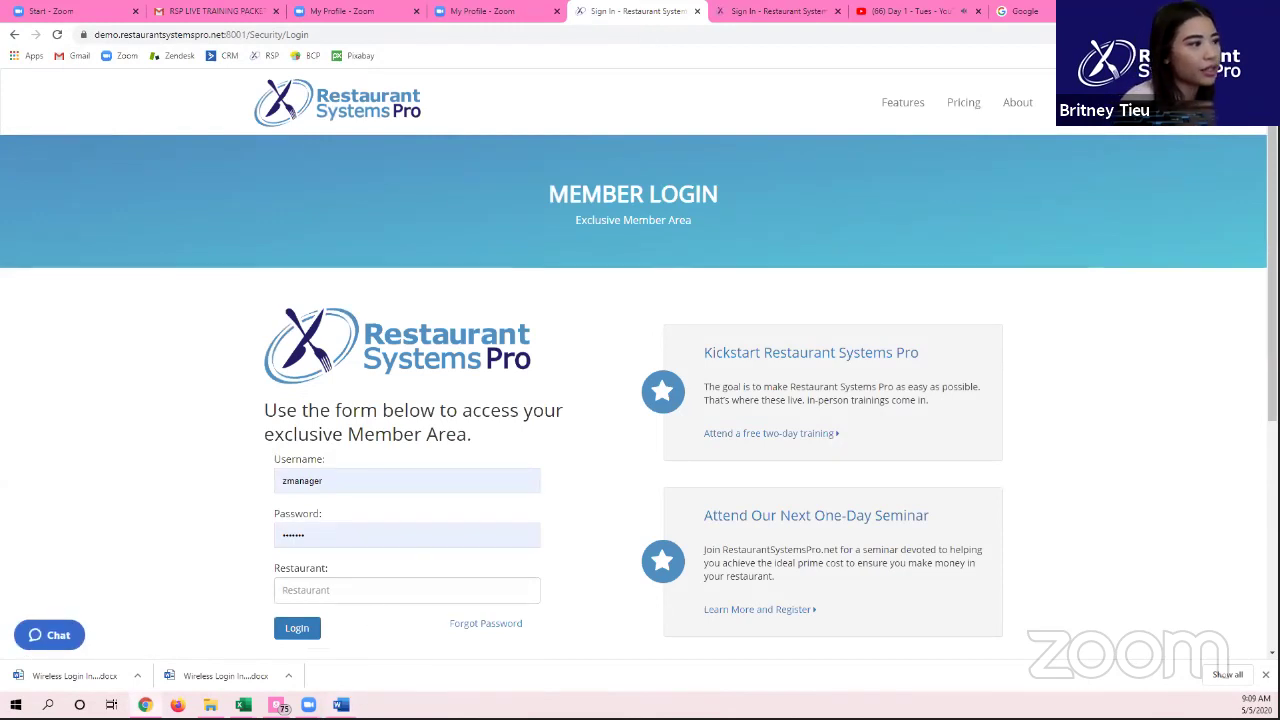
# Step: Check the sign-in credentials in the Document1 note, then return to the Member Login page
pyautogui.moveTo(341, 705)
pyautogui.click(313, 672)
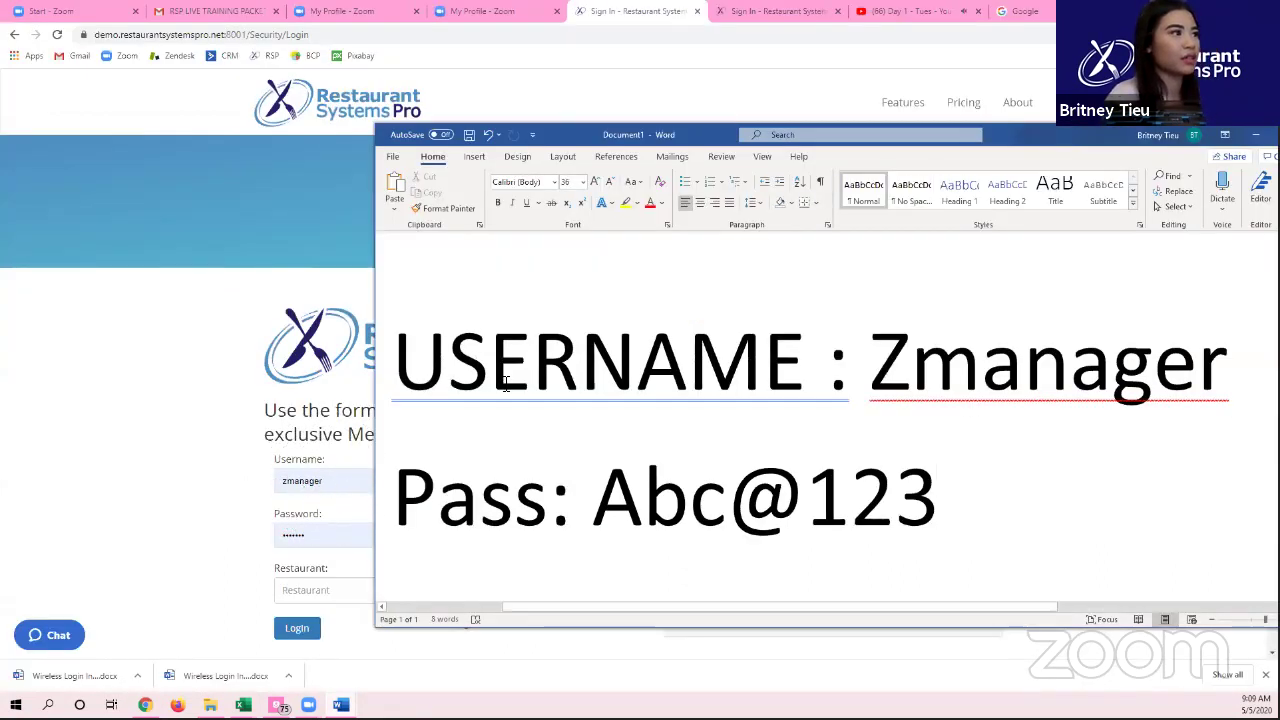
pyautogui.click(334, 480)
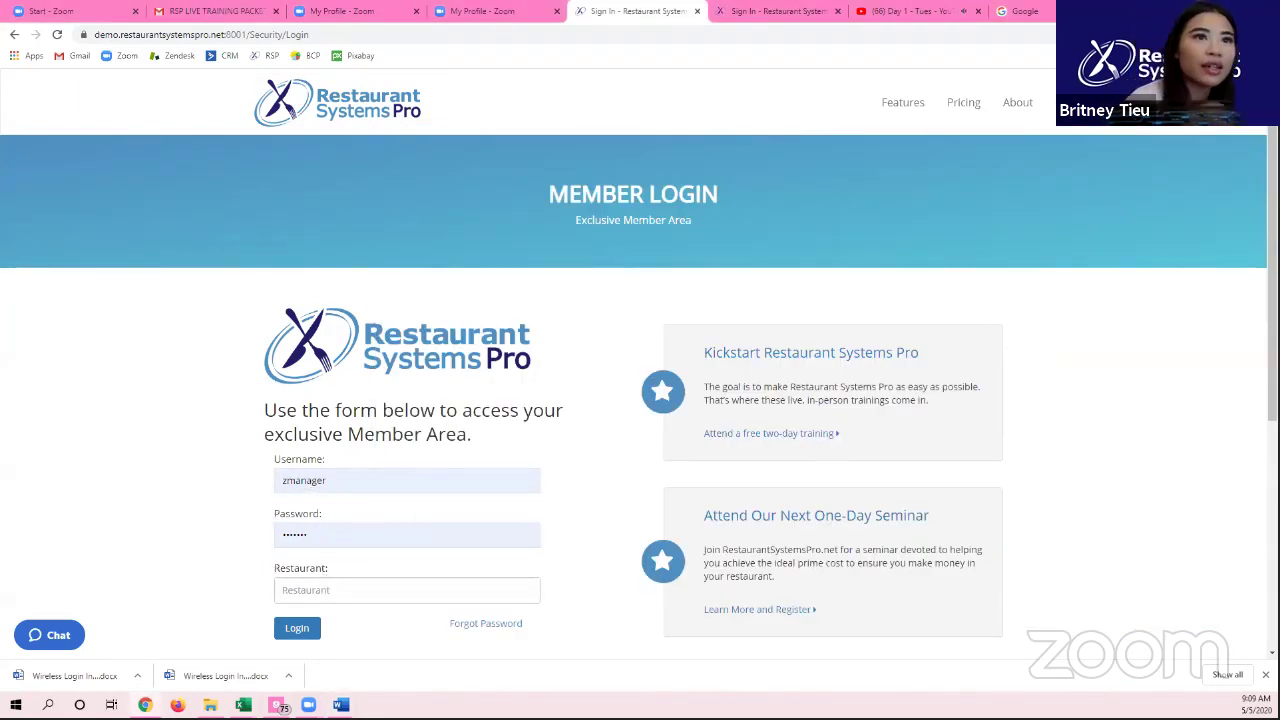
# Step: Show the Document1 note maximized with its username, password and restaurant ID lines at 36 pt
pyautogui.moveTo(341, 704)
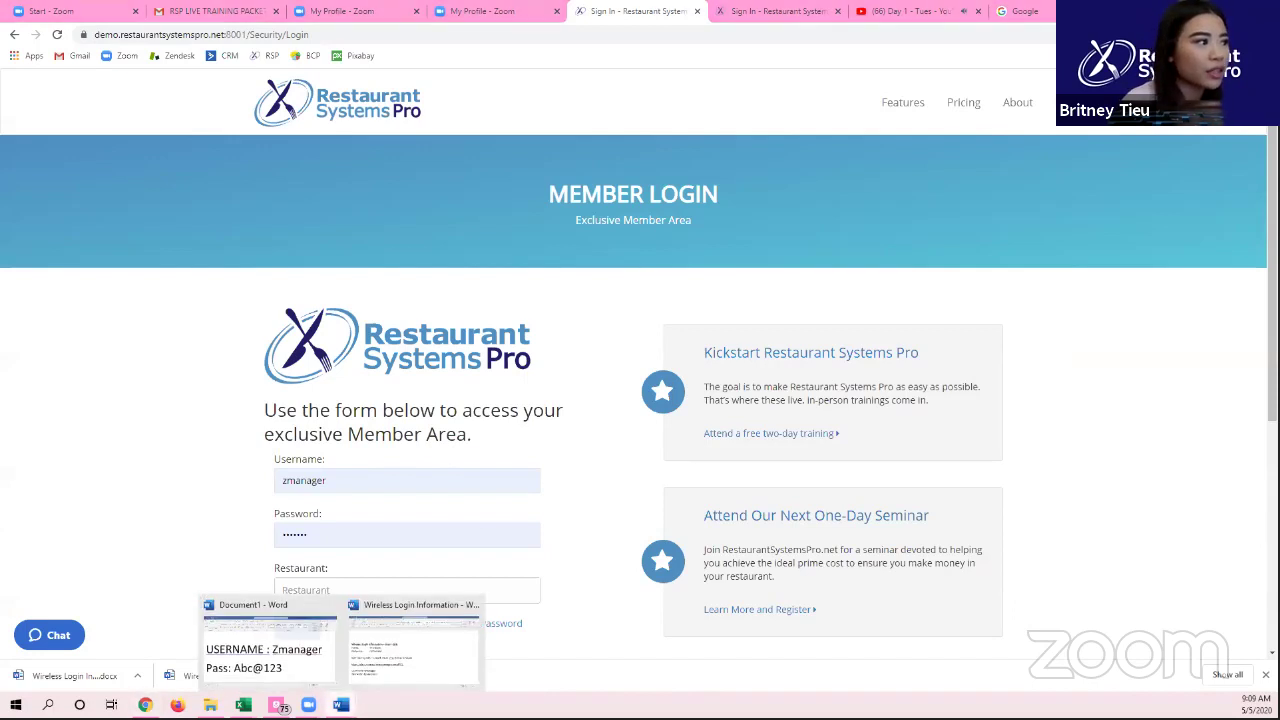
pyautogui.click(320, 685)
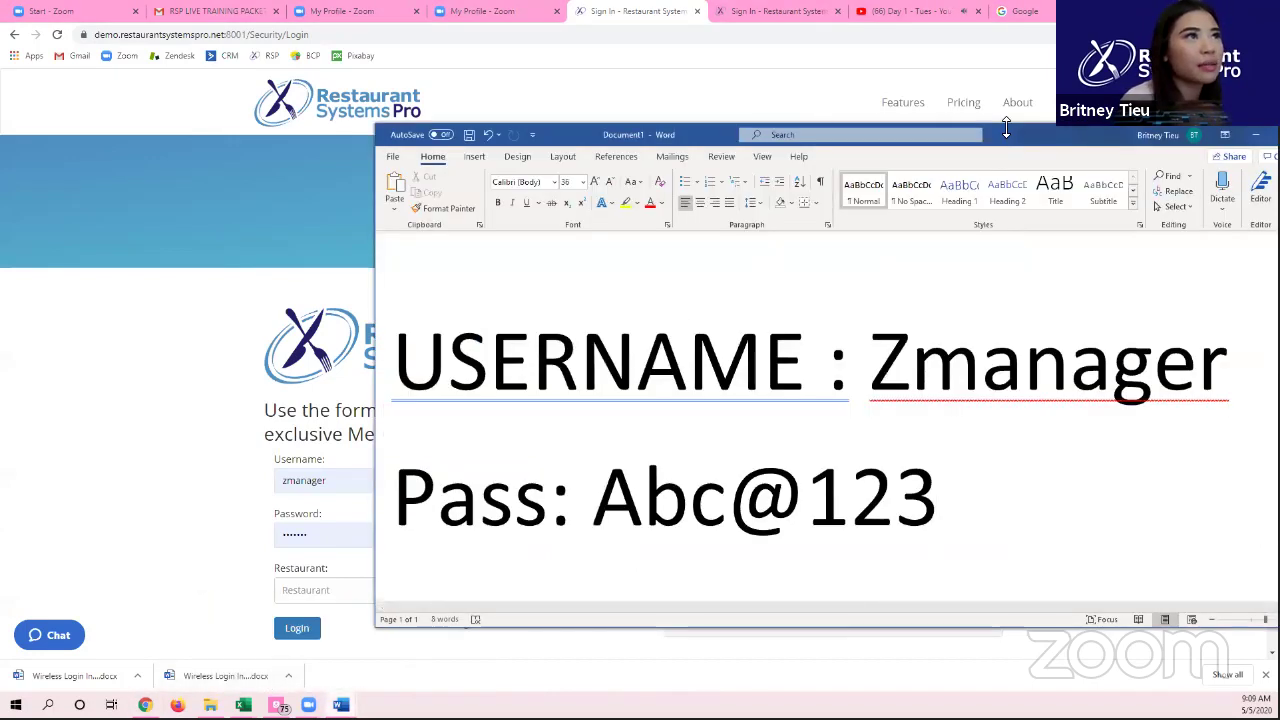
pyautogui.doubleClick(1044, 140)
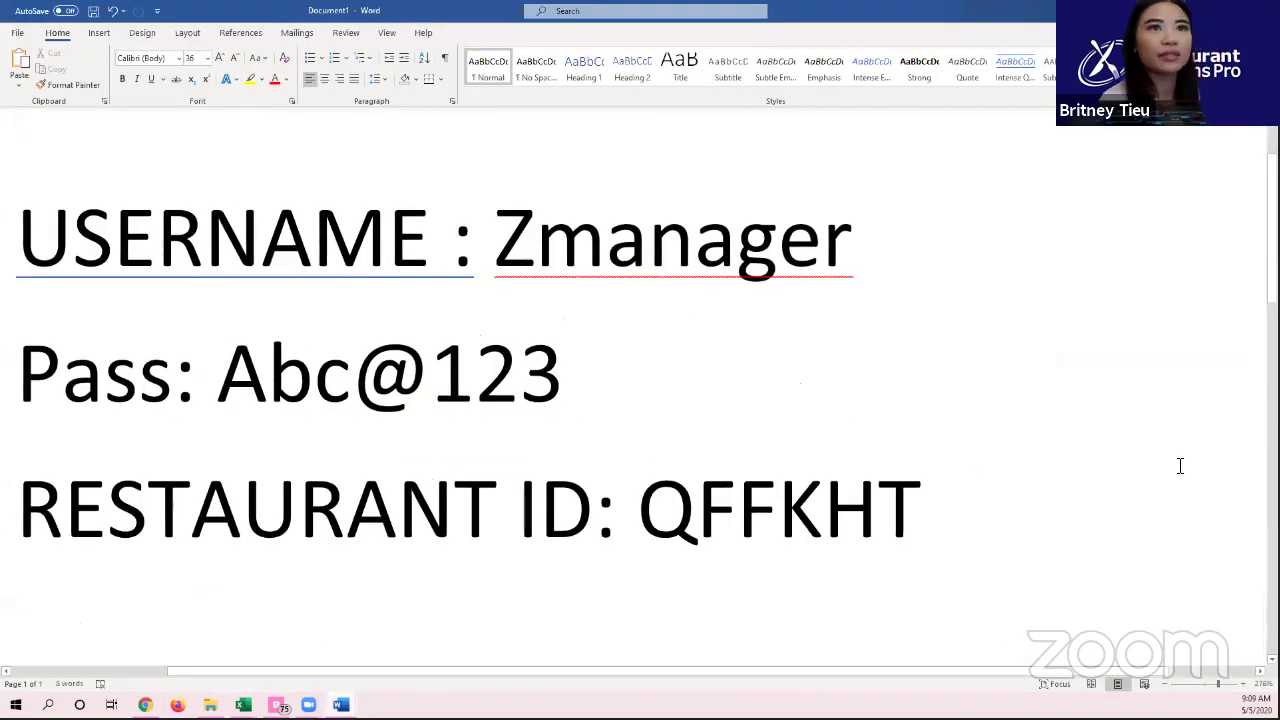
pyautogui.click(1100, 478)
pyautogui.hotkey('ctrl', 'a')
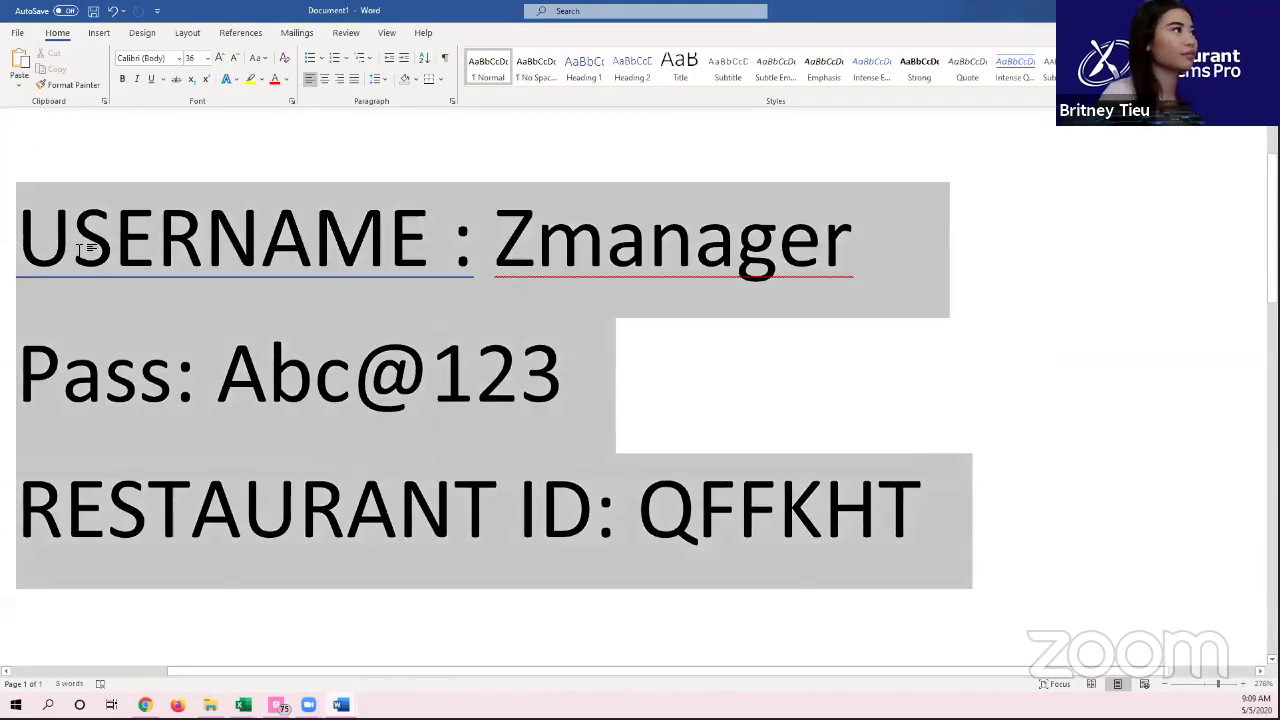
pyautogui.click(1168, 348)
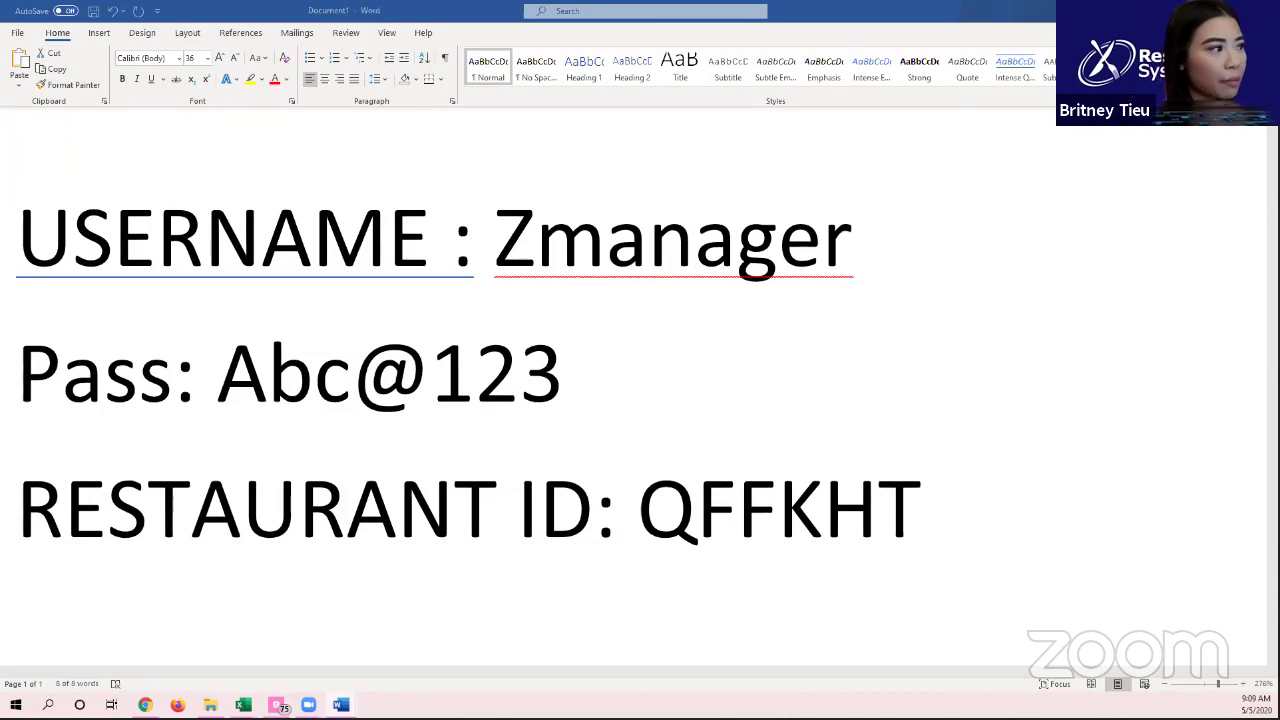
# Step: Delete the existing name after 'User1-' in the Wireless Login Information document
pyautogui.moveTo(341, 705)
pyautogui.click(414, 552)
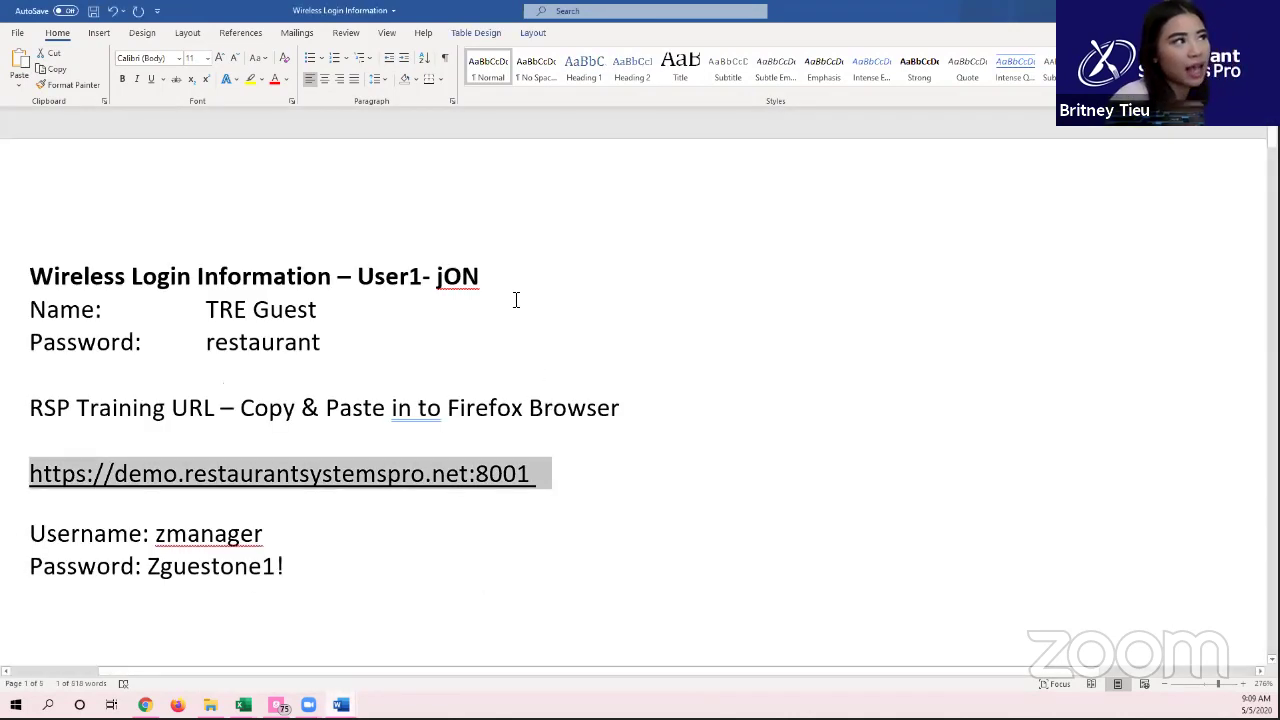
pyautogui.click(468, 283)
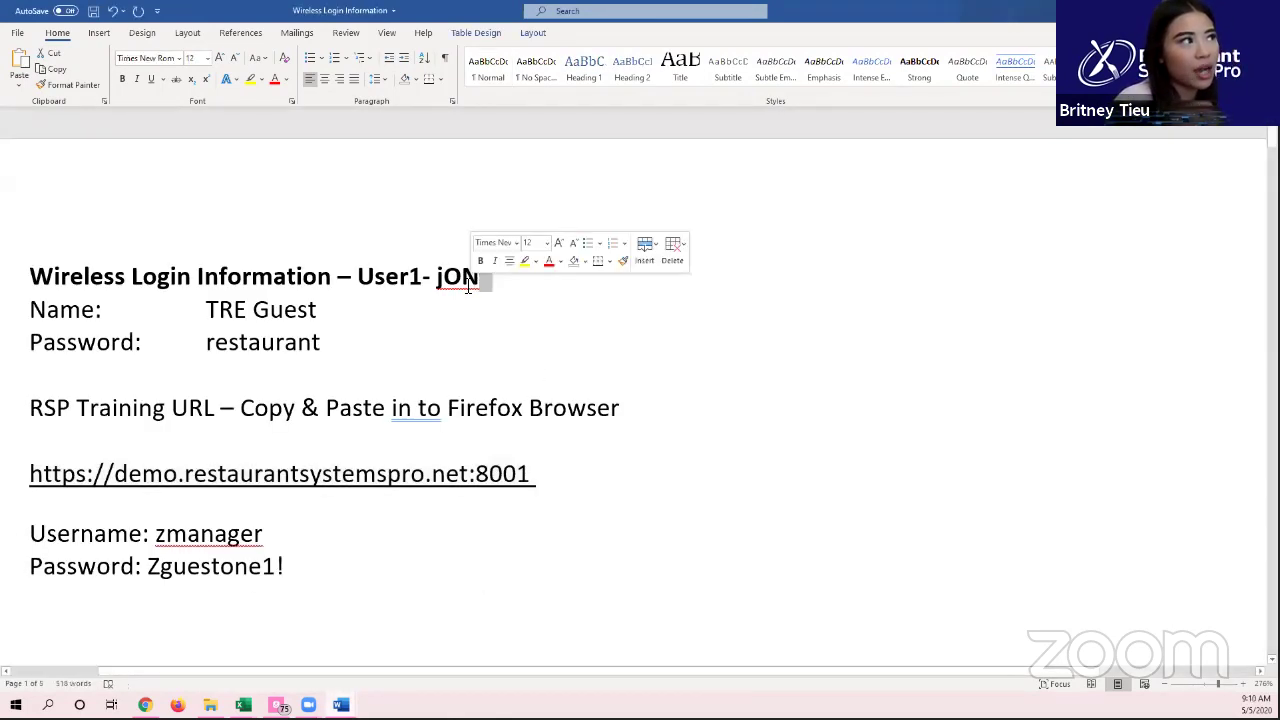
pyautogui.click(461, 278)
pyautogui.doubleClick(455, 280)
pyautogui.press('BackSpace')
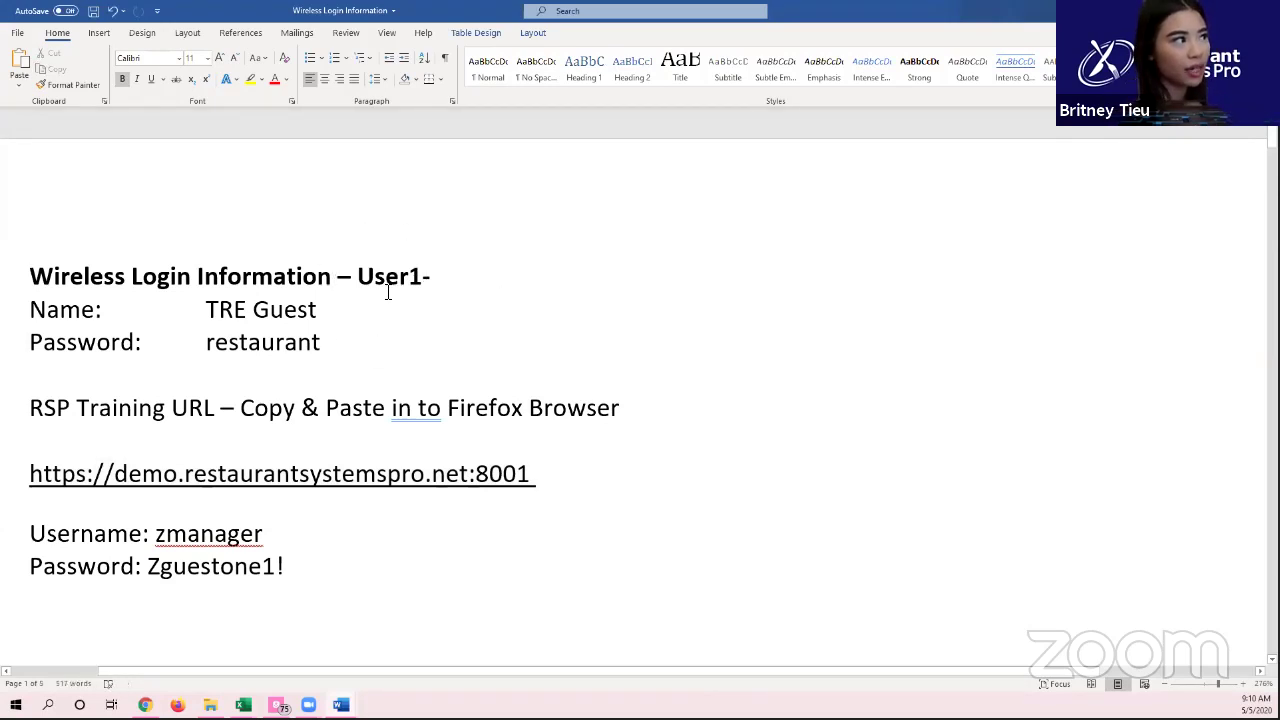
# Step: Type the trainee's full first name into the User1 heading, then return to Document1
pyautogui.tripleClick(285, 473)
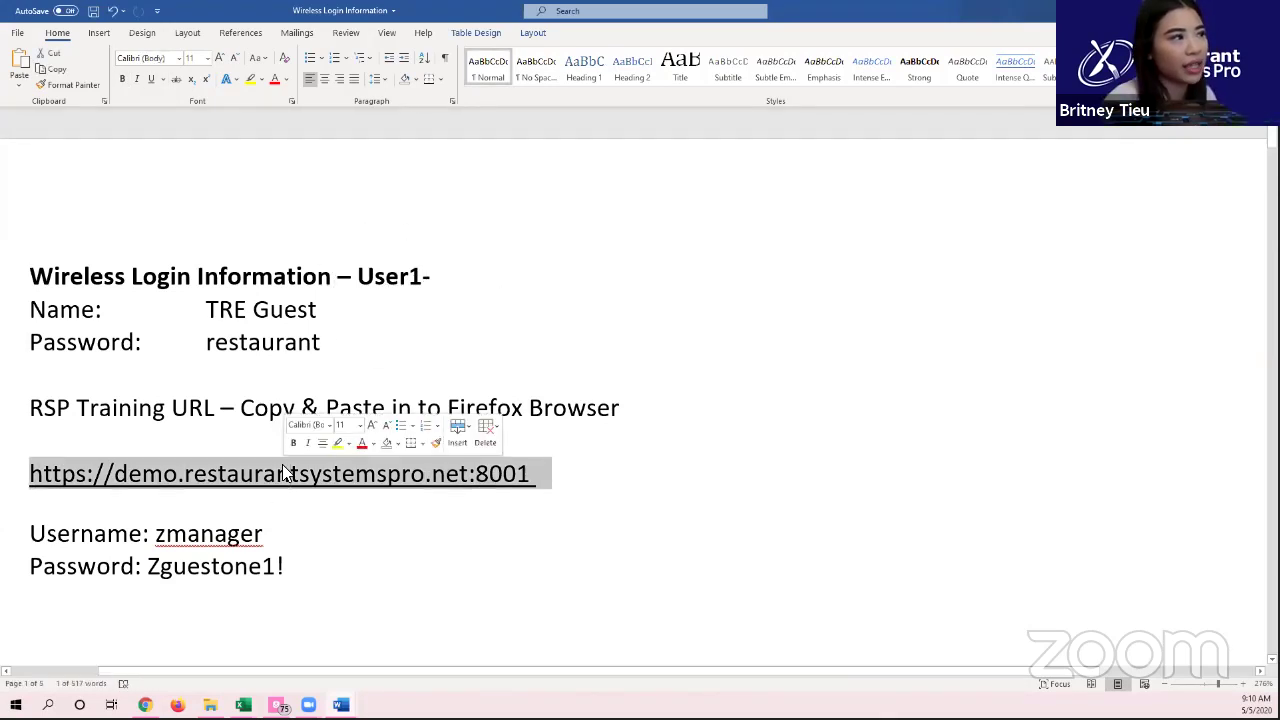
pyautogui.click(471, 497)
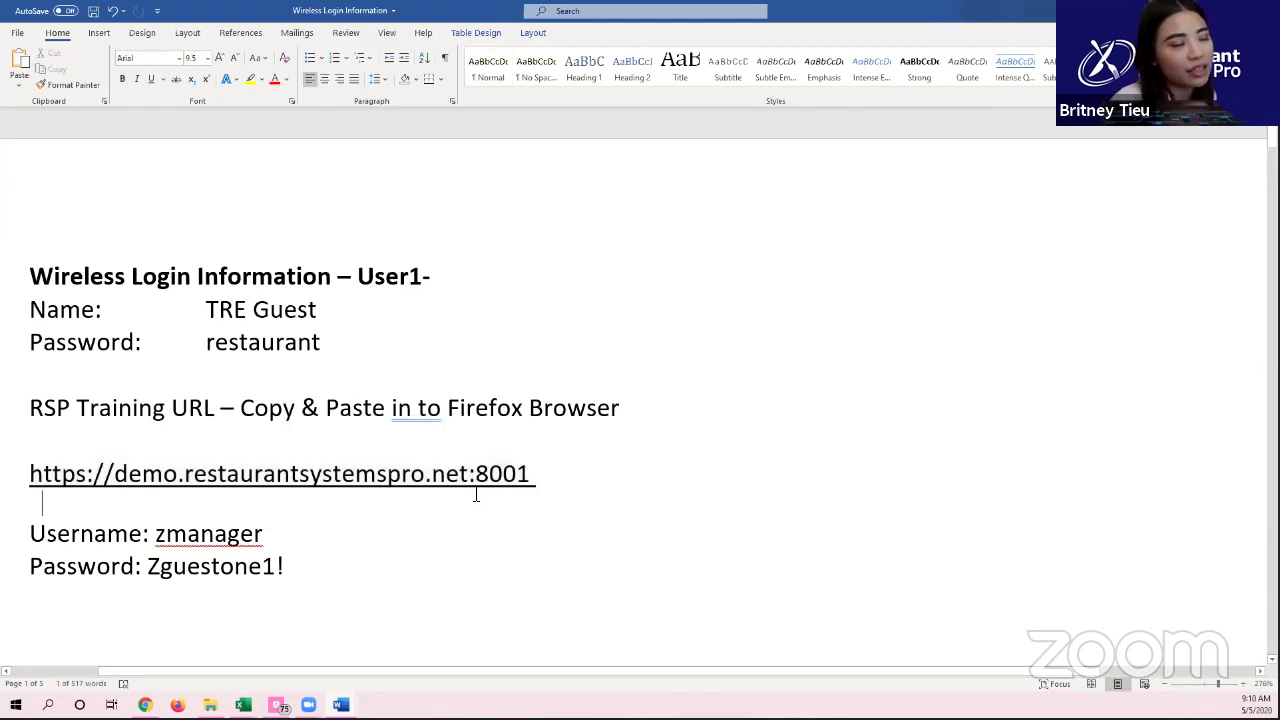
pyautogui.tripleClick(528, 474)
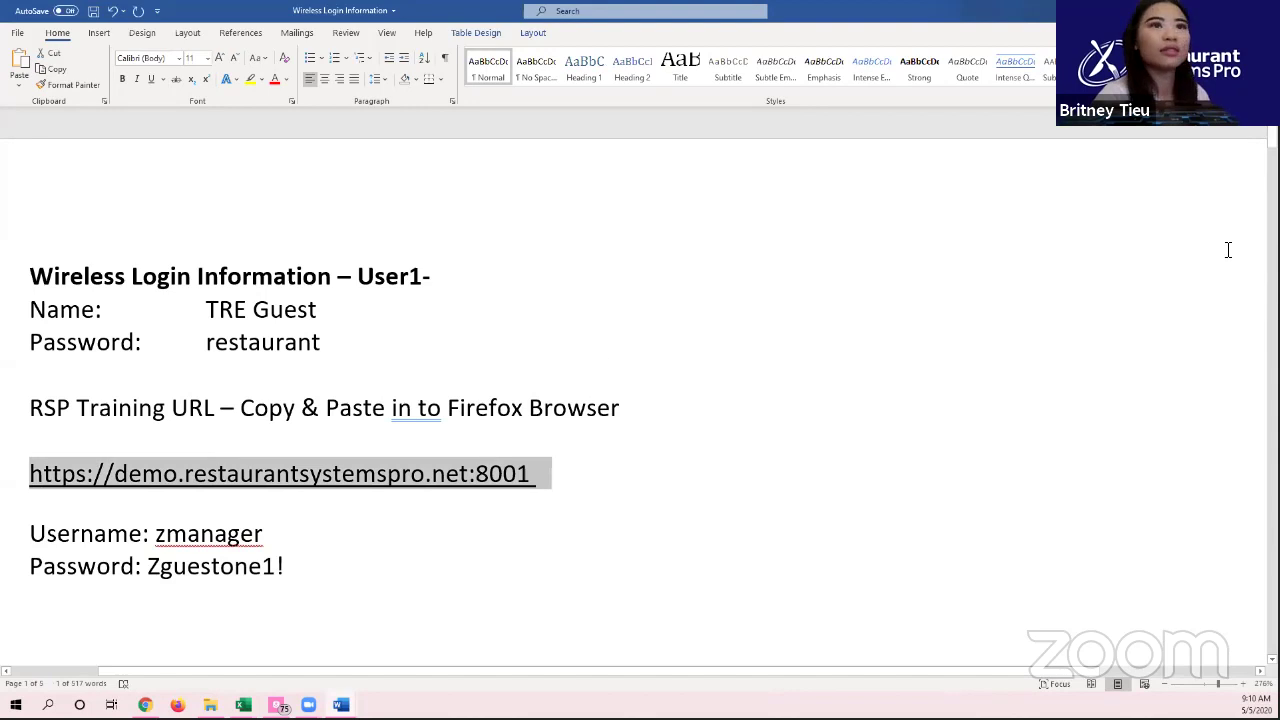
pyautogui.click(470, 262)
pyautogui.write('Jonathan')
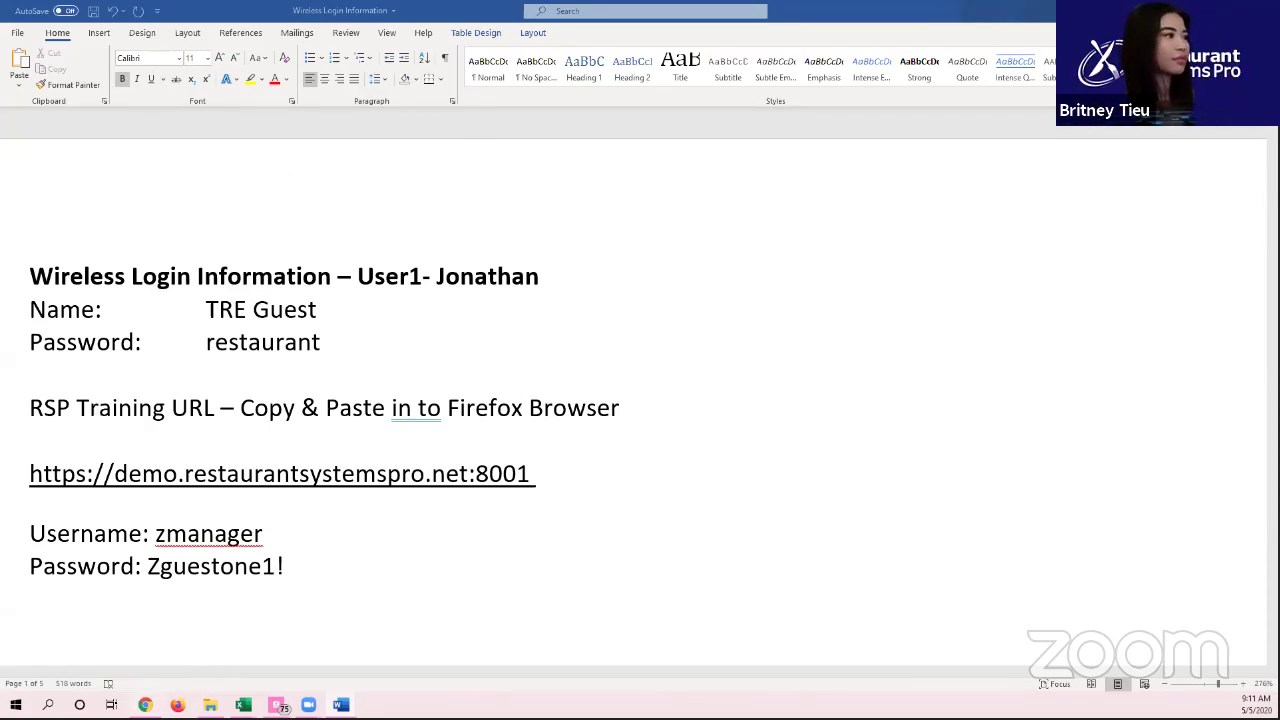
pyautogui.hotkey('alt', 'Tab')
pyautogui.hotkey('alt', 'Tab')
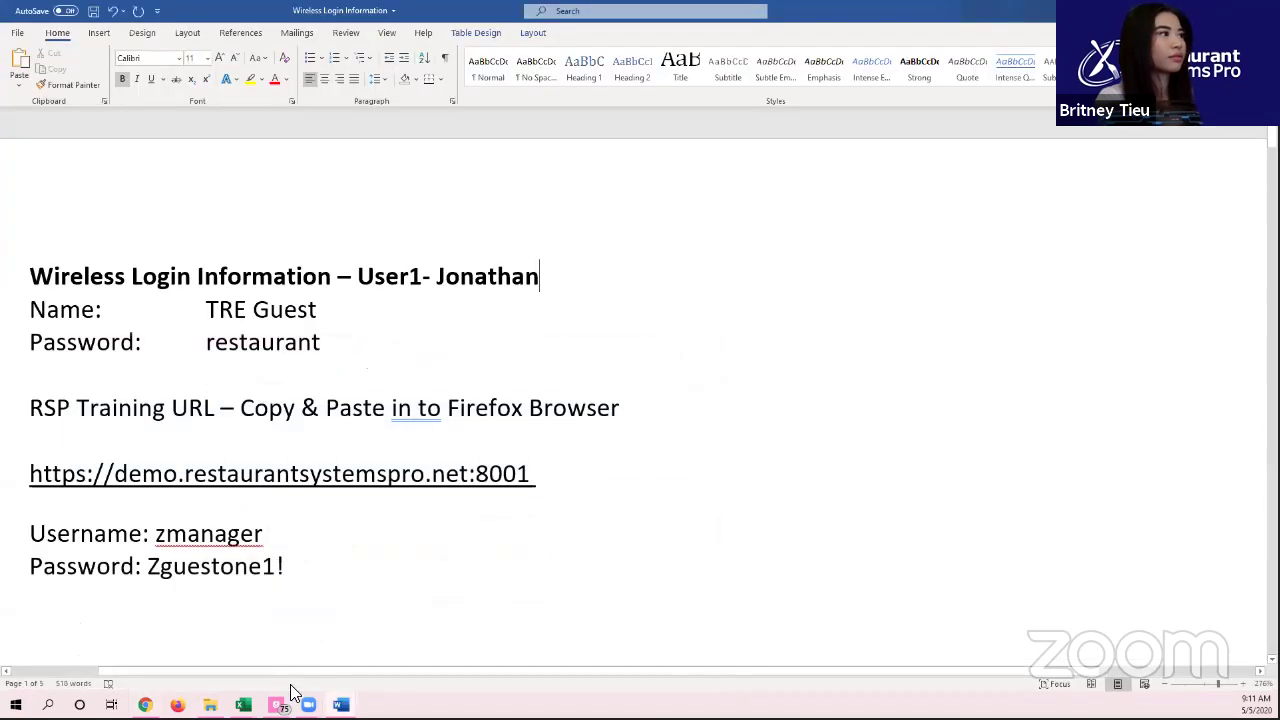
pyautogui.moveTo(341, 705)
pyautogui.click(268, 655)
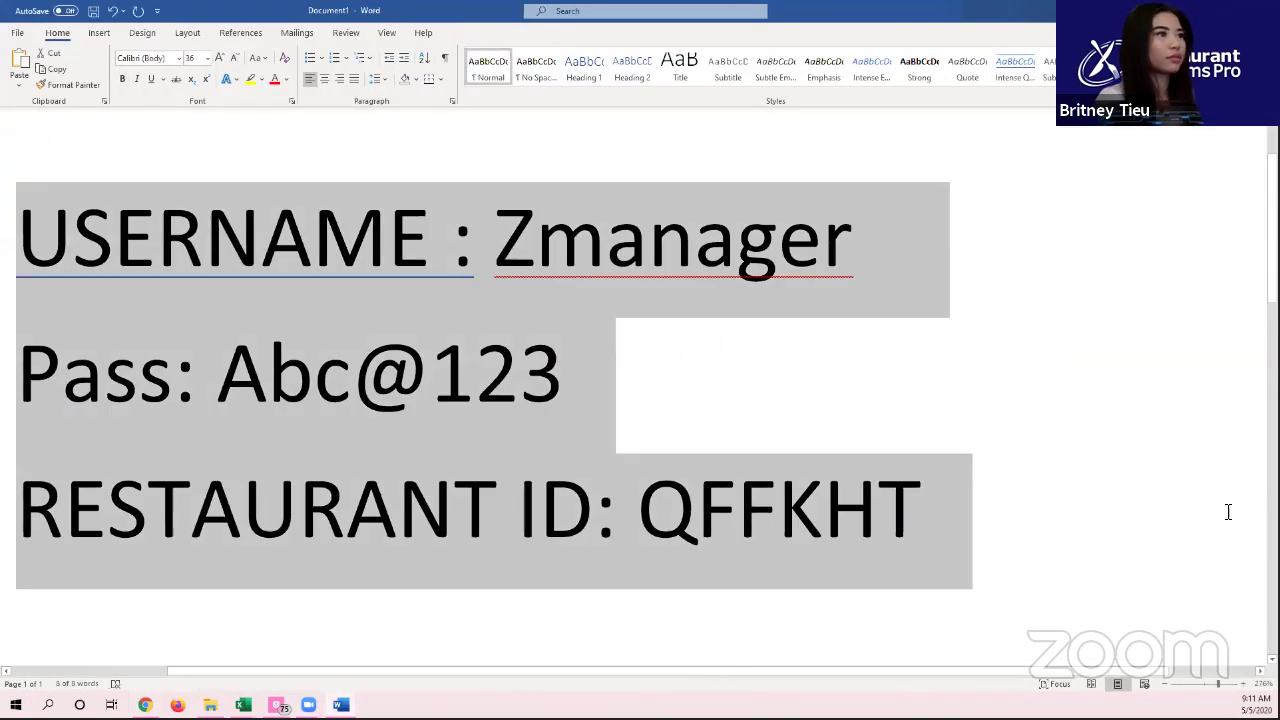
pyautogui.click(1030, 475)
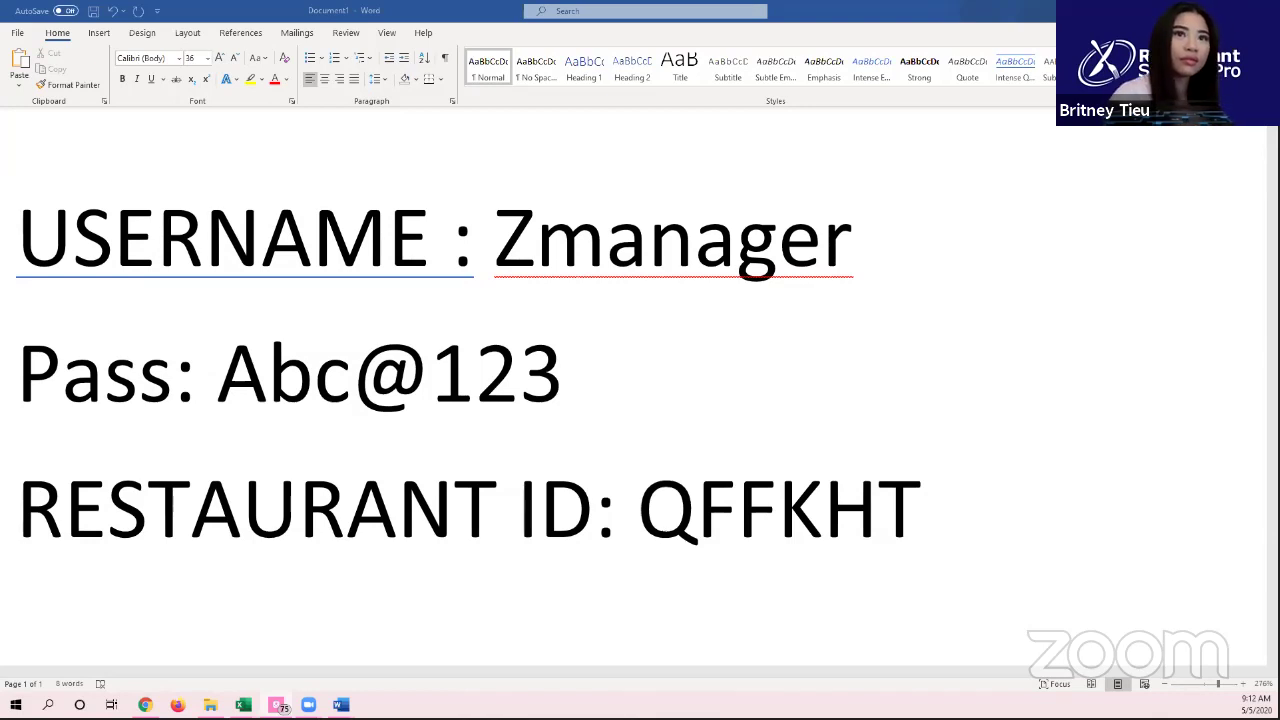
pyautogui.tripleClick(253, 518)
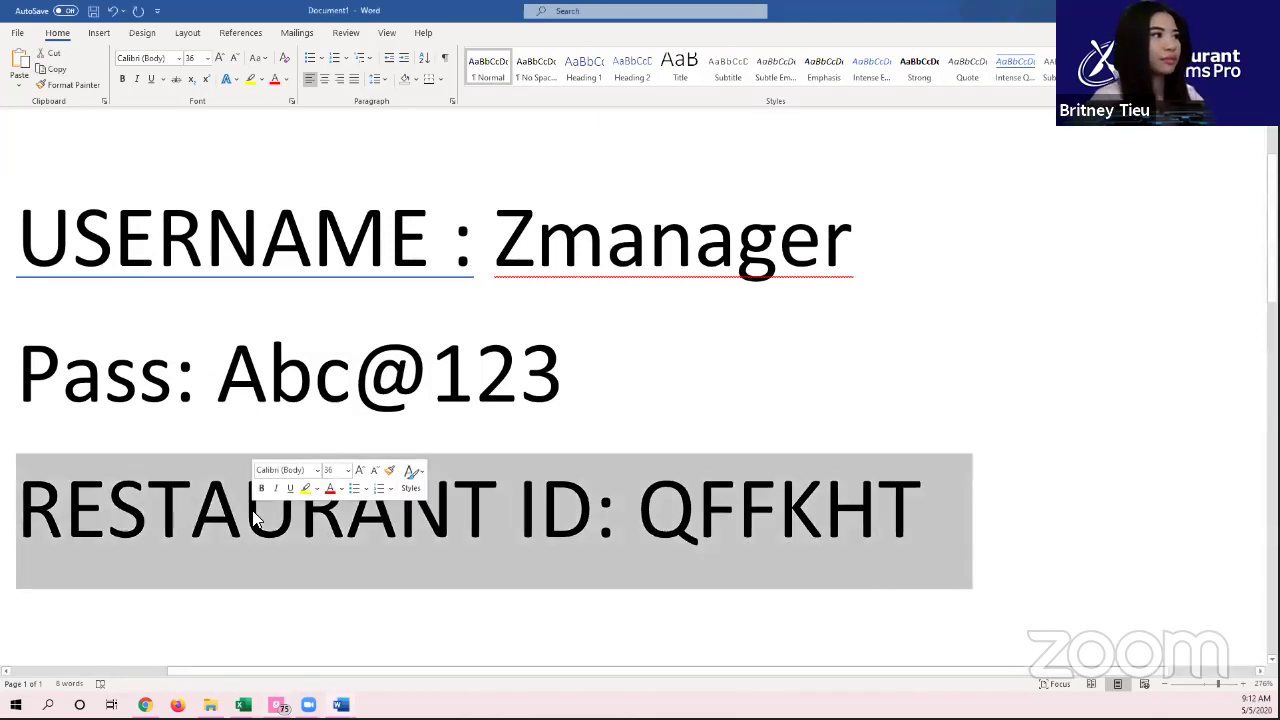
pyautogui.click(658, 463)
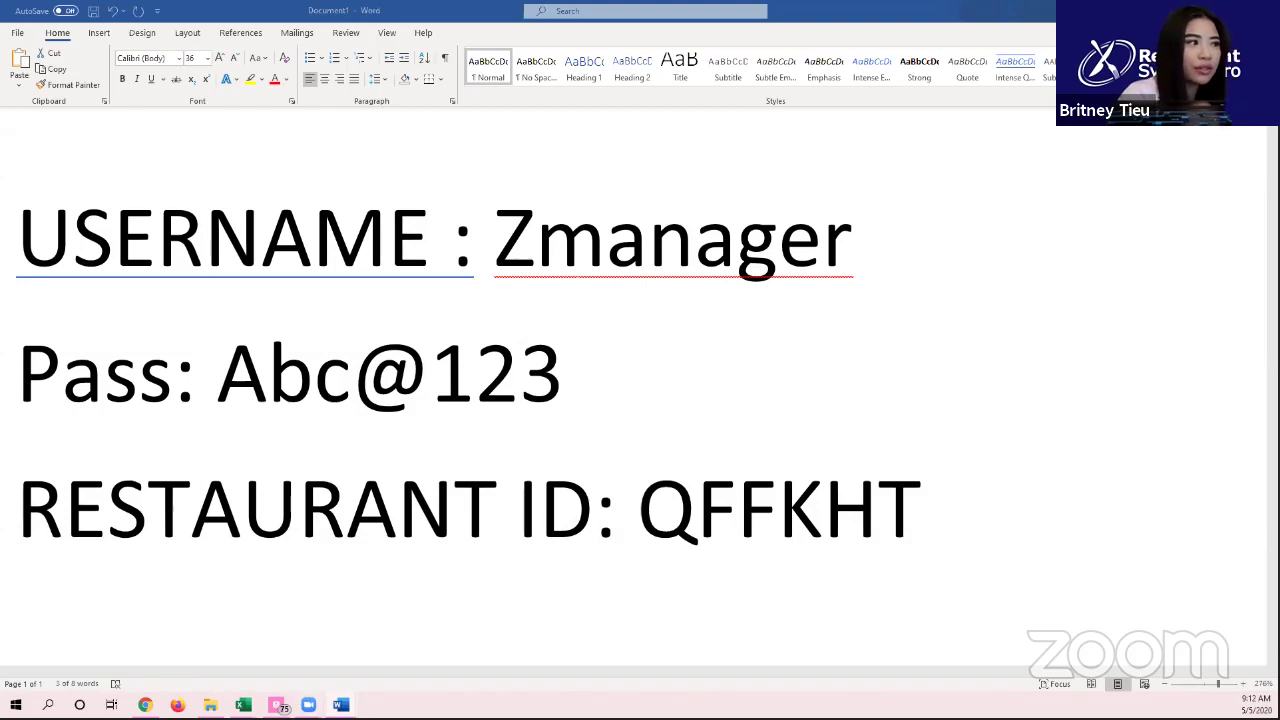
# Step: Add the trainee's name after the 'User 3-' heading in Wireless Login Information
pyautogui.moveTo(336, 700)
pyautogui.click(414, 651)
pyautogui.scroll(-5, 414, 421)
pyautogui.scroll(-6, 414, 421)
pyautogui.click(488, 300)
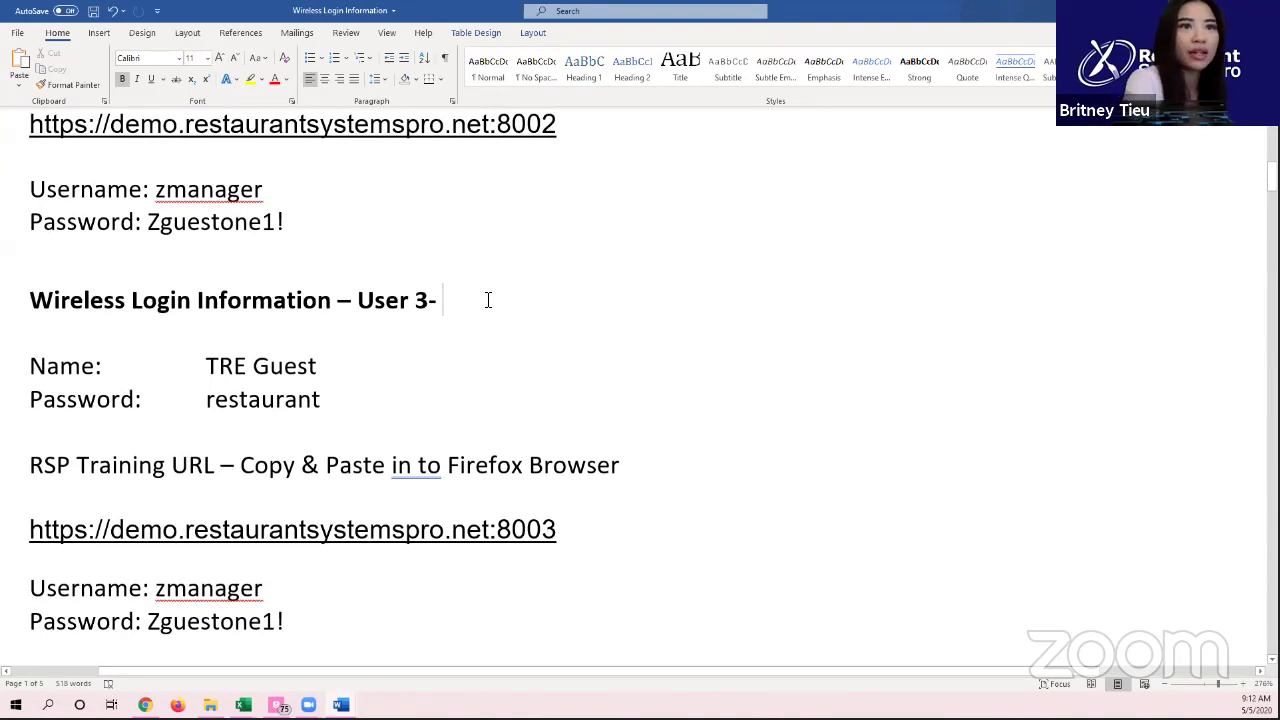
pyautogui.write('kristen')
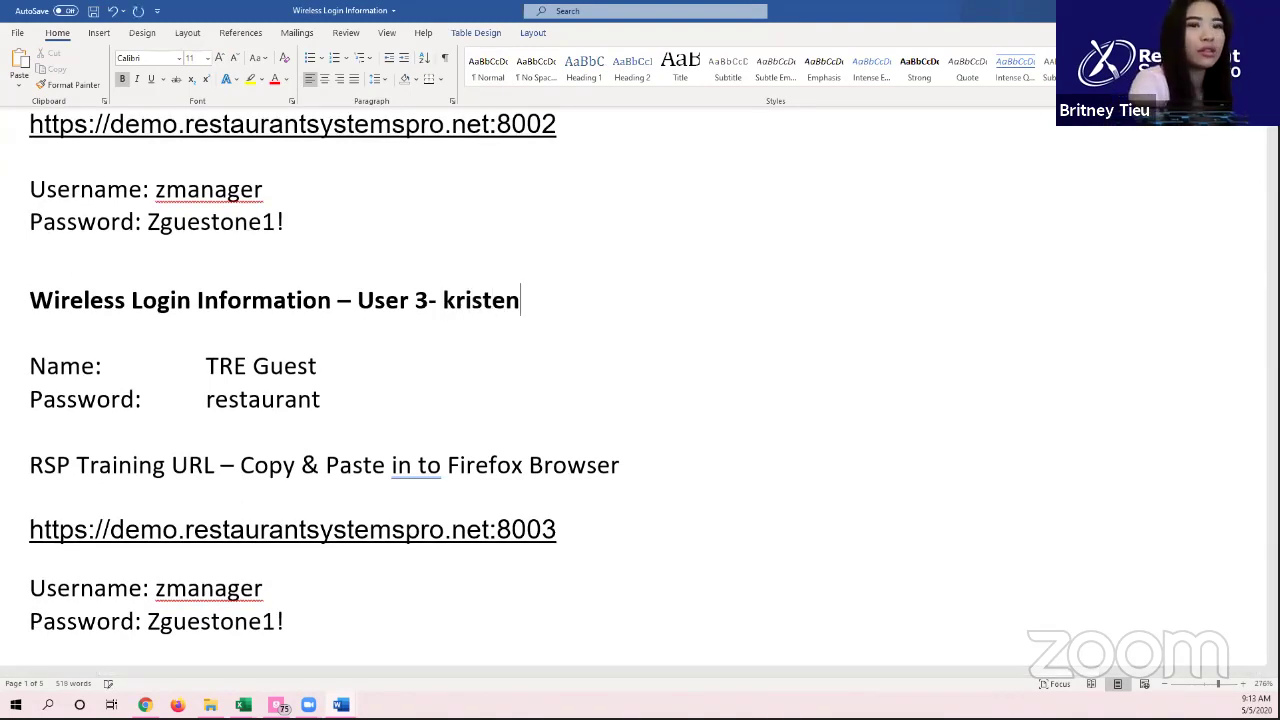
# Step: Copy the User 3 :8003 training URL line
pyautogui.click(546, 543)
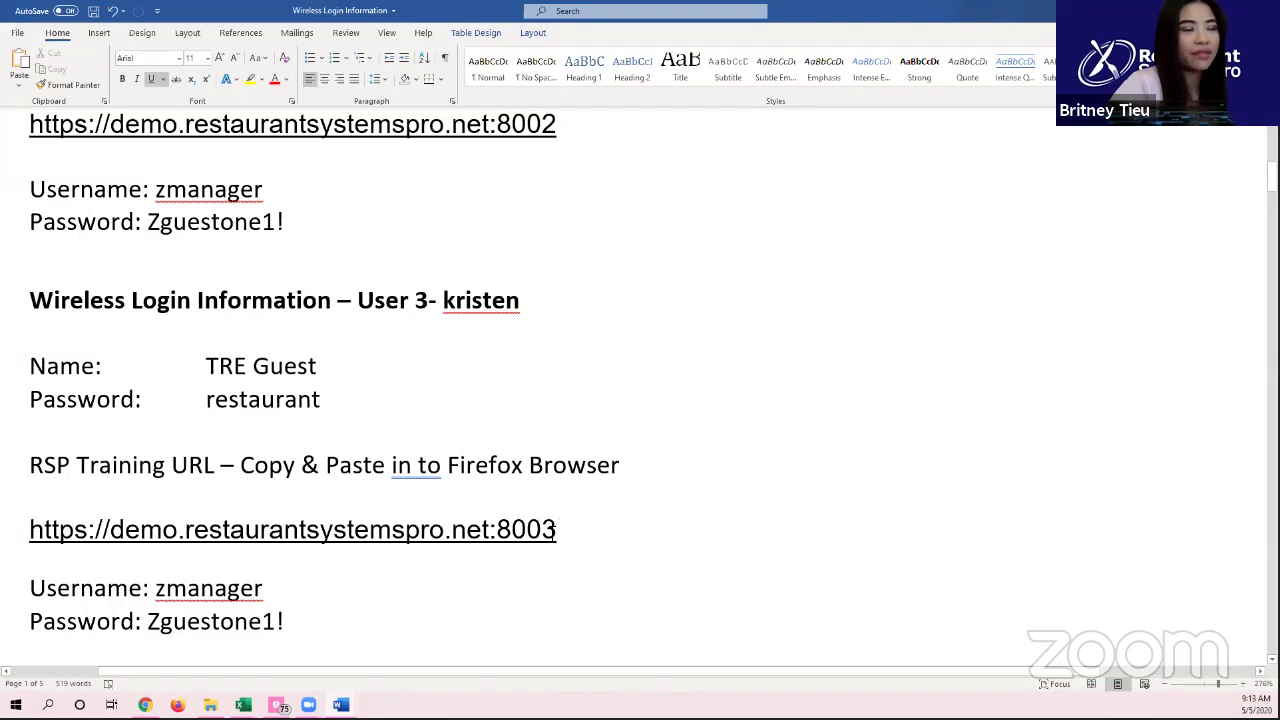
pyautogui.tripleClick(529, 532)
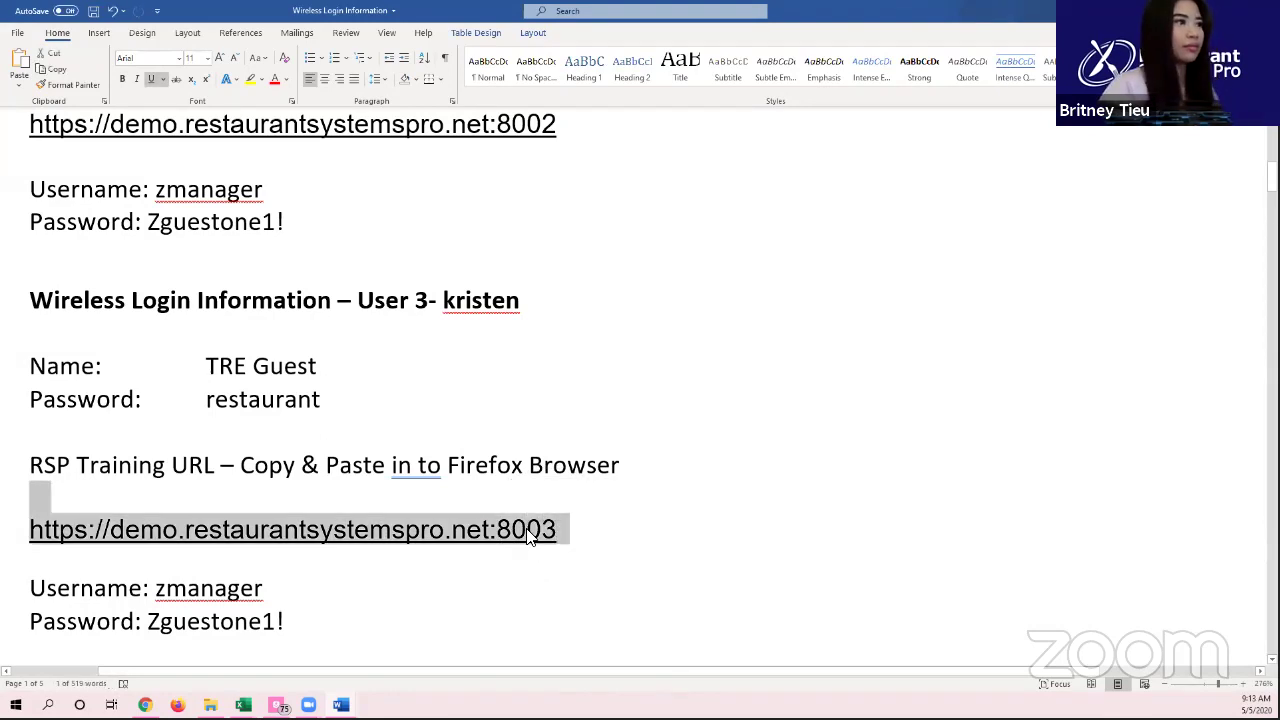
pyautogui.hotkey('ctrl', 'c')
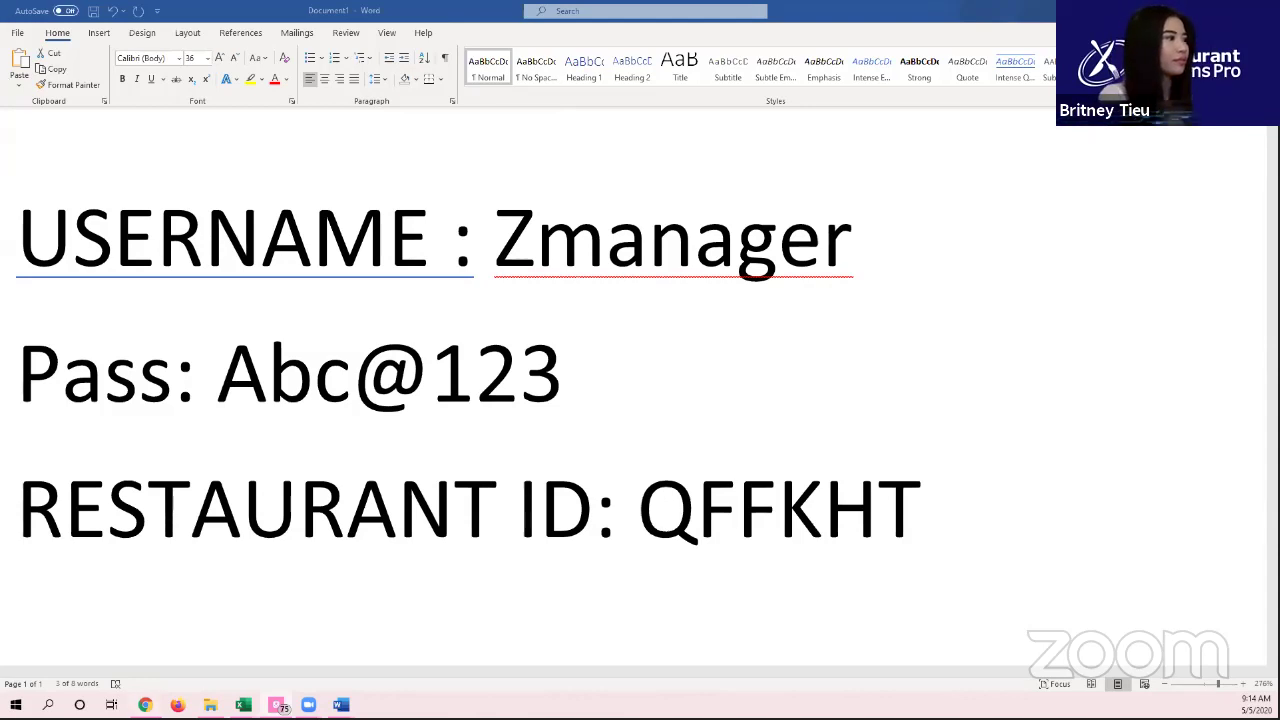
pyautogui.hotkey('alt', 'Tab')
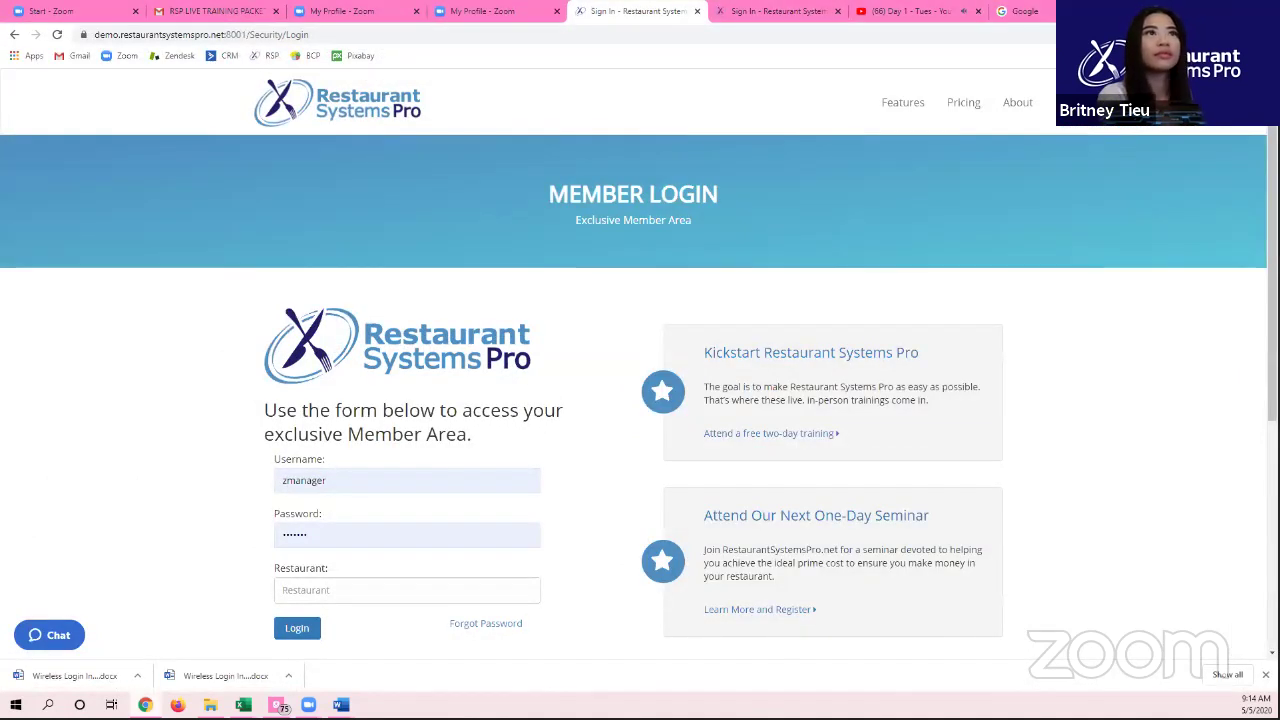
pyautogui.hotkey('alt', 'Tab')
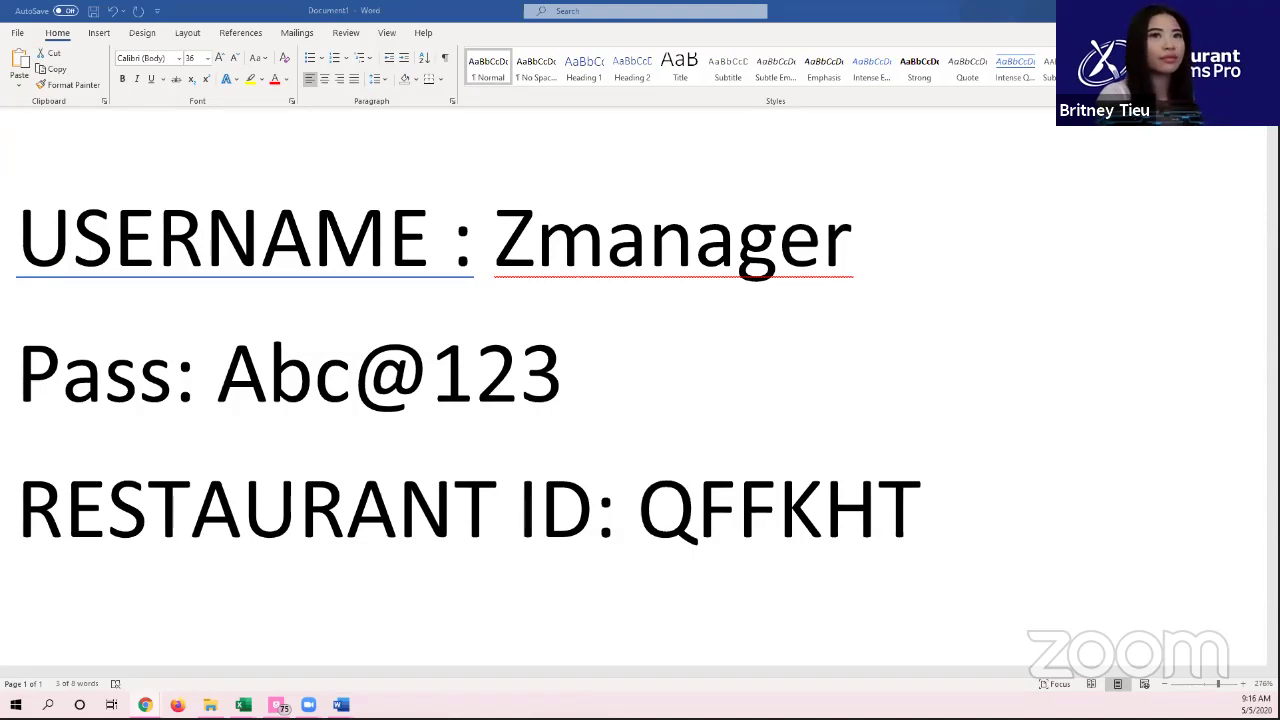
# Step: Alt+Tab from Word to the signed-in Restaurant Systems Pro Dash Board in Chrome
pyautogui.hotkey('alt', 'Tab')
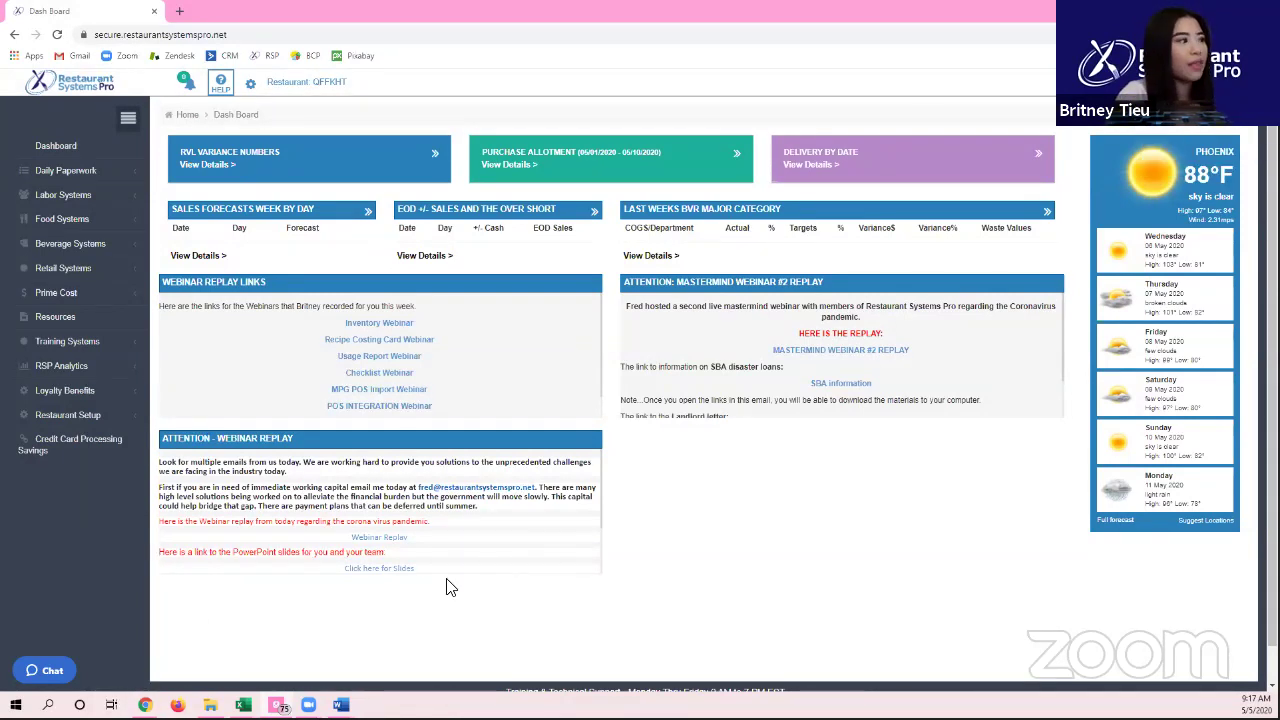
pyautogui.moveTo(131, 690)
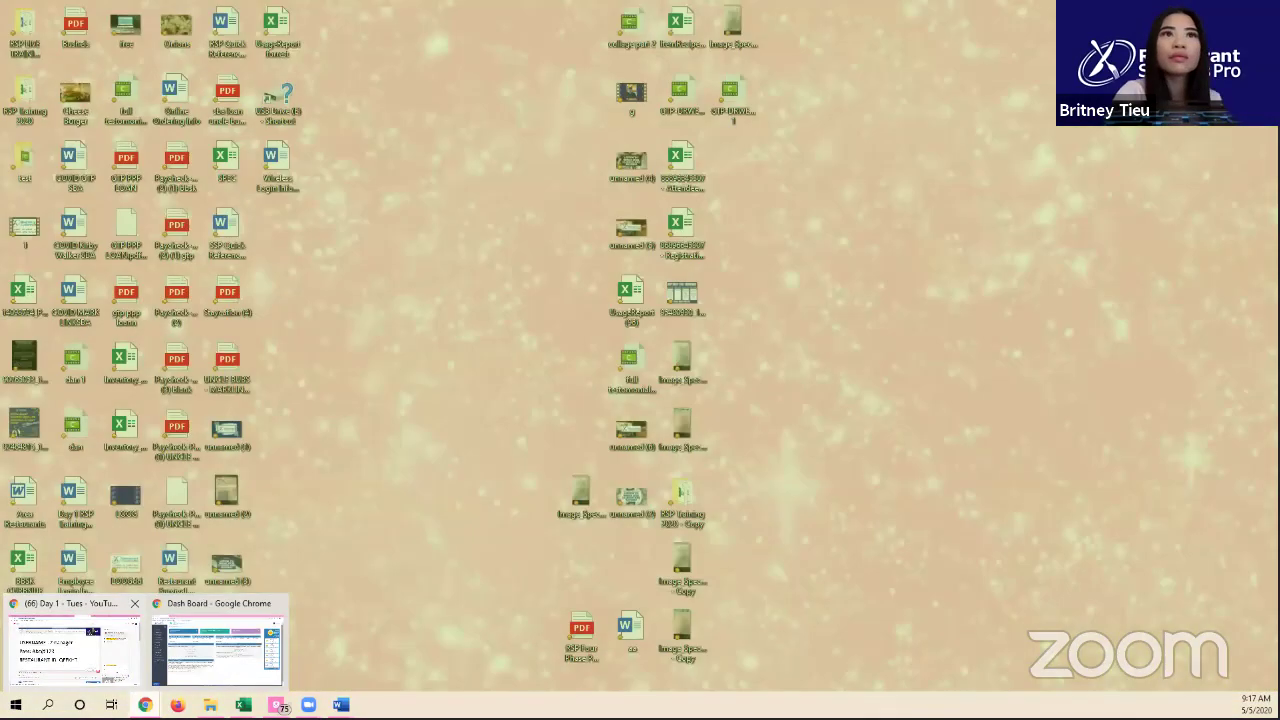
pyautogui.click(72, 648)
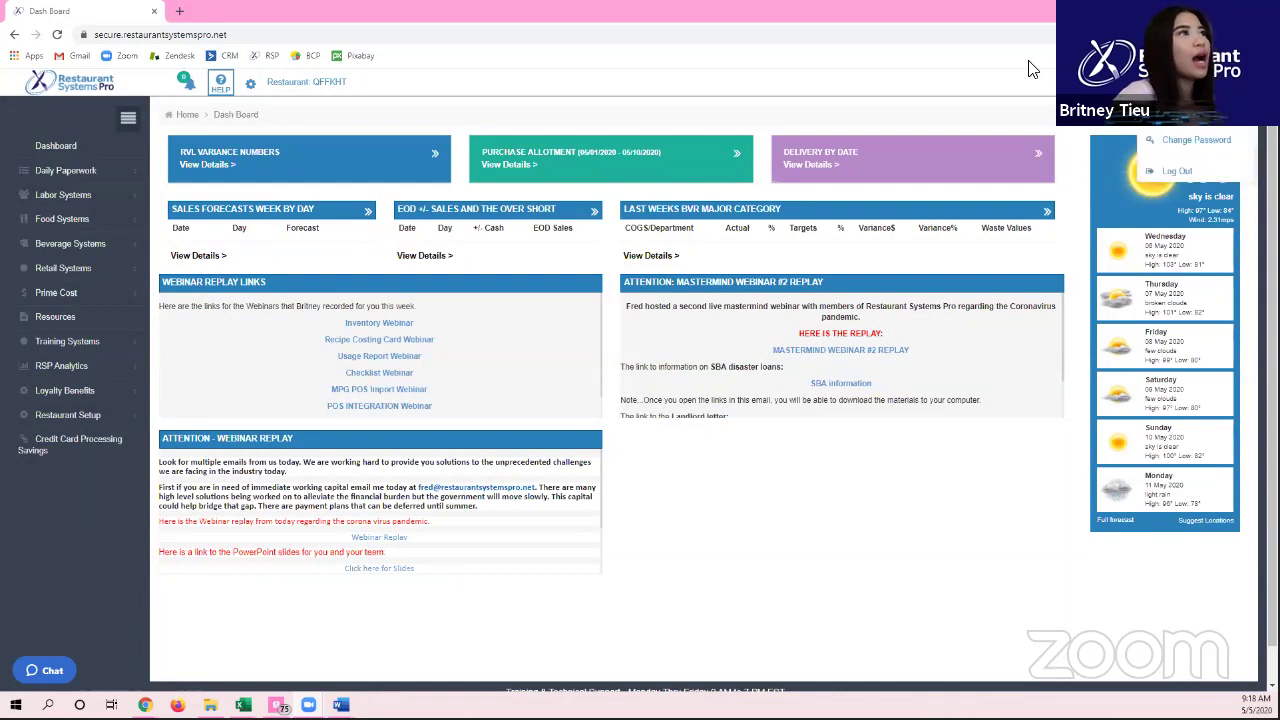
# Step: Inspect the dashboard's secure.restaurantsystemspro.net address, then go to the Wireless Login Information document
pyautogui.click(236, 35)
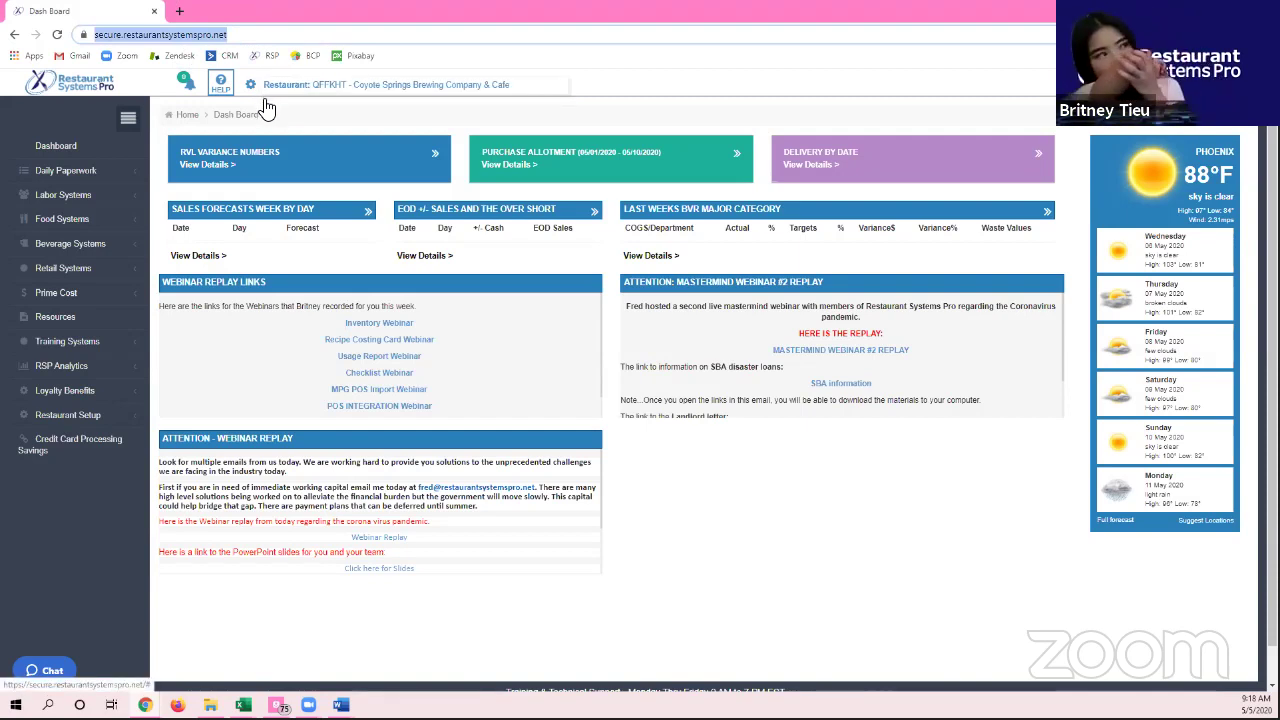
pyautogui.click(236, 35)
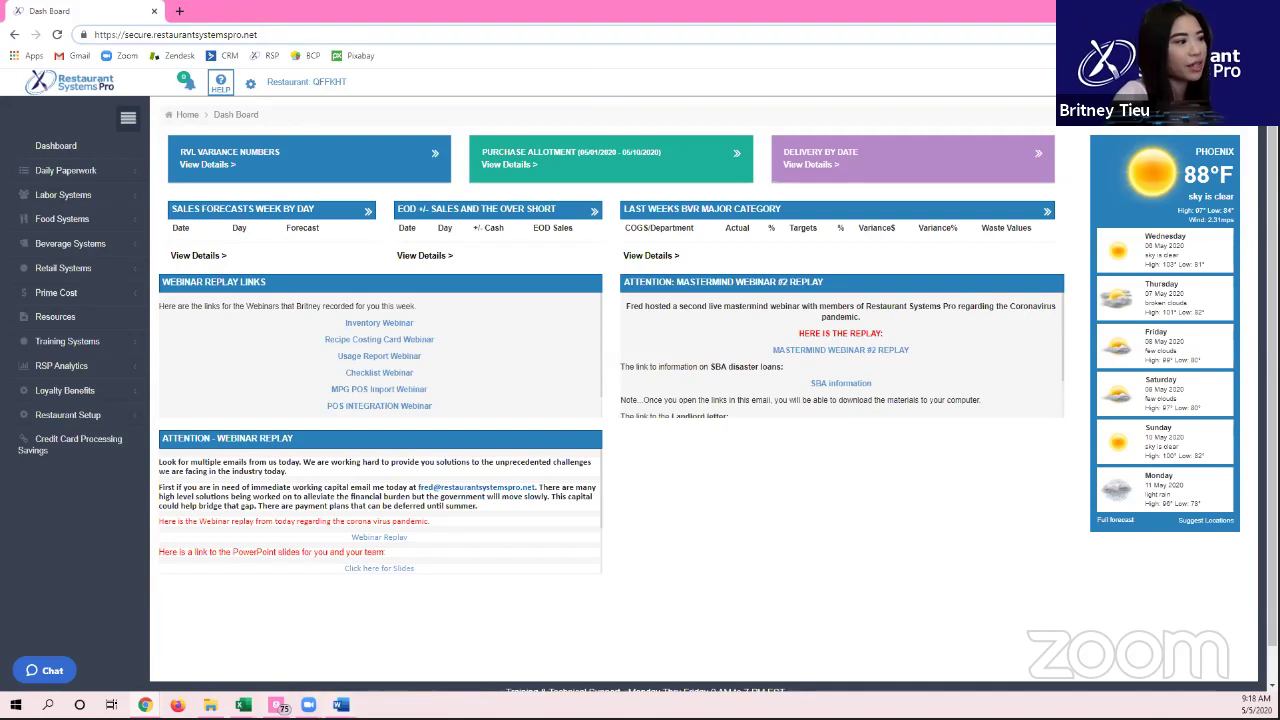
pyautogui.click(341, 705)
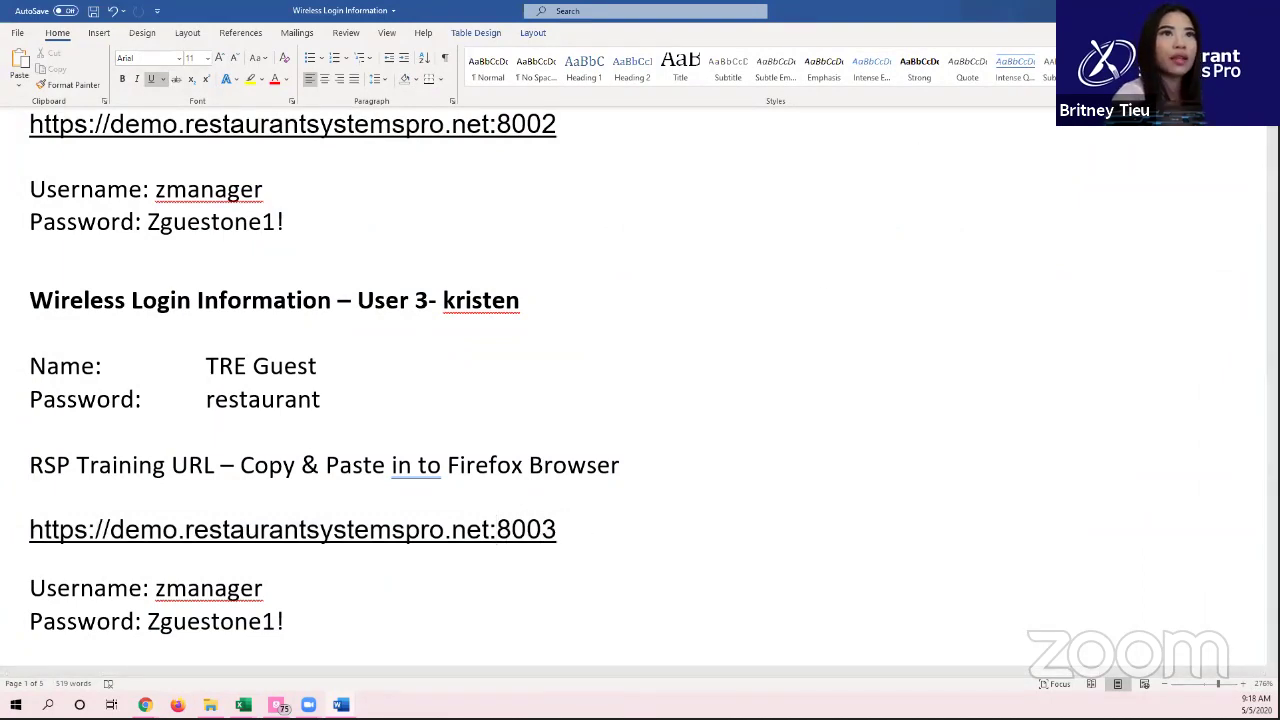
# Step: Return from the :8003 URL in Word to the Restaurant Systems Pro Dash Board
pyautogui.hotkey('alt', 'Tab')
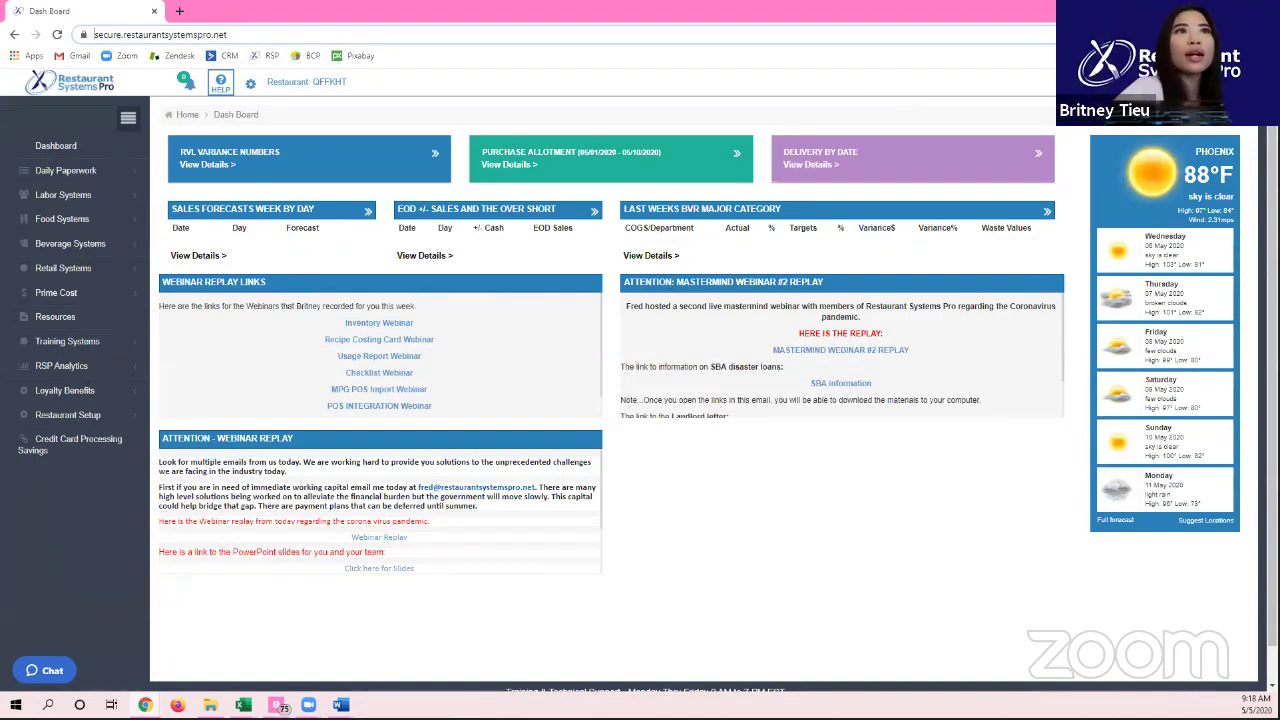
# Step: Zoom Chrome to 110% and expand the dashboard's Delivery By Date tile
pyautogui.click(1268, 34)
pyautogui.click(1222, 158)
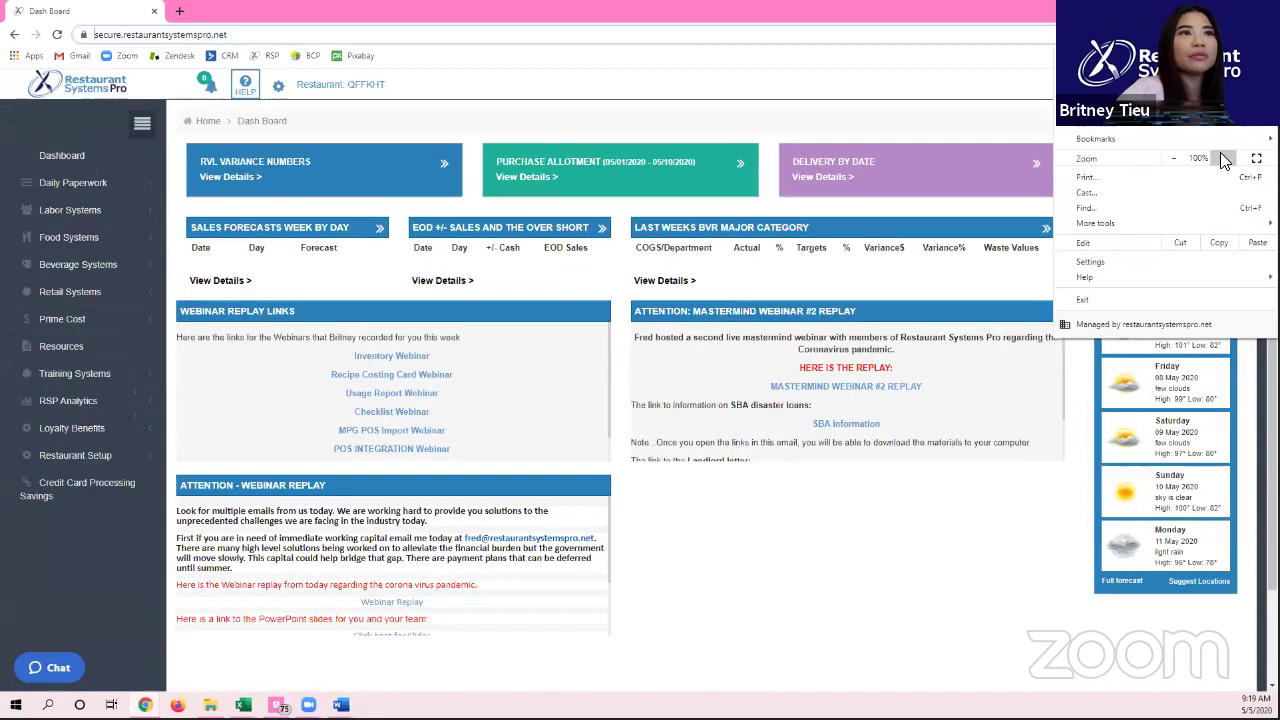
pyautogui.click(1012, 145)
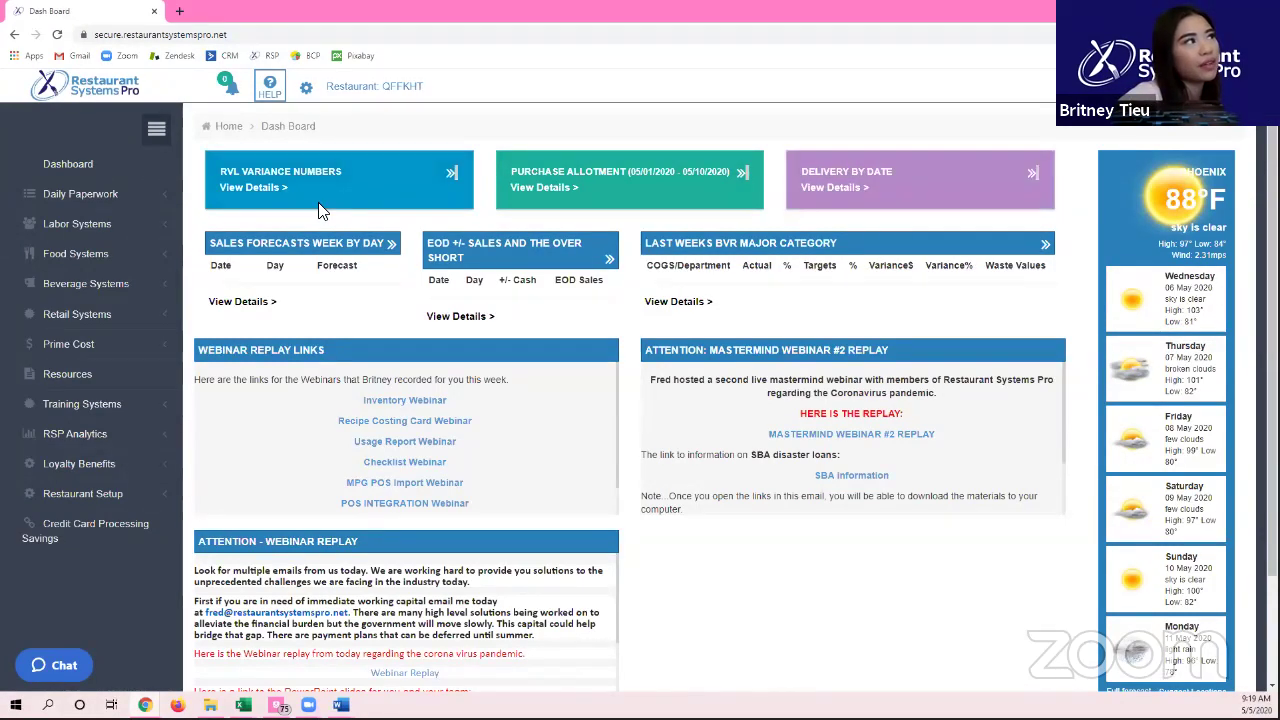
pyautogui.click(280, 176)
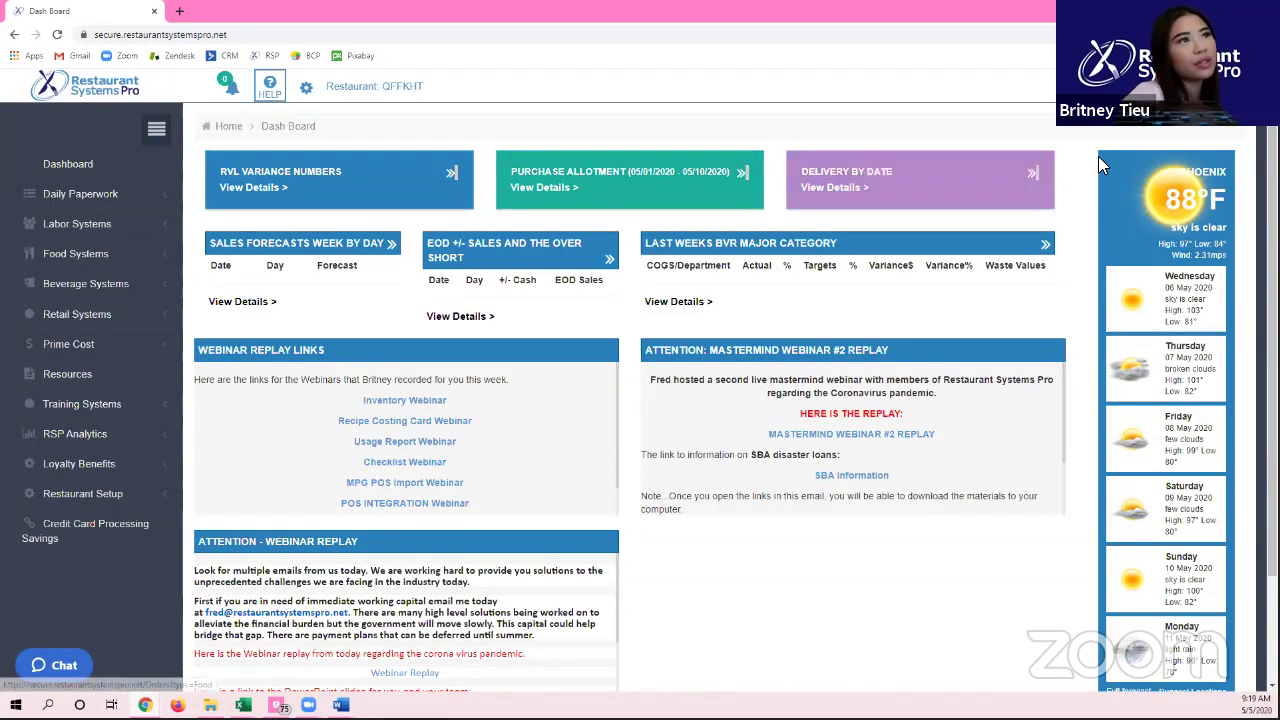
pyautogui.click(1026, 172)
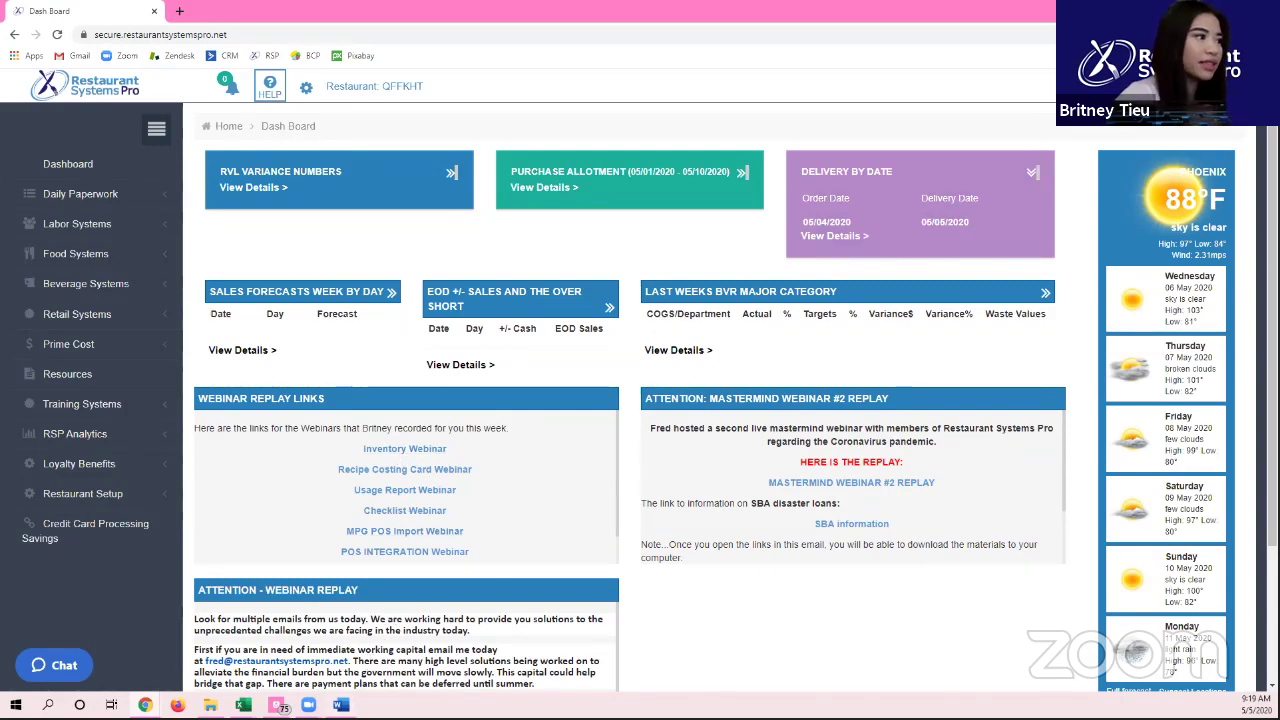
pyautogui.click(341, 705)
pyautogui.click(290, 645)
pyautogui.tripleClick(1143, 477)
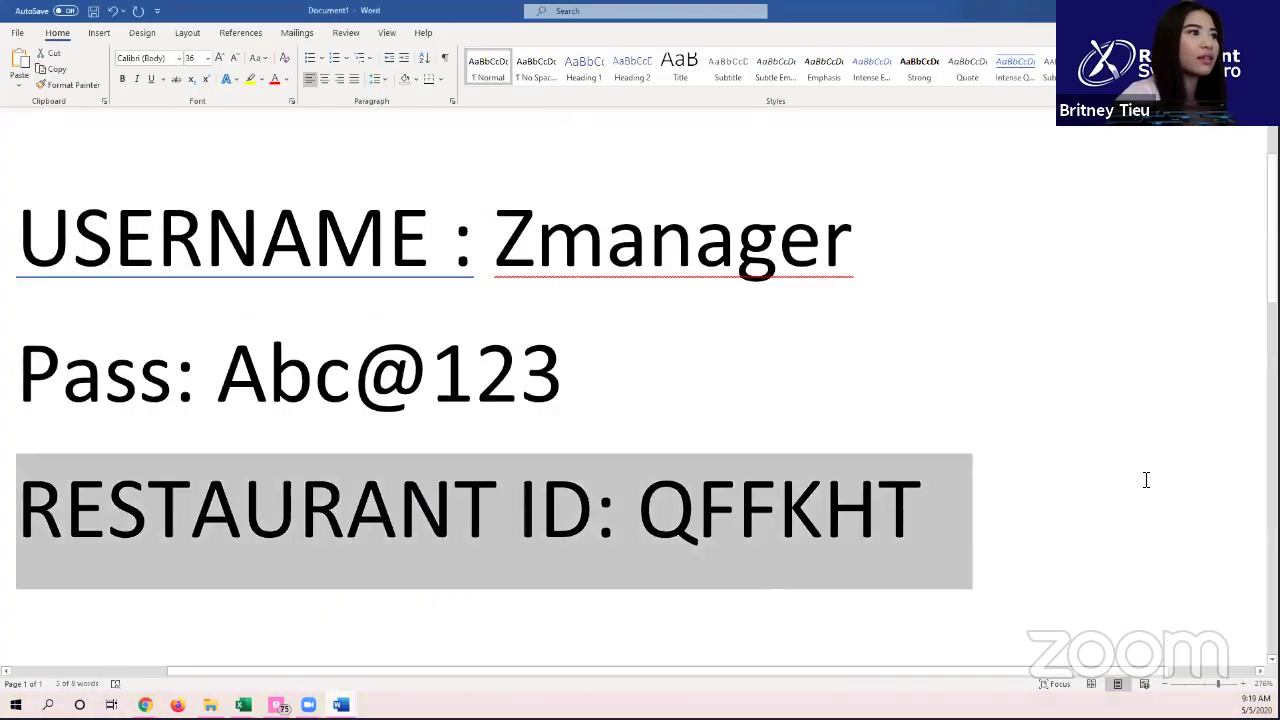
pyautogui.moveTo(983, 517); pyautogui.dragTo(500, 271)
pyautogui.click(173, 512)
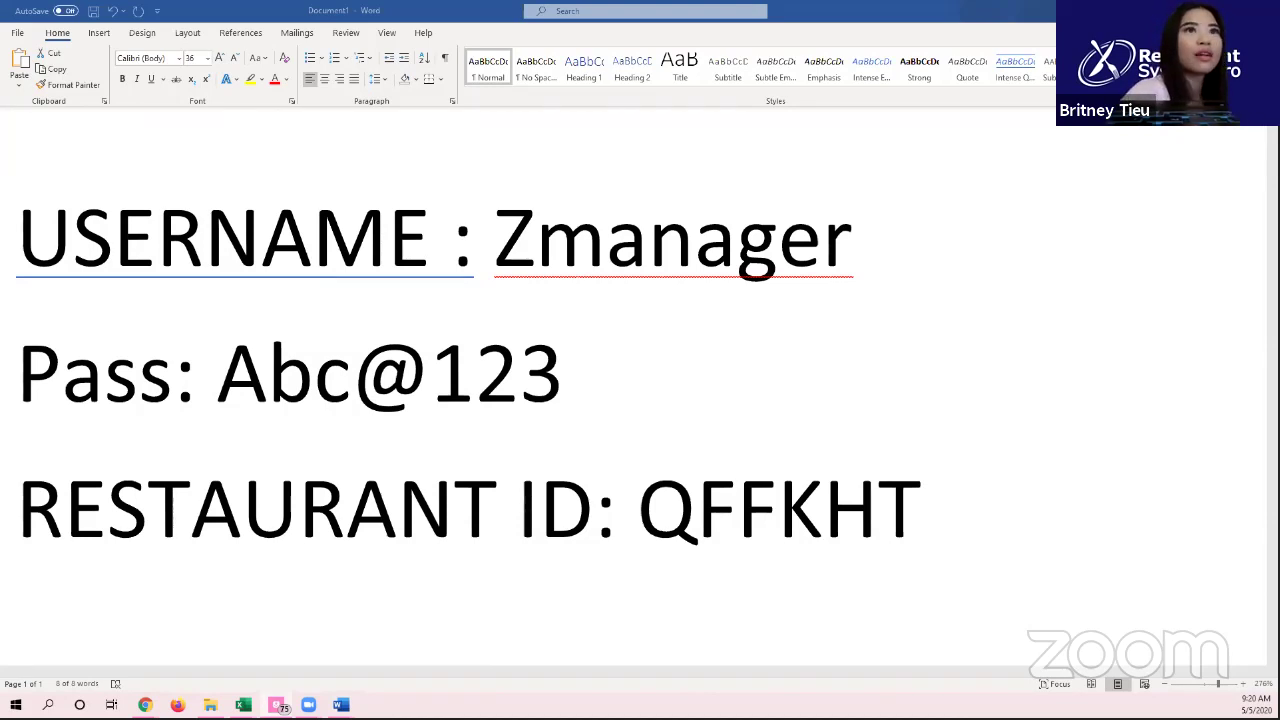
pyautogui.scroll(-3, 640, 400)
pyautogui.hotkey('alt', 'Tab')
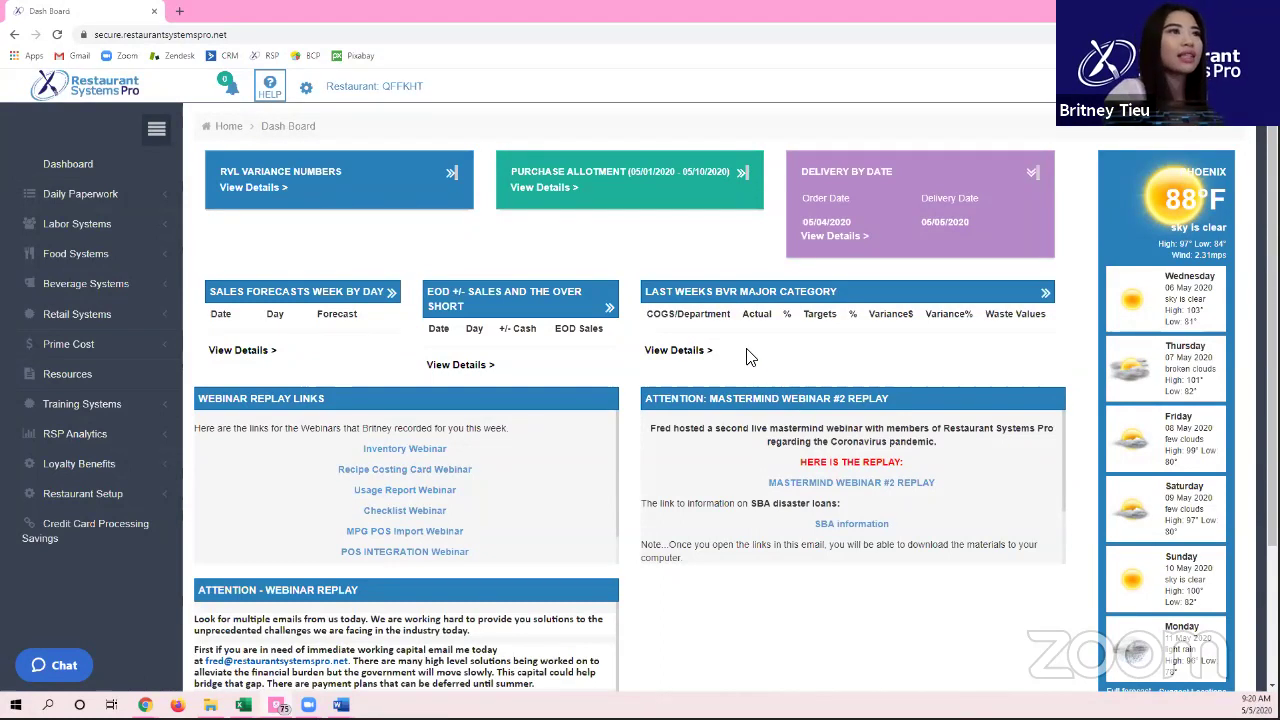
pyautogui.click(710, 341)
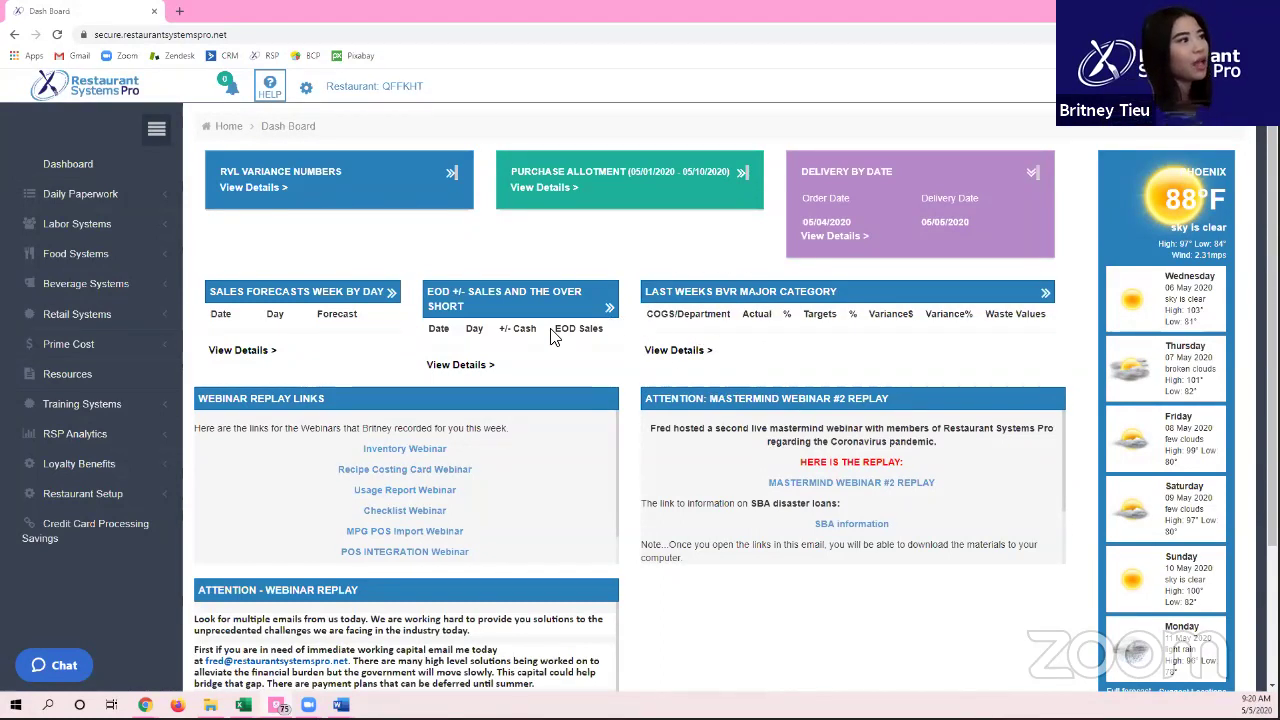
pyautogui.scroll(-1, 548, 328)
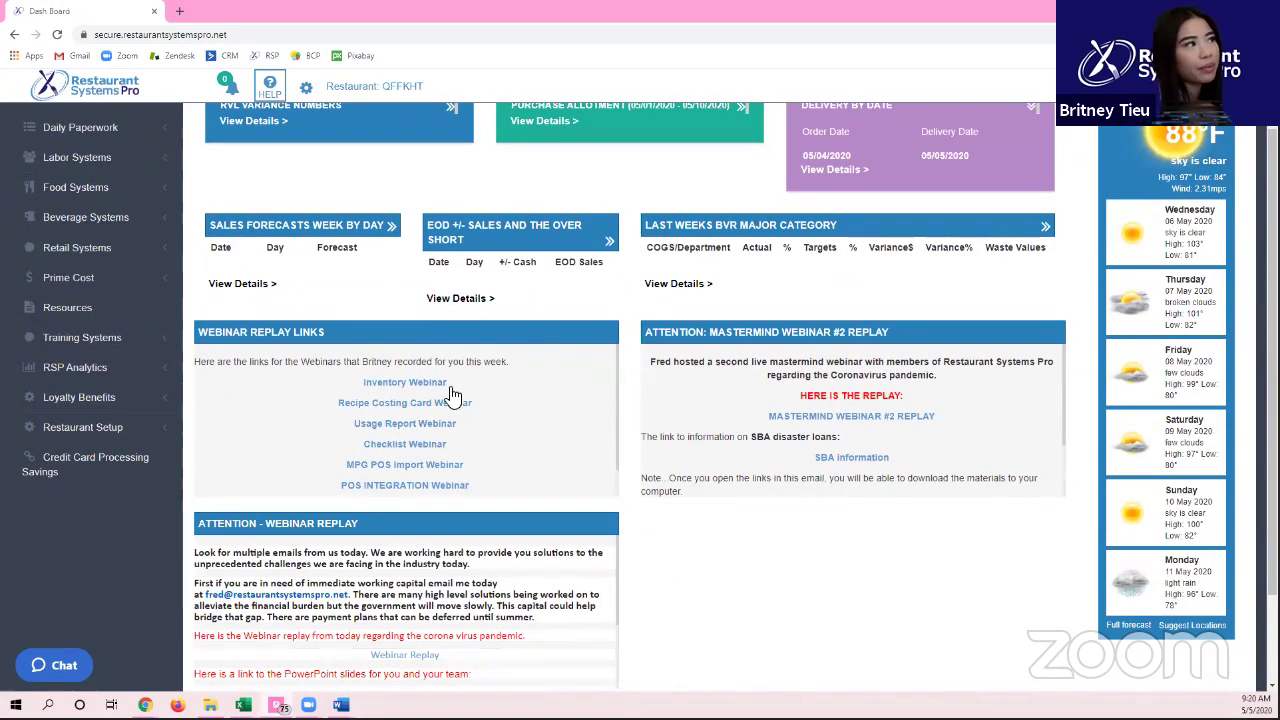
pyautogui.moveTo(332, 380); pyautogui.dragTo(481, 483)
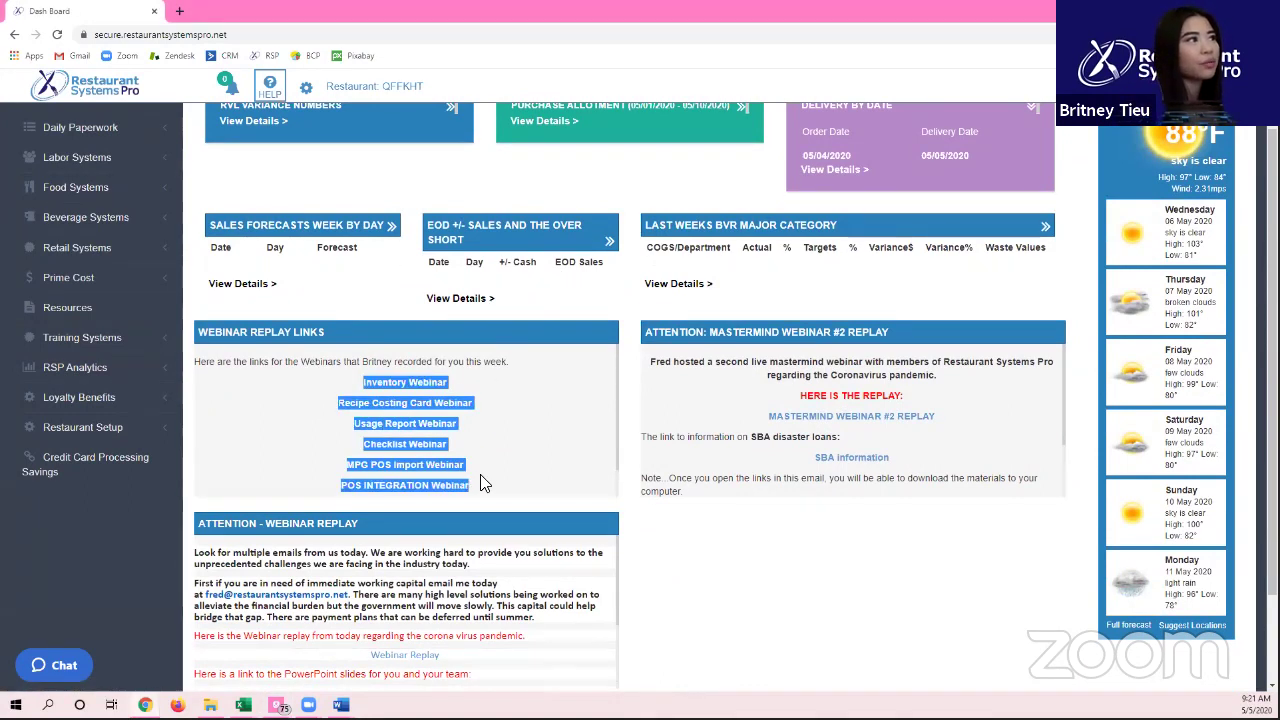
pyautogui.click(502, 412)
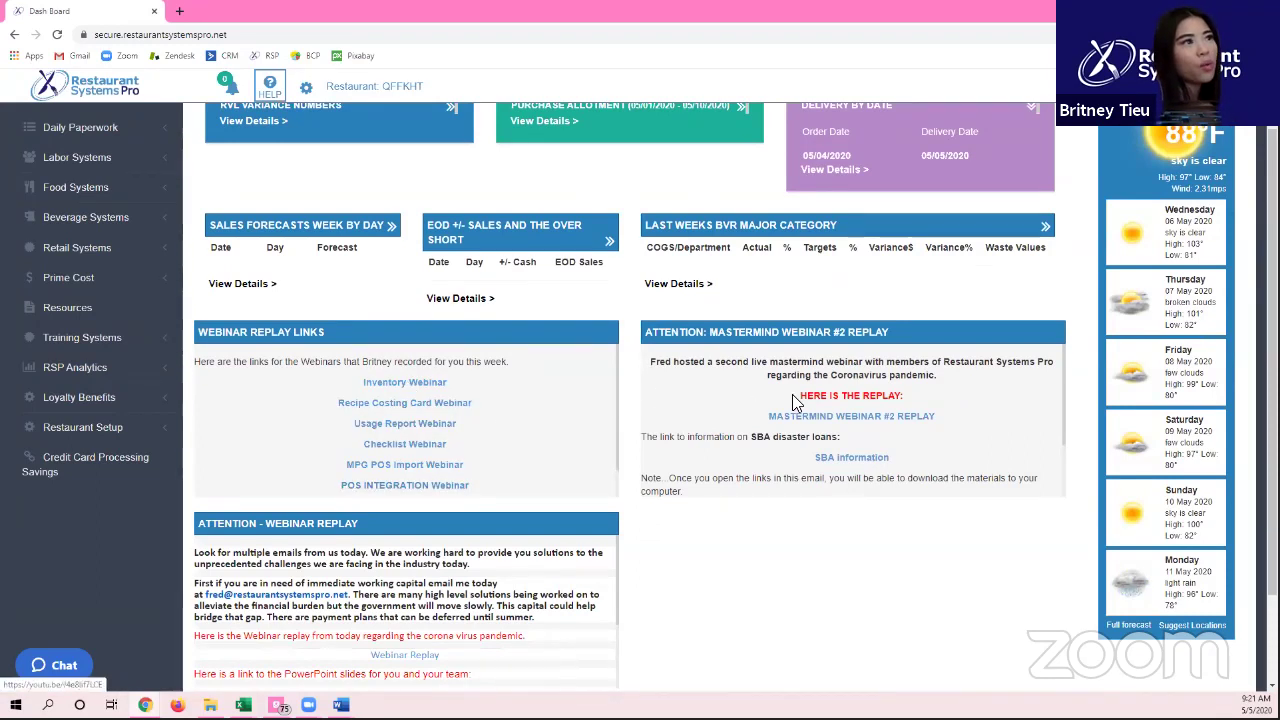
pyautogui.moveTo(669, 366); pyautogui.dragTo(858, 479)
pyautogui.click(736, 458)
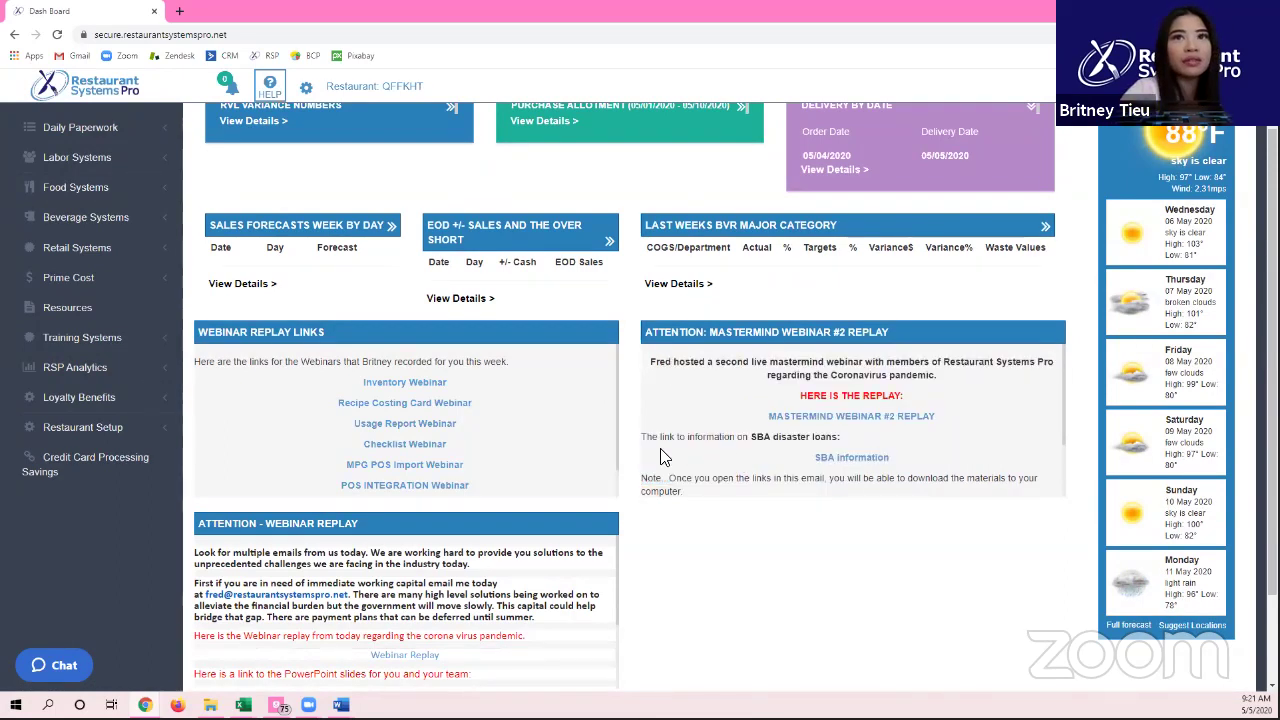
pyautogui.scroll(-1, 350, 455)
pyautogui.scroll(-3, 334, 594)
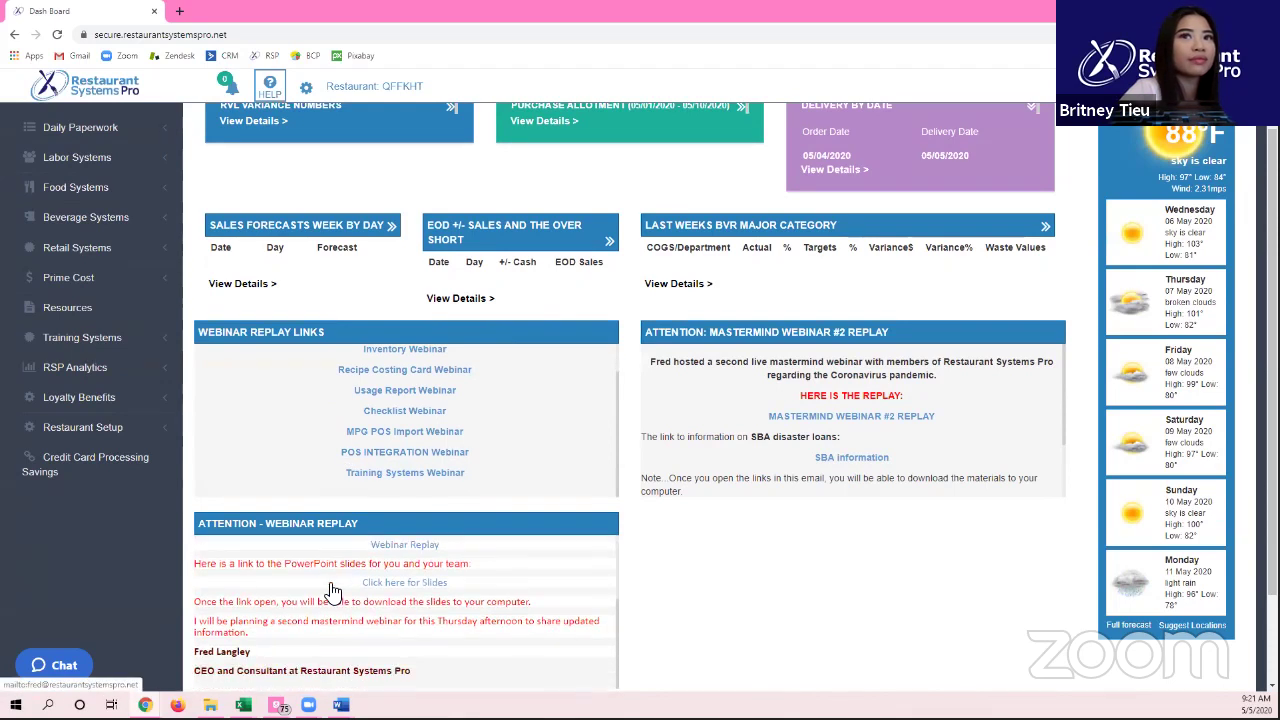
pyautogui.scroll(-2, 418, 578)
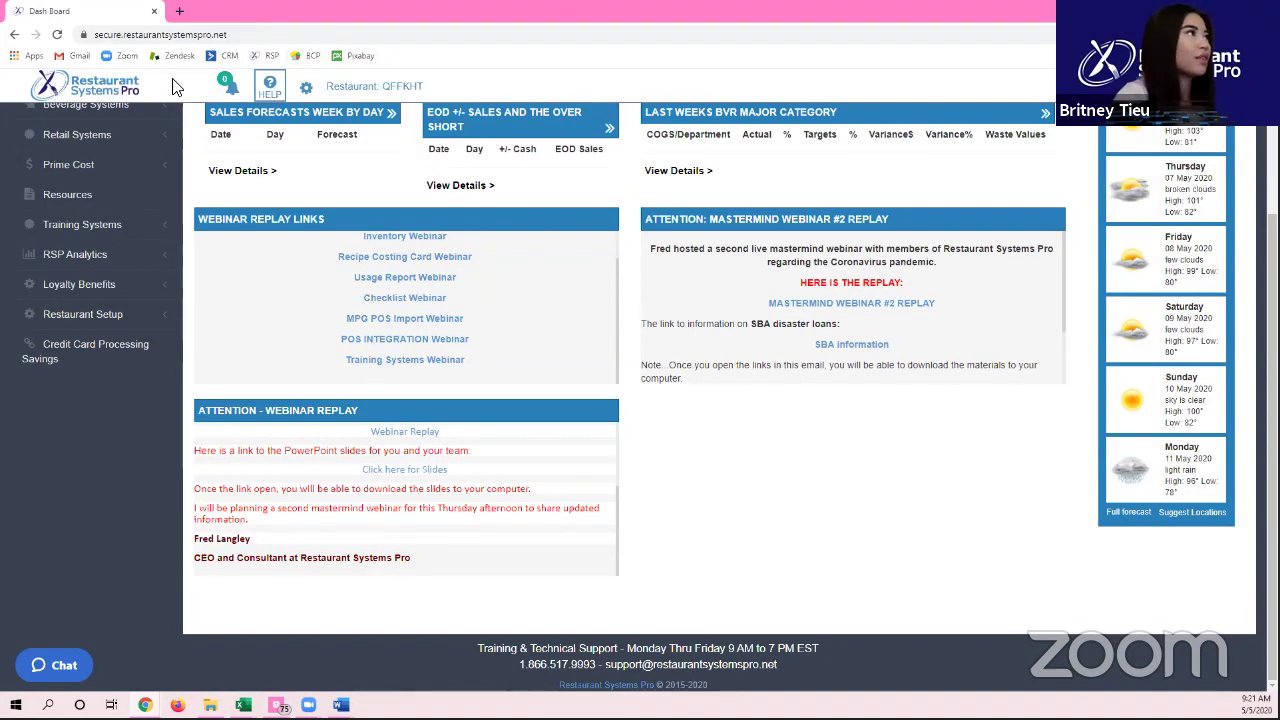
# Step: Check the notifications bell, then expand Daily Paperwork to list Sales Forecast, Manager Log, etc
pyautogui.click(133, 100)
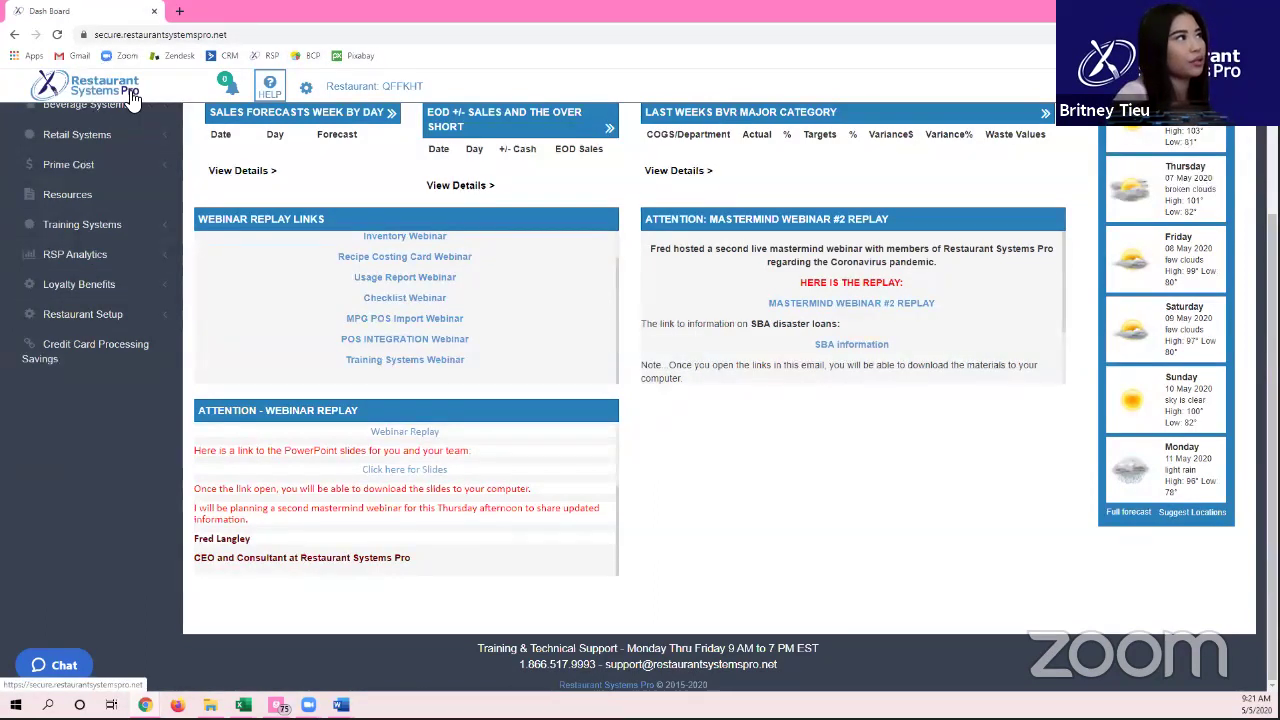
pyautogui.click(234, 96)
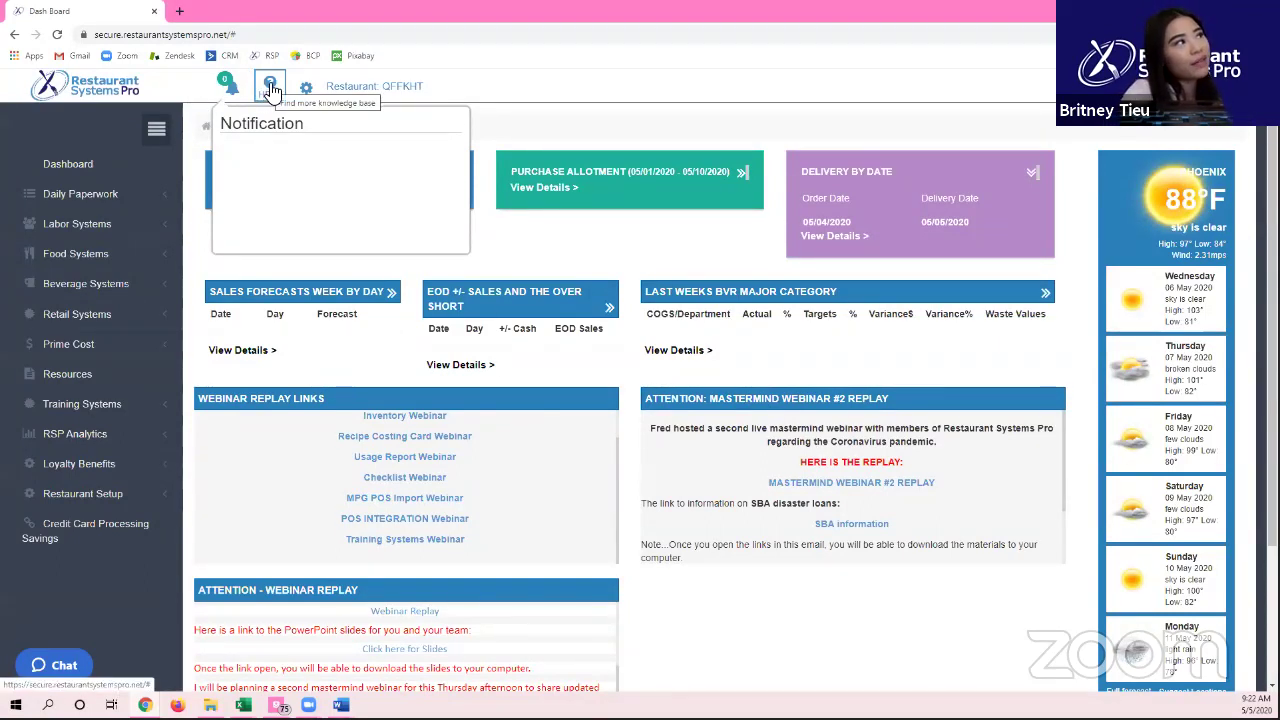
pyautogui.click(143, 193)
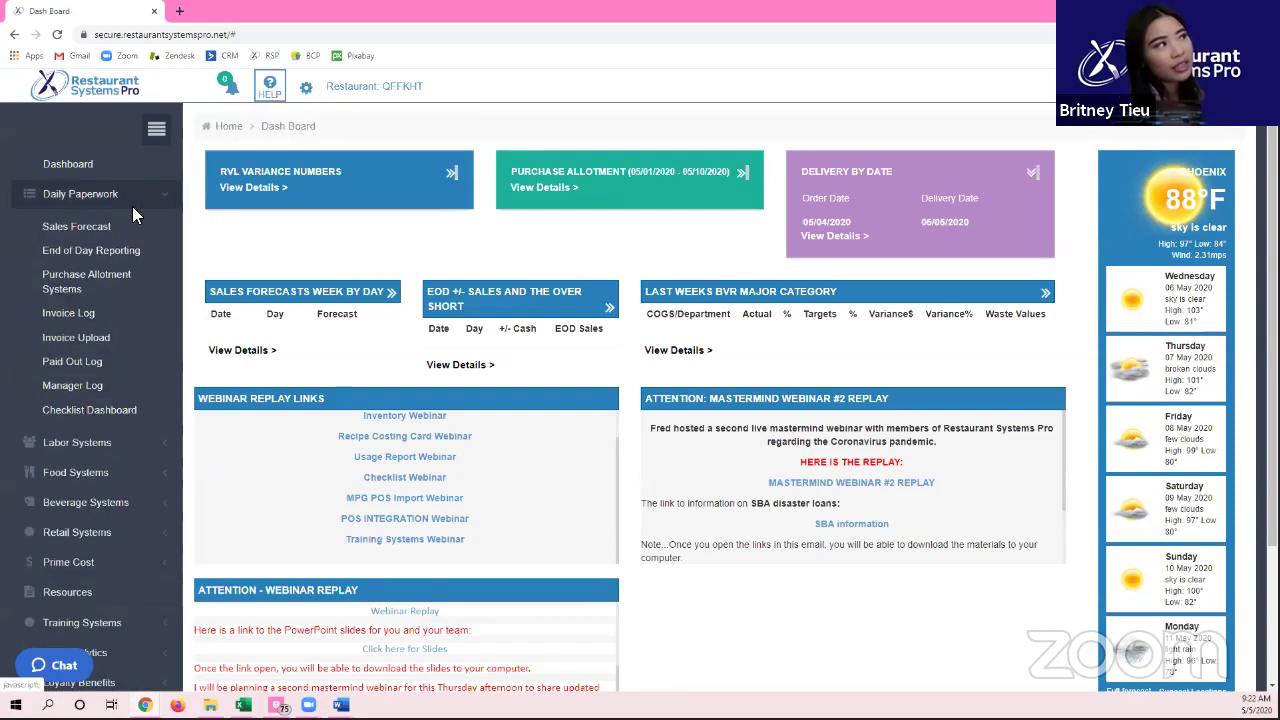
# Step: Open the May 2020 Sales Forecast page and its Help index with the Sales Forecast PDF
pyautogui.click(119, 240)
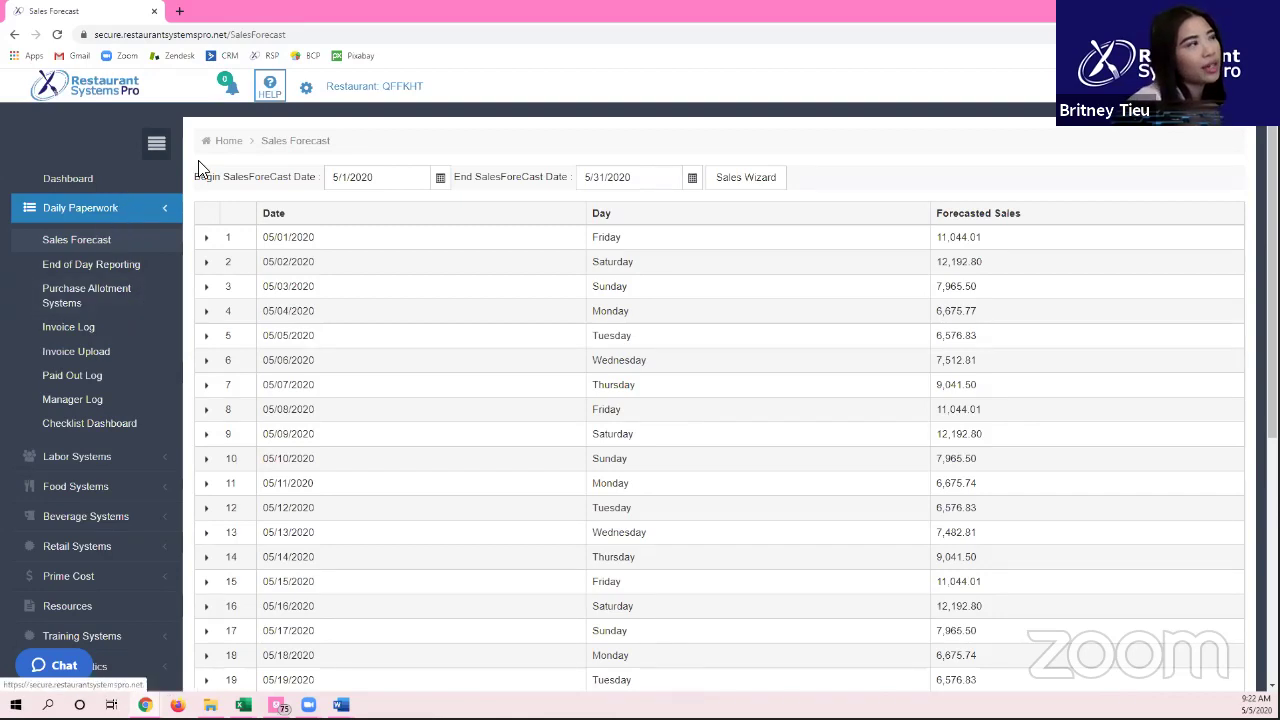
pyautogui.click(270, 88)
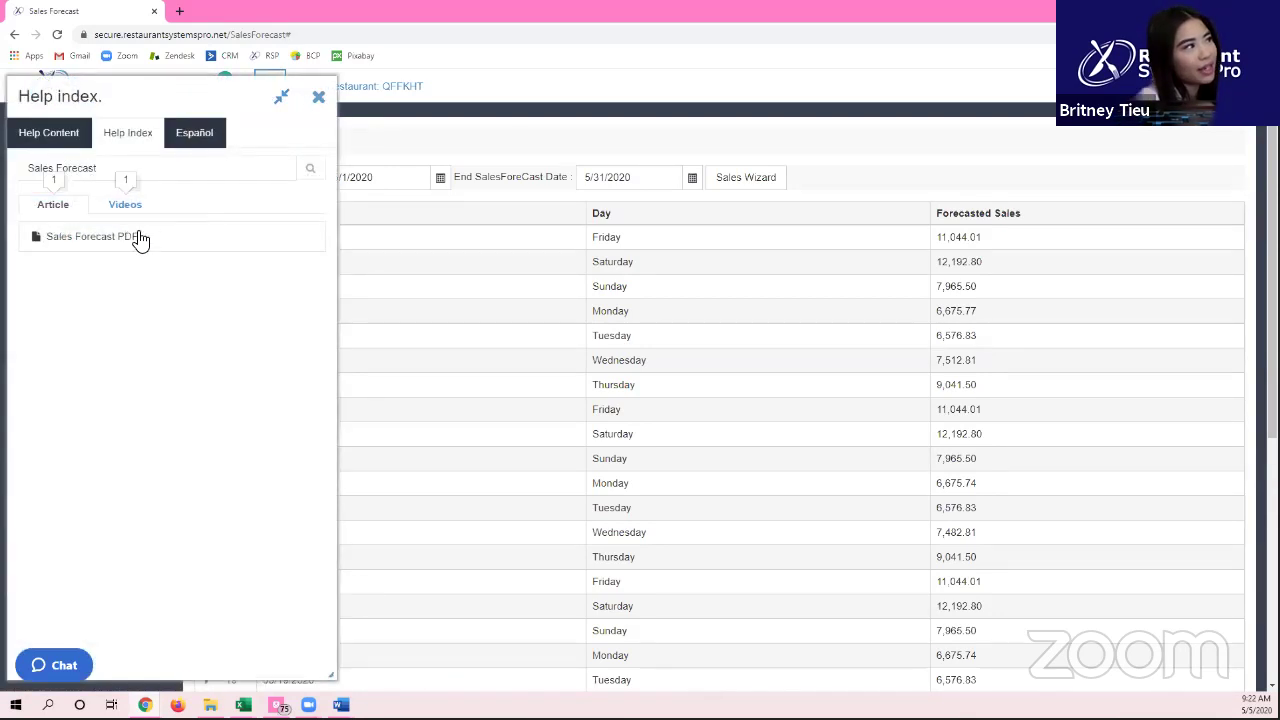
# Step: Play and pause the How To Complete a Sales Forecast video, then close help to see the May 2020 forecasts
pyautogui.click(124, 208)
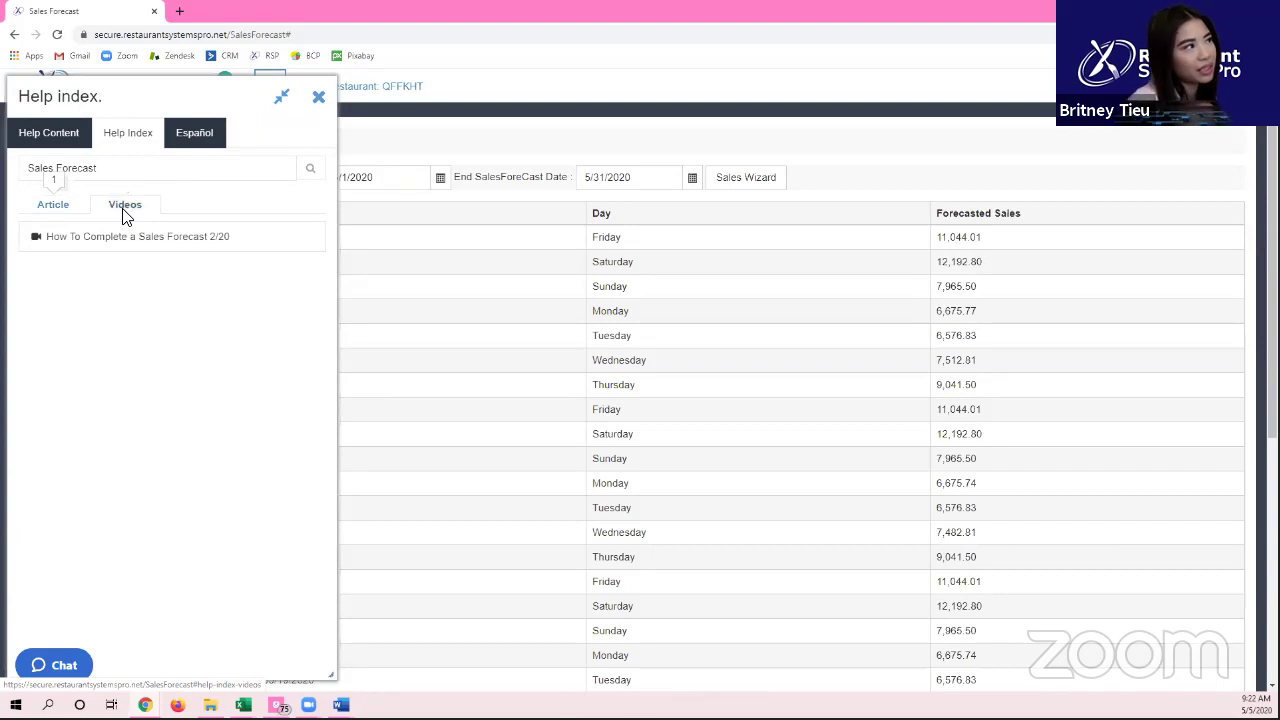
pyautogui.click(159, 249)
pyautogui.click(406, 331)
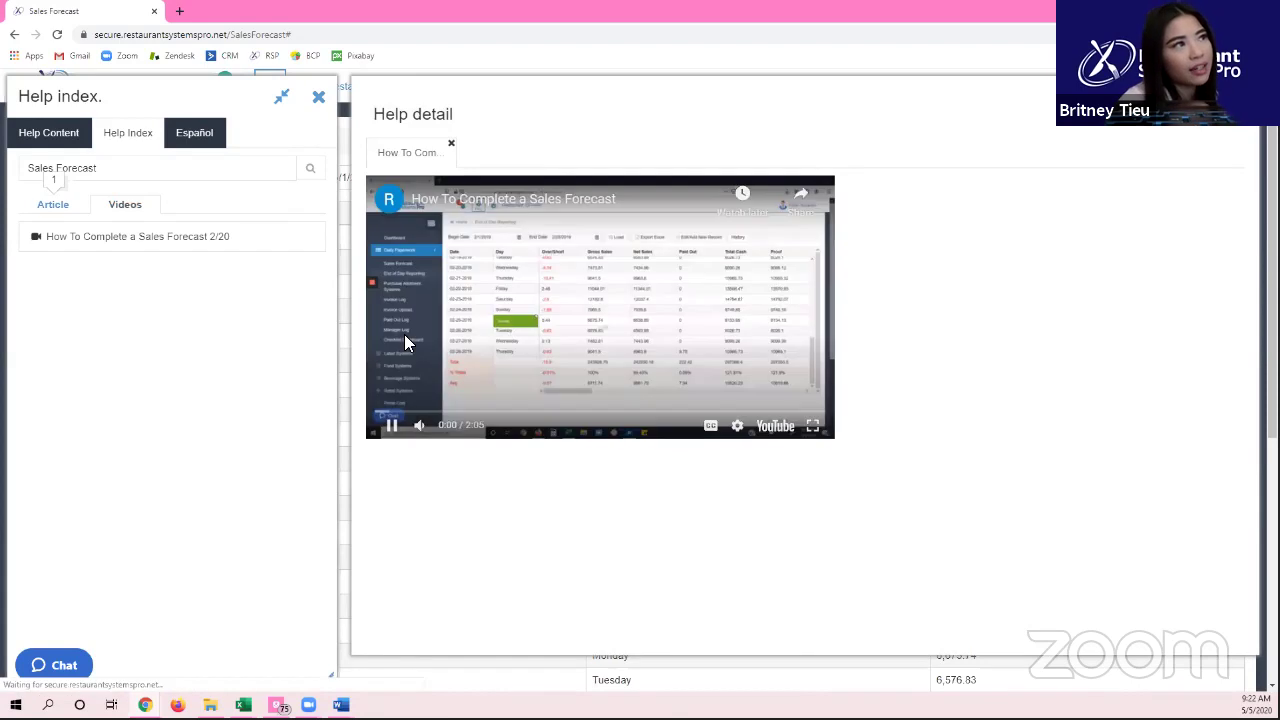
pyautogui.click(460, 340)
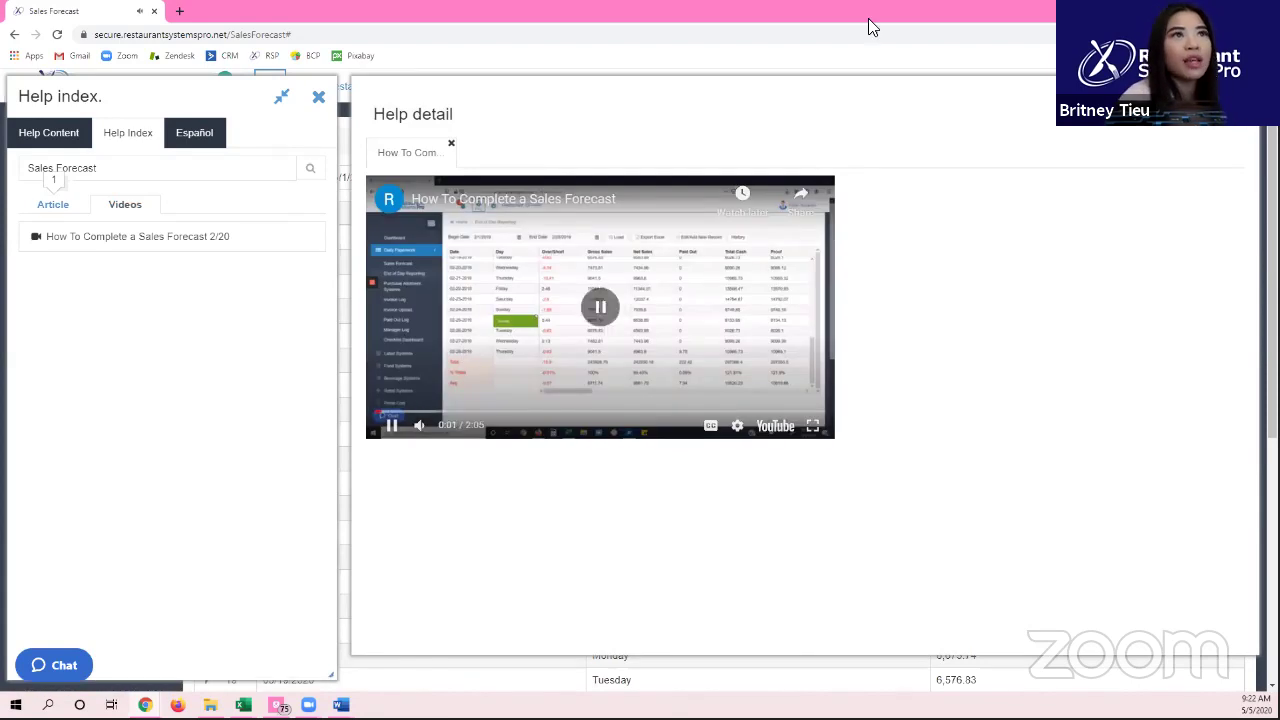
pyautogui.click(1229, 133)
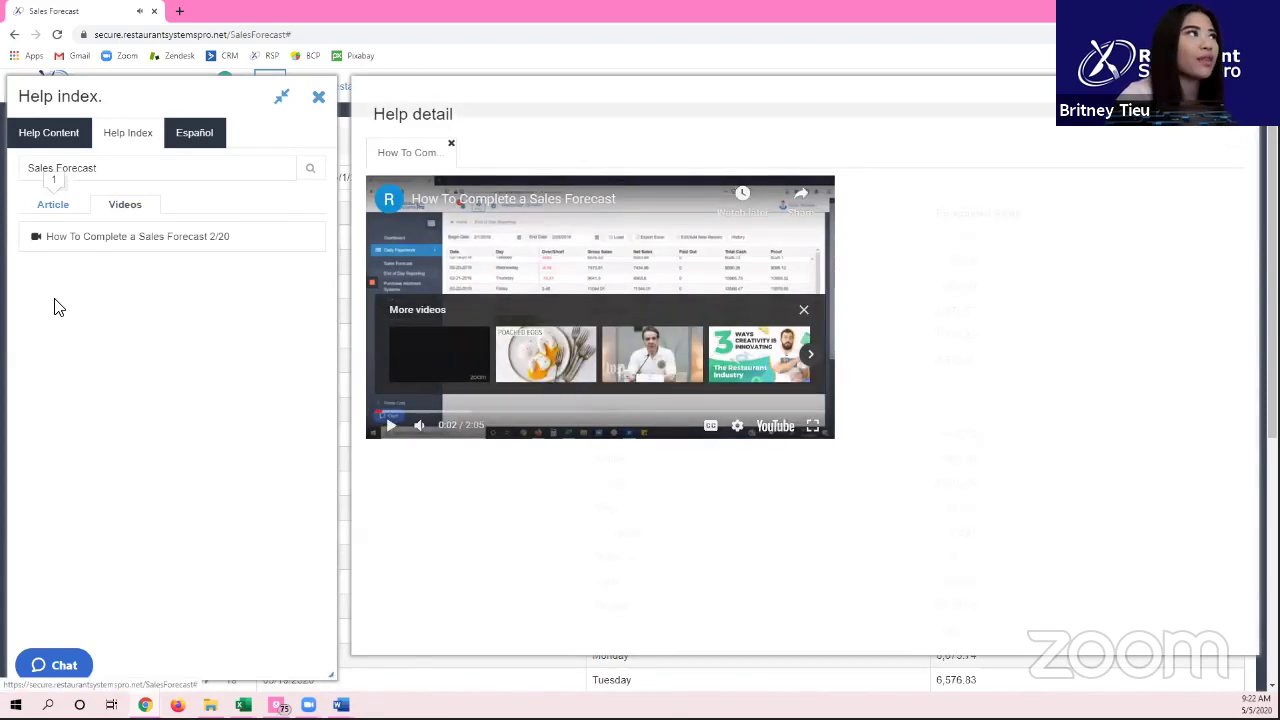
pyautogui.click(316, 97)
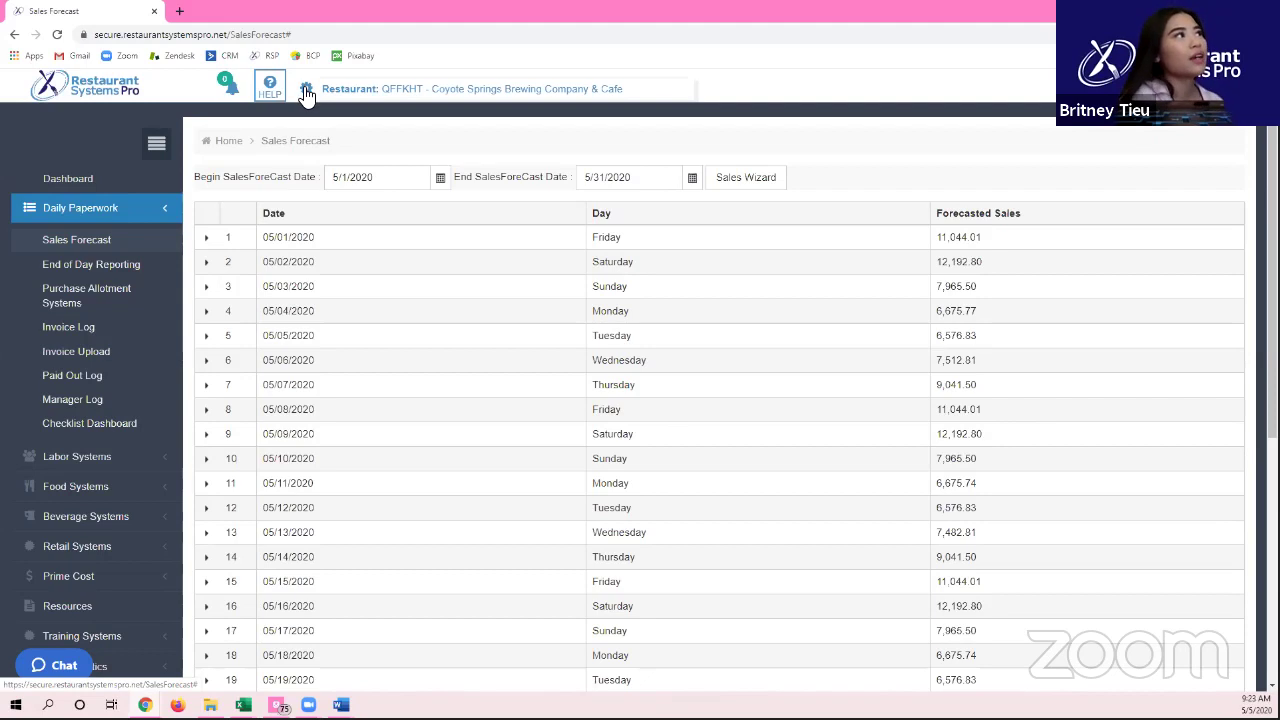
pyautogui.click(307, 94)
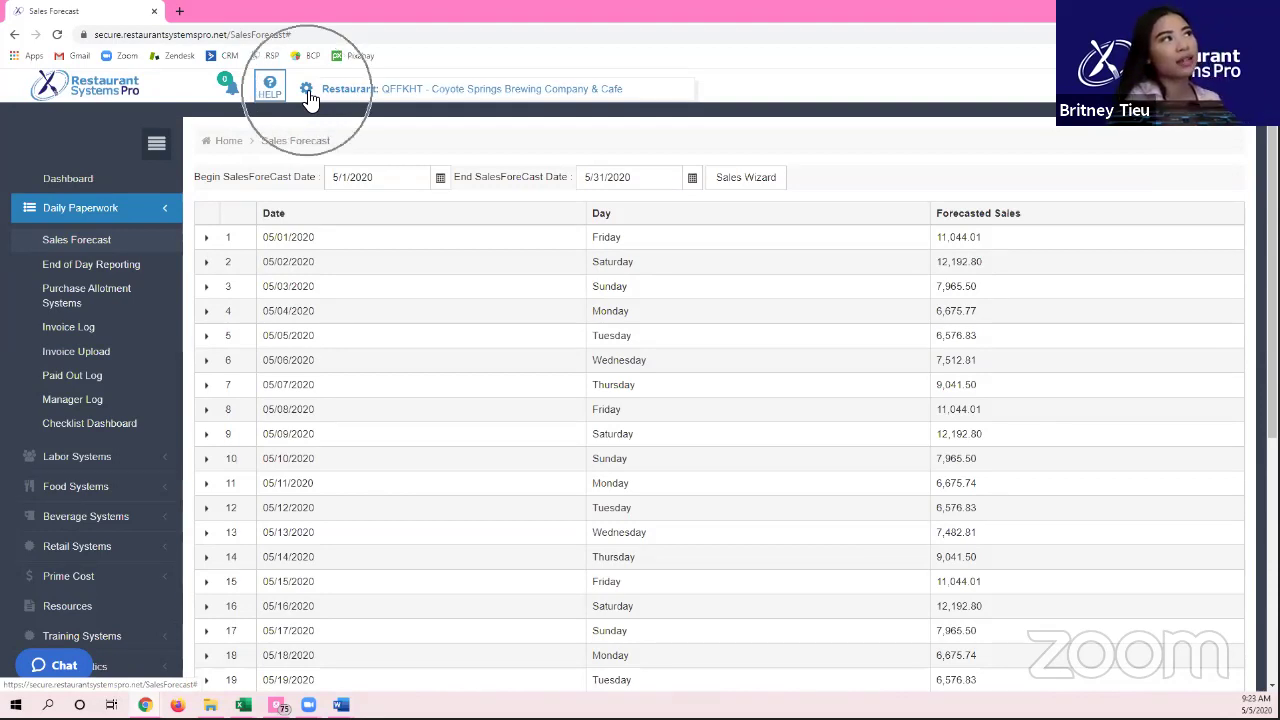
pyautogui.click(306, 89)
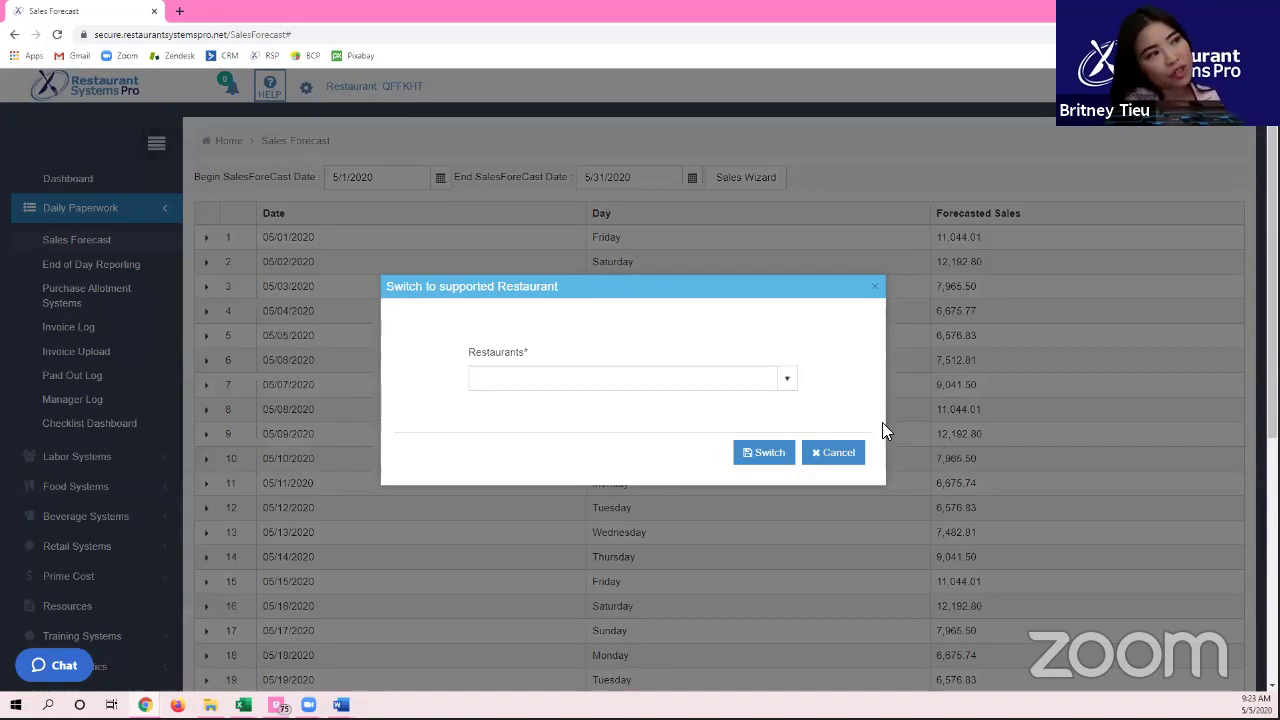
pyautogui.click(789, 381)
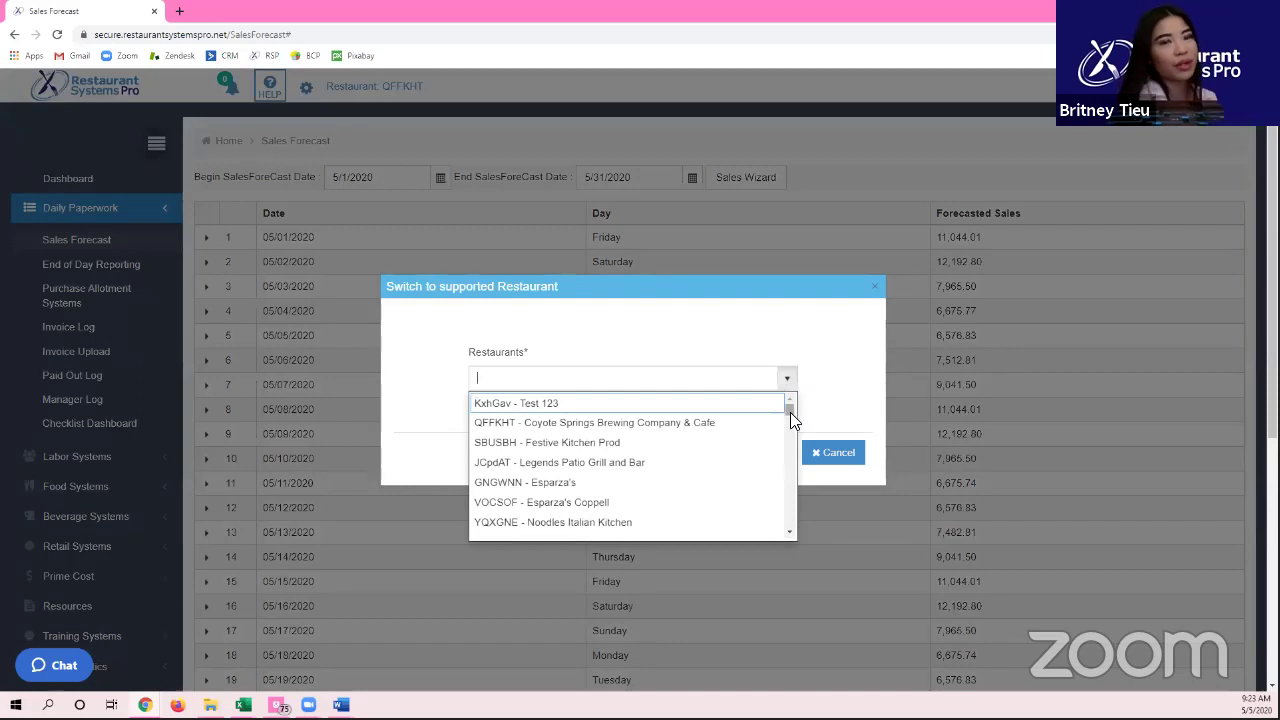
pyautogui.click(748, 354)
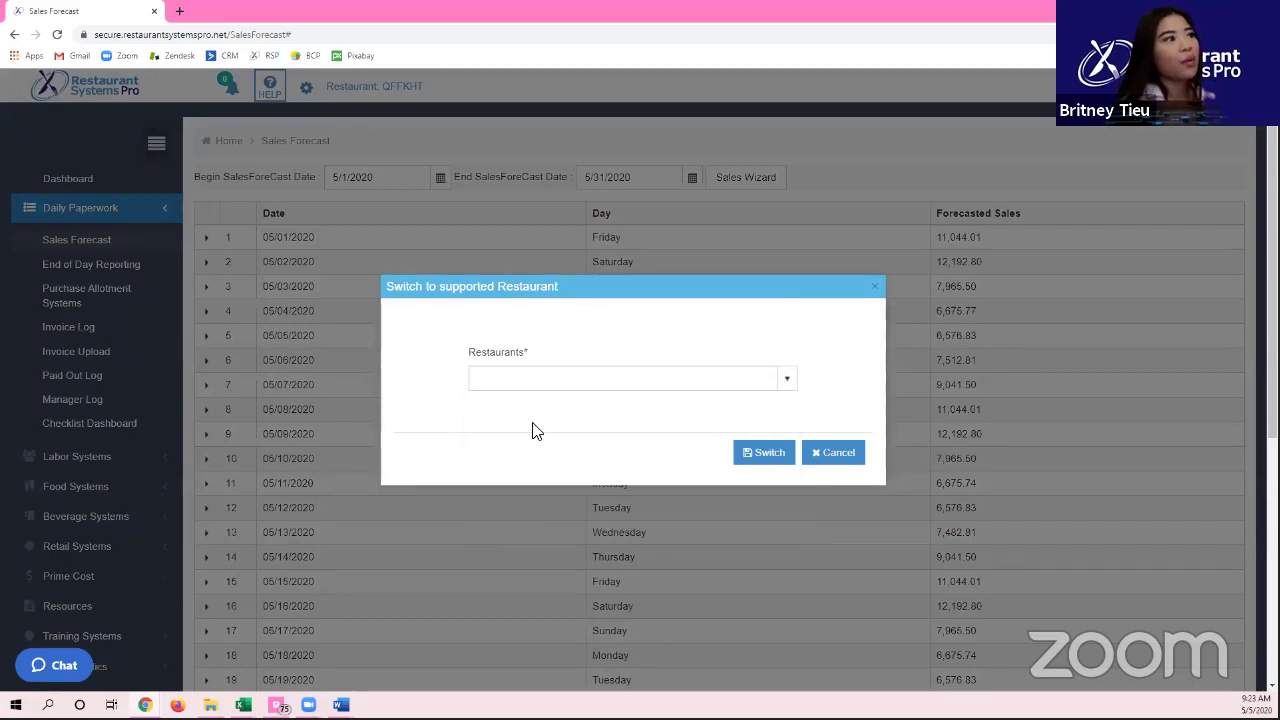
pyautogui.click(828, 466)
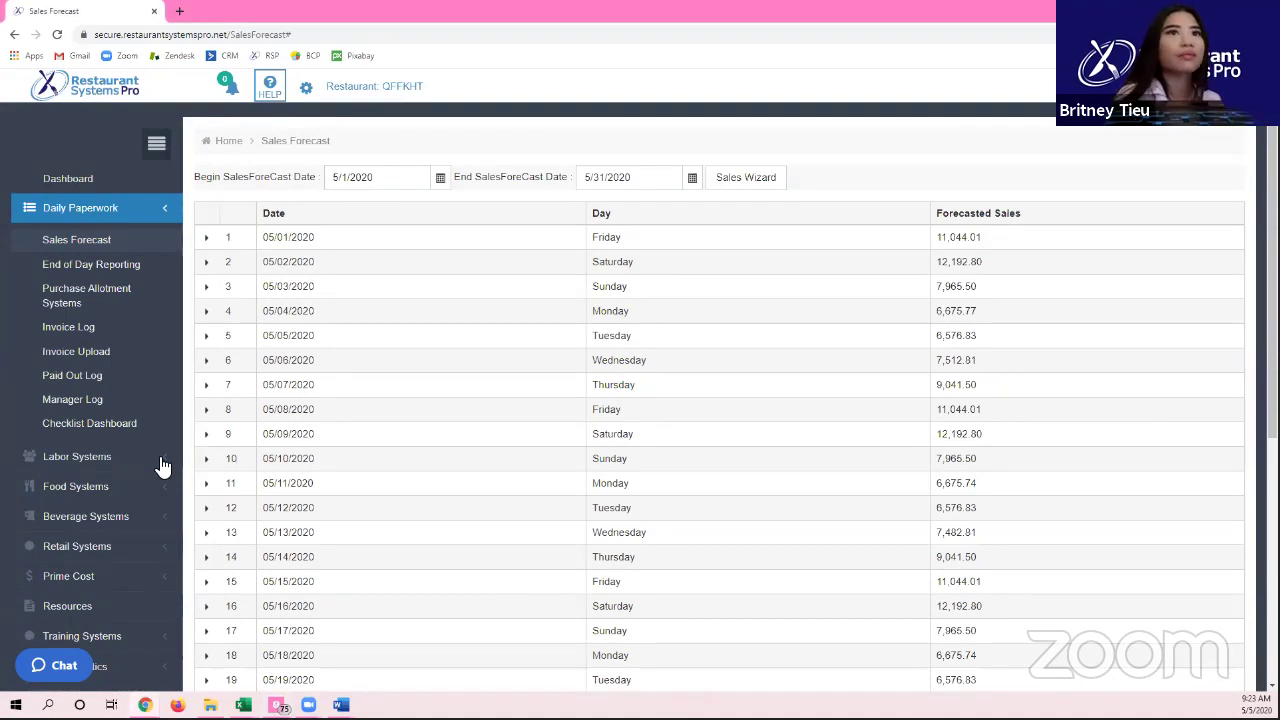
# Step: Collapse Daily Paperwork, expand Restaurant Setup, and open the Restaurant Docs setup page
pyautogui.click(106, 210)
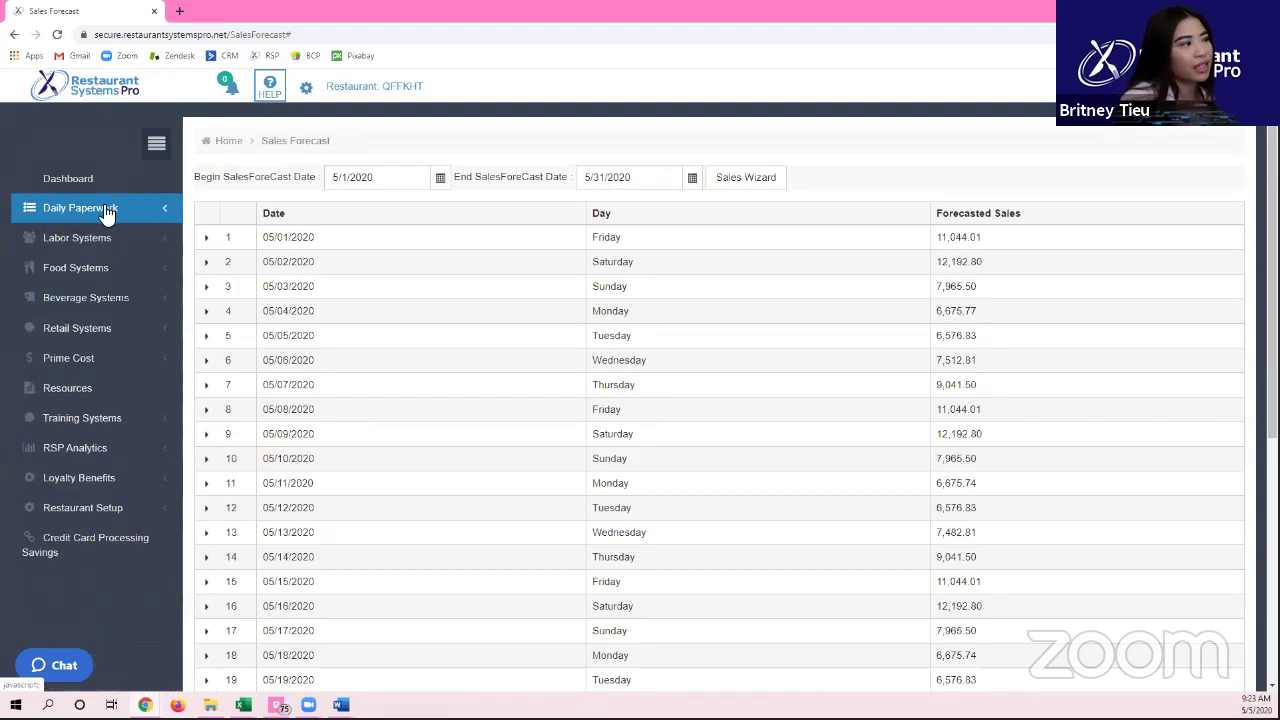
pyautogui.click(78, 508)
pyautogui.scroll(-3, 77, 520)
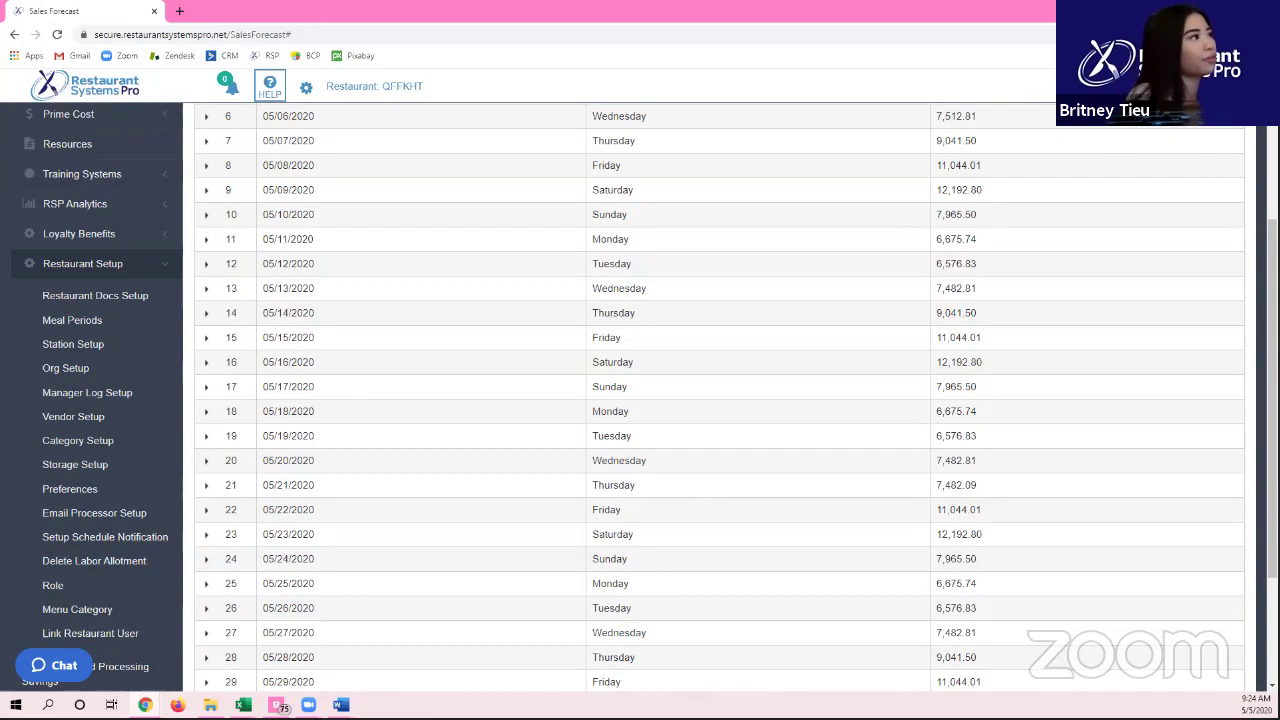
pyautogui.click(130, 297)
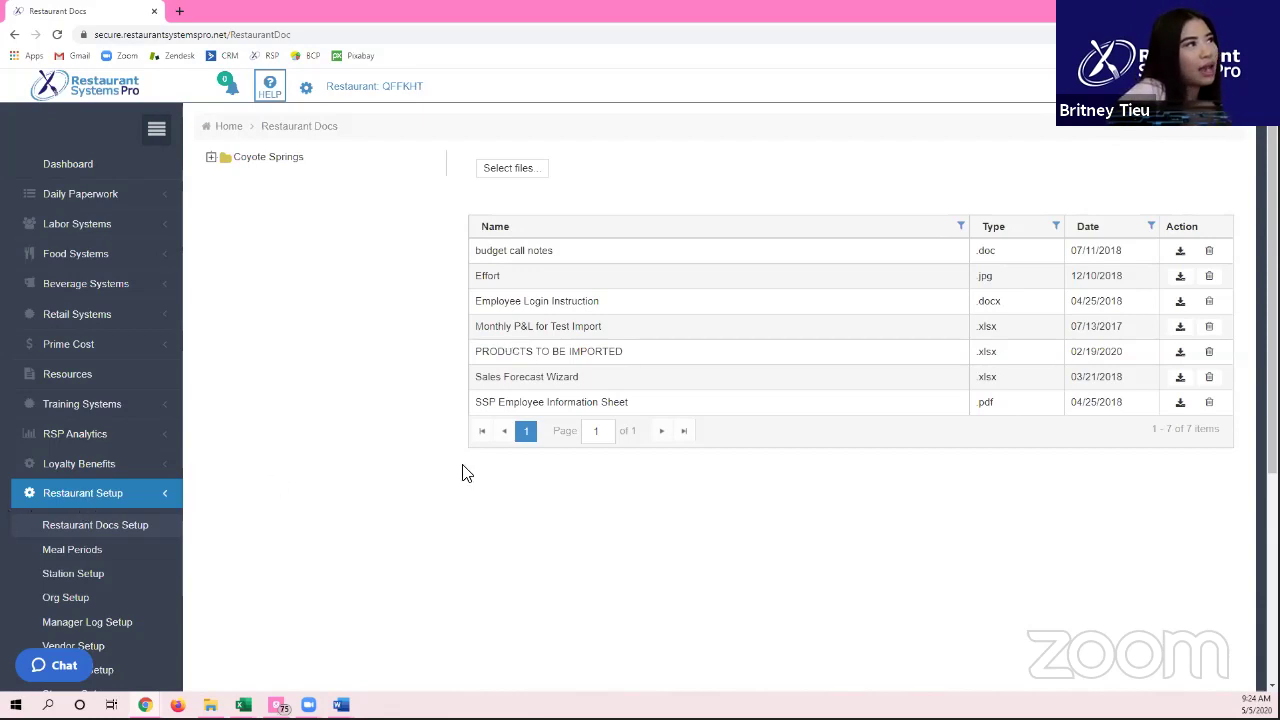
# Step: Upload the Day 1 RSP Training 2020 file to Restaurant Docs
pyautogui.click(520, 170)
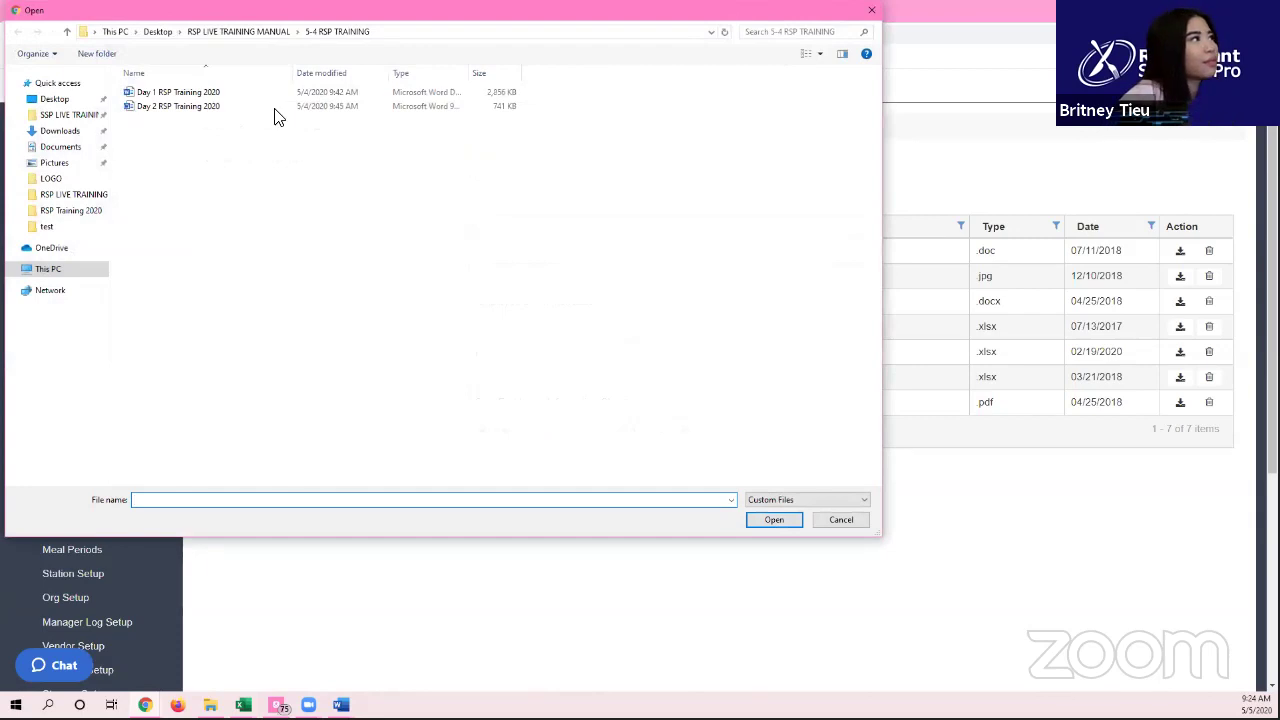
pyautogui.doubleClick(224, 95)
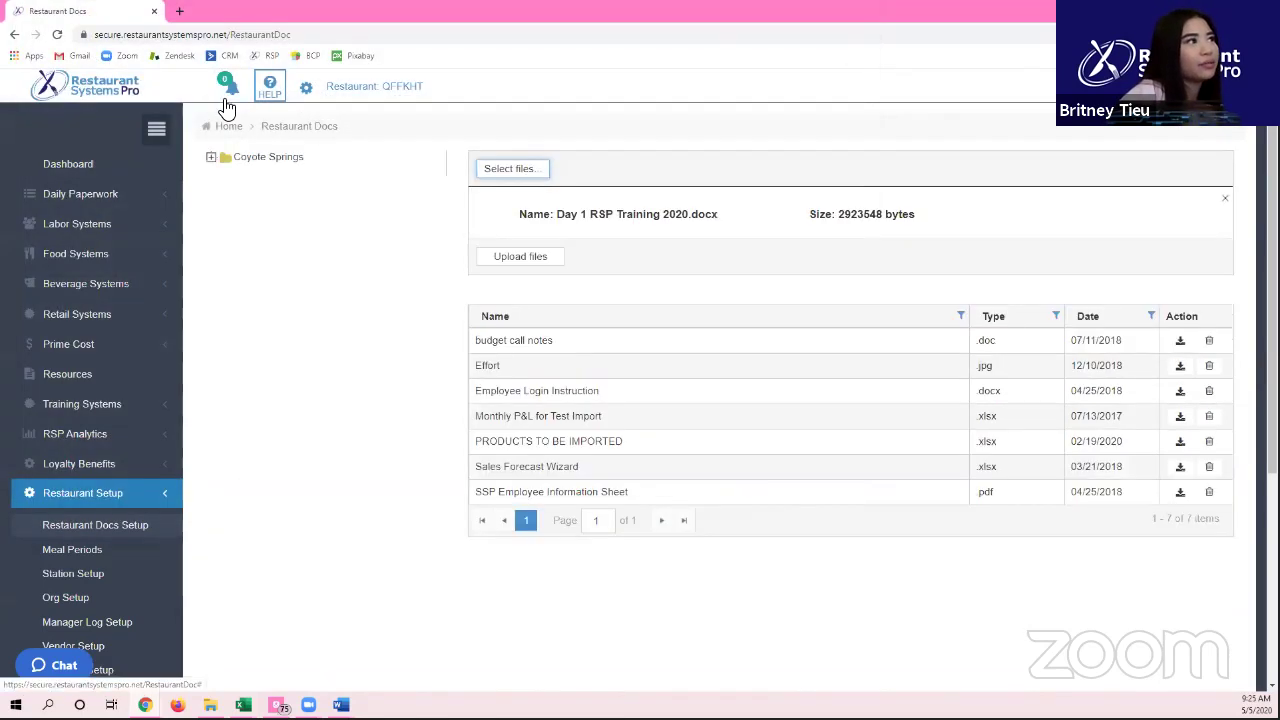
pyautogui.click(508, 256)
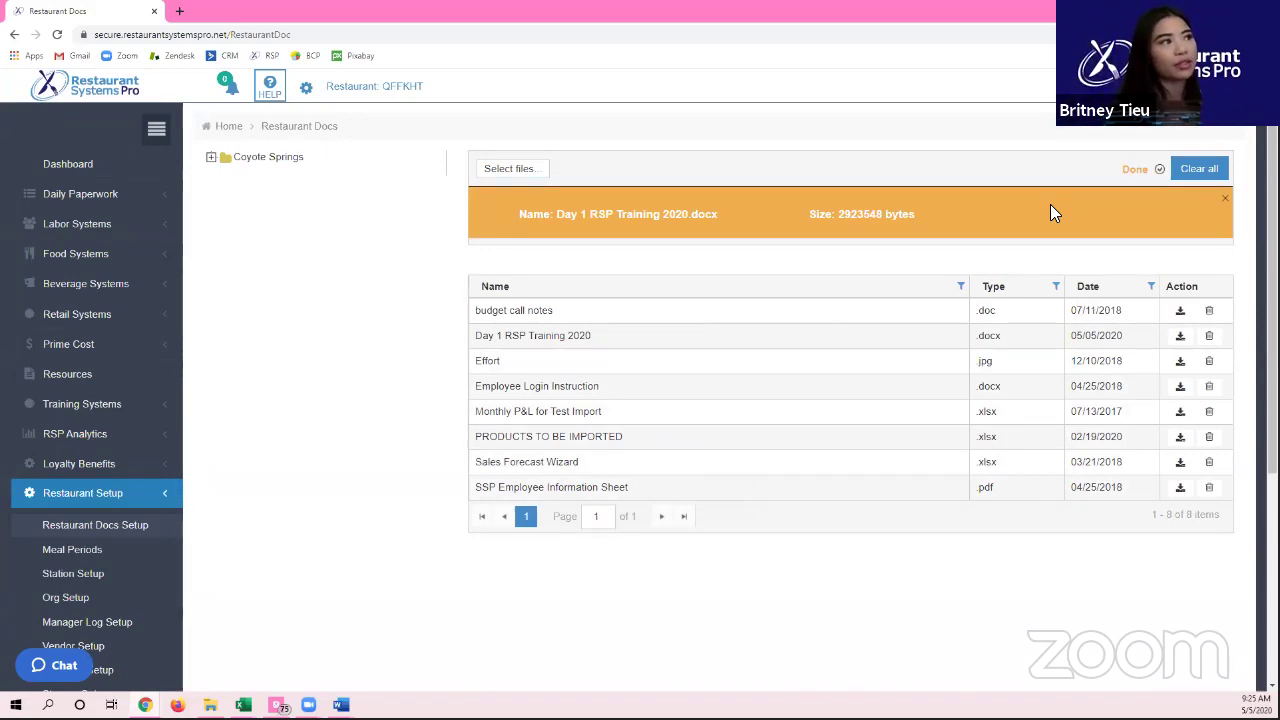
# Step: Delete the Day 1 RSP Training 2020 document and go to the Meal Periods setup page
pyautogui.click(1207, 341)
pyautogui.click(760, 418)
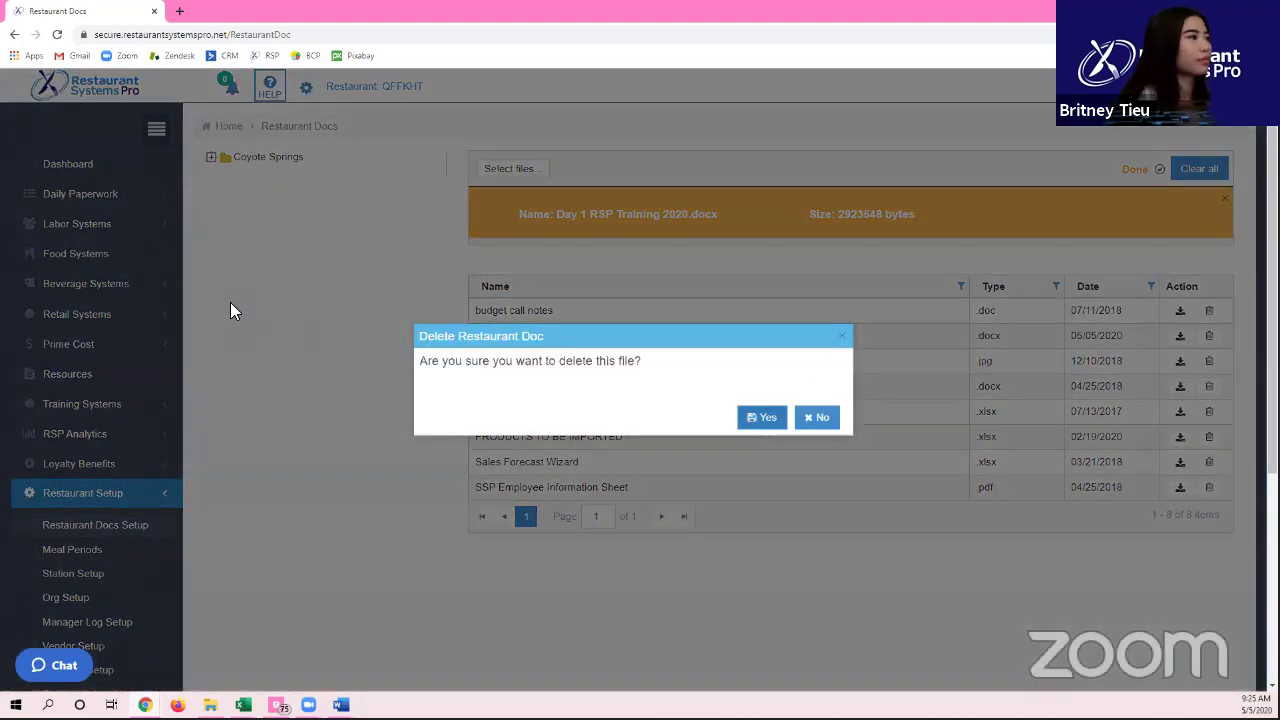
pyautogui.scroll(-3, 114, 420)
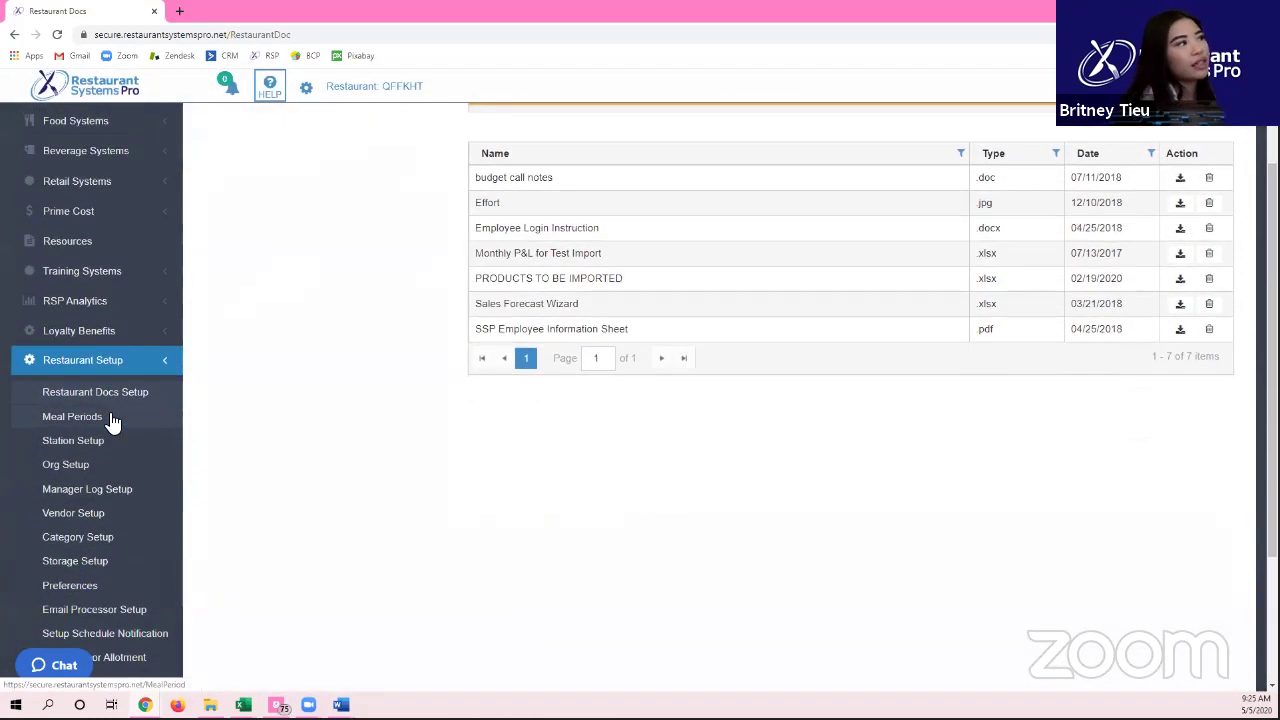
pyautogui.click(110, 420)
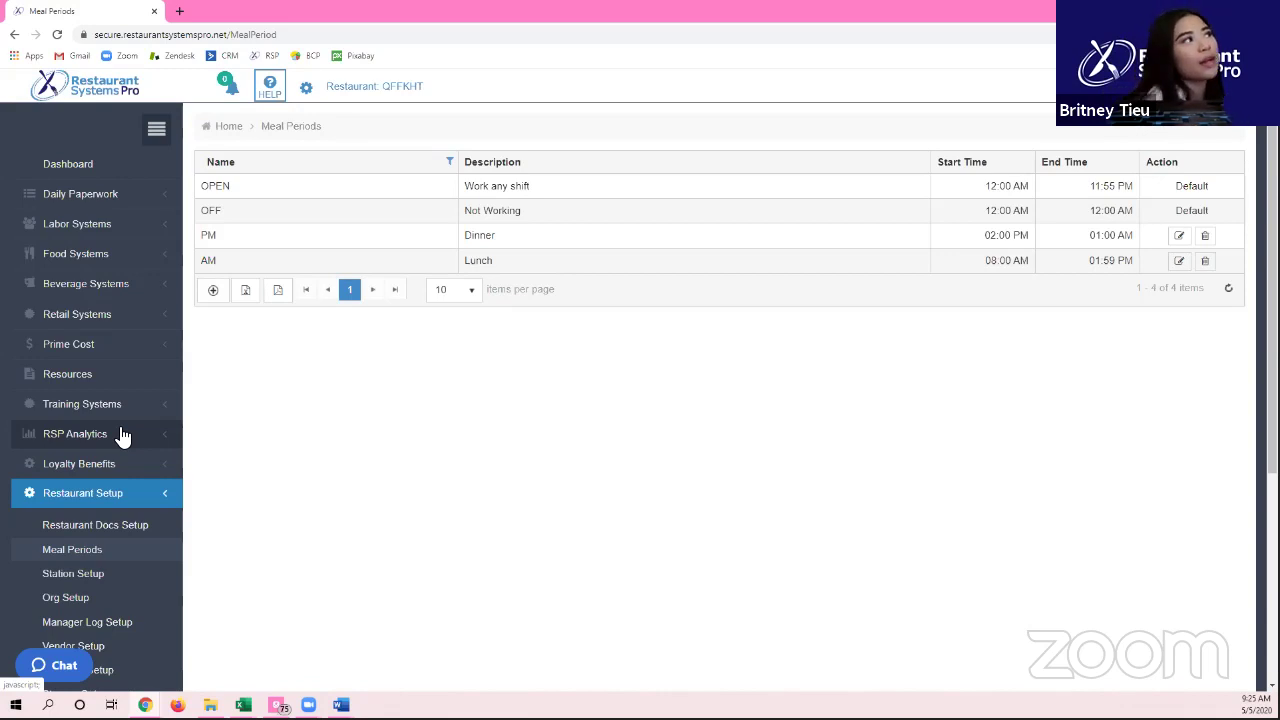
pyautogui.click(1186, 189)
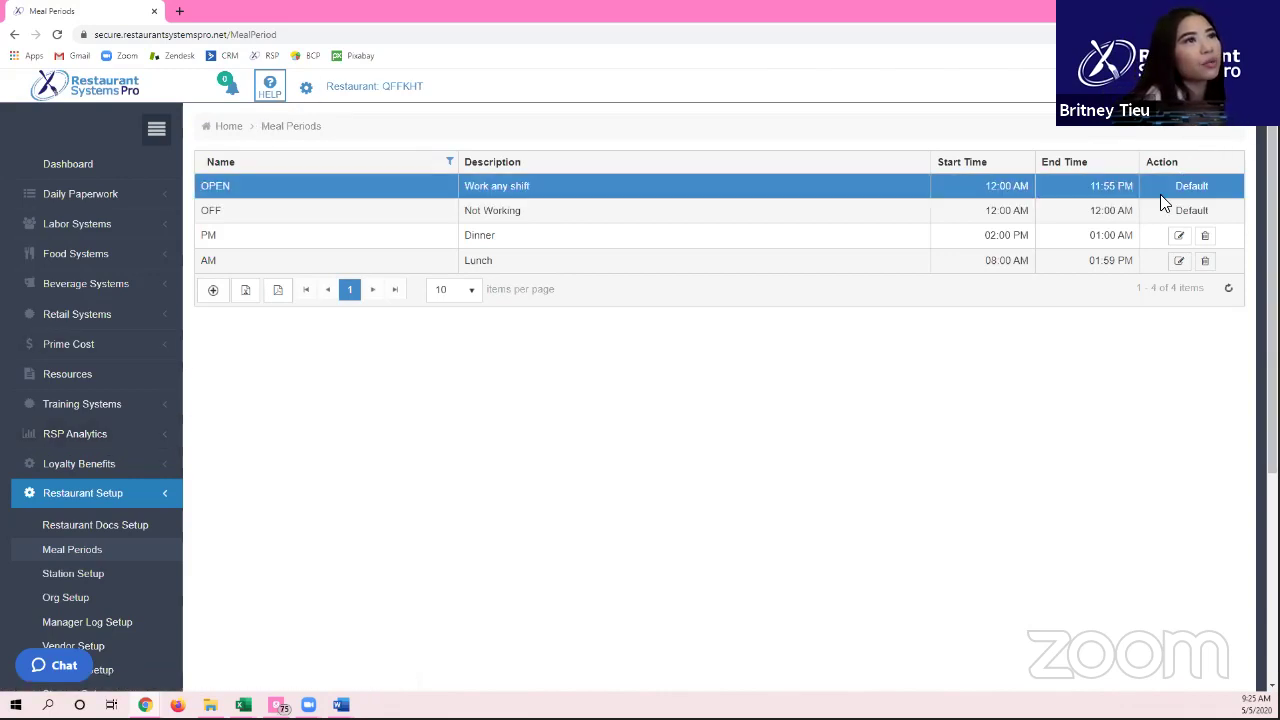
pyautogui.press('Down')
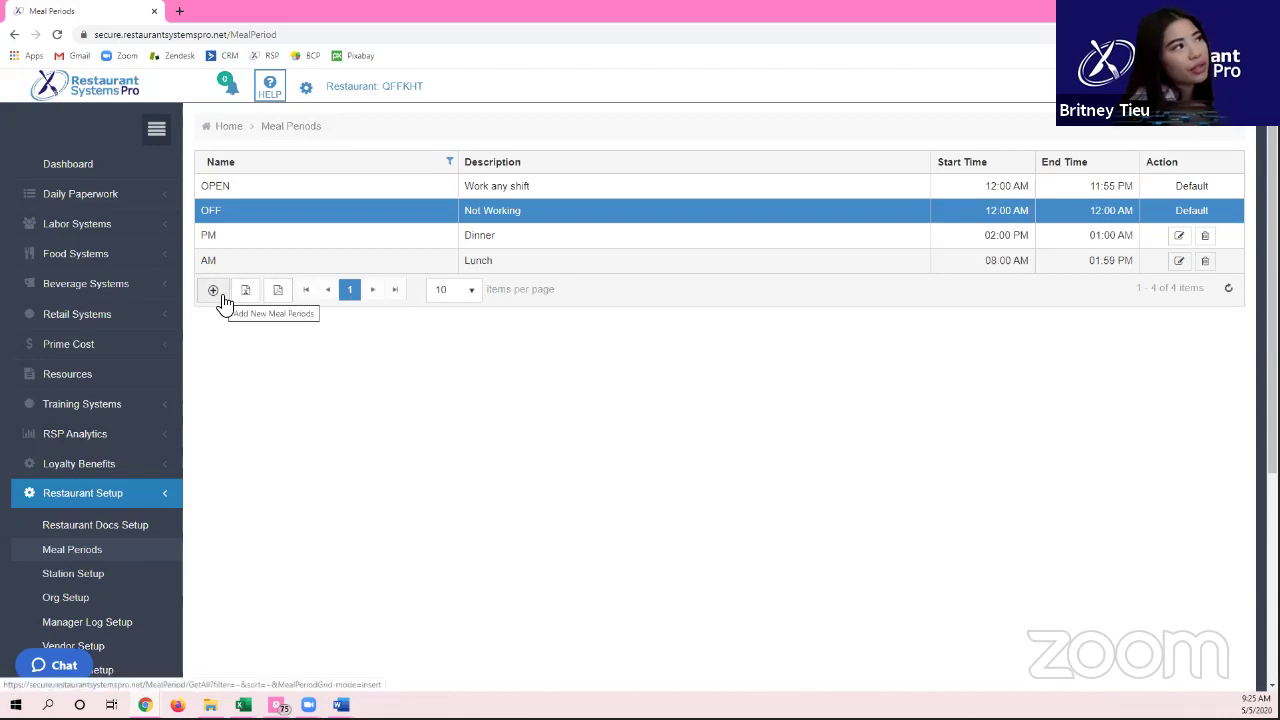
pyautogui.click(229, 186)
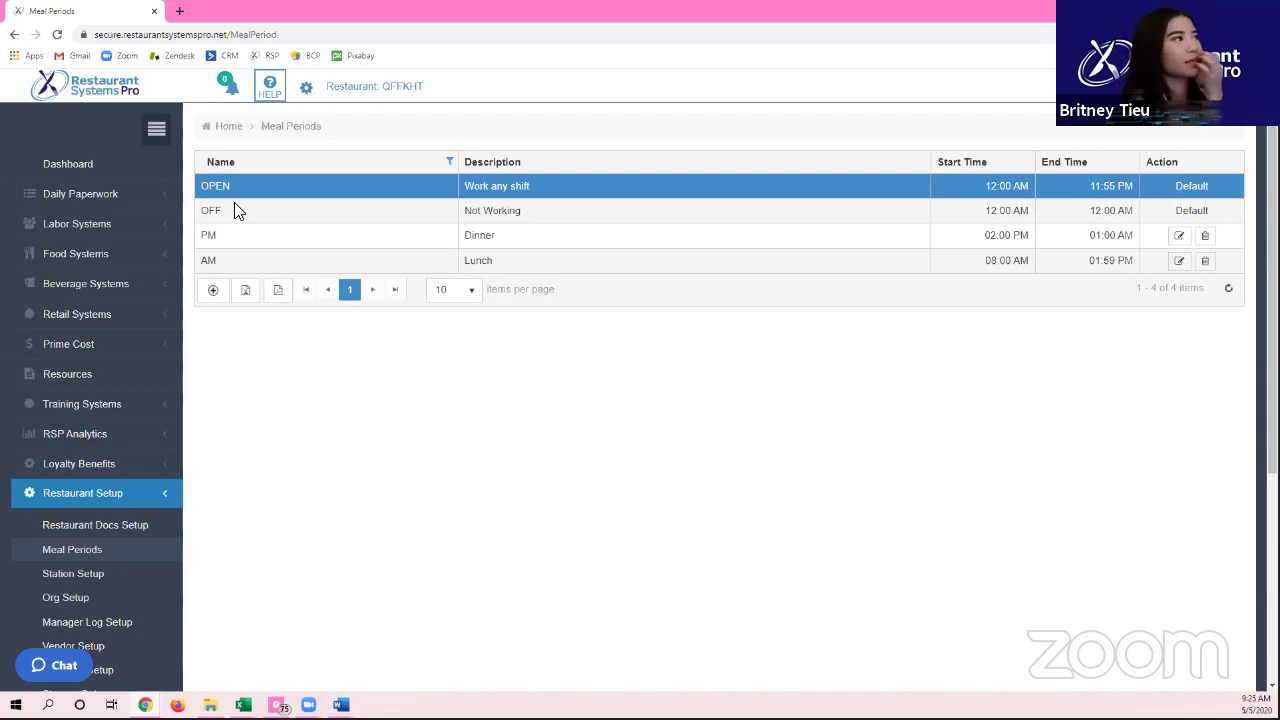
pyautogui.click(212, 214)
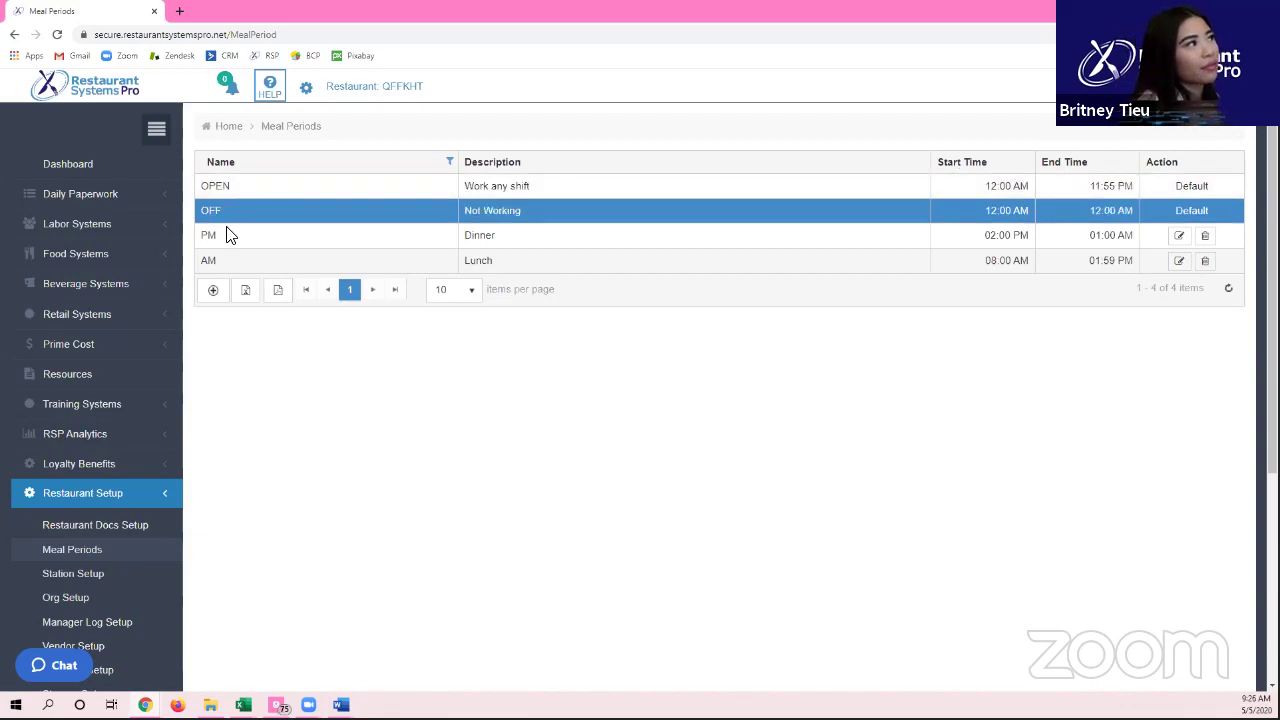
pyautogui.click(229, 237)
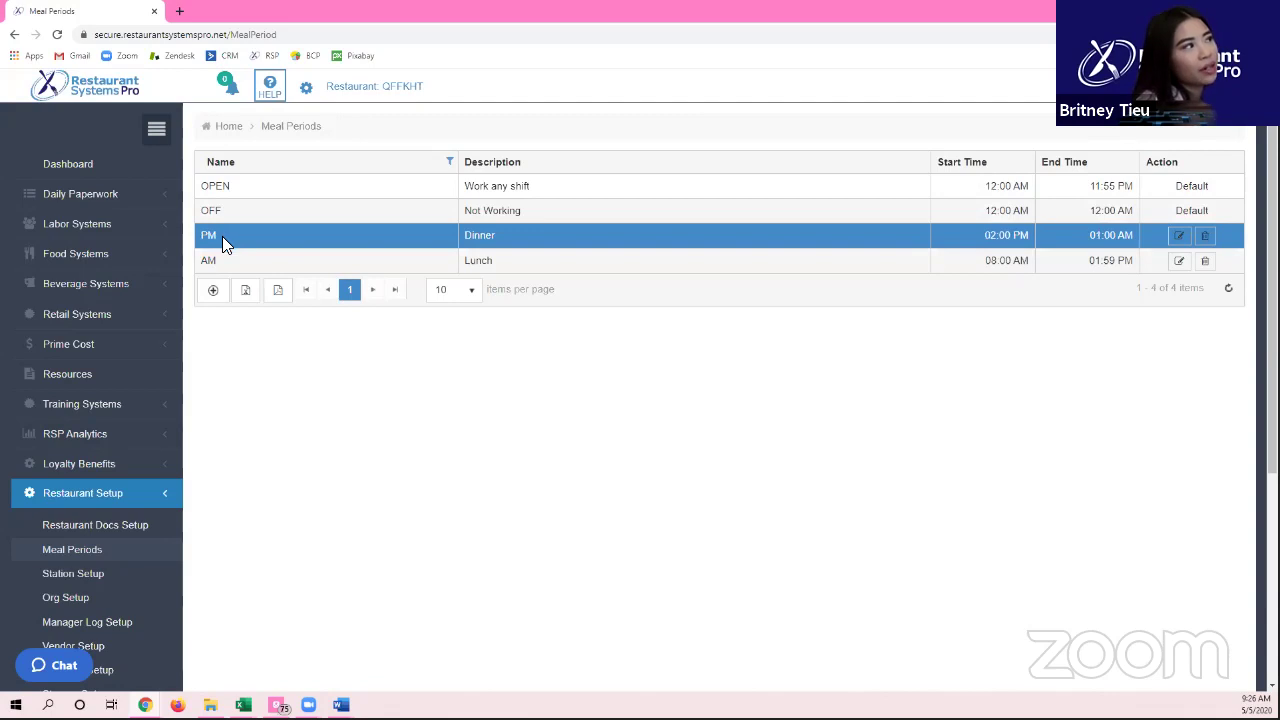
pyautogui.click(219, 266)
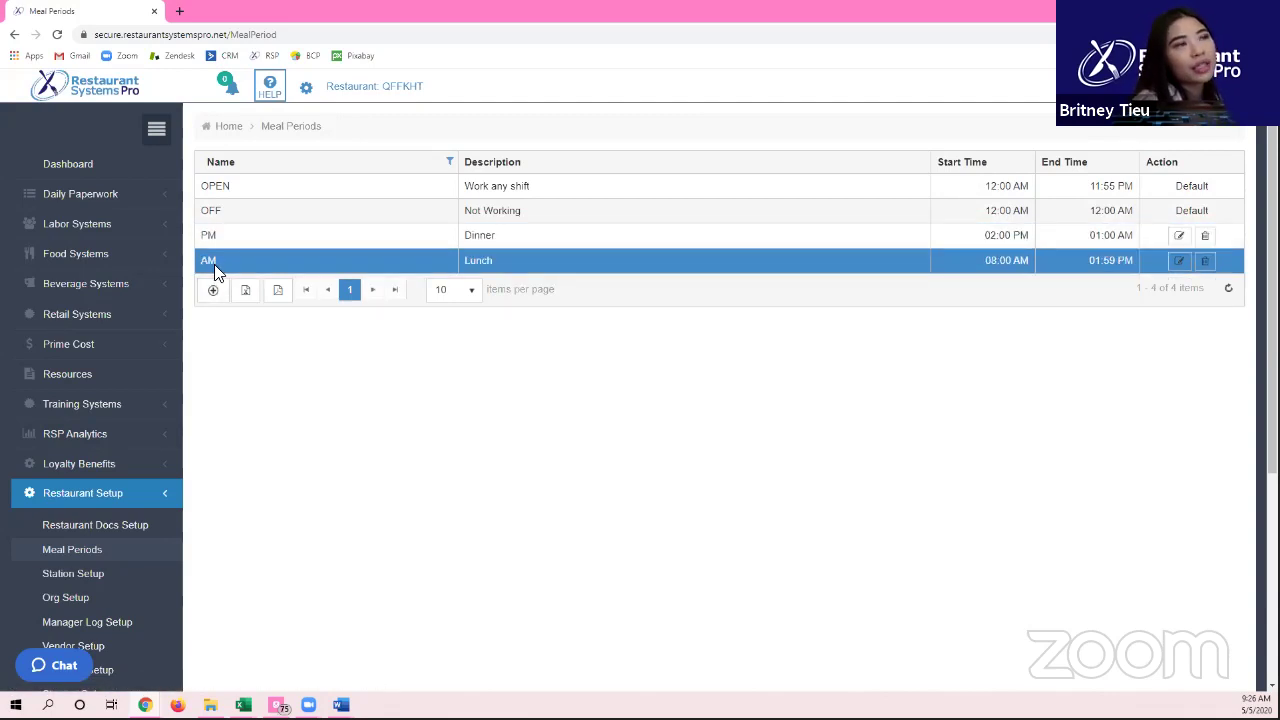
pyautogui.moveTo(985, 263); pyautogui.dragTo(1030, 260)
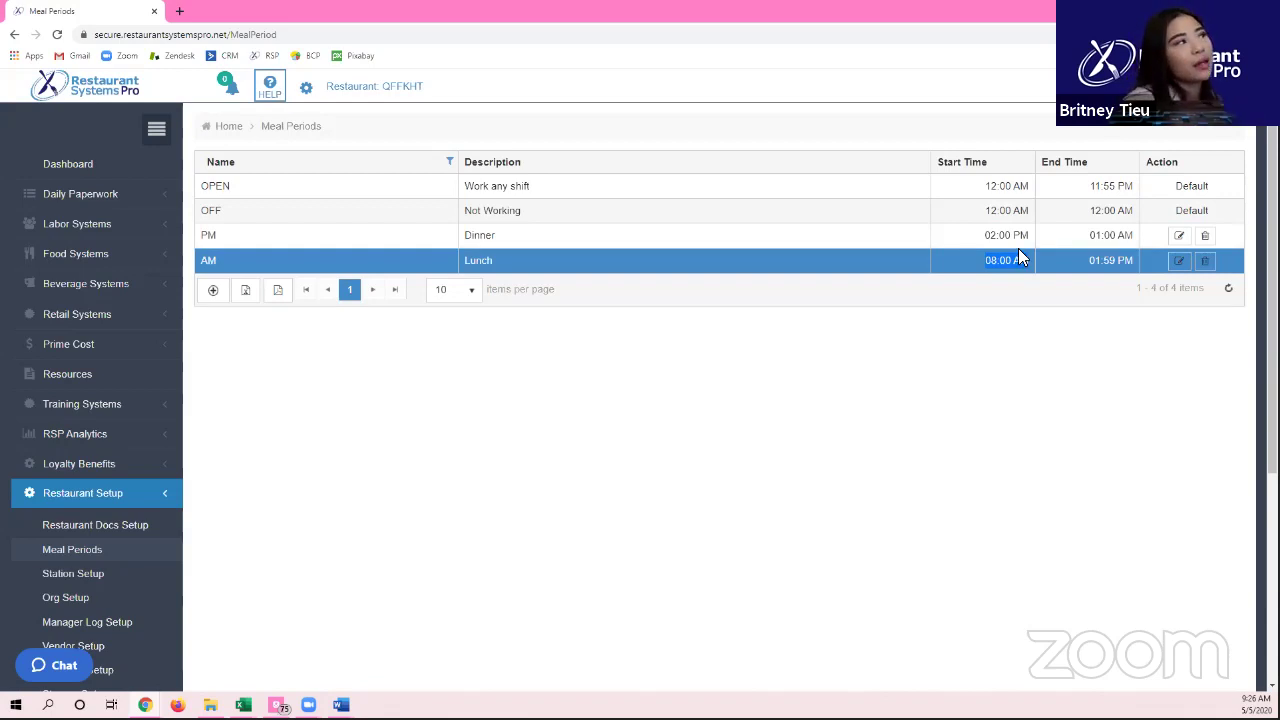
pyautogui.click(1016, 240)
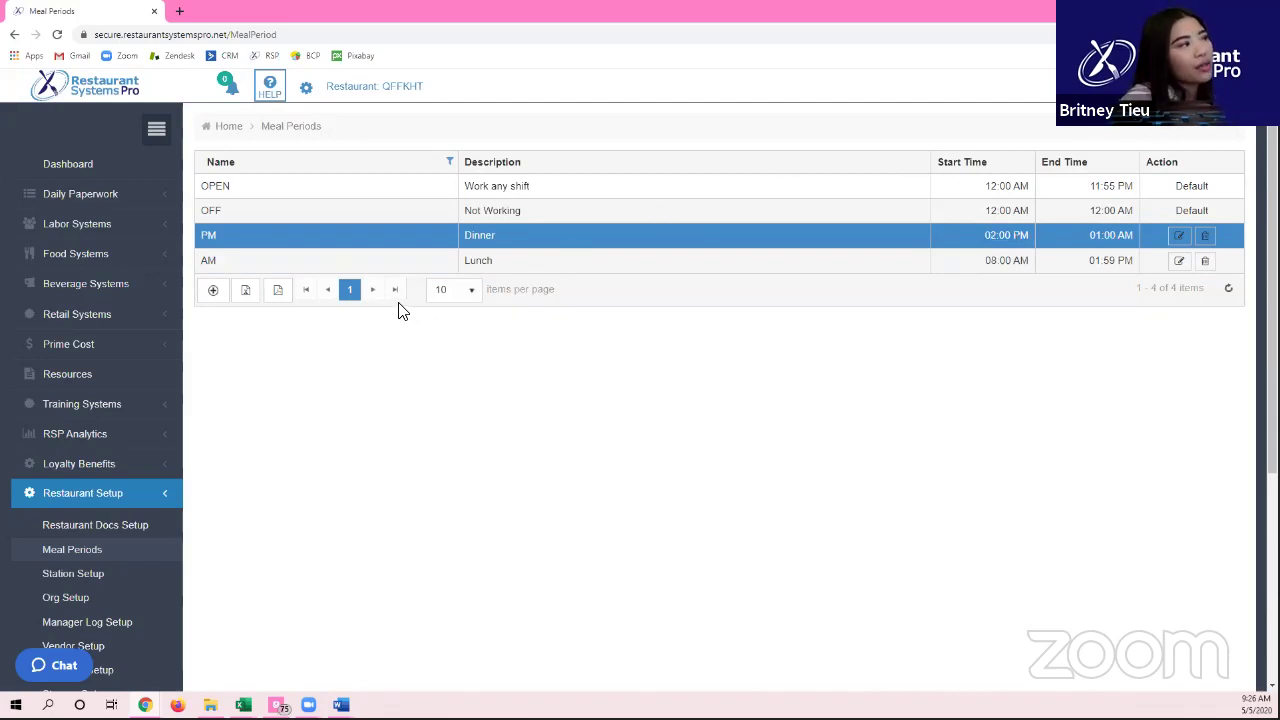
pyautogui.click(214, 290)
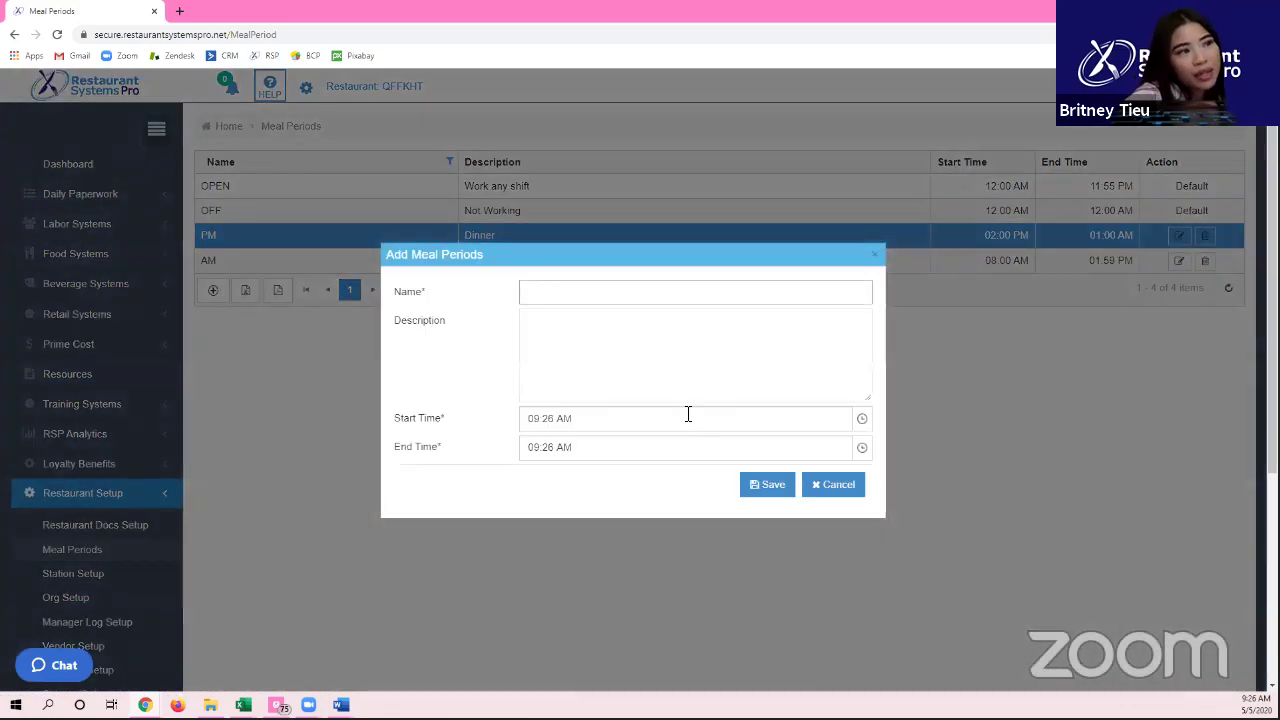
pyautogui.click(845, 484)
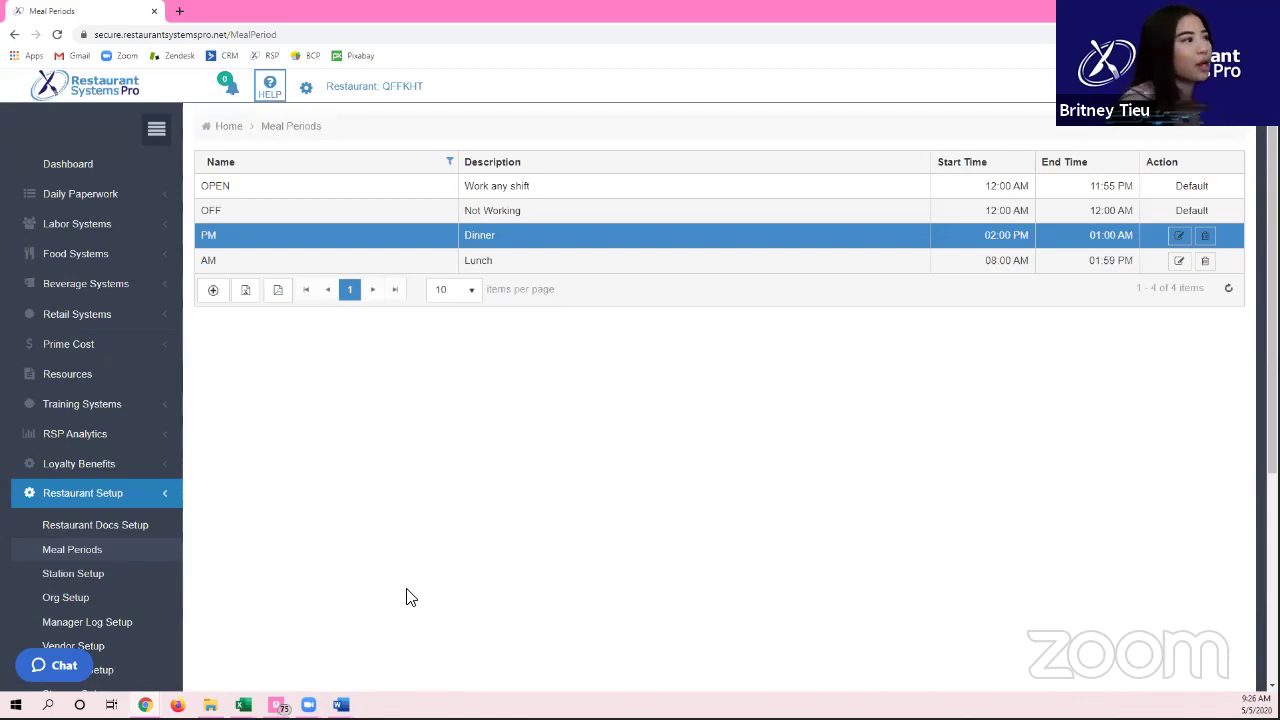
pyautogui.scroll(-1, 196, 501)
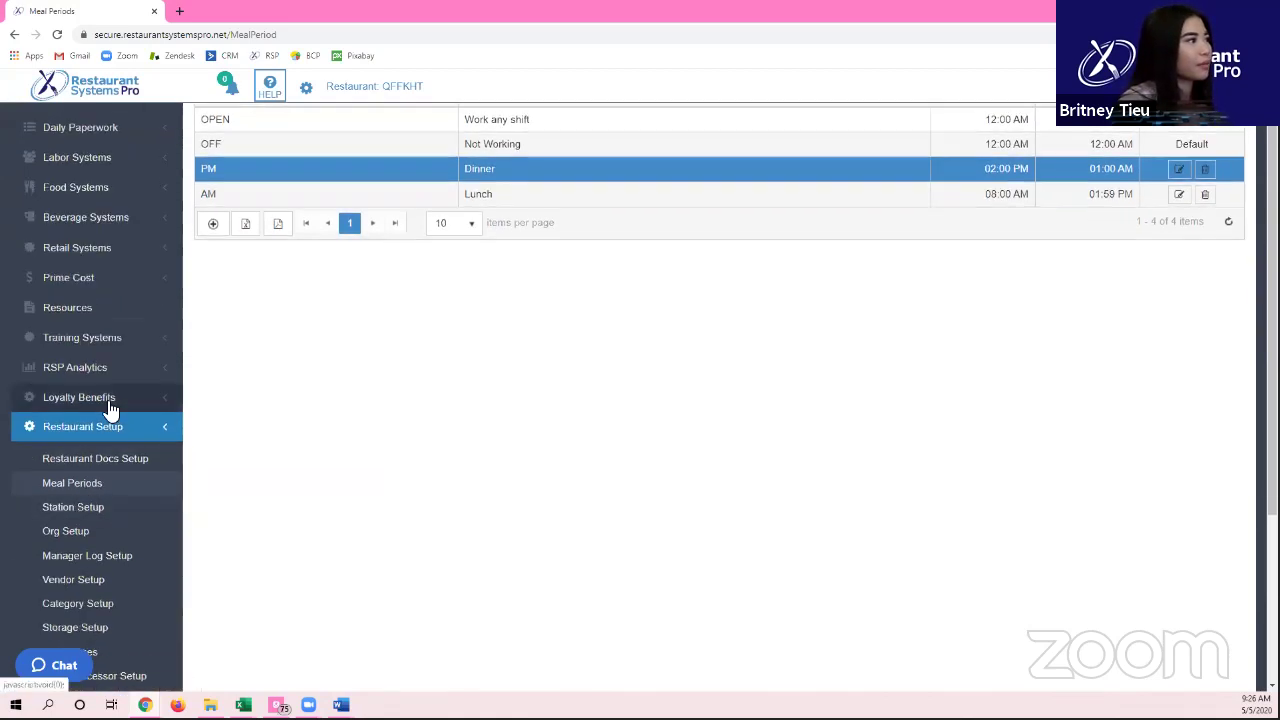
# Step: List 50 stations per page in Station Setup, select Grill Station, then open Org Setup
pyautogui.click(88, 508)
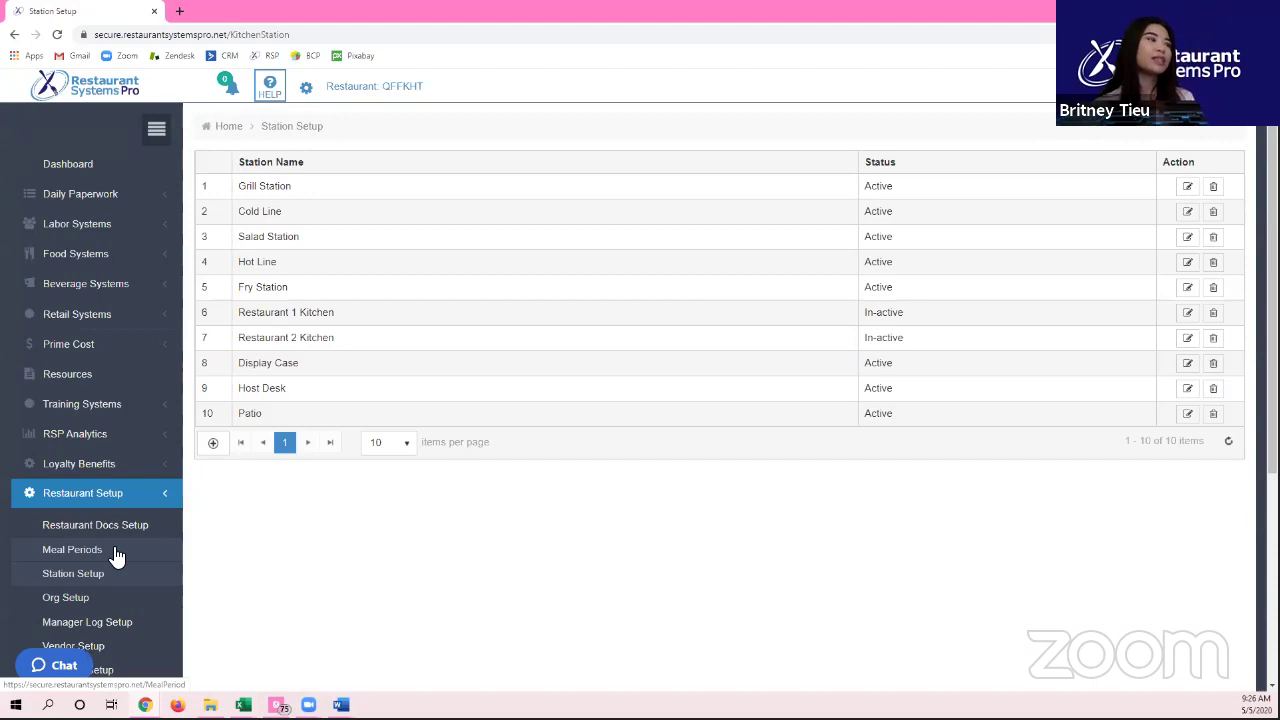
pyautogui.click(376, 447)
pyautogui.click(389, 512)
pyautogui.scroll(-1, 180, 436)
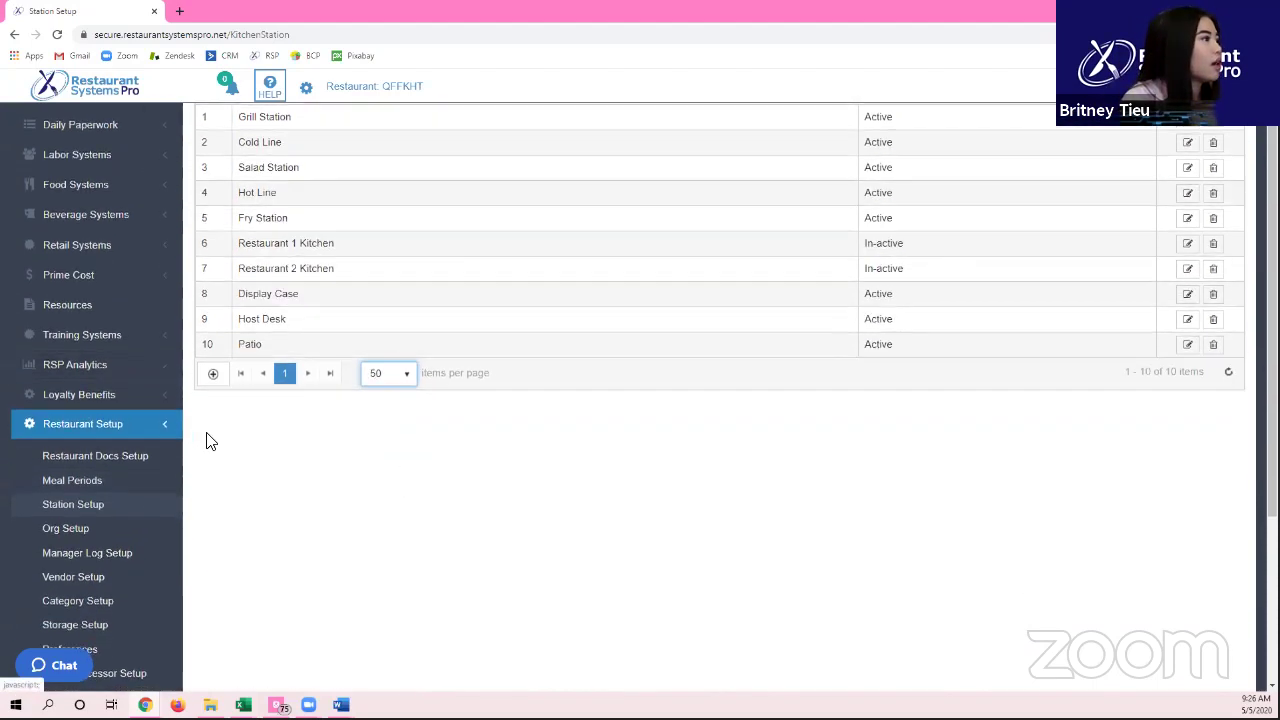
pyautogui.scroll(-2, 240, 438)
pyautogui.scroll(3, 278, 436)
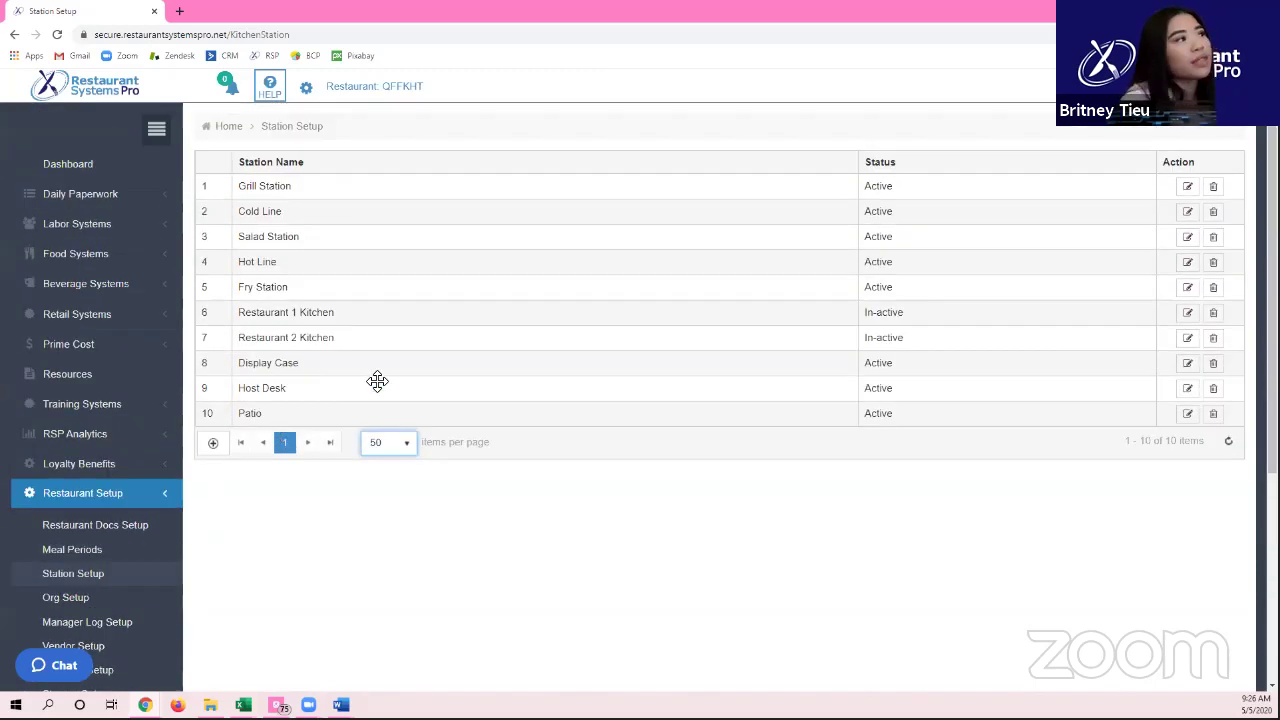
pyautogui.click(283, 193)
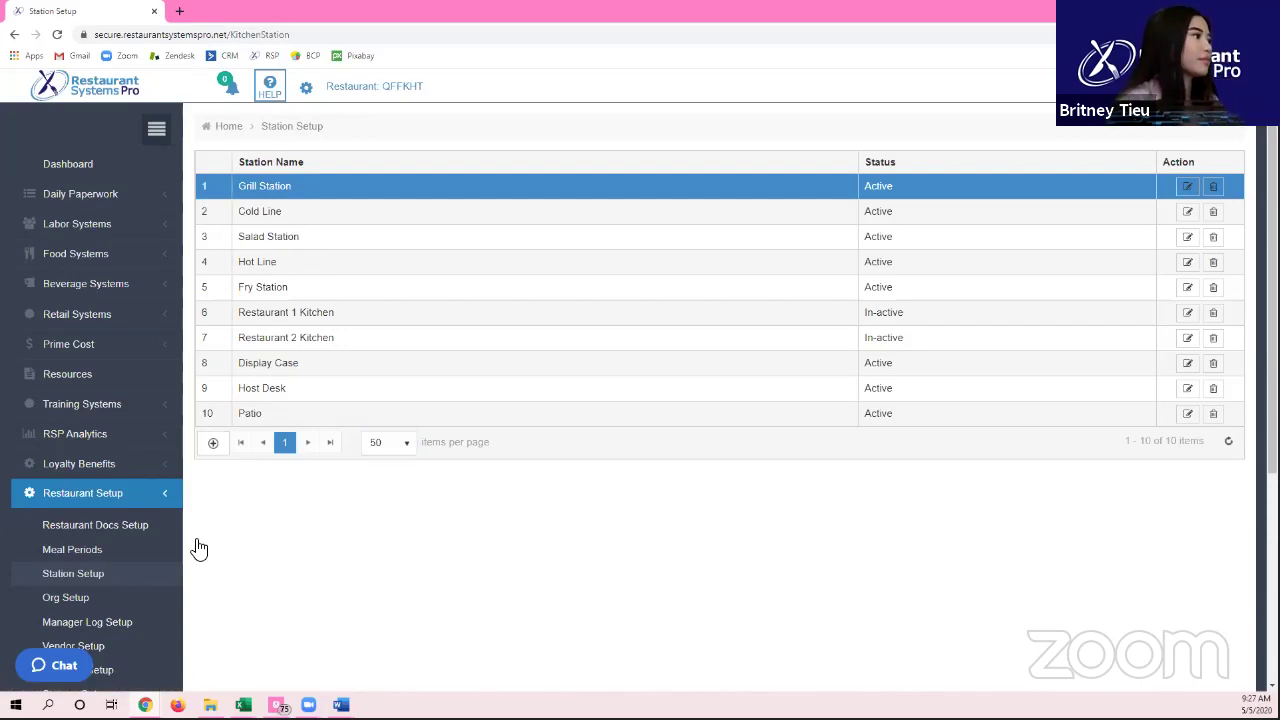
pyautogui.click(114, 601)
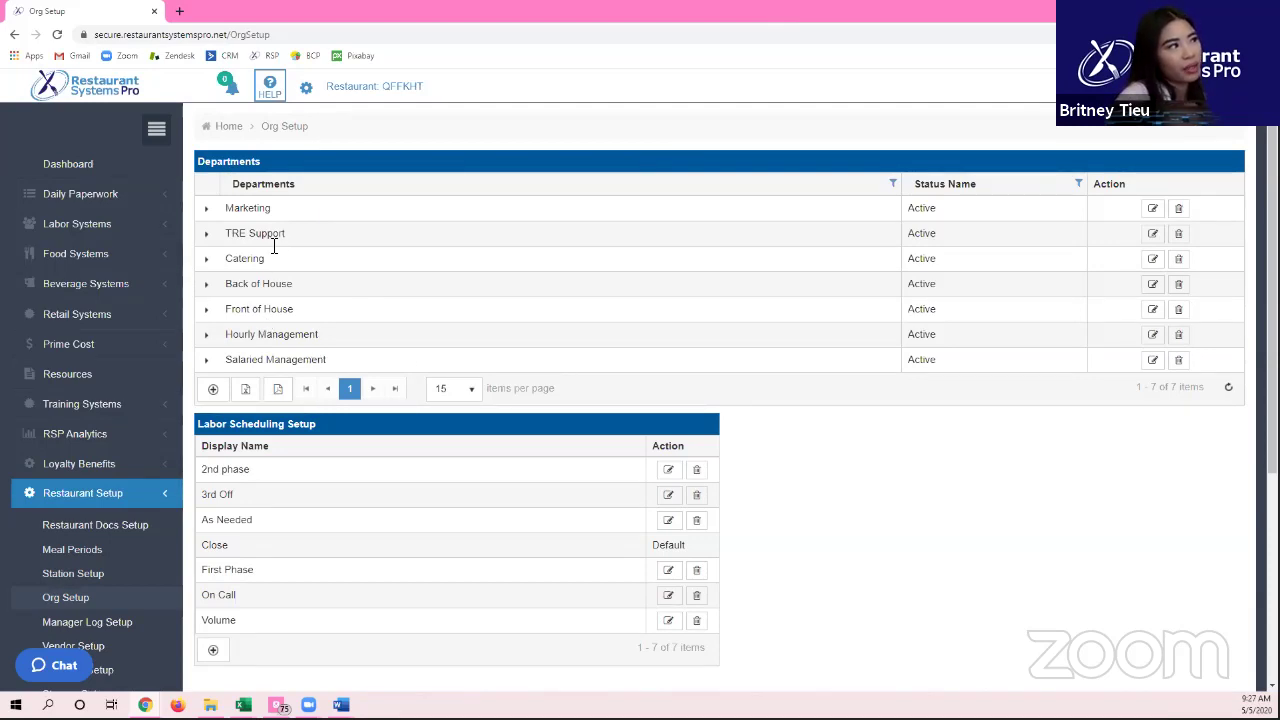
# Step: Select the Back of House department and expand then collapse its positions
pyautogui.moveTo(227, 285); pyautogui.dragTo(293, 345)
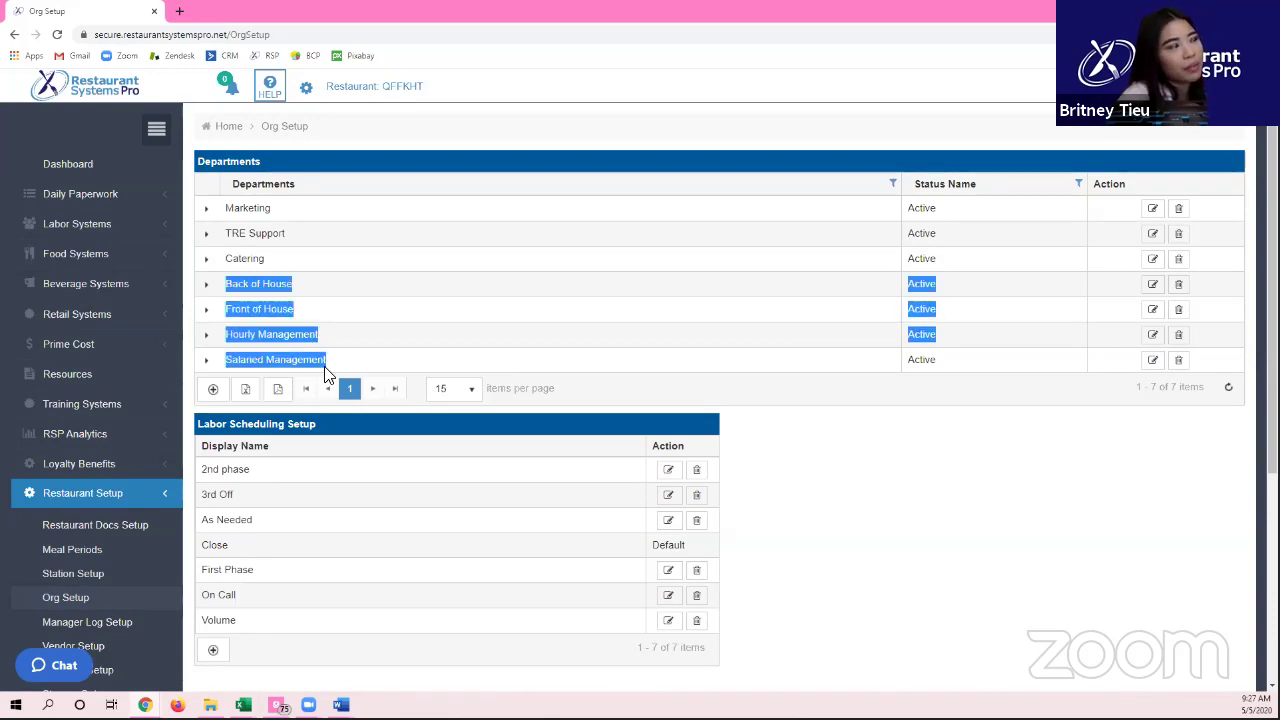
pyautogui.click(319, 292)
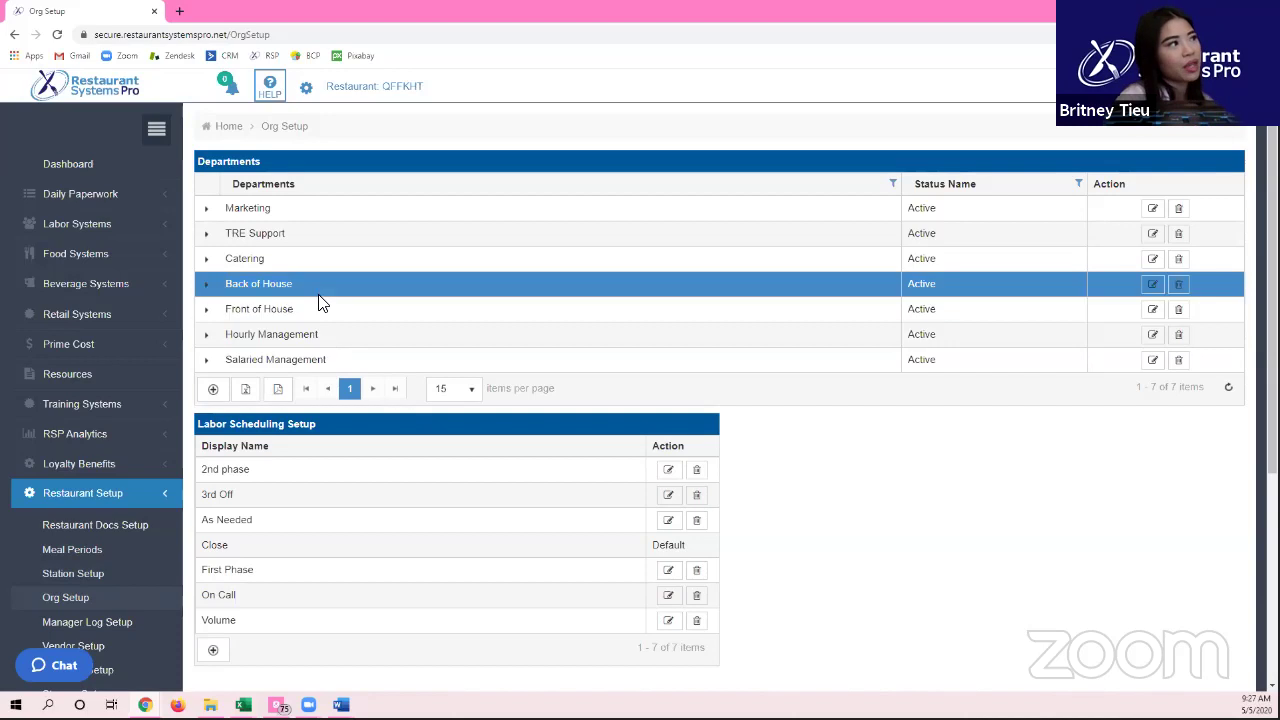
pyautogui.click(211, 289)
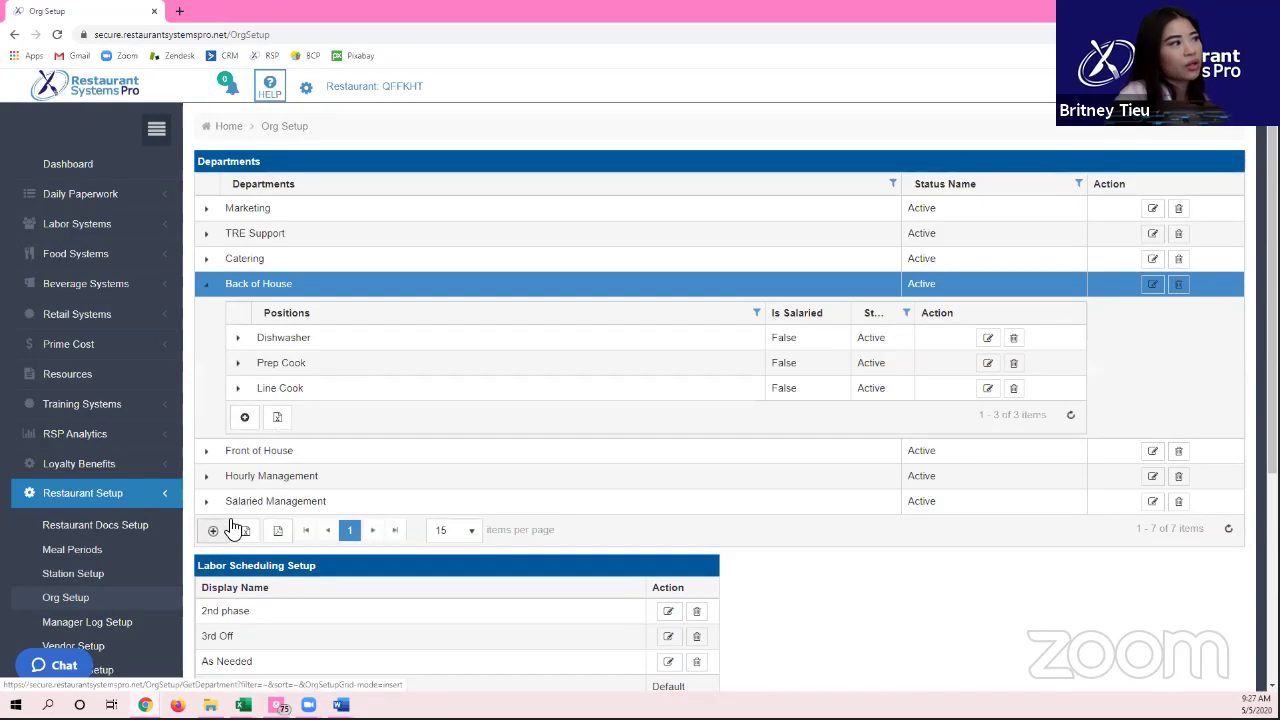
pyautogui.click(206, 285)
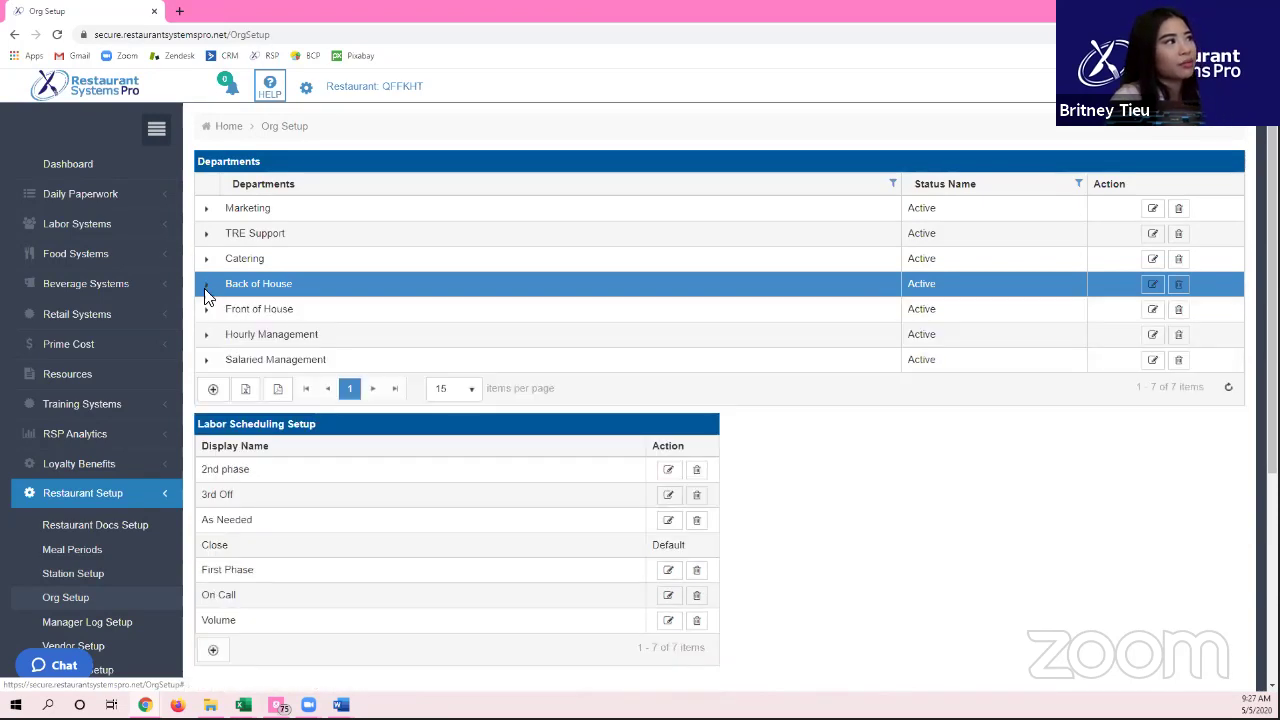
# Step: Open and cancel the Create Department and Create Position dialogs for Back of House
pyautogui.click(226, 394)
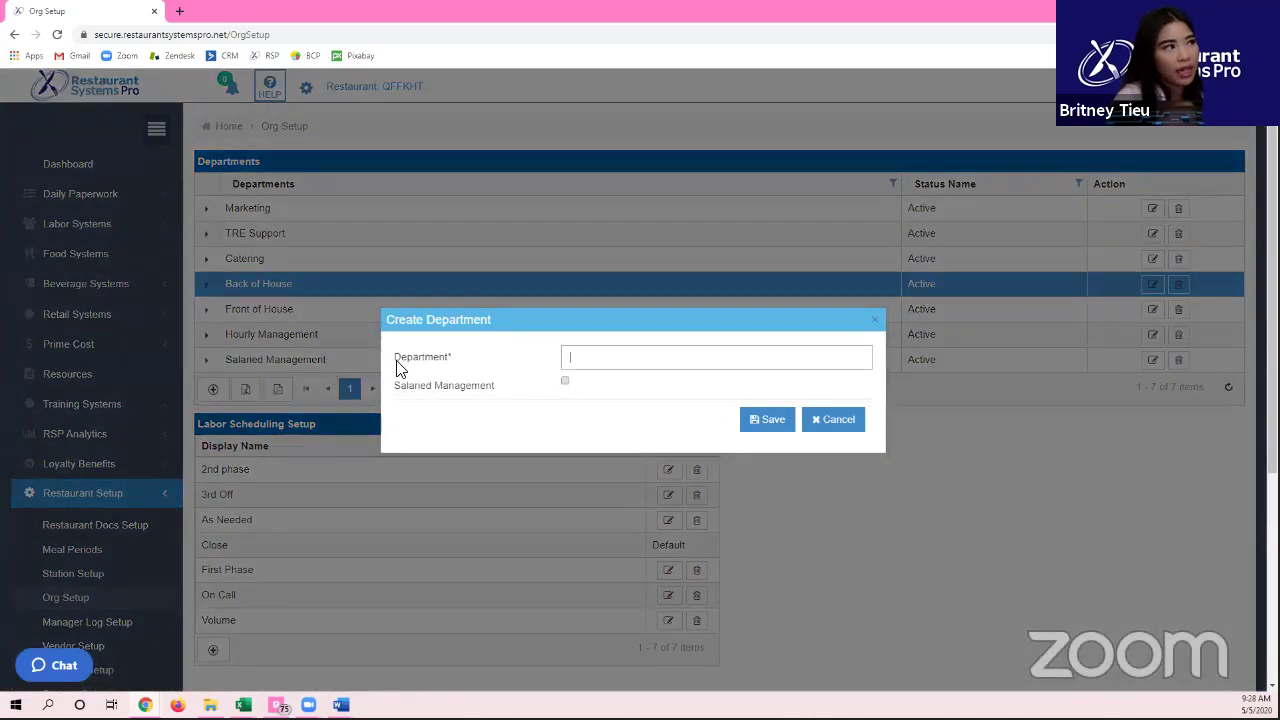
pyautogui.moveTo(396, 360); pyautogui.dragTo(446, 360)
pyautogui.click(838, 420)
pyautogui.click(207, 286)
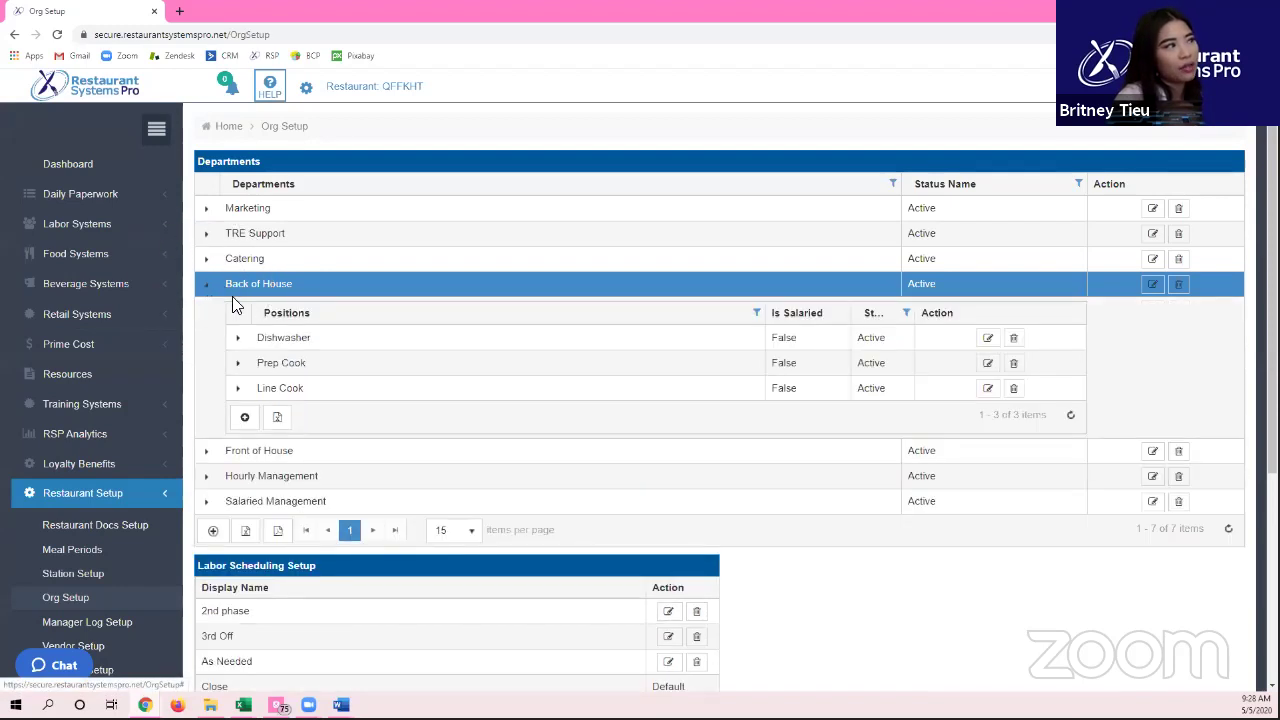
pyautogui.click(246, 416)
pyautogui.click(856, 432)
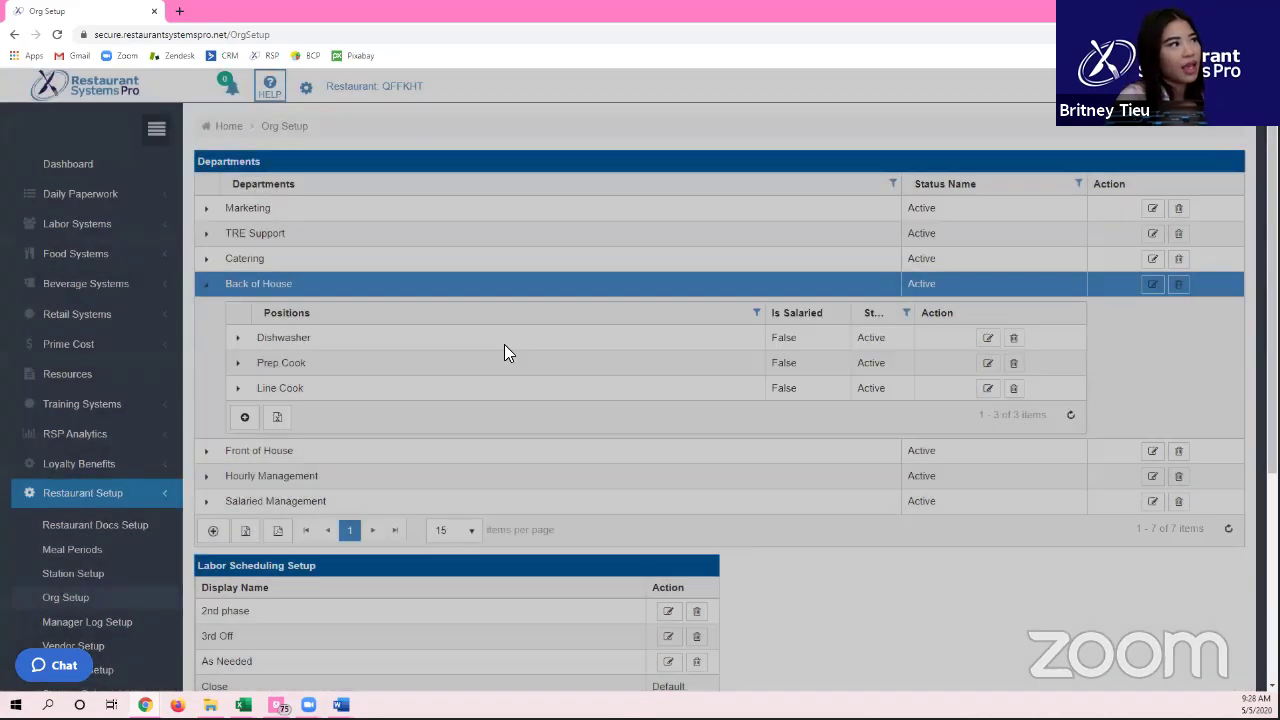
# Step: Expand Line Cook's stations, select Dessert, then collapse Line Cook and Back of House
pyautogui.click(239, 391)
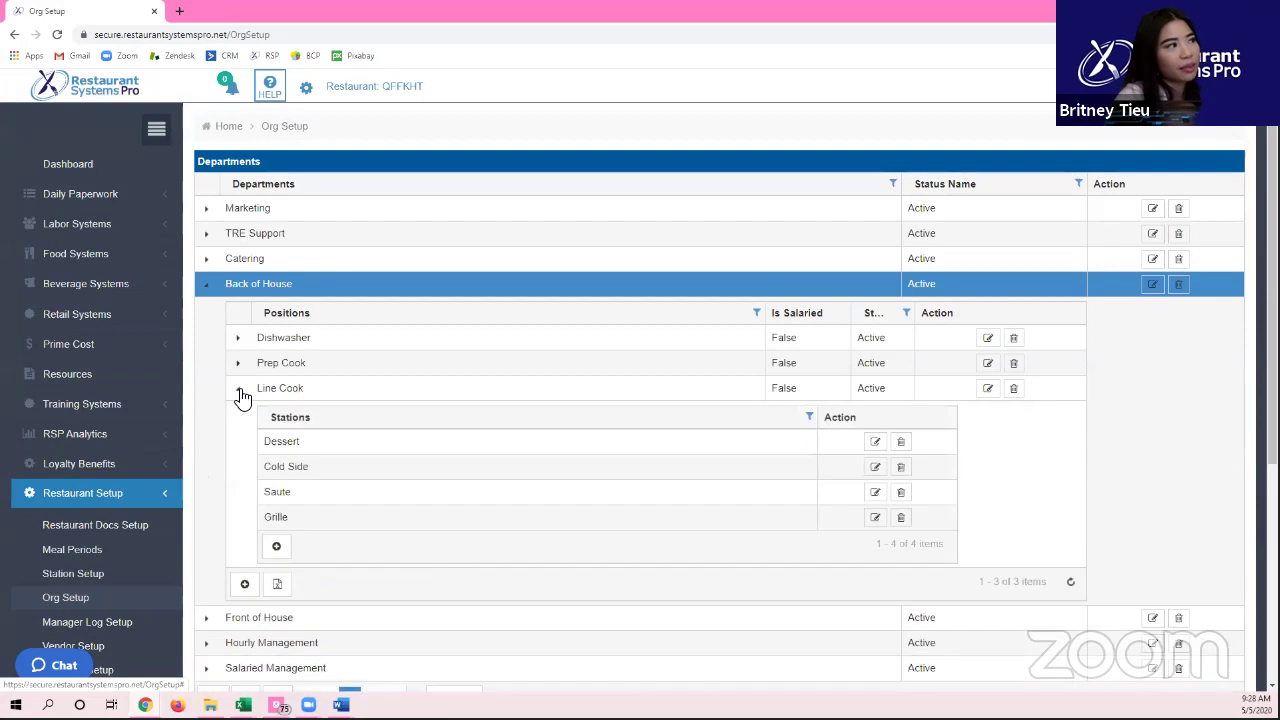
pyautogui.click(320, 444)
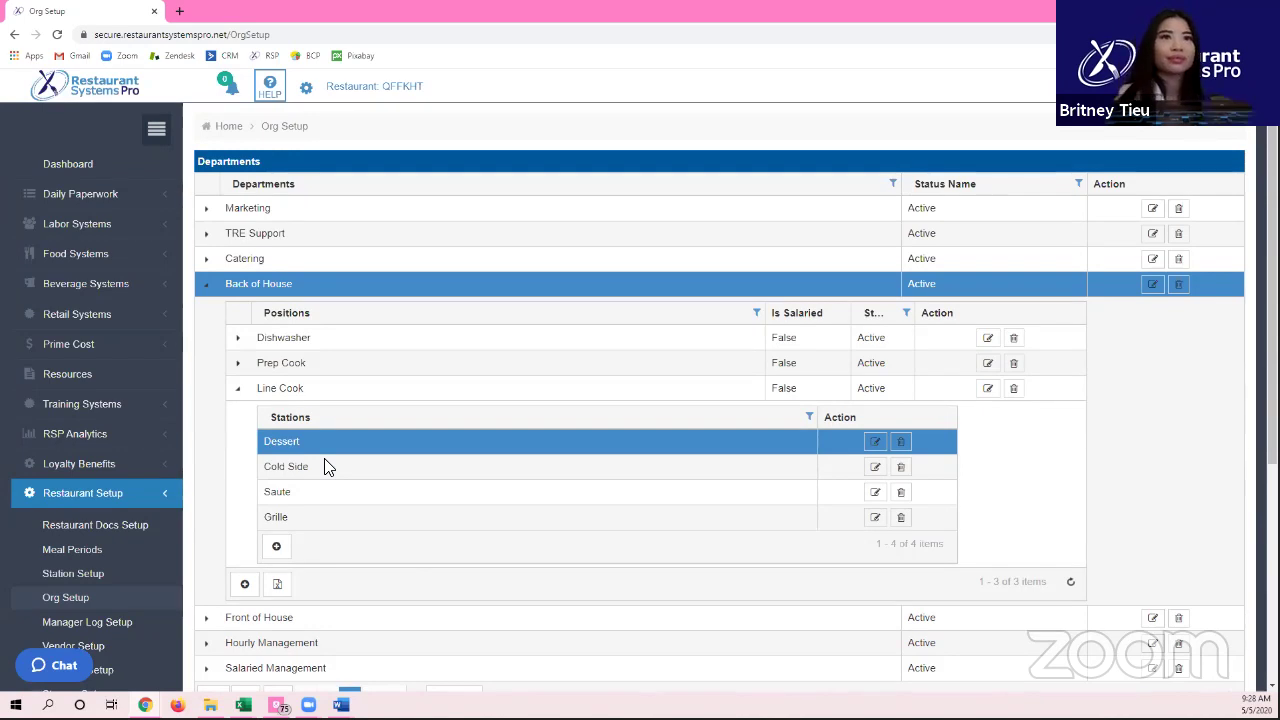
pyautogui.click(237, 389)
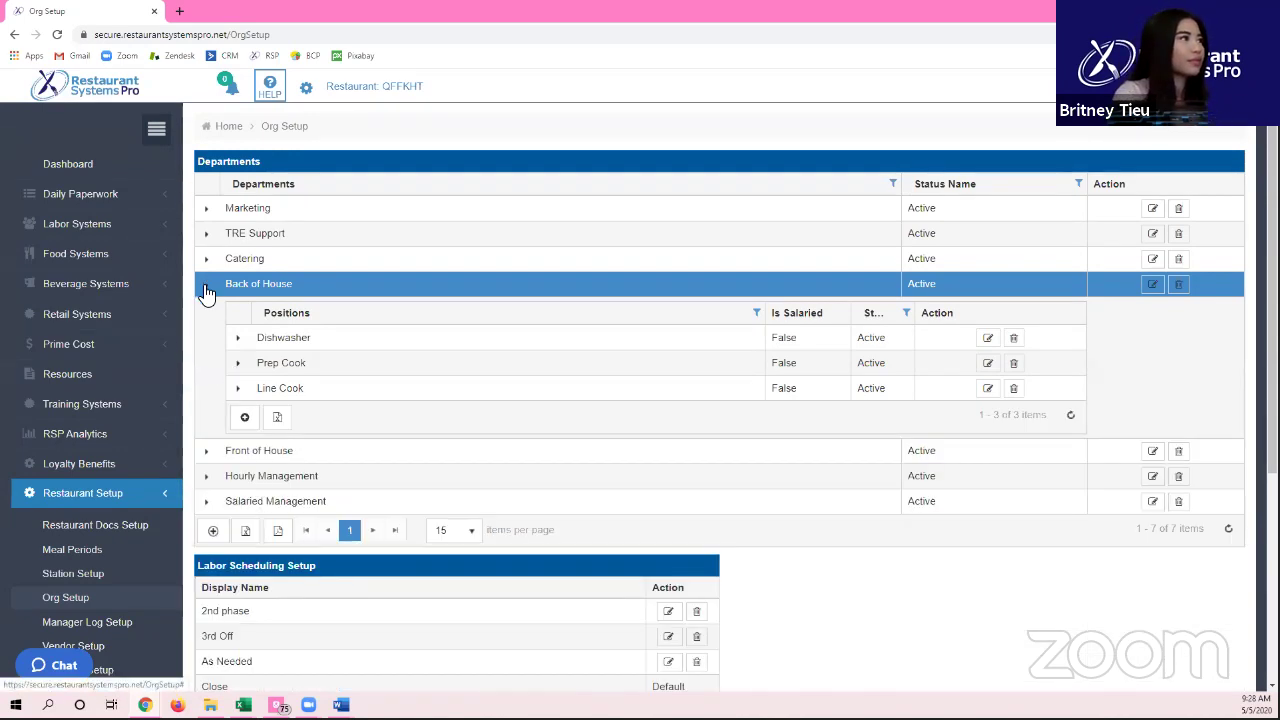
pyautogui.click(206, 285)
# Step: Select the 3rd Off and Close labor scheduling entries, then open Manager Log Setup
pyautogui.scroll(-1, 452, 316)
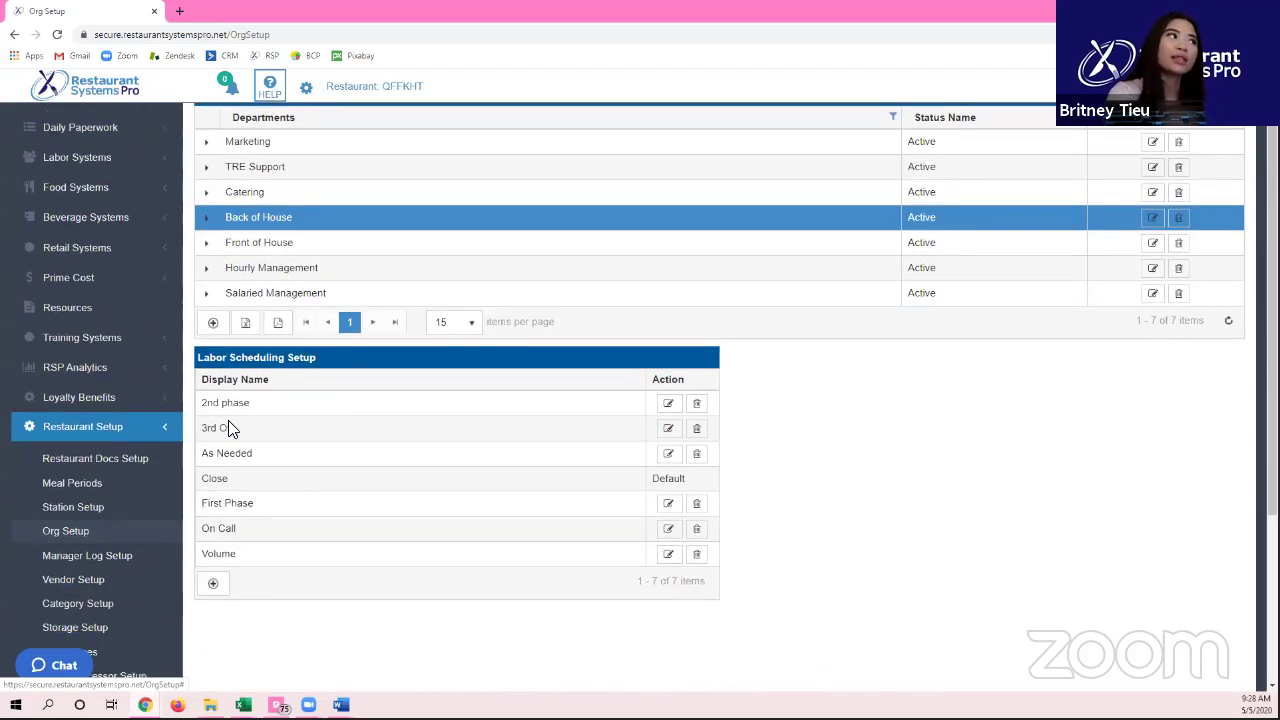
pyautogui.click(229, 426)
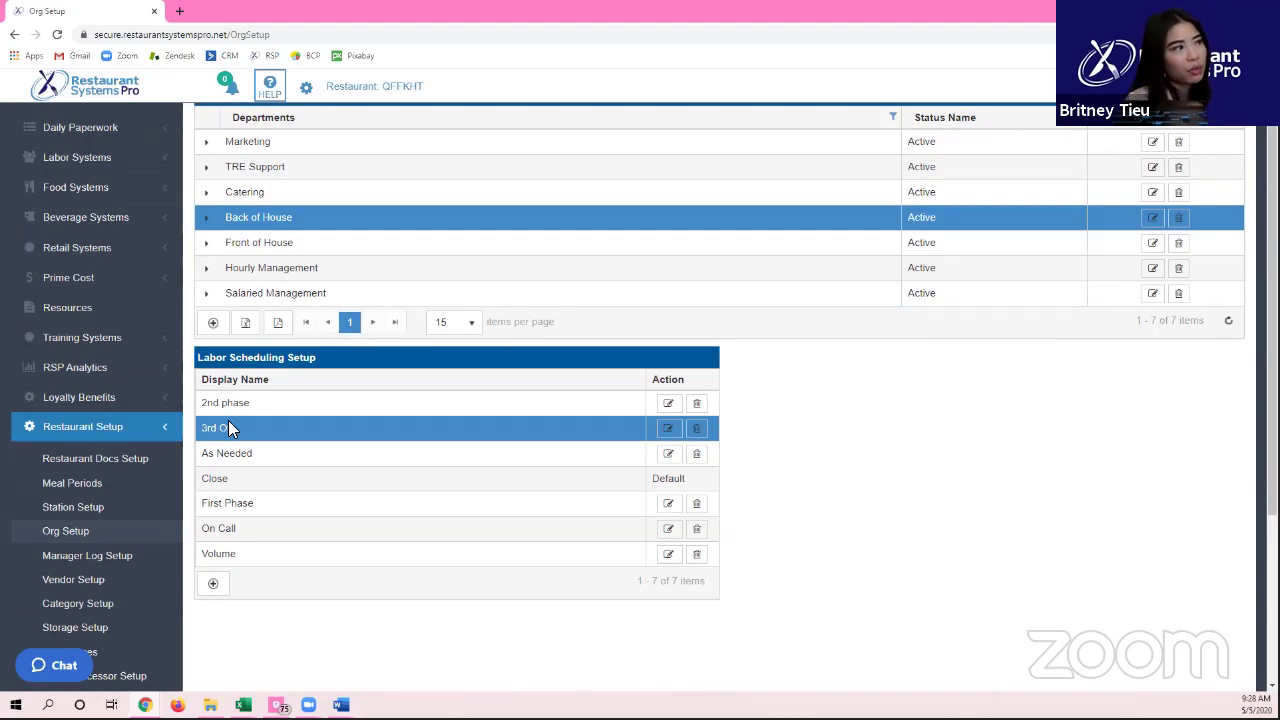
pyautogui.click(281, 474)
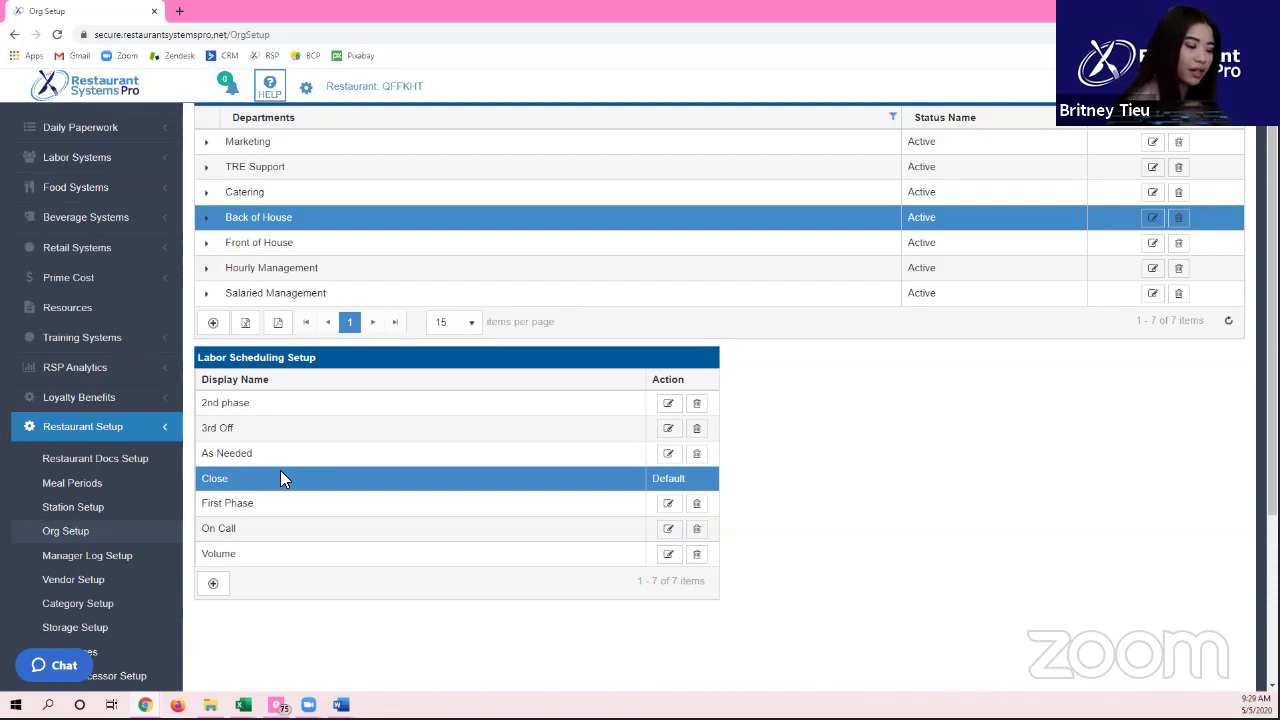
pyautogui.scroll(-2, 120, 430)
pyautogui.click(122, 428)
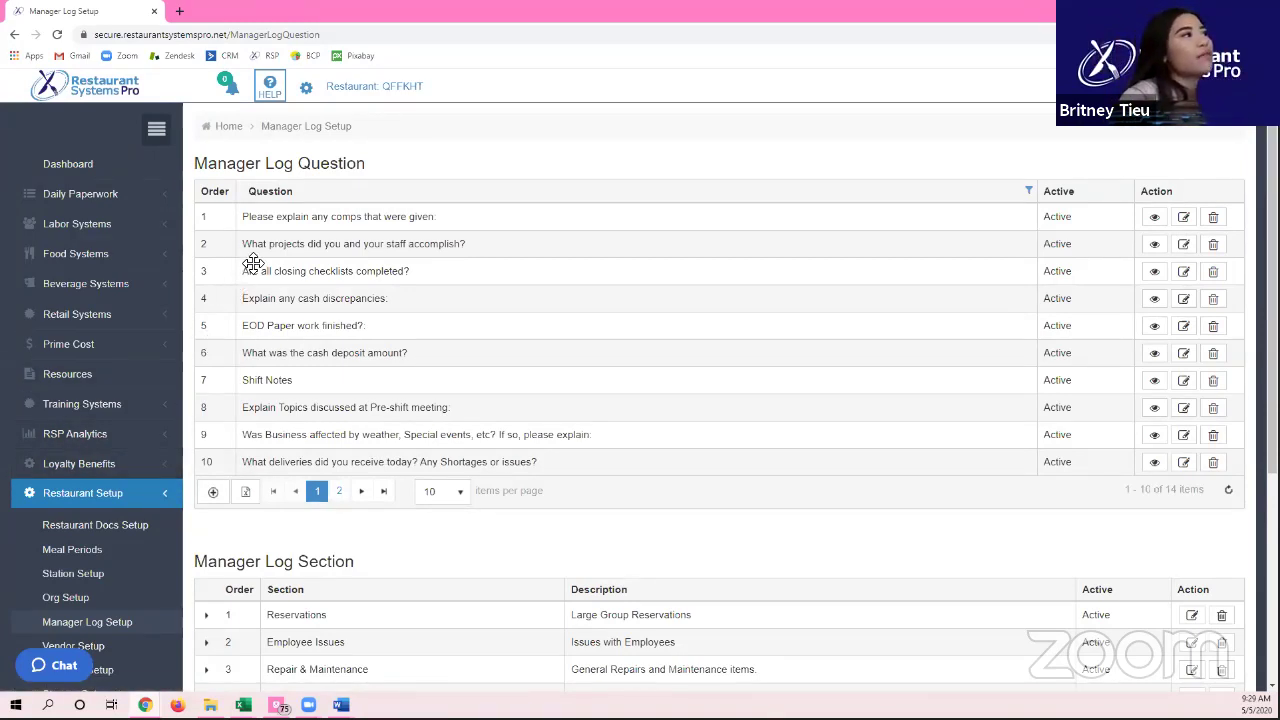
# Step: Show 50 manager log questions per page so all 14, including in-active ones, appear
pyautogui.click(435, 494)
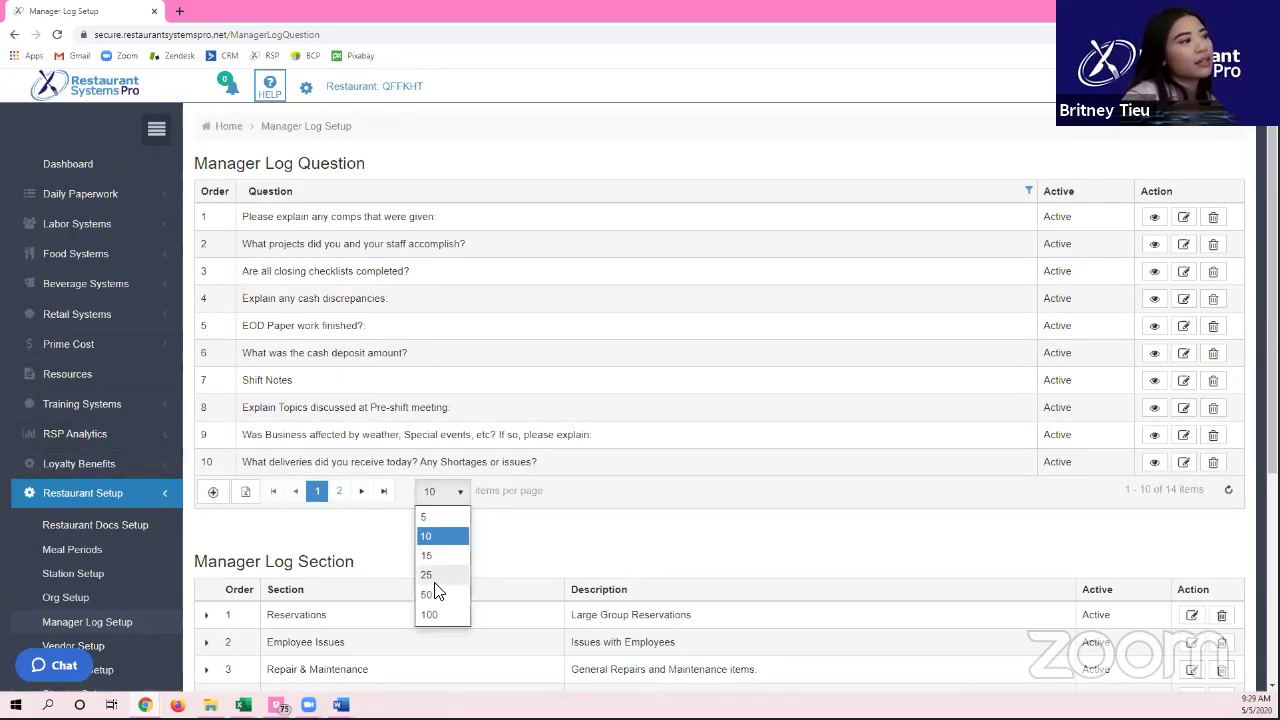
pyautogui.click(437, 598)
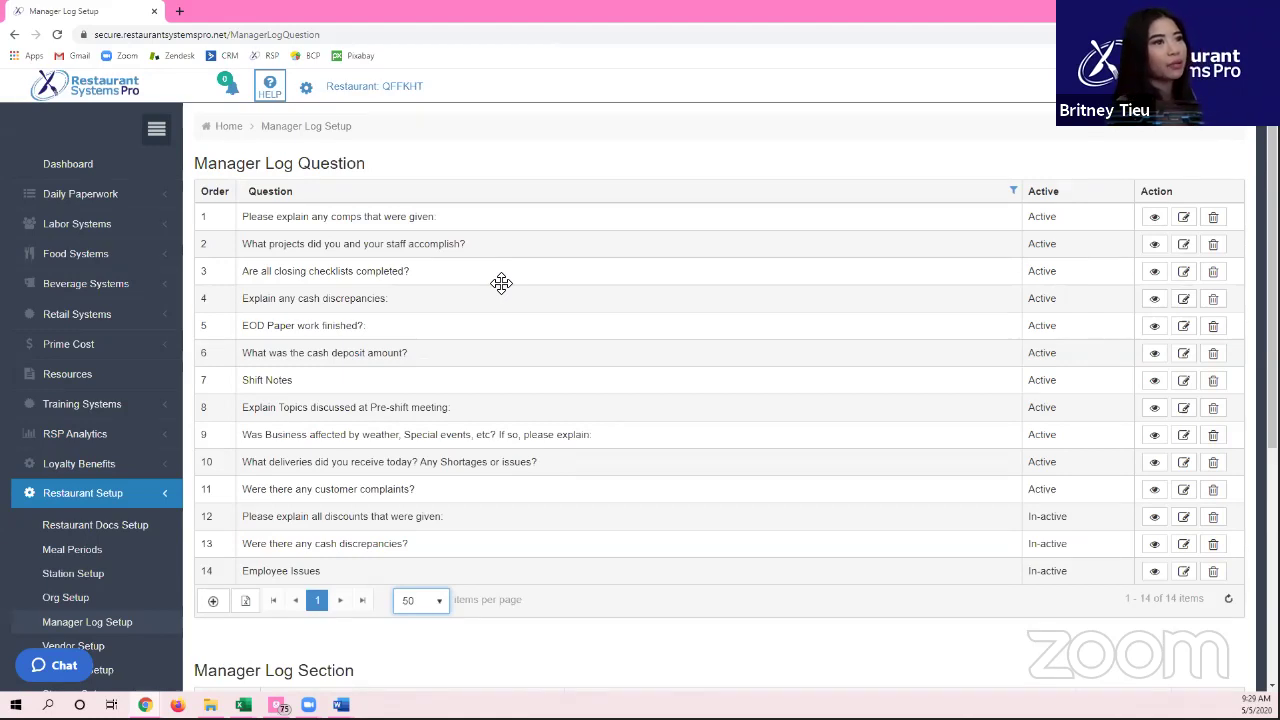
pyautogui.click(488, 142)
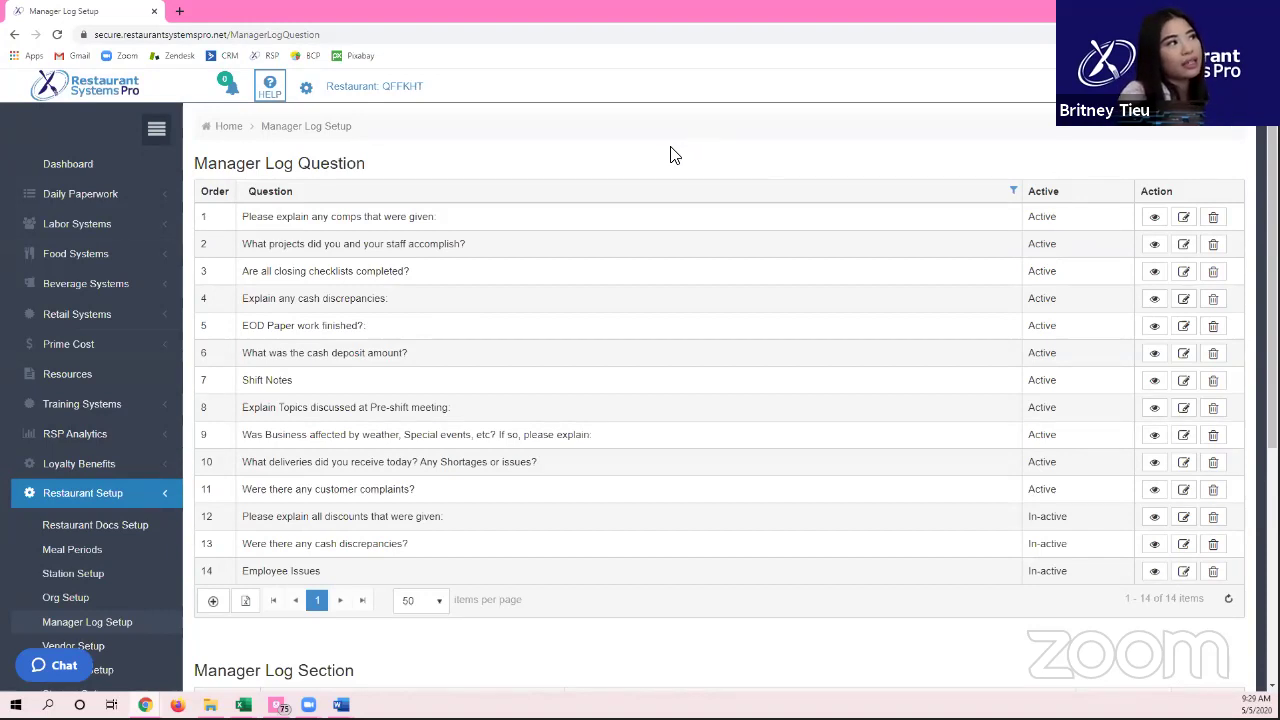
# Step: Select the Reservations log section and expand then collapse its fields
pyautogui.scroll(-3, 671, 153)
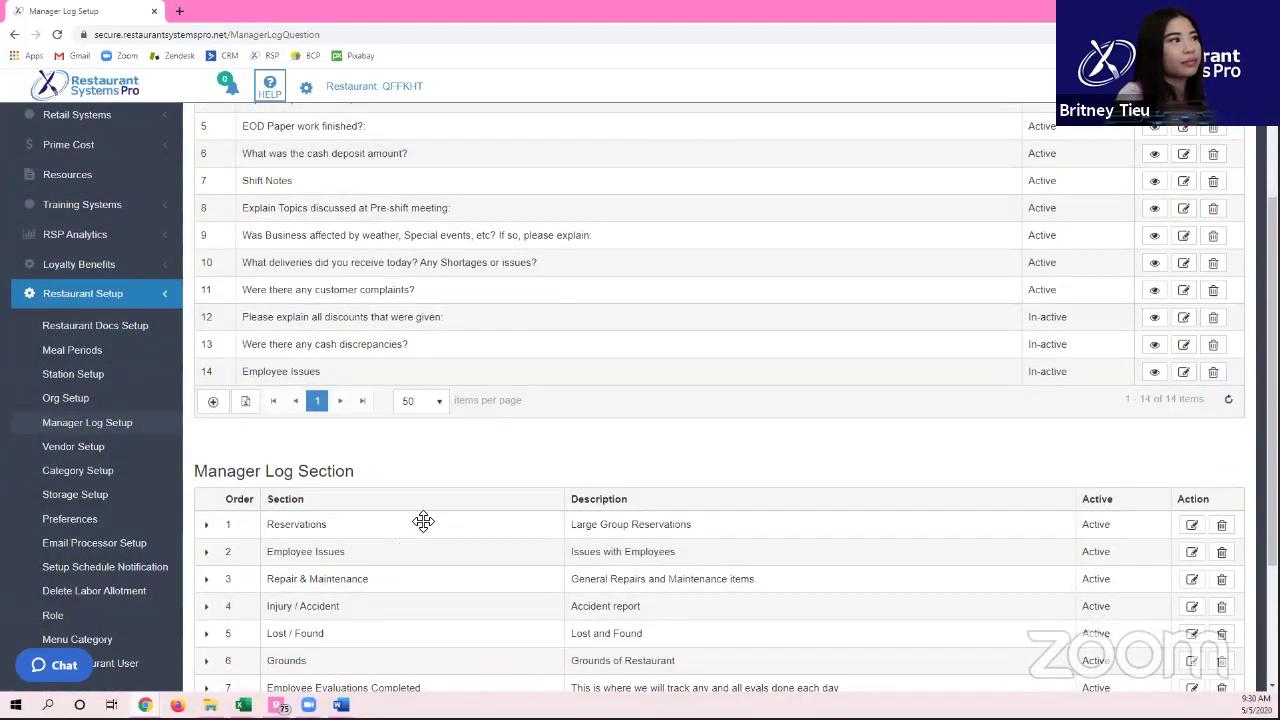
pyautogui.scroll(-1, 389, 482)
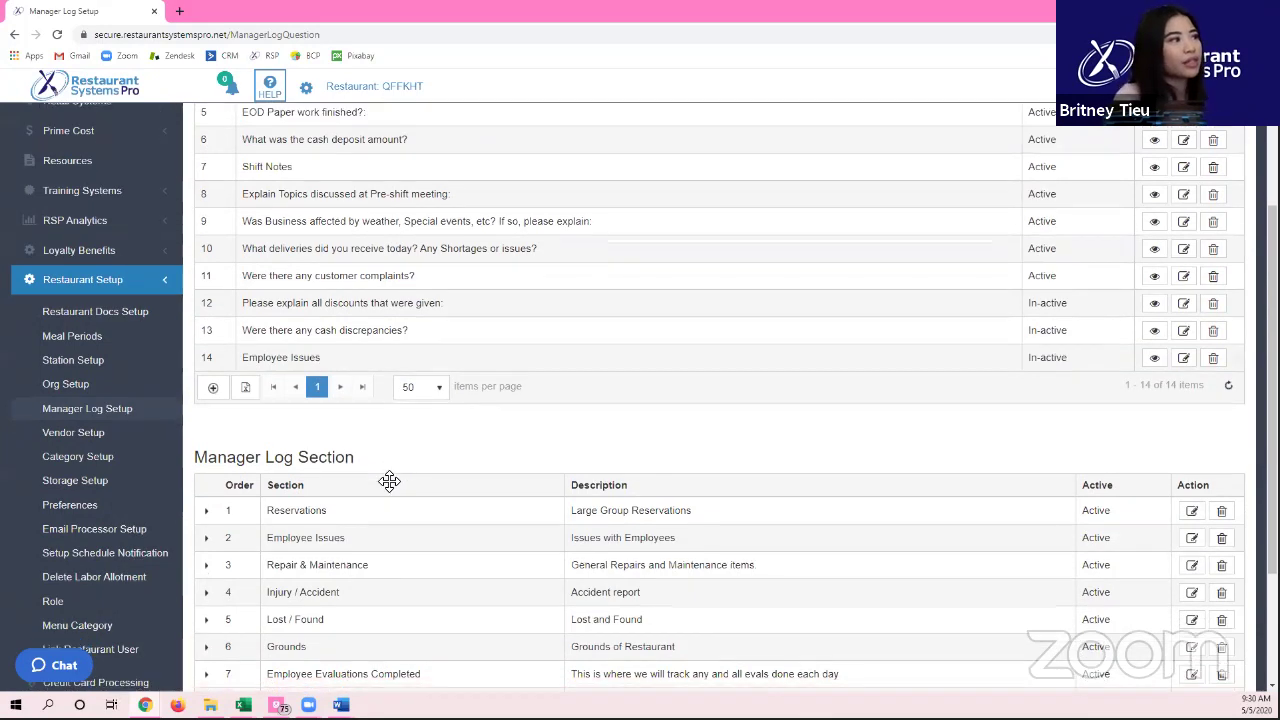
pyautogui.scroll(-3, 389, 482)
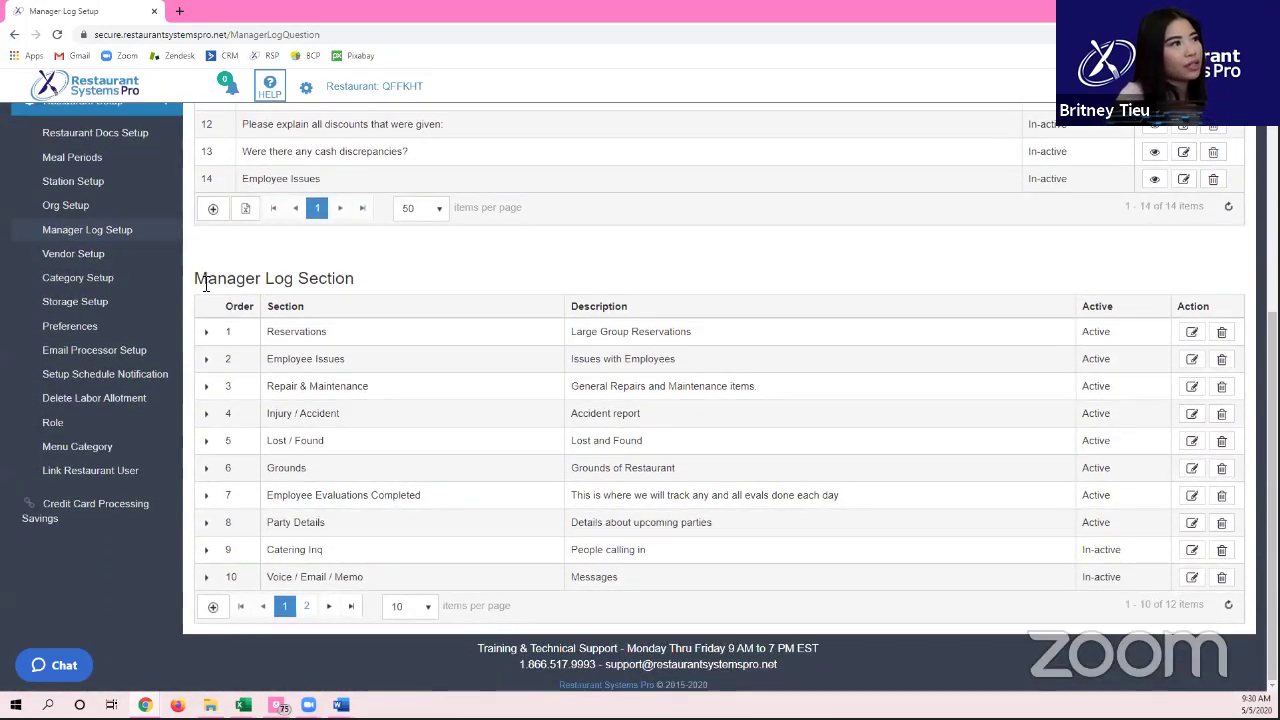
pyautogui.scroll(1, 217, 334)
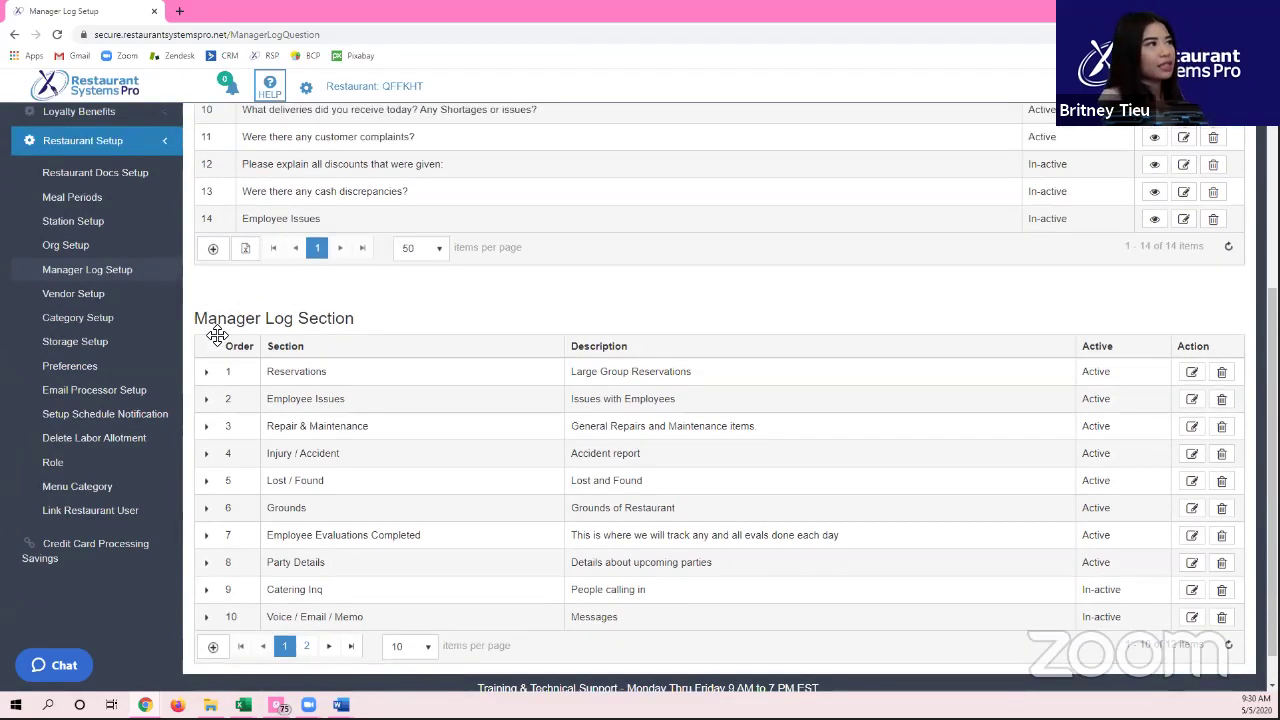
pyautogui.scroll(5, 280, 388)
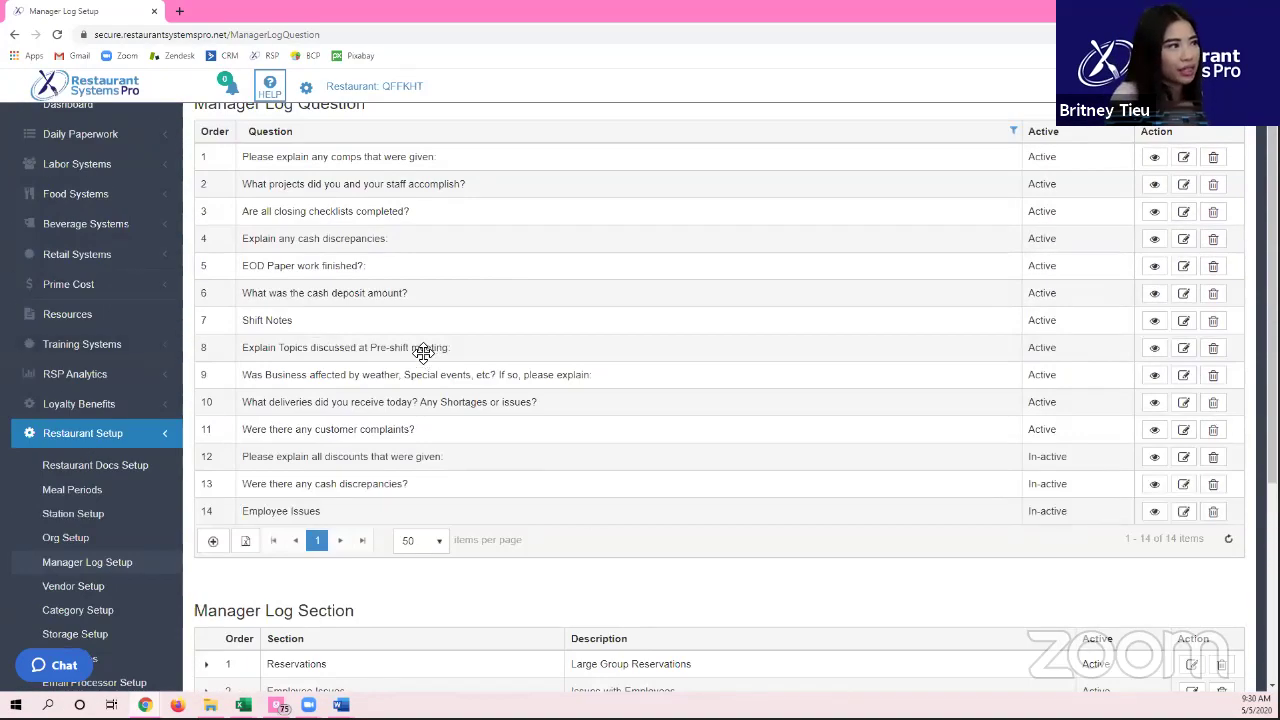
pyautogui.scroll(-4, 309, 200)
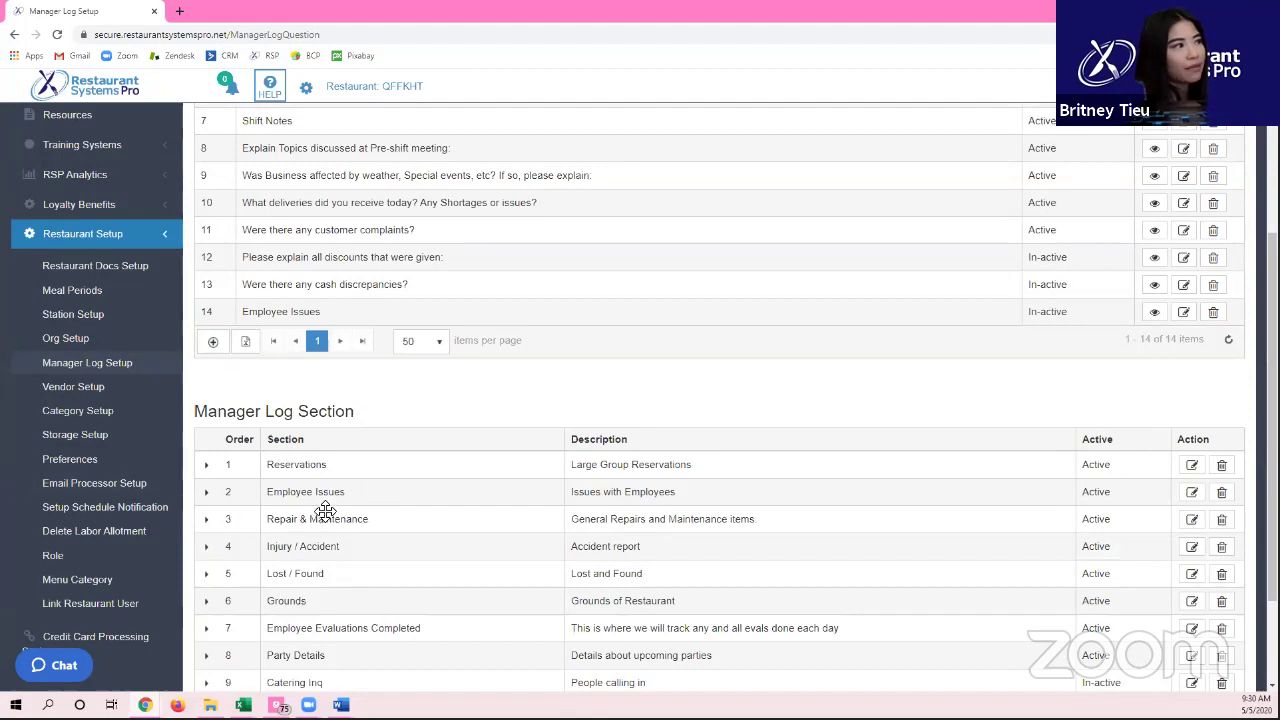
pyautogui.click(310, 464)
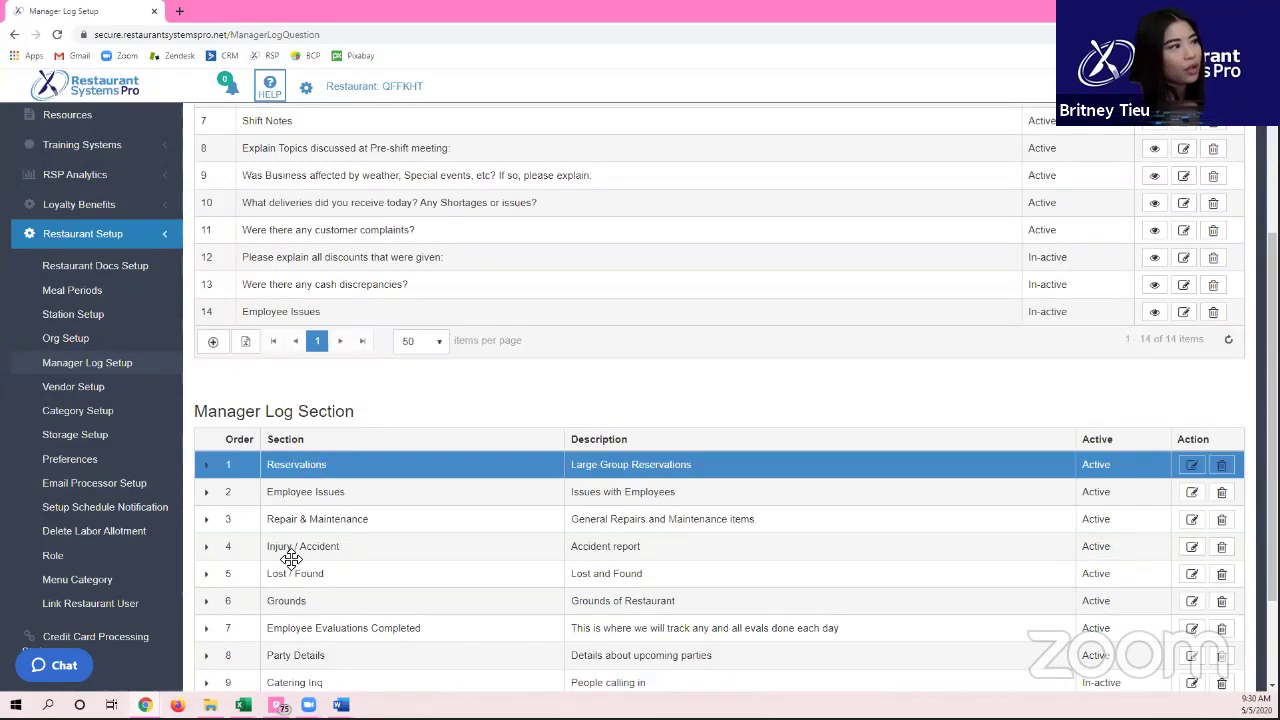
pyautogui.click(208, 470)
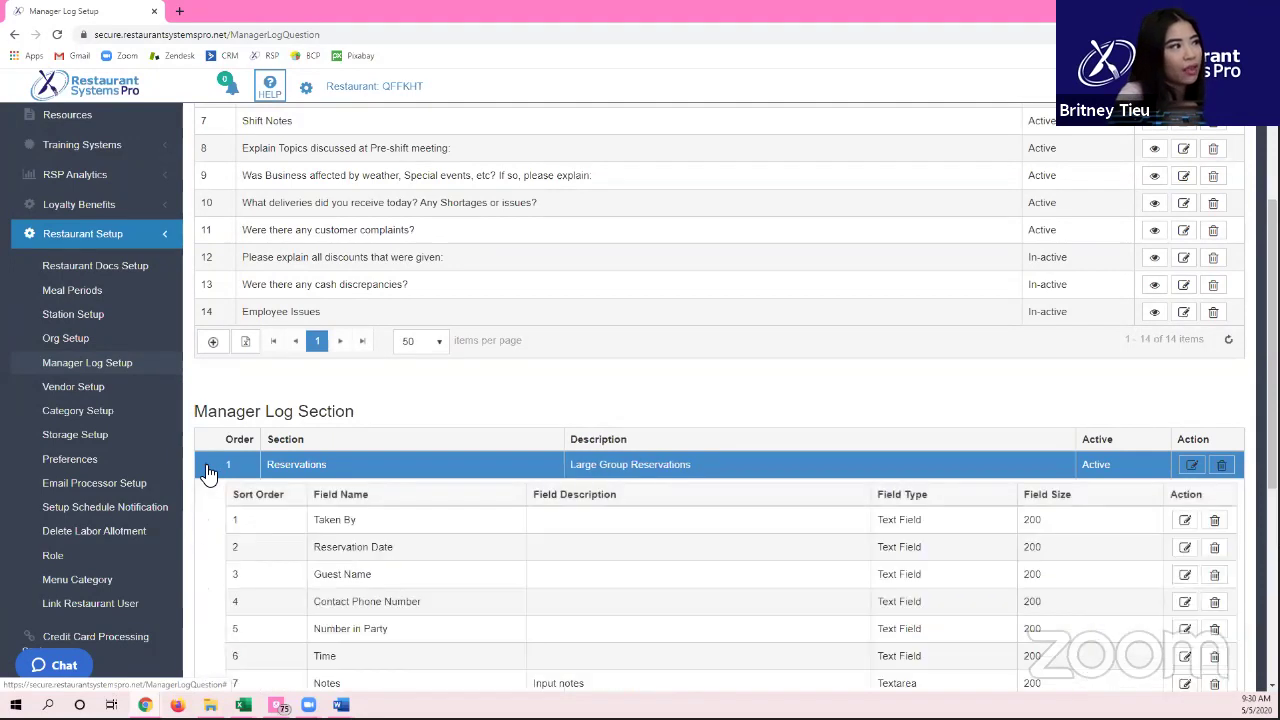
pyautogui.scroll(-1, 208, 472)
pyautogui.scroll(-1, 421, 401)
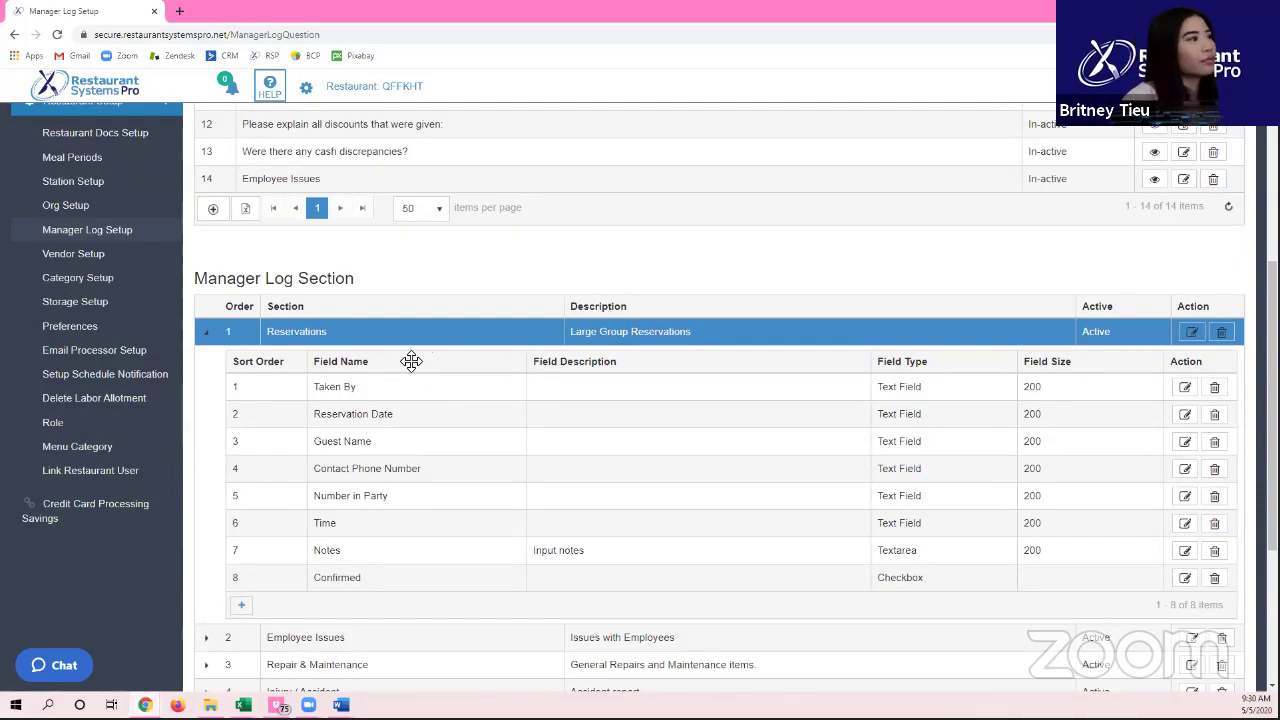
pyautogui.click(208, 337)
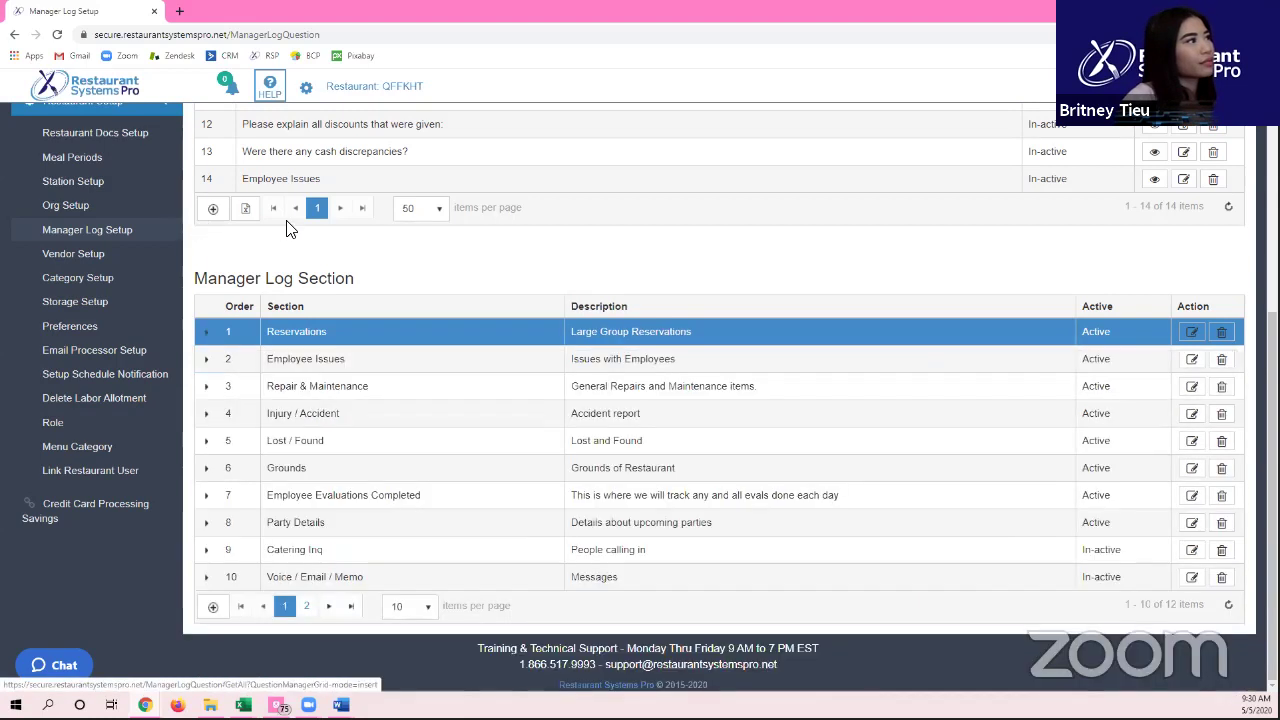
# Step: Go to the Vendor Setup page with its vendor list
pyautogui.scroll(2, 337, 300)
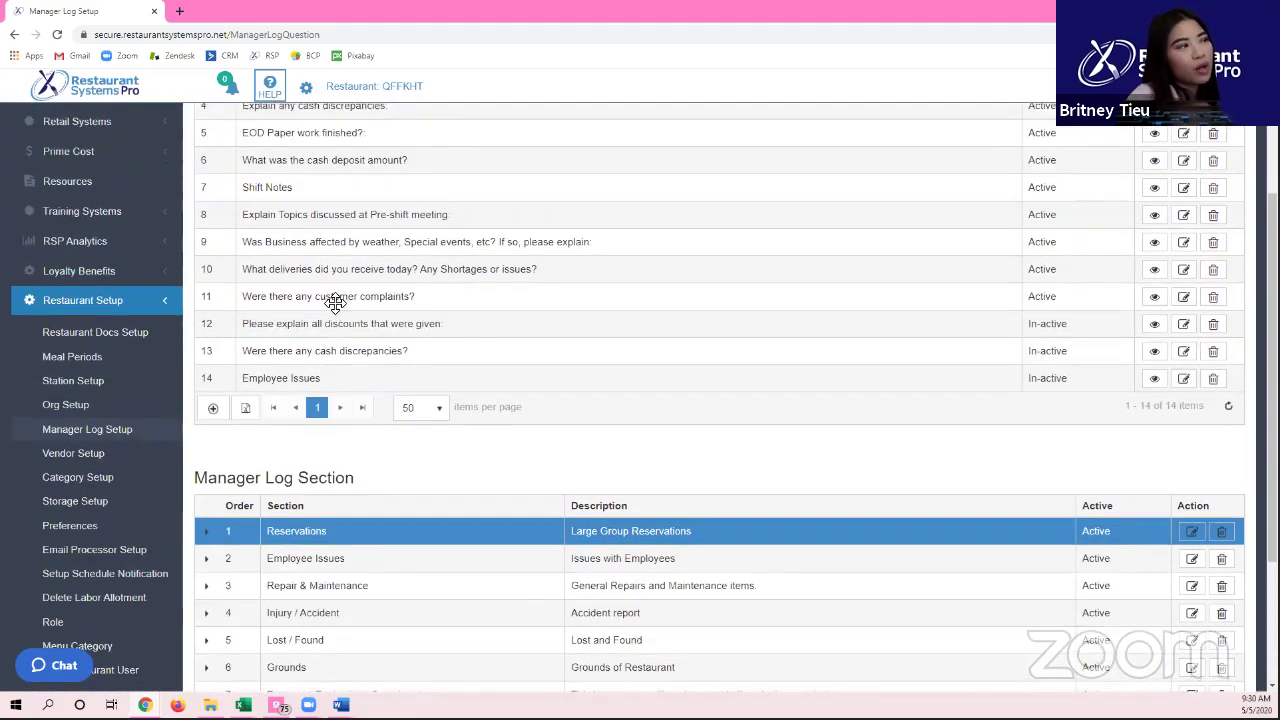
pyautogui.scroll(2, 337, 308)
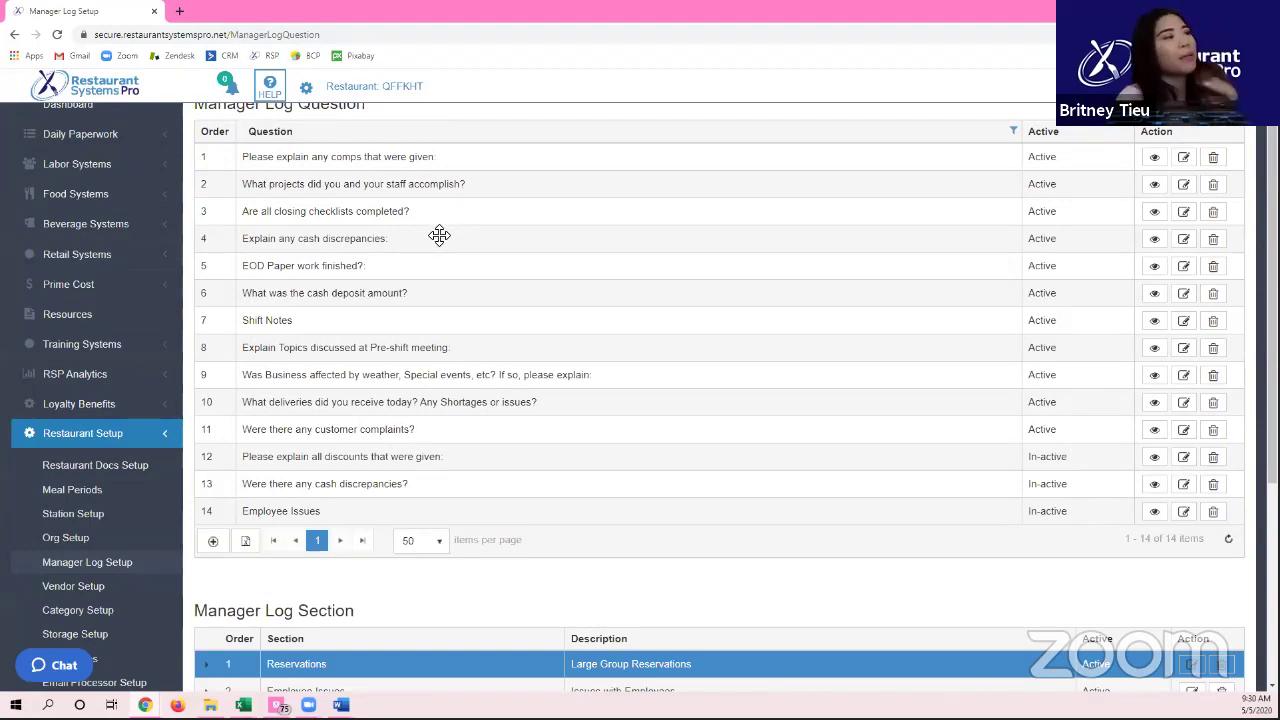
pyautogui.scroll(-2, 420, 270)
pyautogui.scroll(-2, 340, 475)
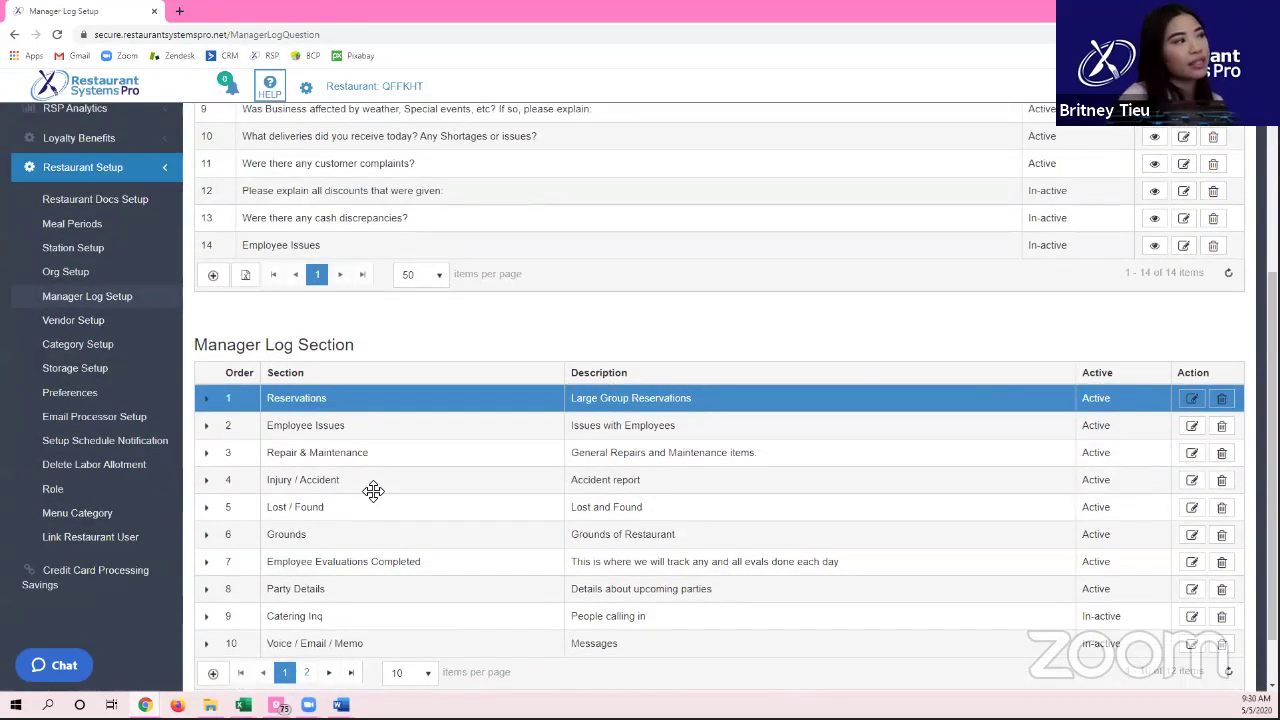
pyautogui.click(78, 322)
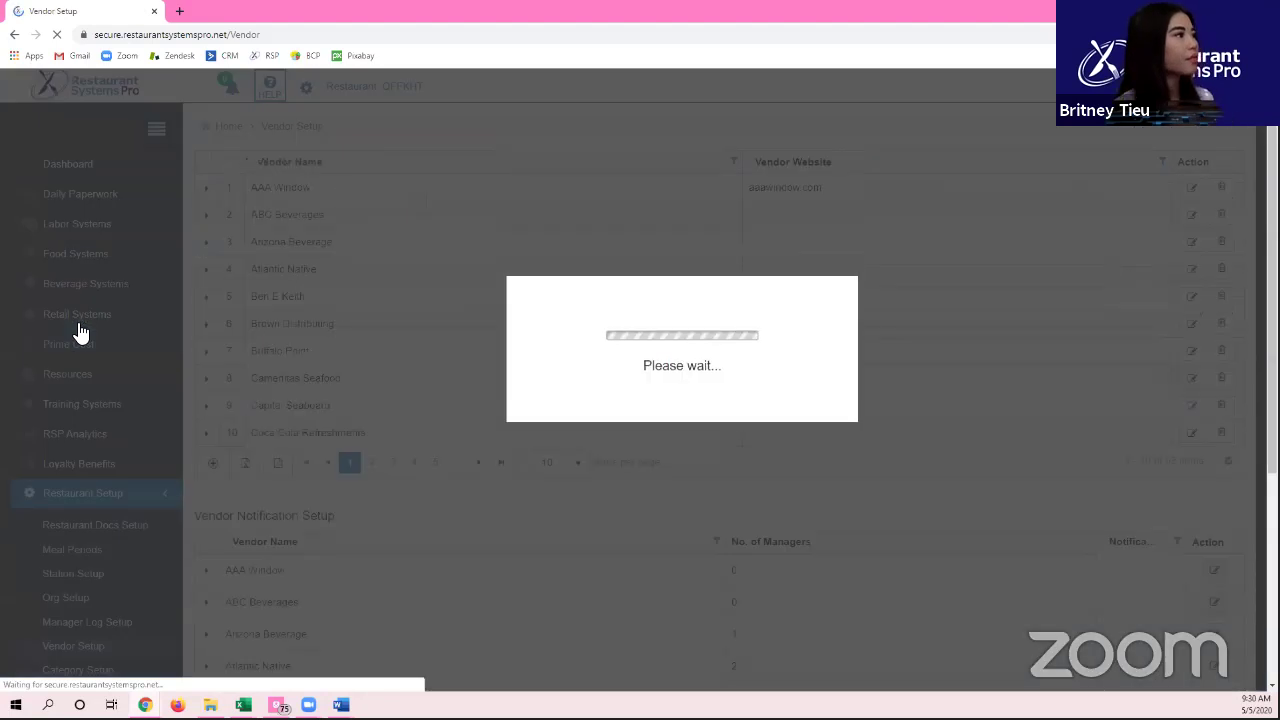
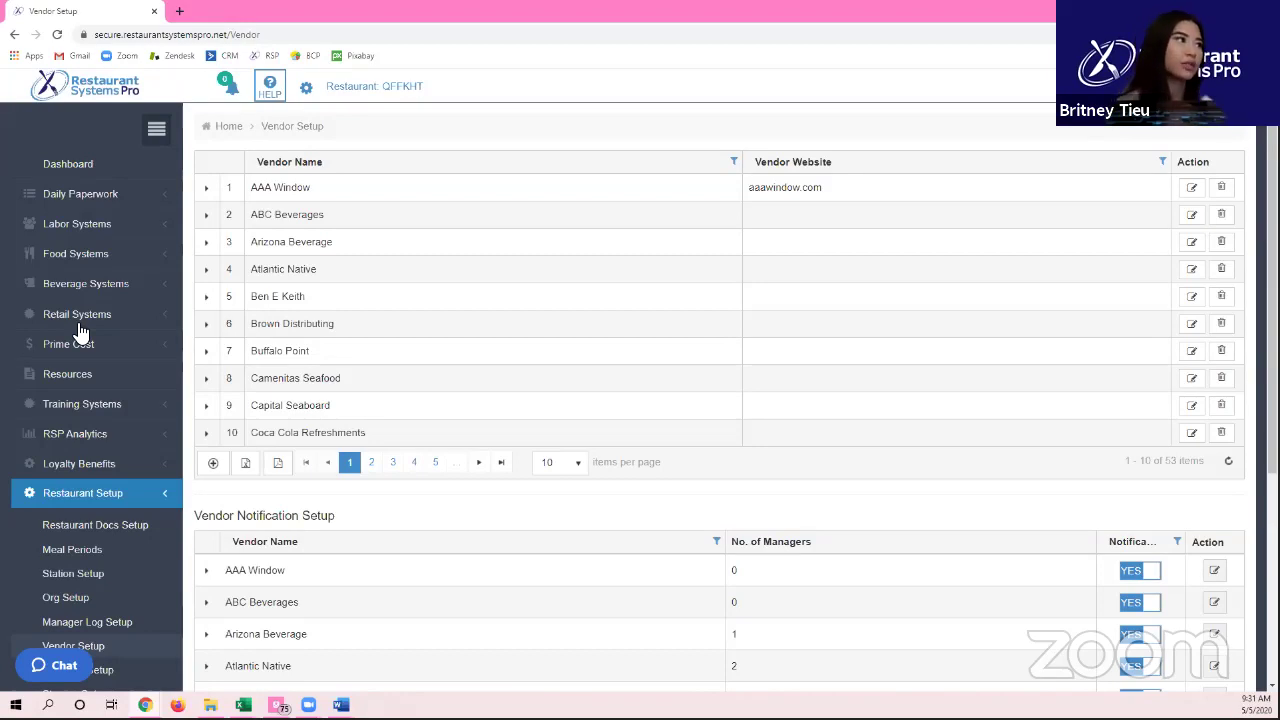
# Step: Expand Atlantic Native's contacts, start a new key-contact entry, and cancel it unsaved
pyautogui.click(205, 276)
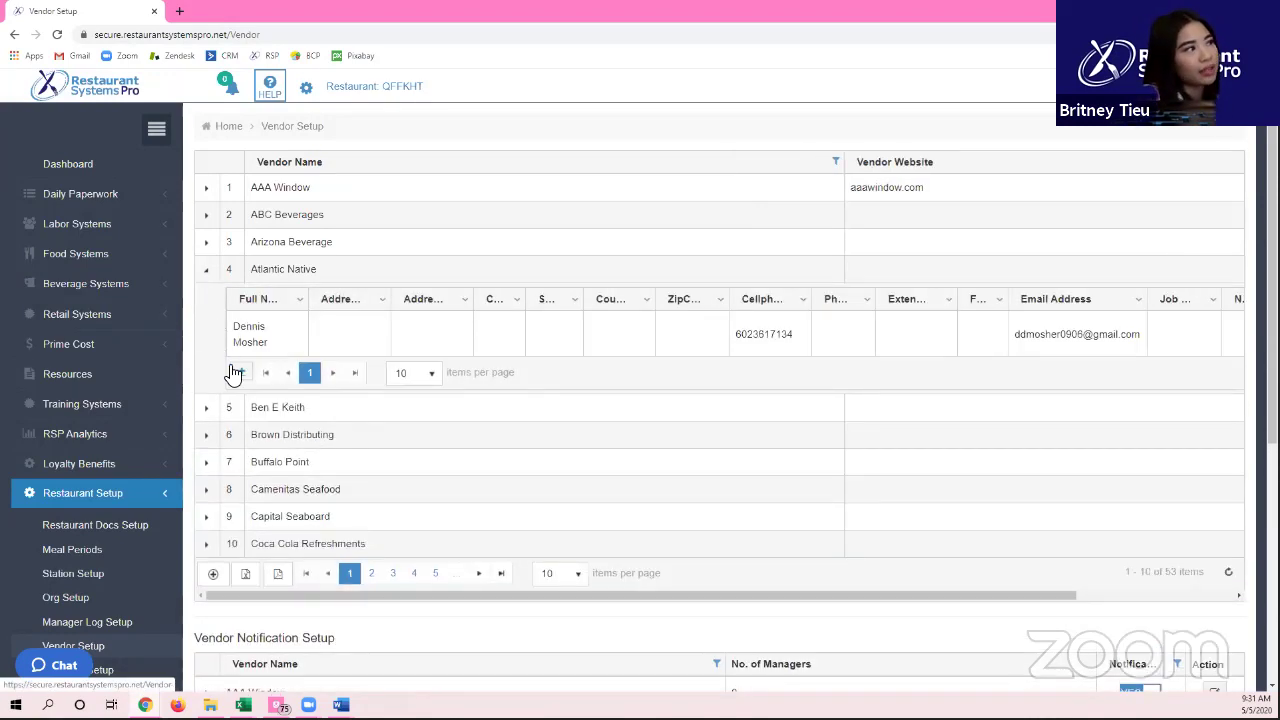
pyautogui.click(229, 371)
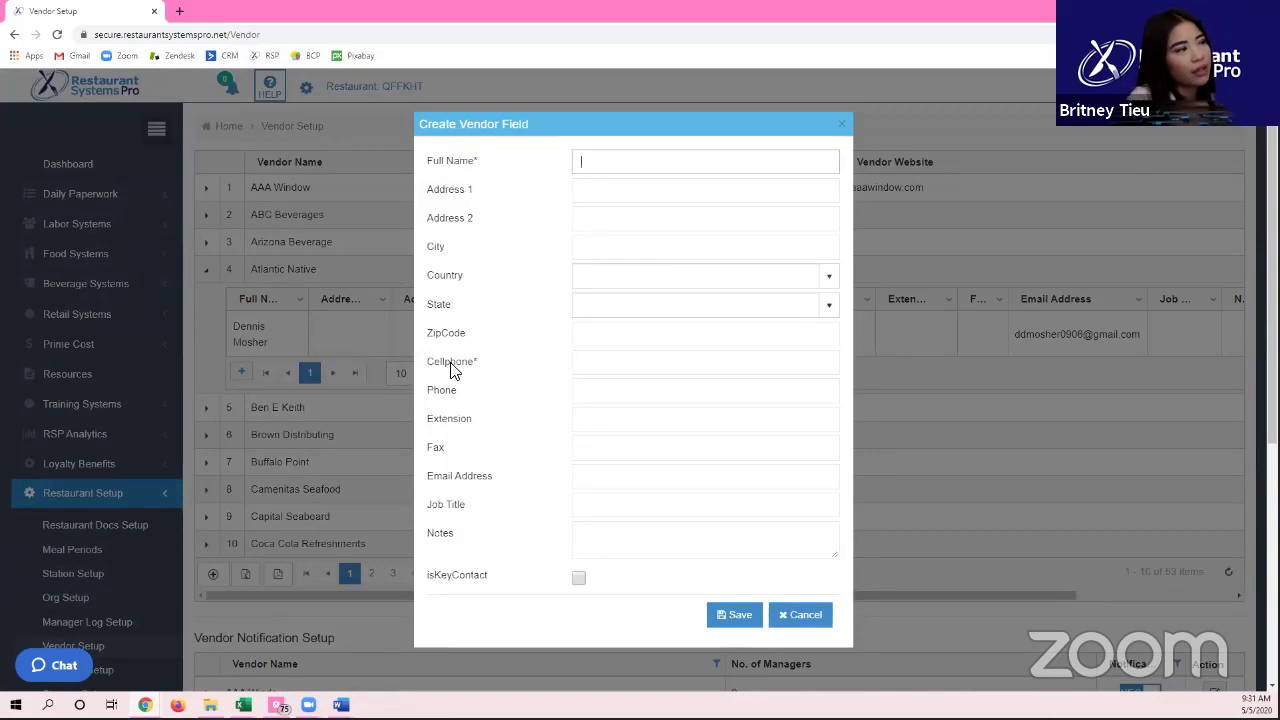
pyautogui.tripleClick(450, 168)
pyautogui.click(611, 481)
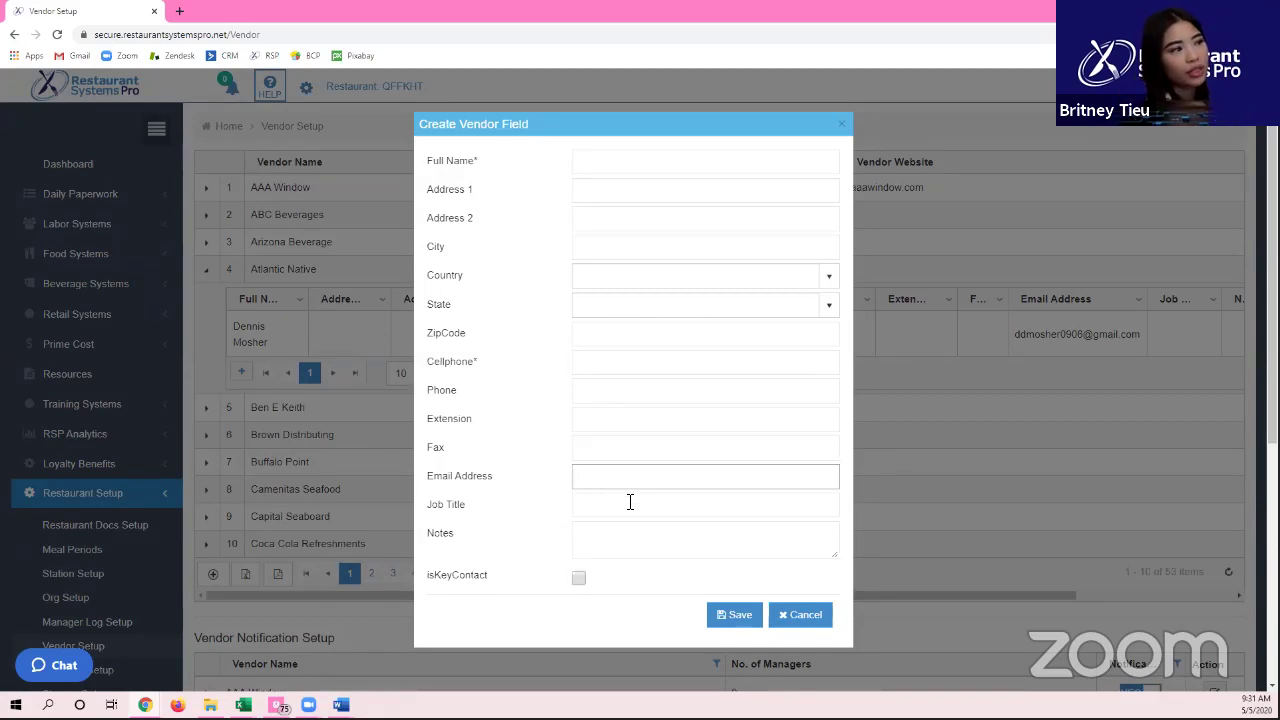
pyautogui.click(578, 578)
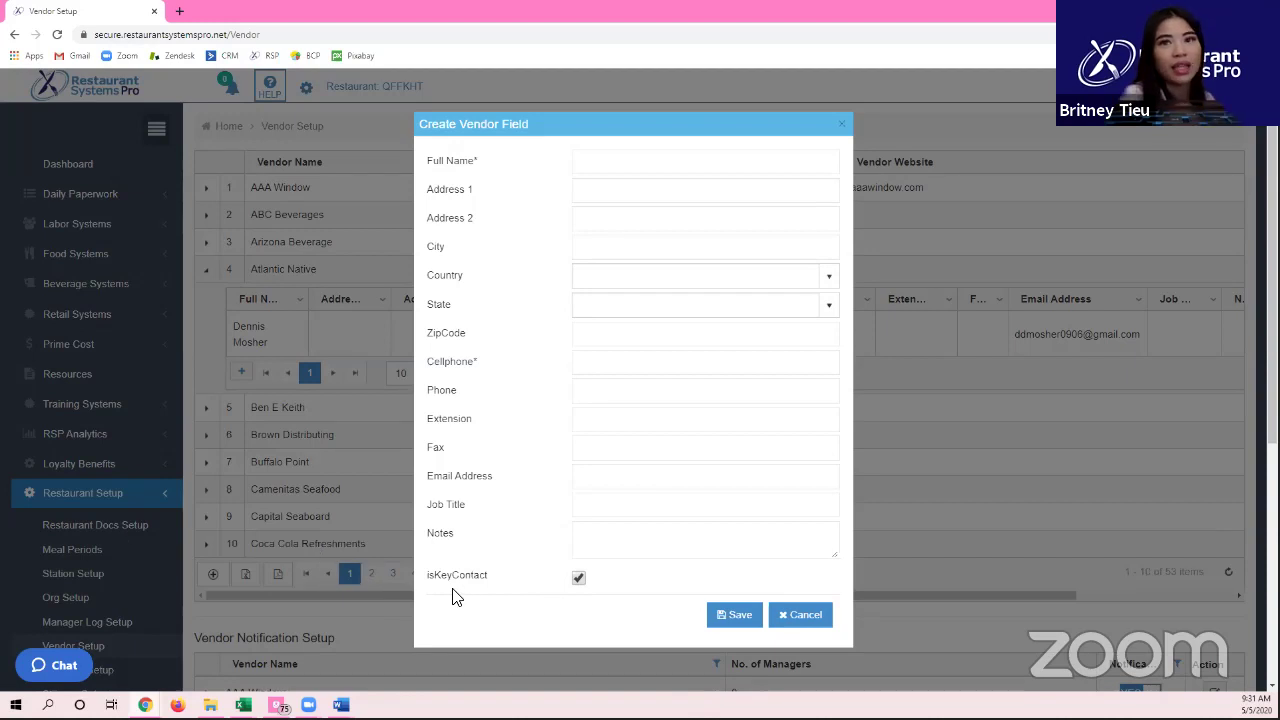
pyautogui.click(818, 616)
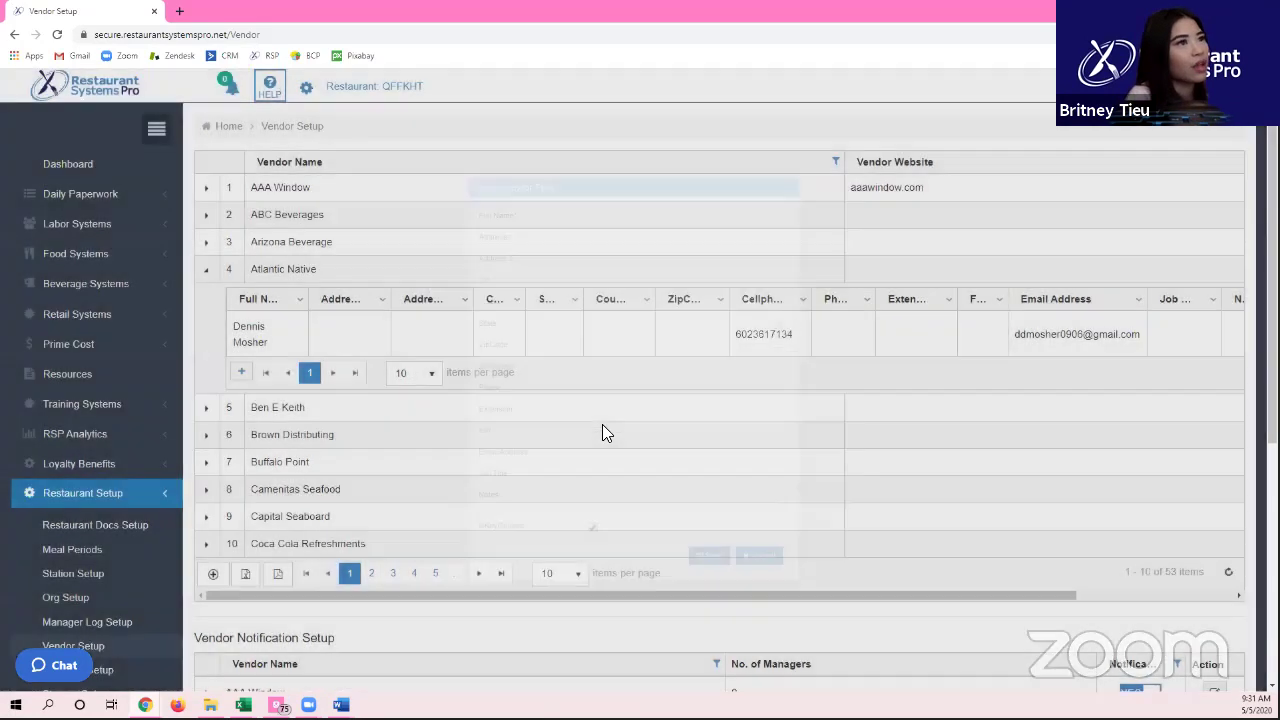
# Step: In Vendor Notification Setup, check Ben E Keith's and Atlantic Native's notified managers
pyautogui.scroll(-2, 602, 424)
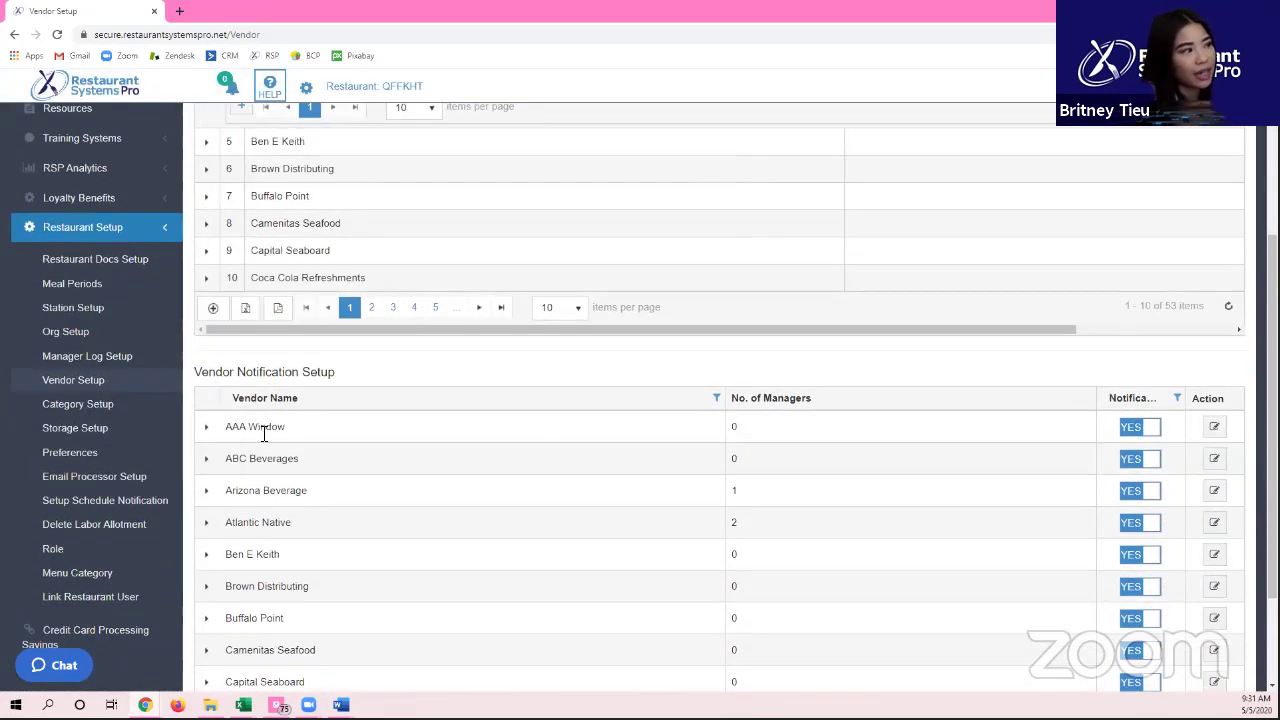
pyautogui.scroll(1, 274, 480)
pyautogui.scroll(1, 274, 480)
pyautogui.scroll(-4, 323, 463)
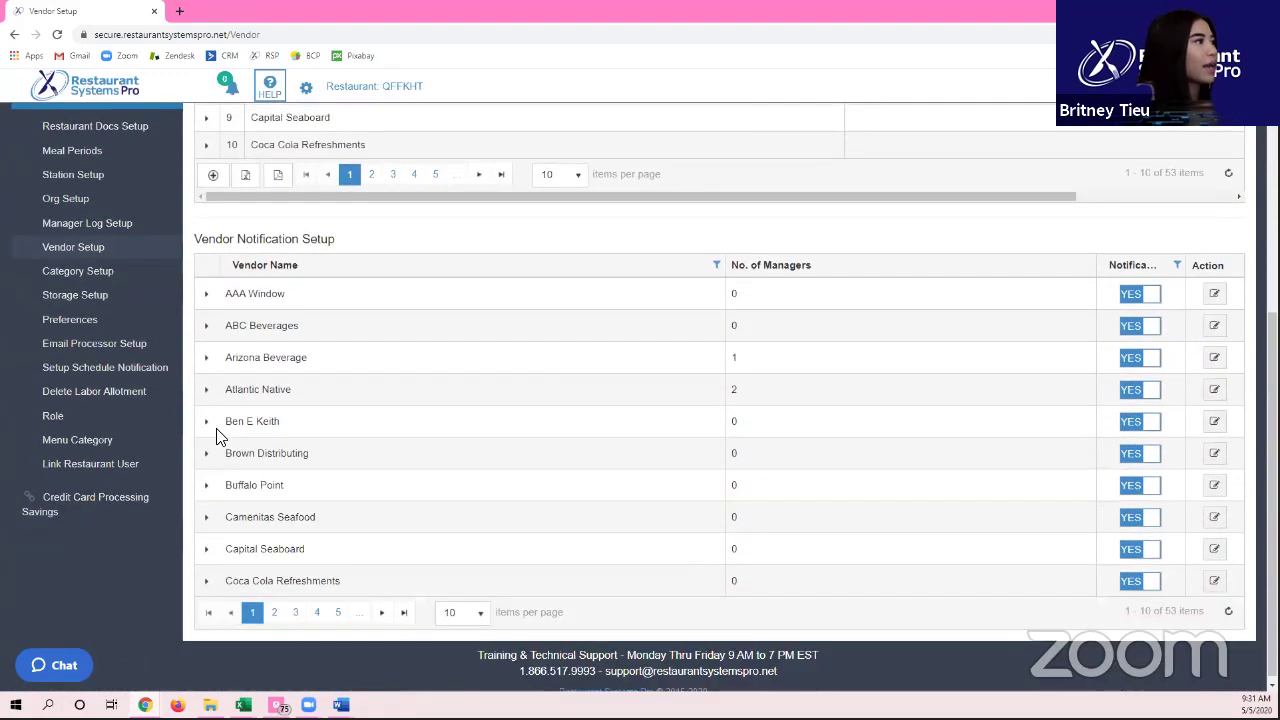
pyautogui.click(208, 422)
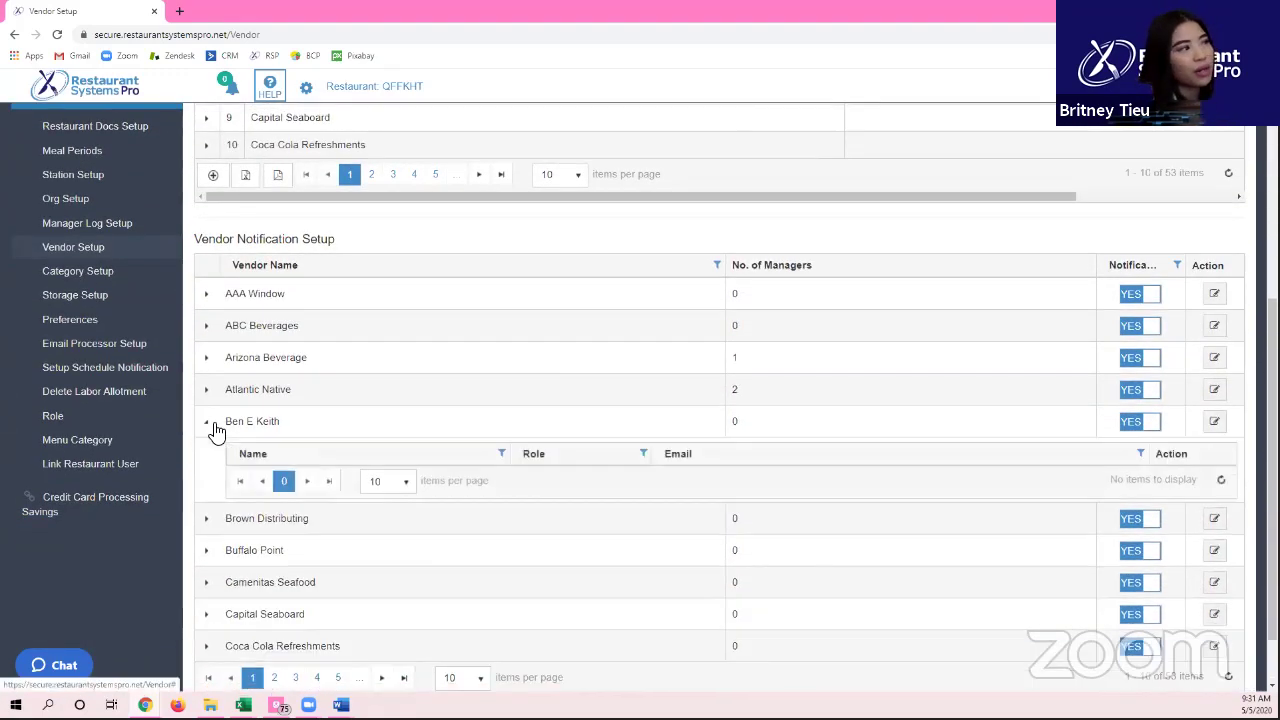
pyautogui.click(208, 422)
pyautogui.click(207, 391)
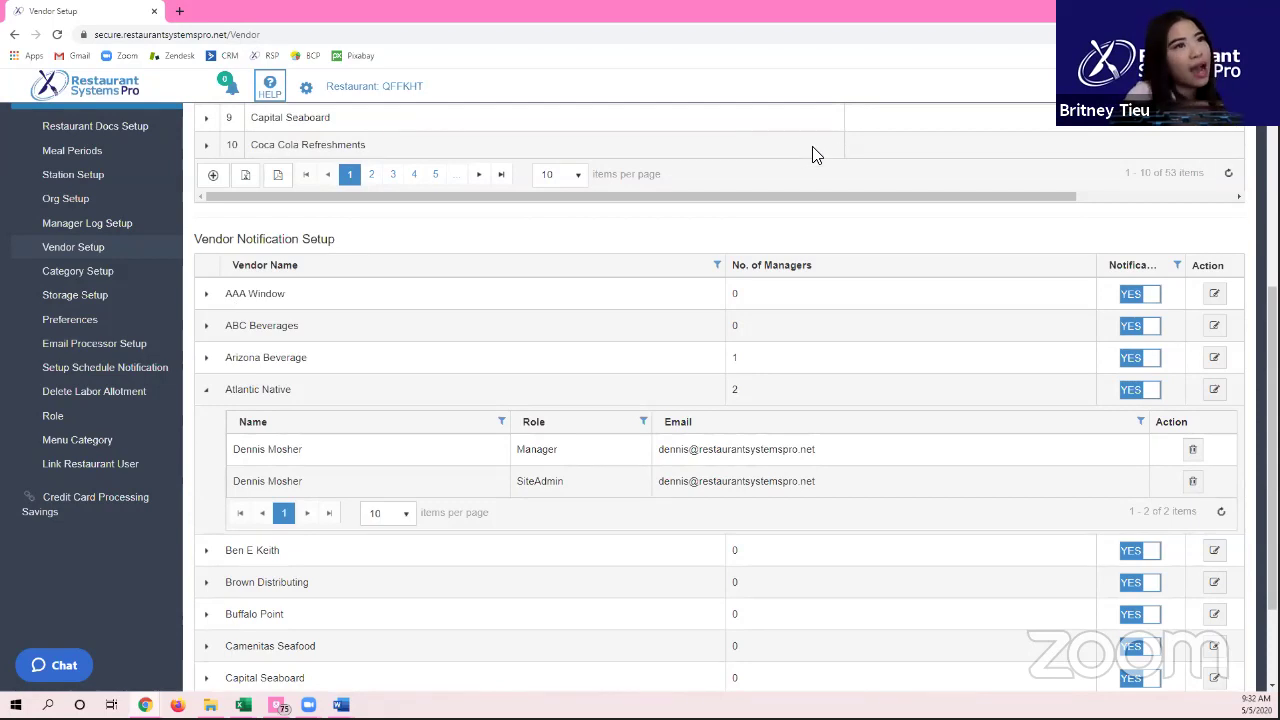
# Step: Toggle Atlantic Native's notification, tick a manager in Edit Notification, and cancel
pyautogui.click(1124, 394)
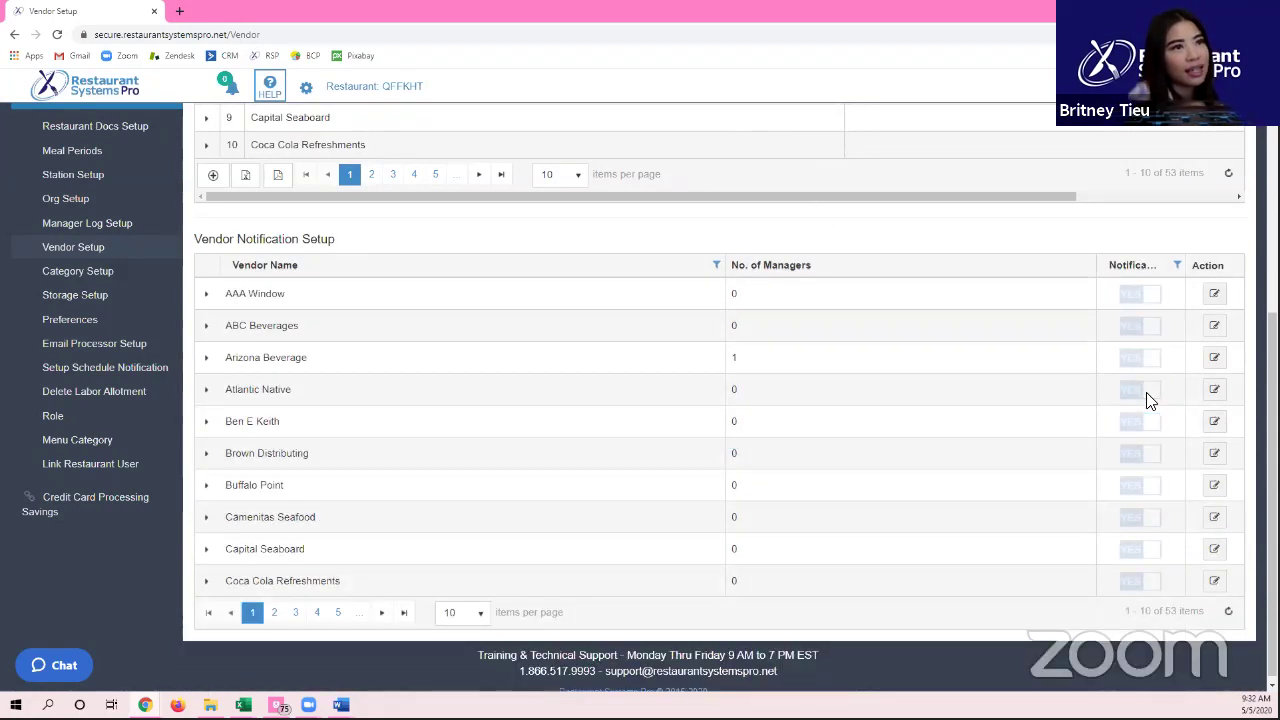
pyautogui.click(1216, 390)
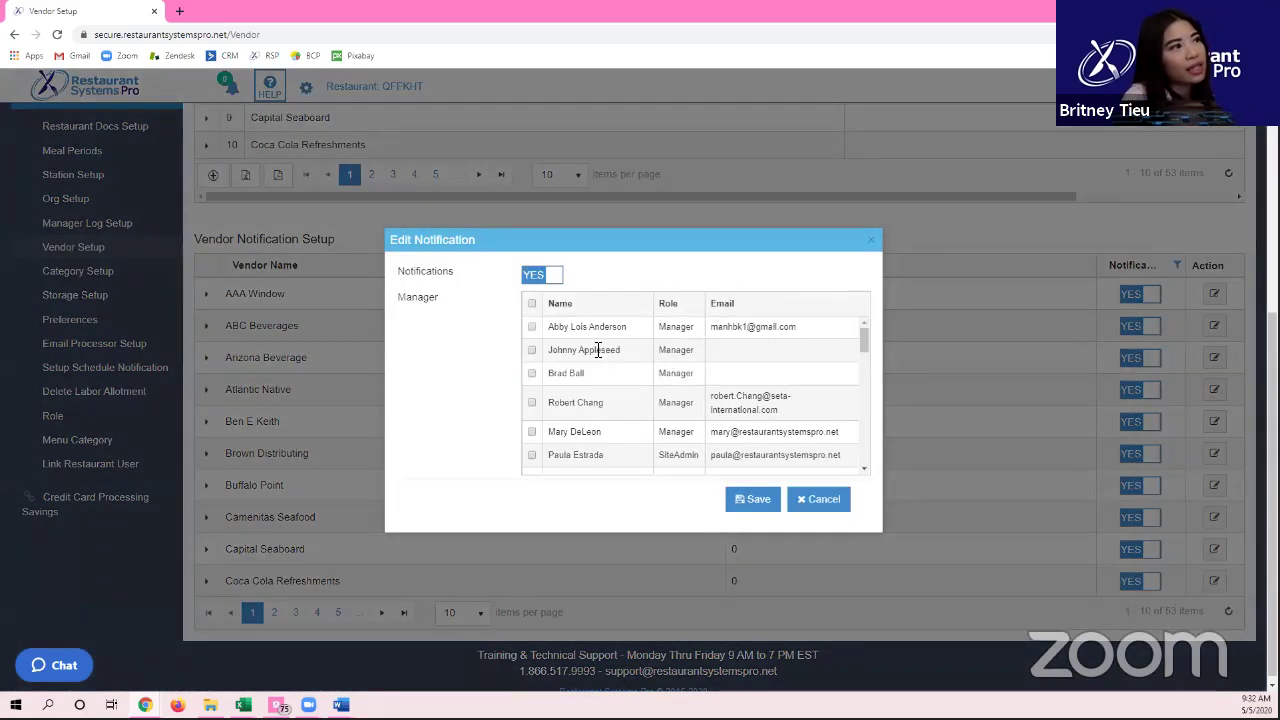
pyautogui.click(532, 350)
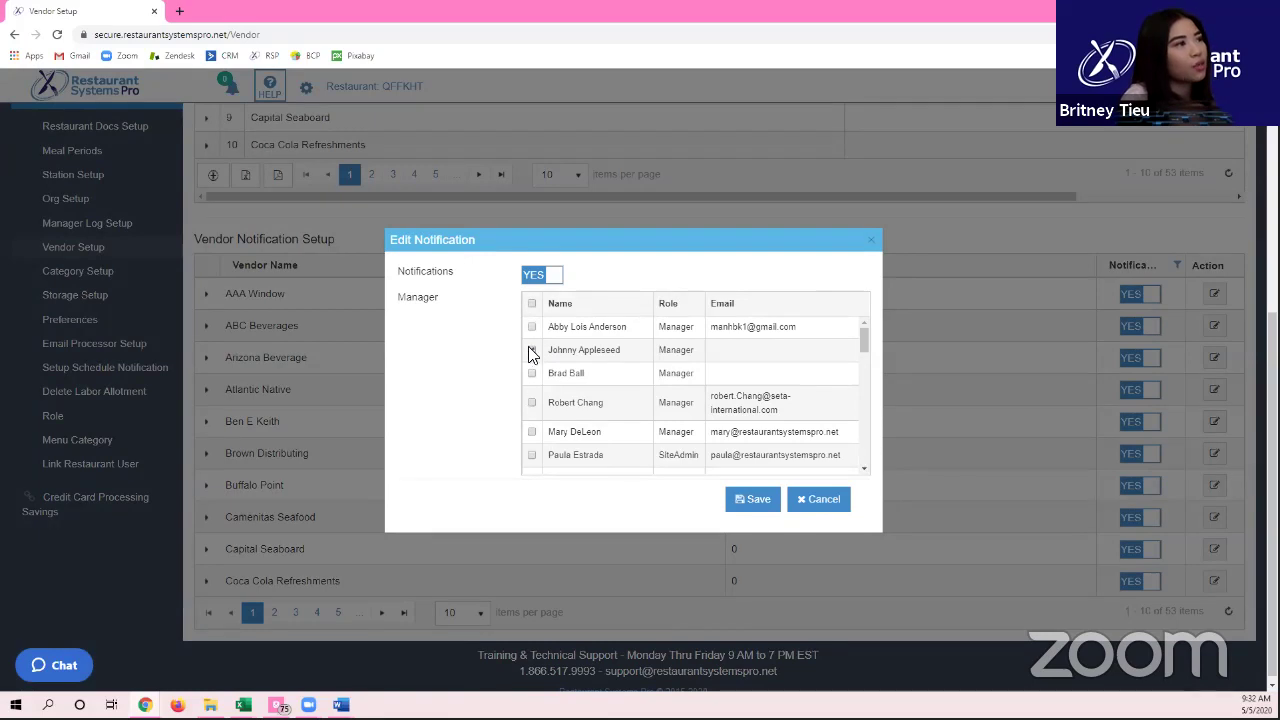
pyautogui.click(822, 502)
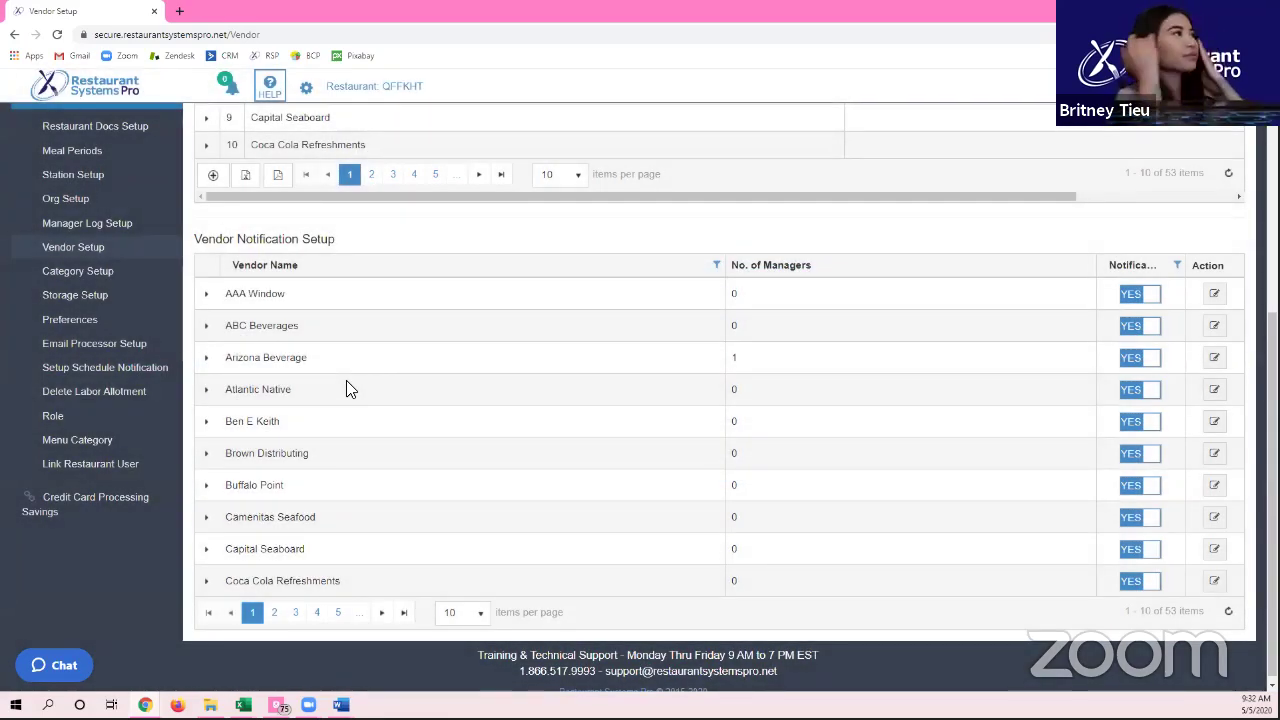
# Step: Go to Category Setup and scroll through its categories and payment methods
pyautogui.click(90, 276)
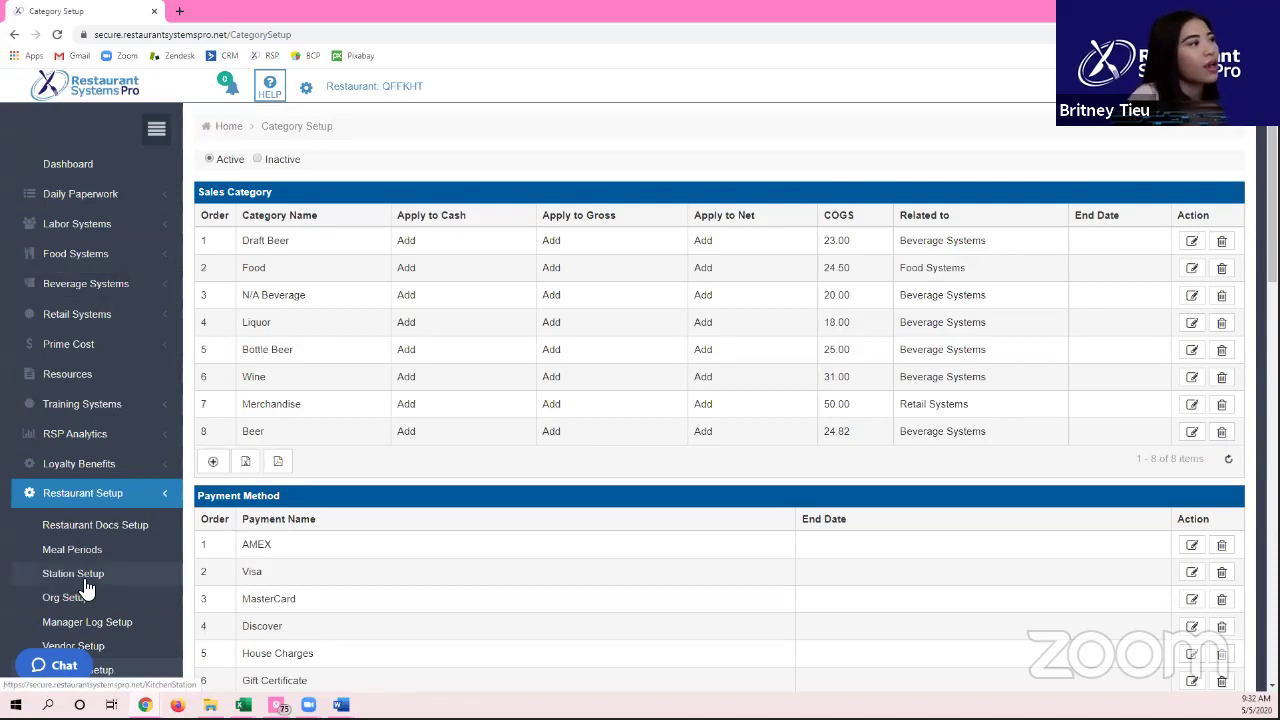
pyautogui.scroll(-1, 105, 555)
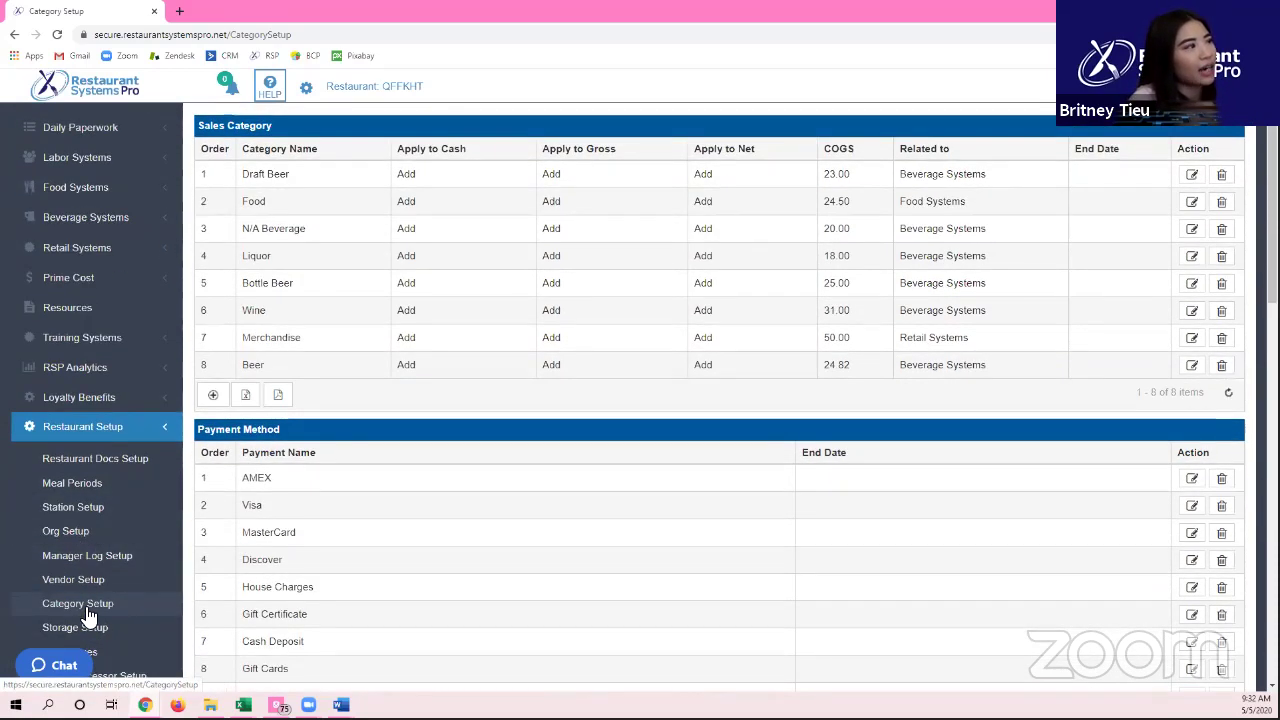
pyautogui.scroll(1, 567, 597)
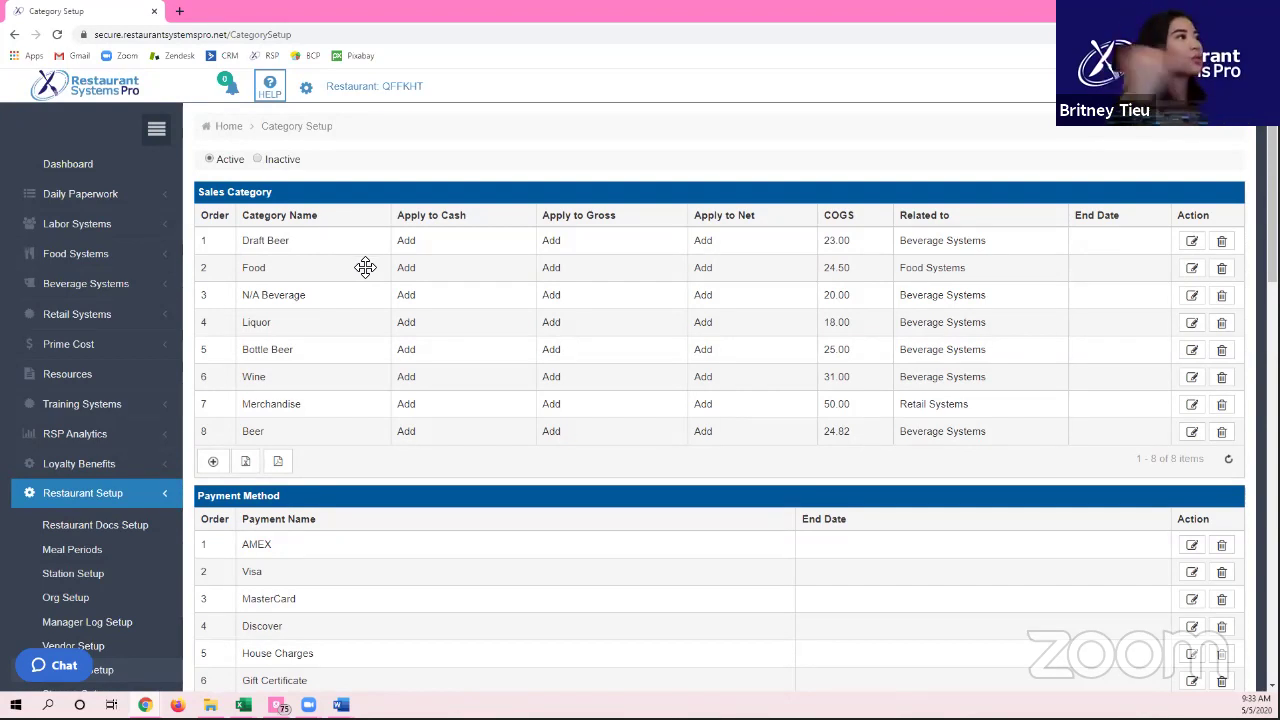
pyautogui.scroll(-1, 370, 266)
pyautogui.scroll(-2, 371, 266)
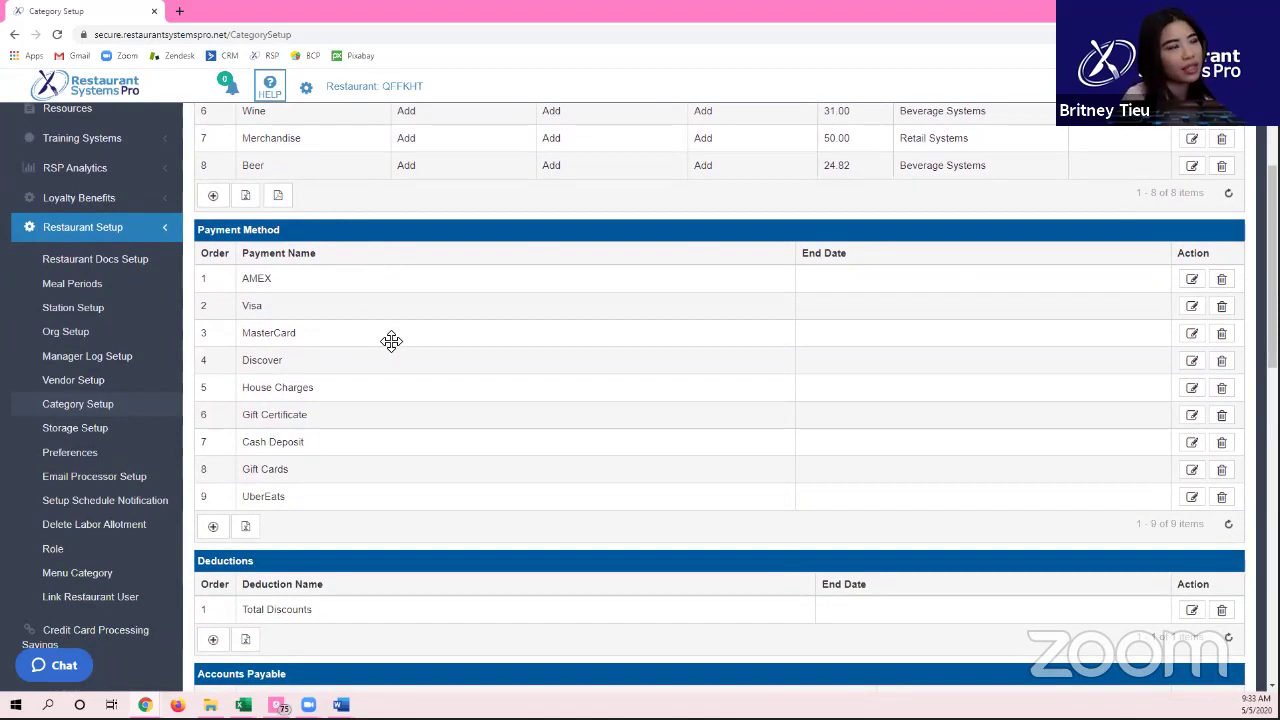
pyautogui.scroll(3, 391, 341)
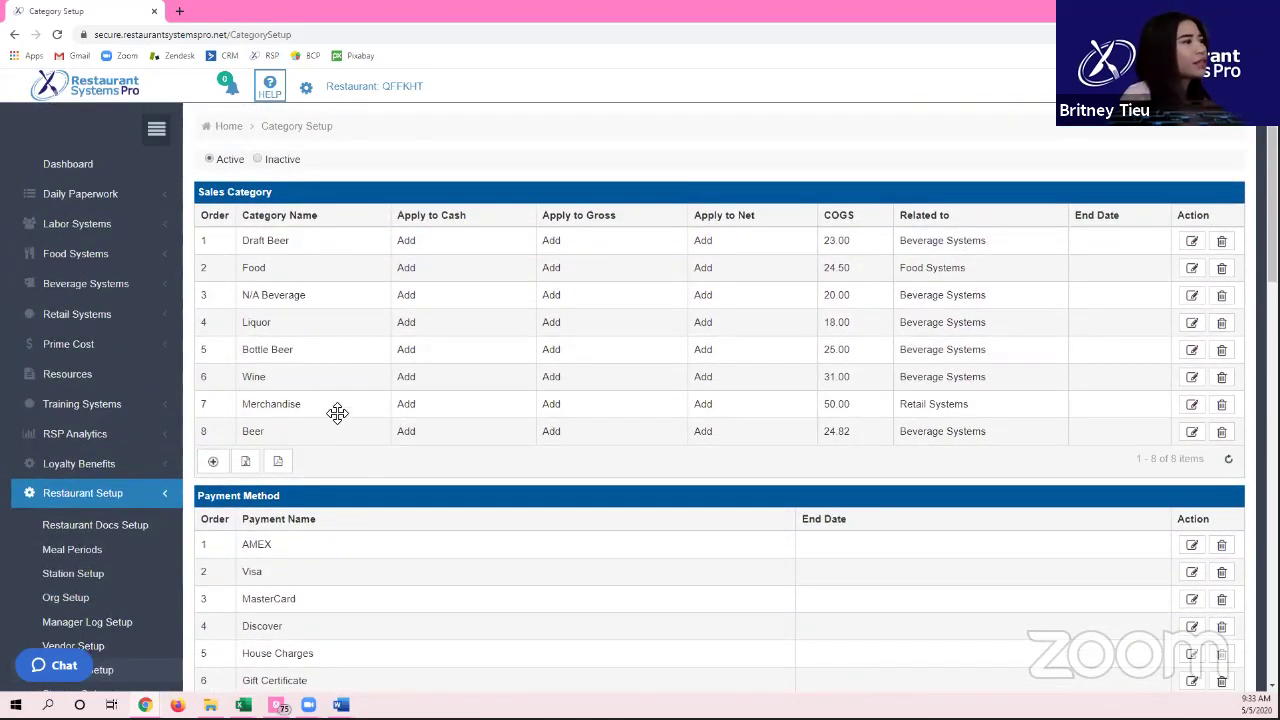
# Step: Select the Beer and Bottle Beer rows, then view Bottle Beer's Edit Sale Category without changes
pyautogui.click(334, 431)
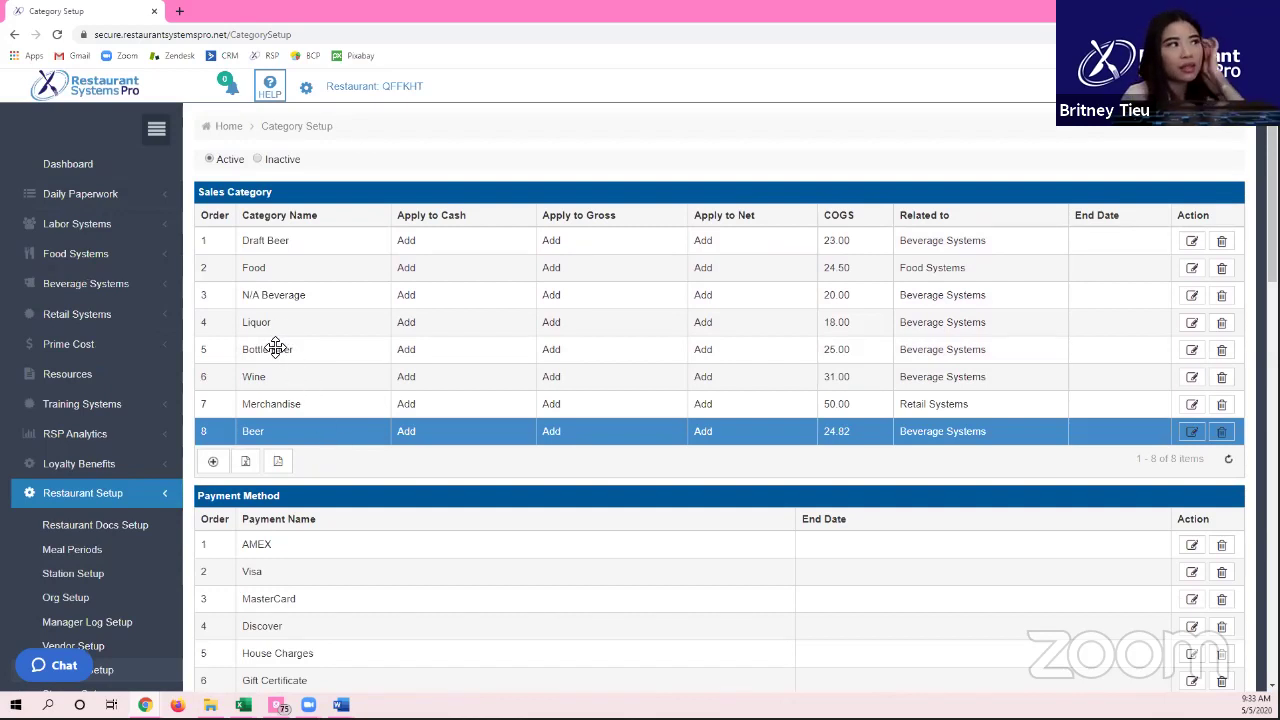
pyautogui.click(279, 349)
pyautogui.click(326, 436)
pyautogui.click(297, 358)
pyautogui.click(309, 427)
pyautogui.click(286, 360)
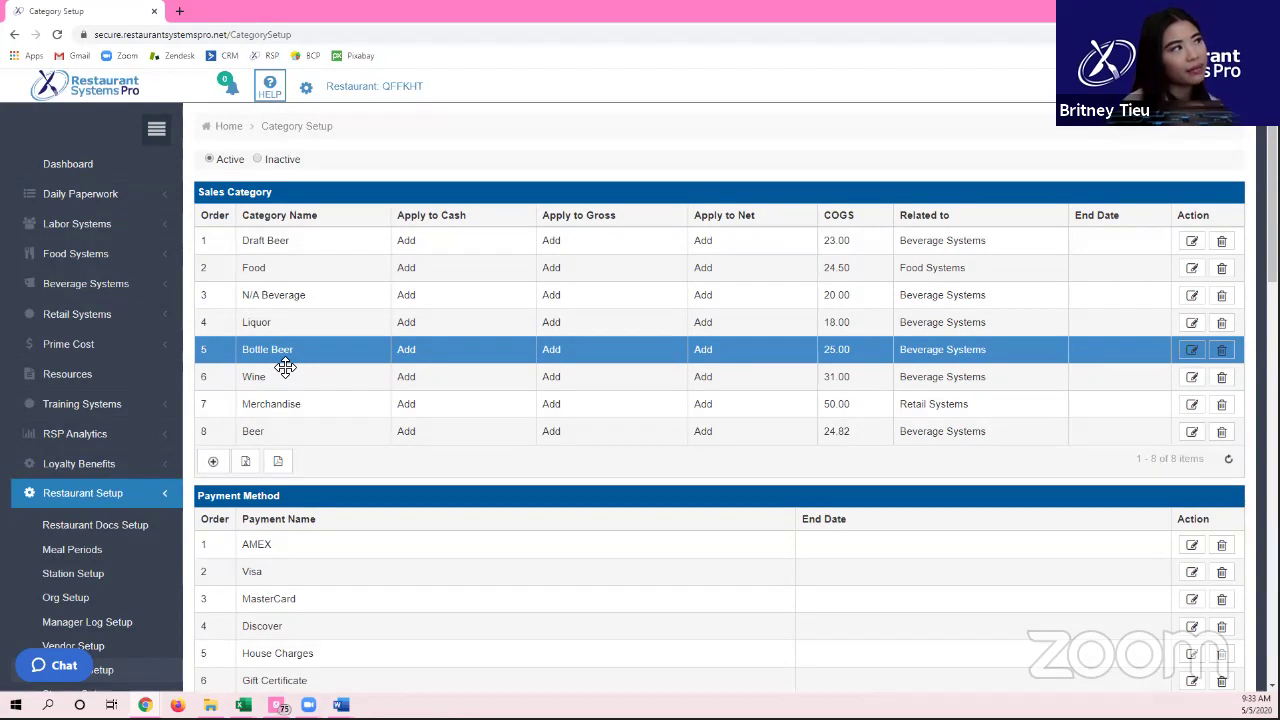
pyautogui.doubleClick(855, 348)
pyautogui.click(724, 474)
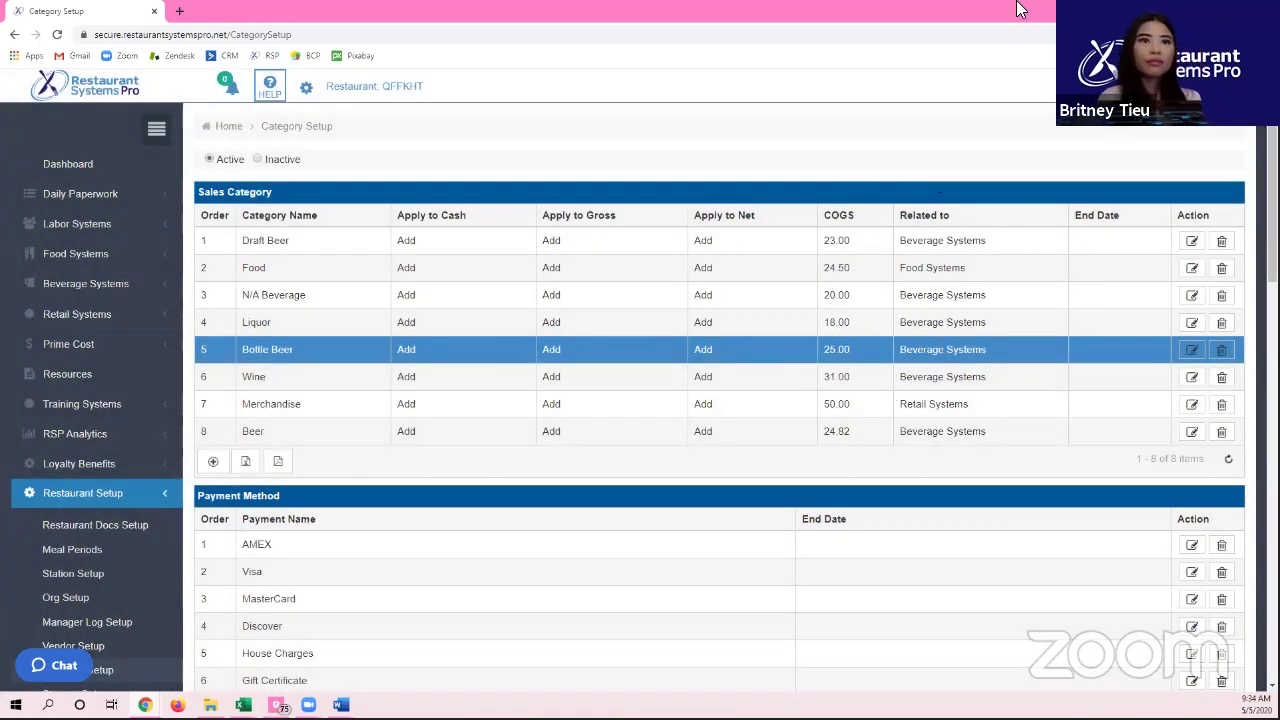
pyautogui.scroll(-2, 739, 261)
pyautogui.scroll(-1, 739, 261)
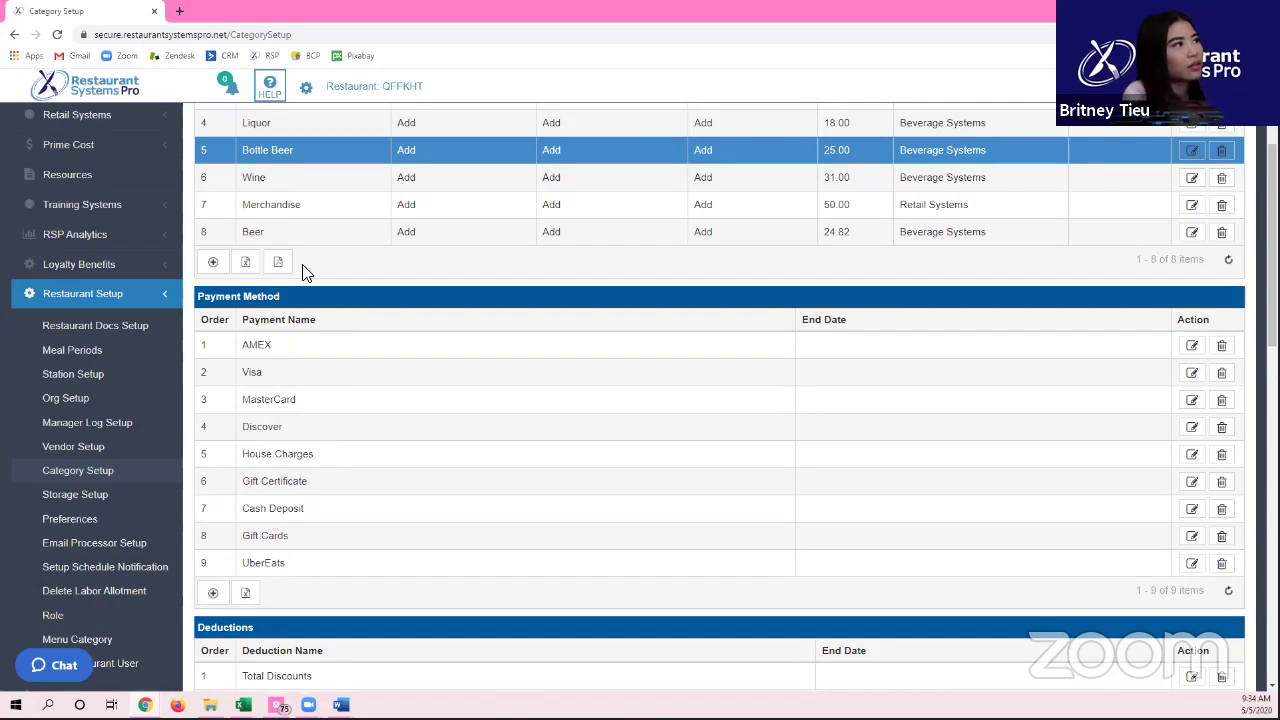
pyautogui.scroll(-2, 491, 260)
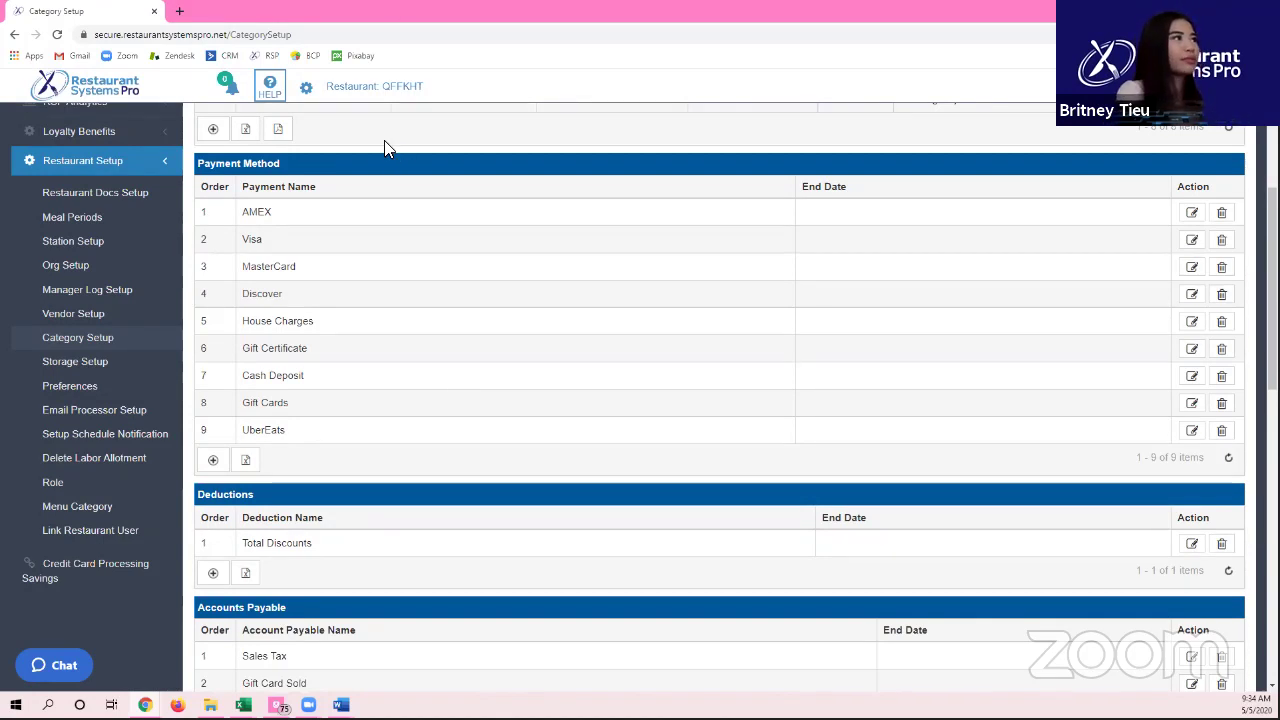
pyautogui.scroll(-1, 369, 160)
pyautogui.scroll(-1, 340, 250)
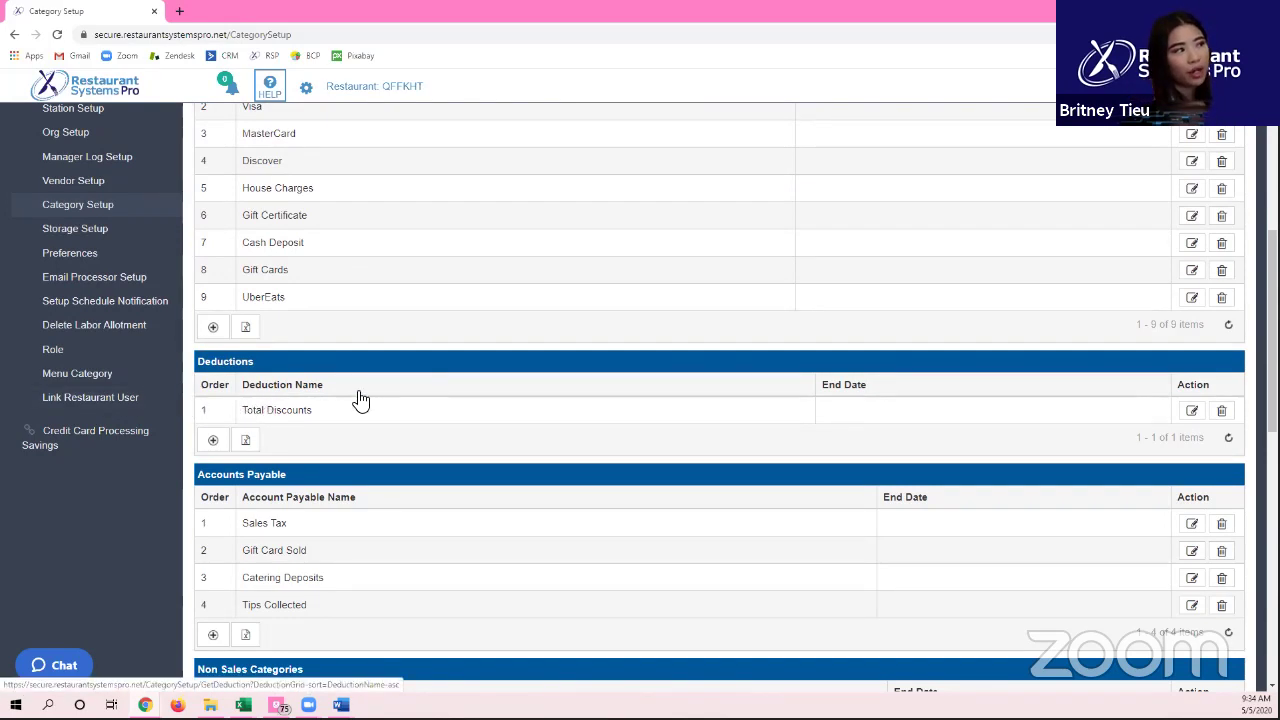
pyautogui.scroll(-2, 246, 410)
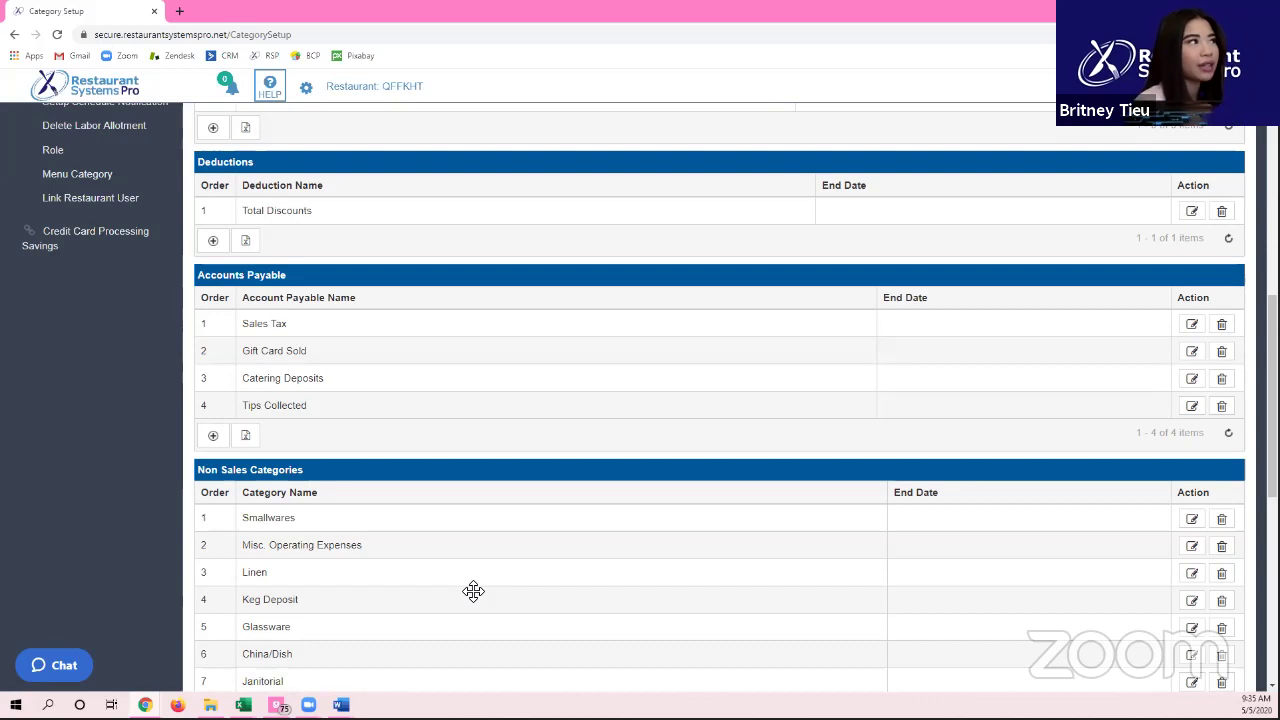
pyautogui.click(309, 405)
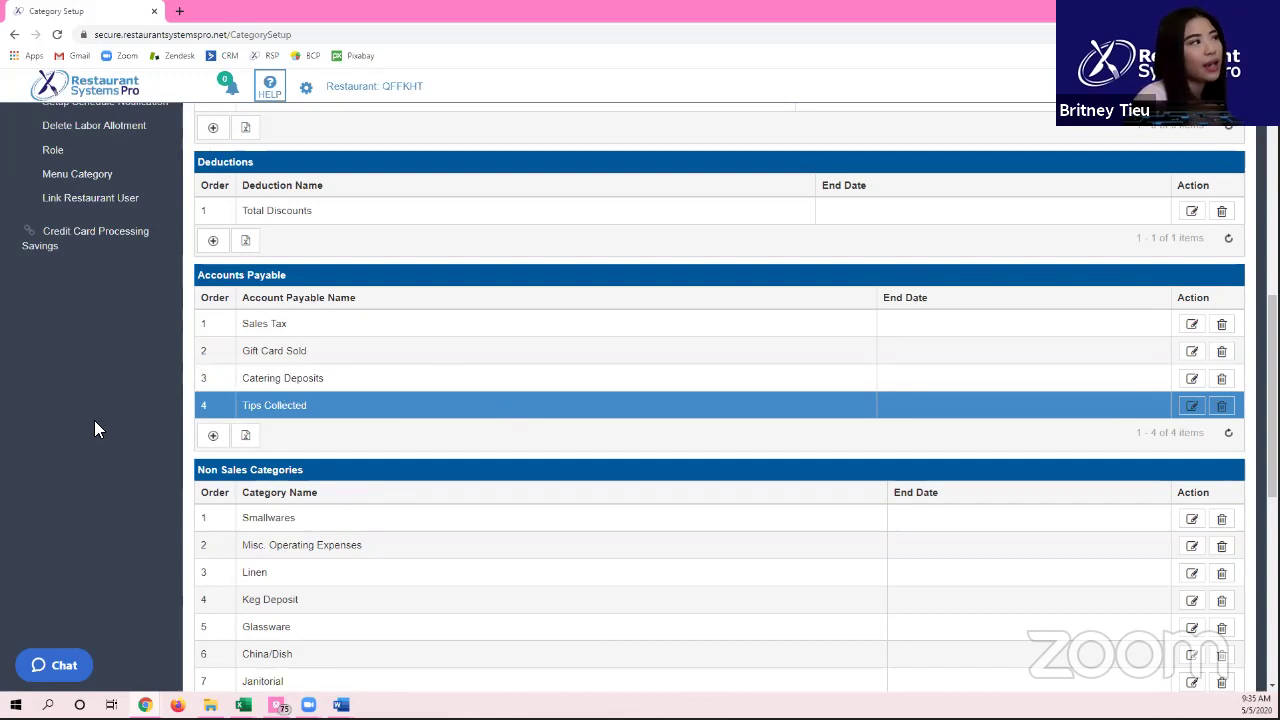
pyautogui.scroll(-3, 96, 420)
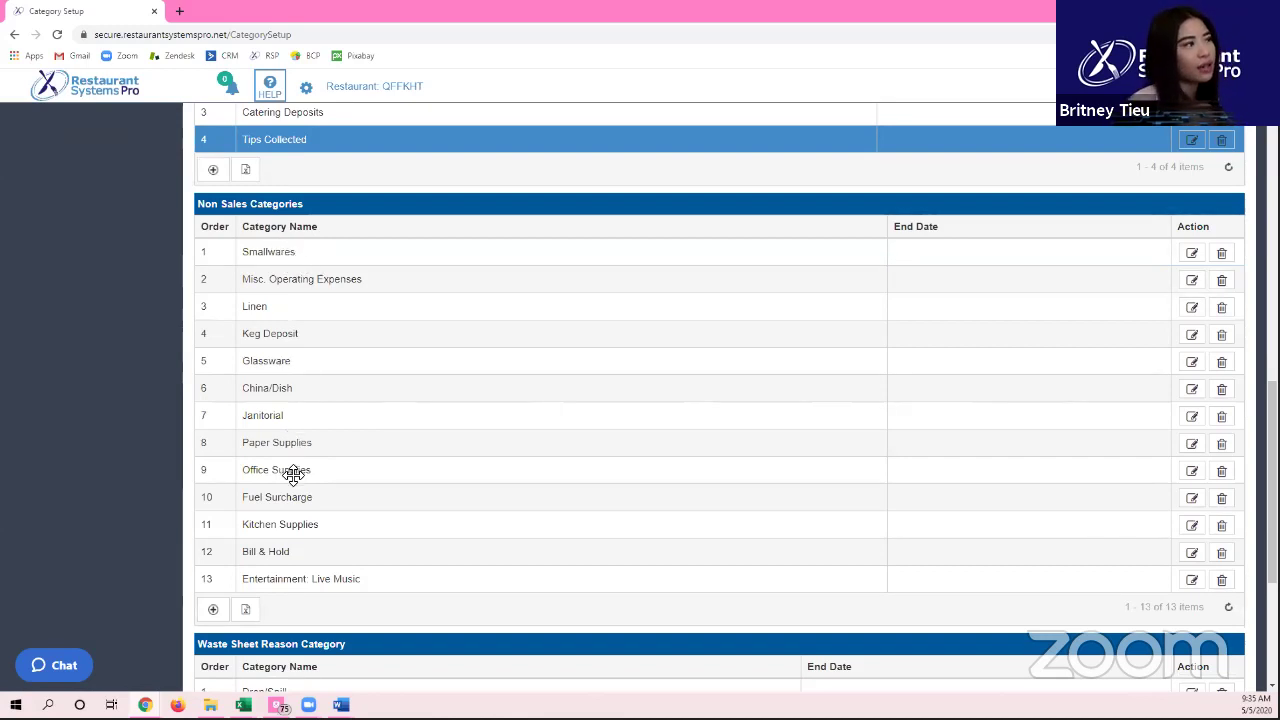
pyautogui.click(396, 334)
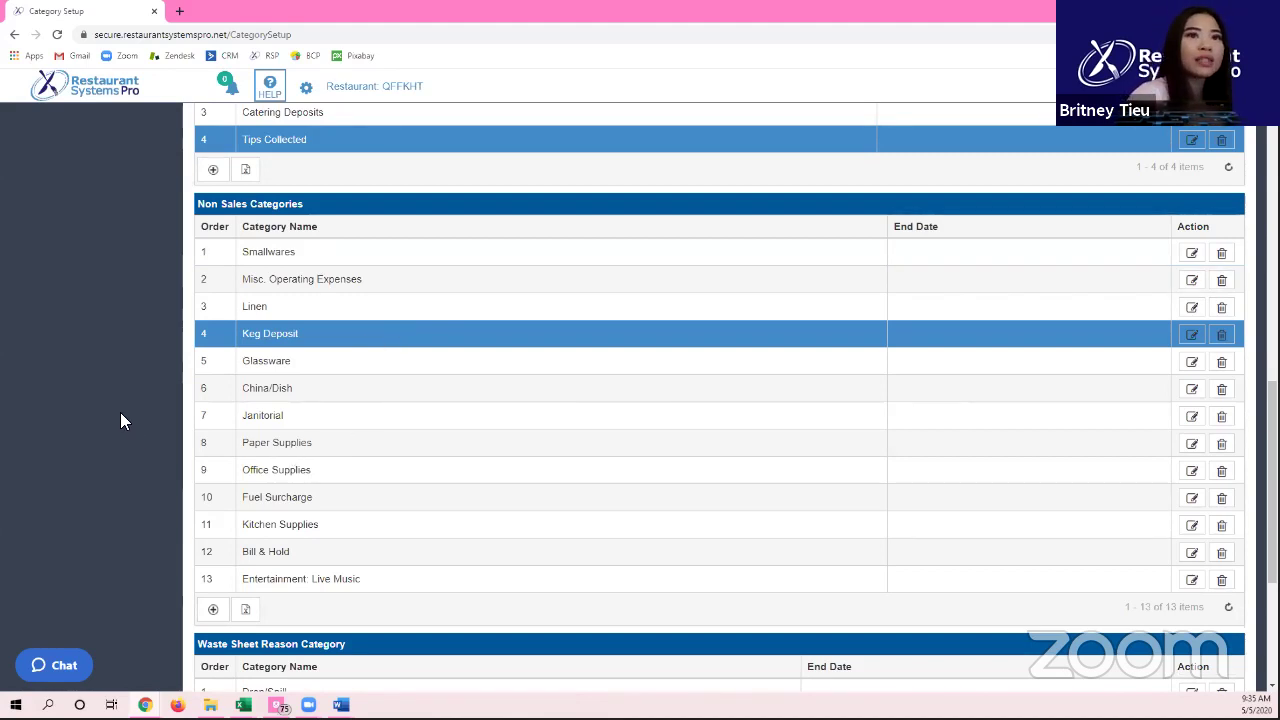
pyautogui.scroll(-3, 120, 412)
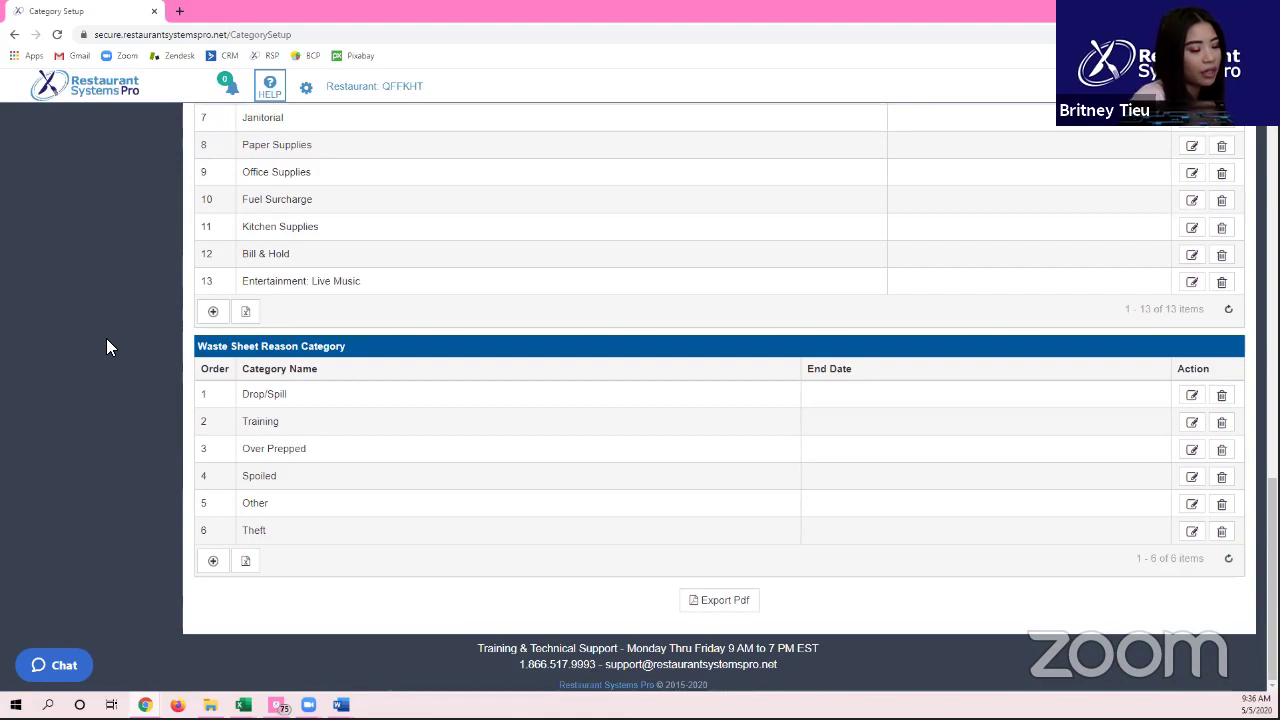
pyautogui.scroll(20, 185, 260)
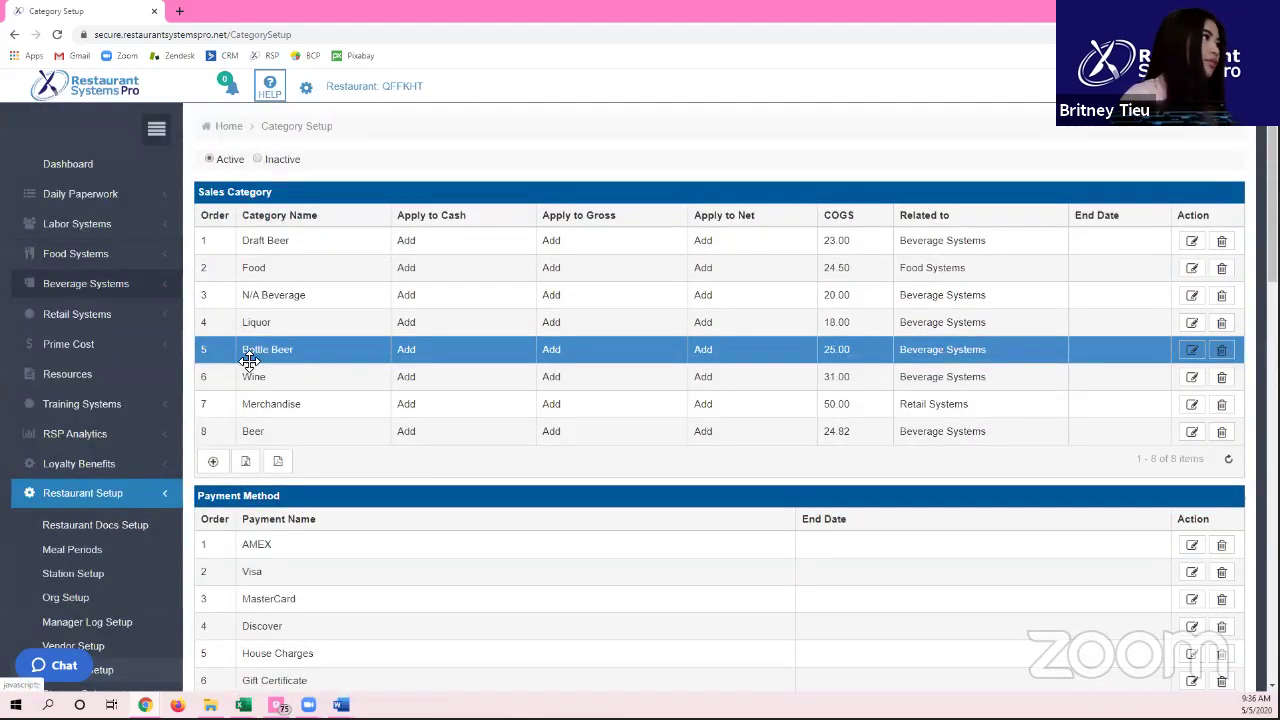
pyautogui.scroll(-1, 143, 457)
# Step: Pass through Storage Setup to the Preferences page showing 40.00 weekly hours before OT
pyautogui.click(106, 564)
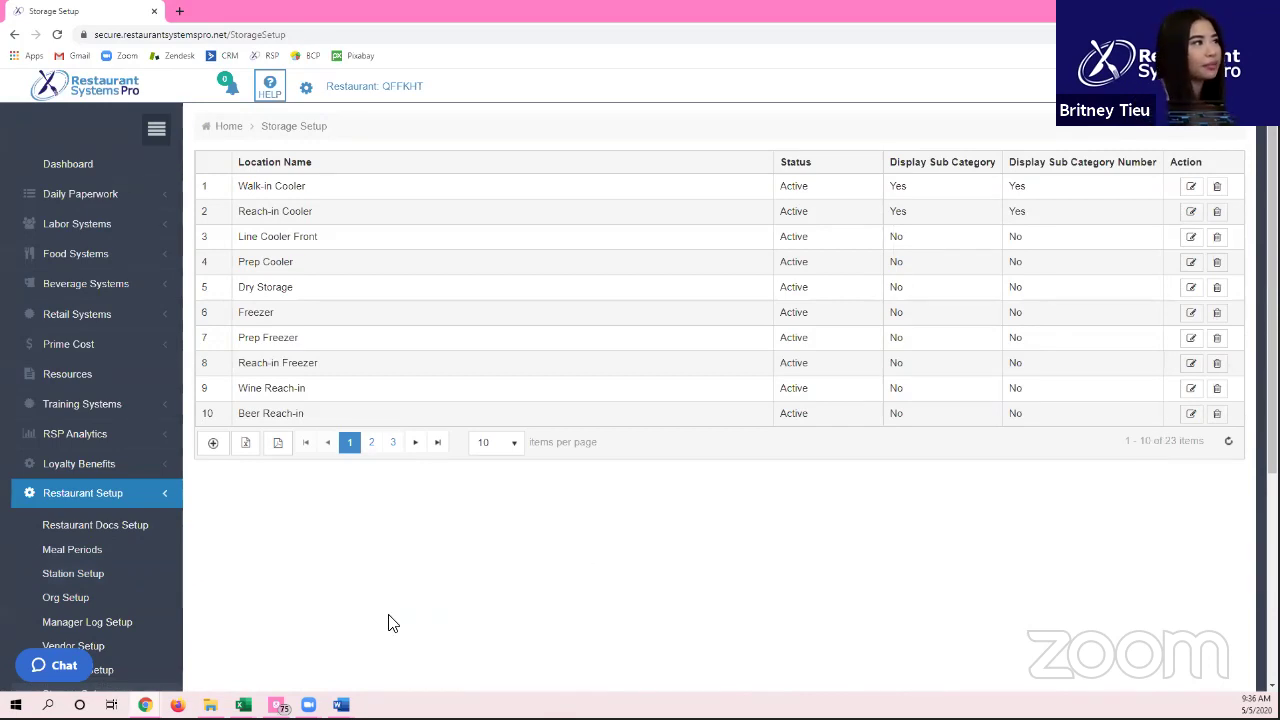
pyautogui.scroll(-2, 240, 505)
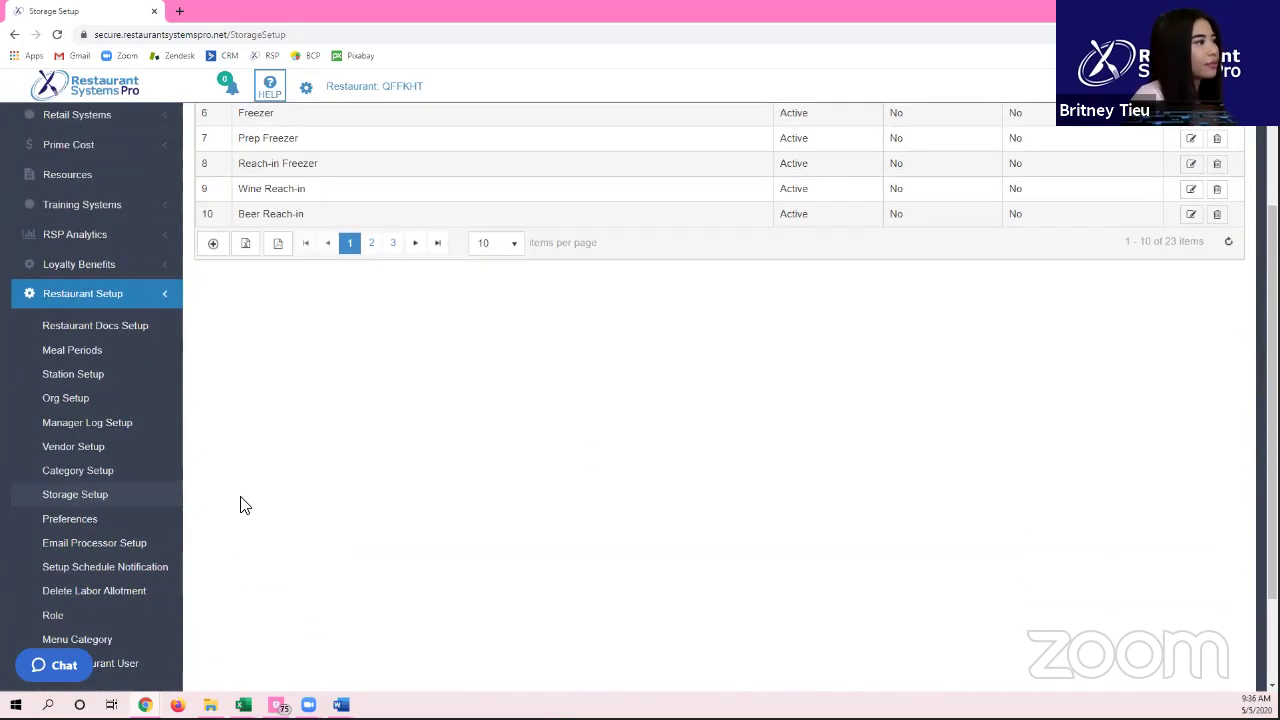
pyautogui.click(124, 520)
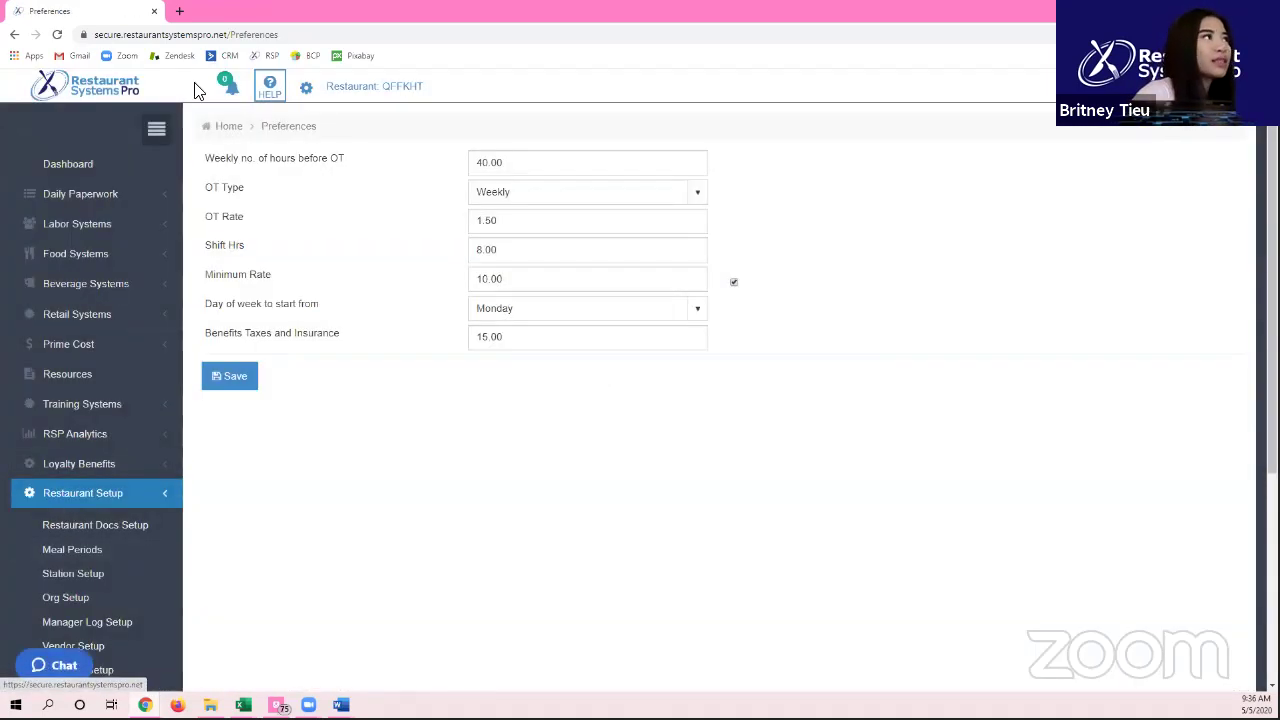
# Step: With the sidebar collapsed, step through the weekly hours, OT type, OT rate, minimum rate and benefits fields
pyautogui.click(159, 128)
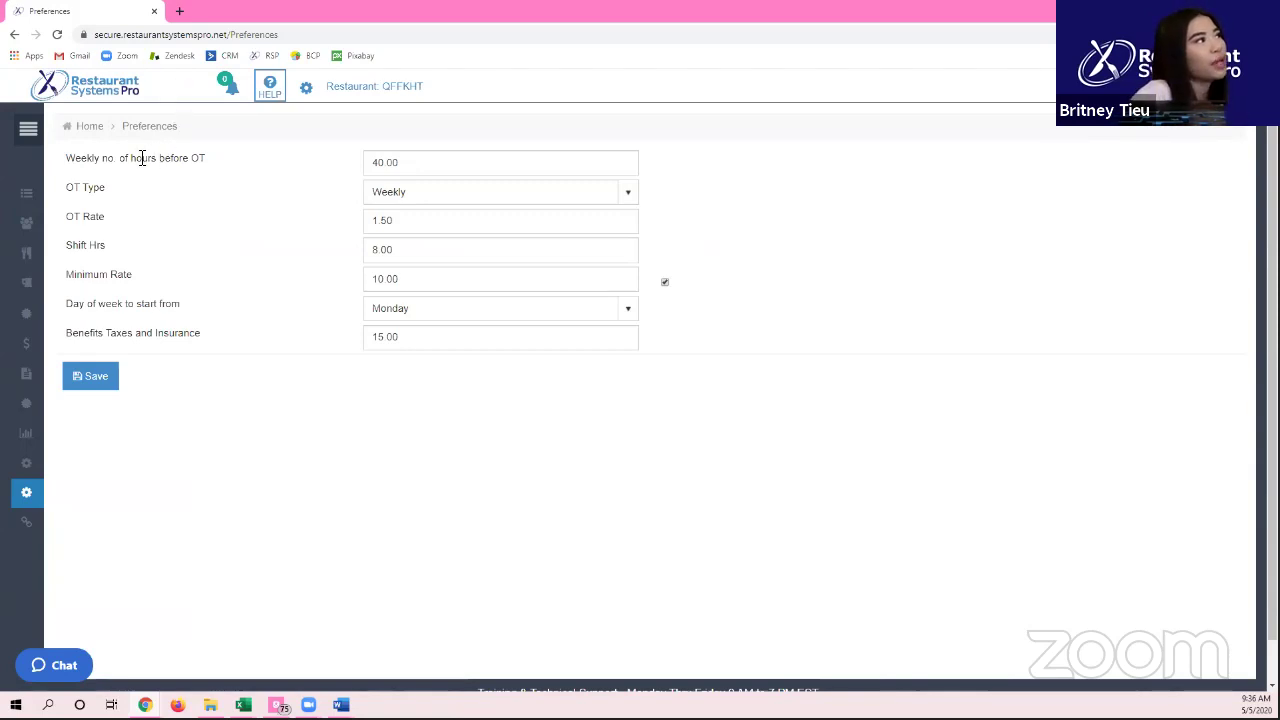
pyautogui.tripleClick(154, 157)
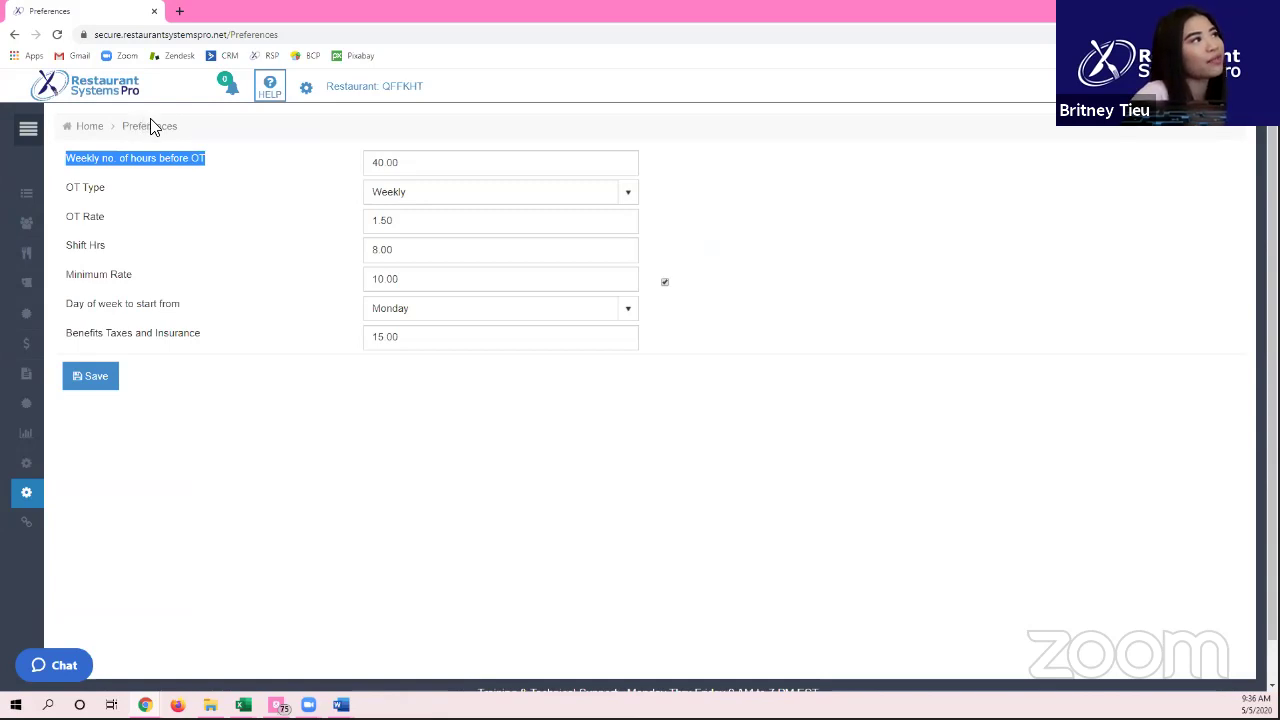
pyautogui.click(409, 162)
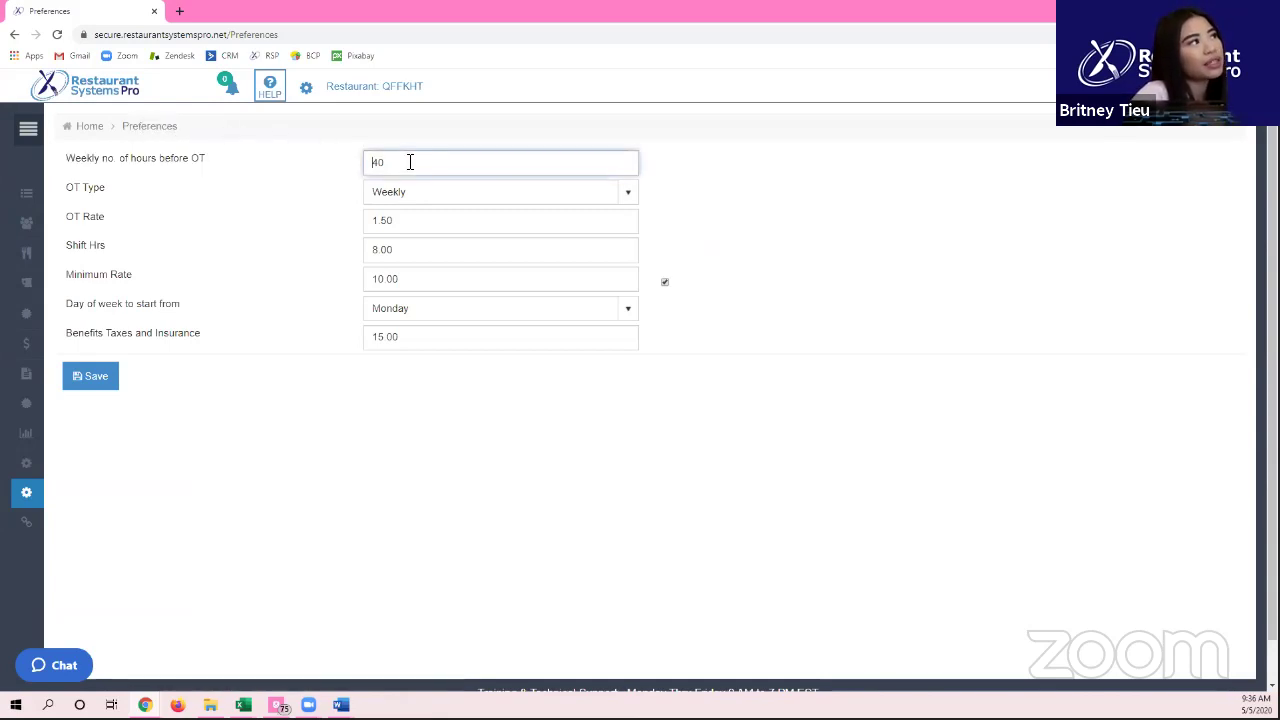
pyautogui.click(436, 192)
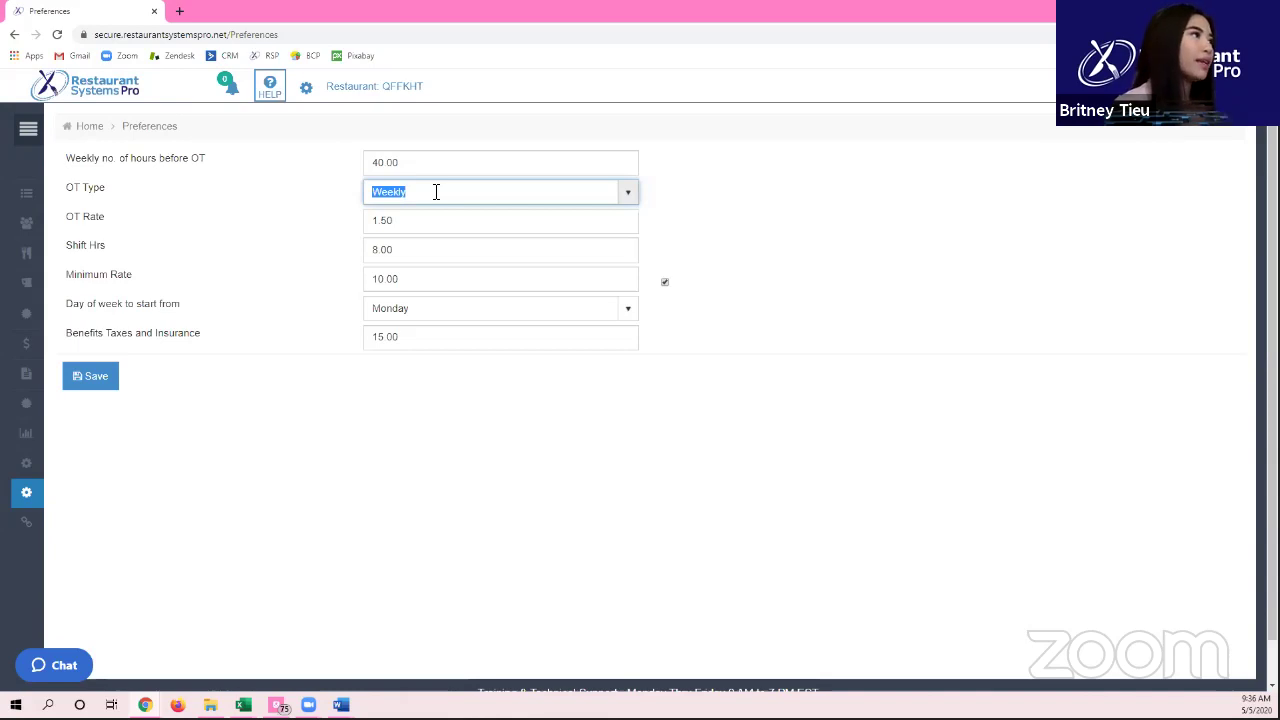
pyautogui.press('Tab')
pyautogui.press('Tab')
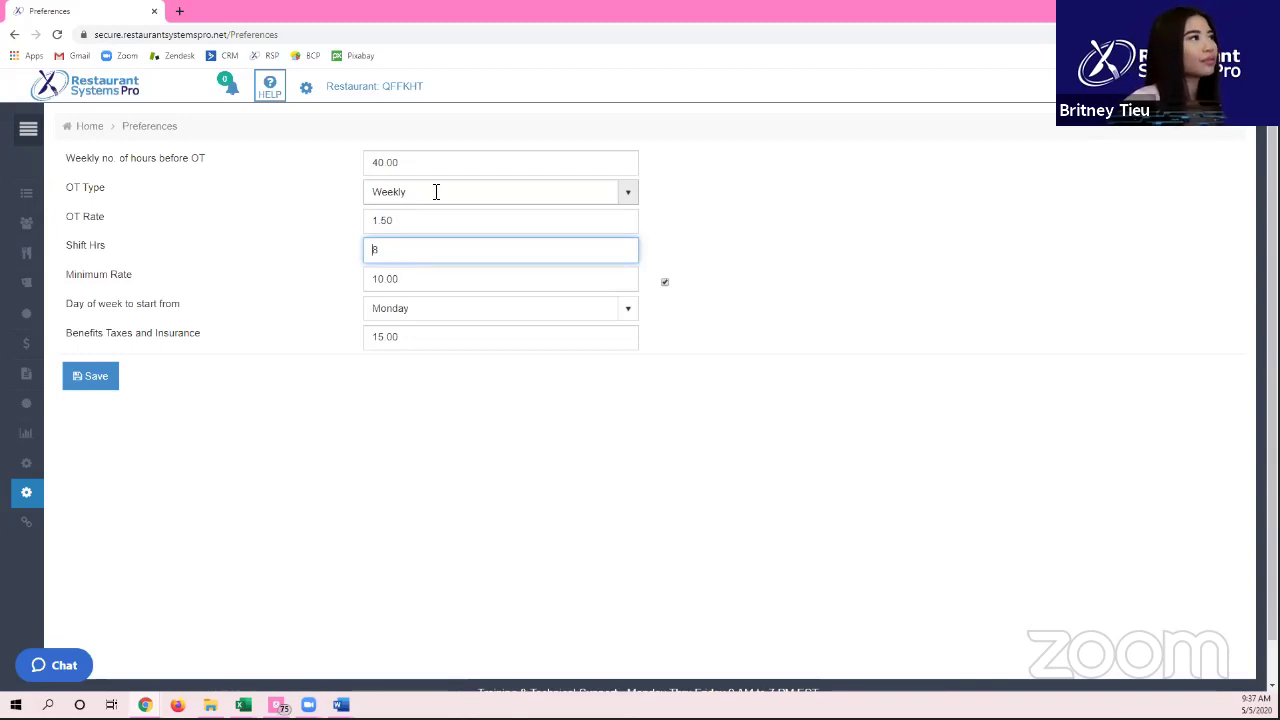
pyautogui.press('Tab')
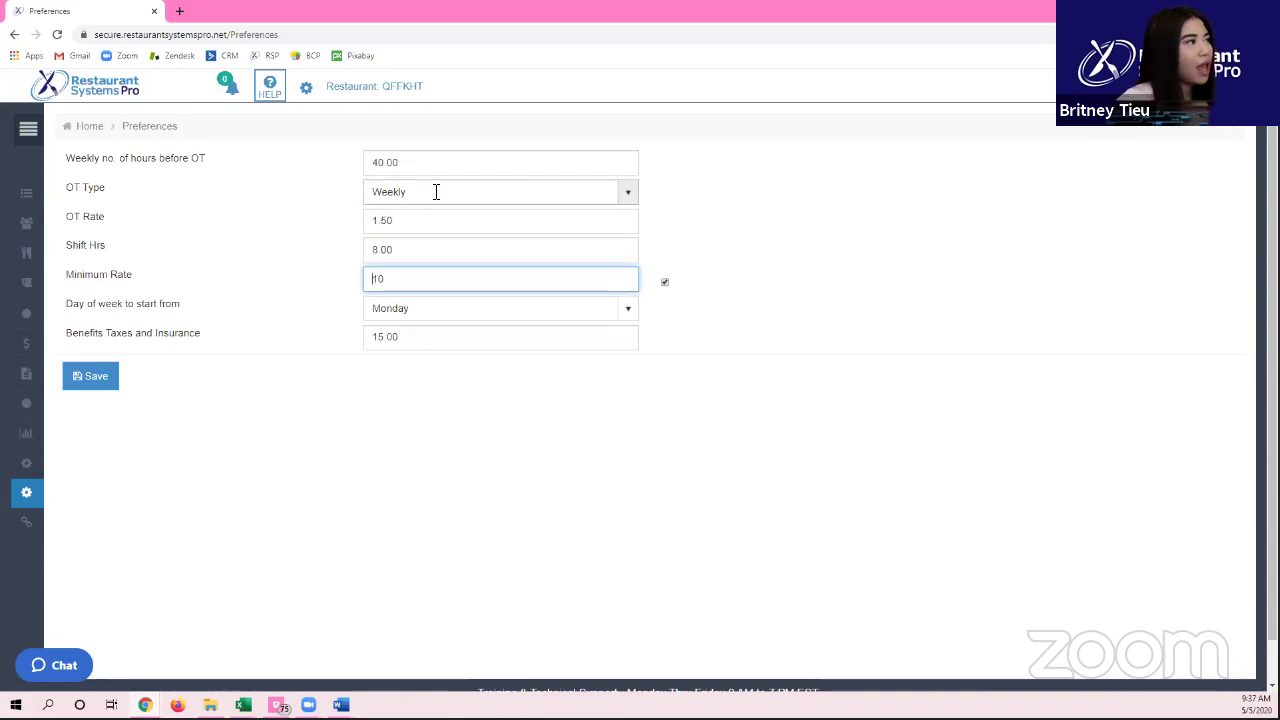
pyautogui.press('Tab')
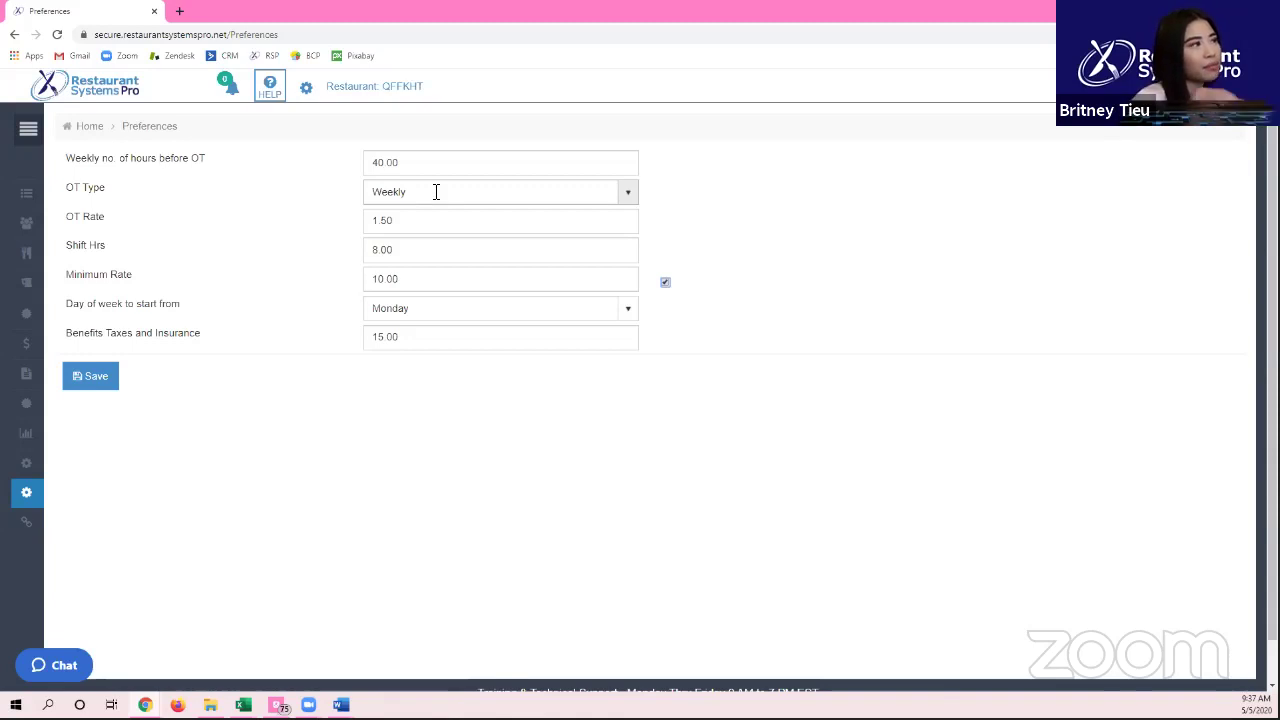
pyautogui.click(536, 338)
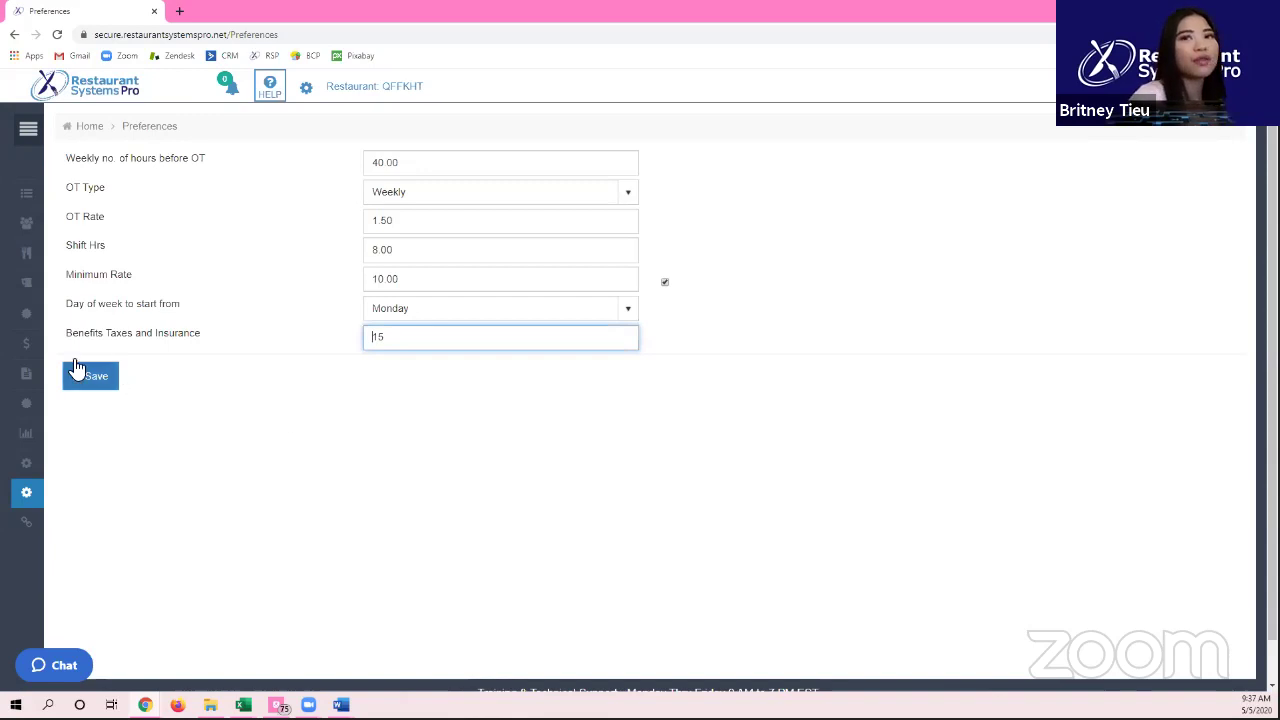
# Step: Switch to Email Processor Setup and restore the full sidebar
pyautogui.moveTo(26, 492)
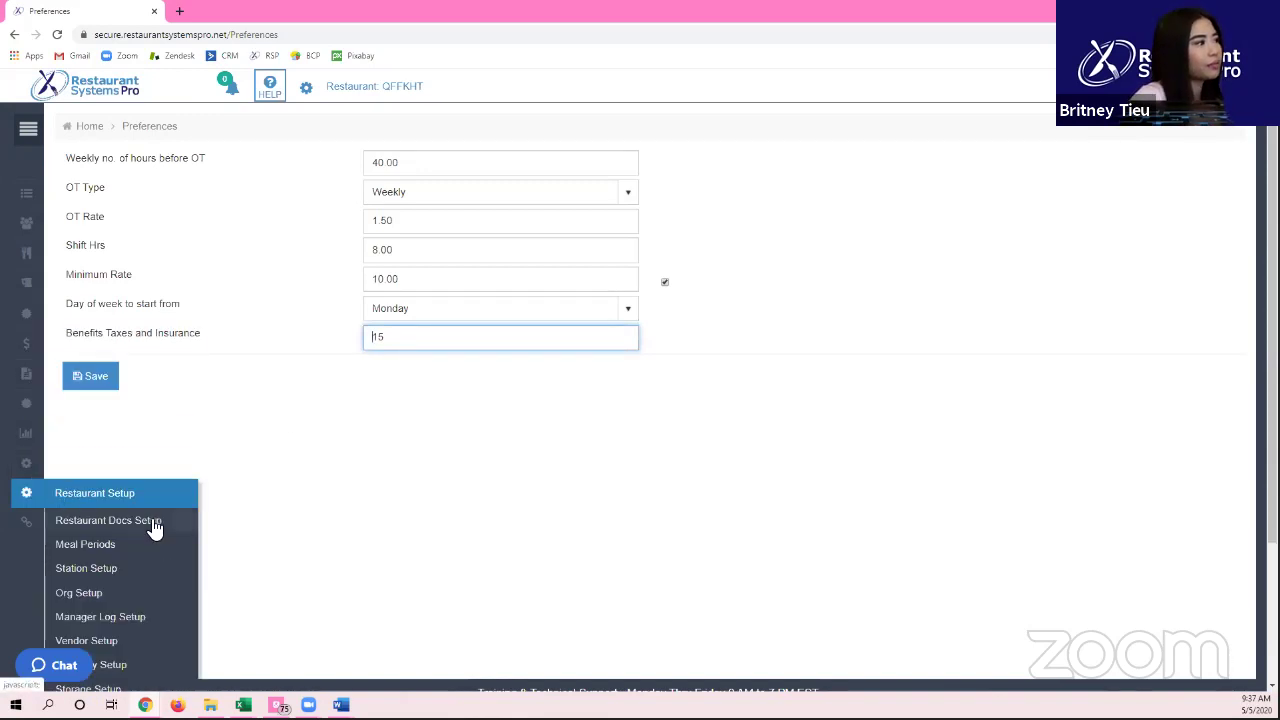
pyautogui.scroll(-2, 160, 530)
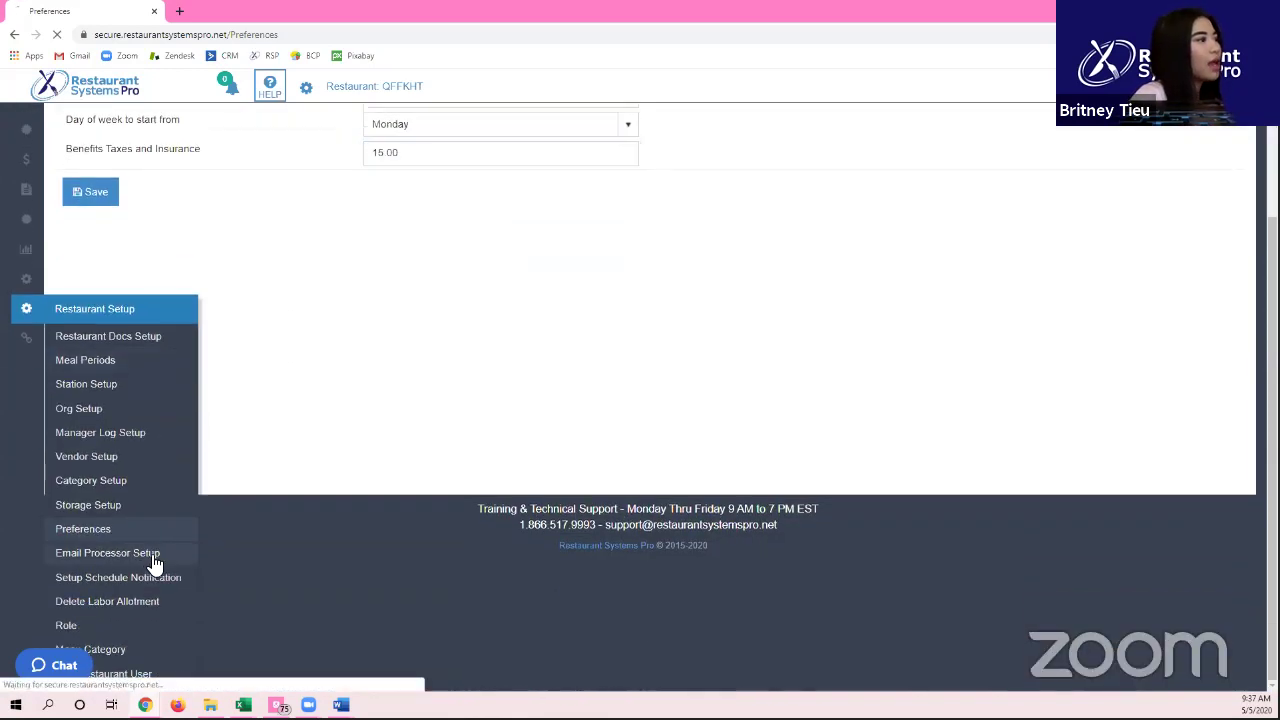
pyautogui.click(152, 560)
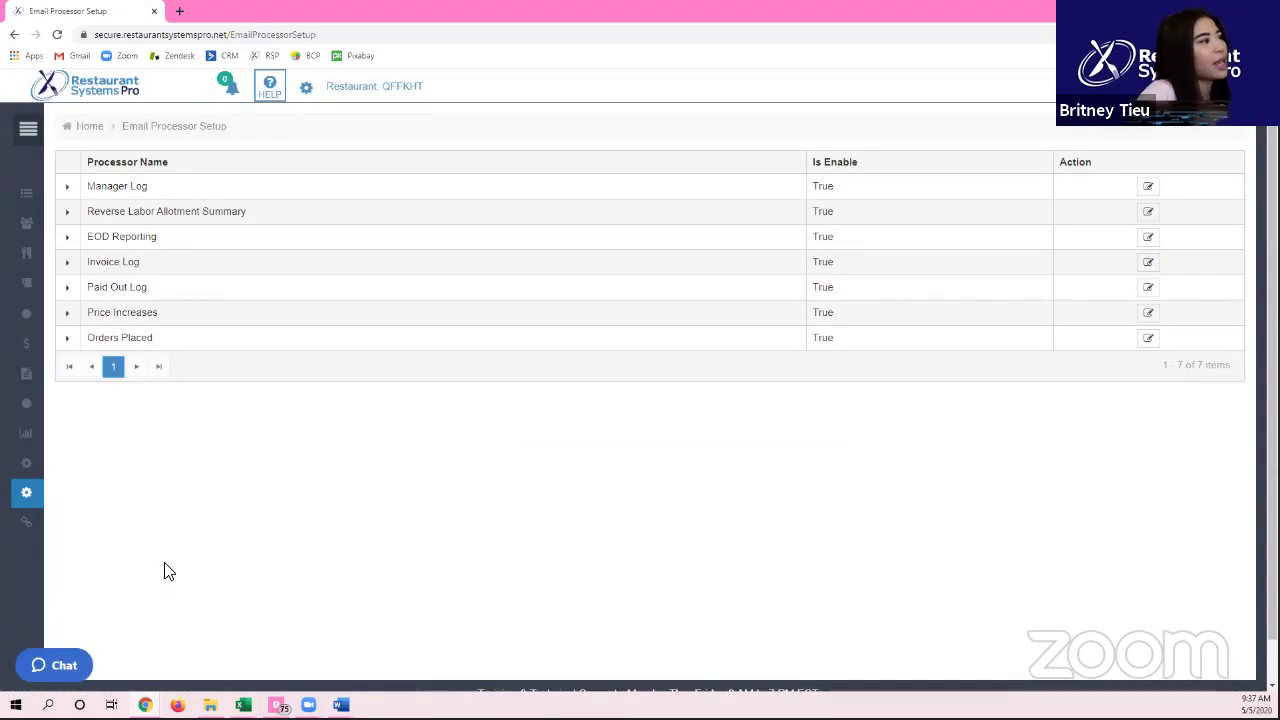
pyautogui.click(22, 129)
pyautogui.scroll(-2, 180, 340)
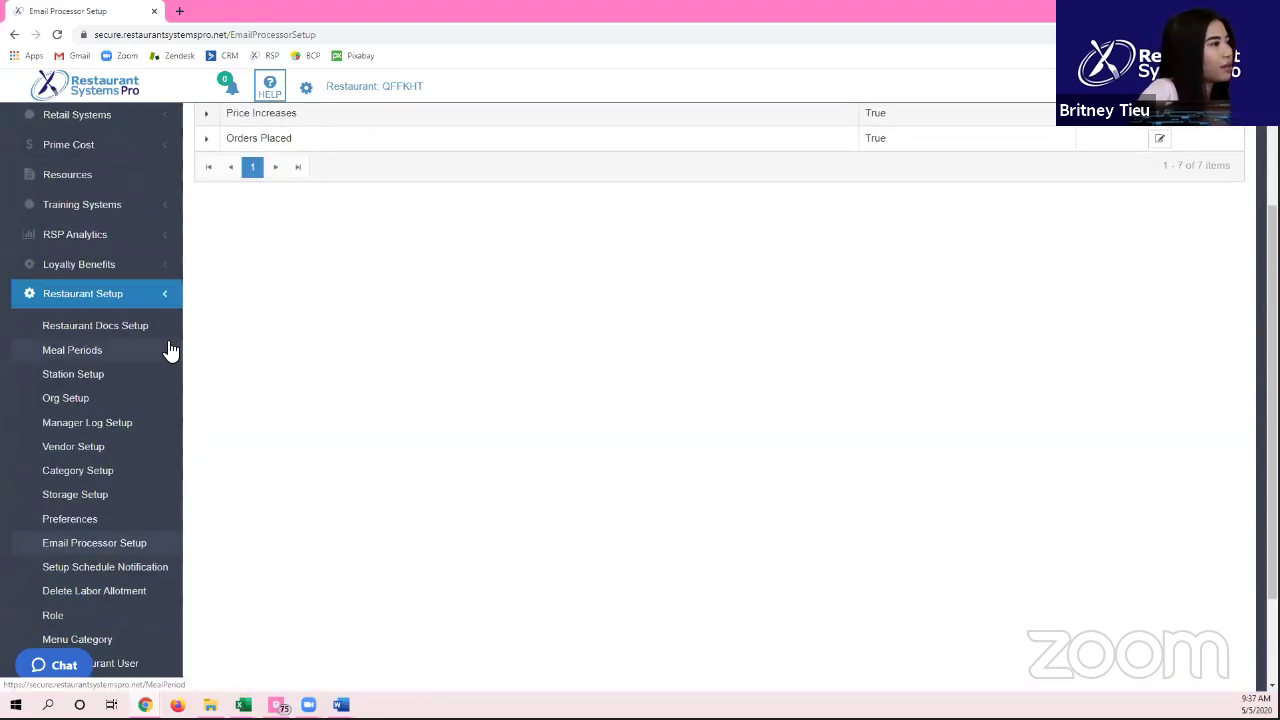
# Step: View the Role page and scroll its 13 roles, such as Shift Manager and Sous Chef
pyautogui.click(87, 616)
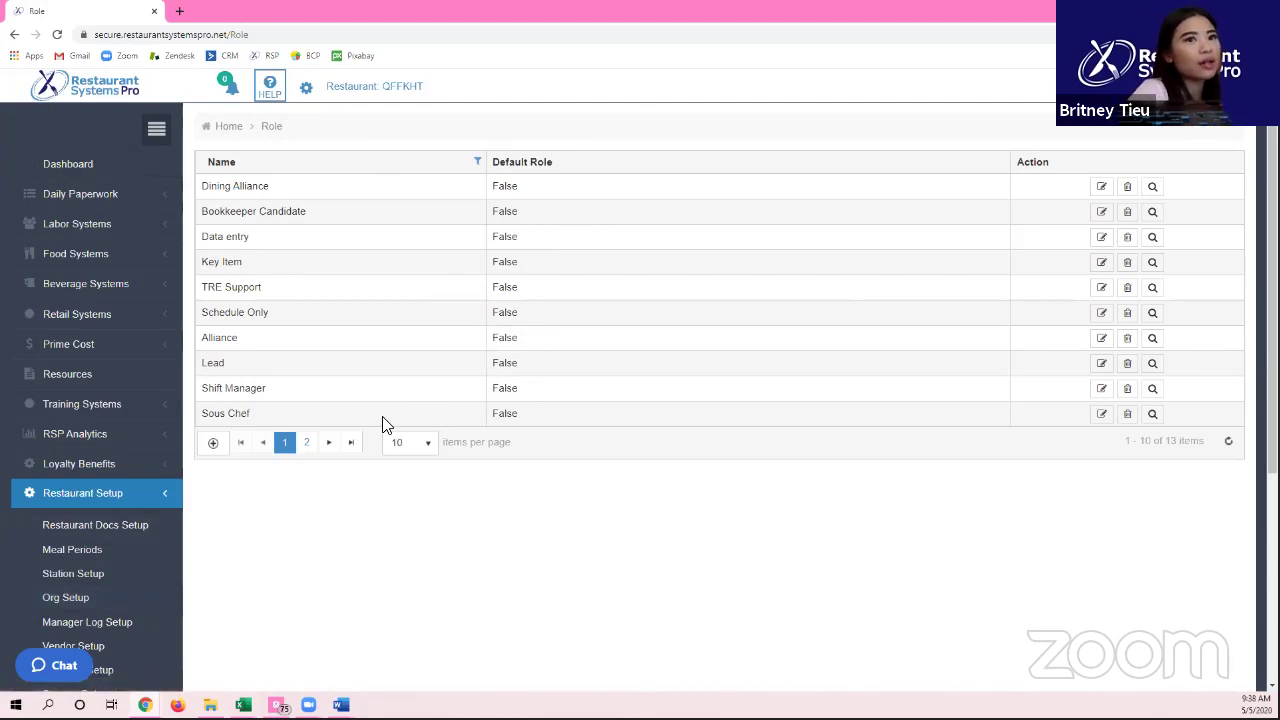
pyautogui.scroll(-2, 410, 155)
pyautogui.scroll(-1, 410, 160)
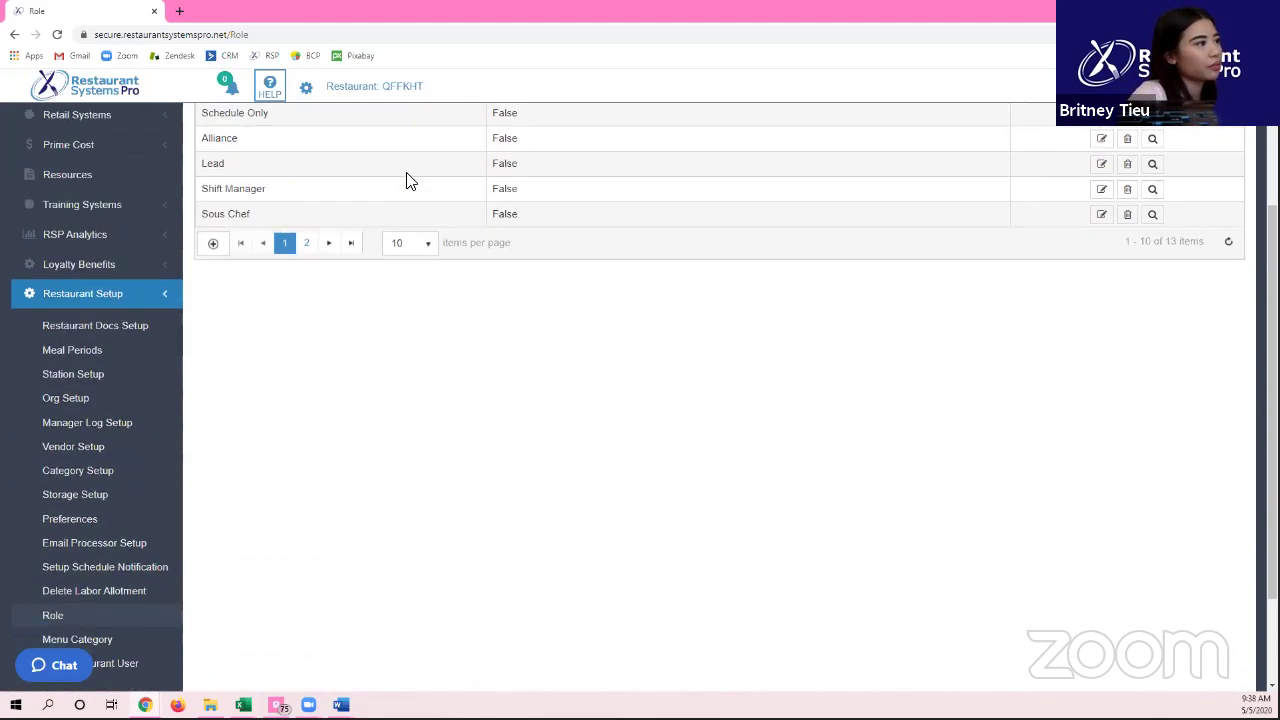
pyautogui.click(109, 543)
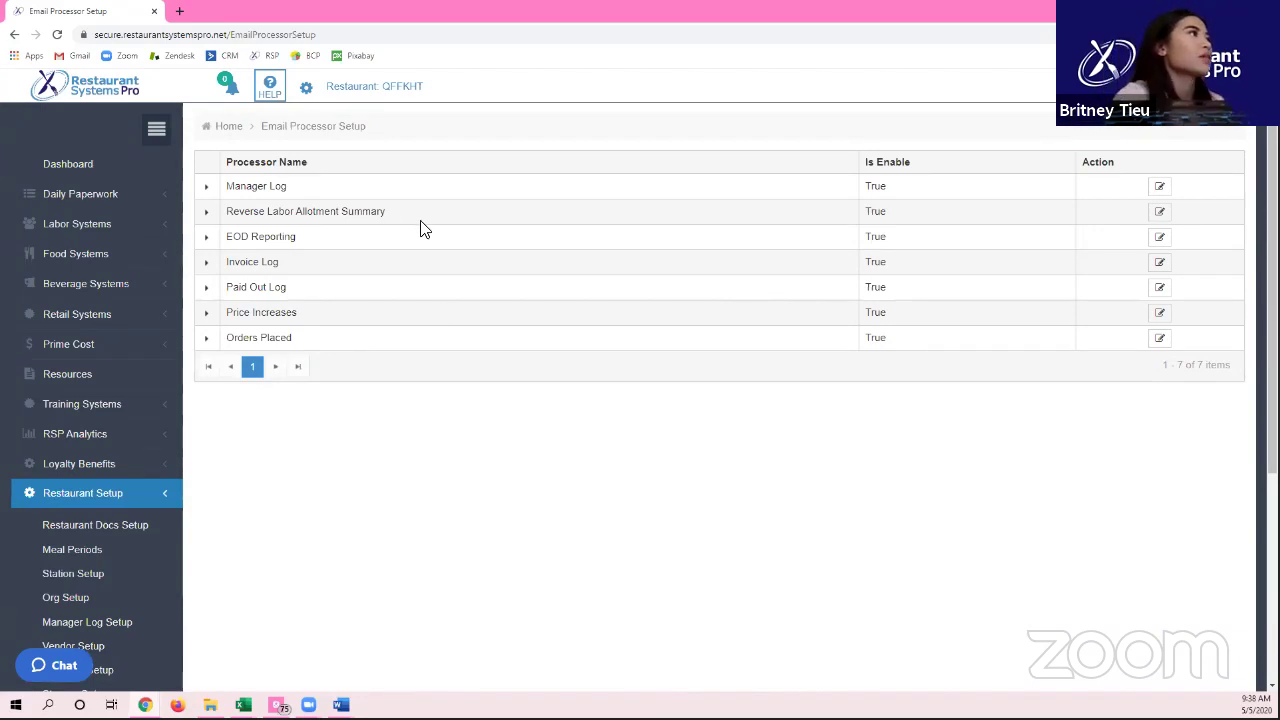
# Step: Expand Manager Log's recipient roles and select the Lead role
pyautogui.click(206, 189)
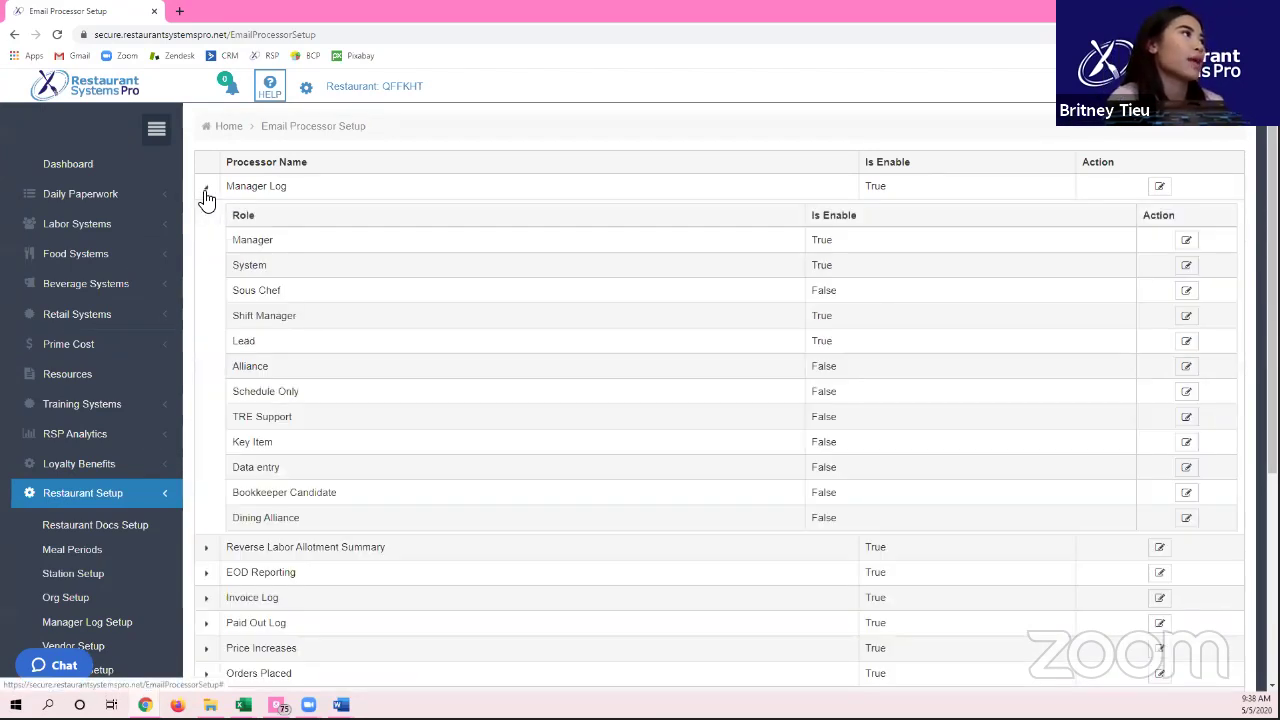
pyautogui.moveTo(251, 246); pyautogui.dragTo(828, 530)
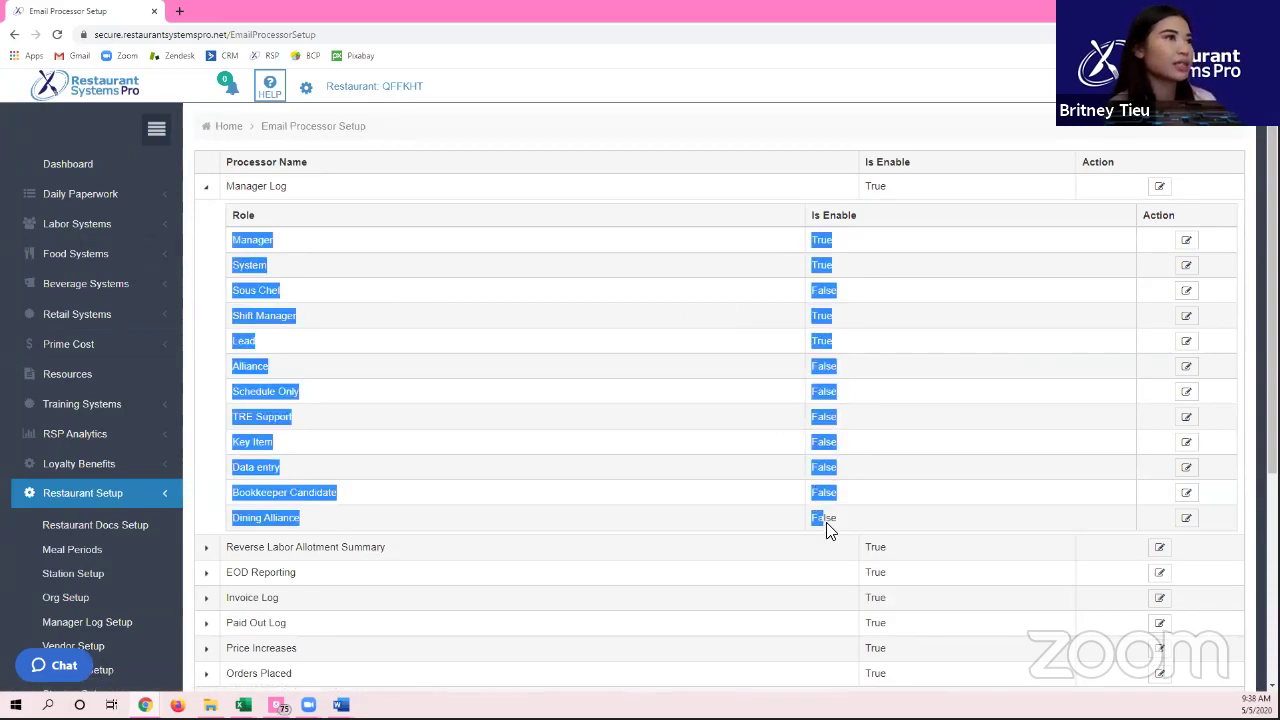
pyautogui.click(495, 346)
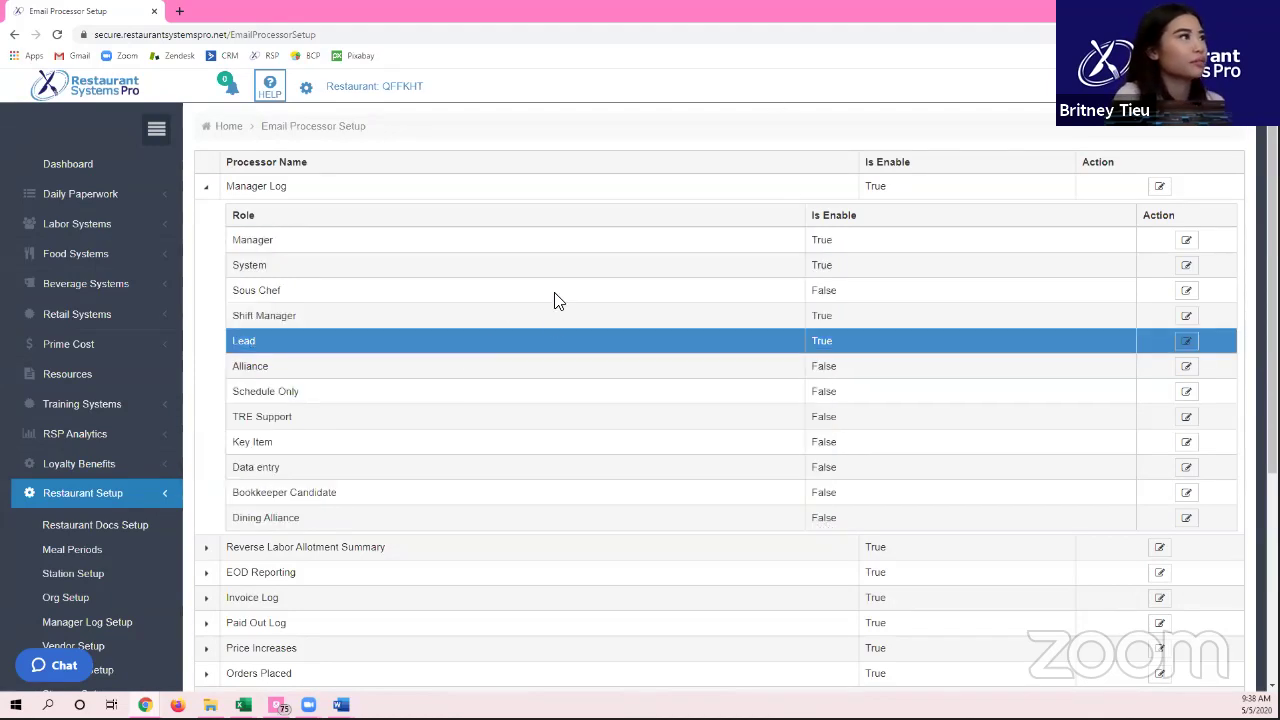
pyautogui.scroll(-3, 338, 296)
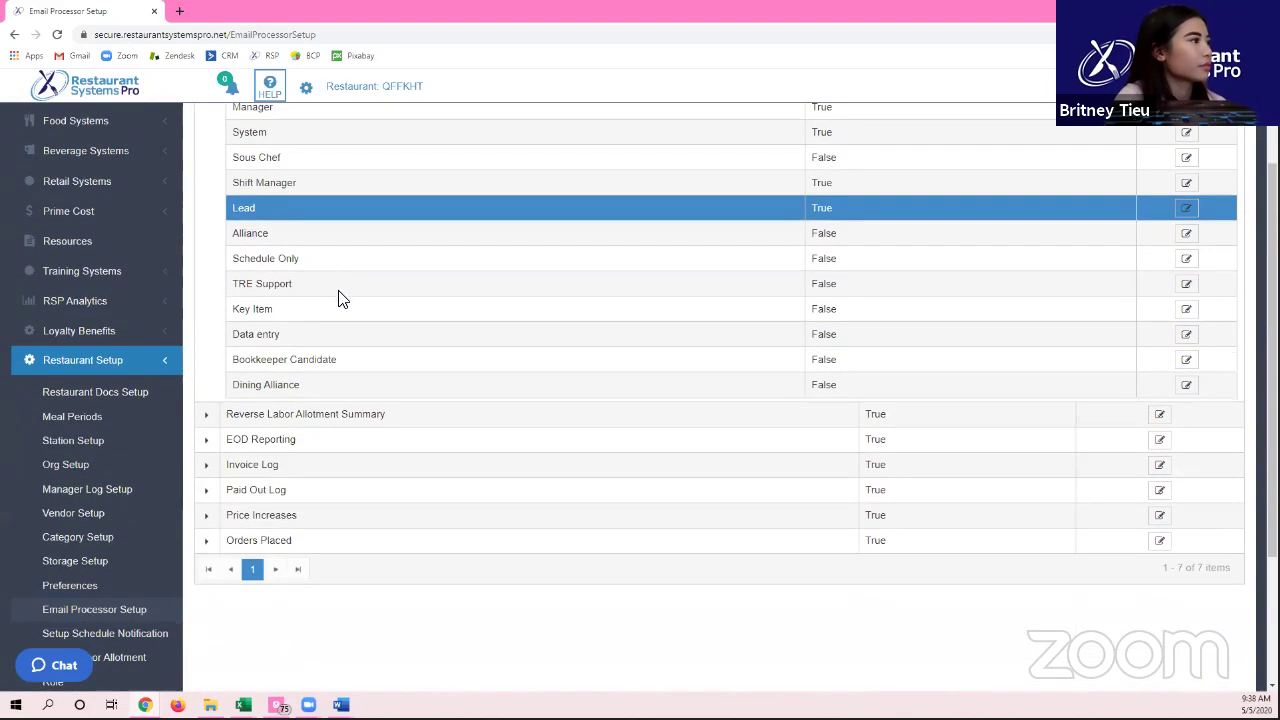
pyautogui.scroll(-1, 338, 300)
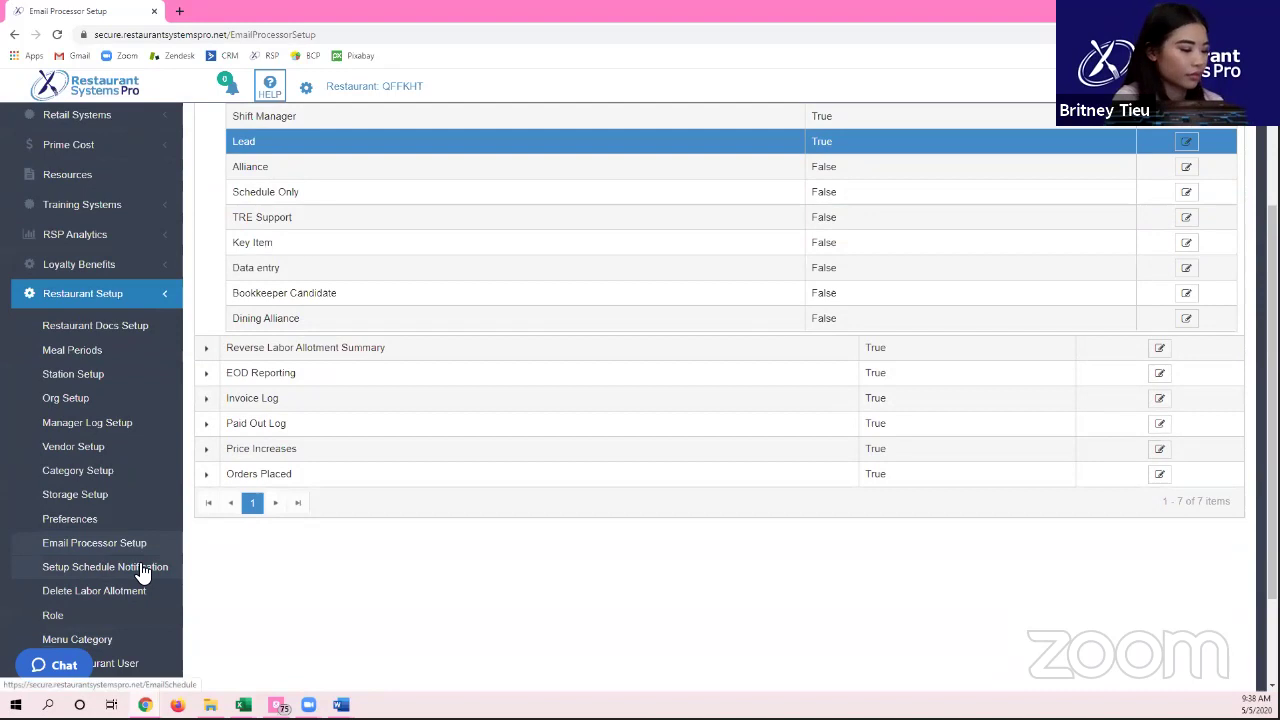
pyautogui.click(143, 569)
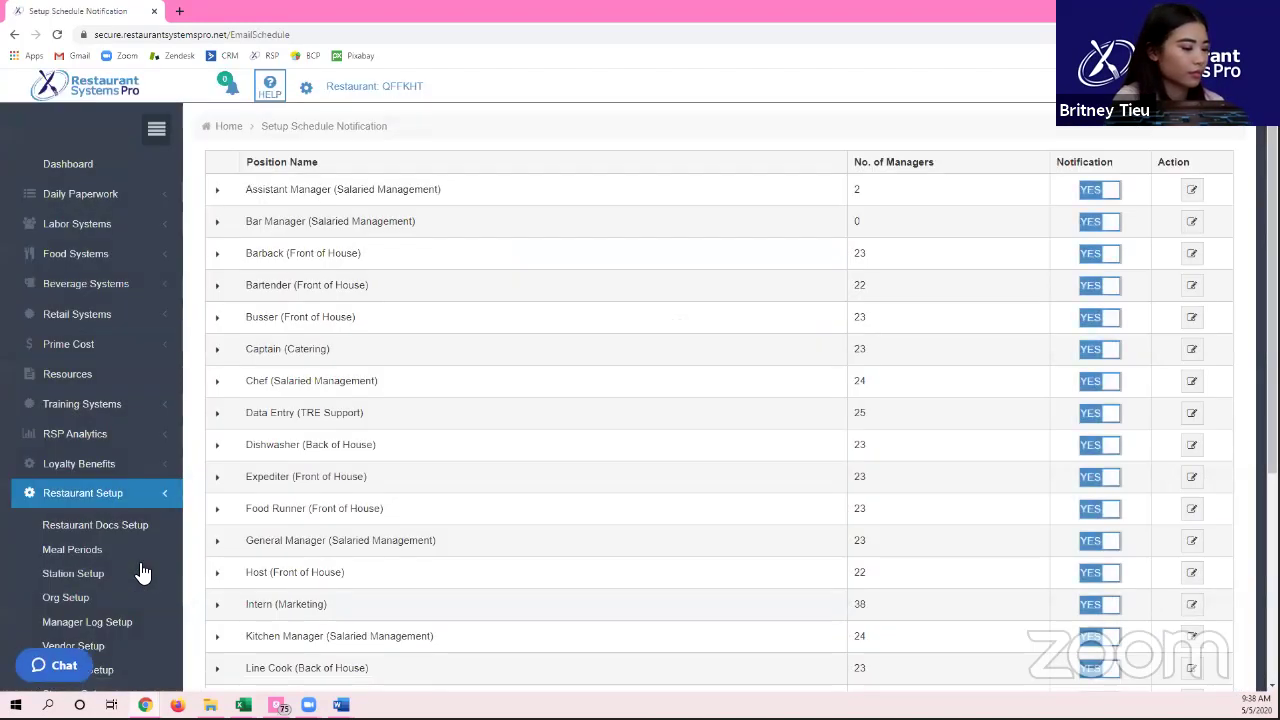
# Step: Expand Assistant Manager (Salaried Management) to list its two managers and highlight the second
pyautogui.scroll(-3, 375, 458)
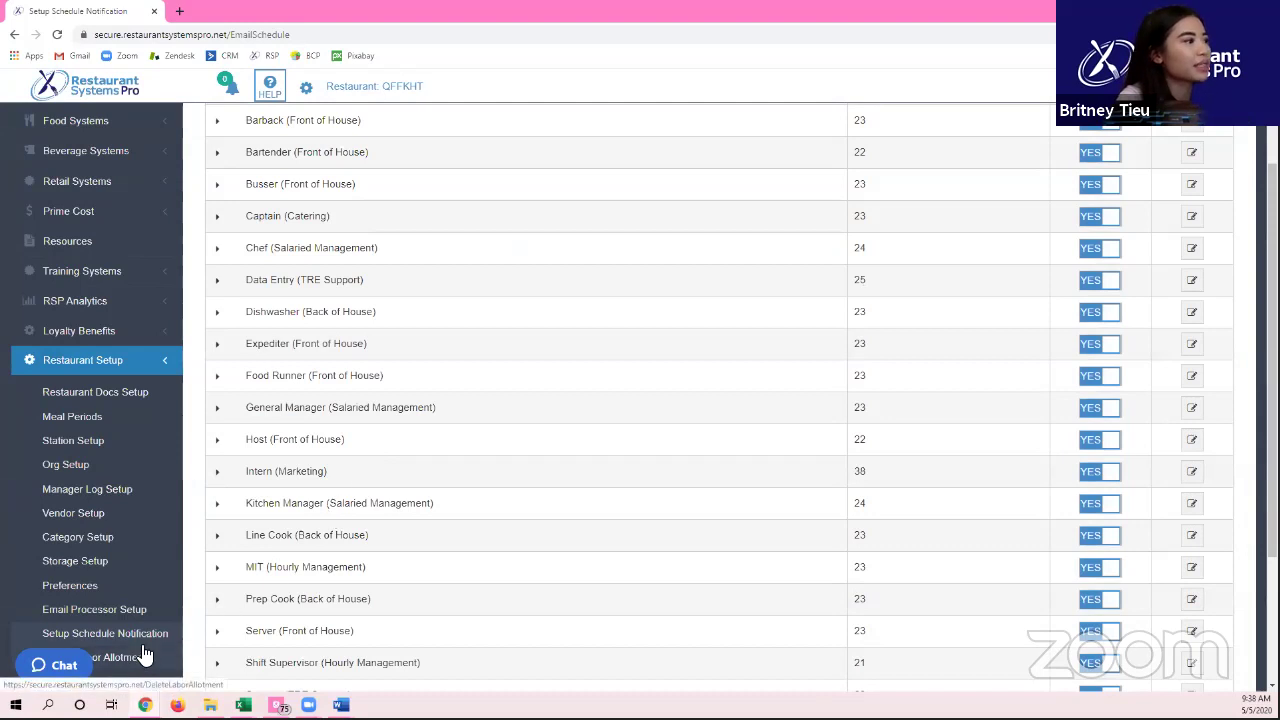
pyautogui.scroll(3, 505, 275)
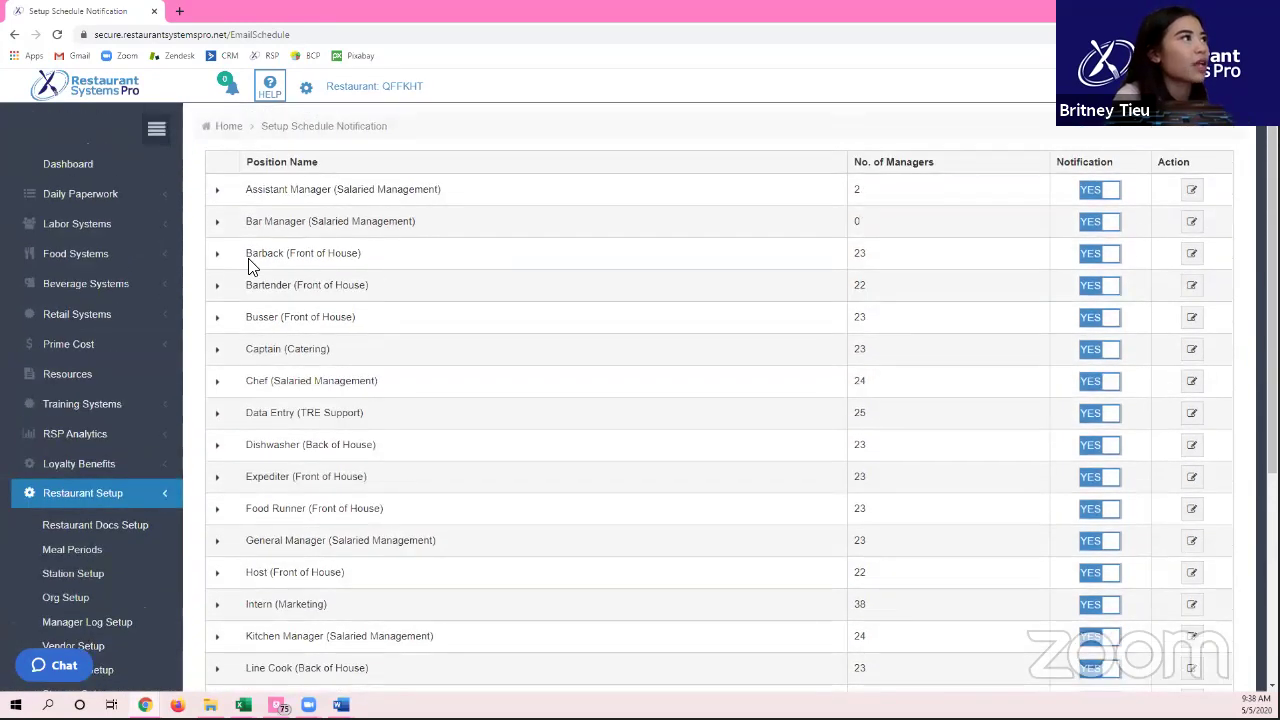
pyautogui.click(218, 191)
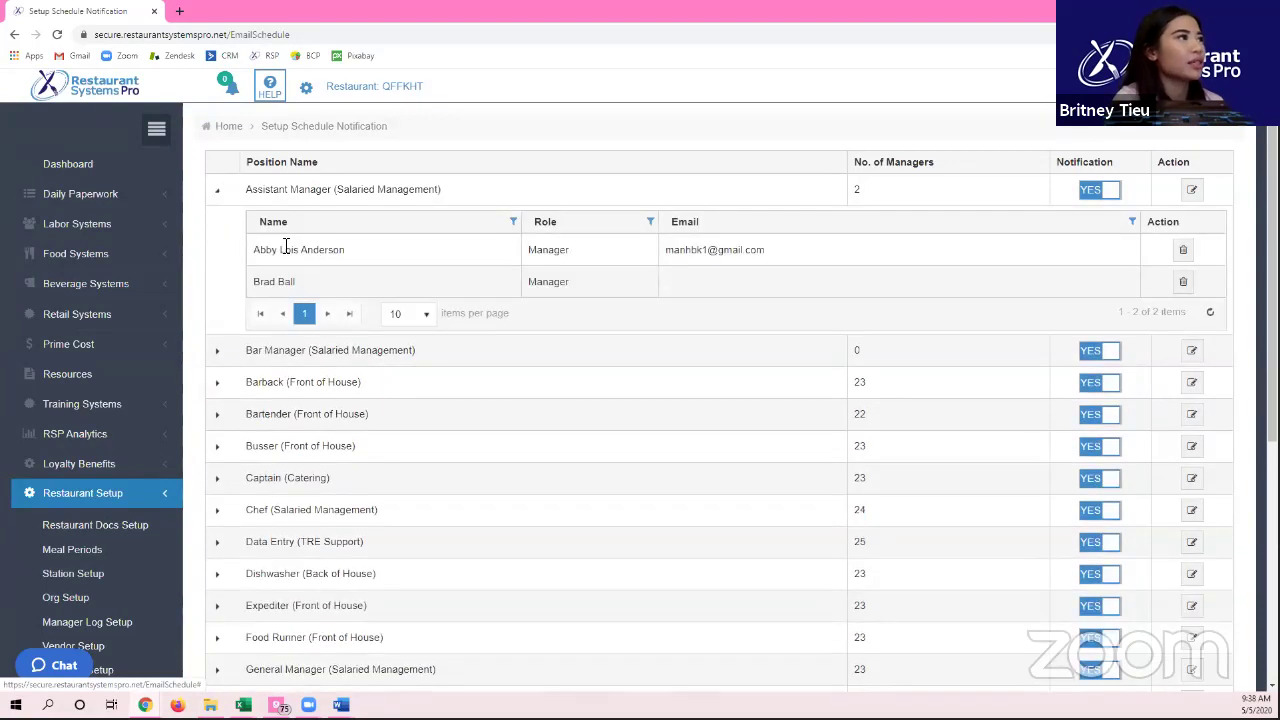
pyautogui.tripleClick(284, 287)
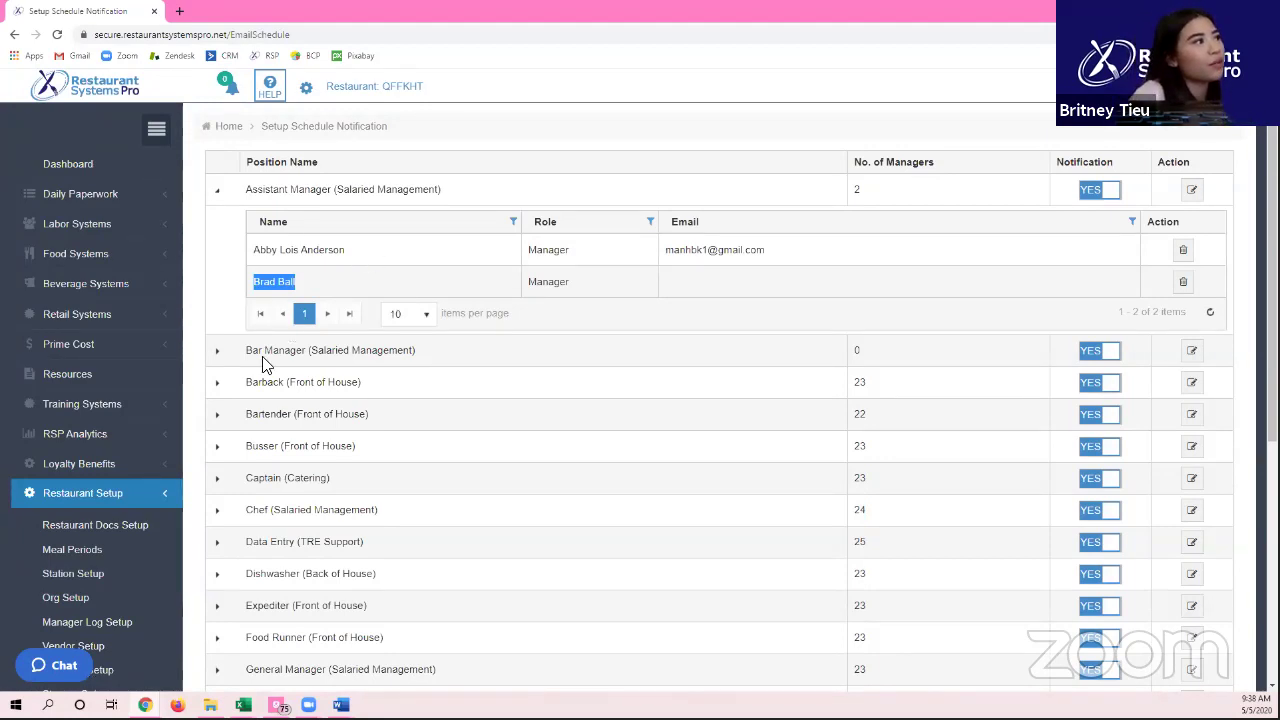
pyautogui.scroll(-3, 314, 344)
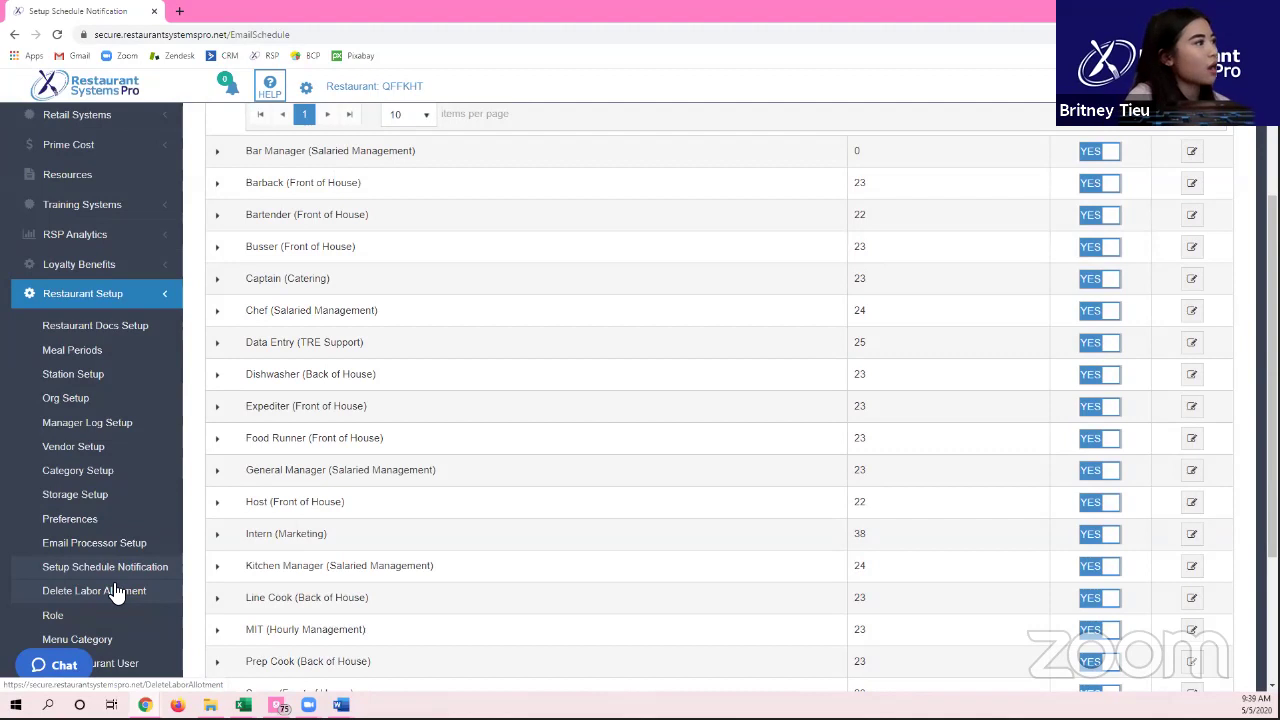
# Step: On Delete Labor Allotment, set the week start date to 5/11/2020
pyautogui.click(124, 591)
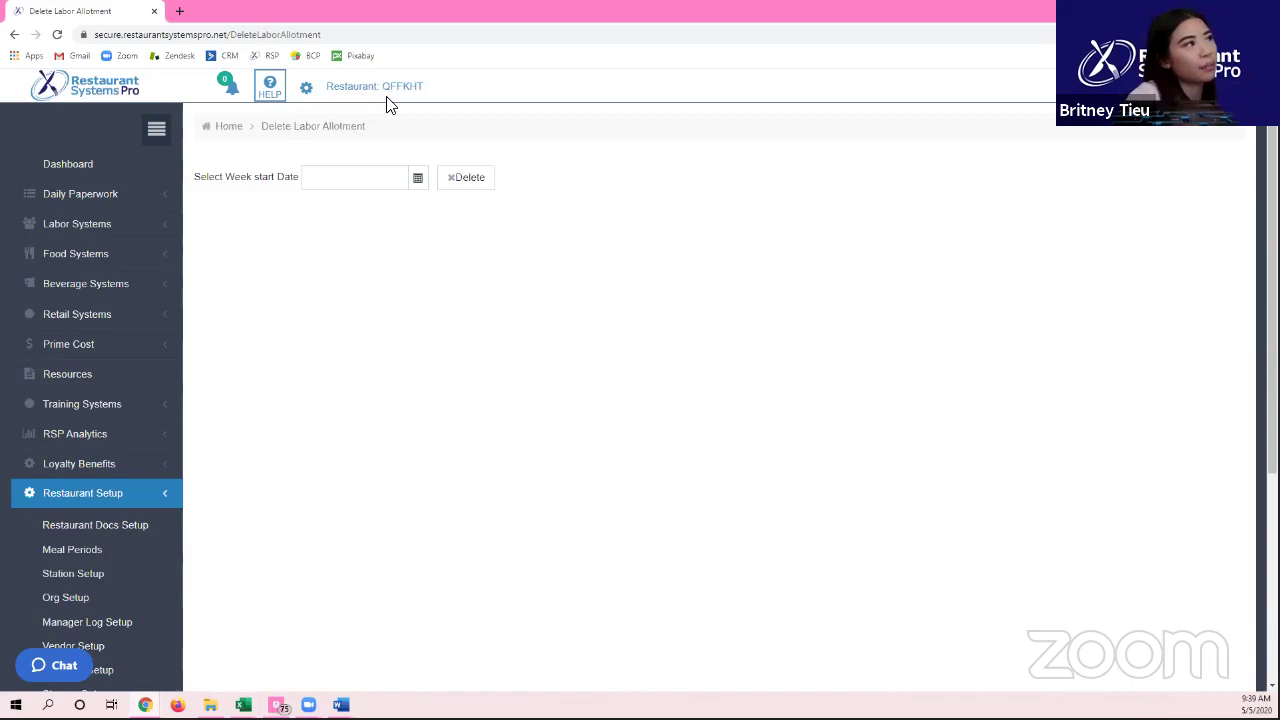
pyautogui.click(417, 178)
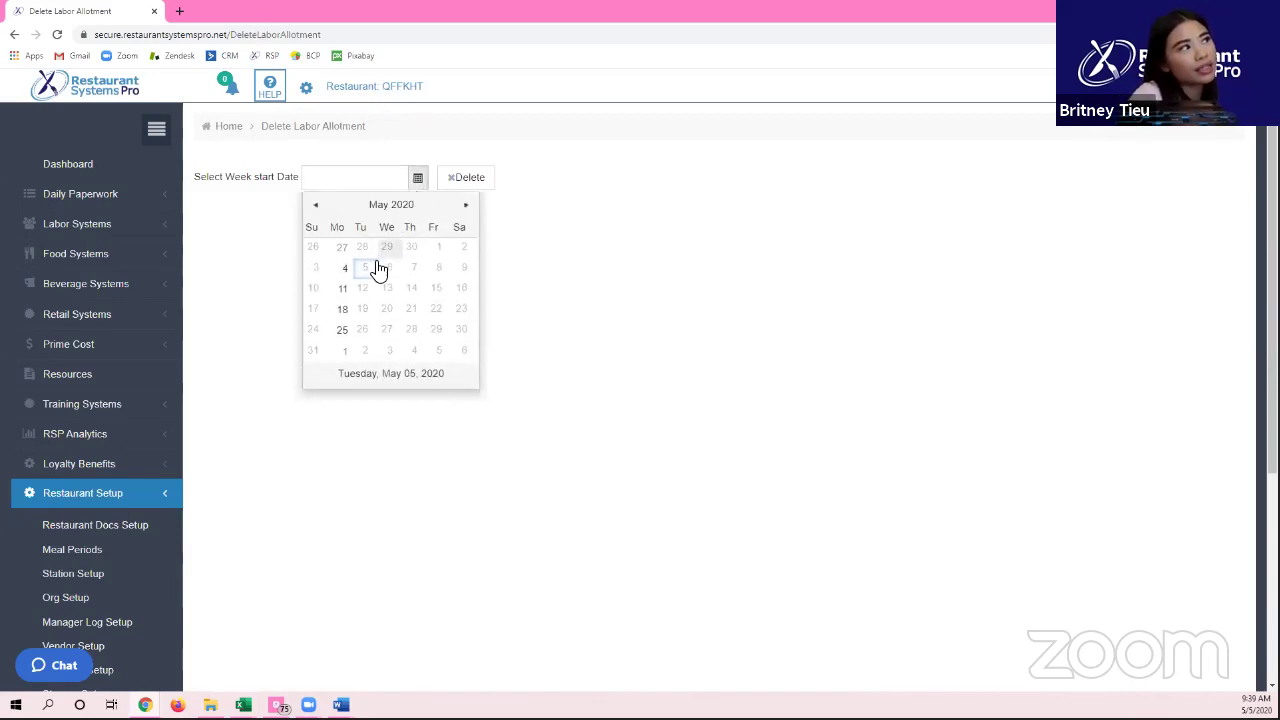
pyautogui.click(342, 288)
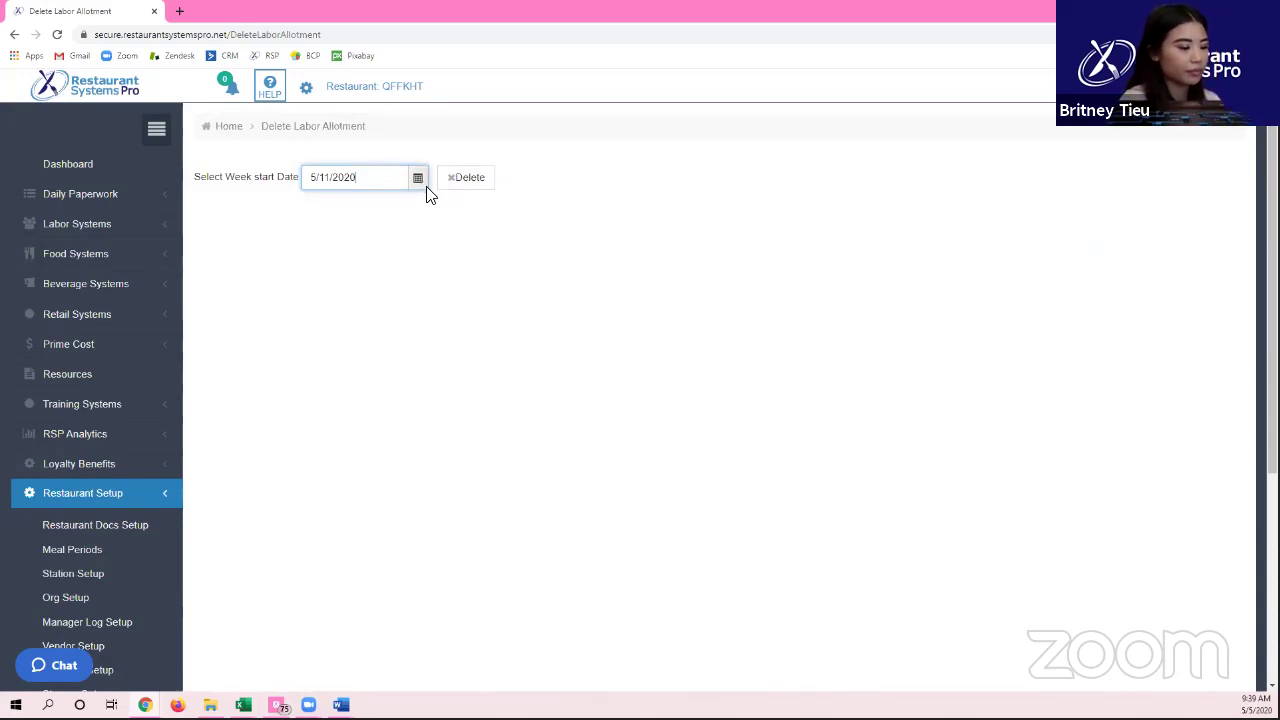
pyautogui.scroll(-2, 251, 366)
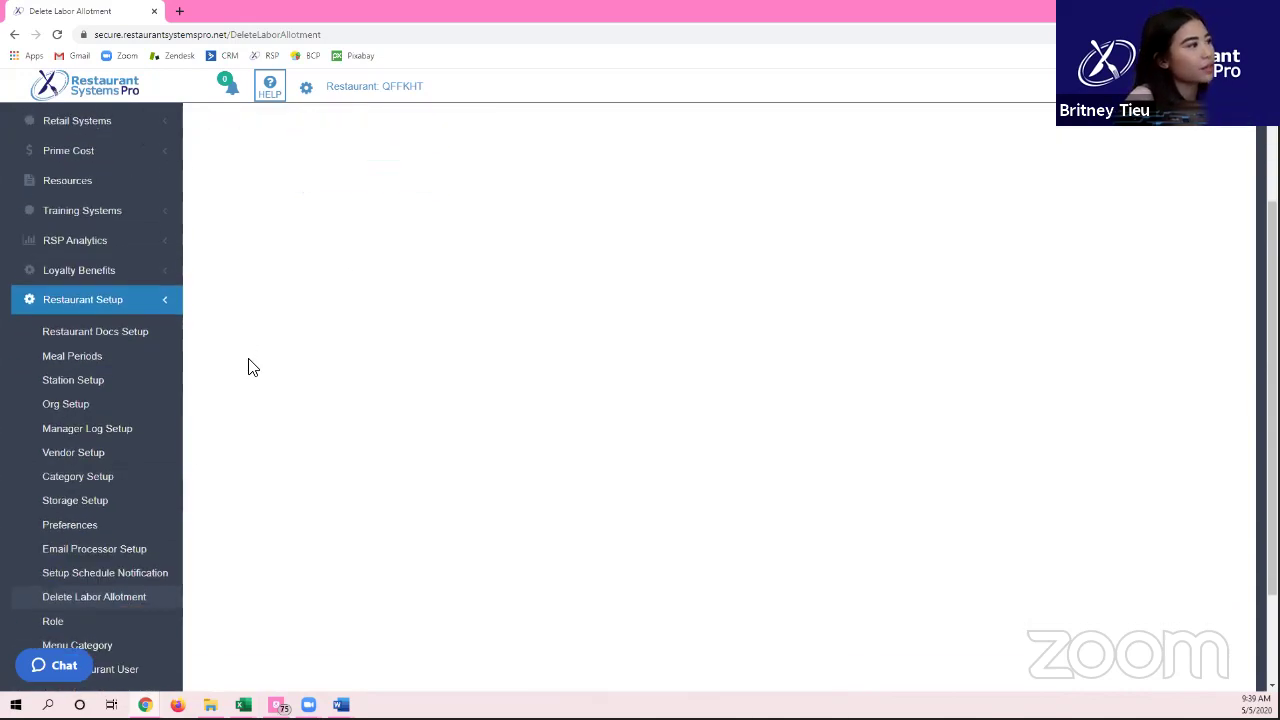
pyautogui.scroll(-1, 120, 600)
# Step: Go from the Role list to the Menu Category list and scroll it
pyautogui.click(111, 551)
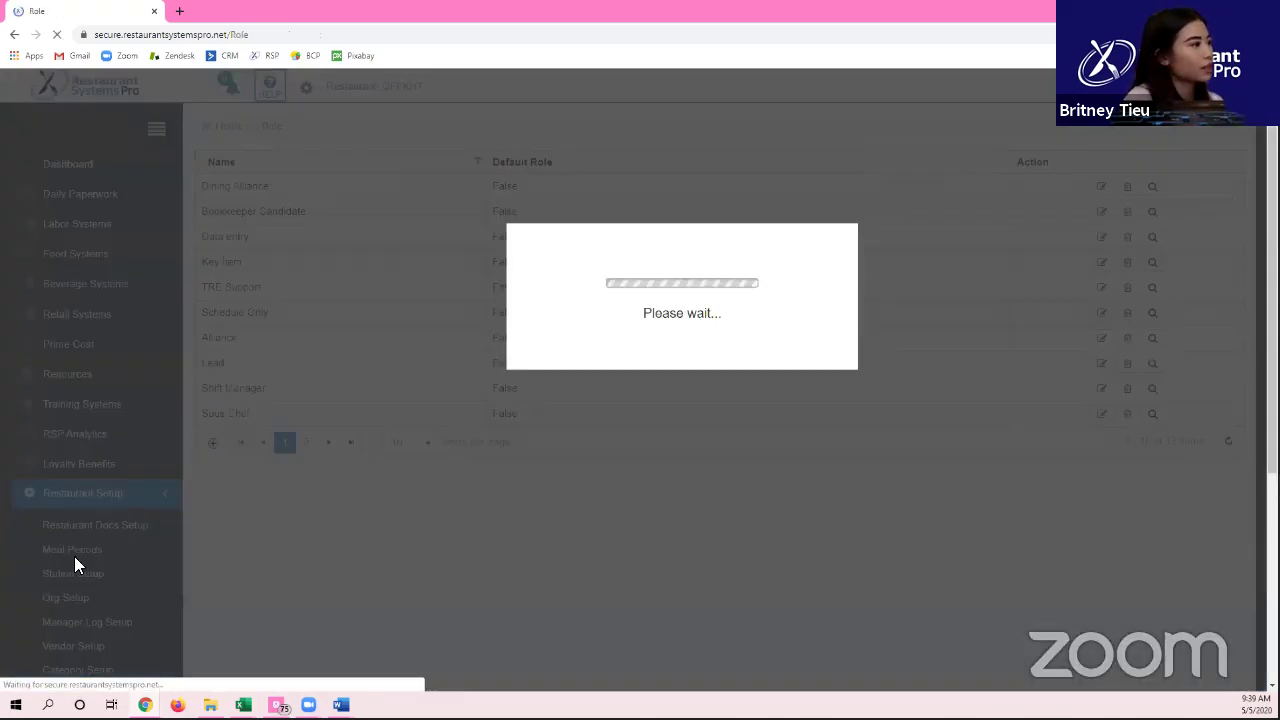
pyautogui.scroll(-1, 110, 637)
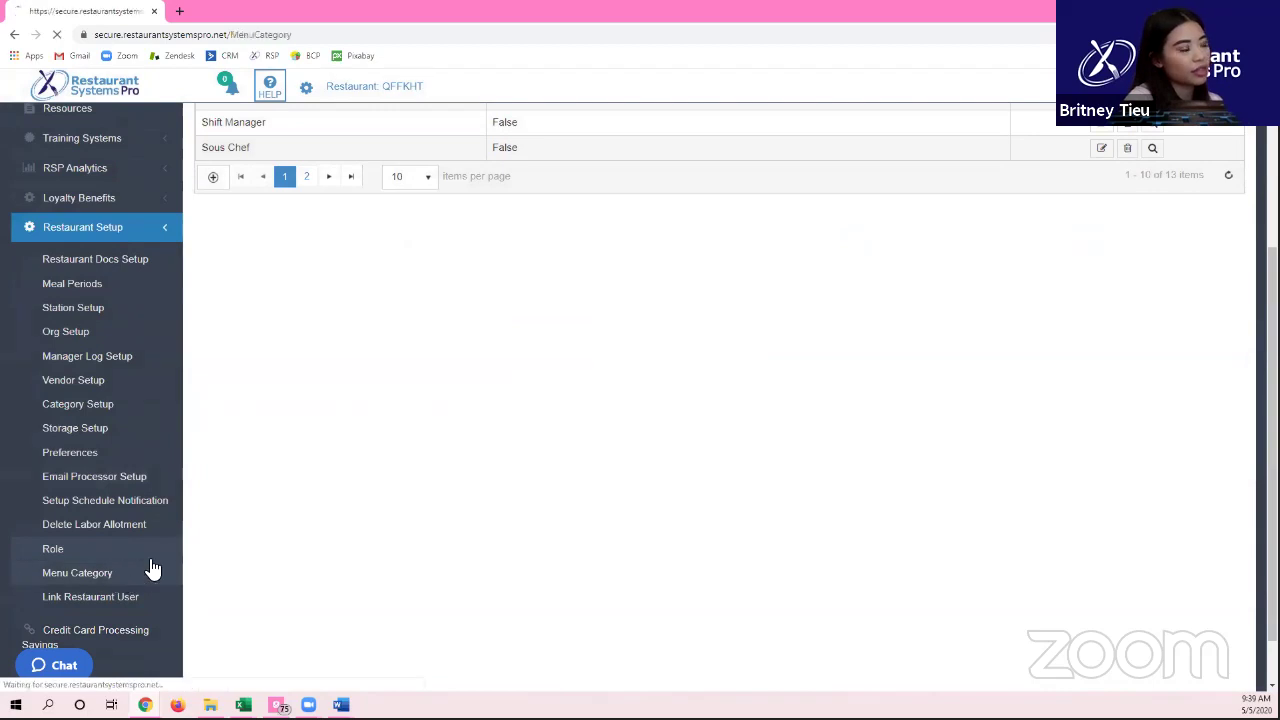
pyautogui.click(126, 578)
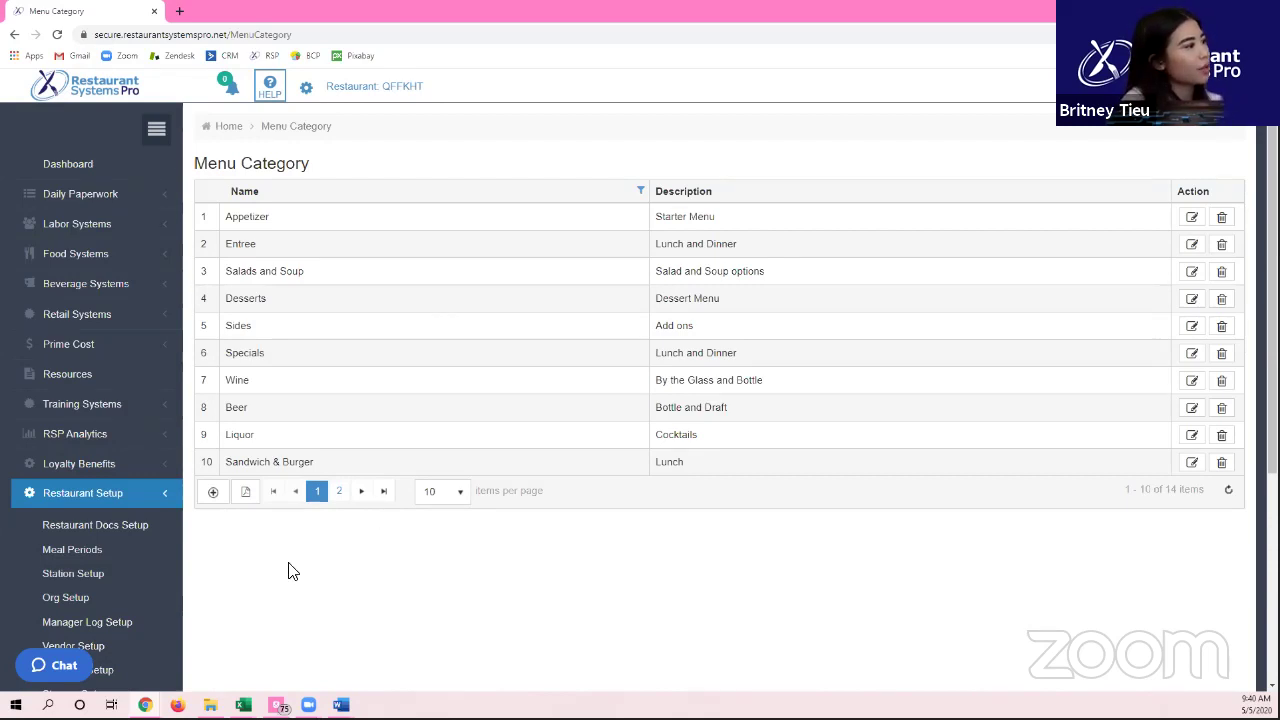
pyautogui.scroll(-3, 288, 571)
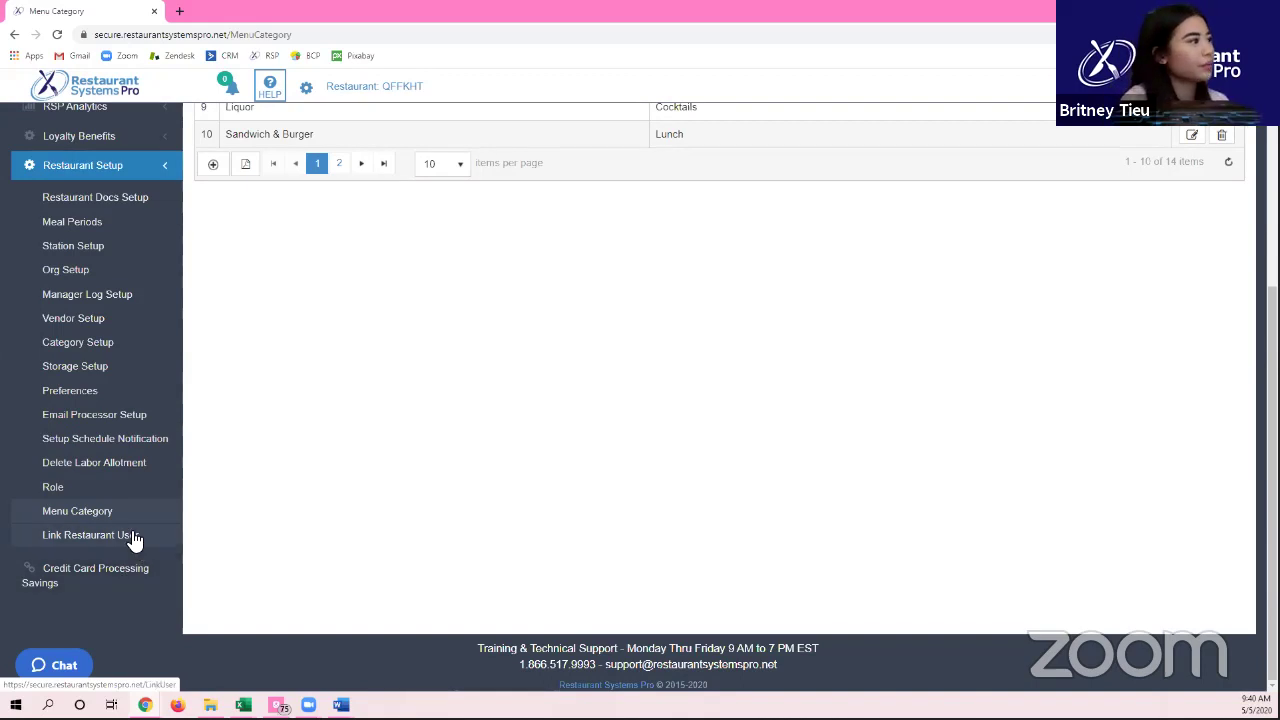
# Step: Collapse Restaurant Setup, toggle Loyalty Benefits, and expand Daily Paperwork to reach Sales Forecast
pyautogui.click(148, 168)
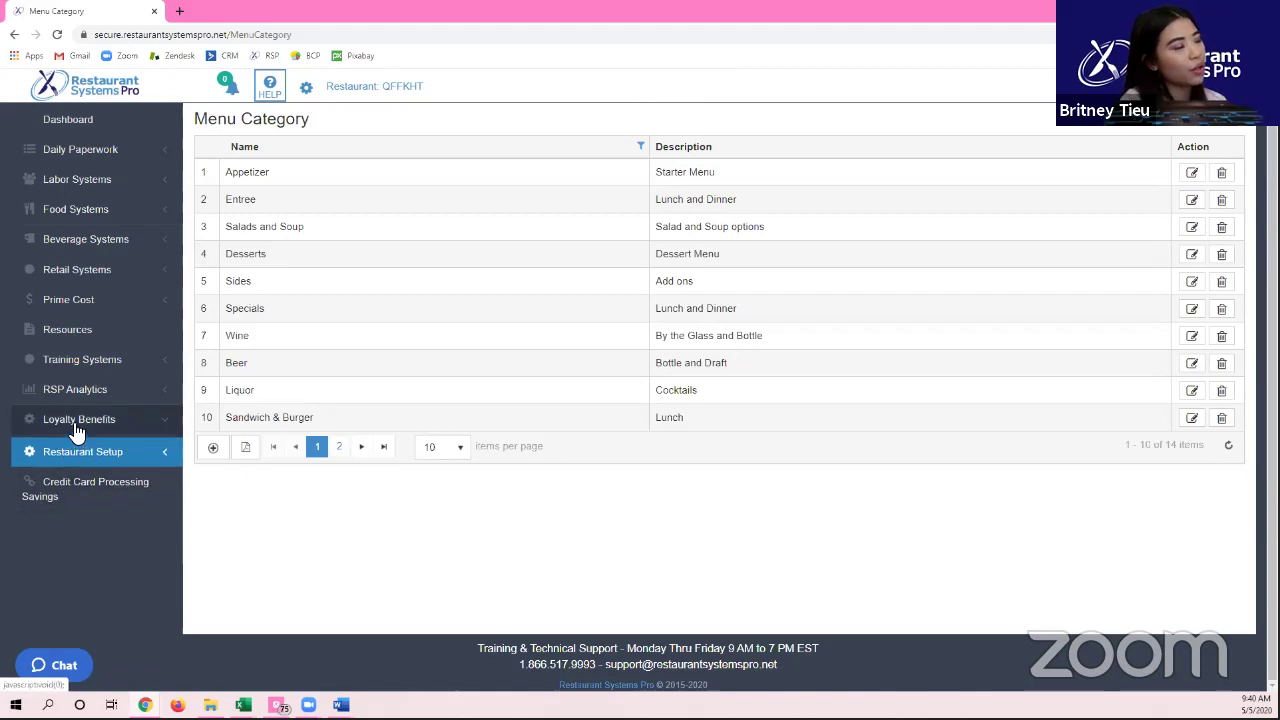
pyautogui.click(38, 421)
pyautogui.scroll(-1, 77, 432)
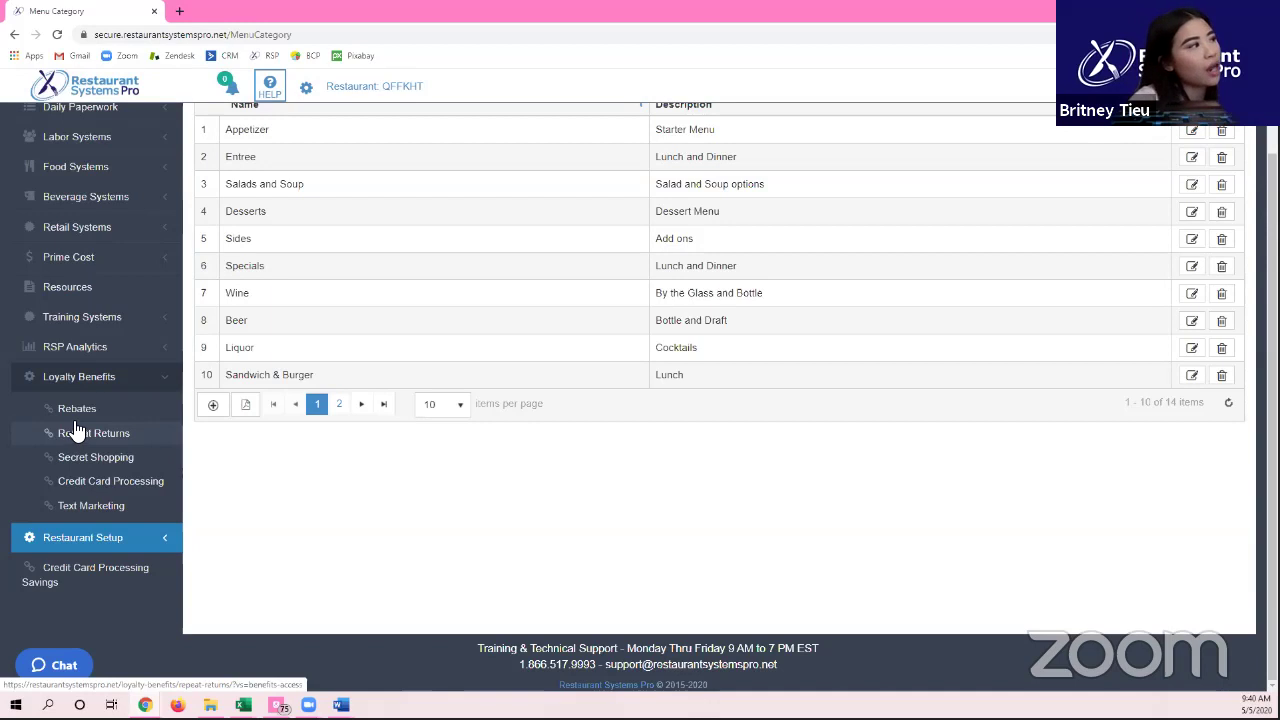
pyautogui.click(97, 390)
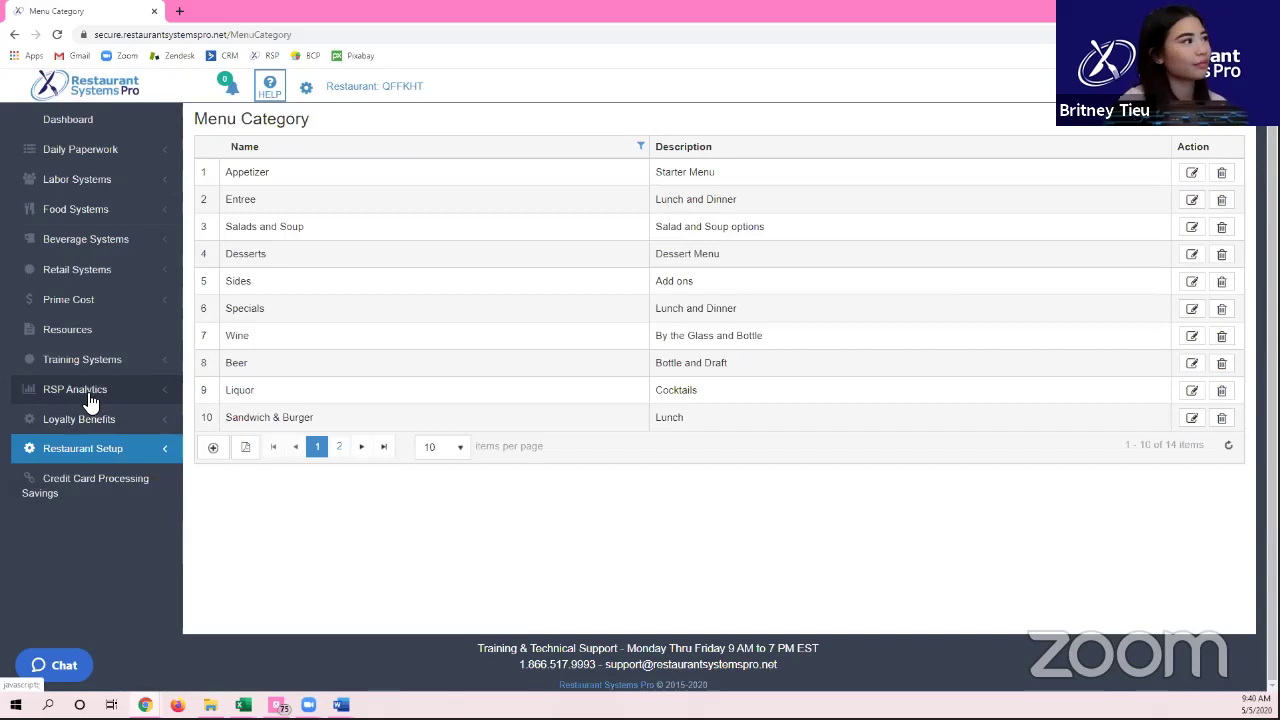
pyautogui.scroll(1, 122, 250)
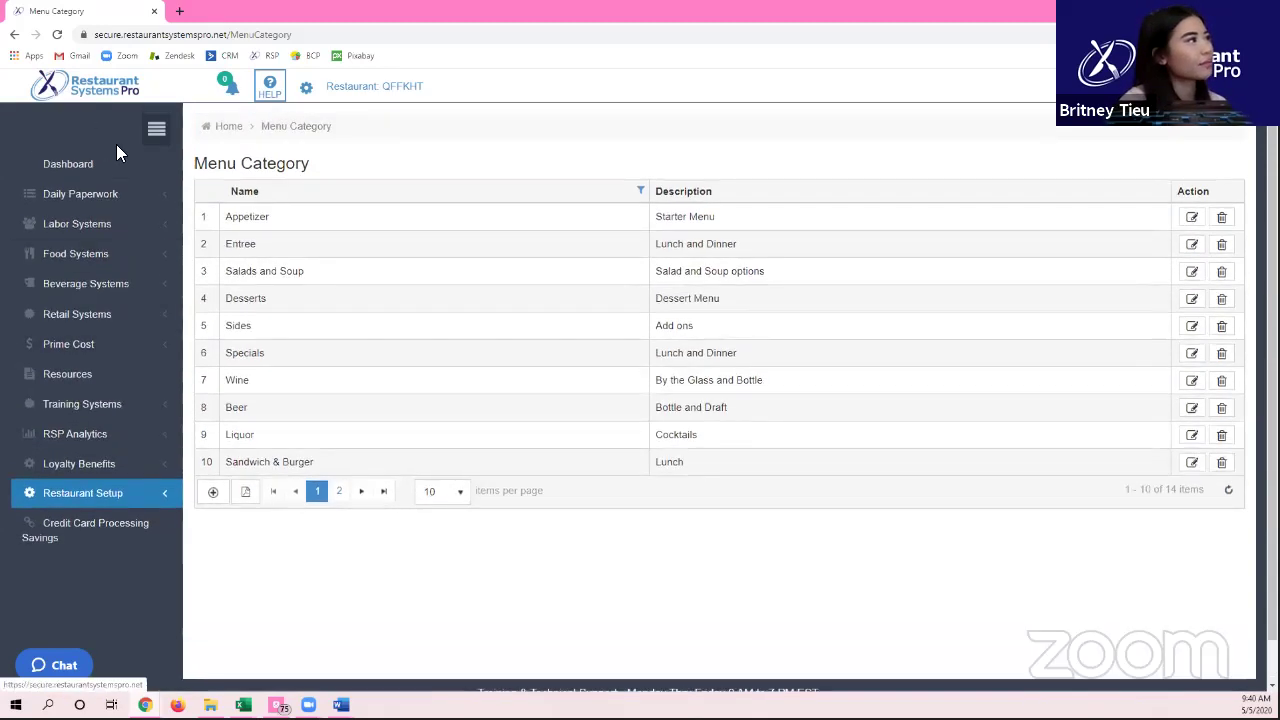
pyautogui.click(95, 194)
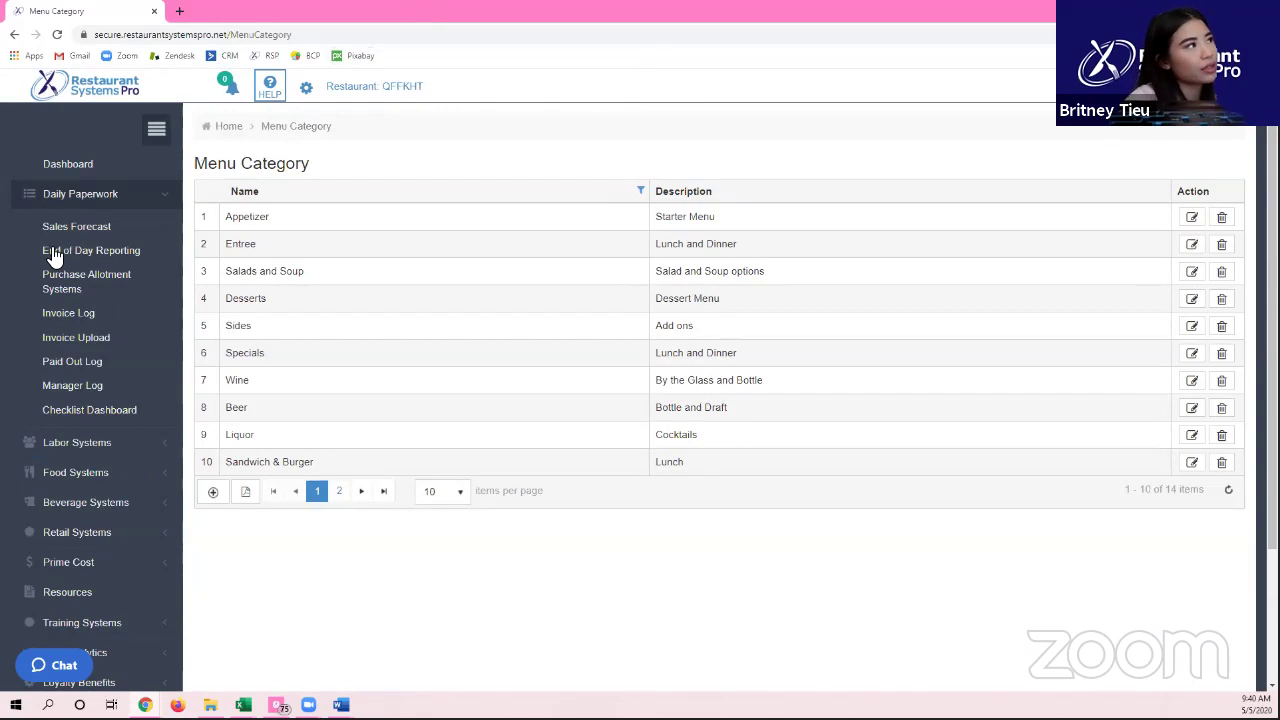
pyautogui.click(76, 199)
# Step: Open the Sales Forecast page listing daily forecasts from 5/1/2020 to 5/31/2020
pyautogui.click(82, 225)
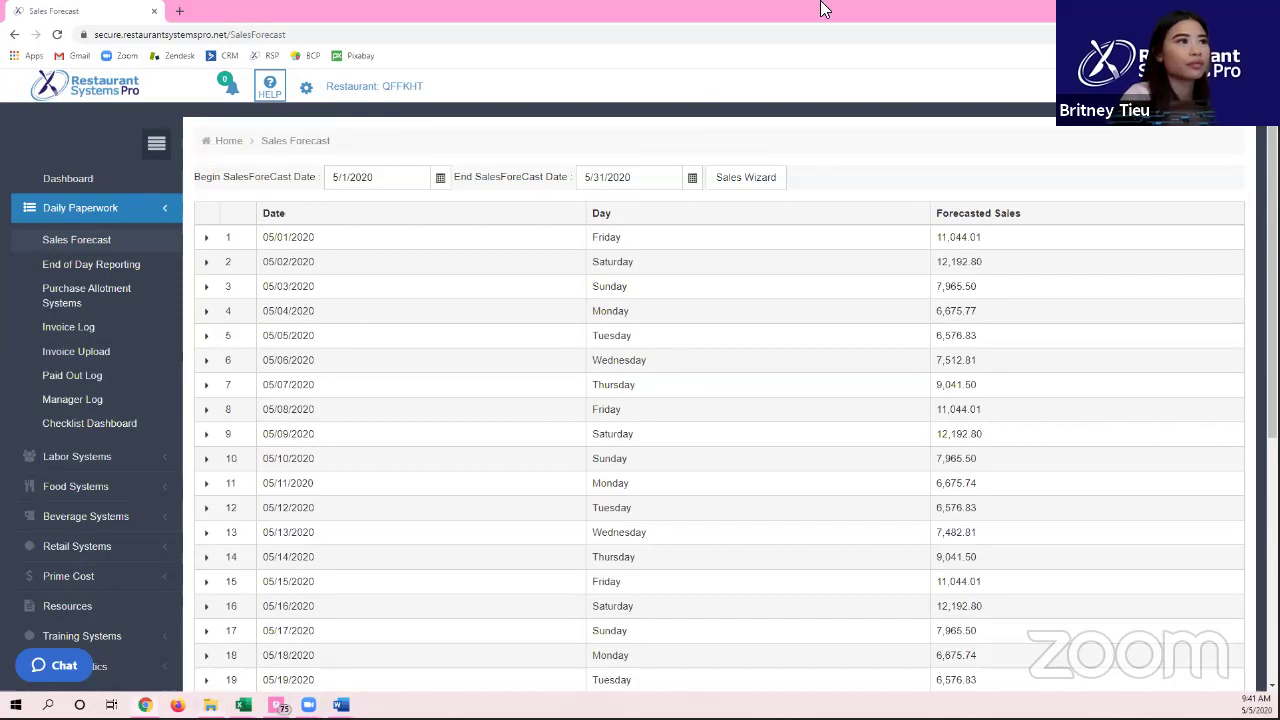
pyautogui.scroll(-2, 475, 388)
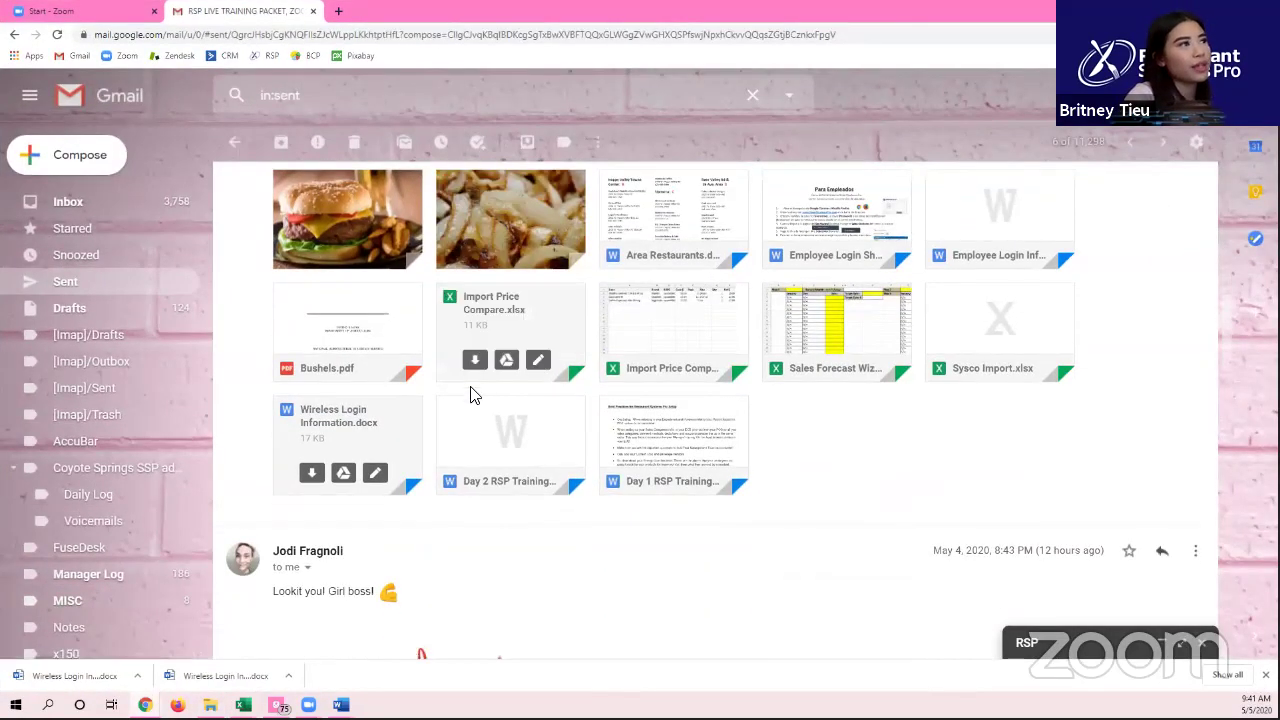
# Step: Review the training email's attachments, then return to the browser and the Day 1 RSP Training document
pyautogui.scroll(2, 470, 395)
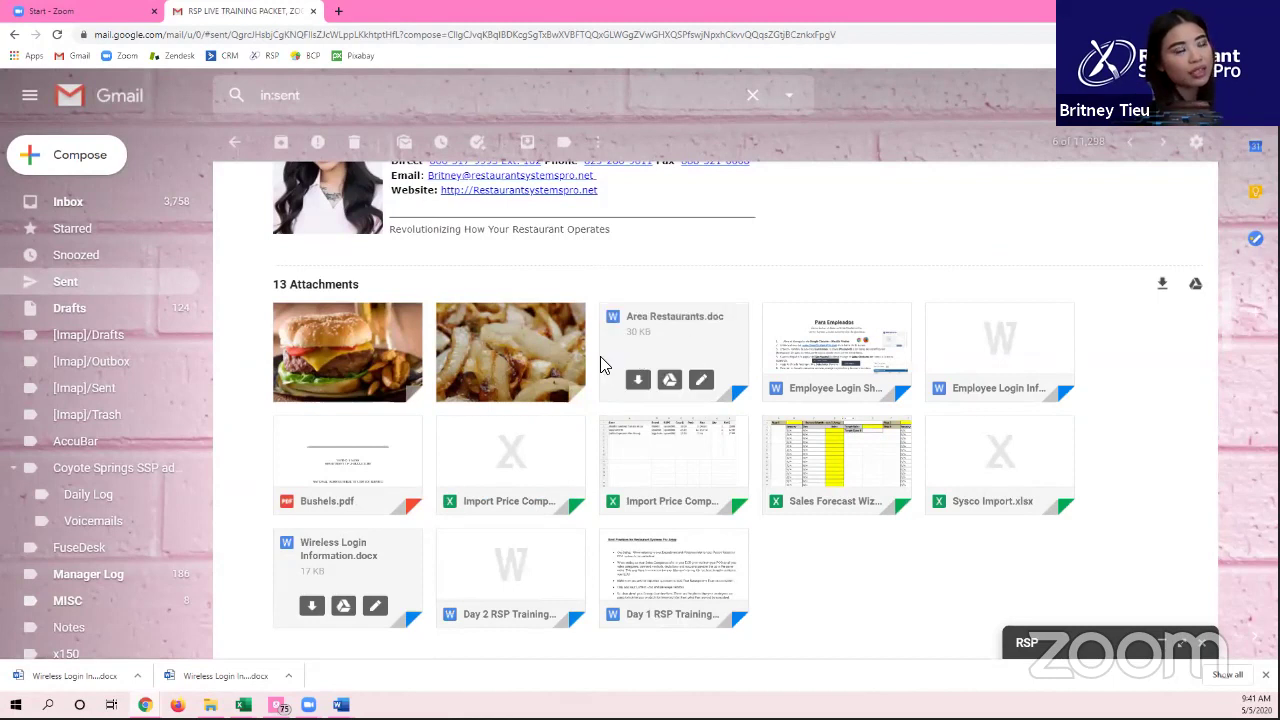
pyautogui.moveTo(508, 352)
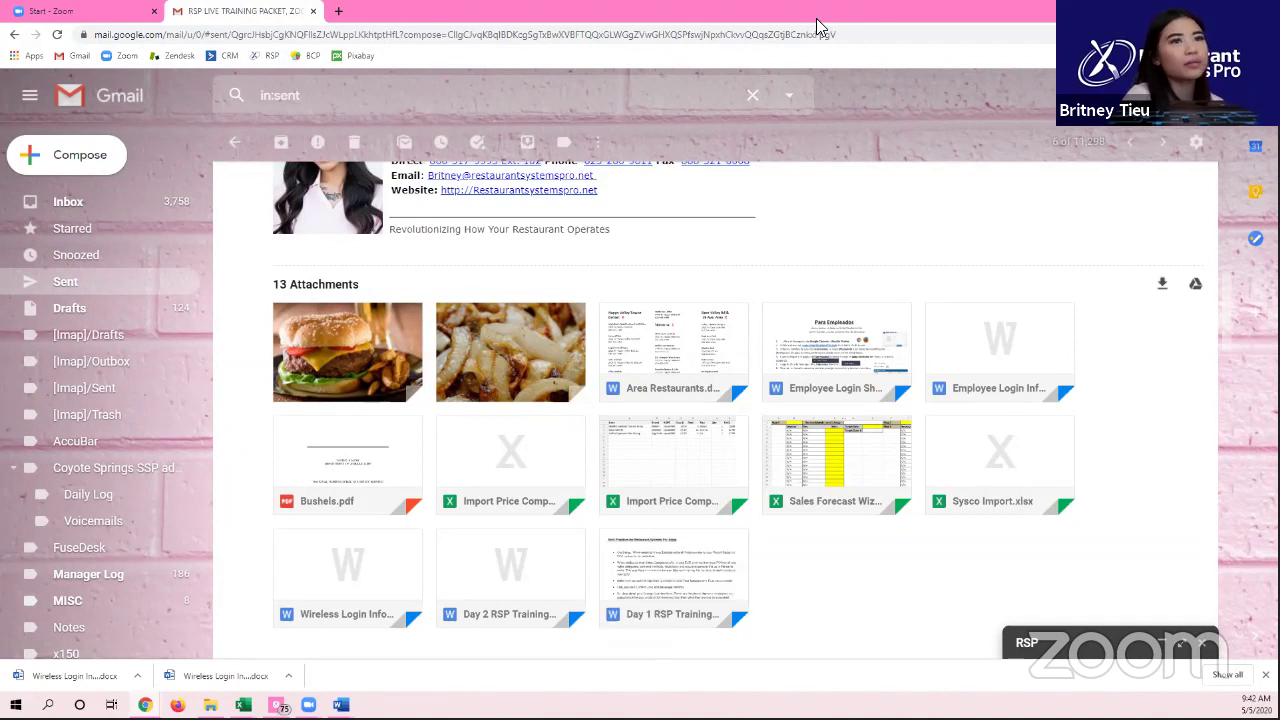
pyautogui.hotkey('alt', 'Tab')
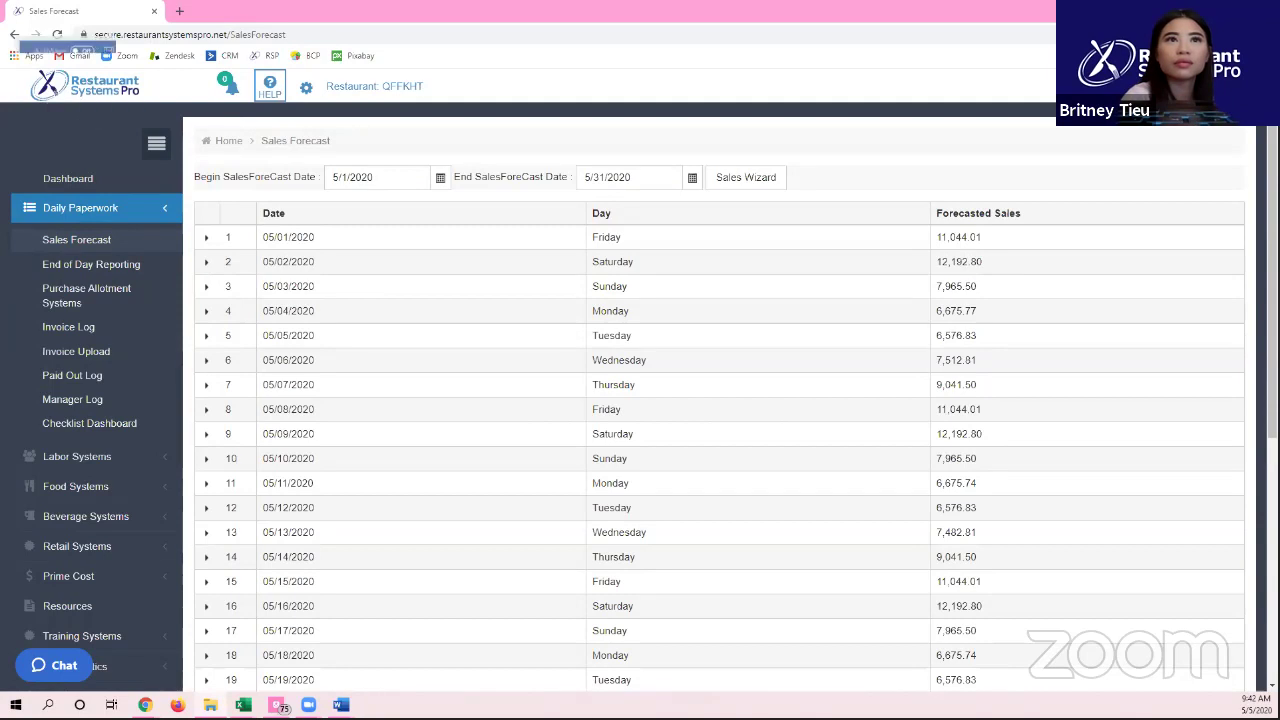
pyautogui.hotkey('alt', 'Tab')
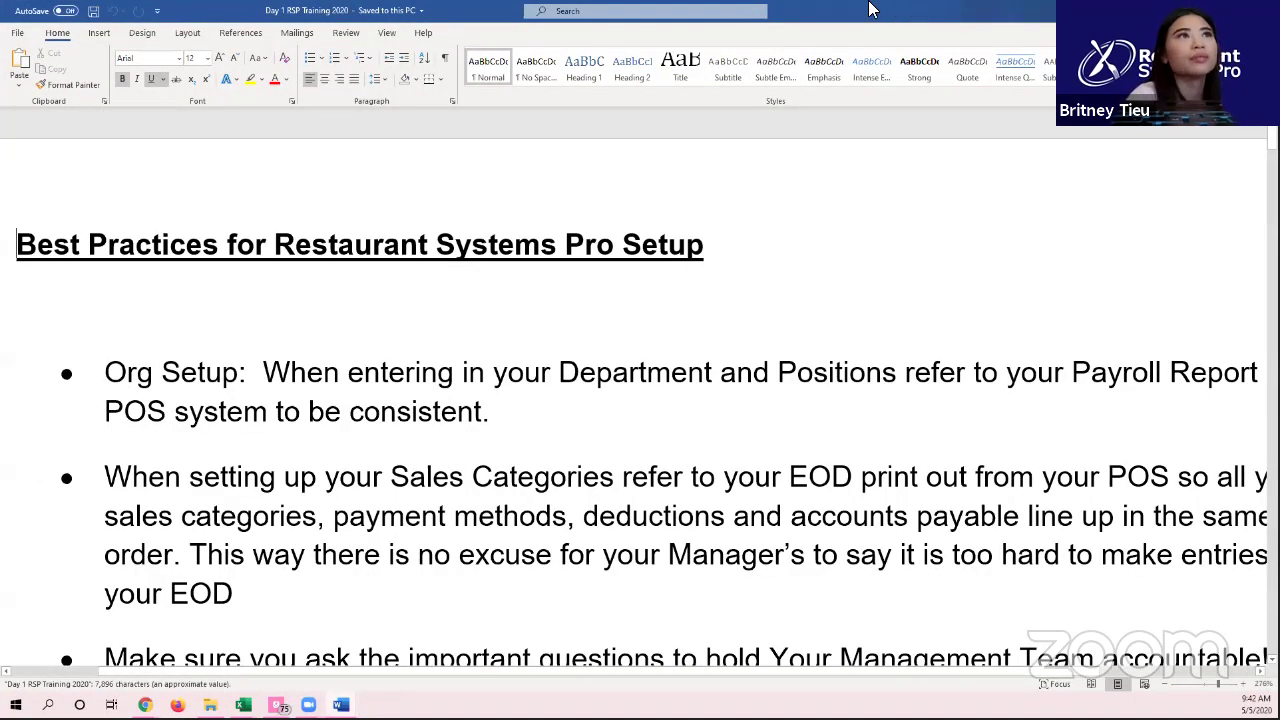
# Step: Dock Word right and the browser left, zoom the web page out, and collapse its sidebar
pyautogui.press('super+Right')
pyautogui.click(388, 270)
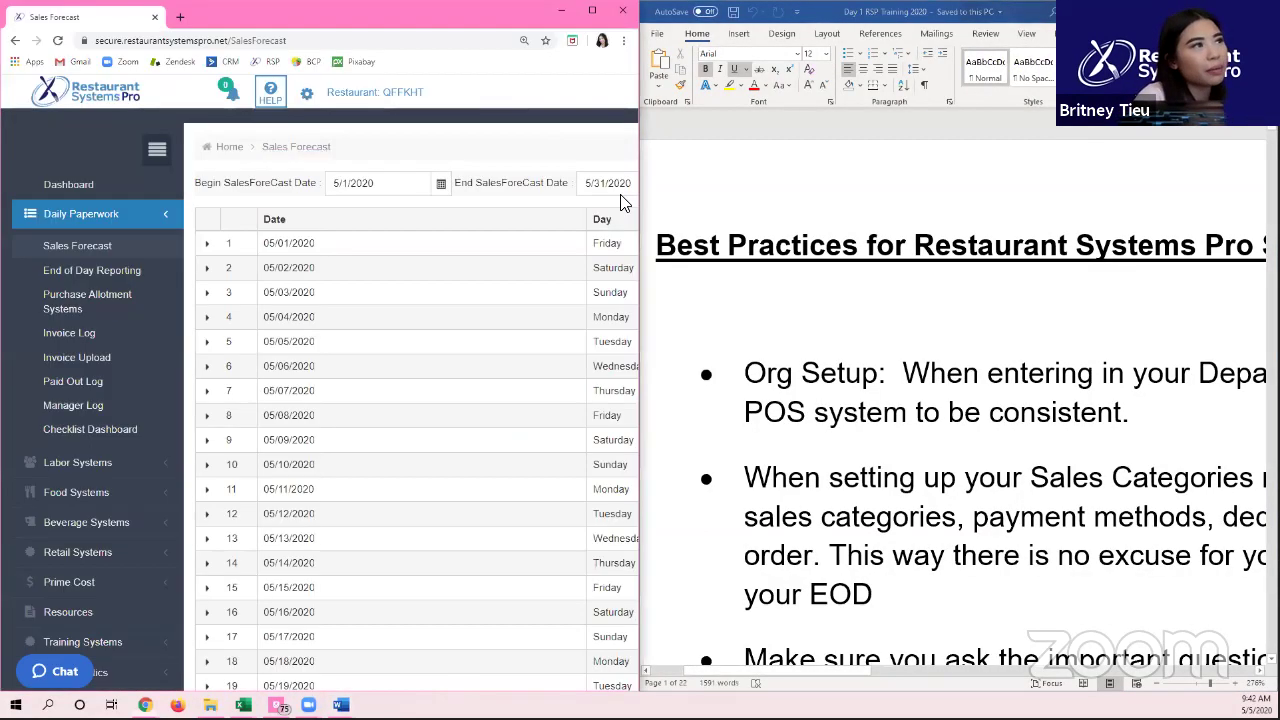
pyautogui.click(543, 106)
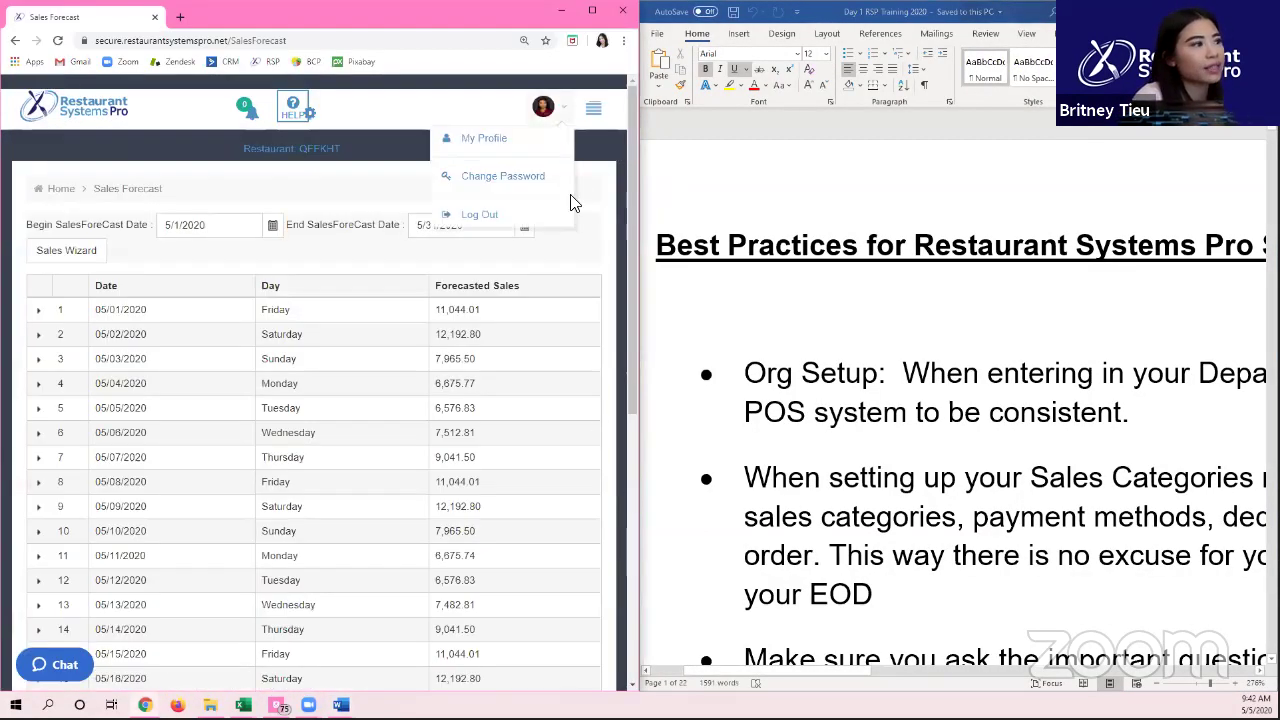
pyautogui.click(623, 40)
pyautogui.click(524, 164)
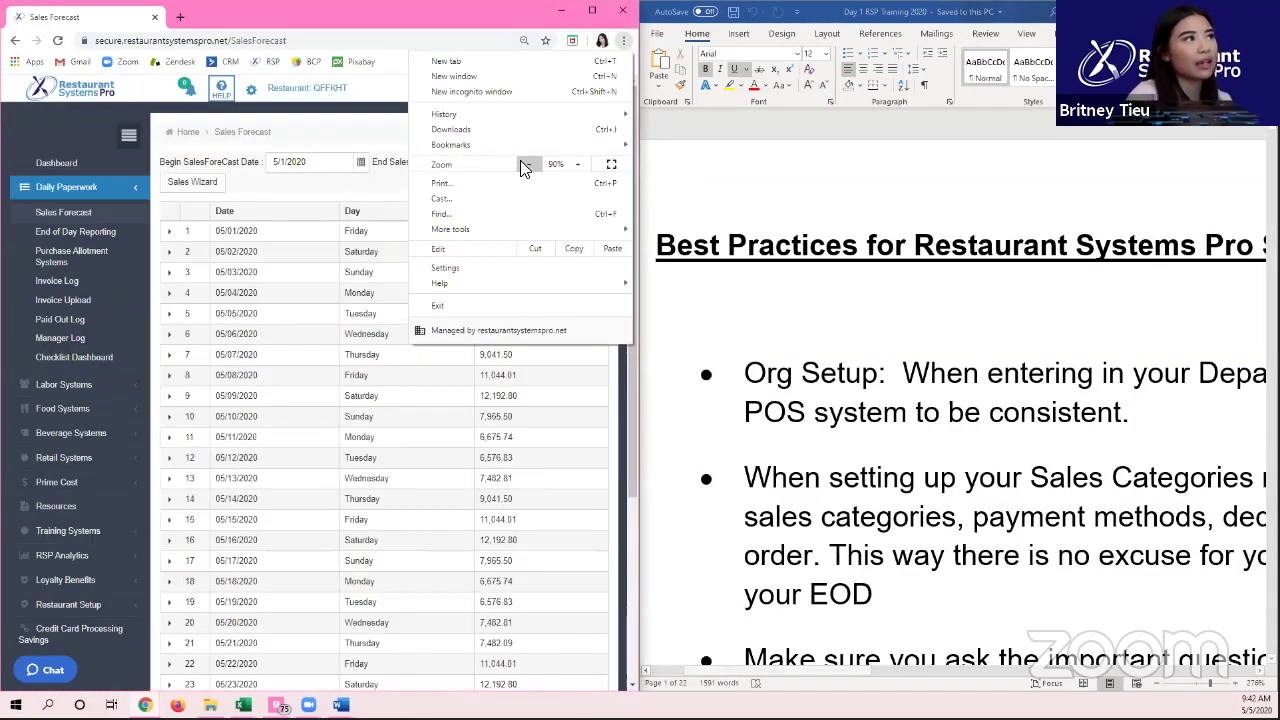
pyautogui.click(133, 147)
pyautogui.click(133, 147)
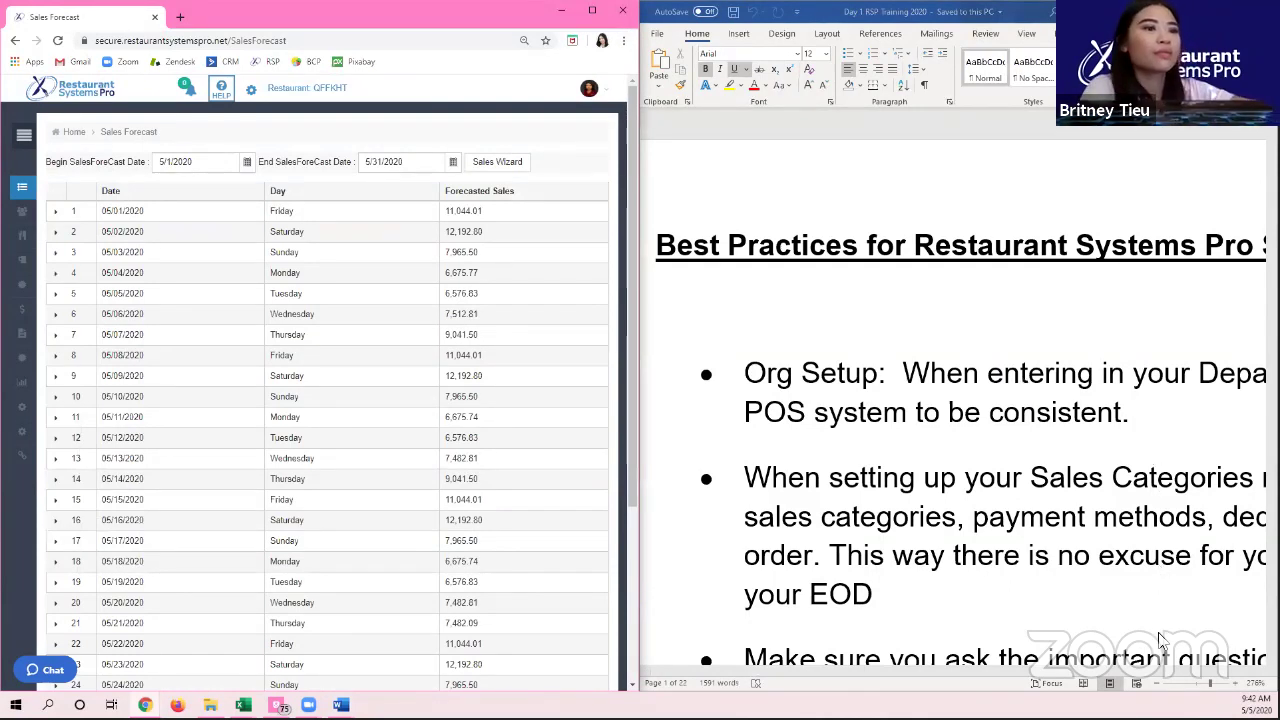
# Step: Zoom the Word document to 130% and scroll to the Sales Forecast Wizard page
pyautogui.click(1157, 686)
pyautogui.click(1157, 686)
pyautogui.click(1157, 686)
pyautogui.click(1157, 686)
pyautogui.click(1157, 686)
pyautogui.click(1157, 686)
pyautogui.click(1157, 686)
pyautogui.click(1157, 686)
pyautogui.click(1157, 686)
pyautogui.click(1157, 686)
pyautogui.click(1157, 686)
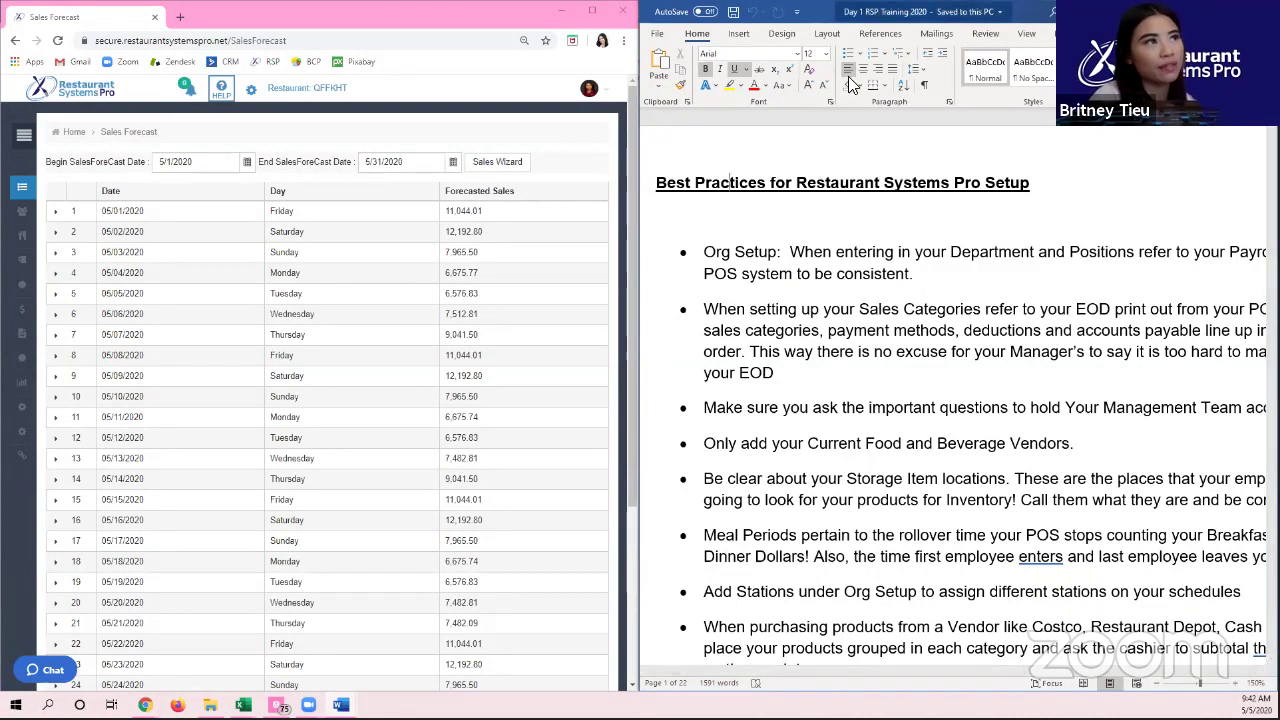
pyautogui.scroll(-10, 825, 395)
pyautogui.scroll(-3, 823, 398)
pyautogui.scroll(5, 820, 400)
pyautogui.scroll(-3, 820, 400)
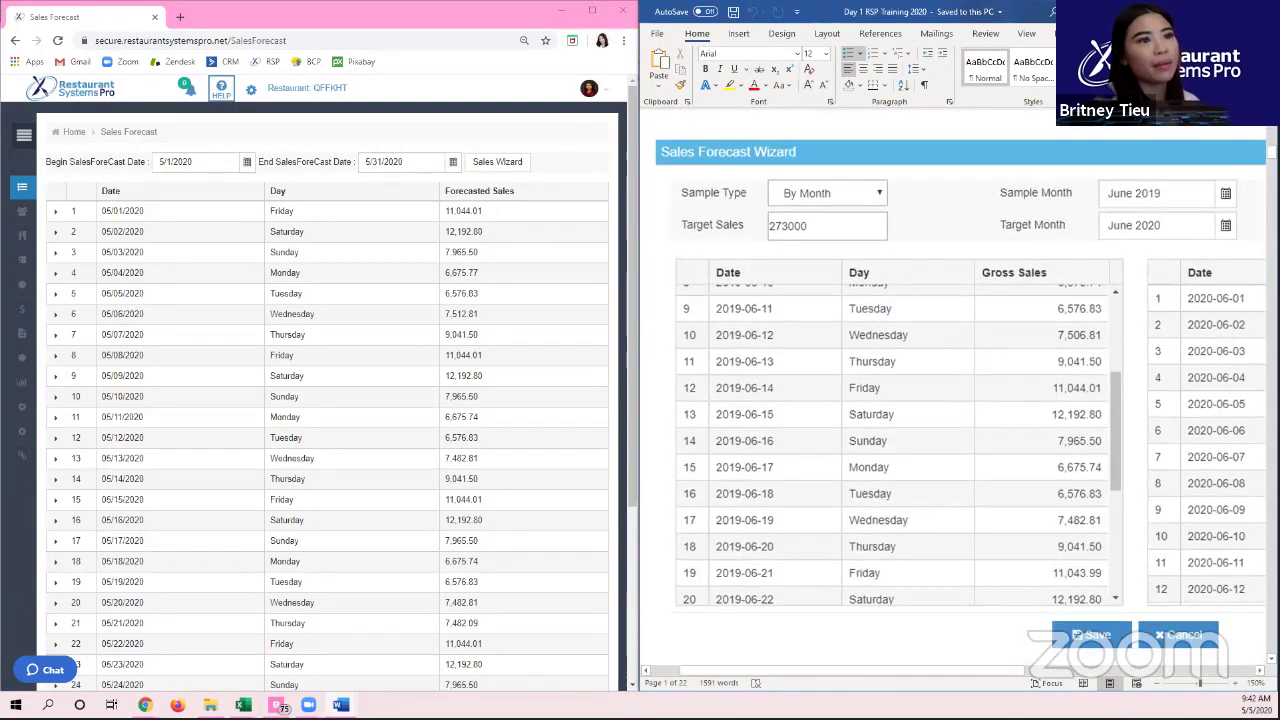
pyautogui.click(1163, 685)
pyautogui.click(1163, 685)
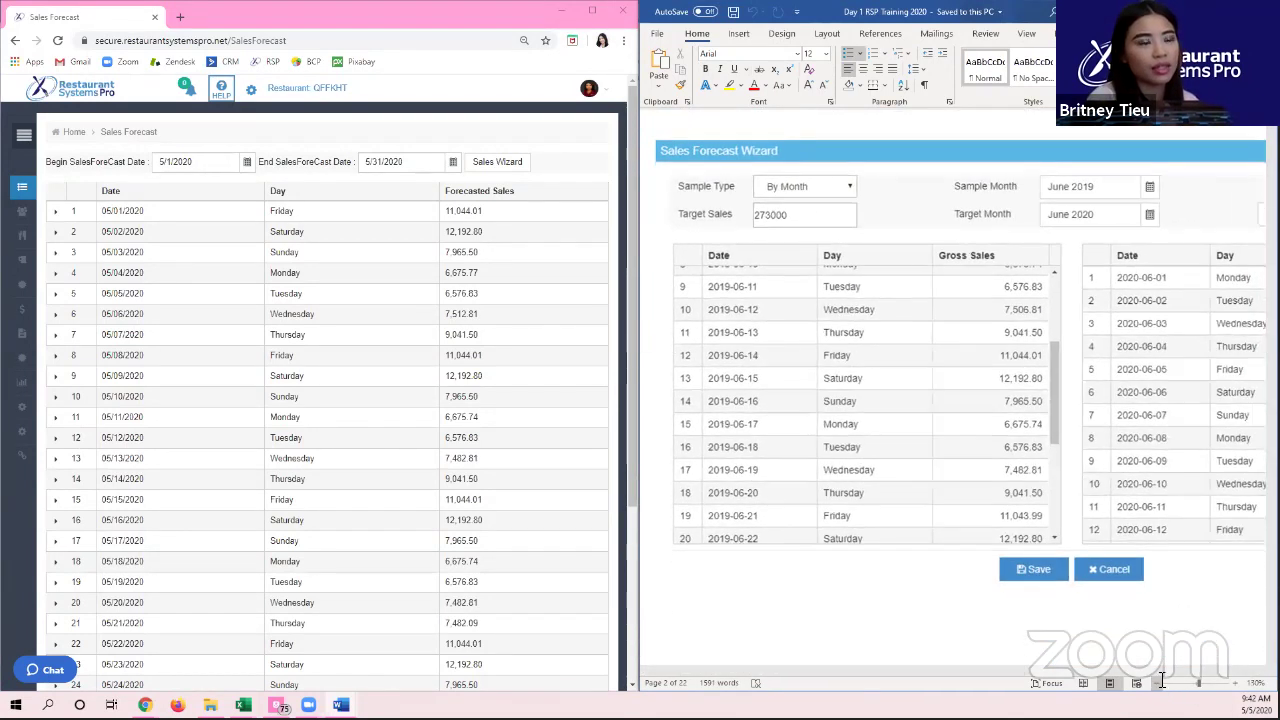
# Step: Widen the browser window beside the document to show more of the forecast table
pyautogui.moveTo(943, 672); pyautogui.dragTo(980, 665)
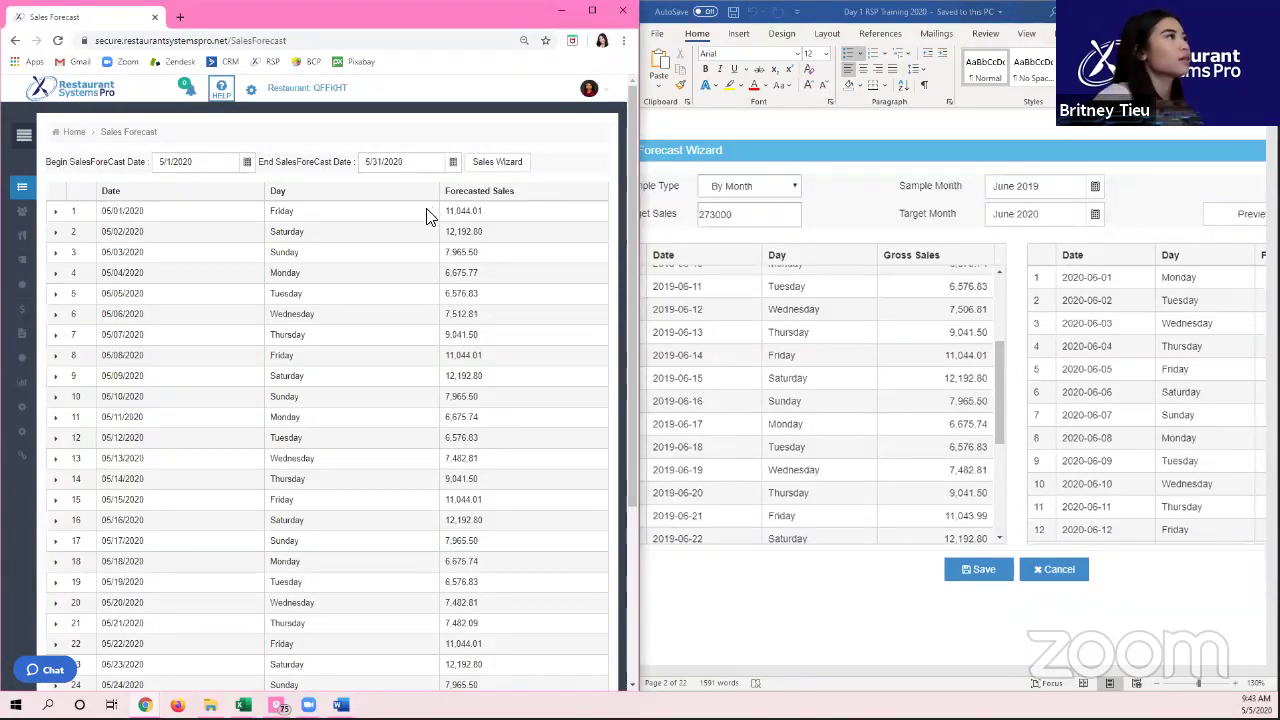
pyautogui.moveTo(628, 118); pyautogui.dragTo(634, 170)
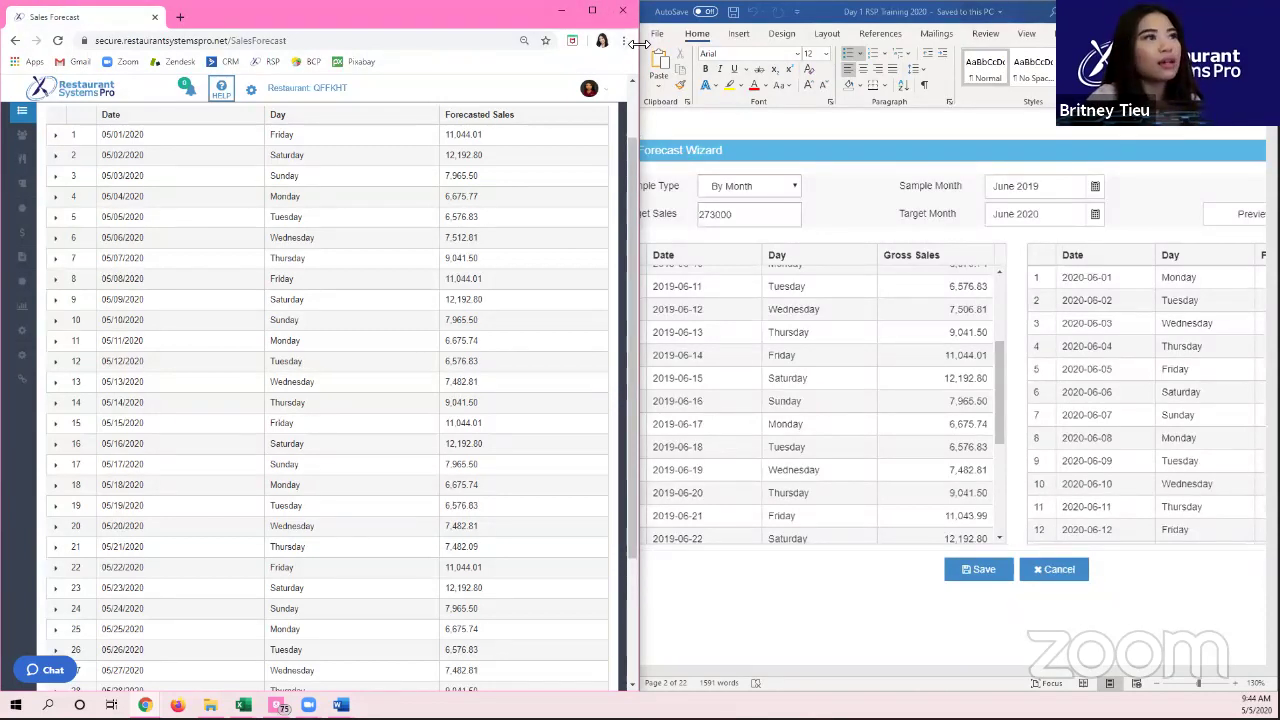
pyautogui.moveTo(637, 42); pyautogui.dragTo(908, 42)
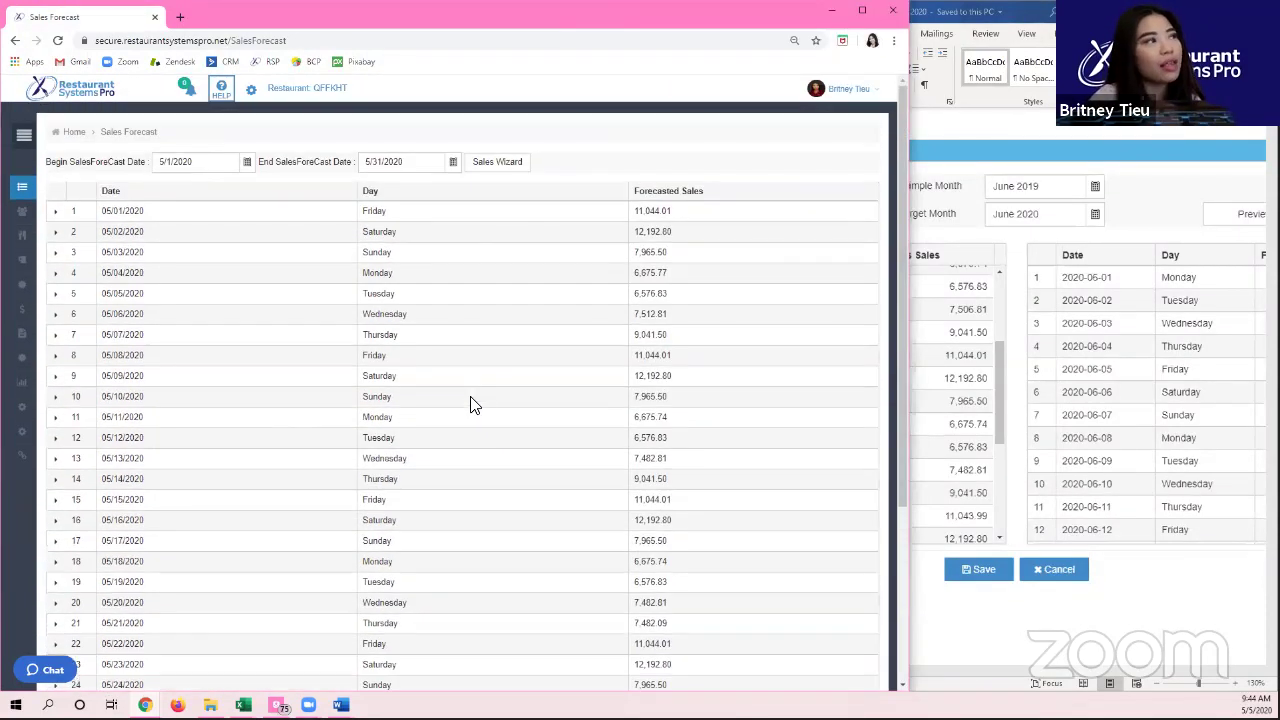
pyautogui.moveTo(22, 187)
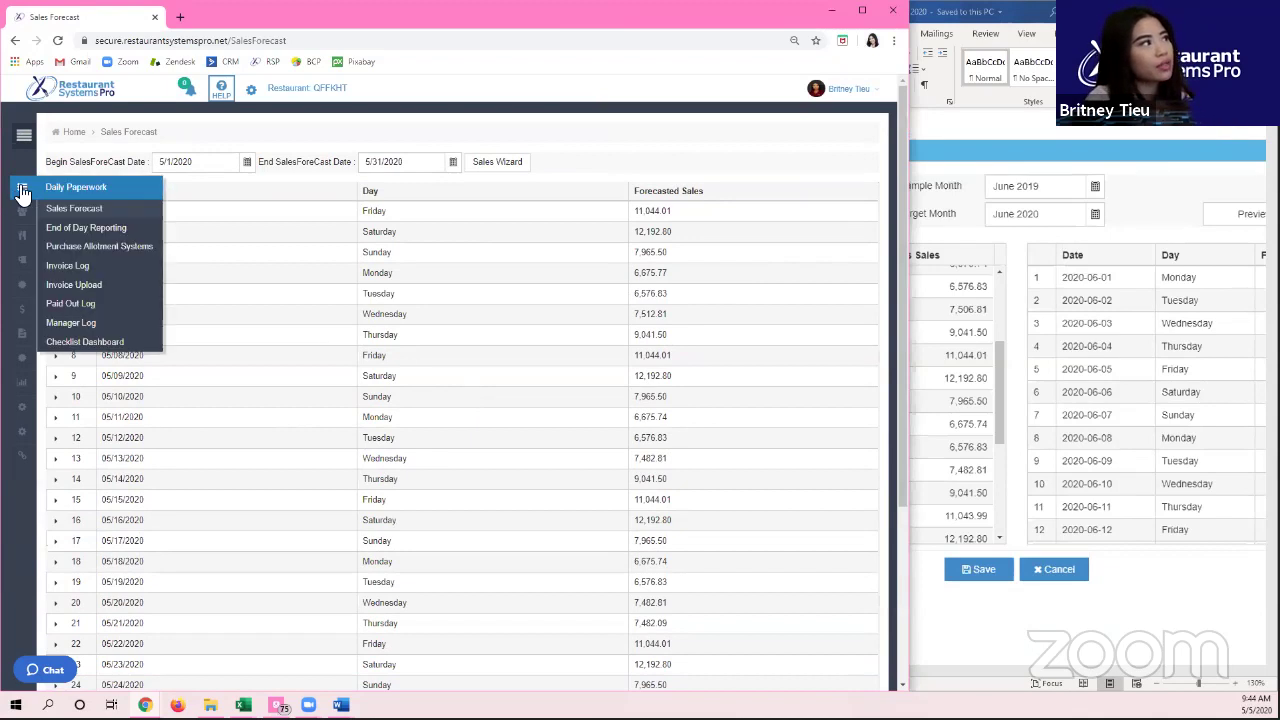
pyautogui.click(77, 212)
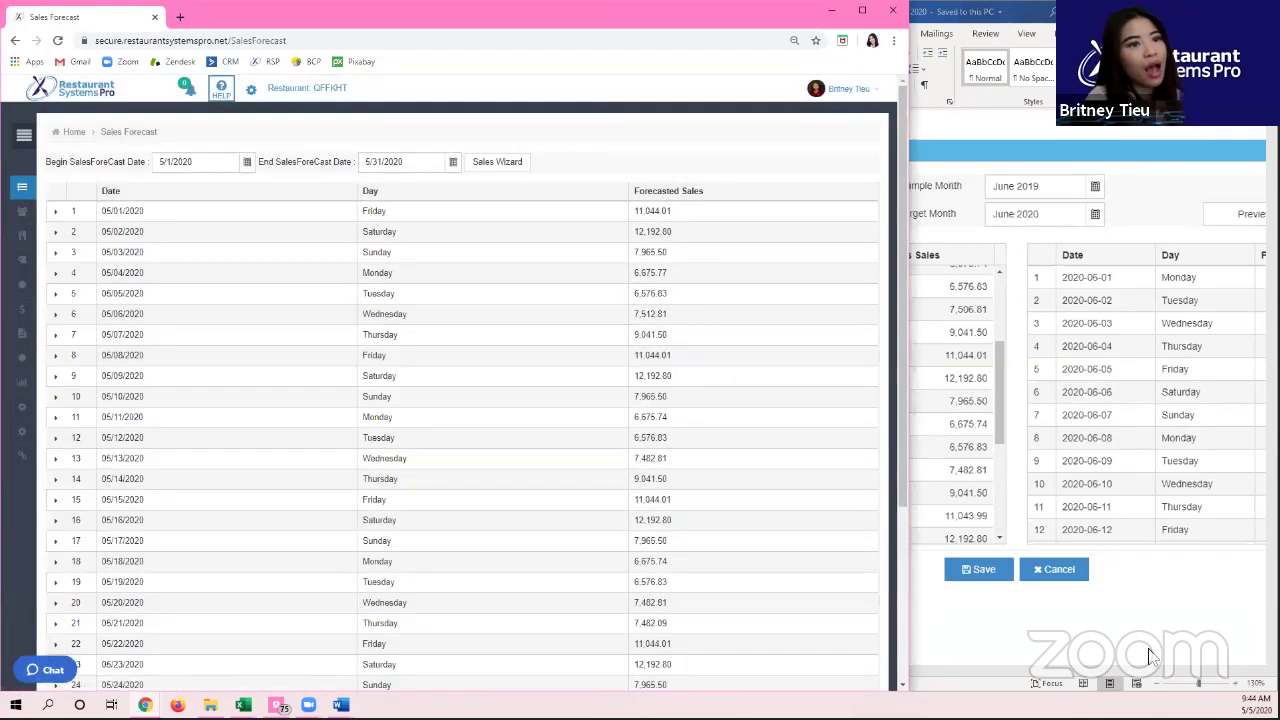
pyautogui.click(1255, 704)
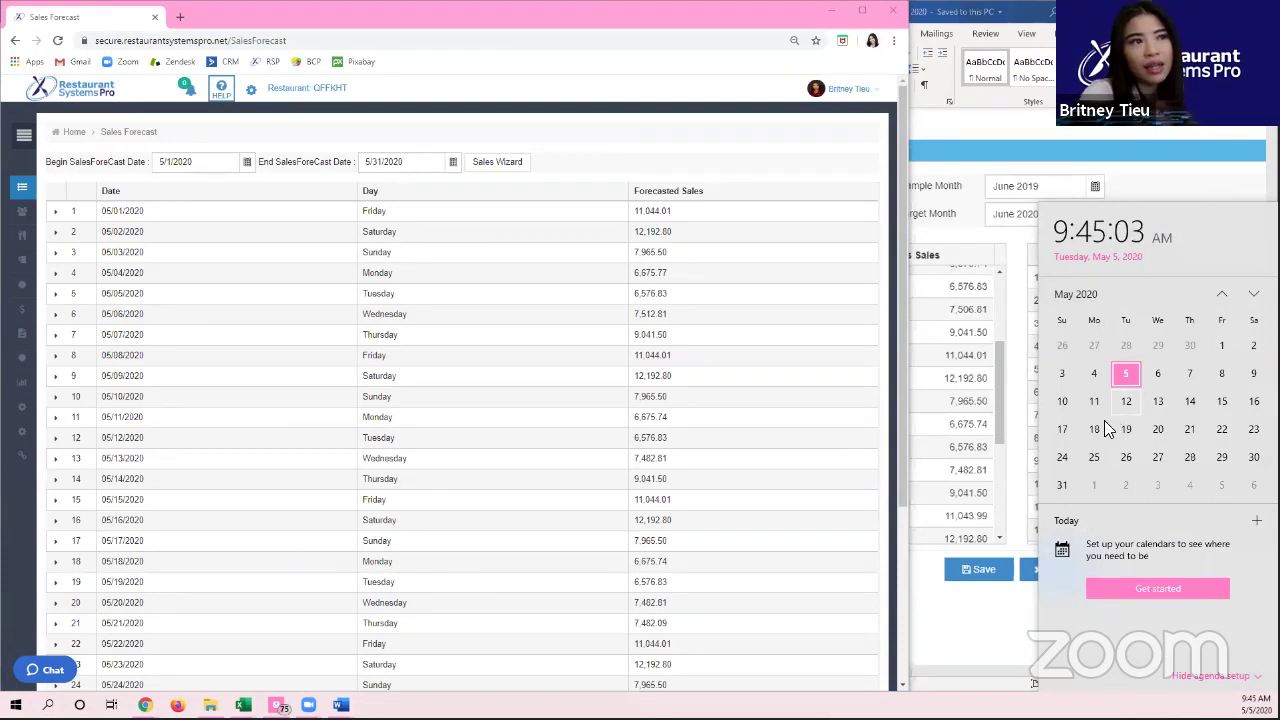
pyautogui.scroll(-1, 1100, 422)
pyautogui.scroll(4, 1096, 426)
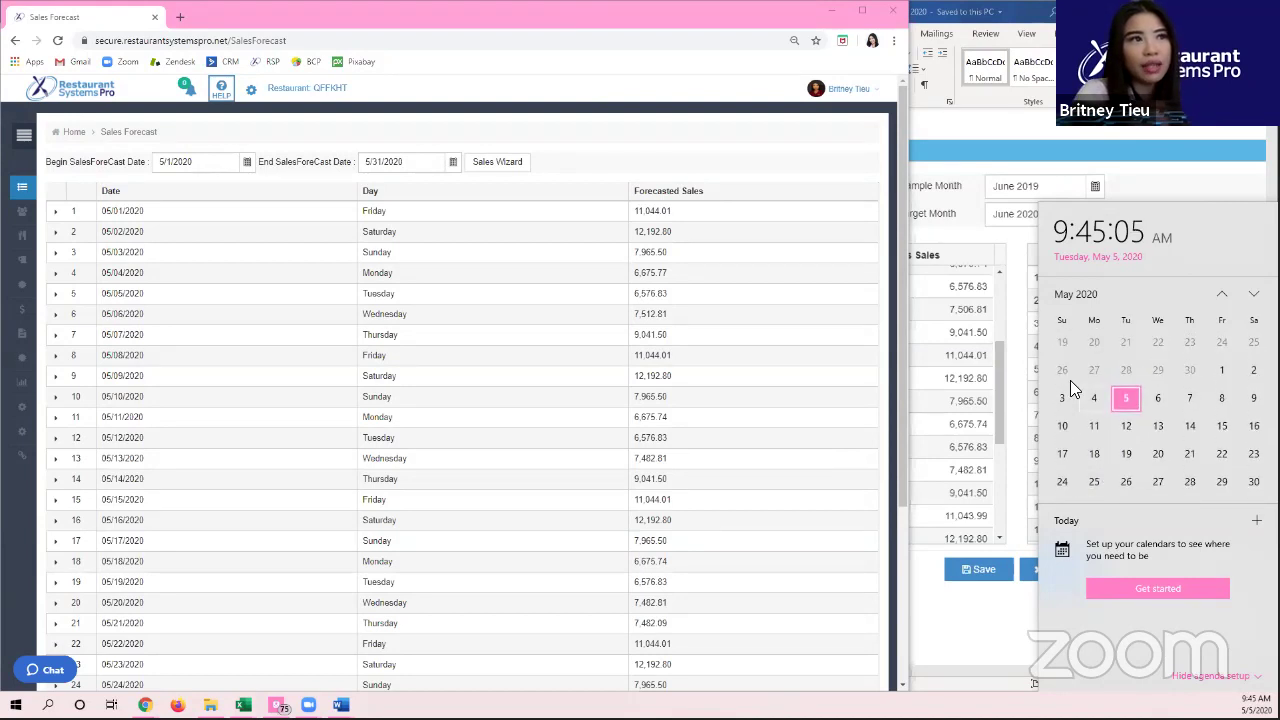
pyautogui.click(1094, 421)
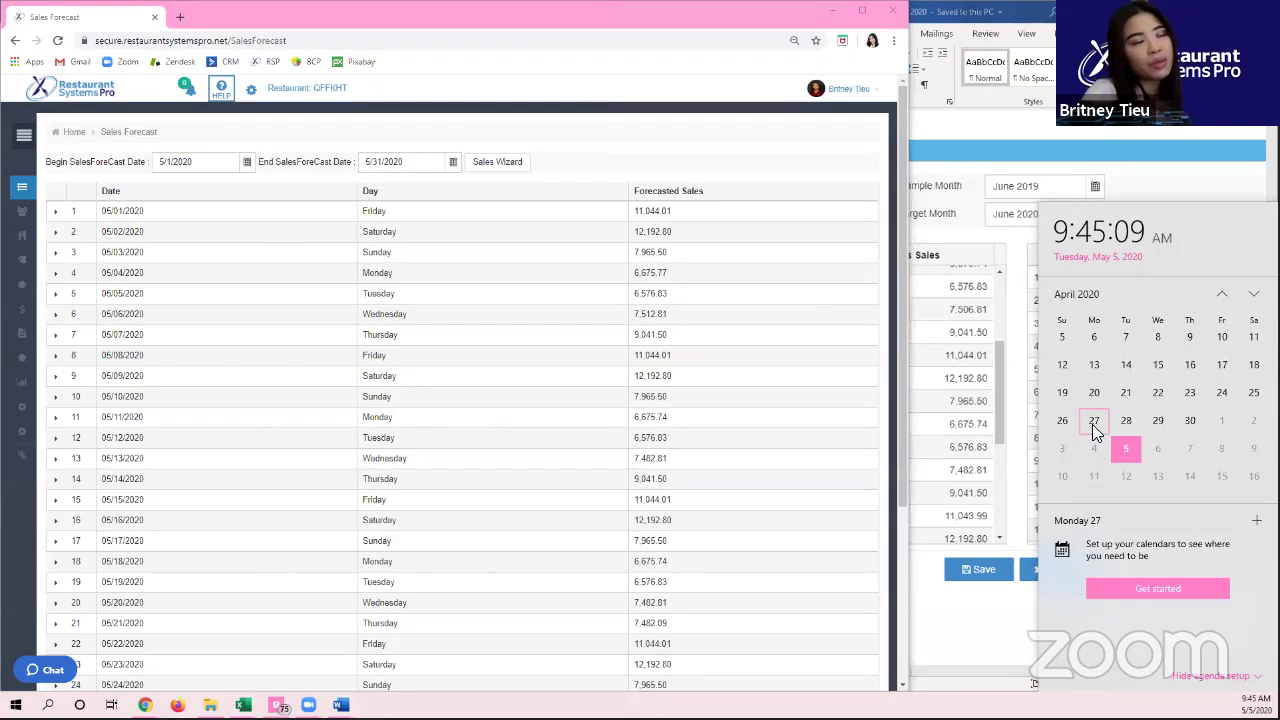
pyautogui.click(1051, 455)
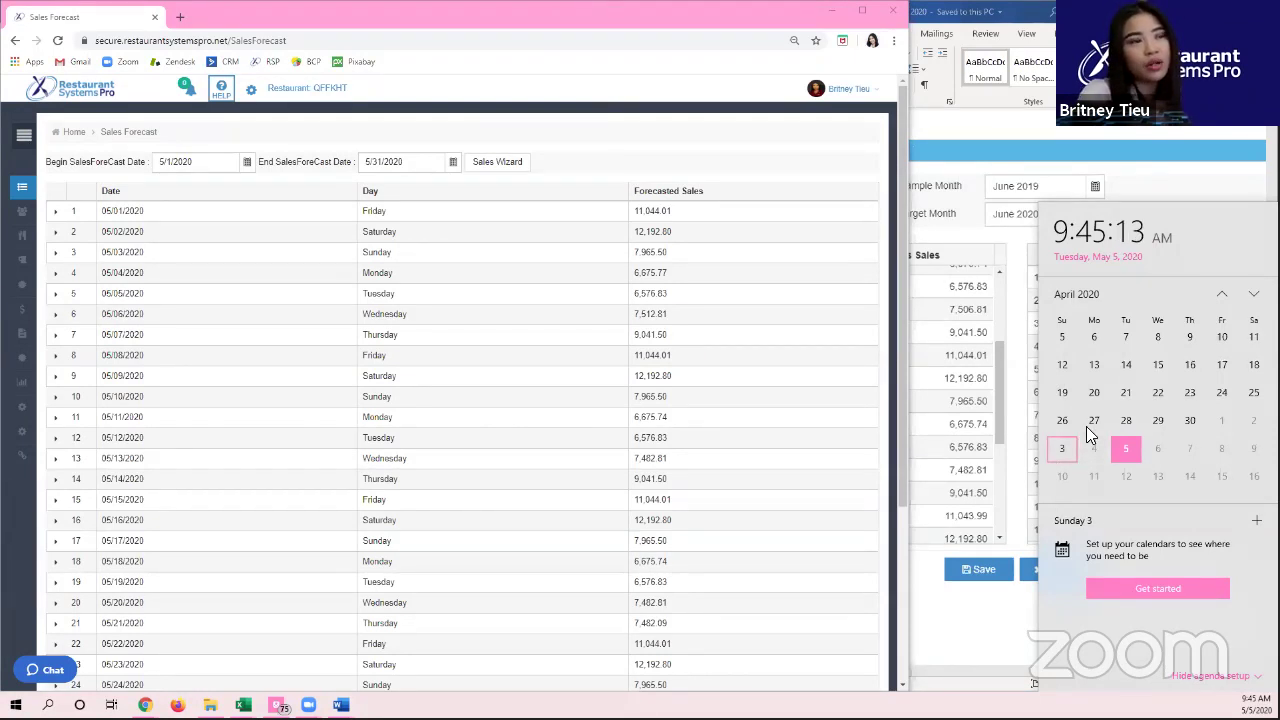
pyautogui.scroll(-2, 1125, 420)
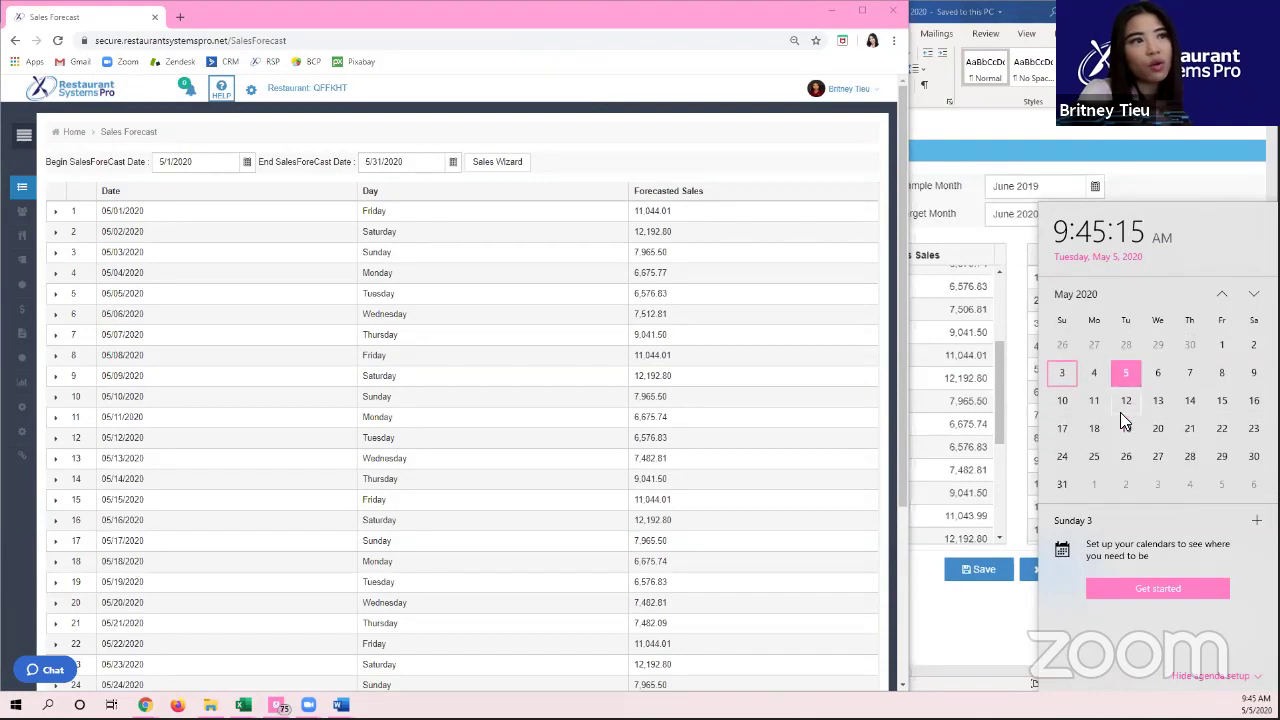
pyautogui.click(1168, 428)
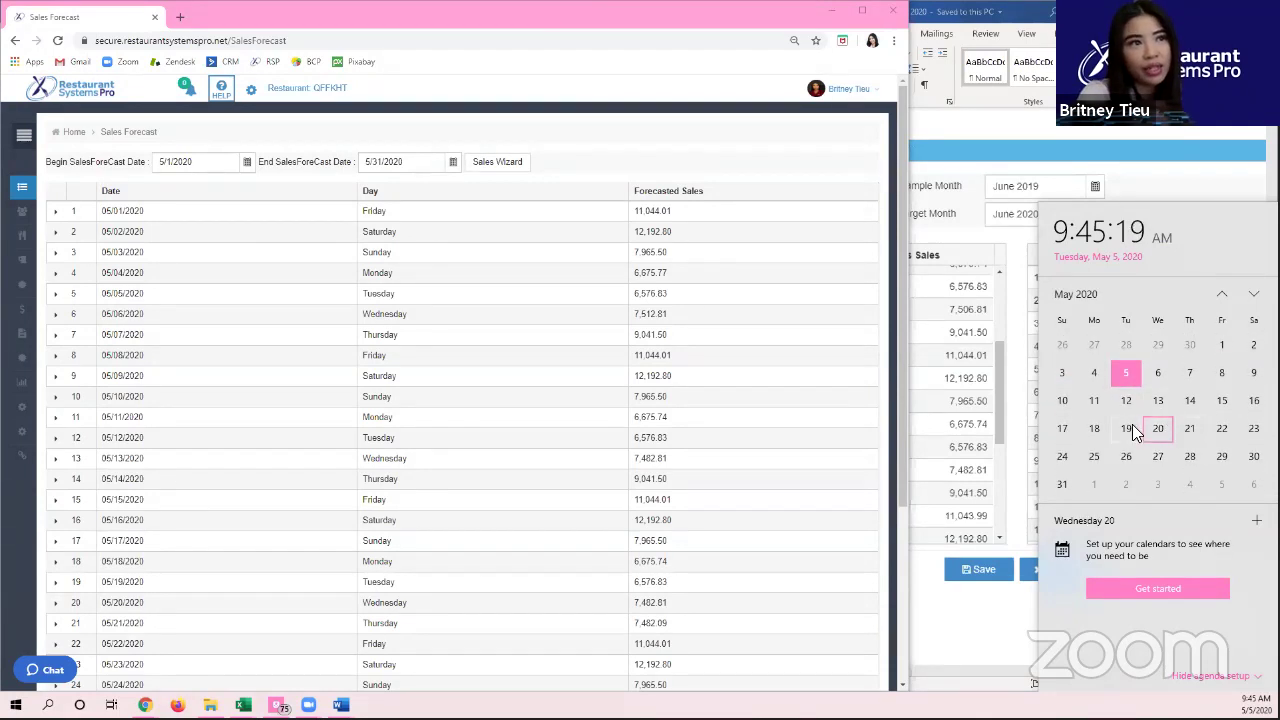
pyautogui.click(486, 126)
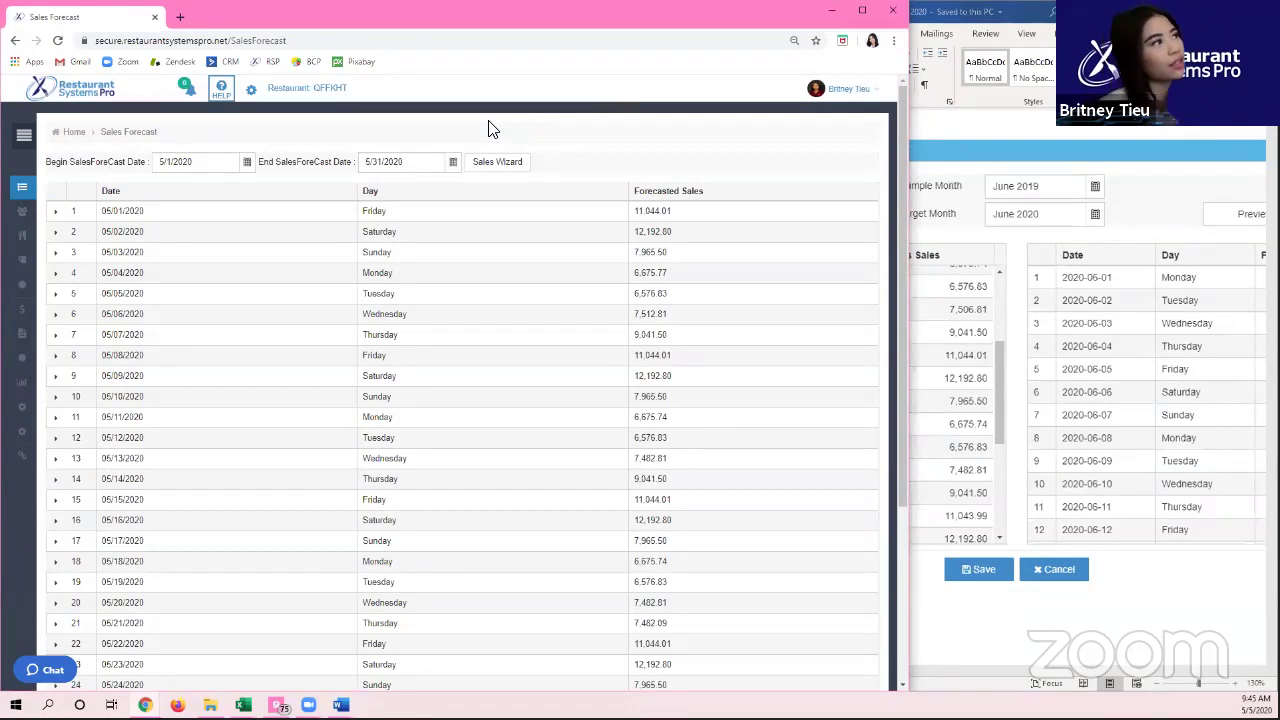
pyautogui.click(508, 176)
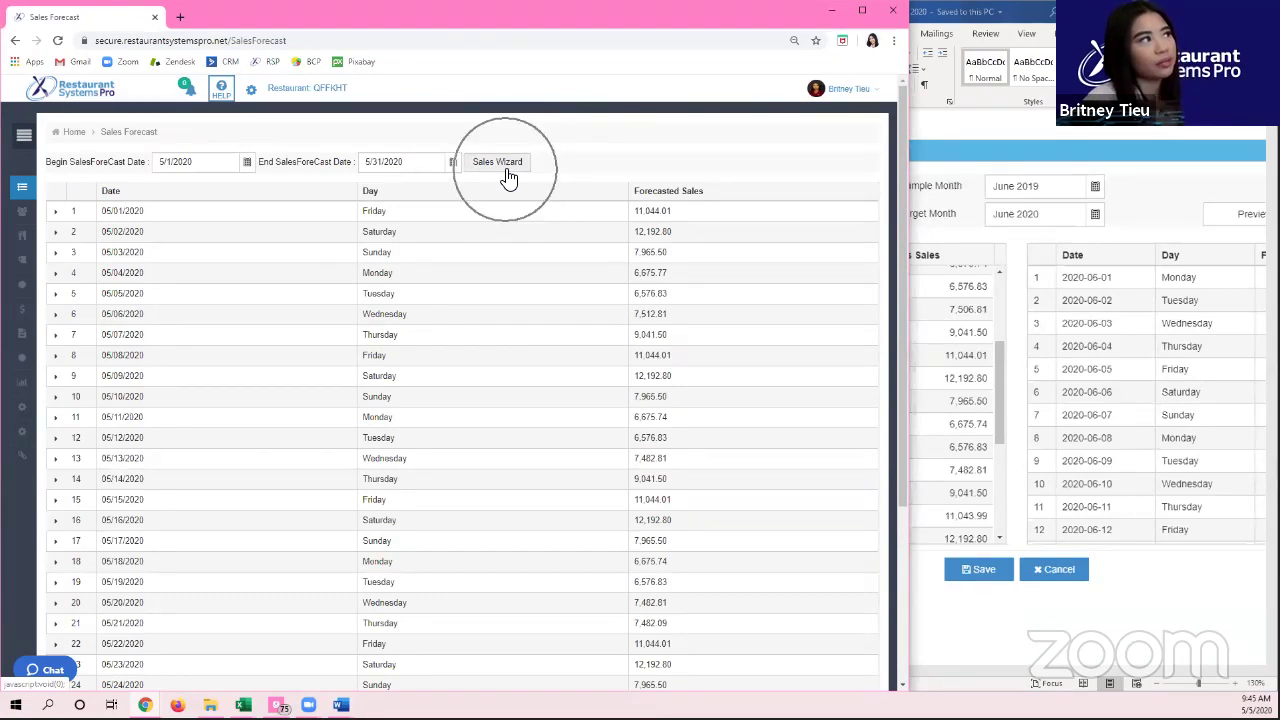
# Step: Open the Sales Forecast Wizard and keep the Sample Type set to By Month
pyautogui.click(490, 168)
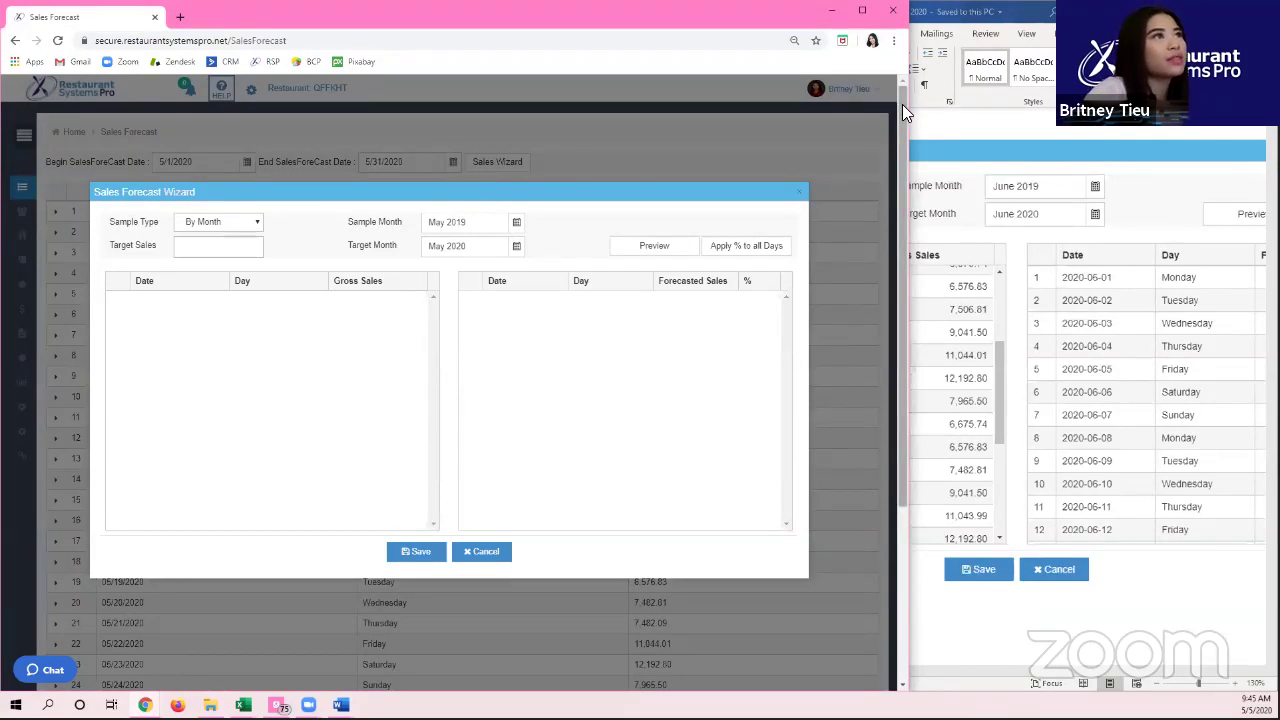
pyautogui.click(216, 222)
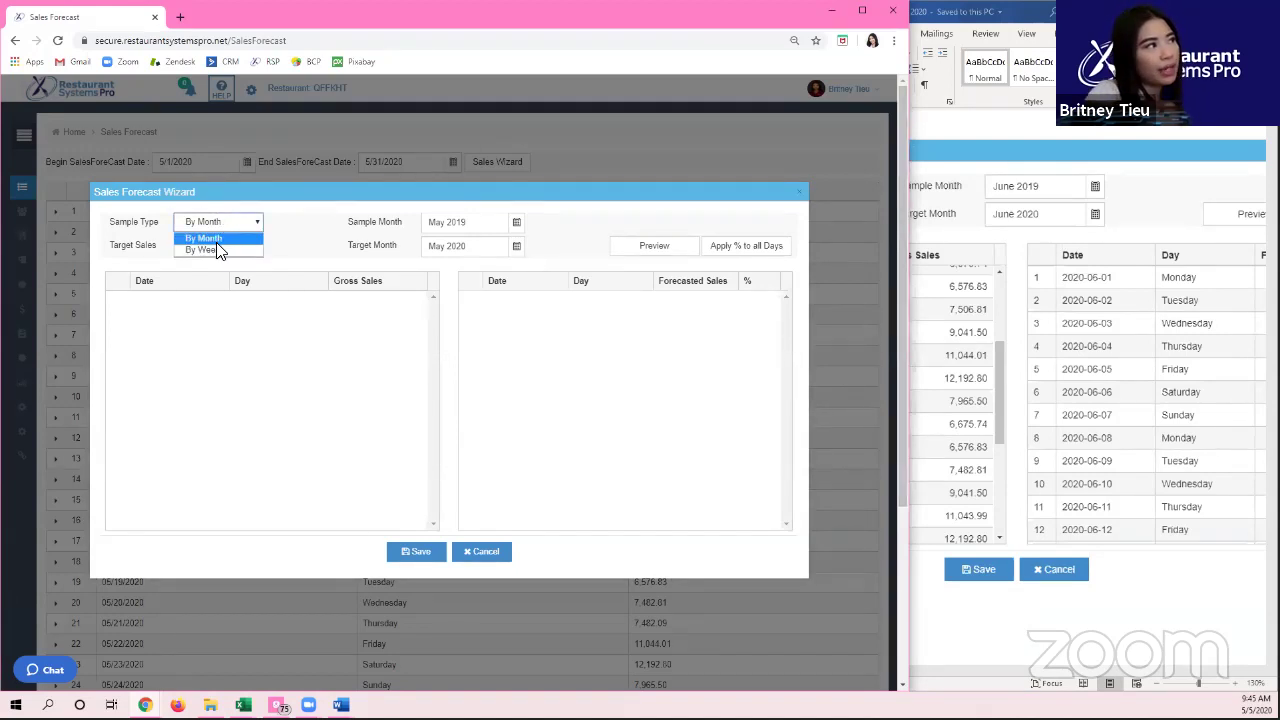
pyautogui.click(218, 239)
pyautogui.click(215, 244)
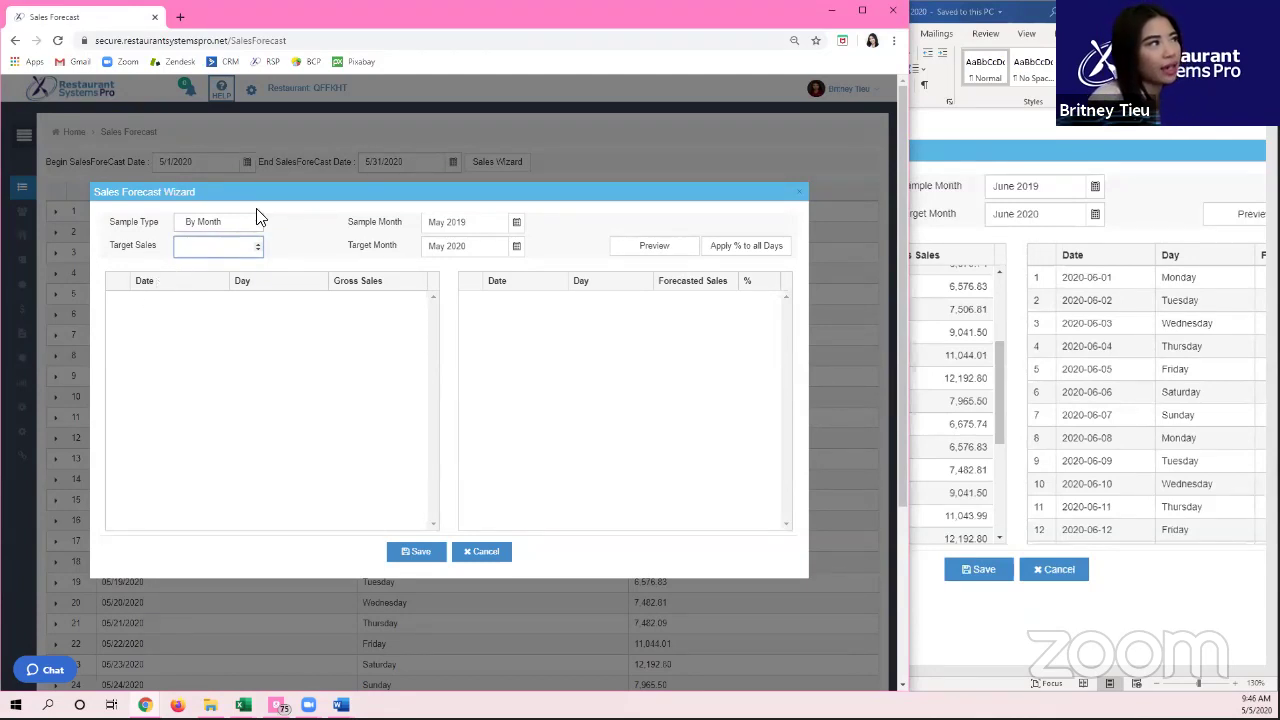
pyautogui.moveTo(342, 222); pyautogui.dragTo(474, 226)
pyautogui.moveTo(399, 246); pyautogui.dragTo(347, 246)
# Step: Choose June 2019 as Sample Month and June 2020 as Target Month, then preview the forecast
pyautogui.click(517, 222)
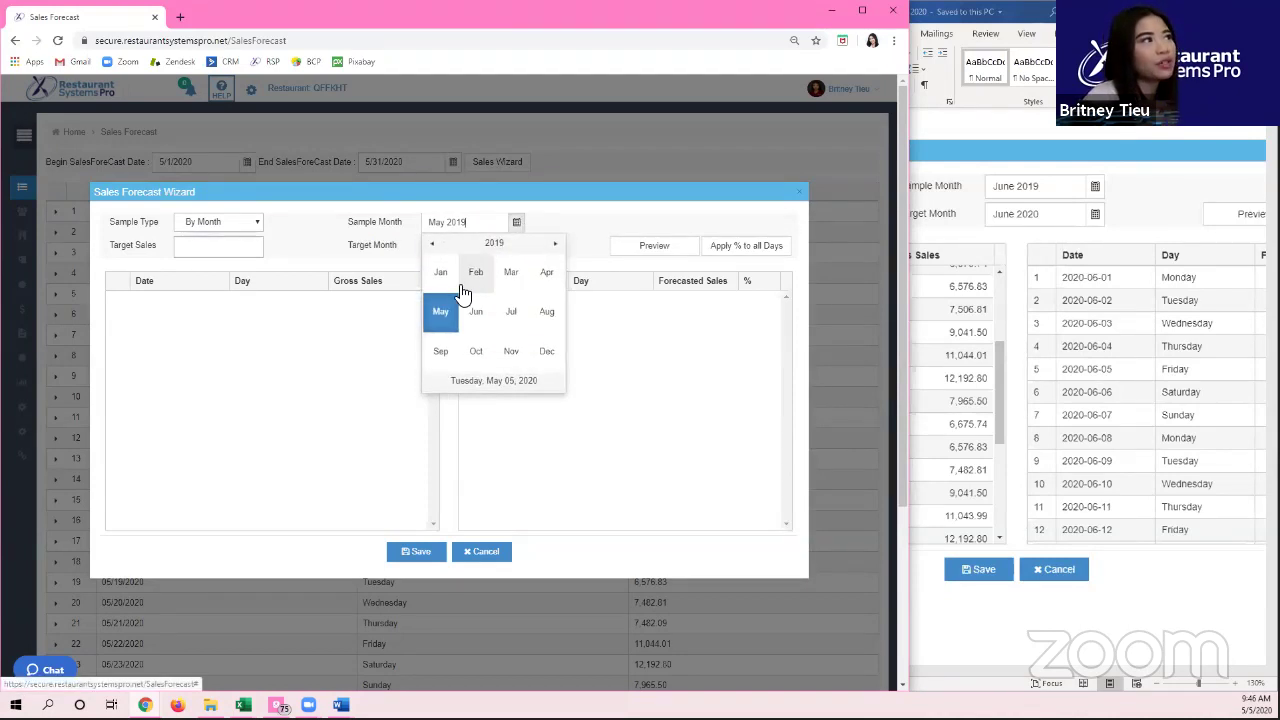
pyautogui.click(476, 311)
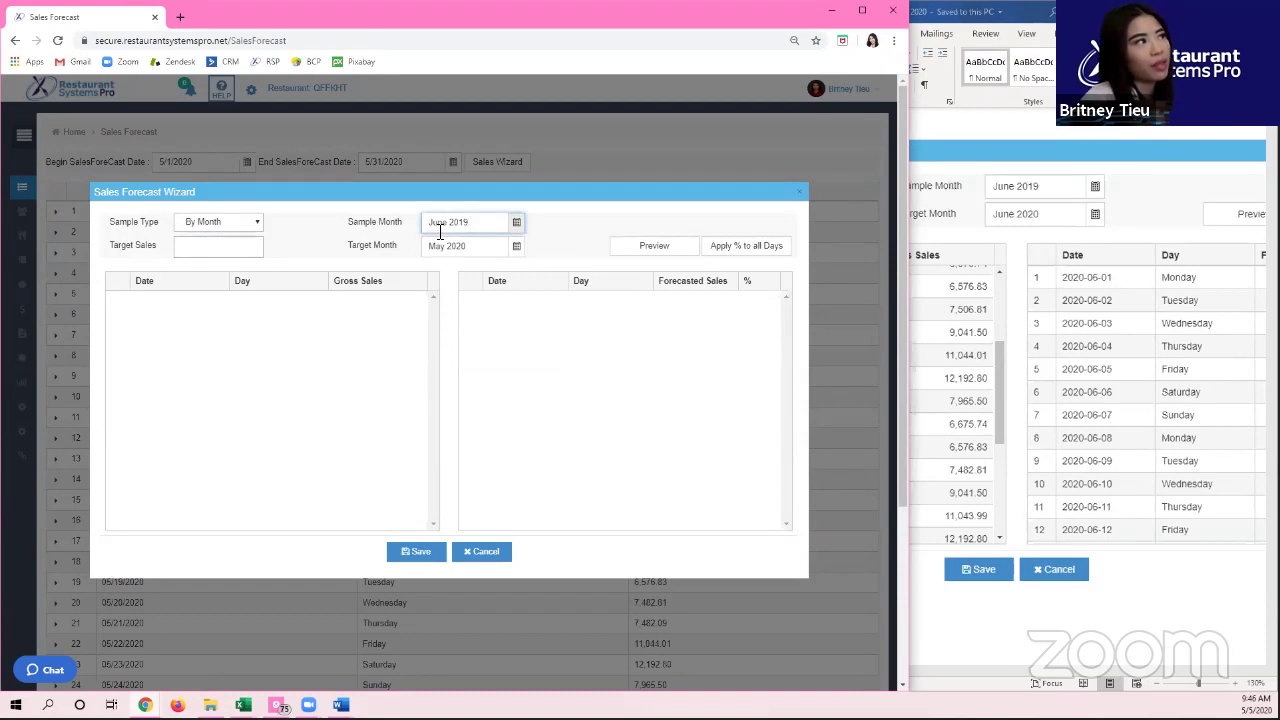
pyautogui.click(517, 224)
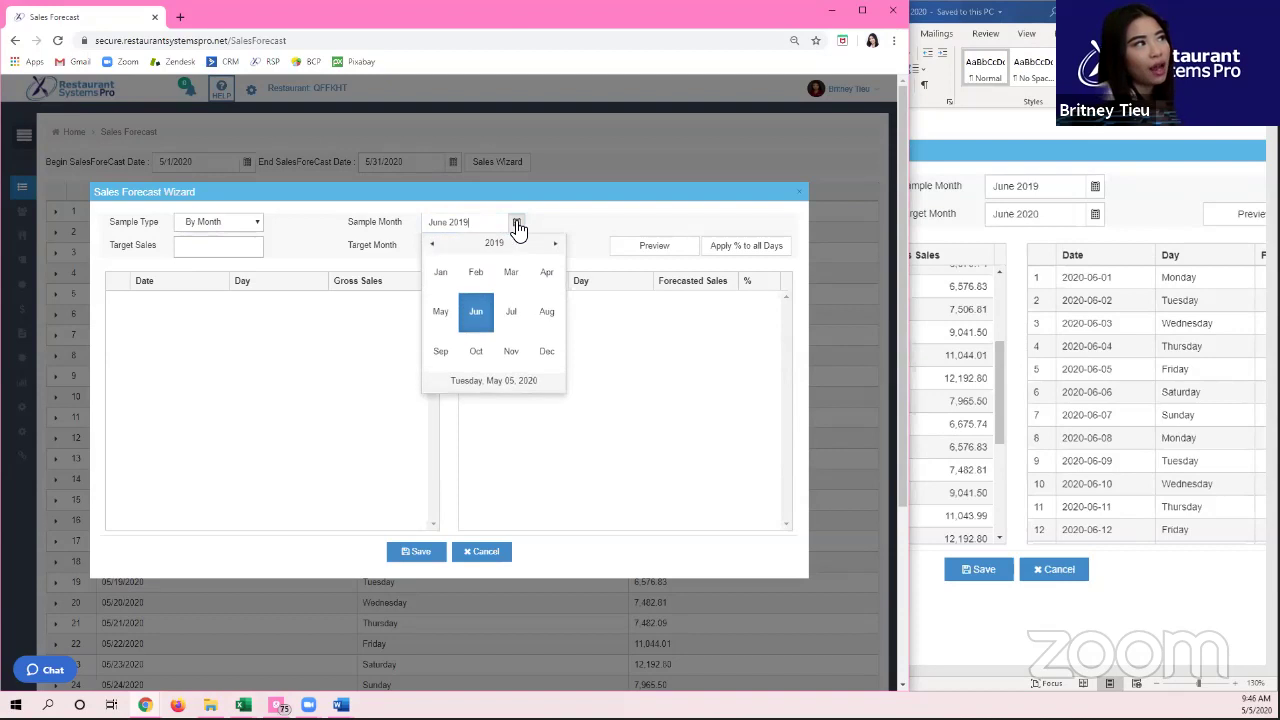
pyautogui.click(474, 318)
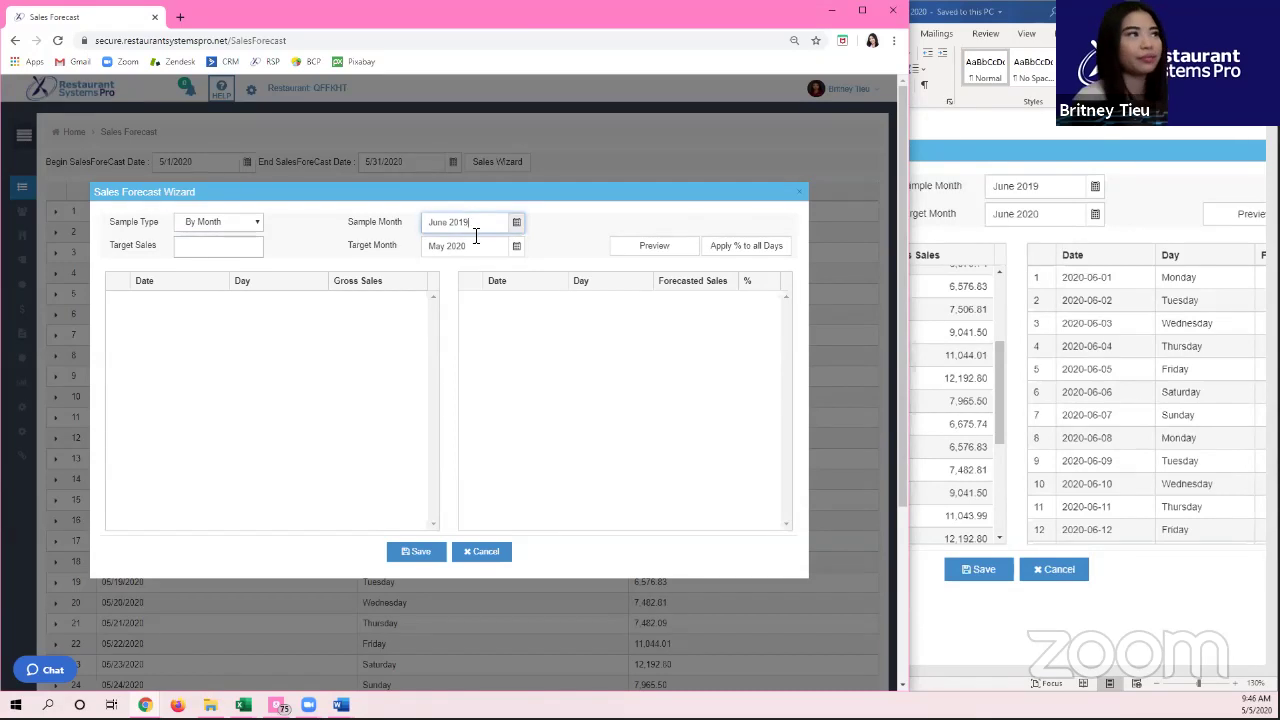
pyautogui.click(476, 236)
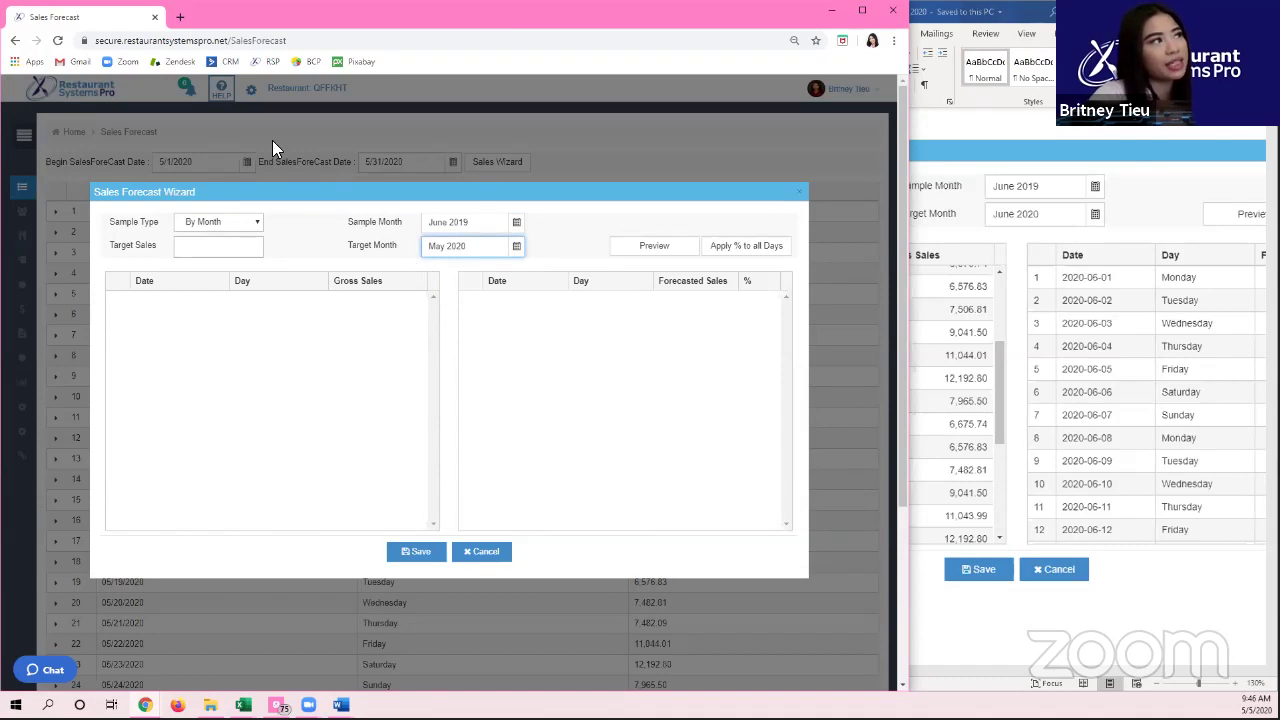
pyautogui.click(517, 248)
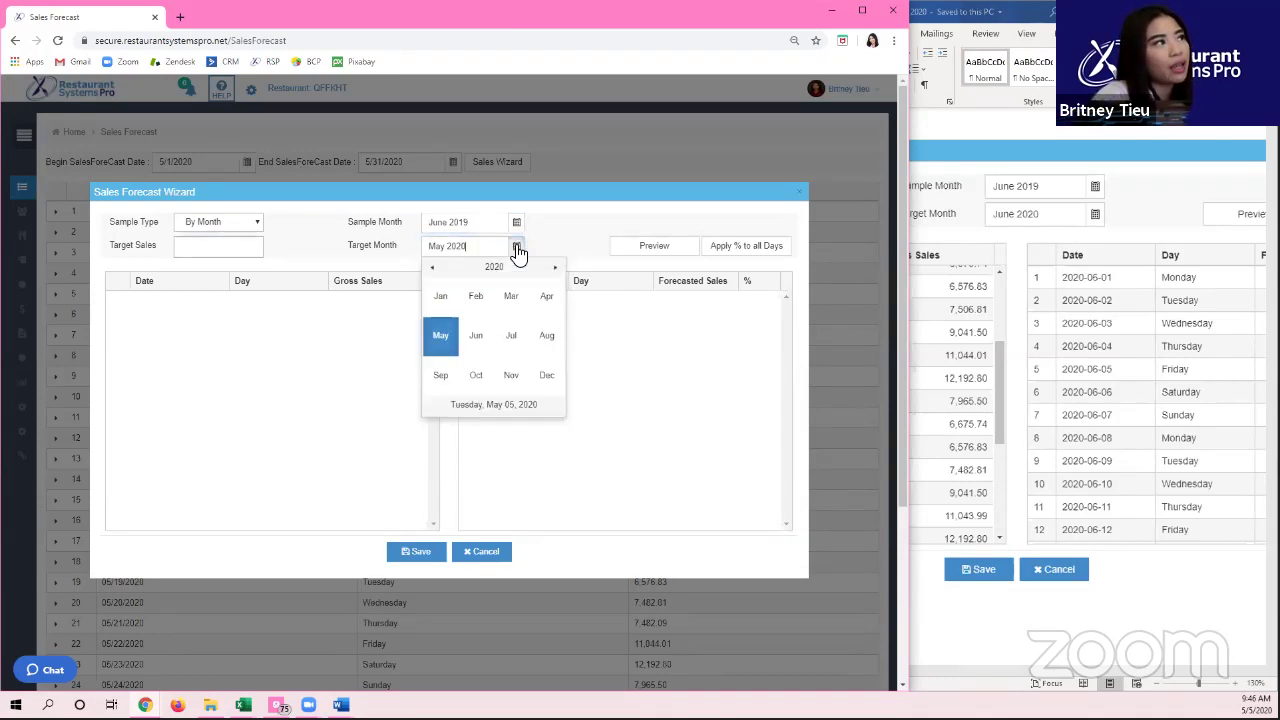
pyautogui.click(479, 336)
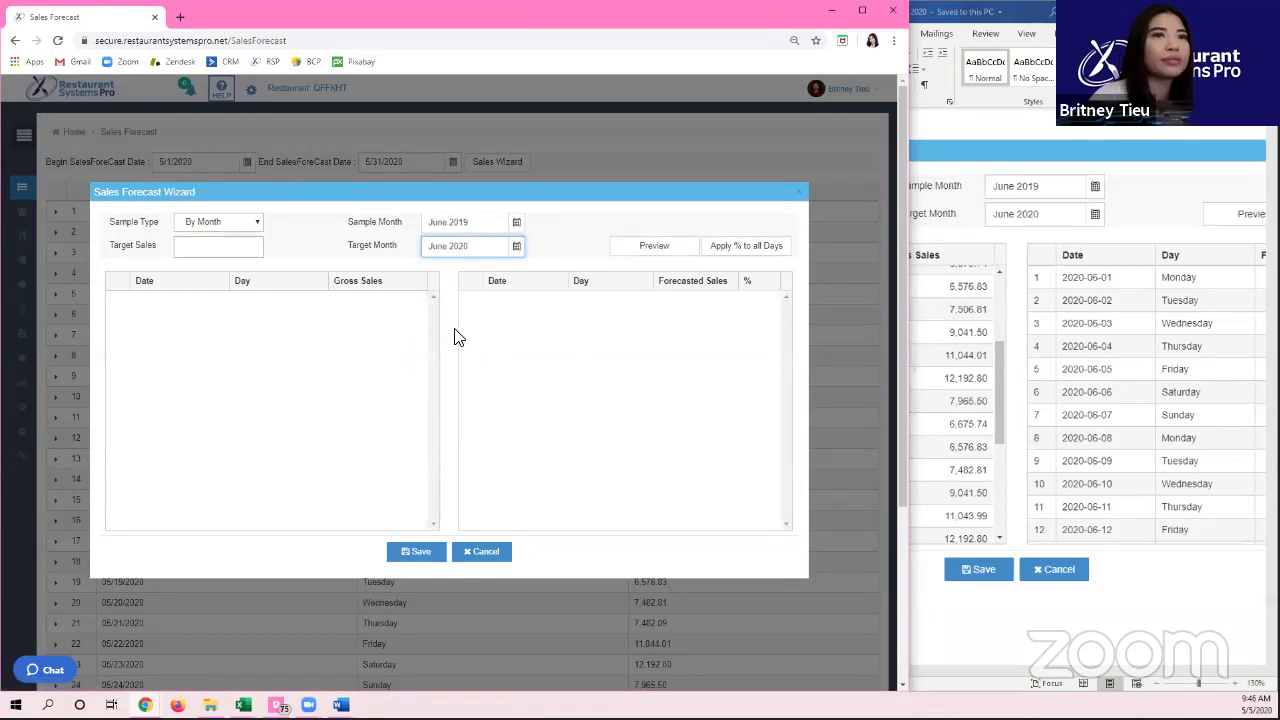
pyautogui.click(650, 250)
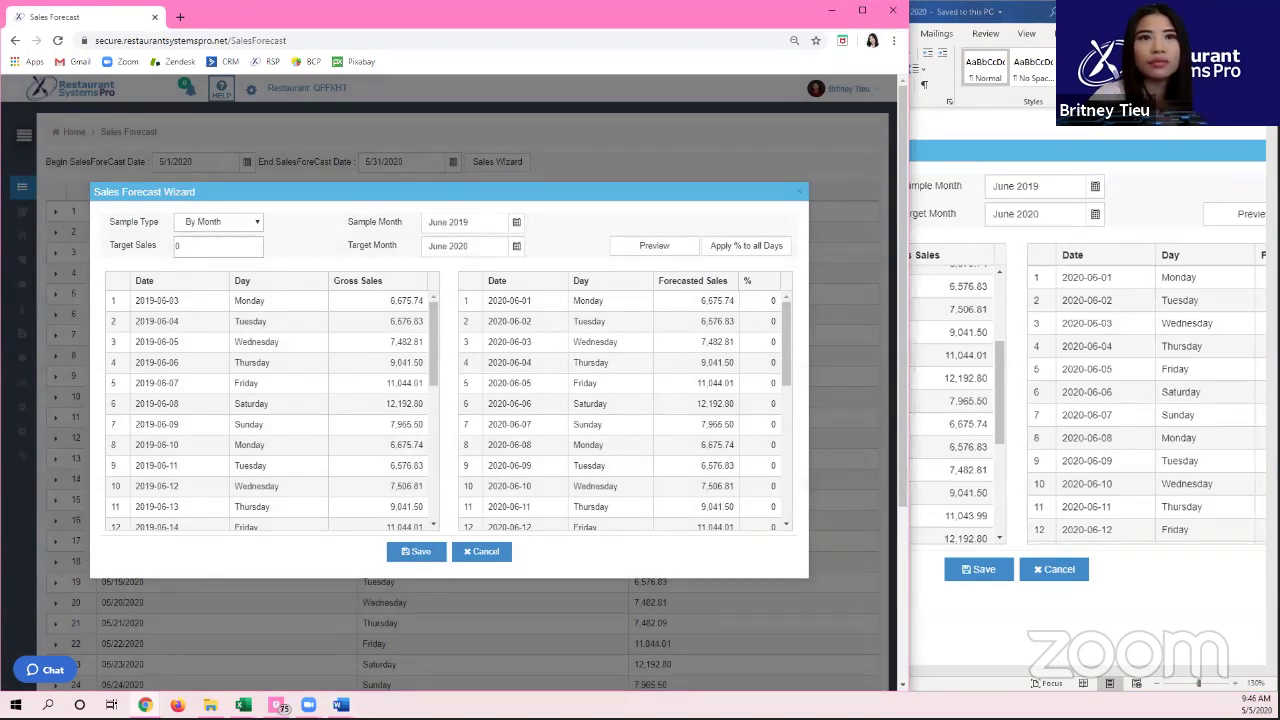
pyautogui.click(972, 146)
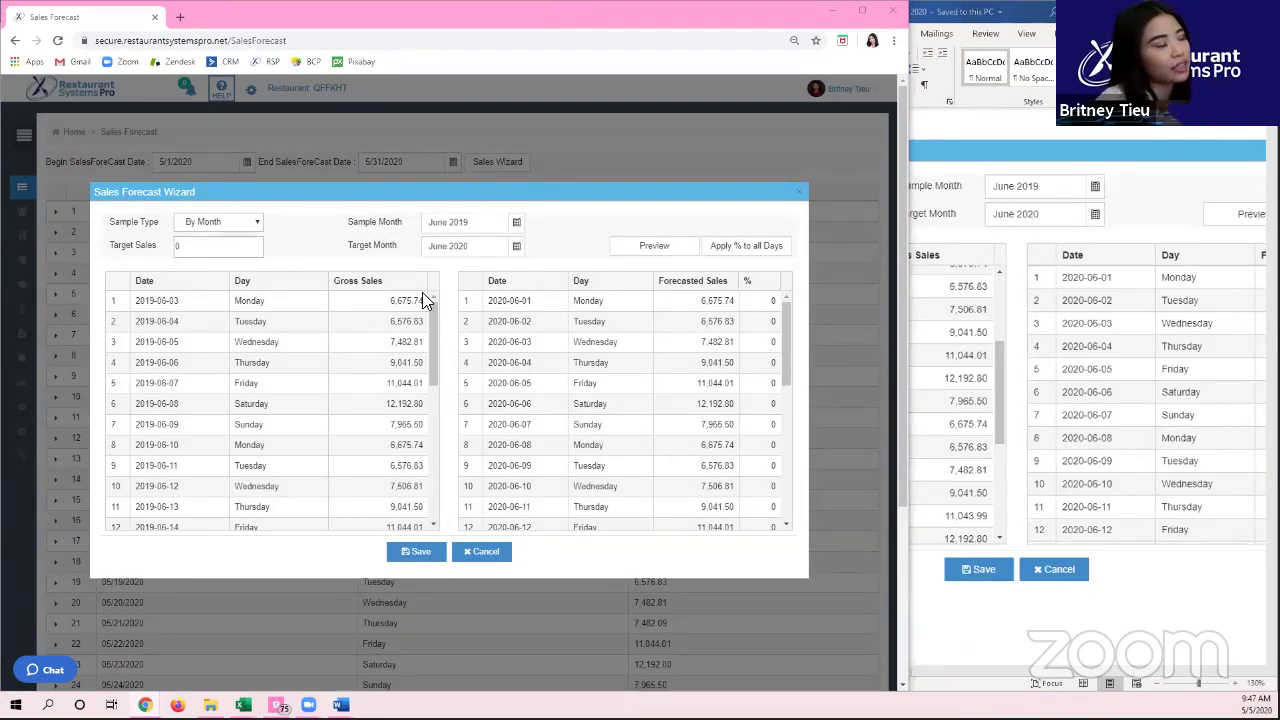
# Step: Preview the forecast with a 100000 Target Sales, then clear the target and preview again
pyautogui.click(214, 250)
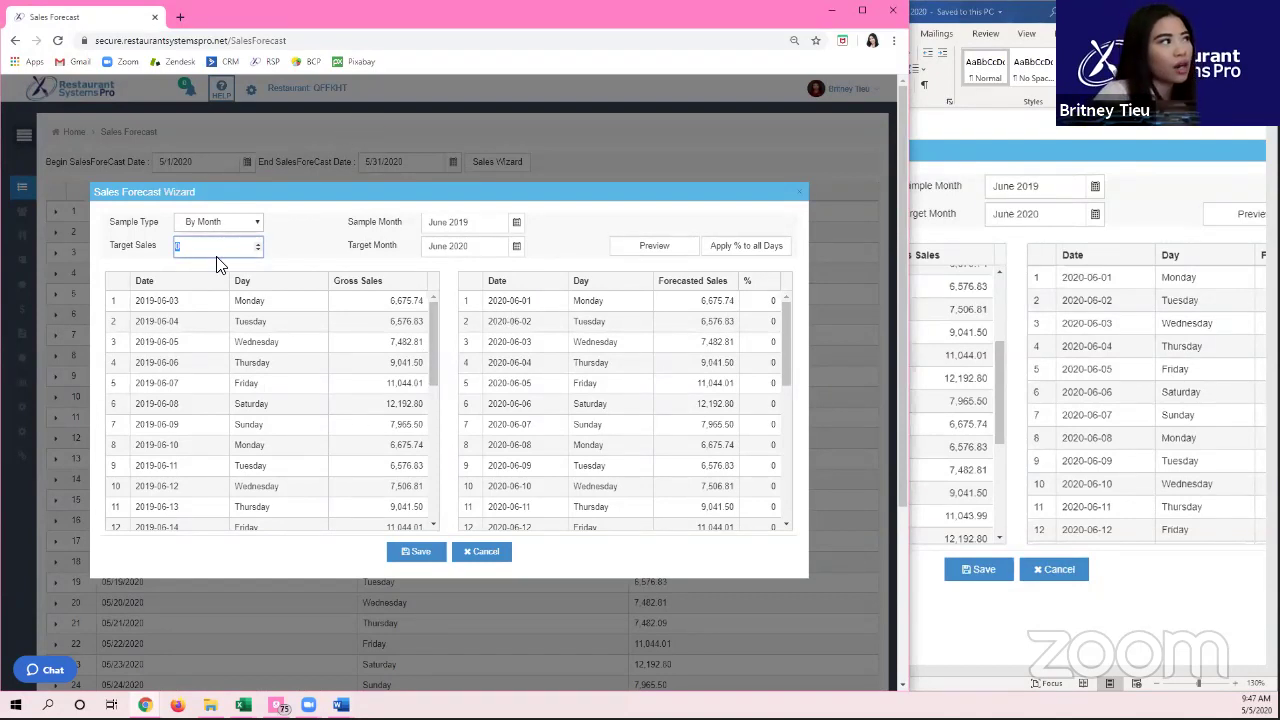
pyautogui.write('100000')
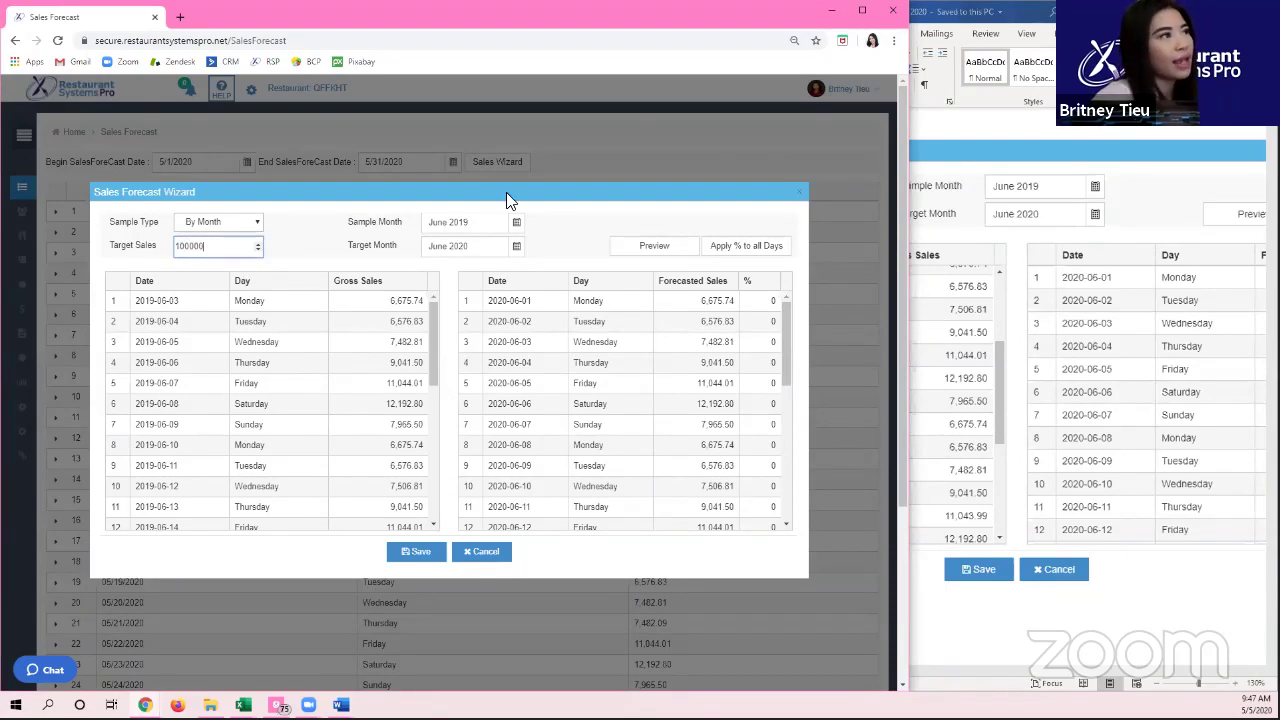
pyautogui.click(631, 252)
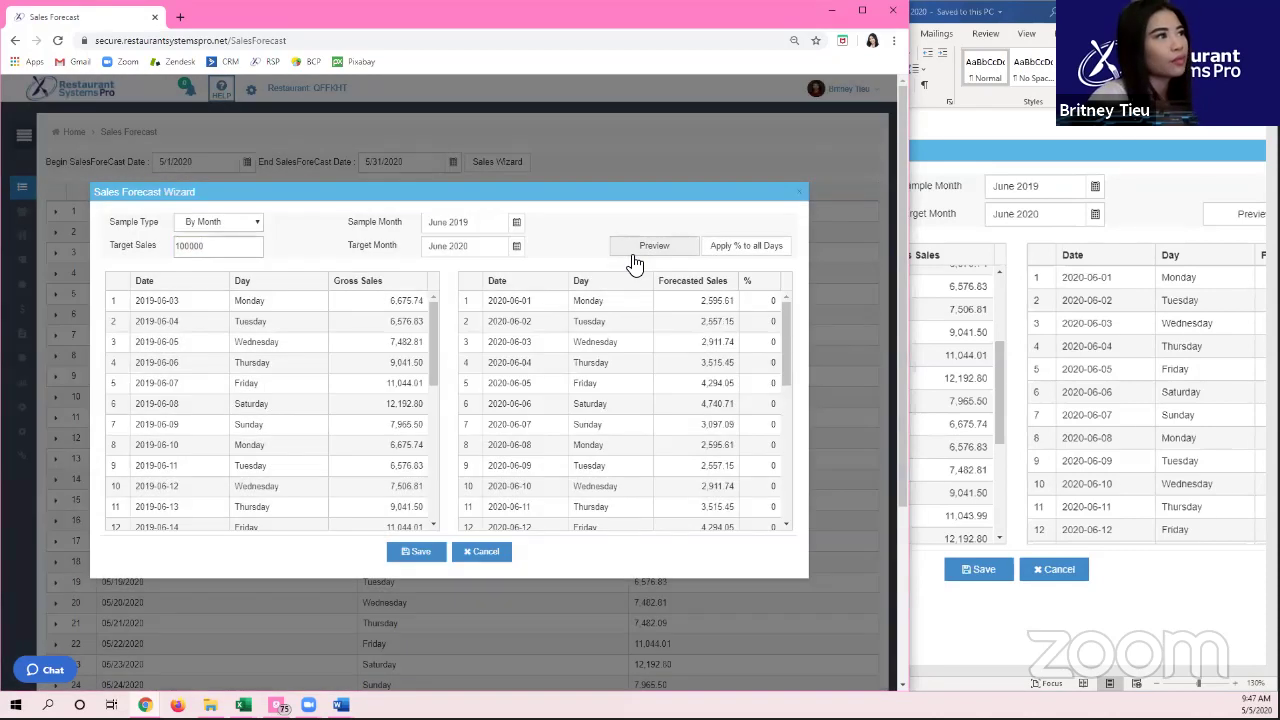
pyautogui.moveTo(789, 332); pyautogui.dragTo(797, 486)
pyautogui.doubleClick(188, 246)
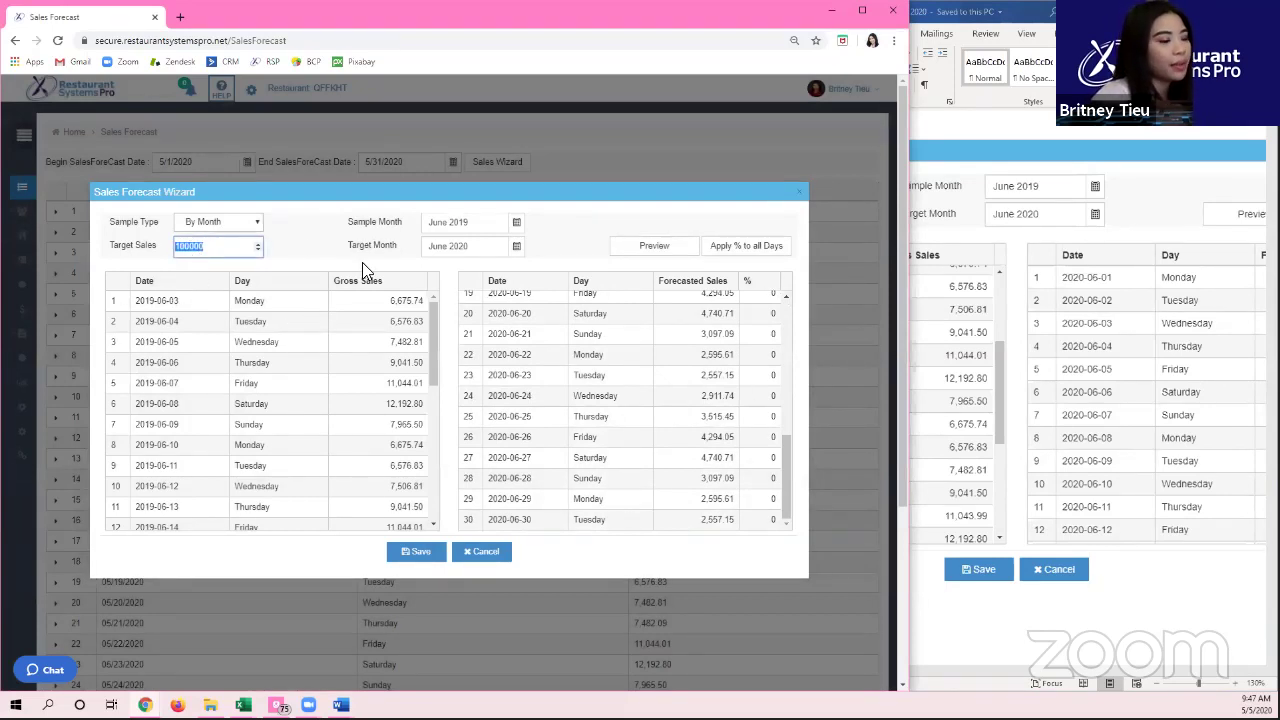
pyautogui.press('BackSpace')
pyautogui.click(683, 248)
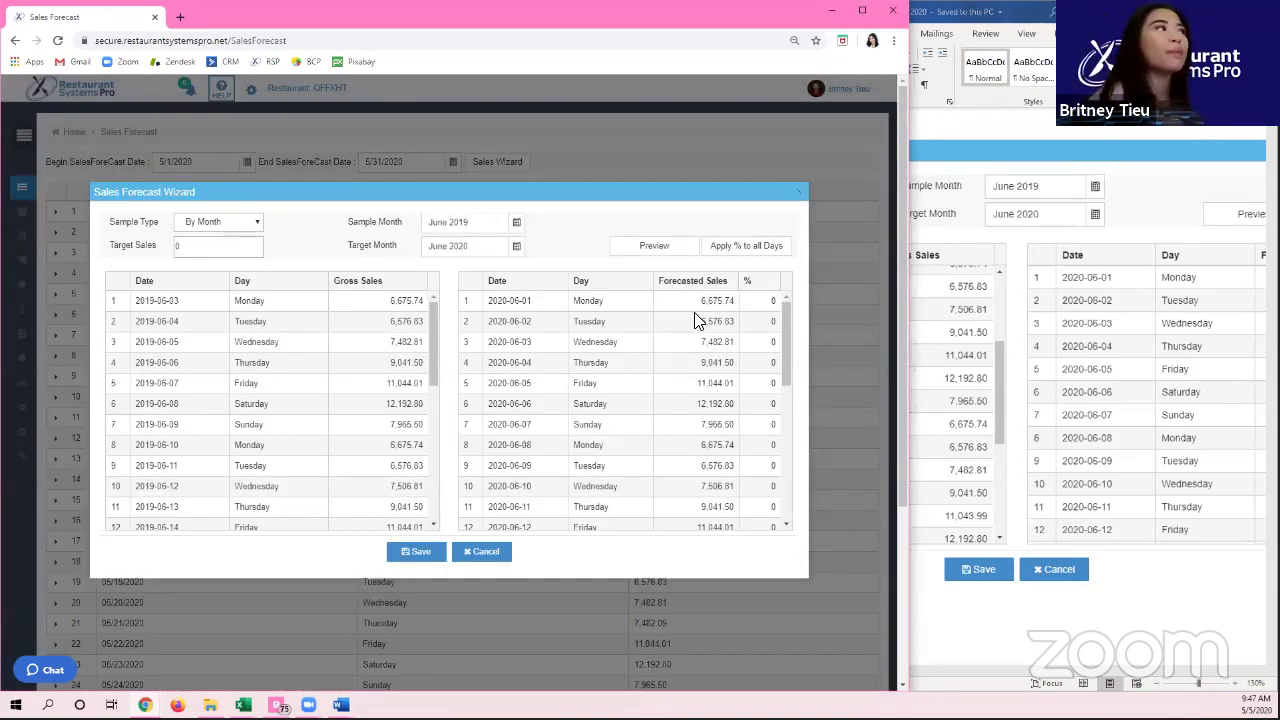
# Step: Enter -20 as June 1's percentage adjustment and apply it to all June days
pyautogui.click(765, 301)
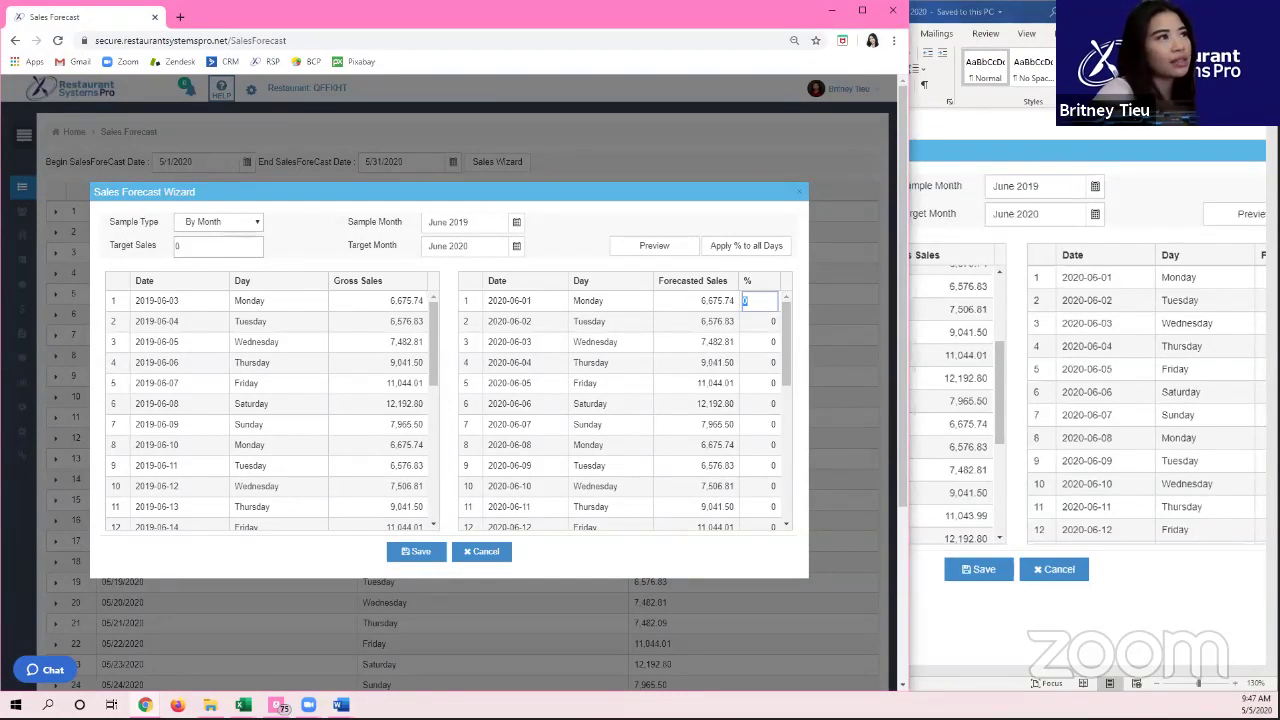
pyautogui.write('-20')
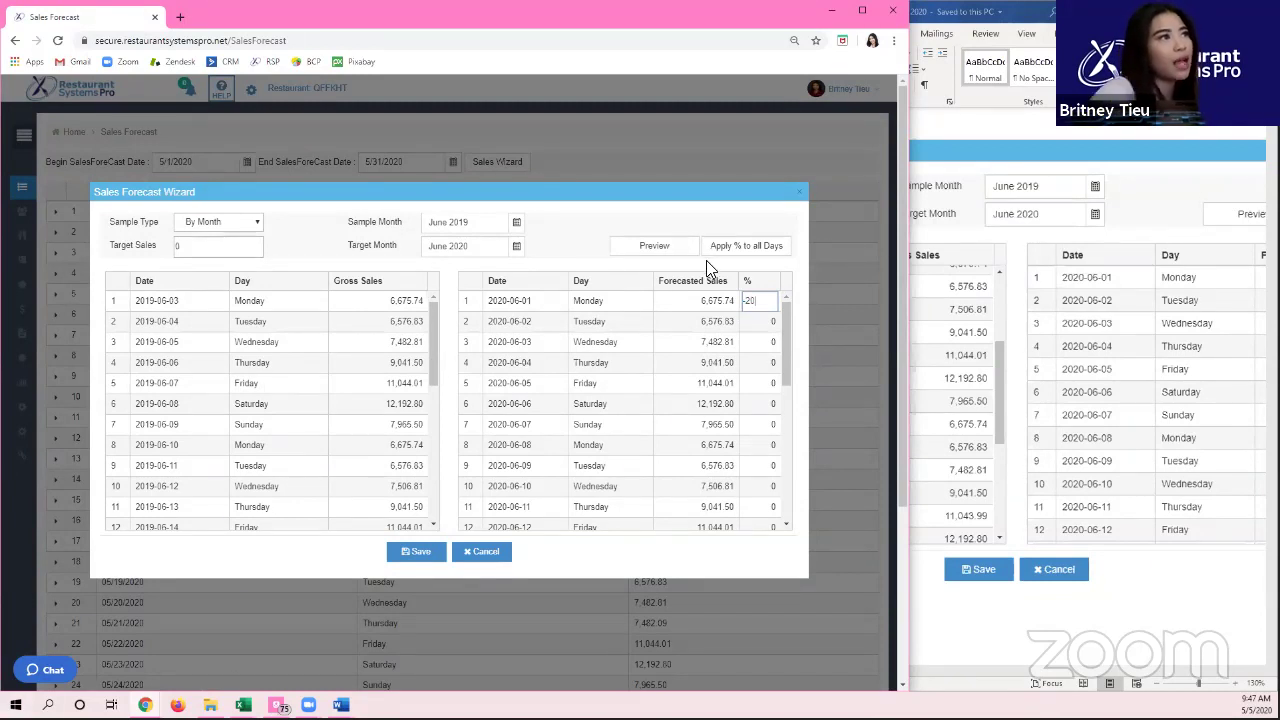
pyautogui.click(742, 252)
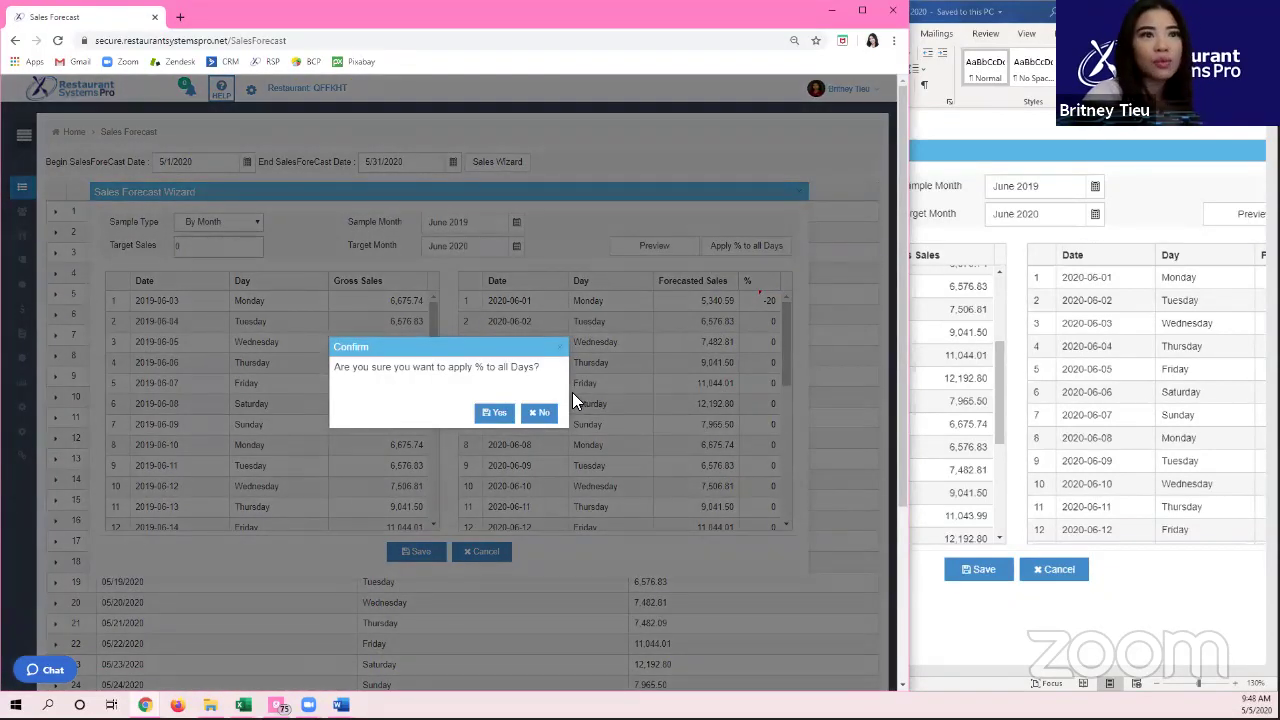
# Step: Confirm applying the -20% adjustment to every June 2020 day
pyautogui.click(496, 413)
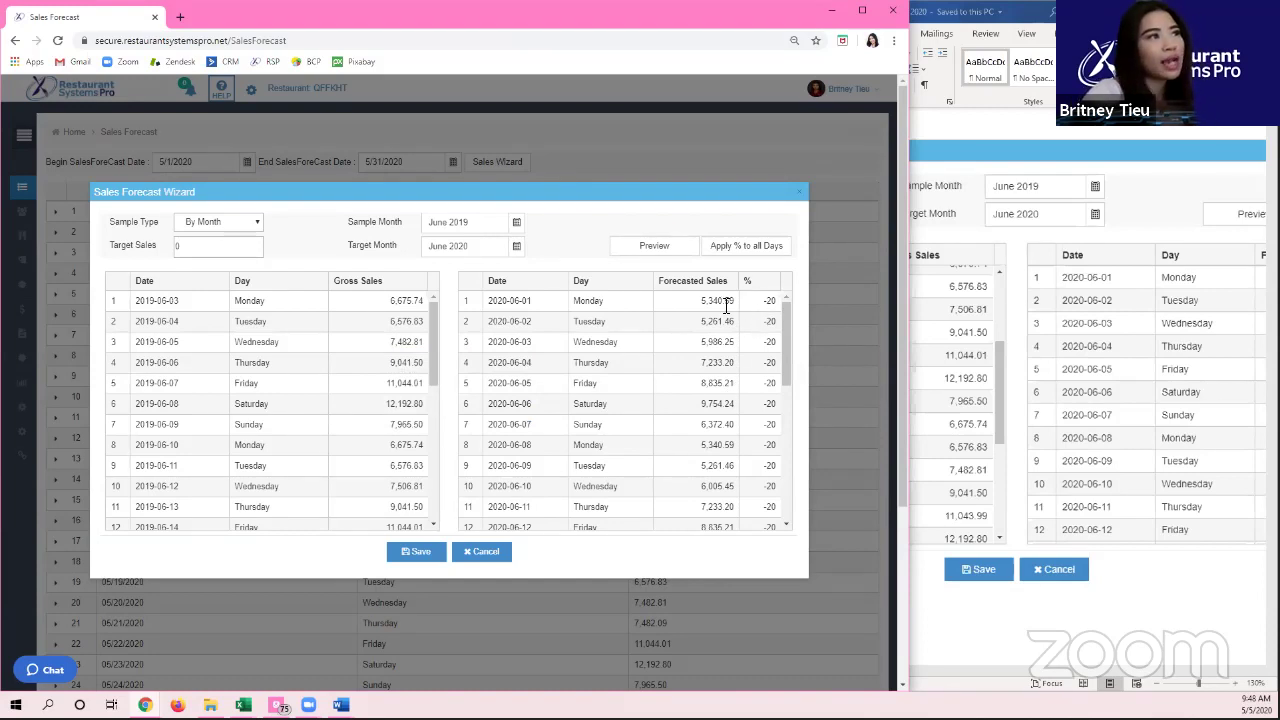
pyautogui.scroll(-5, 700, 350)
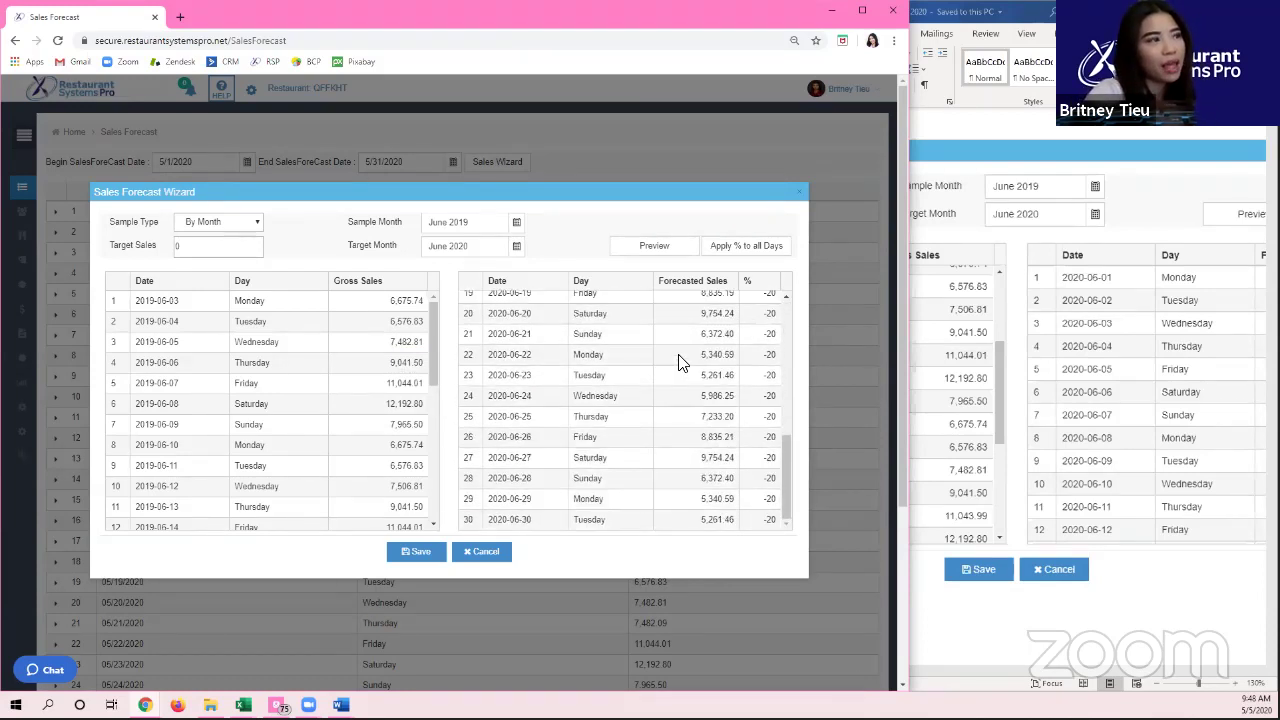
pyautogui.scroll(5, 693, 345)
# Step: Reset the June percentage adjustments to 0 and preview the unadjusted forecast
pyautogui.click(762, 299)
pyautogui.write('2')
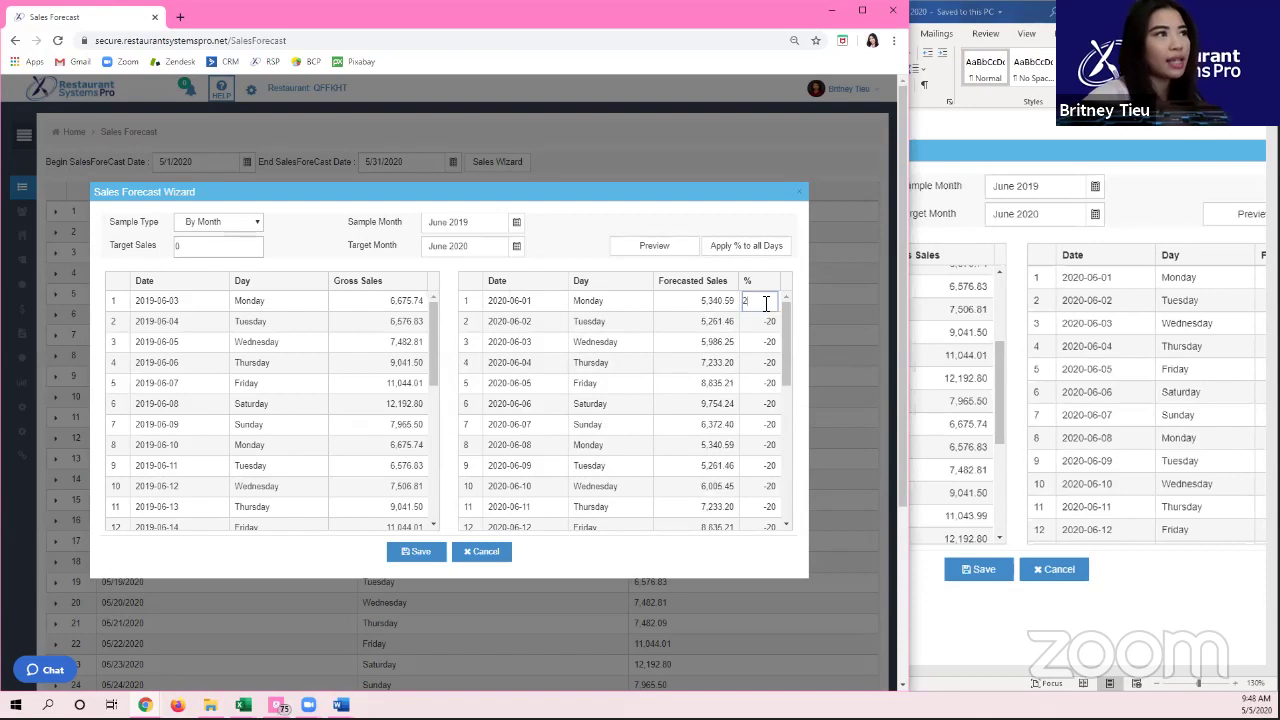
pyautogui.click(692, 366)
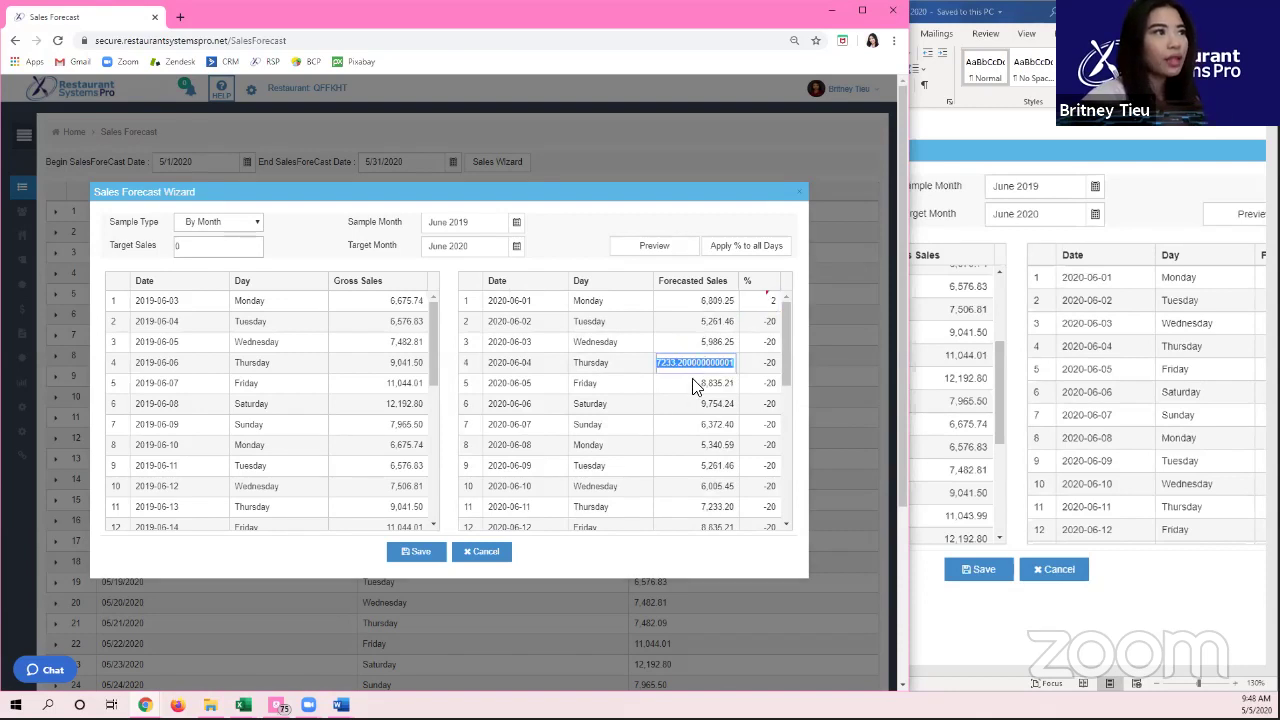
pyautogui.write('0')
pyautogui.press('Return')
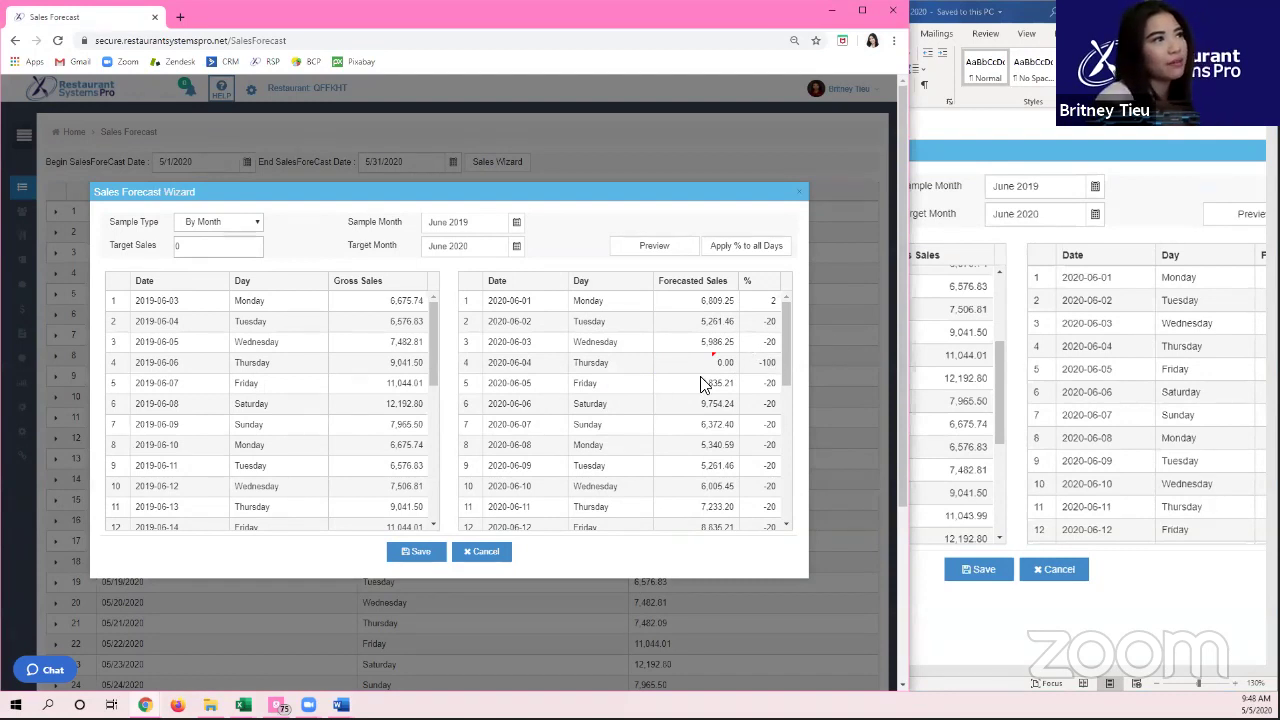
pyautogui.click(767, 308)
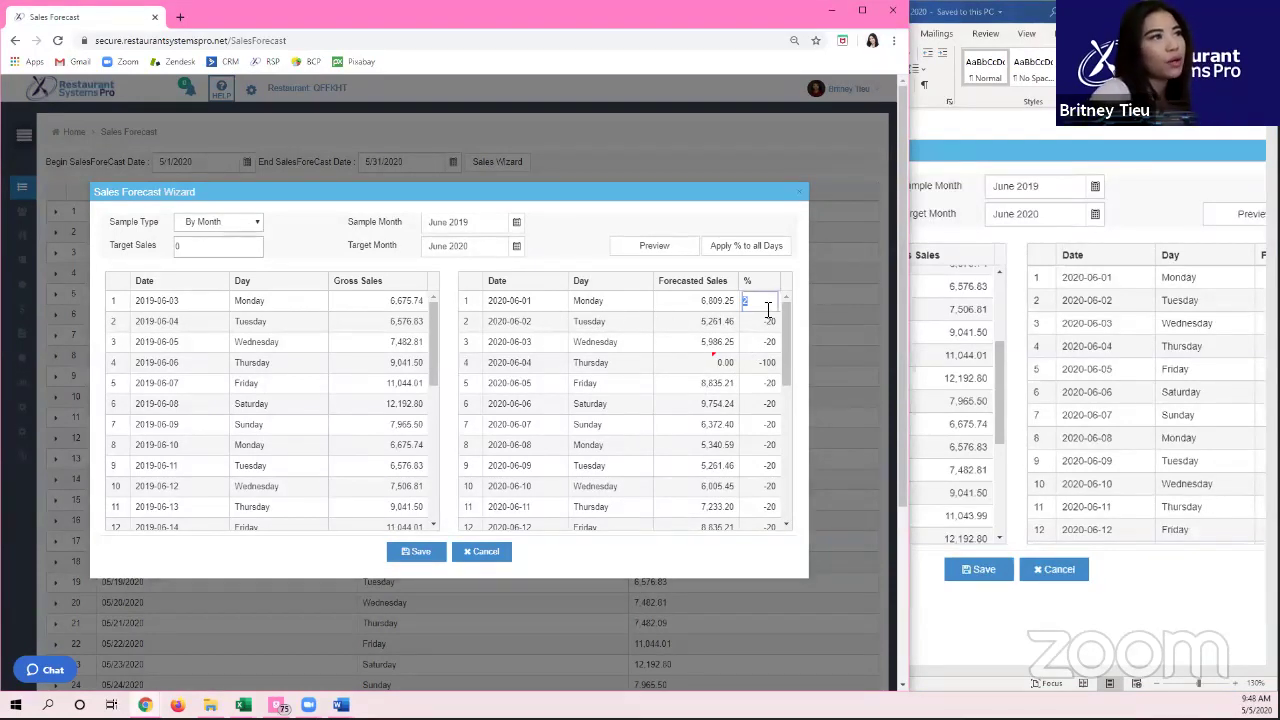
pyautogui.click(690, 246)
pyautogui.click(192, 253)
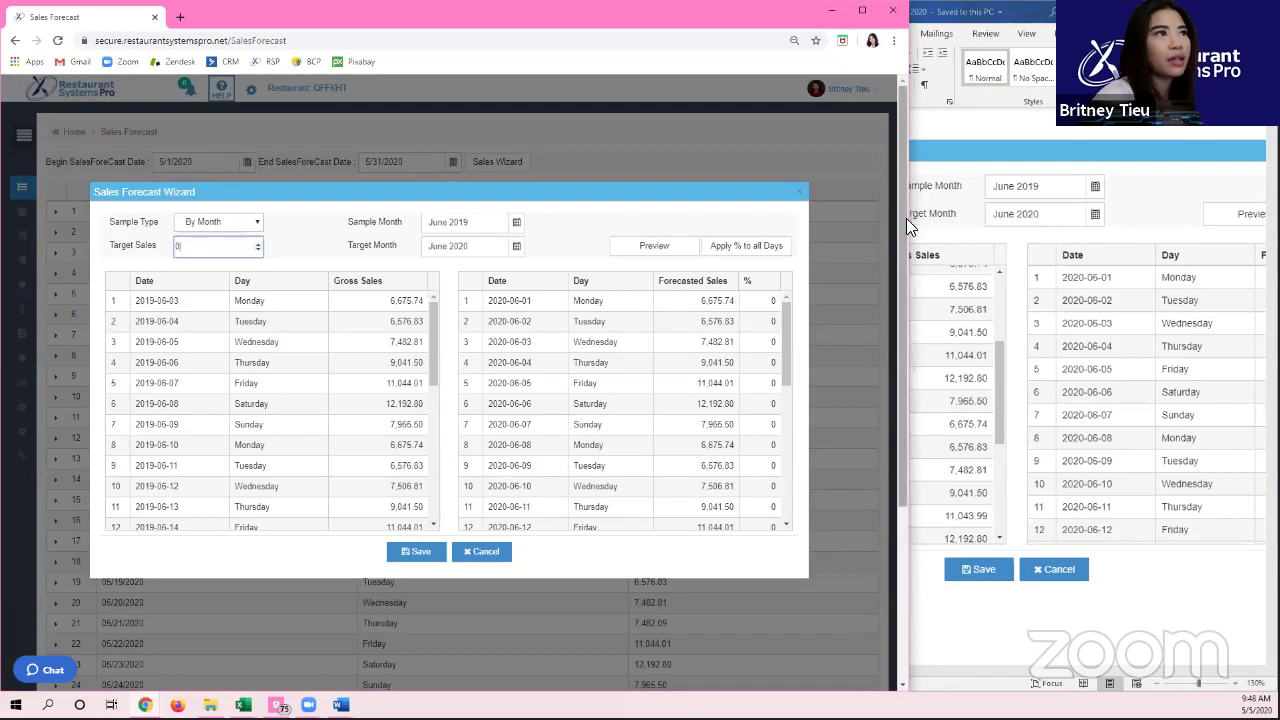
# Step: Widen Word beside the browser, enter 273000 as Target Sales, then maximize the browser
pyautogui.moveTo(912, 216); pyautogui.dragTo(603, 216)
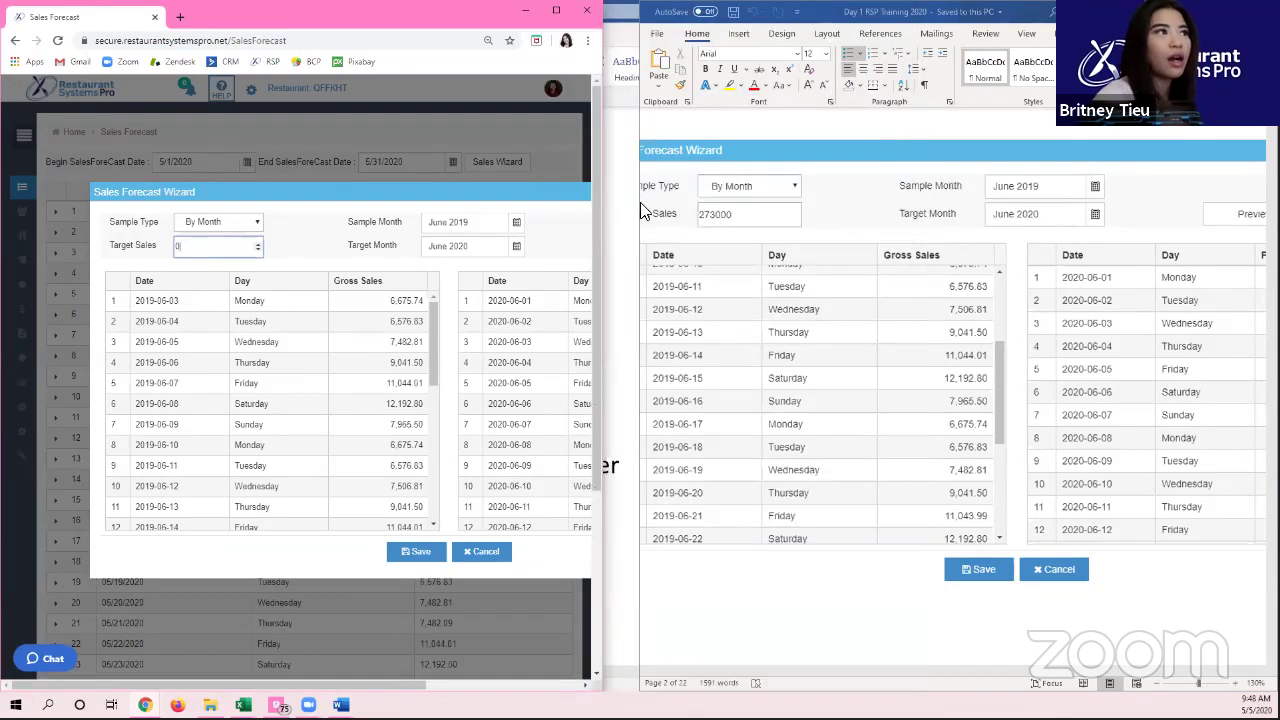
pyautogui.click(694, 203)
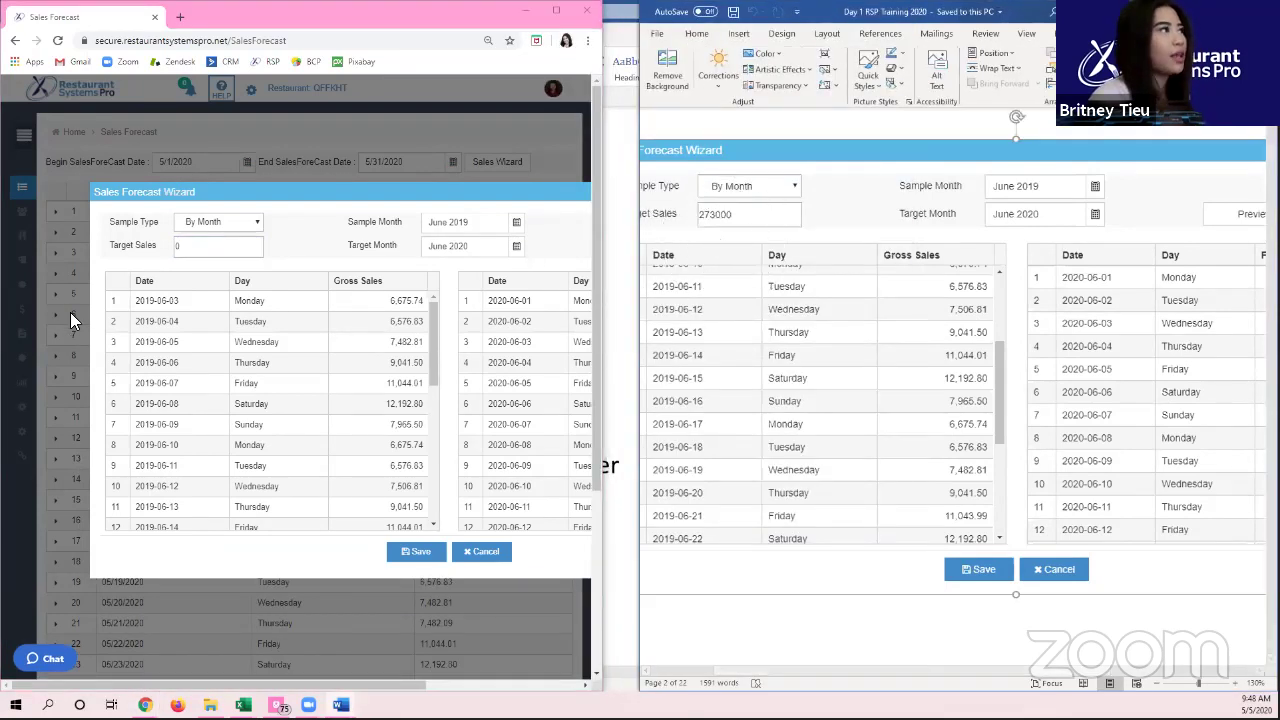
pyautogui.click(203, 250)
pyautogui.write('27')
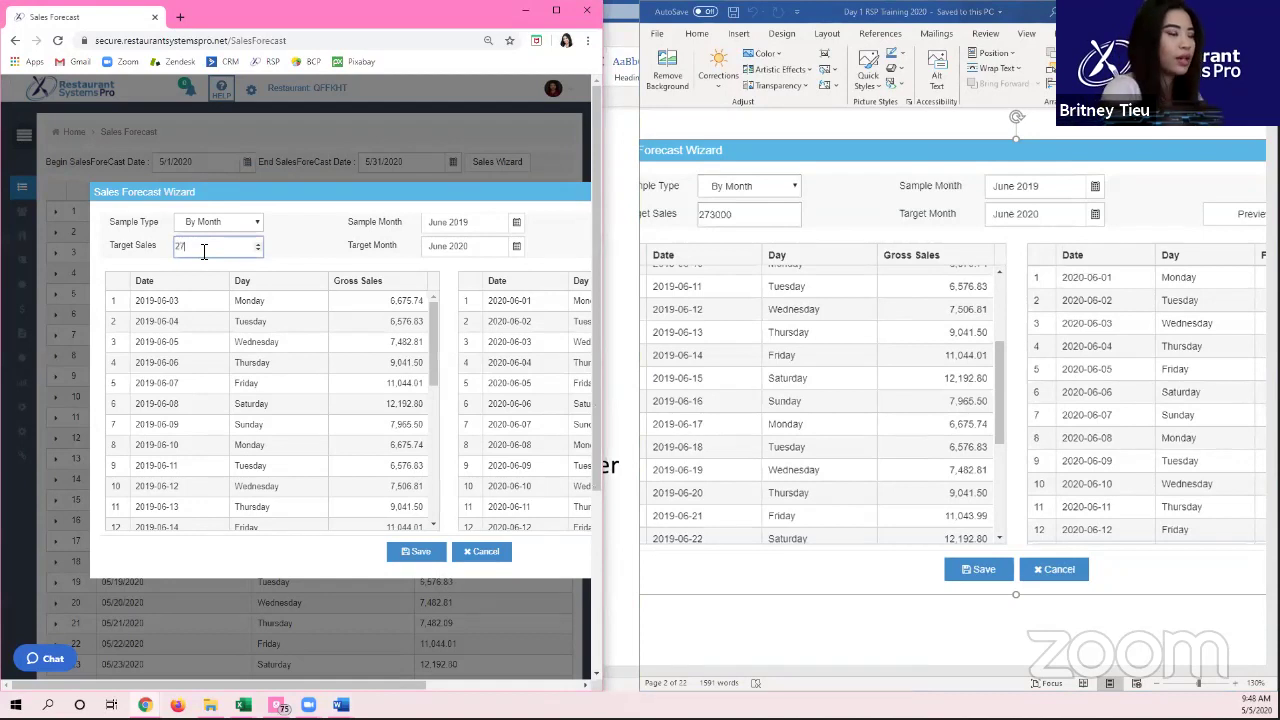
pyautogui.write('3000')
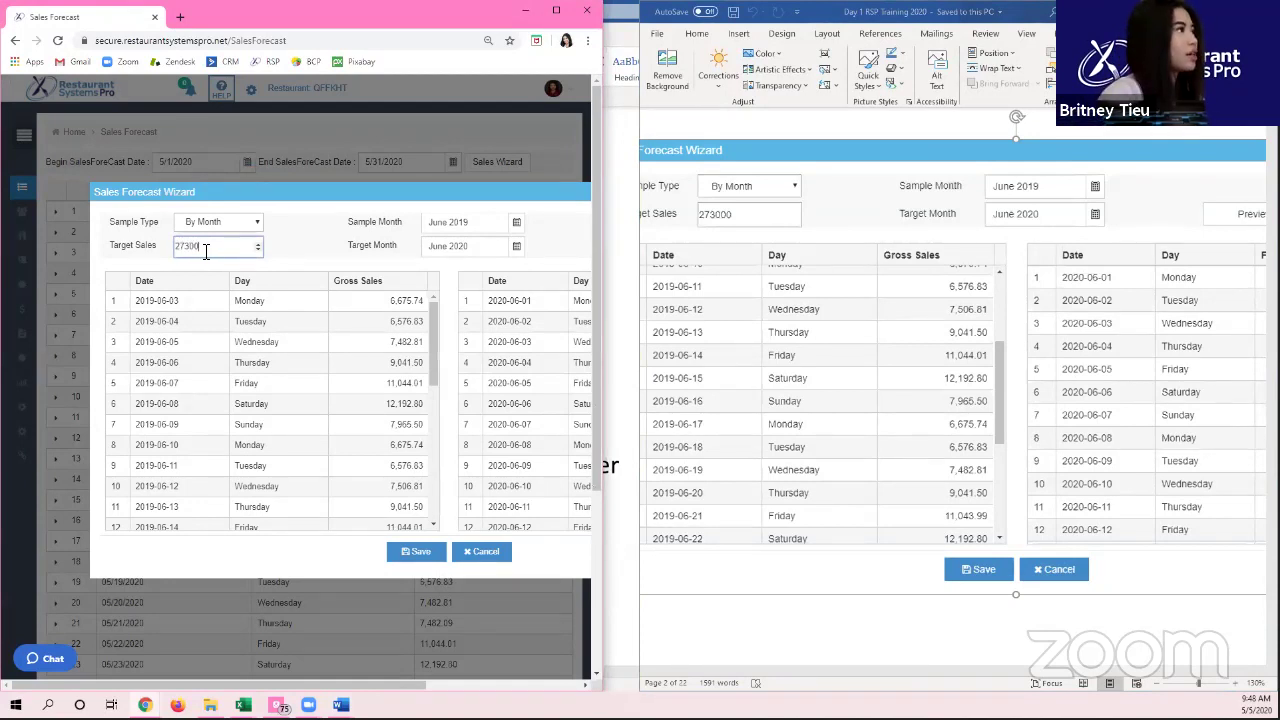
pyautogui.click(245, 300)
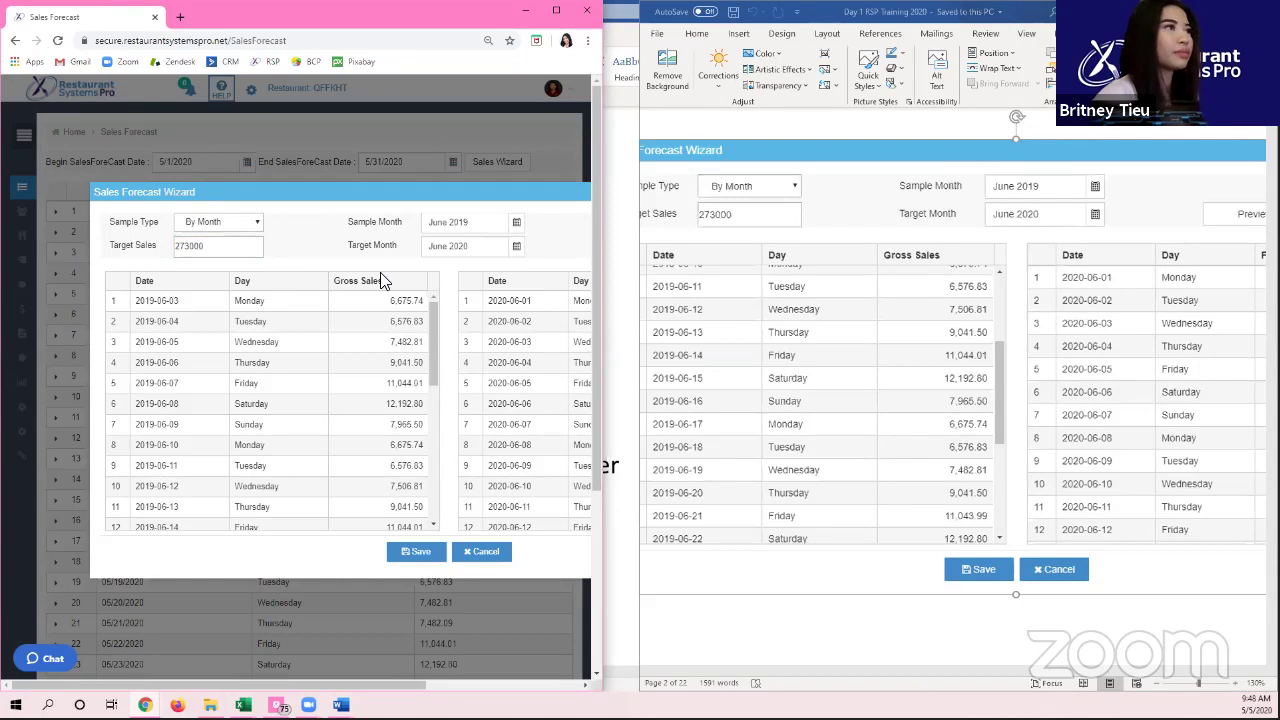
pyautogui.click(555, 15)
pyautogui.click(558, 12)
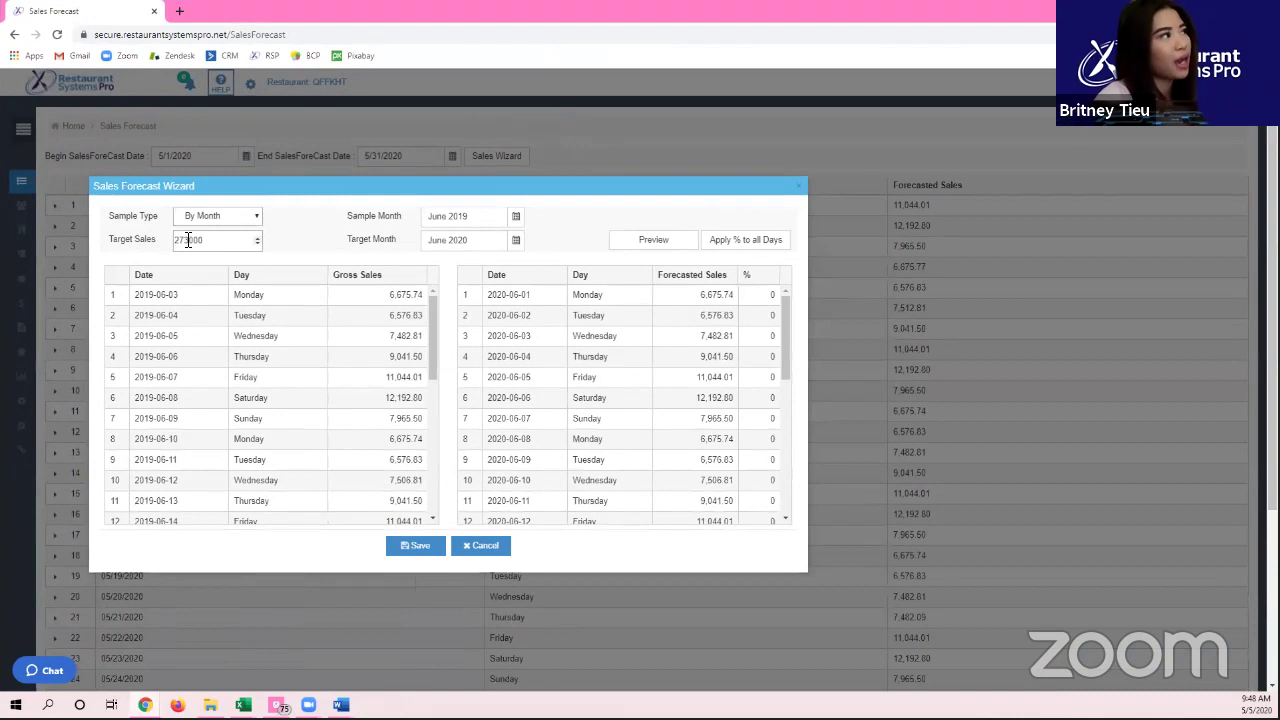
# Step: Preview June 2020 forecasts scaled to the 273000 target, e.g. 7,086.02 for 2020-06-01
pyautogui.click(243, 221)
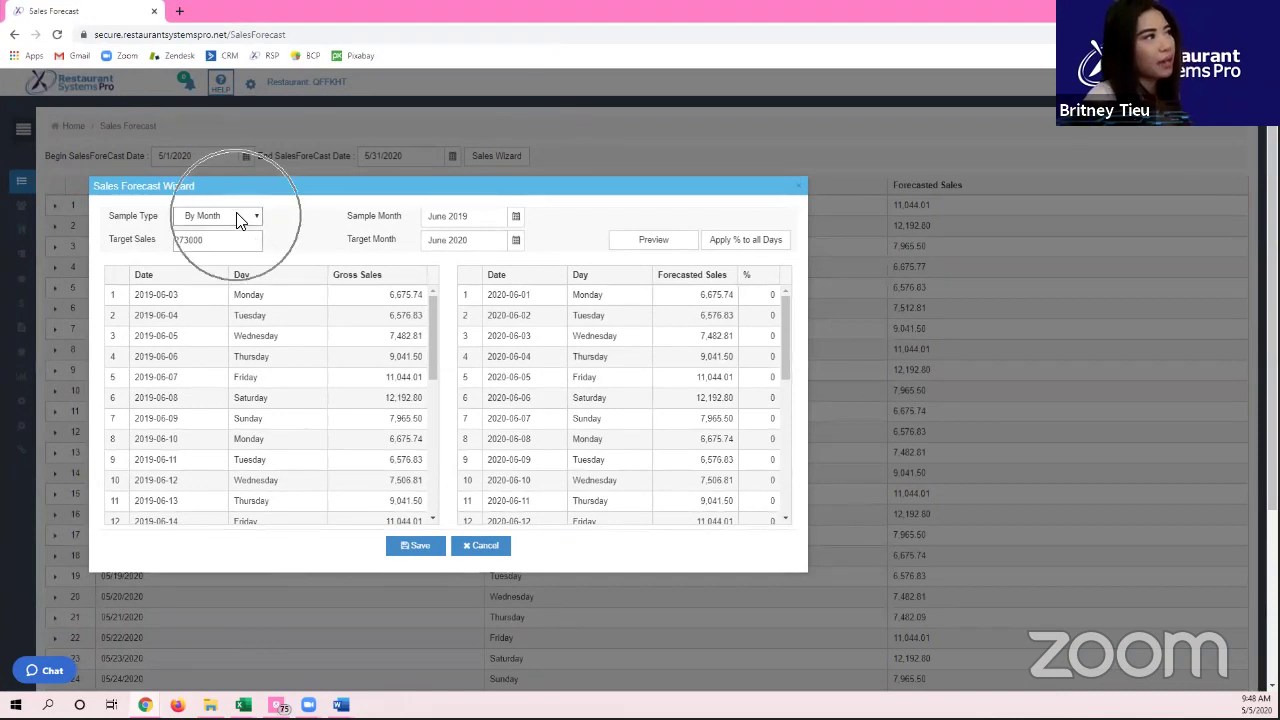
pyautogui.click(233, 246)
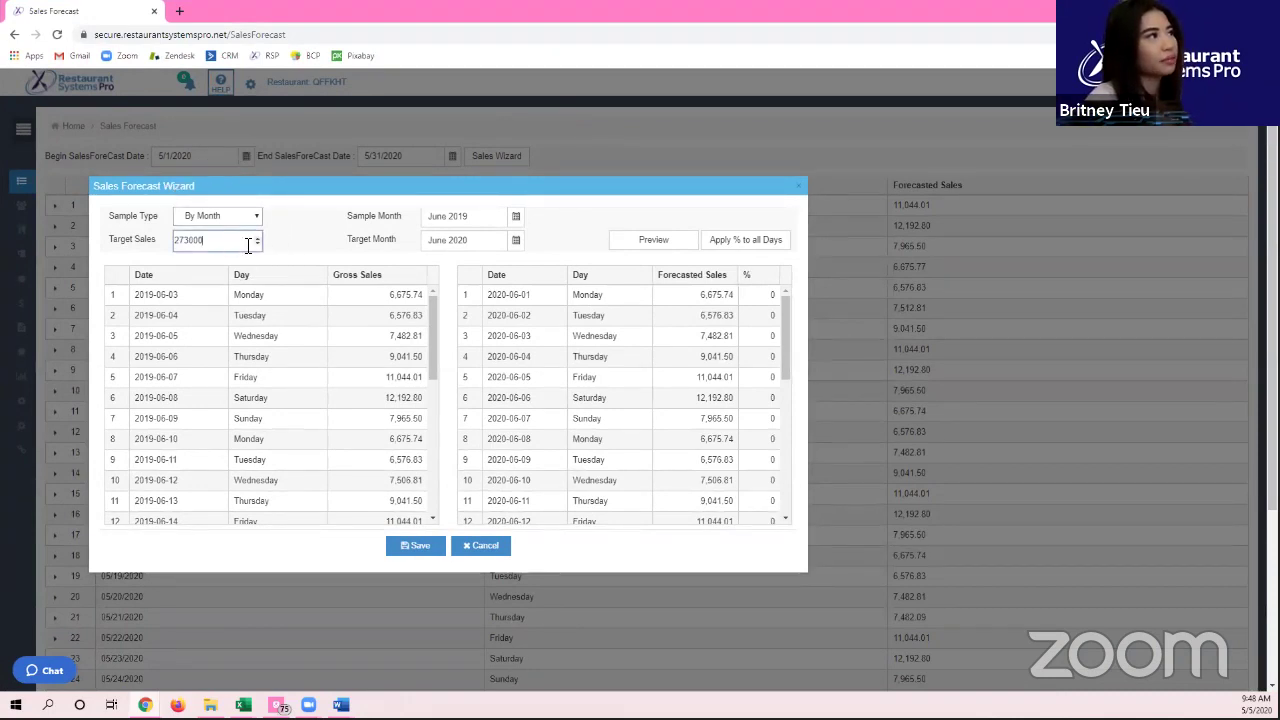
pyautogui.doubleClick(372, 241)
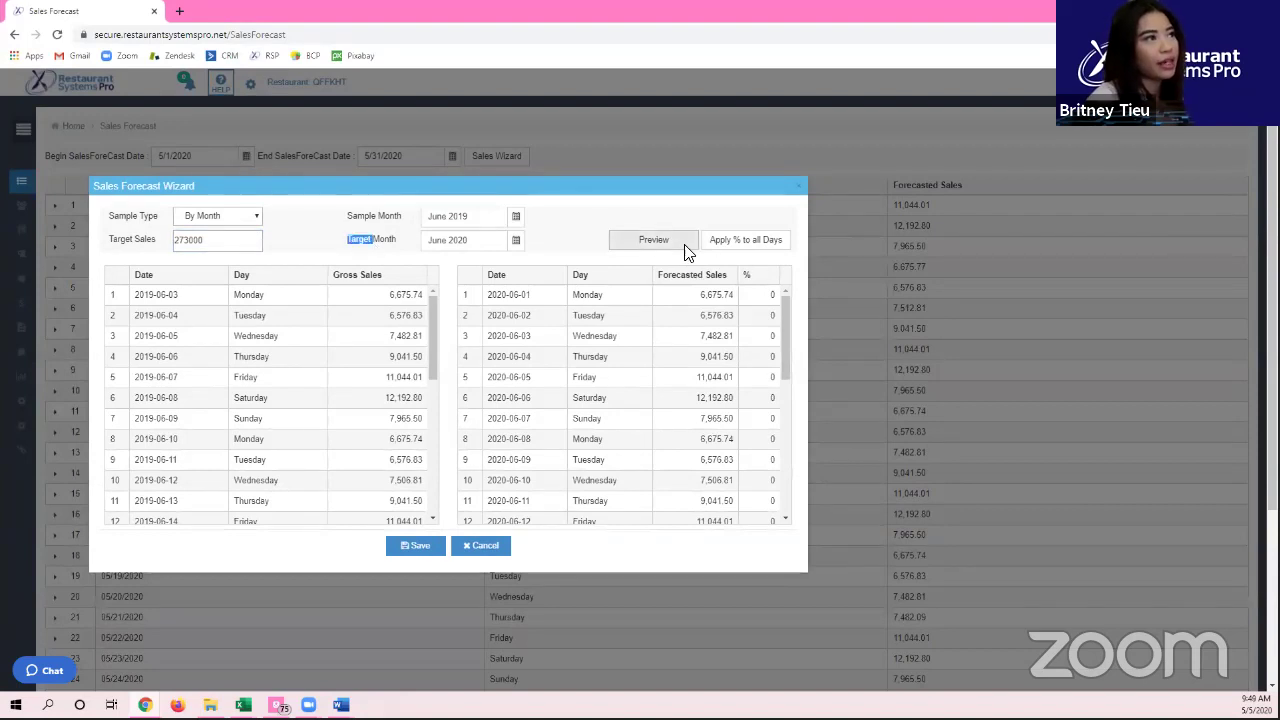
pyautogui.click(686, 250)
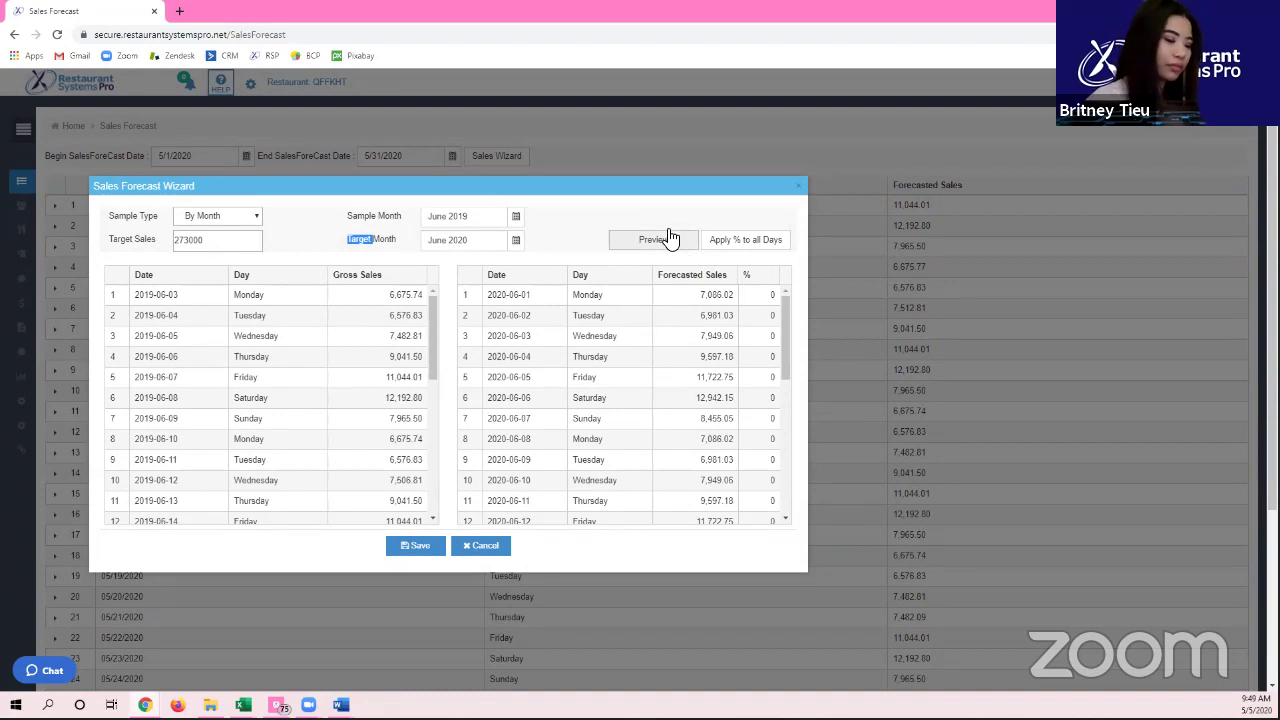
pyautogui.click(662, 246)
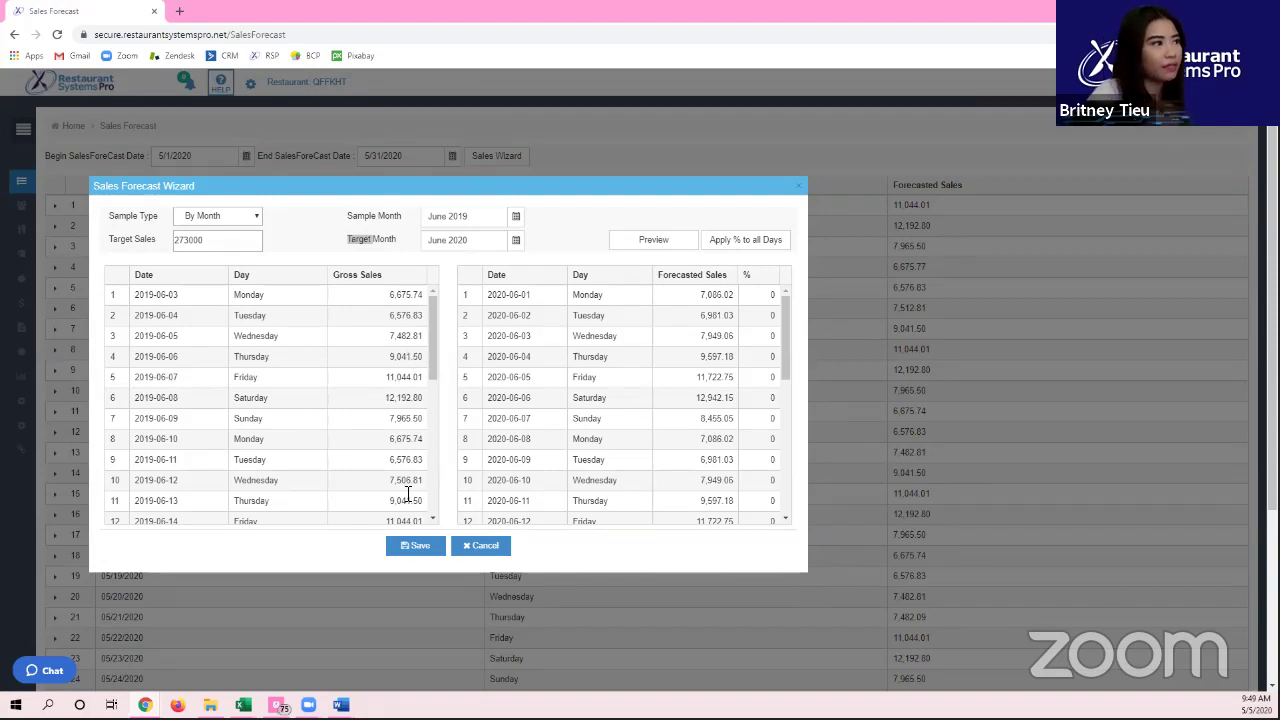
pyautogui.click(406, 549)
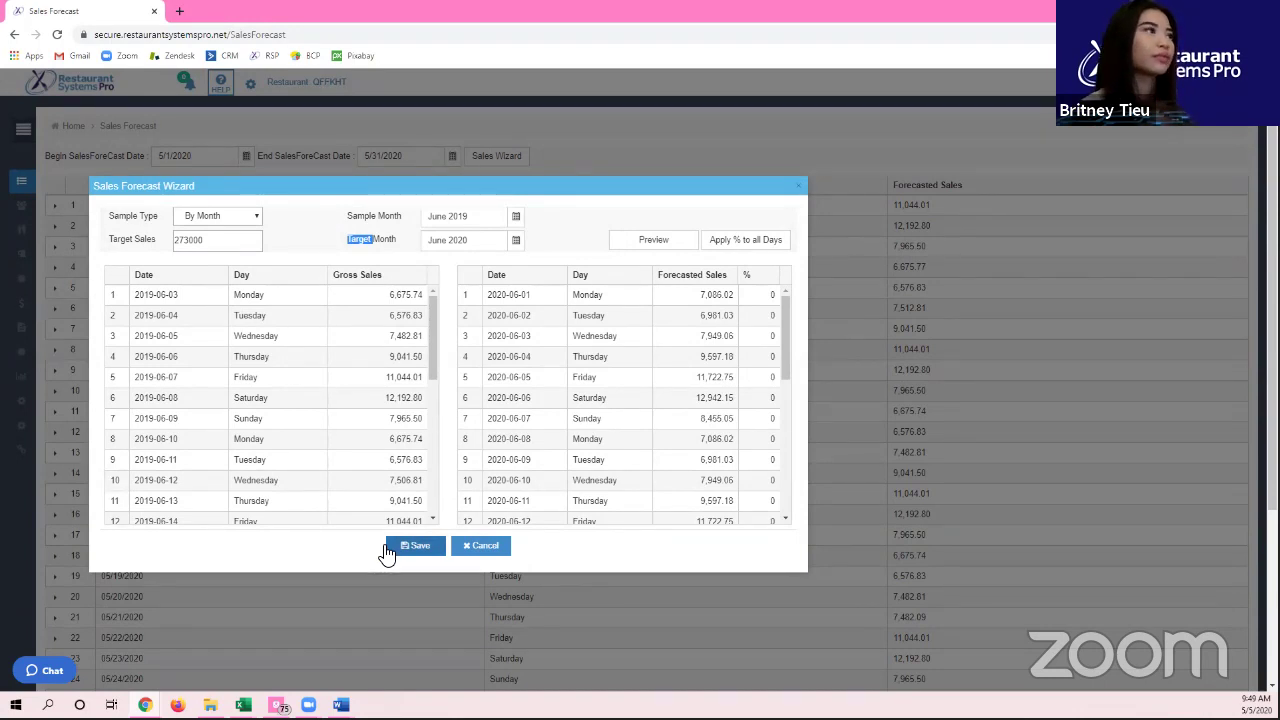
pyautogui.scroll(-2, 395, 545)
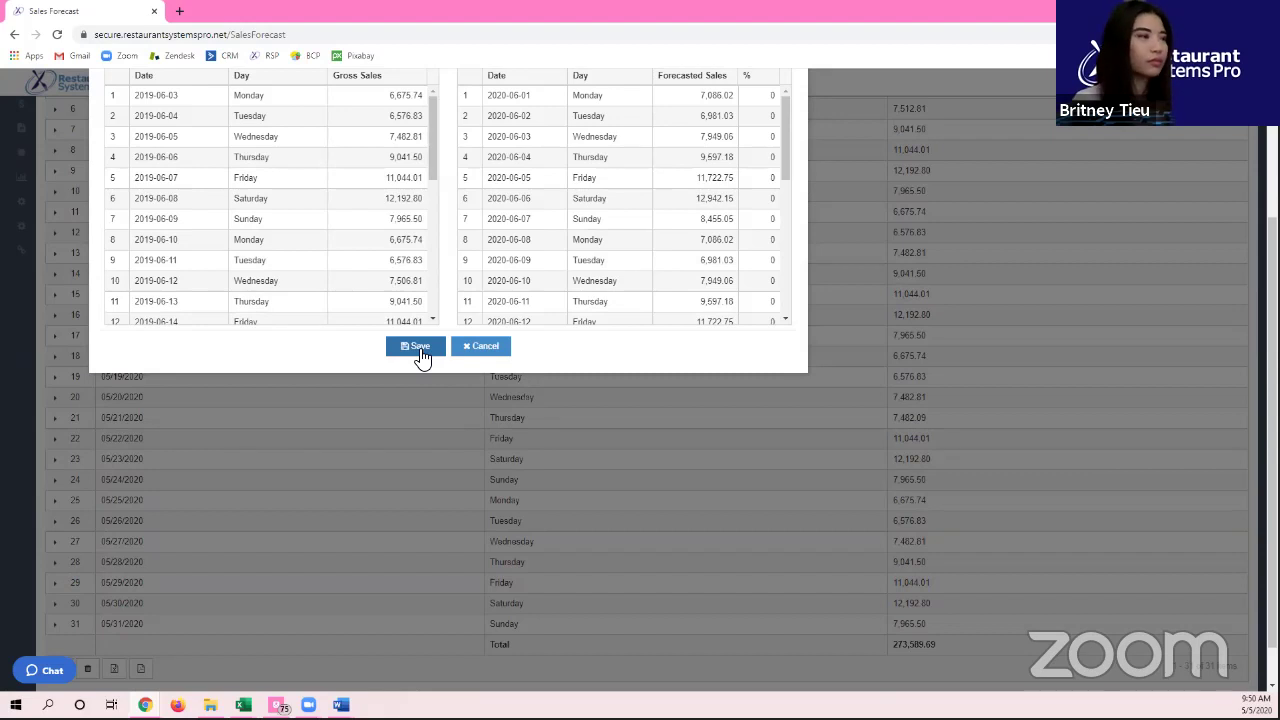
# Step: Save the June 2020 forecast and set the End SalesForeCast Date to 6/30/2020
pyautogui.click(420, 348)
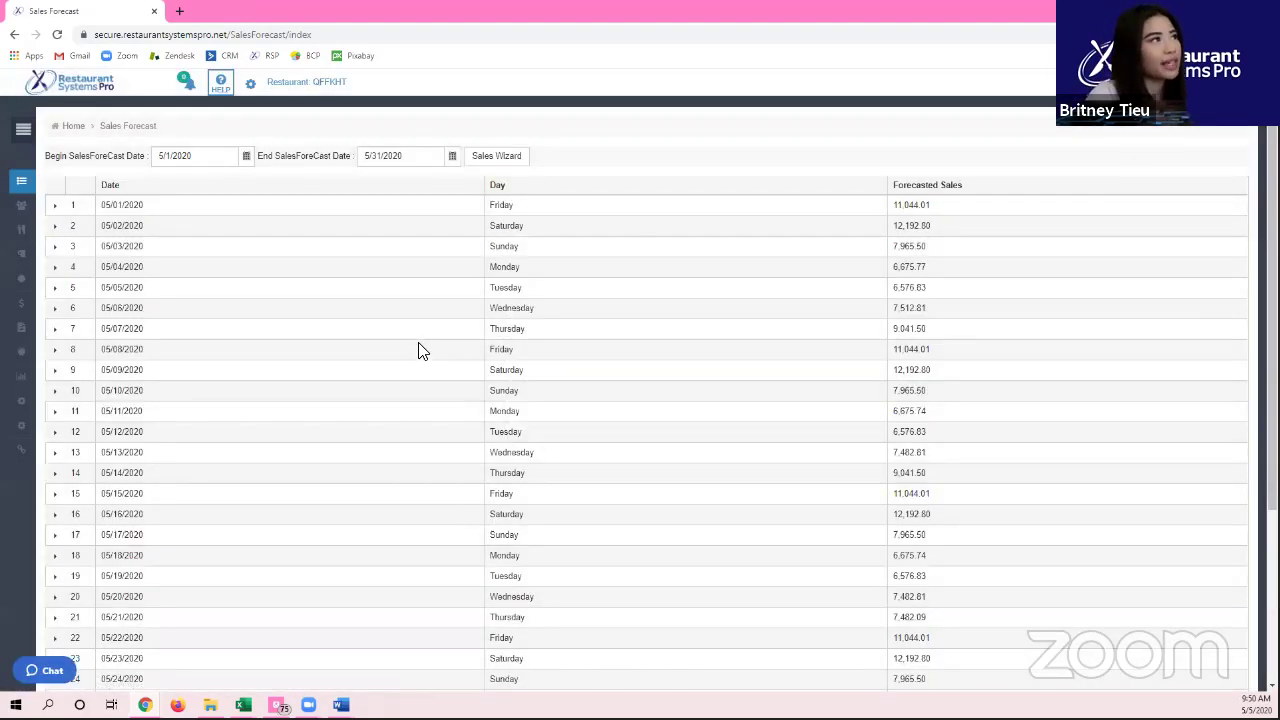
pyautogui.click(455, 157)
pyautogui.click(490, 177)
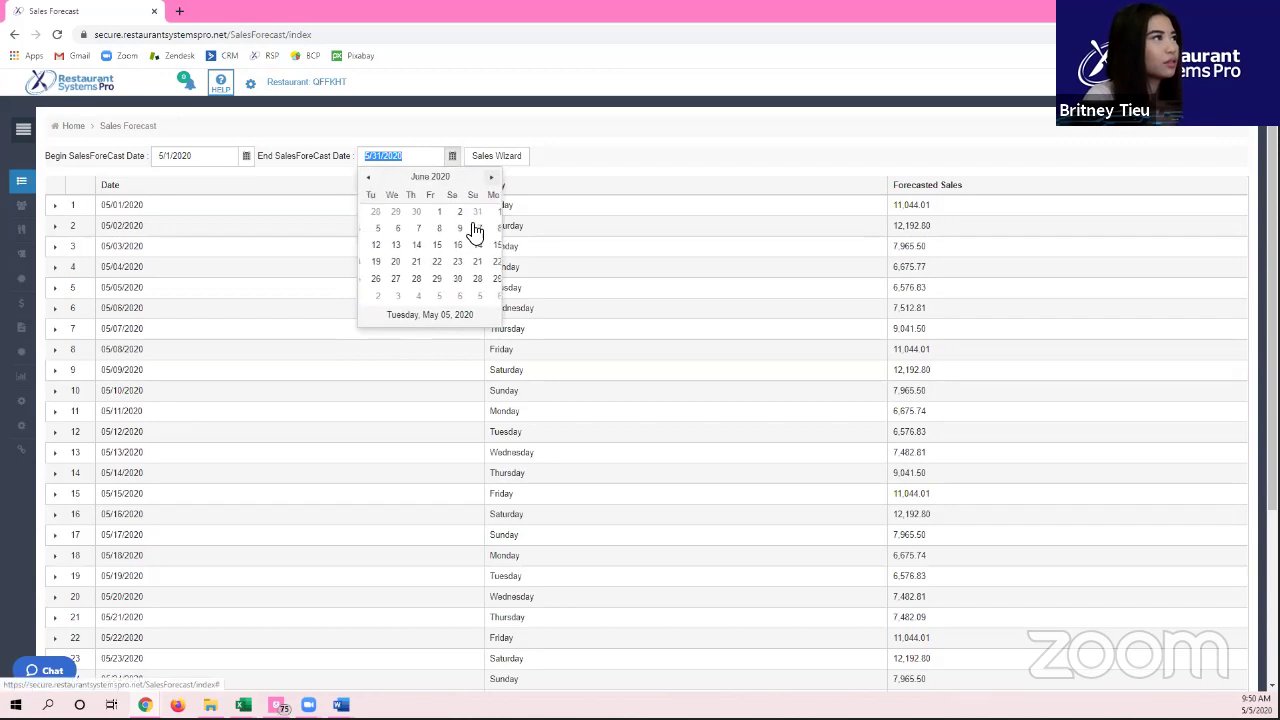
pyautogui.click(406, 284)
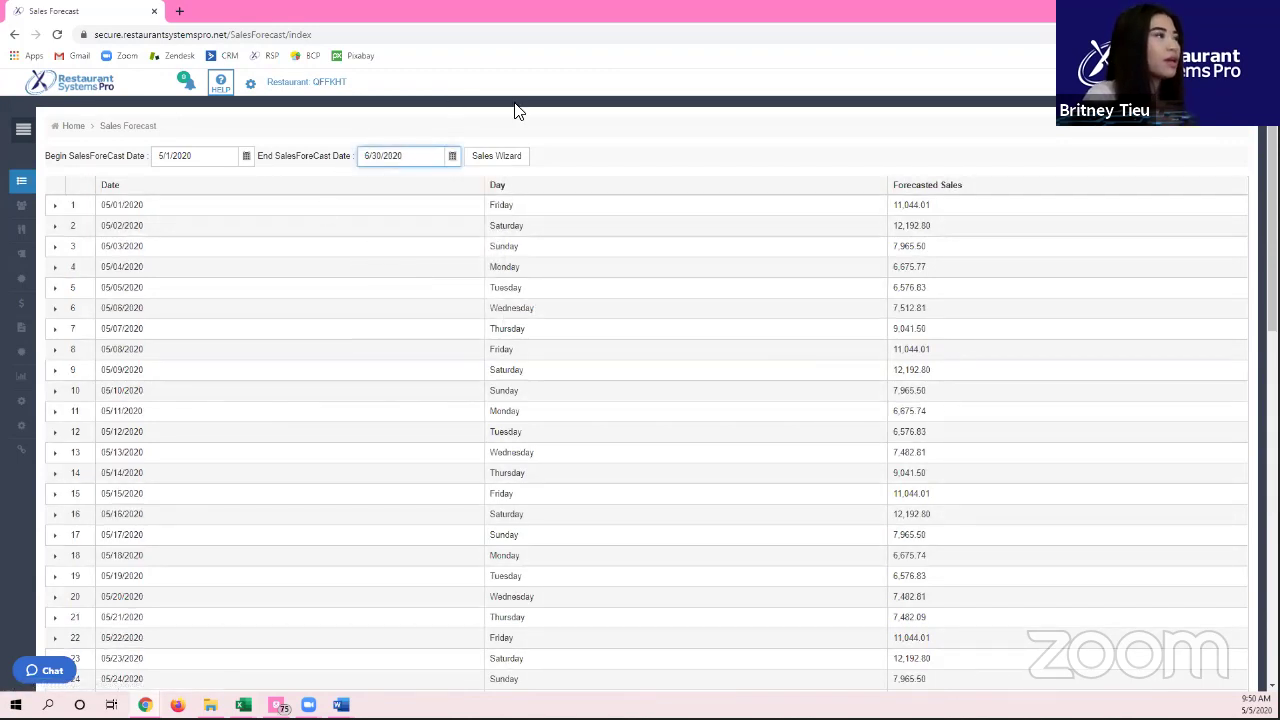
# Step: Review the saved June rows such as 06/20/2020, then reload the Sales Forecast list
pyautogui.scroll(-5, 586, 392)
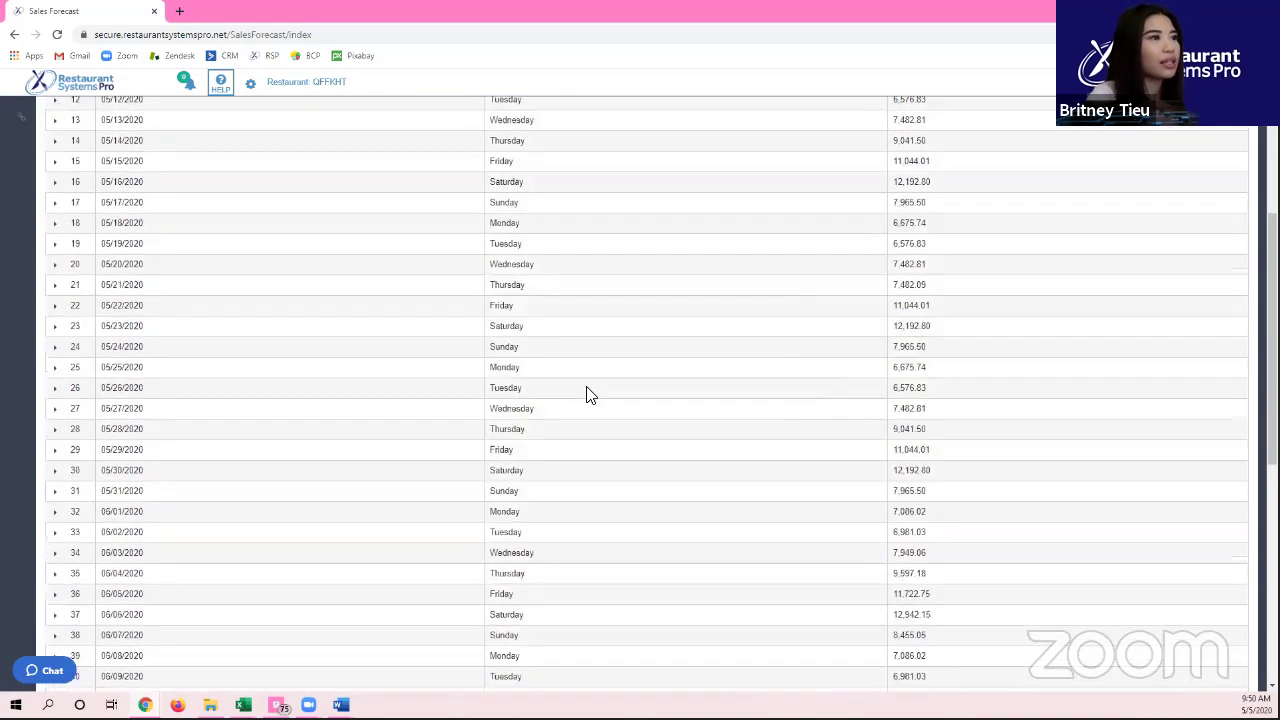
pyautogui.scroll(-8, 588, 393)
pyautogui.click(884, 373)
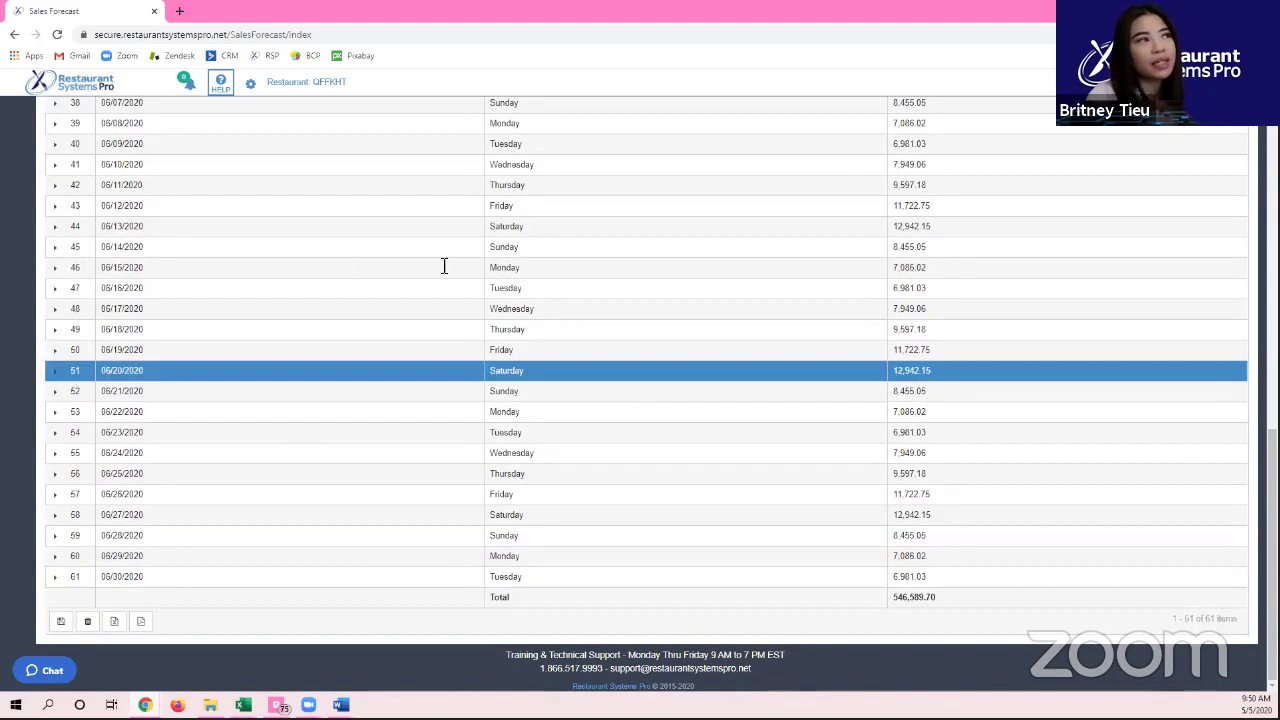
pyautogui.scroll(7, 60, 295)
pyautogui.scroll(4, 60, 295)
pyautogui.moveTo(20, 245)
pyautogui.click(84, 207)
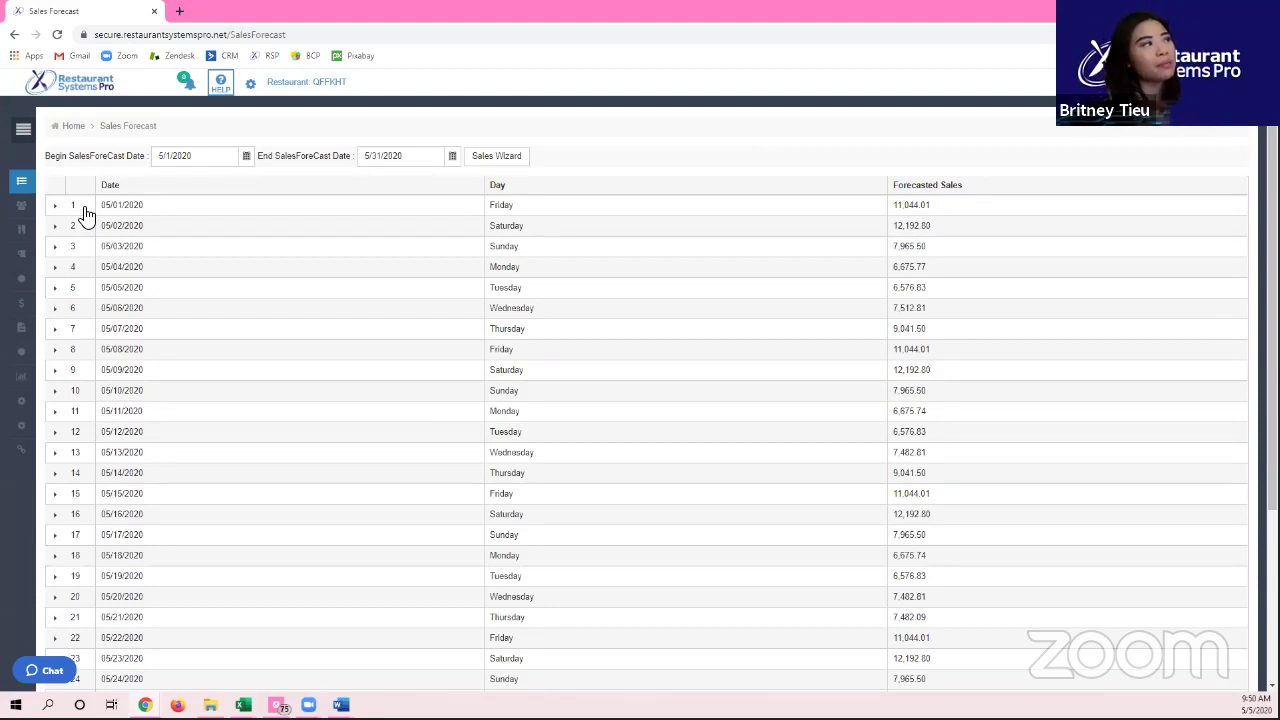
# Step: Expand the 05/01/2020 forecast row to show its category mix totaling 100.00
pyautogui.click(56, 210)
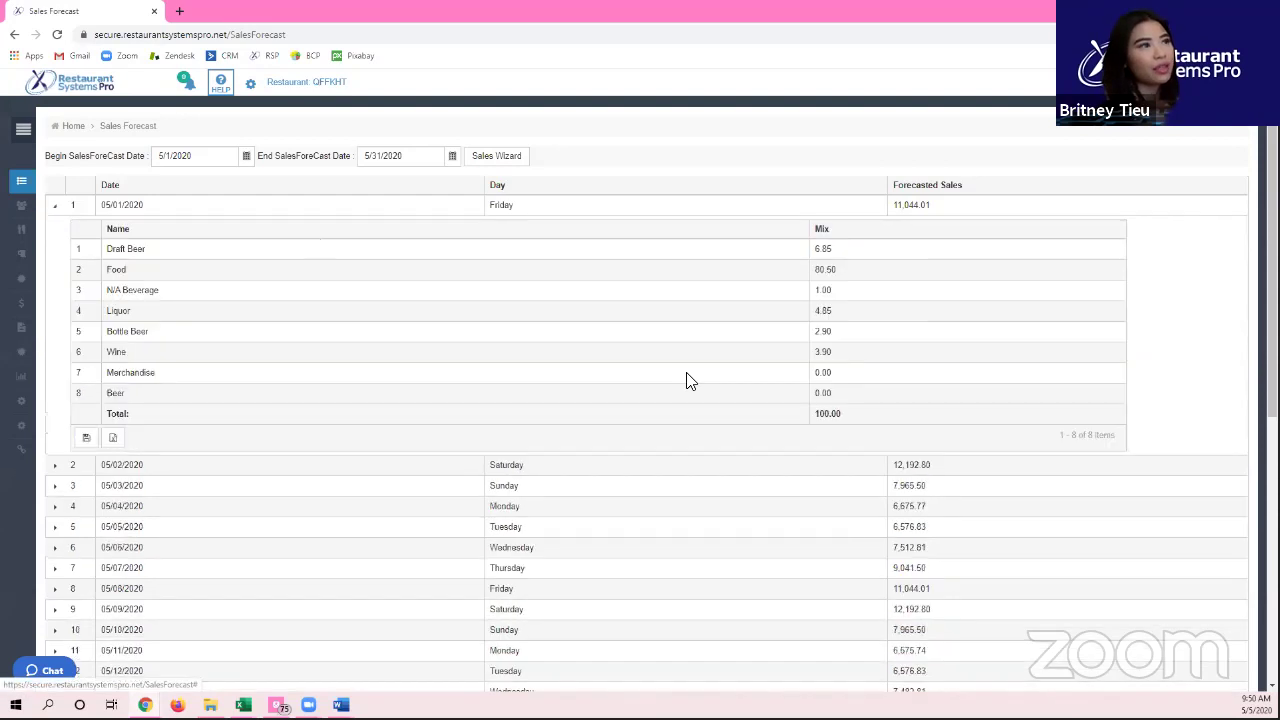
pyautogui.click(58, 212)
pyautogui.click(58, 212)
pyautogui.click(150, 248)
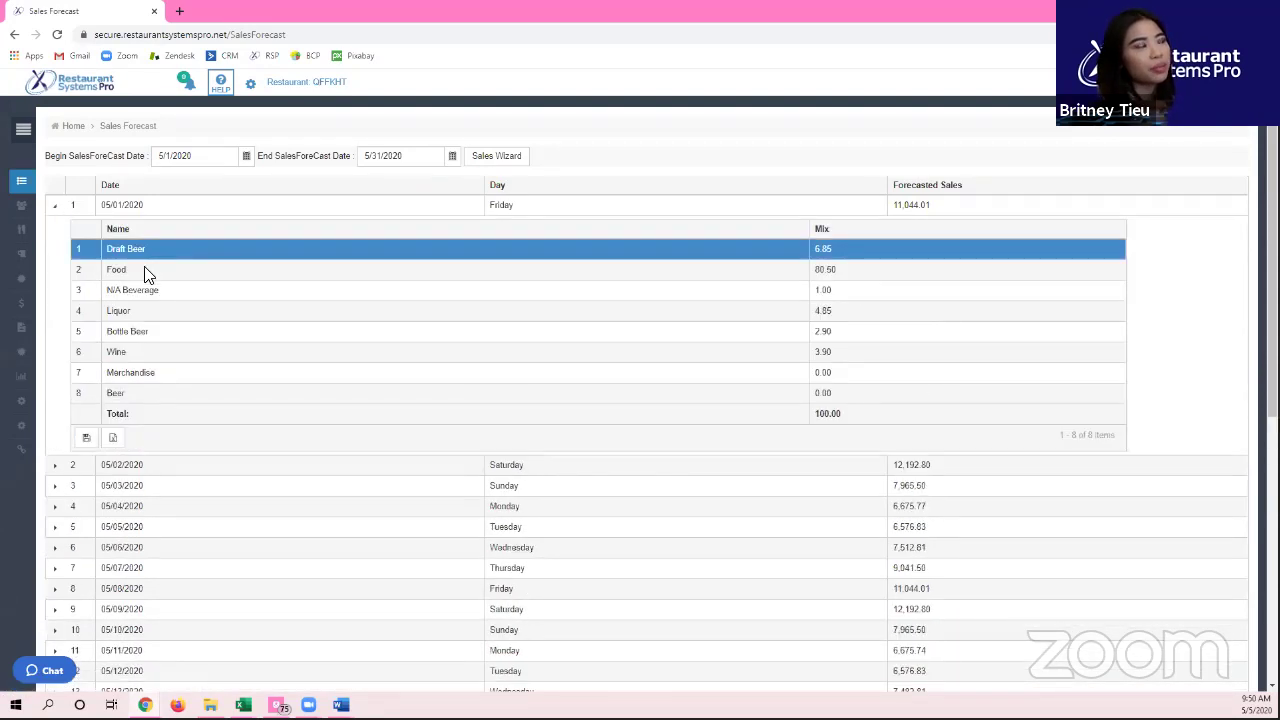
pyautogui.click(150, 270)
pyautogui.doubleClick(835, 420)
pyautogui.click(836, 421)
# Step: Leave the Food mix at 80.50, expand the sidebar, and bring up End of Day Reporting's link menu
pyautogui.click(831, 271)
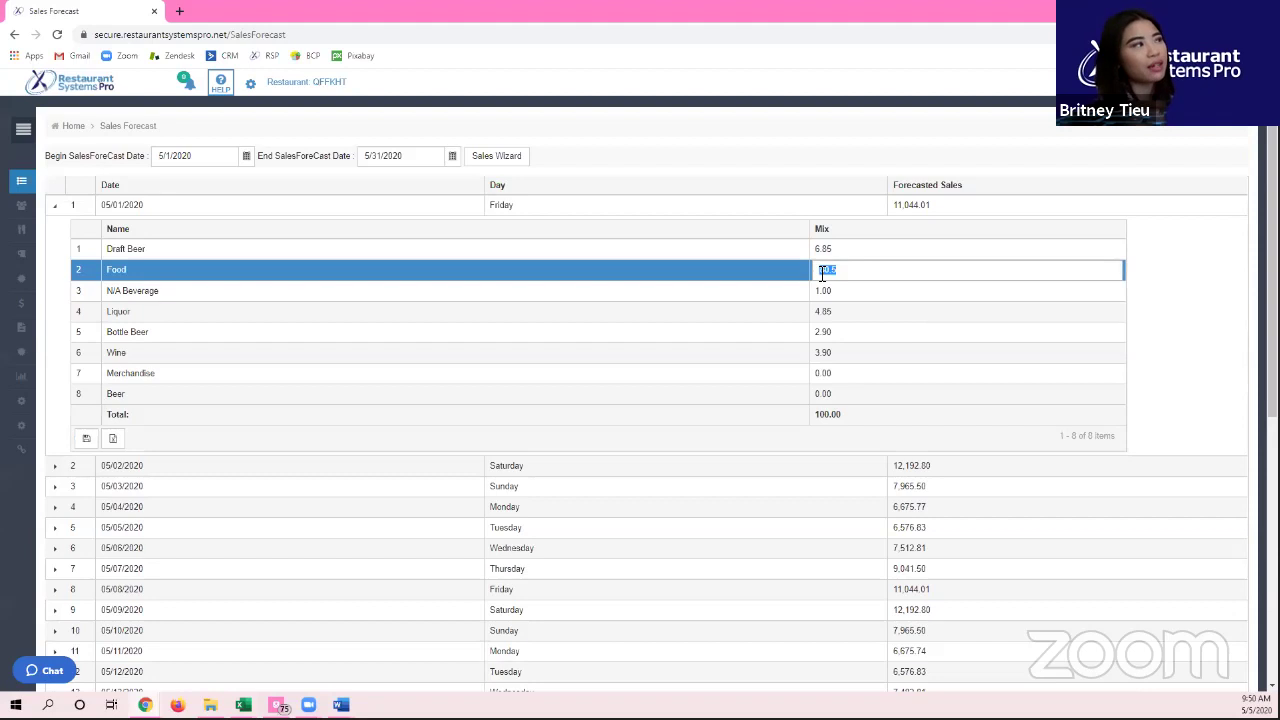
pyautogui.click(144, 251)
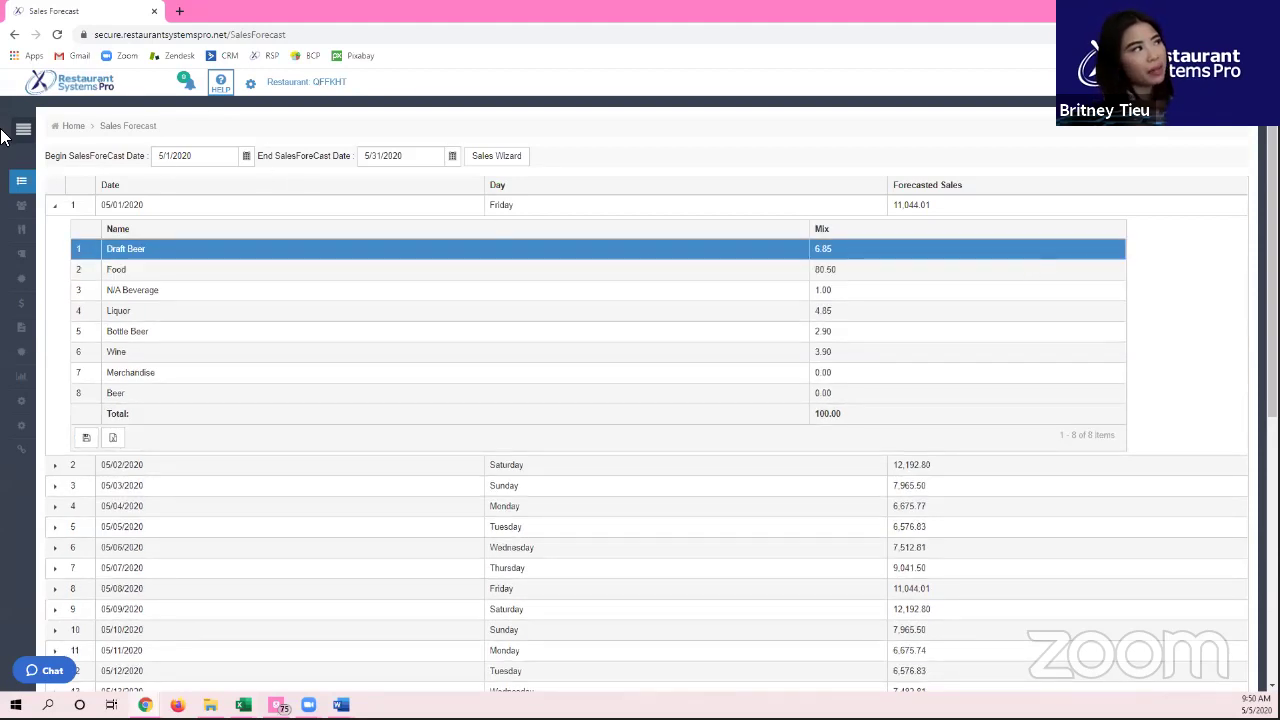
pyautogui.click(23, 128)
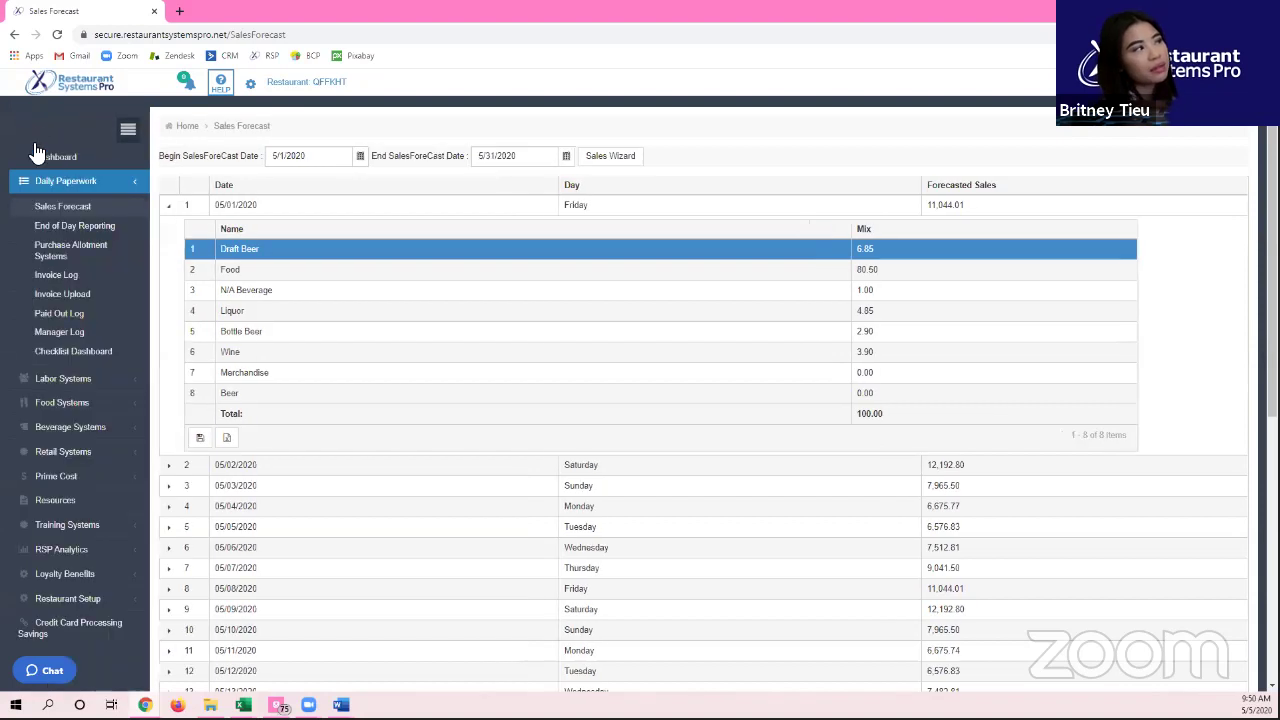
pyautogui.rightClick(75, 226)
# Step: Open End of Day Reporting in a new tab and compare its % Totals row with the Sales Forecast Food mix
pyautogui.click(122, 233)
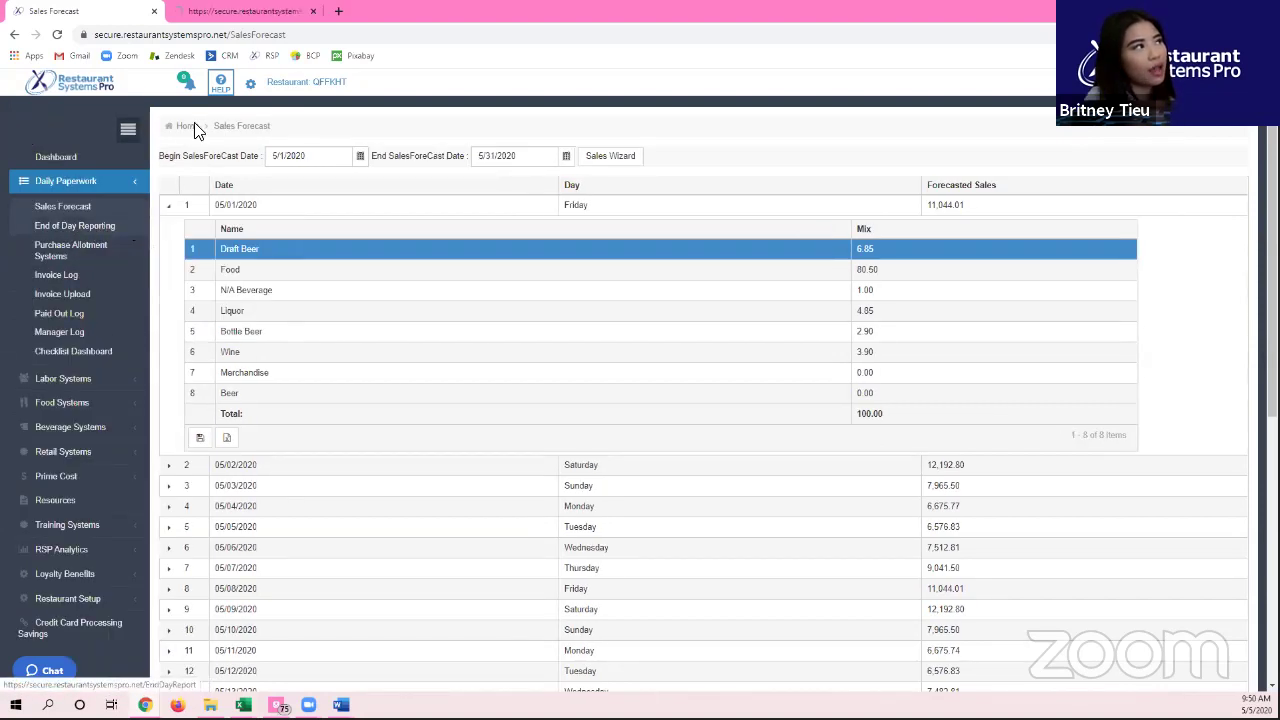
pyautogui.click(300, 11)
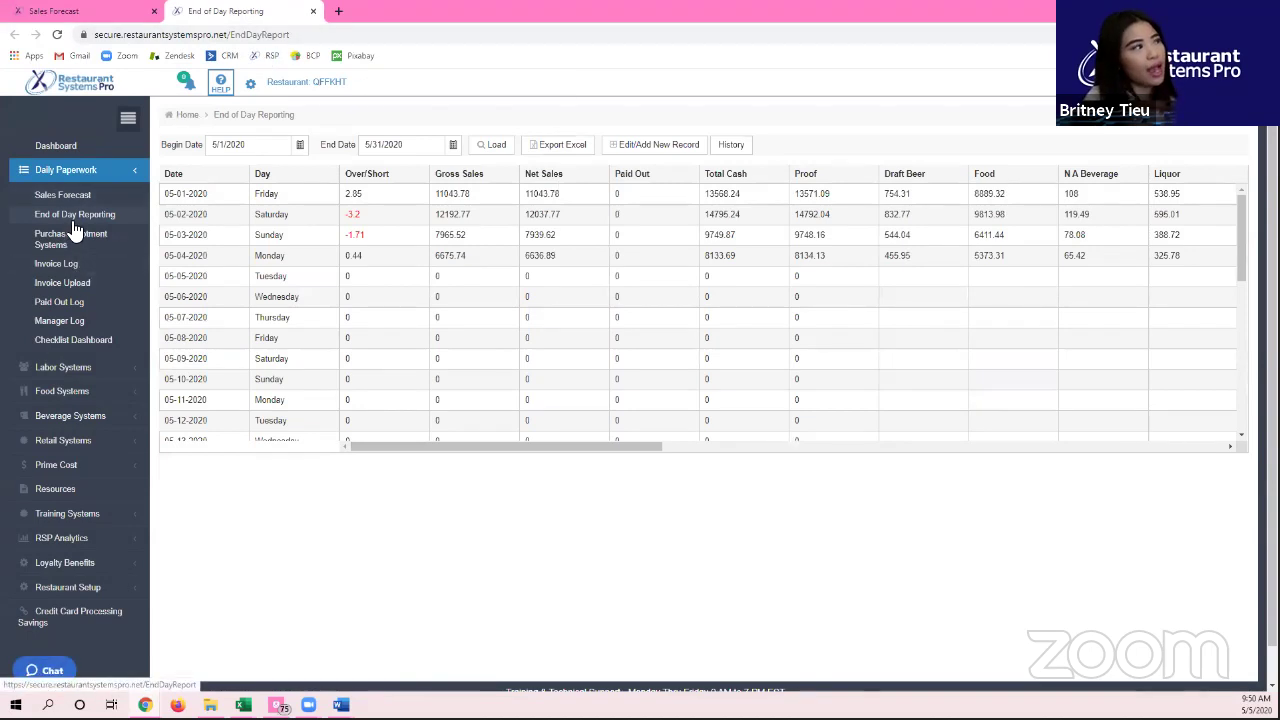
pyautogui.scroll(-6, 525, 330)
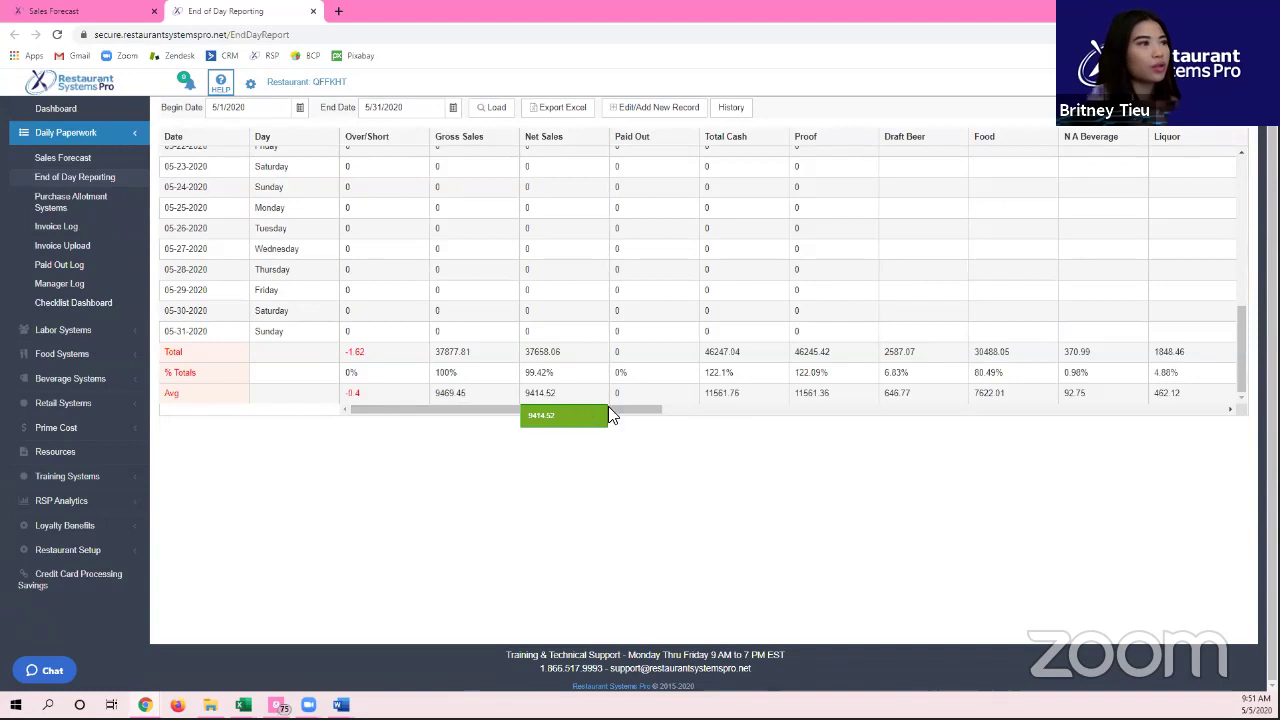
pyautogui.moveTo(622, 408); pyautogui.dragTo(809, 408)
pyautogui.click(374, 372)
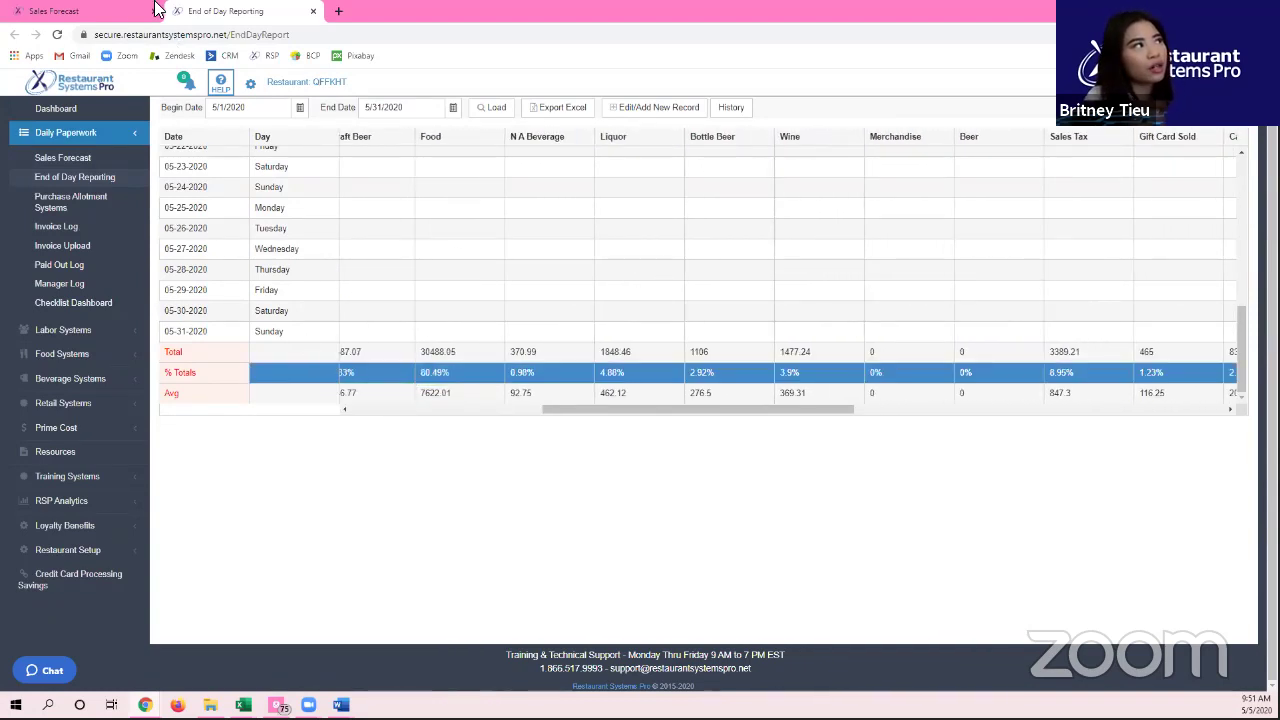
pyautogui.click(156, 10)
pyautogui.click(874, 270)
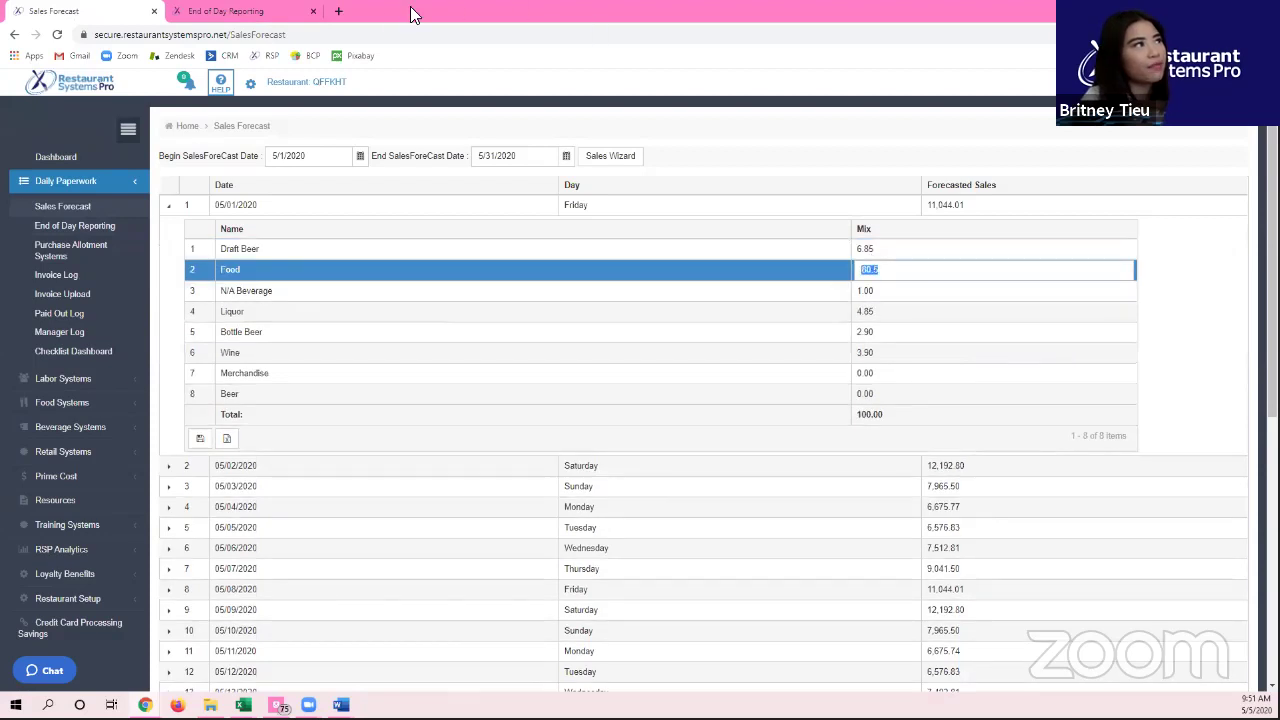
pyautogui.click(245, 11)
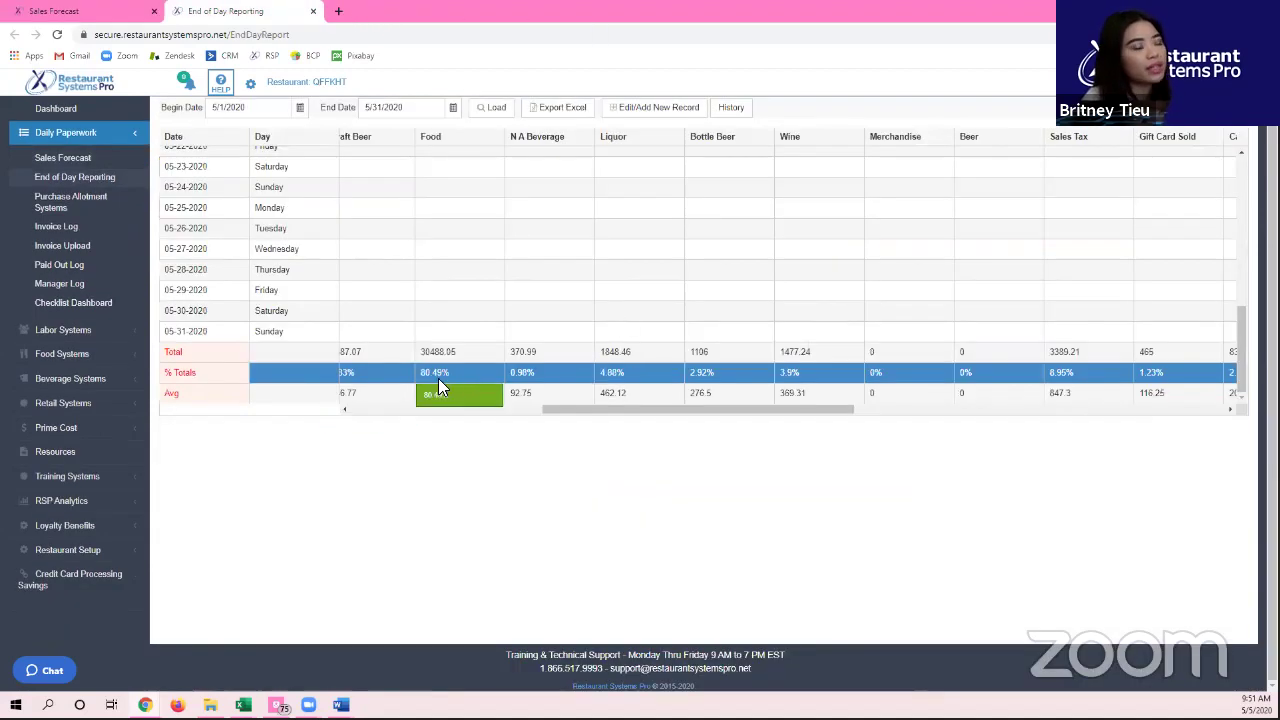
pyautogui.moveTo(543, 410); pyautogui.dragTo(548, 445)
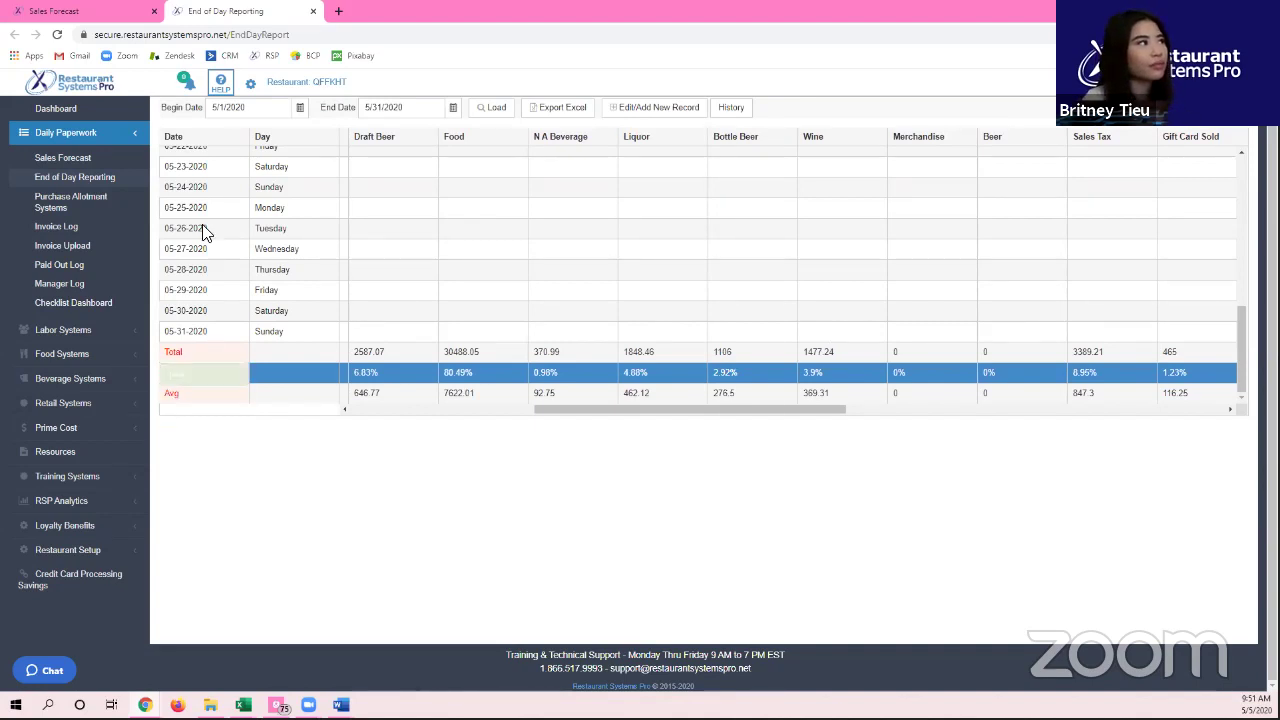
# Step: Close the duplicate End of Day Reporting tab and reopen the report for 5/1/2020–5/31/2020
pyautogui.click(54, 11)
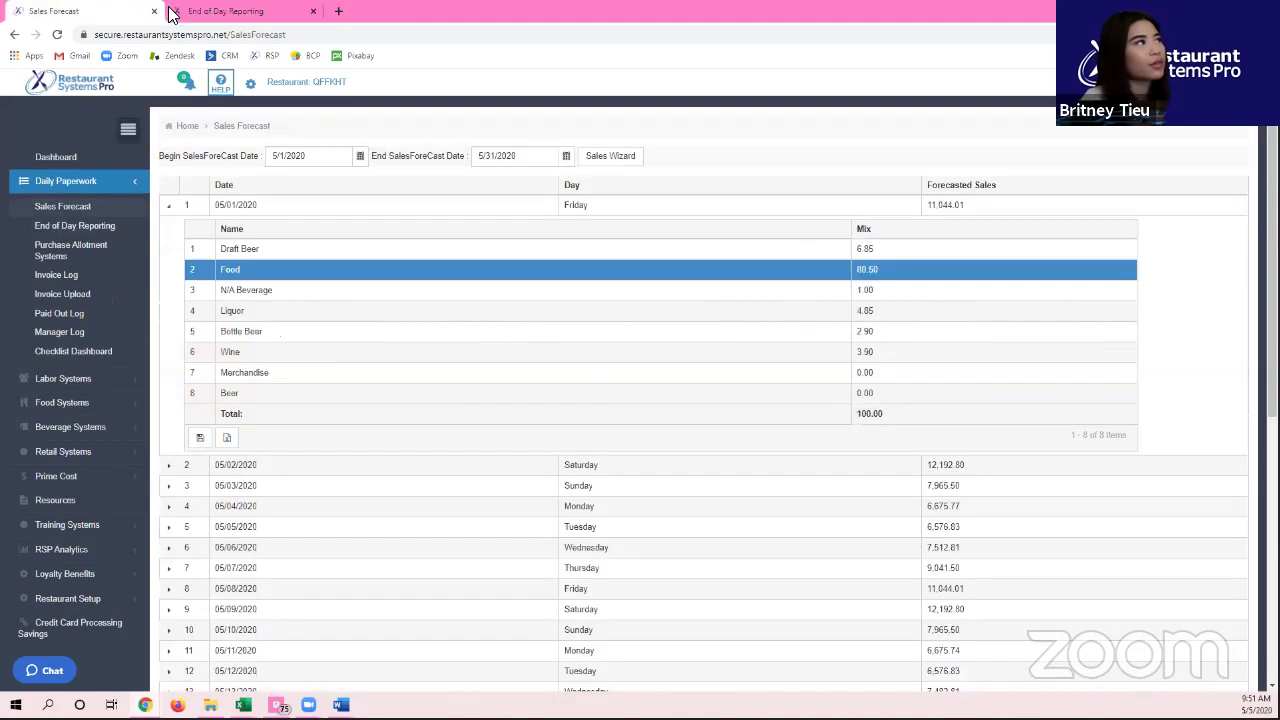
pyautogui.click(314, 13)
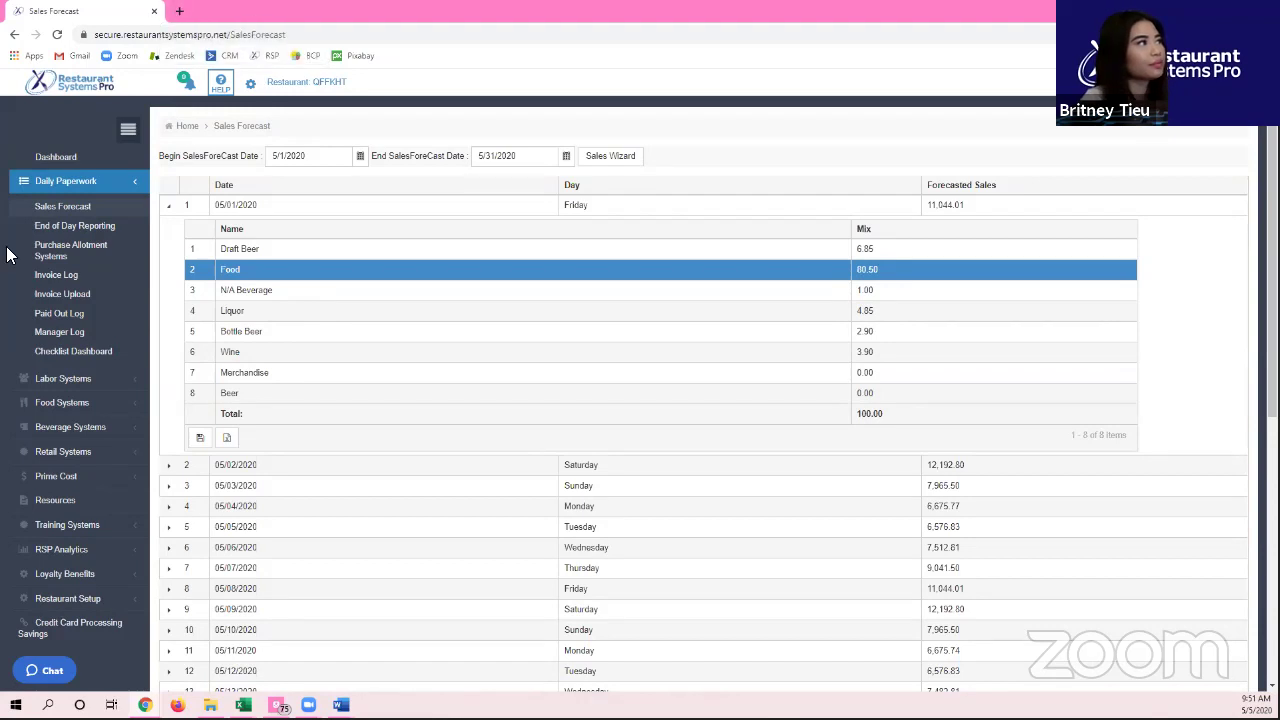
pyautogui.click(108, 224)
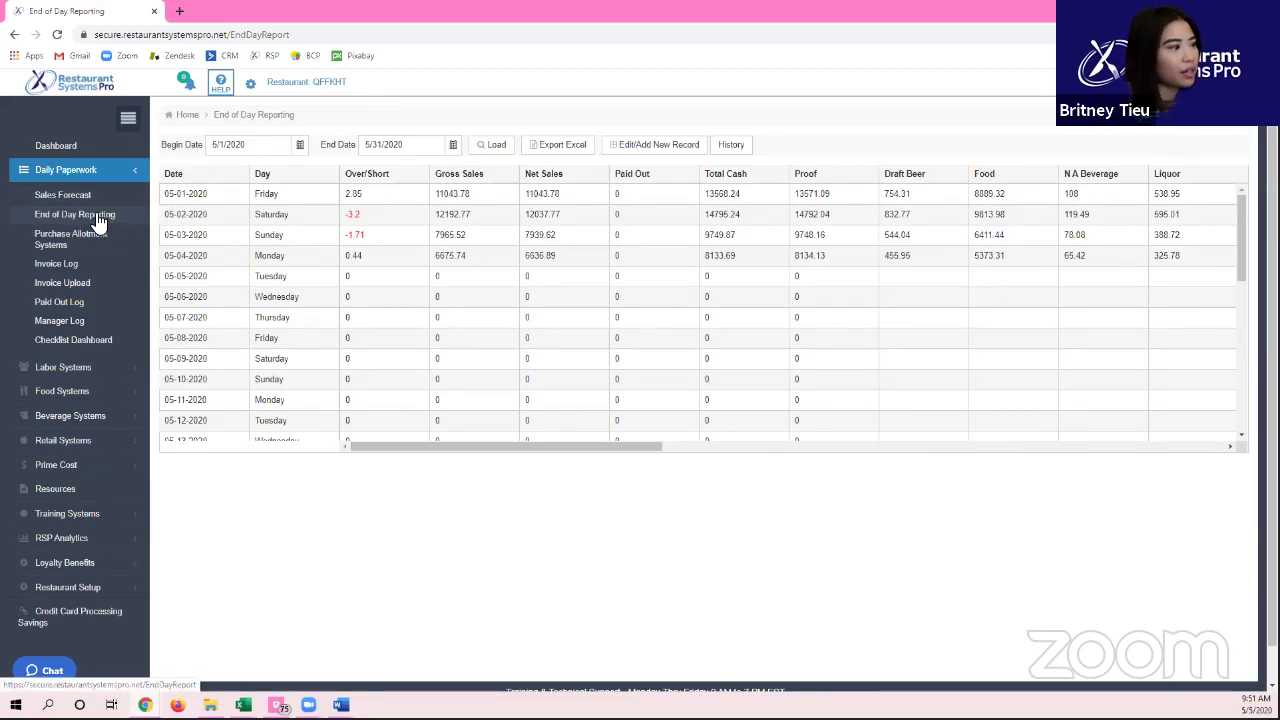
pyautogui.moveTo(340, 705)
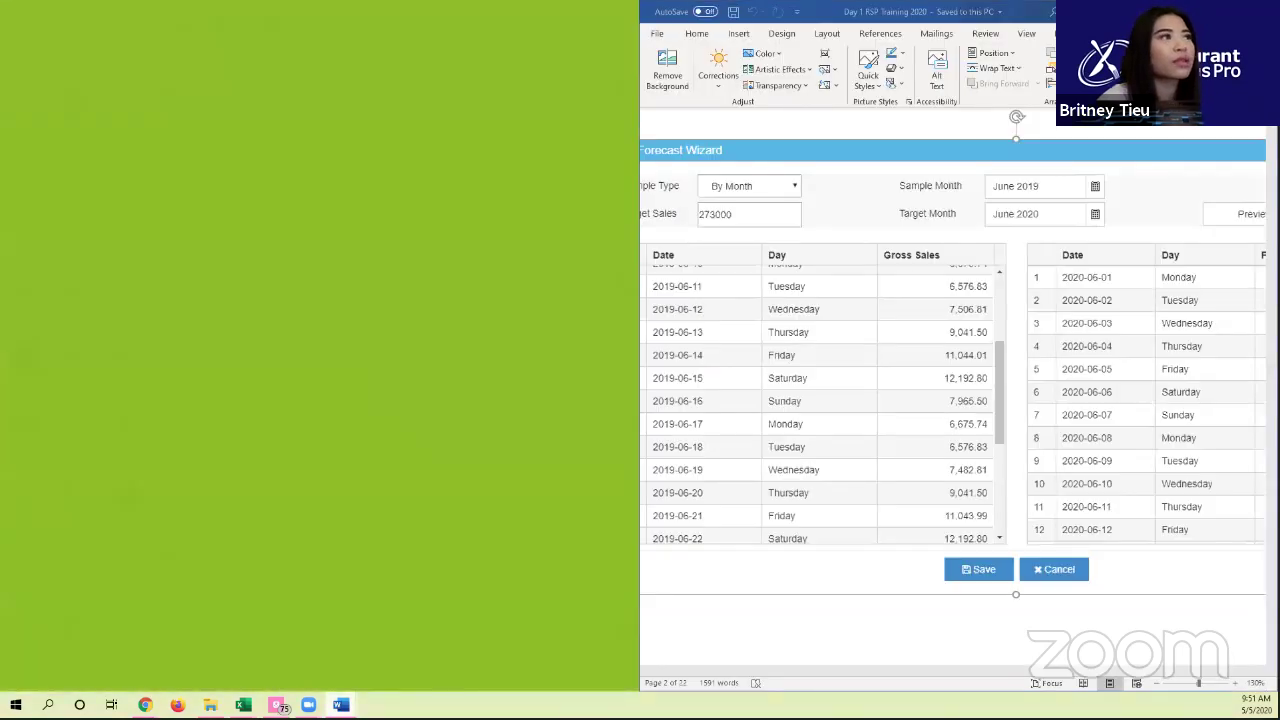
pyautogui.click(482, 648)
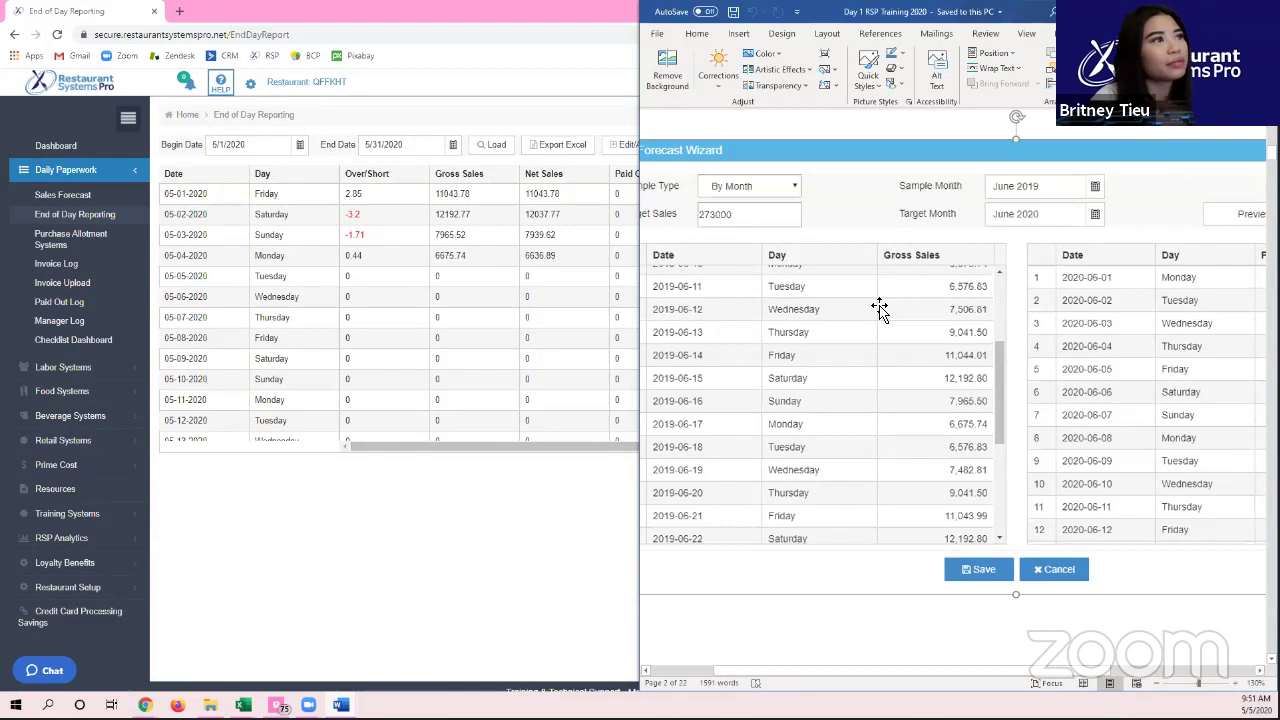
pyautogui.scroll(-10, 879, 309)
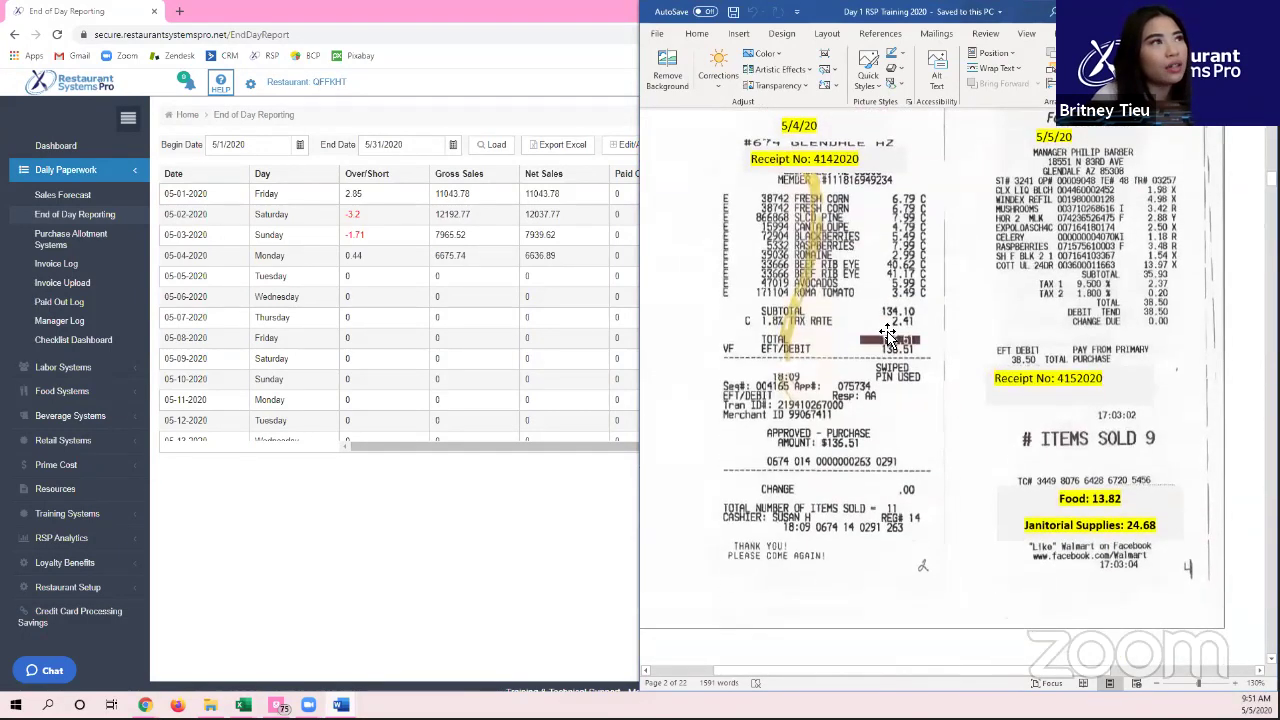
pyautogui.scroll(-15, 888, 335)
pyautogui.scroll(2, 893, 338)
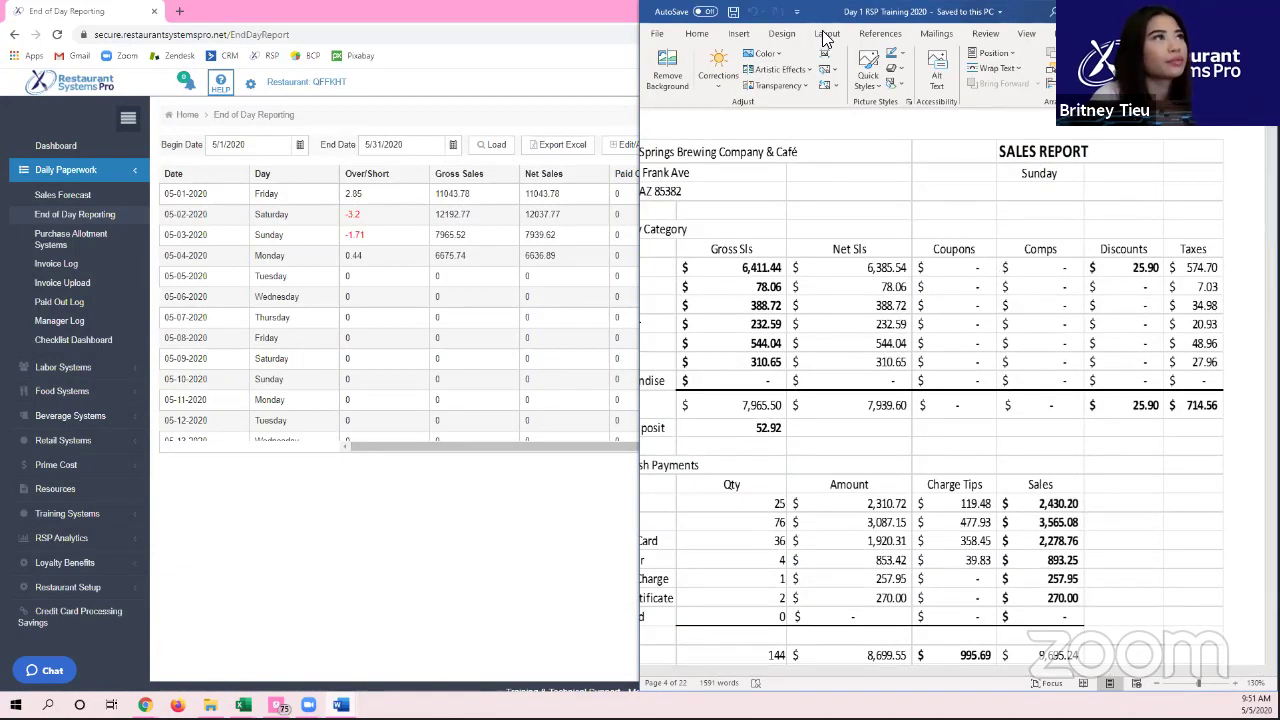
pyautogui.doubleClick(764, 10)
pyautogui.scroll(-5, 930, 353)
pyautogui.scroll(-15, 920, 350)
pyautogui.scroll(-15, 897, 356)
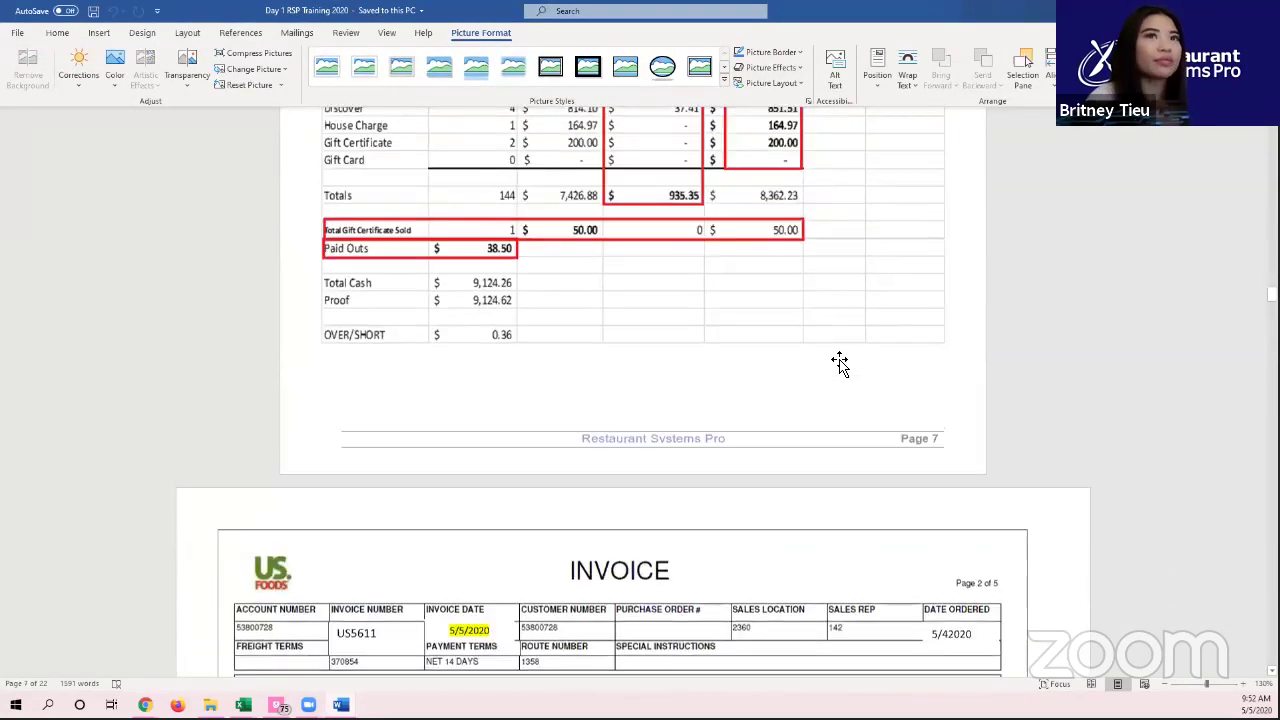
pyautogui.scroll(20, 843, 375)
pyautogui.scroll(10, 837, 360)
pyautogui.scroll(9, 835, 367)
pyautogui.scroll(-2, 830, 386)
pyautogui.scroll(-12, 843, 400)
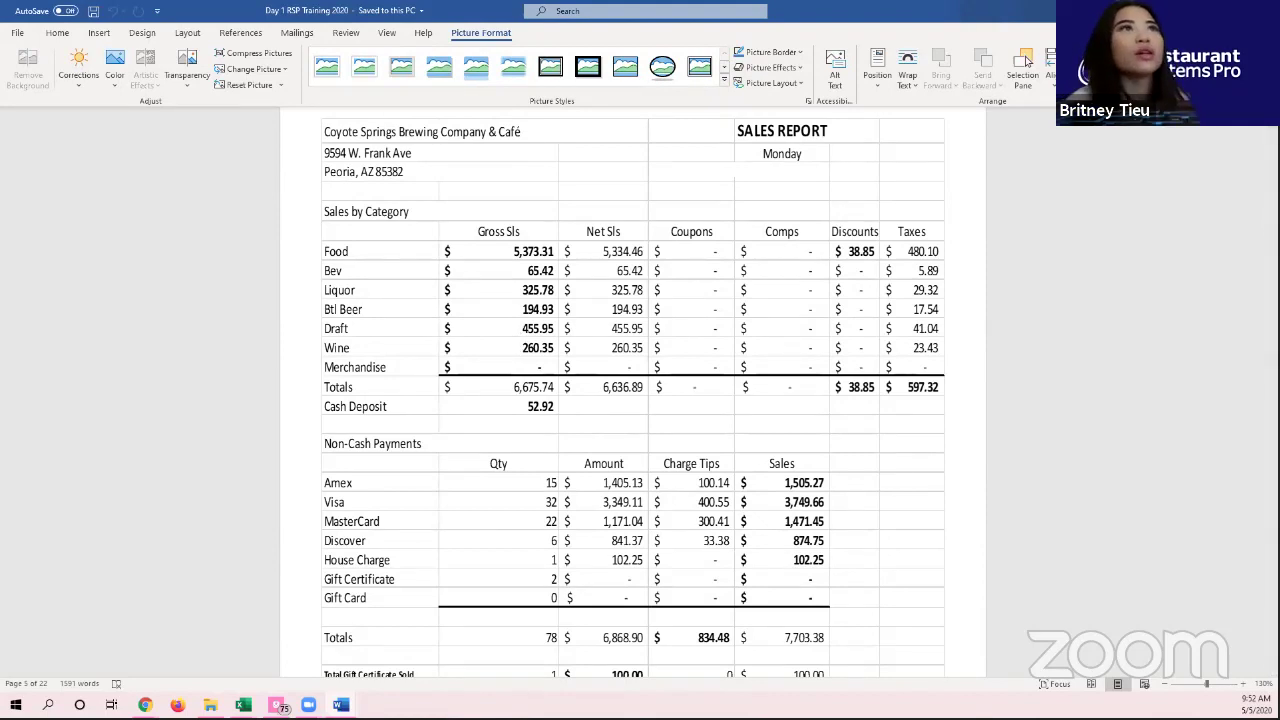
pyautogui.hotkey('alt', 'Tab')
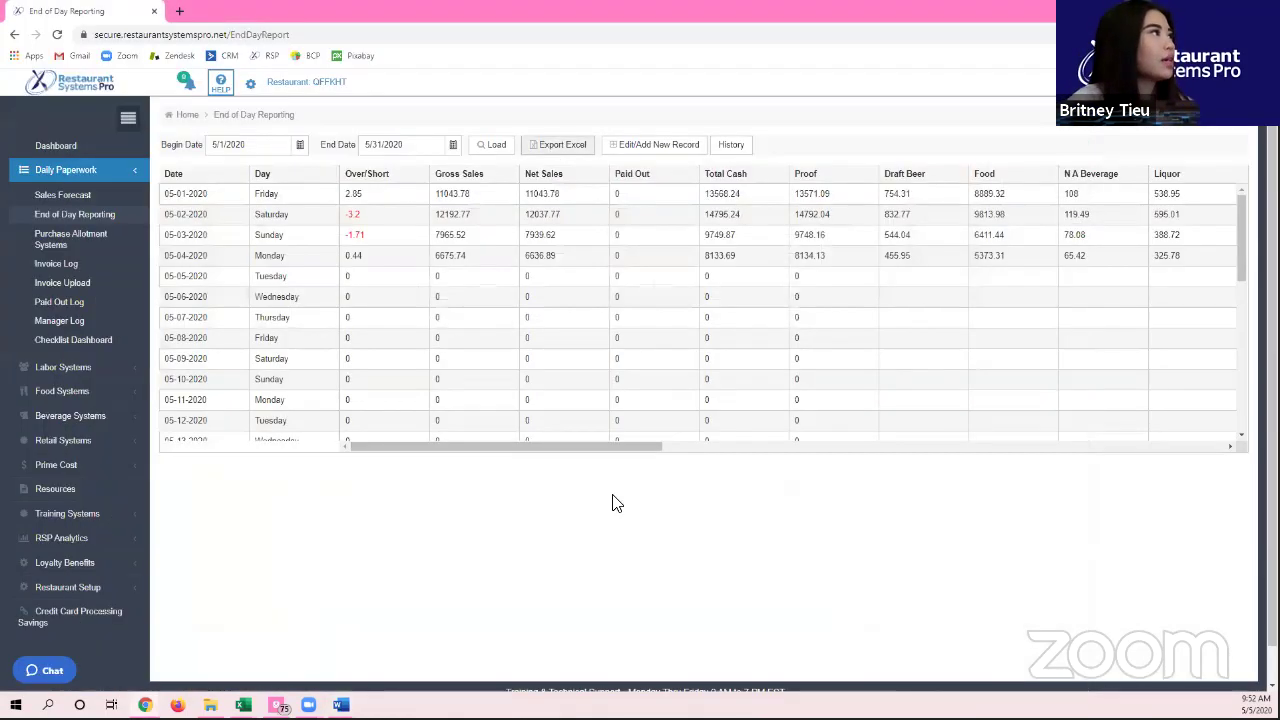
# Step: Reload the End of Day Reporting grid and select the 05-05-2020 Tuesday row
pyautogui.click(95, 220)
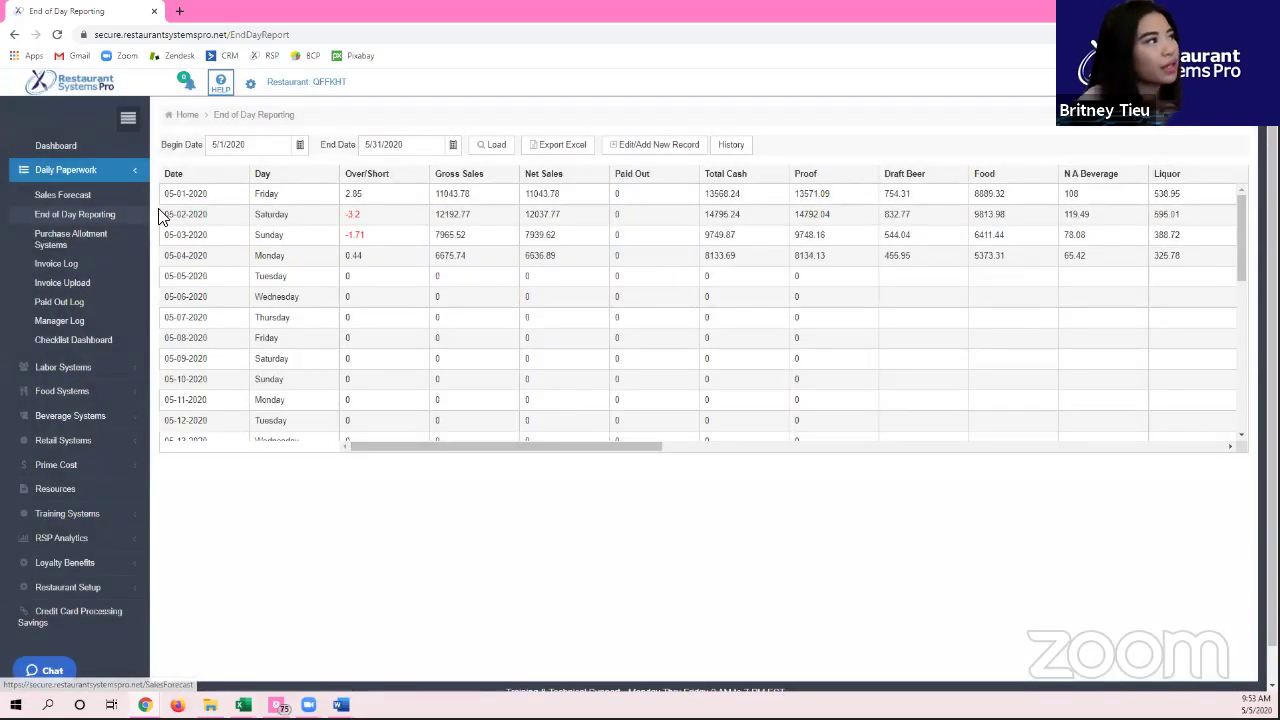
pyautogui.moveTo(272, 276); pyautogui.dragTo(242, 258)
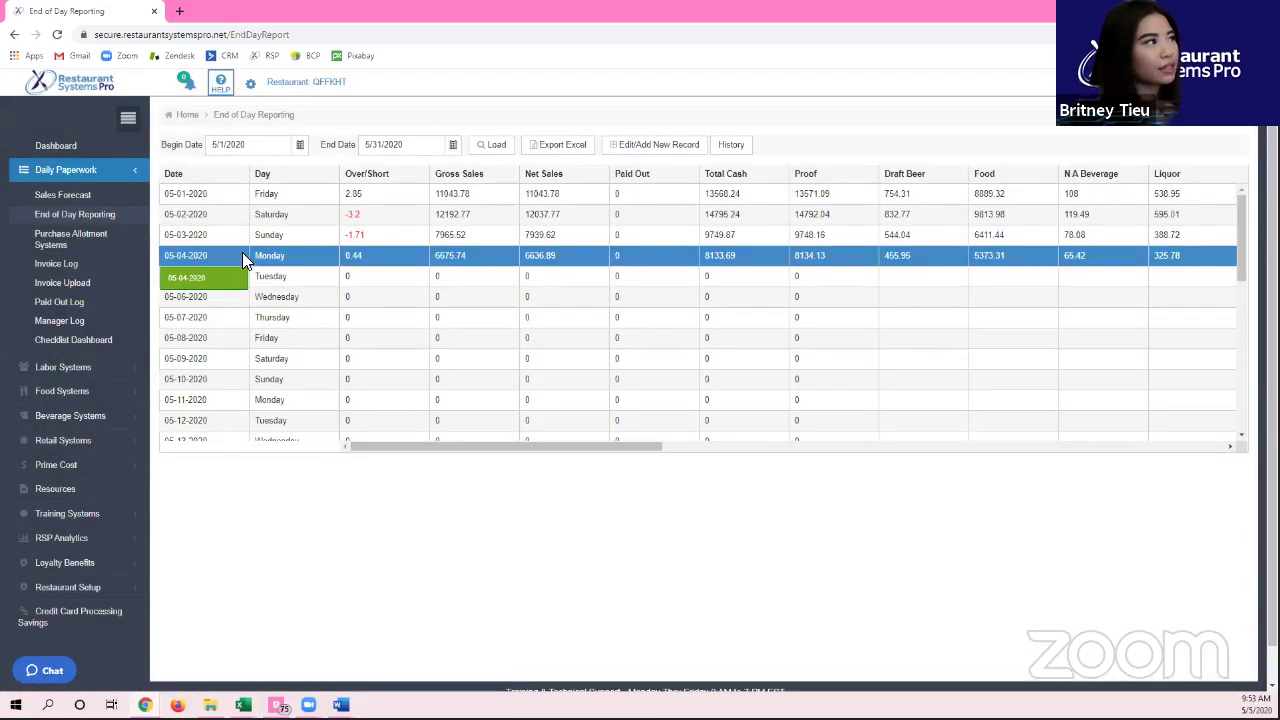
pyautogui.click(406, 278)
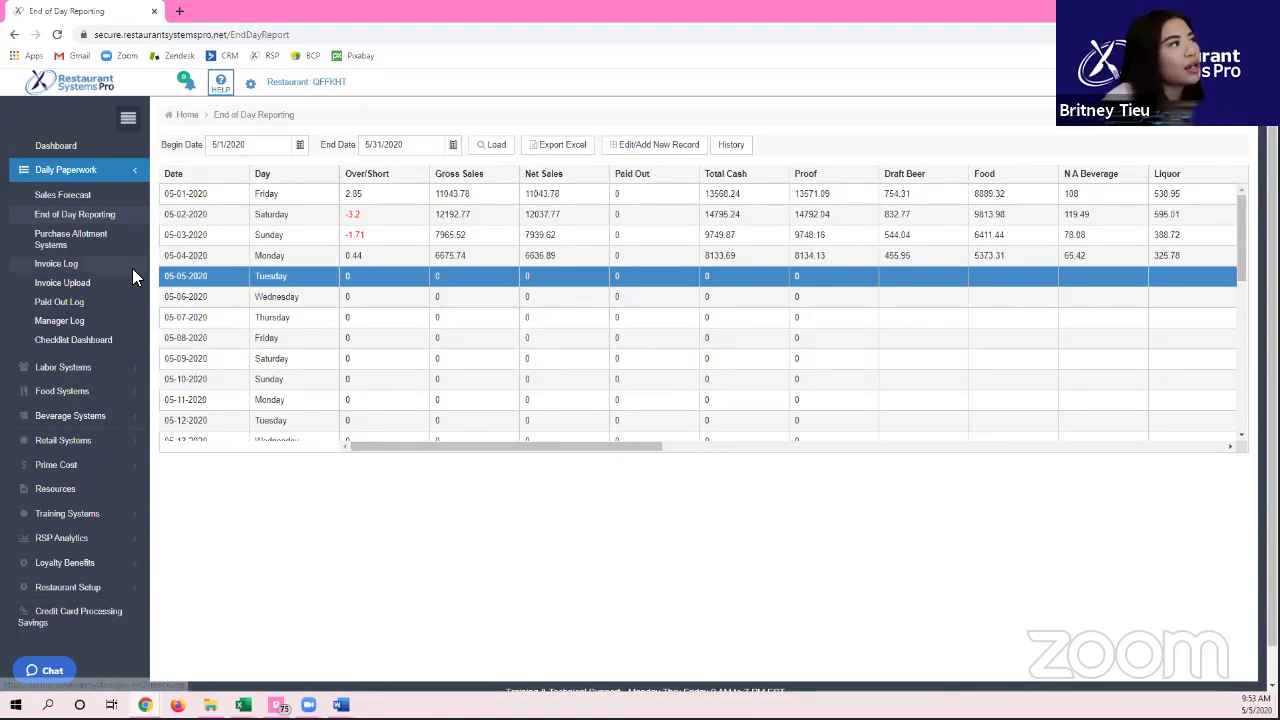
# Step: Open the 05-05-2020 End of Day form with the navigation sidebar collapsed
pyautogui.doubleClick(286, 278)
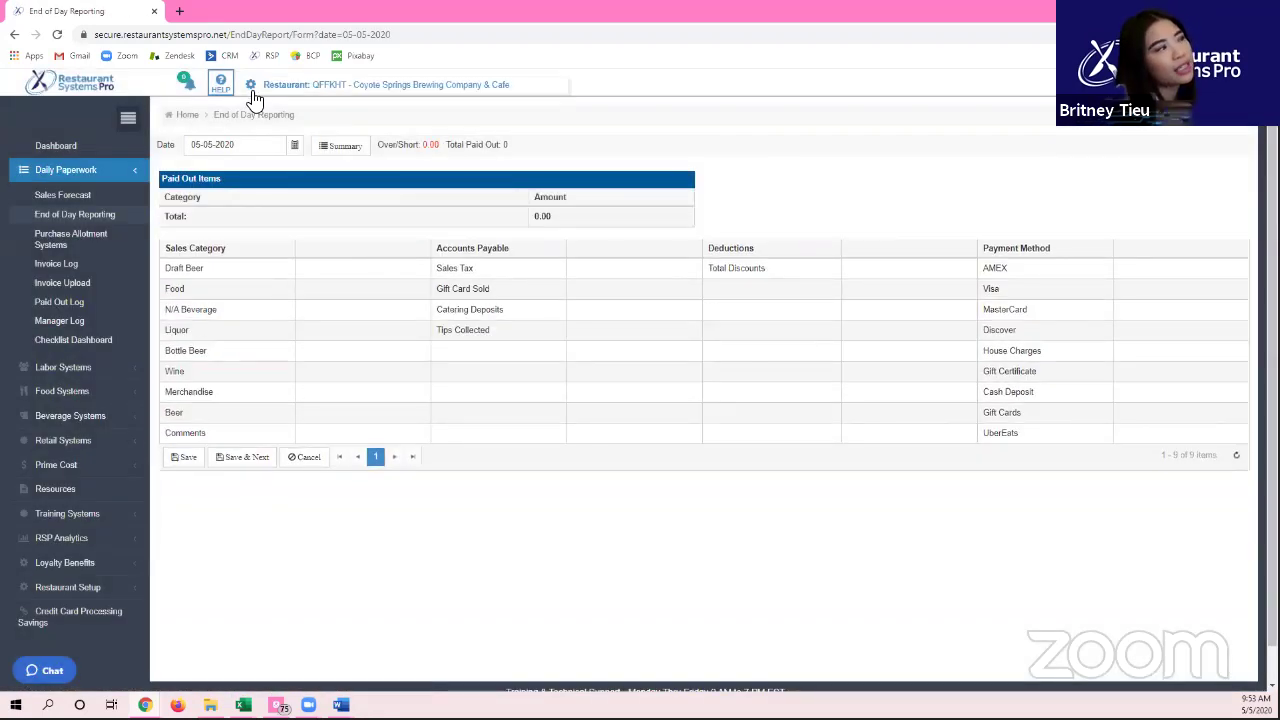
pyautogui.click(130, 120)
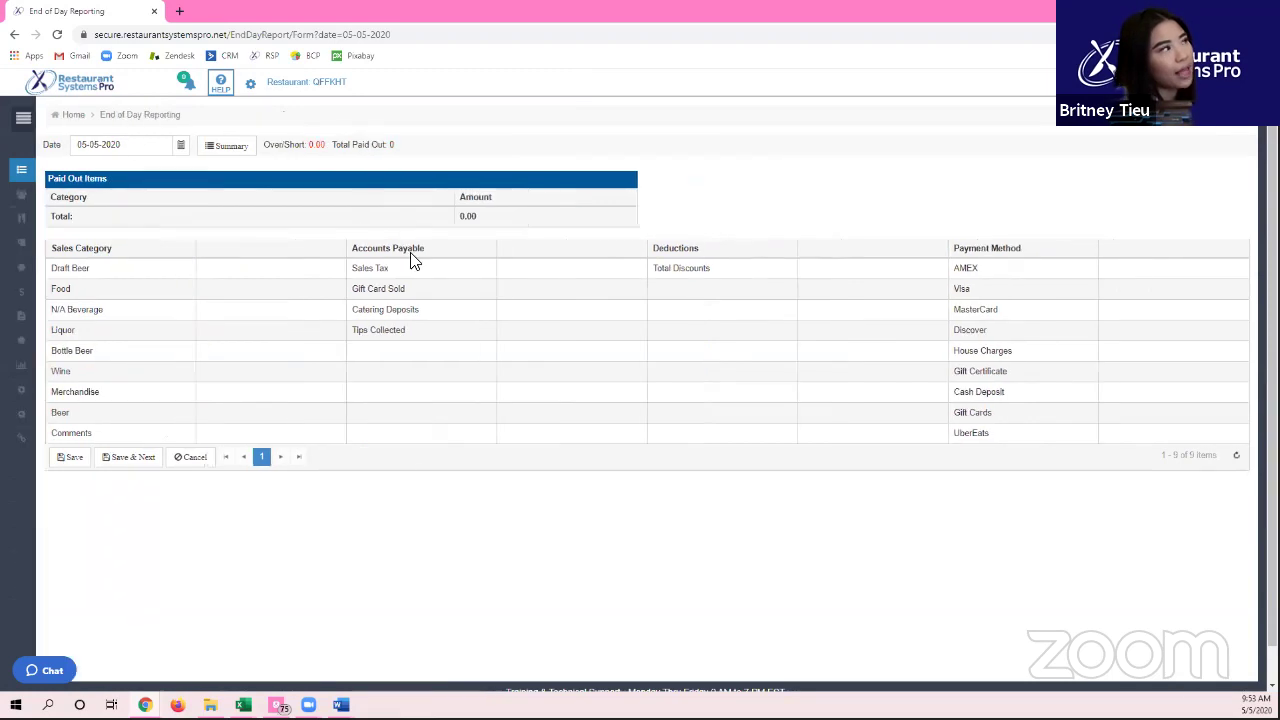
pyautogui.click(22, 118)
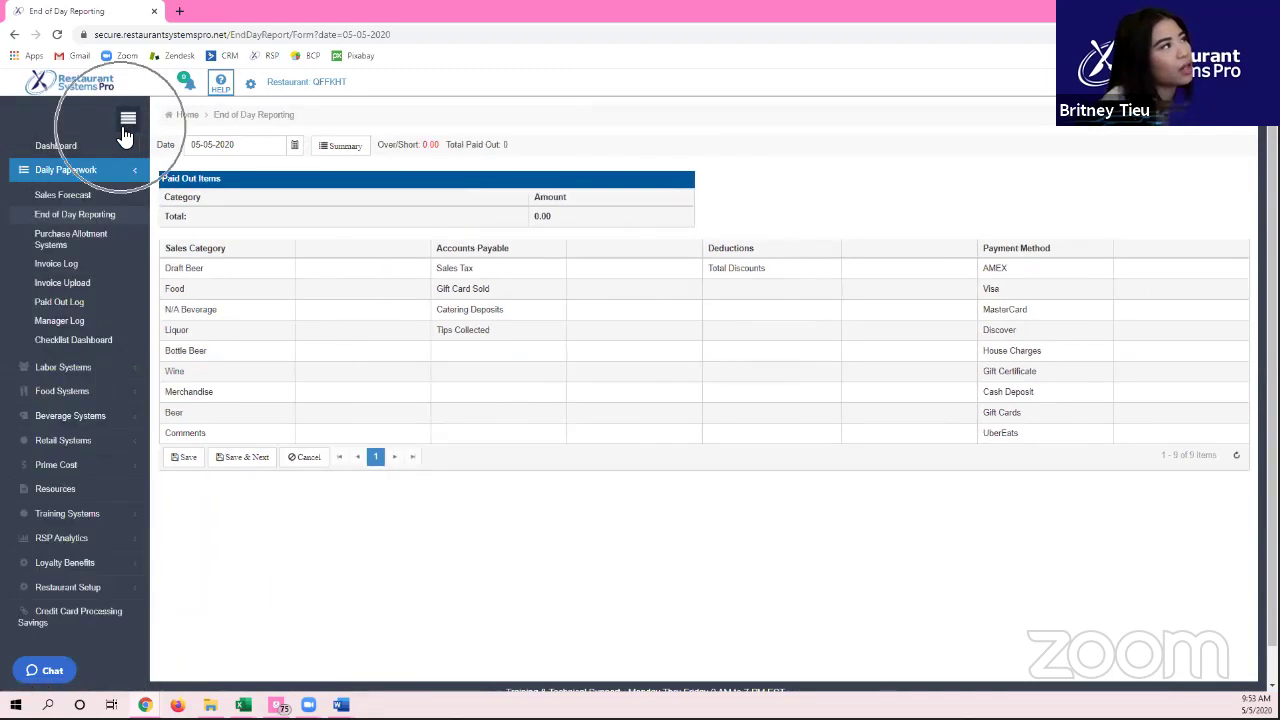
pyautogui.click(127, 122)
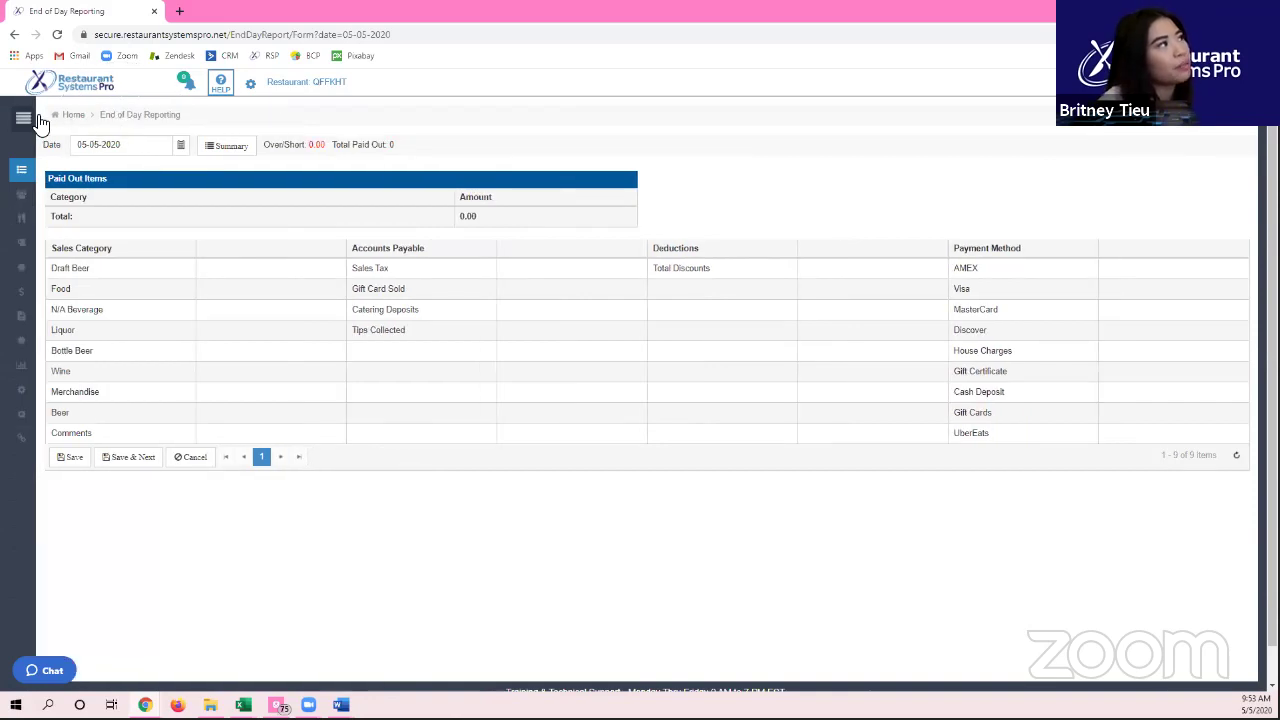
pyautogui.click(19, 120)
pyautogui.click(129, 121)
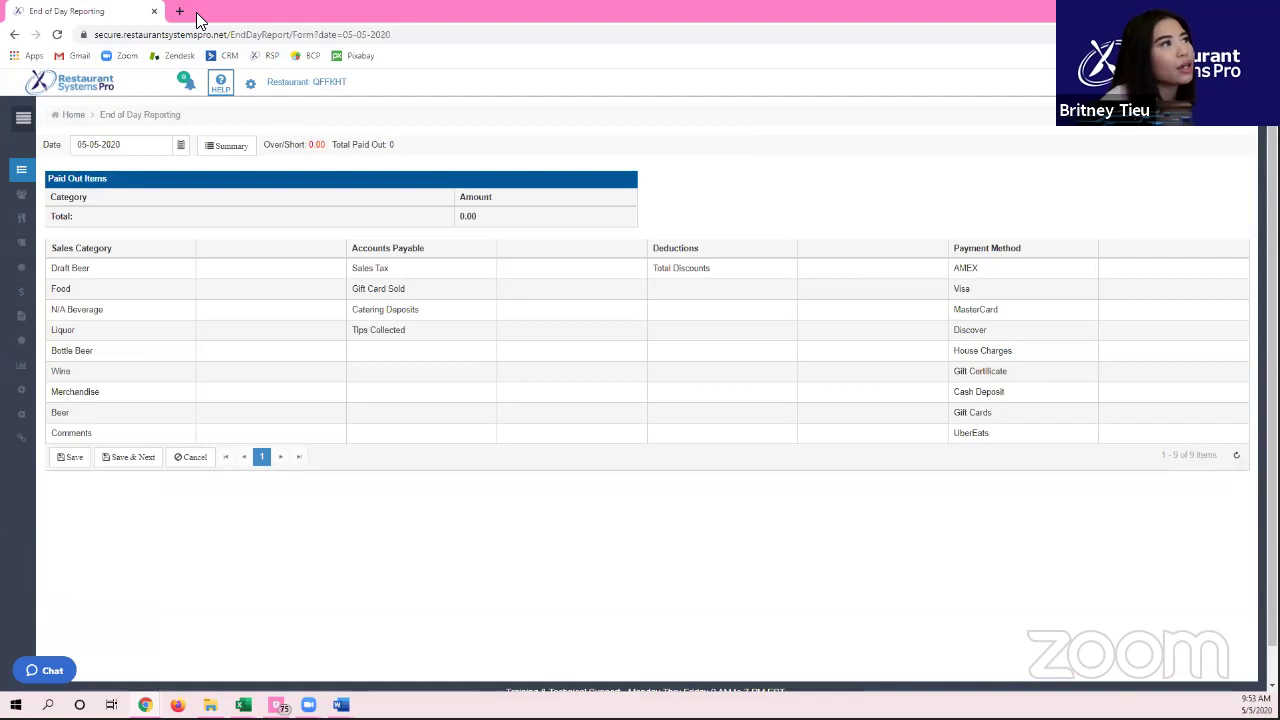
# Step: Snap the browser to the left half with the Word login document on the right
pyautogui.moveTo(196, 12); pyautogui.dragTo(2, 200)
pyautogui.click(1104, 187)
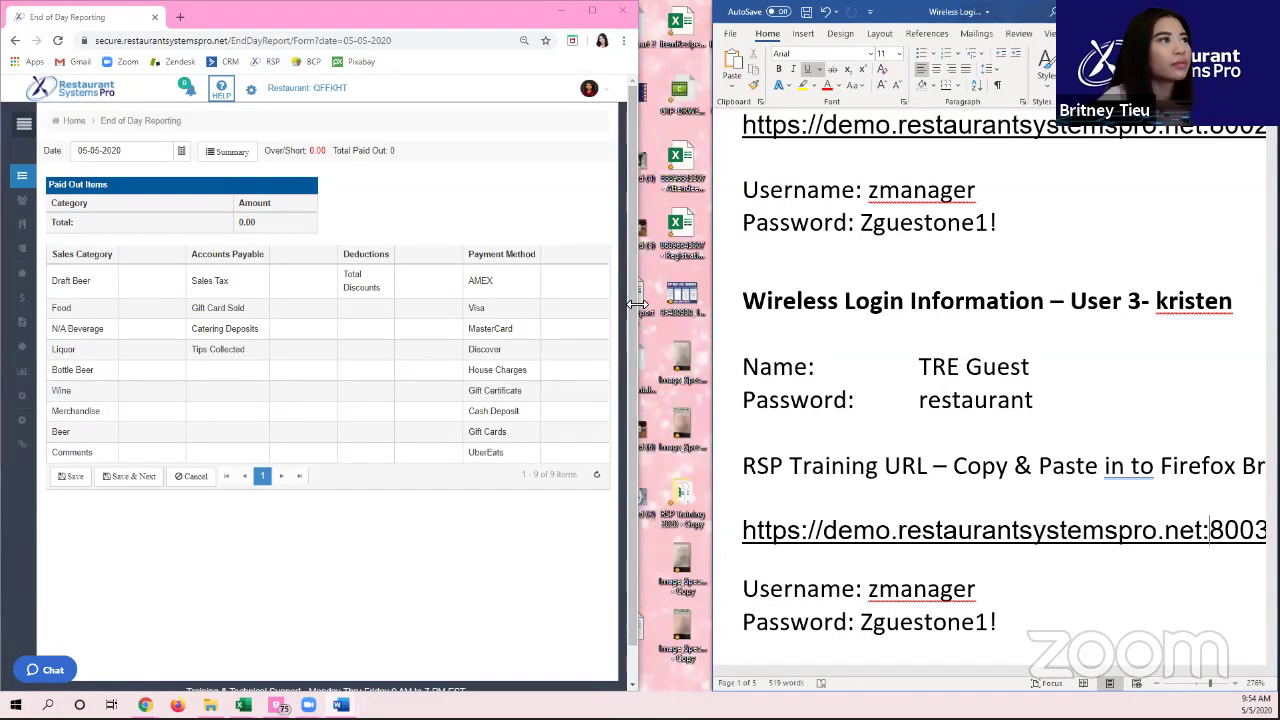
pyautogui.moveTo(637, 303); pyautogui.dragTo(710, 303)
# Step: Snap Word's Tuesday Sales Report (Food 5,293.69, total 6,576.83) to the right half at about 96% zoom
pyautogui.moveTo(340, 705)
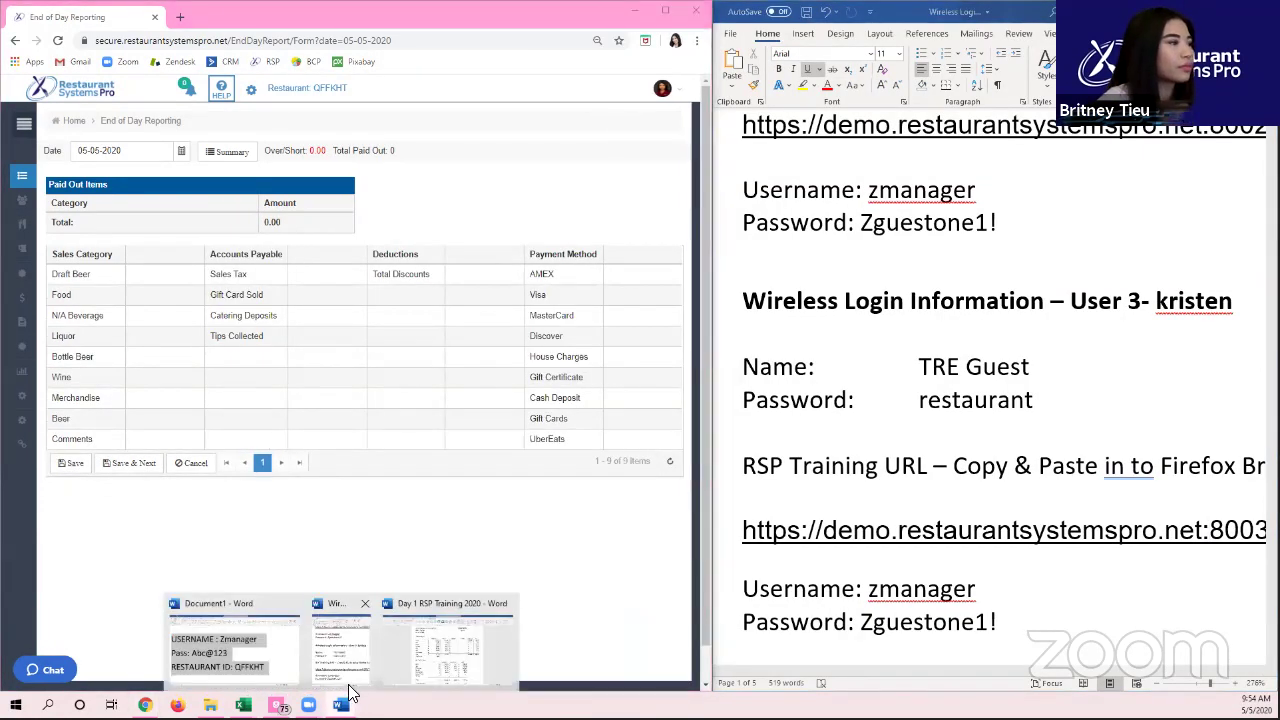
pyautogui.click(447, 622)
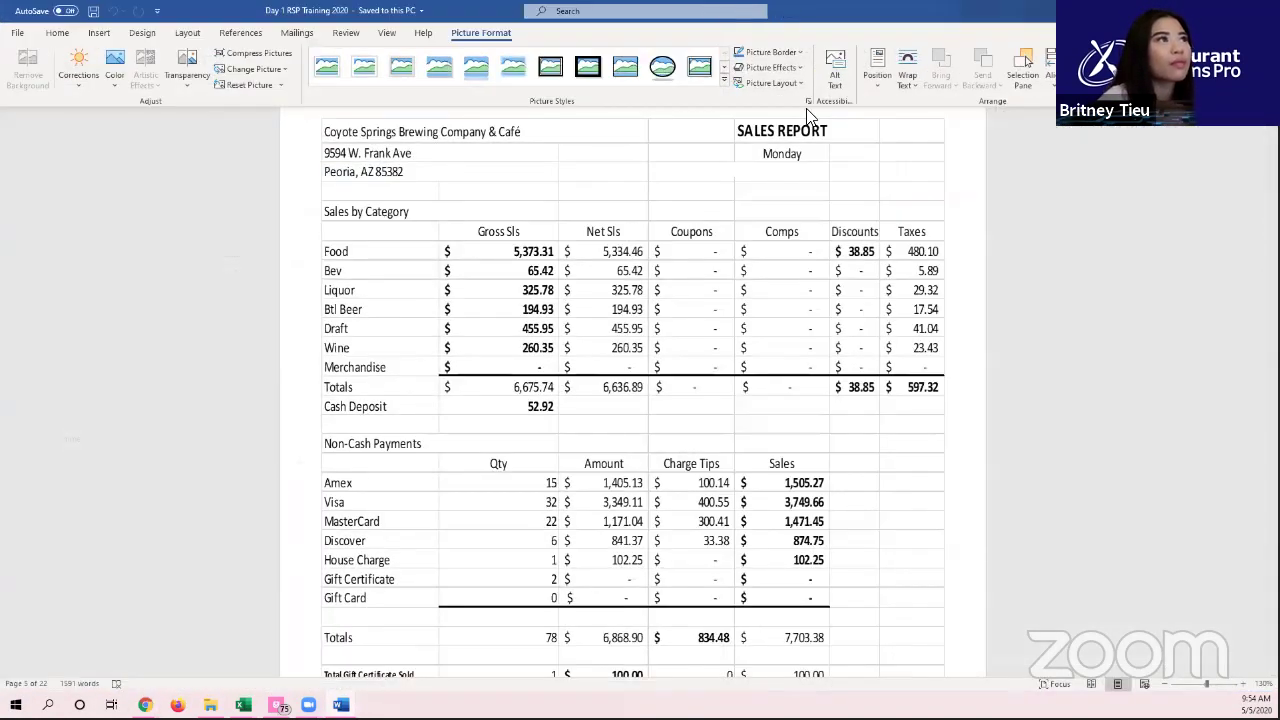
pyautogui.scroll(-15, 795, 290)
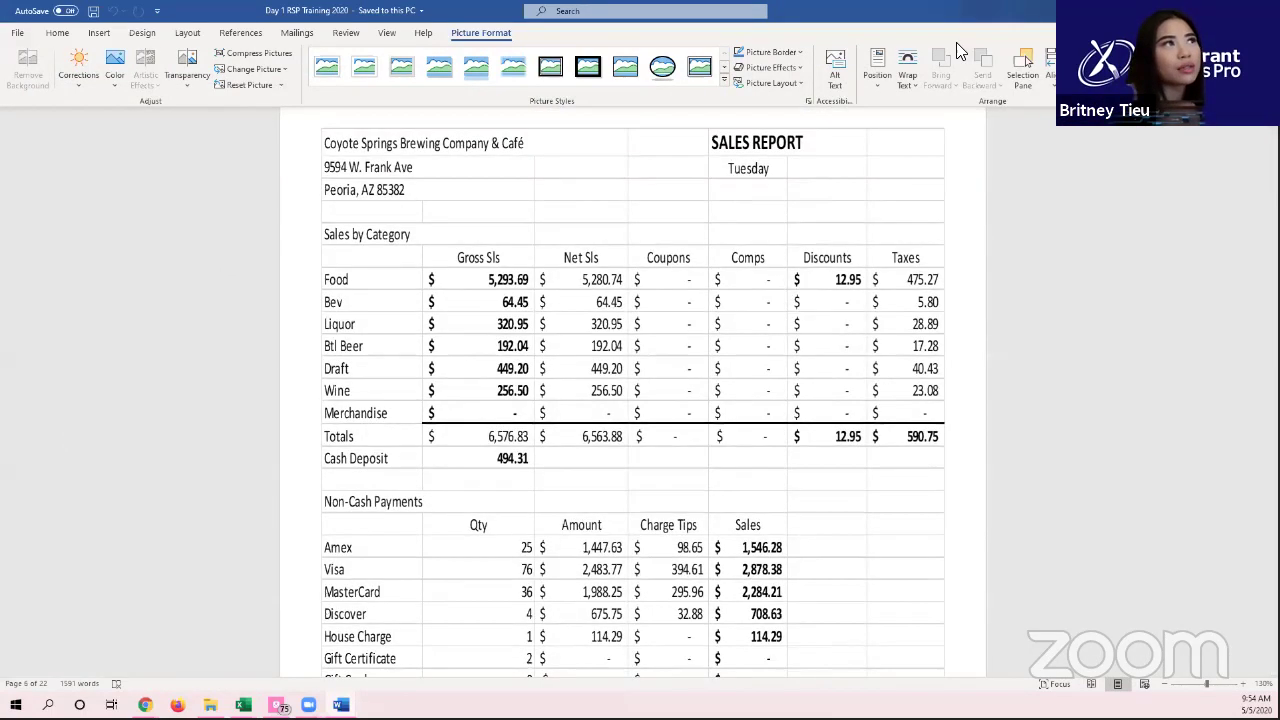
pyautogui.click(736, 175)
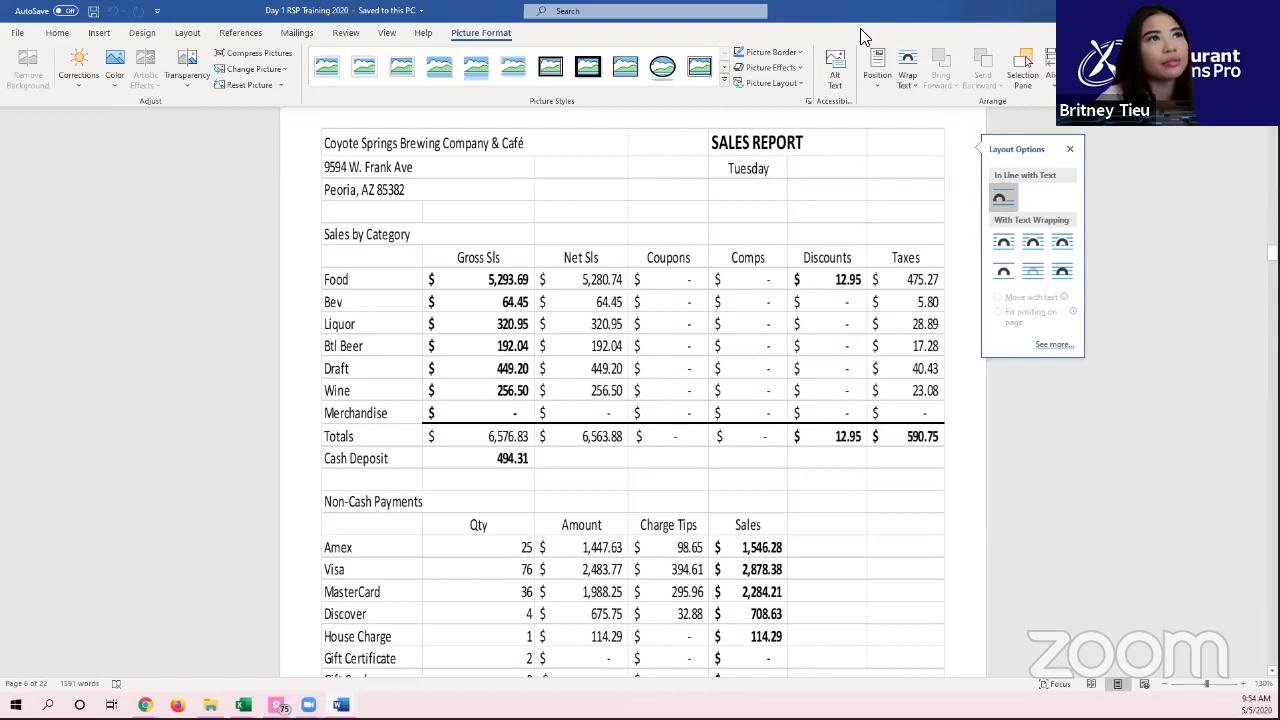
pyautogui.press('super+Right')
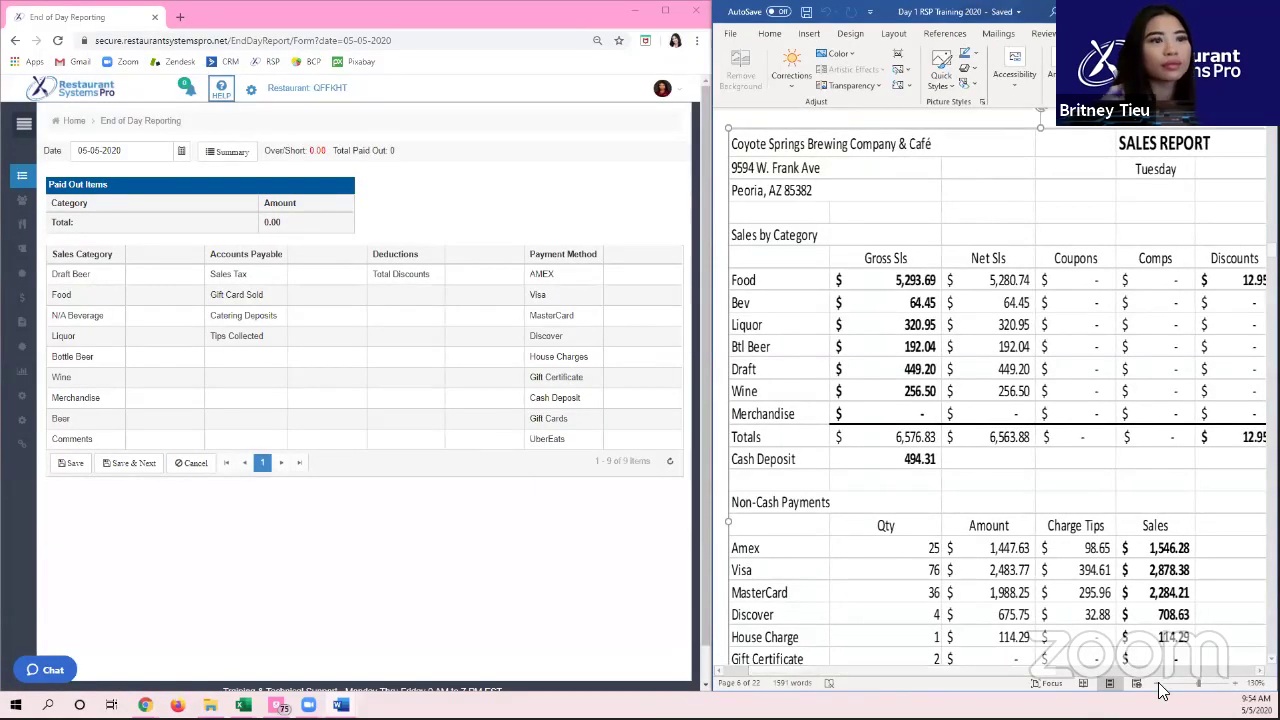
pyautogui.moveTo(1162, 682); pyautogui.dragTo(1194, 682)
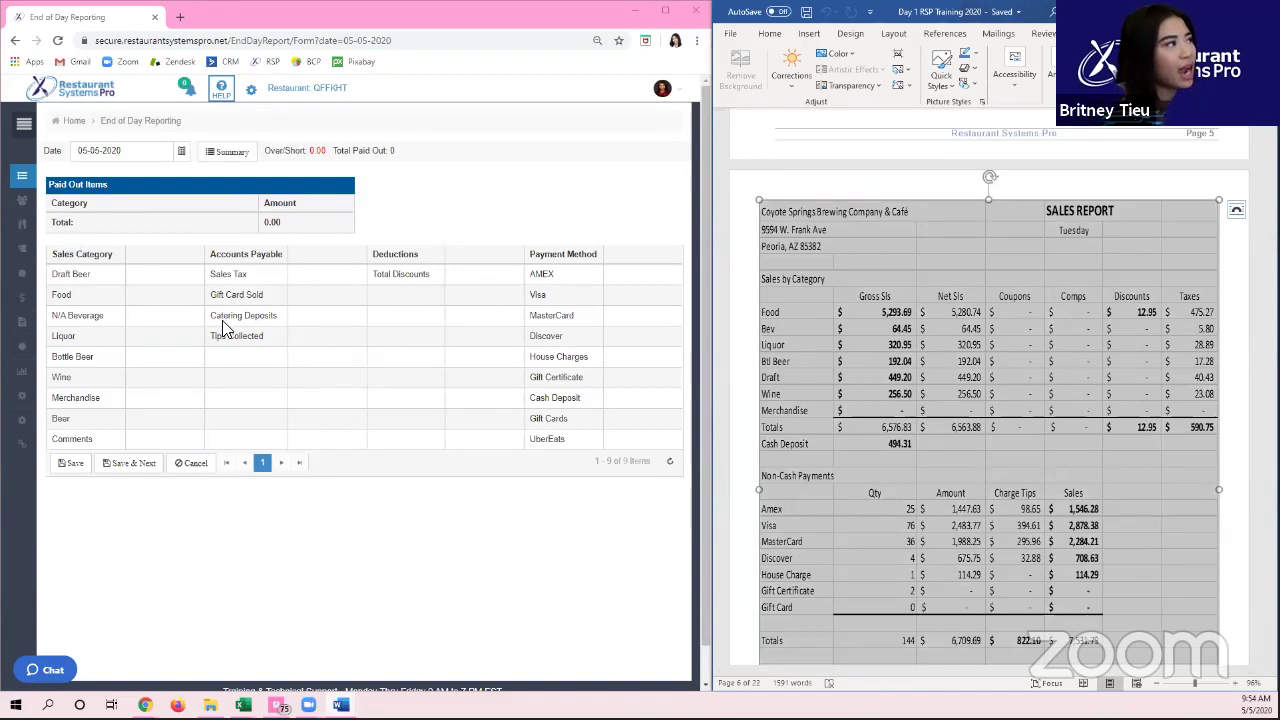
pyautogui.click(378, 315)
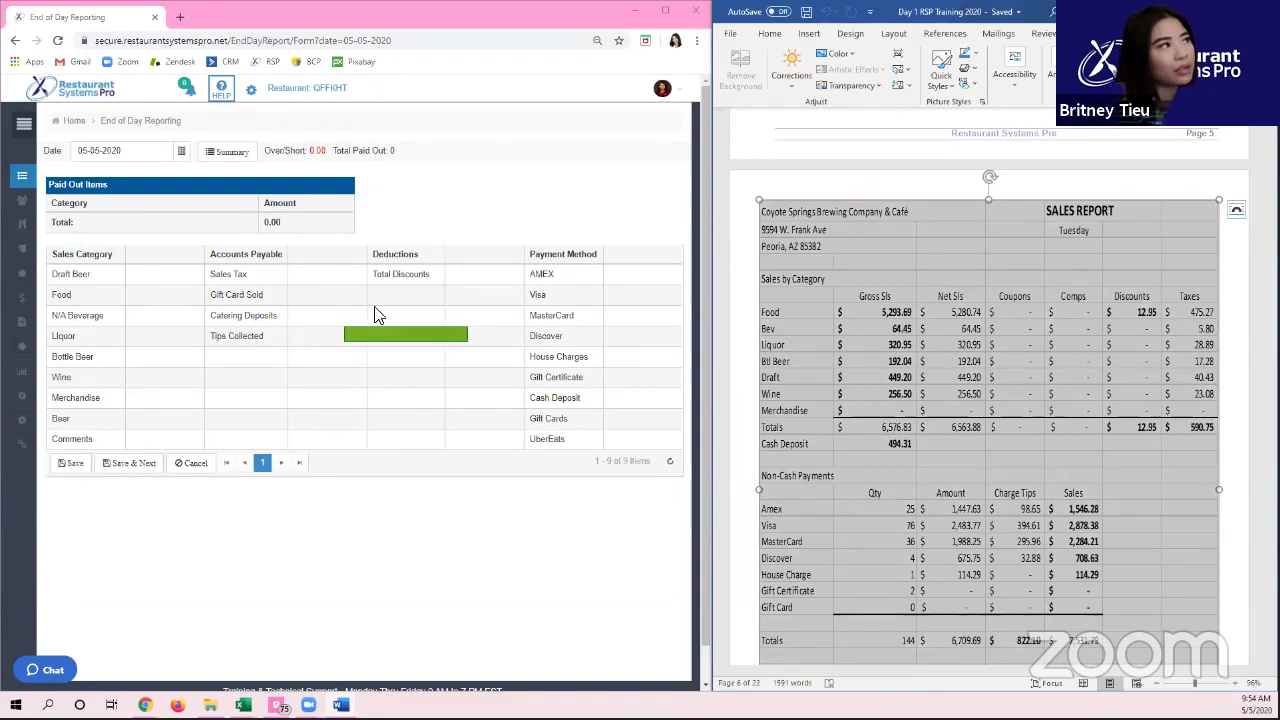
pyautogui.click(430, 313)
pyautogui.moveTo(548, 398); pyautogui.dragTo(116, 272)
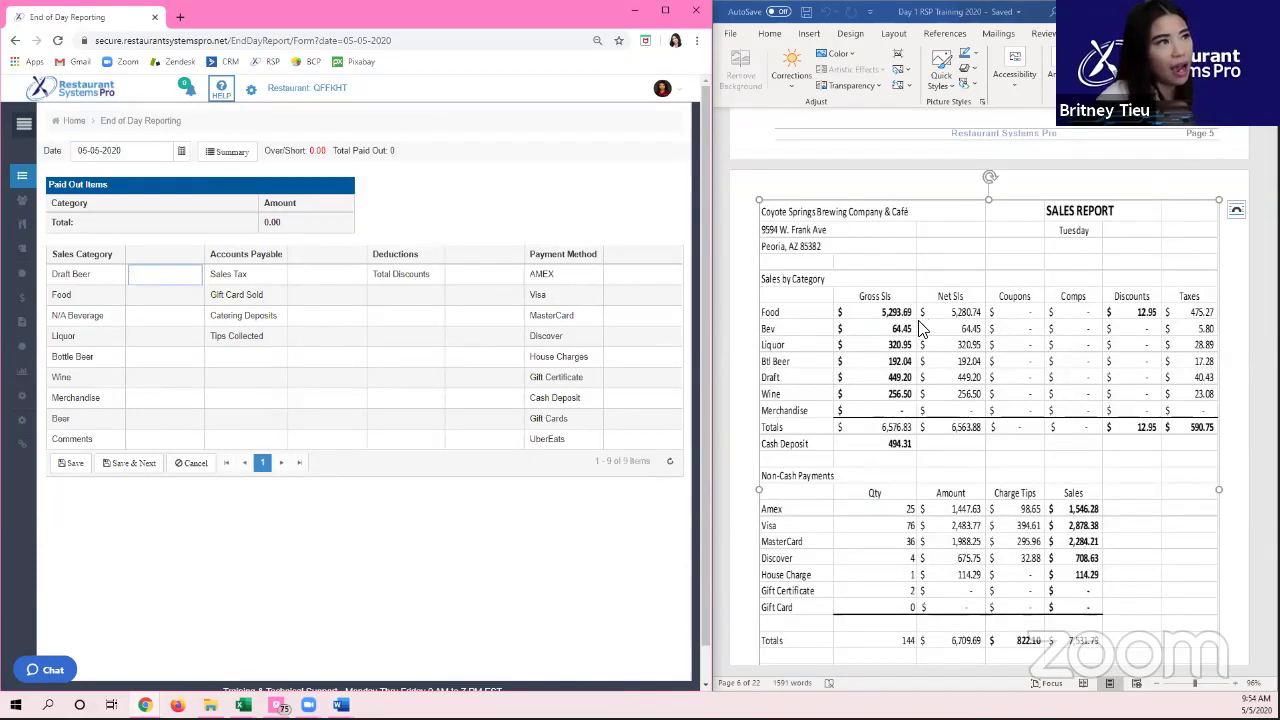
# Step: Enter Draft Beer 449.20 and Food 5293.69 in the Sales Category grid
pyautogui.click(915, 387)
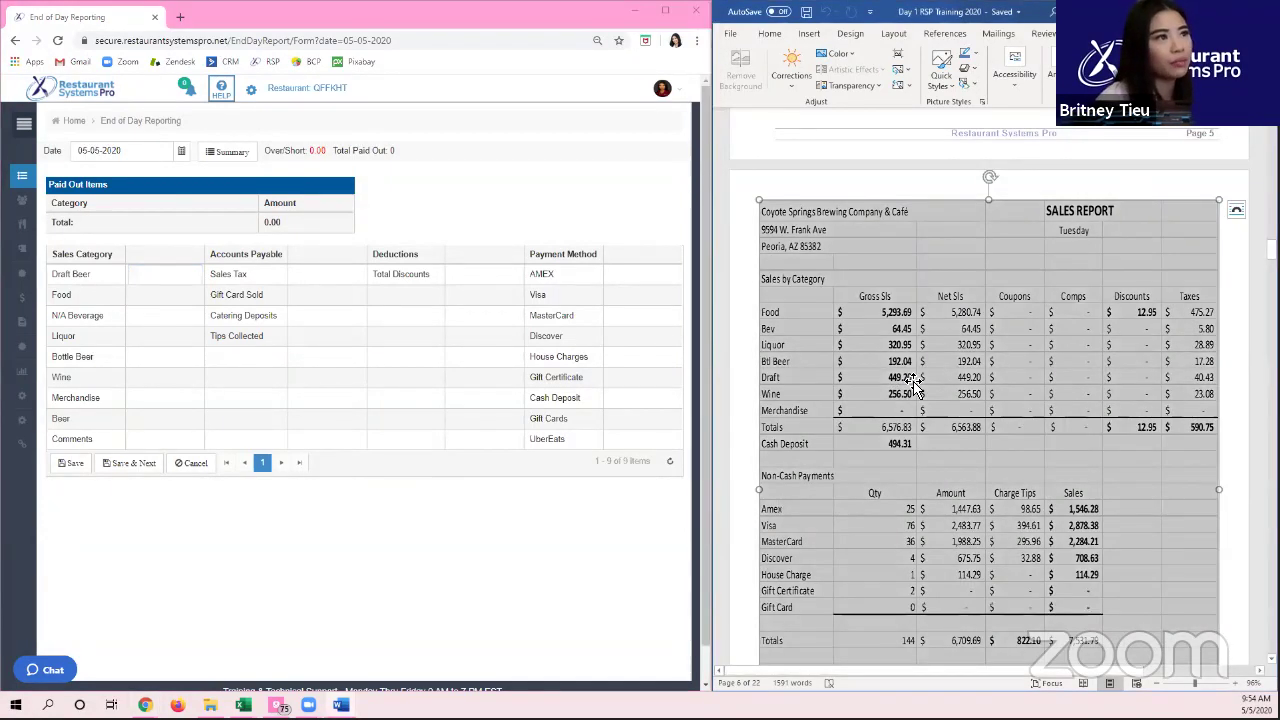
pyautogui.click(180, 274)
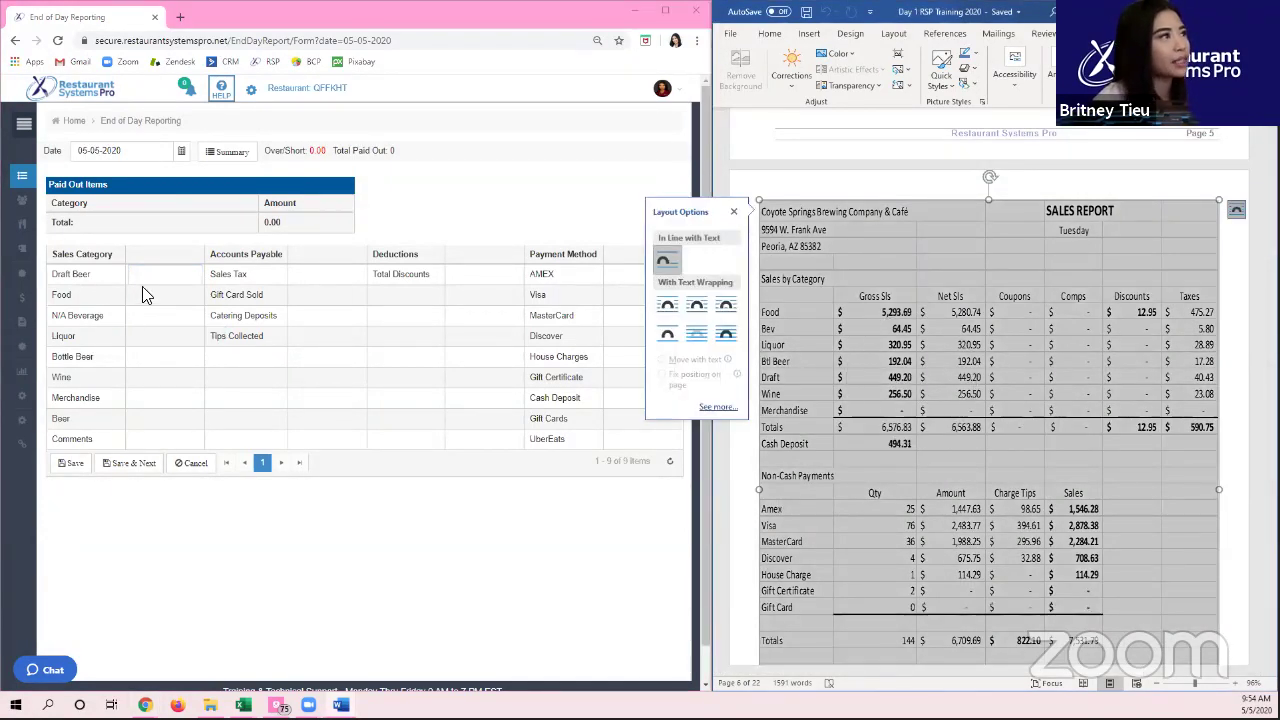
pyautogui.write('449.20')
pyautogui.press('Tab')
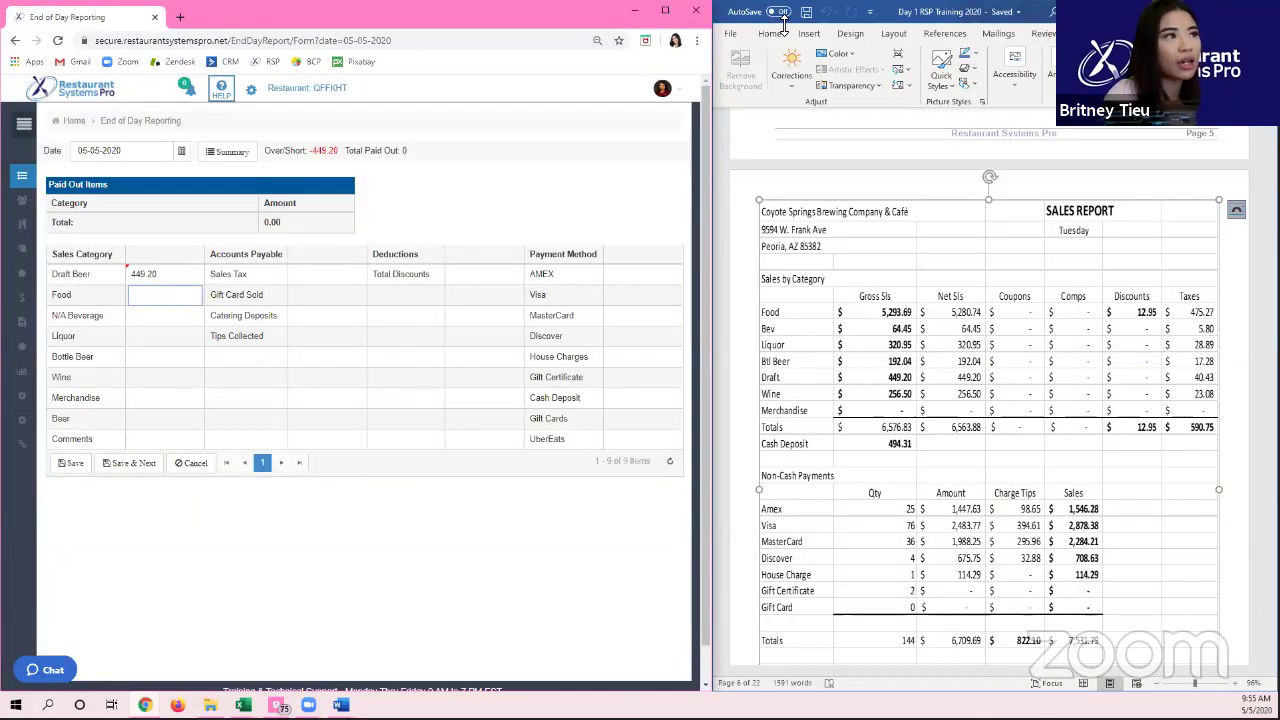
pyautogui.write('5293.69')
pyautogui.press('Tab')
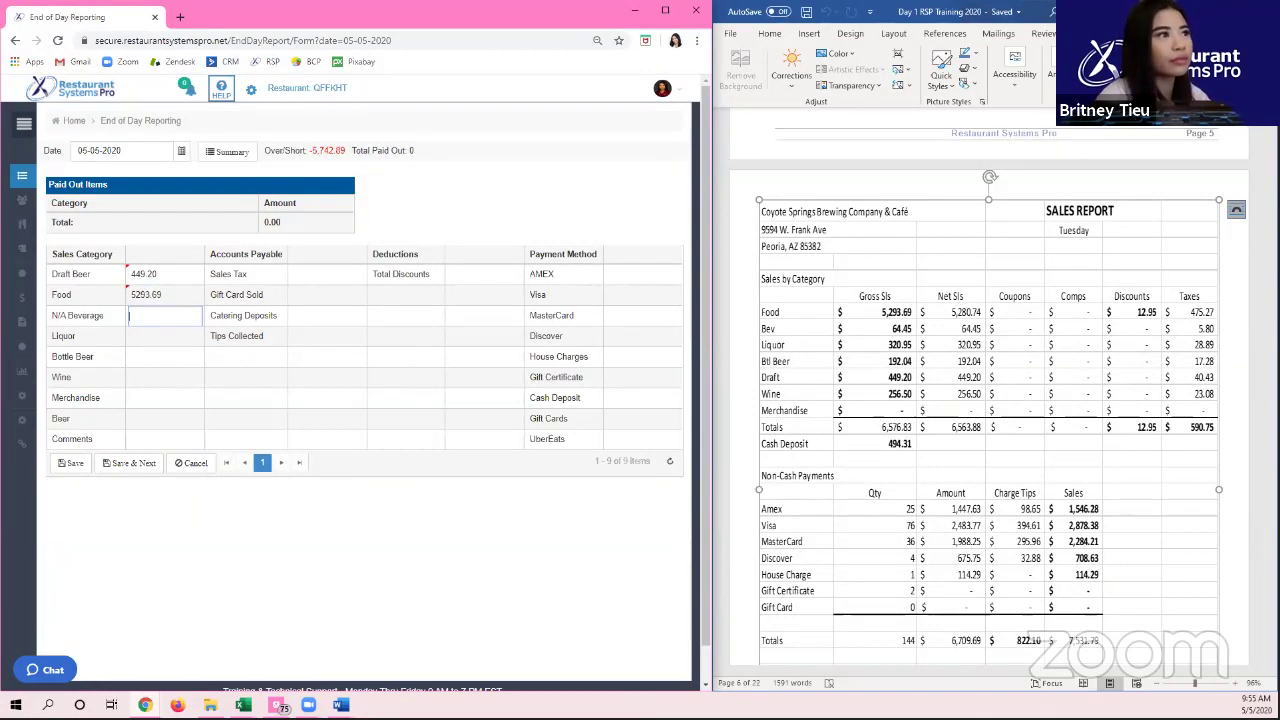
# Step: Enter N/A Beverage 64.45, Liquor 320.95, Bottle Beer 192.04 and Wine 256.50
pyautogui.write('64.454')
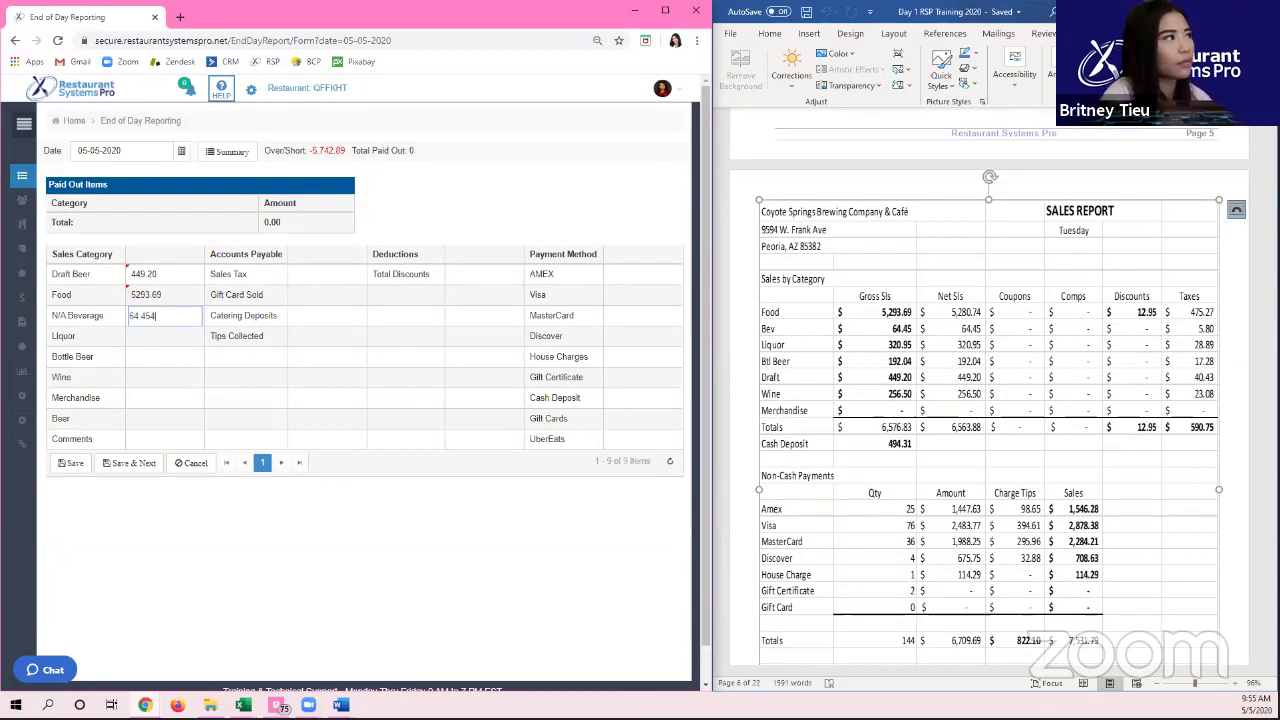
pyautogui.press('Tab')
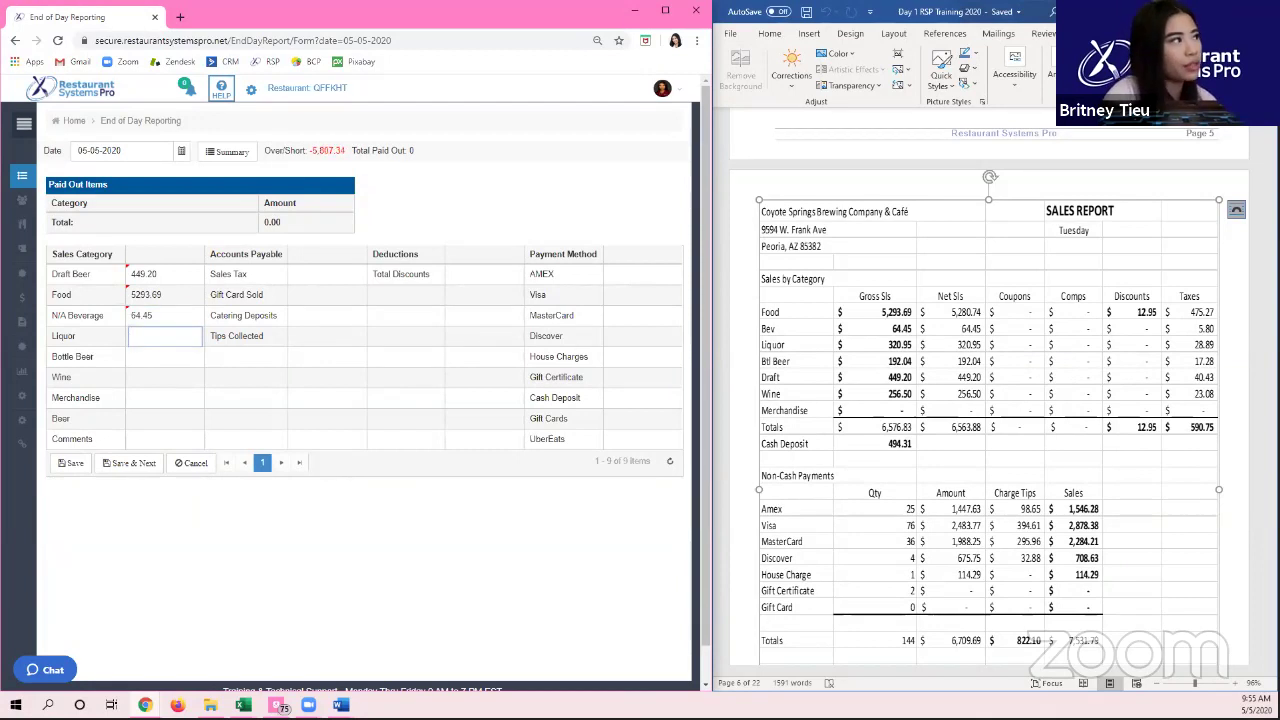
pyautogui.write('320.95')
pyautogui.press('Tab')
pyautogui.write('192.04')
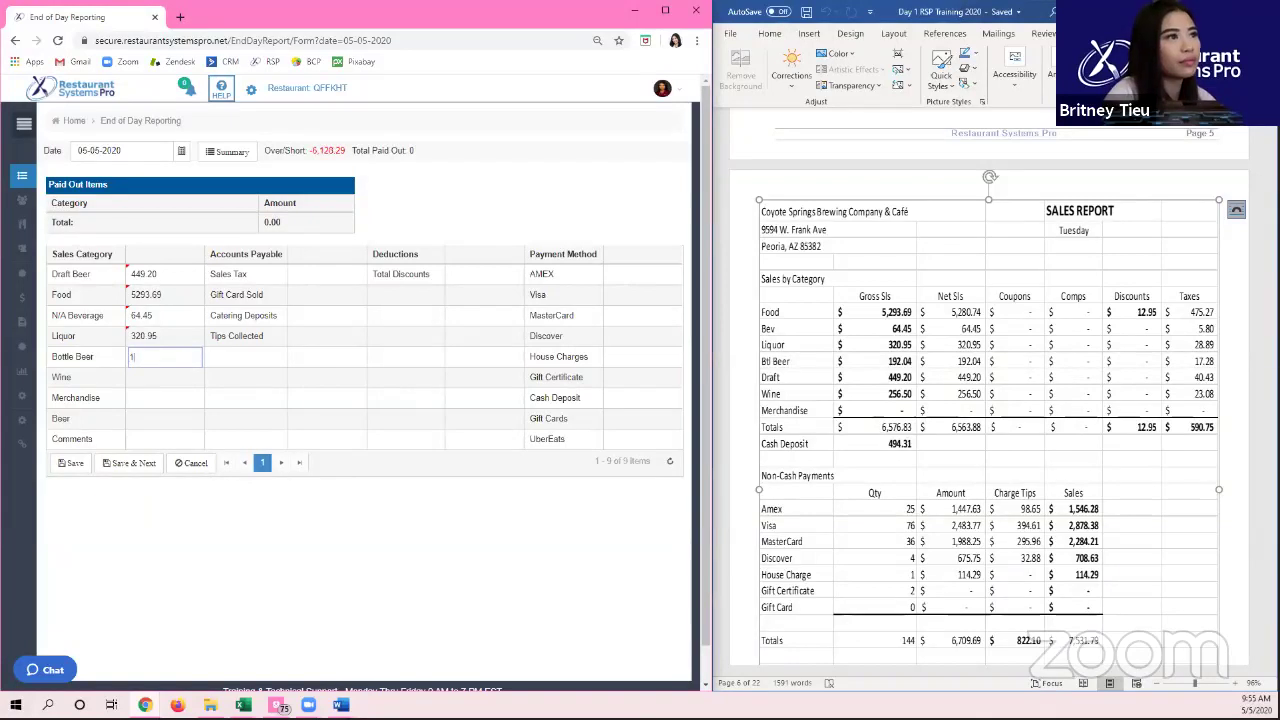
pyautogui.press('Tab')
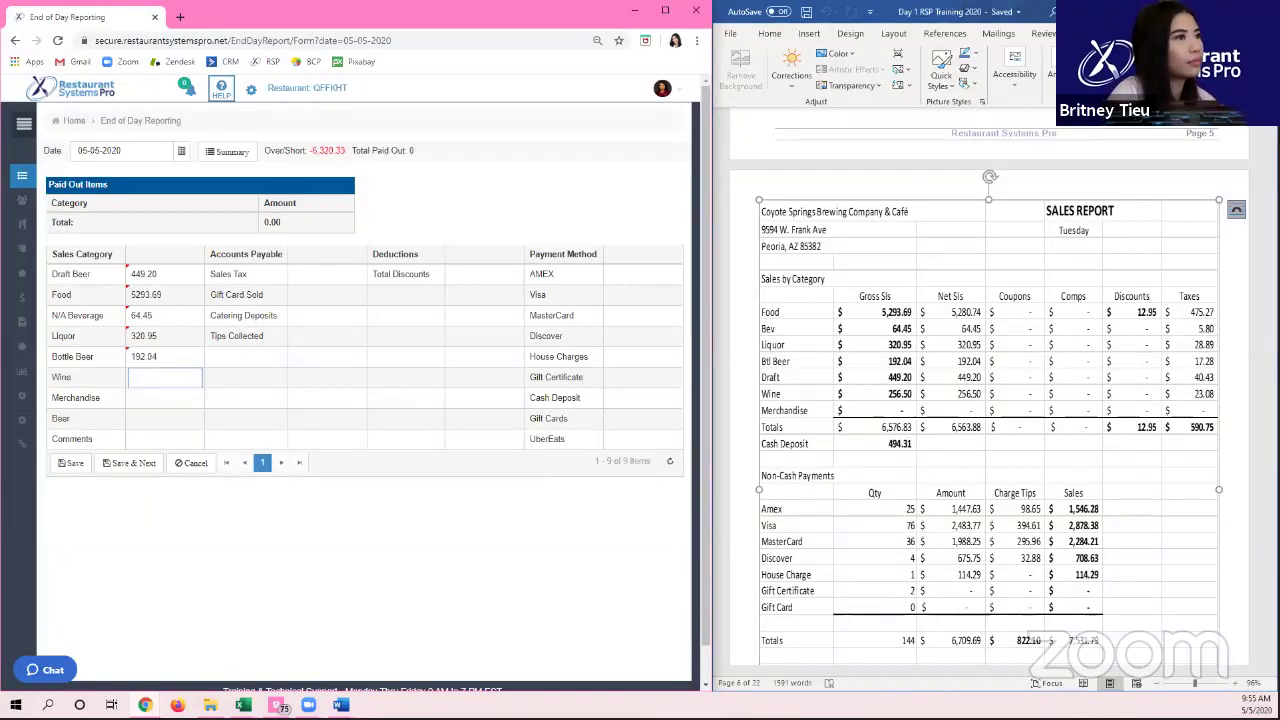
pyautogui.write('256.5')
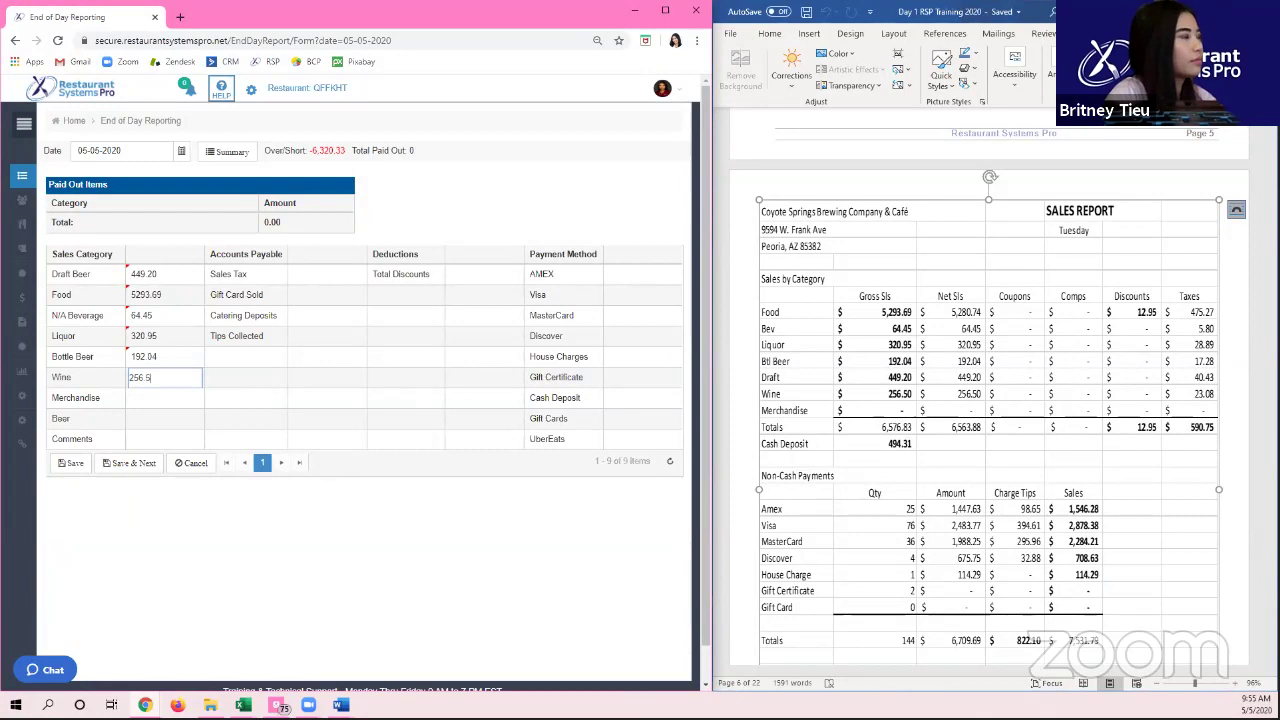
pyautogui.press('Tab')
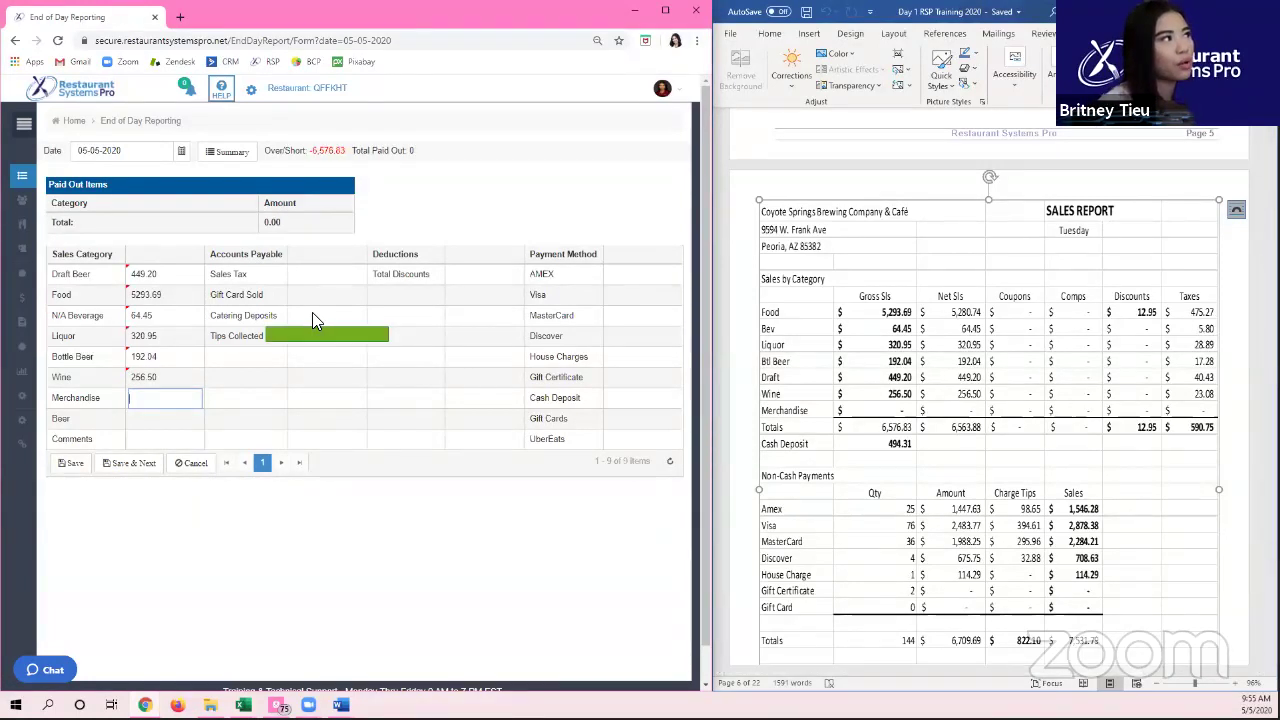
pyautogui.moveTo(304, 294)
pyautogui.mouseDown()
pyautogui.moveTo(680, 289)
pyautogui.moveTo(244, 292)
pyautogui.moveTo(306, 284)
pyautogui.mouseUp()
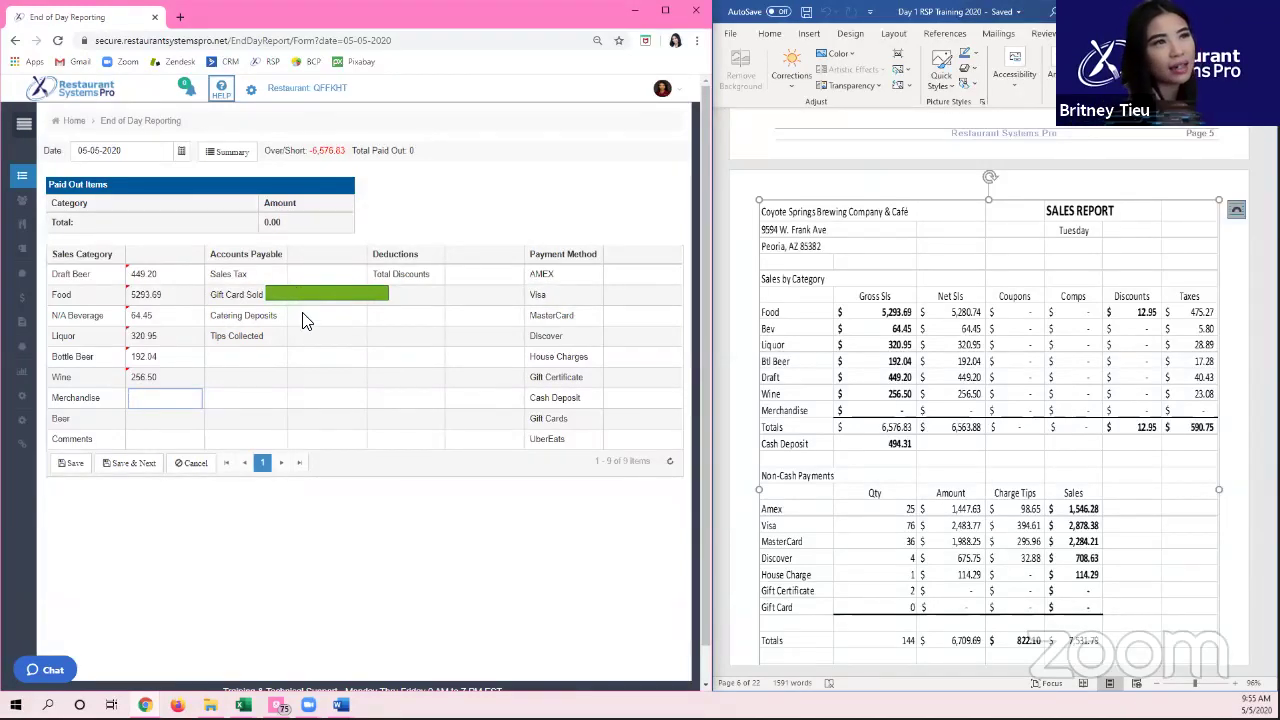
# Step: Record Gift Card Sold 50.00, Catering Deposits 0.00 and Tips Collected 822.10
pyautogui.click(1204, 440)
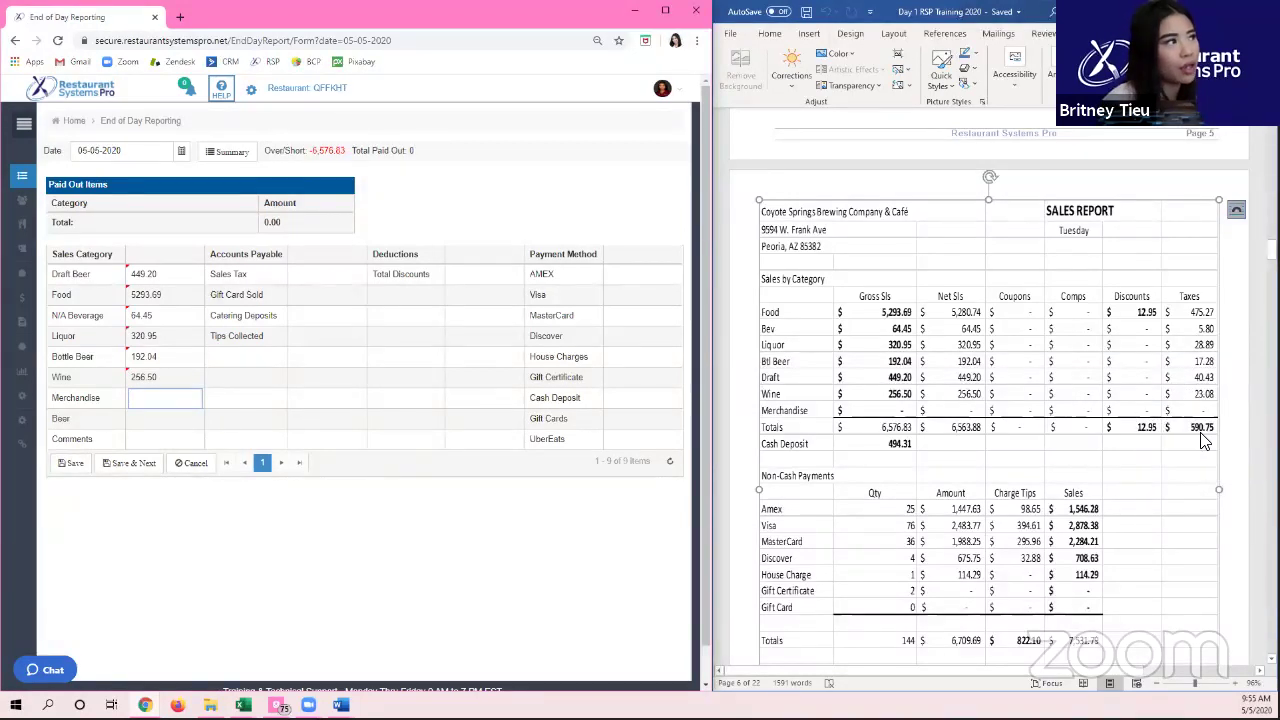
pyautogui.scroll(-1, 1204, 440)
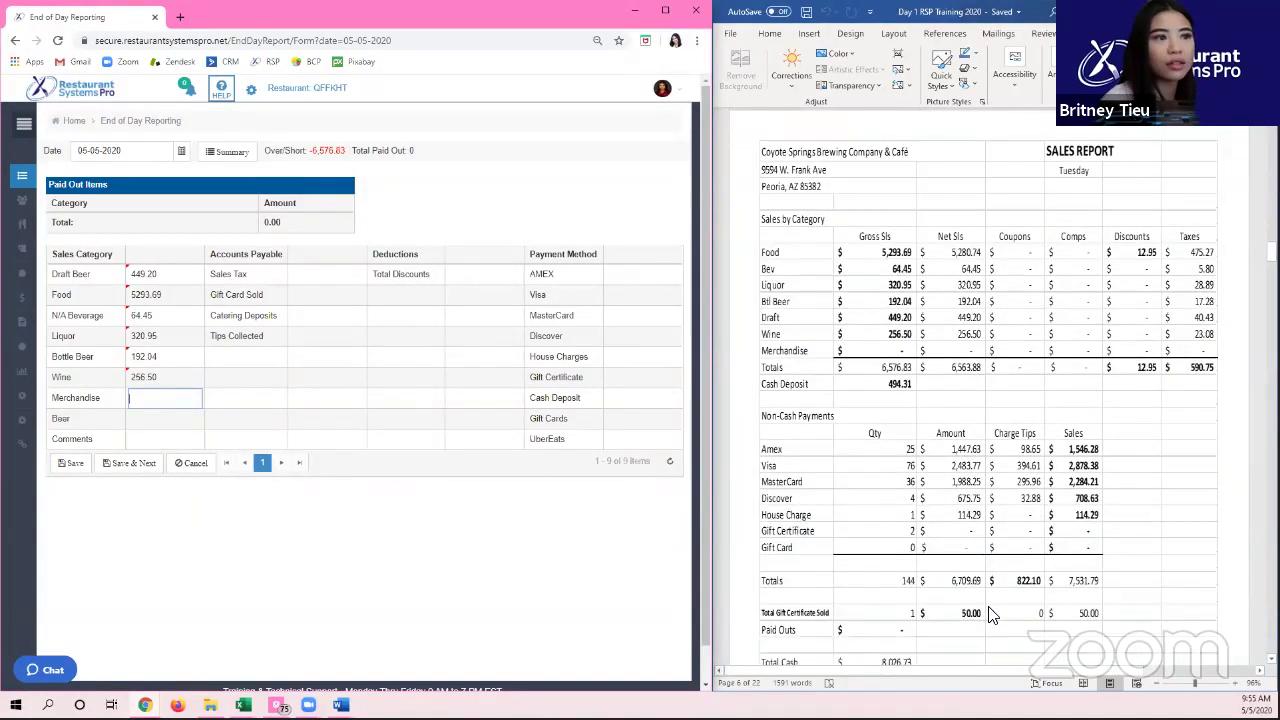
pyautogui.scroll(-2, 990, 615)
pyautogui.click(1022, 554)
pyautogui.click(1021, 568)
pyautogui.click(1020, 568)
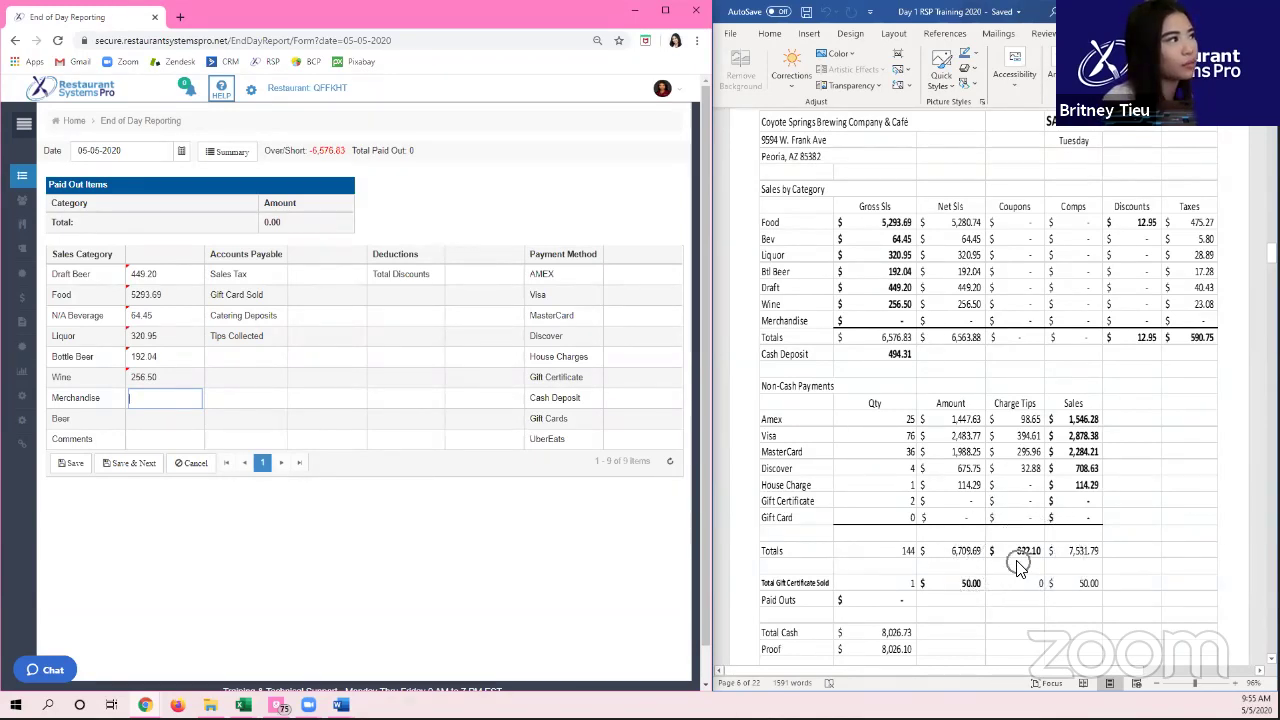
pyautogui.click(970, 590)
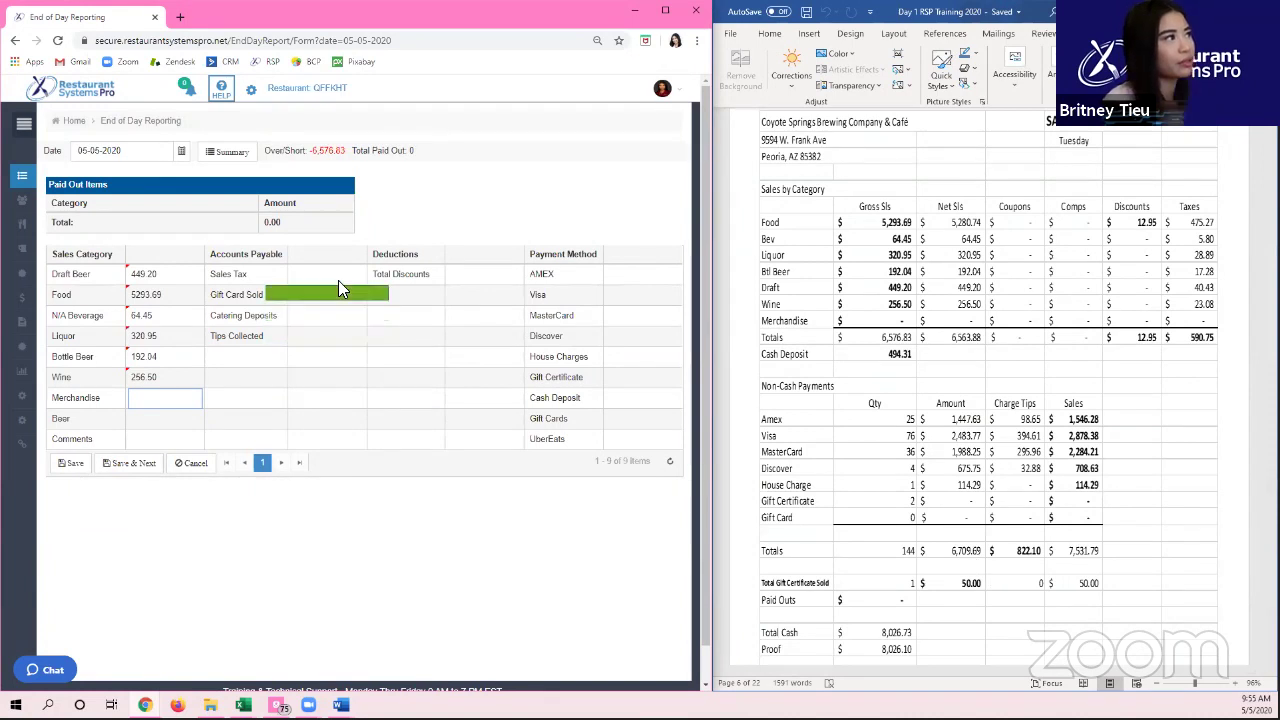
pyautogui.click(313, 296)
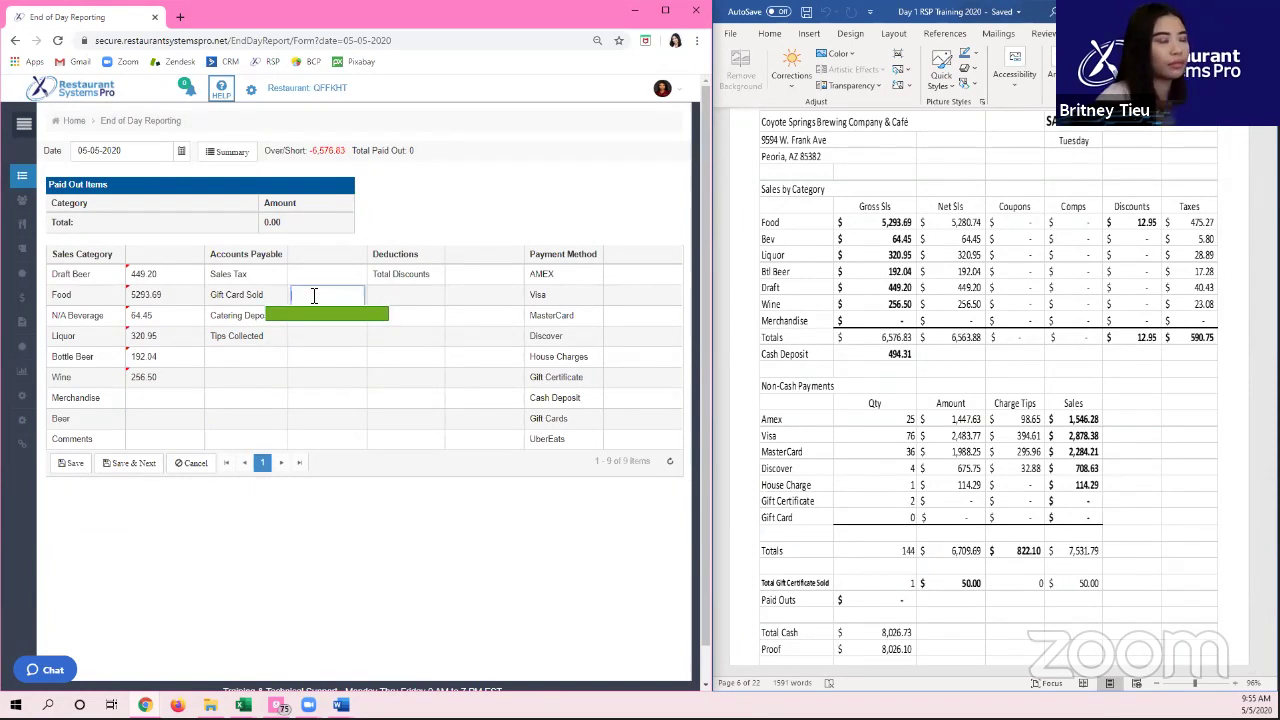
pyautogui.press('Return')
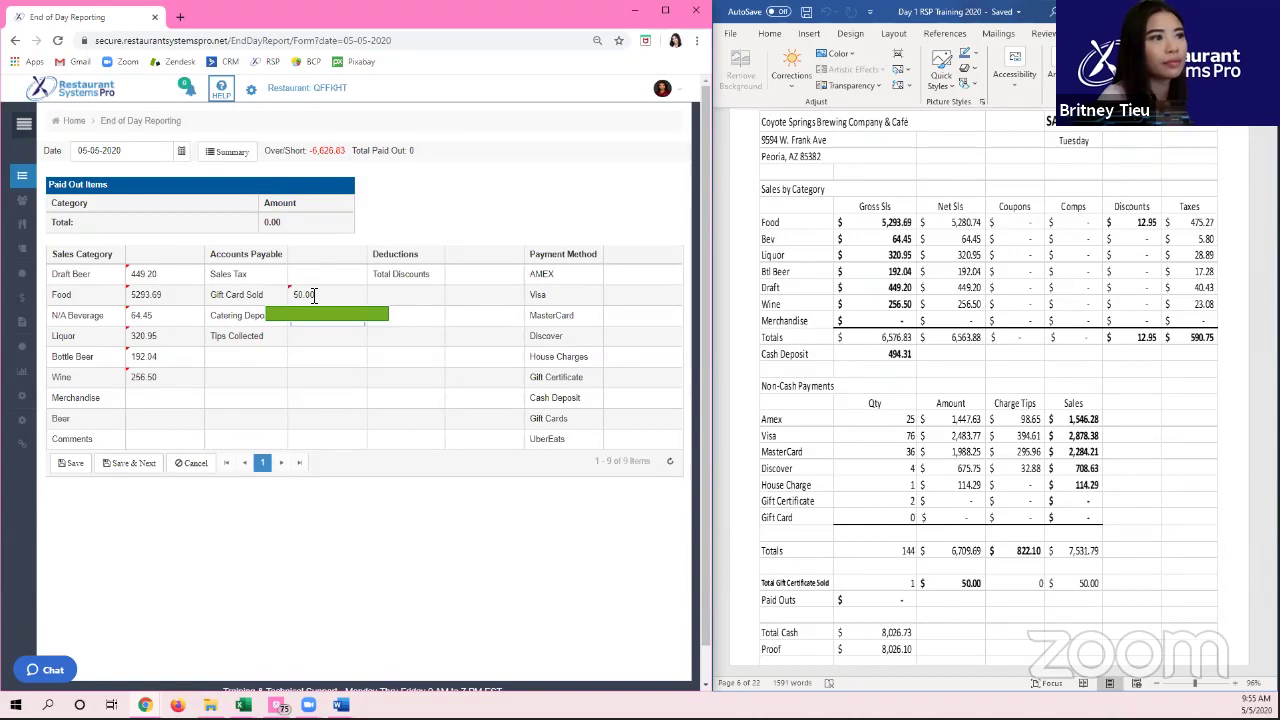
pyautogui.press('Return')
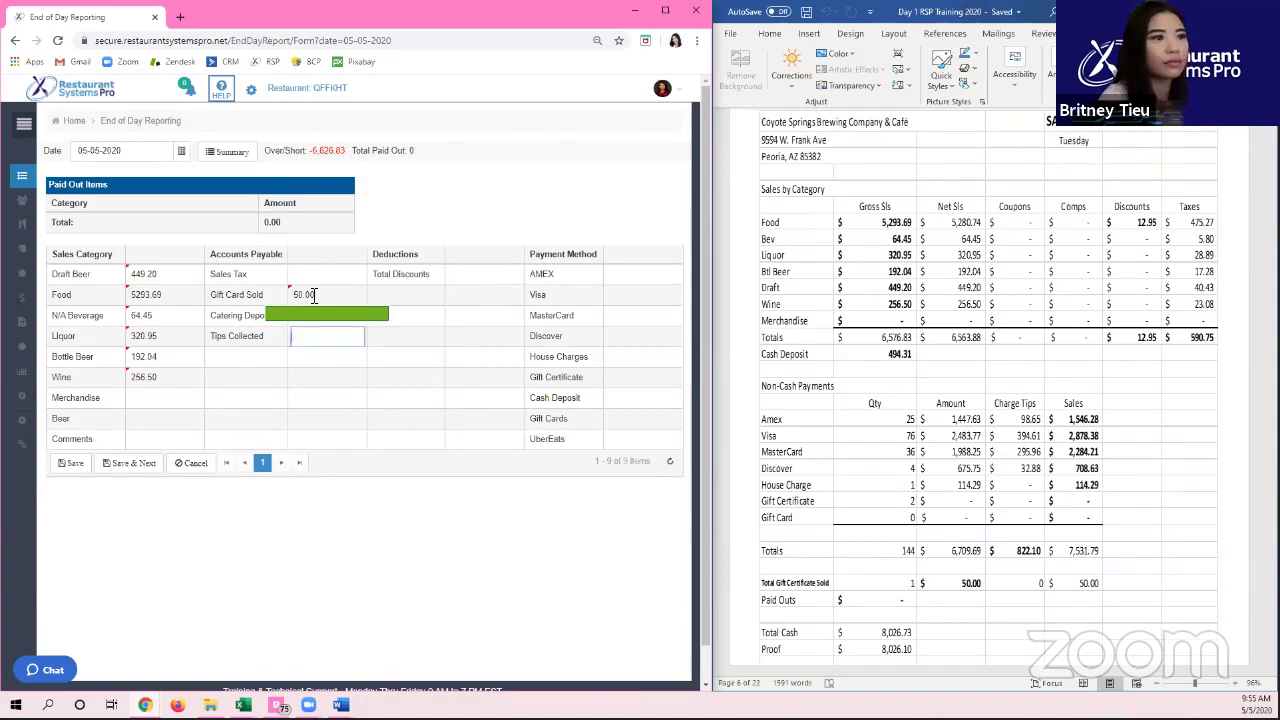
pyautogui.write('822.1')
pyautogui.press('Return')
# Step: Enter Sales Tax 590.75 and Total Discounts 12.95, leaving payment amounts at 0.00
pyautogui.click(344, 272)
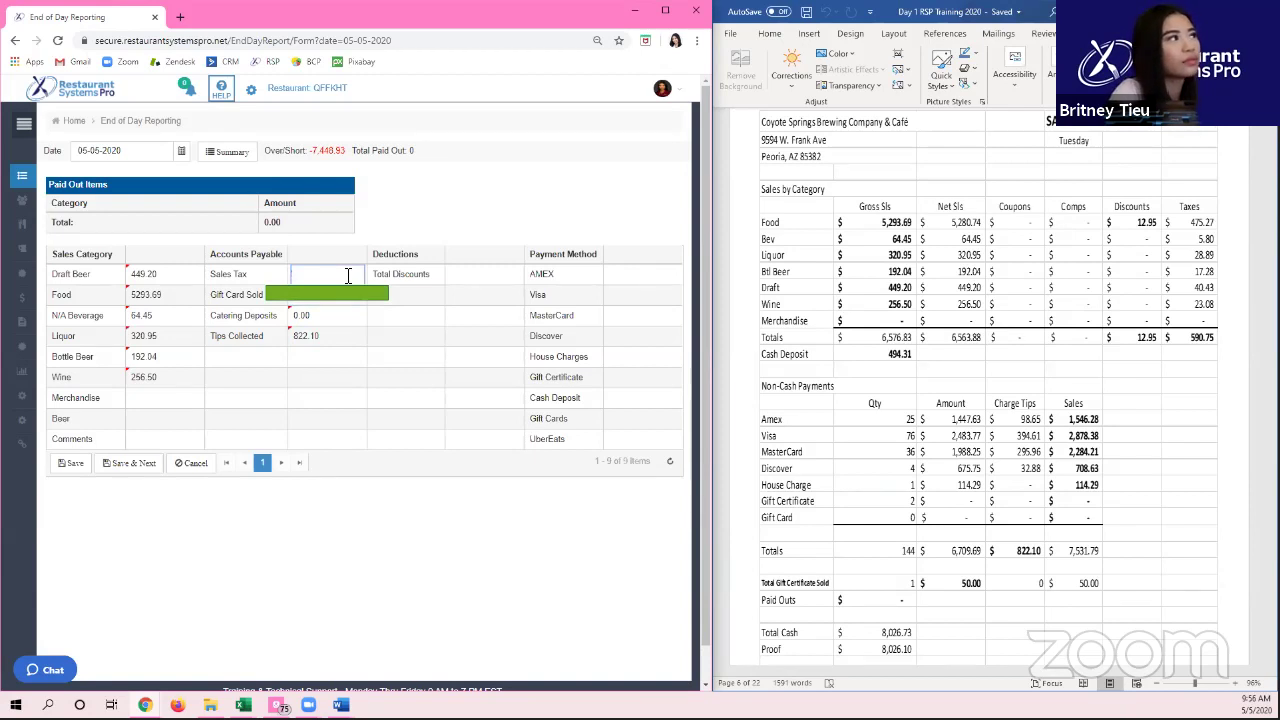
pyautogui.write('590.75')
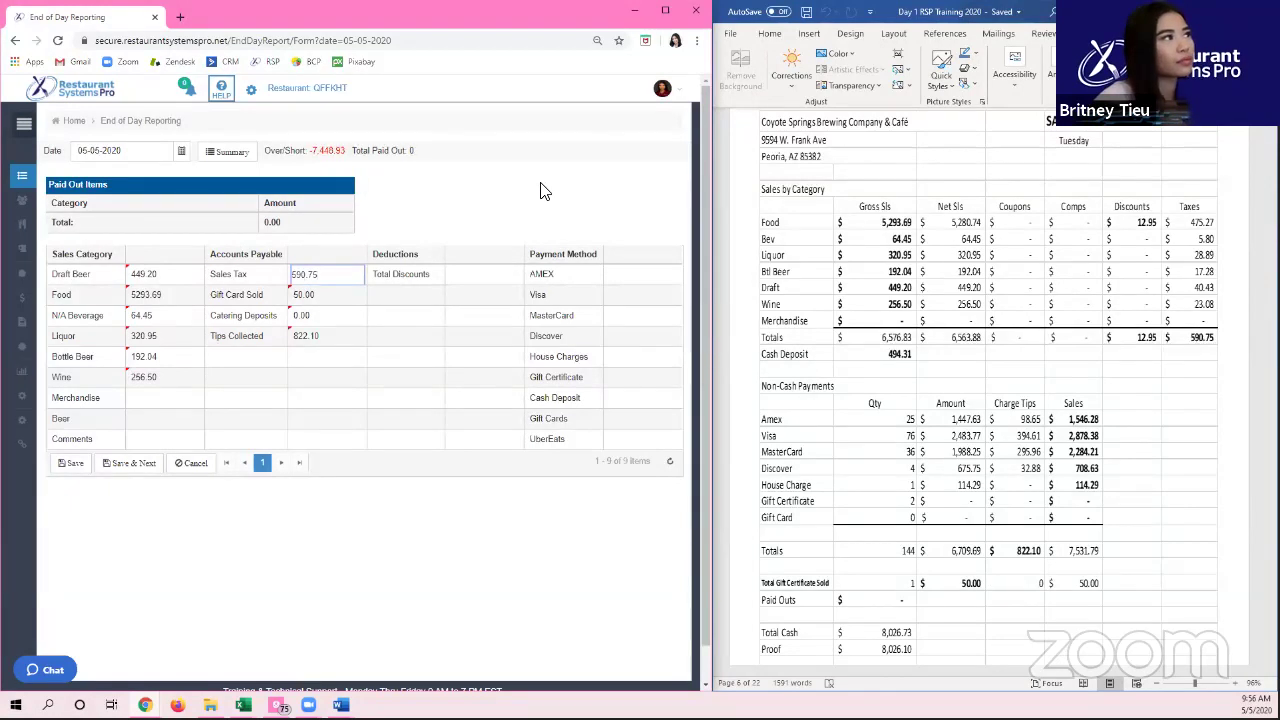
pyautogui.press('Return')
pyautogui.click(499, 279)
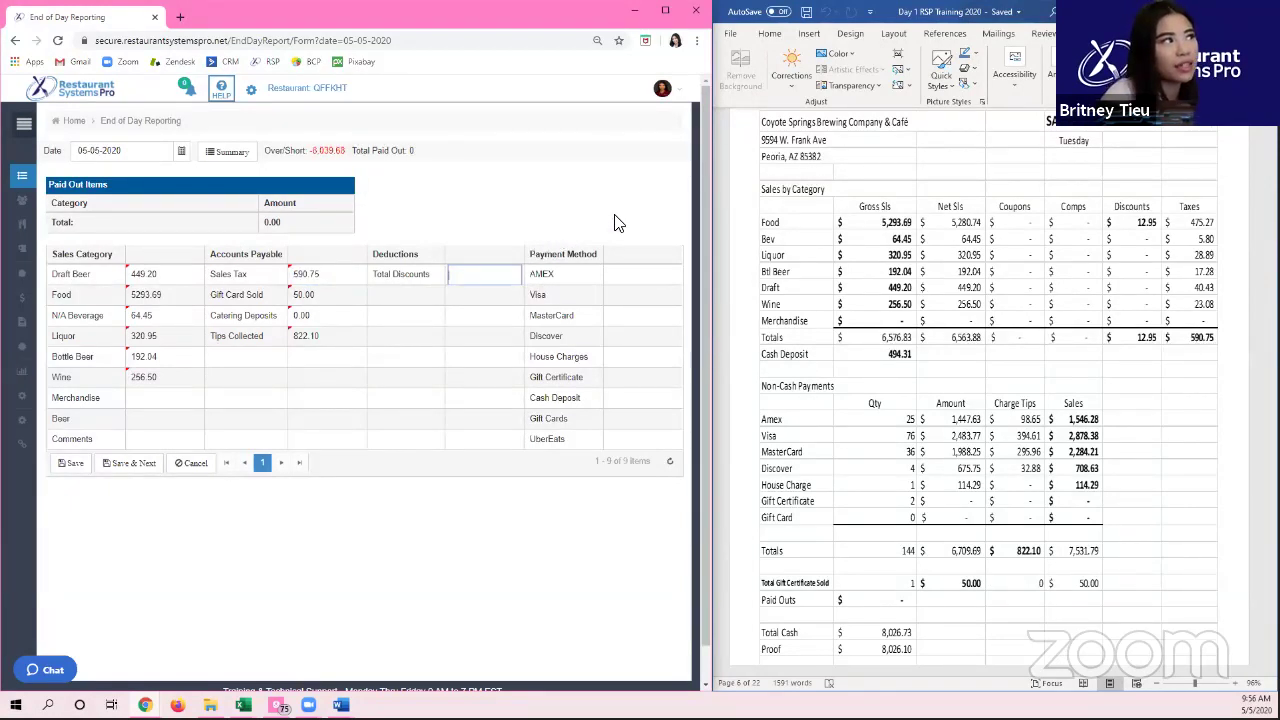
pyautogui.write('12.95')
pyautogui.press('Tab')
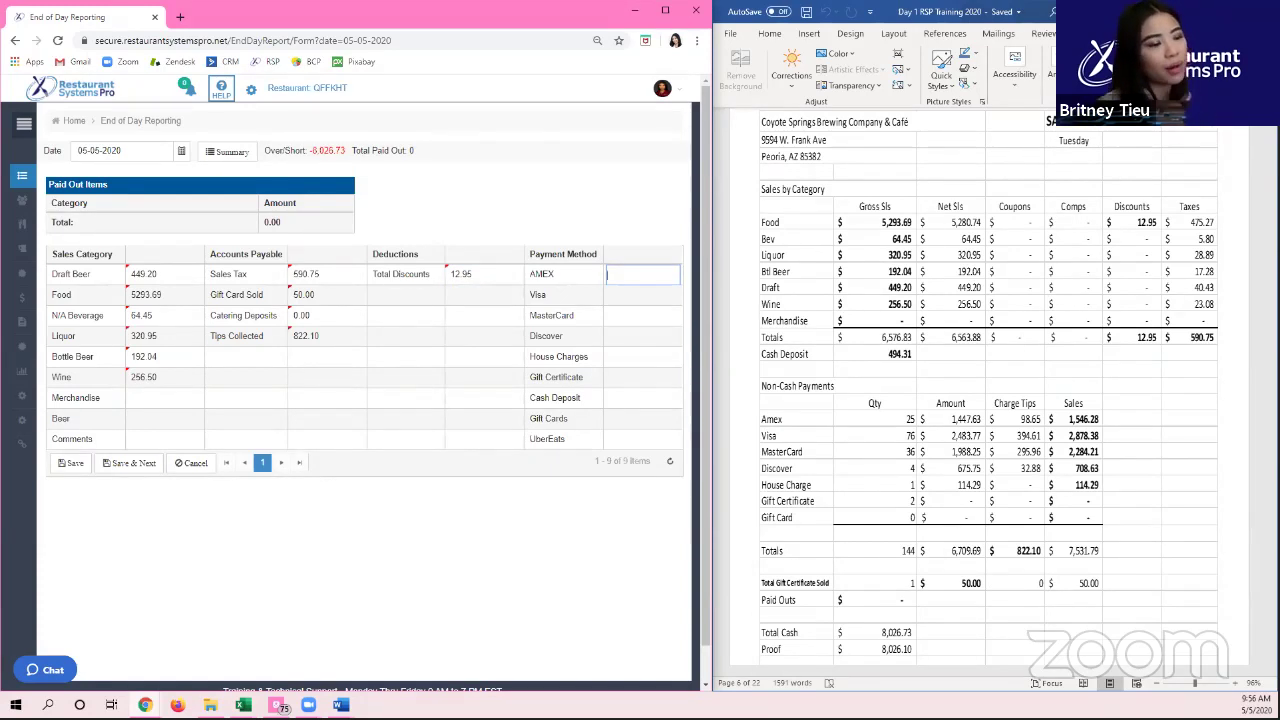
pyautogui.press('Tab')
pyautogui.press('Tab')
pyautogui.press('Tab')
pyautogui.press('Tab')
pyautogui.press('Tab')
pyautogui.press('Tab')
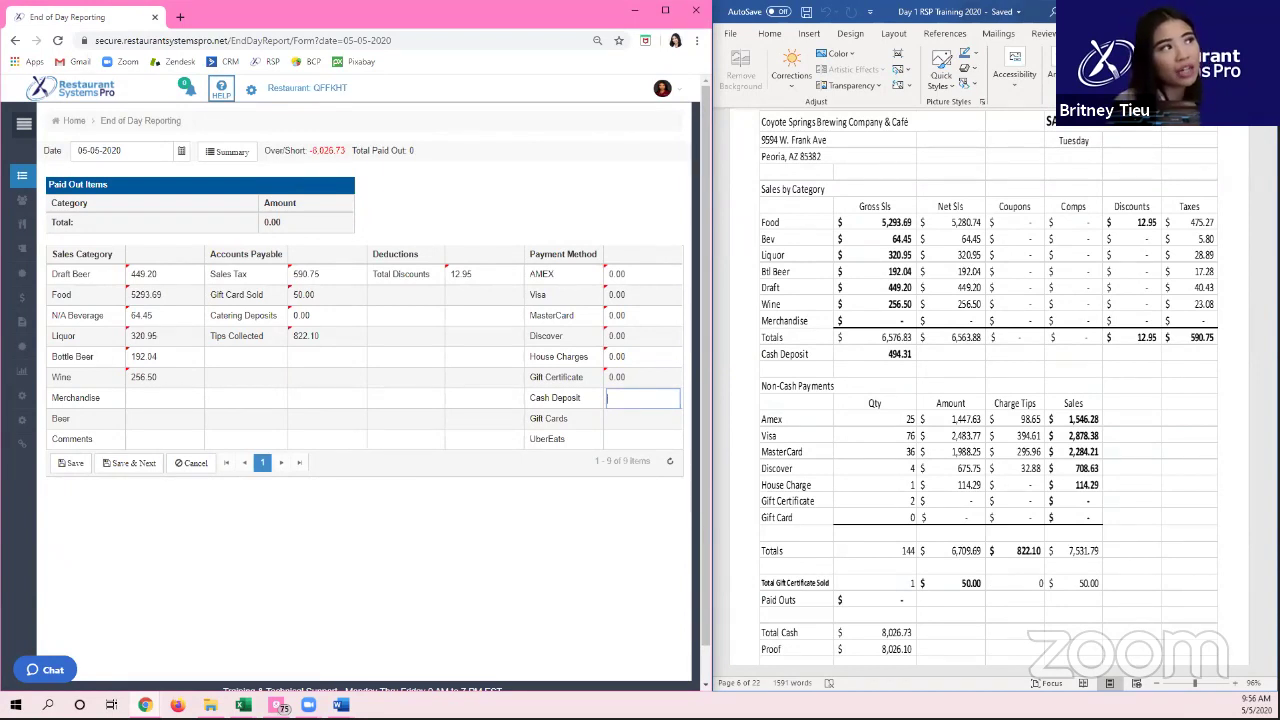
# Step: Enter AMEX 1546.28, Visa 2878.38 and MasterCard 2284.21 payment amounts
pyautogui.press('Up')
pyautogui.press('Up')
pyautogui.press('Up')
pyautogui.press('Up')
pyautogui.press('Up')
pyautogui.press('Up')
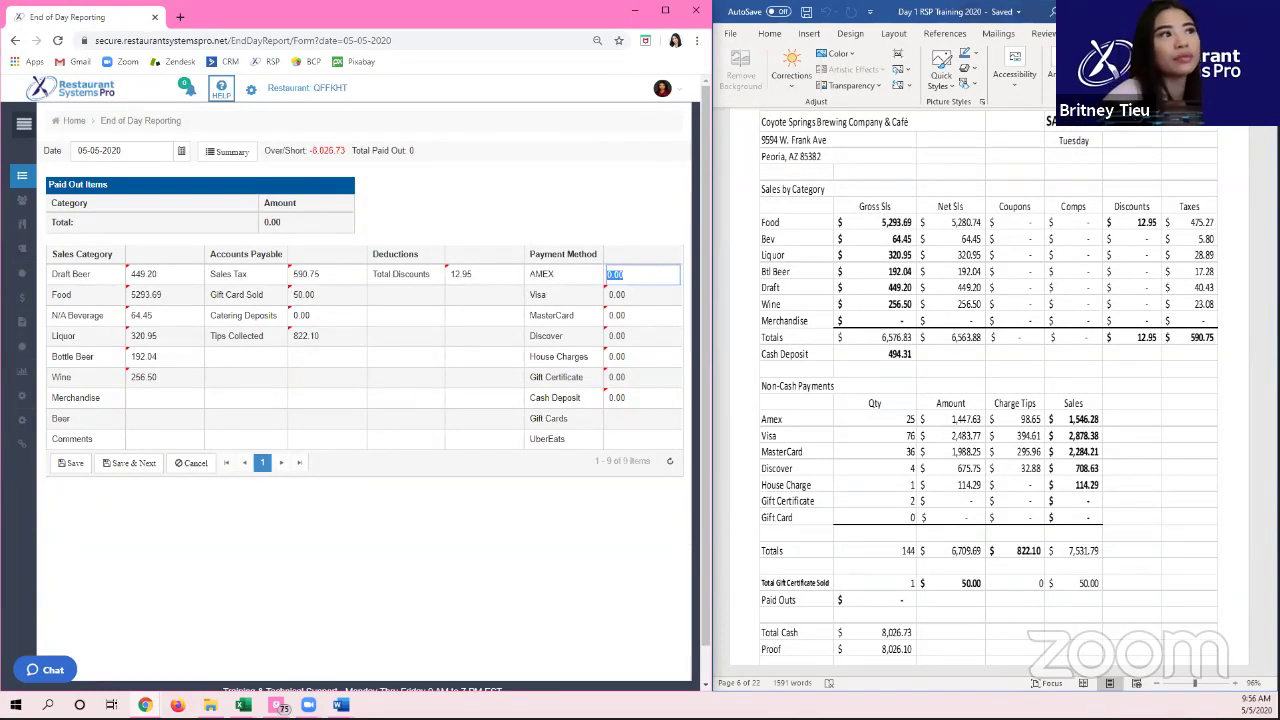
pyautogui.write('1546.28')
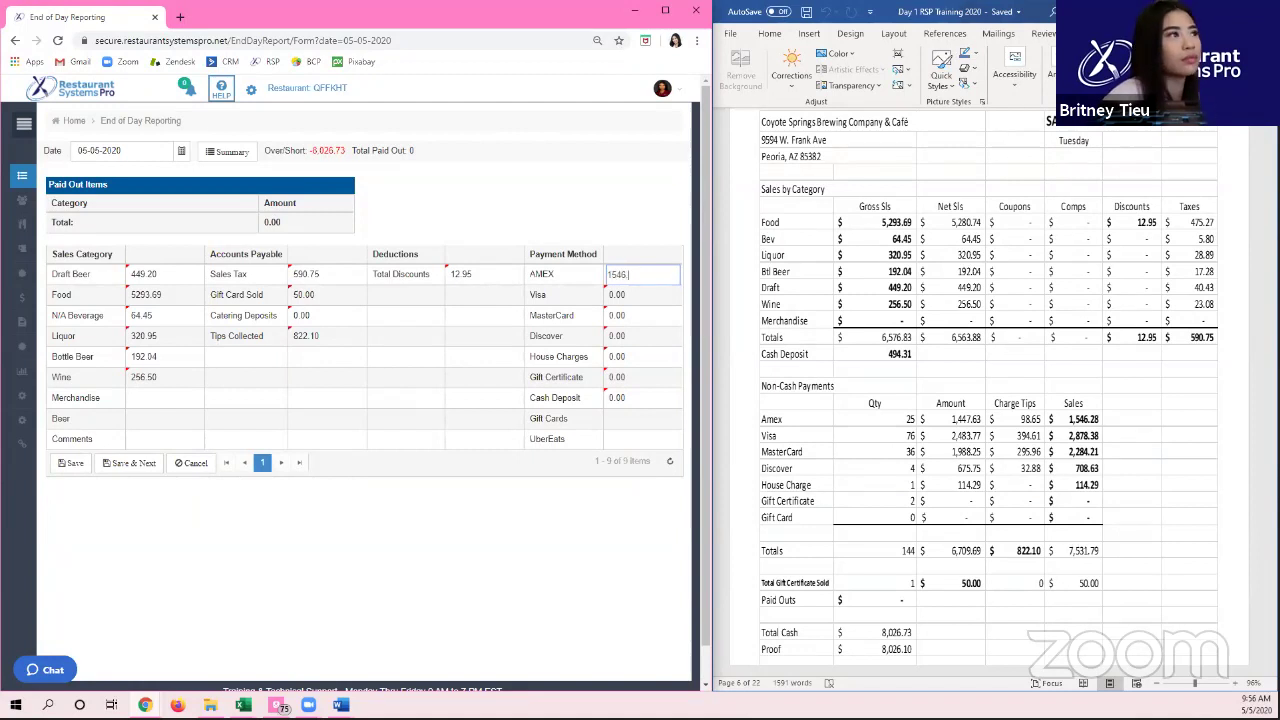
pyautogui.click(642, 294)
pyautogui.write('14')
pyautogui.press('BackSpace')
pyautogui.press('BackSpace')
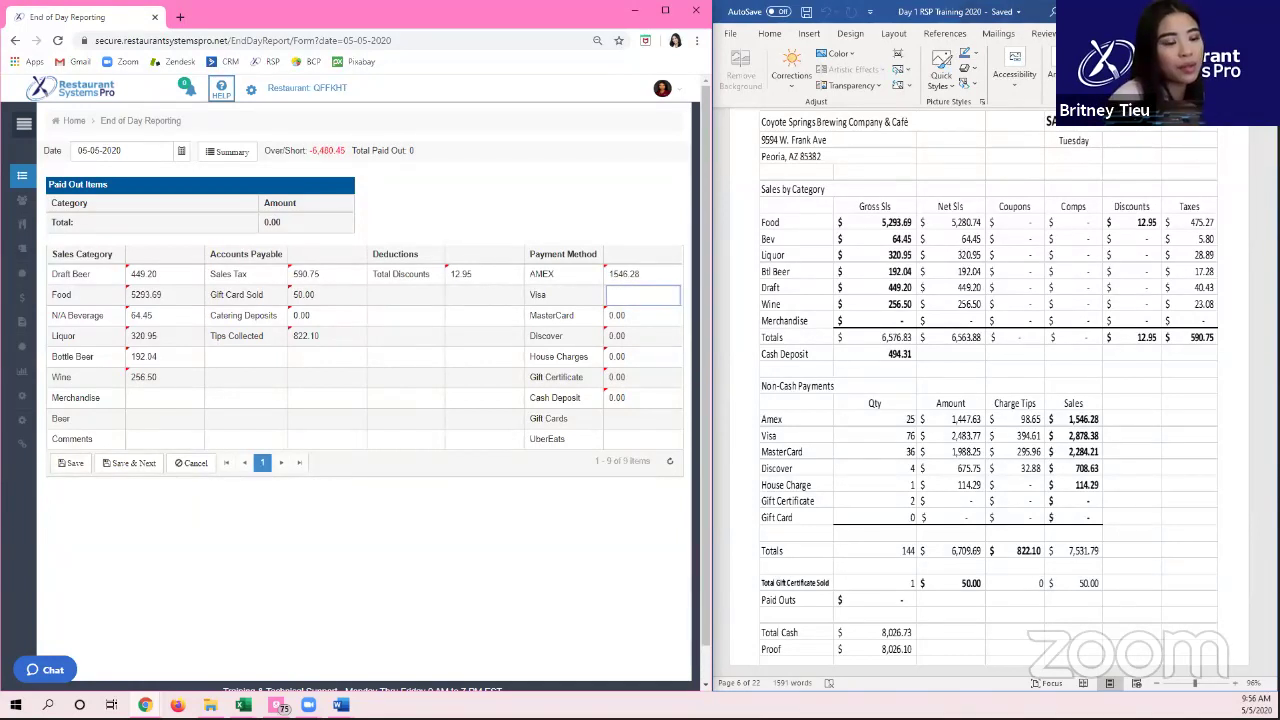
pyautogui.write('2878.38')
pyautogui.press('Tab')
pyautogui.write('2284.21')
pyautogui.press('Tab')
# Step: Enter Discover 708.63, House Charges 114.29 and Cash Deposit 494.31, bringing Over/Short to -0.63
pyautogui.write('708.63')
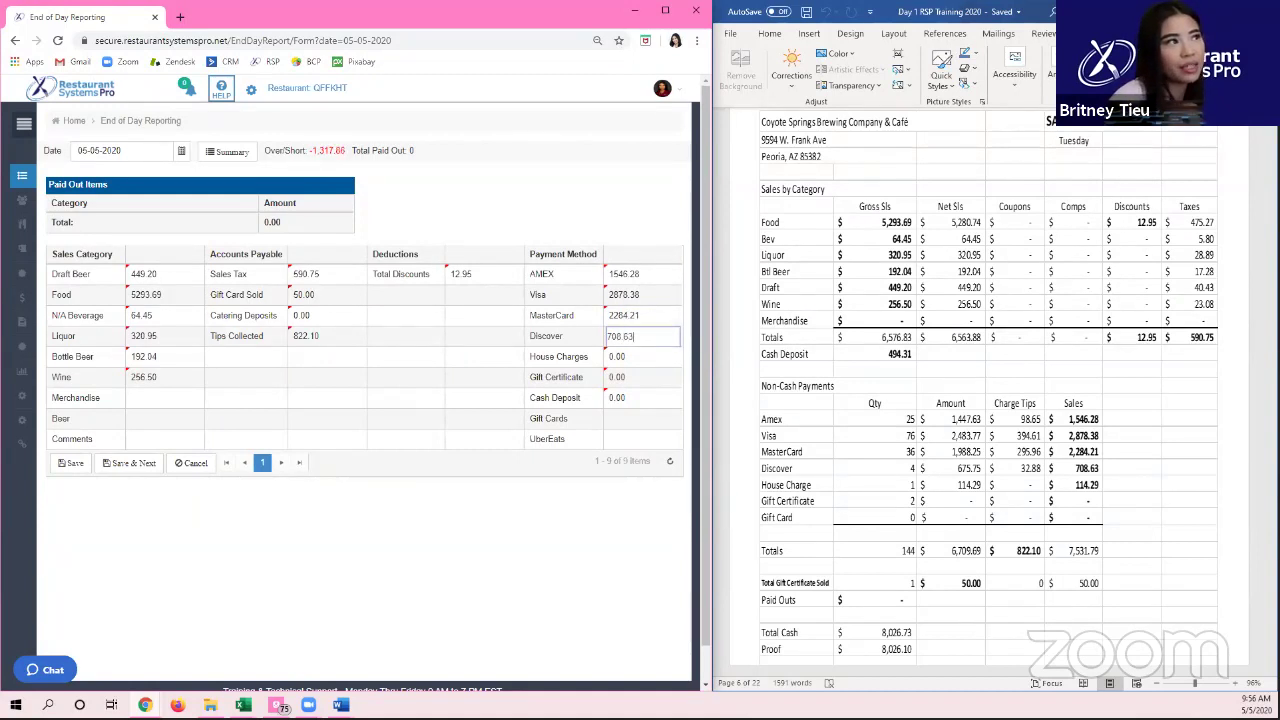
pyautogui.press('Tab')
pyautogui.write('114.2')
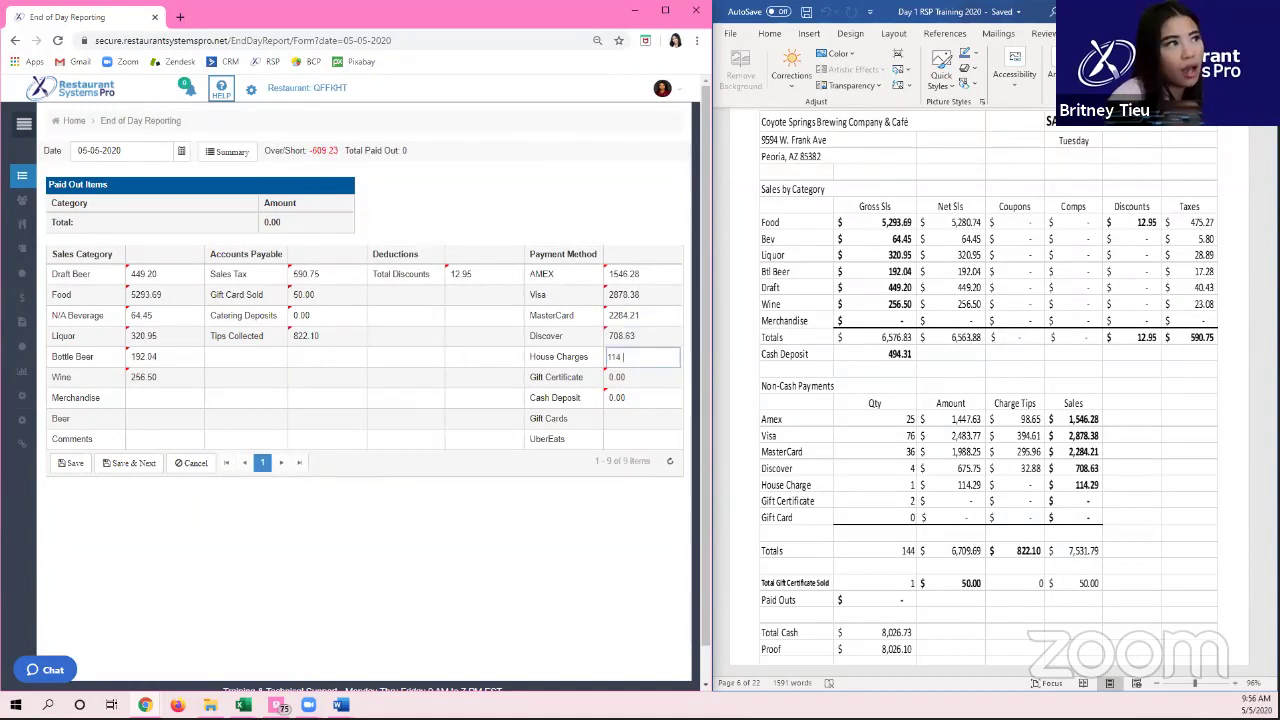
pyautogui.write('9')
pyautogui.press('Tab')
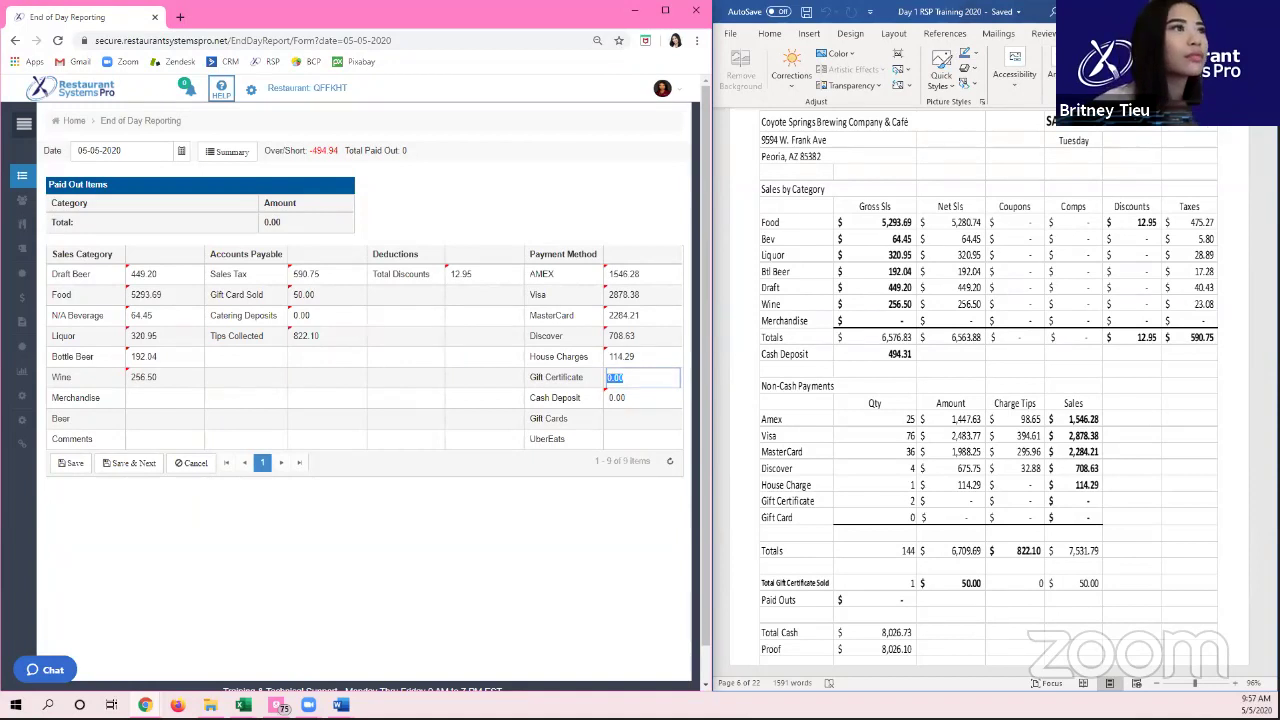
pyautogui.press('Tab')
pyautogui.write('494.31')
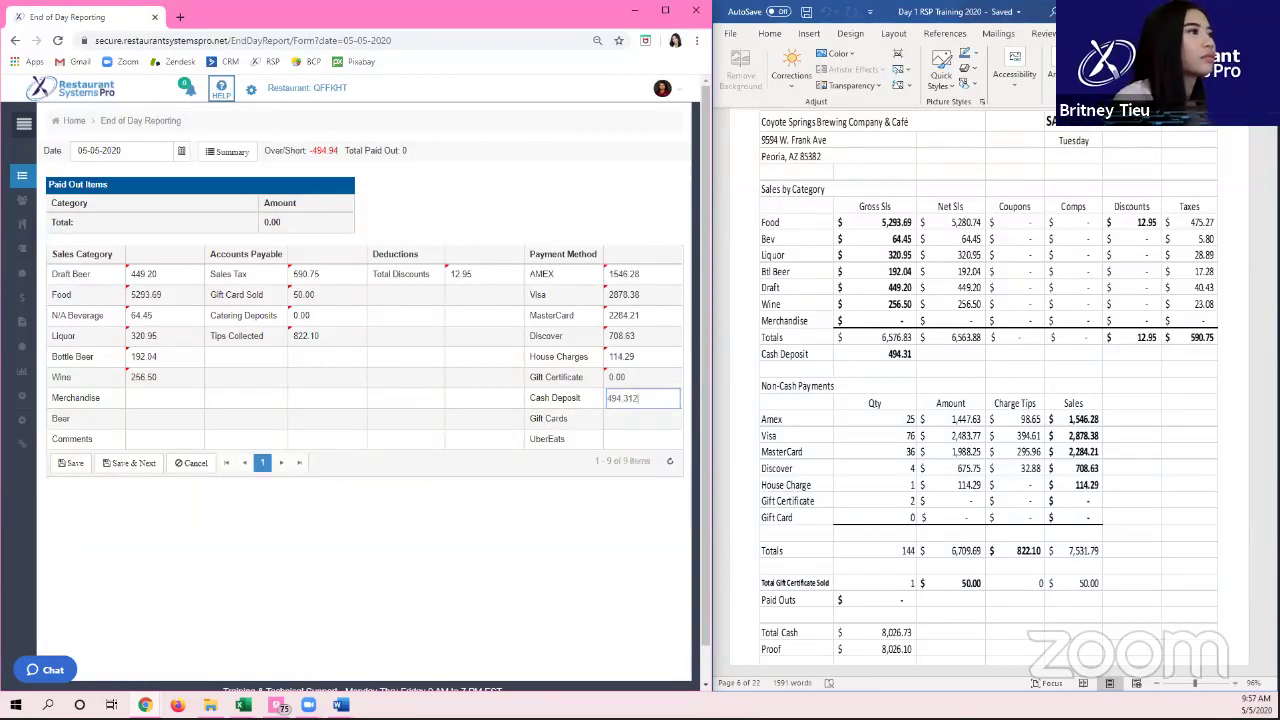
pyautogui.press('Tab')
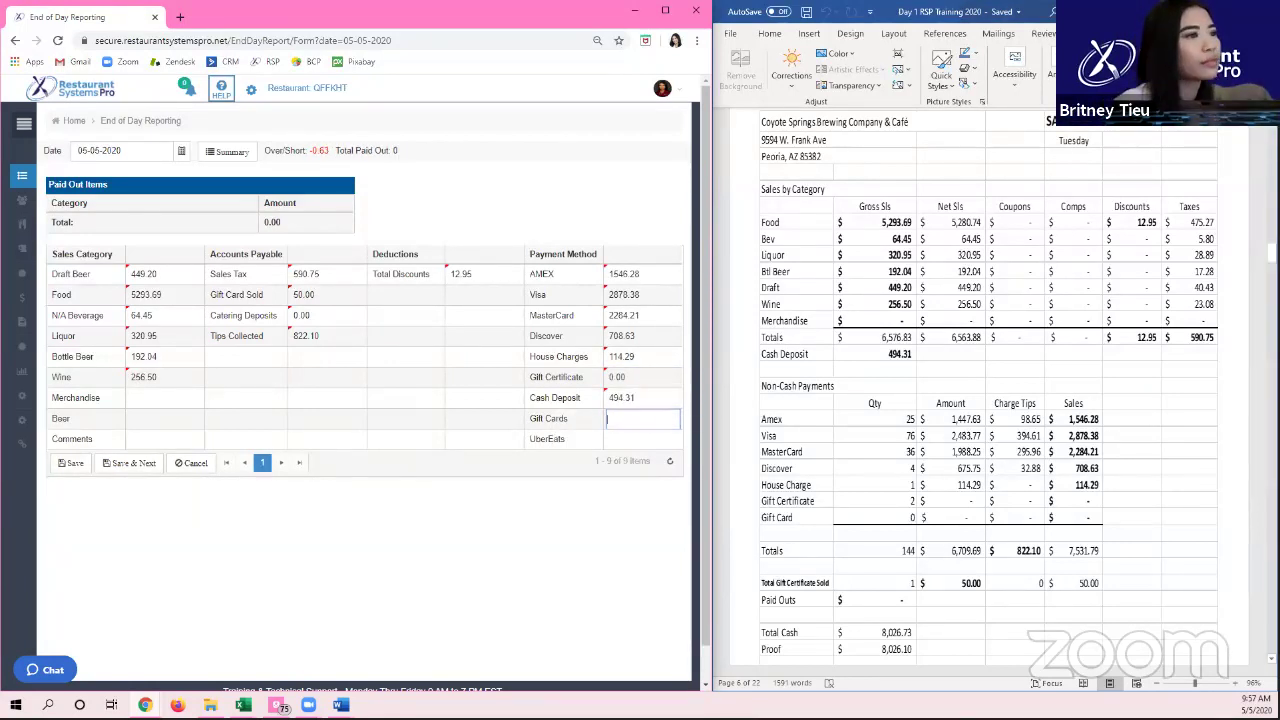
pyautogui.scroll(-1, 951, 464)
pyautogui.scroll(-1, 951, 464)
pyautogui.scroll(1, 951, 464)
pyautogui.scroll(-1, 951, 464)
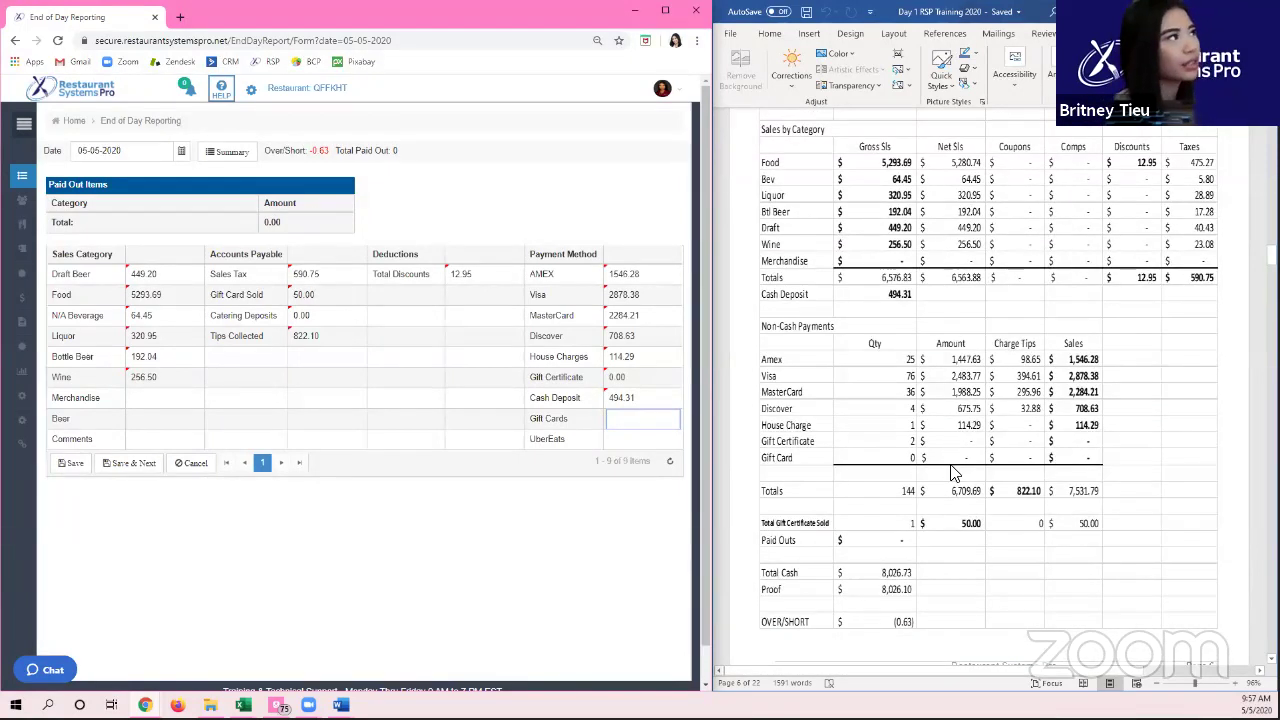
pyautogui.click(350, 676)
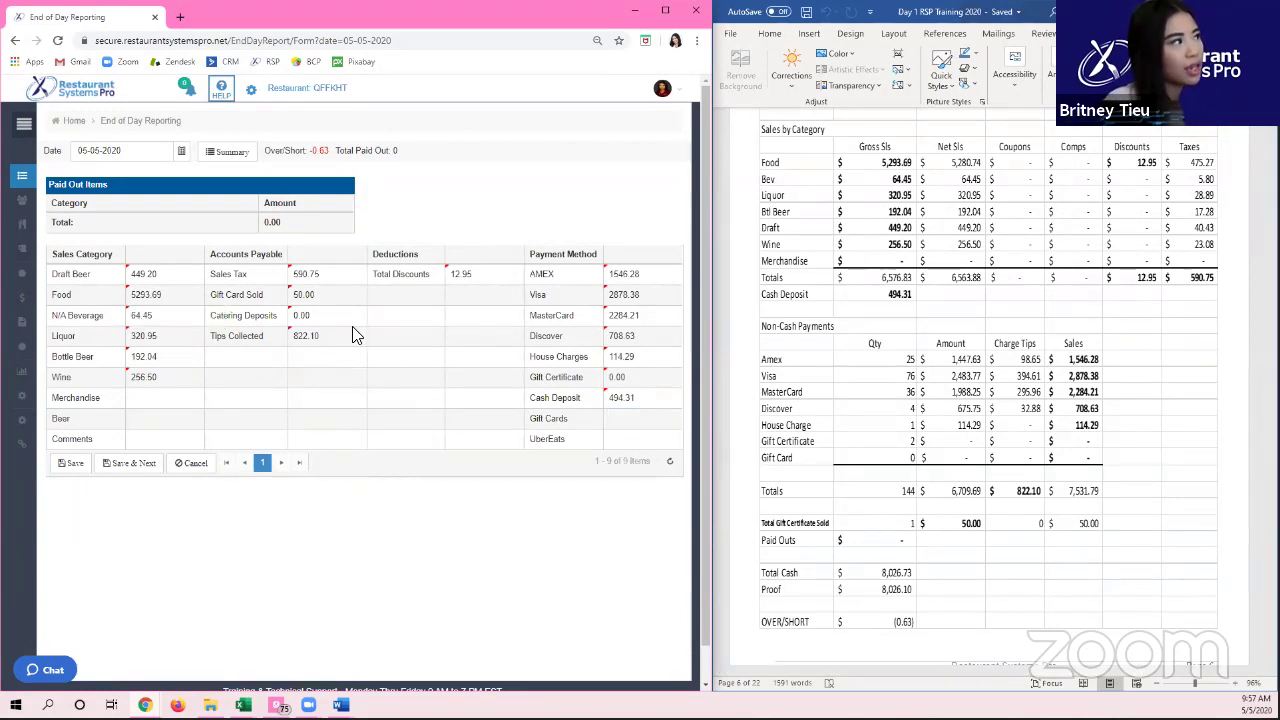
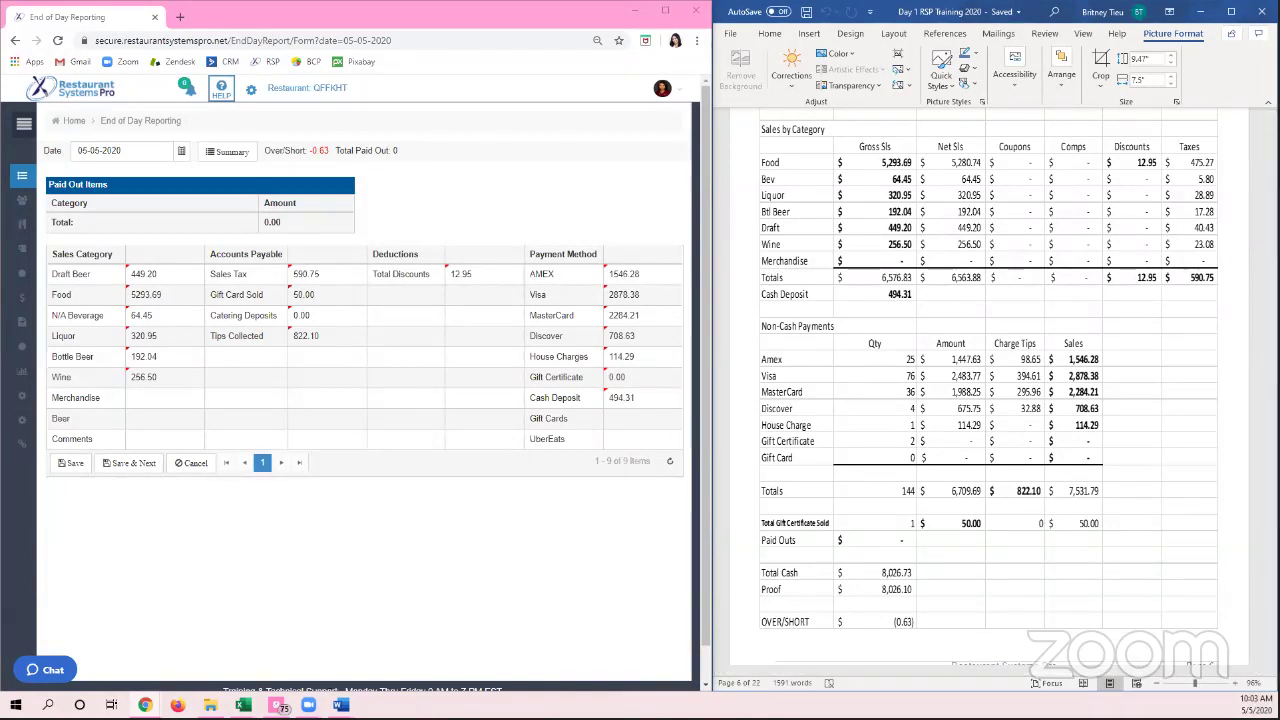
# Step: Bring the Word notes document (Document1) to the front from the taskbar
pyautogui.moveTo(341, 705)
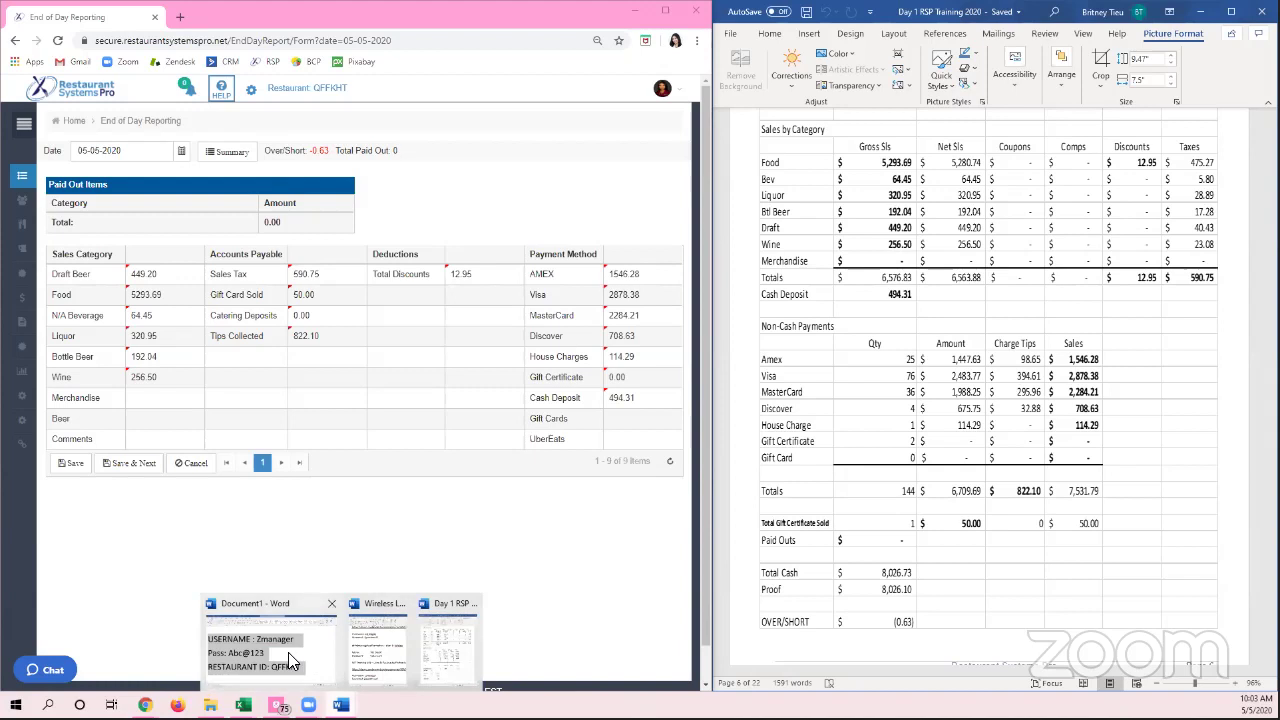
pyautogui.click(288, 660)
# Step: Below the restaurant ID, add 'If youre done, go on break and we will resume at 10:15am :)'
pyautogui.click(1116, 490)
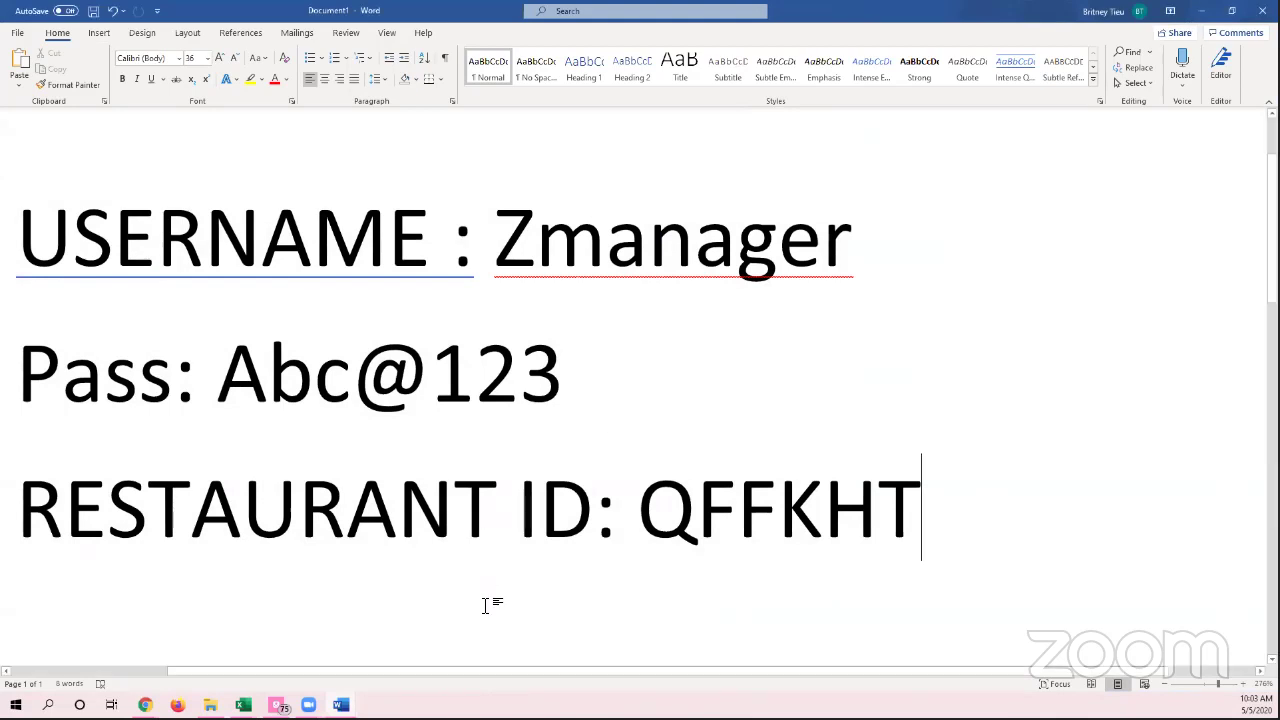
pyautogui.press('Return')
pyautogui.write('If youre done, go on break and we will resume at 10:15am :)')
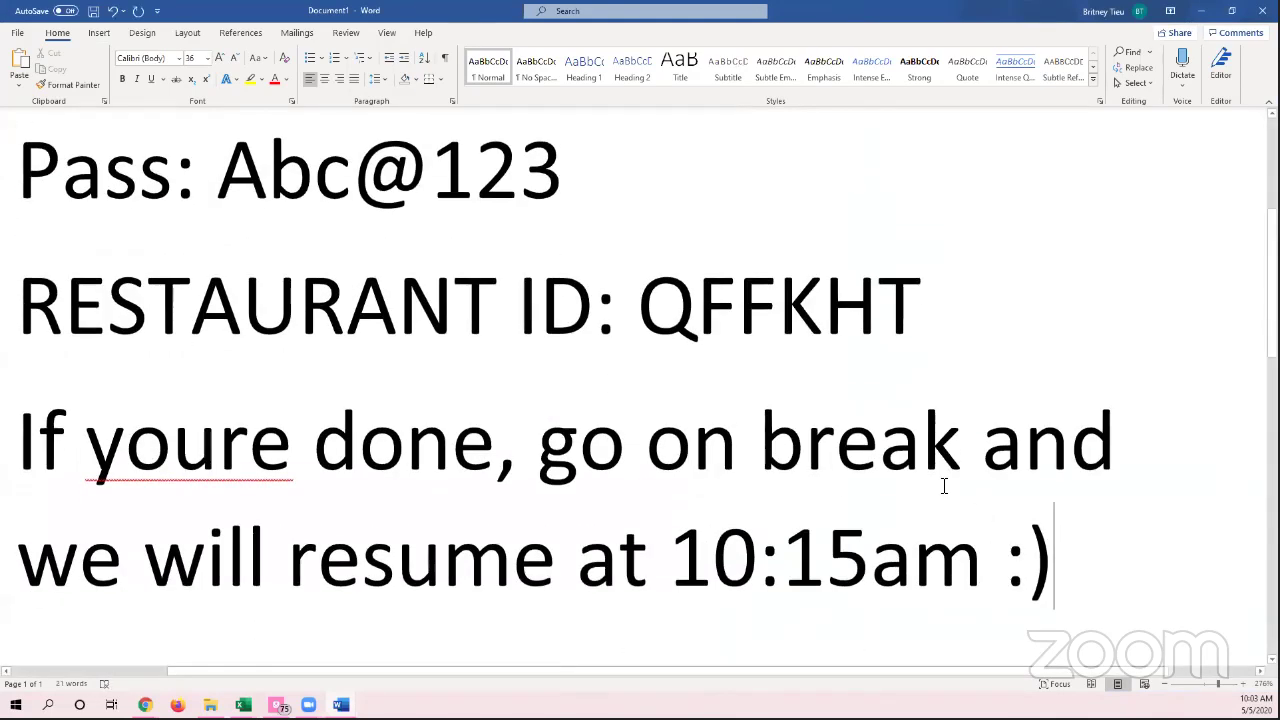
pyautogui.scroll(-2, 928, 483)
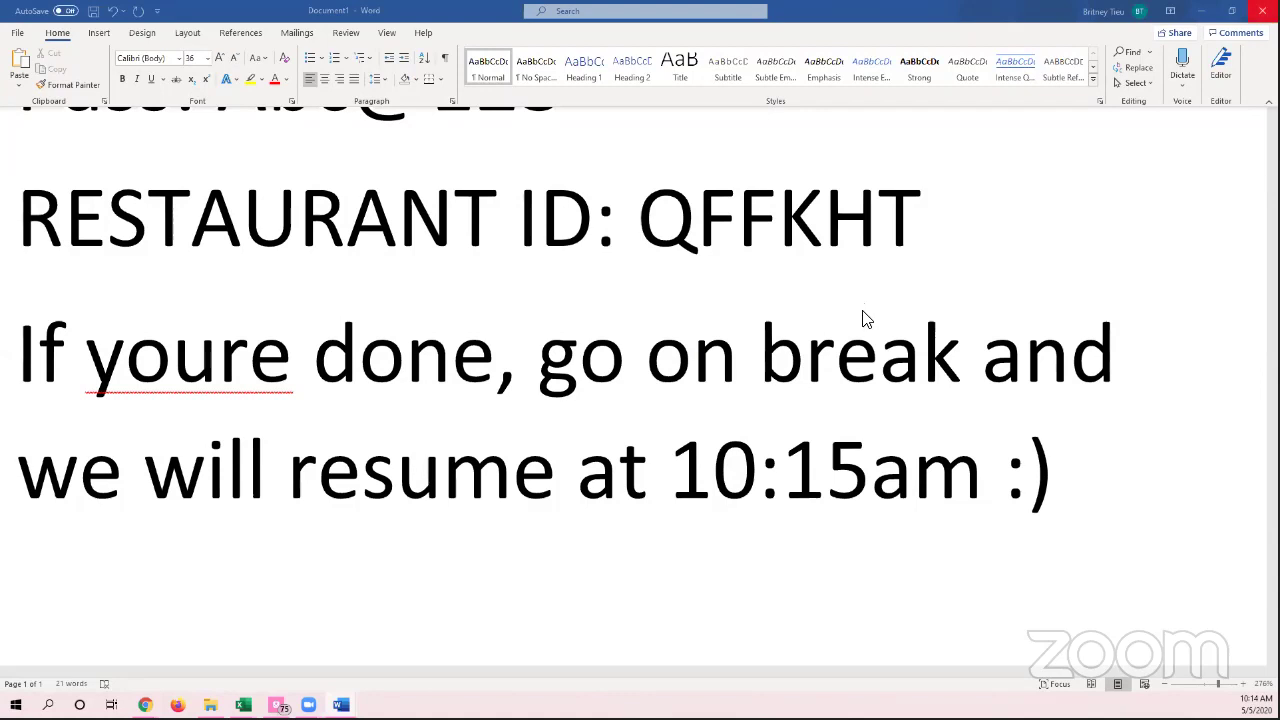
# Step: Replace the break notice with 'One more min :)' and exit full-screen view
pyautogui.tripleClick(40, 355)
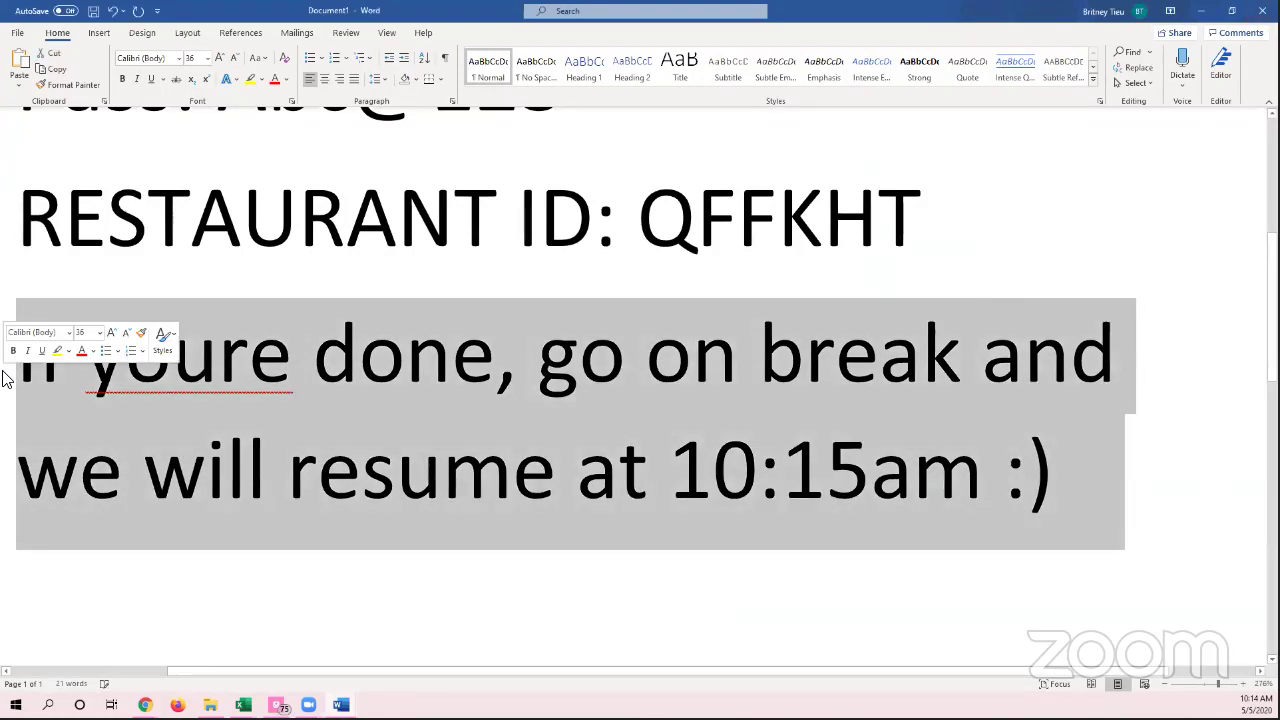
pyautogui.write('One more')
pyautogui.write(' min :)')
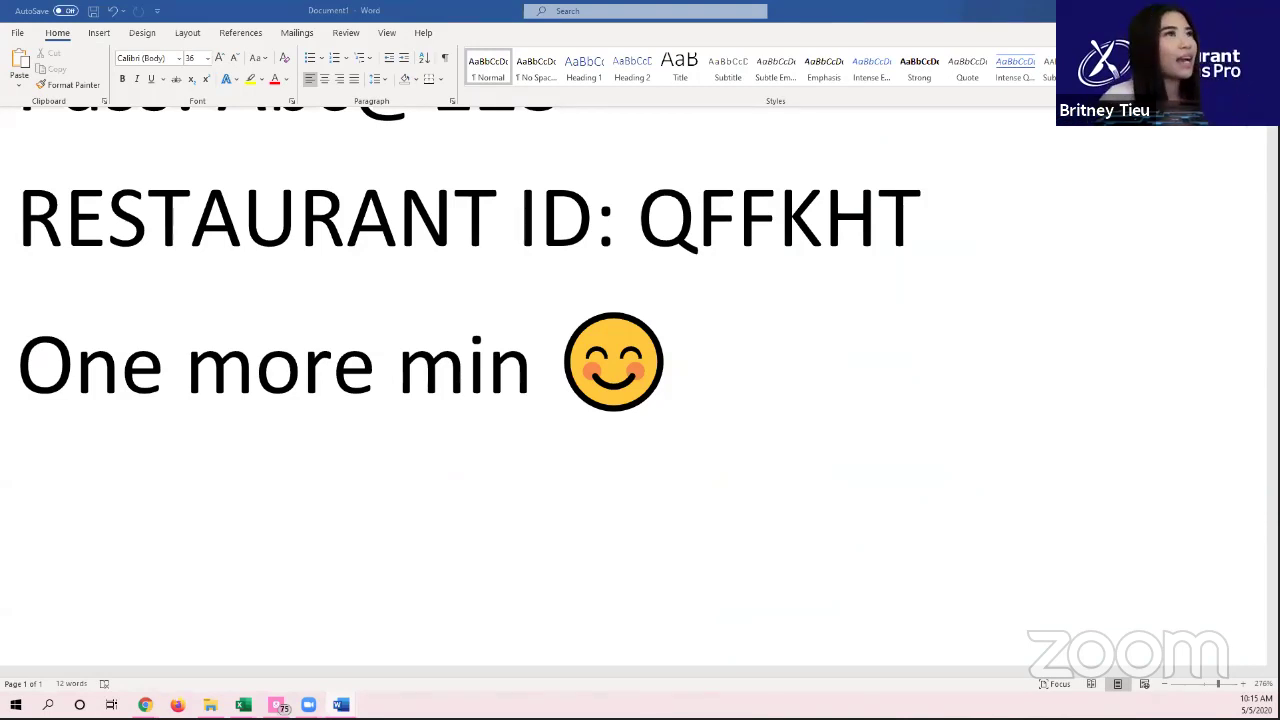
pyautogui.press('super+Down')
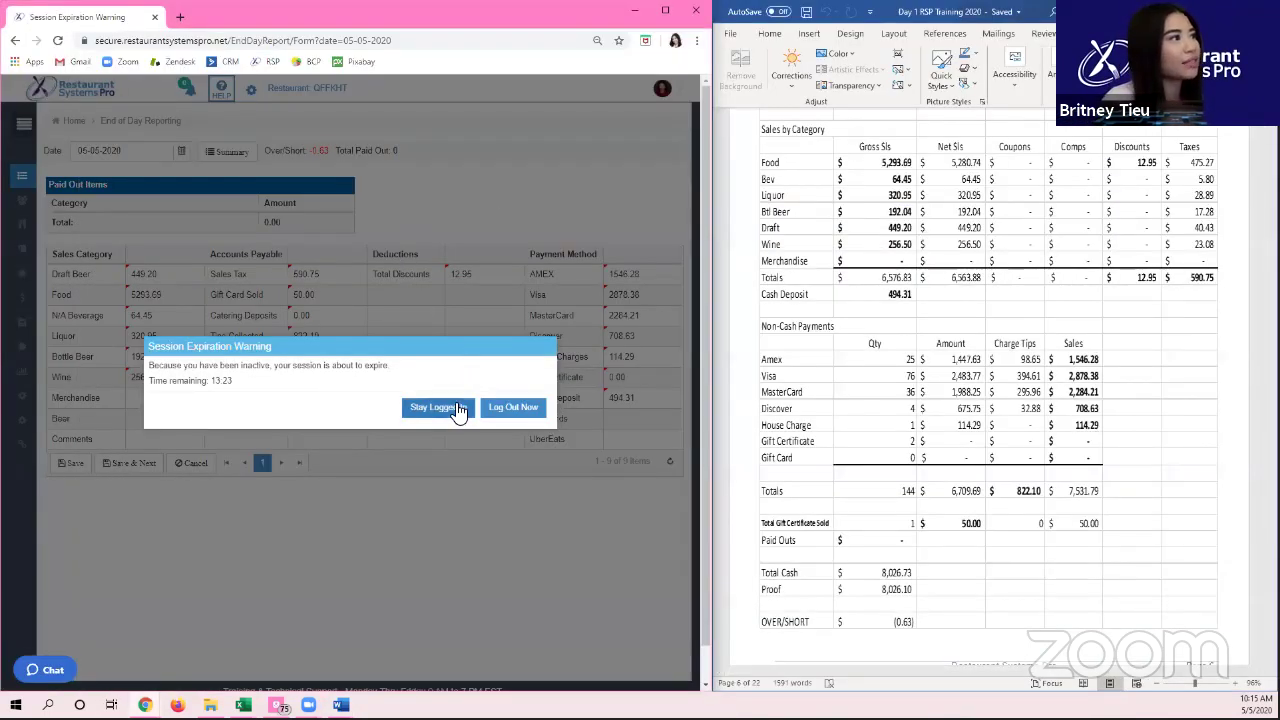
# Step: Stay logged in, then compare the page 6 sales report's (0.63) with the End of Day form
pyautogui.click(435, 407)
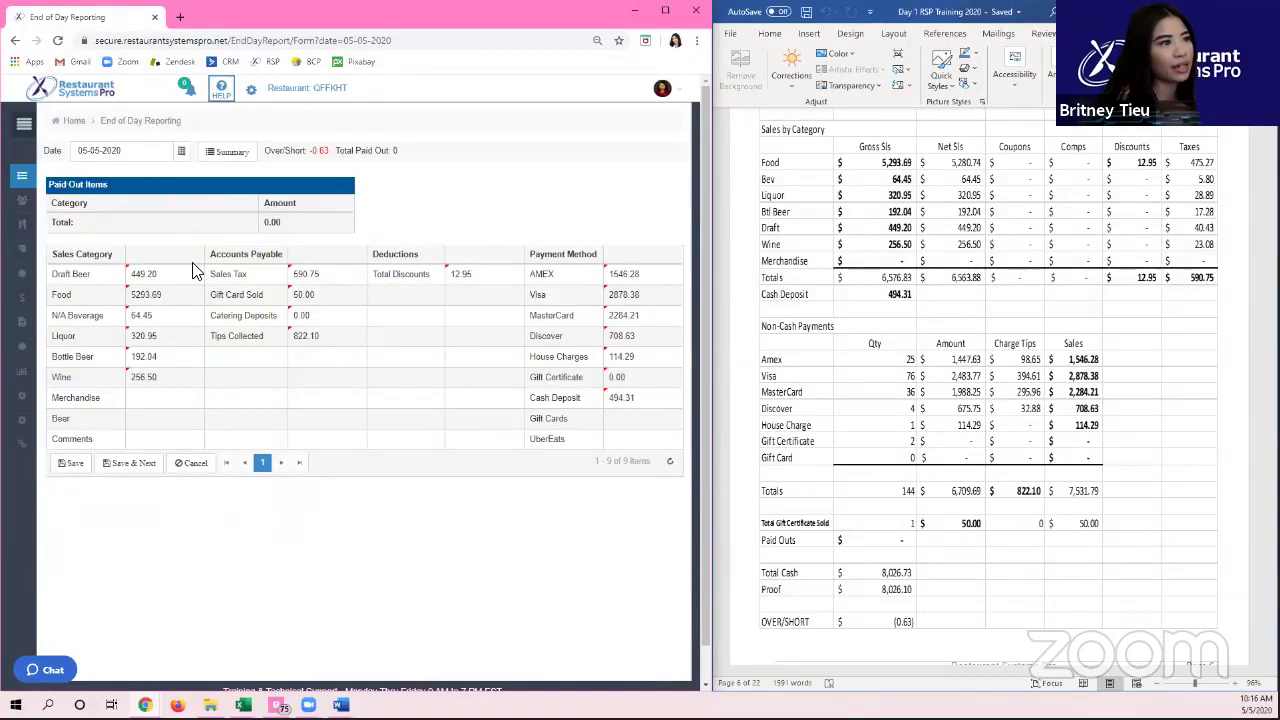
pyautogui.click(860, 540)
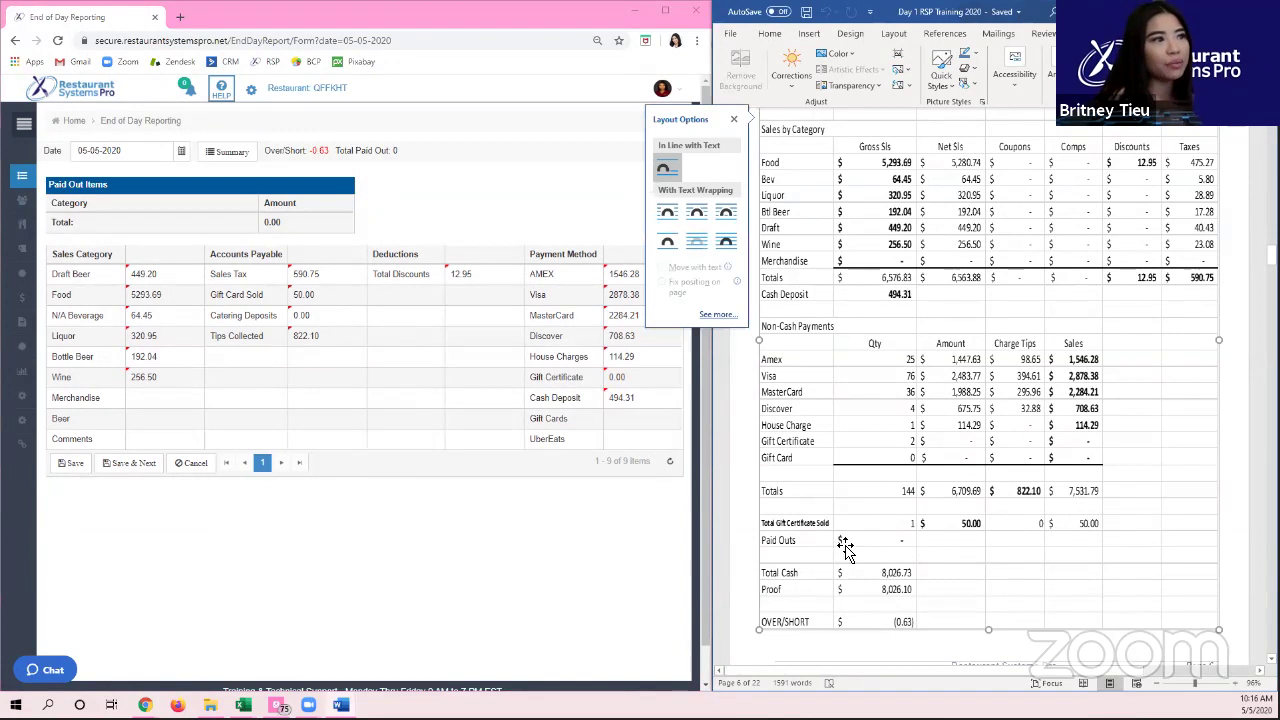
pyautogui.click(866, 550)
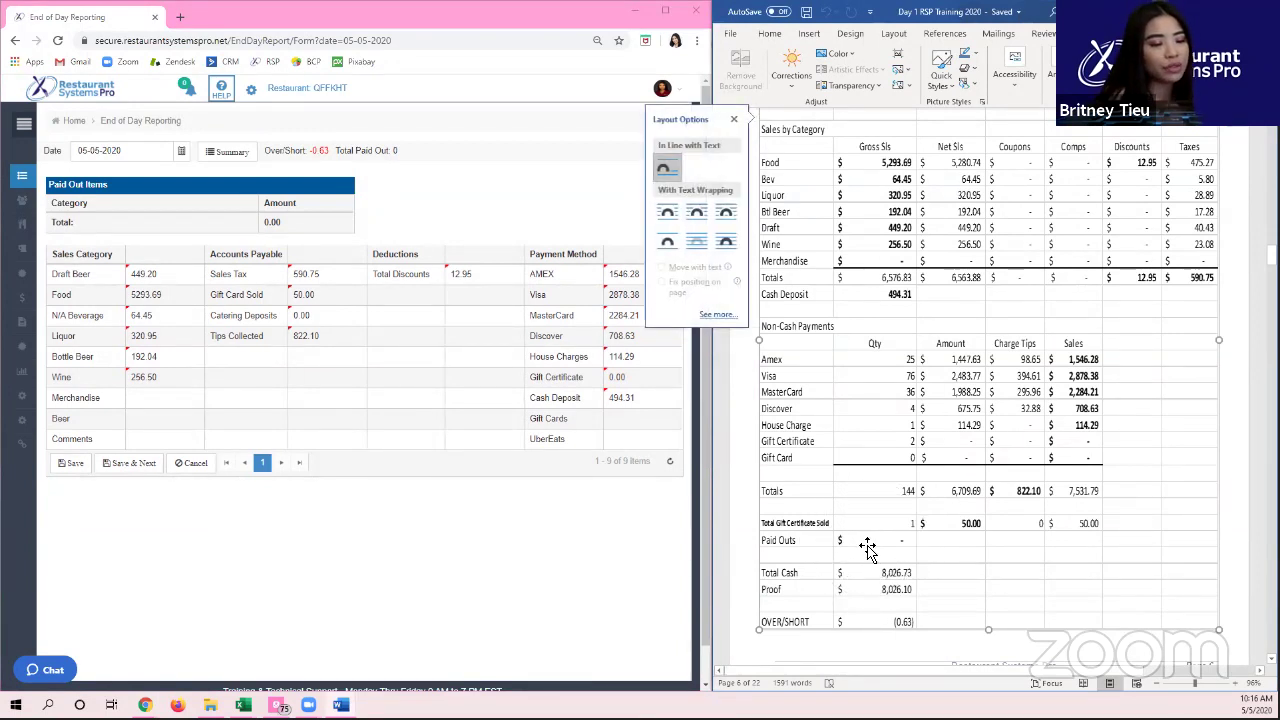
pyautogui.click(867, 550)
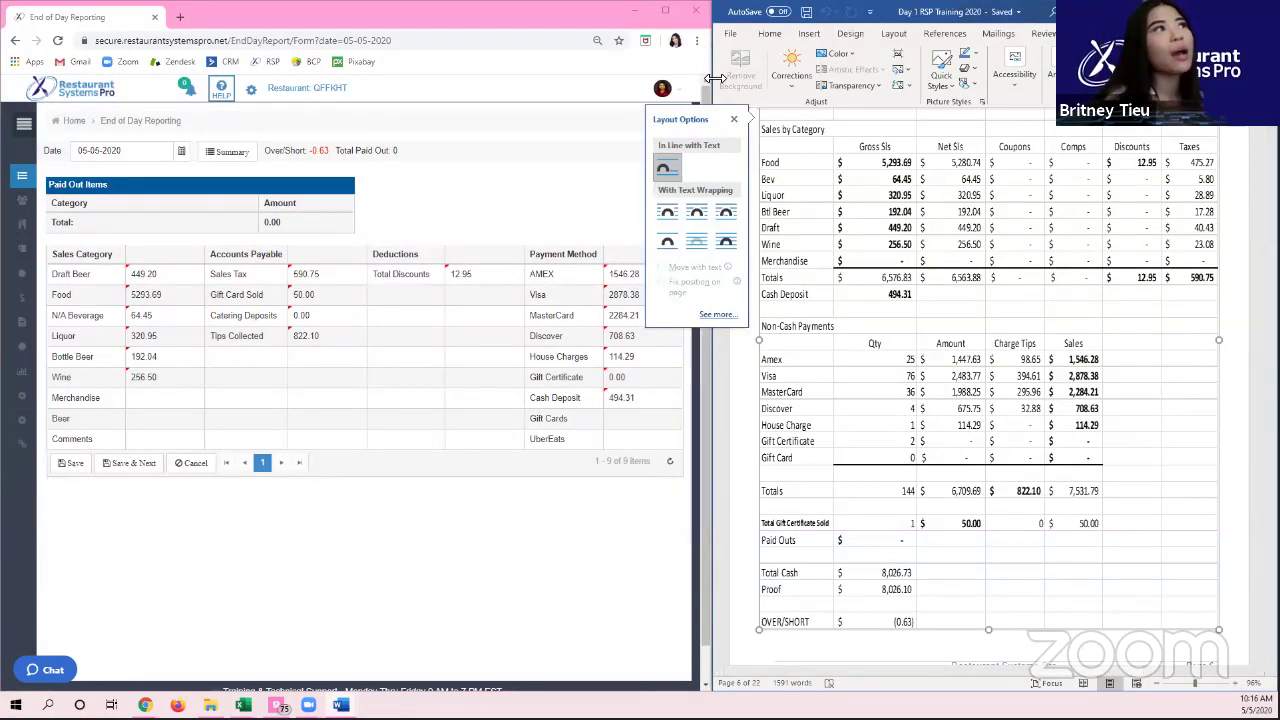
pyautogui.click(738, 121)
pyautogui.scroll(-4, 883, 297)
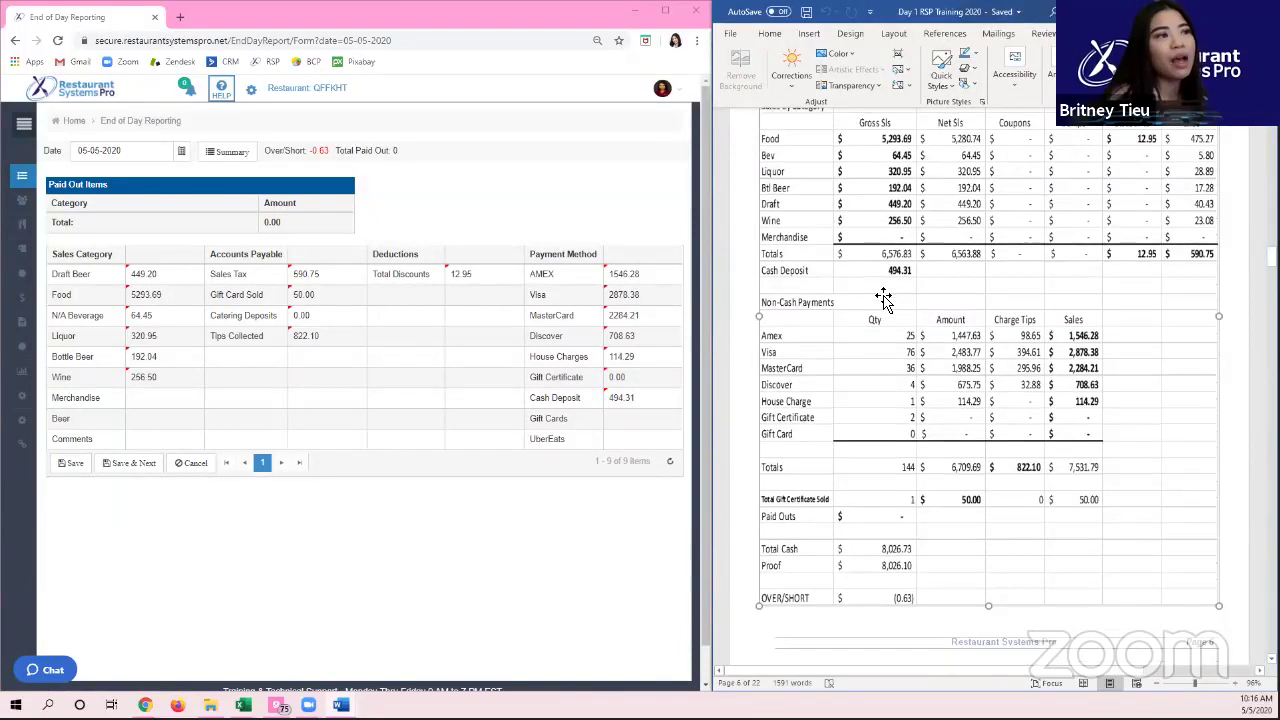
pyautogui.click(868, 455)
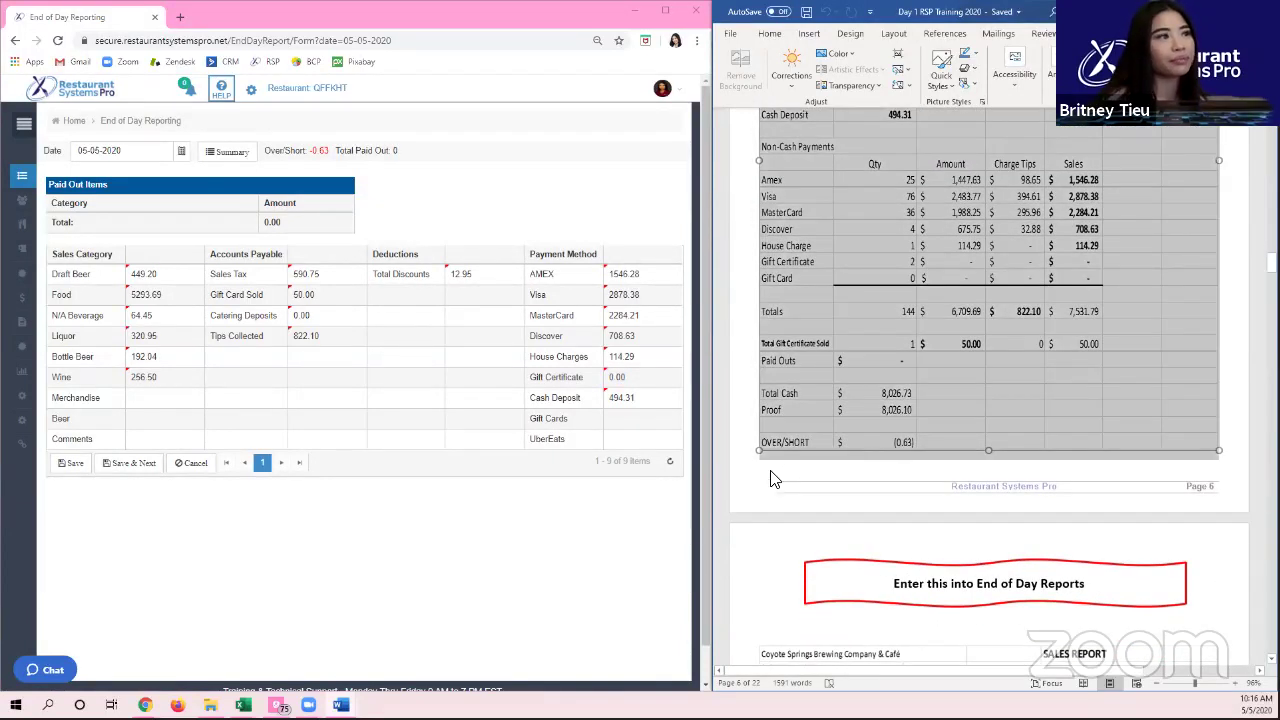
pyautogui.click(68, 207)
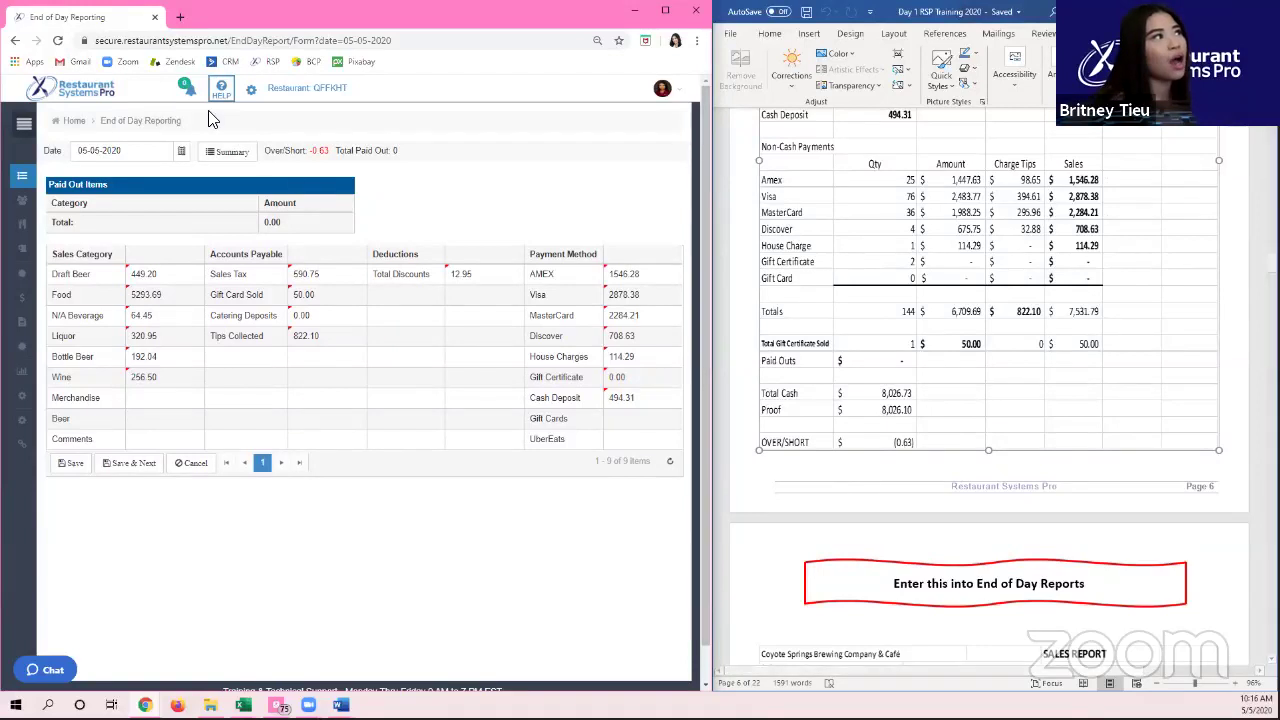
# Step: Enter 192.04 as the Bottle Beer amount and save the 05-05-2020 end-of-day figures
pyautogui.moveTo(344, 165); pyautogui.dragTo(267, 165)
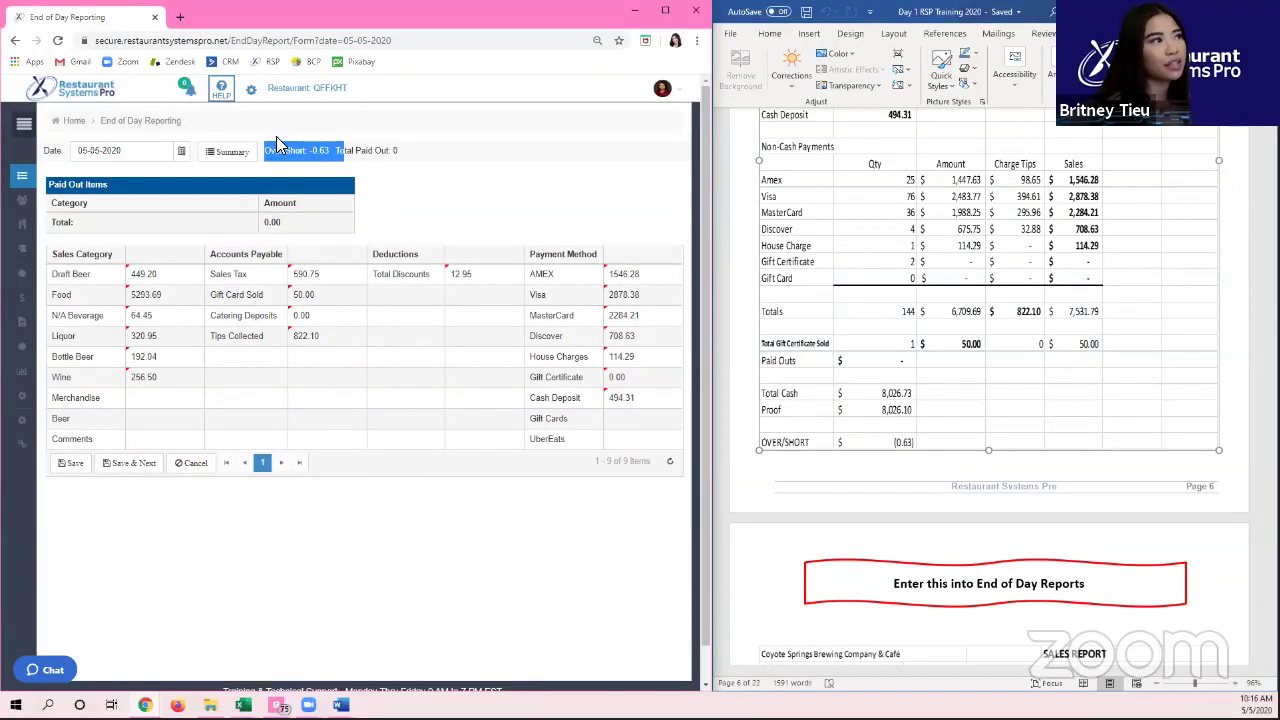
pyautogui.click(514, 172)
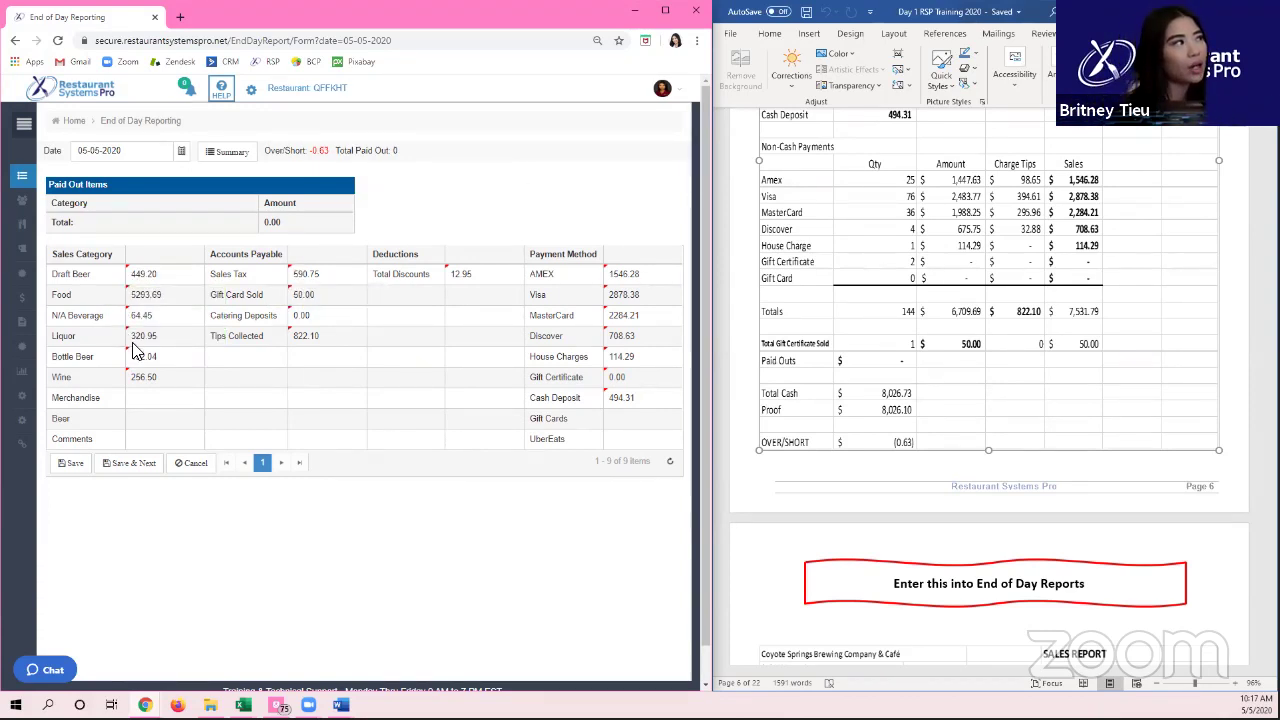
pyautogui.click(182, 358)
pyautogui.write('192.04')
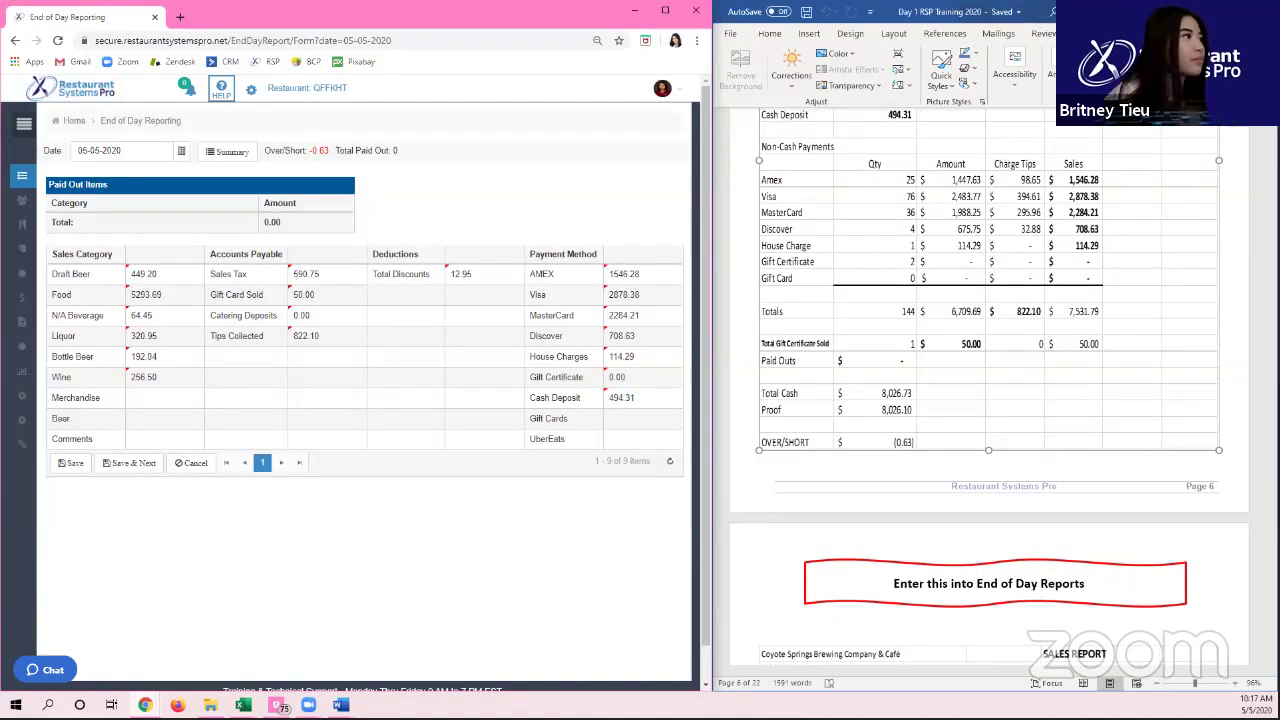
pyautogui.click(80, 465)
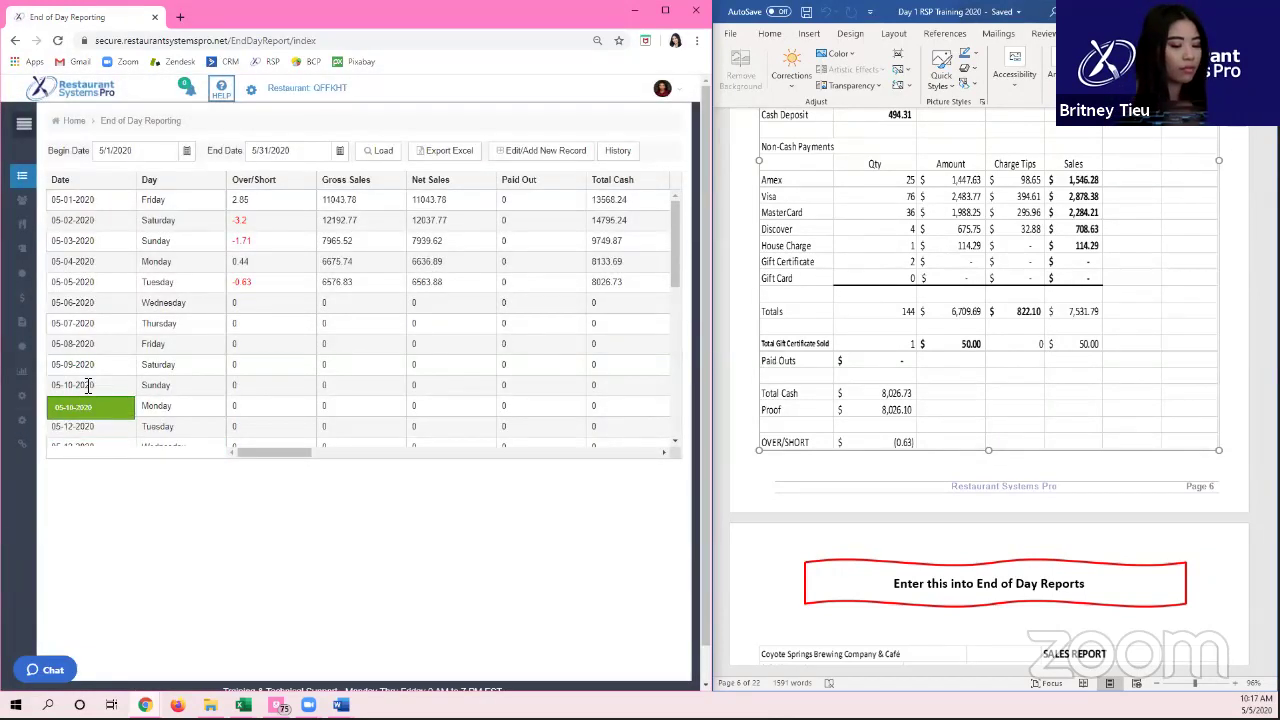
# Step: Check the sales report picture and copy the 05-05-2020 Net Sales figure 6563.88
pyautogui.click(78, 284)
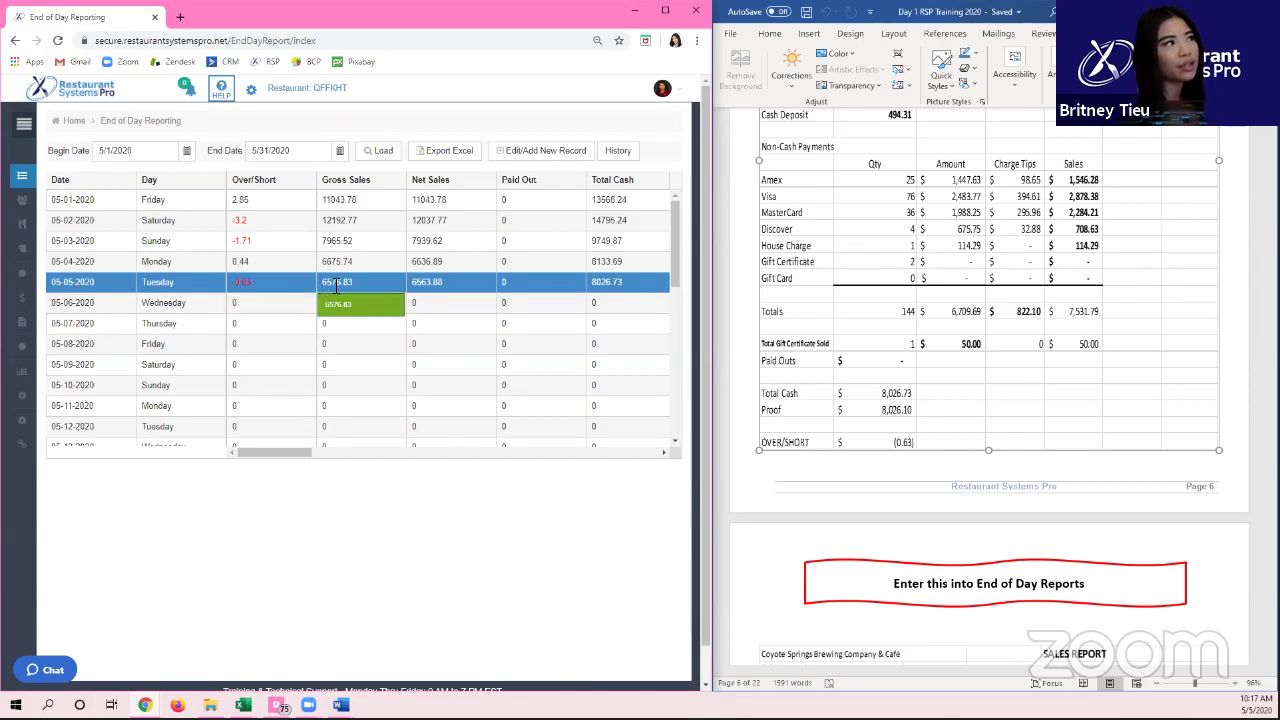
pyautogui.click(950, 340)
pyautogui.scroll(3, 950, 340)
pyautogui.scroll(2, 950, 340)
pyautogui.click(784, 300)
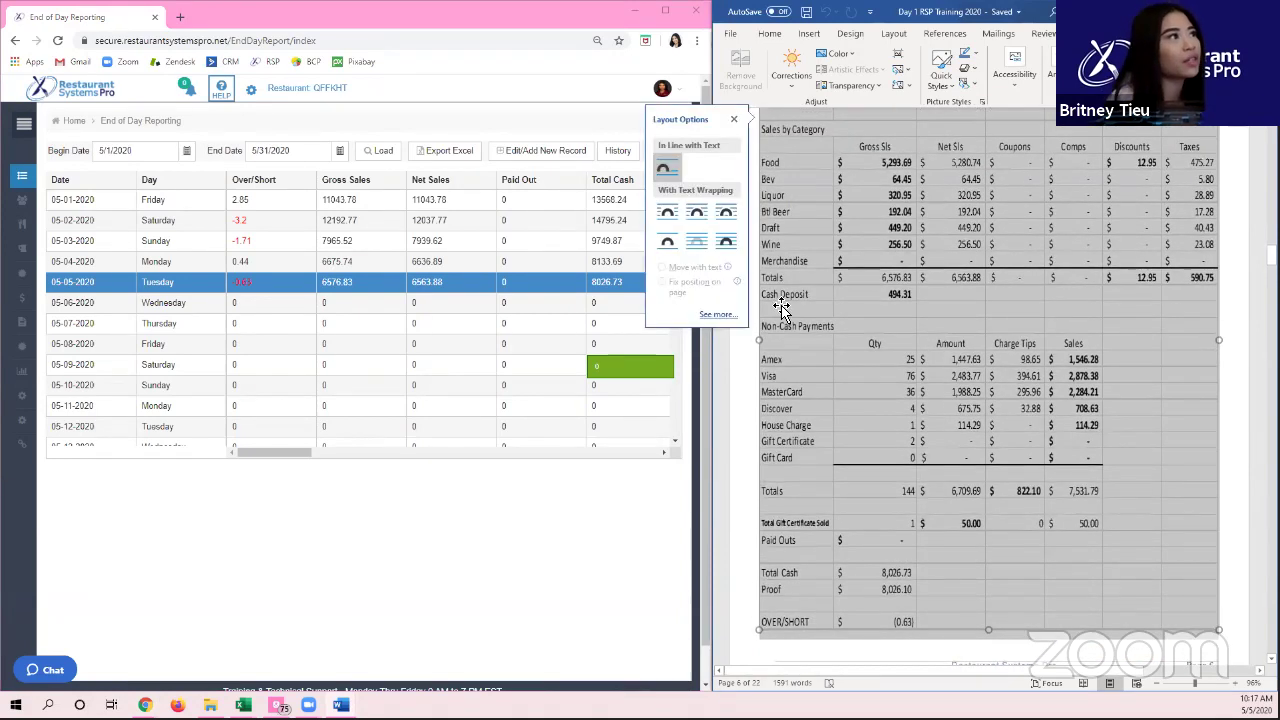
pyautogui.click(416, 272)
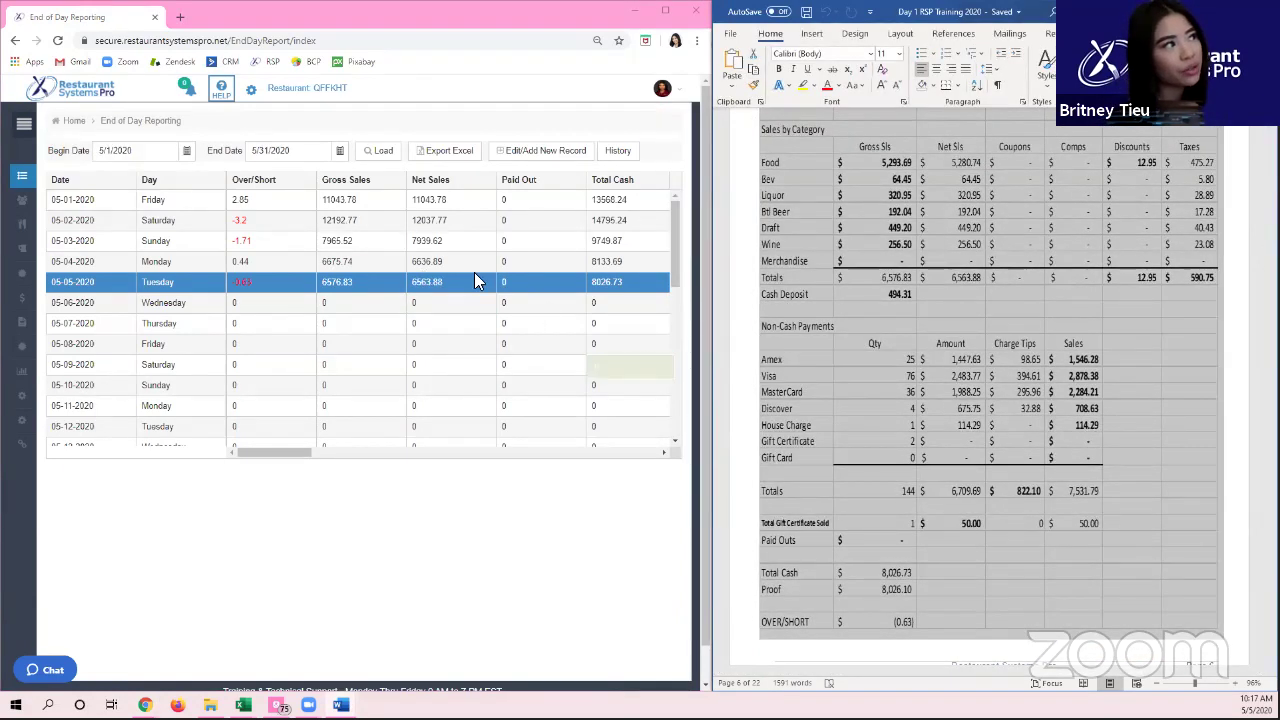
pyautogui.moveTo(443, 284); pyautogui.dragTo(417, 284)
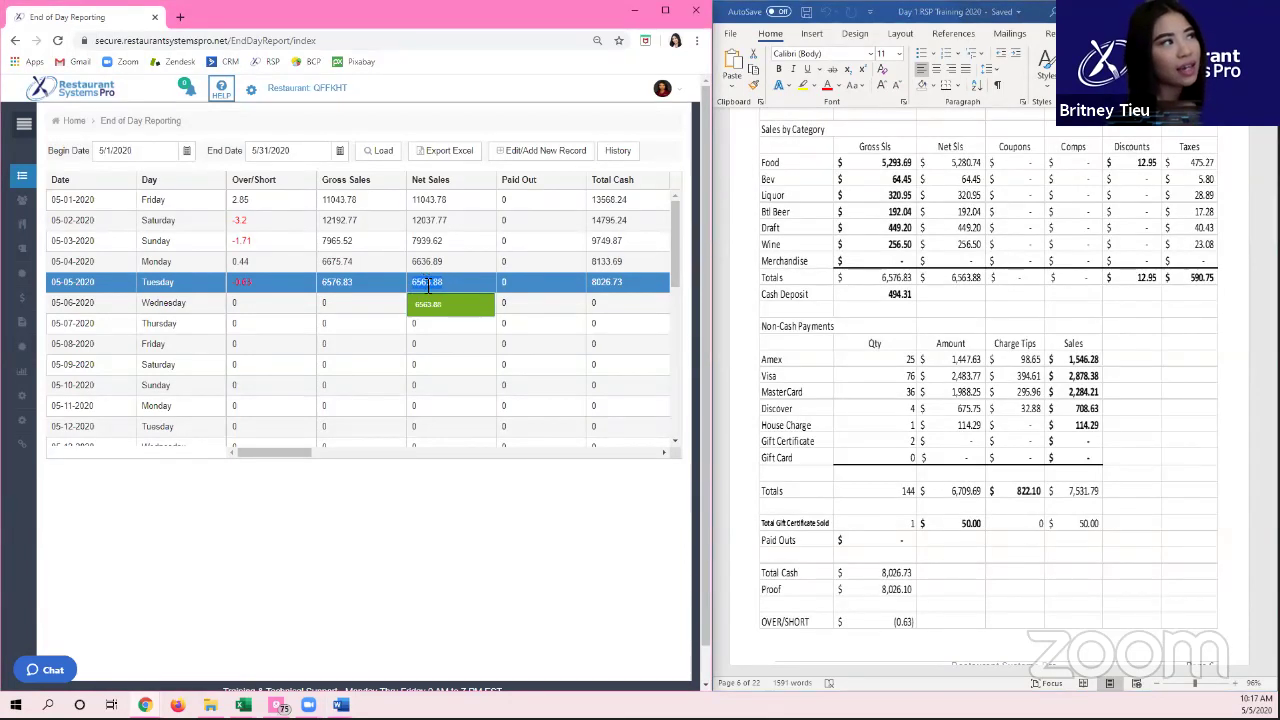
pyautogui.hotkey('ctrl', 'c')
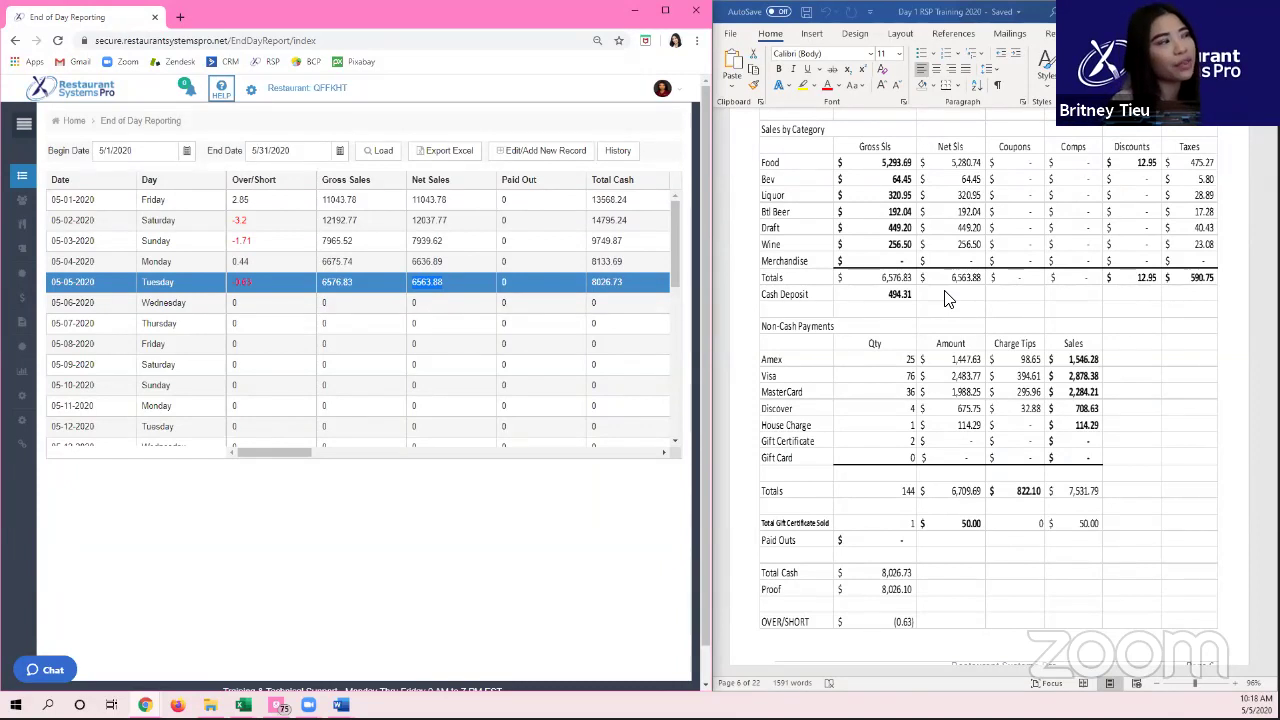
# Step: Load the End of Day list for 5/1/2020 to 5/31/2020 and pick the 05-05-2020 row
pyautogui.click(180, 153)
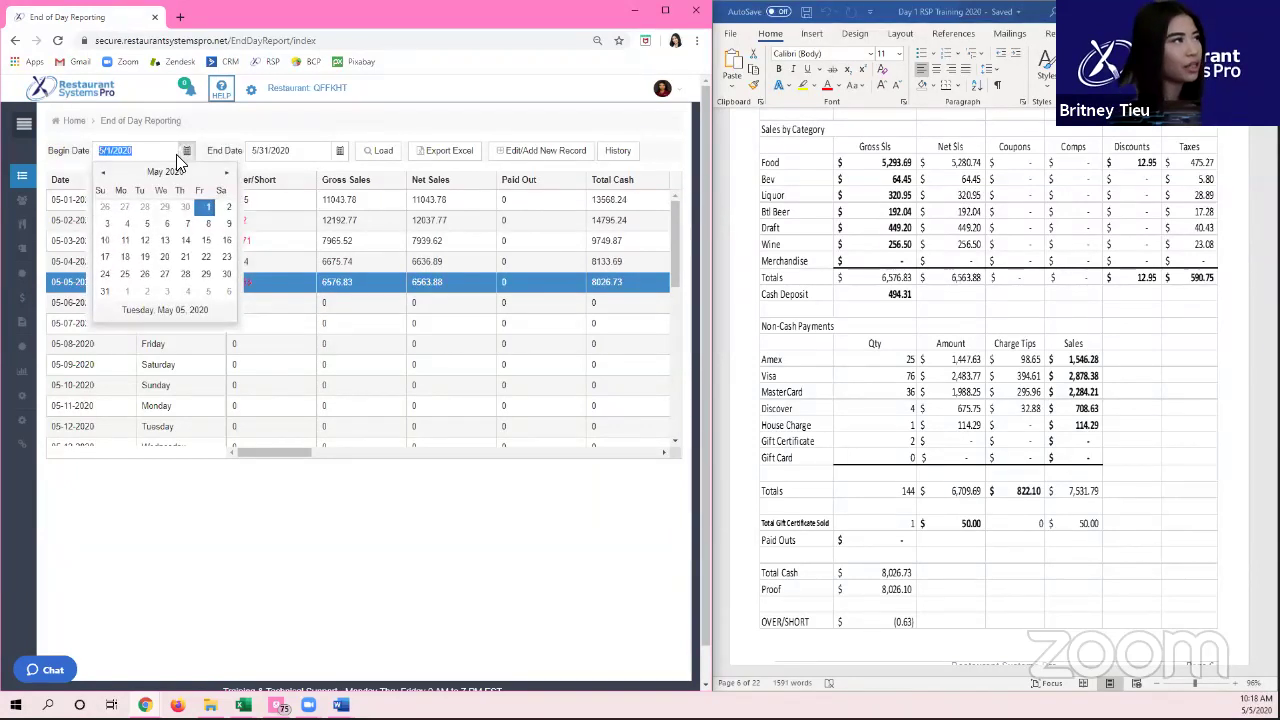
pyautogui.click(385, 155)
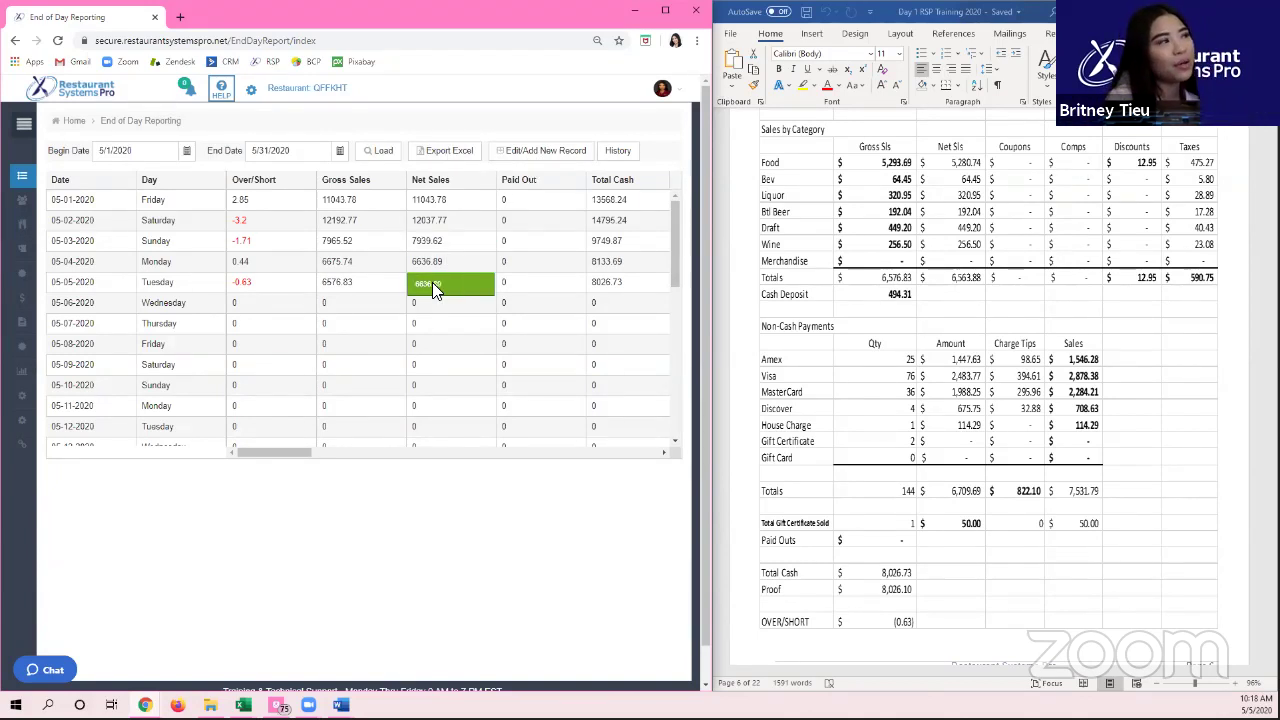
pyautogui.click(282, 302)
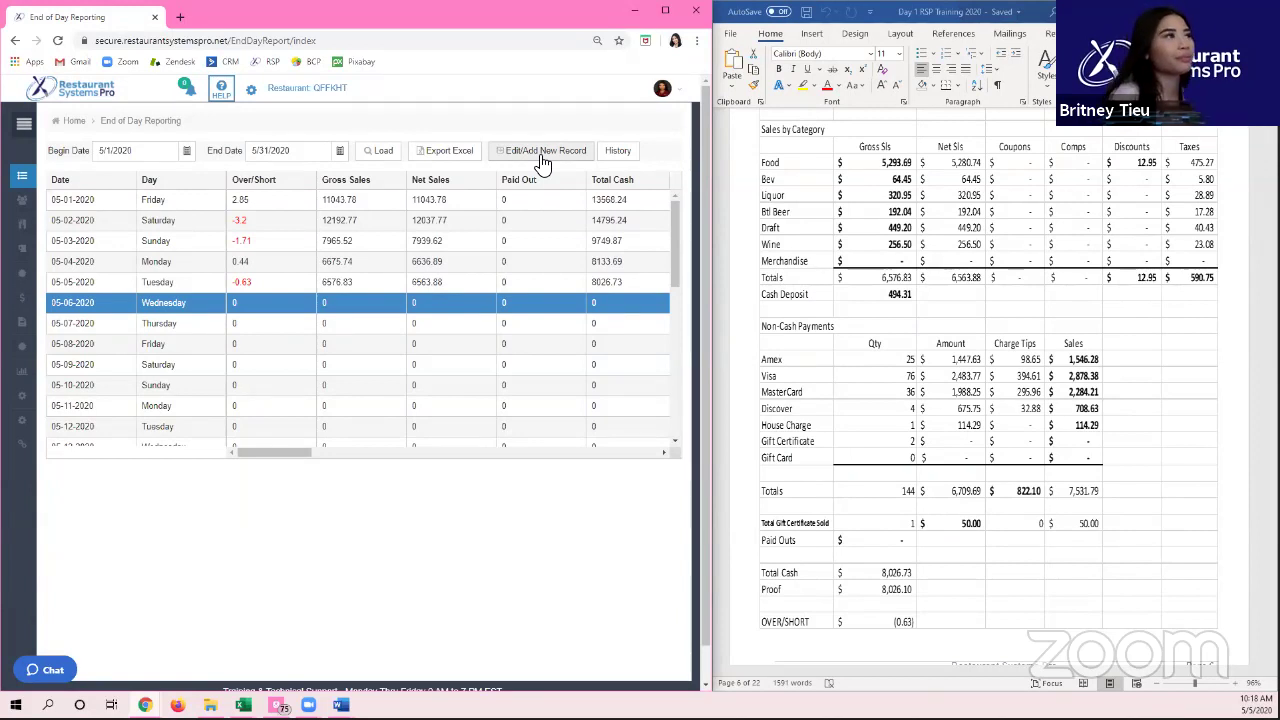
pyautogui.click(638, 283)
# Step: Review the 05-05-2020 history entry showing Over/Short changed from 0.00 to -0.63, then close it
pyautogui.click(614, 152)
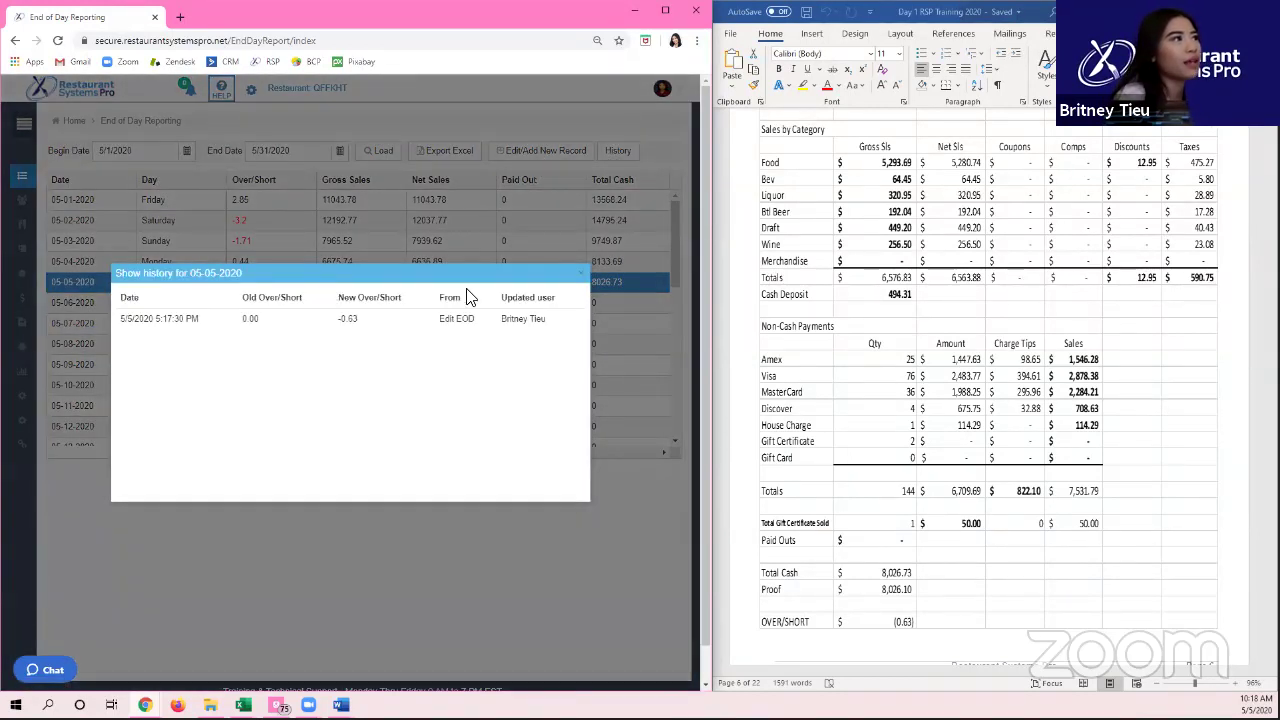
pyautogui.click(582, 272)
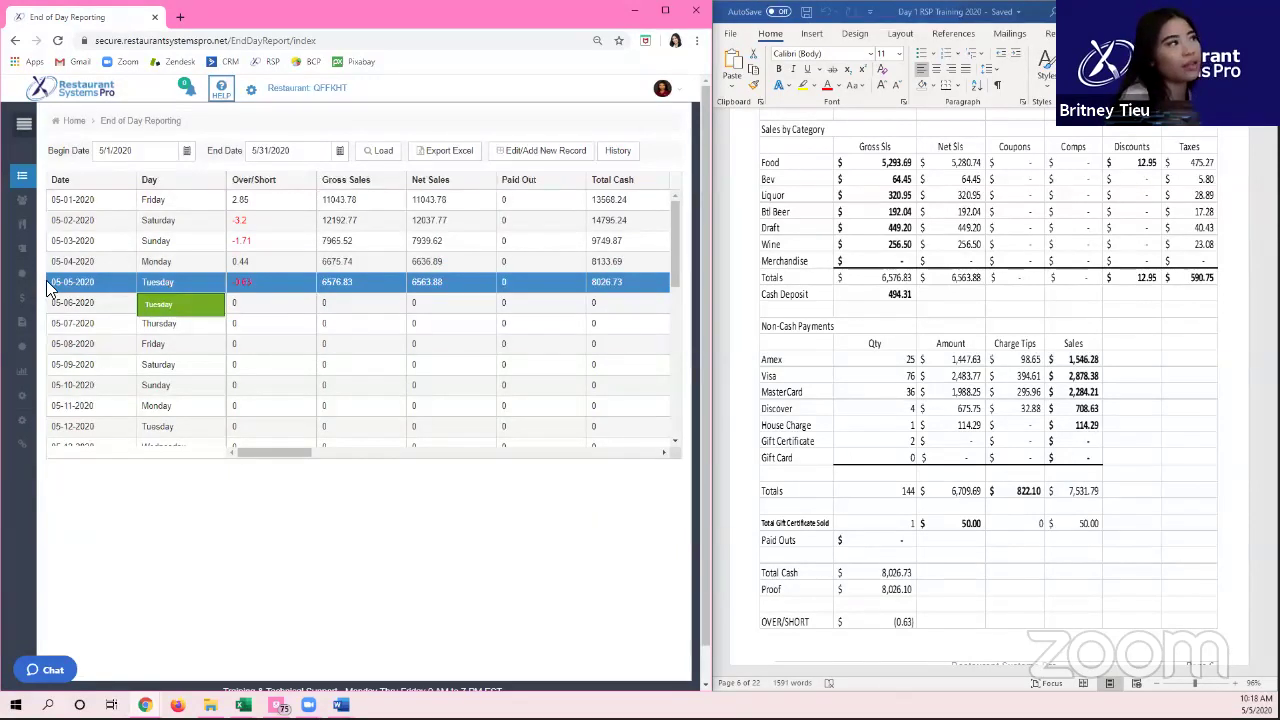
pyautogui.click(614, 150)
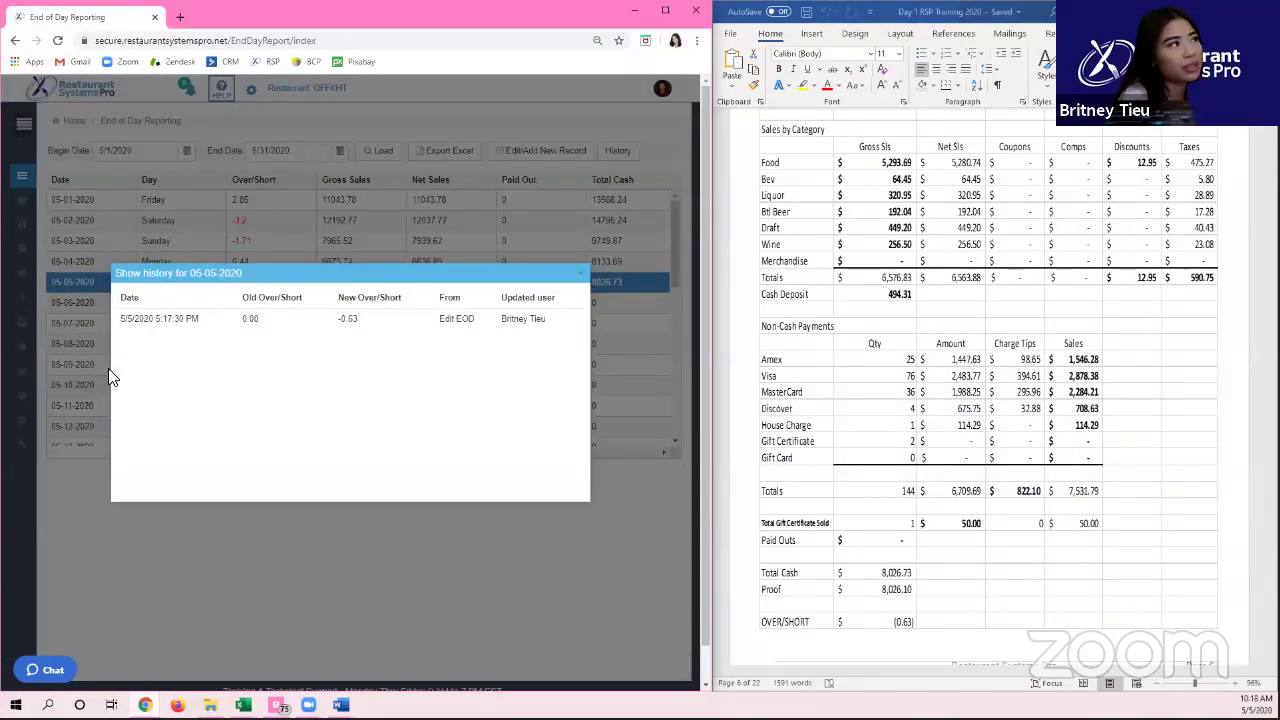
pyautogui.moveTo(124, 318); pyautogui.dragTo(536, 393)
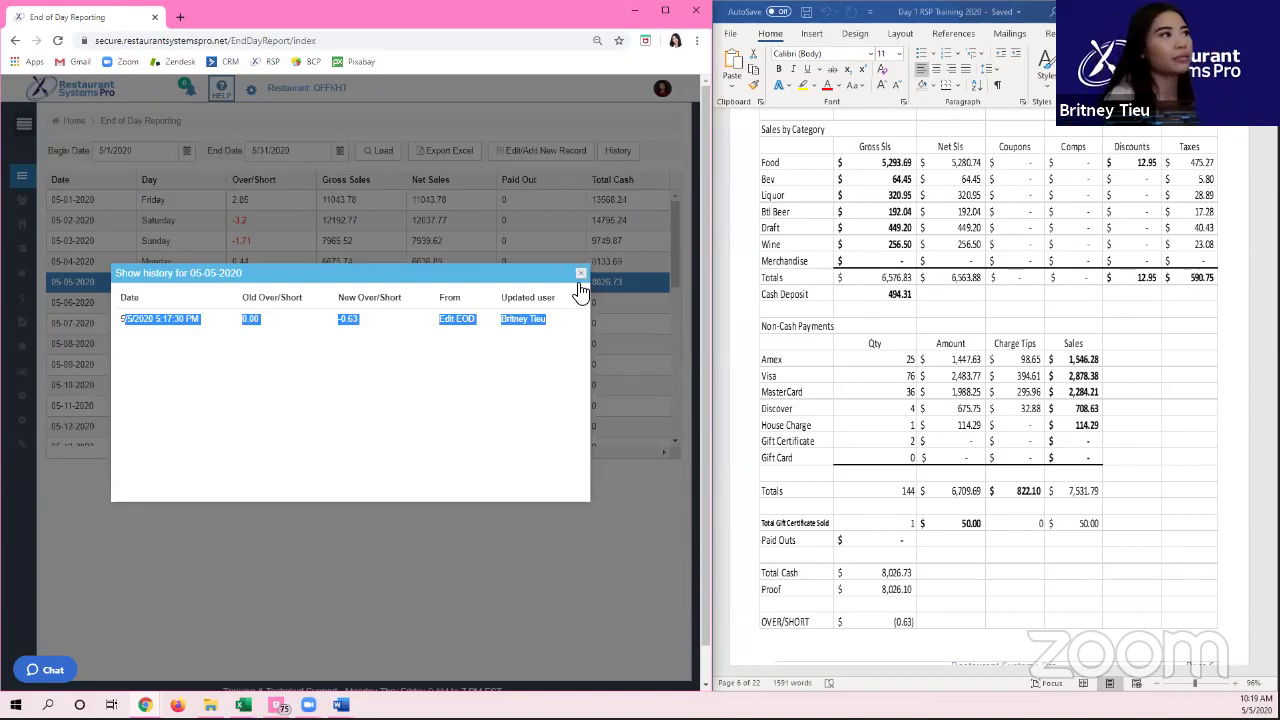
pyautogui.click(581, 272)
# Step: Add the comment '63 overshort due to missing money from drawer' to 05-05-2020 and save
pyautogui.doubleClick(564, 283)
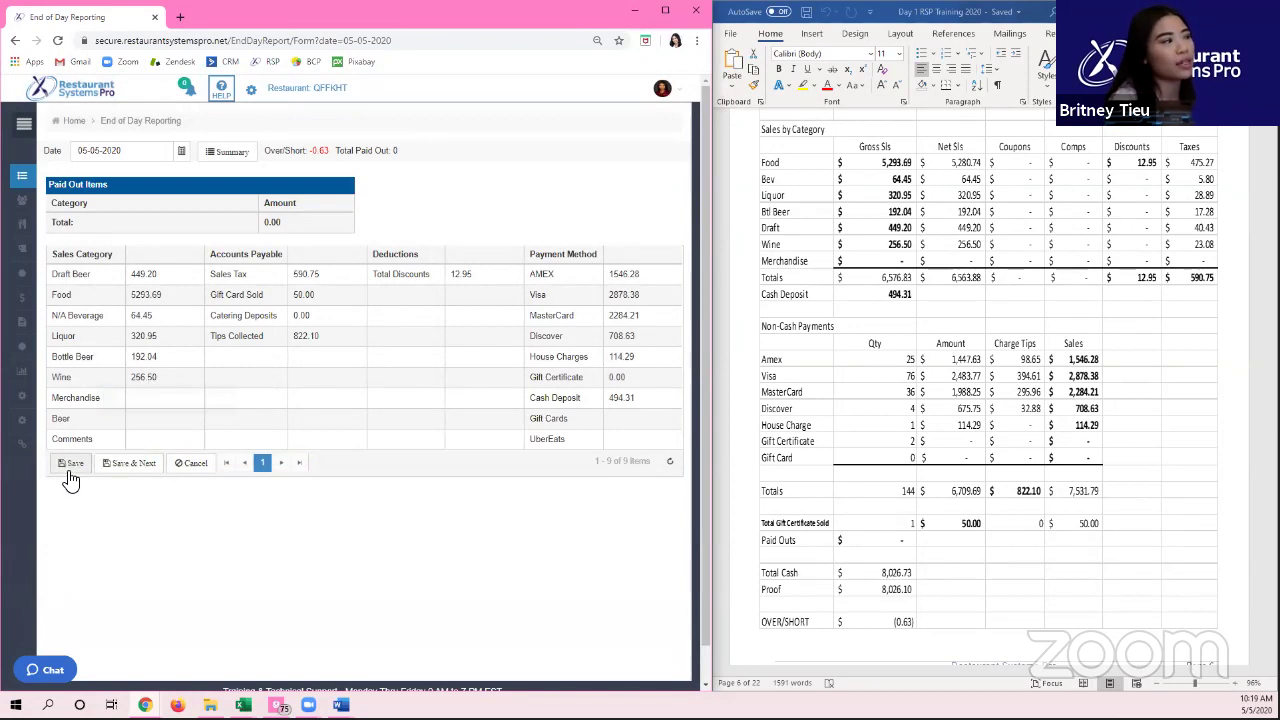
pyautogui.click(145, 439)
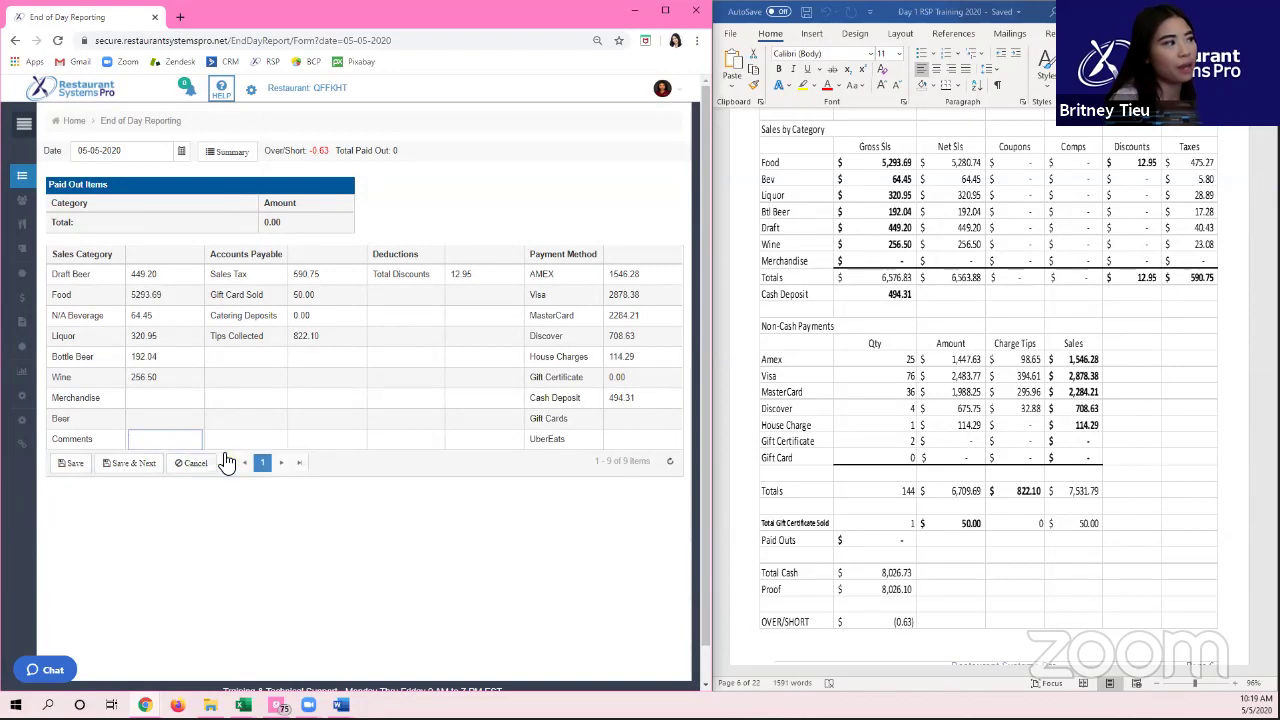
pyautogui.write('63')
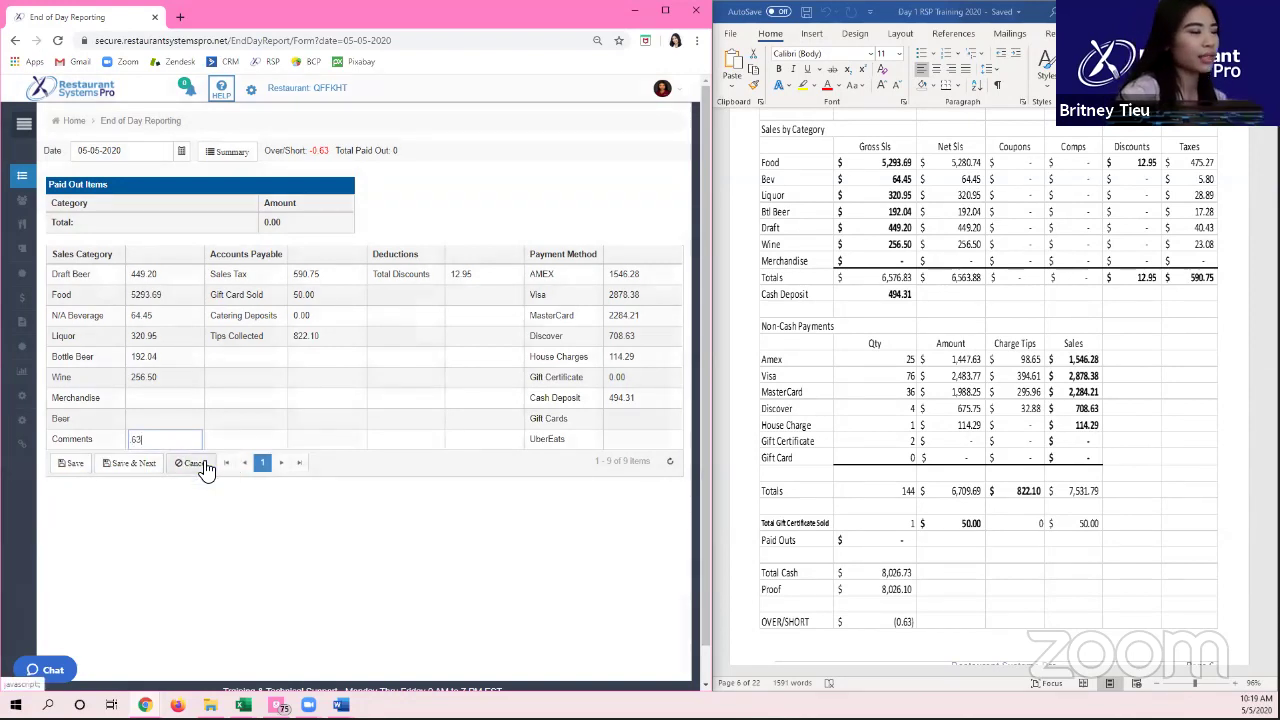
pyautogui.write(' oversho')
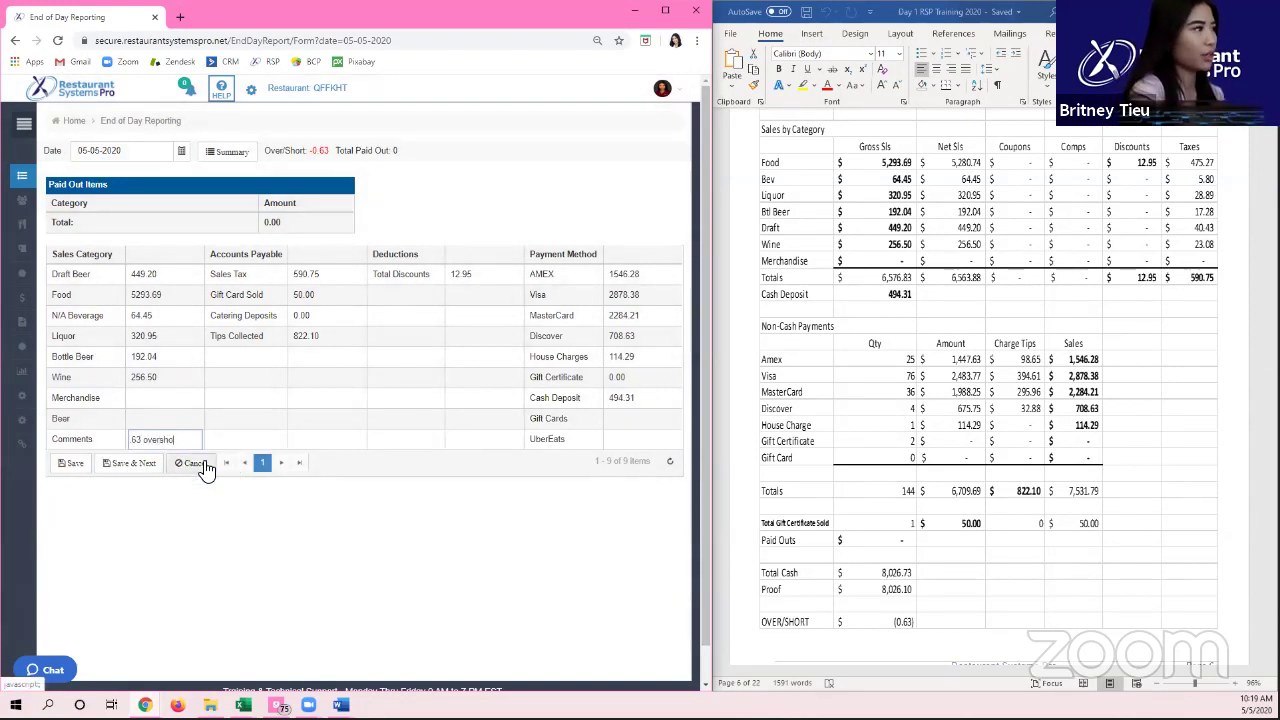
pyautogui.write('rt due to')
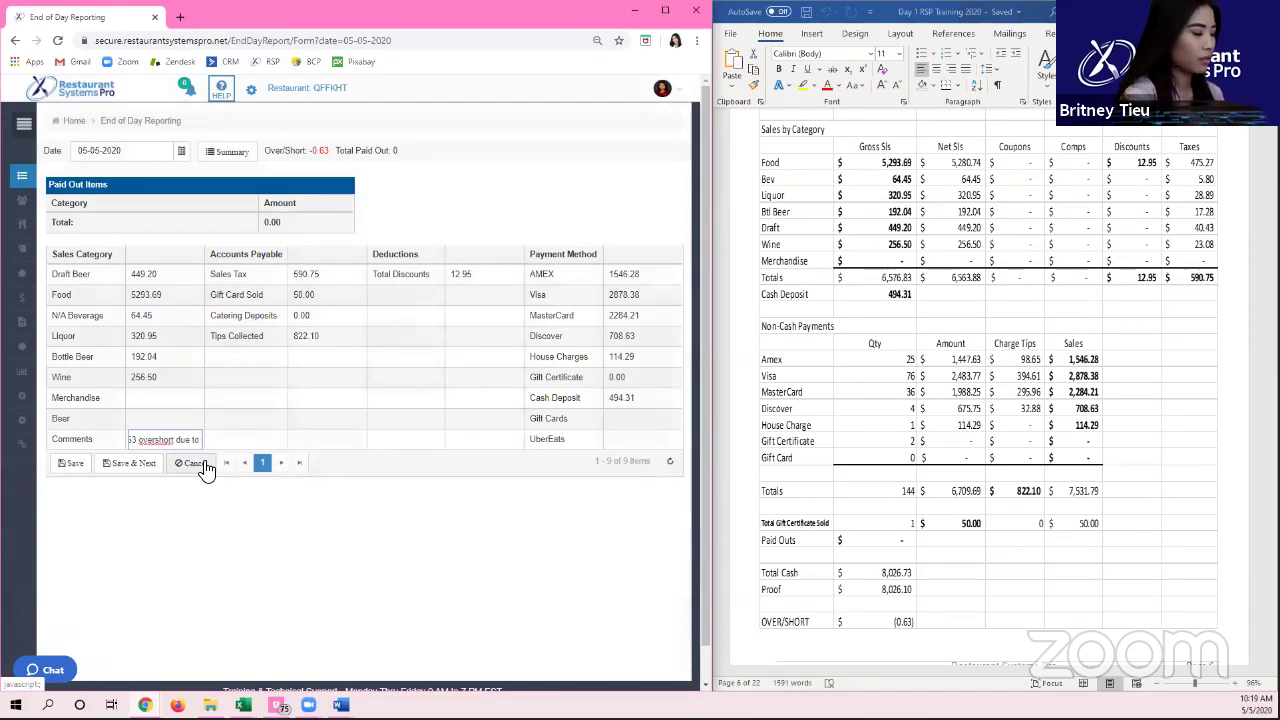
pyautogui.write(' missing money f')
pyautogui.write('rom drawer')
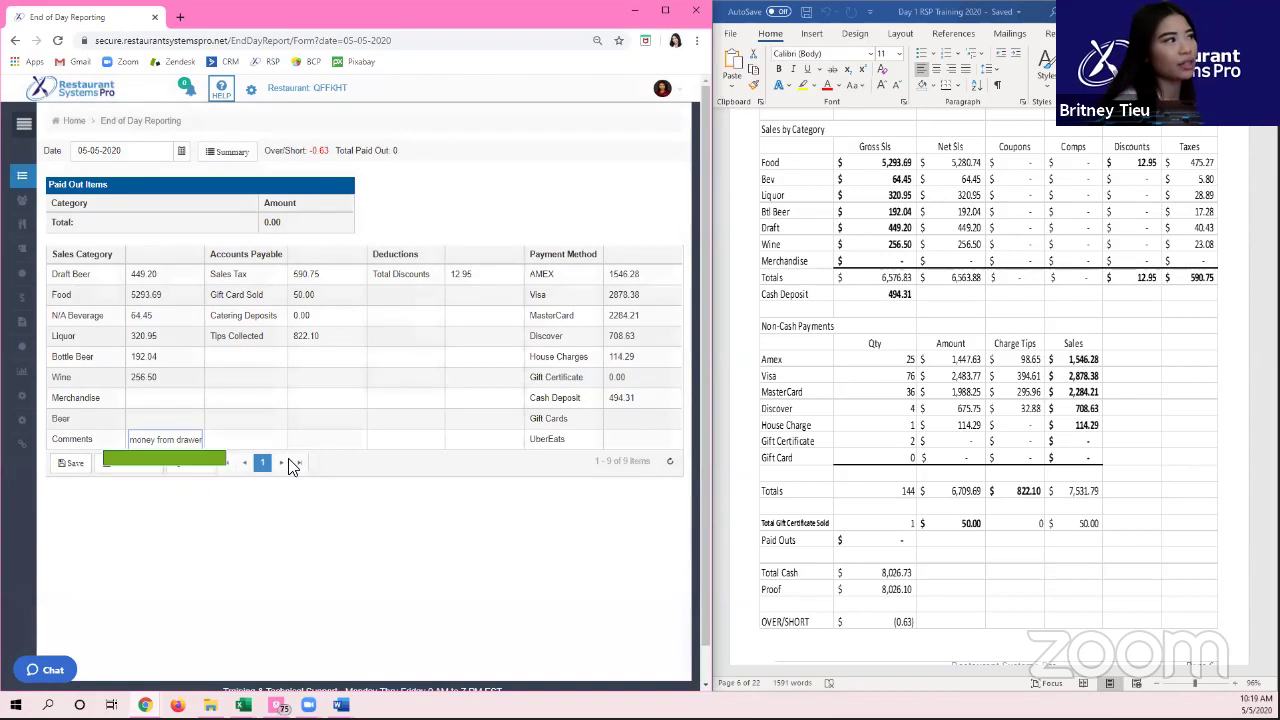
pyautogui.click(86, 462)
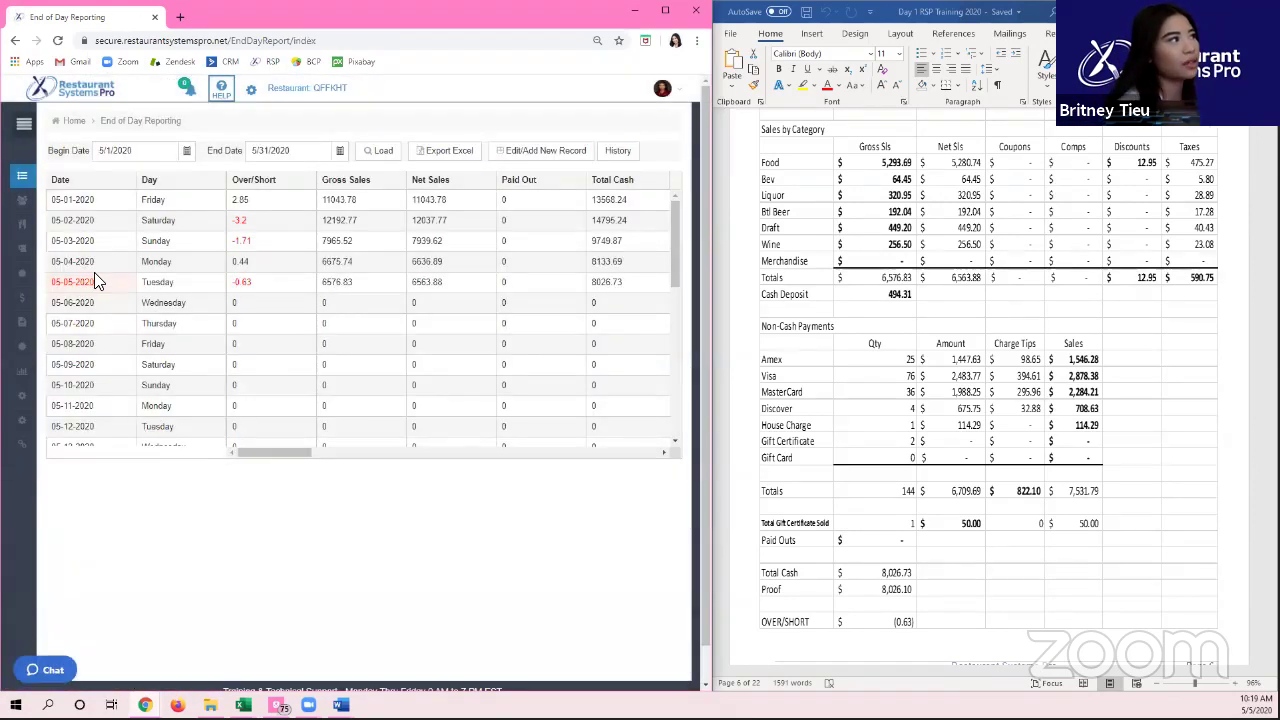
# Step: Expand the left navigation sidebar, then return focus to the Word training document
pyautogui.moveTo(97, 282)
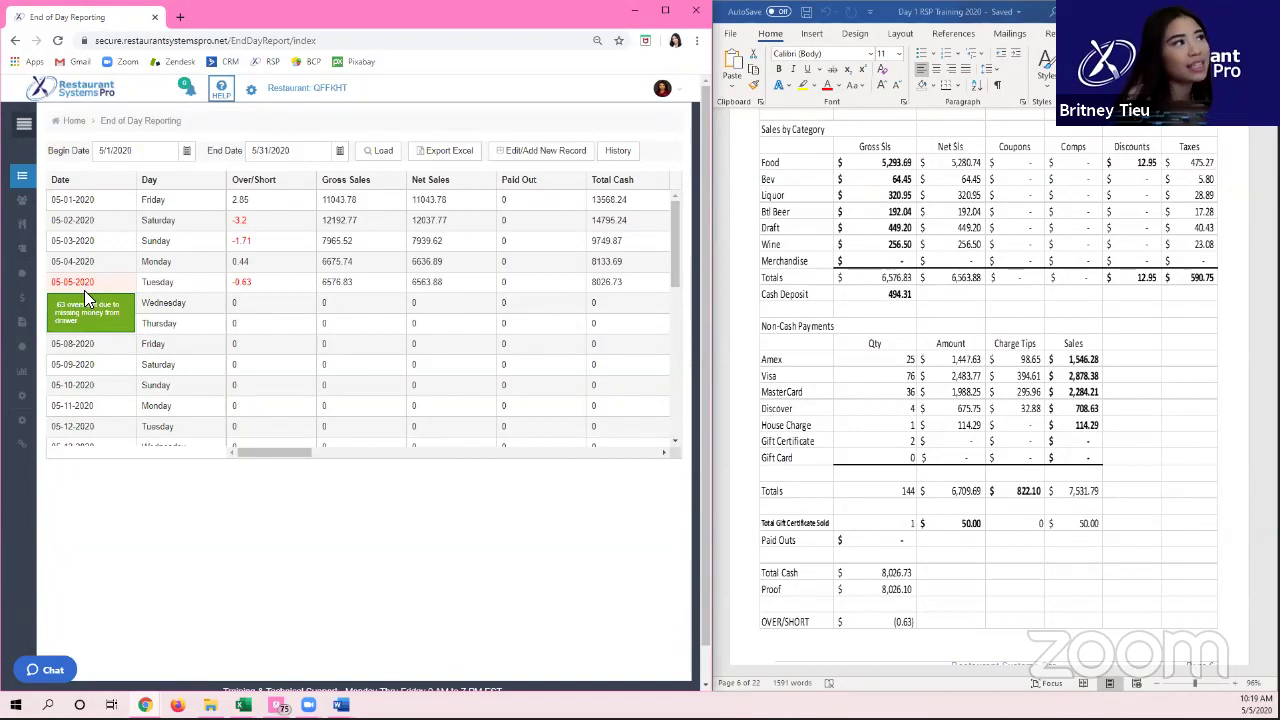
pyautogui.click(24, 123)
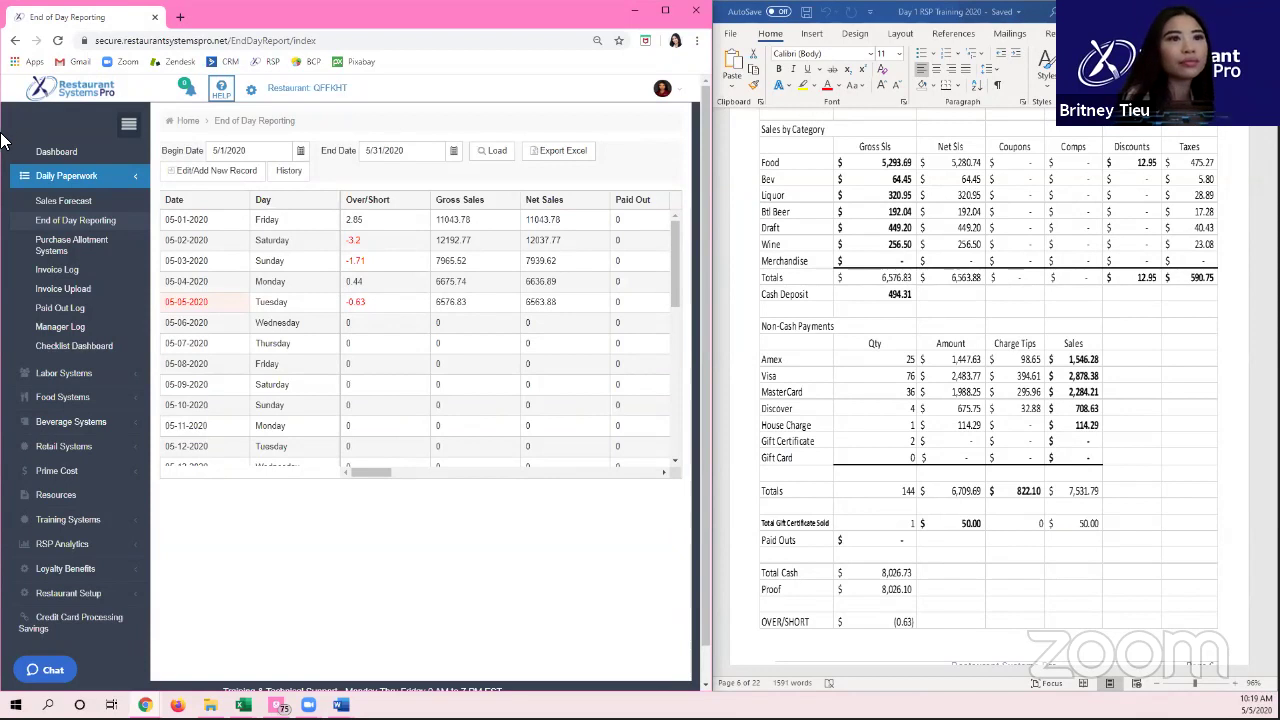
pyautogui.click(948, 372)
# Step: Scroll the training document to the US Foods invoice picture and select it
pyautogui.scroll(-15, 948, 372)
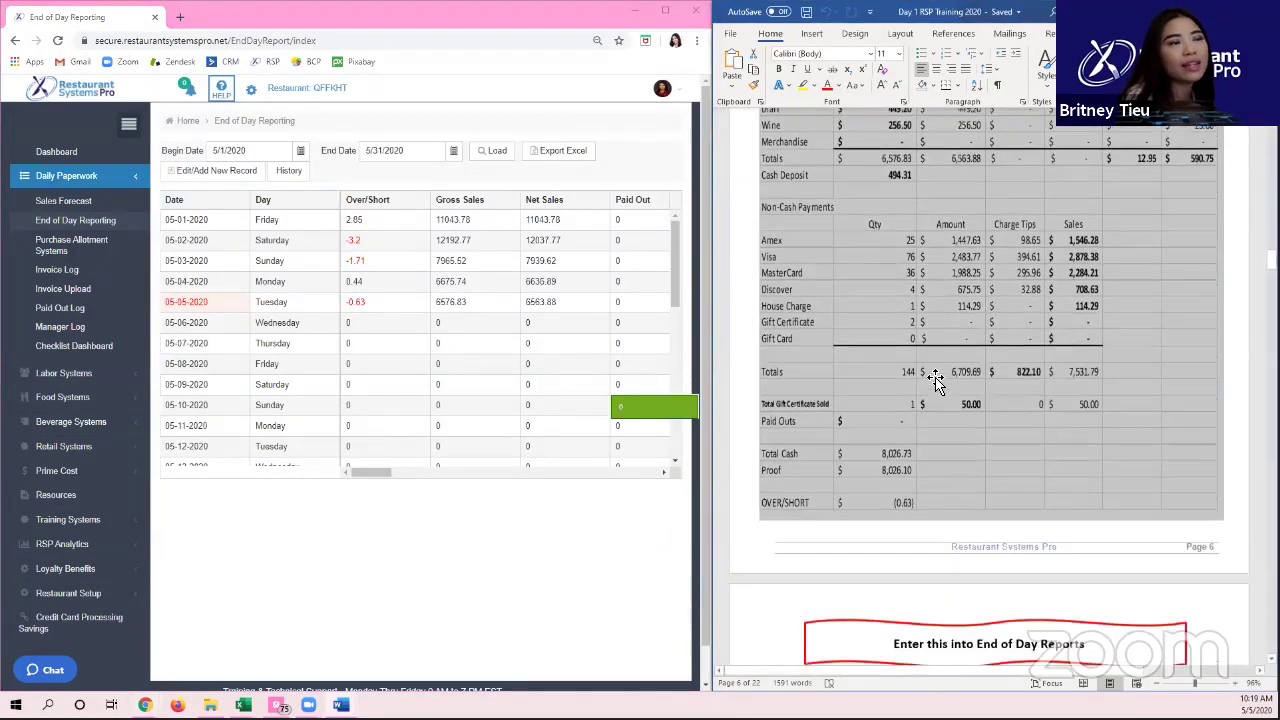
pyautogui.scroll(-5, 933, 385)
pyautogui.scroll(5, 930, 388)
pyautogui.scroll(-2, 928, 388)
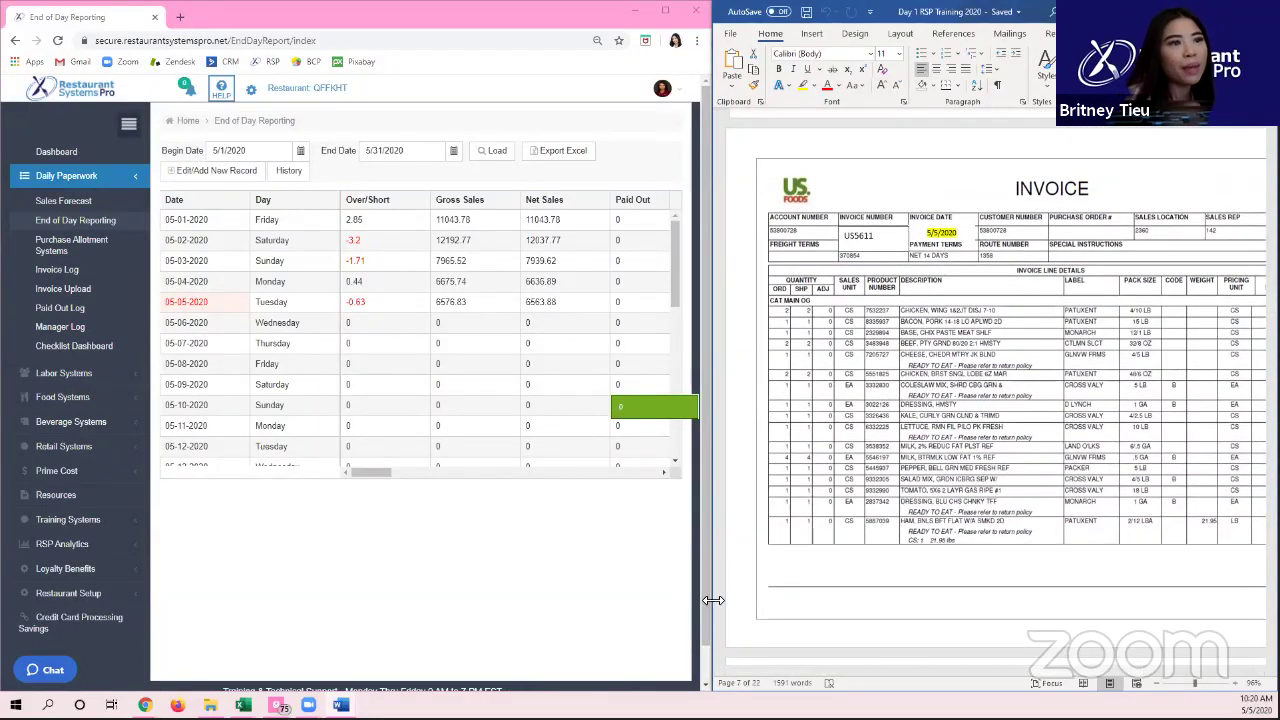
pyautogui.moveTo(713, 600); pyautogui.dragTo(640, 600)
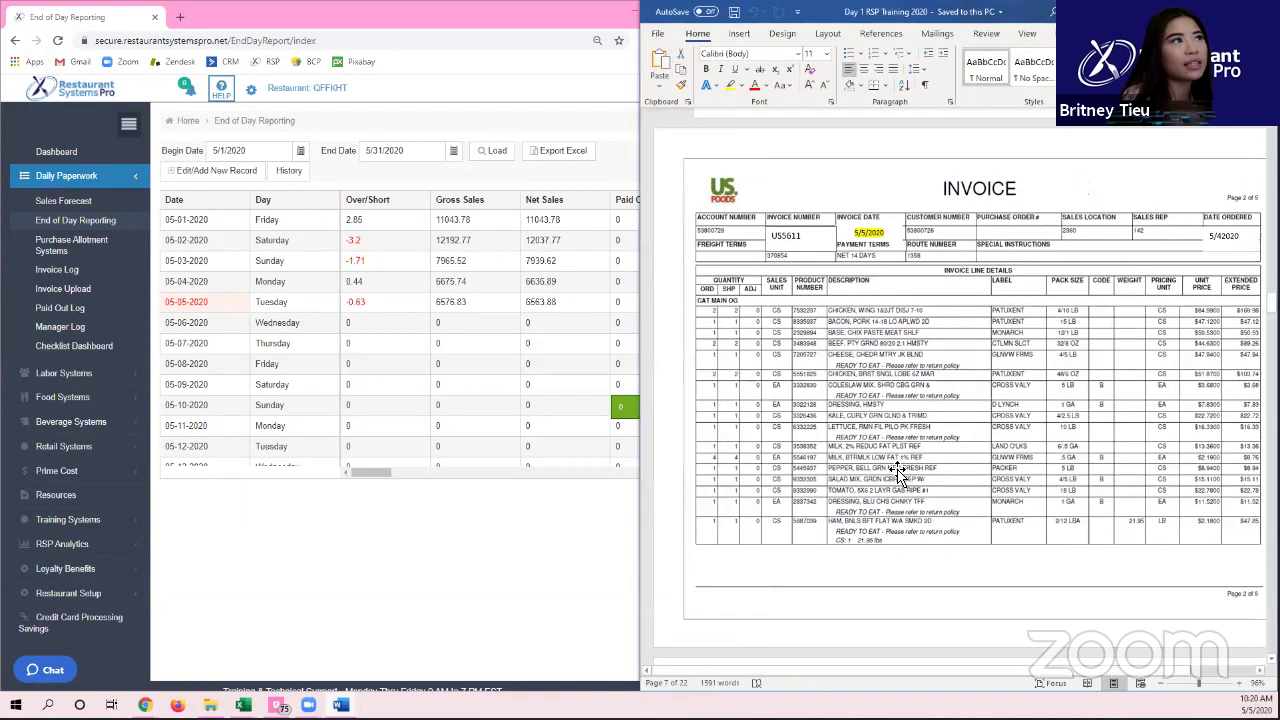
pyautogui.scroll(5, 881, 480)
pyautogui.scroll(2, 881, 480)
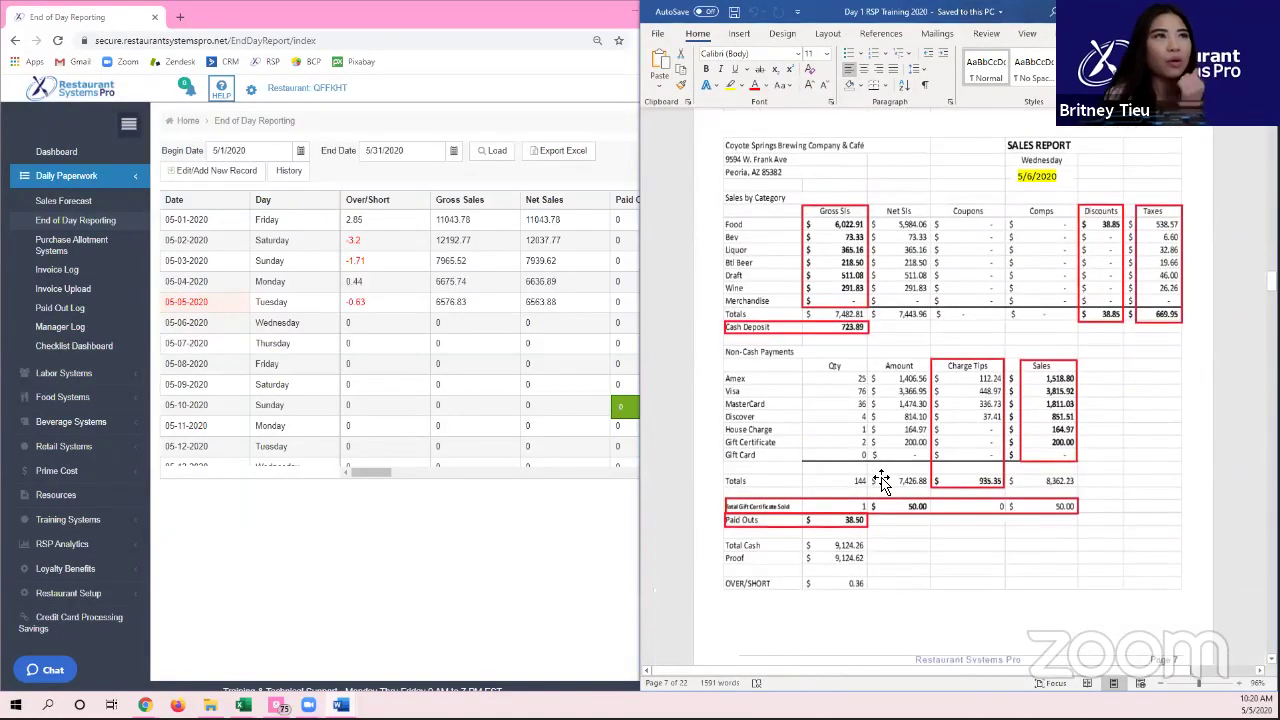
pyautogui.scroll(-5, 866, 490)
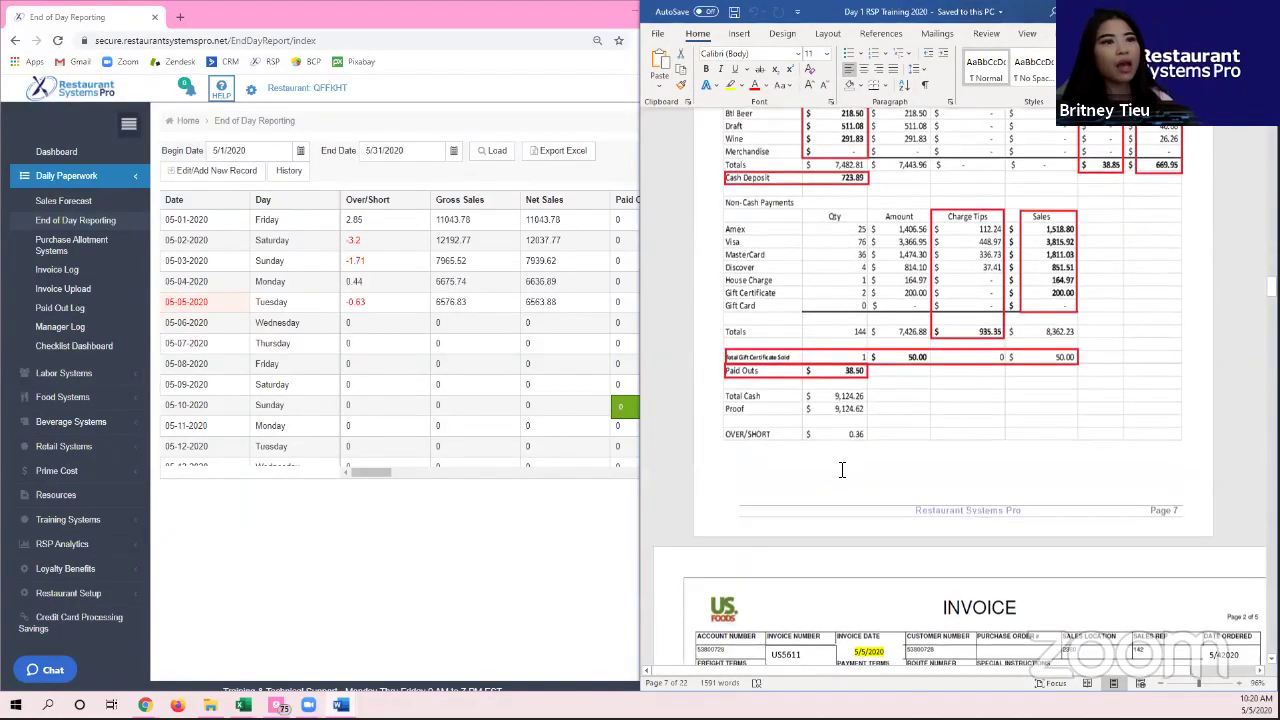
pyautogui.scroll(-2, 877, 350)
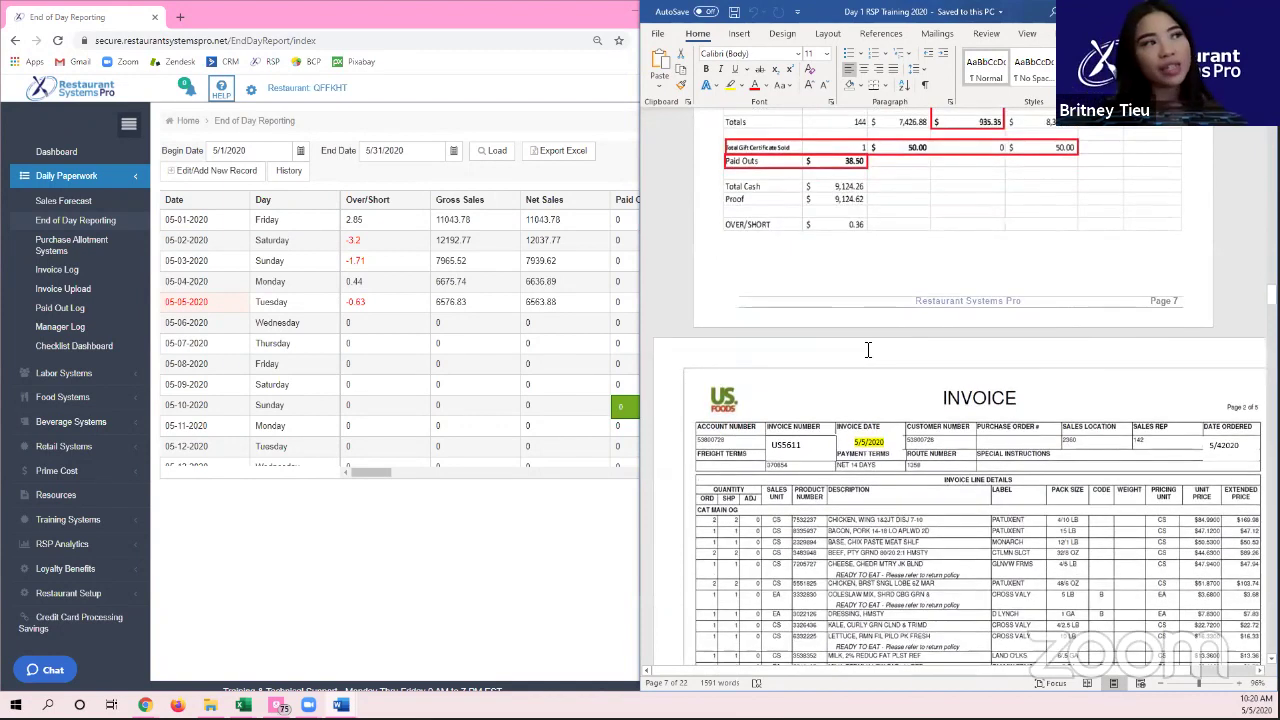
pyautogui.click(722, 396)
# Step: Find the totals Food 1073.15, Janitorial 57.21, Paper Supplies 61.31, then widen the browser
pyautogui.scroll(-18, 750, 449)
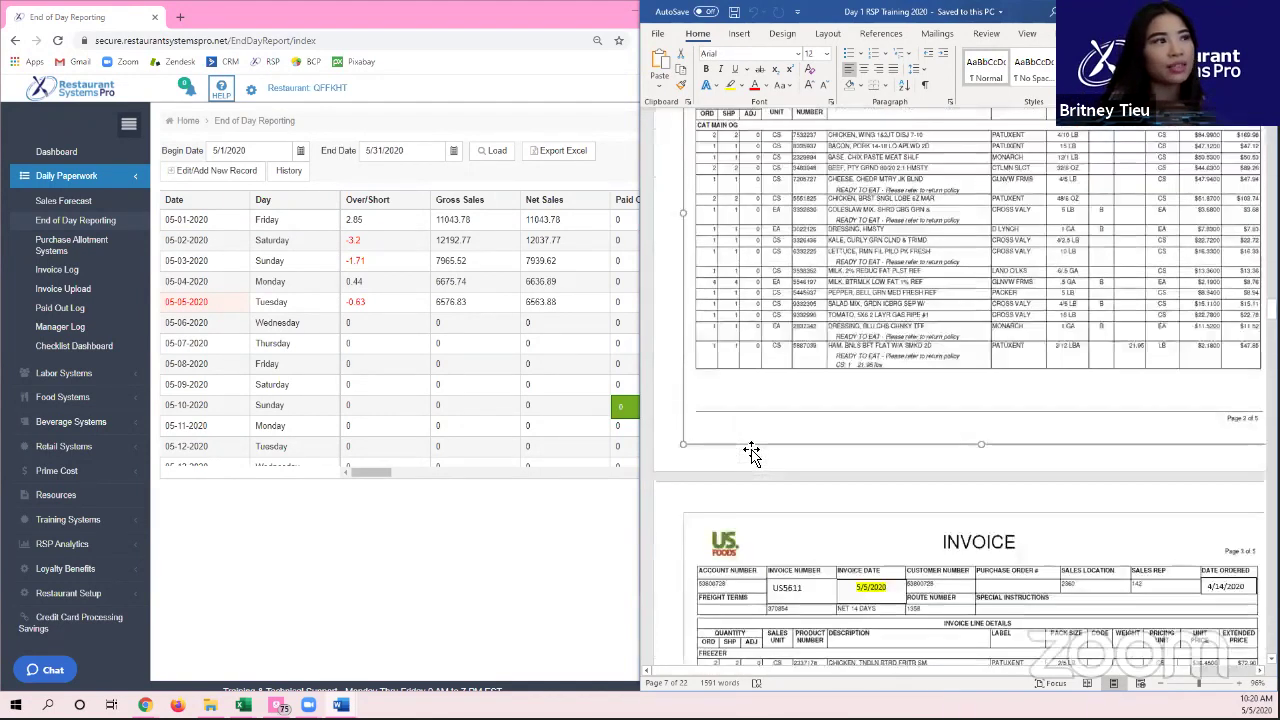
pyautogui.scroll(-20, 792, 500)
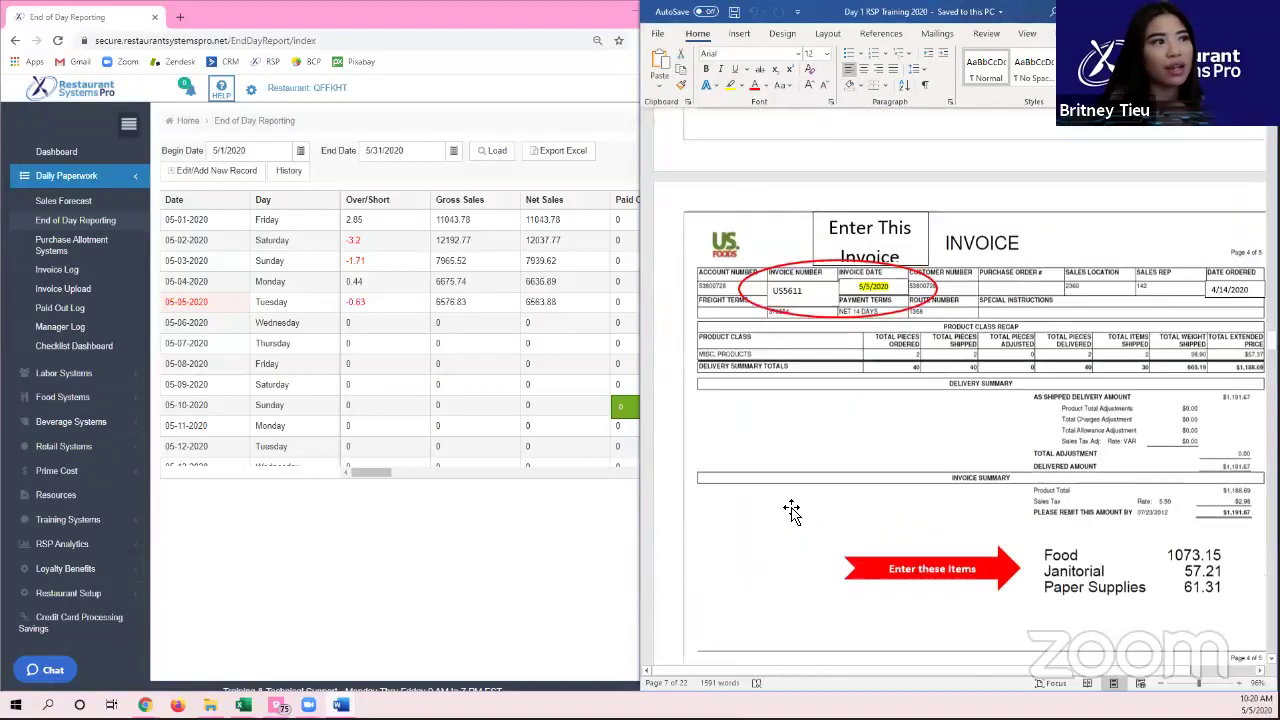
pyautogui.scroll(-20, 790, 508)
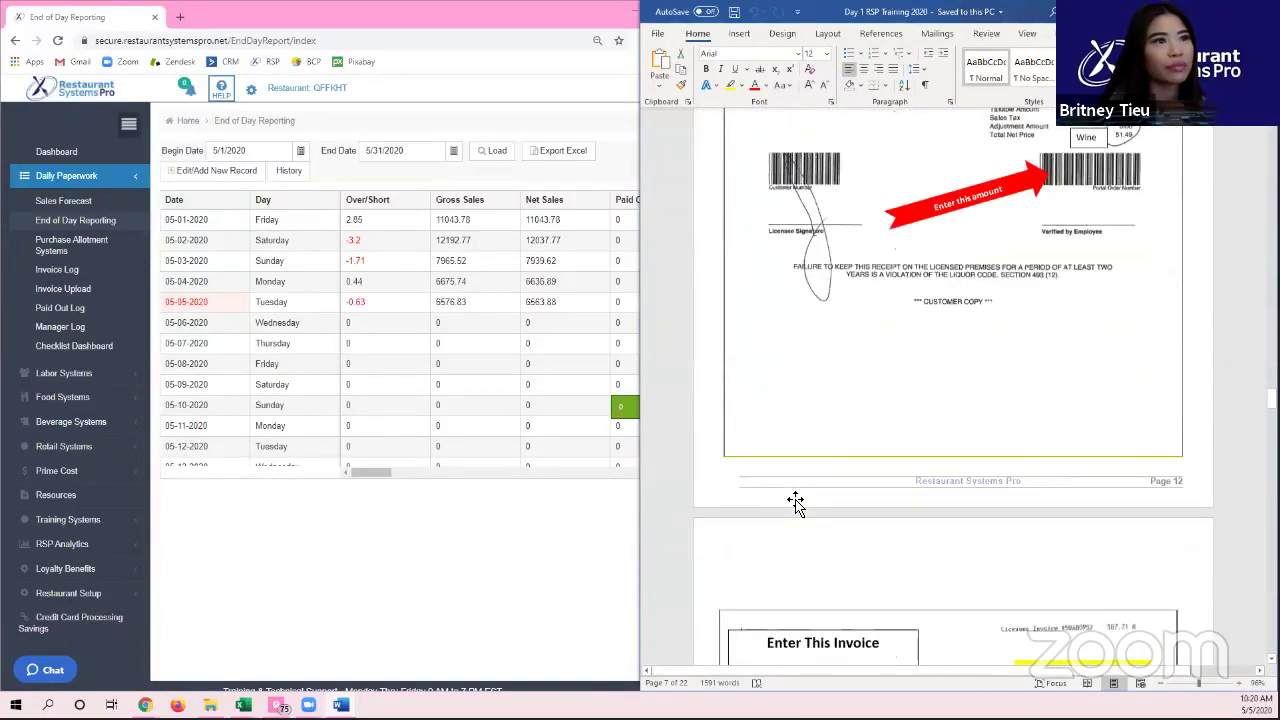
pyautogui.scroll(-5, 798, 500)
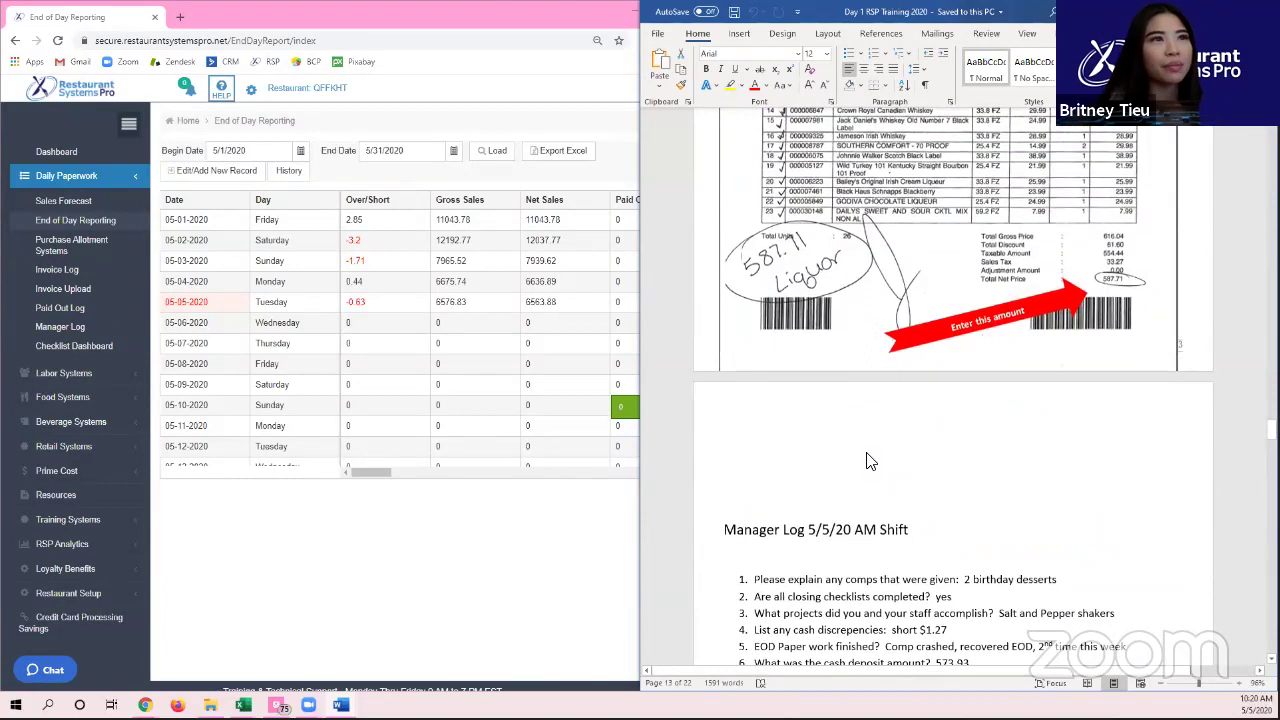
pyautogui.scroll(6, 1100, 300)
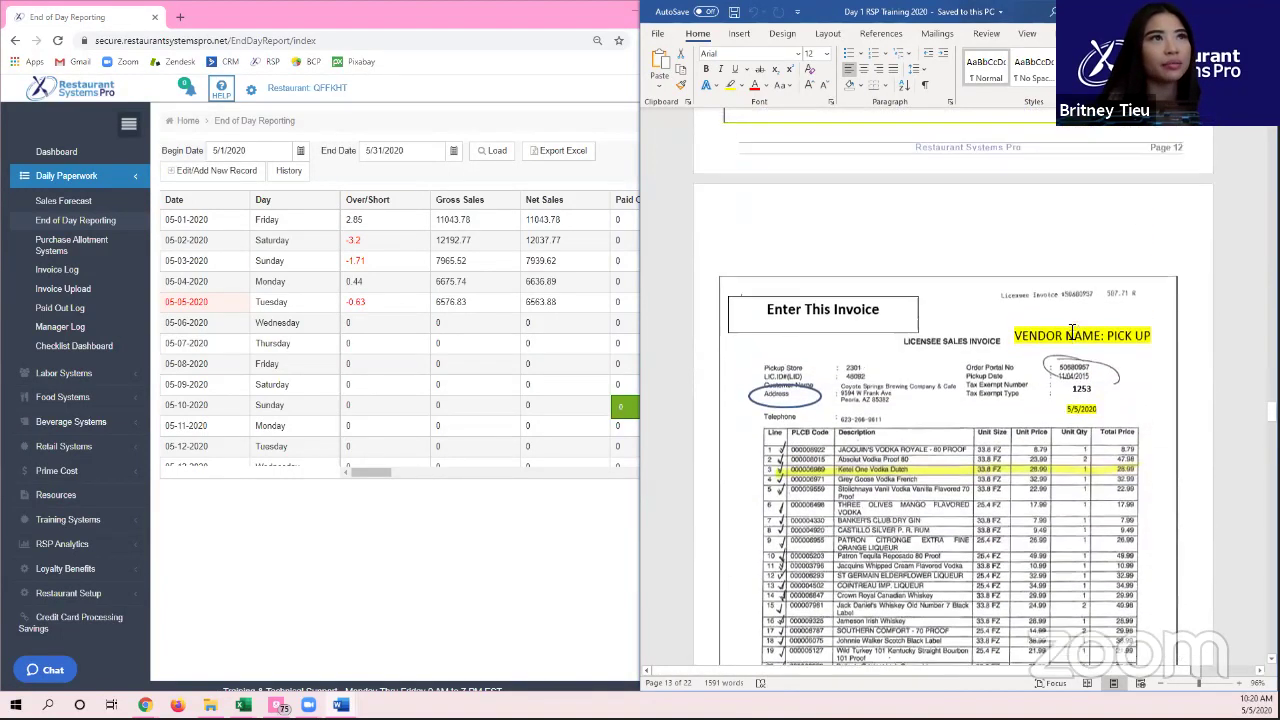
pyautogui.scroll(-5, 1028, 315)
pyautogui.scroll(12, 1000, 320)
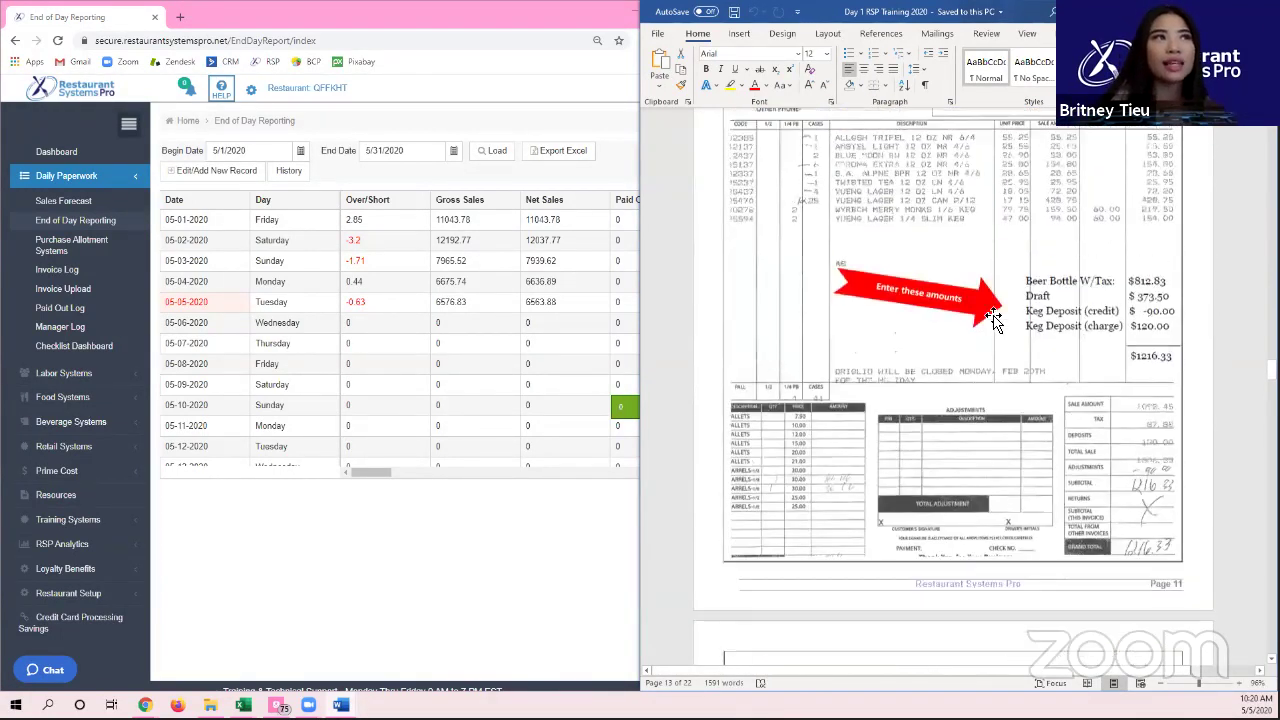
pyautogui.scroll(10, 960, 340)
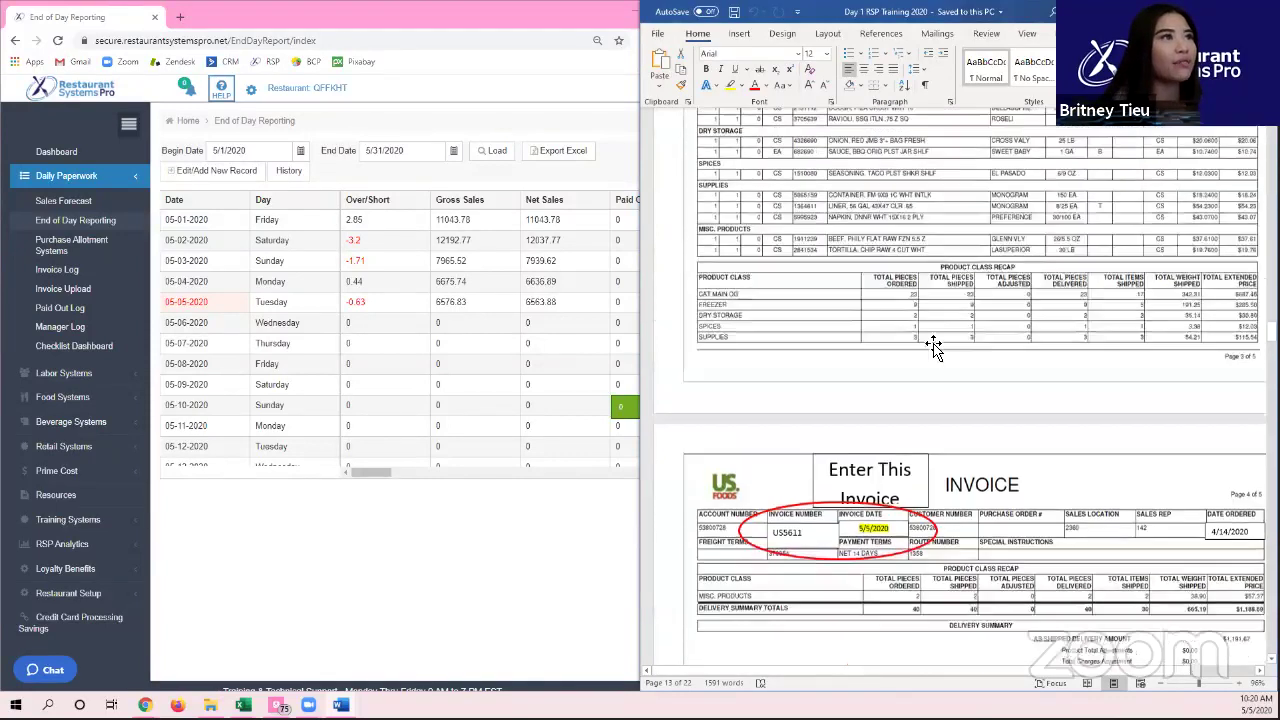
pyautogui.scroll(15, 915, 362)
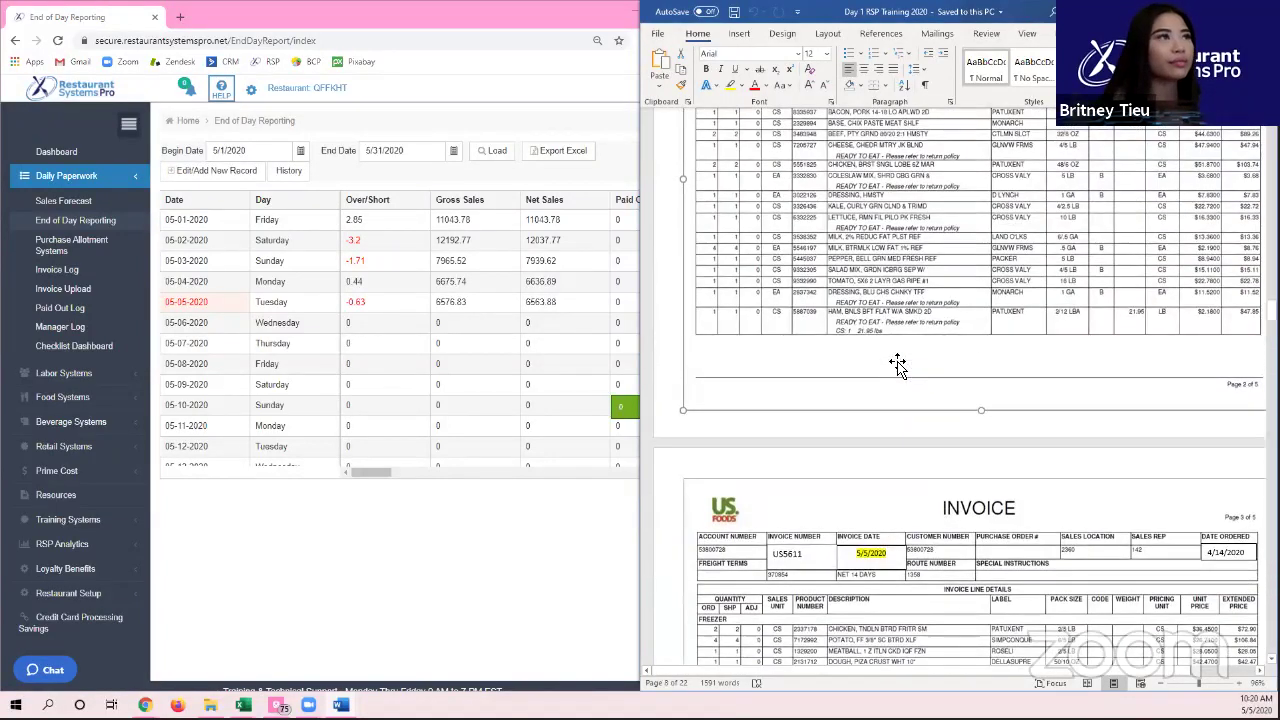
pyautogui.scroll(2, 897, 365)
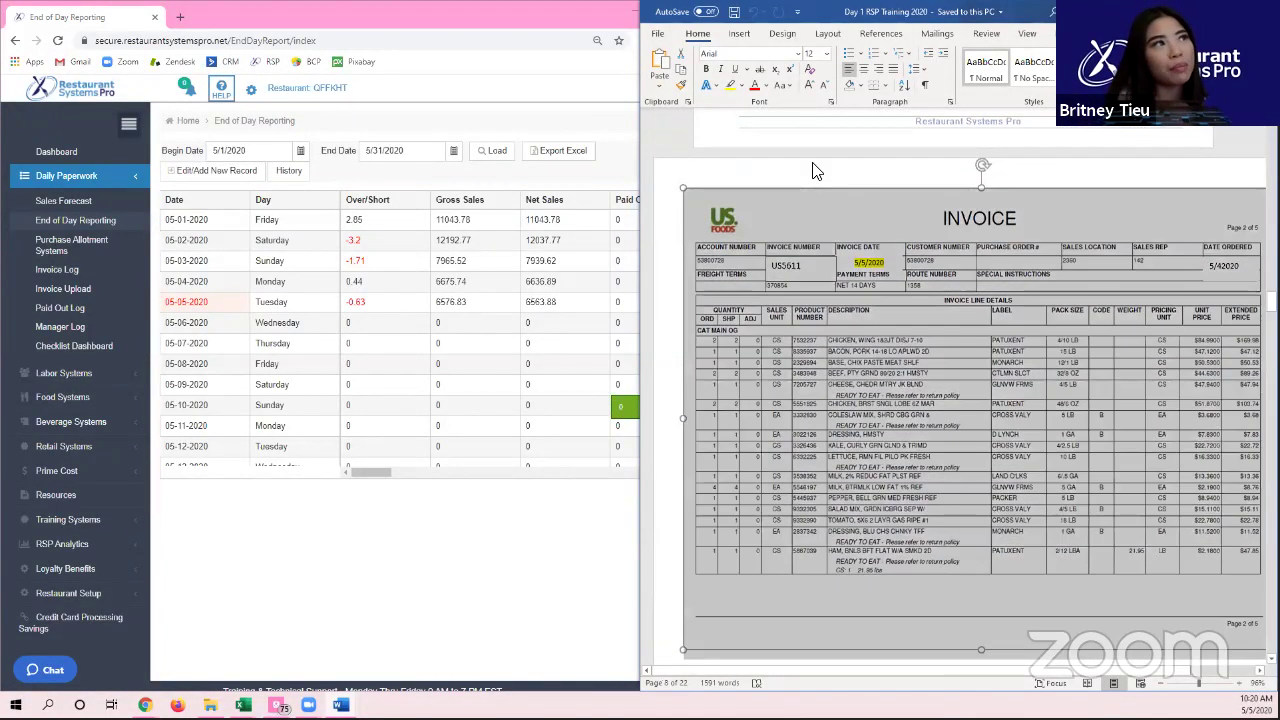
pyautogui.scroll(-6, 774, 170)
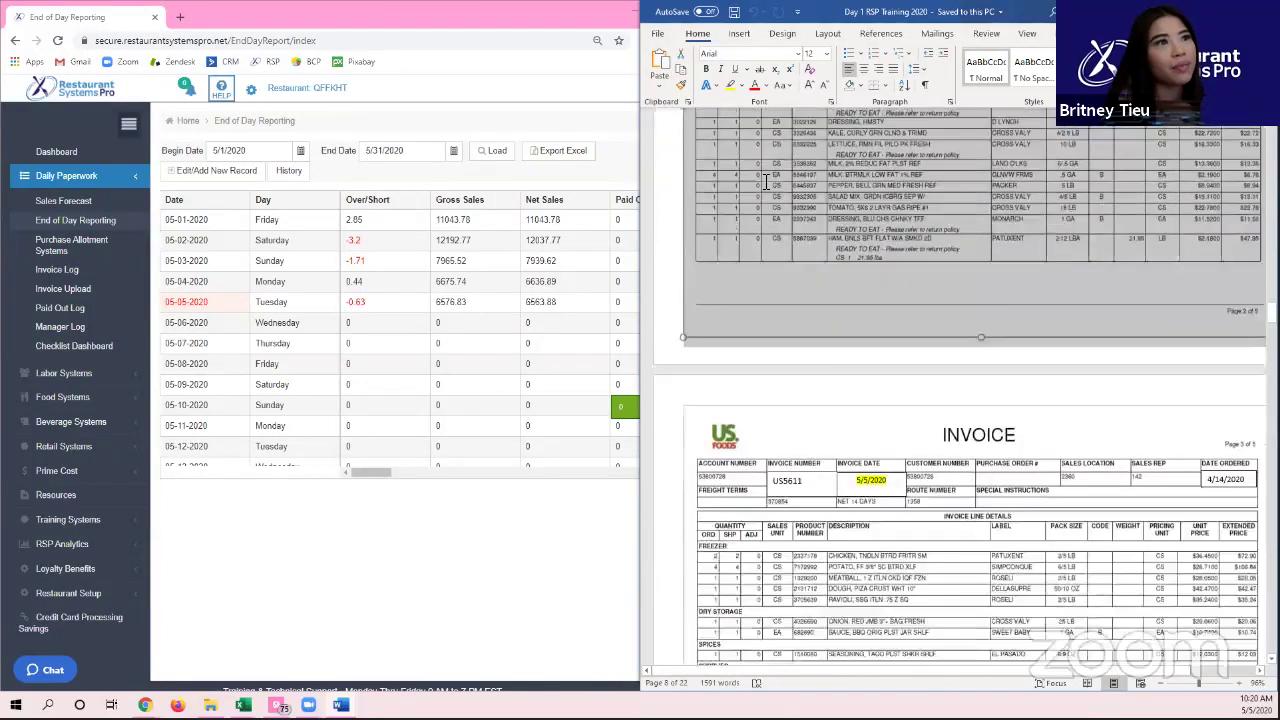
pyautogui.scroll(-8, 760, 192)
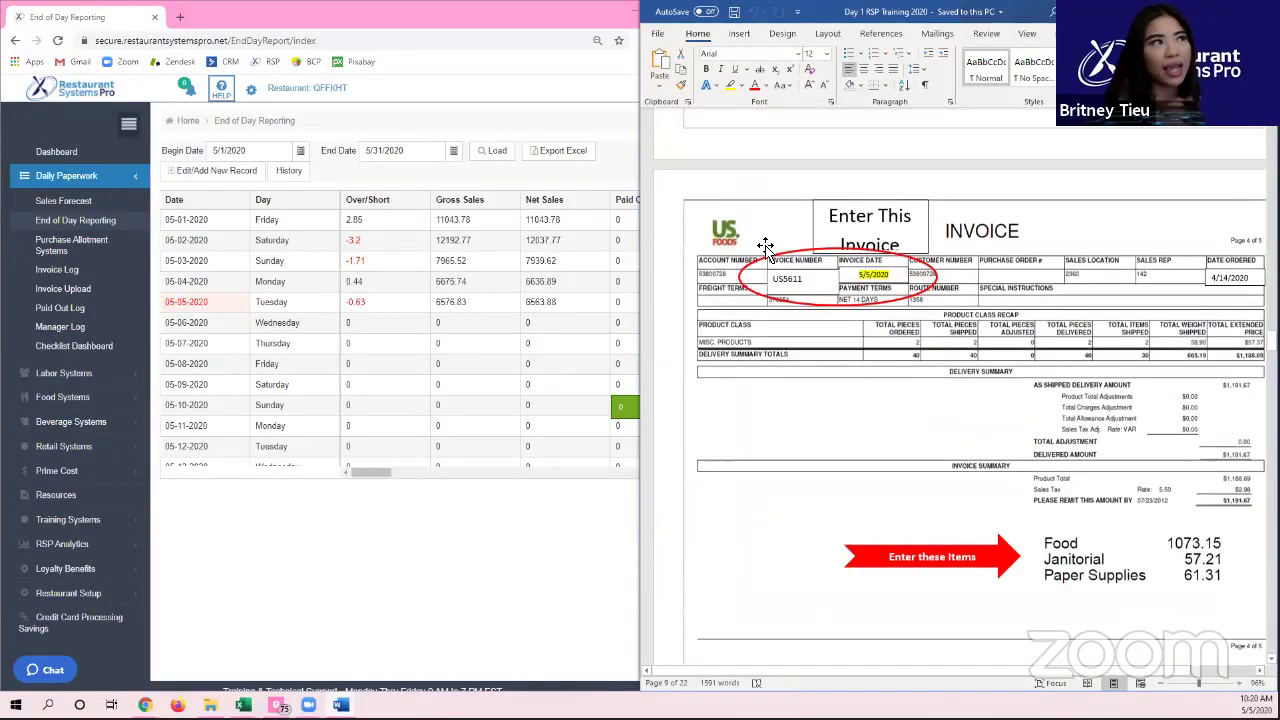
pyautogui.click(934, 557)
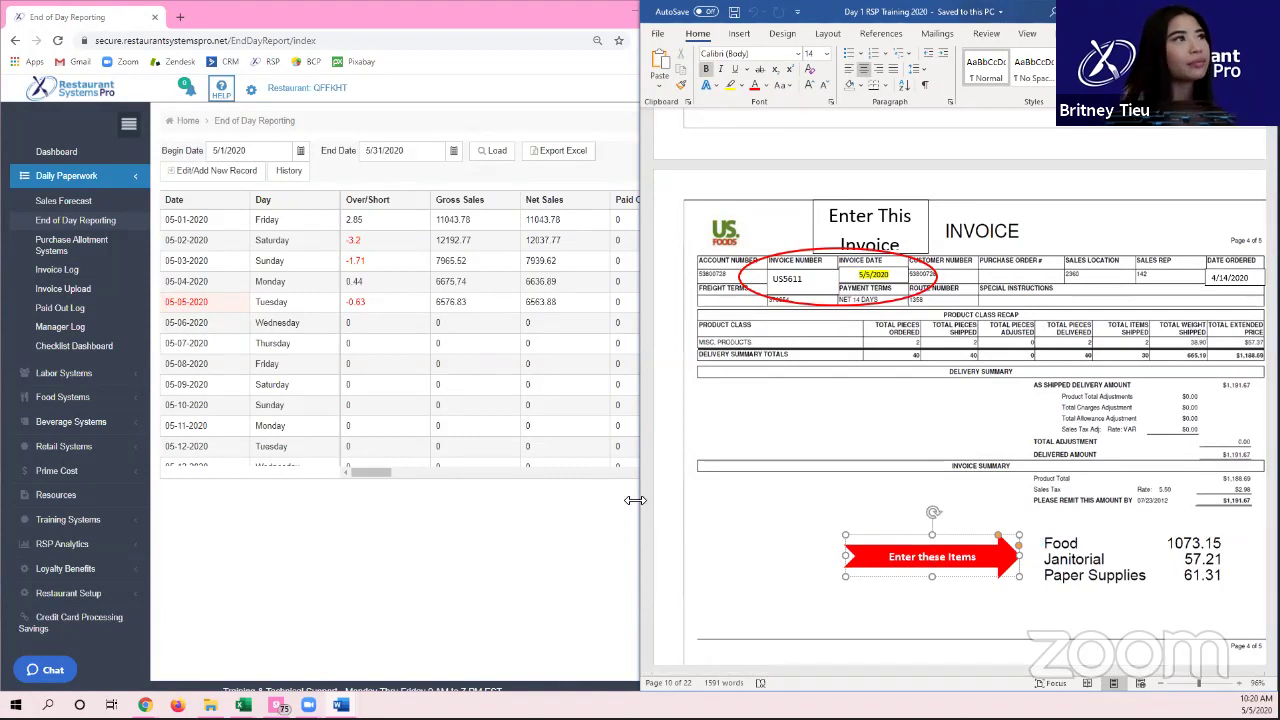
pyautogui.moveTo(636, 500); pyautogui.dragTo(700, 500)
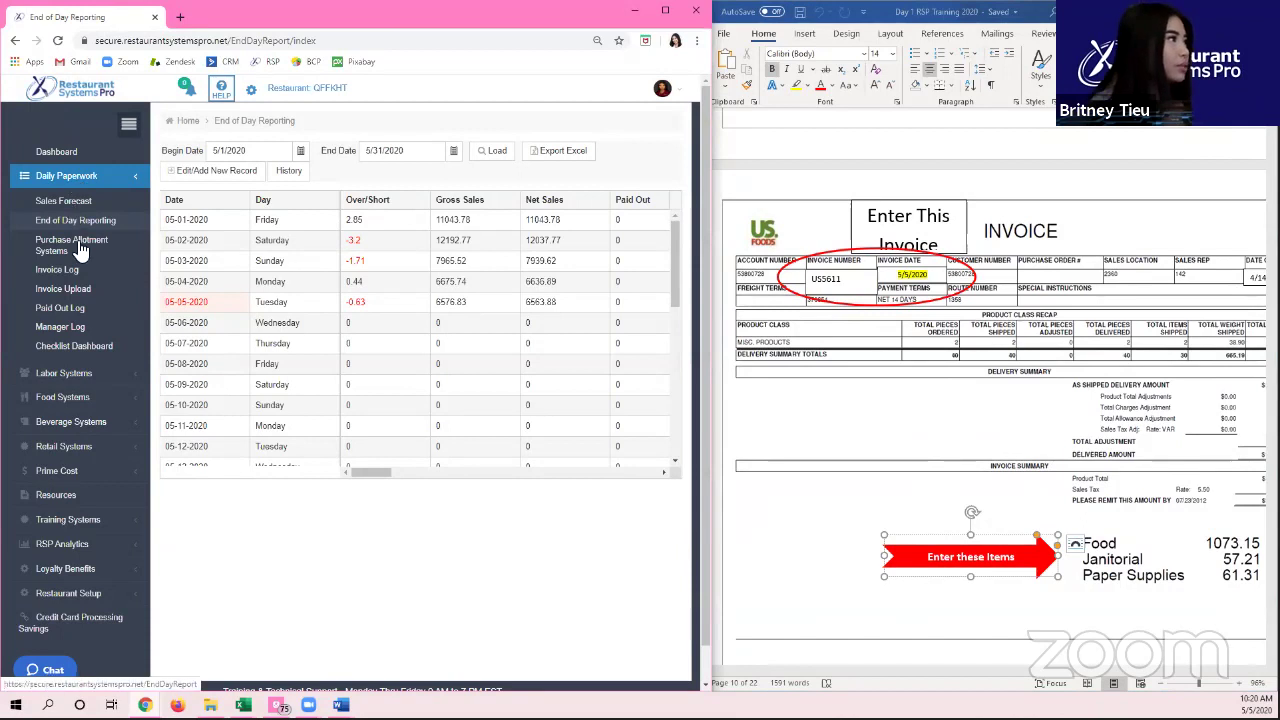
# Step: Show the Invoice Log for 5/1/2020–5/31/2020 and shrink the navigation sidebar to icons
pyautogui.click(76, 272)
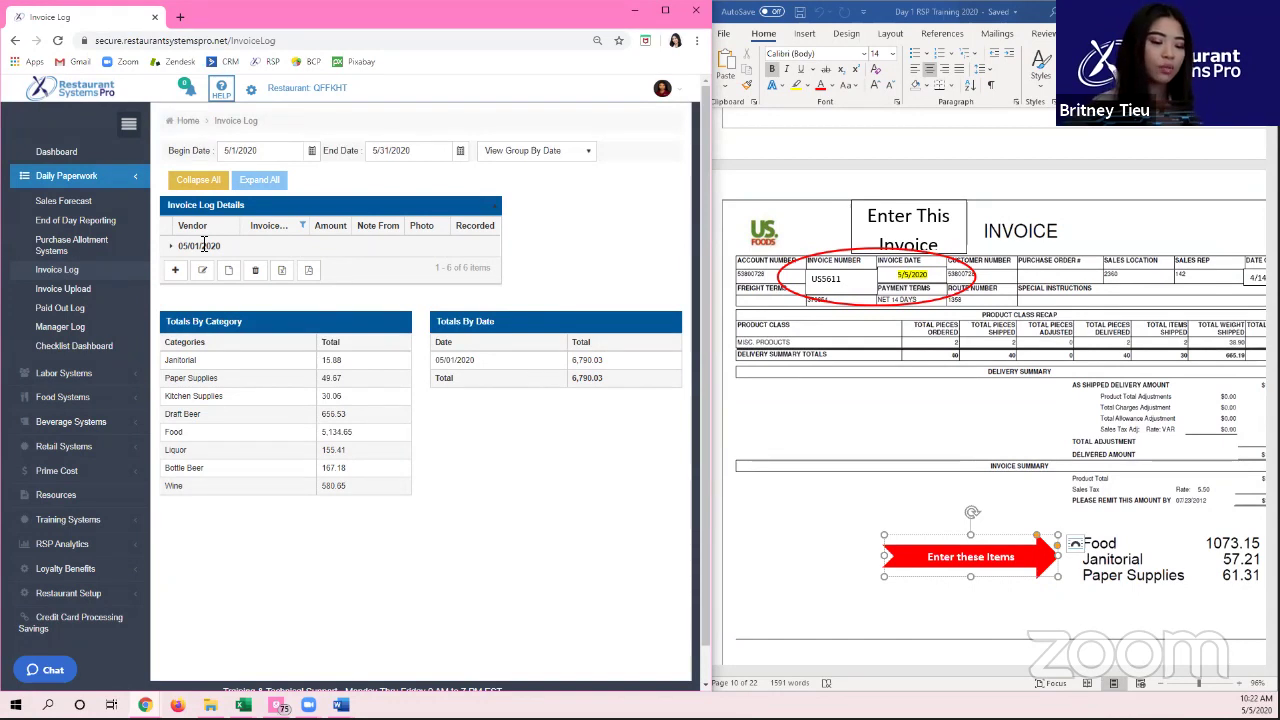
pyautogui.click(128, 124)
pyautogui.moveTo(18, 176)
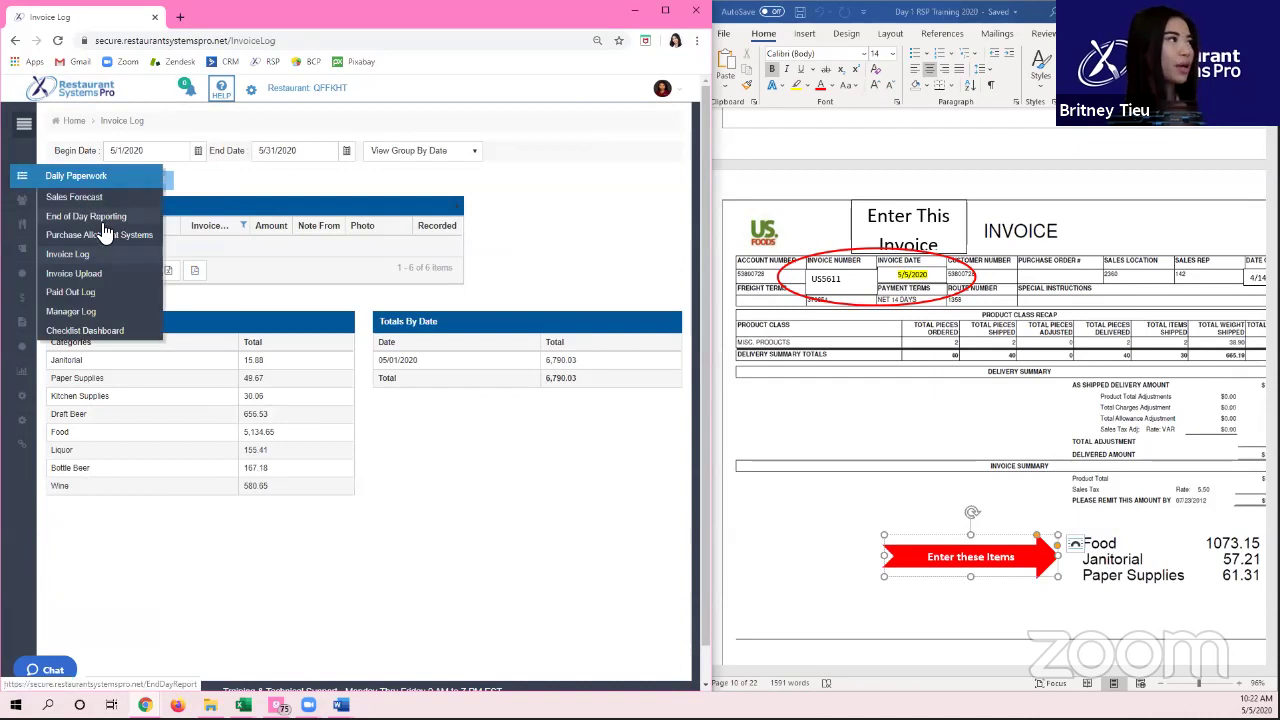
# Step: Reload the Invoice Log, keep it grouped by date, and start a new entry dated 05/05/2020
pyautogui.click(125, 262)
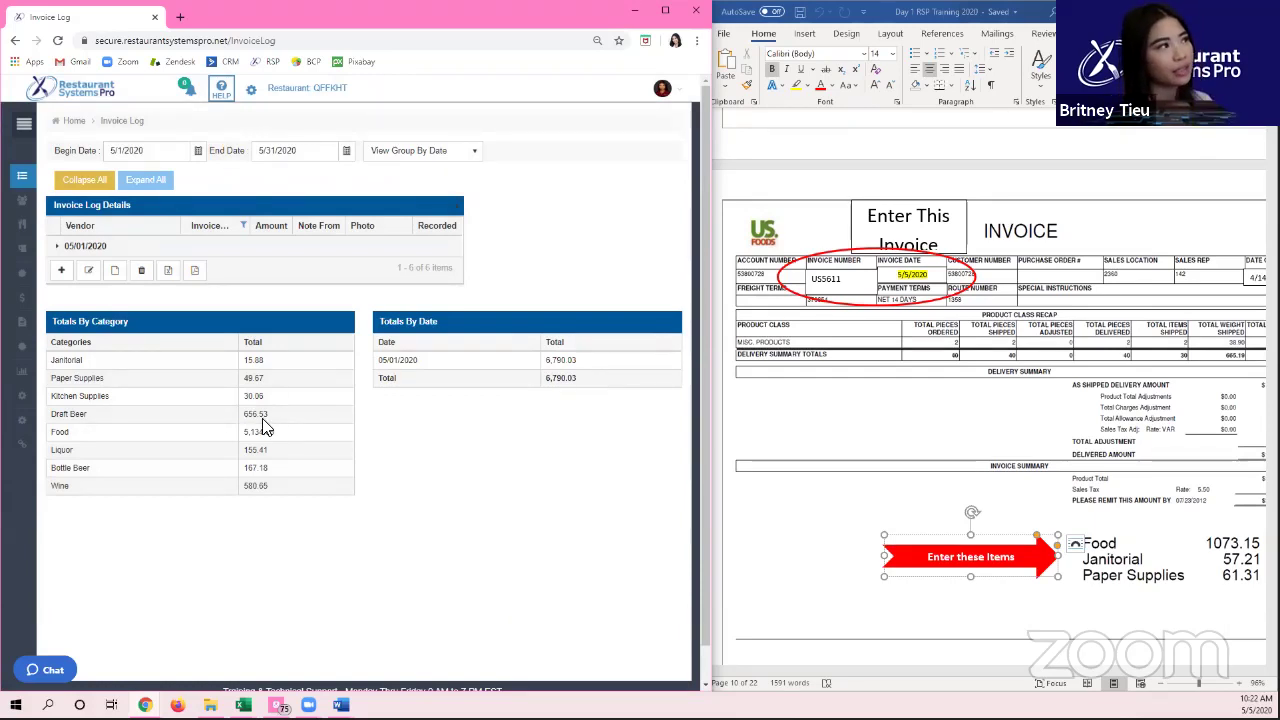
pyautogui.moveTo(390, 378); pyautogui.dragTo(590, 393)
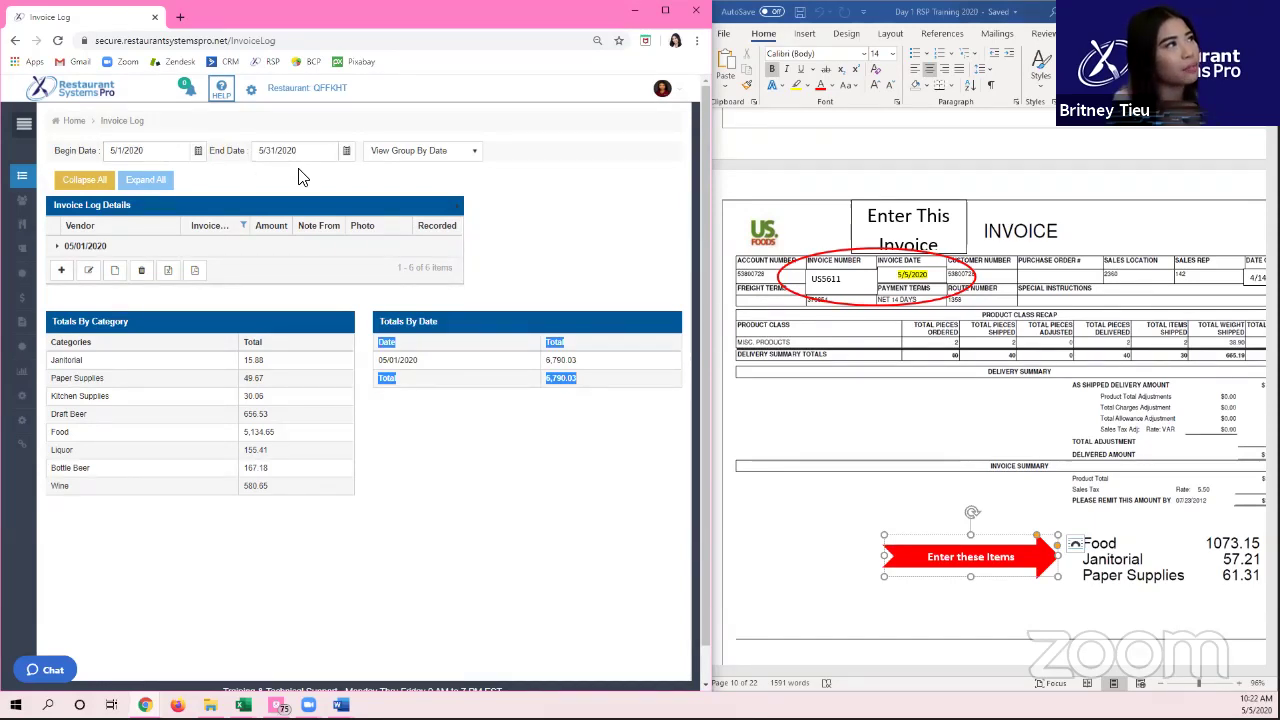
pyautogui.click(396, 154)
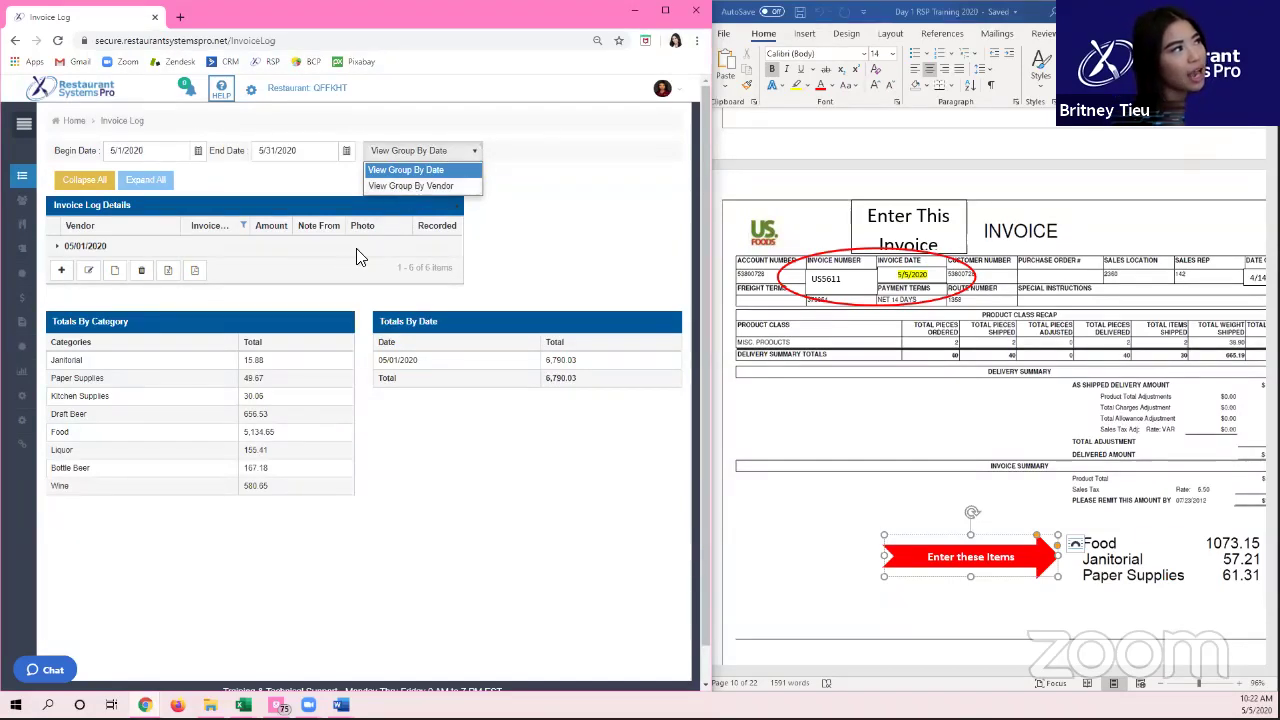
pyautogui.click(238, 285)
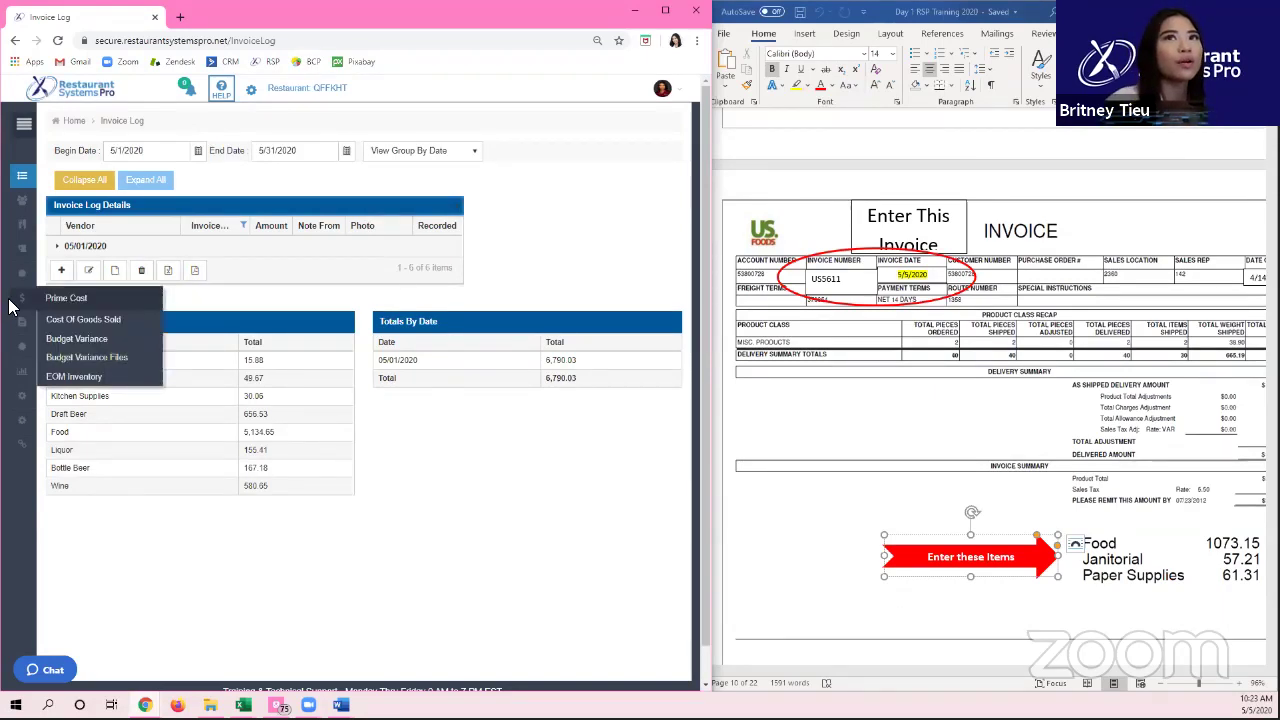
pyautogui.moveTo(22, 176)
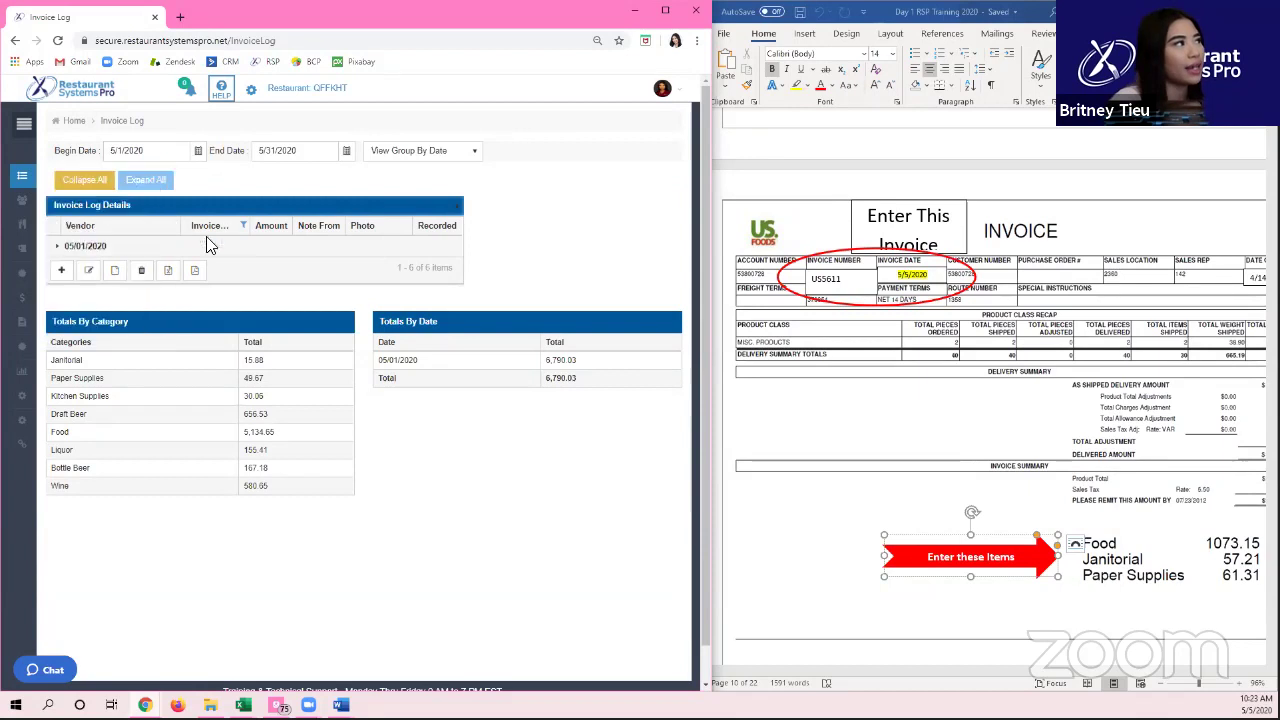
pyautogui.click(56, 270)
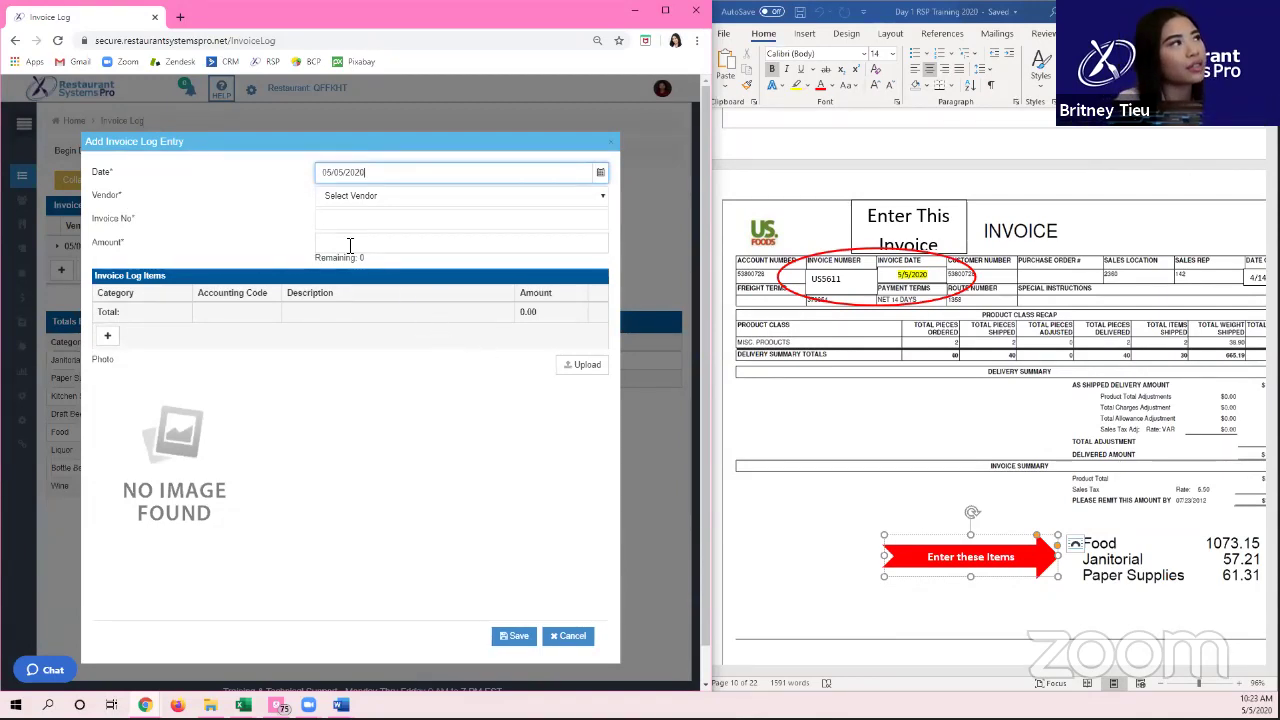
# Step: Choose US Foods as the vendor on the 05/05/2020 invoice entry
pyautogui.click(332, 196)
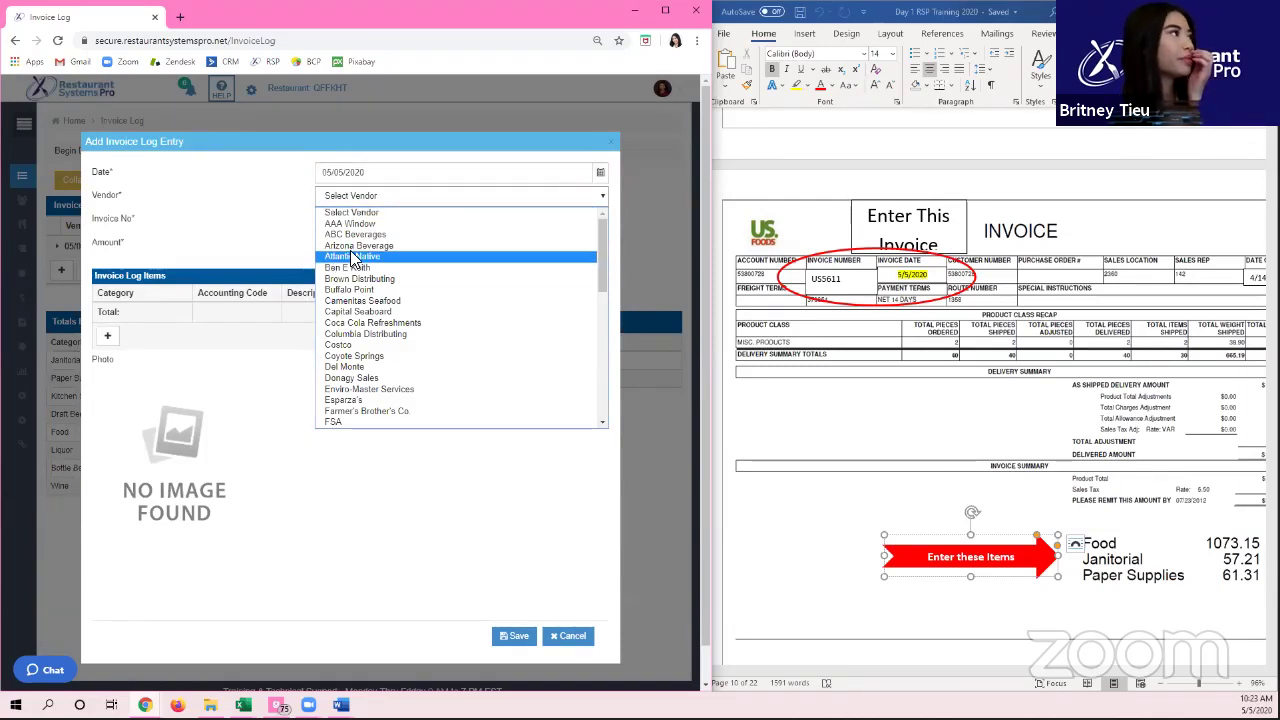
pyautogui.moveTo(606, 248); pyautogui.dragTo(617, 469)
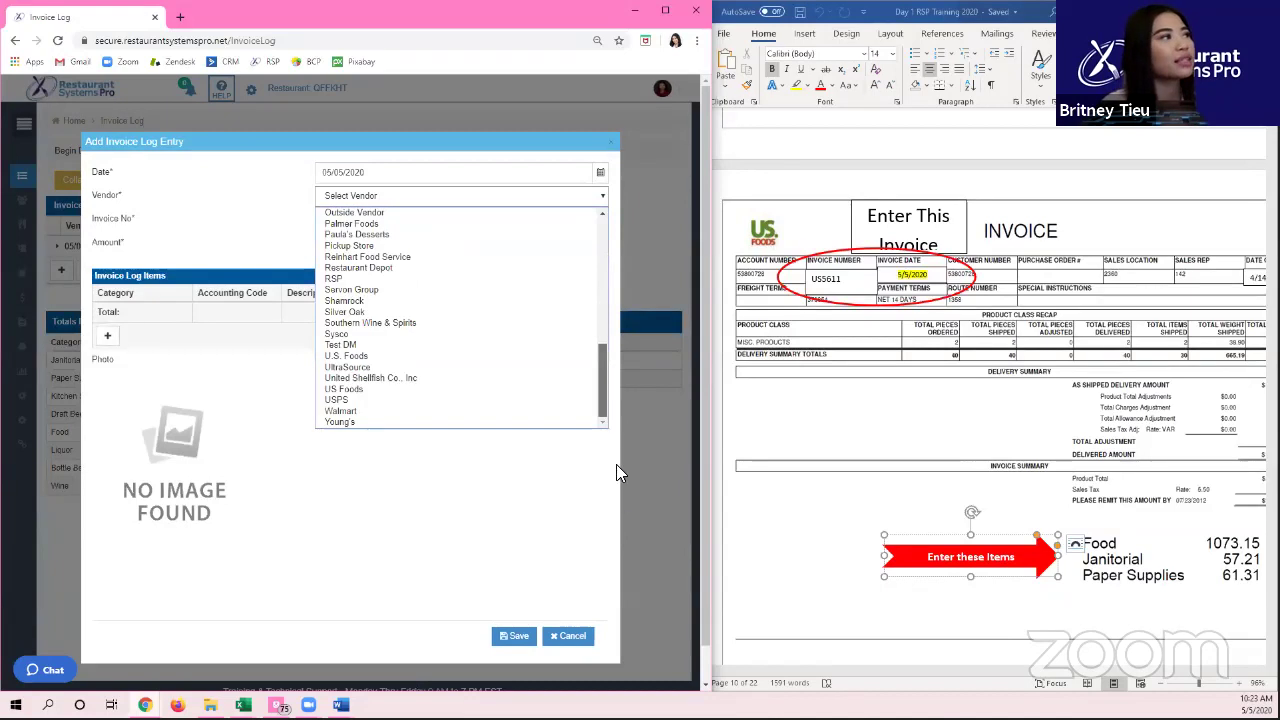
pyautogui.click(469, 390)
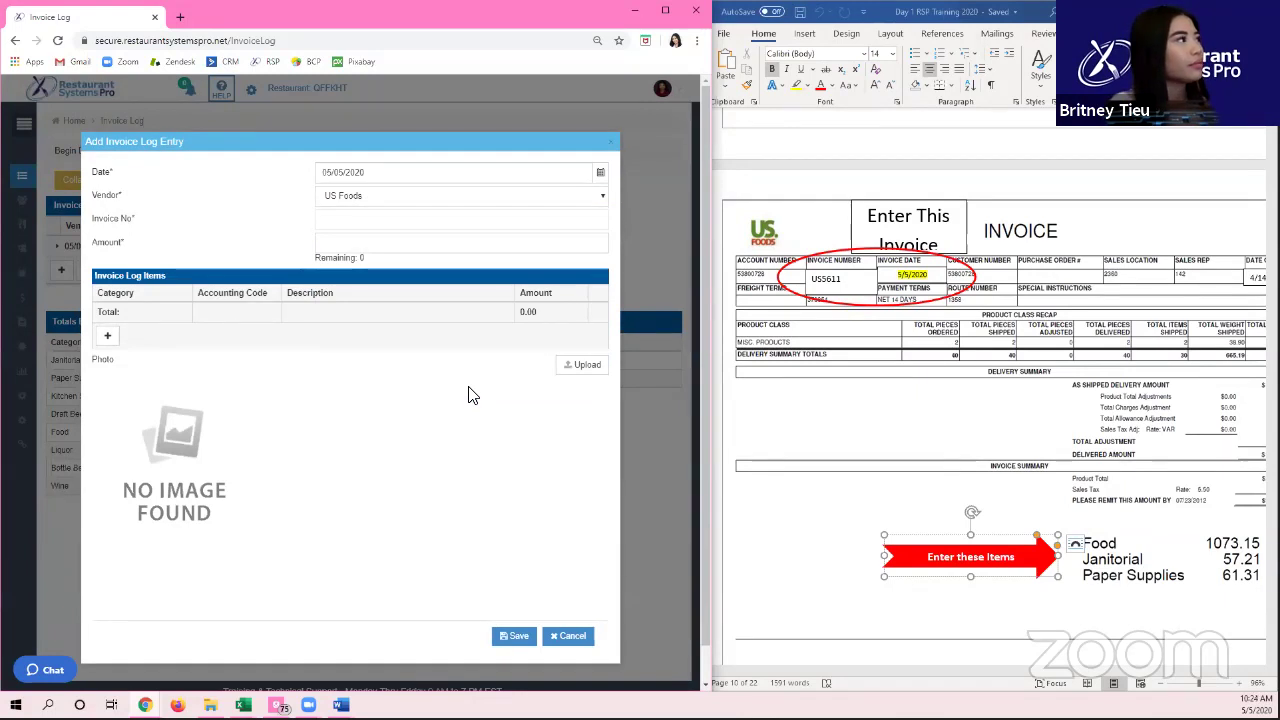
pyautogui.click(384, 224)
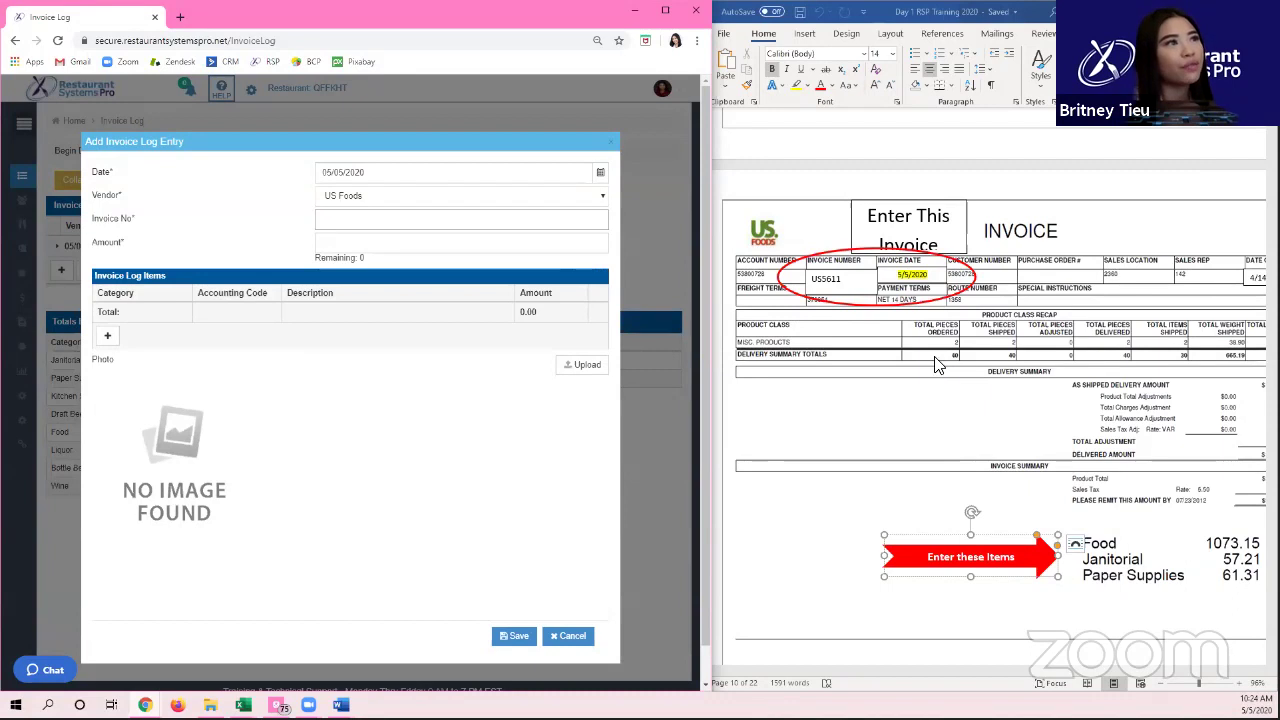
# Step: Copy invoice number US5611 from the Word invoice into the entry's Invoice No field
pyautogui.doubleClick(826, 280)
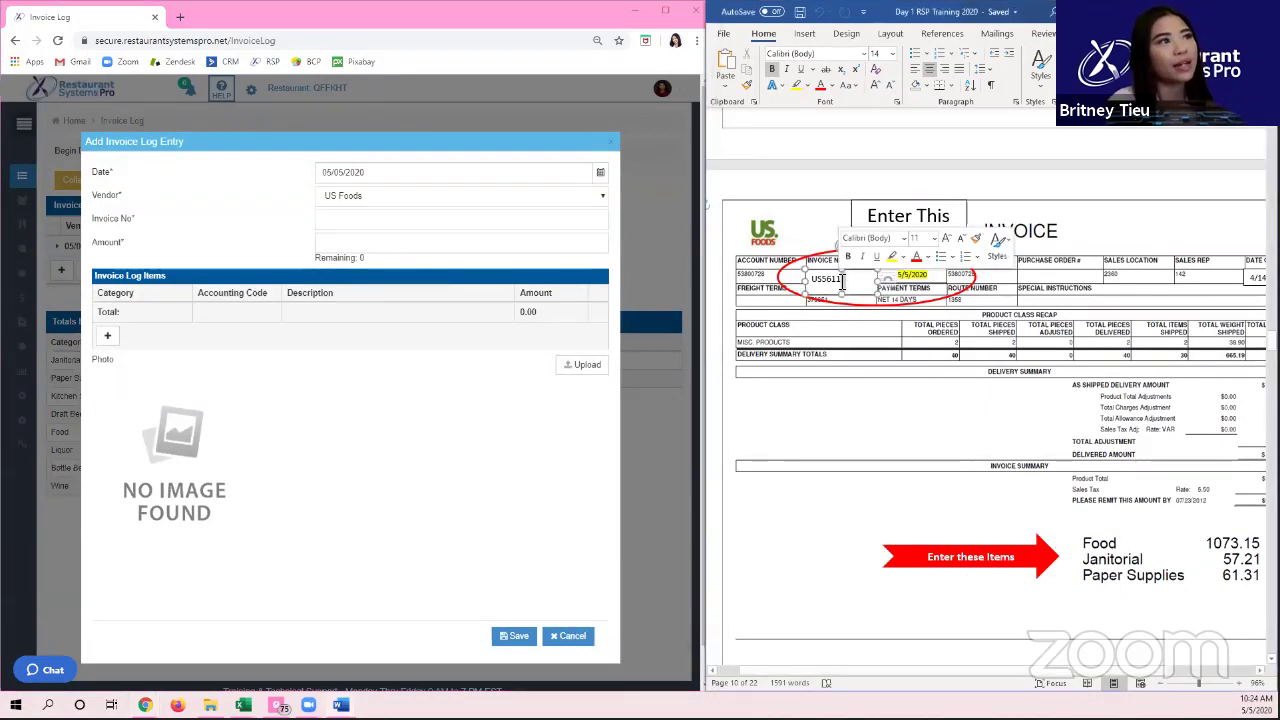
pyautogui.hotkey('ctrl', 'c')
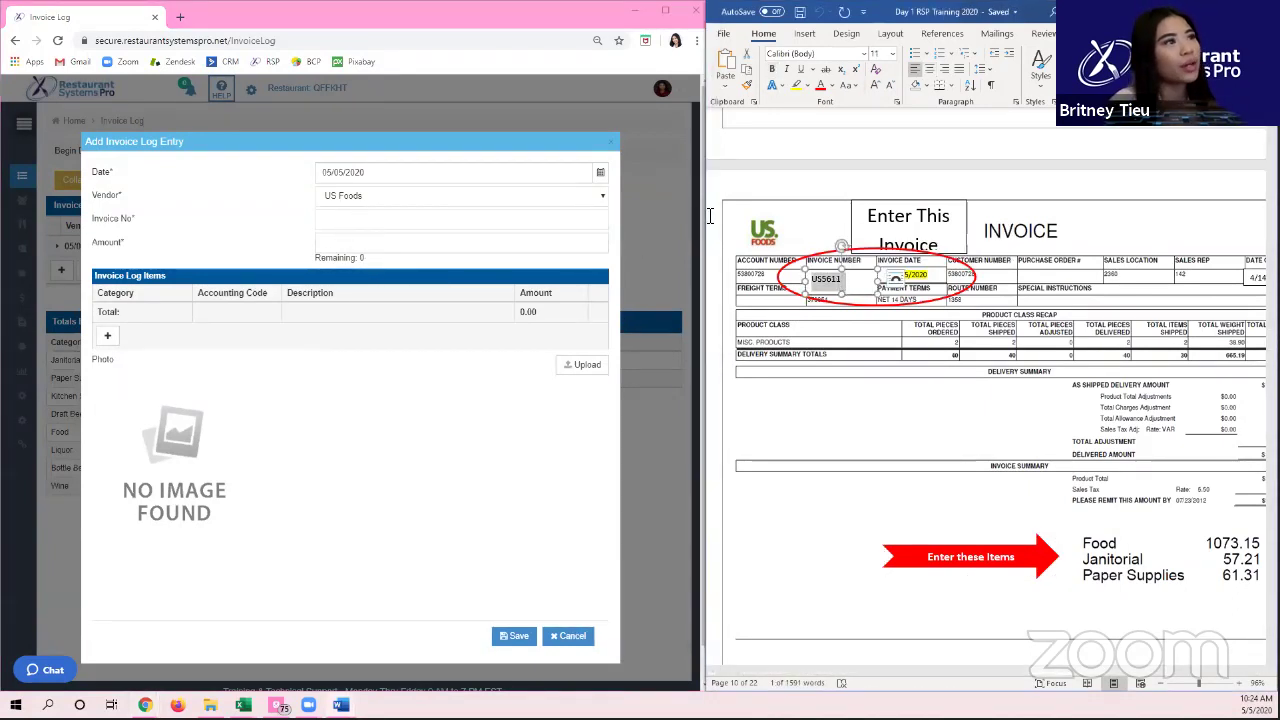
pyautogui.click(894, 278)
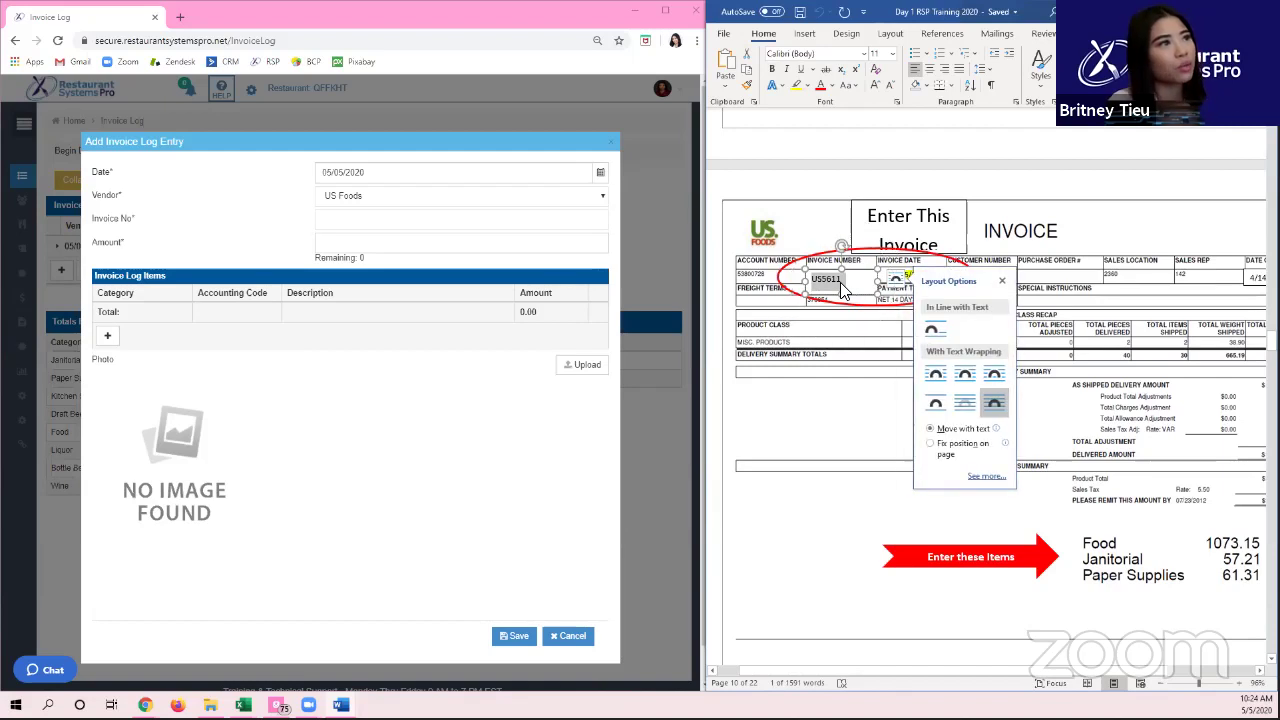
pyautogui.click(342, 222)
pyautogui.hotkey('ctrl', 'v')
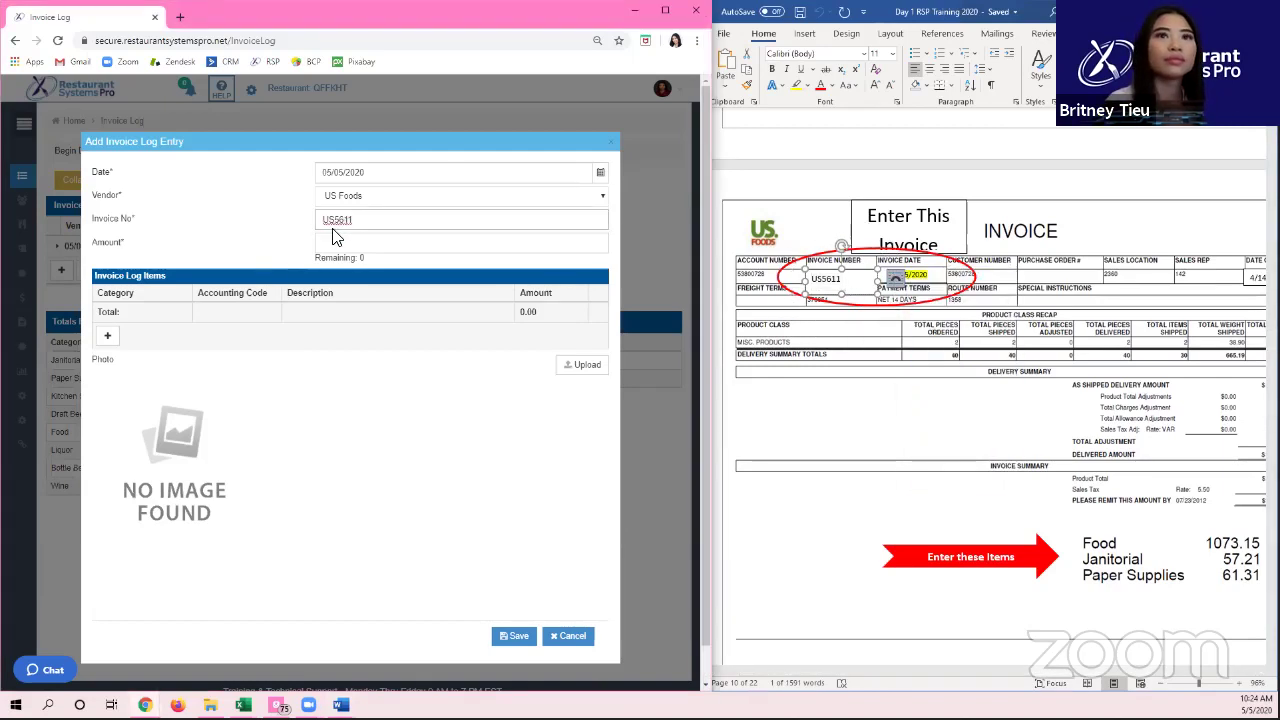
pyautogui.click(338, 241)
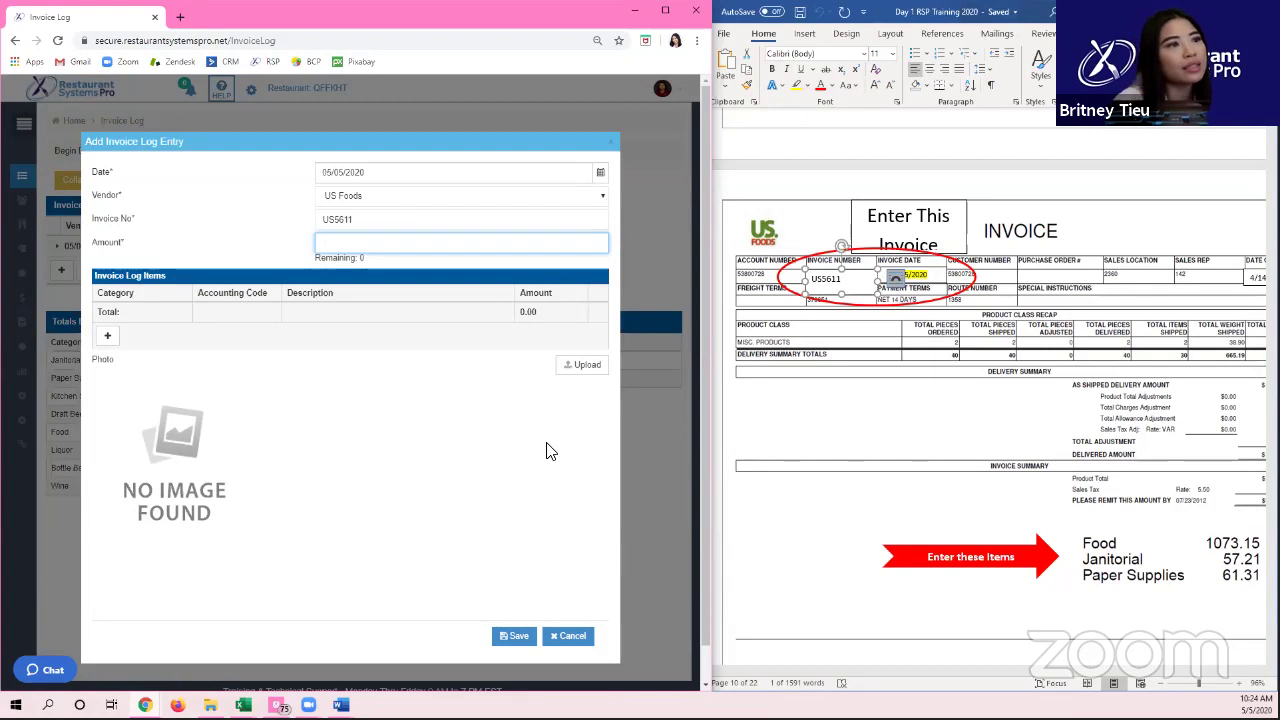
# Step: Narrow the browser beside the Word document and select the invoice picture
pyautogui.moveTo(713, 628); pyautogui.dragTo(662, 598)
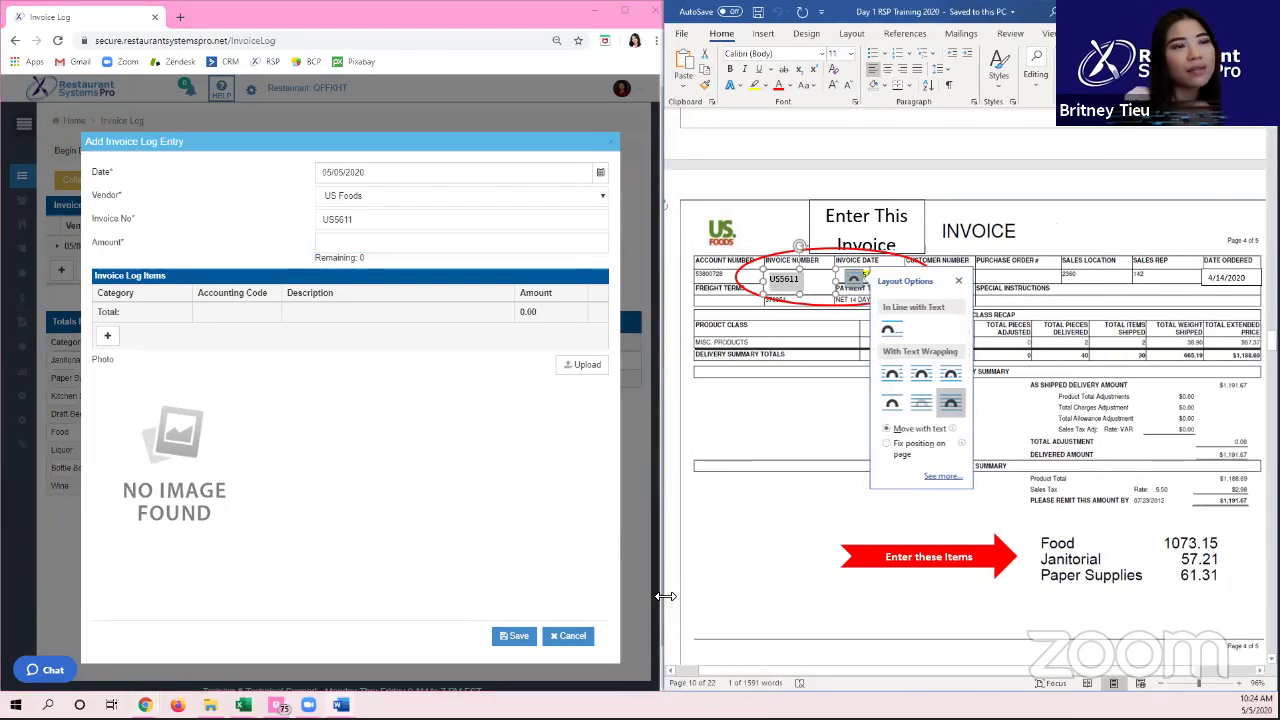
pyautogui.click(1057, 552)
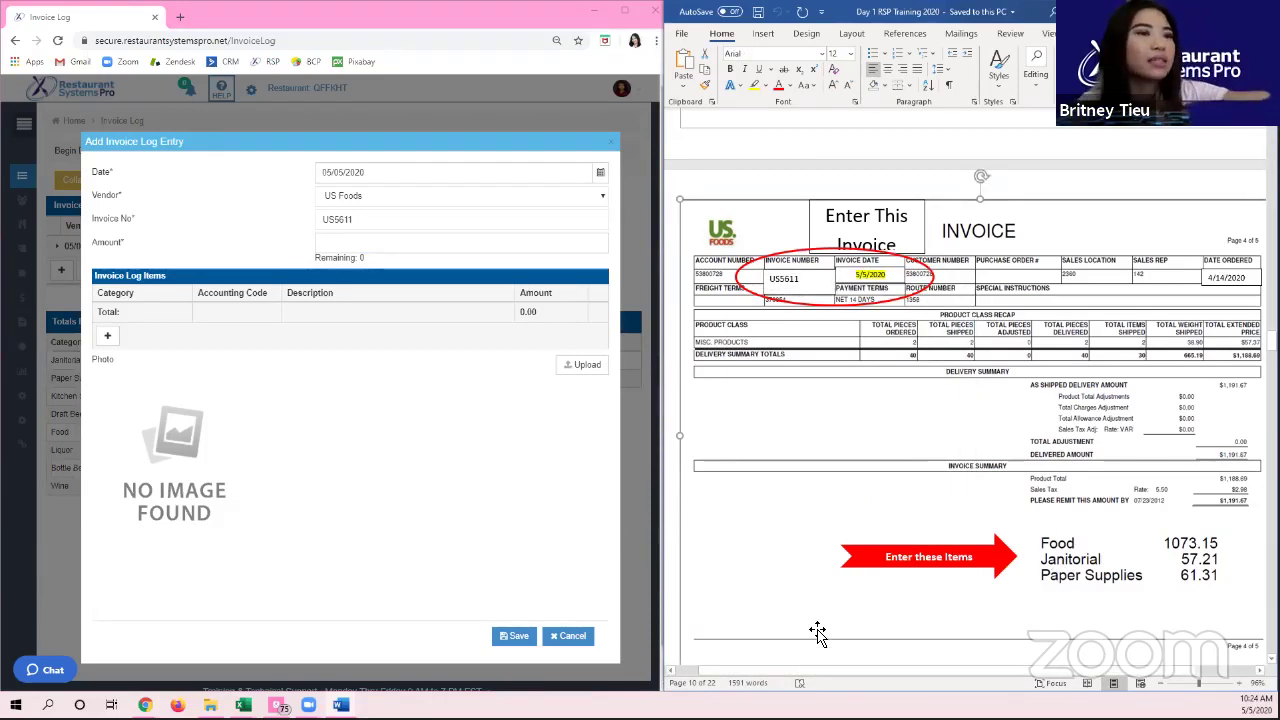
pyautogui.click(1240, 522)
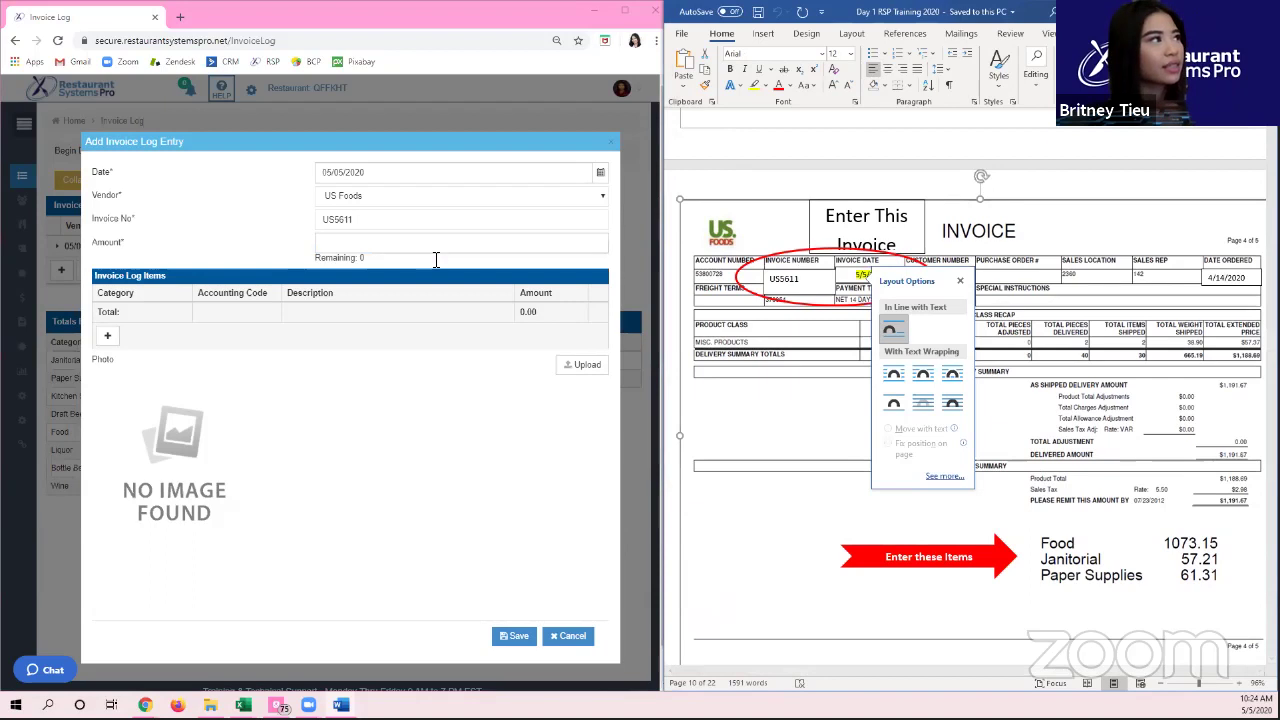
pyautogui.click(405, 242)
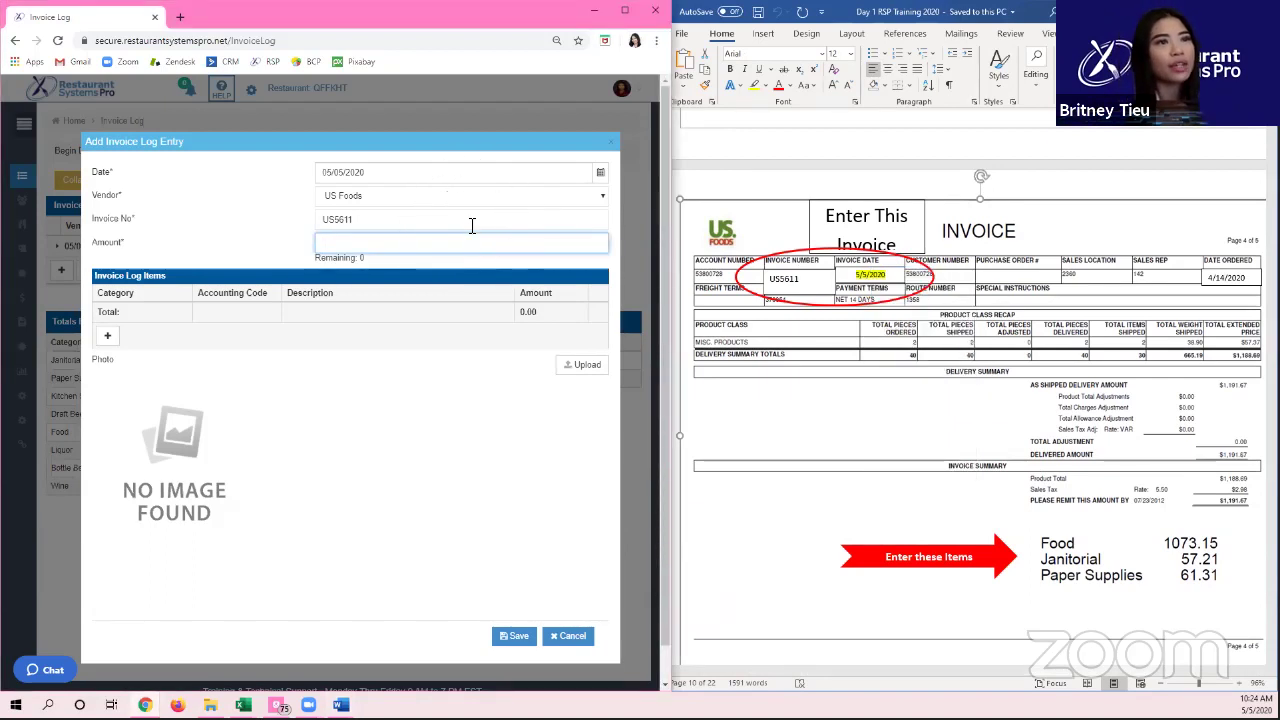
# Step: Enter 1,191.67 as the invoice amount, leaving 1191.67 to allocate
pyautogui.write('1,191.67')
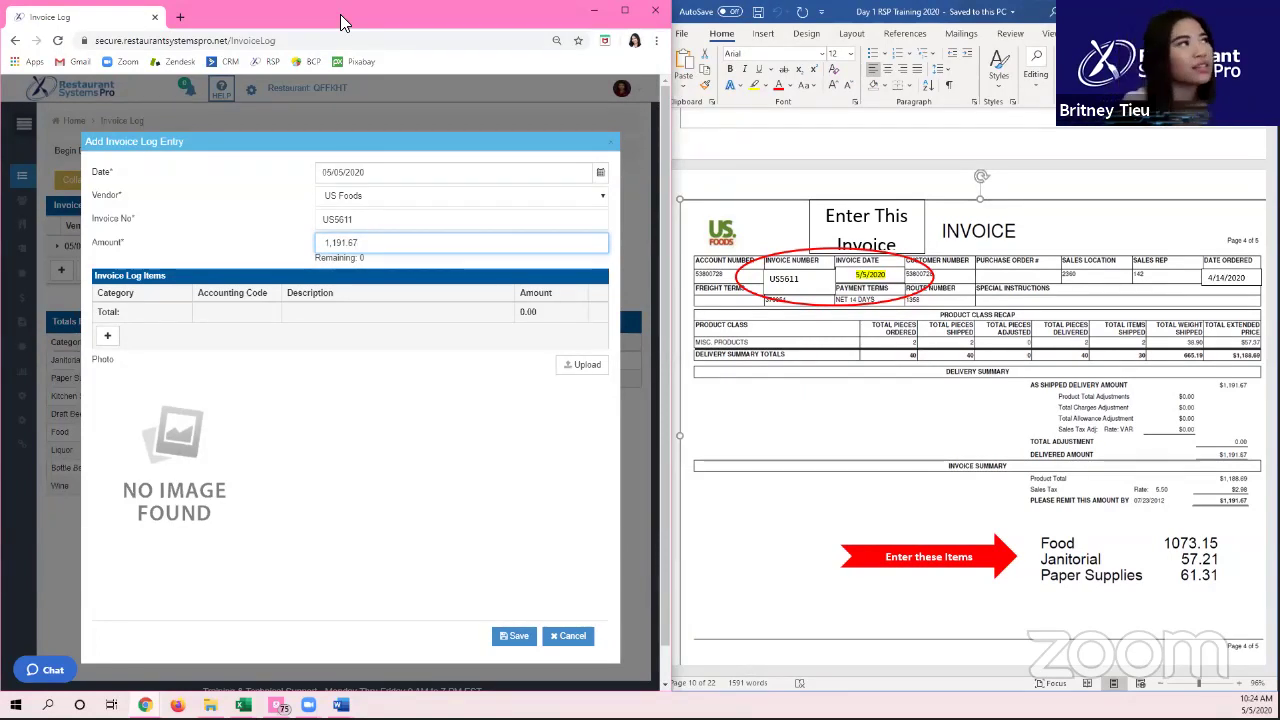
pyautogui.click(282, 226)
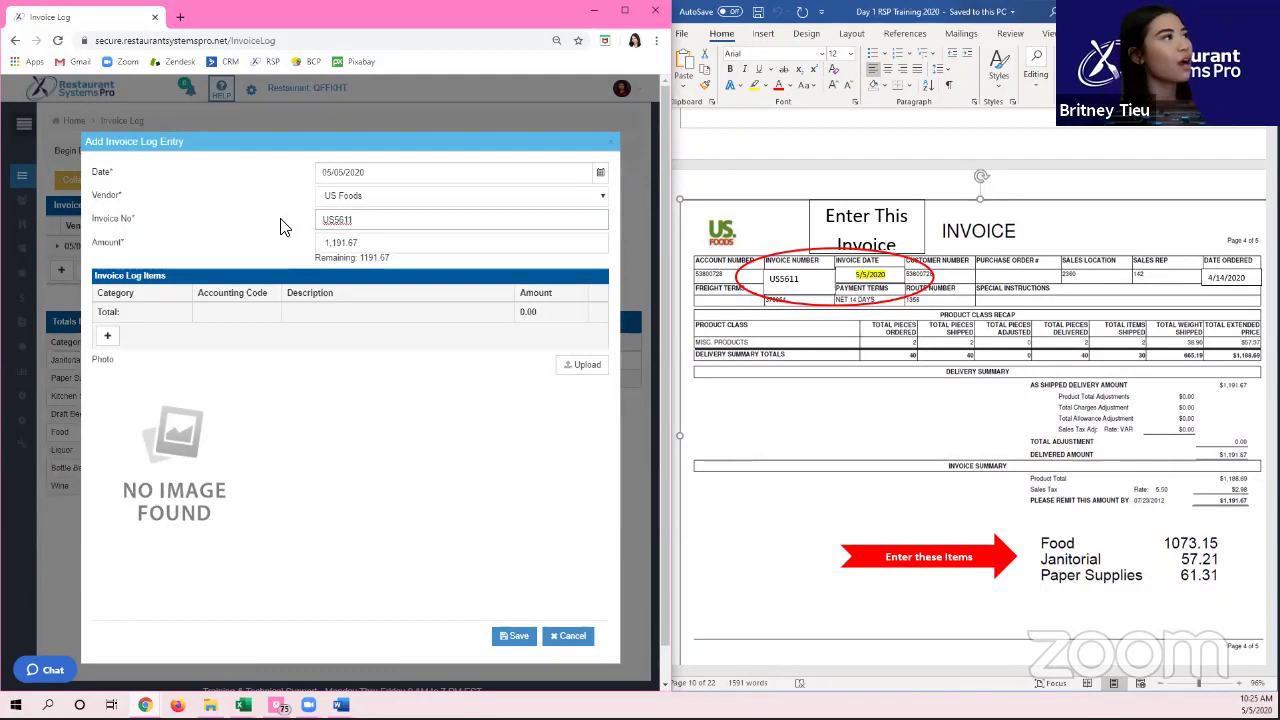
pyautogui.click(269, 202)
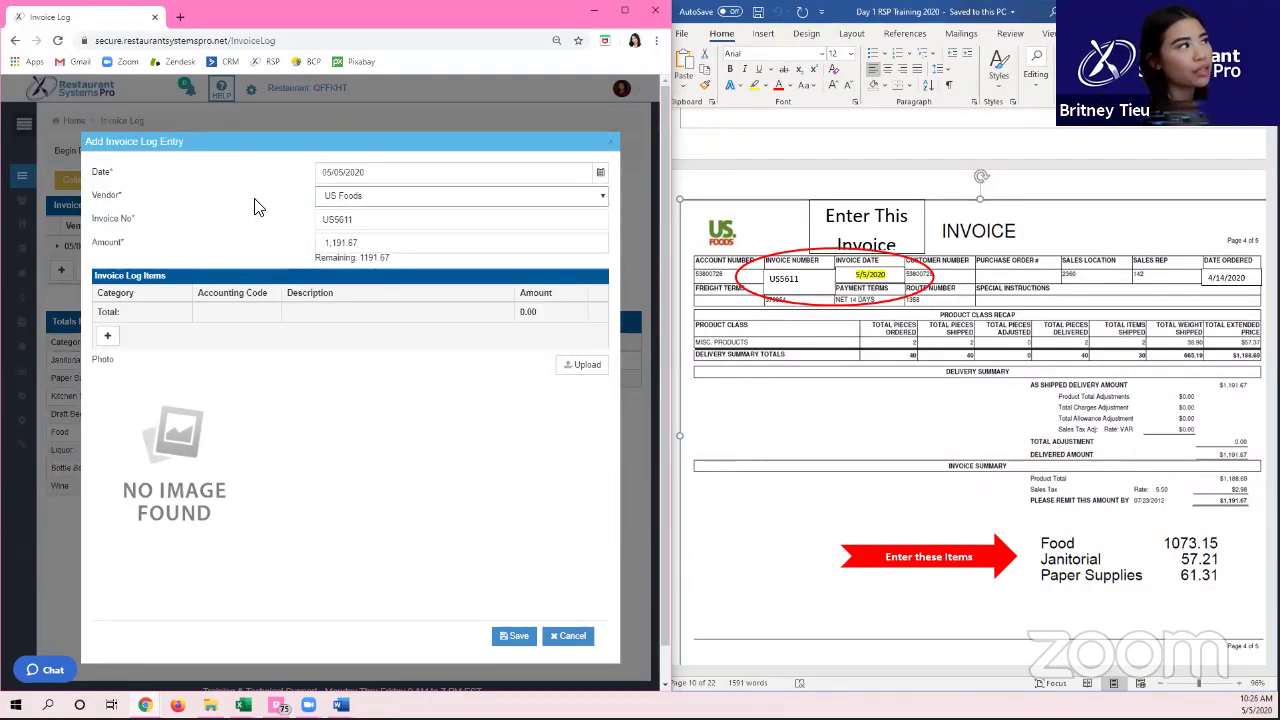
pyautogui.click(107, 335)
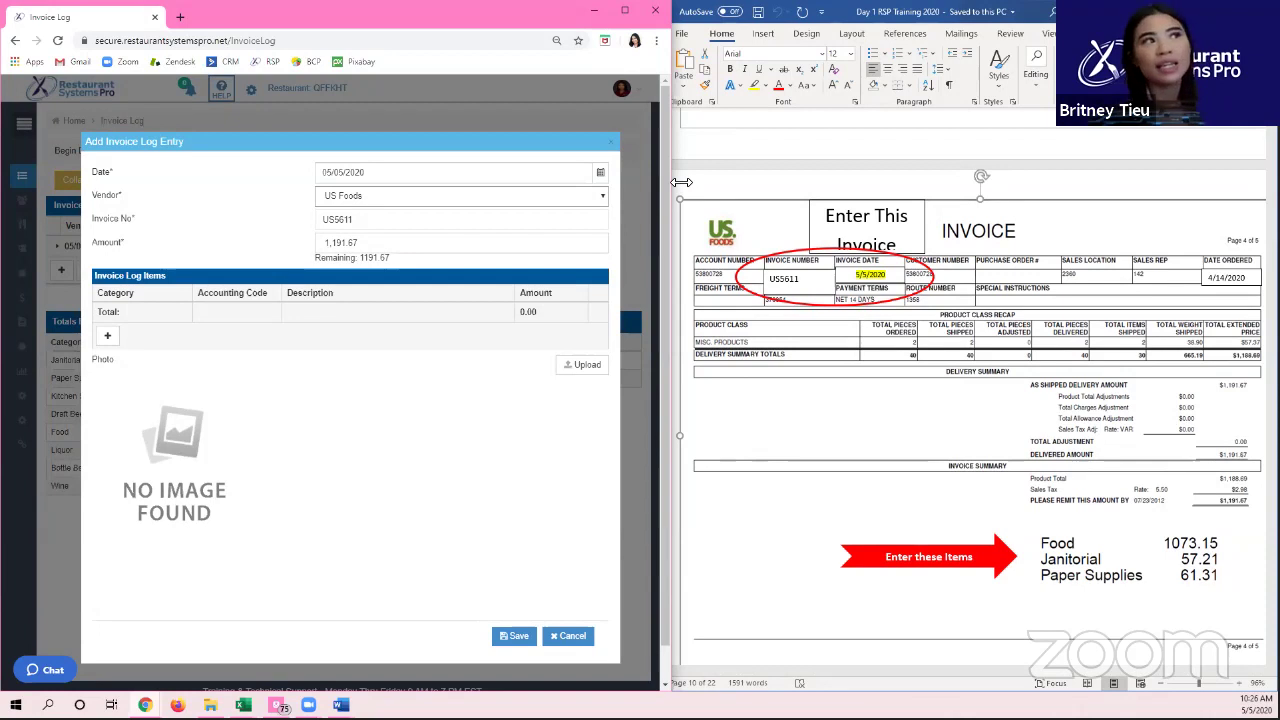
pyautogui.moveTo(681, 182); pyautogui.dragTo(673, 183)
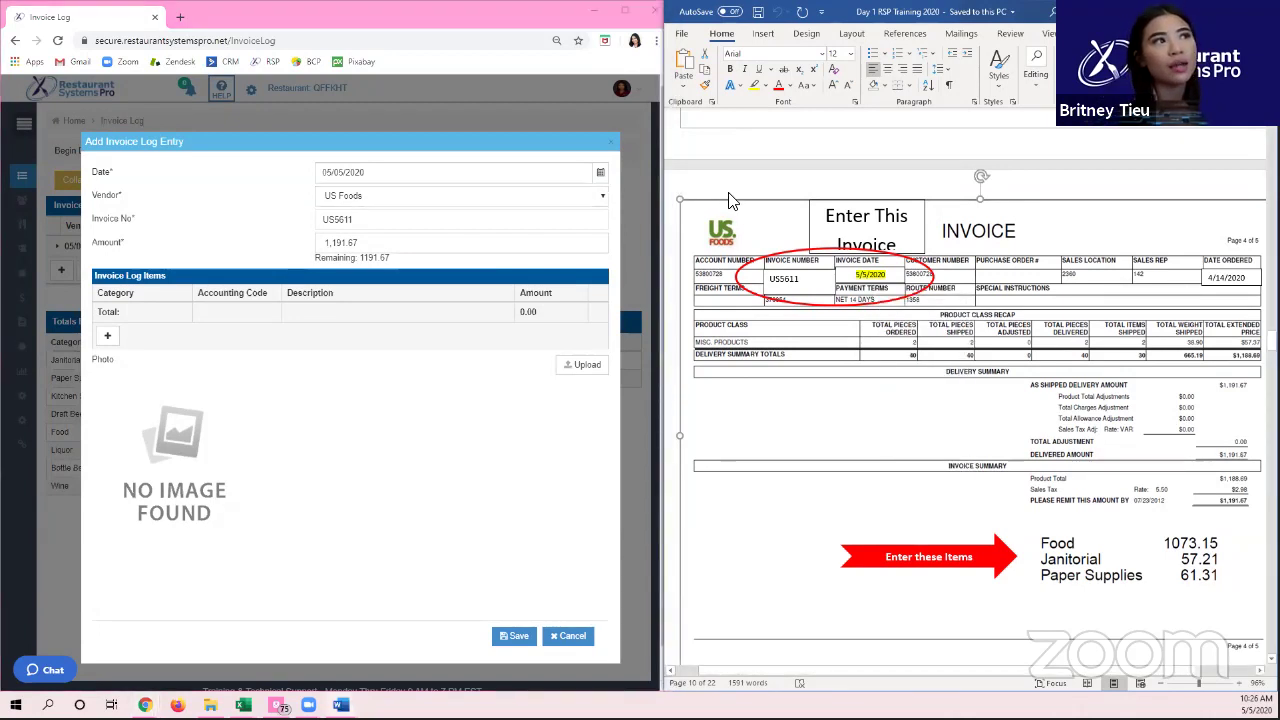
pyautogui.scroll(-2, 750, 240)
pyautogui.scroll(6, 757, 263)
pyautogui.scroll(-5, 783, 271)
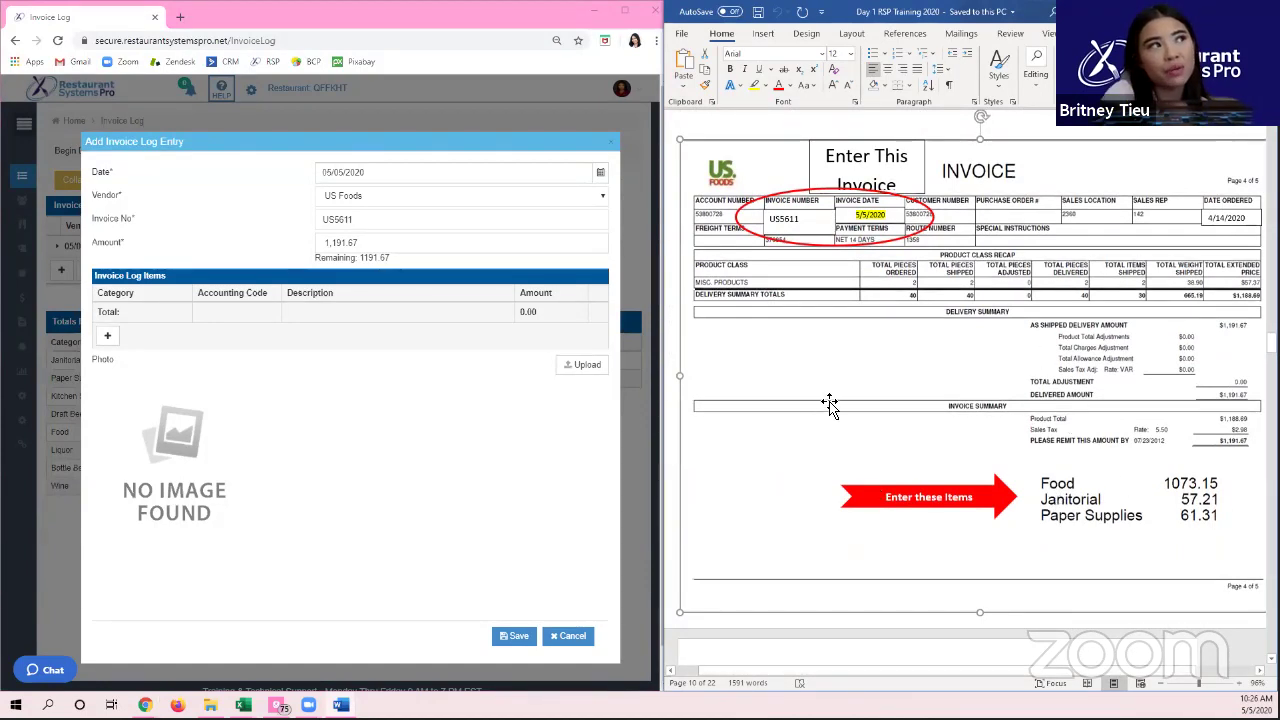
pyautogui.scroll(10, 811, 352)
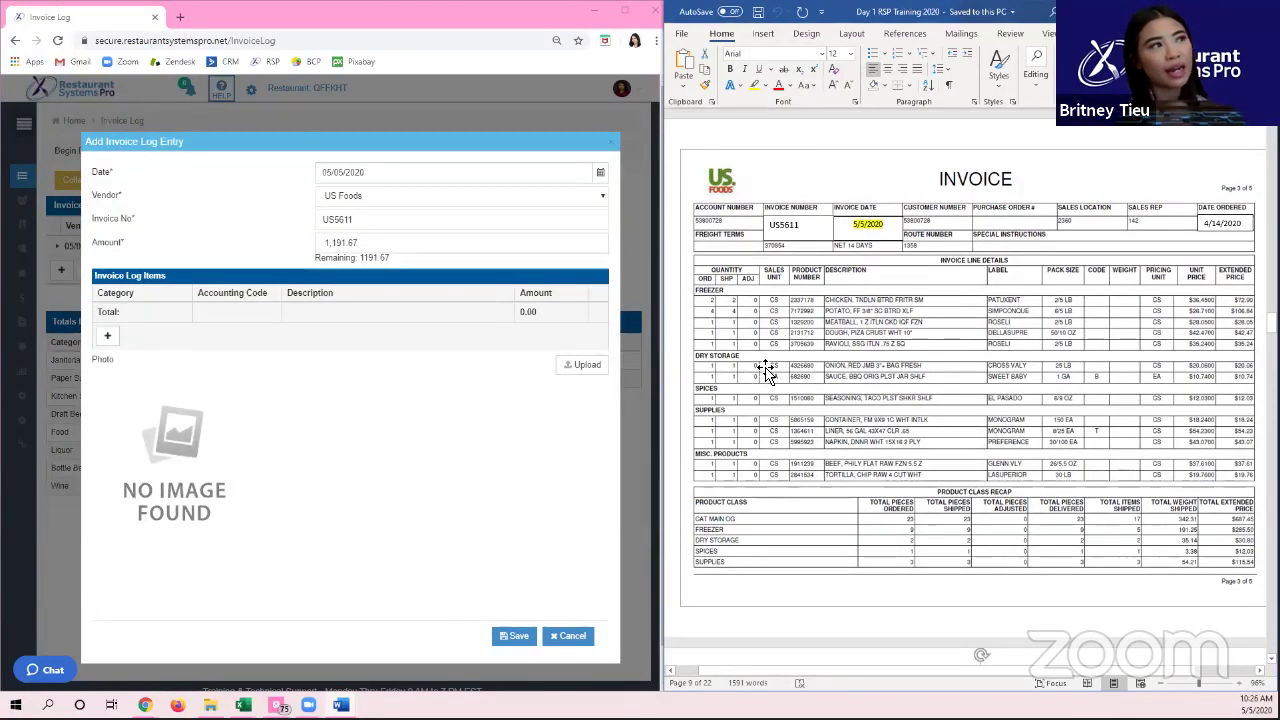
pyautogui.scroll(-5, 805, 465)
pyautogui.scroll(-3, 818, 458)
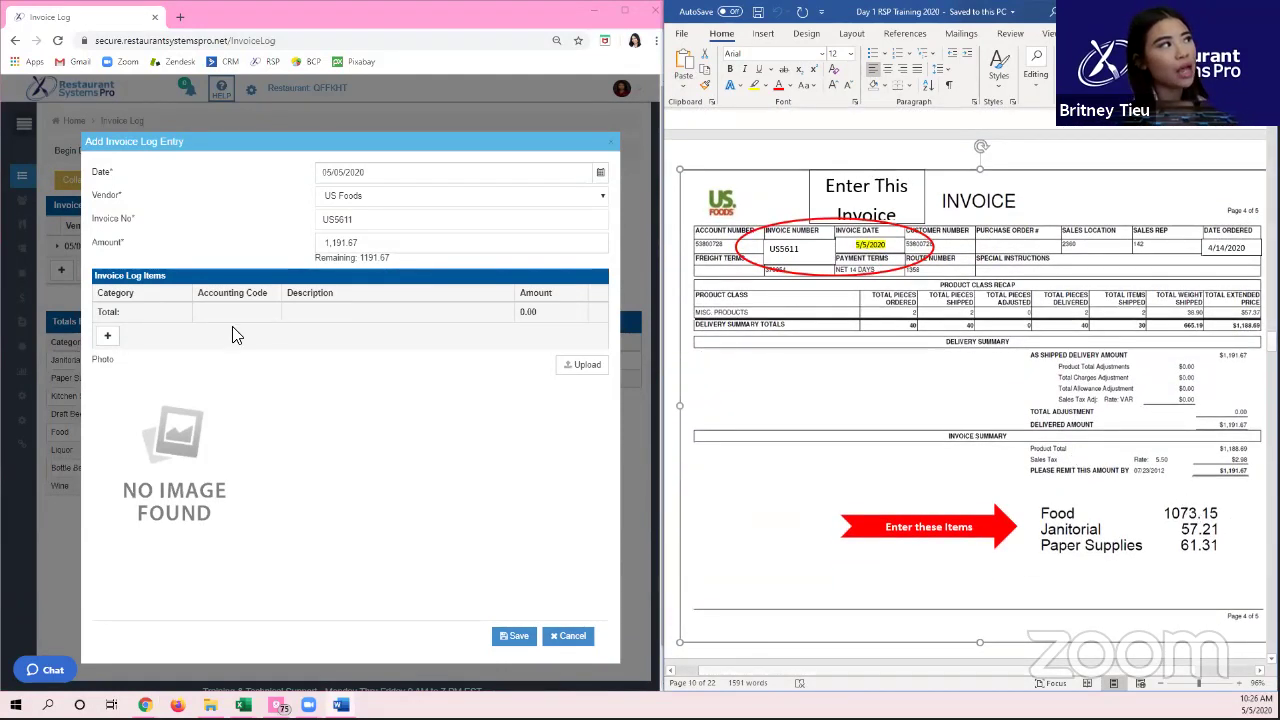
pyautogui.click(245, 360)
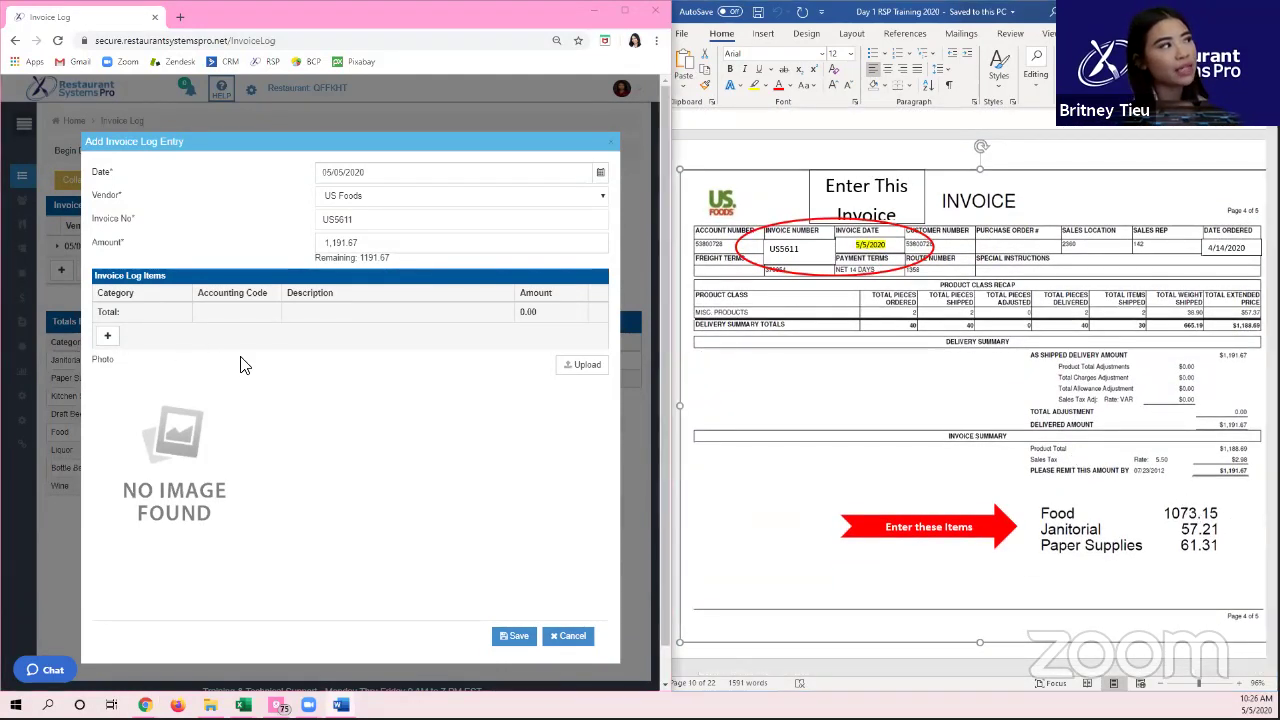
# Step: Add three invoice lines categorised Food, Janitorial and Paper Supplies
pyautogui.click(107, 336)
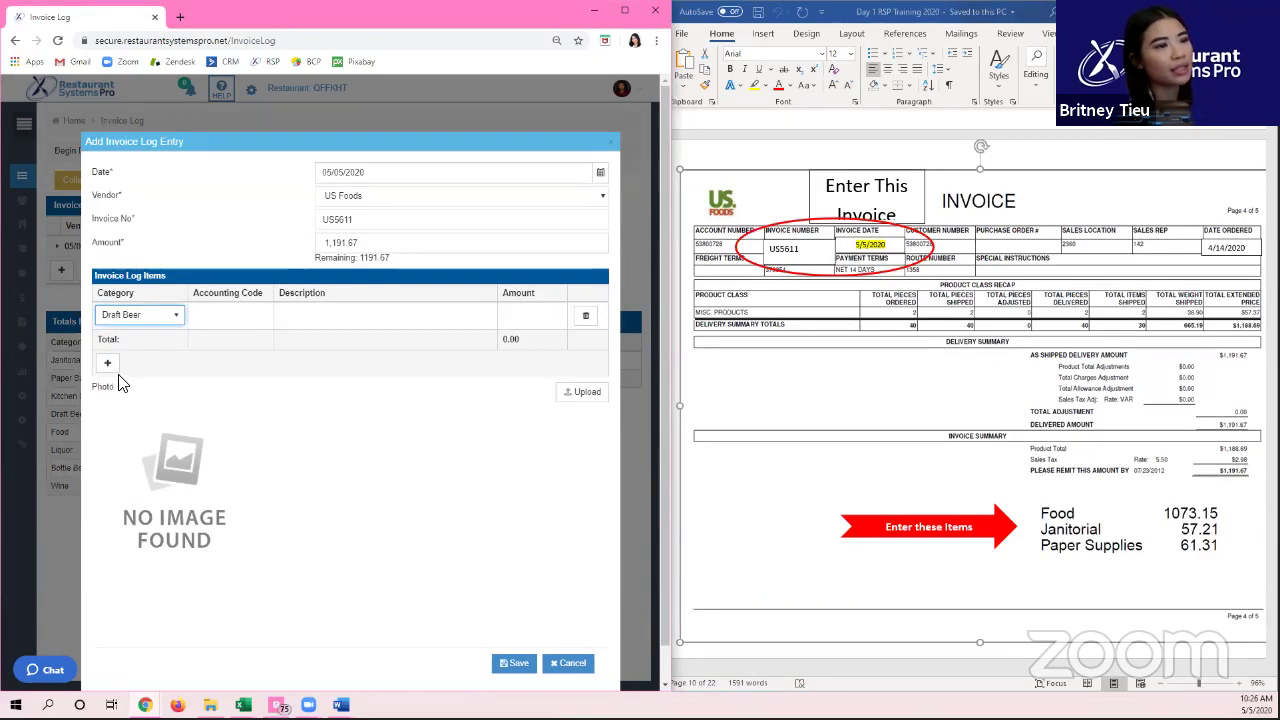
pyautogui.press('f')
pyautogui.click(134, 314)
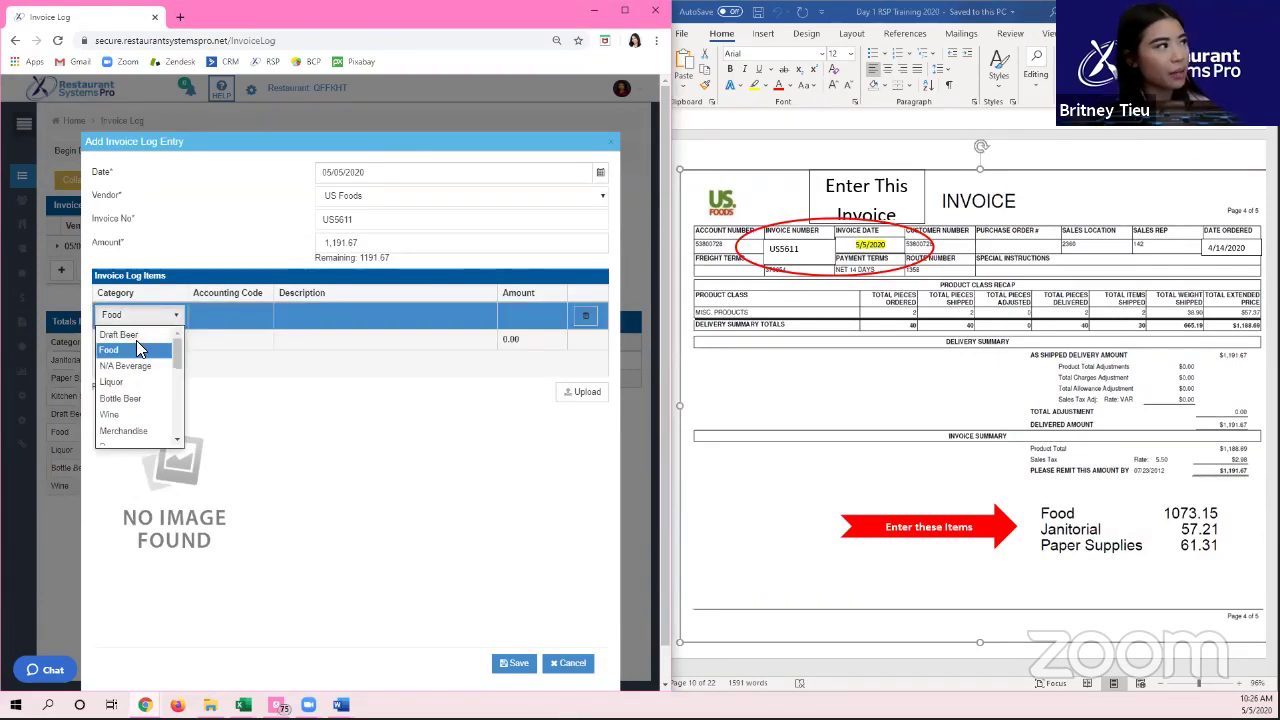
pyautogui.click(126, 349)
pyautogui.click(113, 366)
pyautogui.press('j')
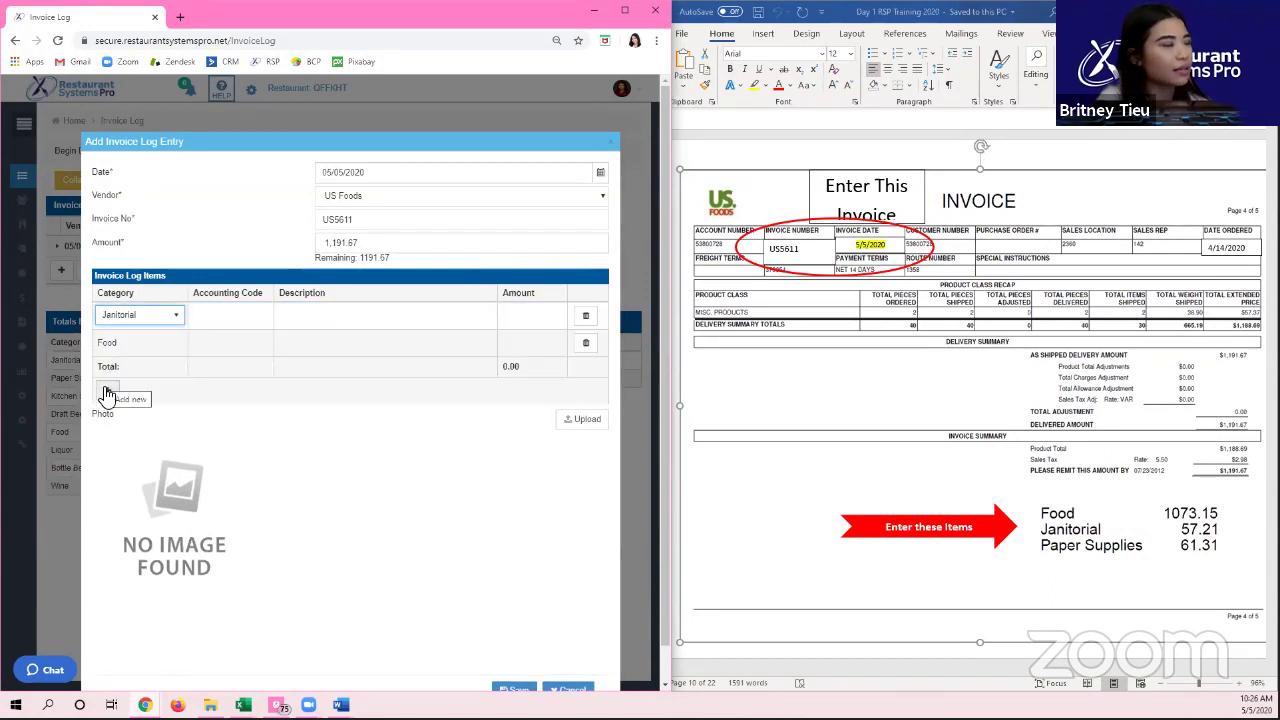
pyautogui.click(108, 387)
pyautogui.press('p')
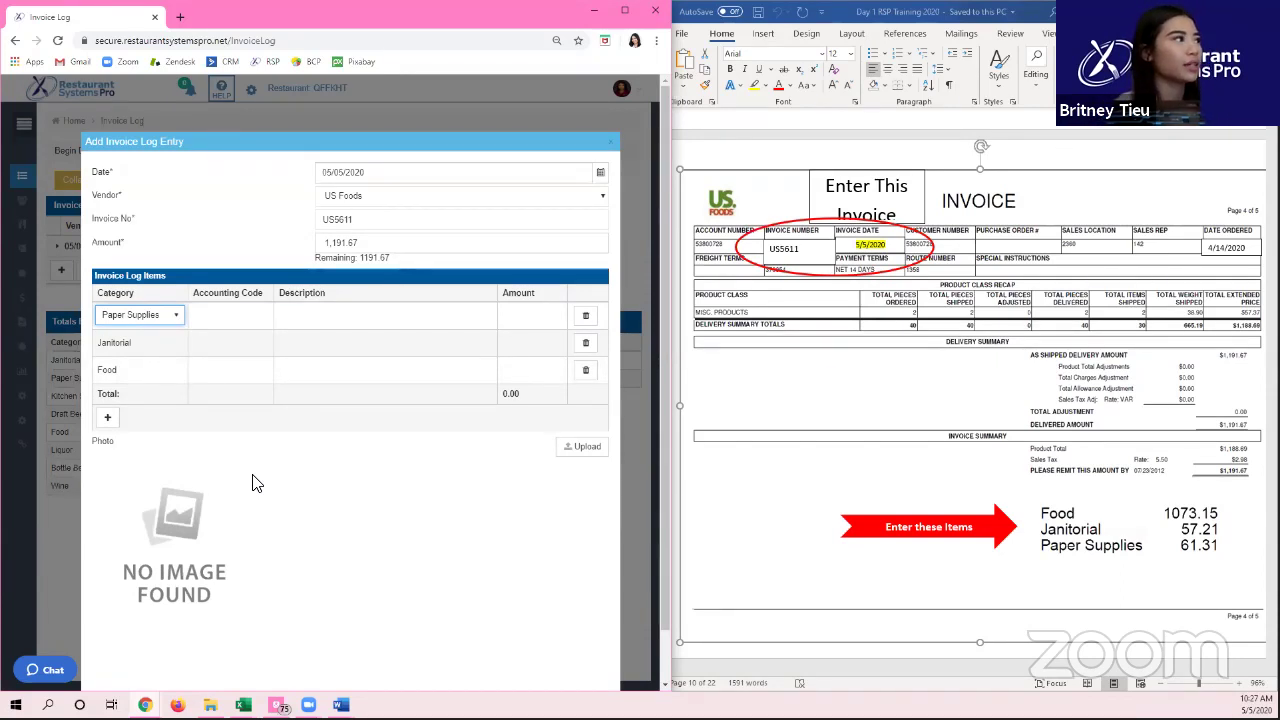
pyautogui.click(548, 367)
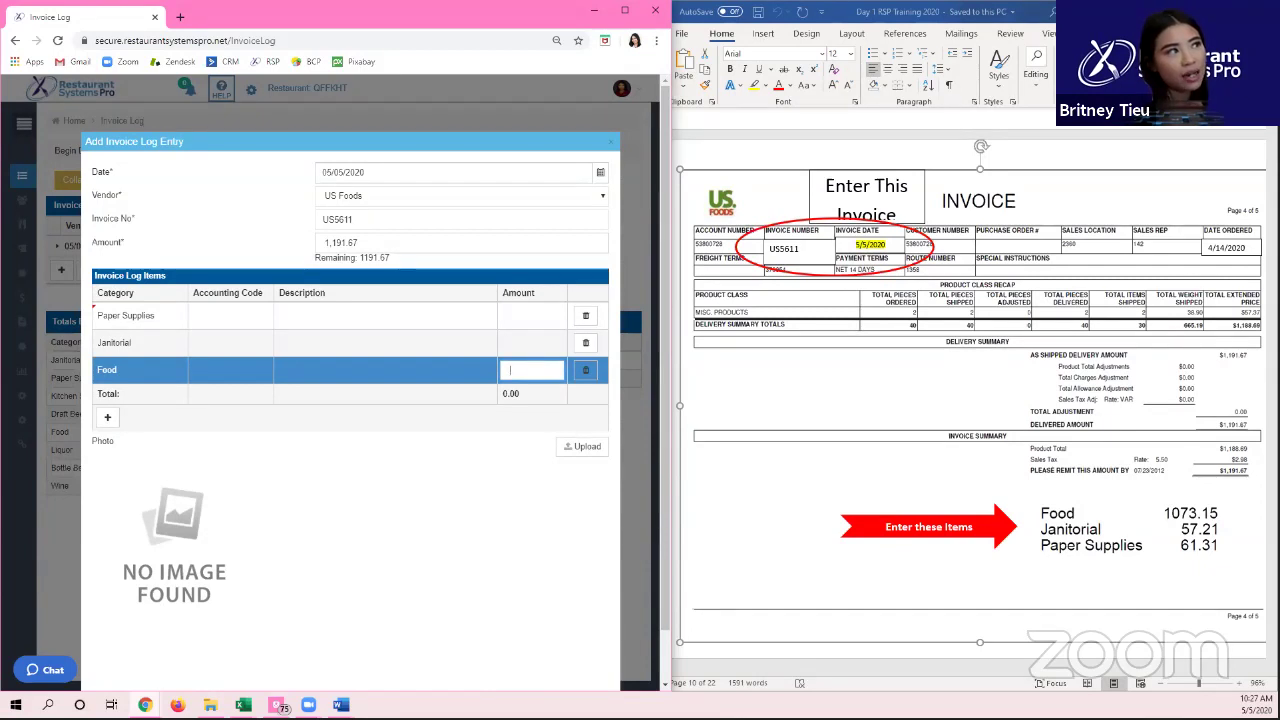
# Step: Allocate Food 1,073.15, Janitorial 57.21 and Paper Supplies 61.31, leaving 0 remaining
pyautogui.write('1,073.15')
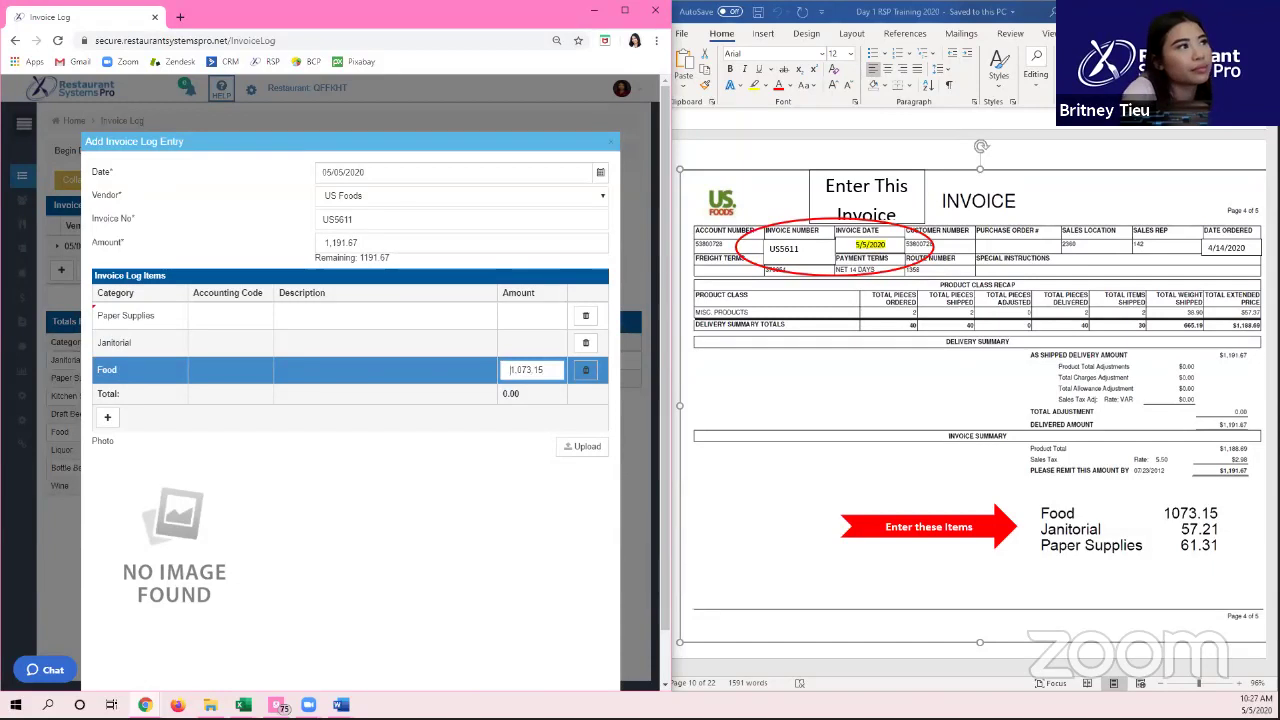
pyautogui.click(555, 344)
pyautogui.write('57.21')
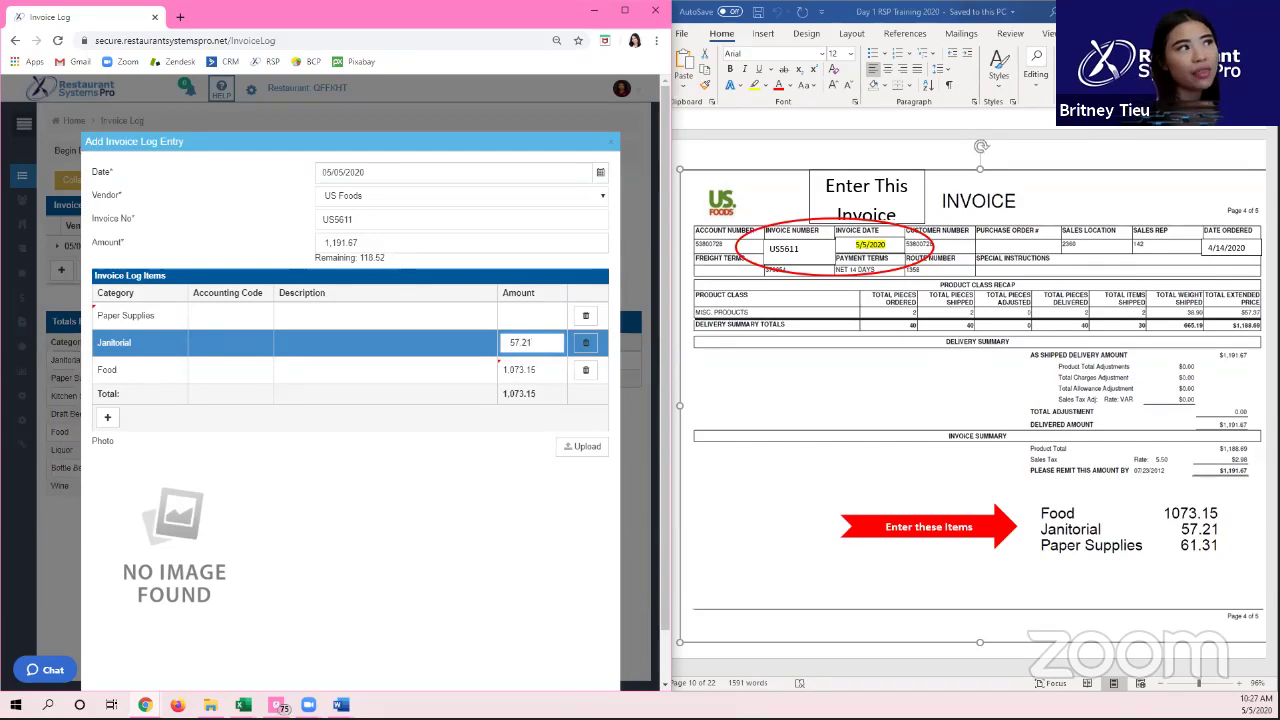
pyautogui.click(523, 312)
pyautogui.write('61.31')
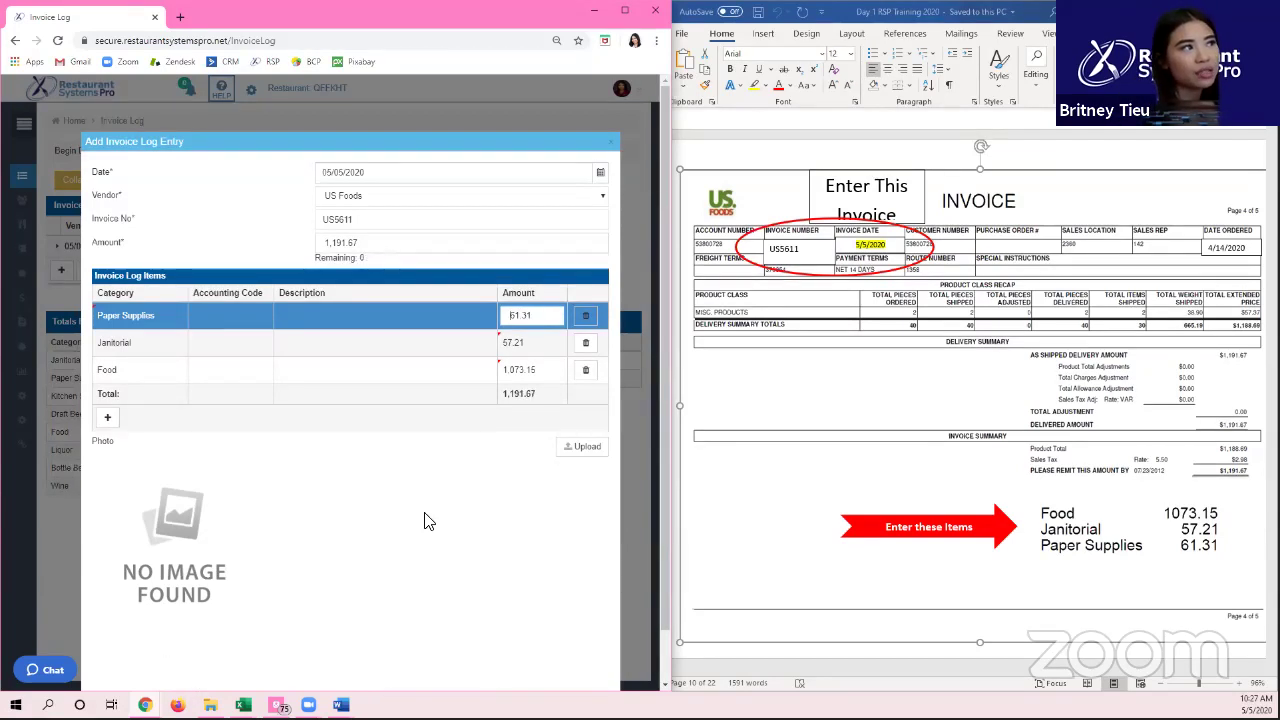
pyautogui.click(390, 320)
pyautogui.click(390, 322)
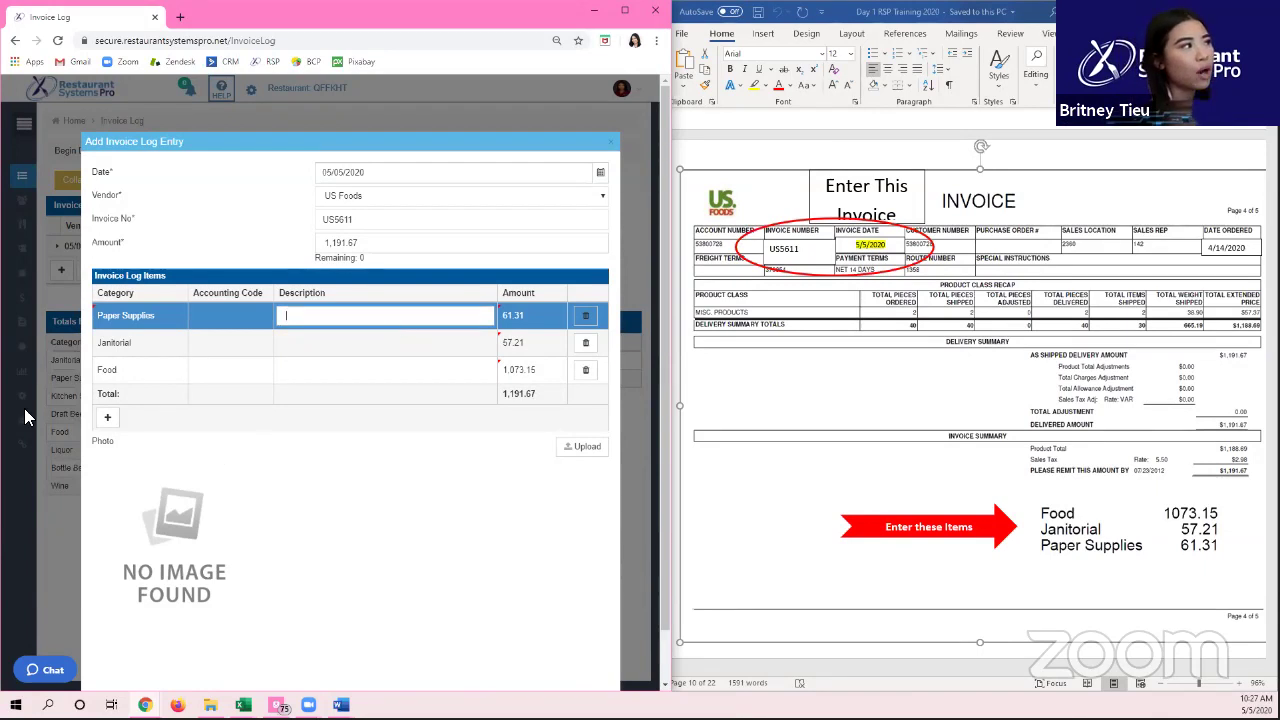
# Step: Remove the accidentally added Draft Beer line
pyautogui.click(107, 417)
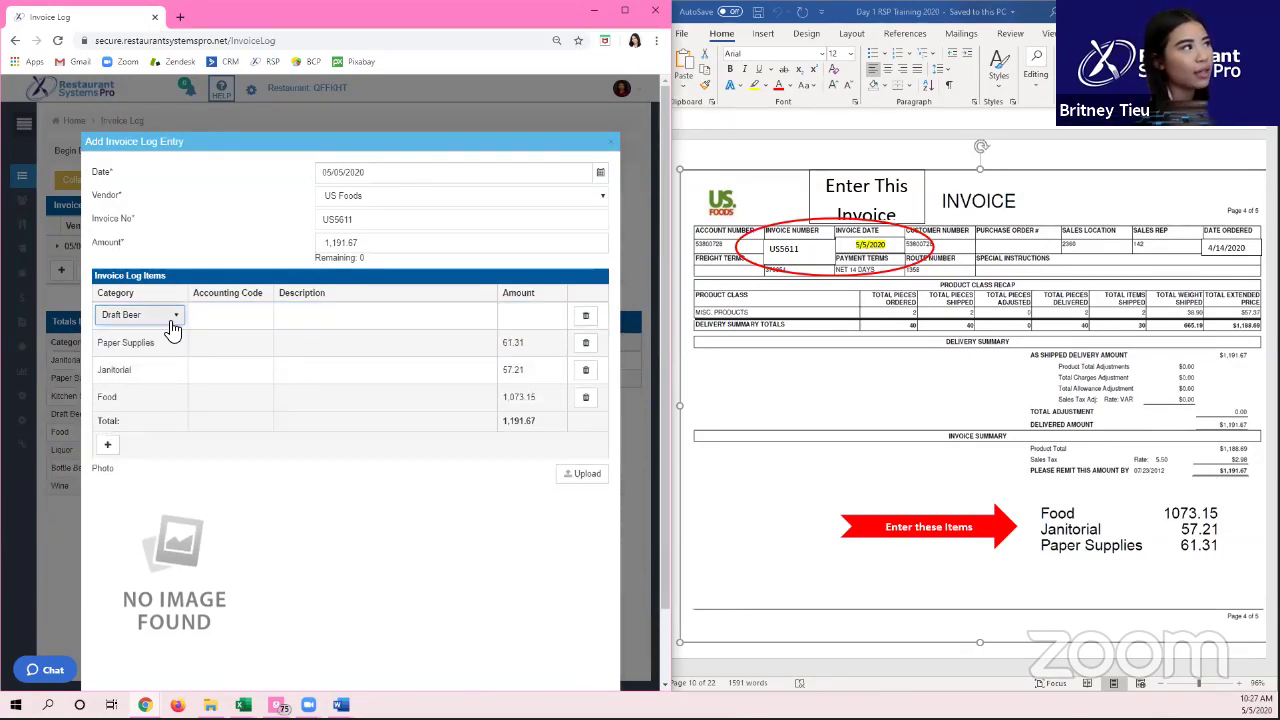
pyautogui.click(586, 315)
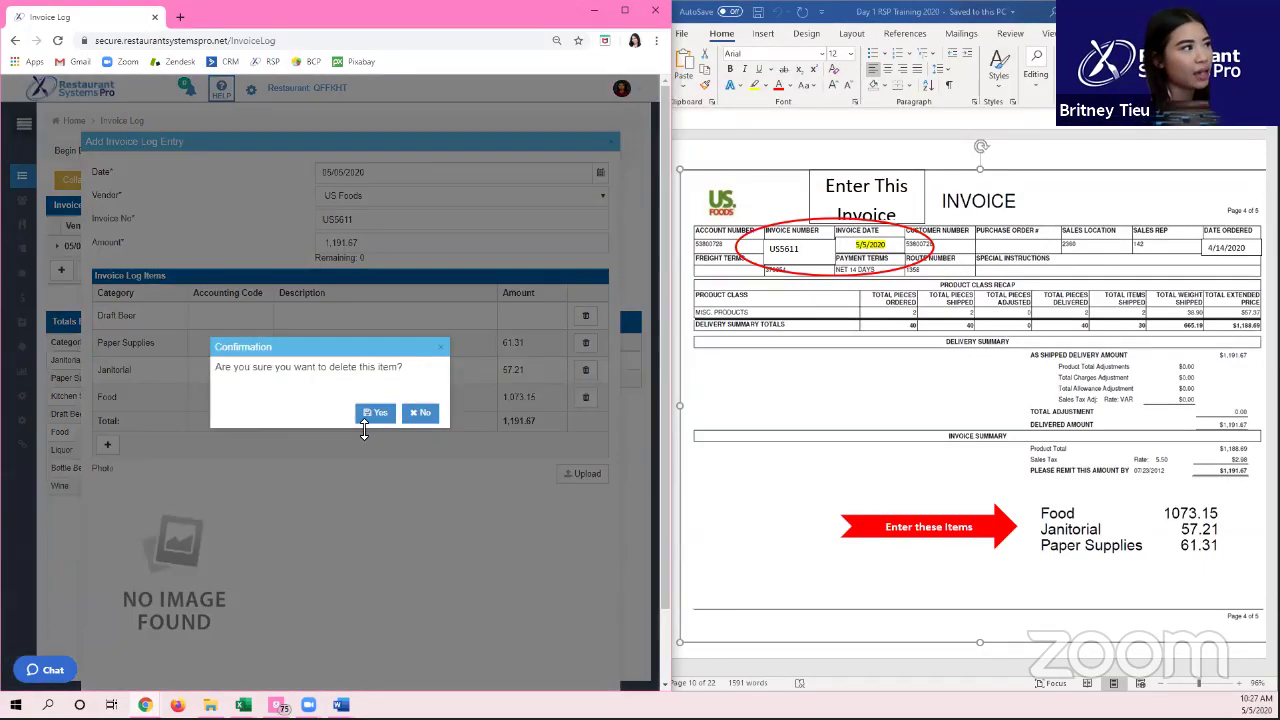
pyautogui.click(378, 418)
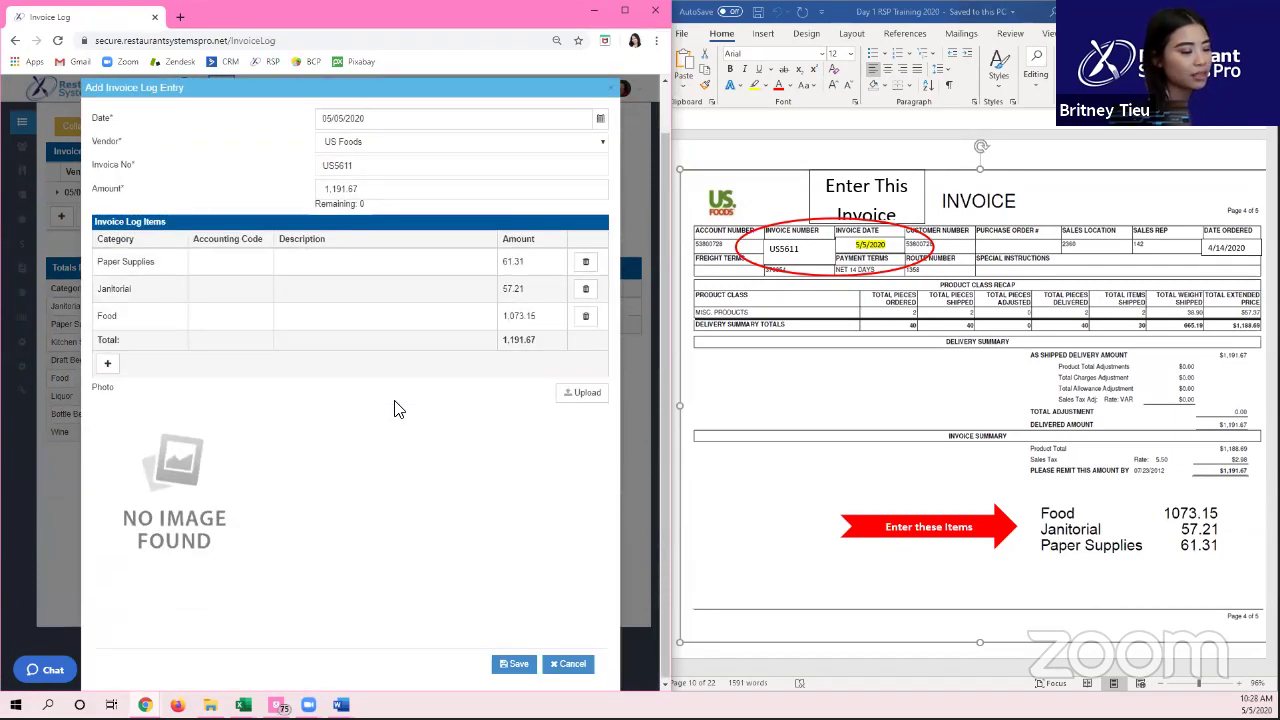
# Step: Describe the Paper Supplies line as 'sales tax - 2.98'
pyautogui.click(386, 263)
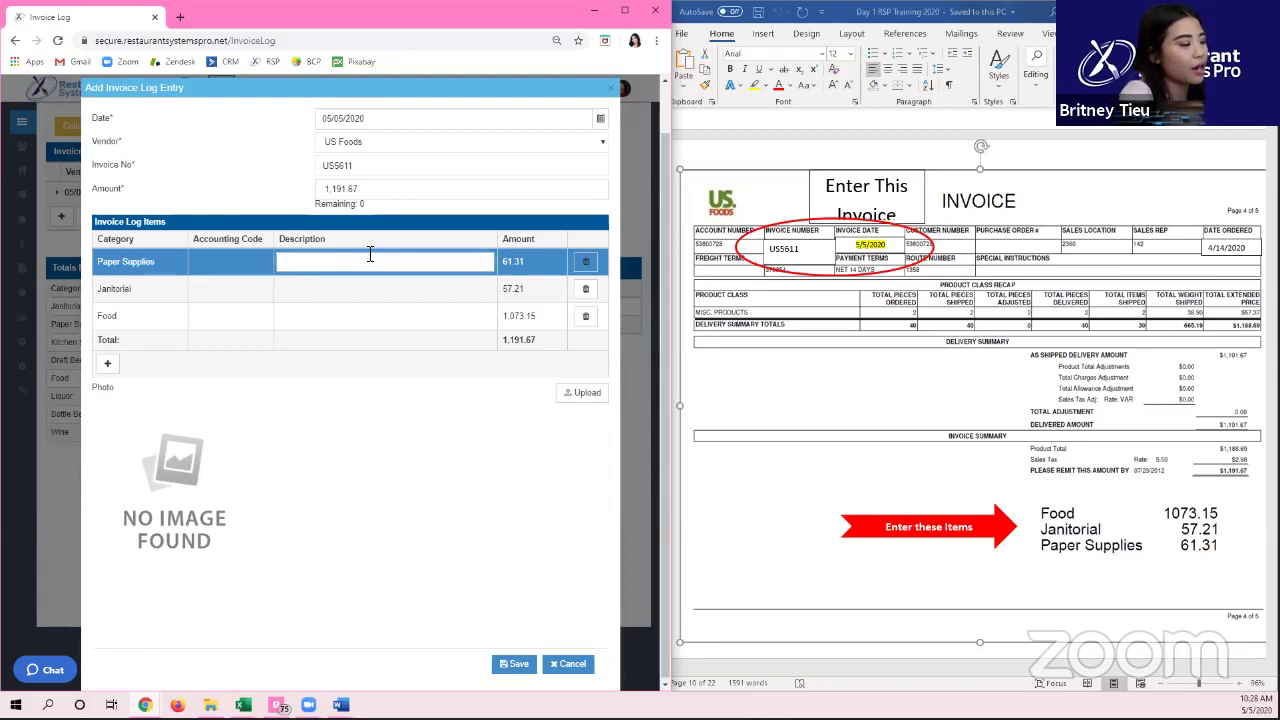
pyautogui.write('sales tax')
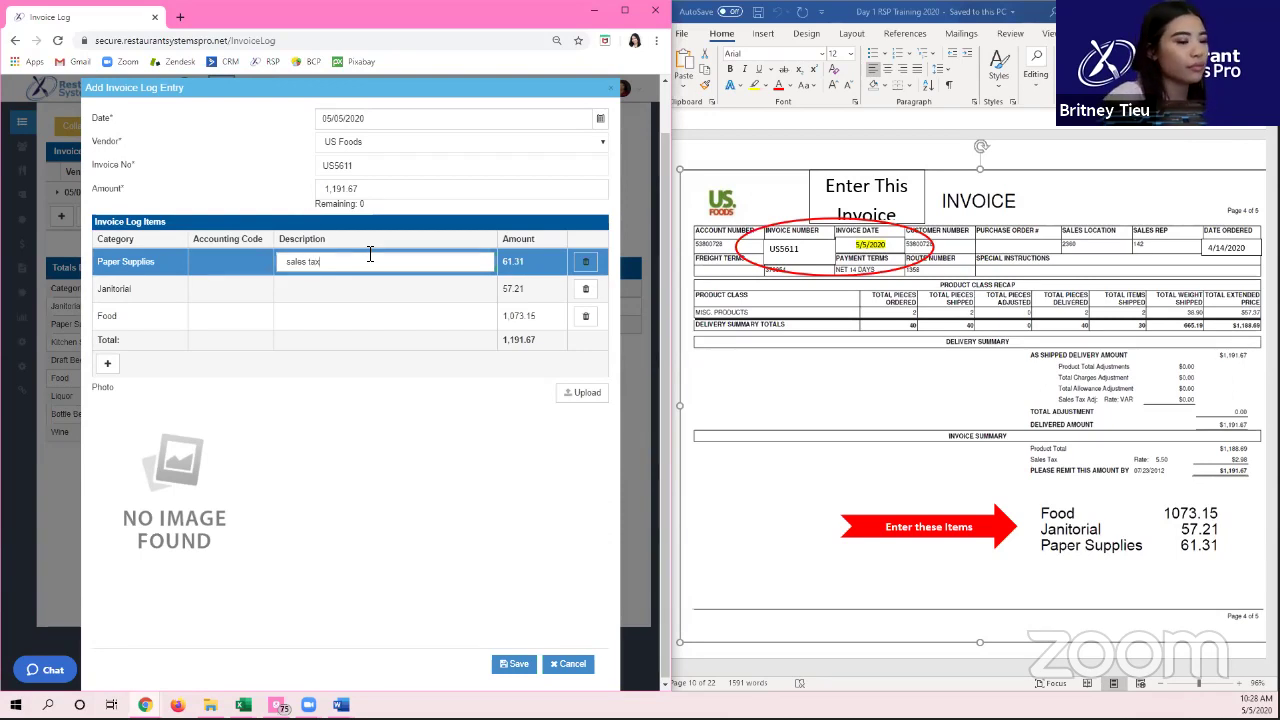
pyautogui.write(' - 2.98')
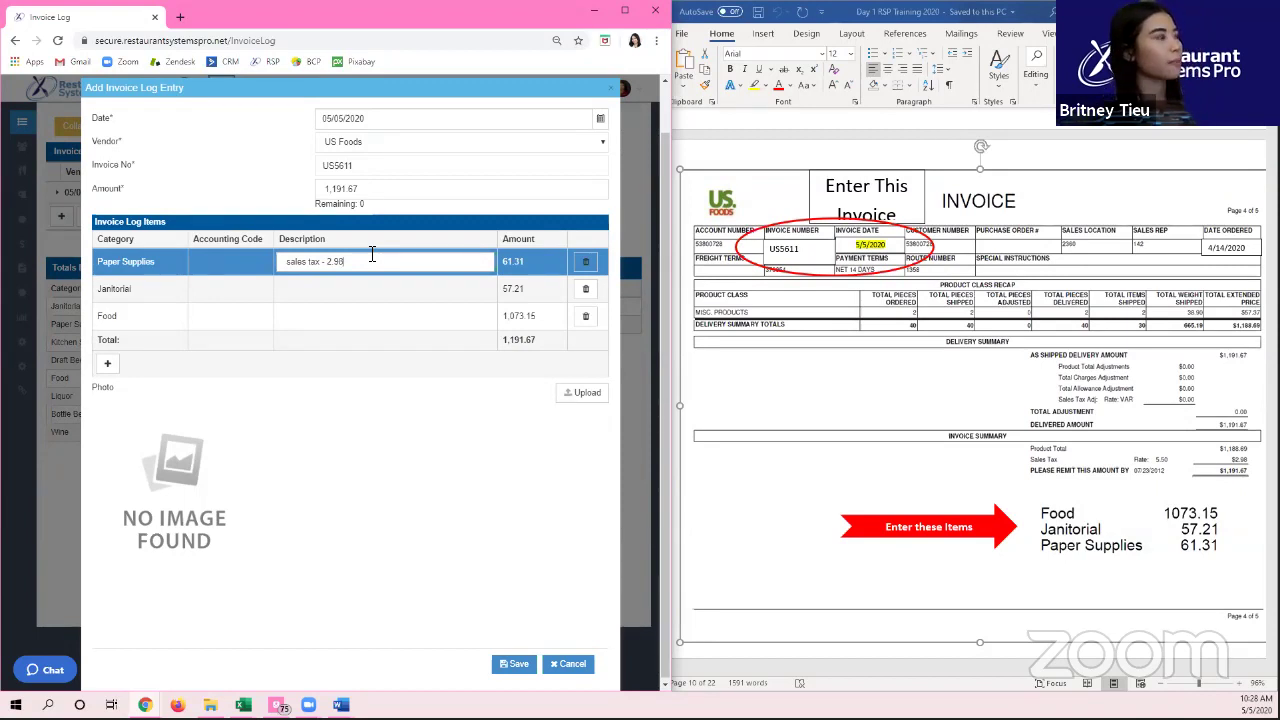
pyautogui.click(357, 437)
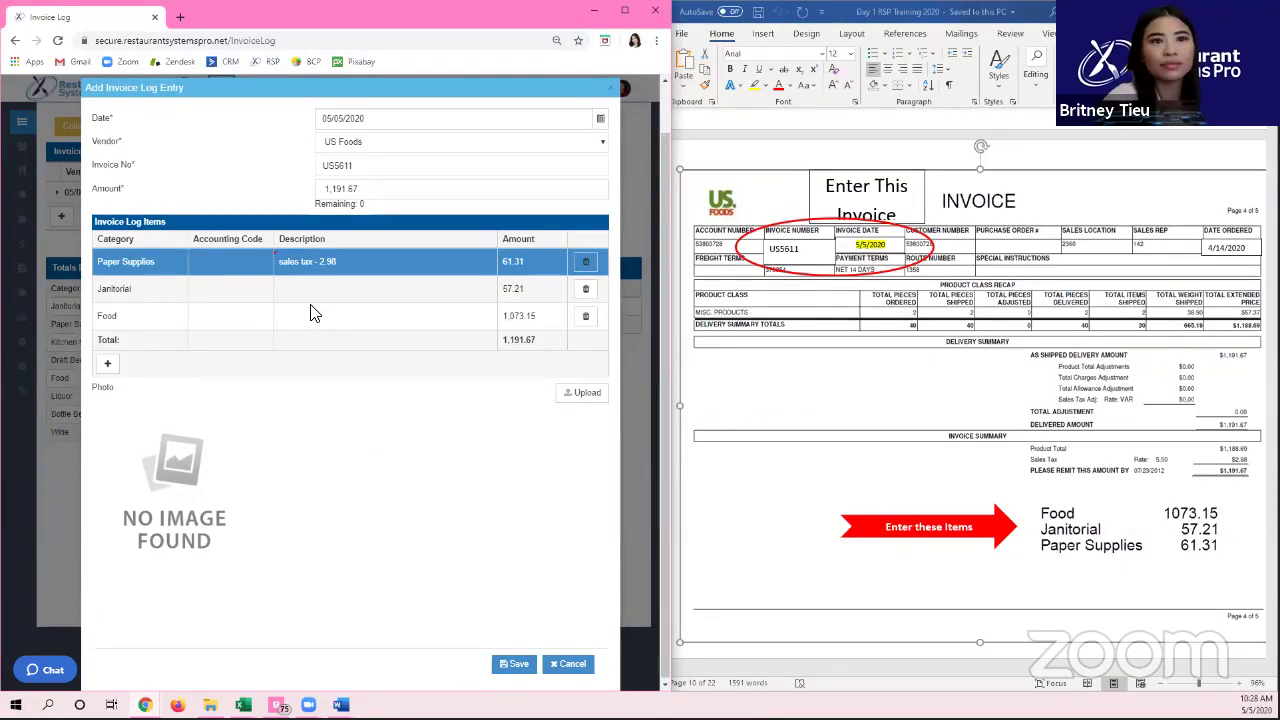
# Step: Save the Word invoice image to the Desktop as a JPEG picture named 'invoice'
pyautogui.rightClick(780, 398)
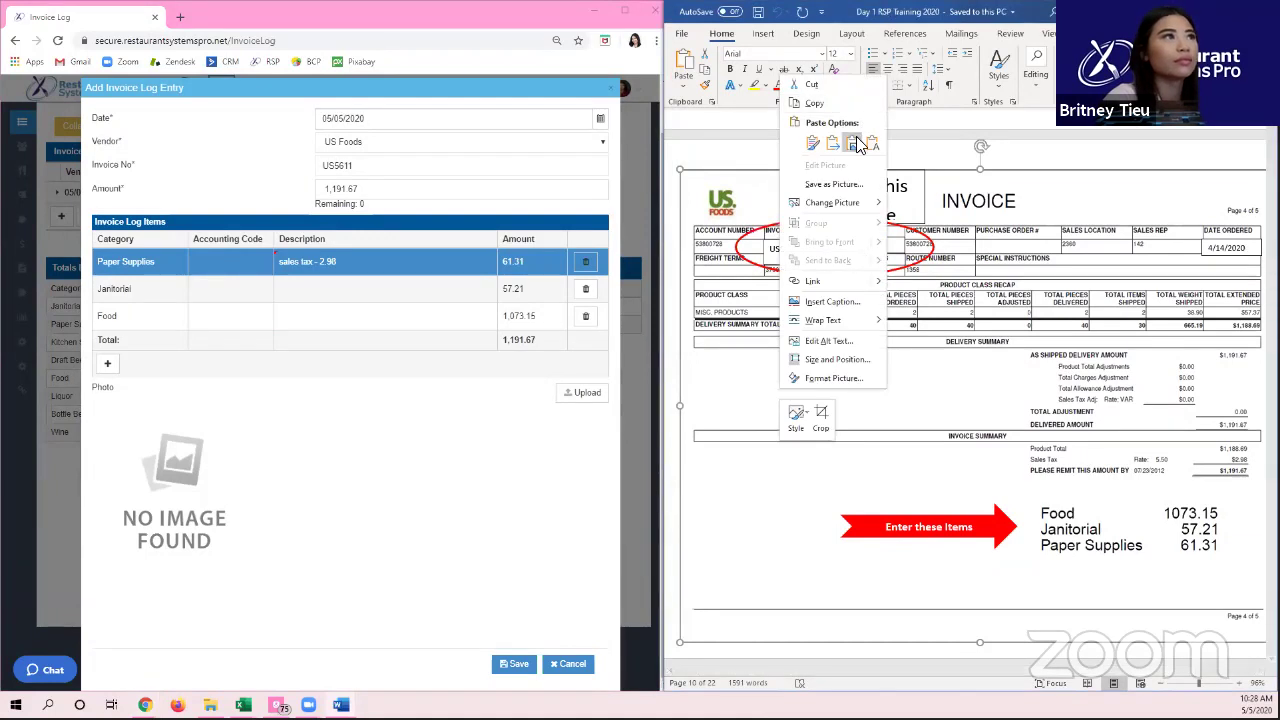
pyautogui.click(847, 110)
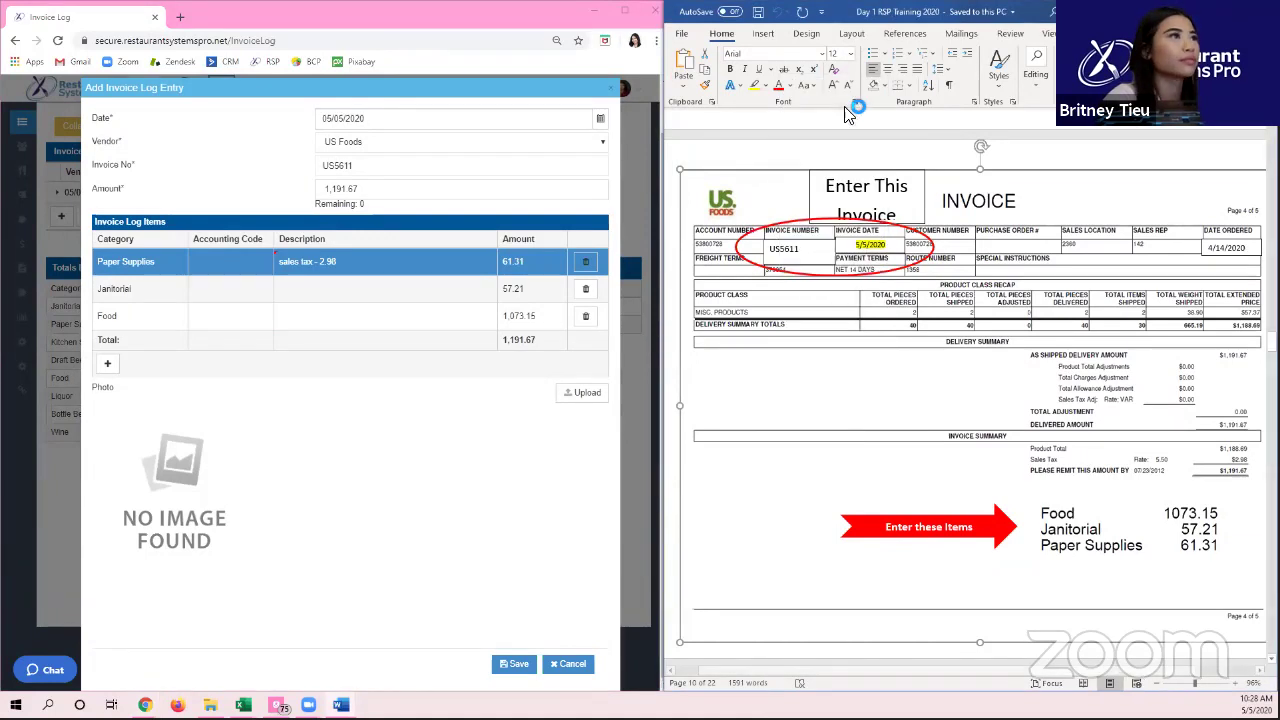
pyautogui.rightClick(846, 429)
pyautogui.click(894, 230)
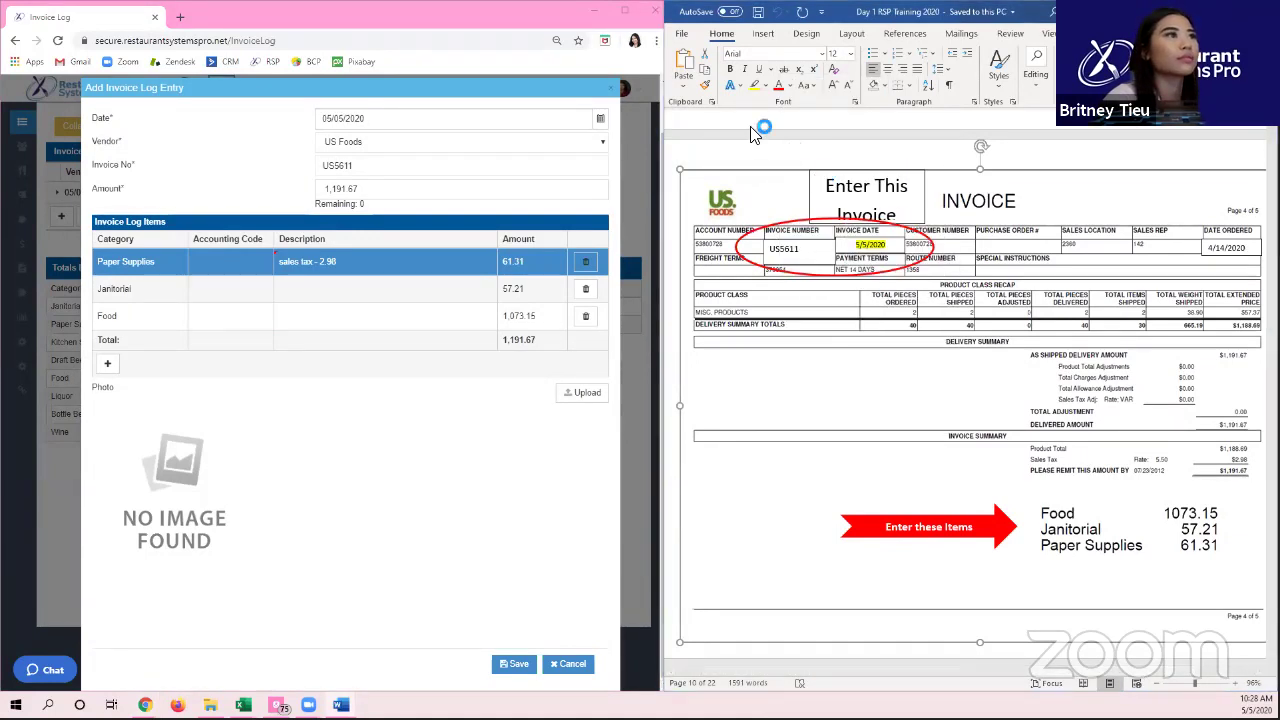
pyautogui.click(690, 100)
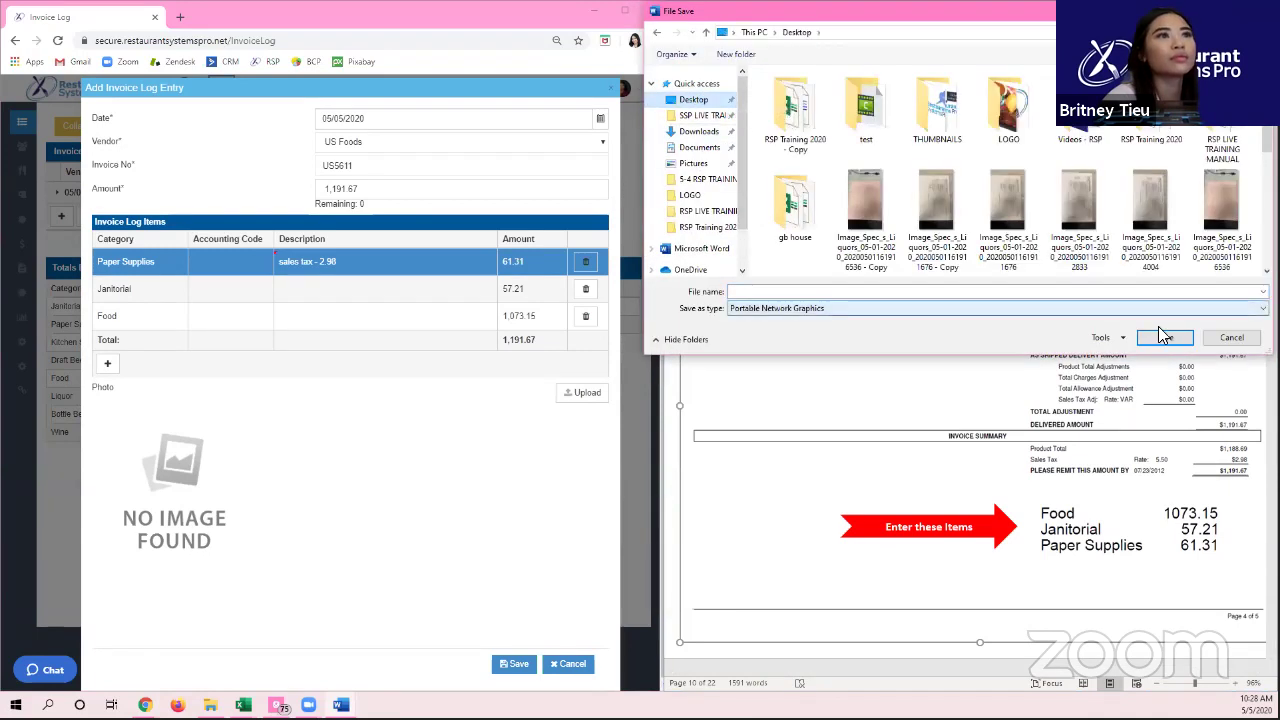
pyautogui.click(956, 308)
pyautogui.click(792, 330)
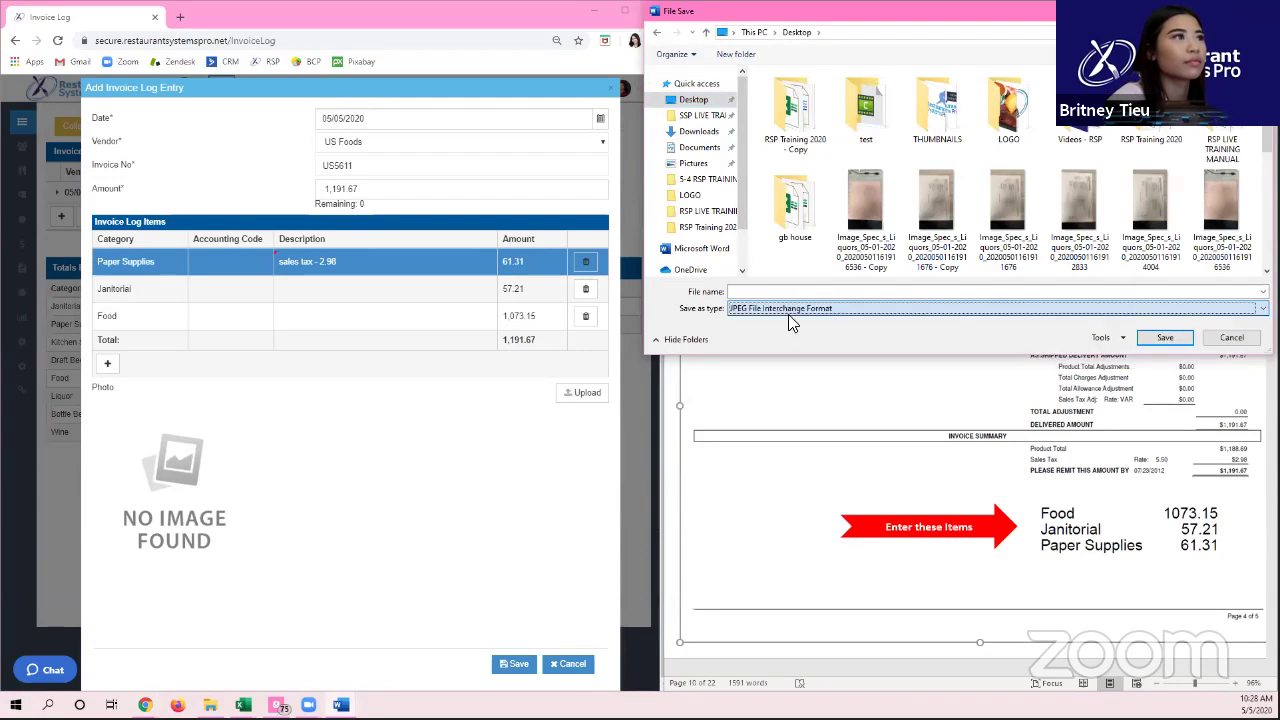
pyautogui.click(750, 291)
pyautogui.write('is Invoic')
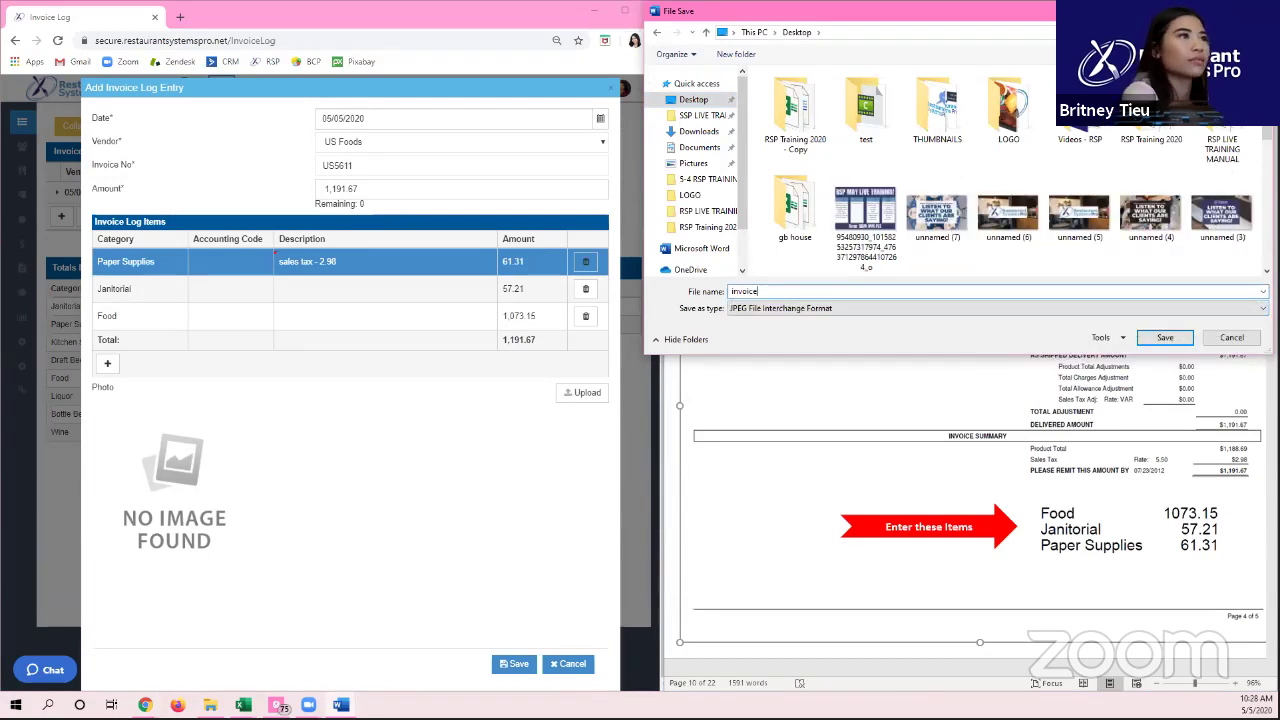
pyautogui.write('e')
pyautogui.press('Return')
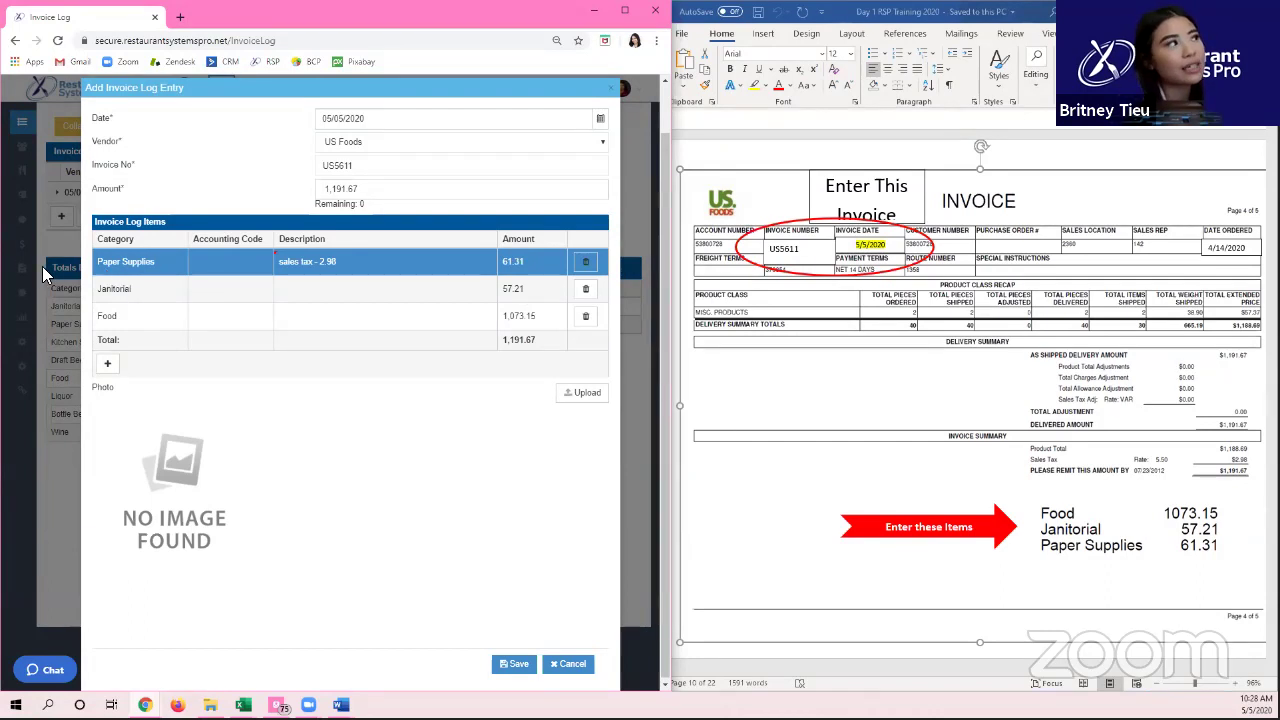
pyautogui.click(212, 259)
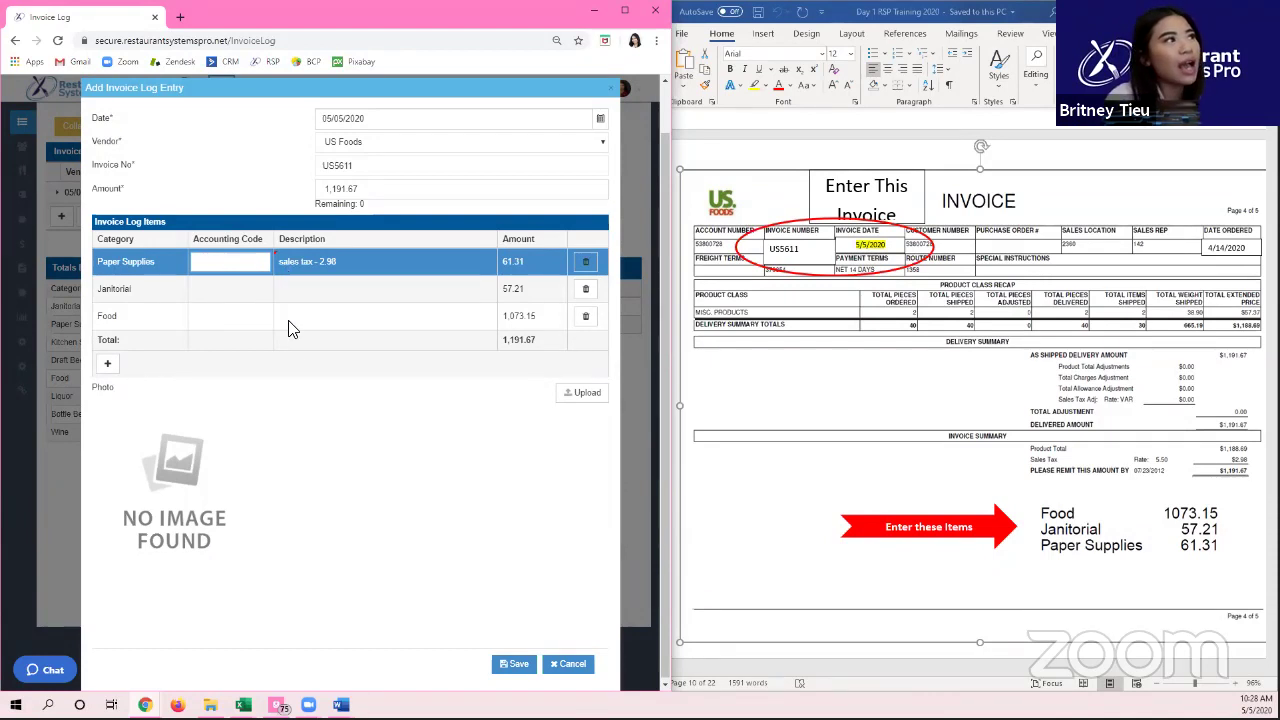
pyautogui.click(296, 408)
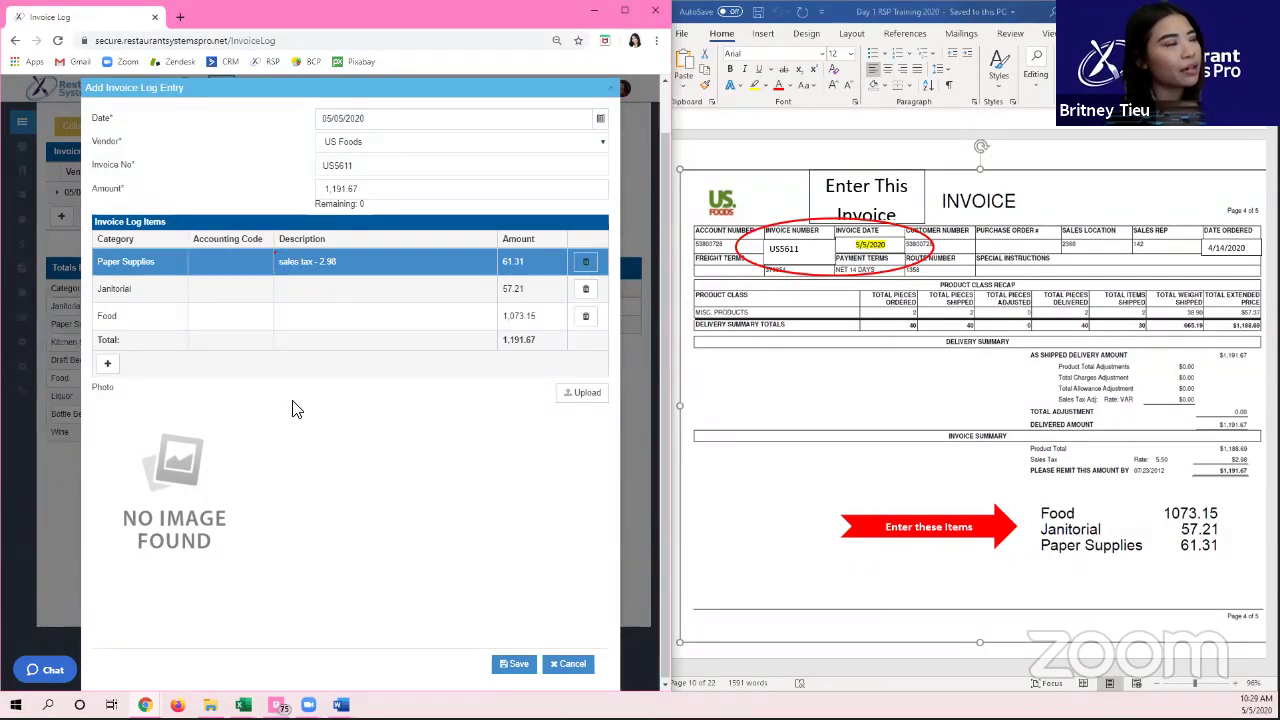
pyautogui.scroll(5, 720, 432)
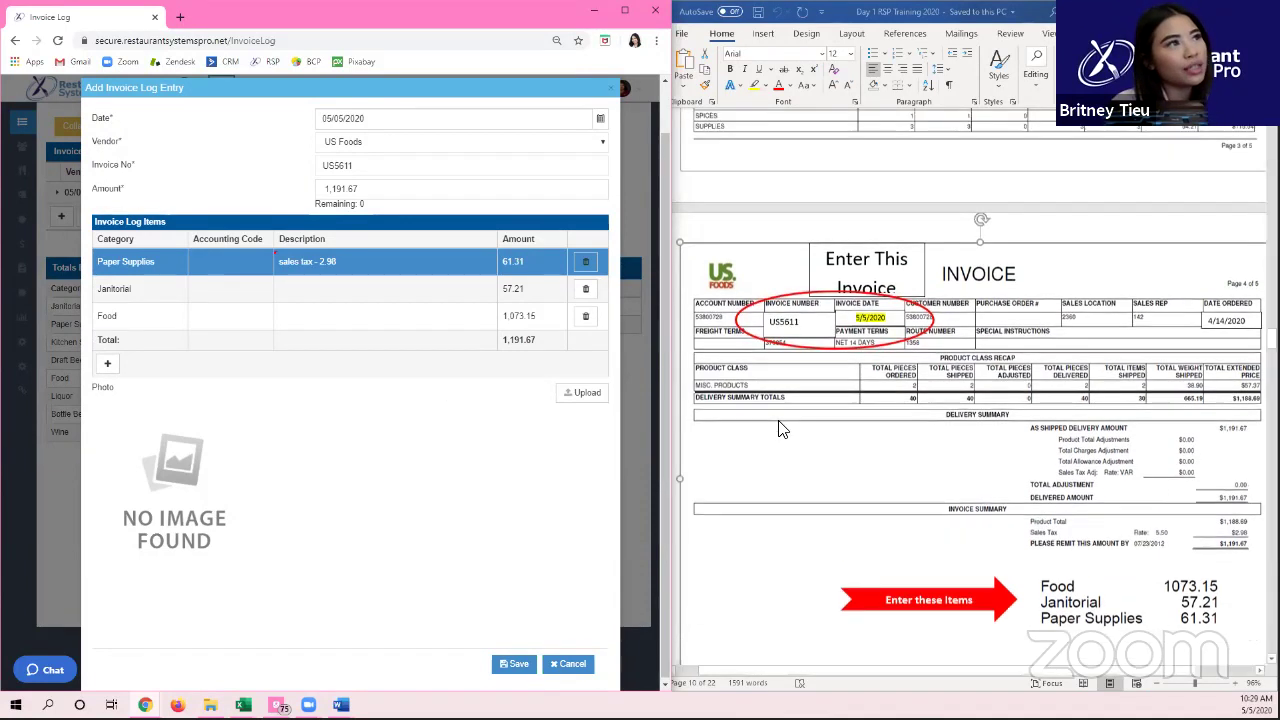
pyautogui.scroll(8, 788, 497)
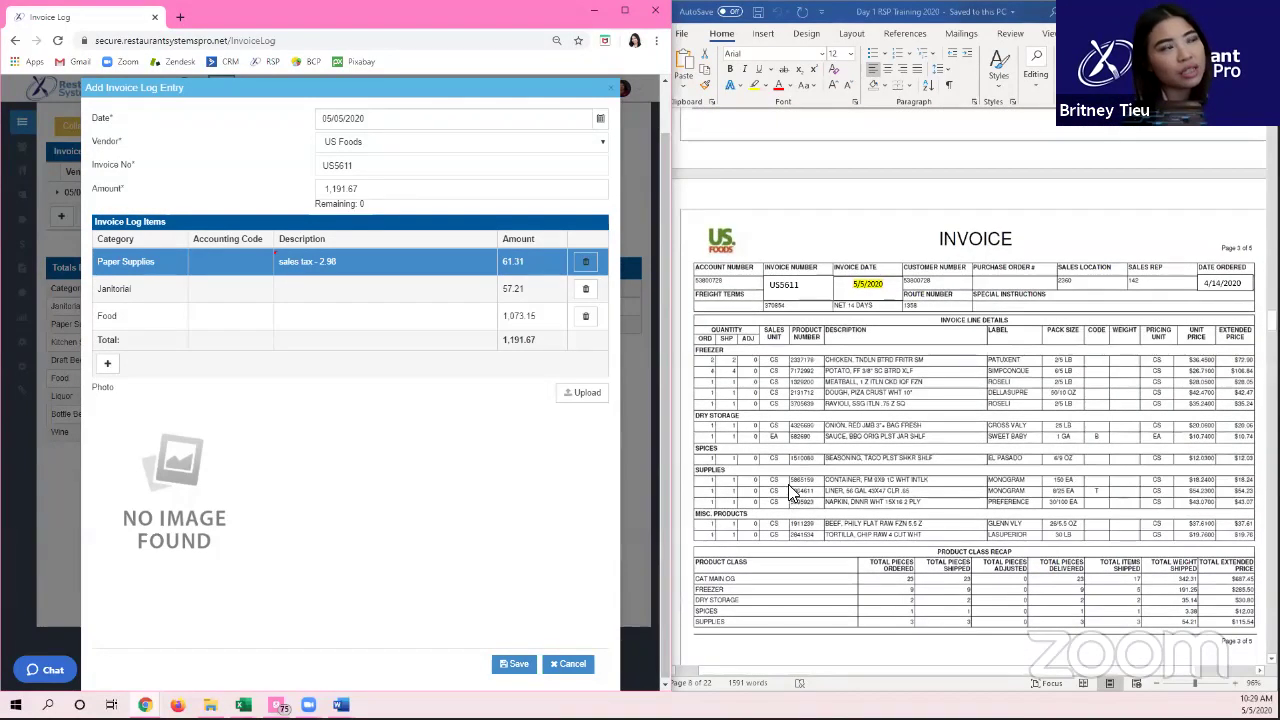
pyautogui.scroll(20, 788, 482)
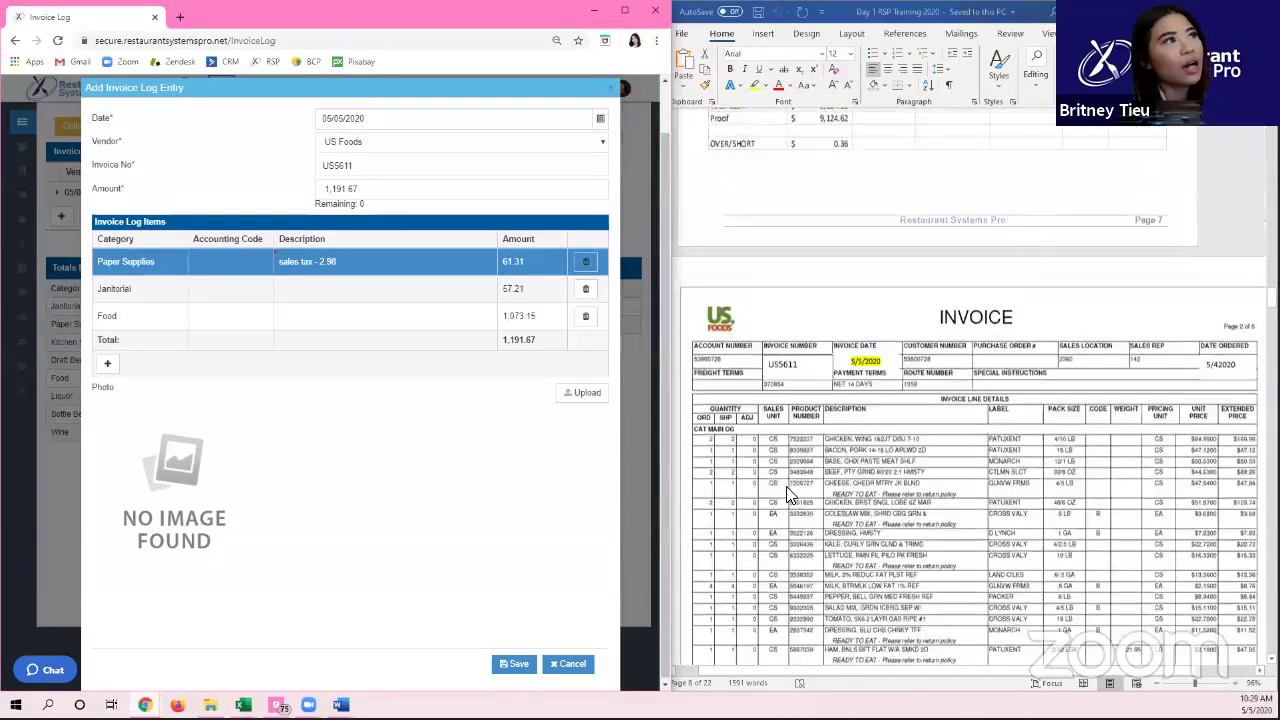
pyautogui.scroll(-9, 756, 494)
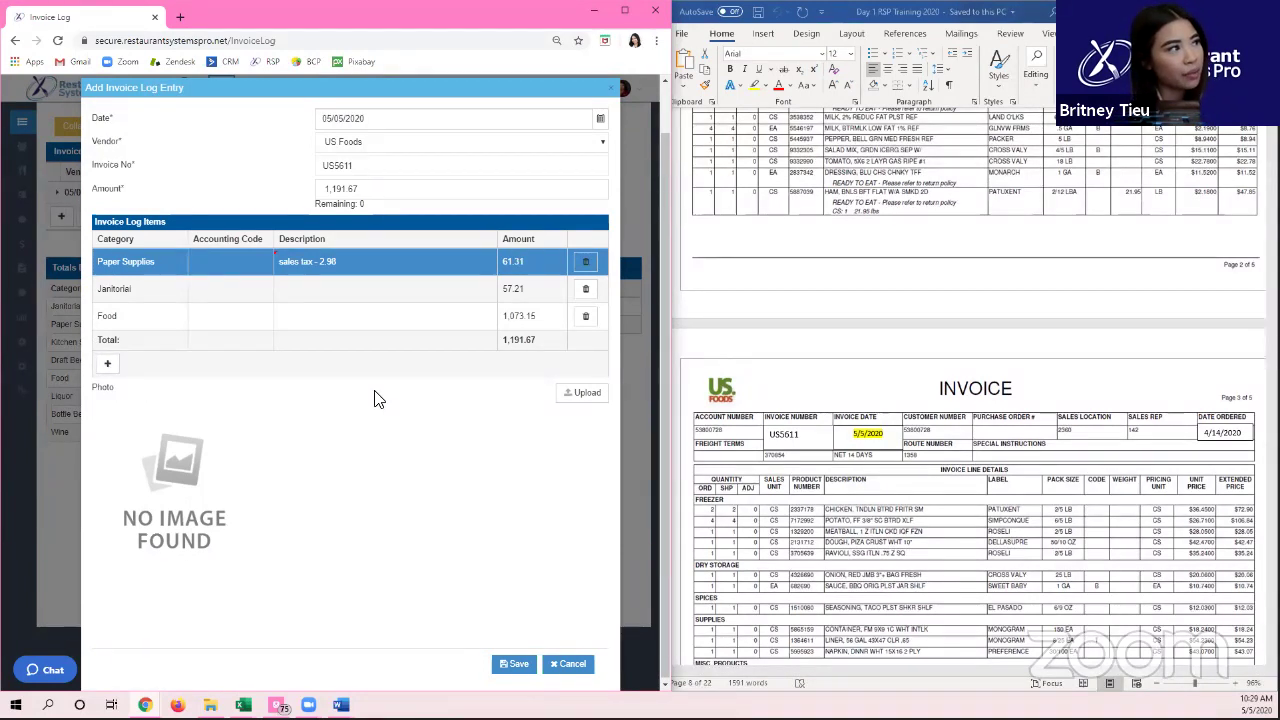
pyautogui.click(268, 316)
pyautogui.click(247, 288)
pyautogui.click(223, 262)
pyautogui.click(245, 314)
pyautogui.click(550, 316)
pyautogui.click(514, 288)
pyautogui.click(504, 264)
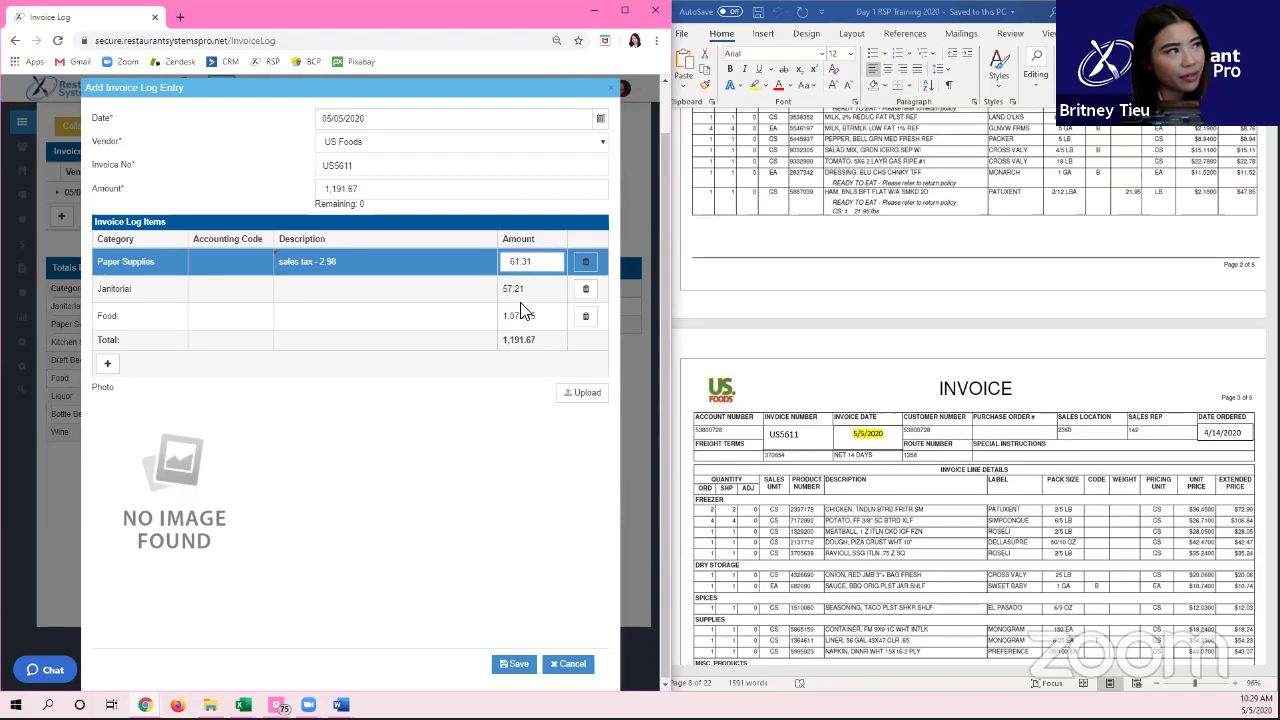
pyautogui.click(520, 312)
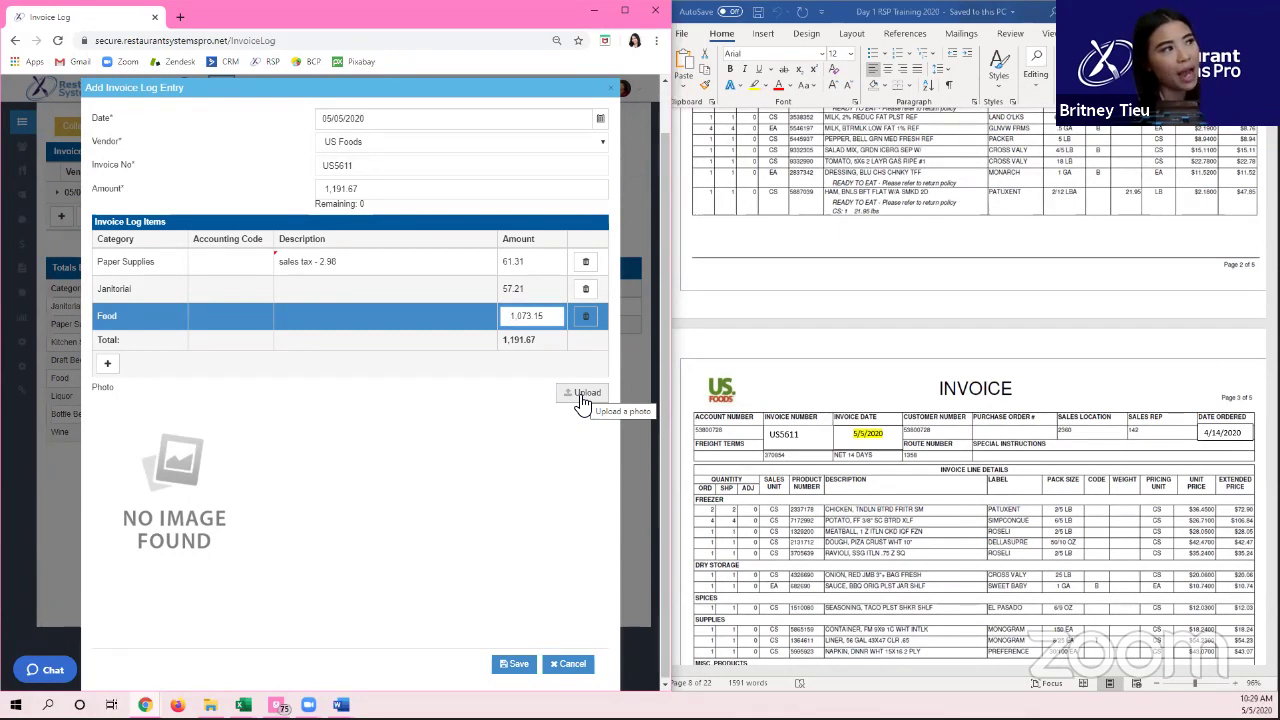
# Step: Upload the Desktop 'invoice' image as the US5611 entry's photo
pyautogui.click(585, 398)
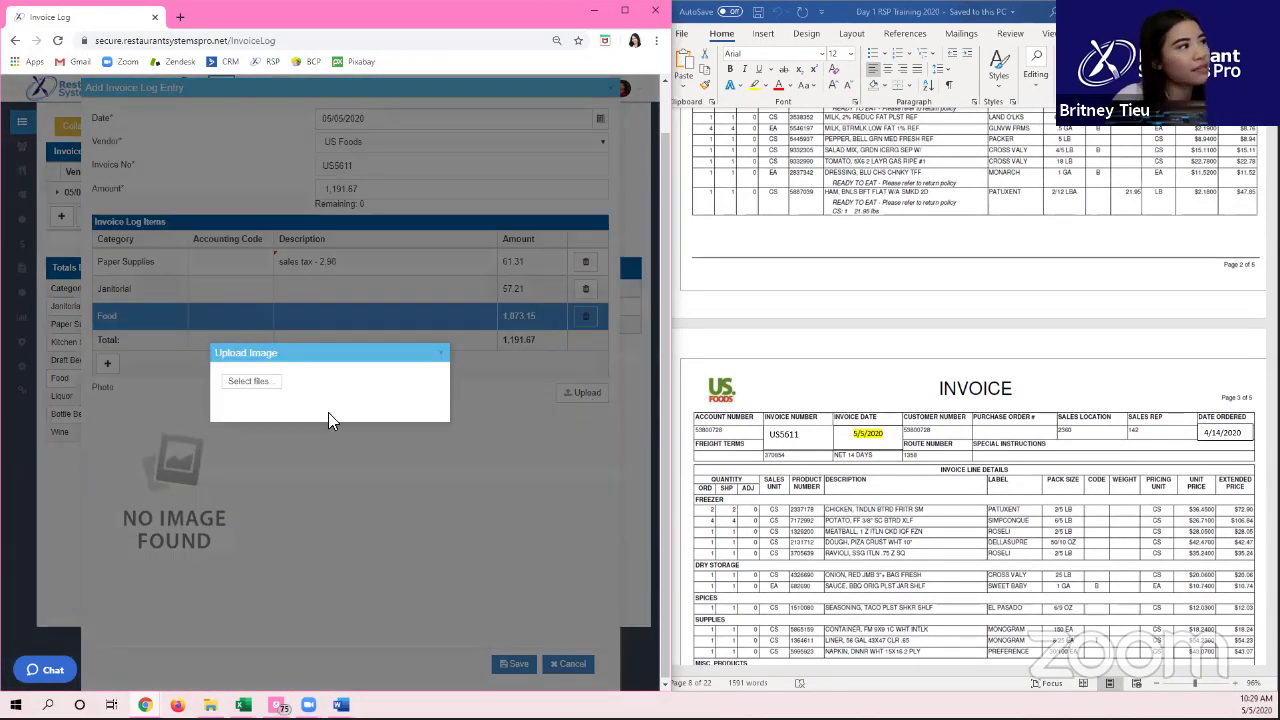
pyautogui.click(246, 381)
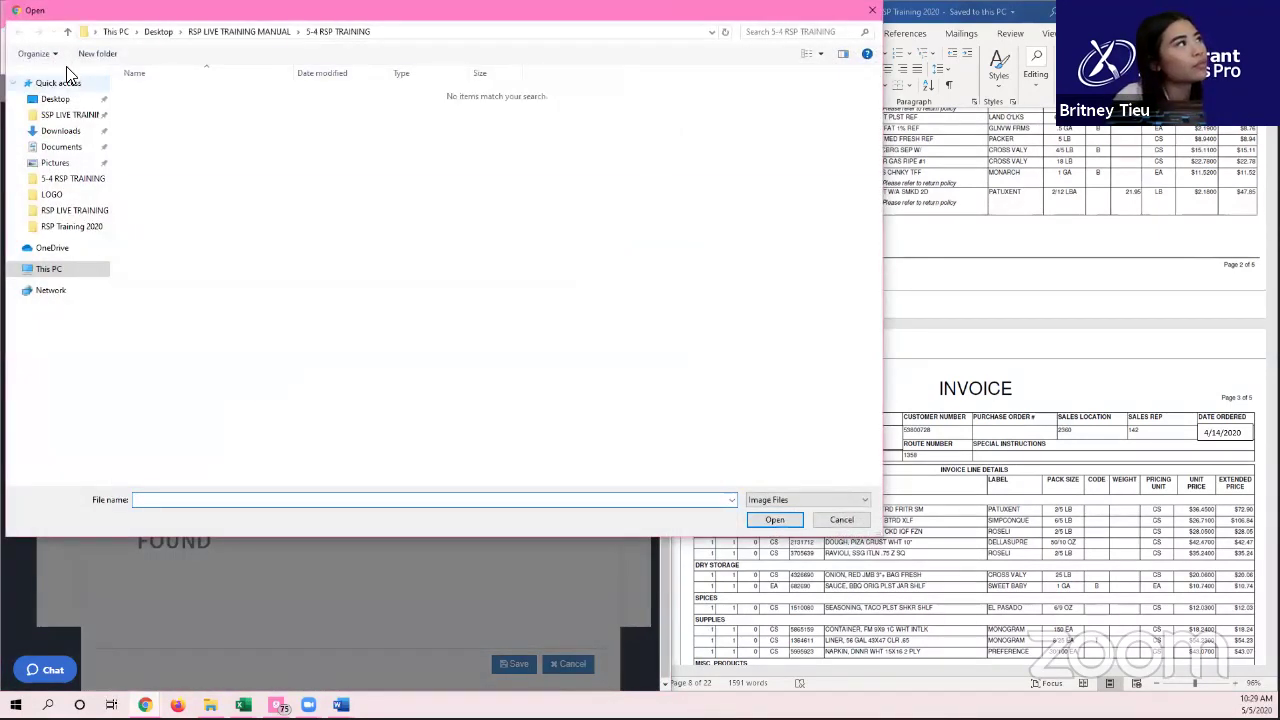
pyautogui.click(72, 99)
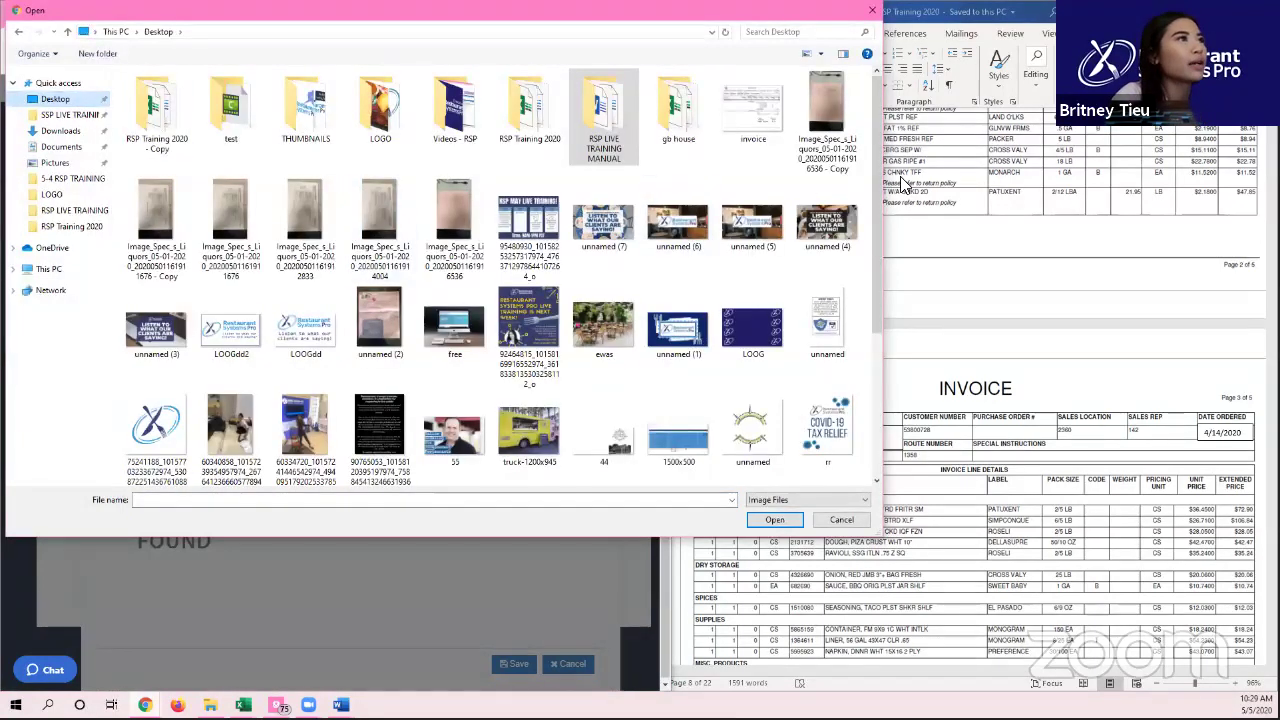
pyautogui.click(745, 118)
pyautogui.doubleClick(745, 118)
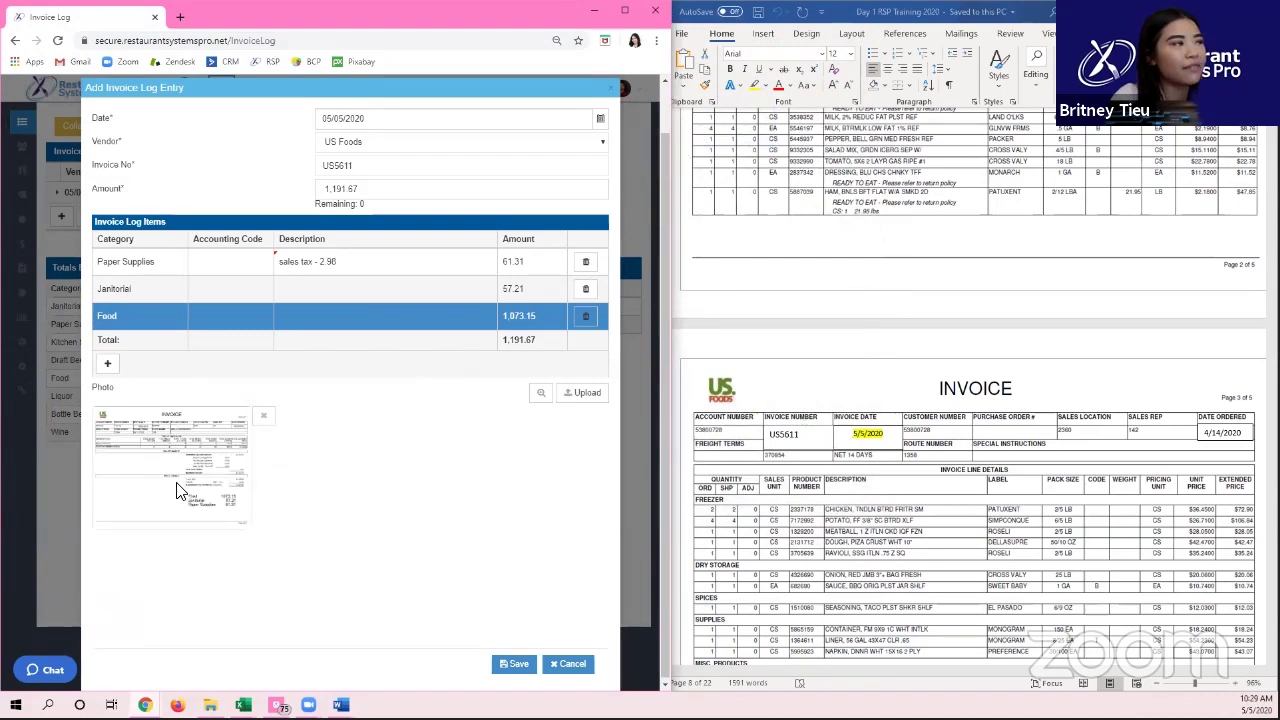
pyautogui.click(542, 394)
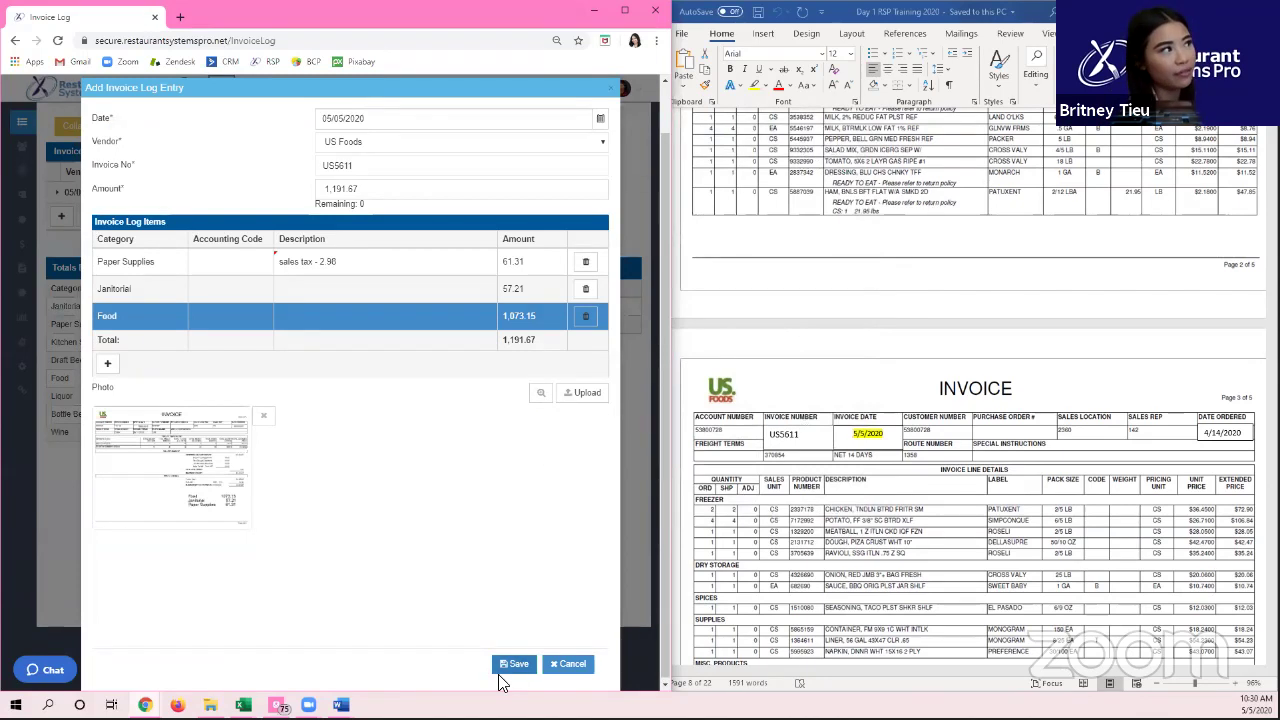
# Step: Save the US5611 entry and check the category totals, with May now at 7,981.7
pyautogui.click(515, 664)
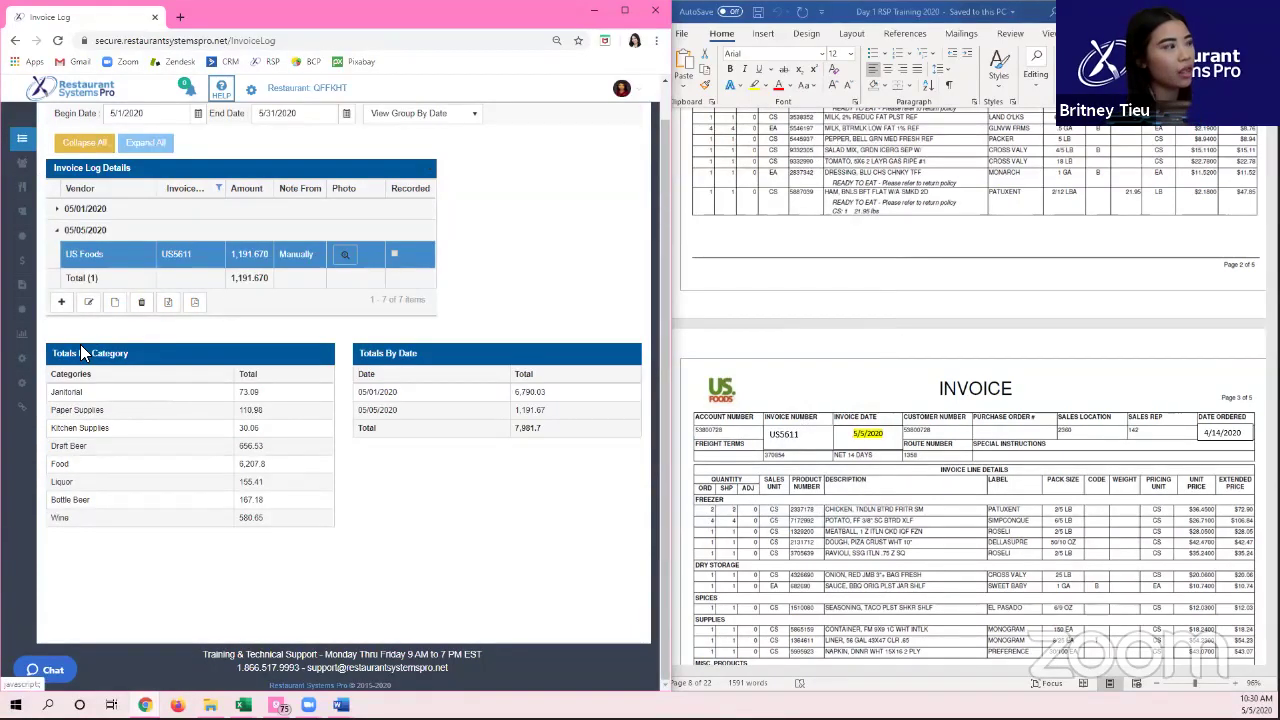
pyautogui.moveTo(243, 414); pyautogui.dragTo(451, 414)
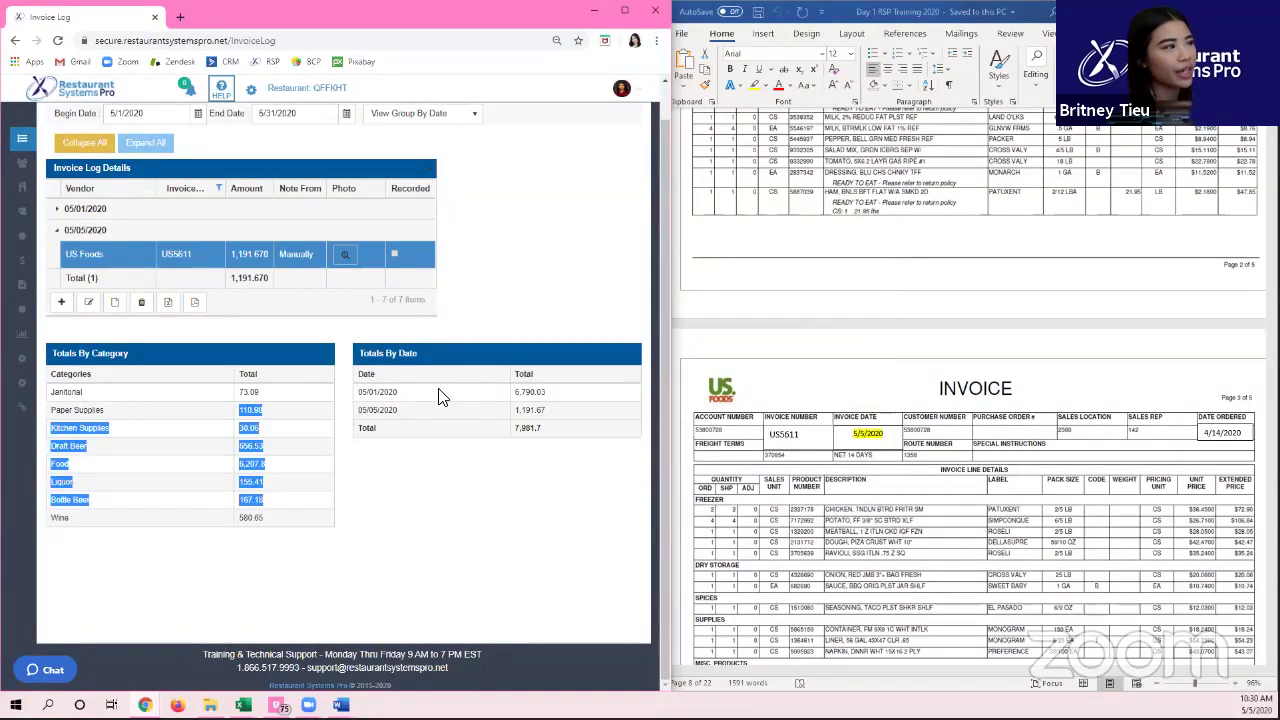
pyautogui.click(253, 428)
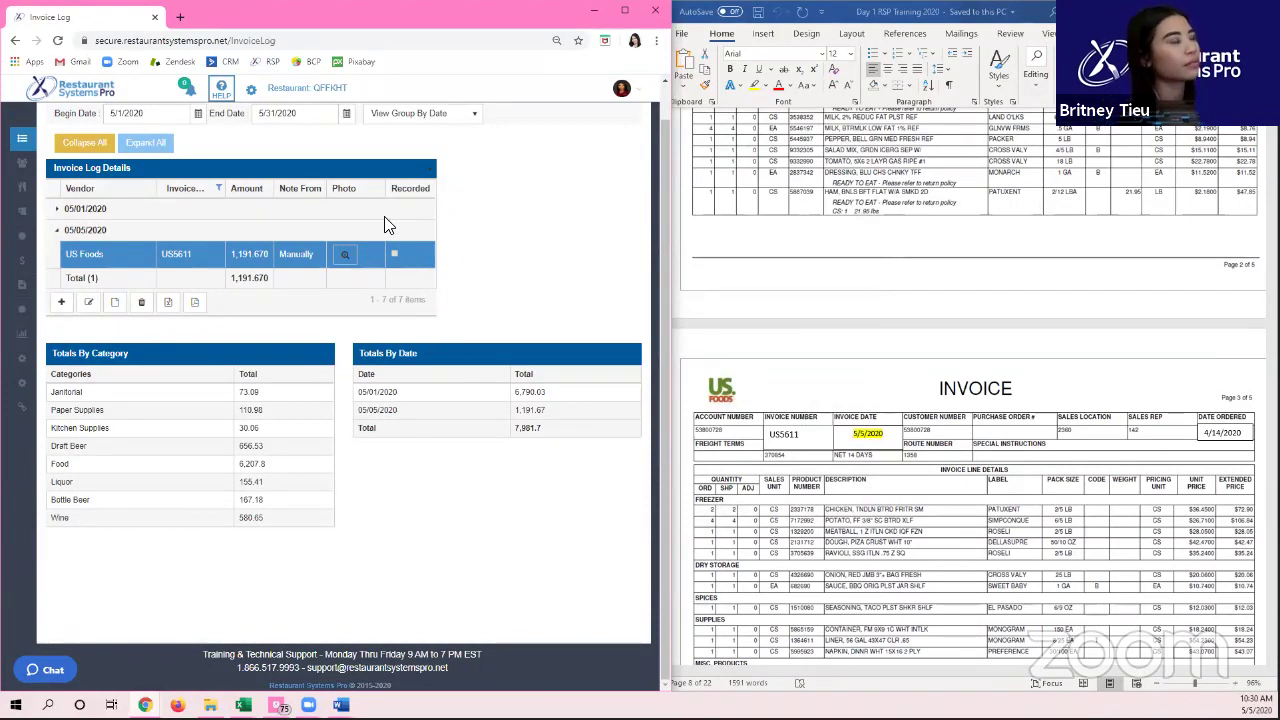
pyautogui.click(347, 259)
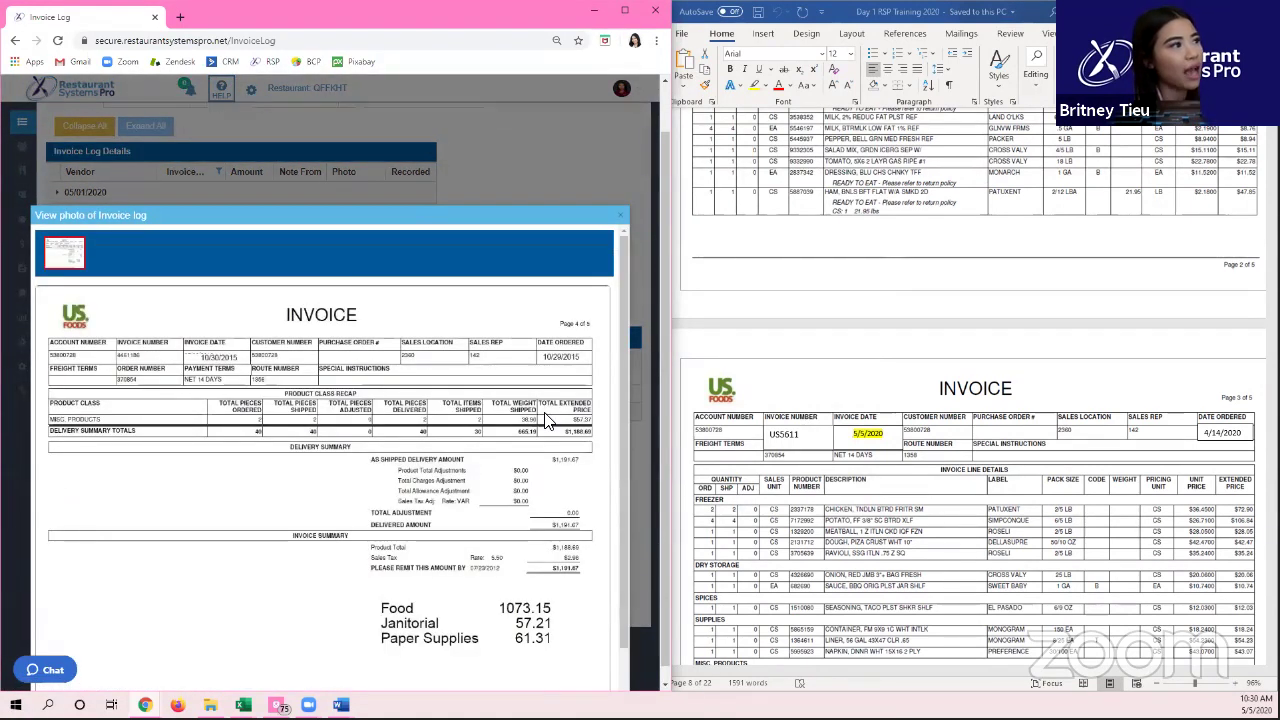
pyautogui.scroll(-1, 325, 342)
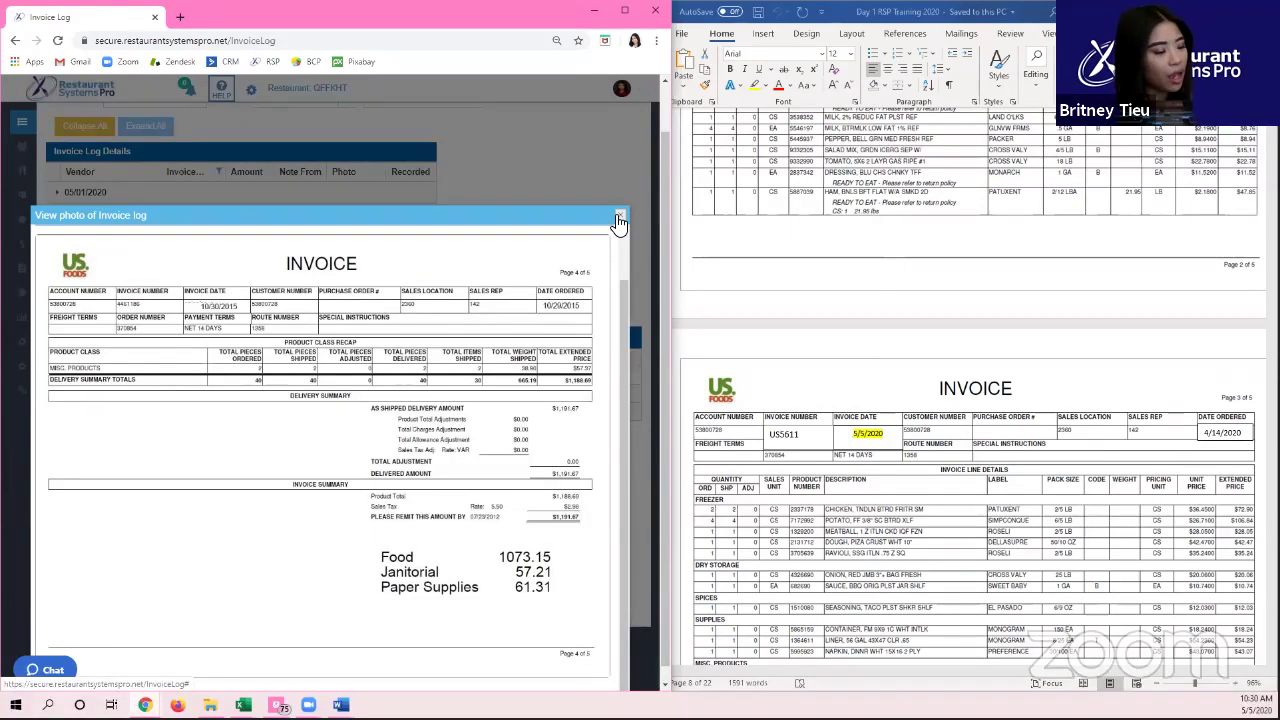
pyautogui.click(619, 221)
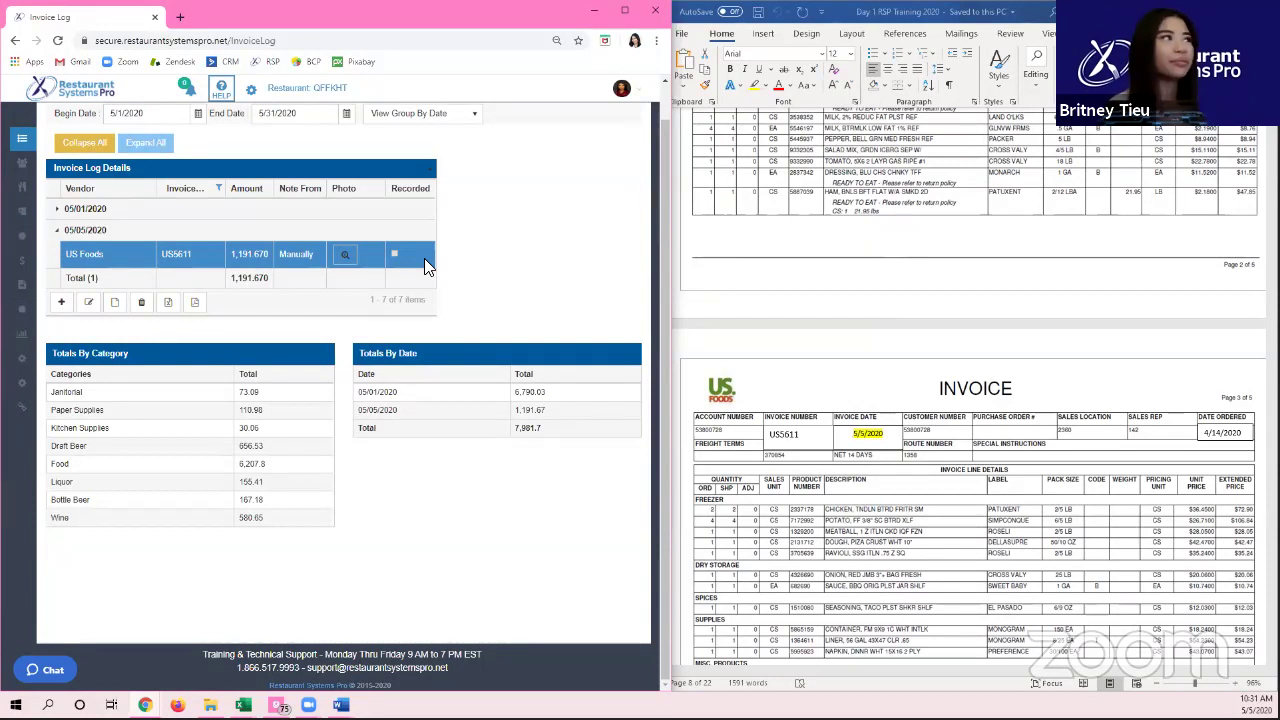
# Step: Open Daily Paperwork > Invoice Upload for 5/1/2020–5/31/2020 and bring the invoice document forward
pyautogui.scroll(1, 277, 137)
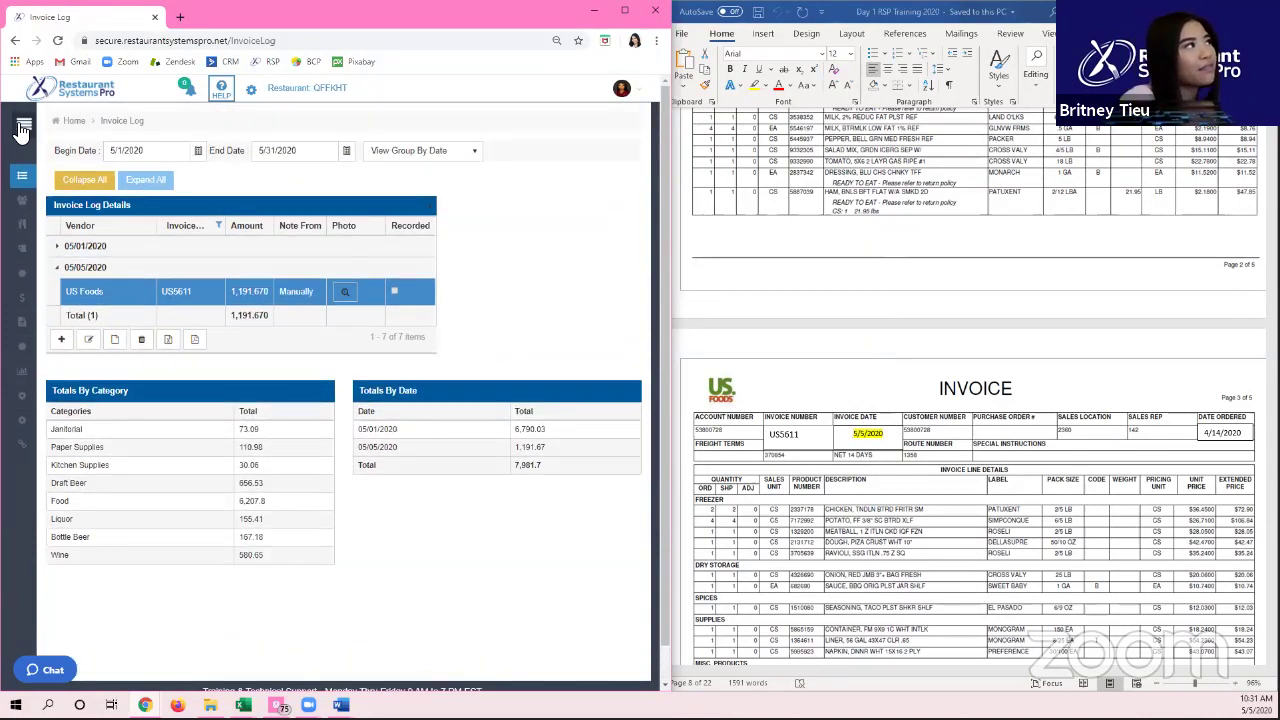
pyautogui.click(22, 132)
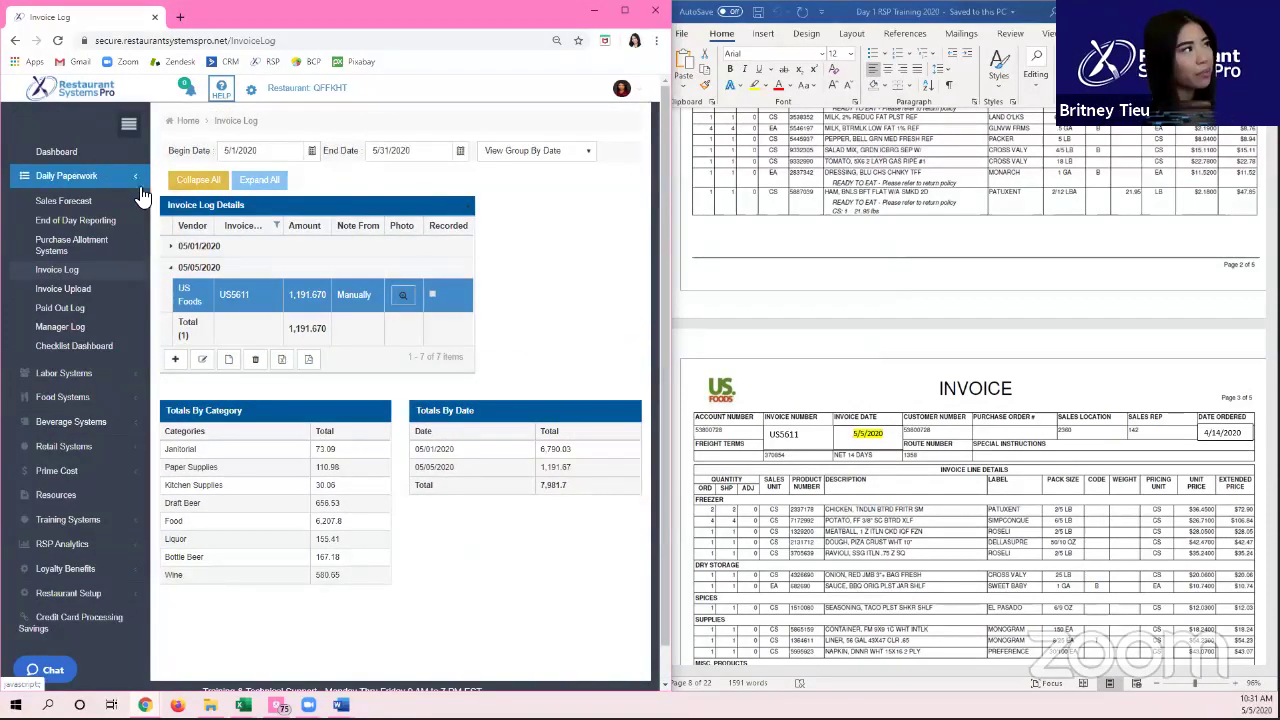
pyautogui.click(89, 293)
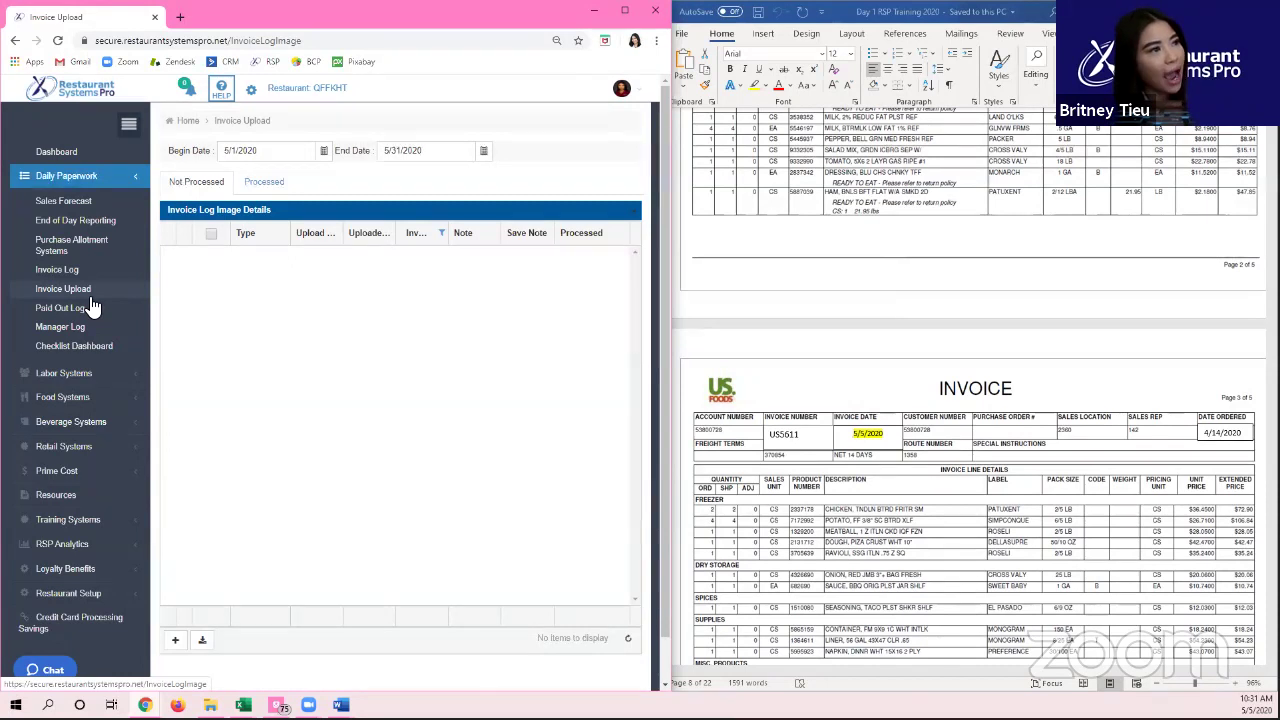
pyautogui.click(866, 502)
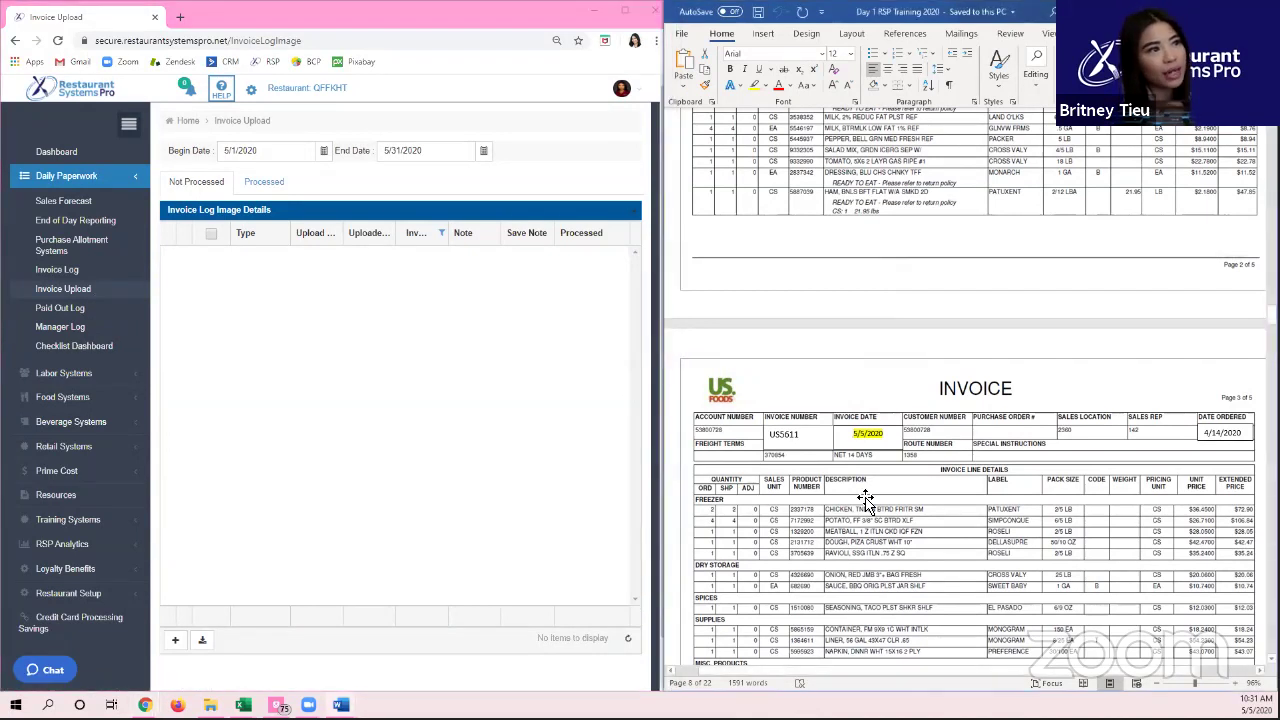
pyautogui.scroll(-3, 863, 500)
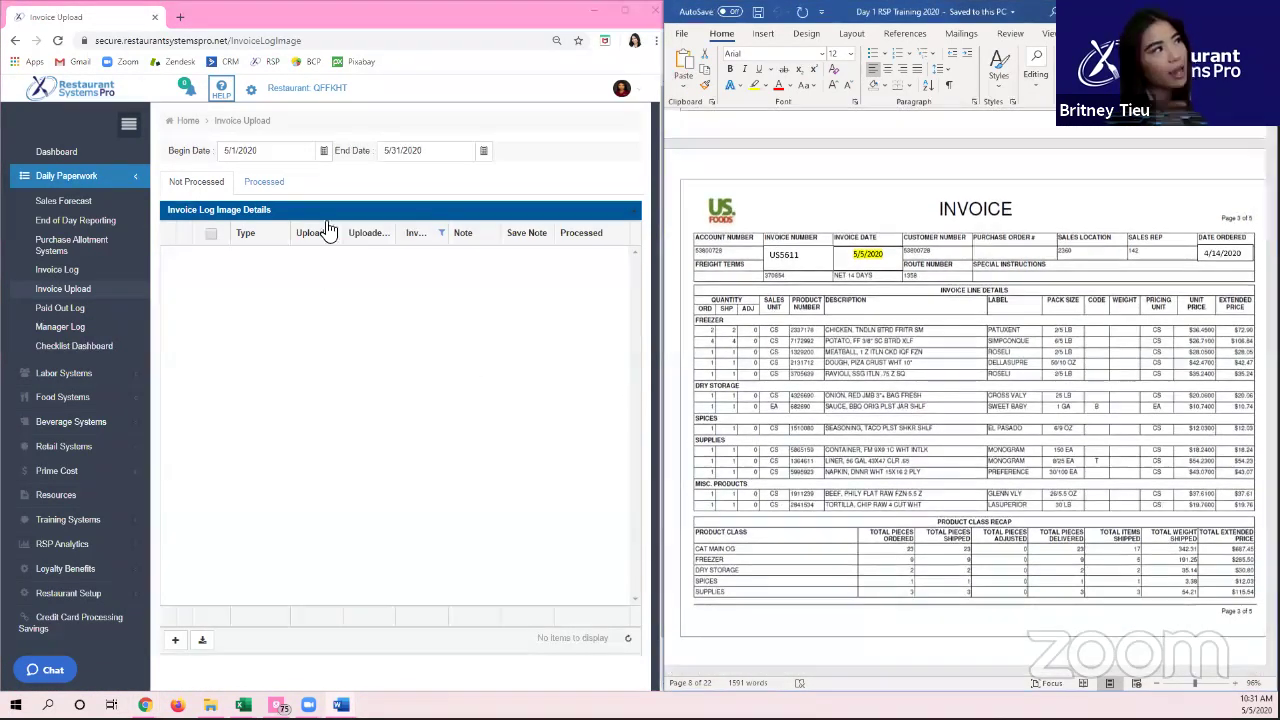
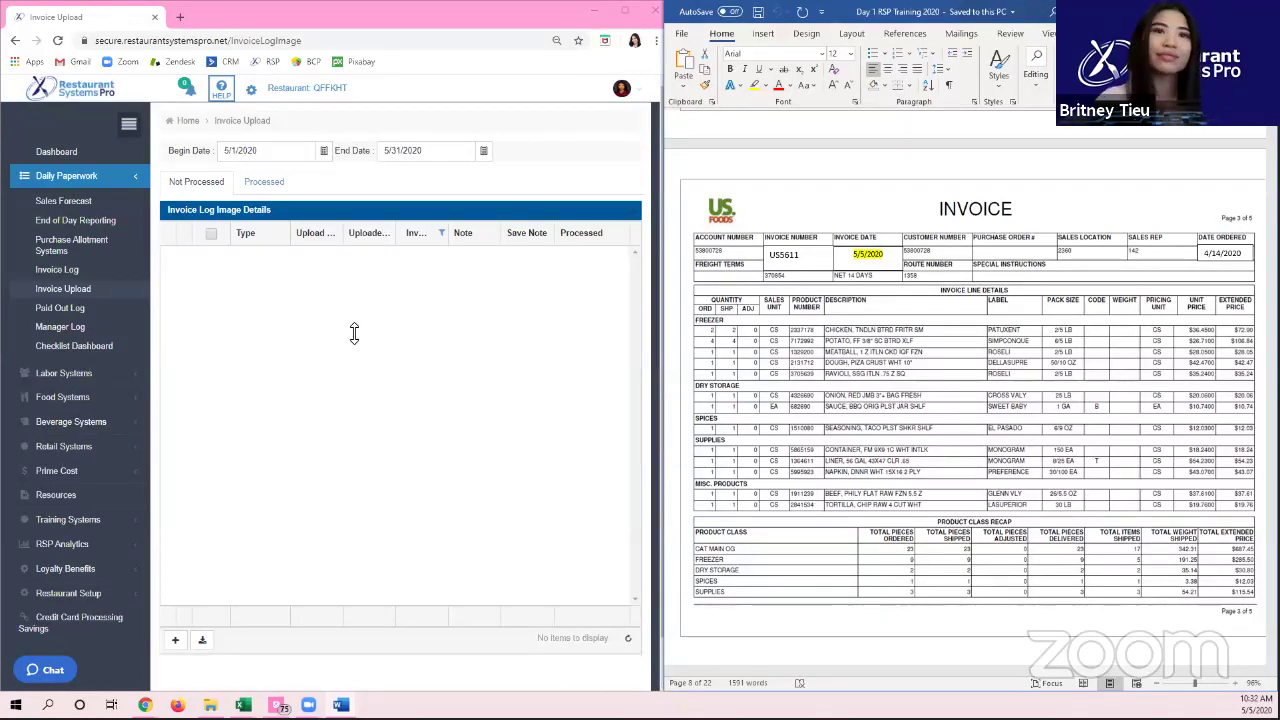
# Step: Toggle the Restaurant Systems Pro navigation sidebar and review the invoice document in Word
pyautogui.click(278, 321)
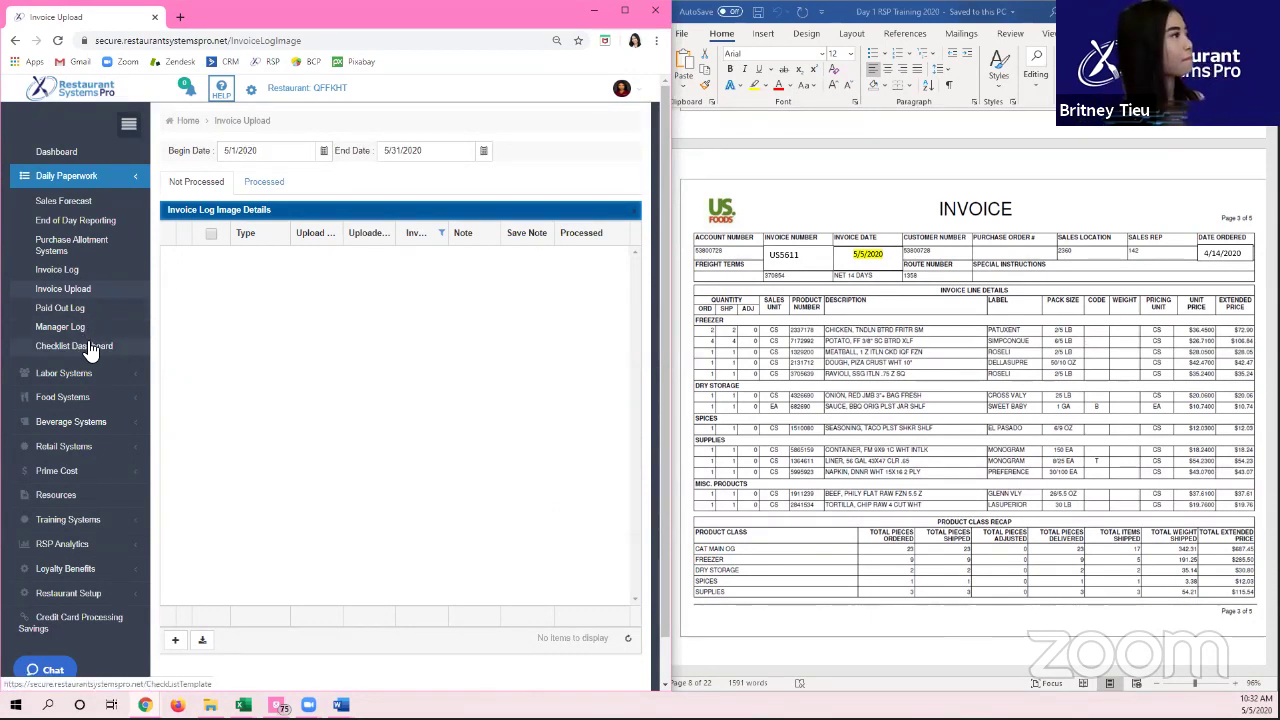
pyautogui.click(126, 126)
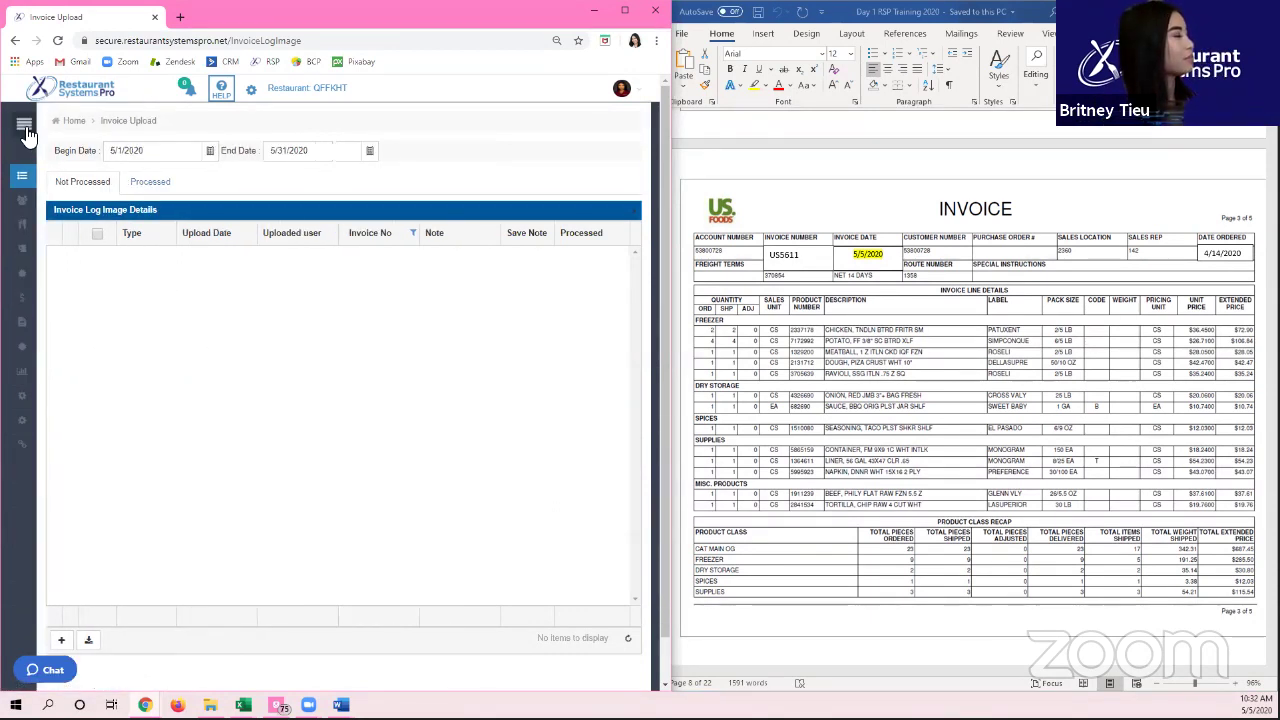
pyautogui.click(25, 126)
pyautogui.click(923, 331)
pyautogui.scroll(-15, 920, 331)
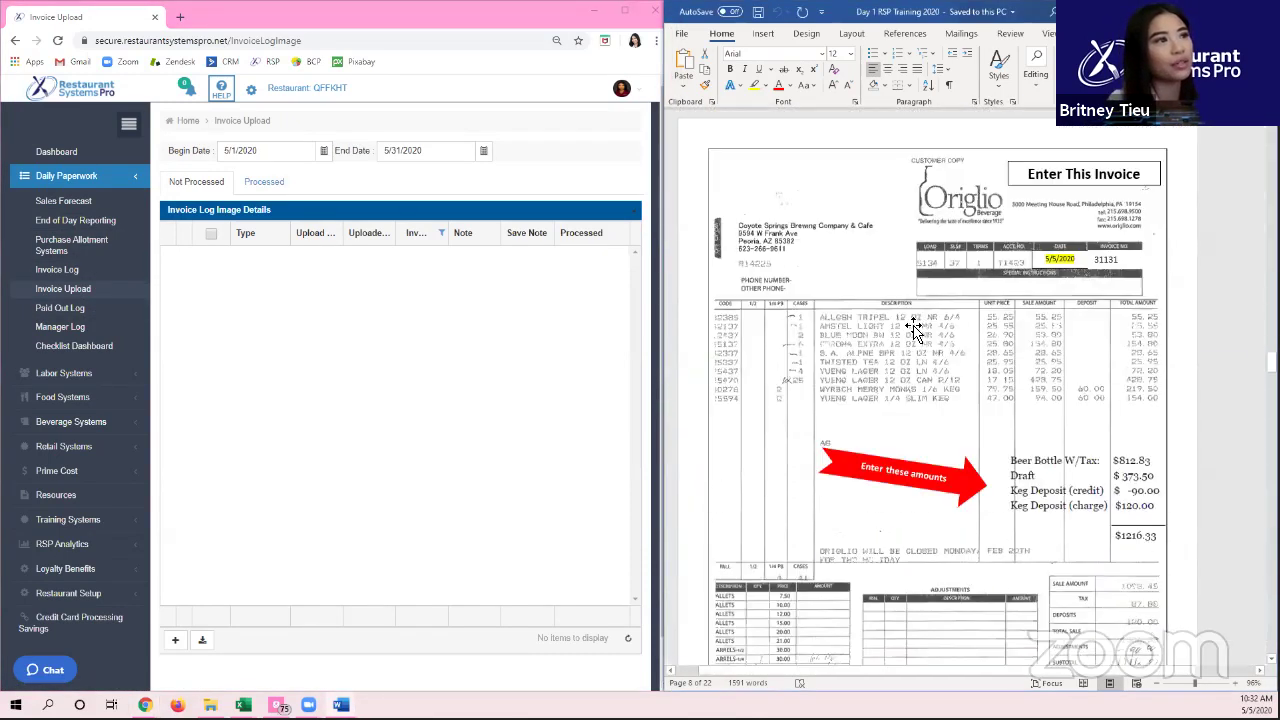
pyautogui.scroll(5, 900, 330)
pyautogui.scroll(3, 888, 326)
pyautogui.scroll(-10, 889, 326)
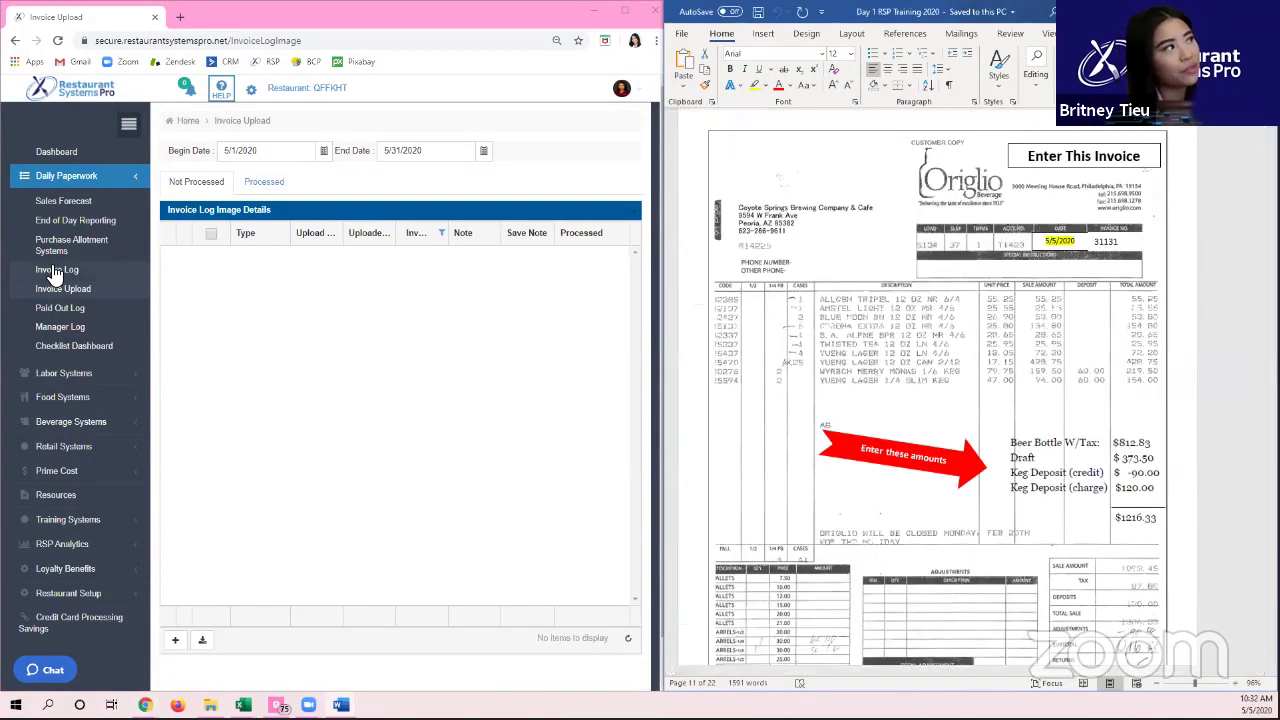
# Step: Open the 5/1/2020–5/31/2020 Invoice Log and compare it with the Word invoice document
pyautogui.click(66, 272)
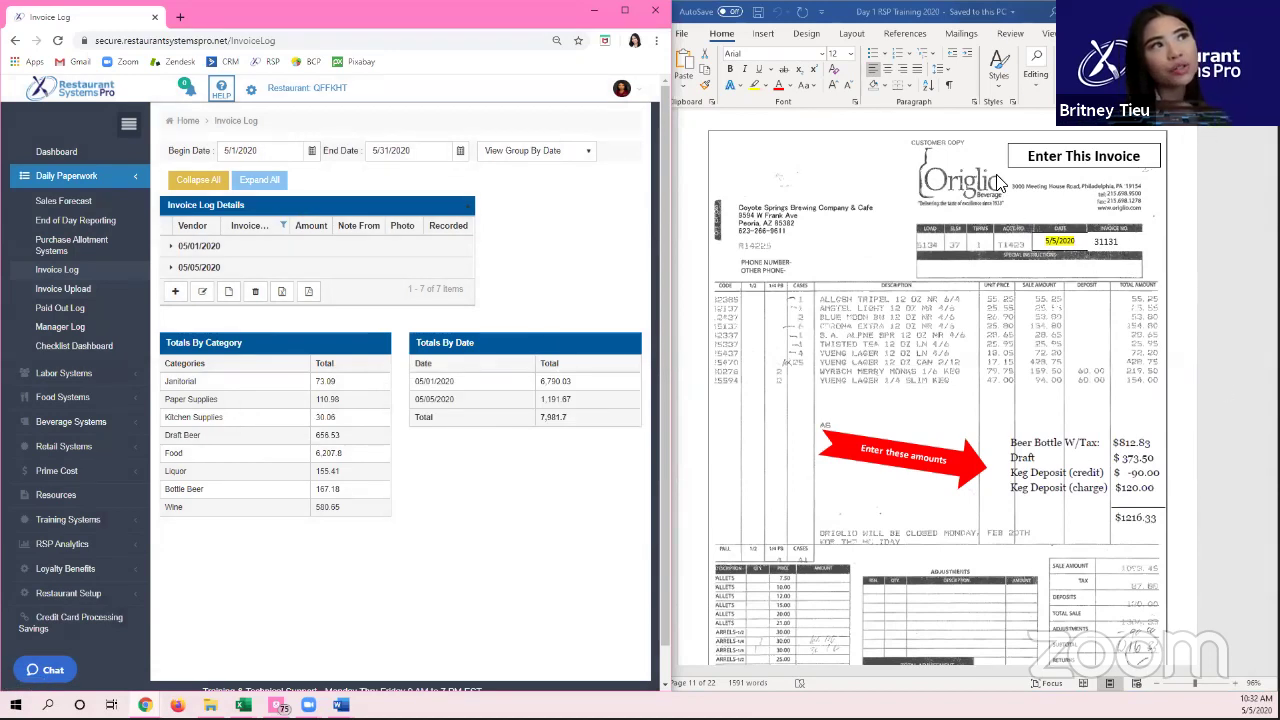
pyautogui.click(955, 215)
pyautogui.scroll(-4, 950, 230)
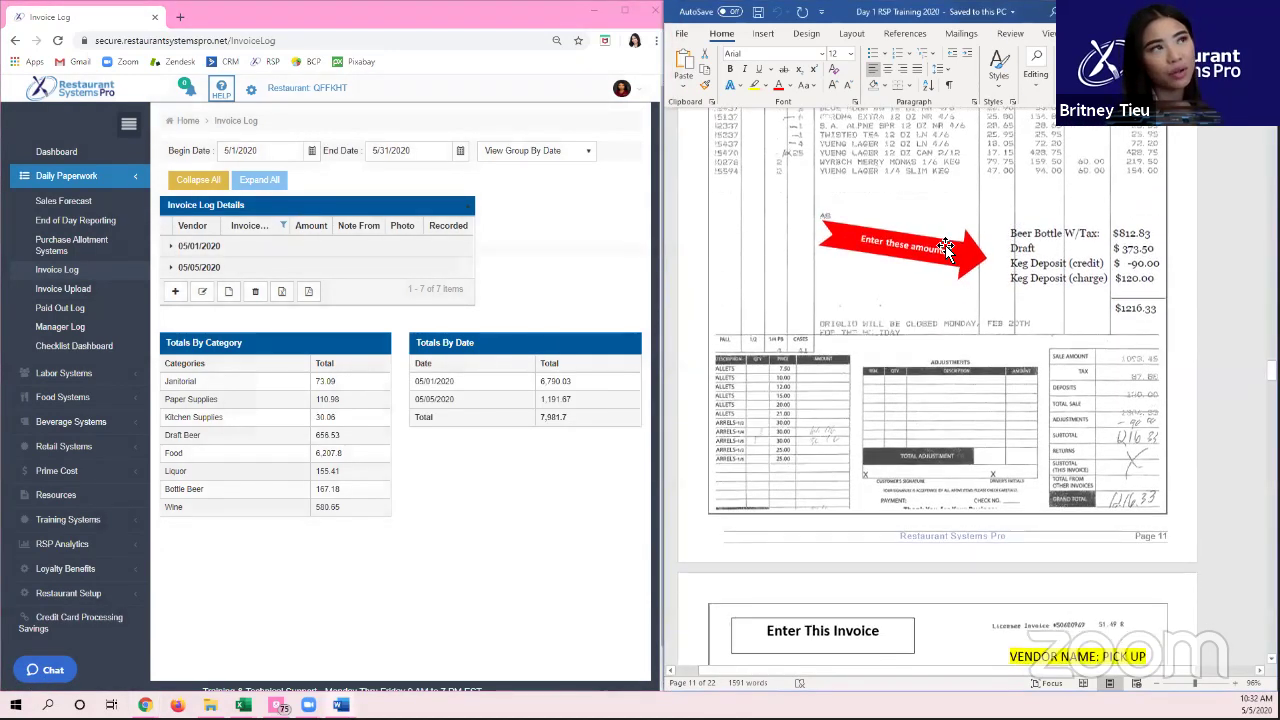
pyautogui.scroll(4, 948, 180)
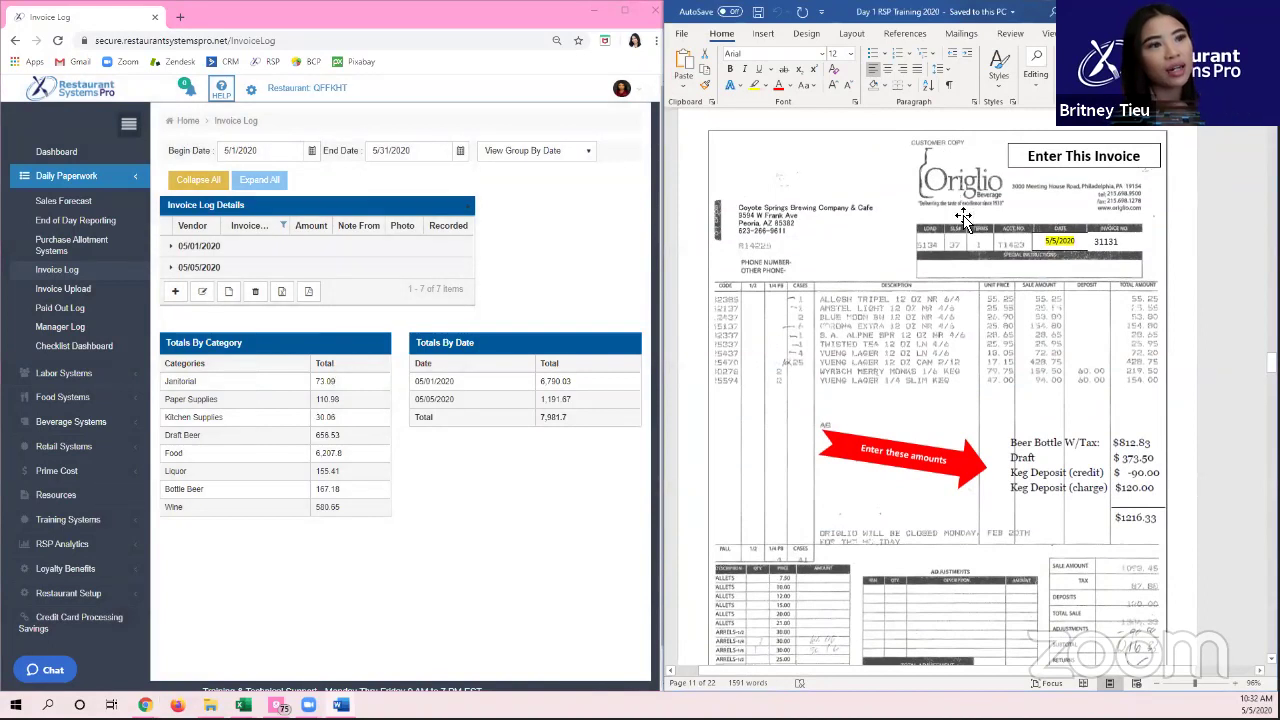
pyautogui.scroll(-8, 963, 218)
pyautogui.scroll(-10, 916, 265)
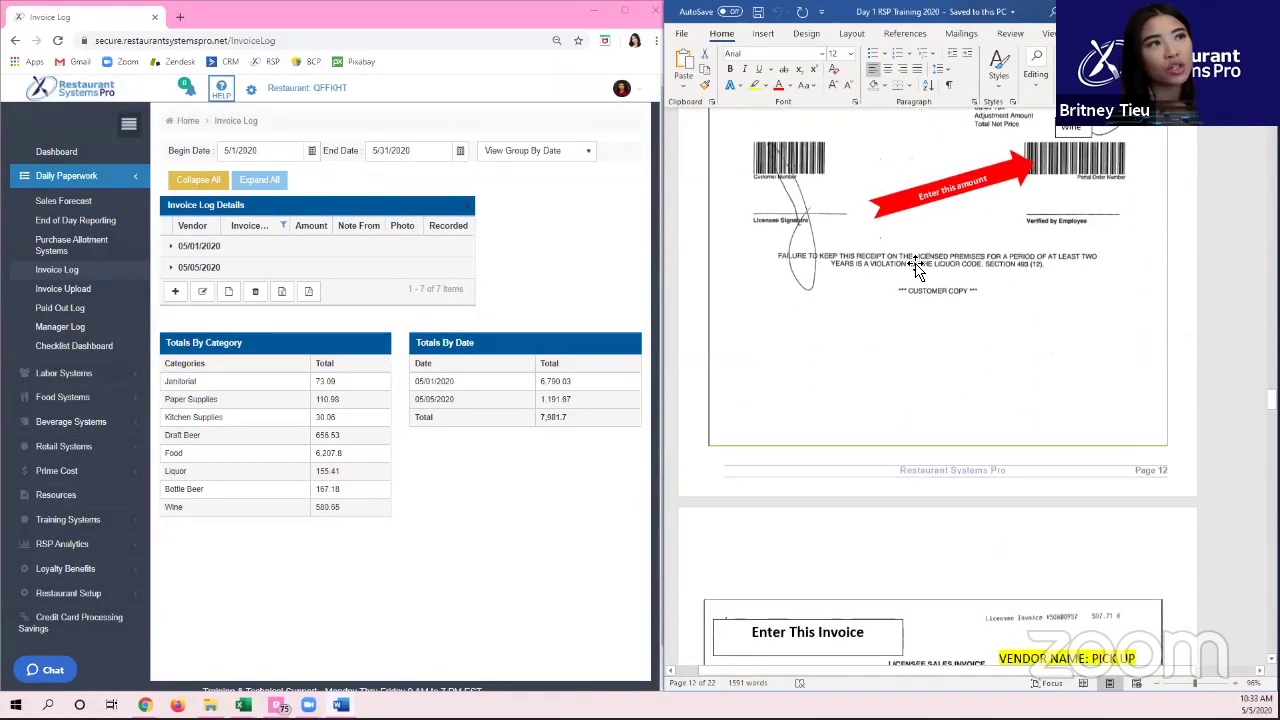
pyautogui.scroll(12, 918, 268)
pyautogui.scroll(5, 926, 268)
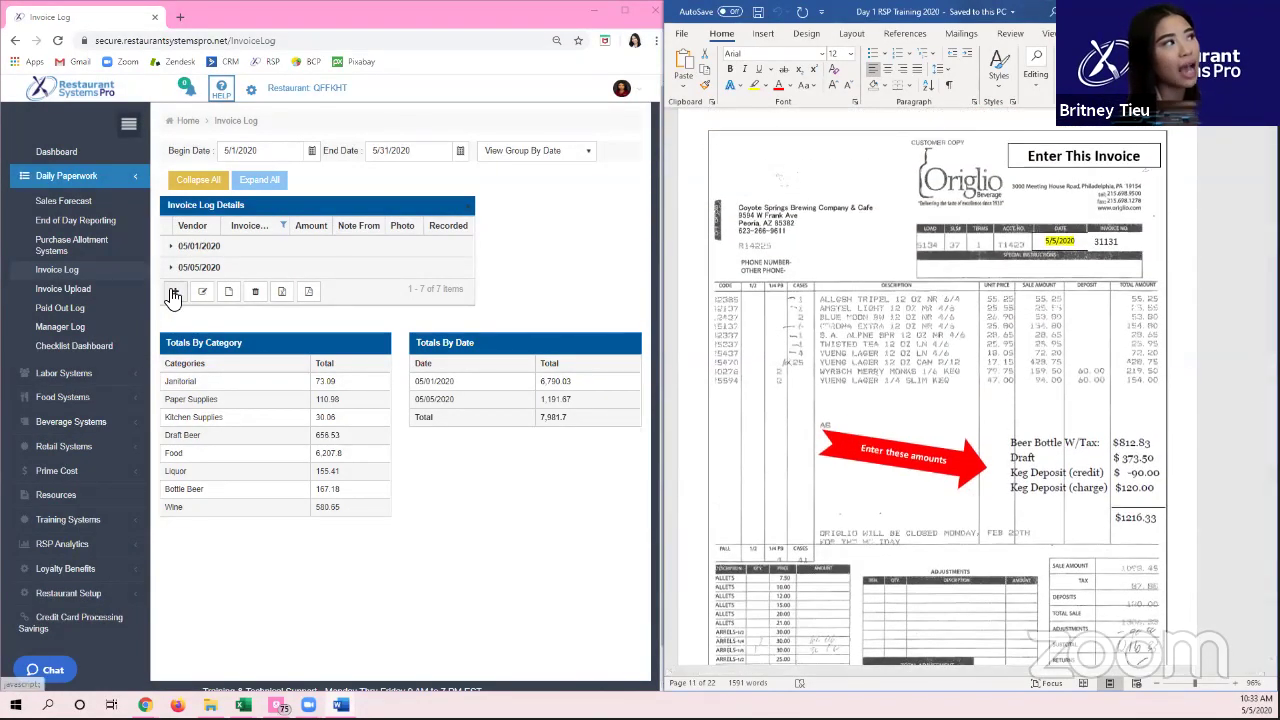
pyautogui.click(173, 294)
# Step: Fill the new invoice entry with vendor Origlio, invoice number 31131 and amount 1,216.33
pyautogui.click(418, 204)
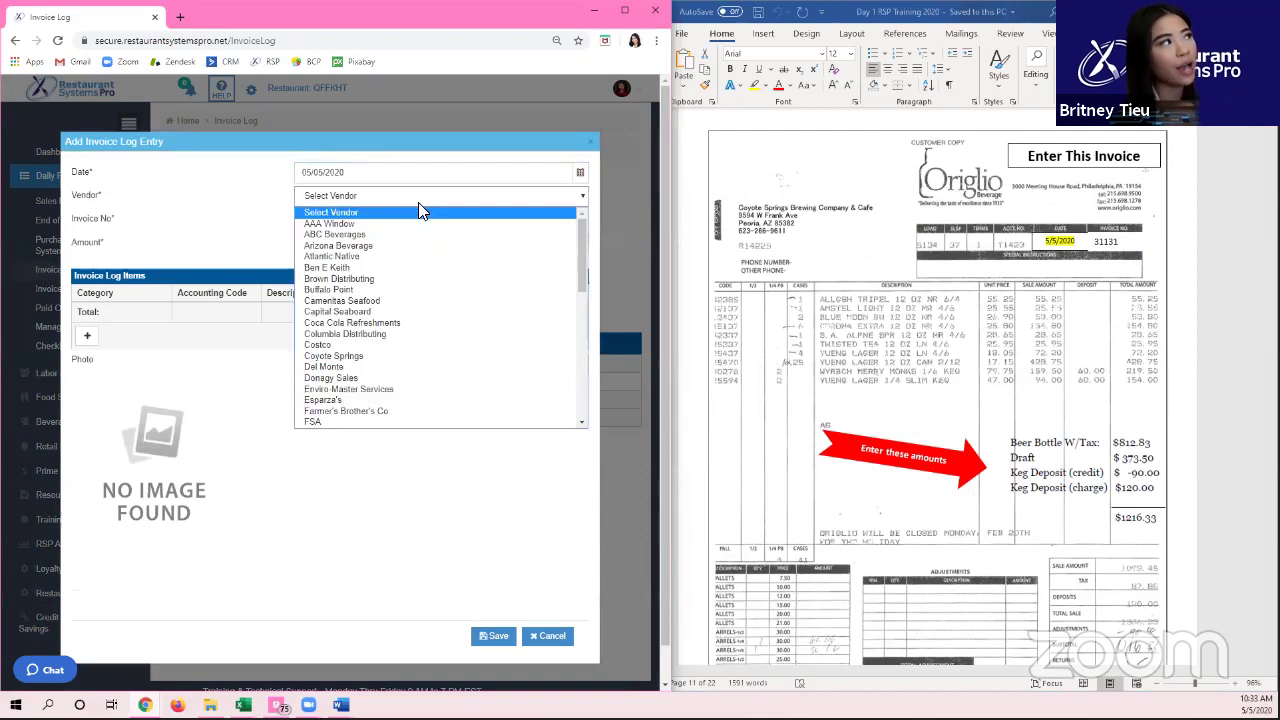
pyautogui.write('orig')
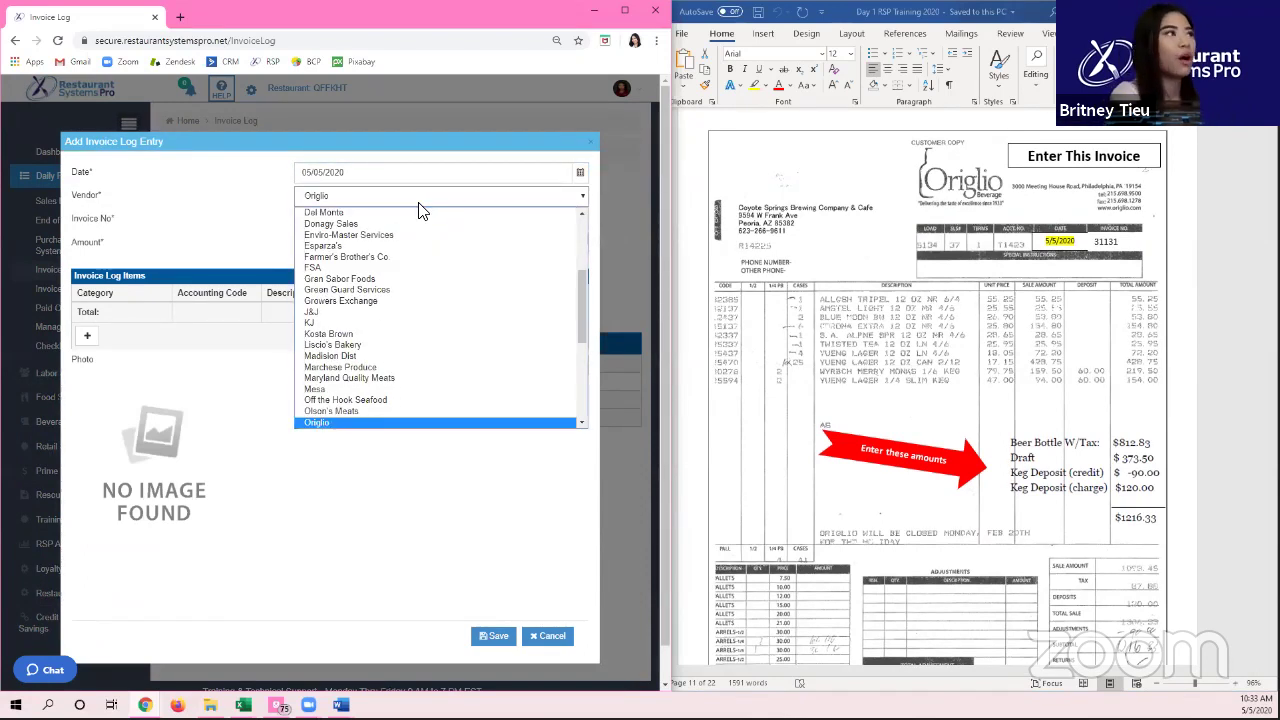
pyautogui.press('Return')
pyautogui.click(330, 219)
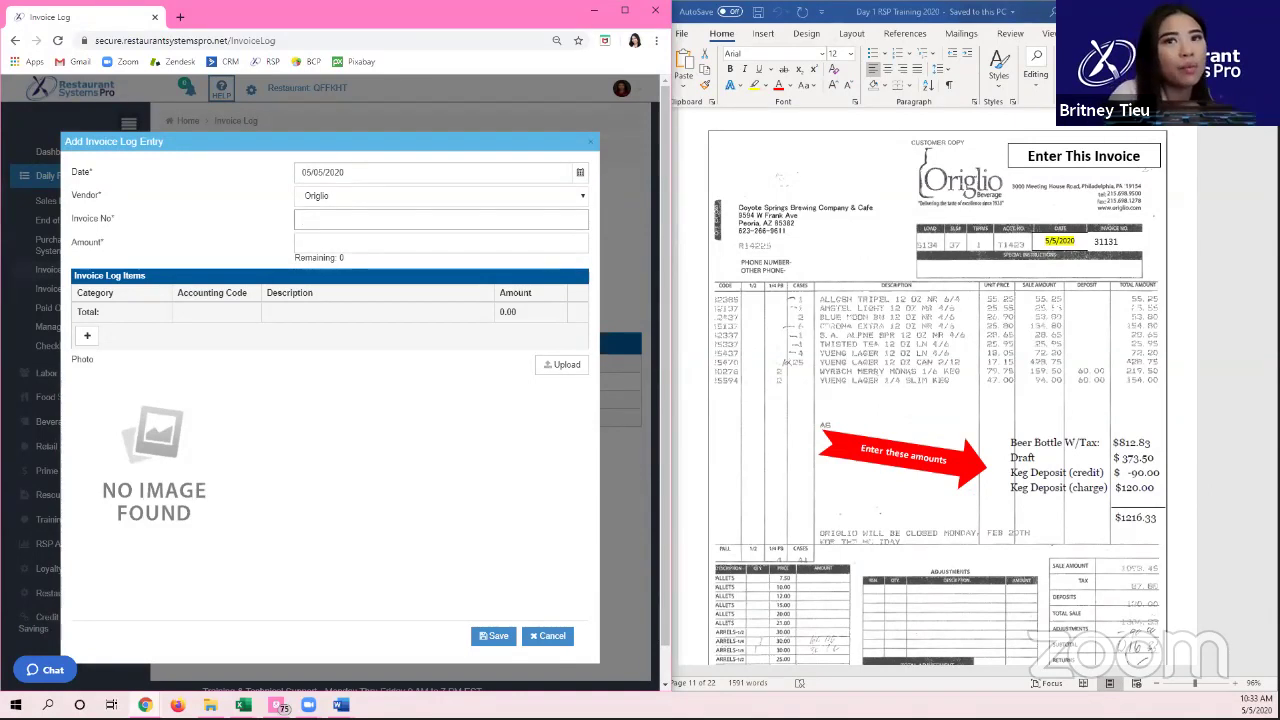
pyautogui.write('31131')
pyautogui.click(440, 242)
pyautogui.write('1,216.33')
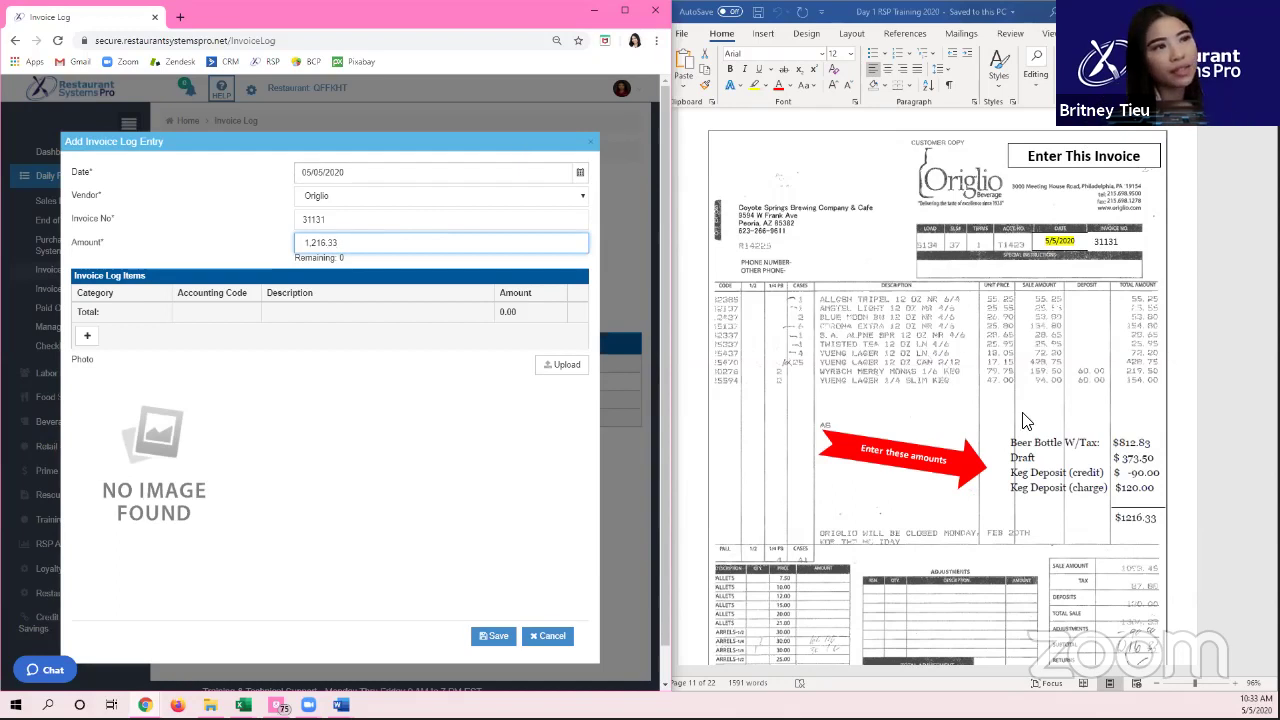
pyautogui.click(1022, 482)
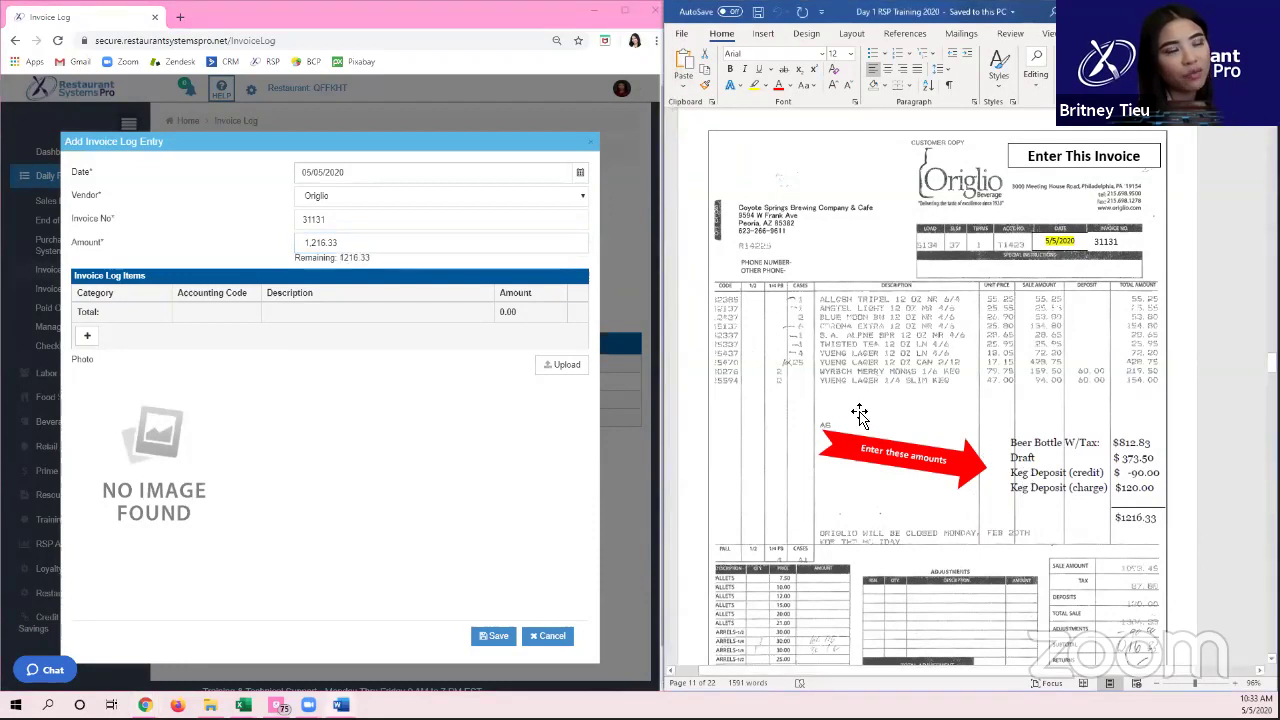
pyautogui.scroll(-1, 859, 414)
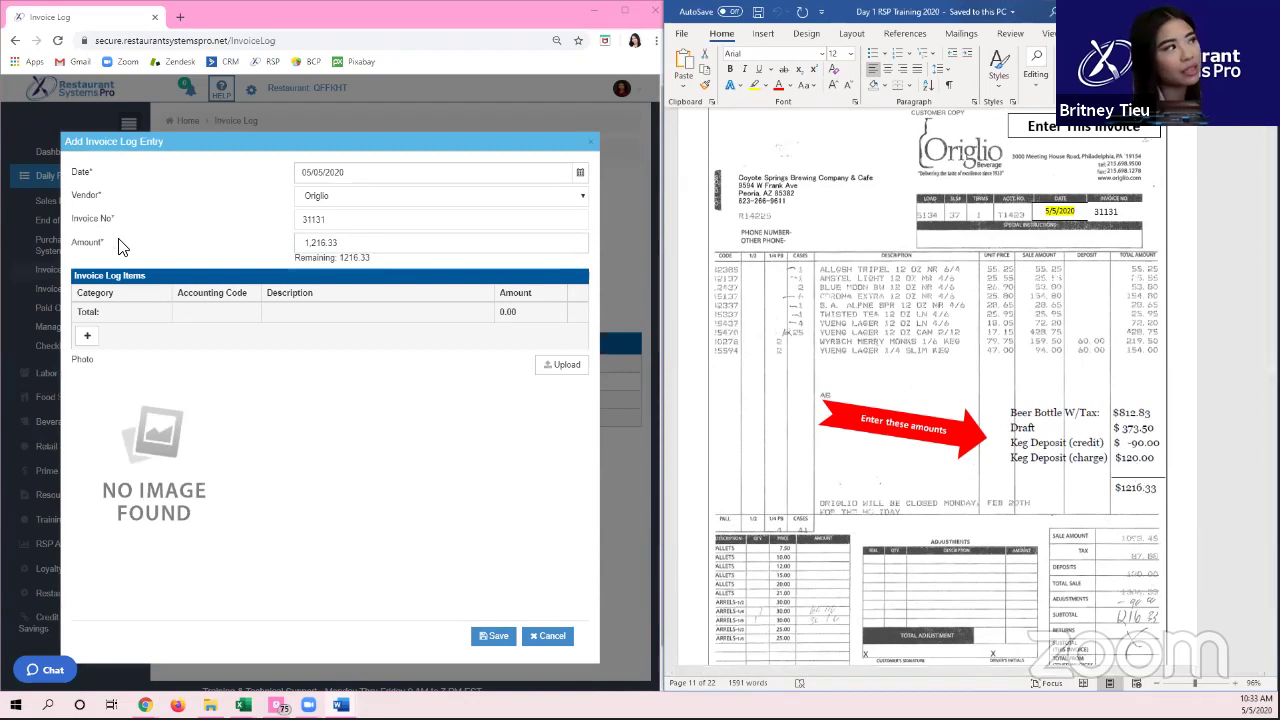
# Step: Add a Keg Deposit line item of 30 to the Origlio invoice
pyautogui.click(86, 335)
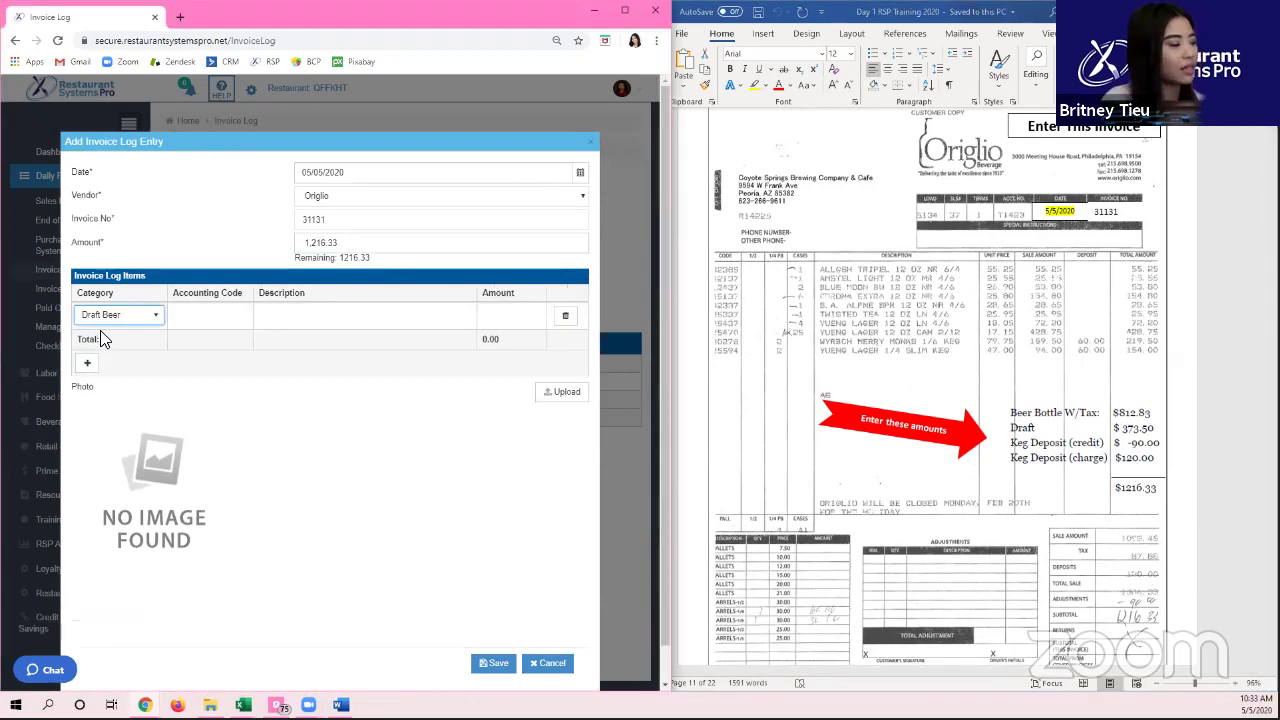
pyautogui.press('Down')
pyautogui.press('Down')
pyautogui.press('Down')
pyautogui.press('Down')
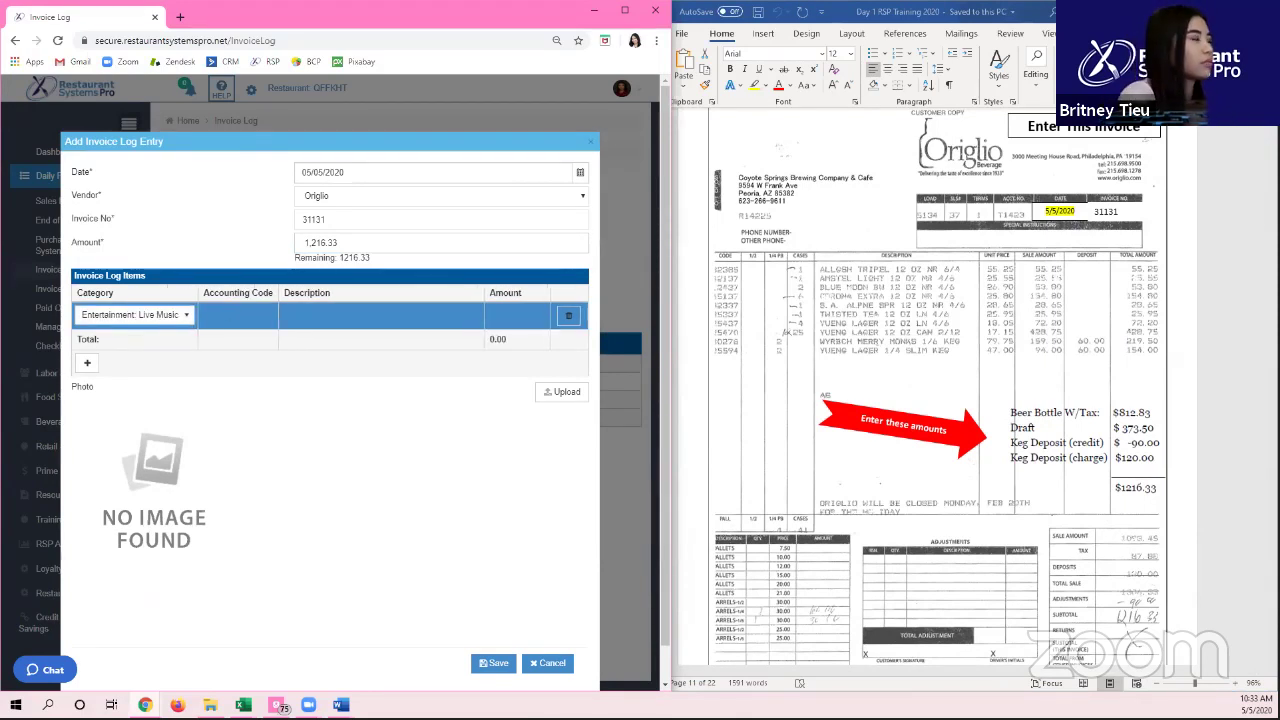
pyautogui.click(125, 314)
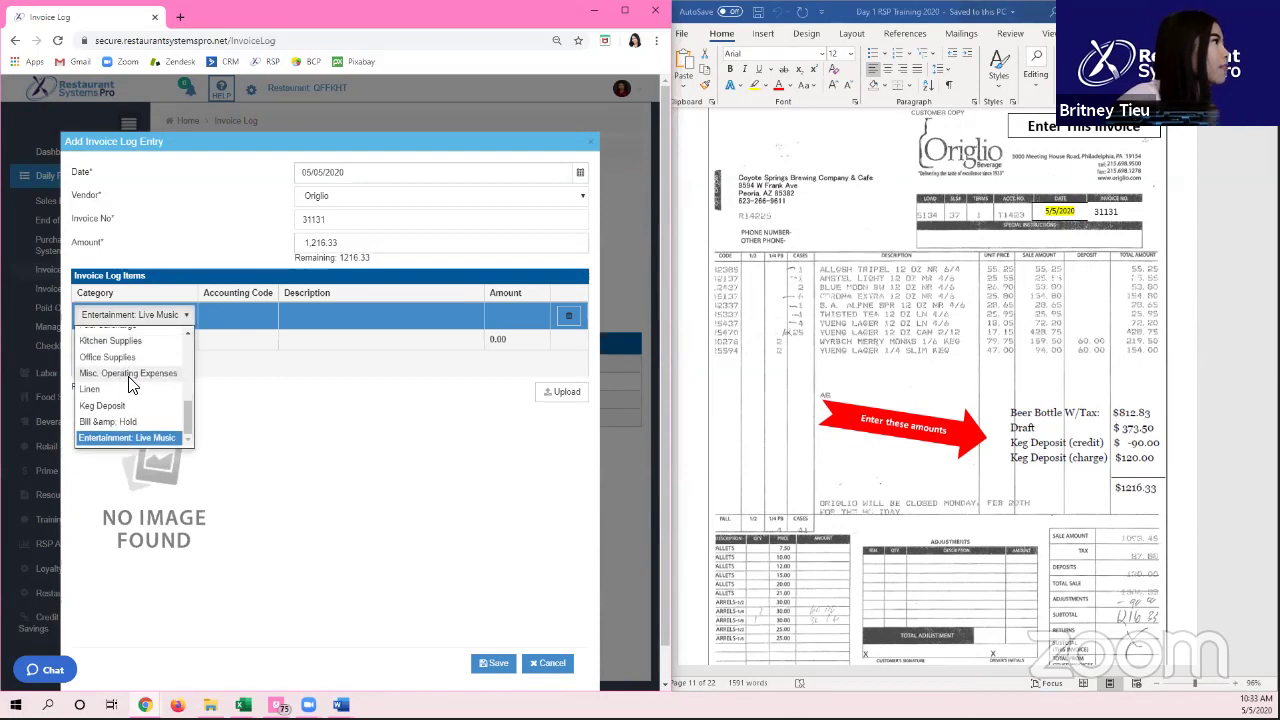
pyautogui.click(110, 405)
pyautogui.click(544, 316)
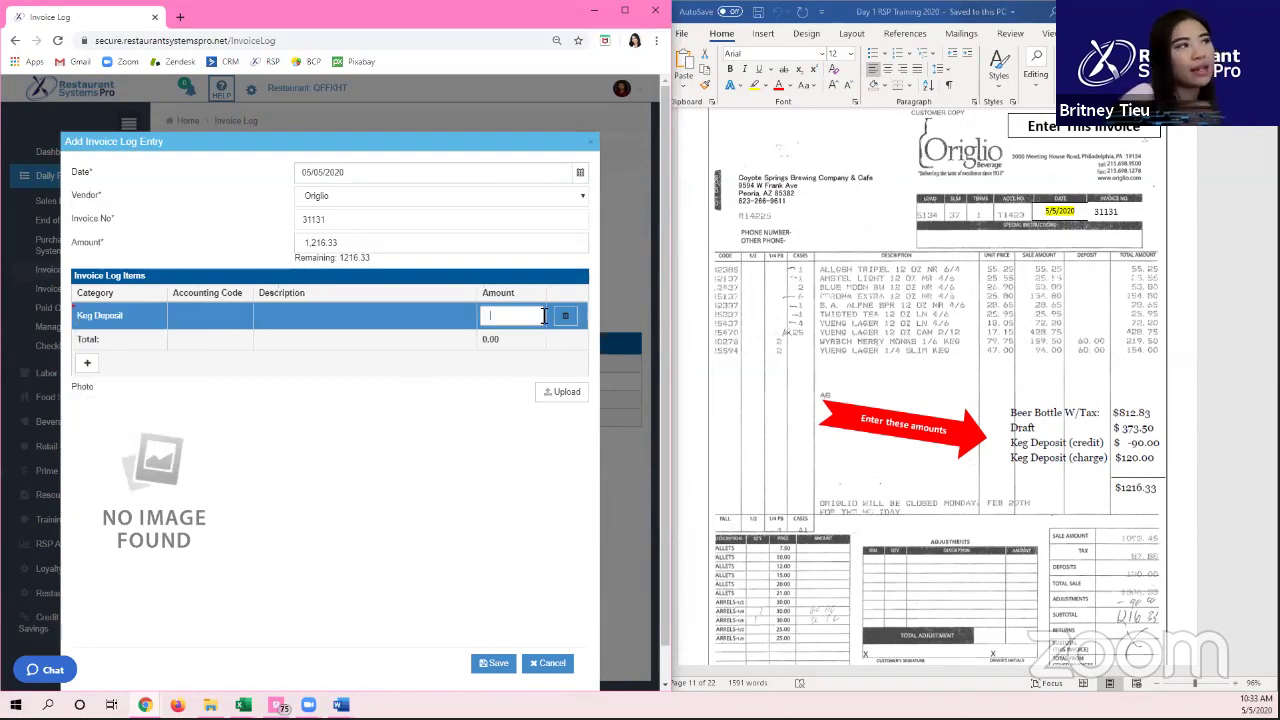
pyautogui.write('30')
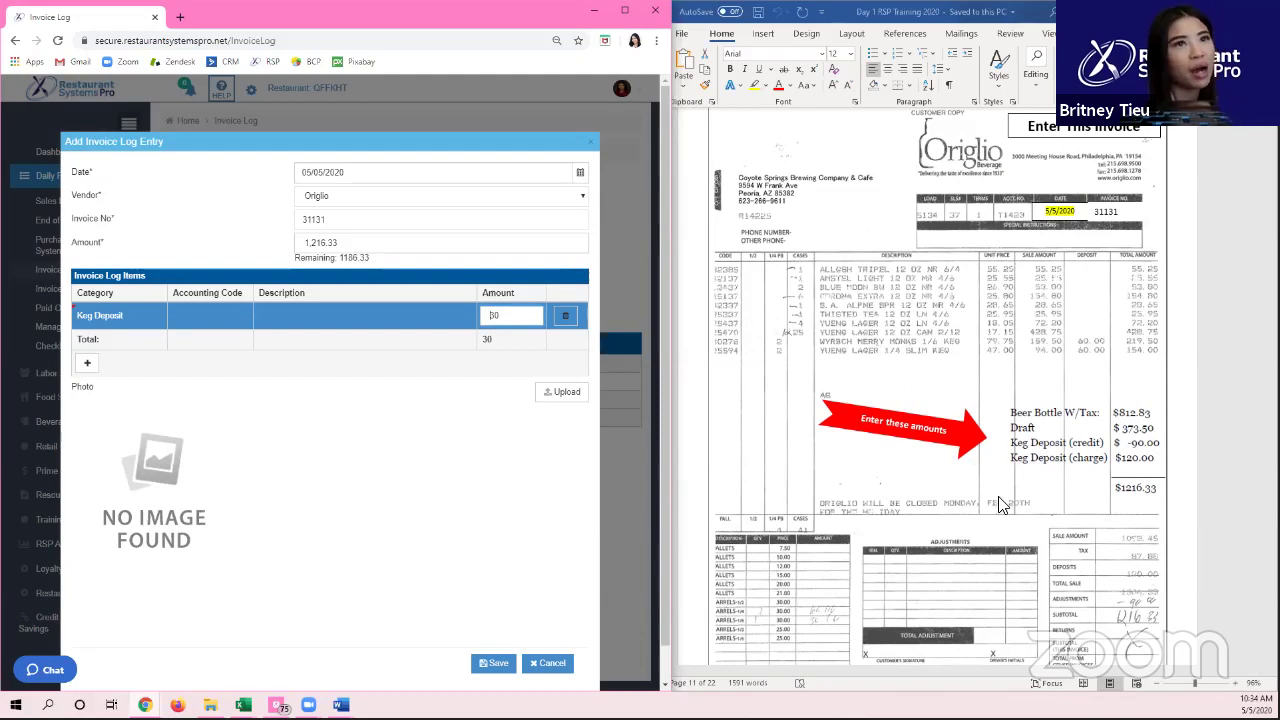
# Step: Add Bottle Beer 812.83 and Draft Beer 373.5 line items, then save the Origlio invoice
pyautogui.click(88, 366)
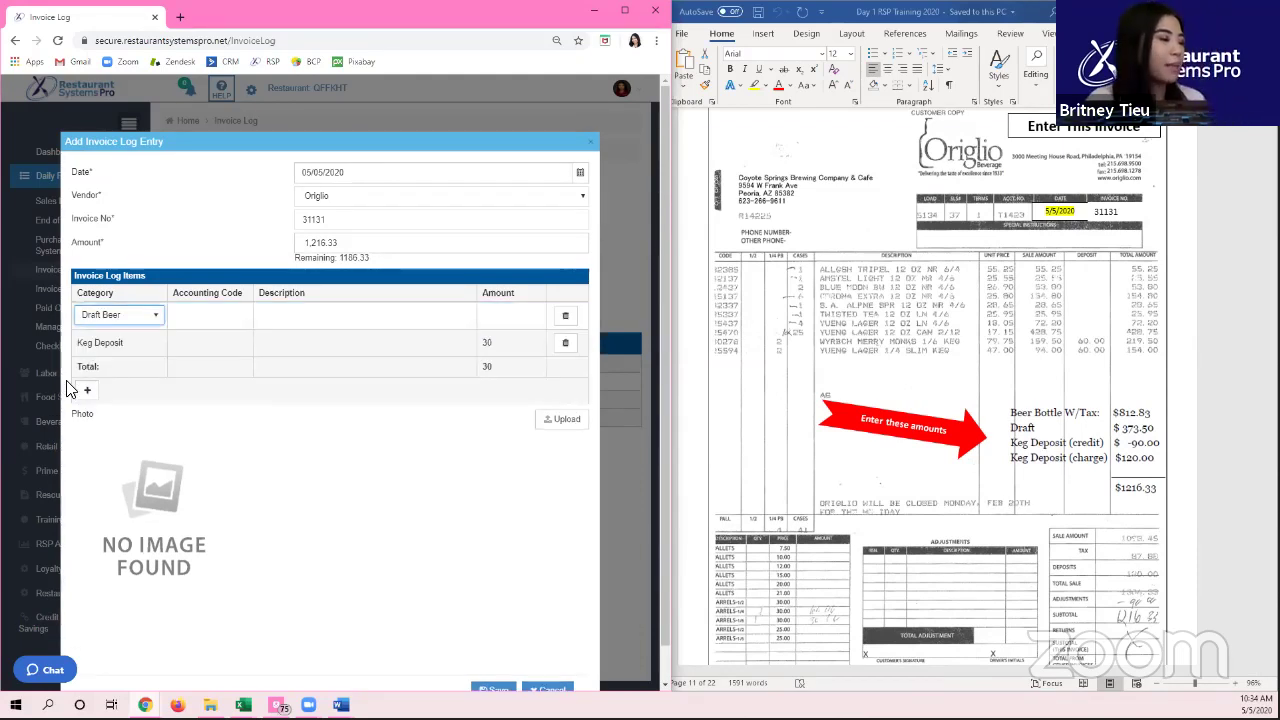
pyautogui.click(86, 390)
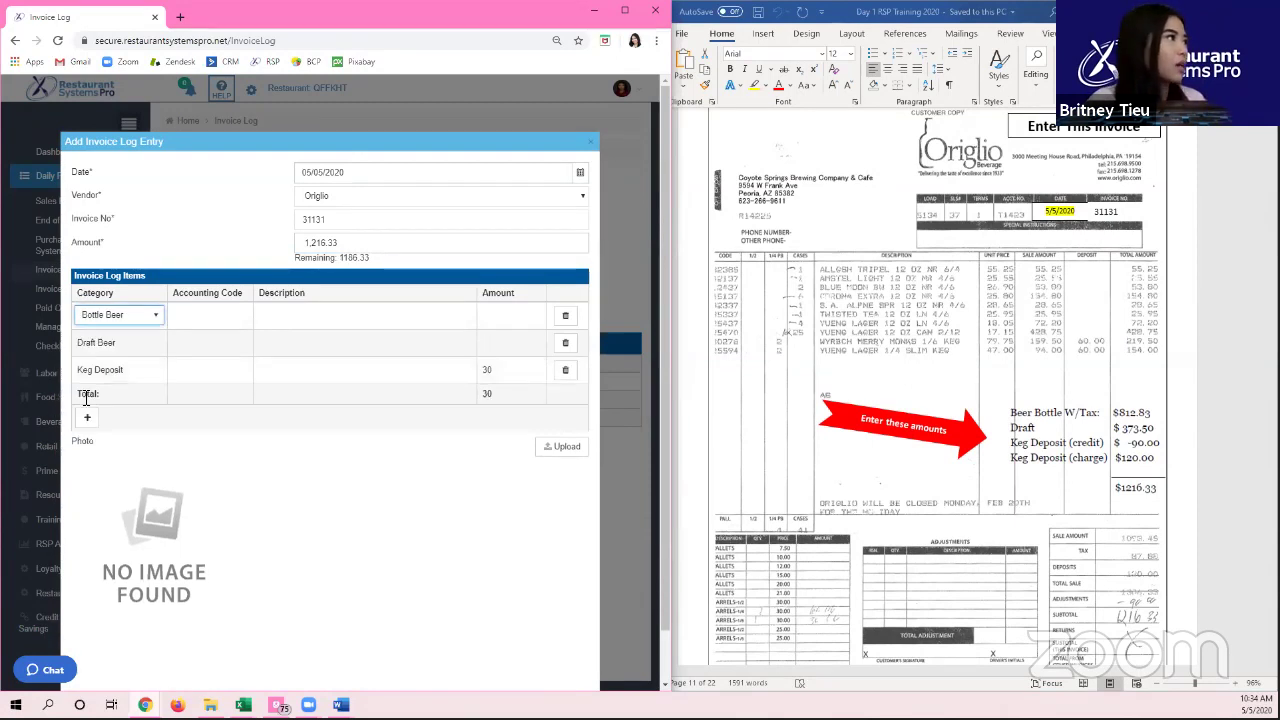
pyautogui.click(530, 316)
pyautogui.write('812.833')
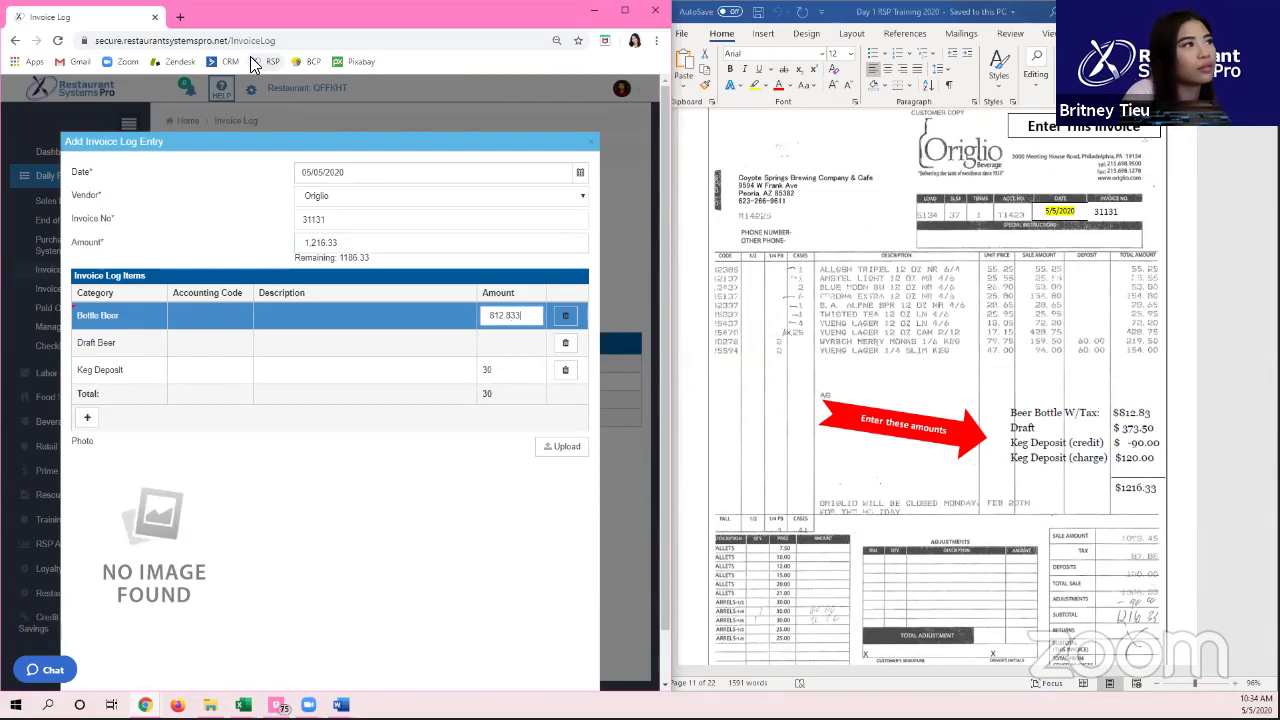
pyautogui.press('BackSpace')
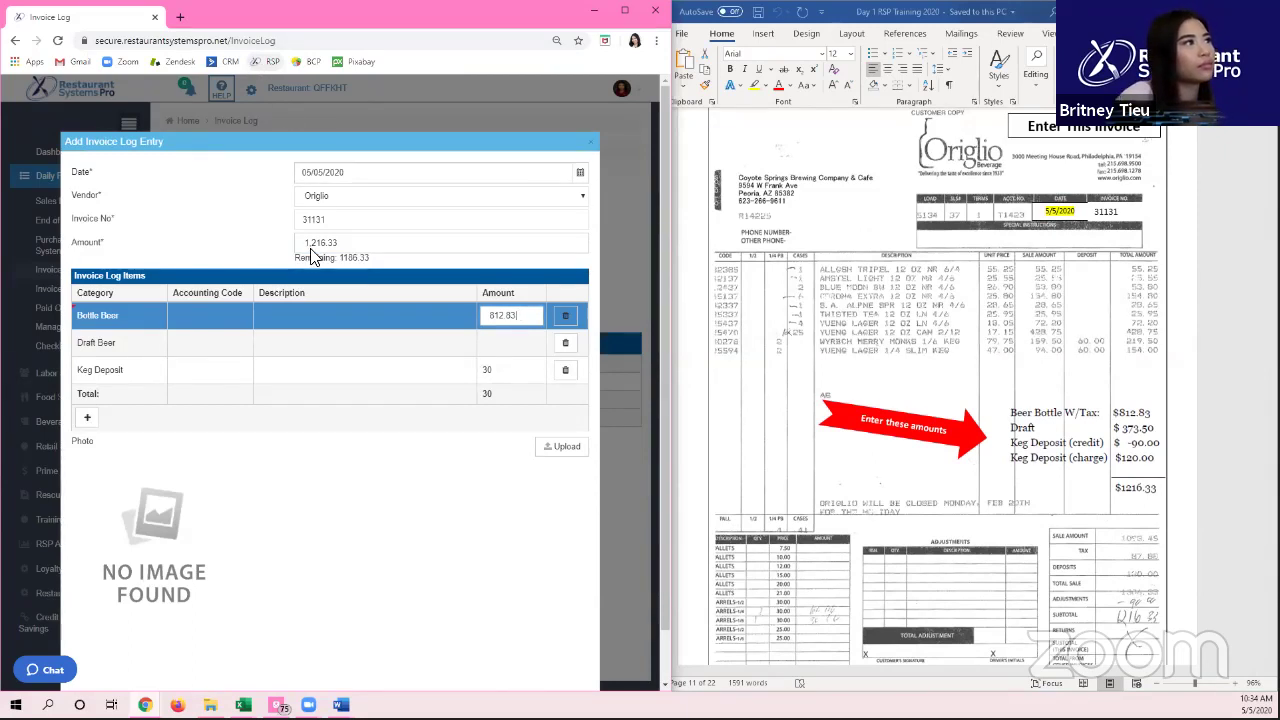
pyautogui.click(502, 348)
pyautogui.write('373.5')
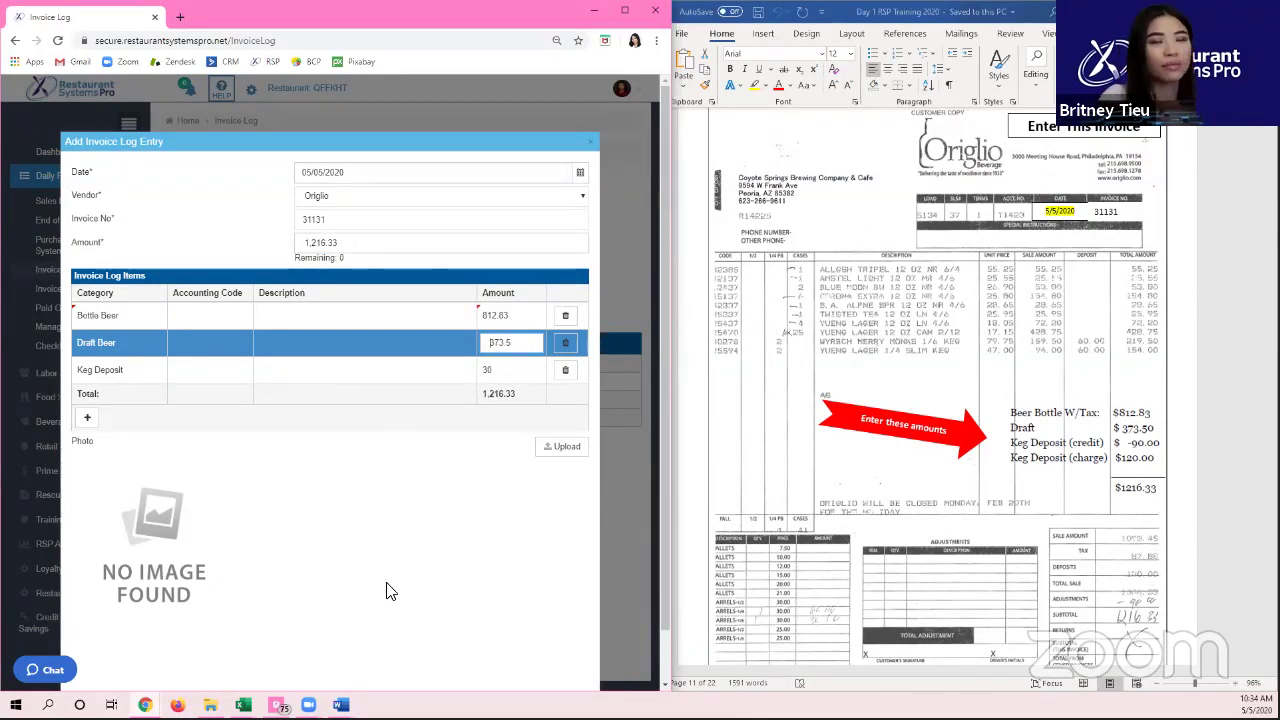
pyautogui.moveTo(296, 258); pyautogui.dragTo(366, 266)
pyautogui.click(366, 260)
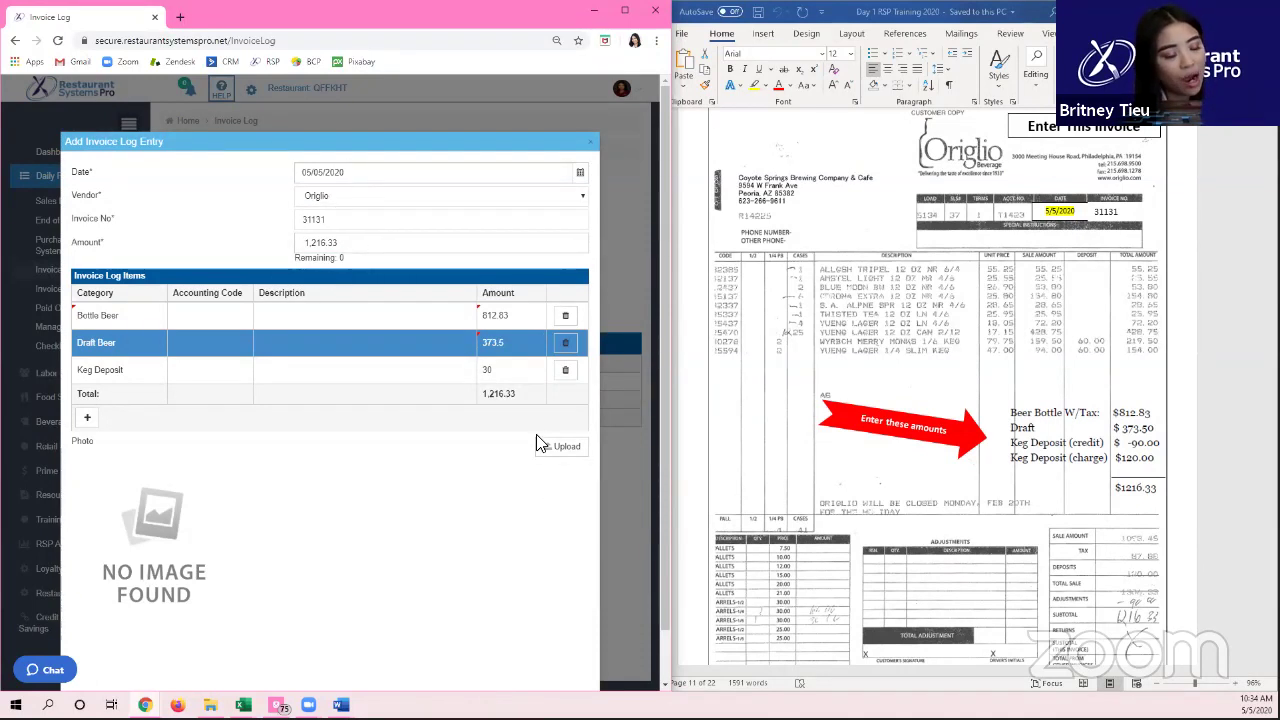
pyautogui.scroll(-1, 477, 460)
pyautogui.click(500, 664)
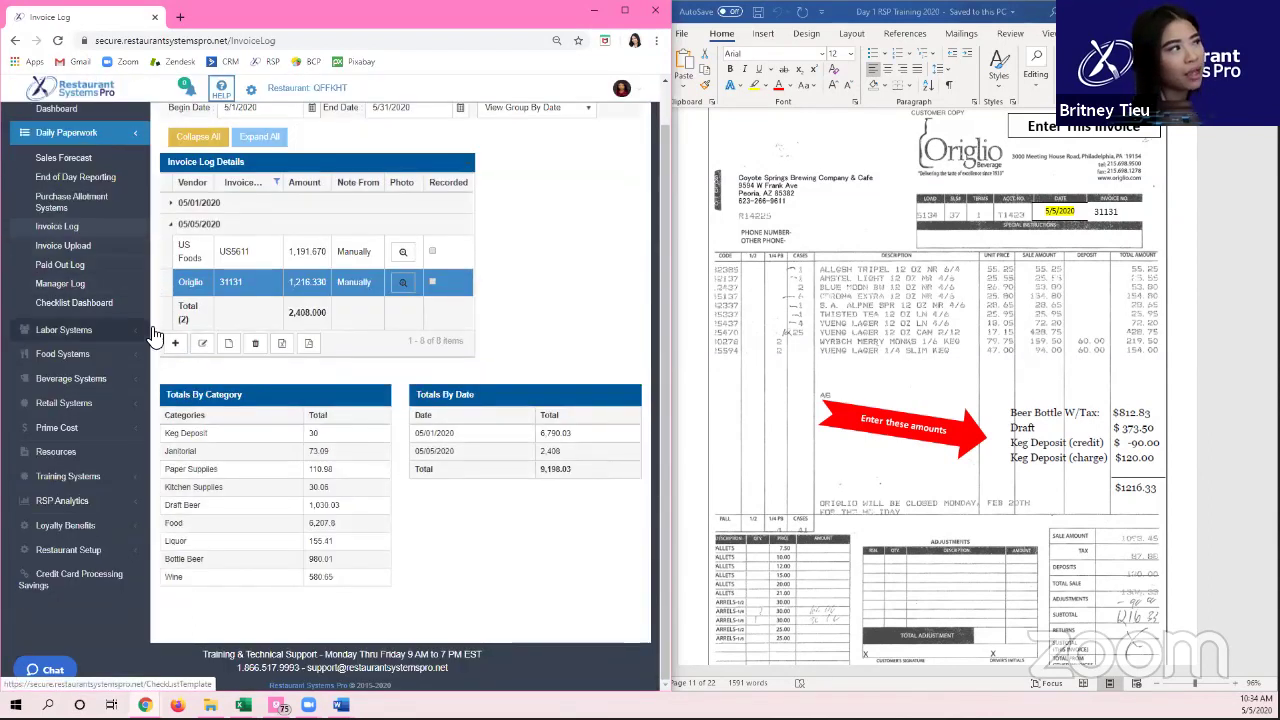
# Step: Start a Pickup Store invoice entry with invoice number 1-6362 and amount 51.49
pyautogui.click(177, 343)
pyautogui.scroll(-3, 843, 357)
pyautogui.scroll(-8, 843, 360)
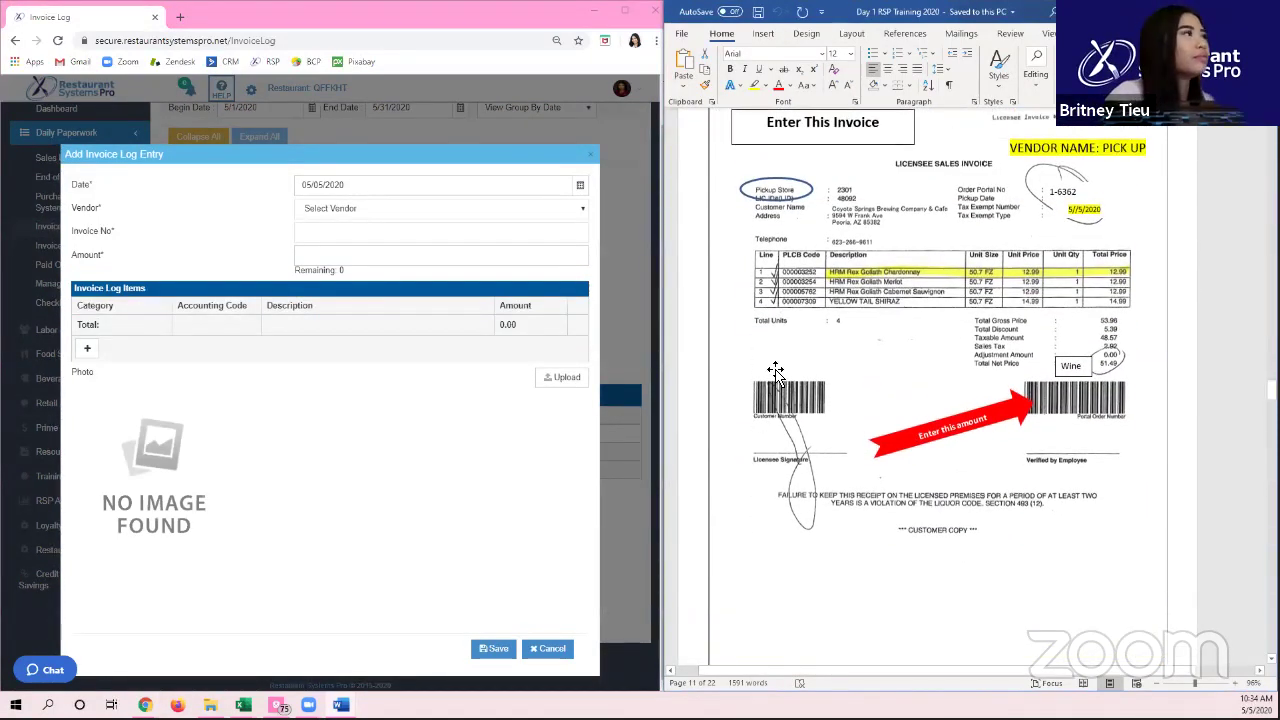
pyautogui.scroll(1, 779, 372)
pyautogui.click(378, 208)
pyautogui.write('pick')
pyautogui.press('Return')
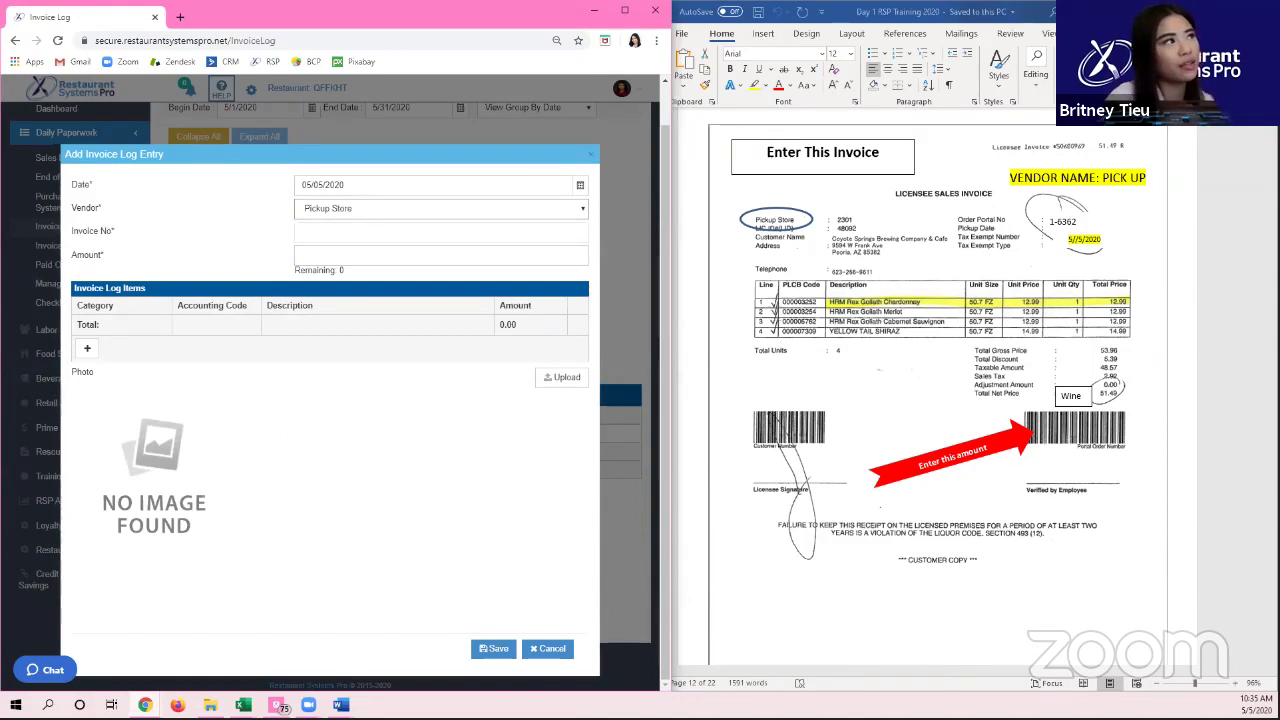
pyautogui.click(410, 240)
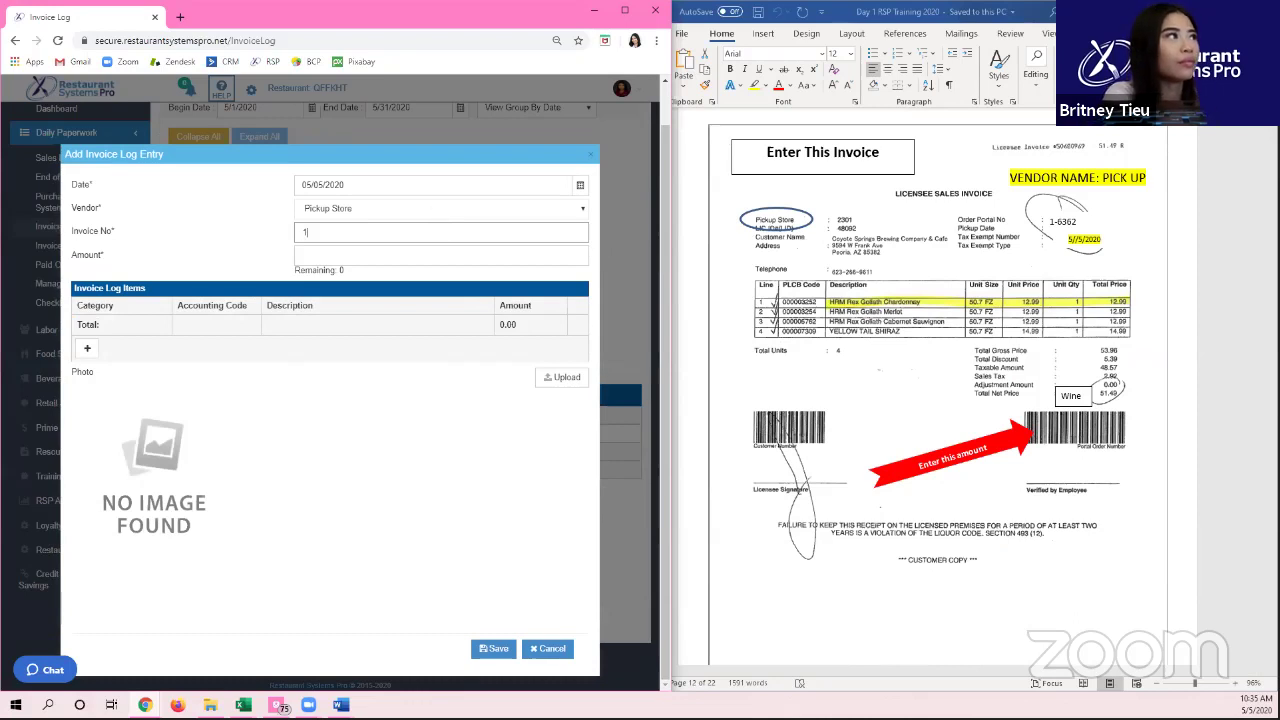
pyautogui.write('1-6362')
pyautogui.press('Tab')
pyautogui.write('51.49')
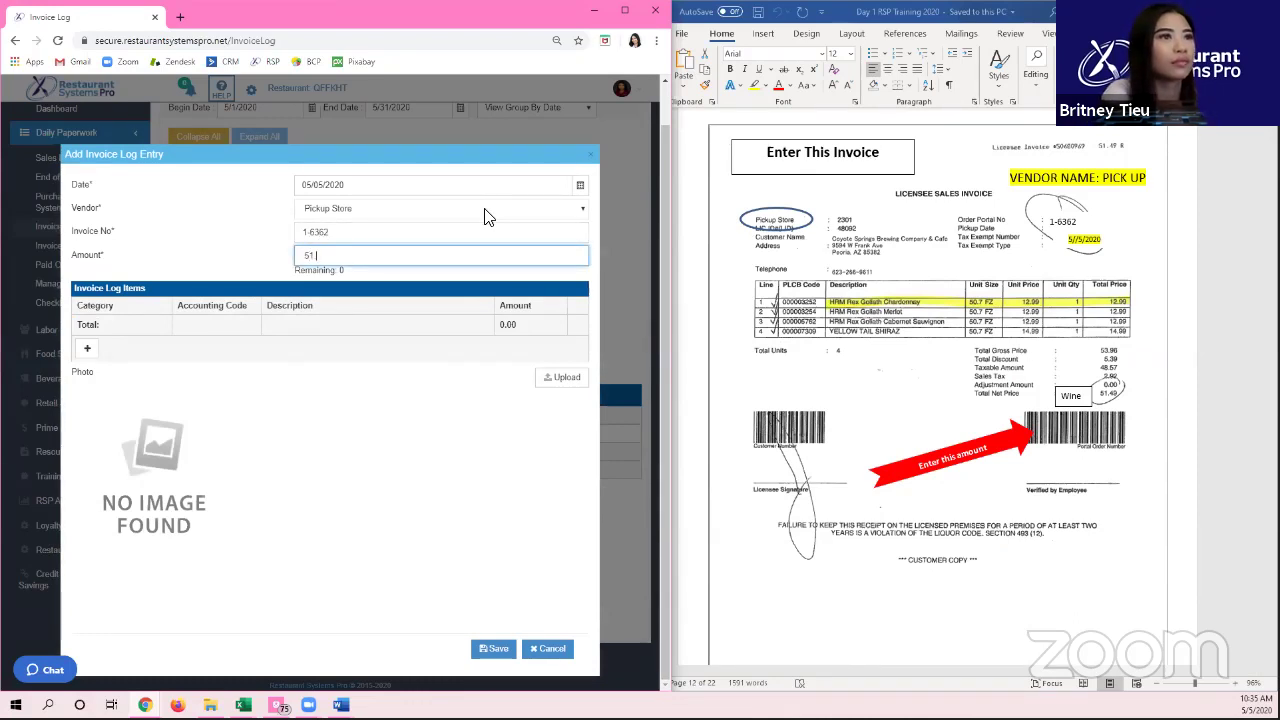
# Step: Assign the full 51.49 to a Wine line item and save the entry
pyautogui.click(87, 349)
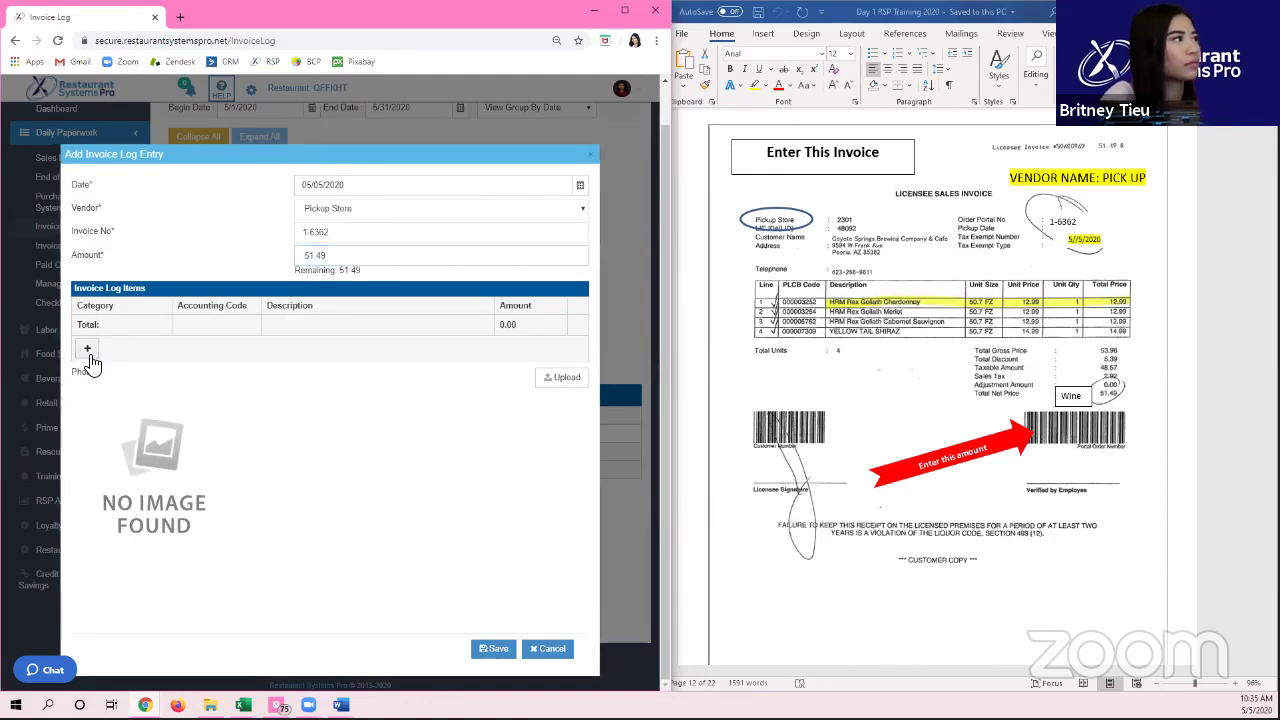
pyautogui.click(494, 320)
pyautogui.write('51.9')
pyautogui.write('.49')
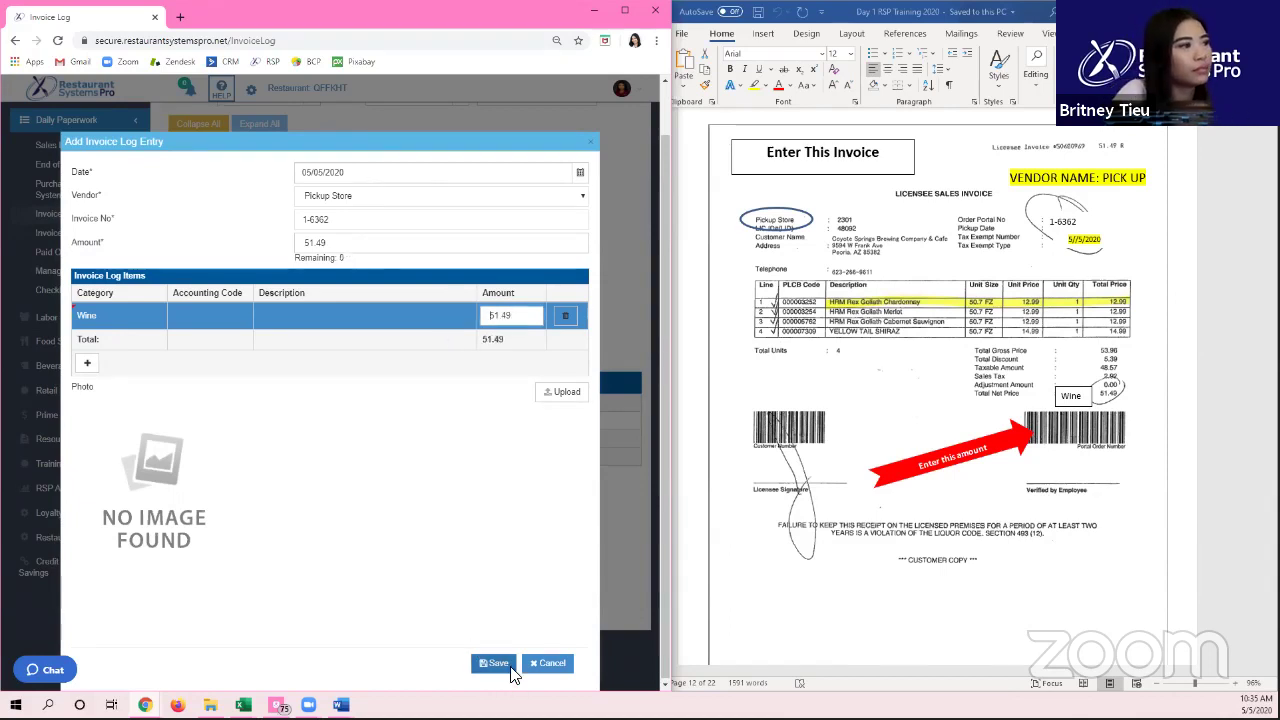
pyautogui.click(497, 663)
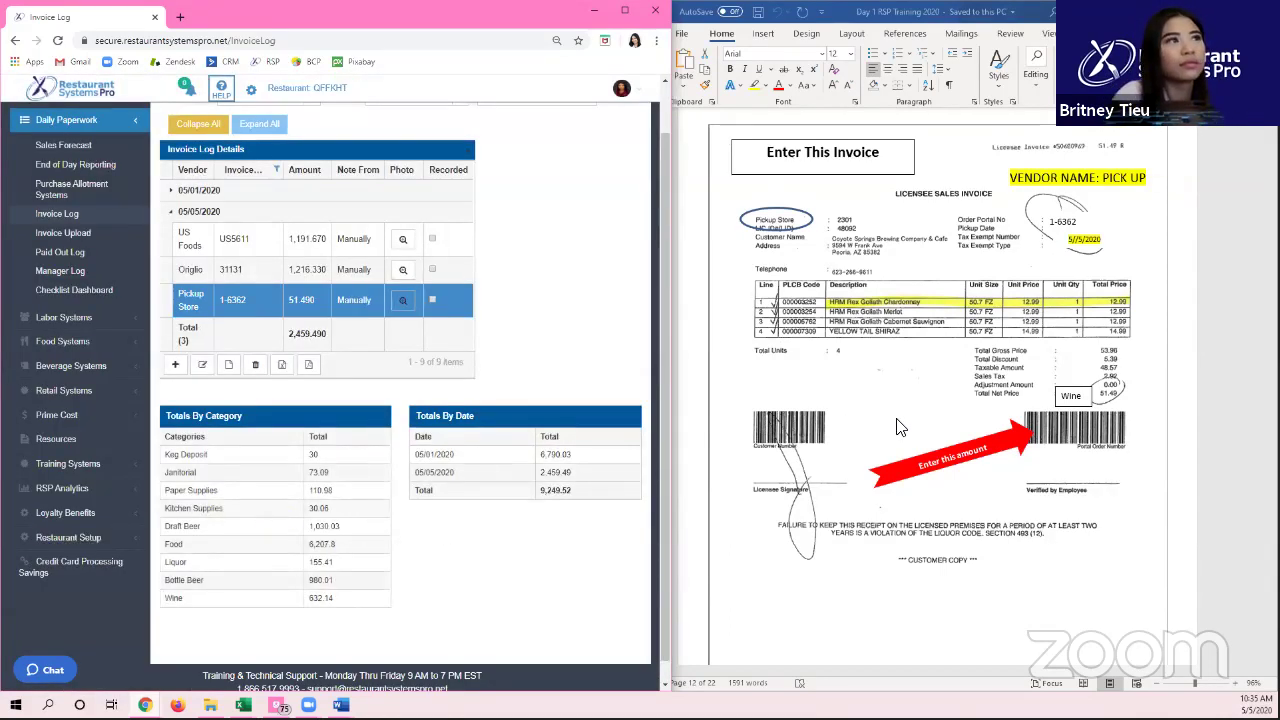
# Step: Start a Pickup Store invoice entry with invoice number 1253 and amount 587.71
pyautogui.click(175, 365)
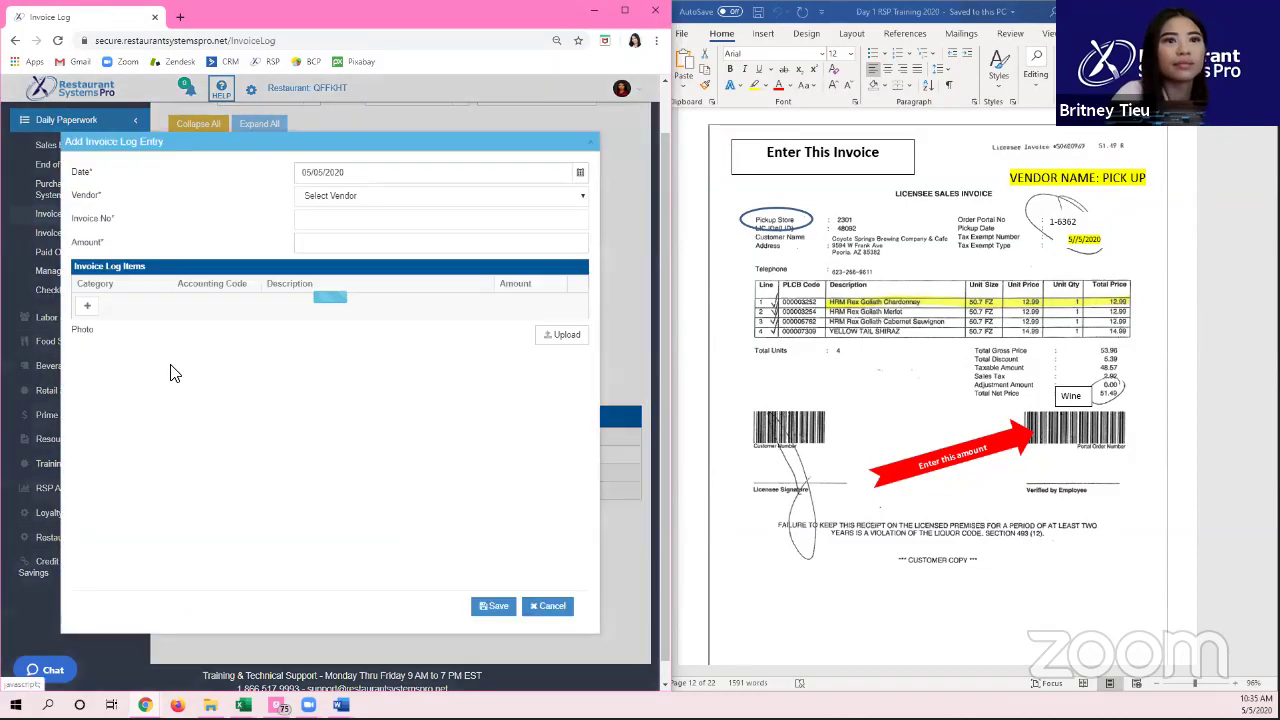
pyautogui.click(855, 435)
pyautogui.scroll(-5, 850, 440)
pyautogui.scroll(-4, 850, 440)
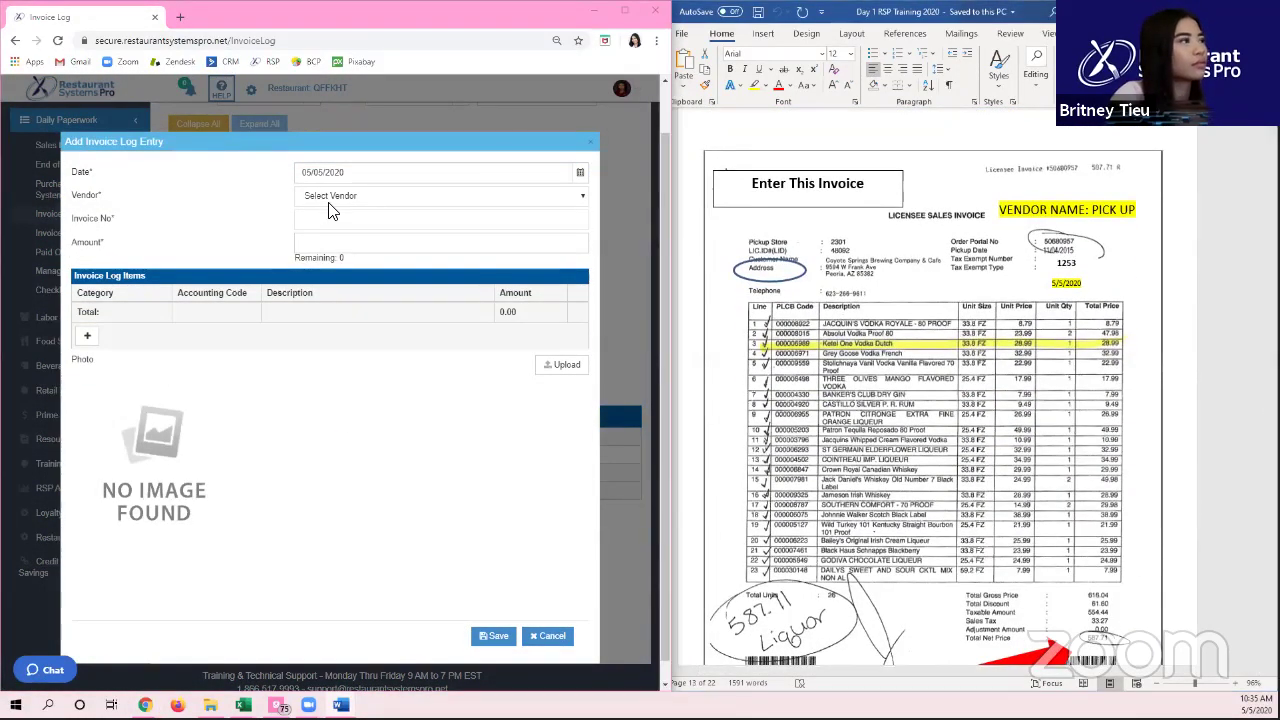
pyautogui.click(332, 196)
pyautogui.write('pickup')
pyautogui.press('Return')
pyautogui.click(330, 217)
pyautogui.write('1253')
pyautogui.press('Tab')
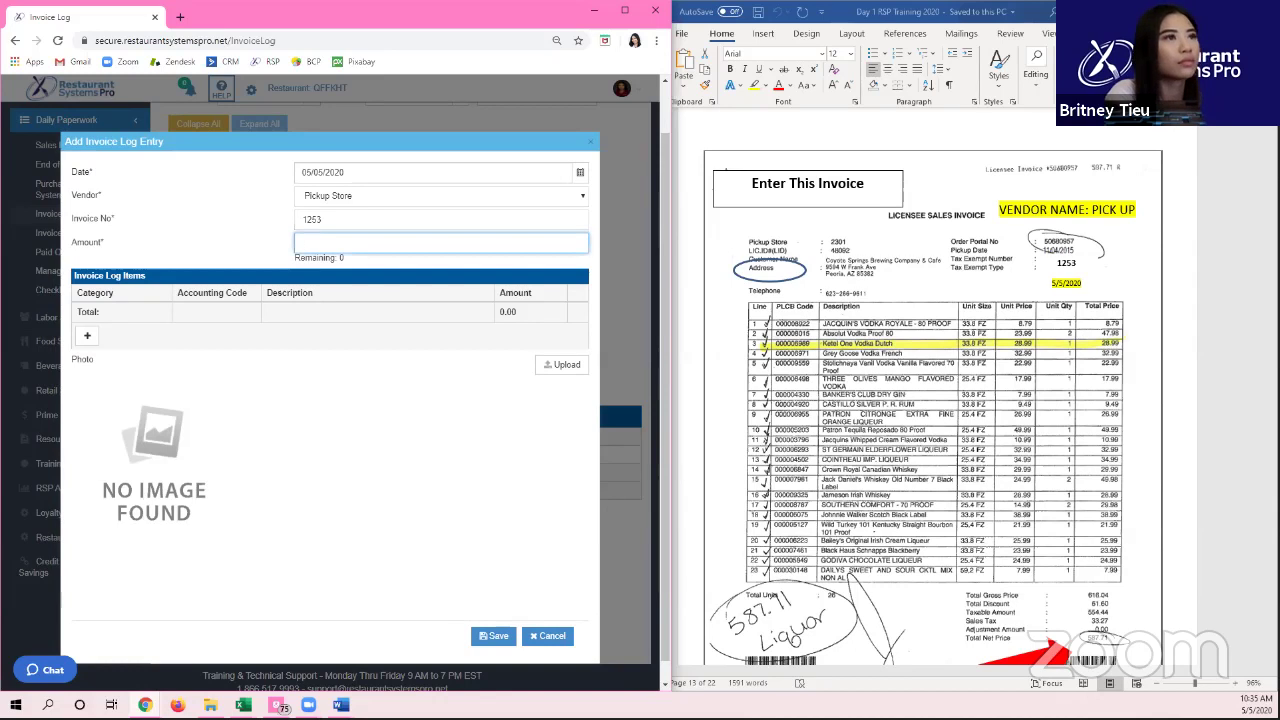
pyautogui.write('587.71')
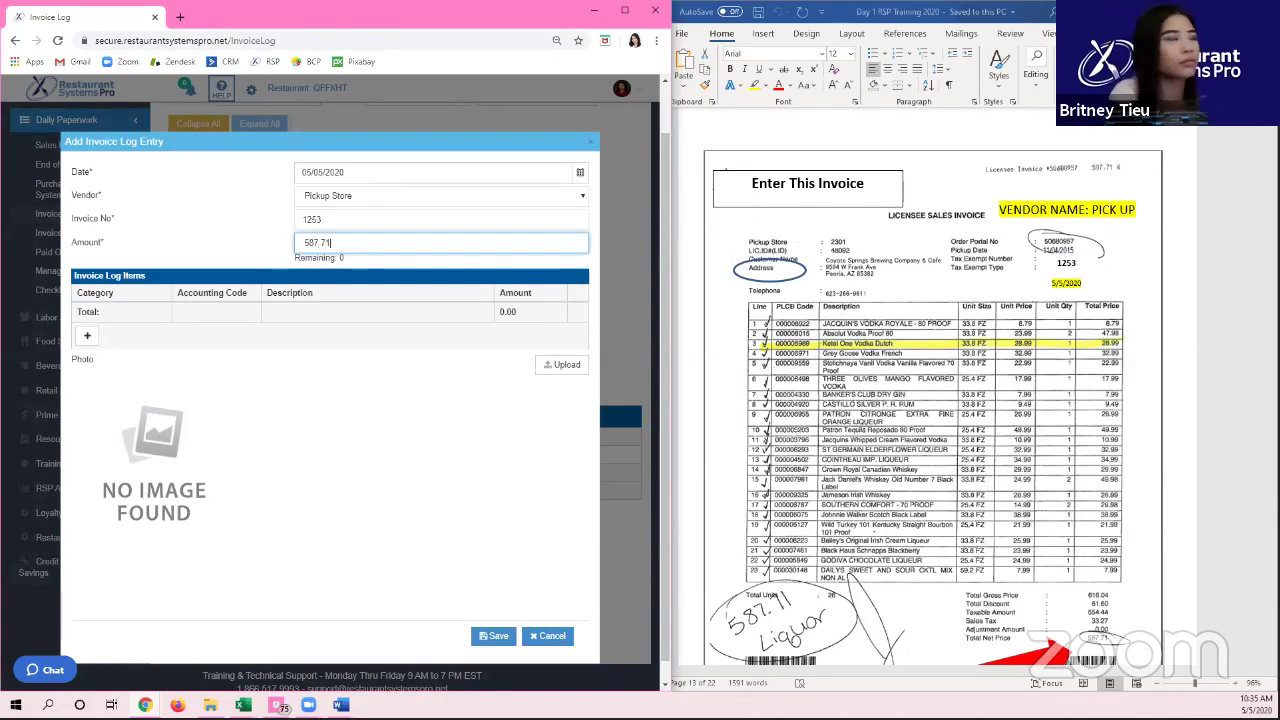
# Step: Assign the full 587.71 to a Liquor line item and save the invoice
pyautogui.click(87, 335)
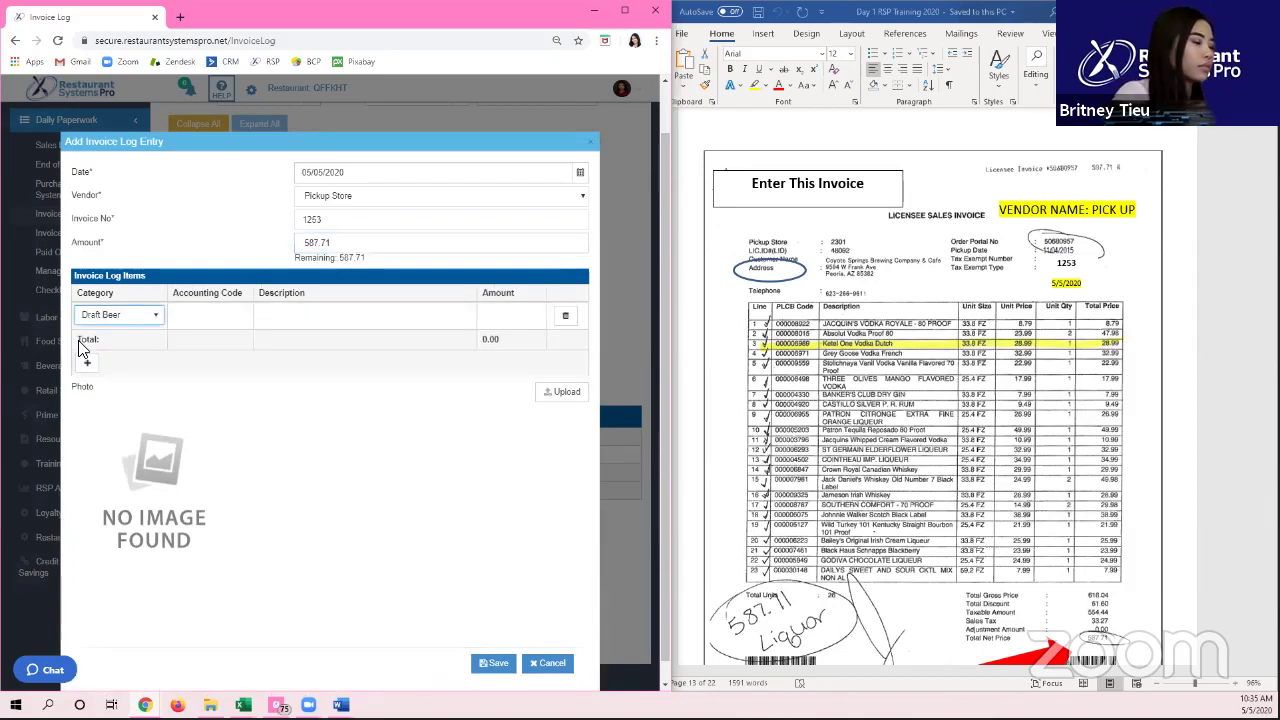
pyautogui.click(500, 322)
pyautogui.write('587.71')
pyautogui.click(484, 660)
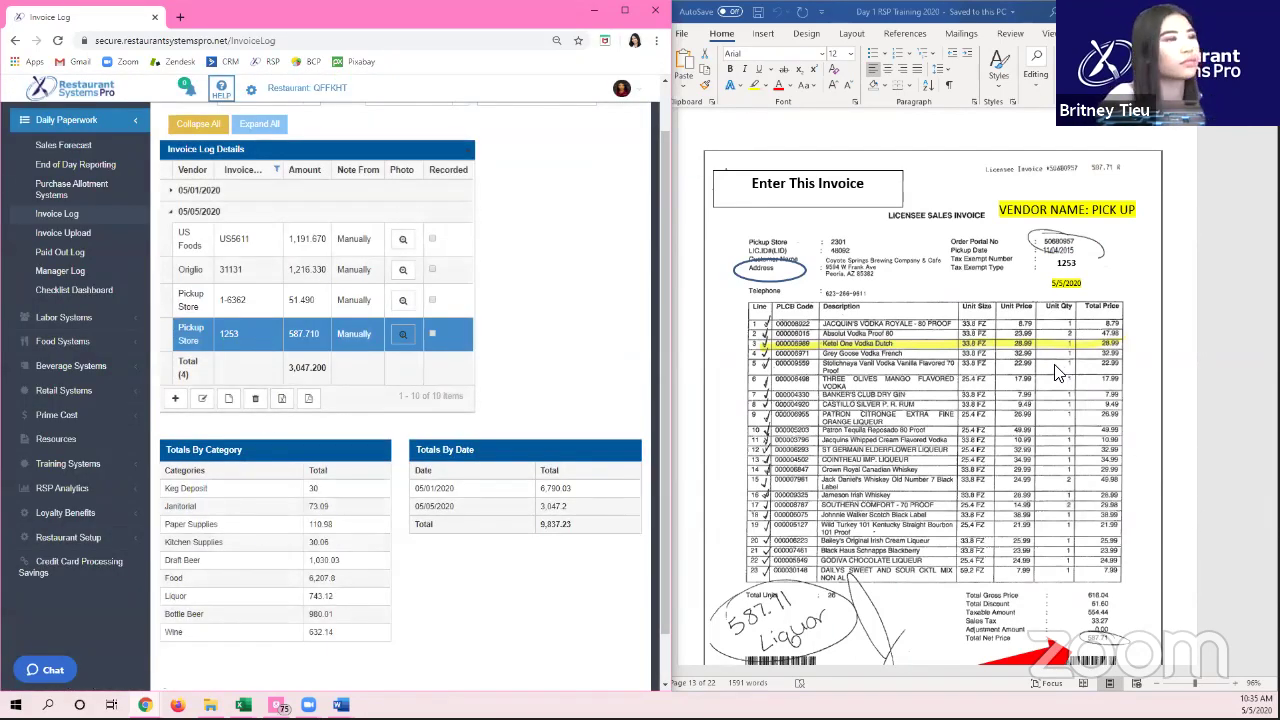
# Step: Scroll the Word training document to the Manager Log 5/5/20 AM Shift notes
pyautogui.click(1058, 372)
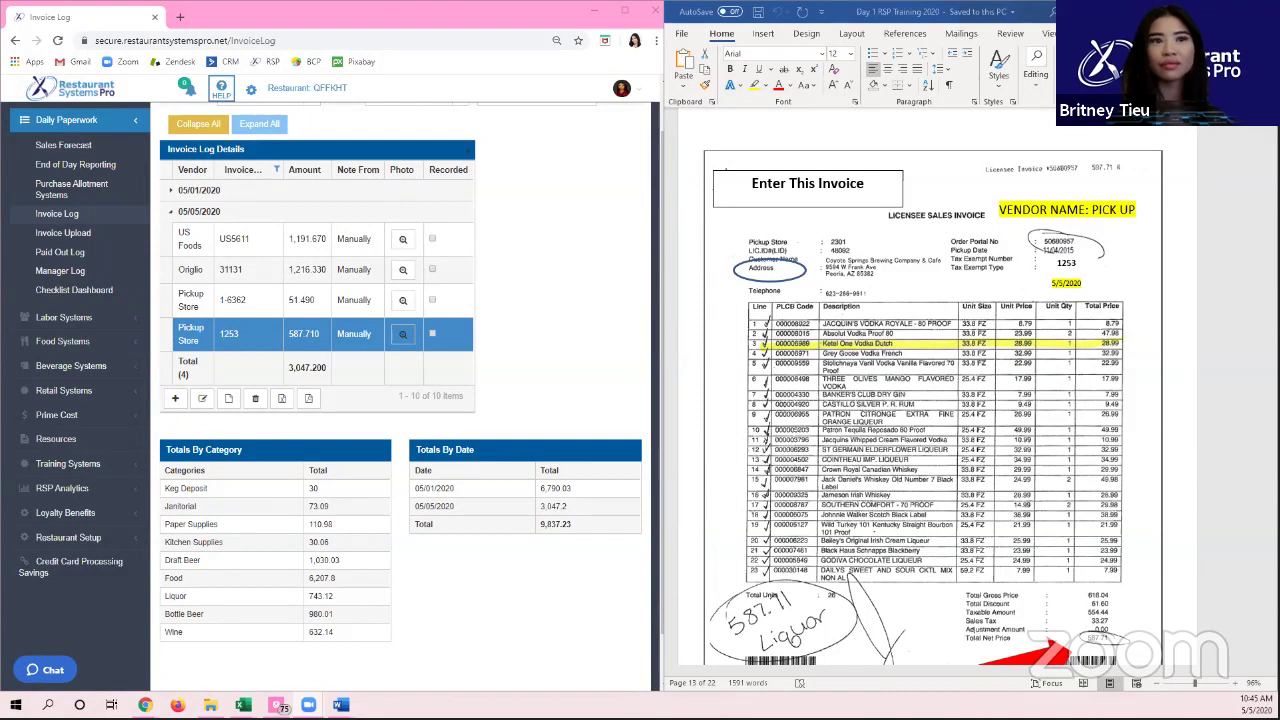
pyautogui.click(520, 272)
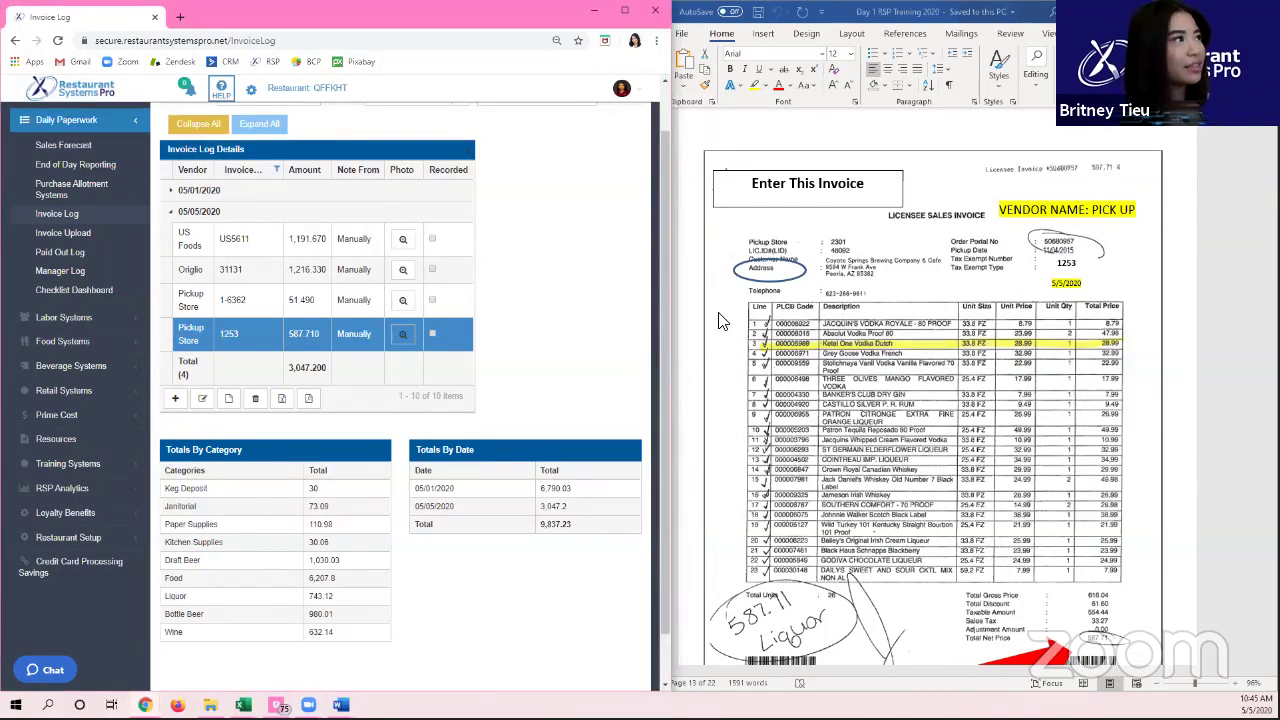
pyautogui.click(878, 283)
pyautogui.scroll(-10, 1058, 282)
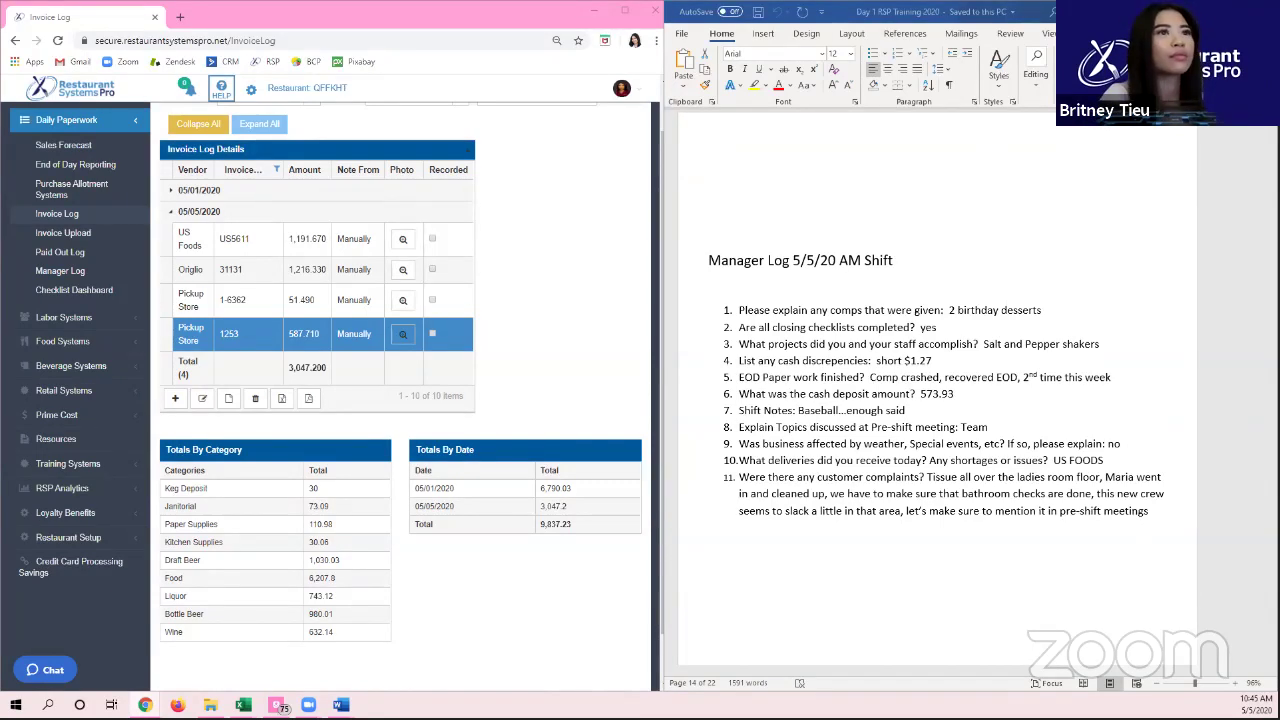
# Step: Snap Gmail right and Restaurant Systems Pro left, open the 5/5/2020 Manager Log, then maximize Gmail
pyautogui.hotkey('alt', 'Tab')
pyautogui.press('super+Right')
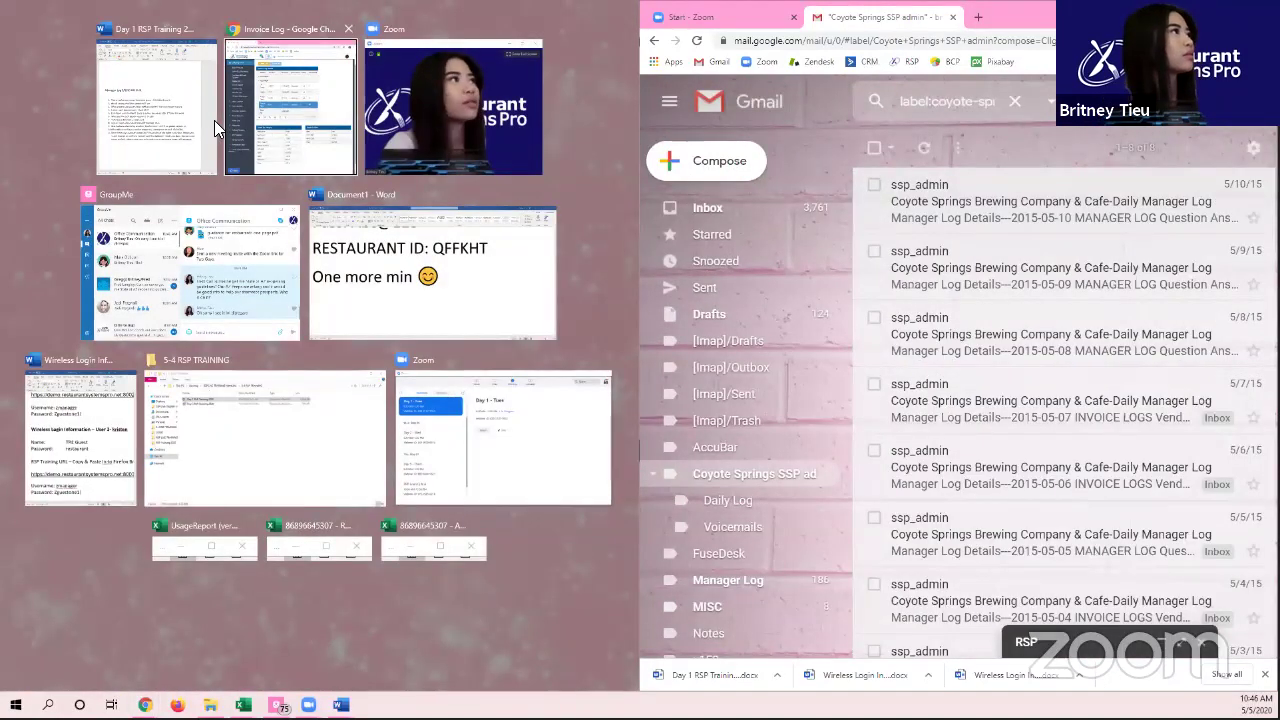
pyautogui.click(268, 100)
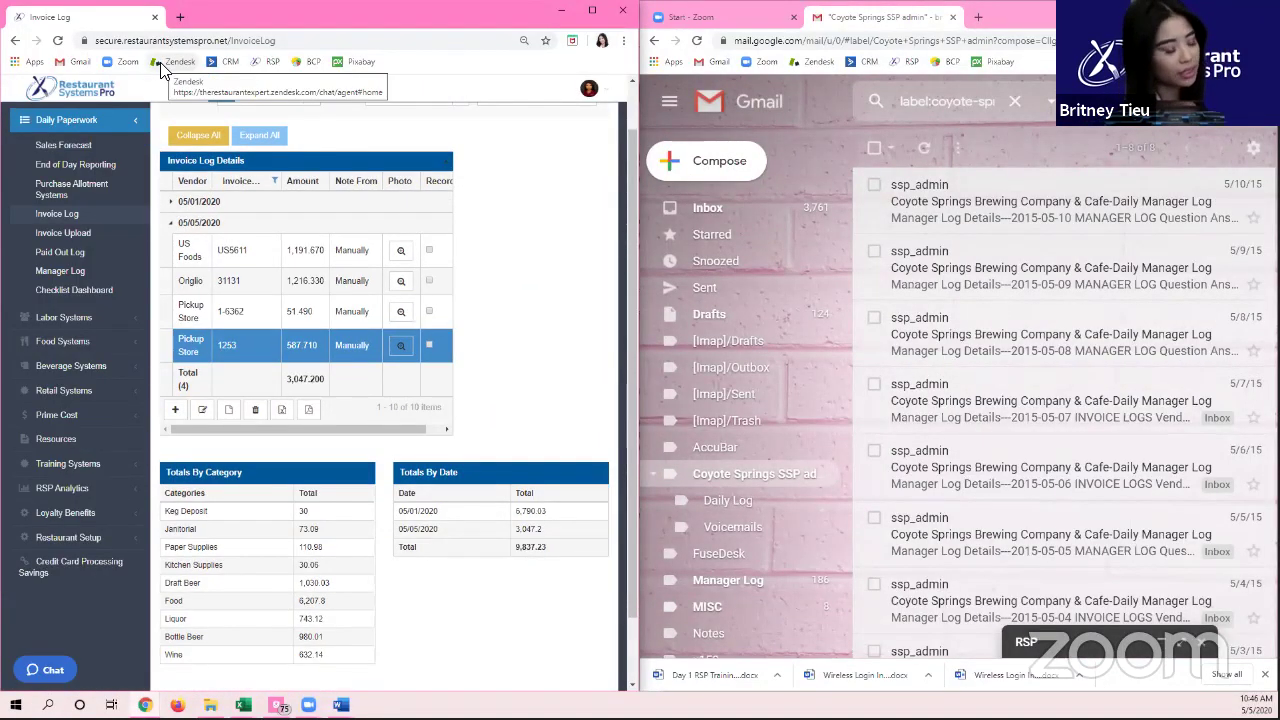
pyautogui.click(88, 274)
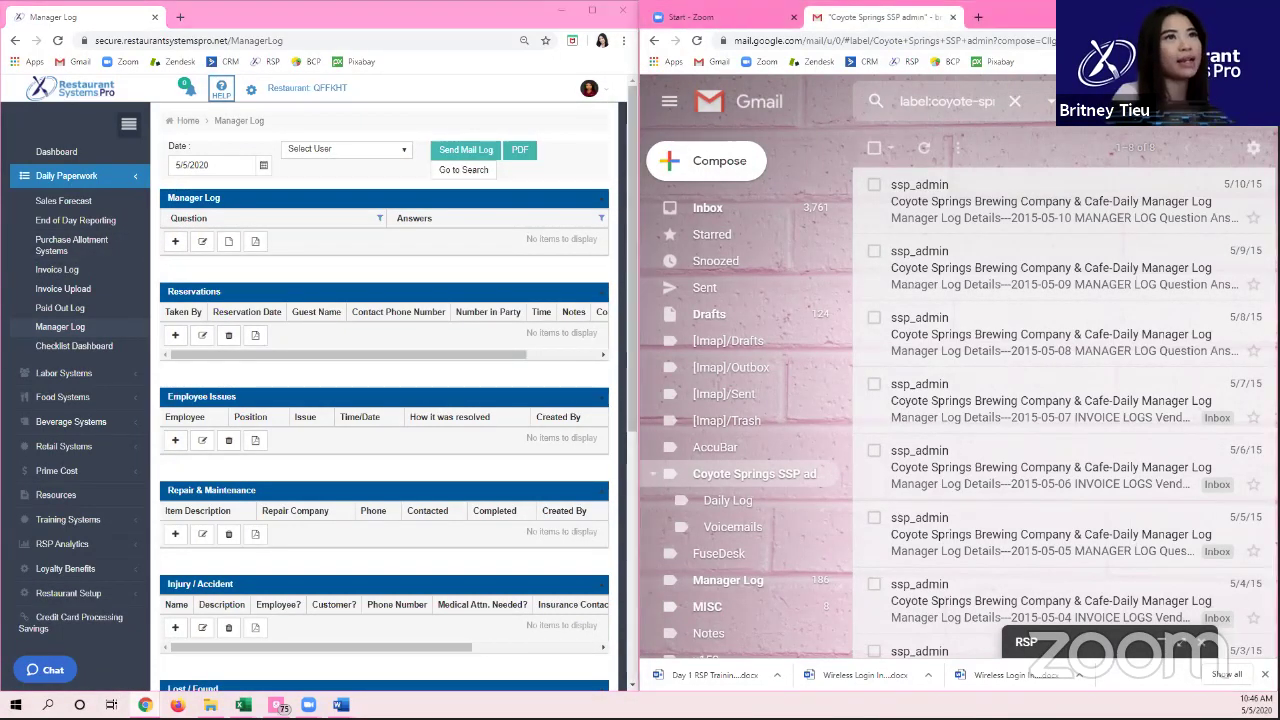
pyautogui.press('super+Up')
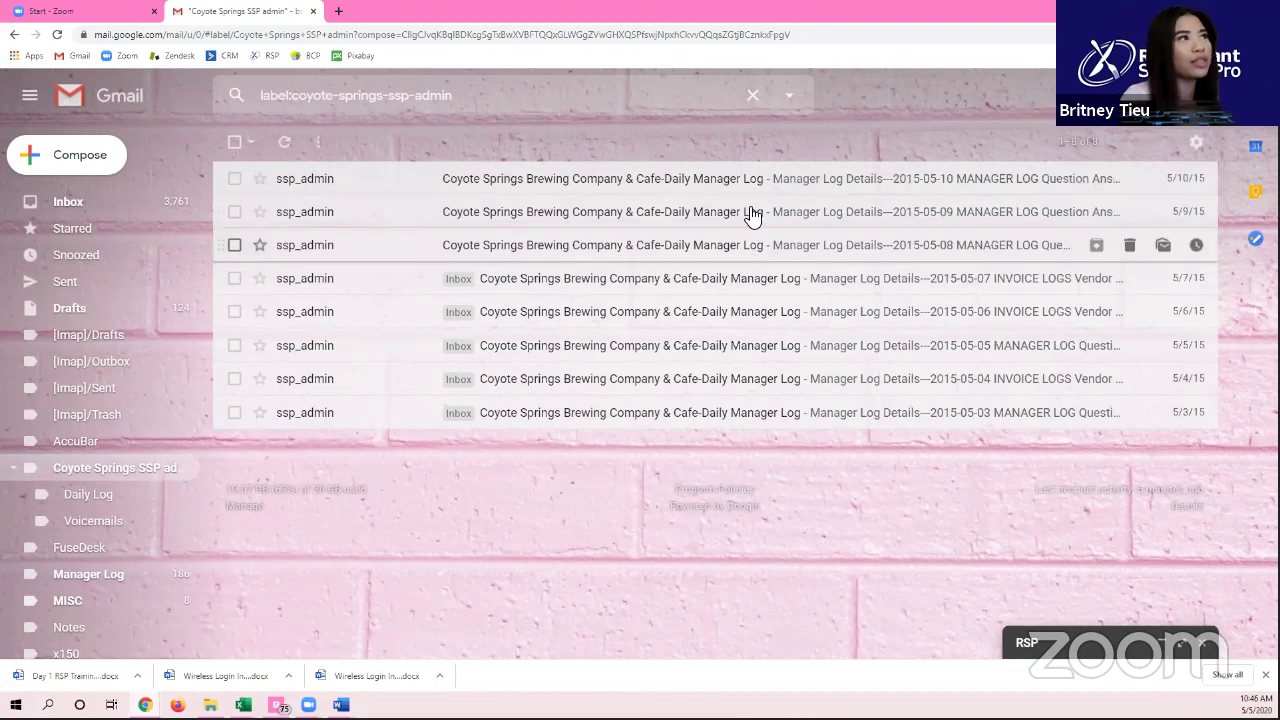
pyautogui.click(352, 180)
pyautogui.scroll(-2, 400, 214)
pyautogui.scroll(2, 400, 214)
pyautogui.scroll(-3, 405, 225)
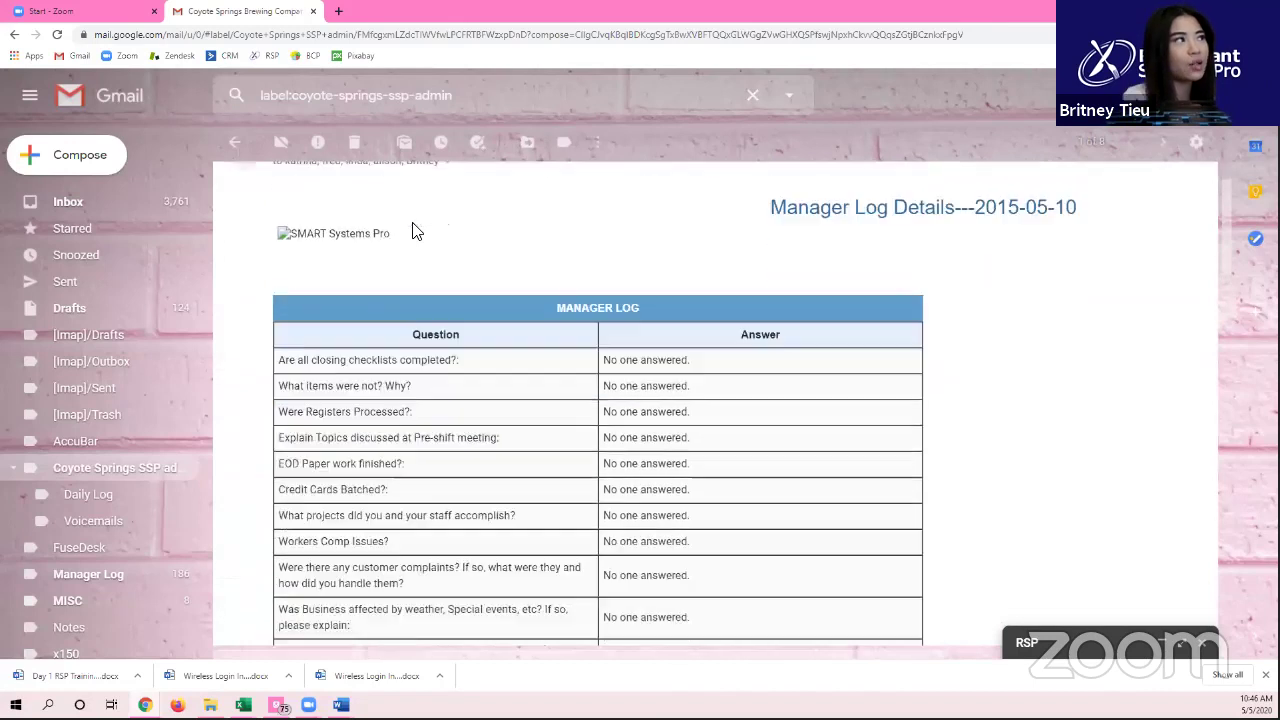
pyautogui.scroll(3, 349, 294)
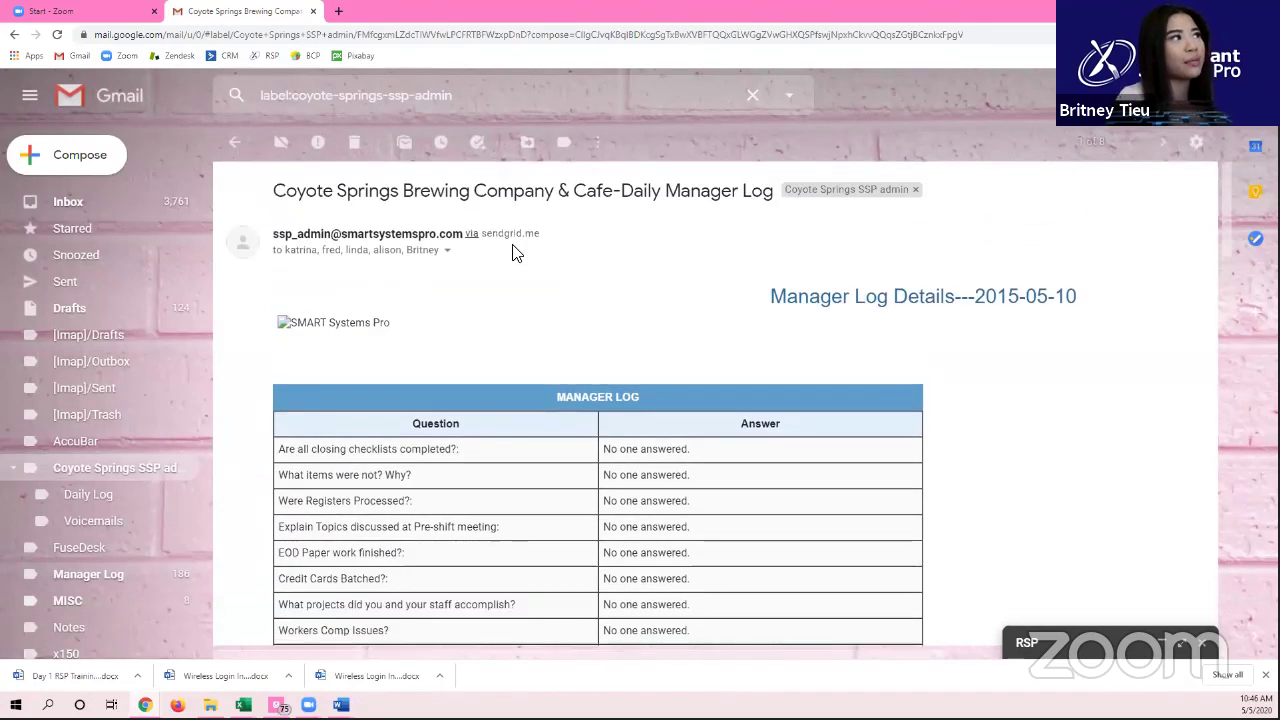
pyautogui.click(447, 250)
pyautogui.moveTo(528, 294); pyautogui.dragTo(748, 366)
pyautogui.click(1112, 366)
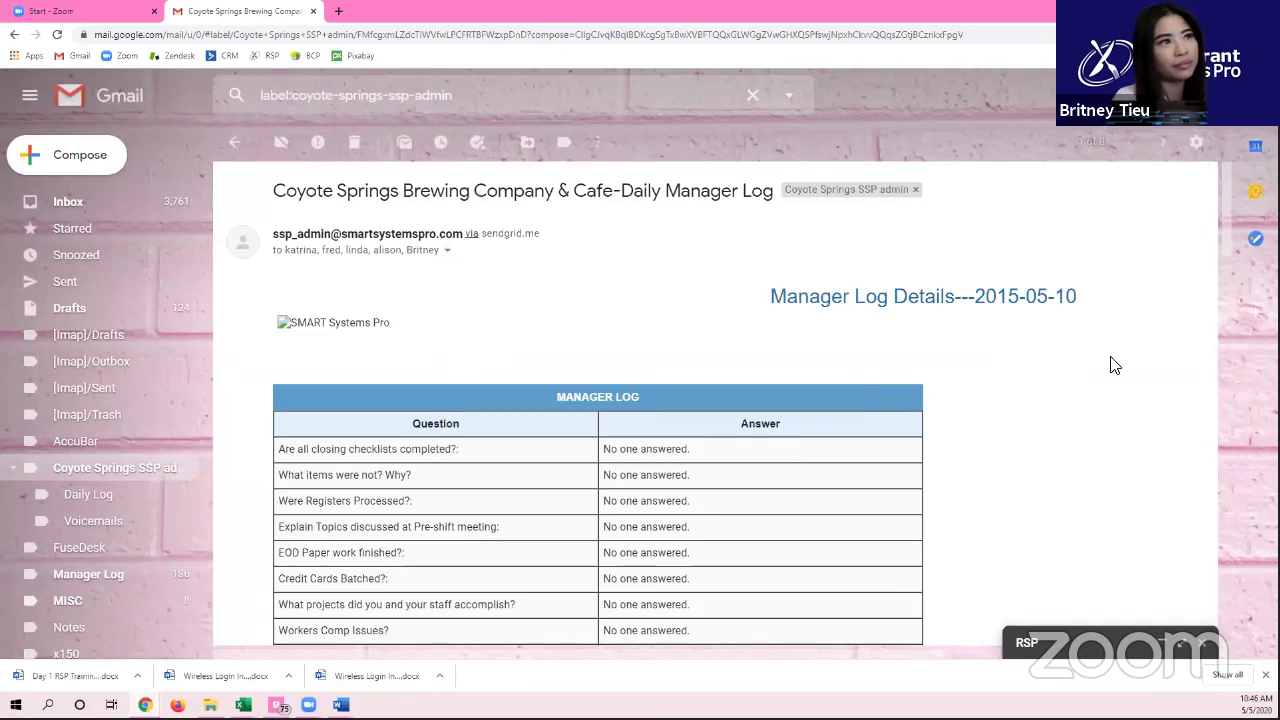
pyautogui.scroll(-1, 1080, 366)
pyautogui.moveTo(1076, 230); pyautogui.dragTo(908, 249)
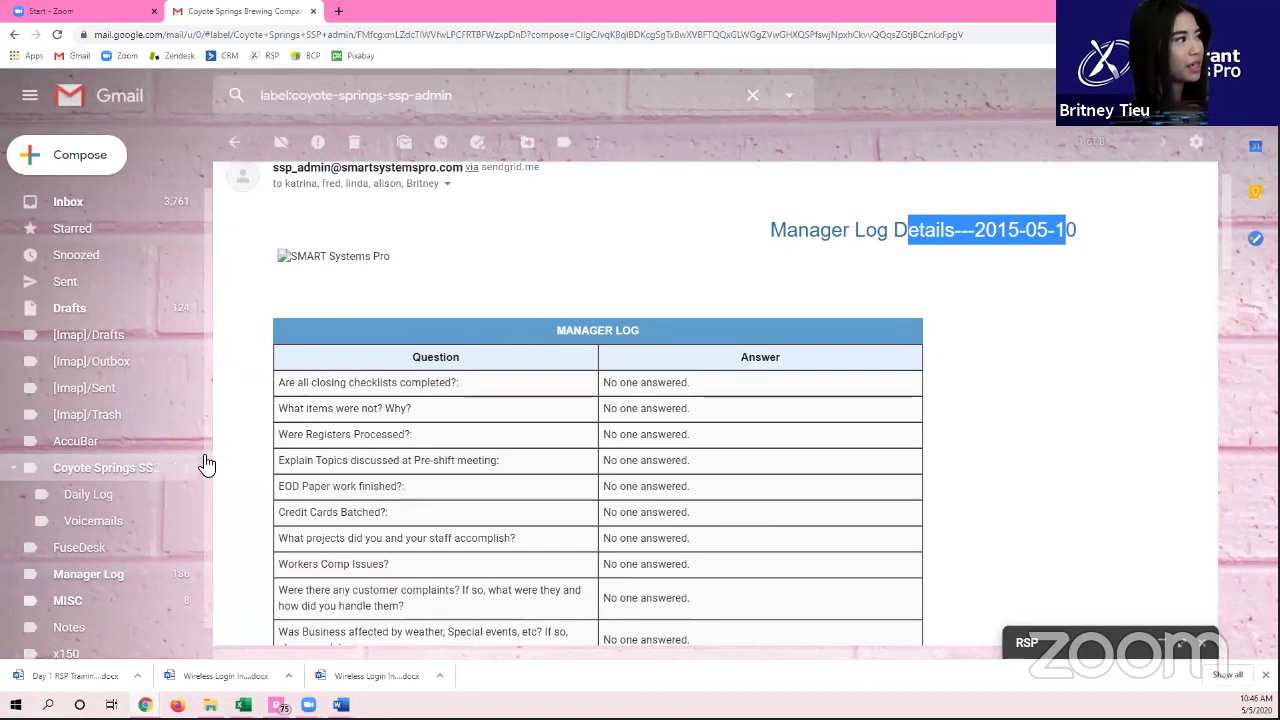
pyautogui.click(93, 502)
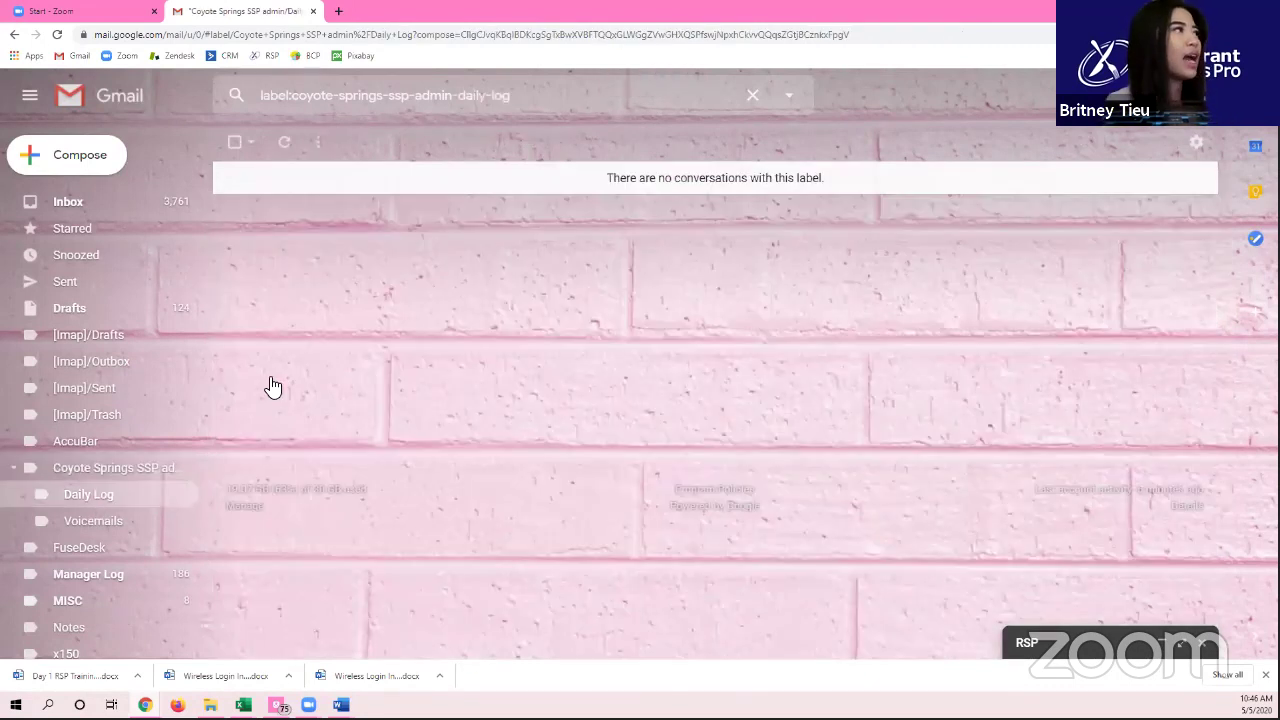
pyautogui.click(79, 474)
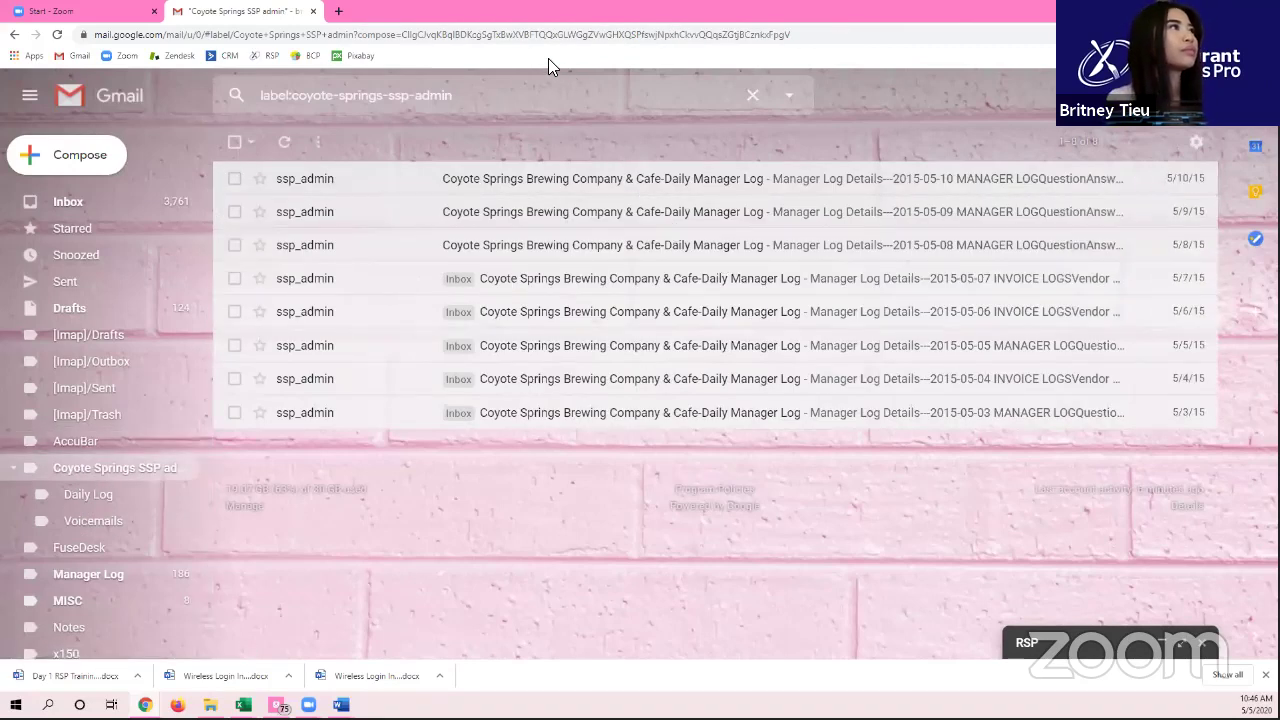
pyautogui.click(528, 97)
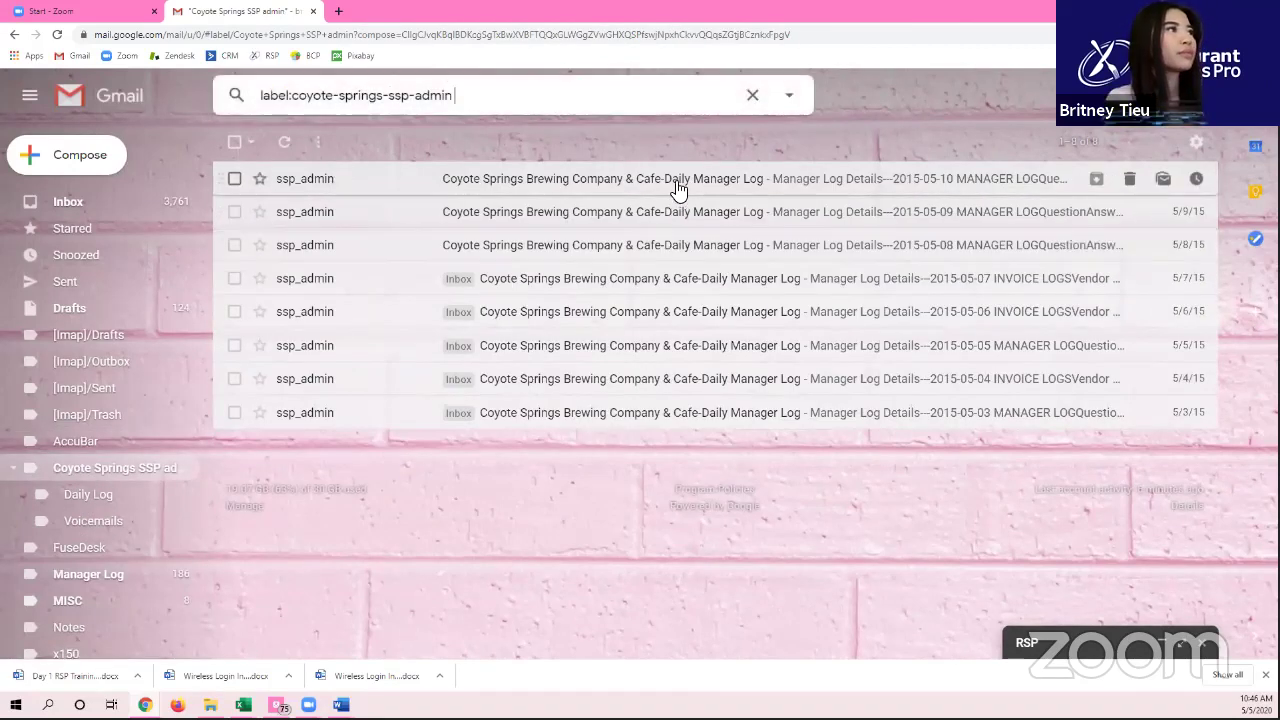
pyautogui.click(680, 182)
pyautogui.scroll(-8, 700, 178)
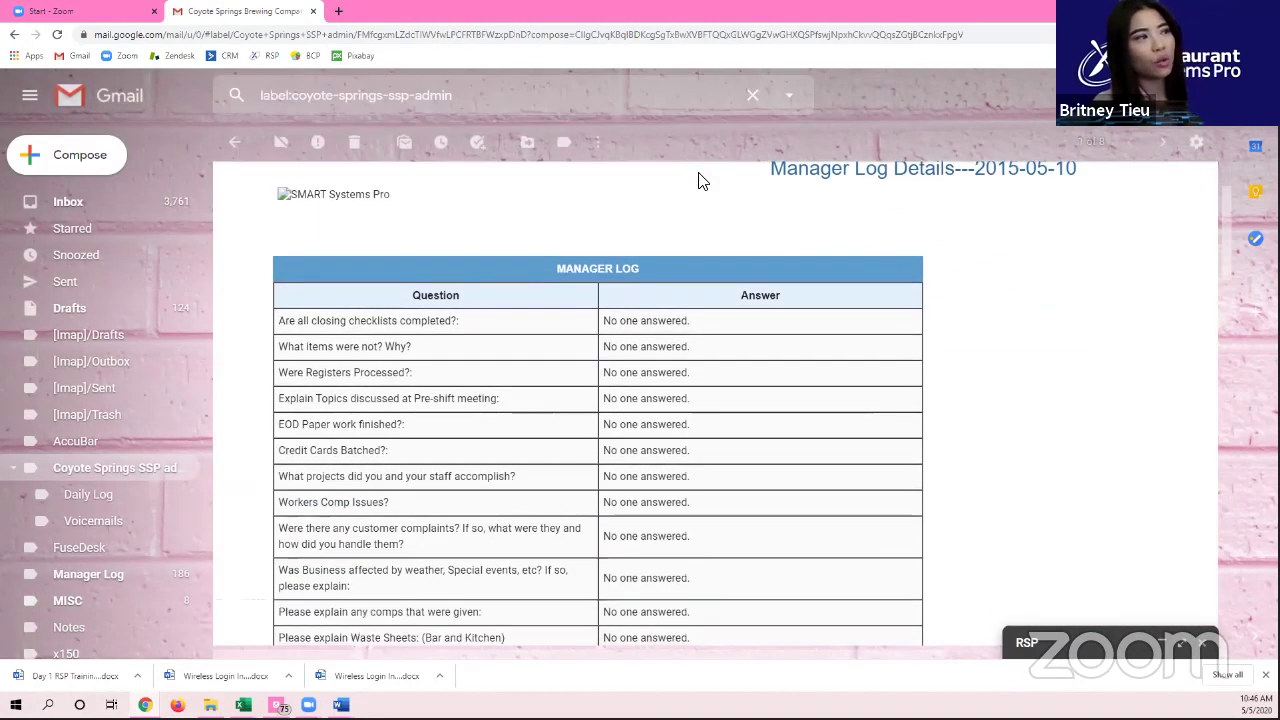
pyautogui.scroll(8, 700, 183)
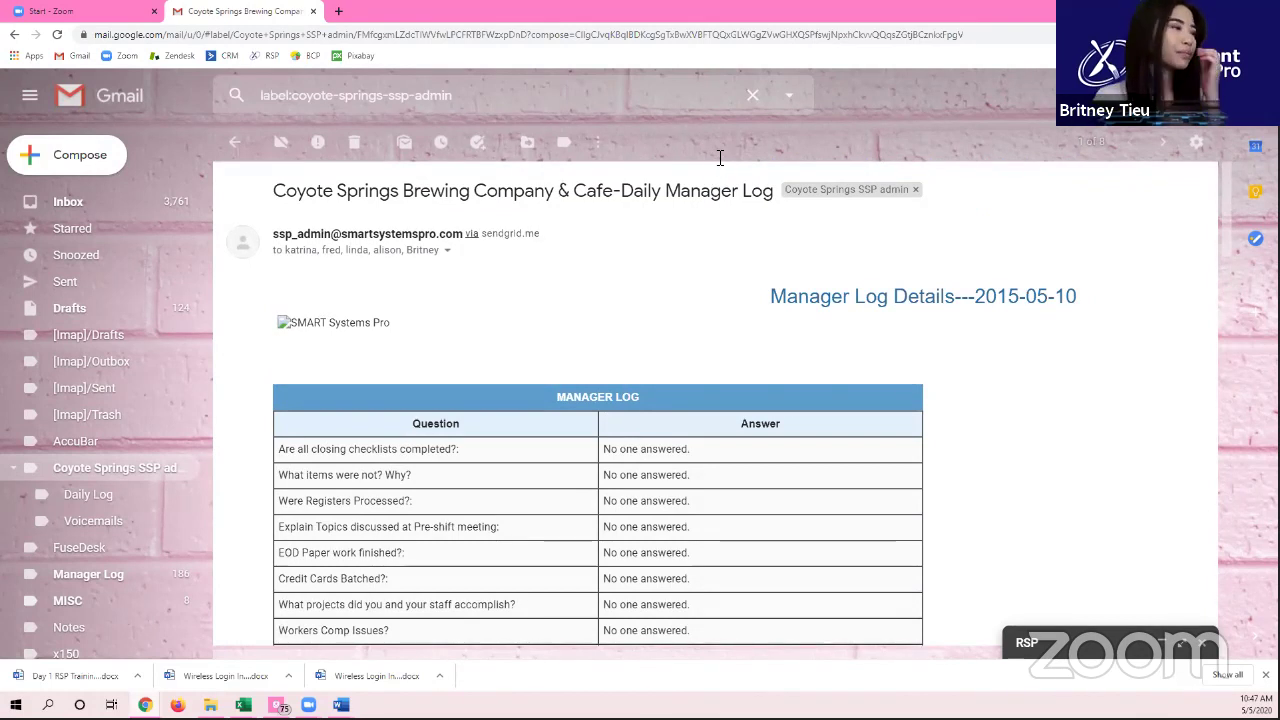
pyautogui.scroll(-2, 630, 282)
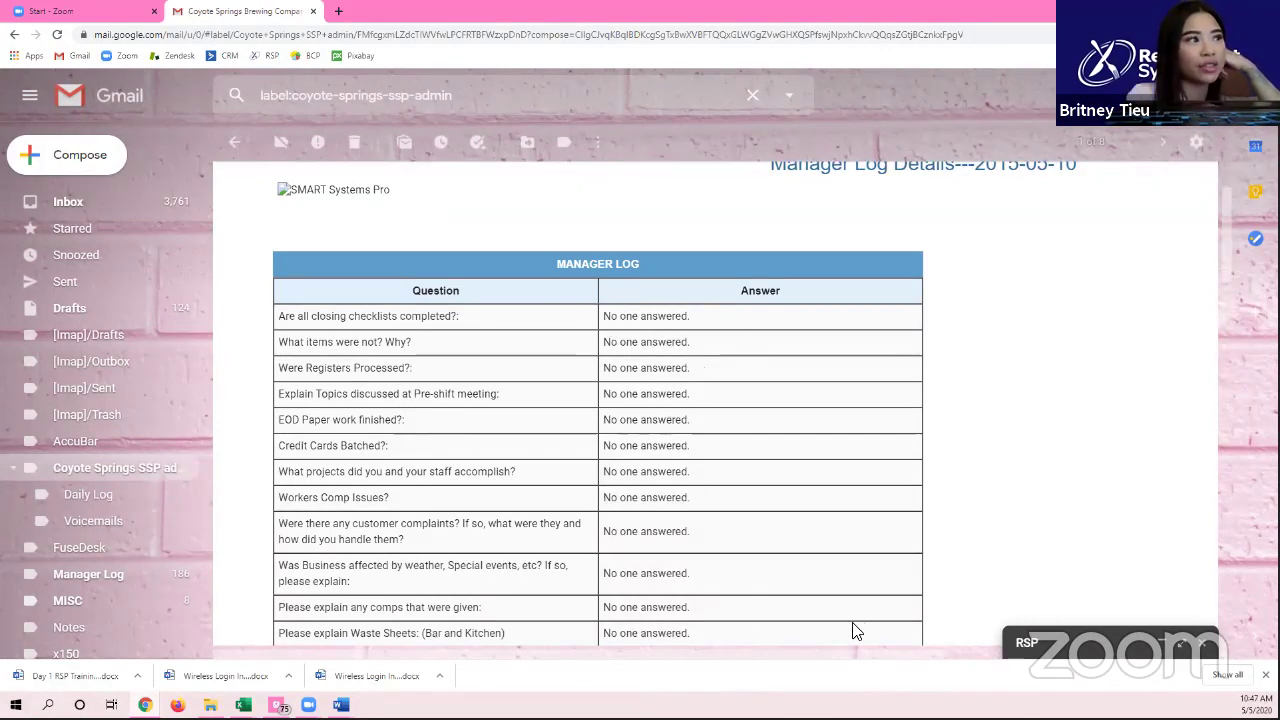
# Step: Read the Manager Log email down to the Reverse Labor Report, then restore Gmail's window size
pyautogui.scroll(-5, 1077, 386)
pyautogui.scroll(-2, 1077, 386)
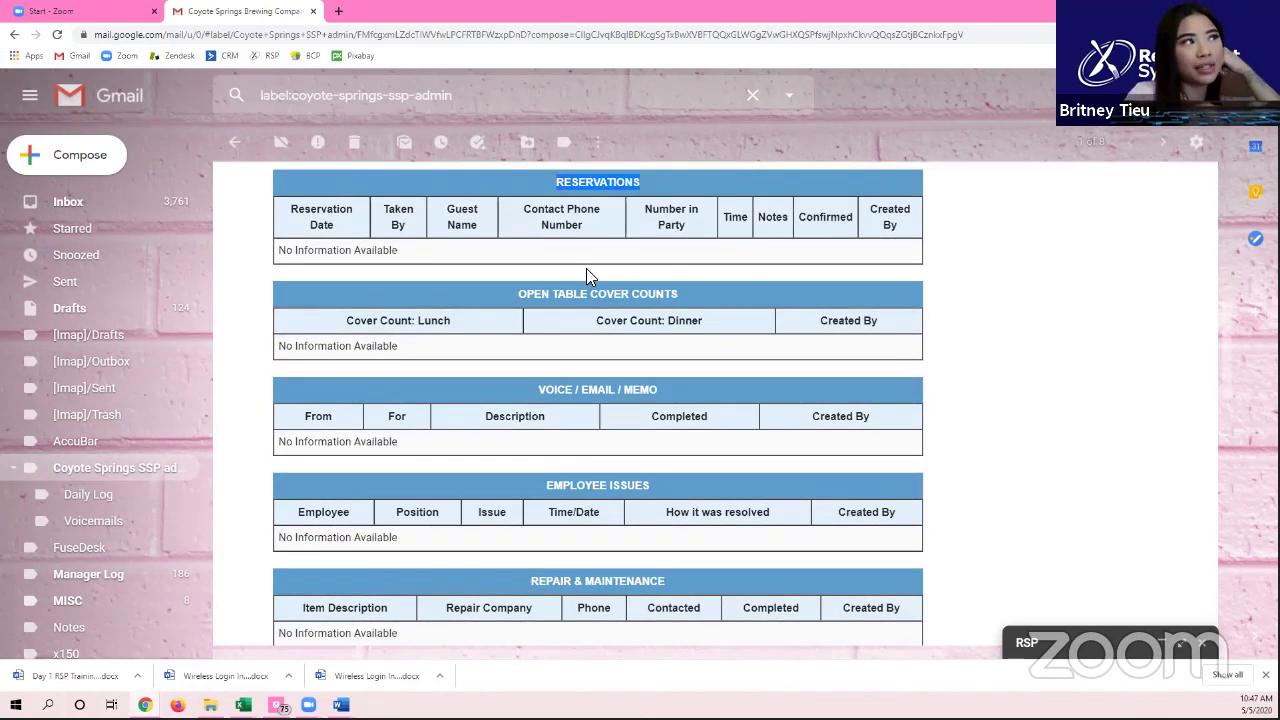
pyautogui.scroll(-1, 613, 330)
pyautogui.scroll(-1, 610, 330)
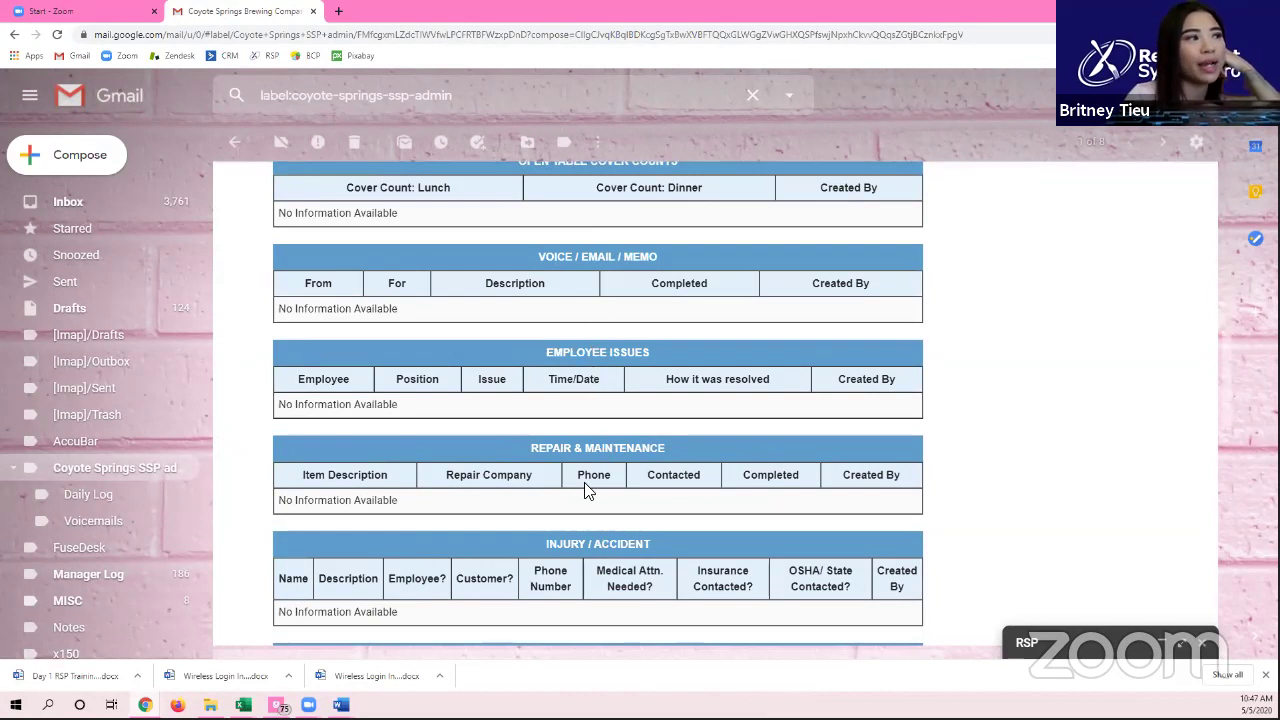
pyautogui.scroll(-3, 590, 480)
pyautogui.scroll(-3, 594, 481)
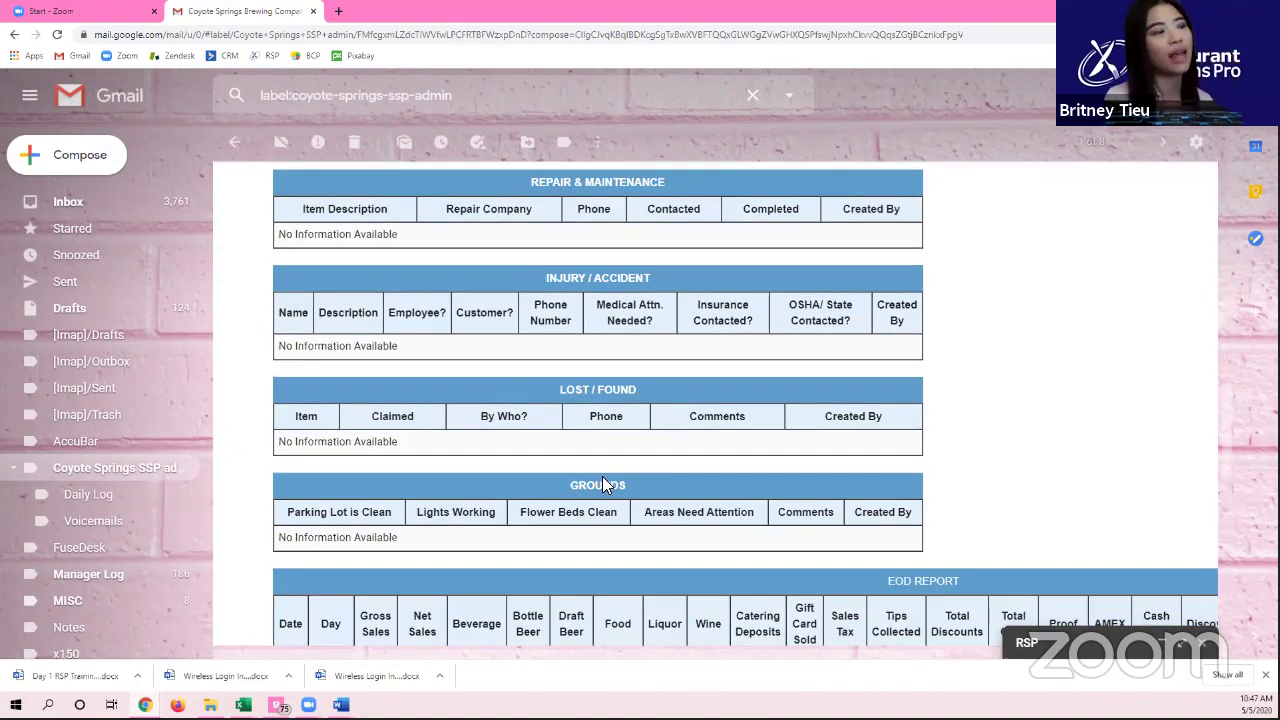
pyautogui.scroll(-1, 590, 490)
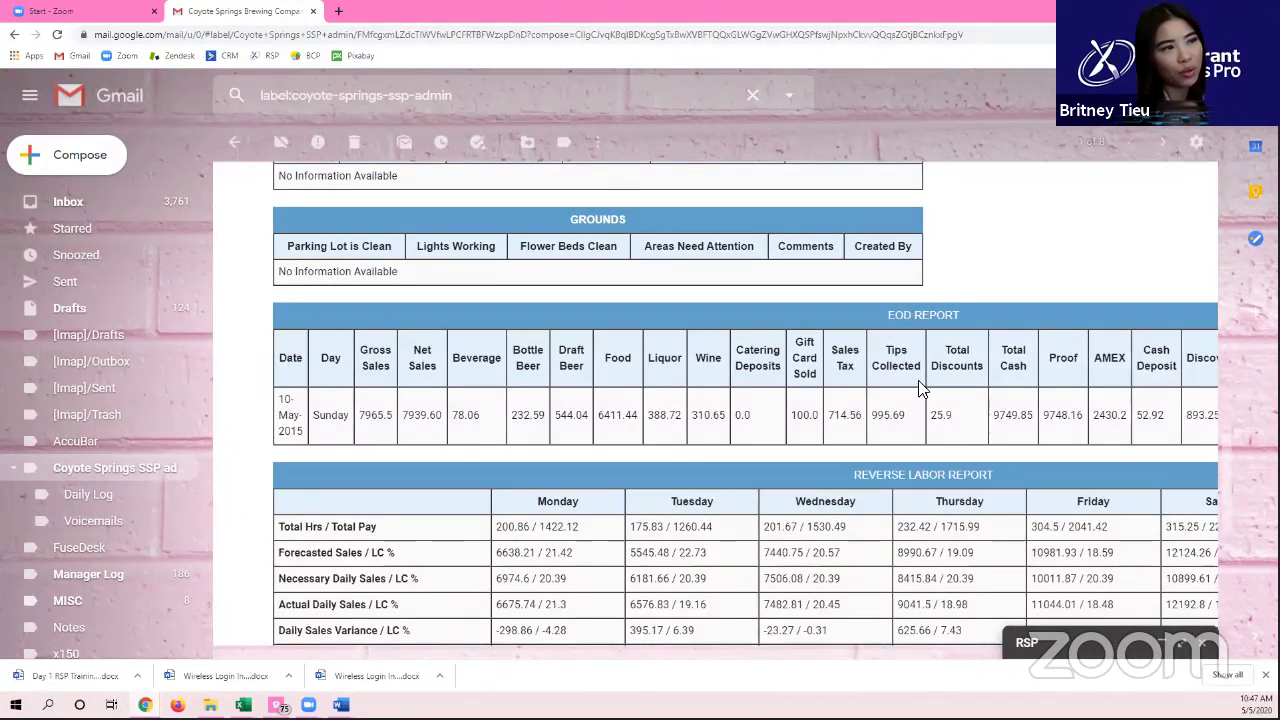
pyautogui.scroll(-4, 905, 465)
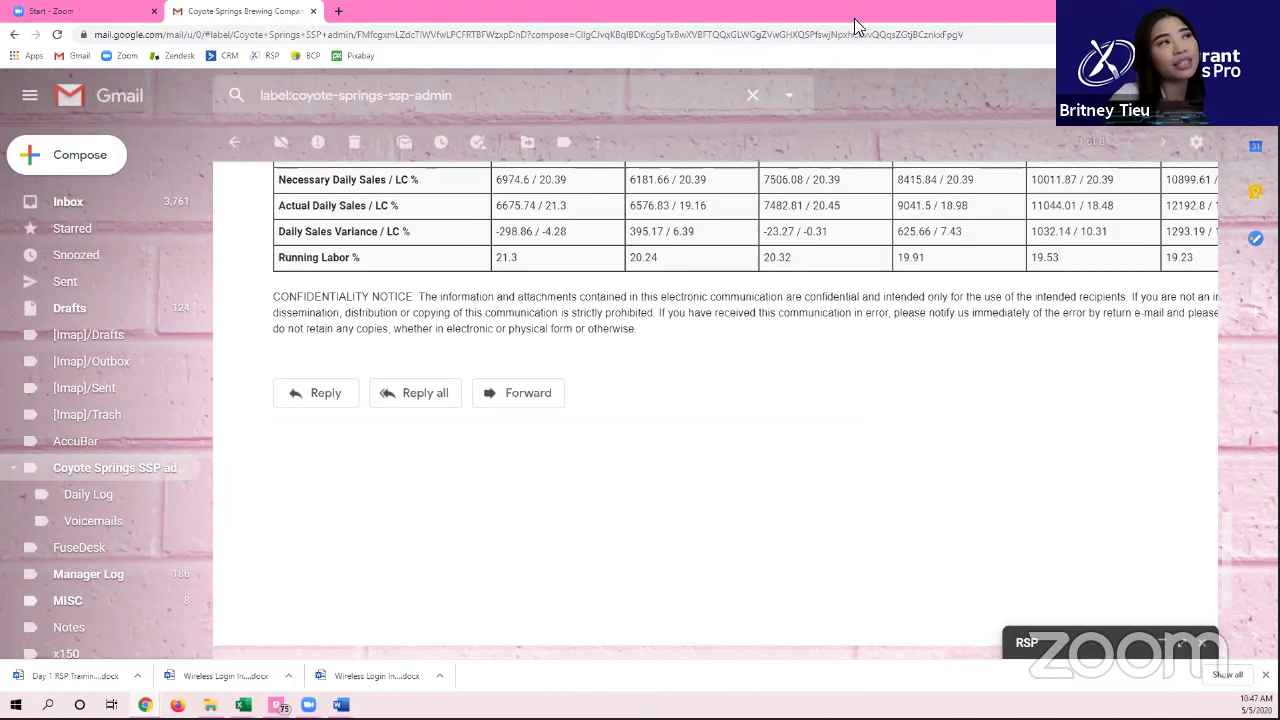
pyautogui.scroll(2, 548, 308)
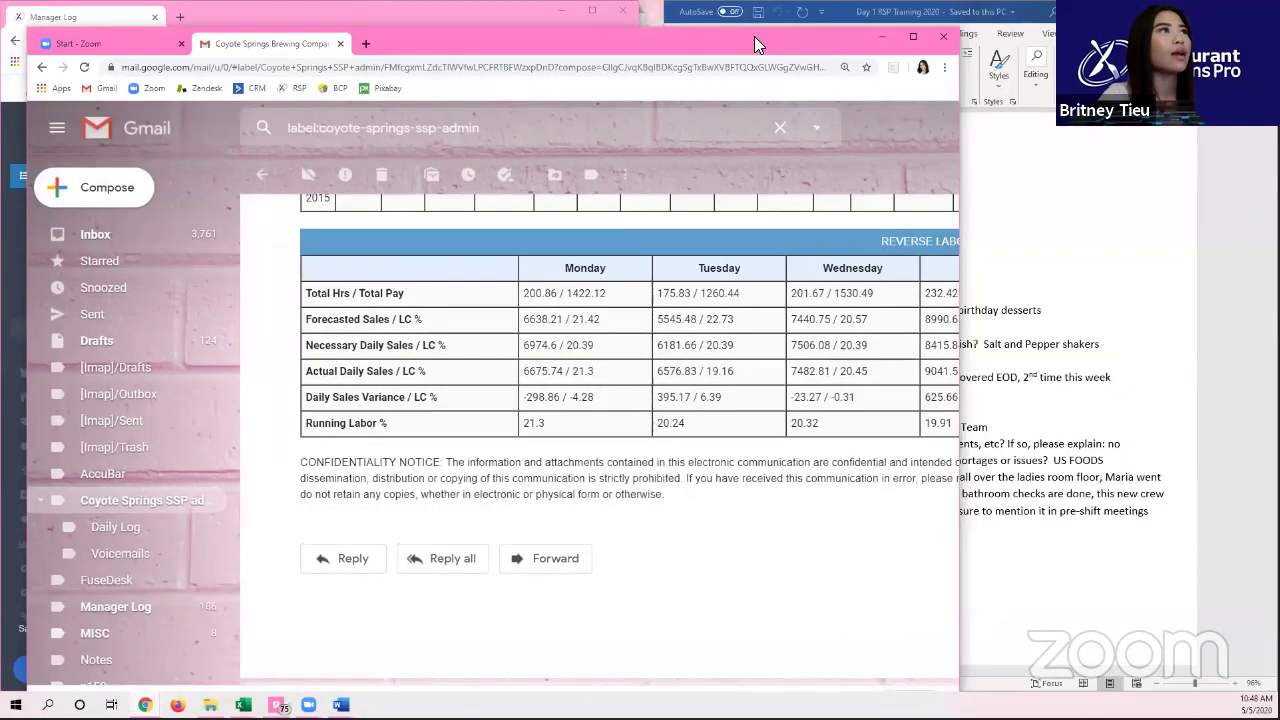
pyautogui.doubleClick(760, 12)
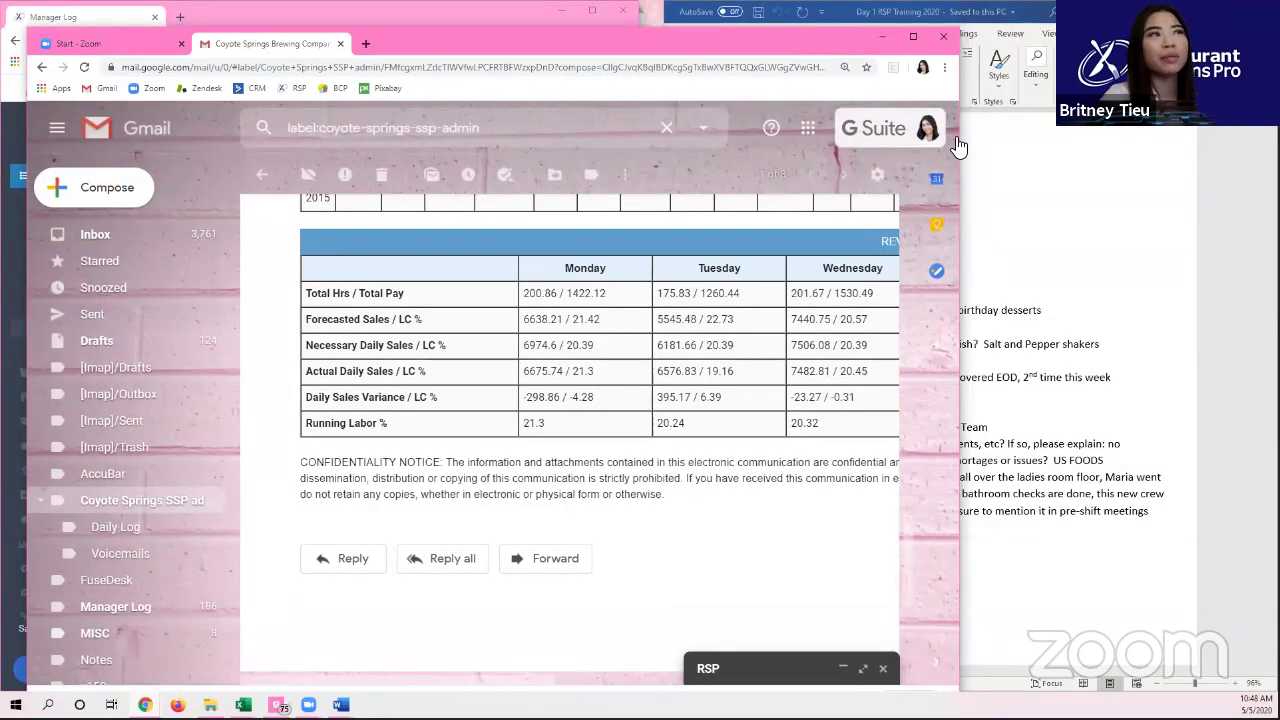
# Step: Place the Manager Log beside the Word shift notes, collapse its sidebar and widen its window
pyautogui.press('super+Right')
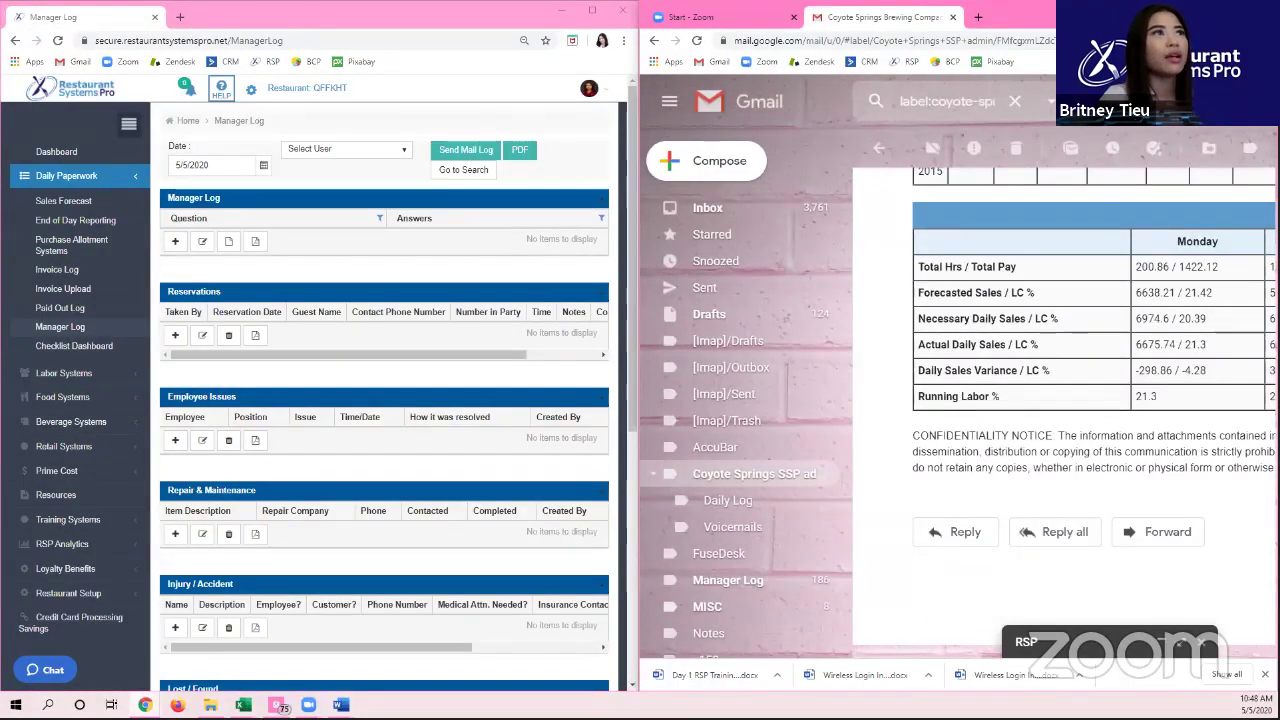
pyautogui.hotkey('alt', 'Tab')
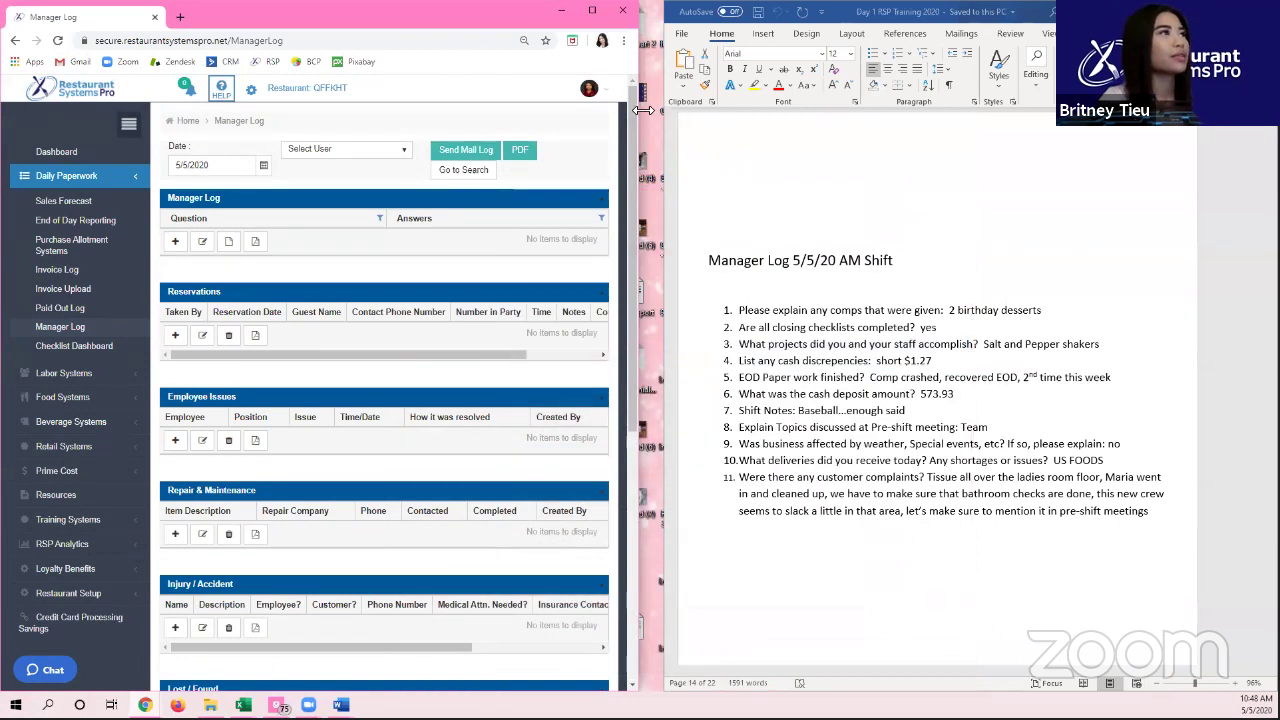
pyautogui.moveTo(645, 110); pyautogui.dragTo(675, 110)
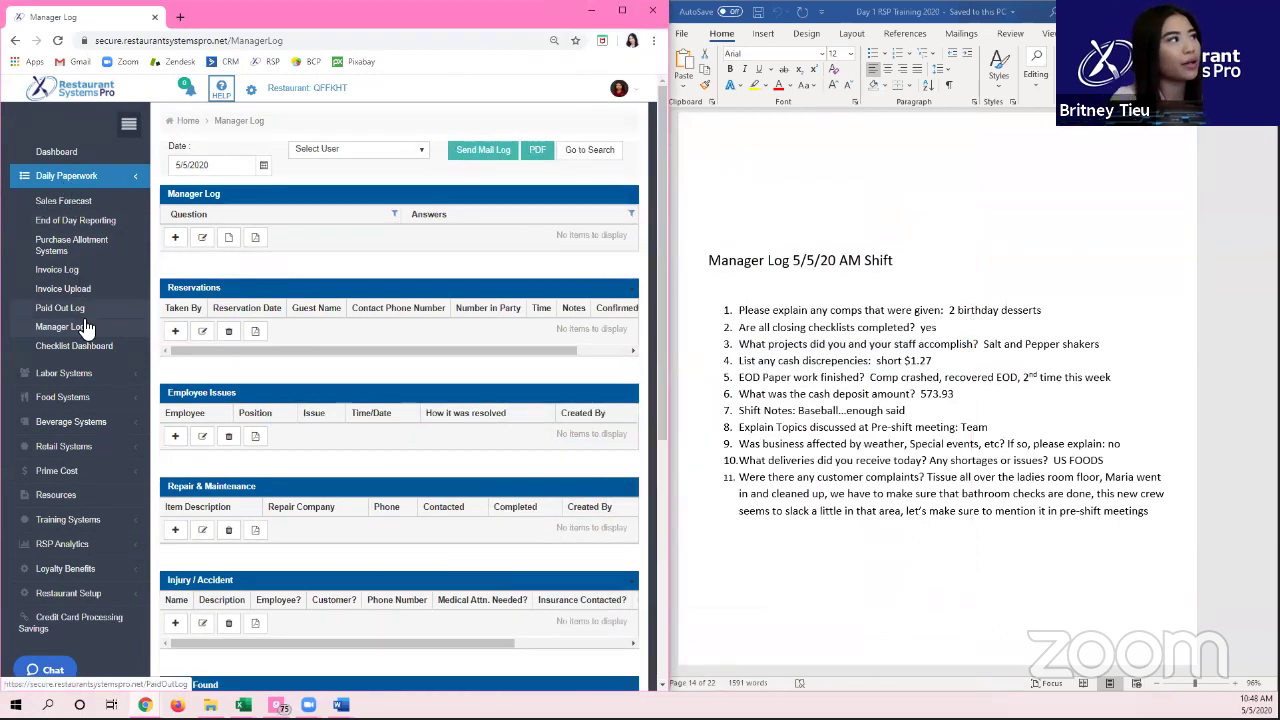
pyautogui.click(129, 127)
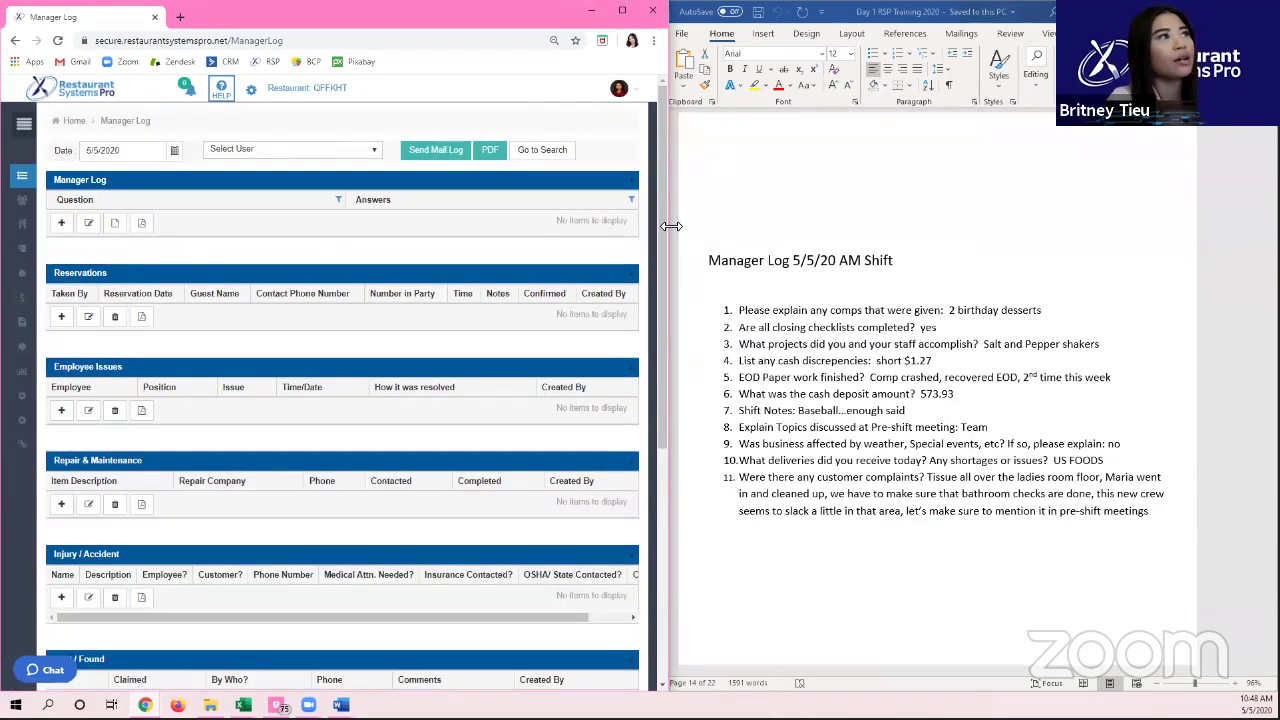
pyautogui.moveTo(671, 226); pyautogui.dragTo(712, 252)
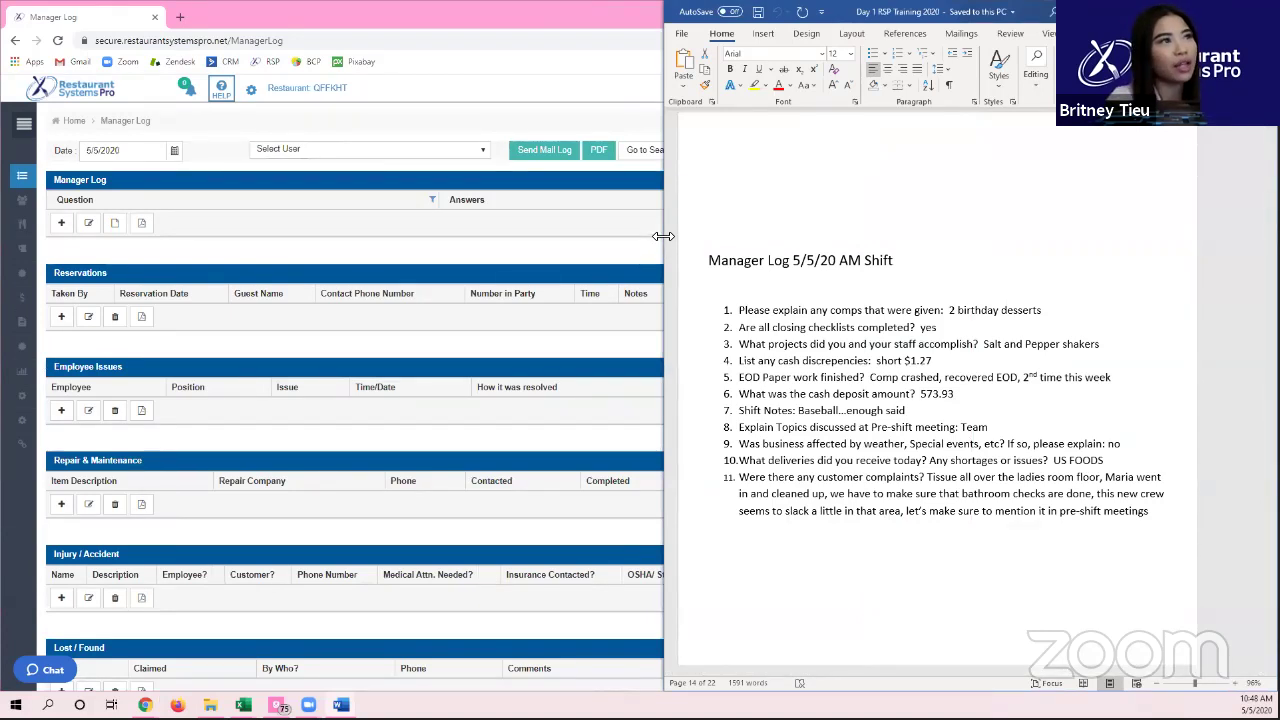
pyautogui.moveTo(663, 236); pyautogui.dragTo(856, 252)
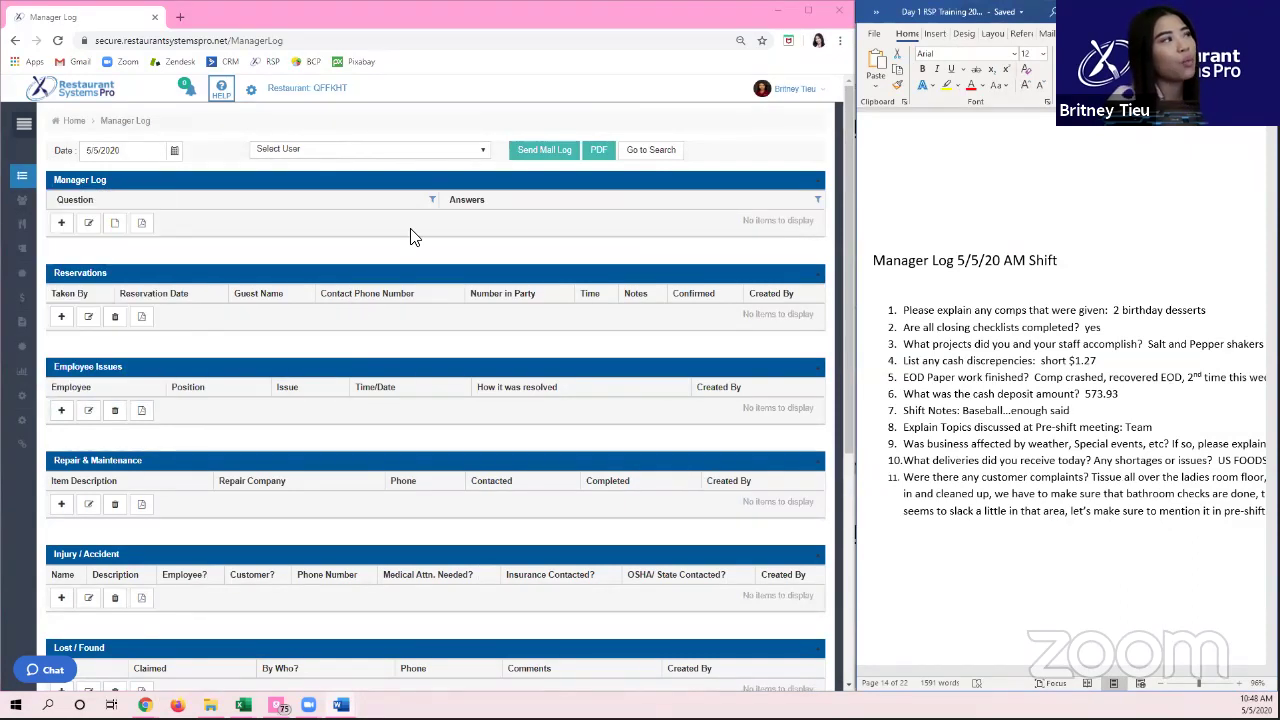
pyautogui.click(190, 160)
pyautogui.click(187, 158)
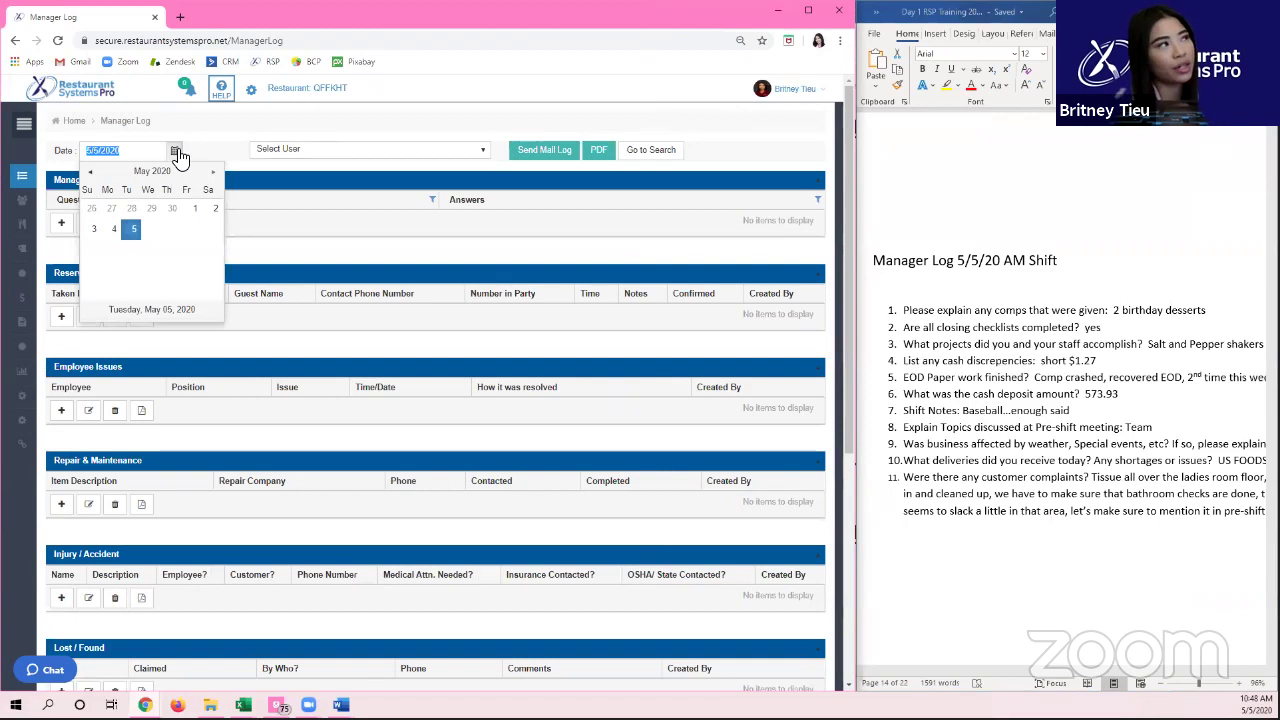
pyautogui.click(386, 152)
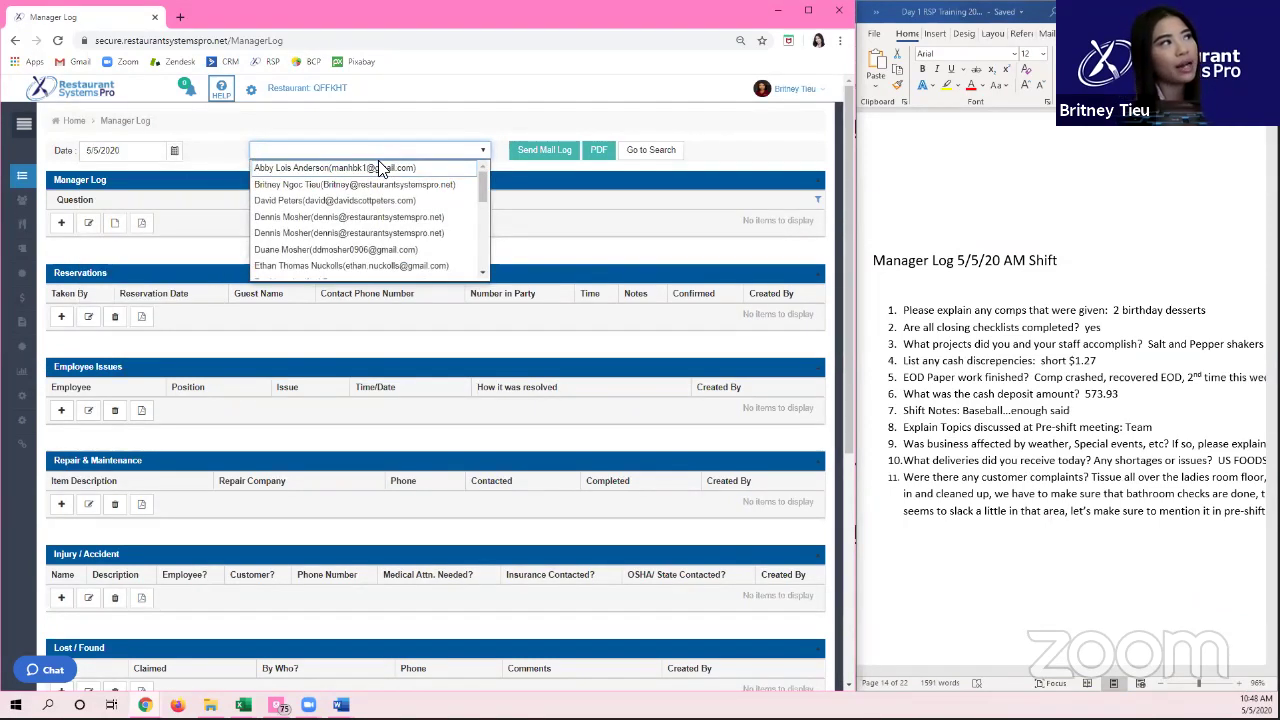
pyautogui.moveTo(484, 182)
pyautogui.mouseDown()
pyautogui.moveTo(516, 258)
pyautogui.moveTo(500, 200)
pyautogui.mouseUp()
pyautogui.scroll(2, 292, 202)
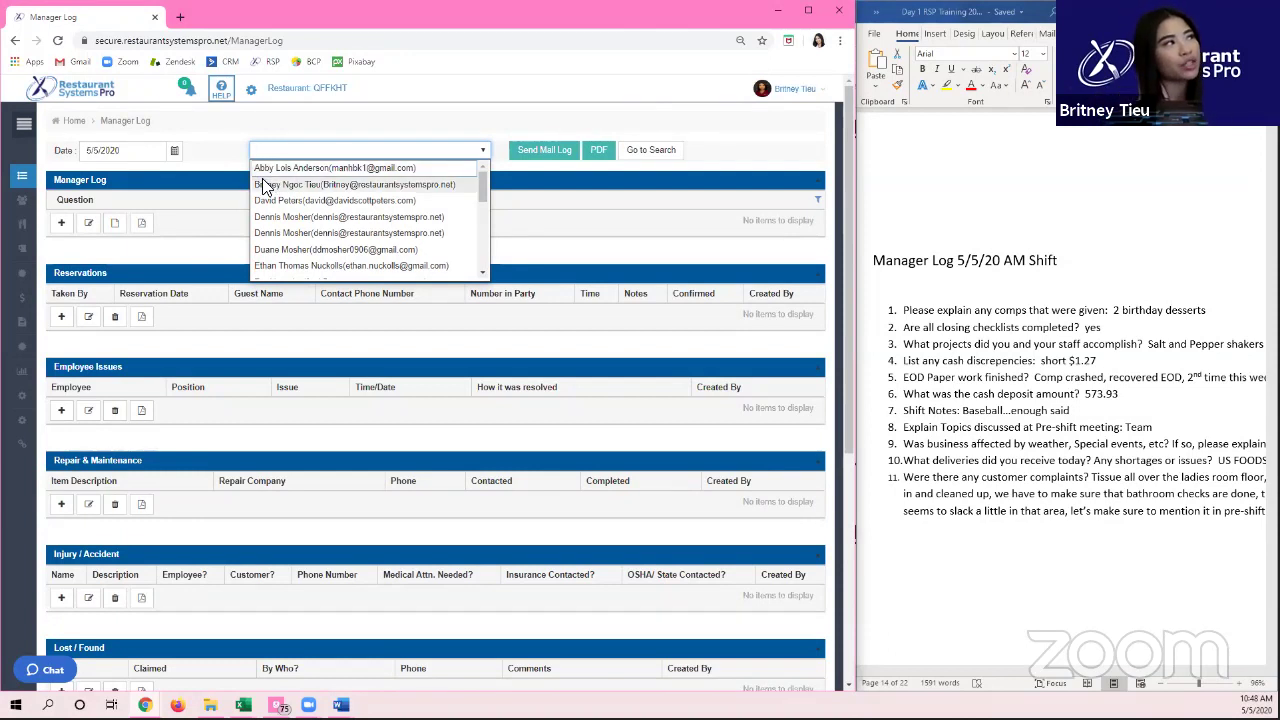
pyautogui.click(266, 187)
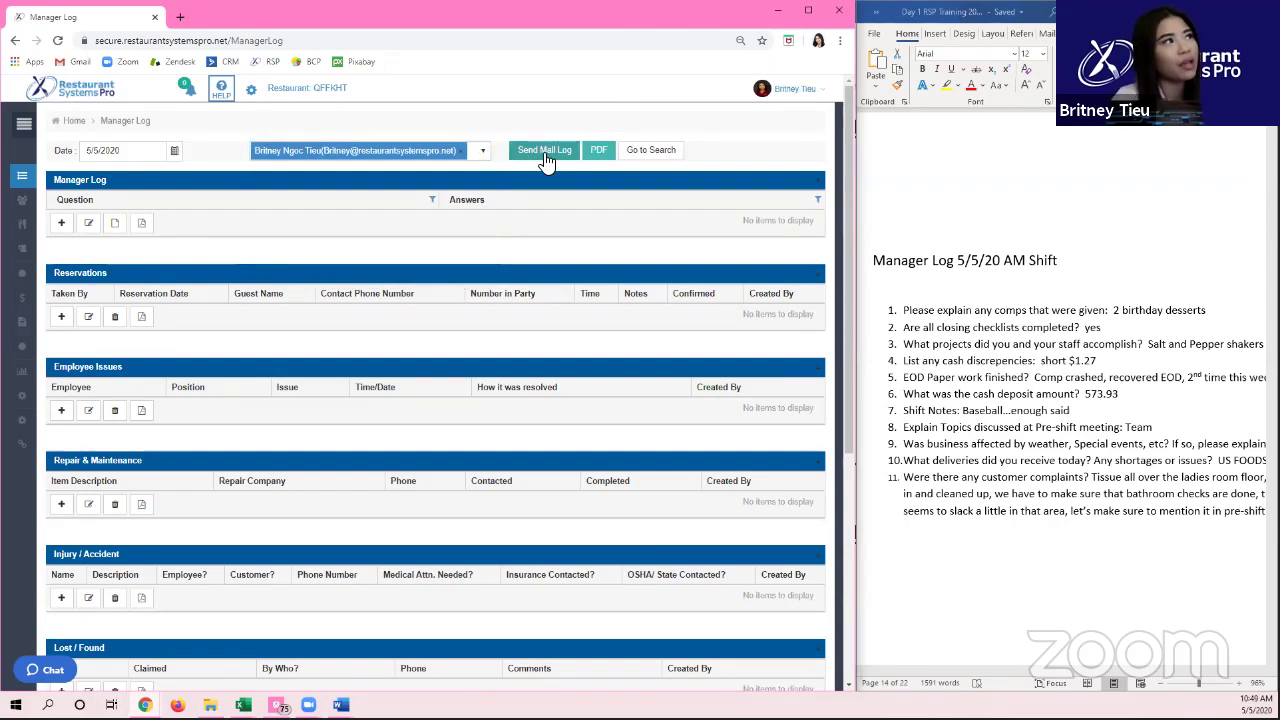
pyautogui.click(545, 152)
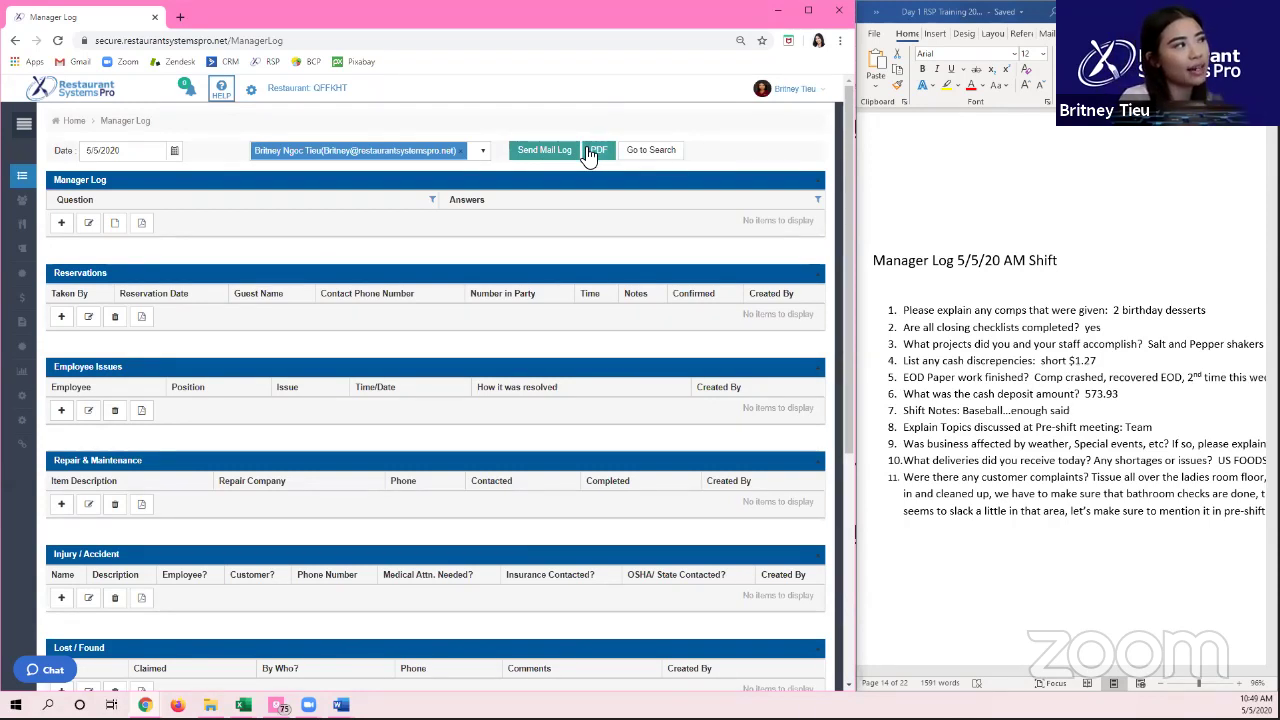
# Step: Add a new manager log answer and enter the 2 birthday desserts under comps
pyautogui.click(61, 228)
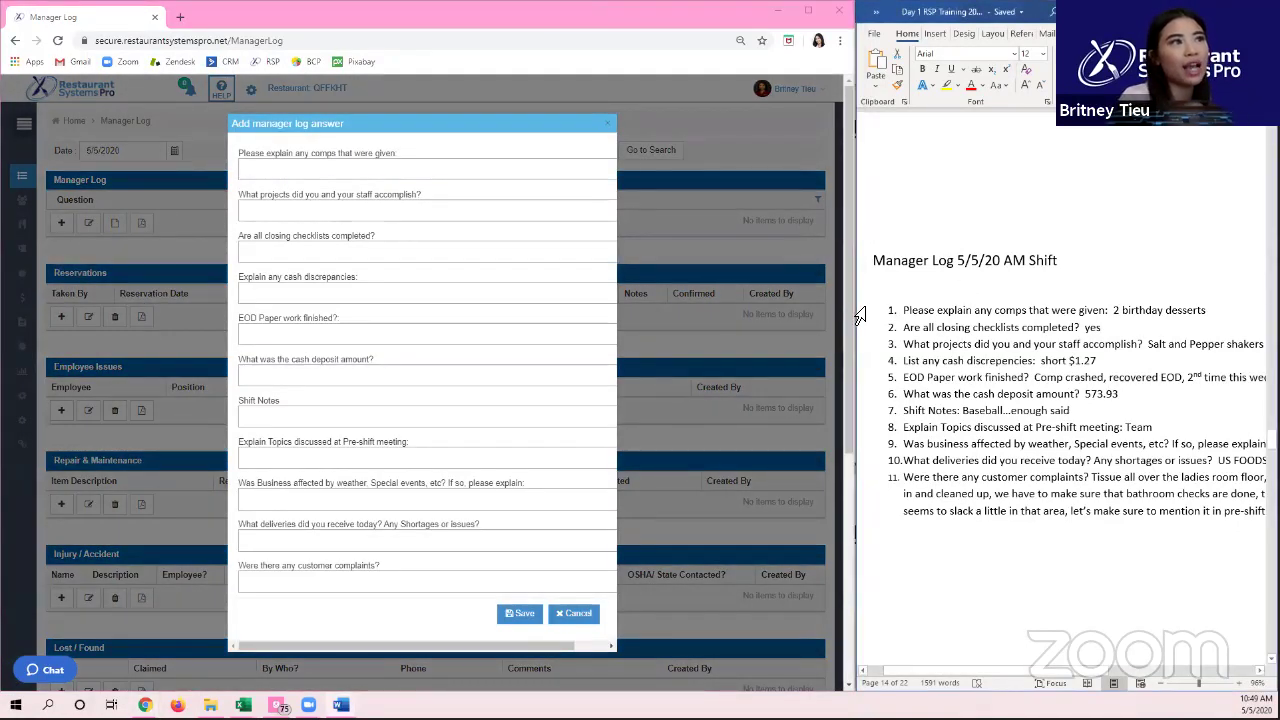
pyautogui.moveTo(855, 308); pyautogui.dragTo(731, 310)
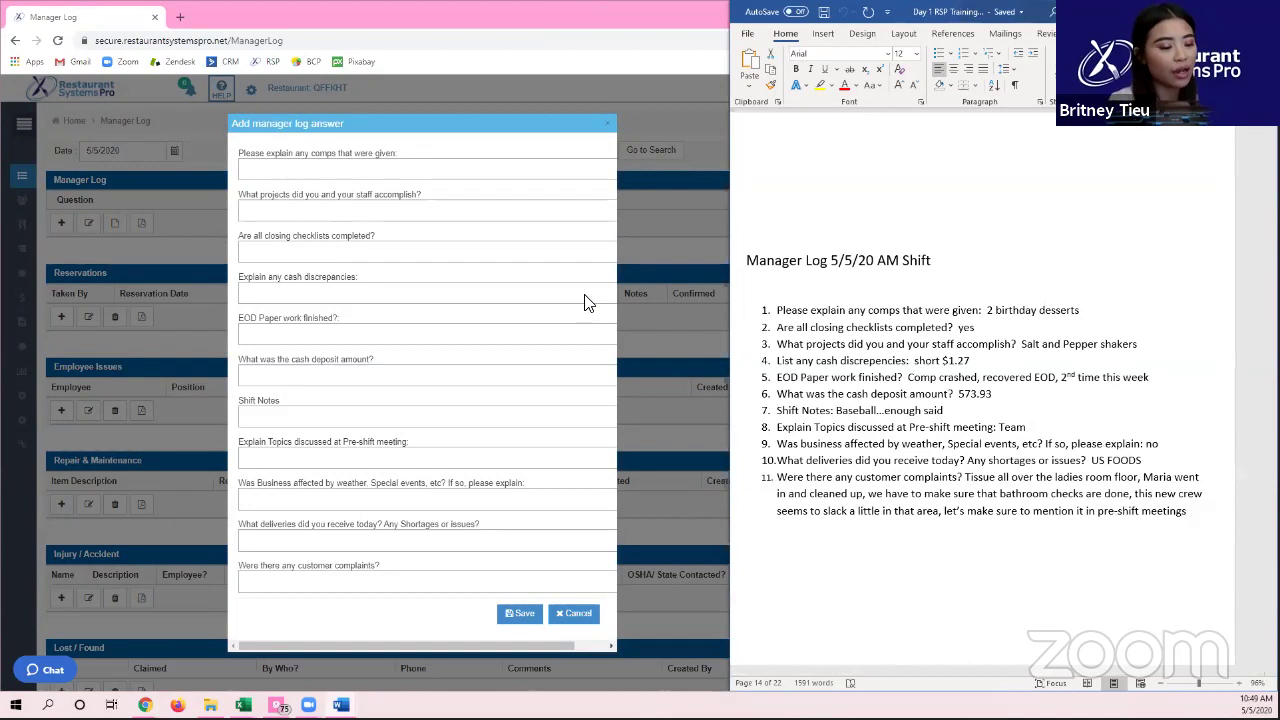
pyautogui.click(330, 172)
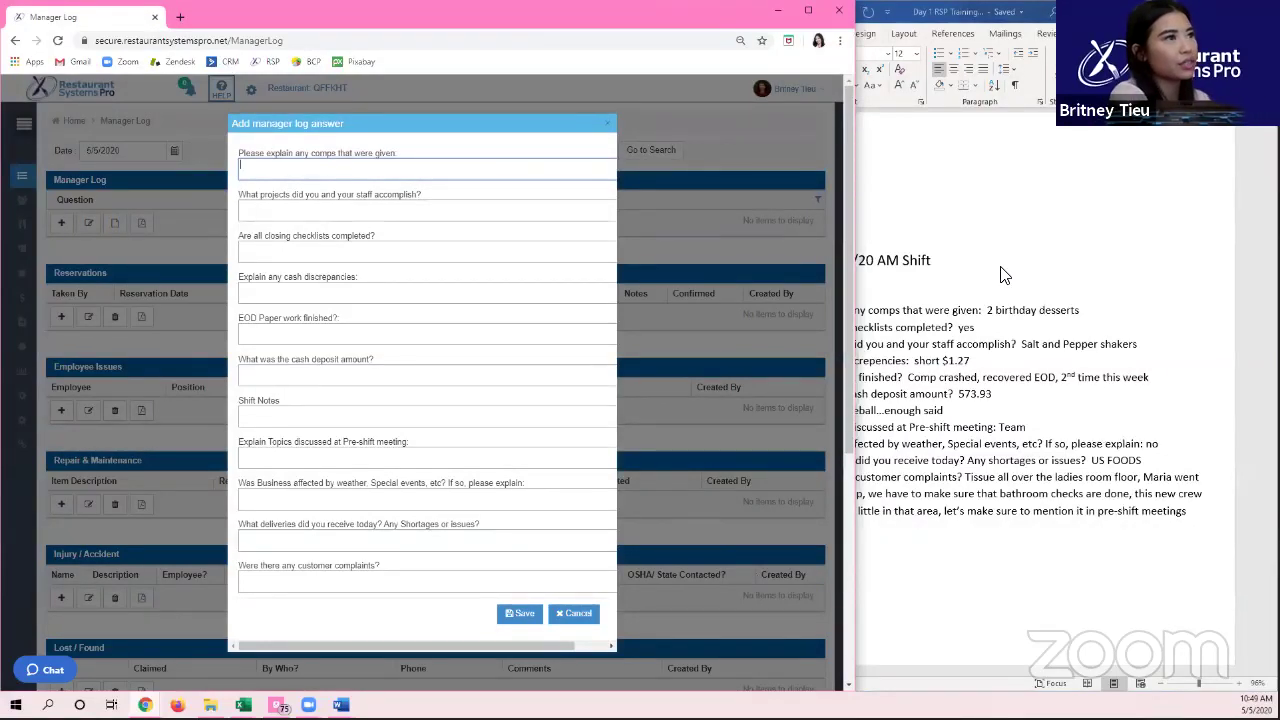
pyautogui.write('irthday desserts')
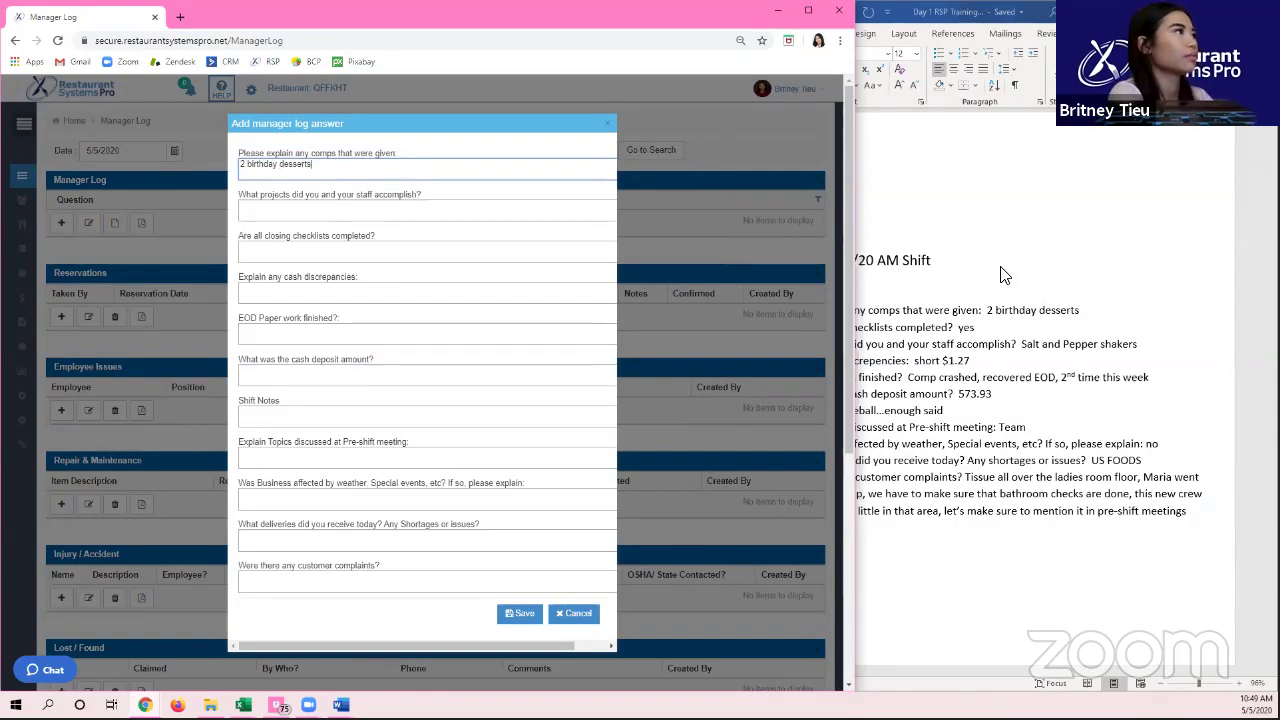
pyautogui.press('Tab')
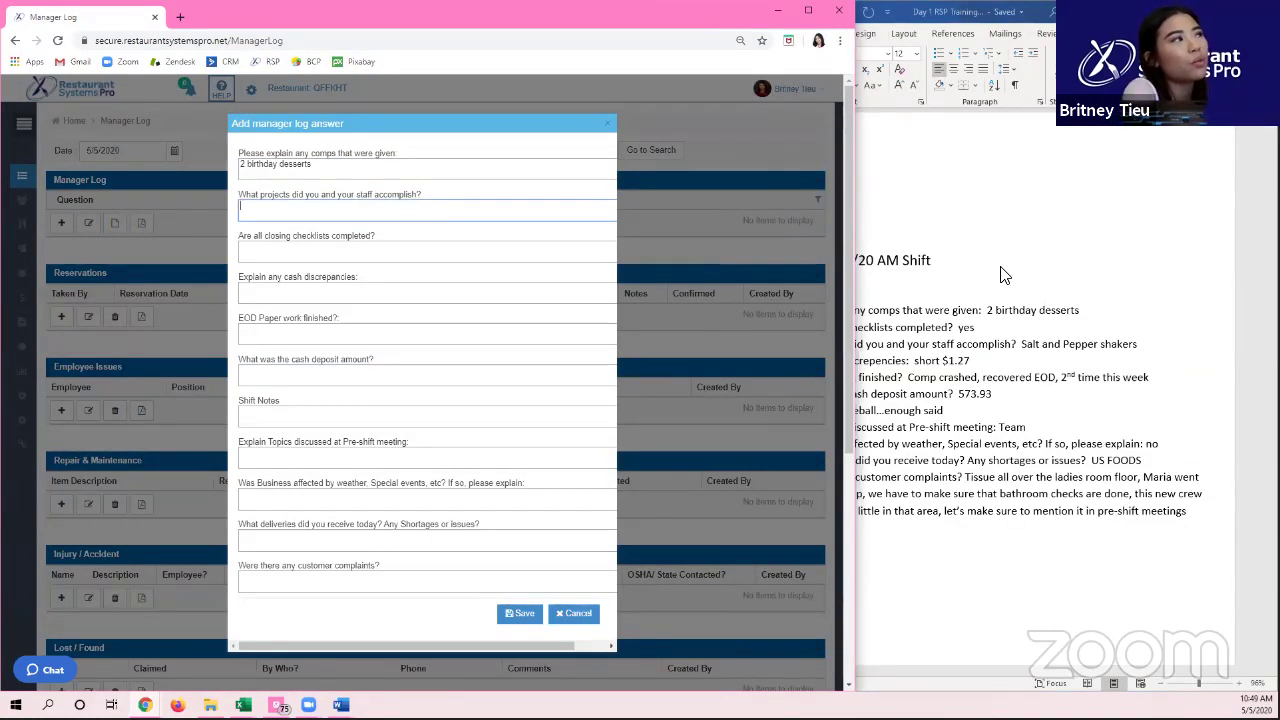
pyautogui.click(375, 200)
pyautogui.tripleClick(375, 200)
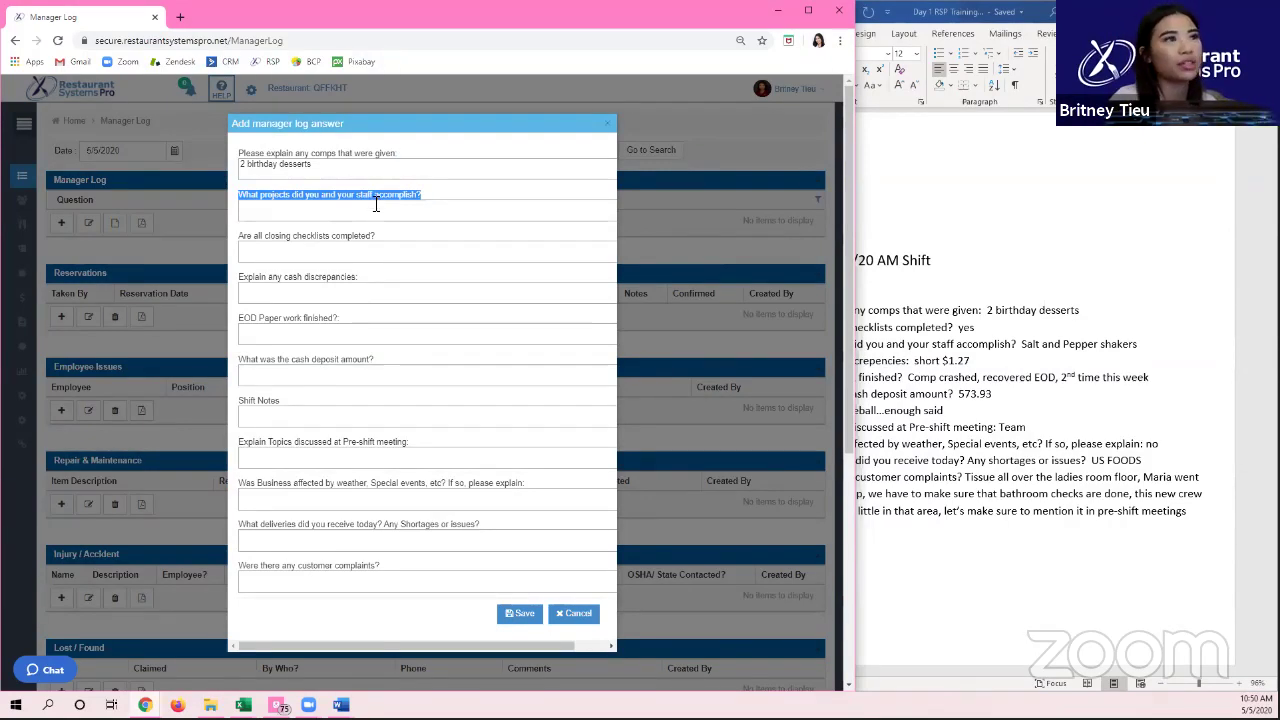
# Step: Answer projects 'Salt and pepper shakers, deep clean walls', checklists 'yes', cash discrepancies '63 overshort'
pyautogui.click(376, 205)
pyautogui.write('Salt an')
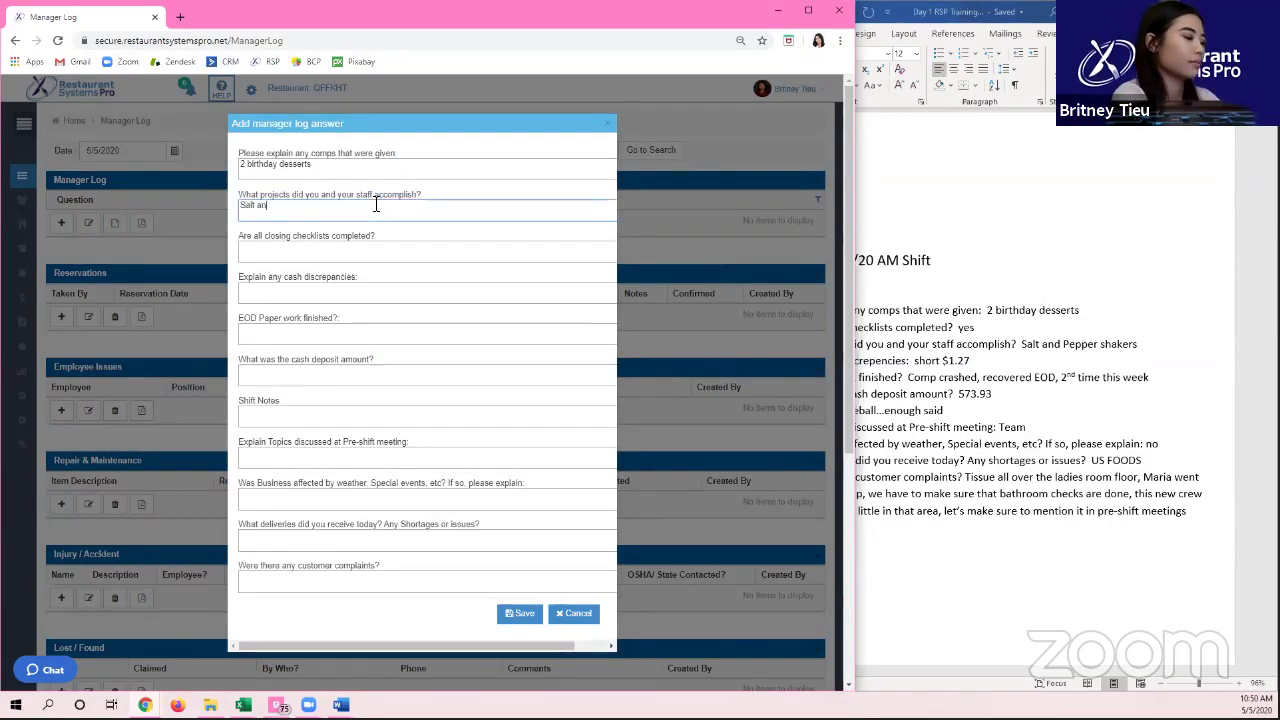
pyautogui.write('d pepepper sh')
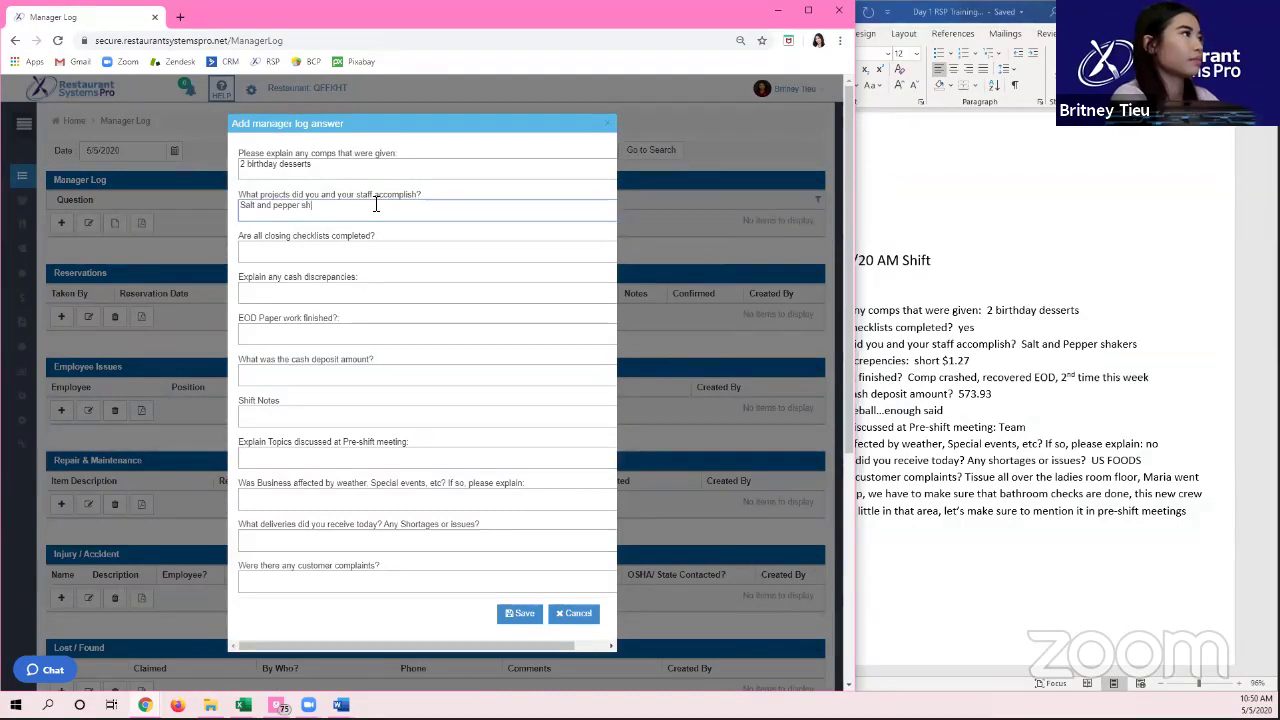
pyautogui.write('akers, deep c')
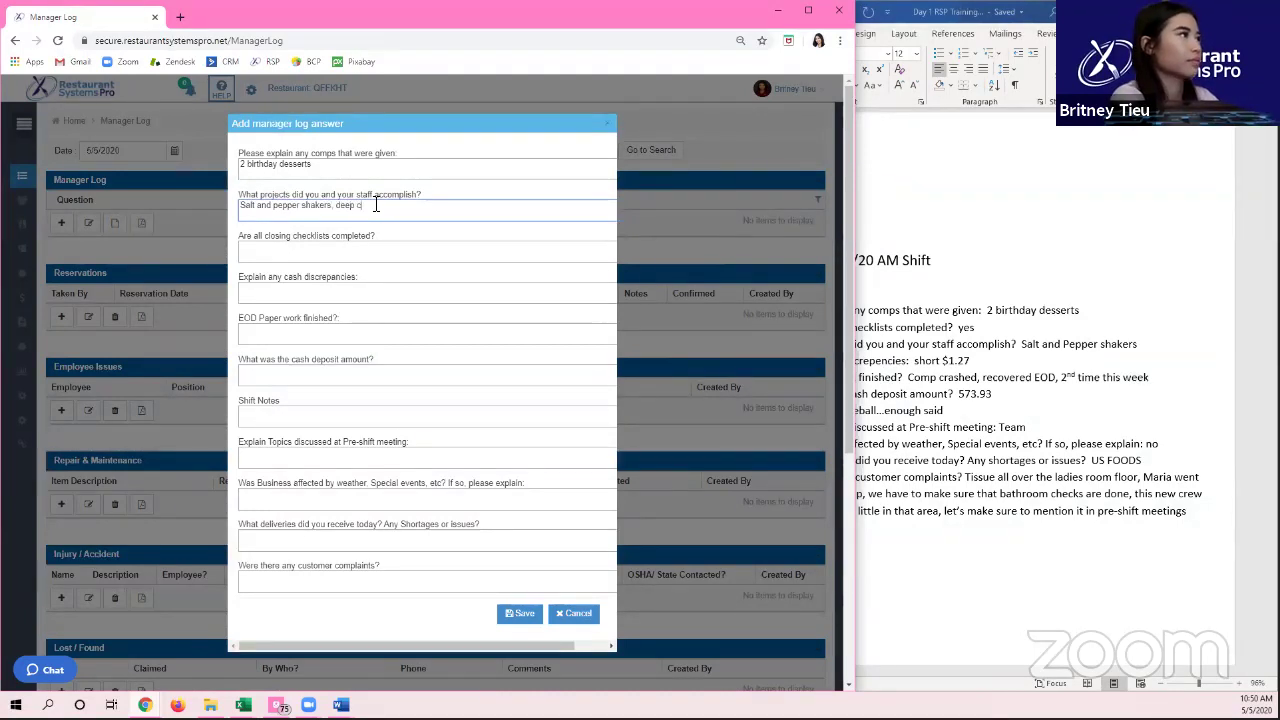
pyautogui.write('lean walls')
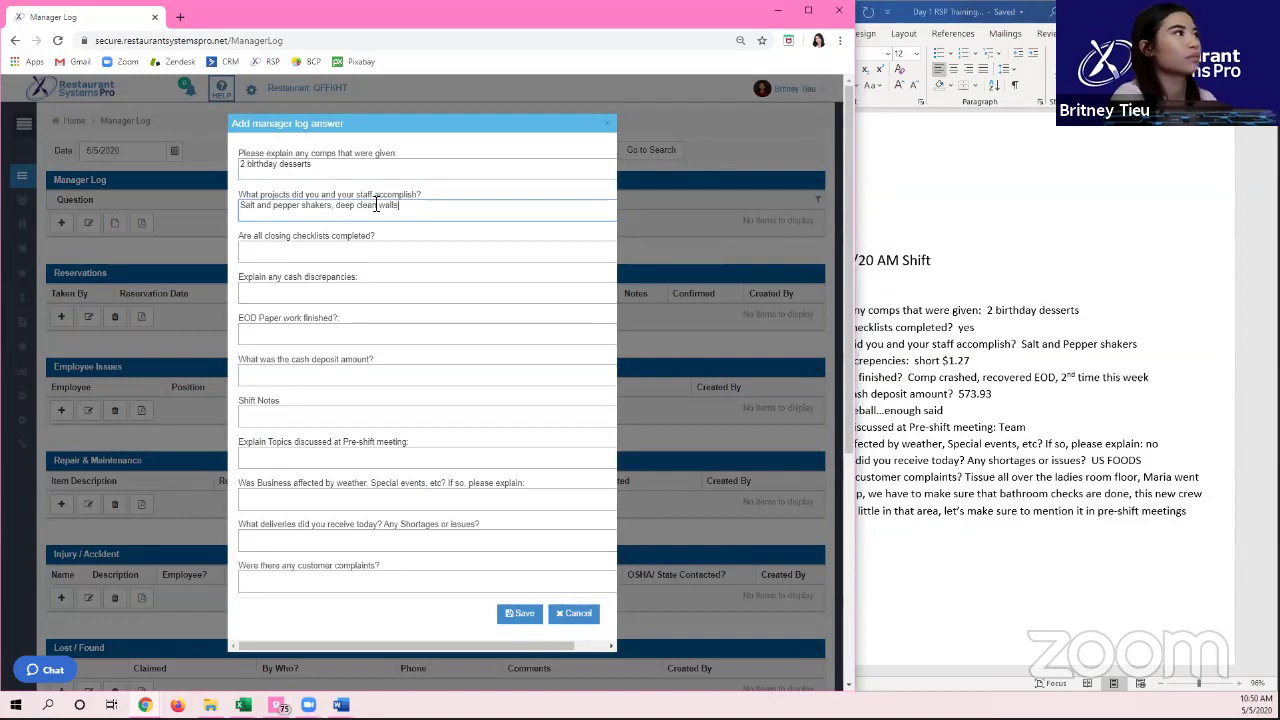
pyautogui.click(374, 247)
pyautogui.write('yes')
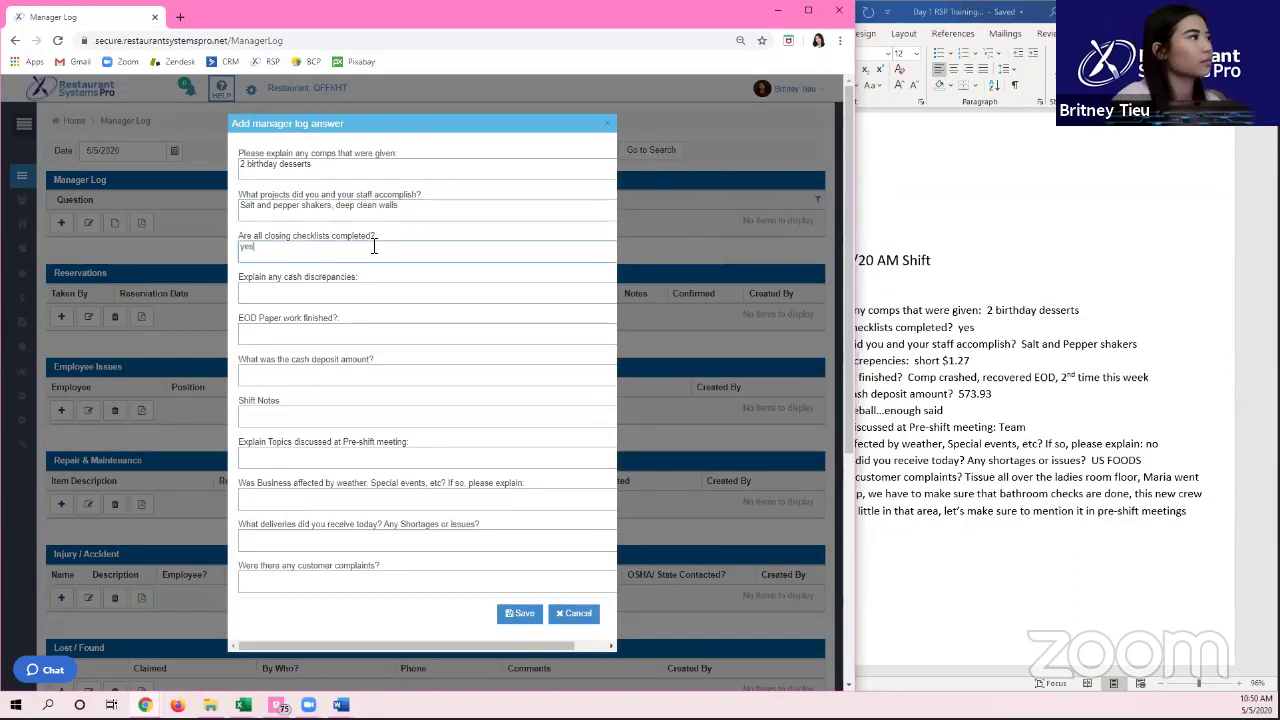
pyautogui.click(332, 296)
pyautogui.write('63 overshort')
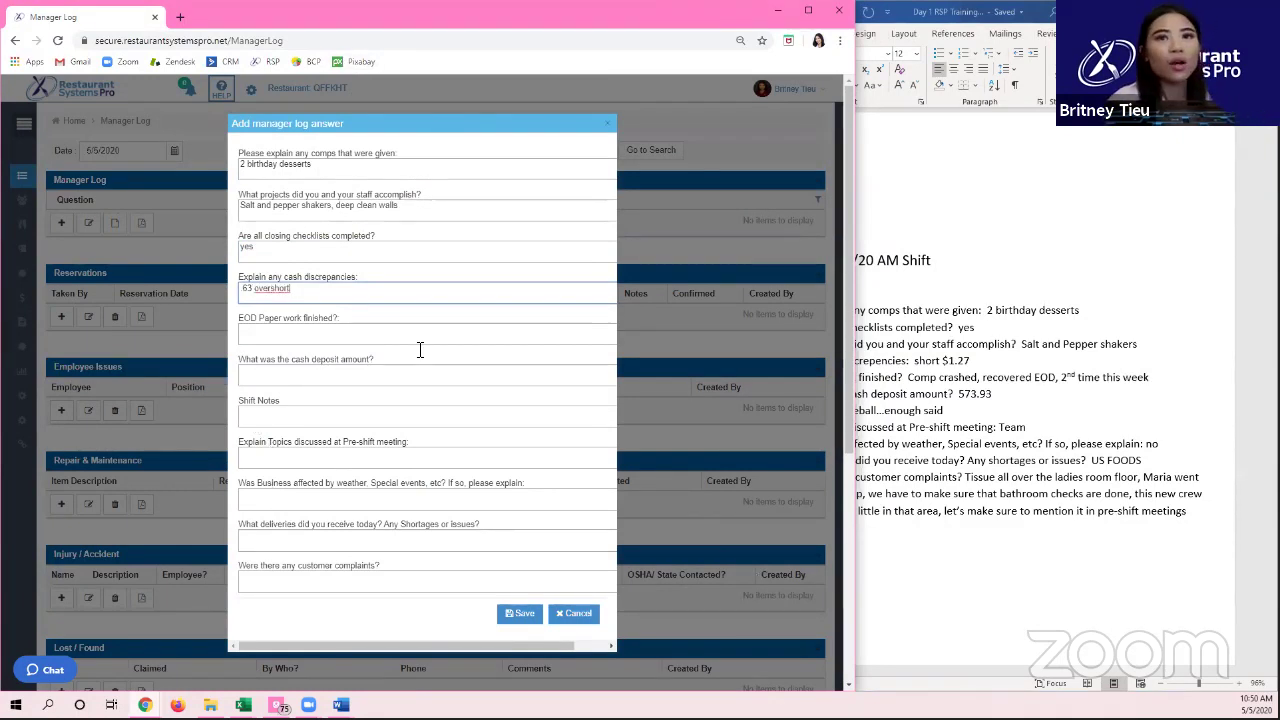
pyautogui.click(341, 419)
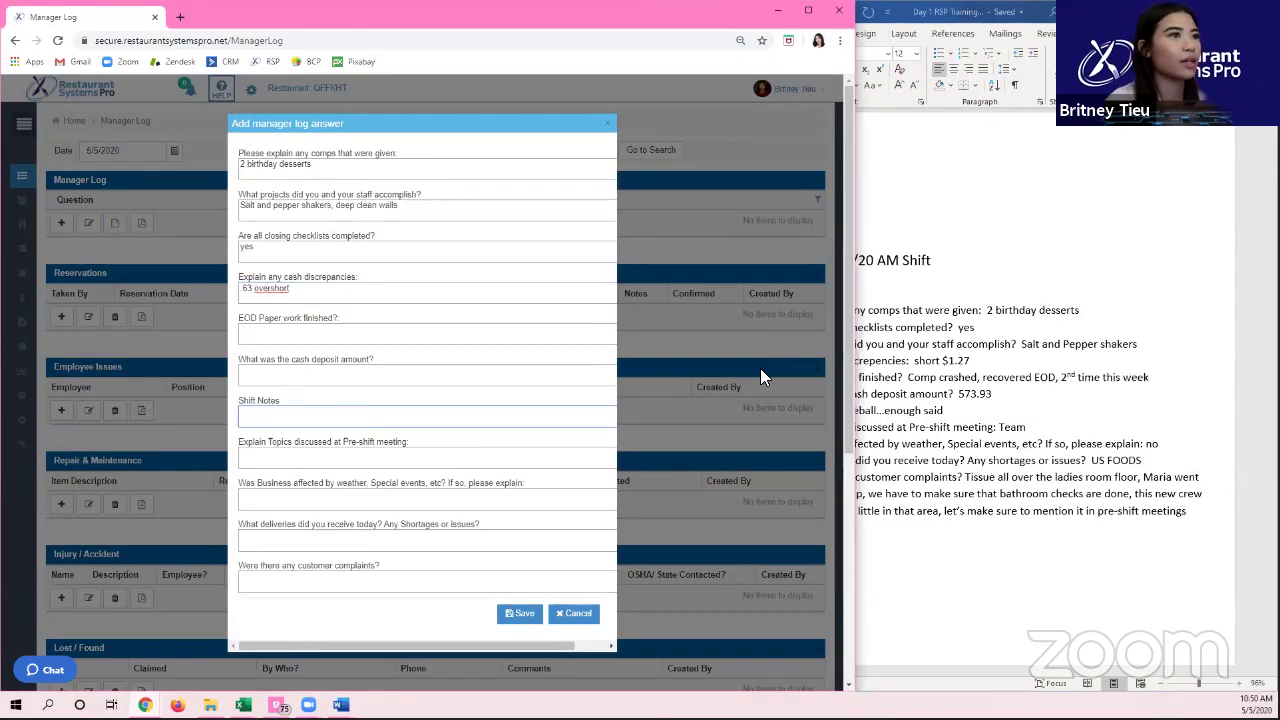
# Step: Save the four manager log answers and bring up the Gmail labor-report email beside them
pyautogui.click(521, 614)
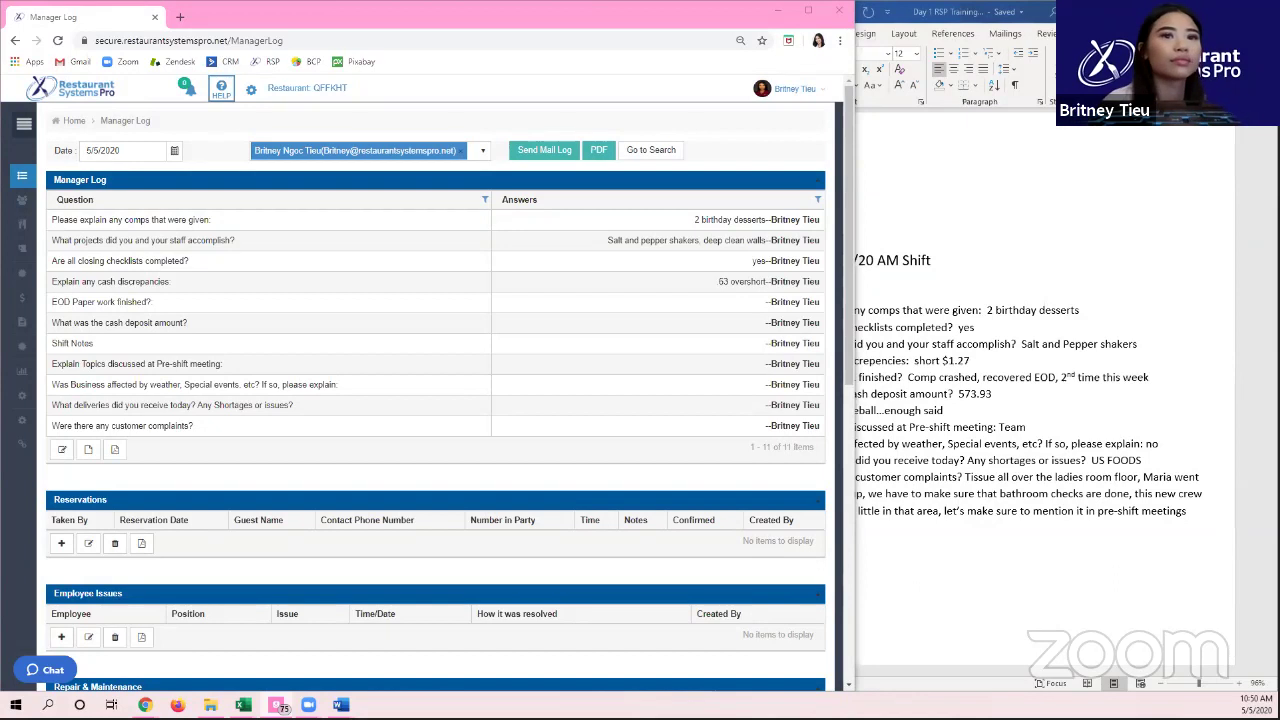
pyautogui.hotkey('alt', 'Tab')
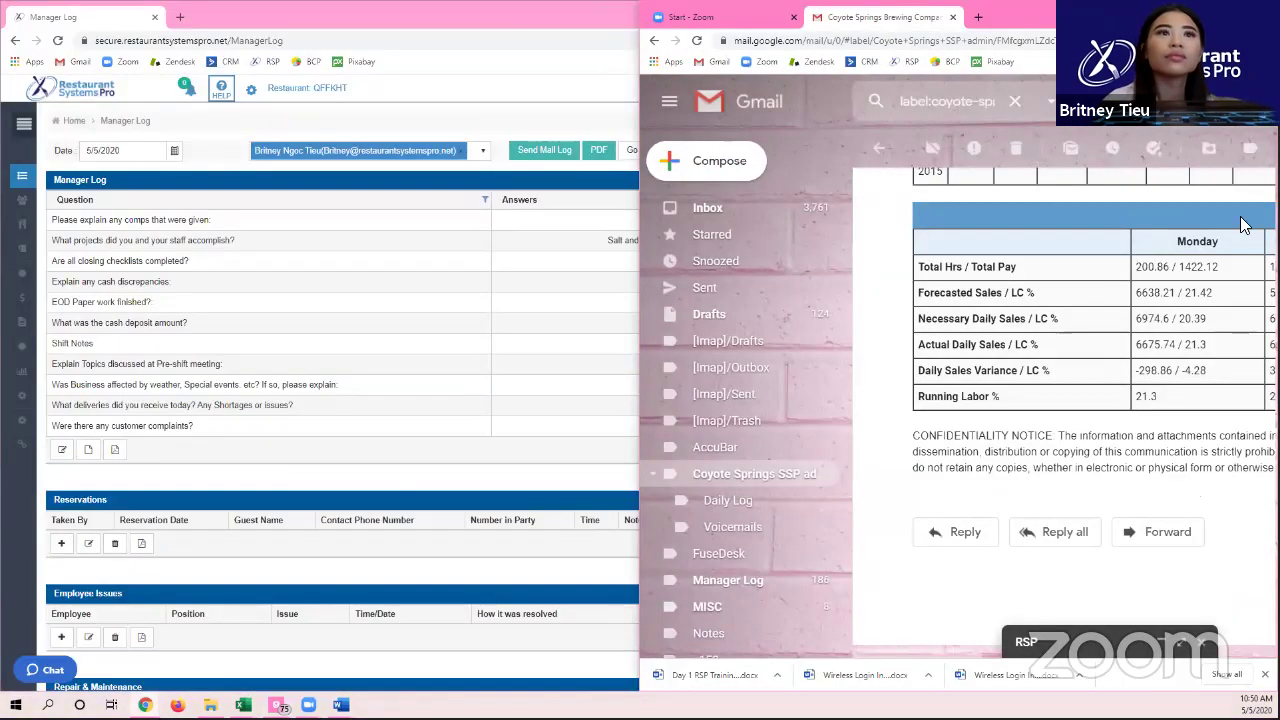
# Step: Switch from Gmail back to the 5/5/2020 Manager Log and the Word shift notes
pyautogui.hotkey('alt', 'Tab')
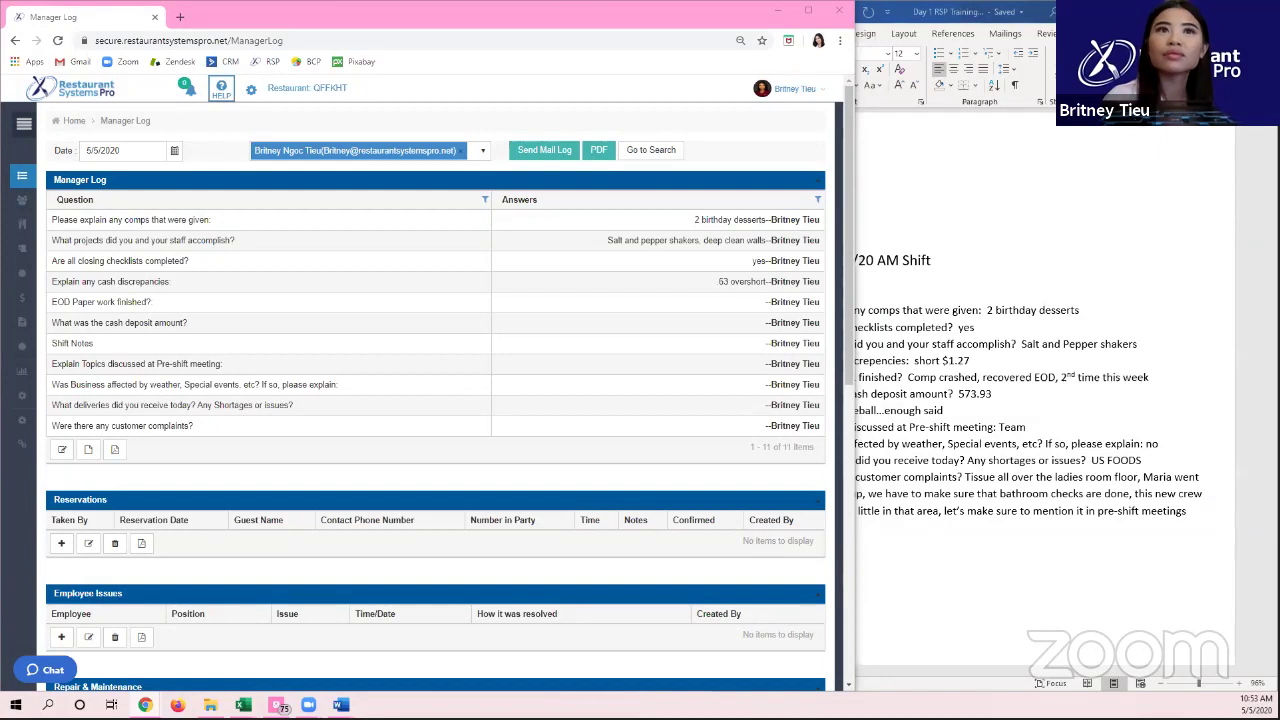
# Step: Maximize the browser so the 5/5/2020 Manager Log fills the screen, and scroll through its sections
pyautogui.click(385, 281)
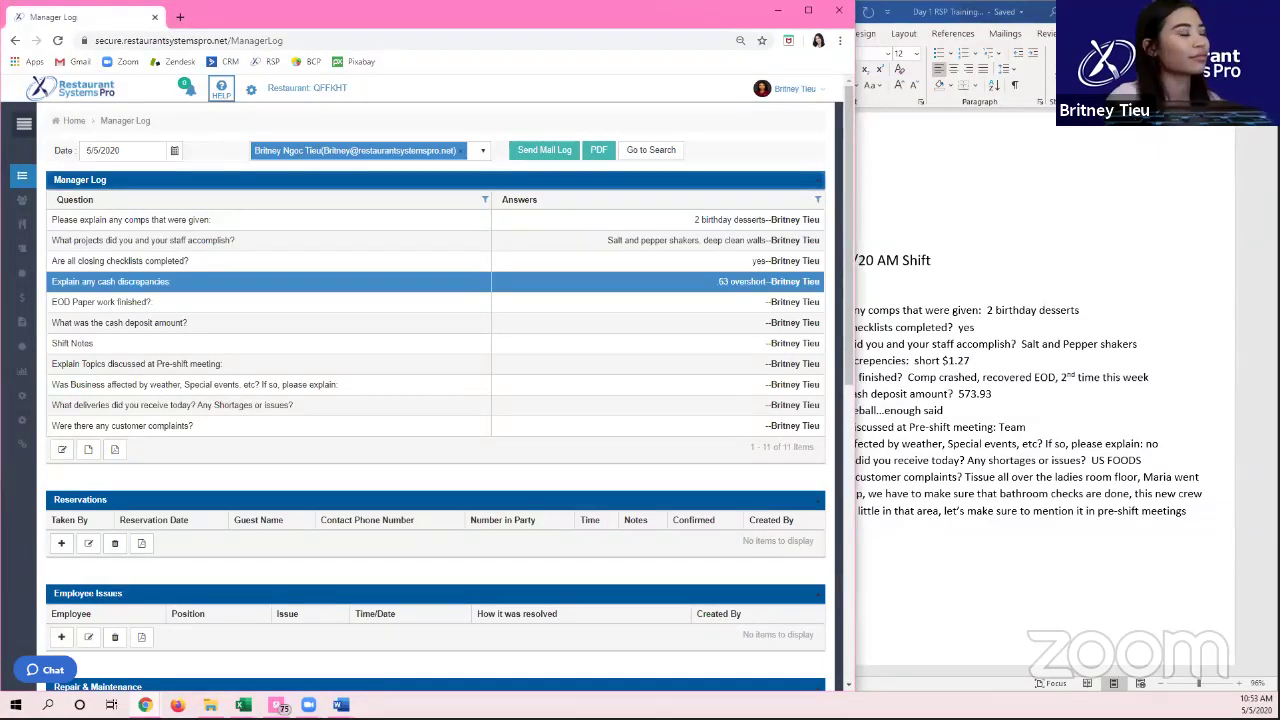
pyautogui.scroll(-2, 386, 272)
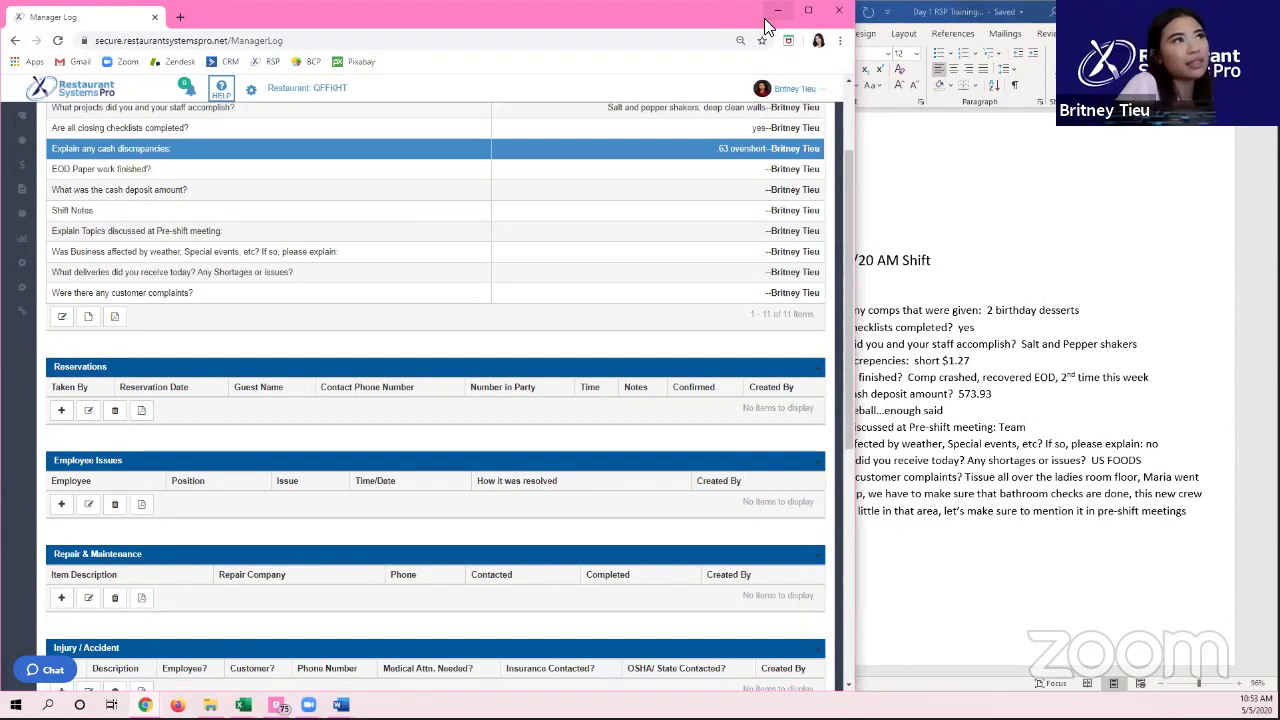
pyautogui.click(808, 10)
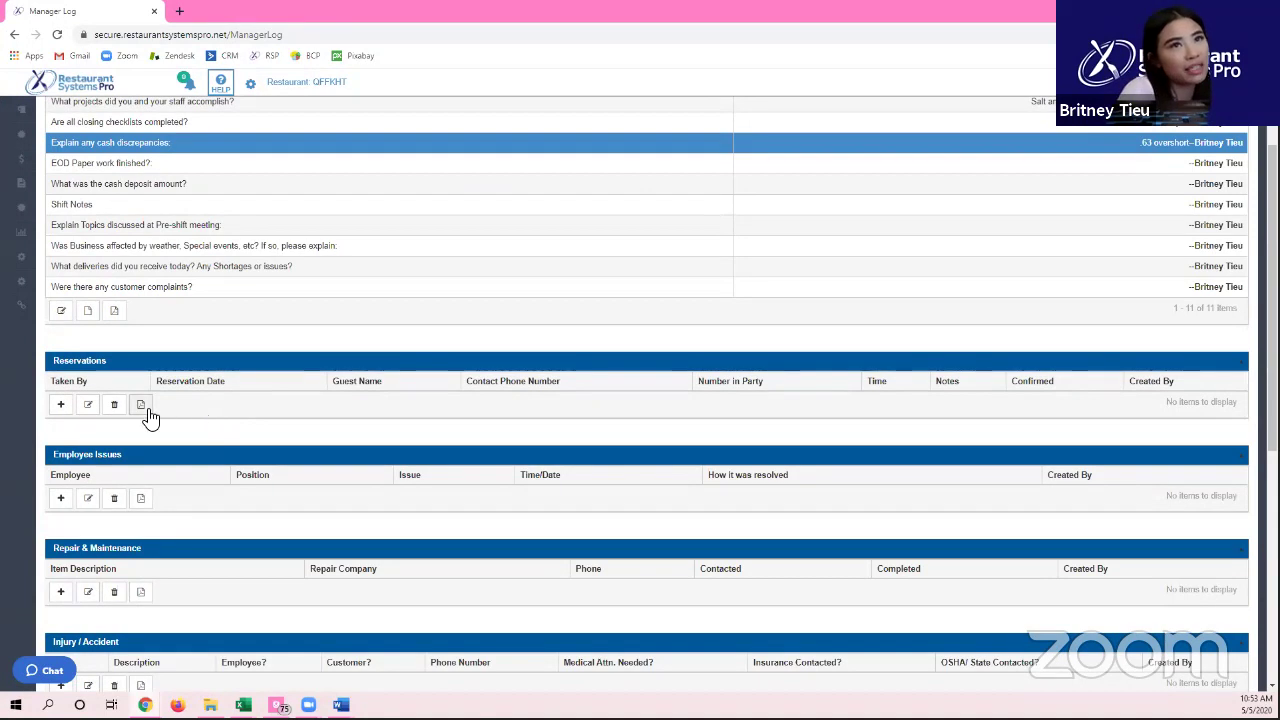
pyautogui.scroll(2, 118, 466)
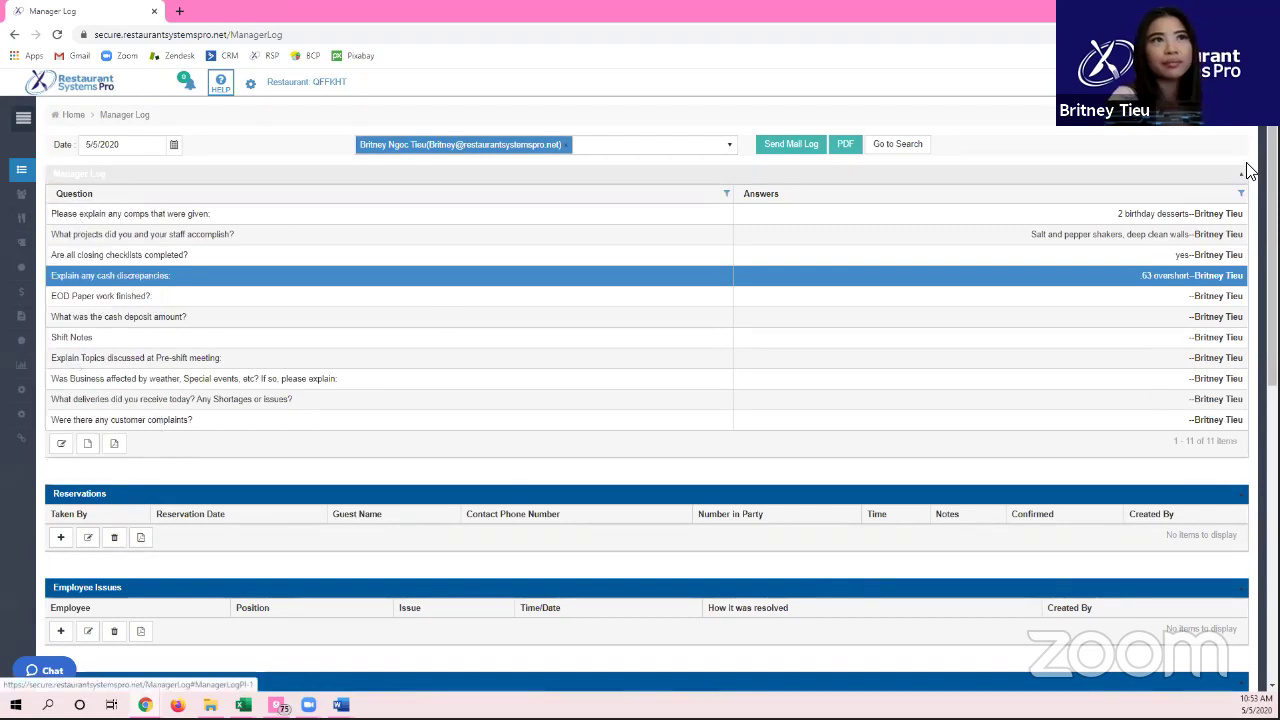
pyautogui.scroll(-3, 1050, 264)
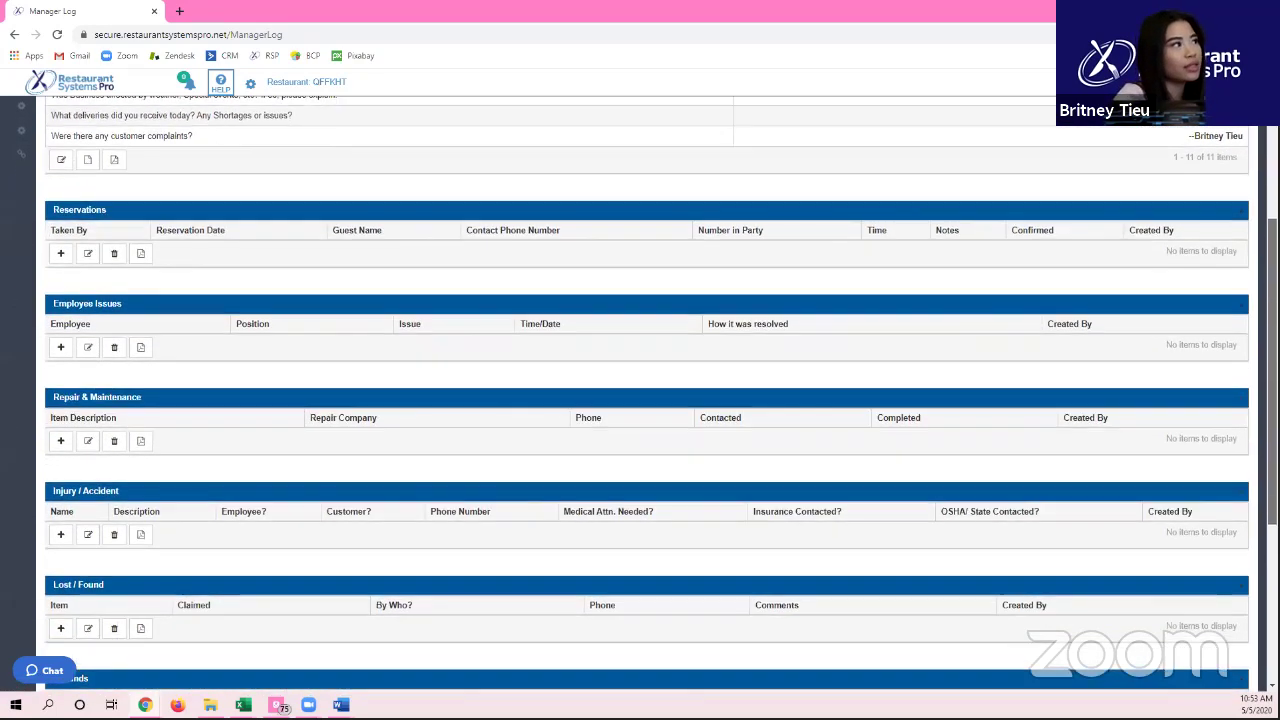
# Step: Open the add-reservation and add-employee-issue forms and close each without saving anything
pyautogui.click(59, 256)
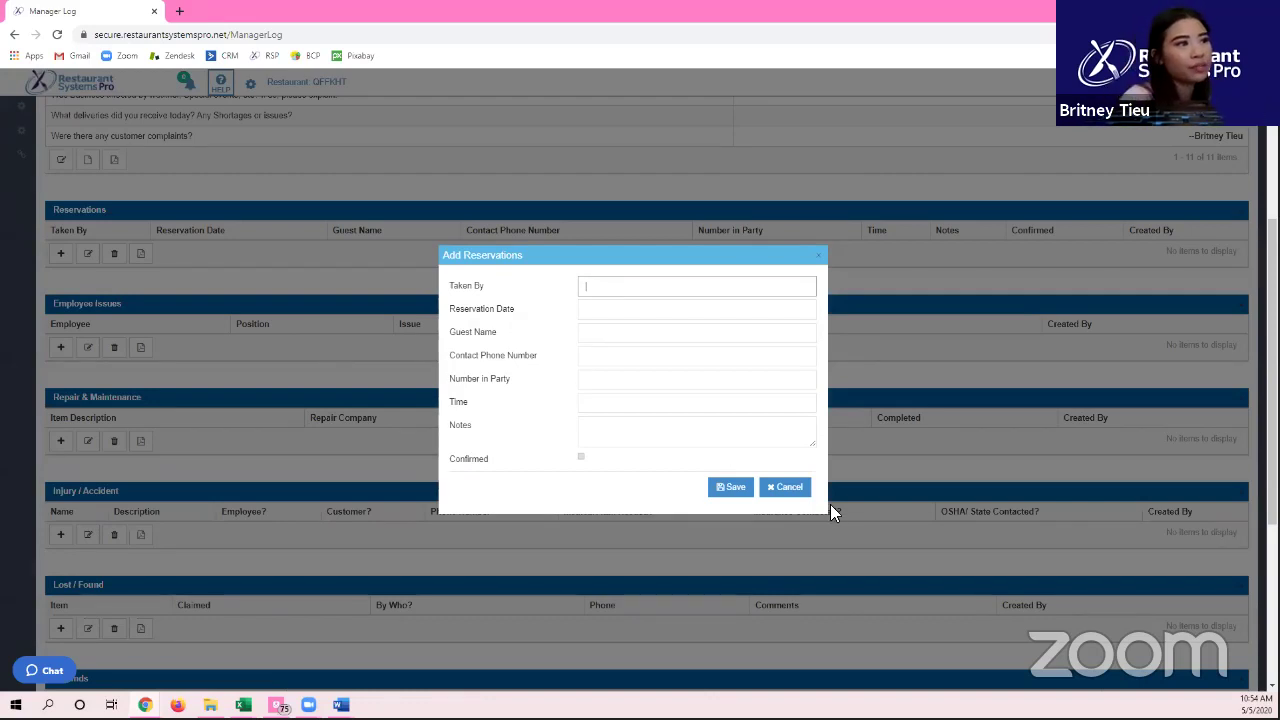
pyautogui.click(786, 488)
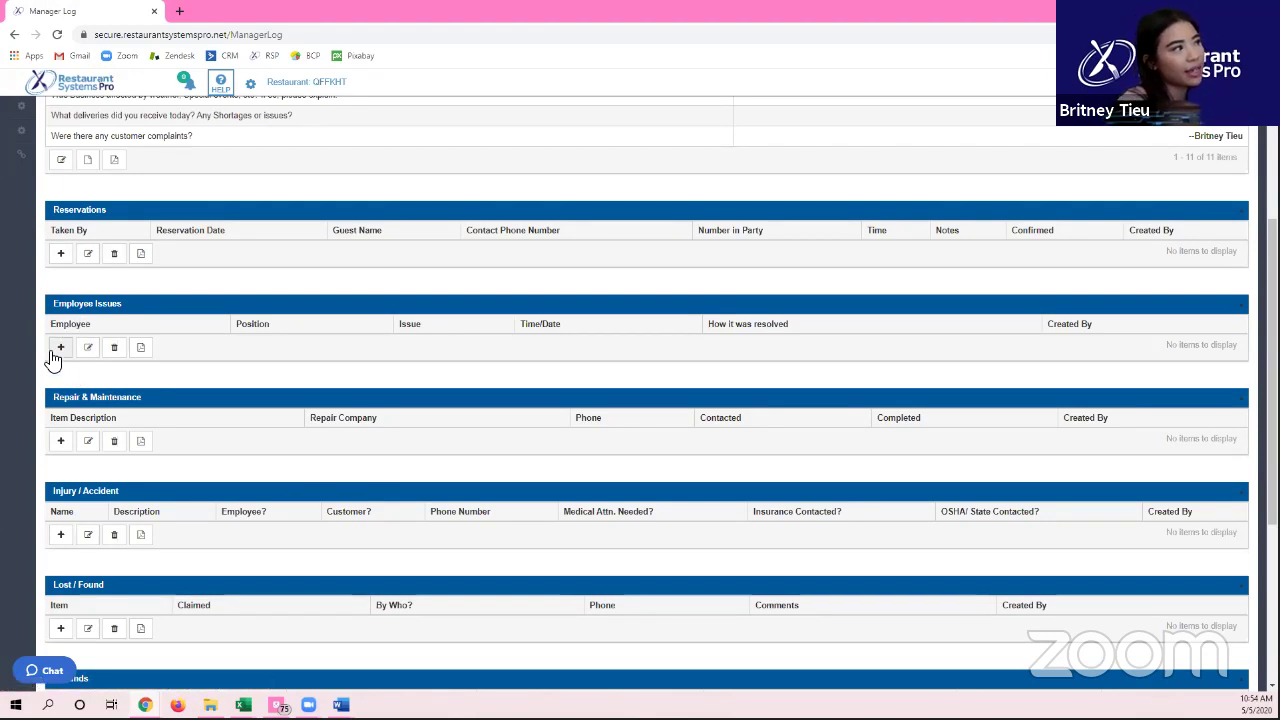
pyautogui.click(58, 348)
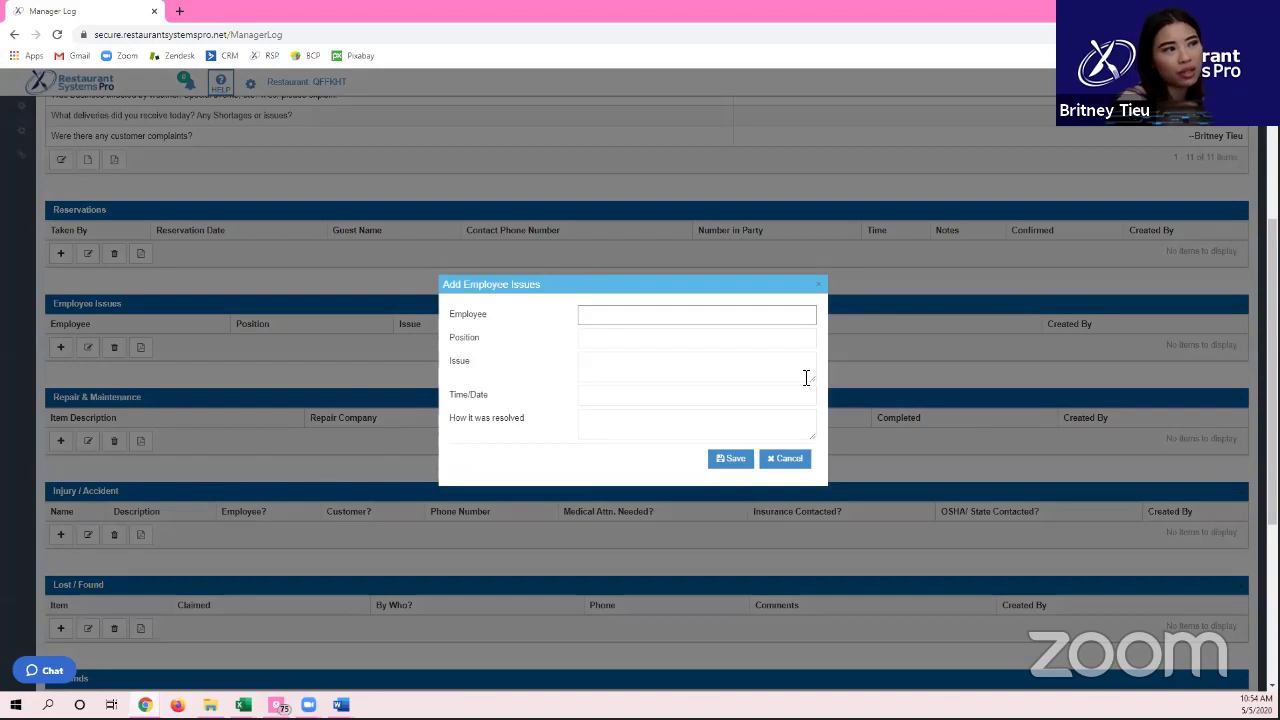
pyautogui.click(785, 458)
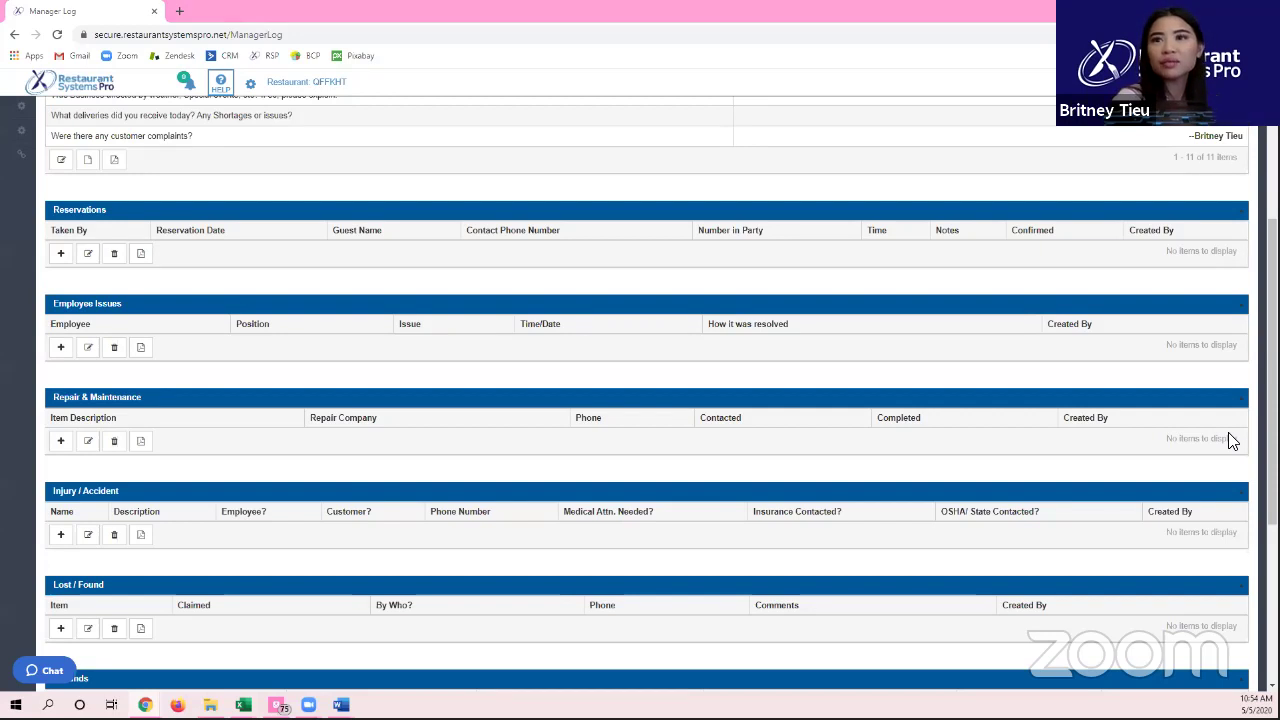
# Step: Scroll back to the top of the Manager Log and expand the sidebar with Daily Paperwork listed
pyautogui.scroll(-3, 443, 385)
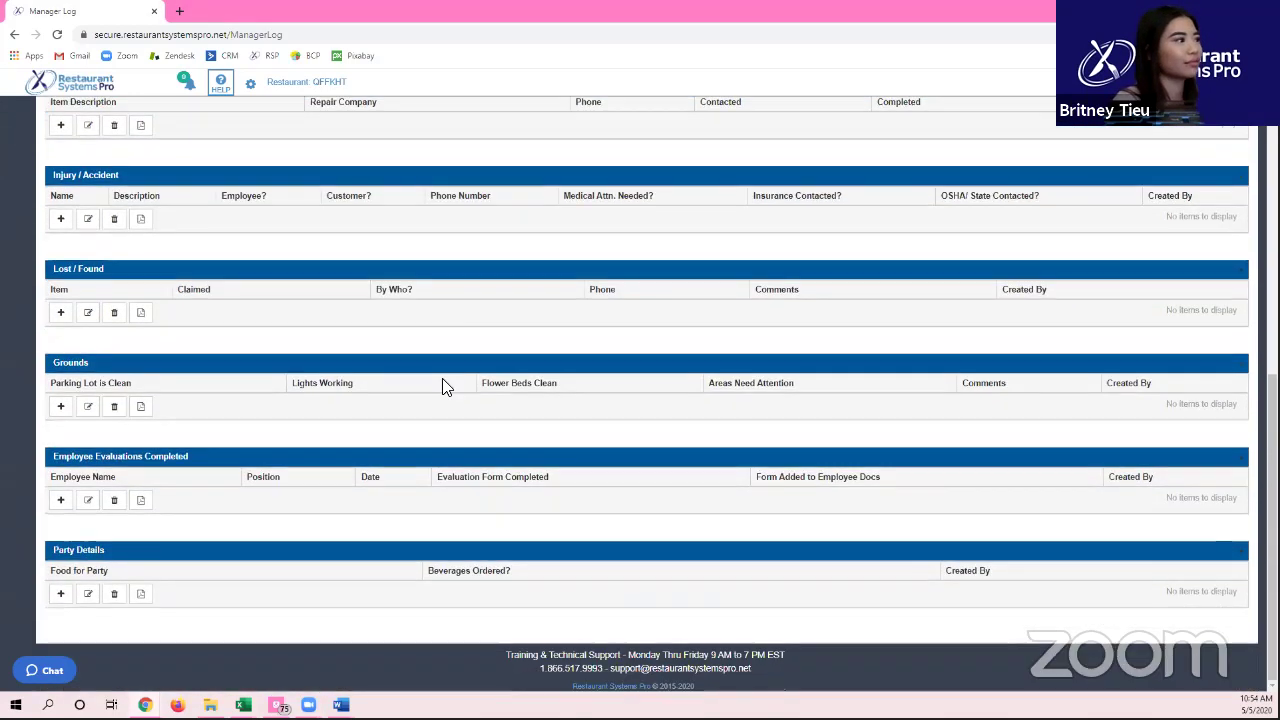
pyautogui.scroll(6, 414, 374)
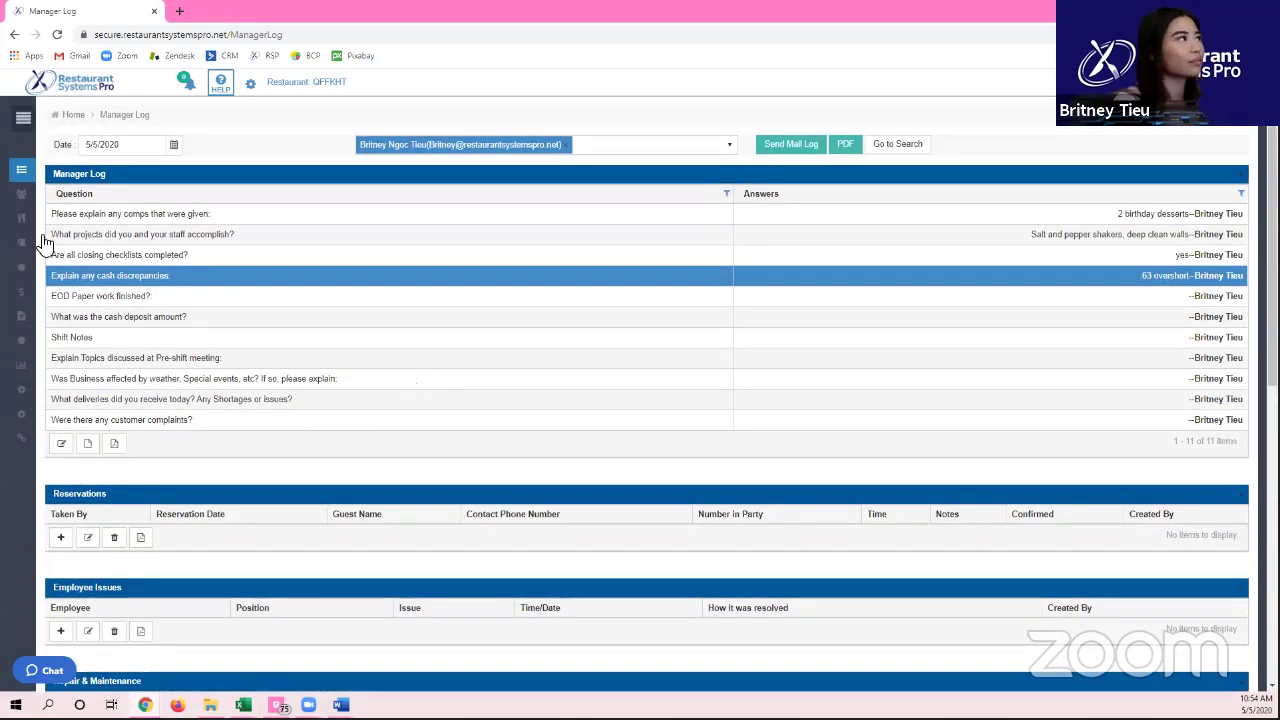
pyautogui.click(18, 117)
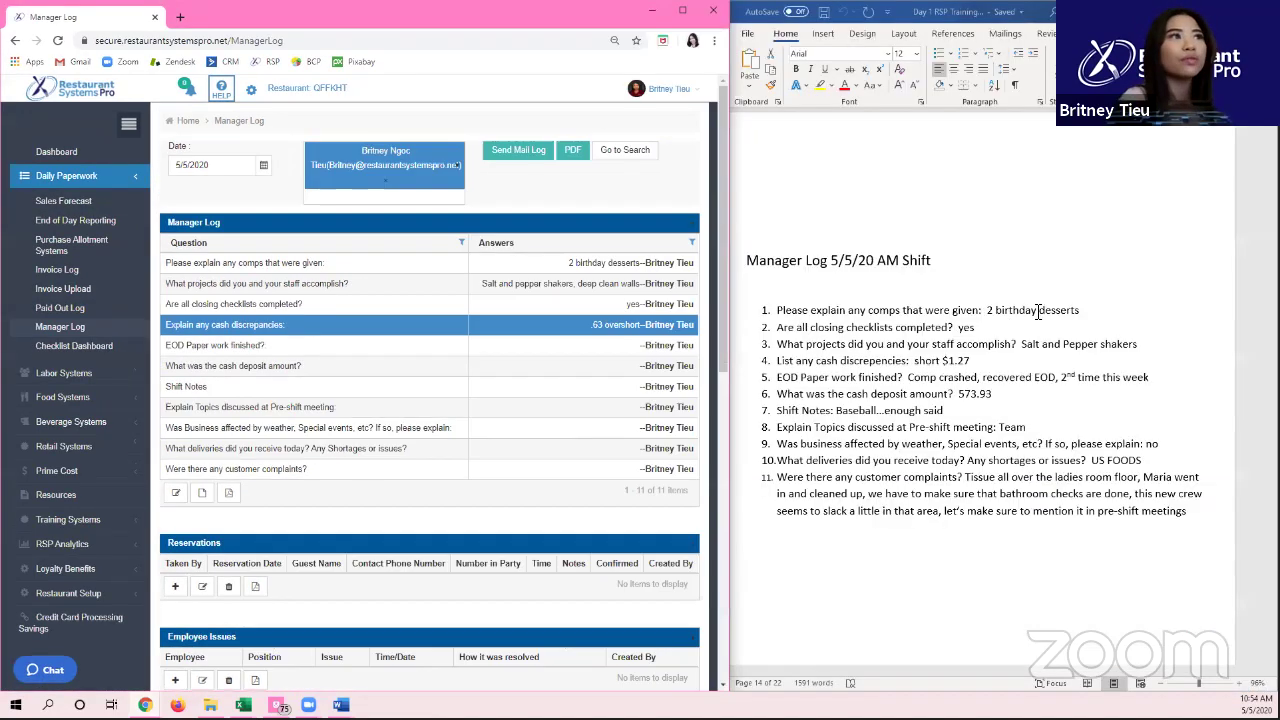
# Step: Scroll the Word training manual, then switch to the wireless login information document
pyautogui.scroll(-10, 1038, 316)
pyautogui.scroll(4, 1038, 316)
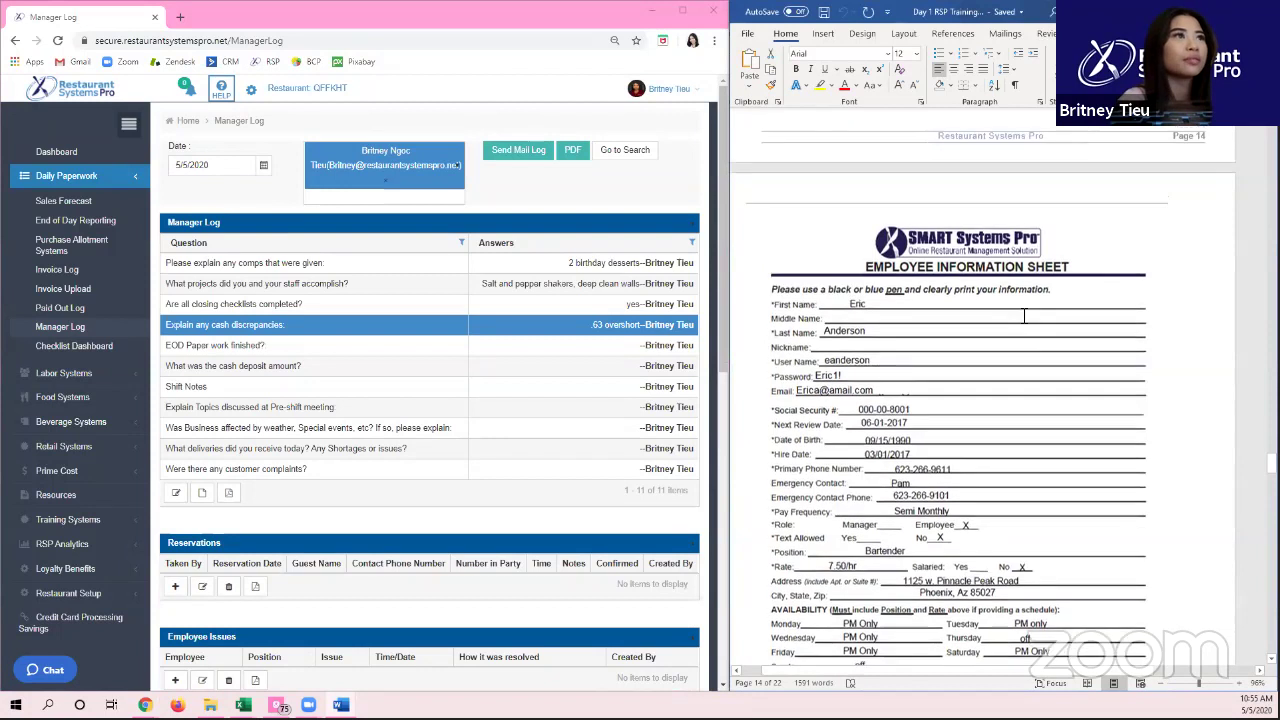
pyautogui.hotkey('alt', 'Tab')
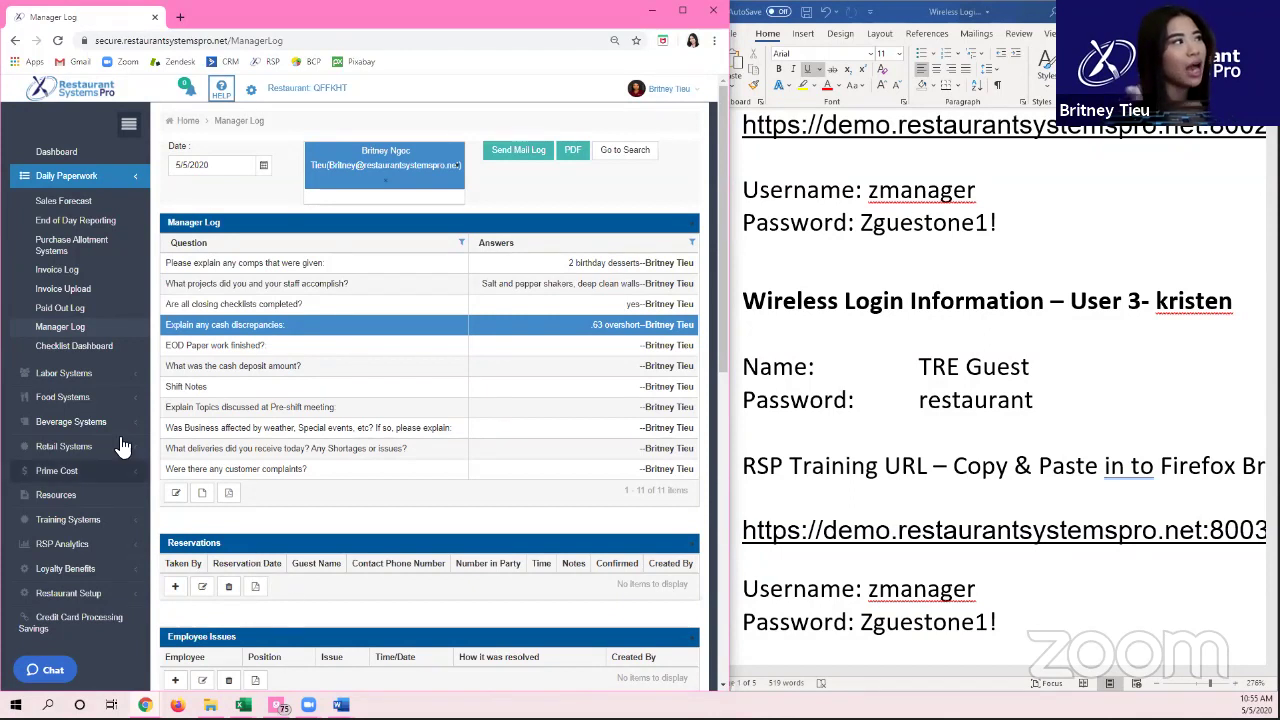
# Step: Expand the Labor Systems pages in the browser sidebar, scroll them, then collapse them again
pyautogui.click(70, 373)
pyautogui.scroll(-1, 80, 384)
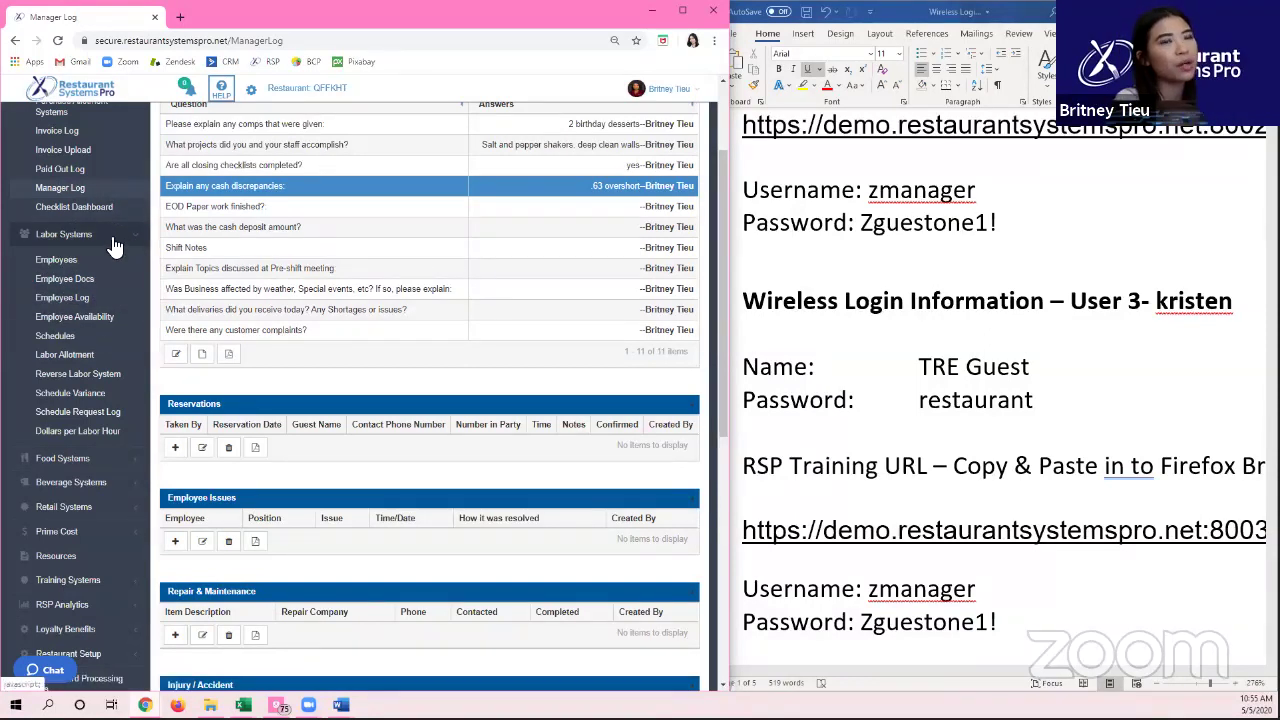
pyautogui.click(115, 245)
pyautogui.scroll(2, 472, 238)
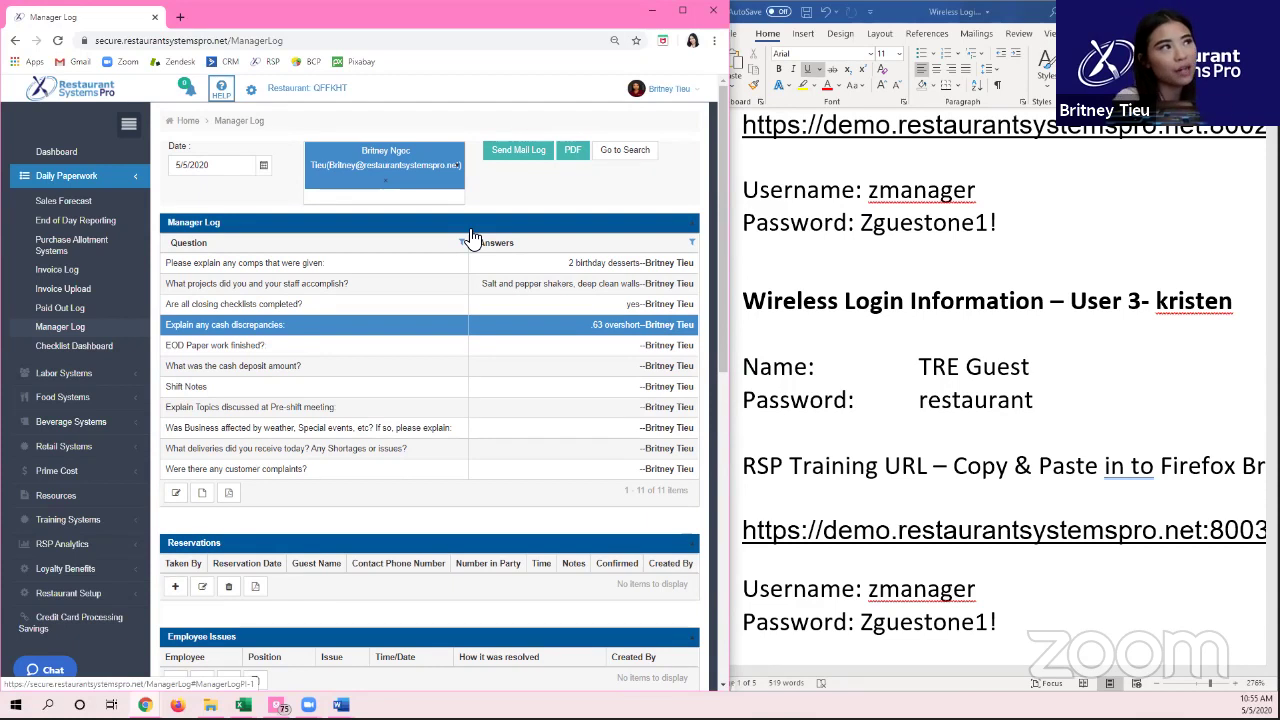
# Step: Search the Manager Log sections from a From Date of 1/1/2019, then open the Checklist Dashboard
pyautogui.click(625, 150)
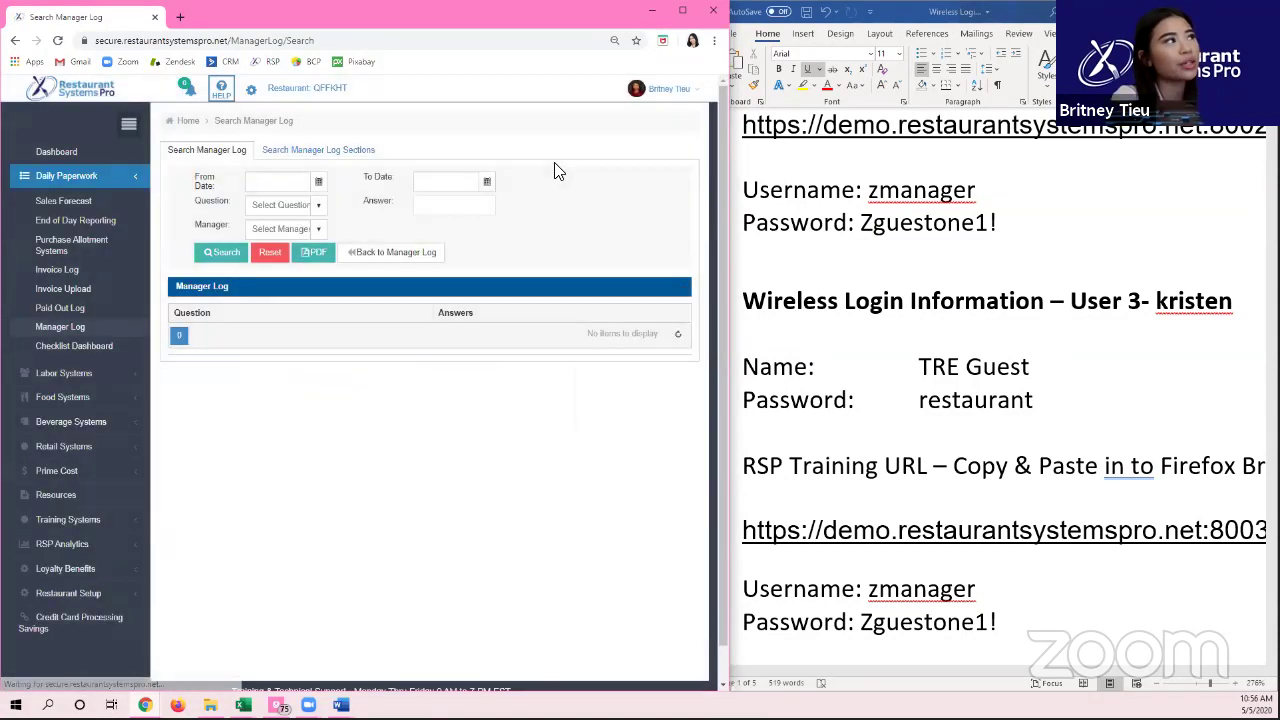
pyautogui.click(353, 159)
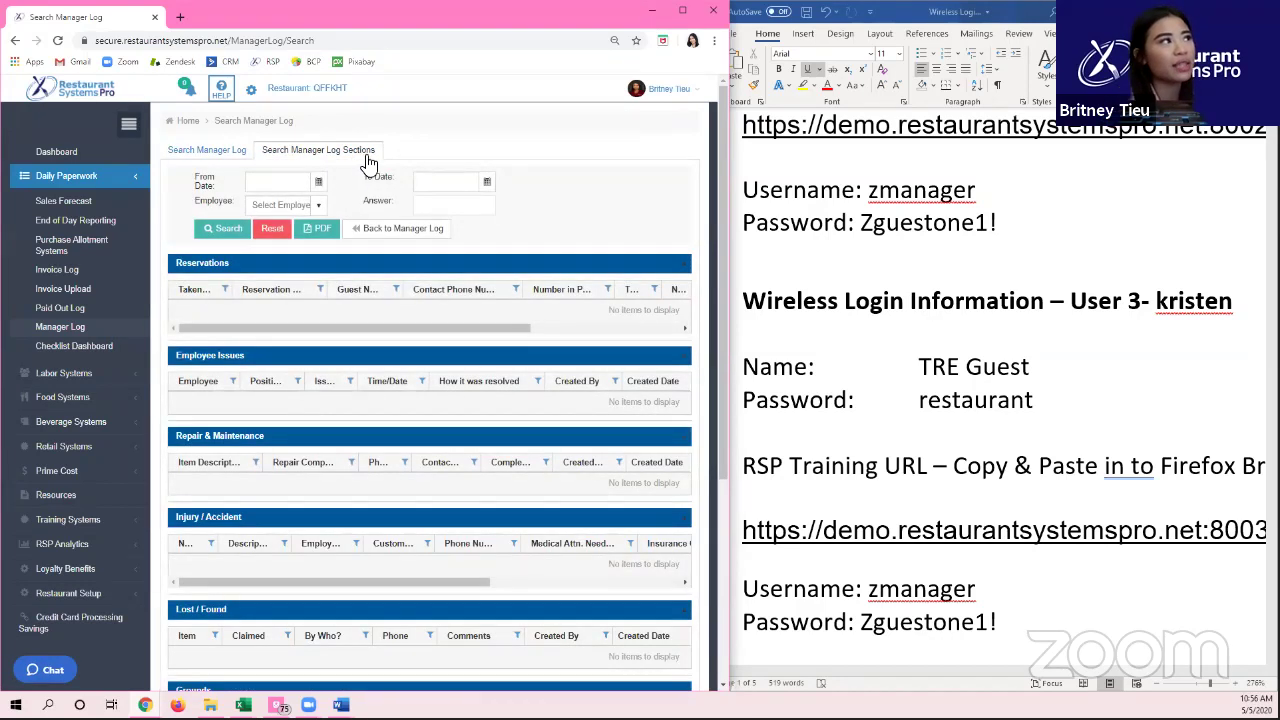
pyautogui.click(320, 182)
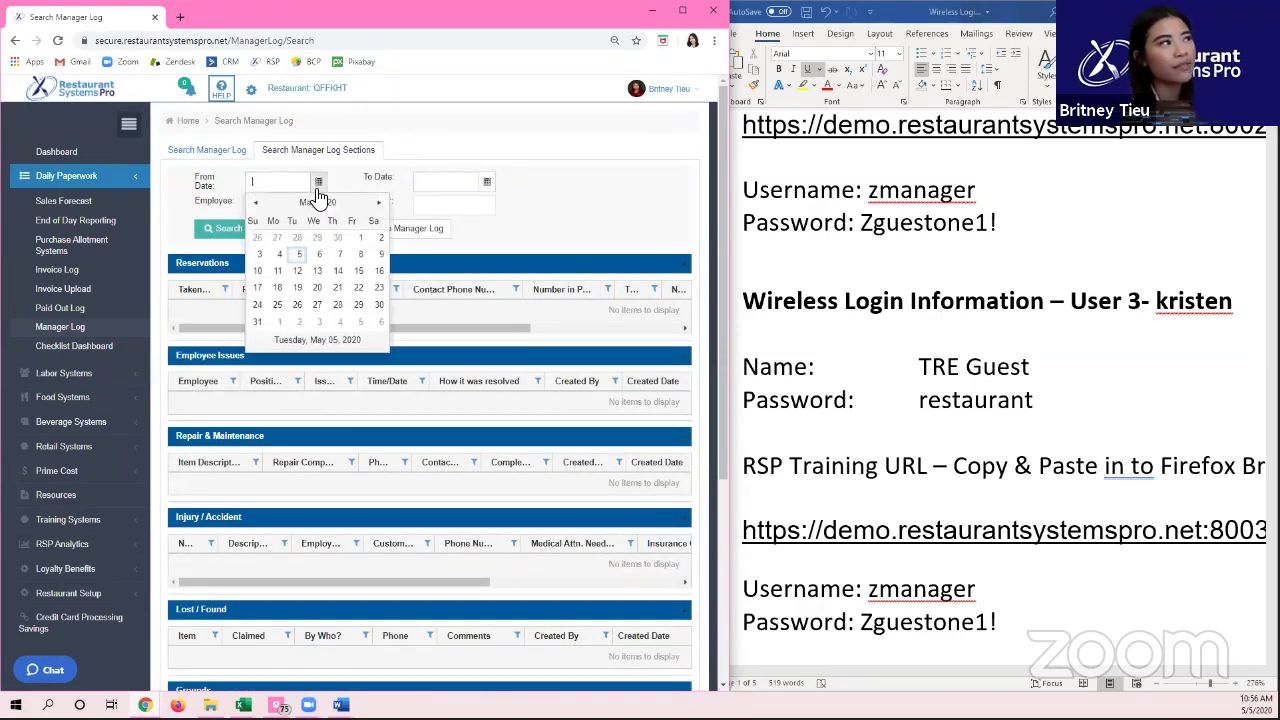
pyautogui.click(300, 204)
pyautogui.click(256, 203)
pyautogui.click(292, 233)
pyautogui.click(296, 240)
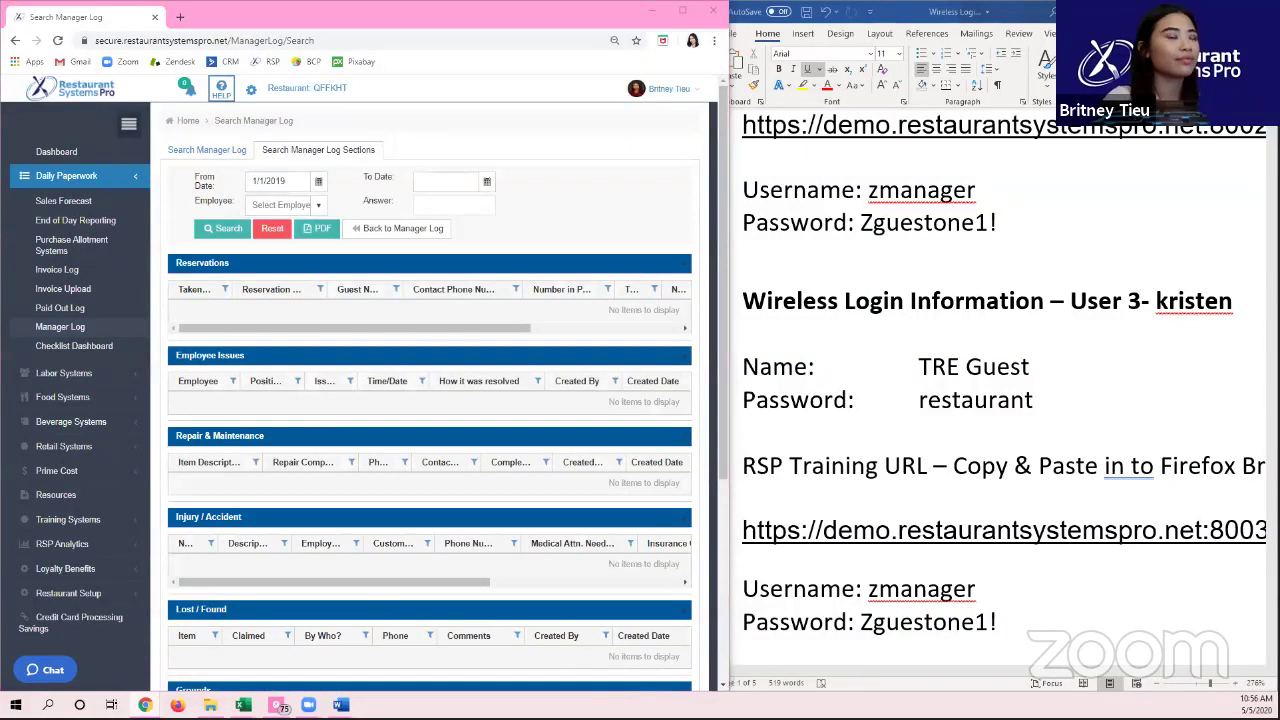
pyautogui.click(100, 348)
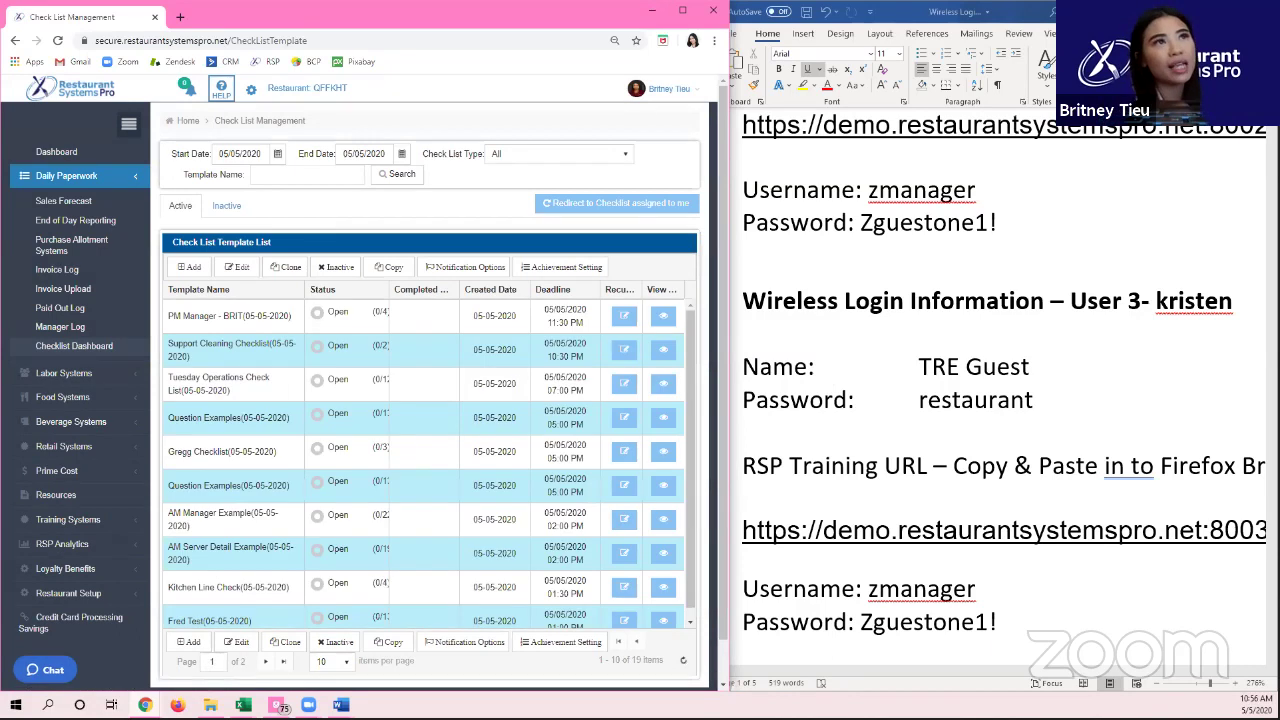
# Step: Hide Word and maximize the browser over the Checklist Dashboard's 15 open templates
pyautogui.click(679, 9)
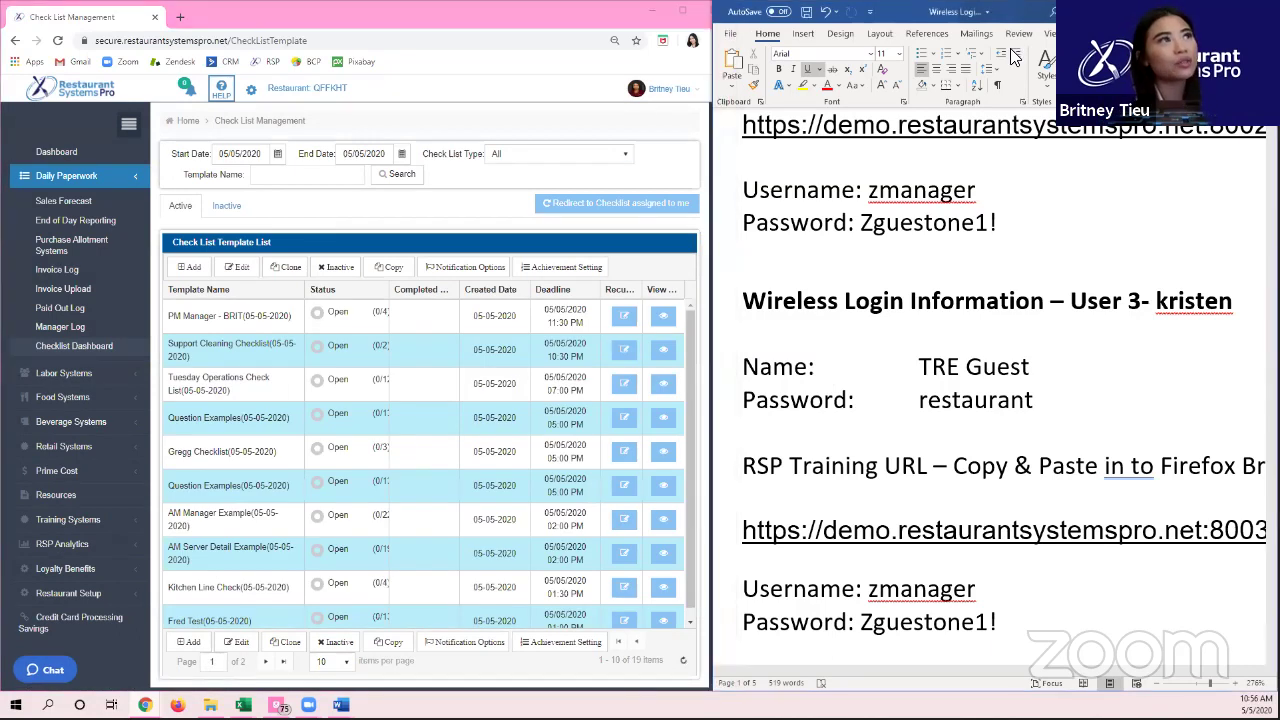
pyautogui.click(684, 11)
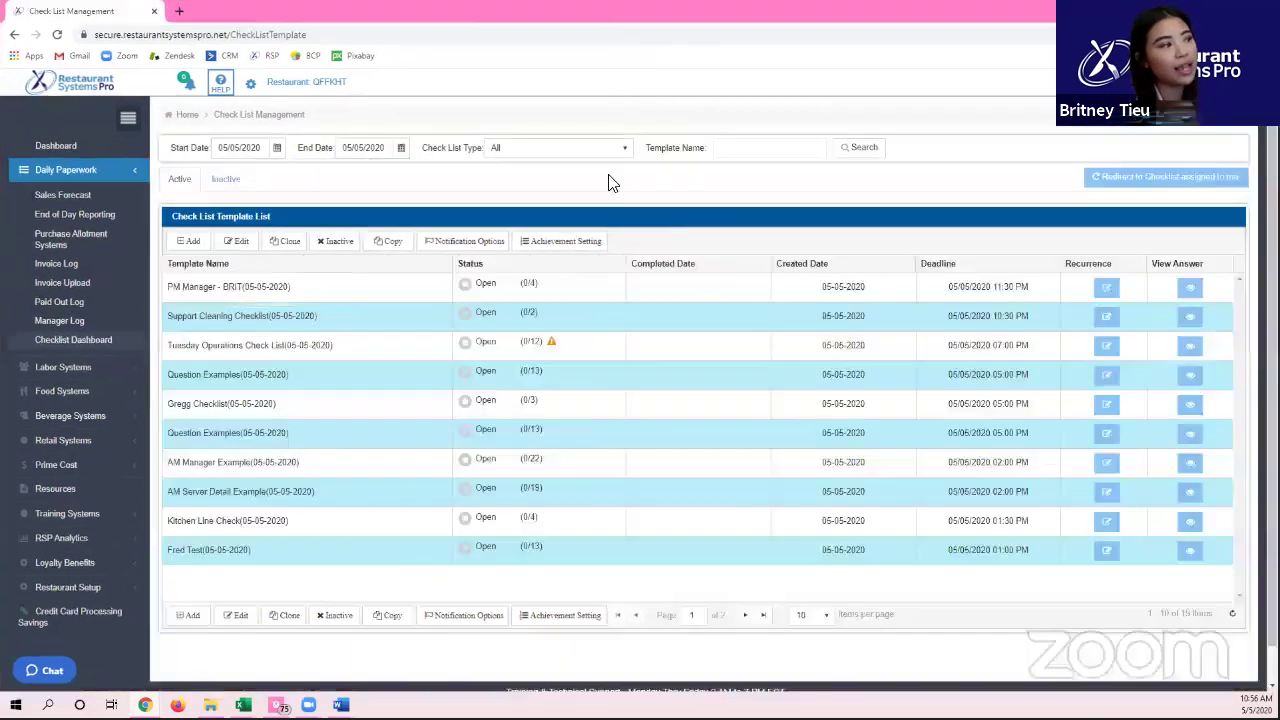
pyautogui.moveTo(341, 705)
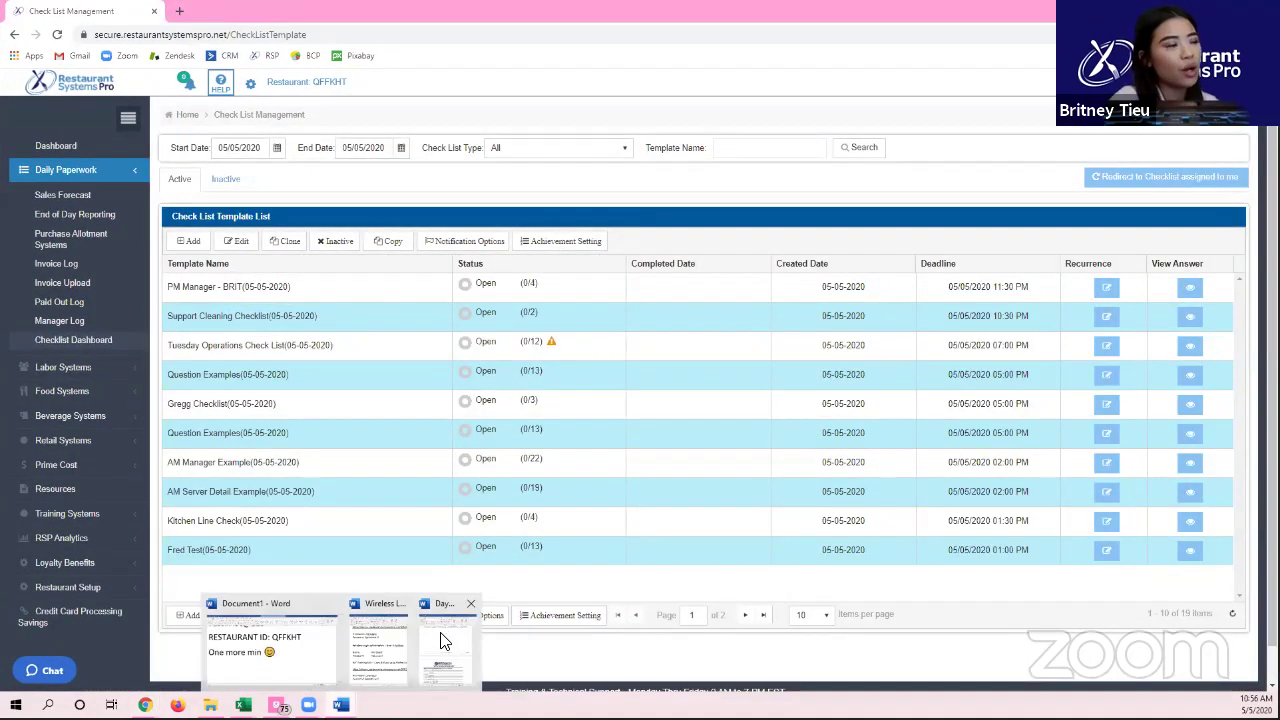
pyautogui.moveTo(443, 640)
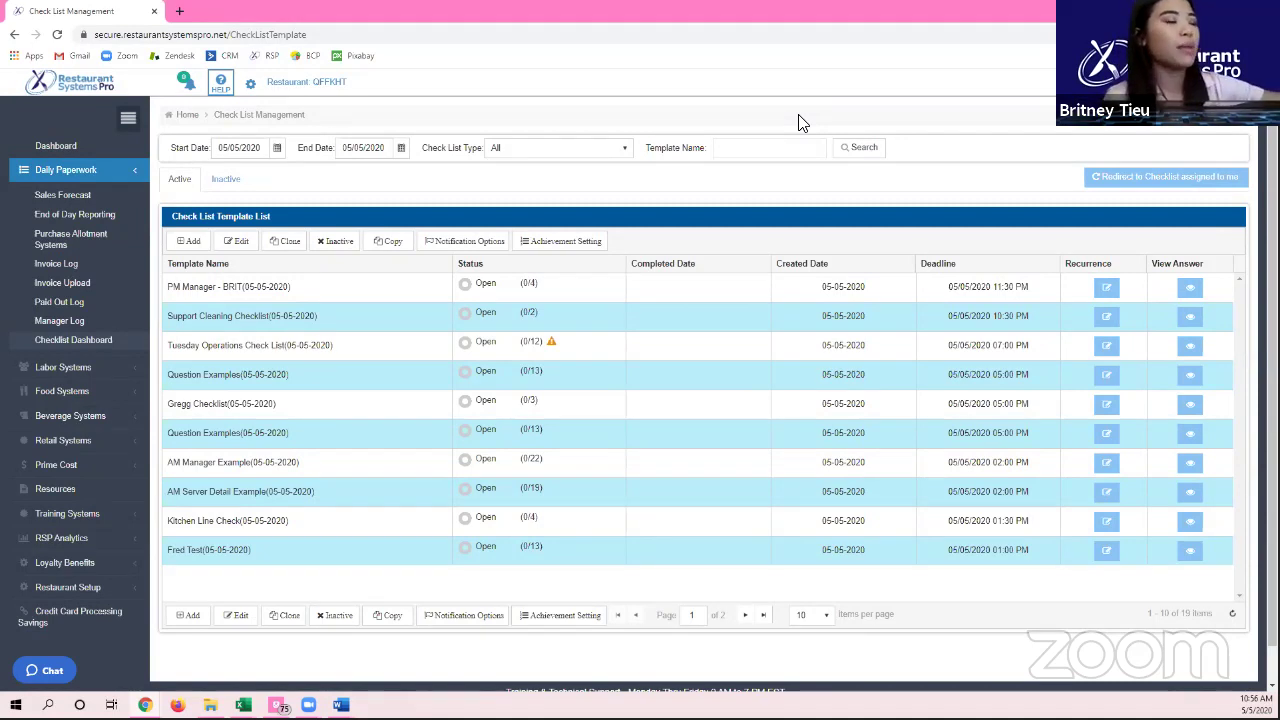
# Step: Search the page for text, then bring up the link options for Resources in the sidebar
pyautogui.hotkey('ctrl', 'f')
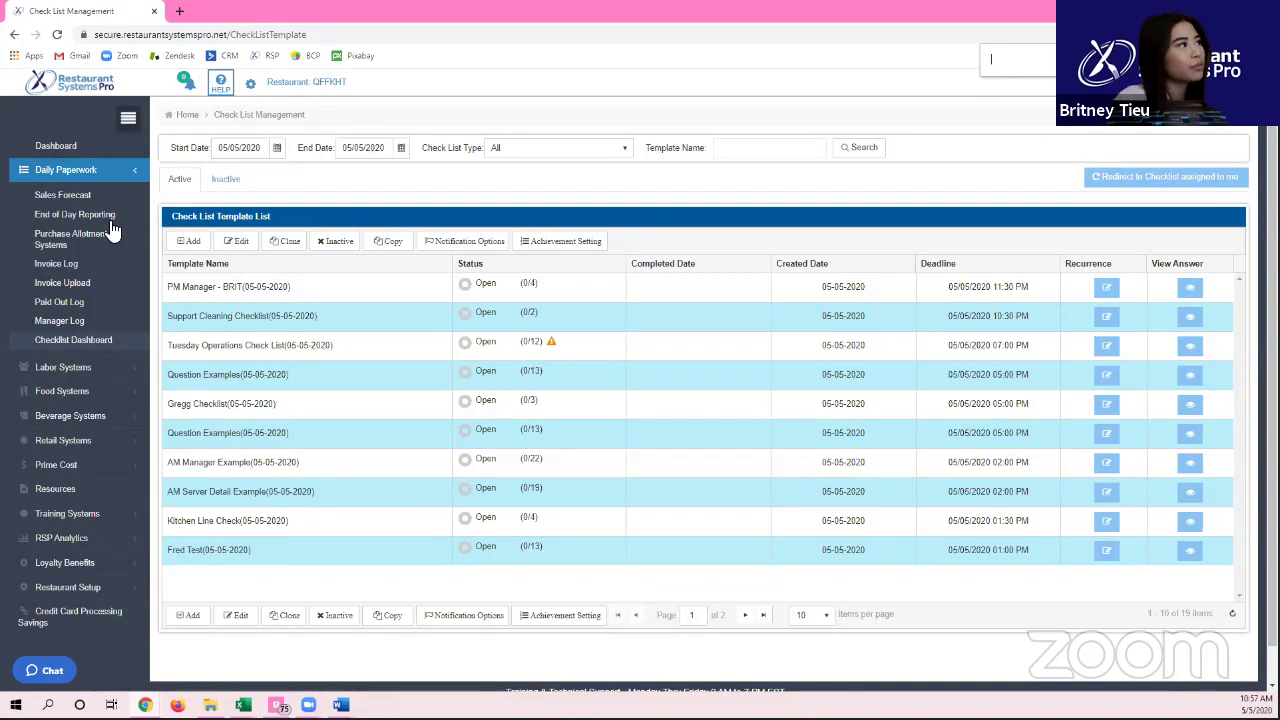
pyautogui.click(55, 498)
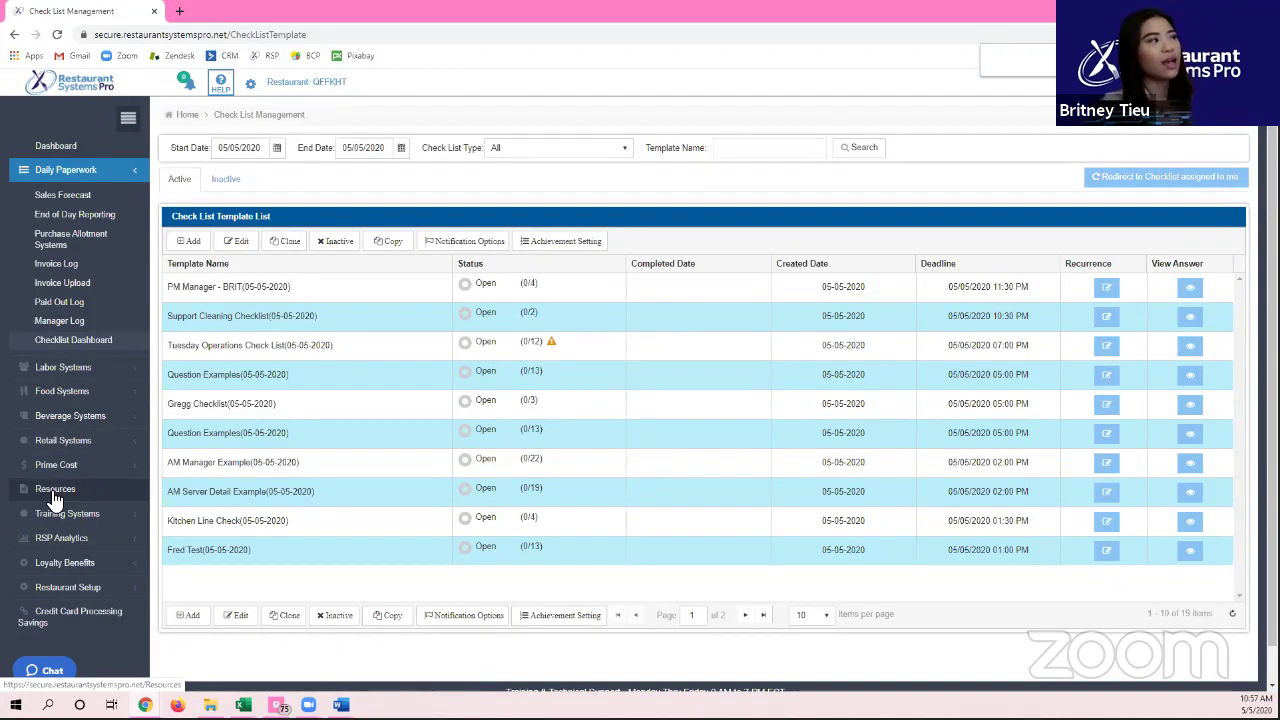
pyautogui.rightClick(55, 498)
# Step: Open Resources in a new tab and expand the Hire SMART and Human Resources Forms folders
pyautogui.click(85, 500)
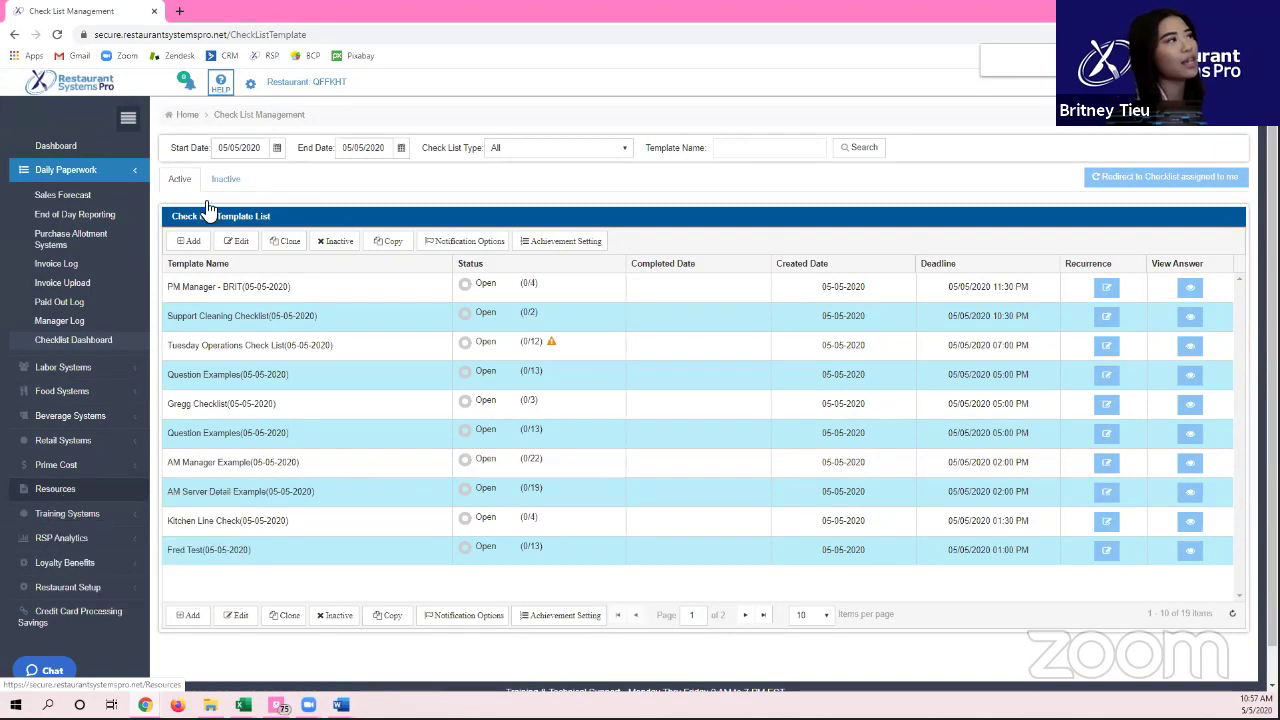
pyautogui.click(220, 12)
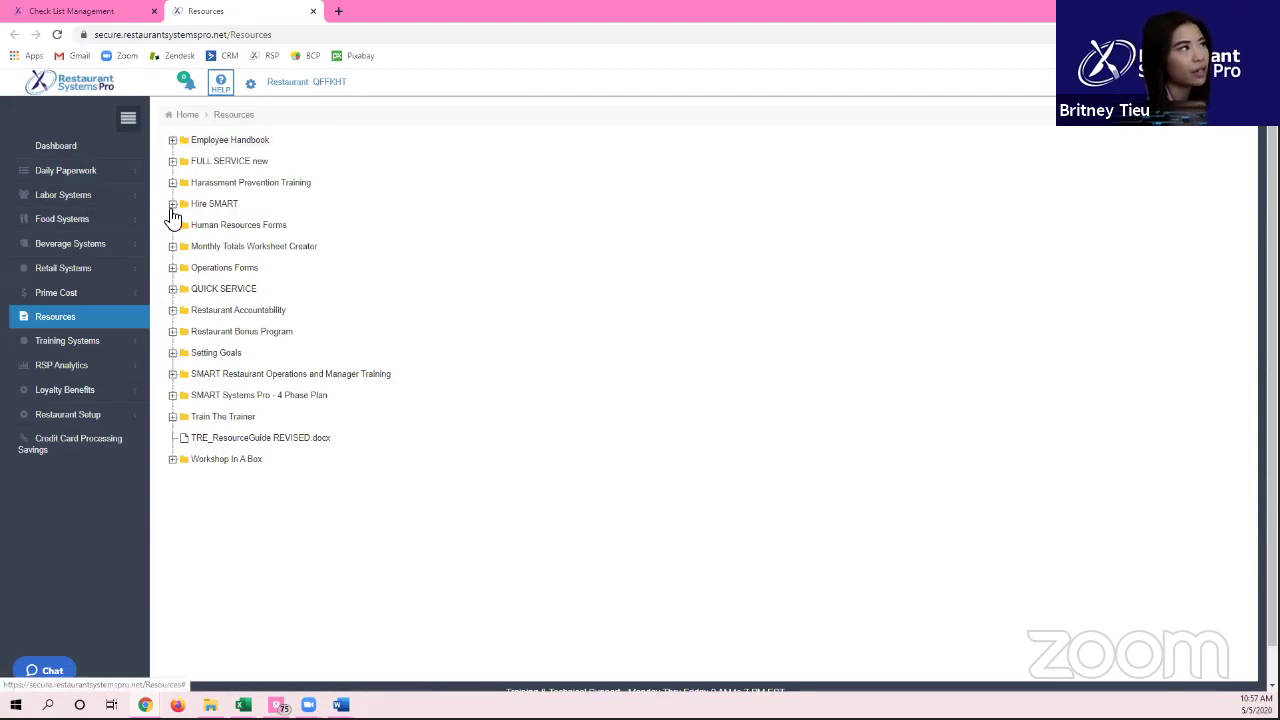
pyautogui.click(173, 205)
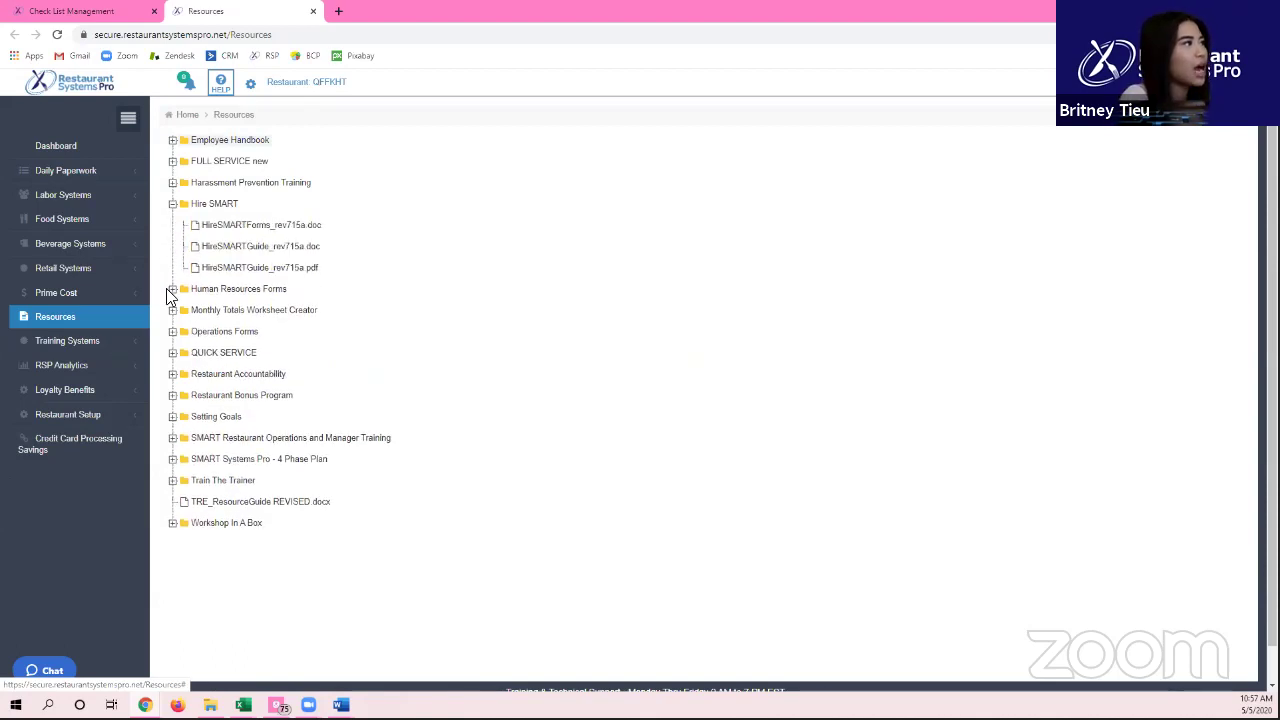
pyautogui.click(173, 290)
pyautogui.click(173, 291)
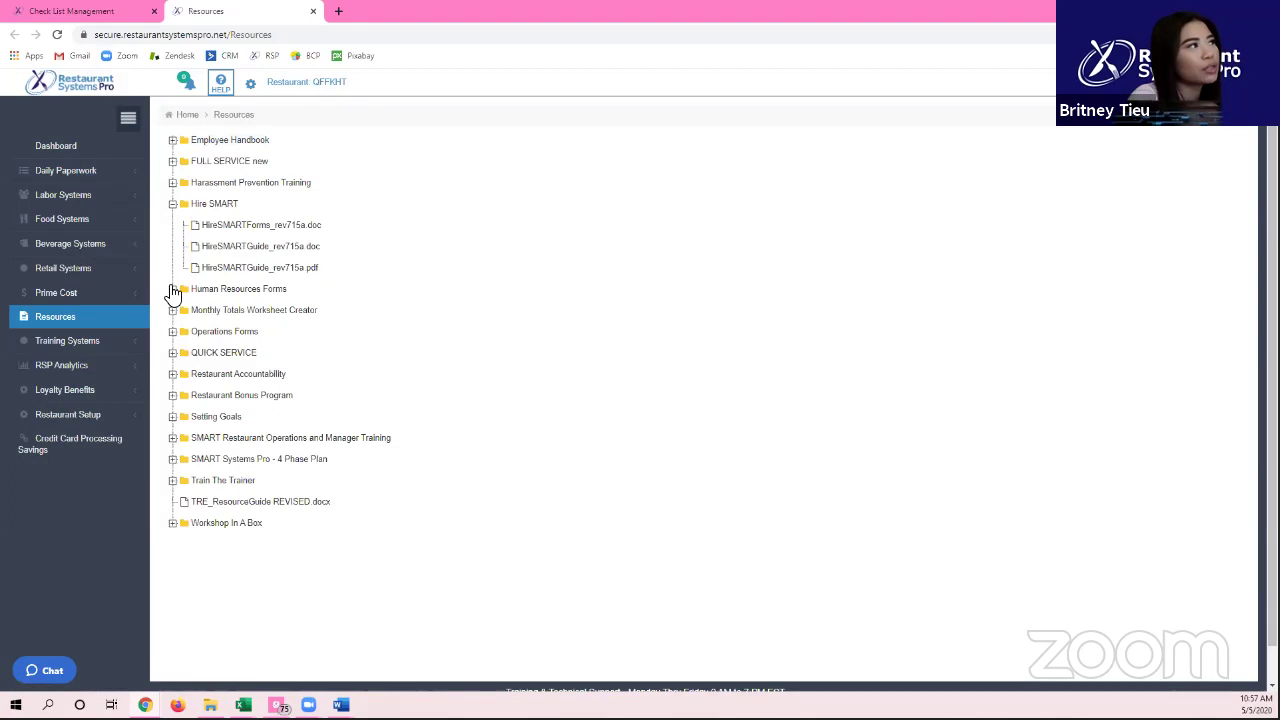
pyautogui.click(173, 290)
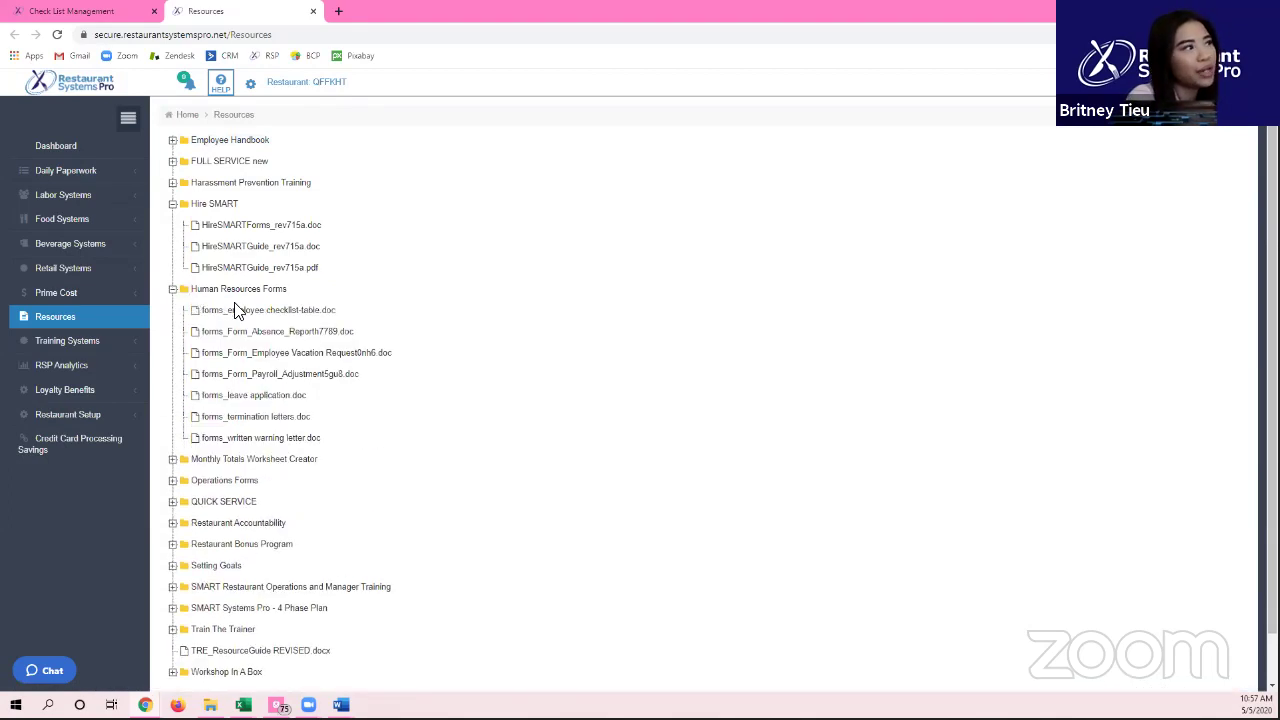
# Step: Expand QUICK SERVICE, fold Manual Templates back up, and browse the expanded Operations Forms files
pyautogui.click(174, 501)
pyautogui.scroll(-1, 176, 495)
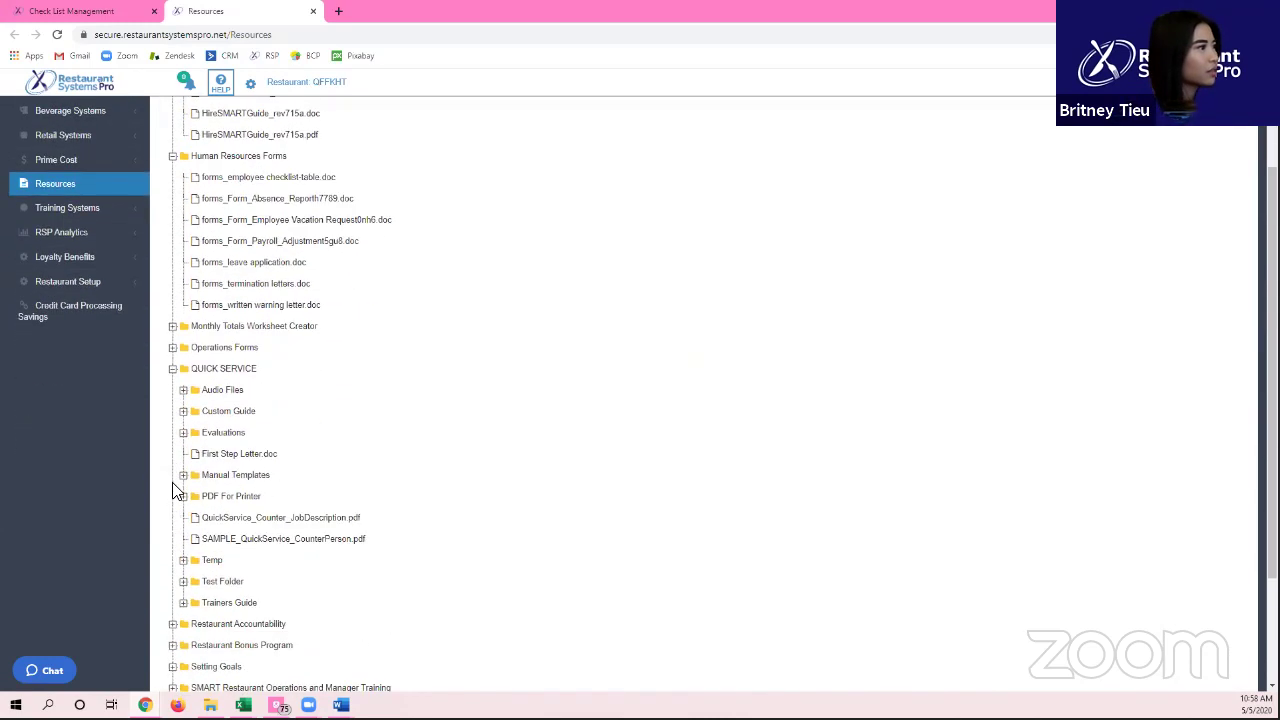
pyautogui.click(184, 476)
pyautogui.click(184, 476)
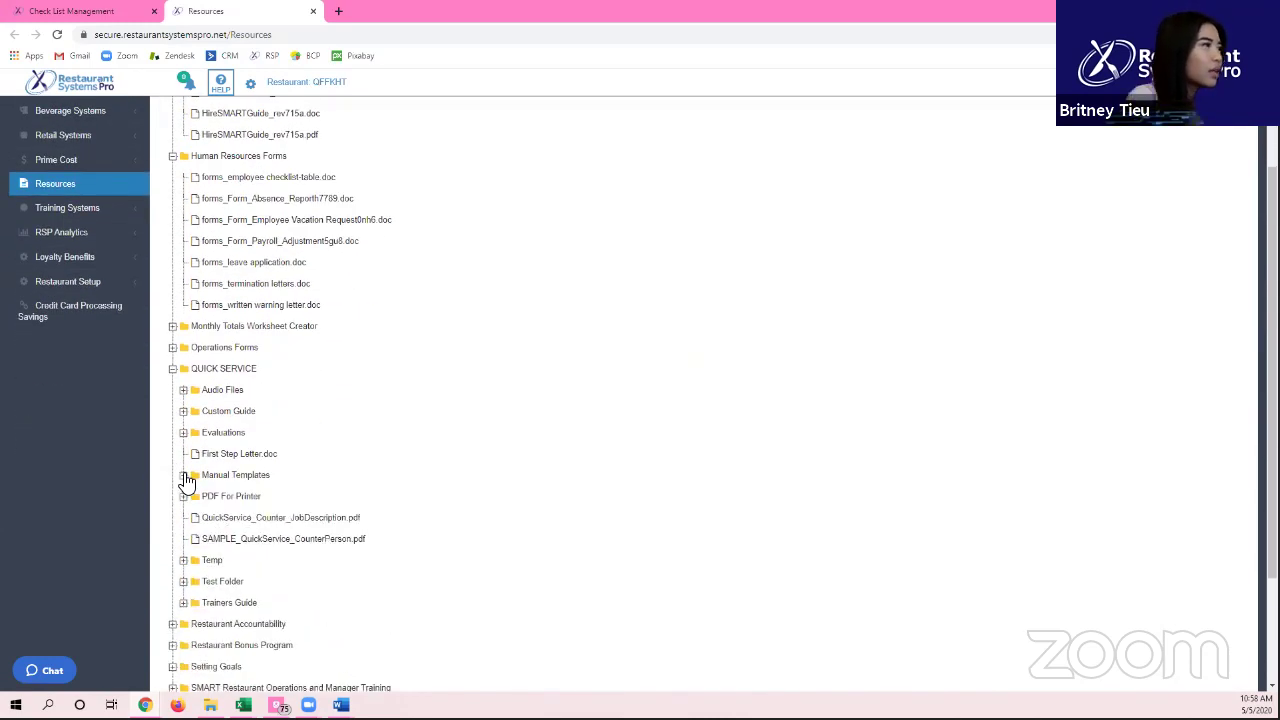
pyautogui.scroll(-1, 184, 478)
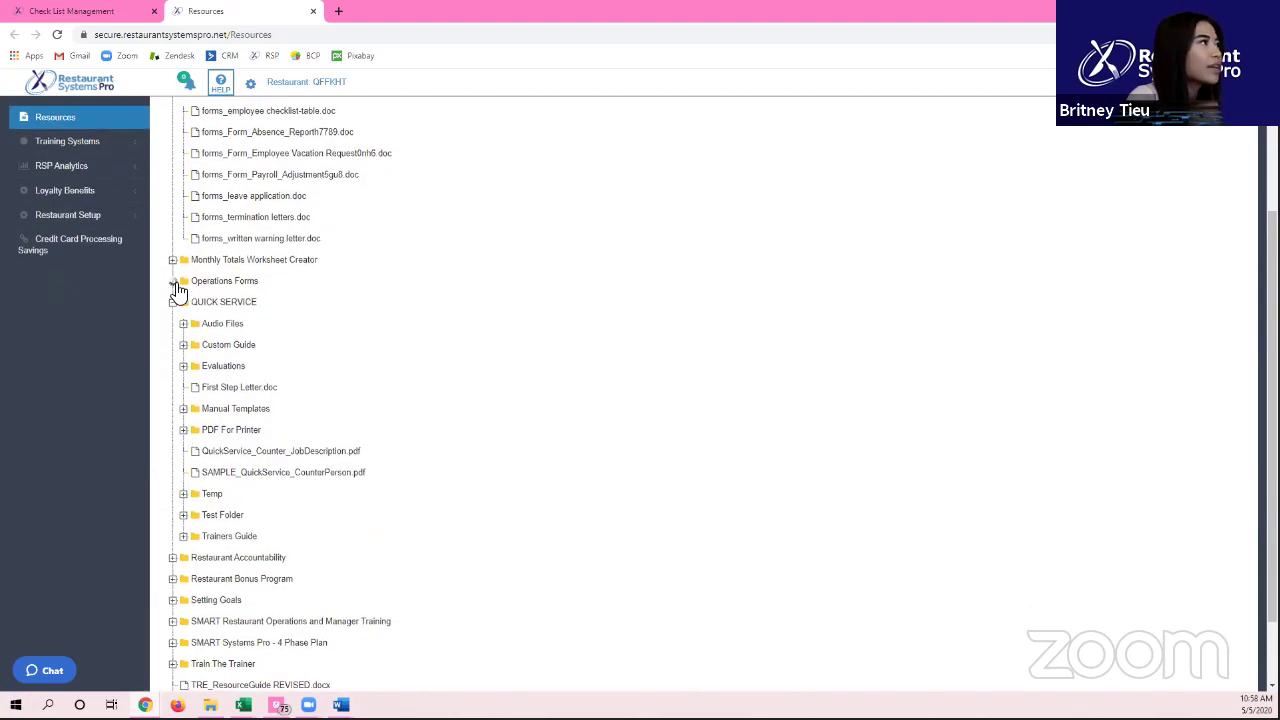
pyautogui.click(174, 282)
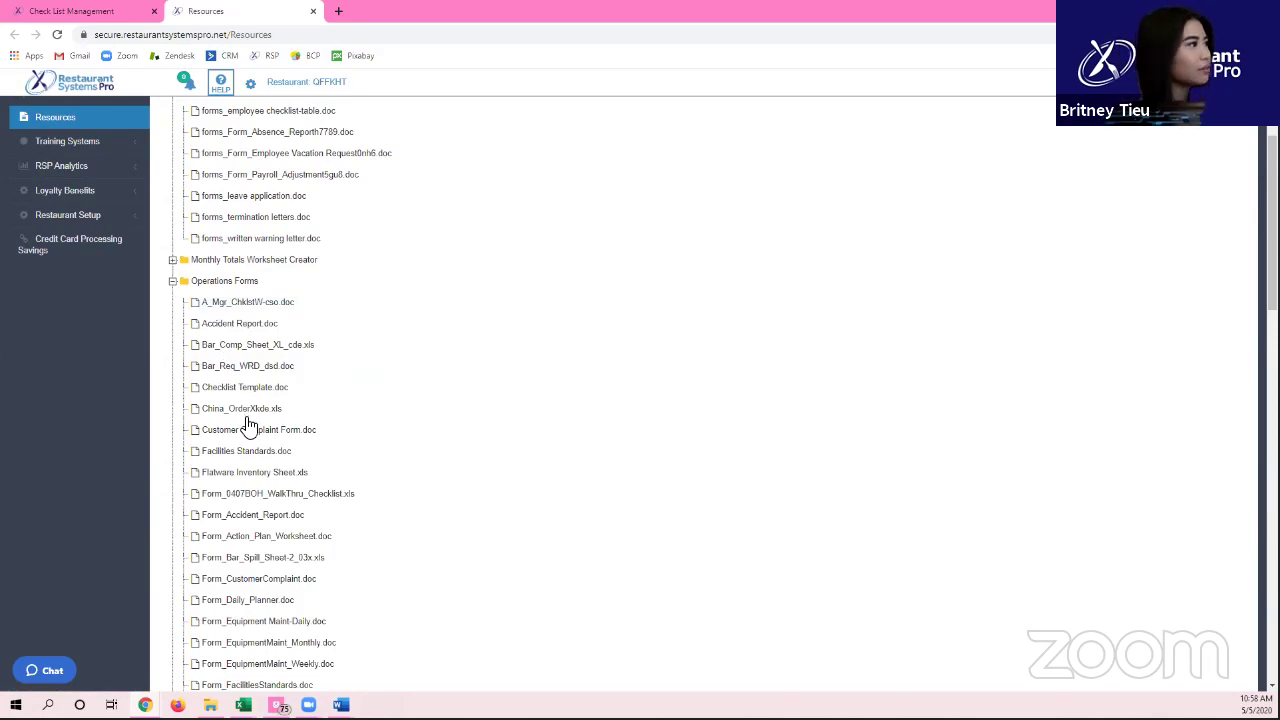
pyautogui.scroll(-1, 250, 425)
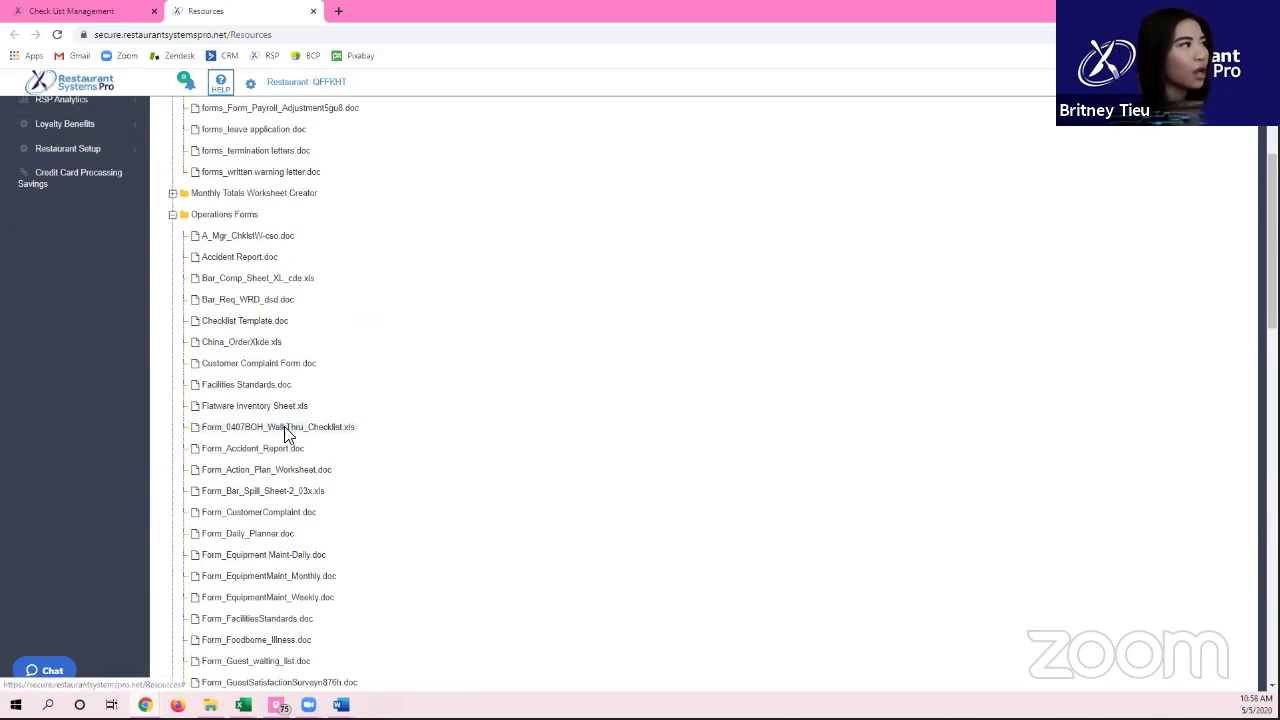
pyautogui.scroll(-5, 324, 437)
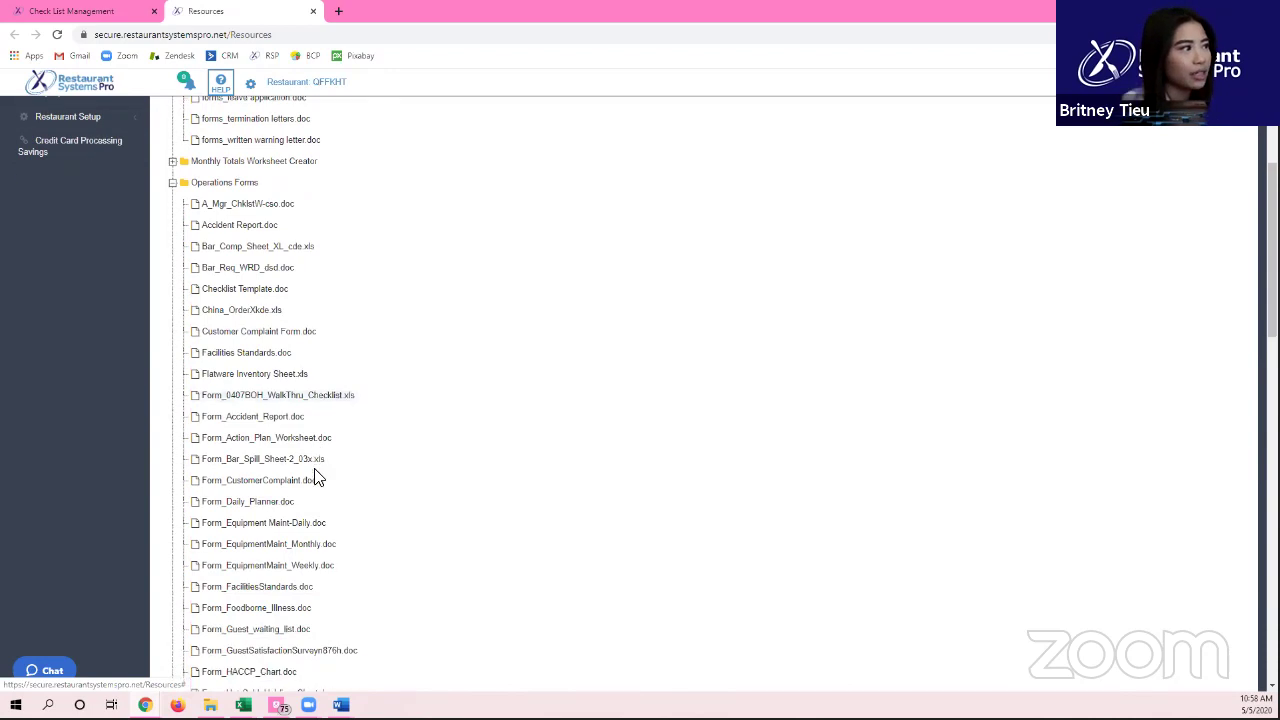
pyautogui.scroll(-6, 305, 560)
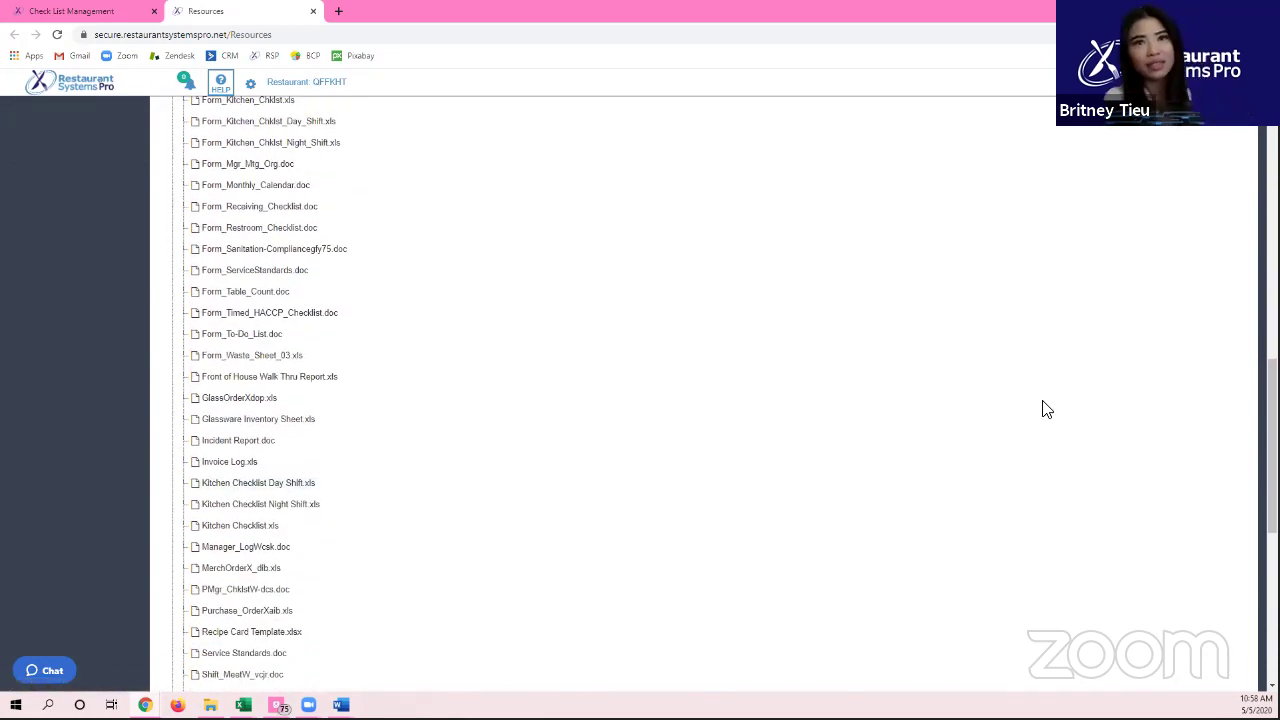
pyautogui.scroll(1, 94, 282)
pyautogui.scroll(15, 117, 283)
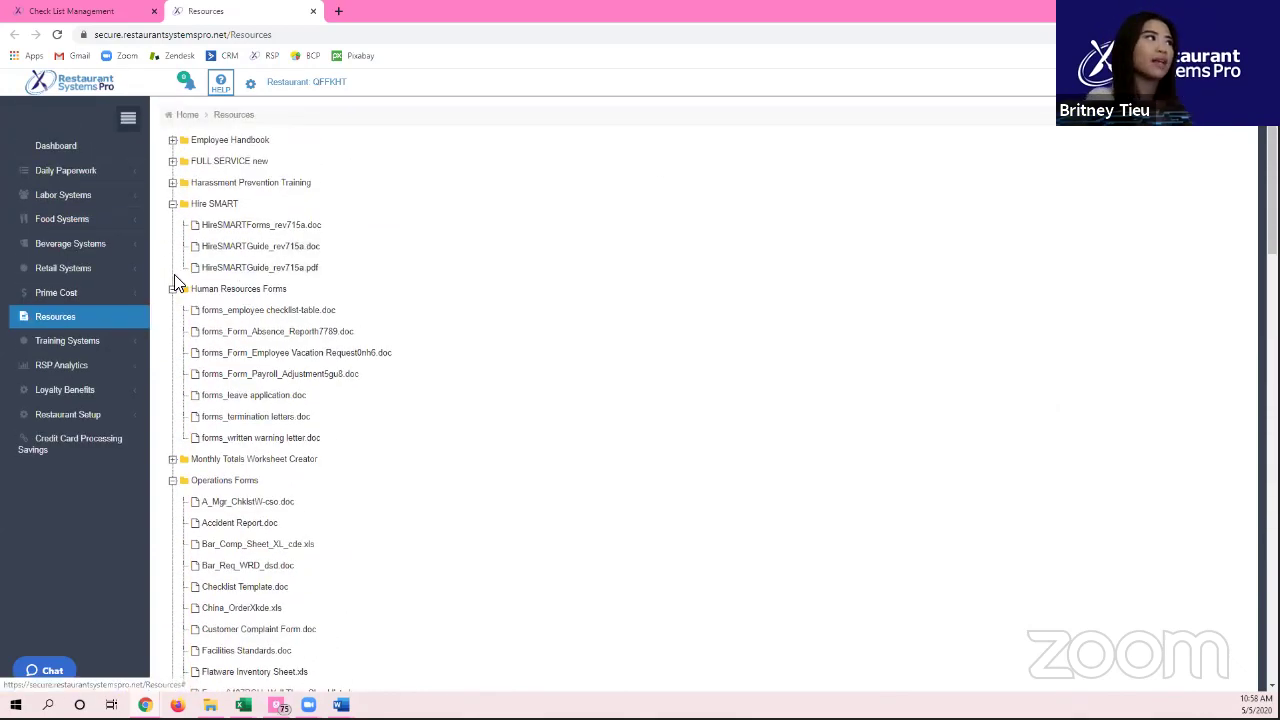
# Step: Collapse Hire SMART and Human Resources Forms, scroll Operations Forms, then return to the Check List Management tab
pyautogui.click(173, 205)
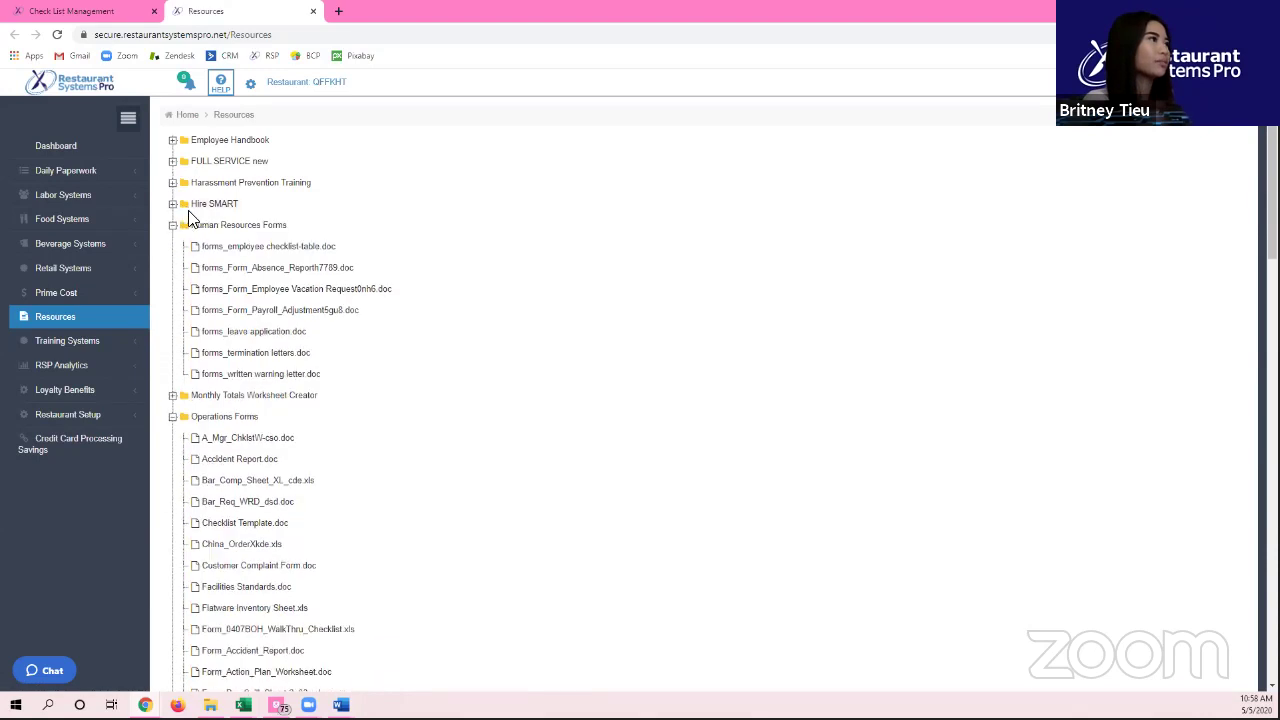
pyautogui.click(173, 226)
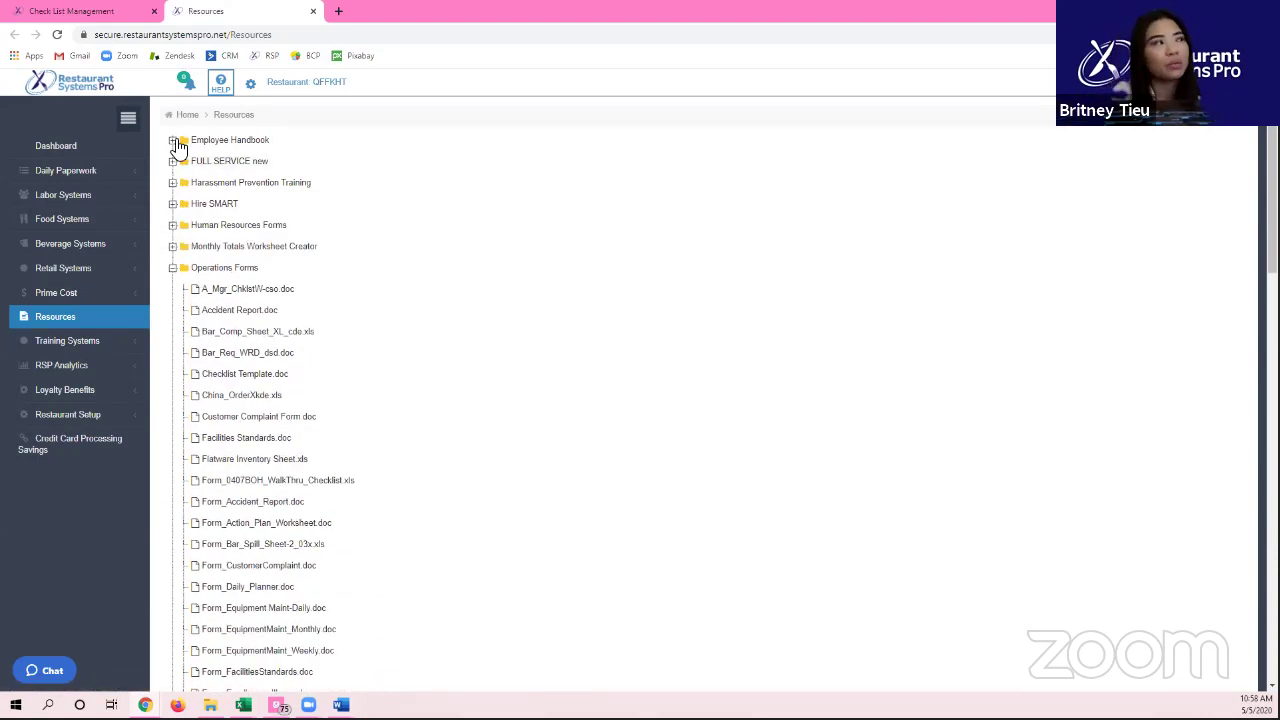
pyautogui.scroll(-1, 218, 204)
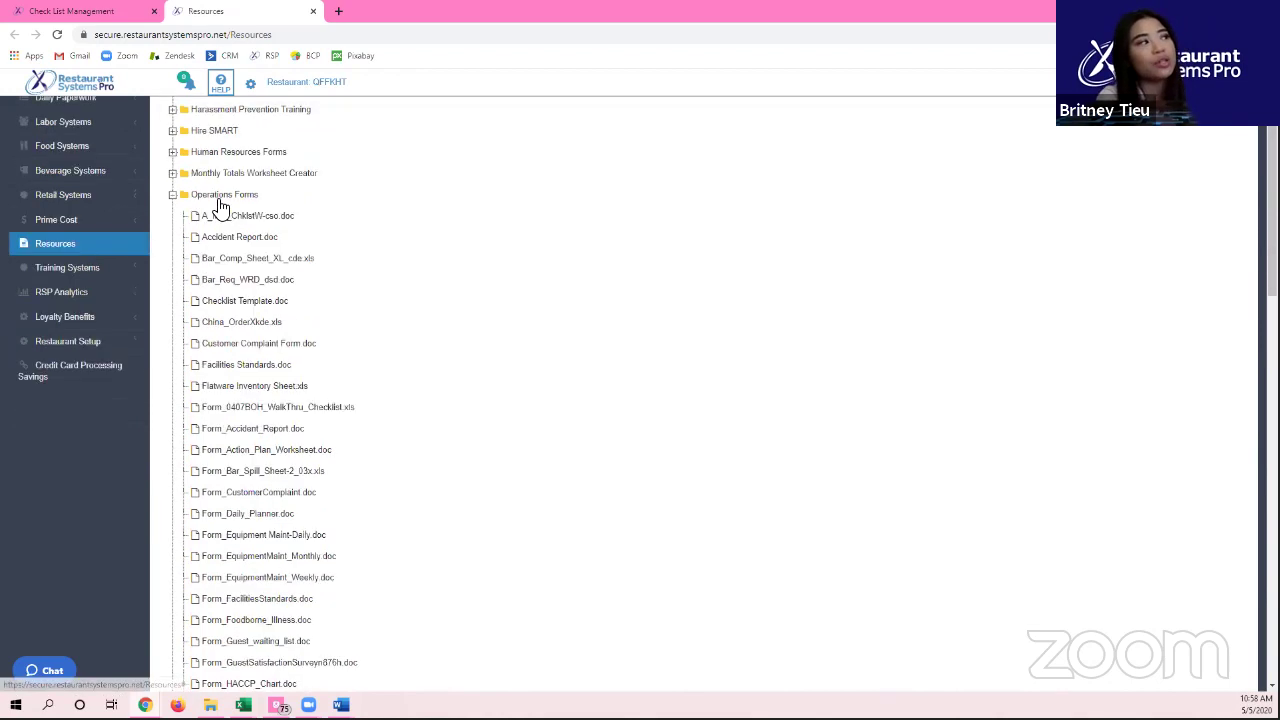
pyautogui.scroll(-8, 218, 204)
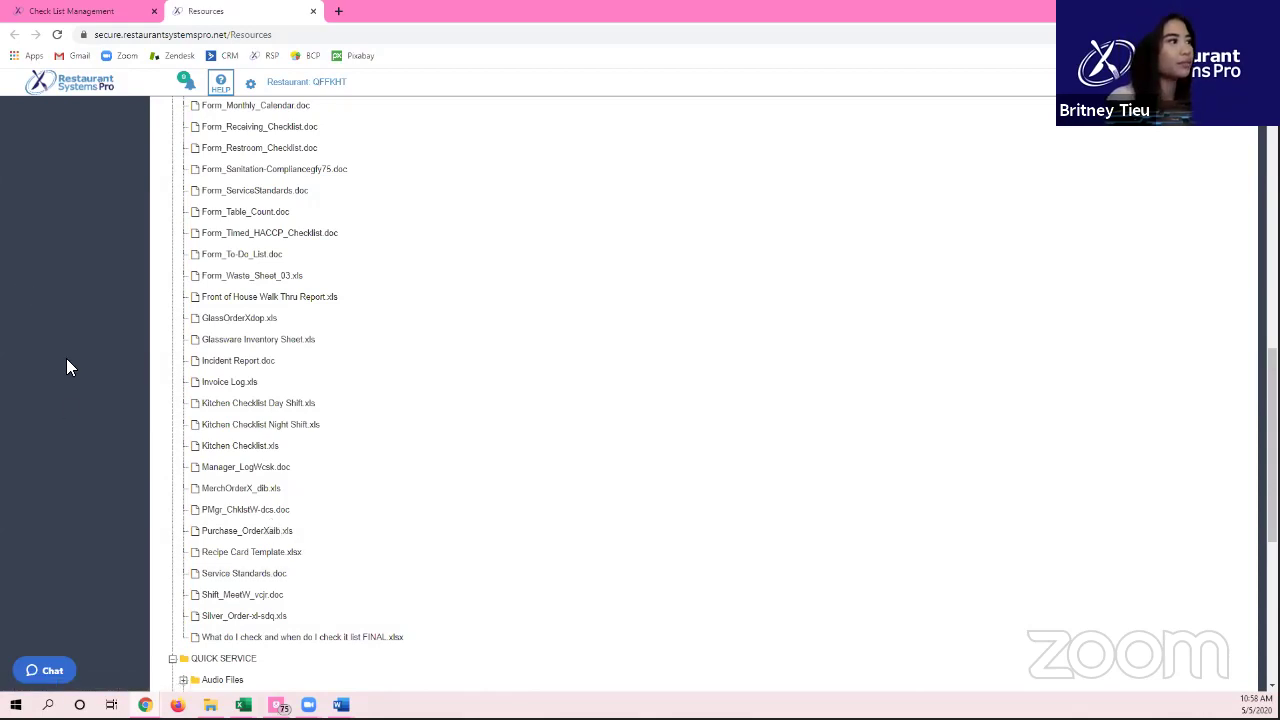
pyautogui.click(103, 10)
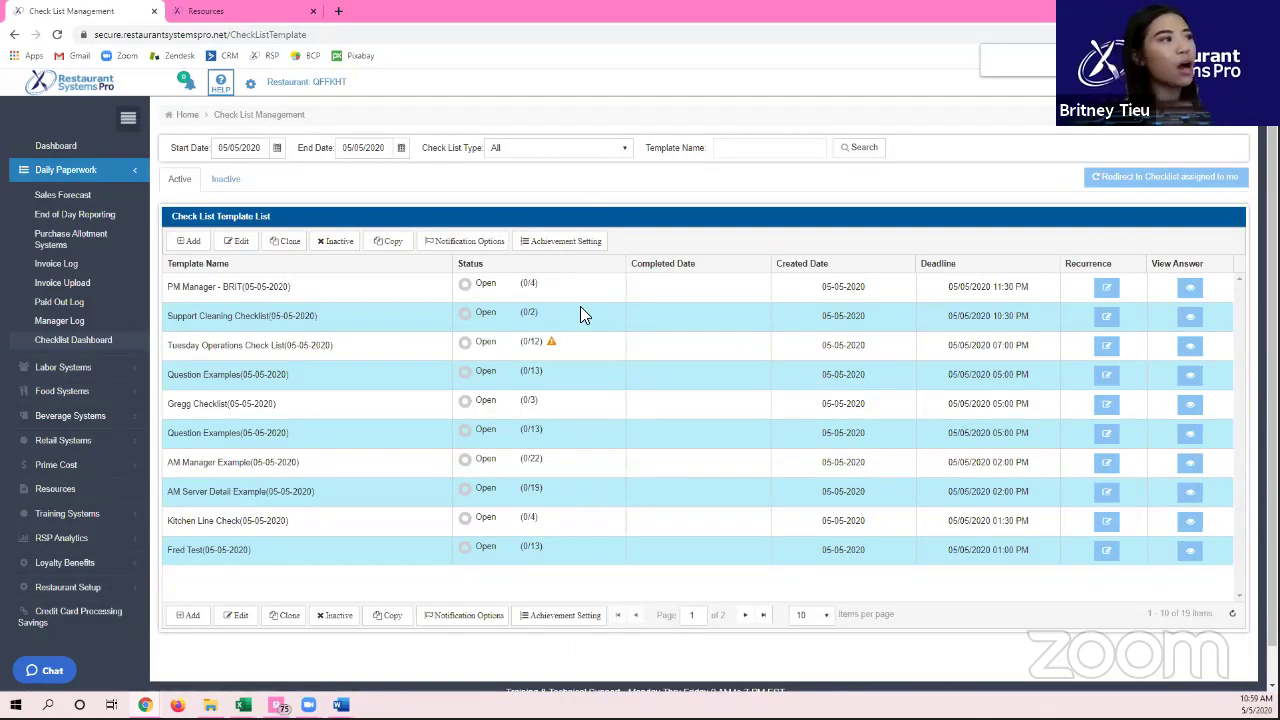
# Step: Select the footer's support contact lines and bring up the support chat form
pyautogui.scroll(-1, 583, 300)
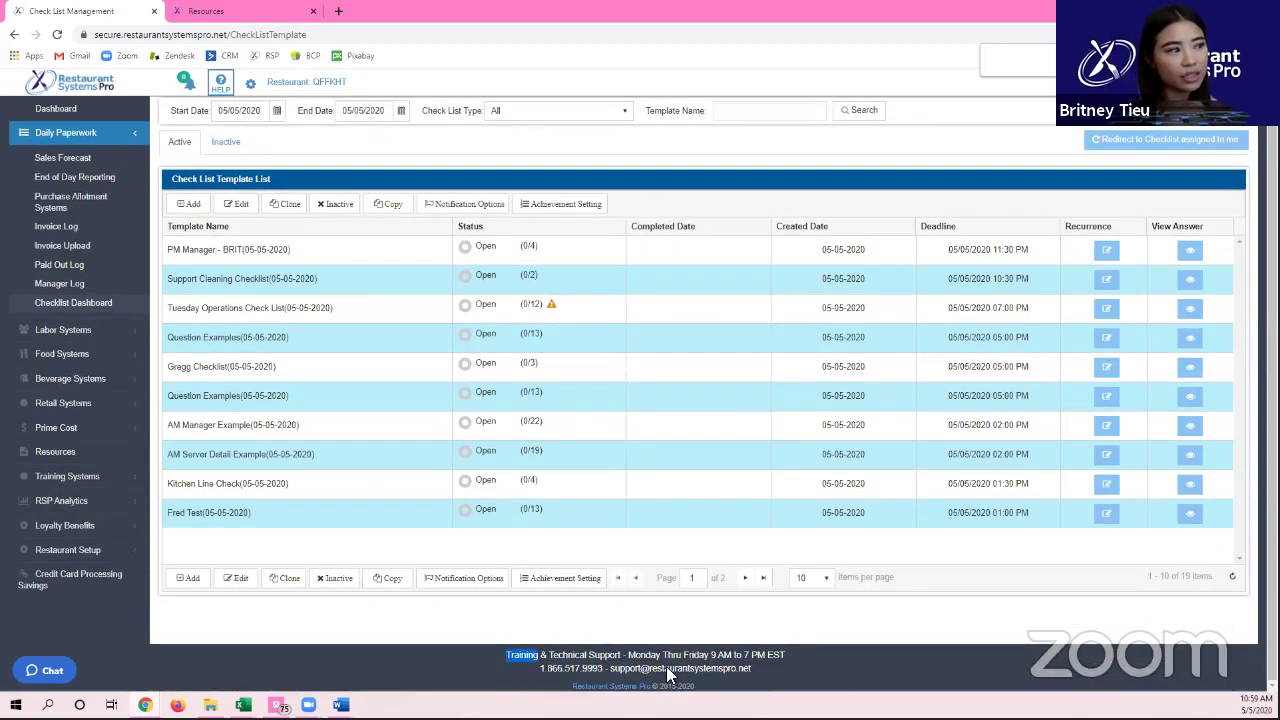
pyautogui.tripleClick(566, 664)
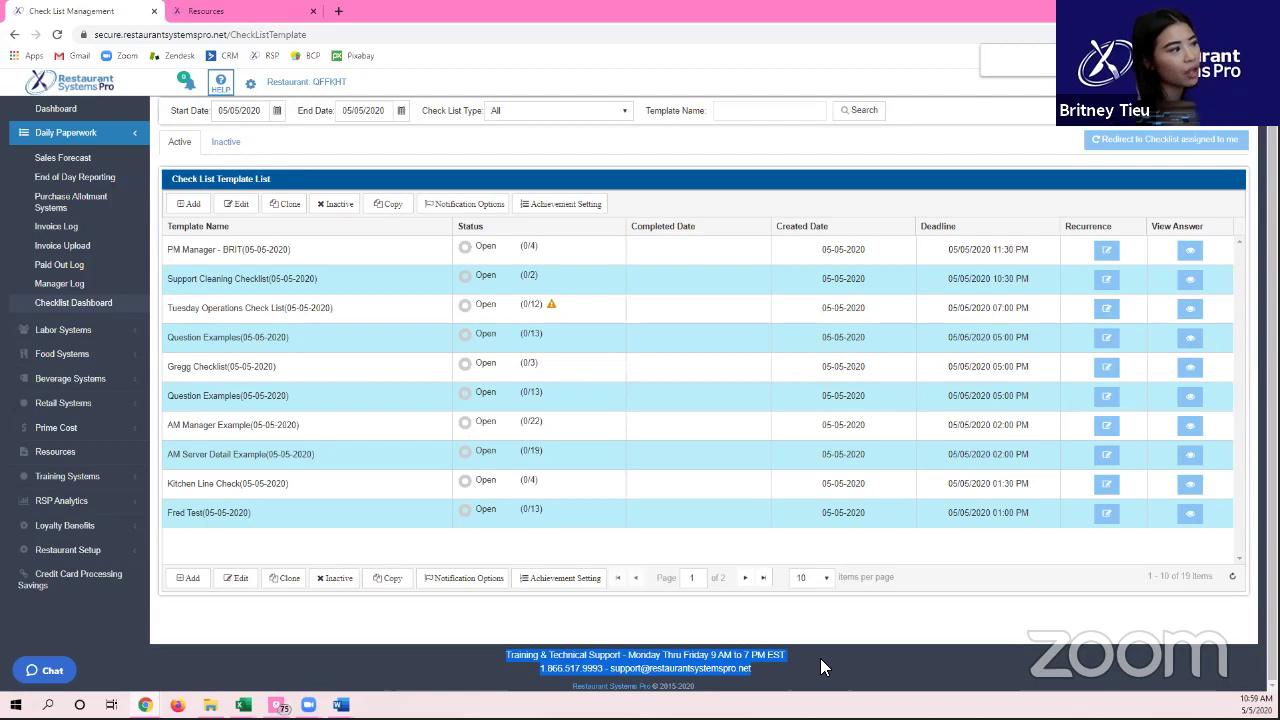
pyautogui.click(60, 668)
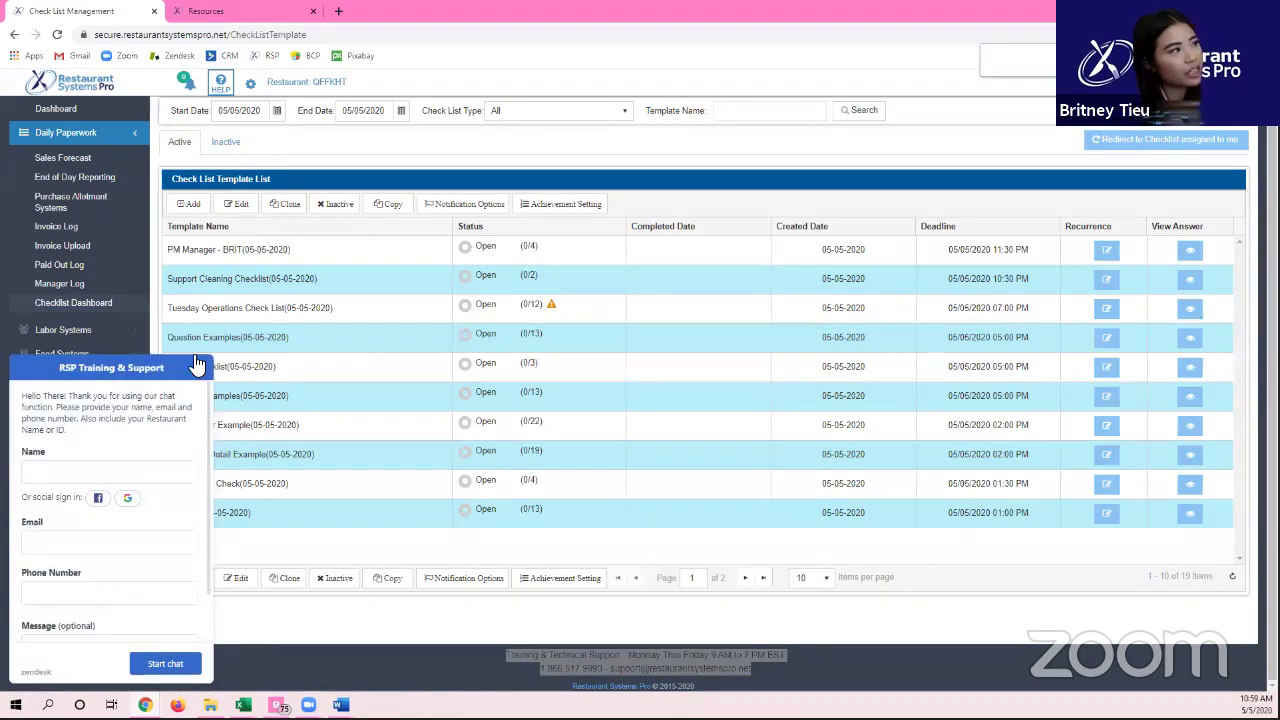
pyautogui.click(196, 367)
pyautogui.click(45, 680)
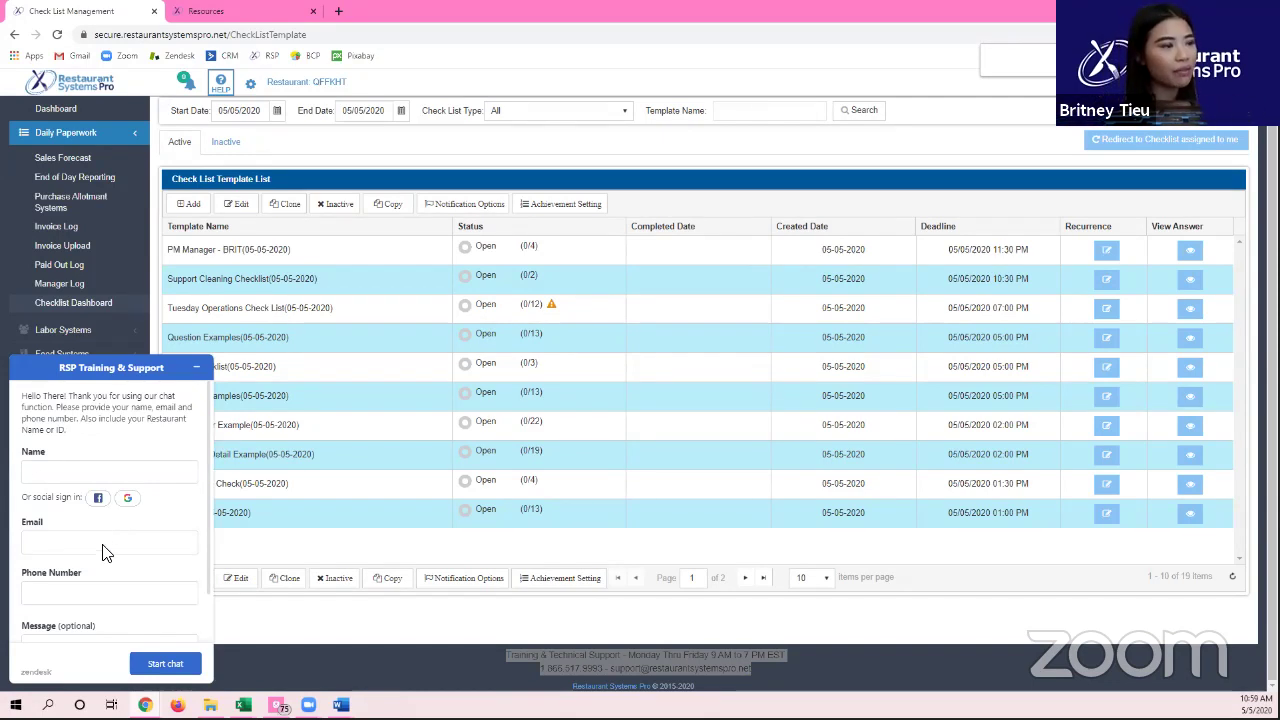
pyautogui.click(198, 369)
pyautogui.click(34, 677)
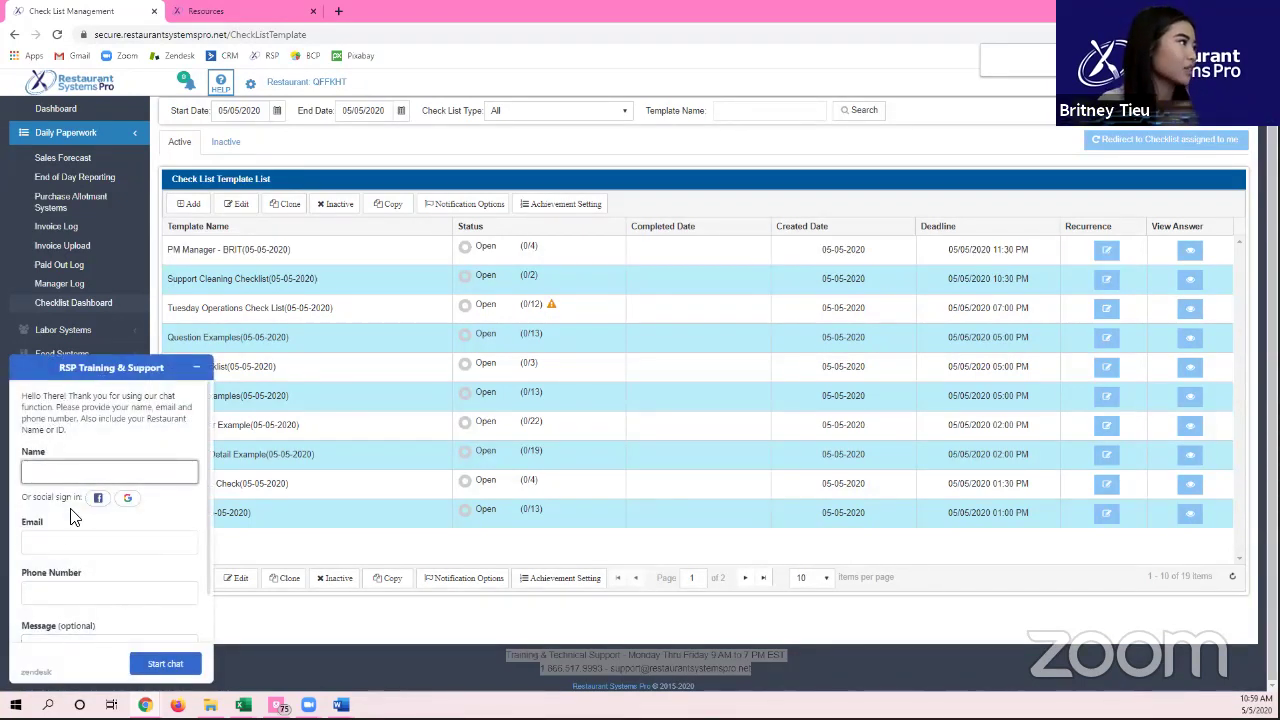
# Step: Fill in the chat form with the contact's name, e-mail address and phone number
pyautogui.write('britney')
pyautogui.press('Tab')
pyautogui.press('Tab')
pyautogui.click(72, 544)
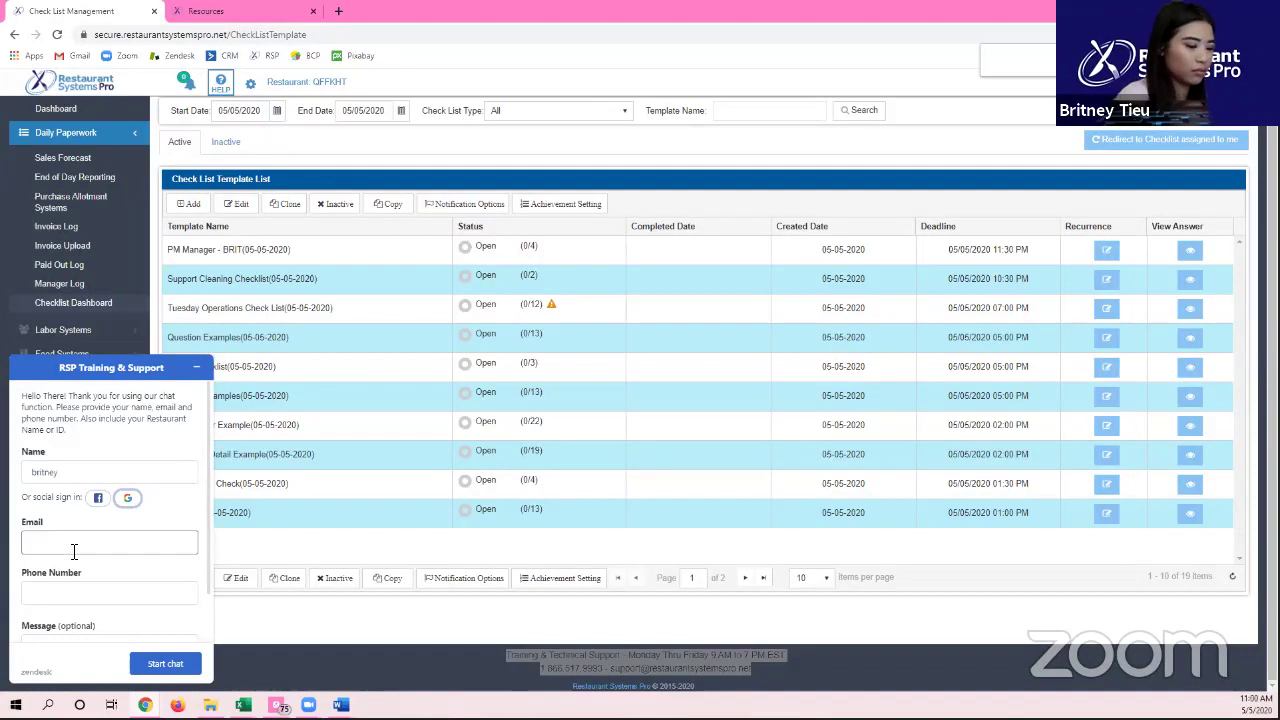
pyautogui.write('tieub')
pyautogui.press('BackSpace')
pyautogui.press('Down')
pyautogui.press('Return')
pyautogui.press('Tab')
# Step: Write the message 'SAY Hi' and start the support chat
pyautogui.scroll(-1, 96, 630)
pyautogui.click(96, 630)
pyautogui.write('SAY Hi:)')
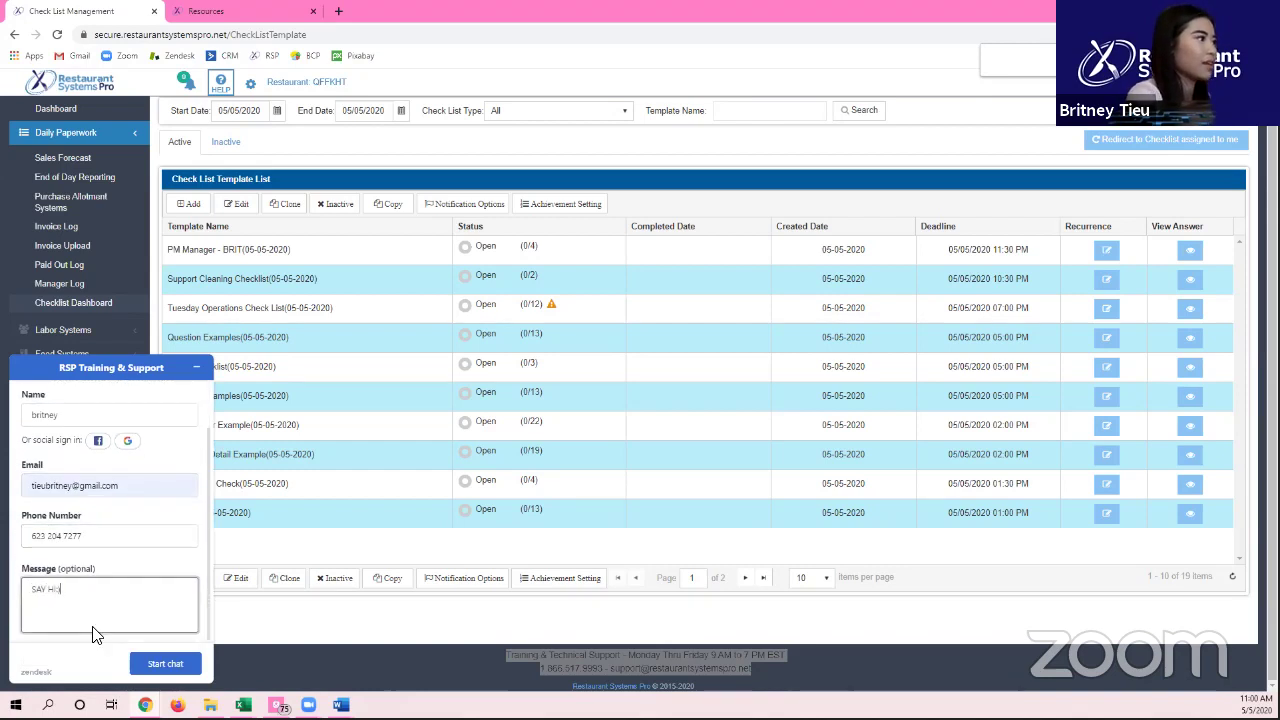
pyautogui.click(196, 666)
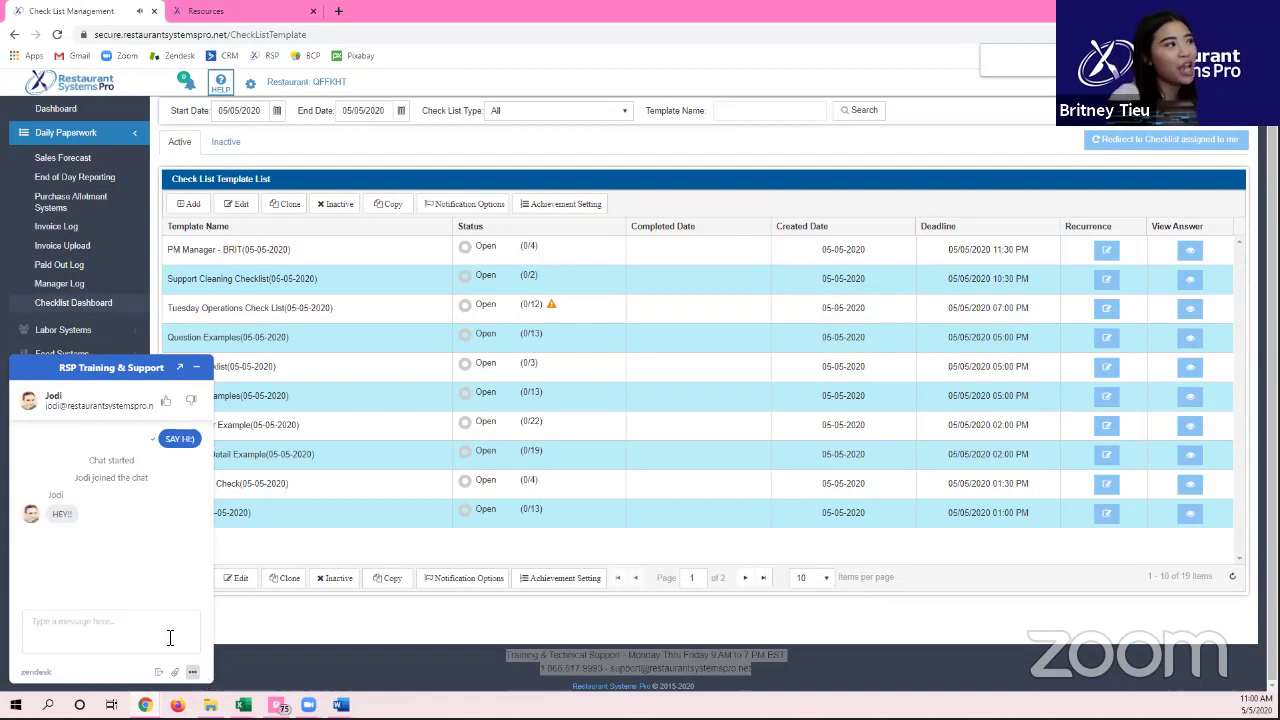
# Step: Select the agent's 'HEY!!' reply, minimize the chat widget, and clear the footer selection
pyautogui.doubleClick(60, 515)
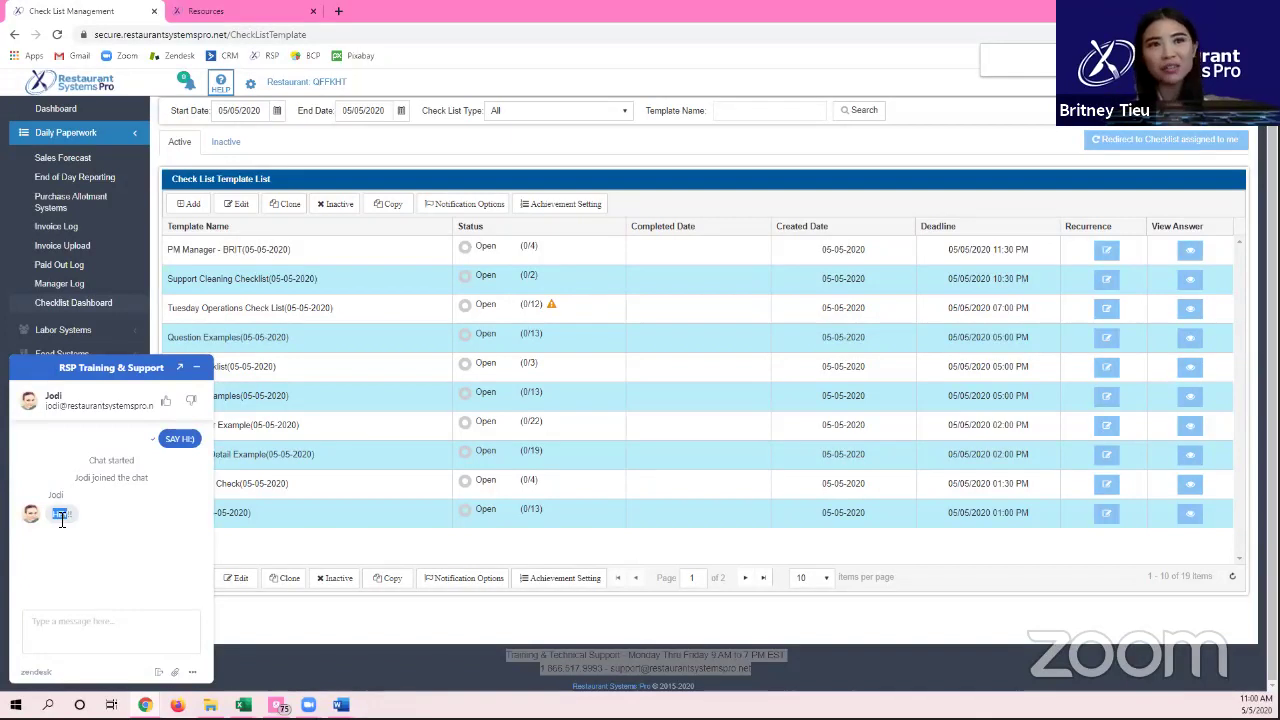
pyautogui.click(200, 368)
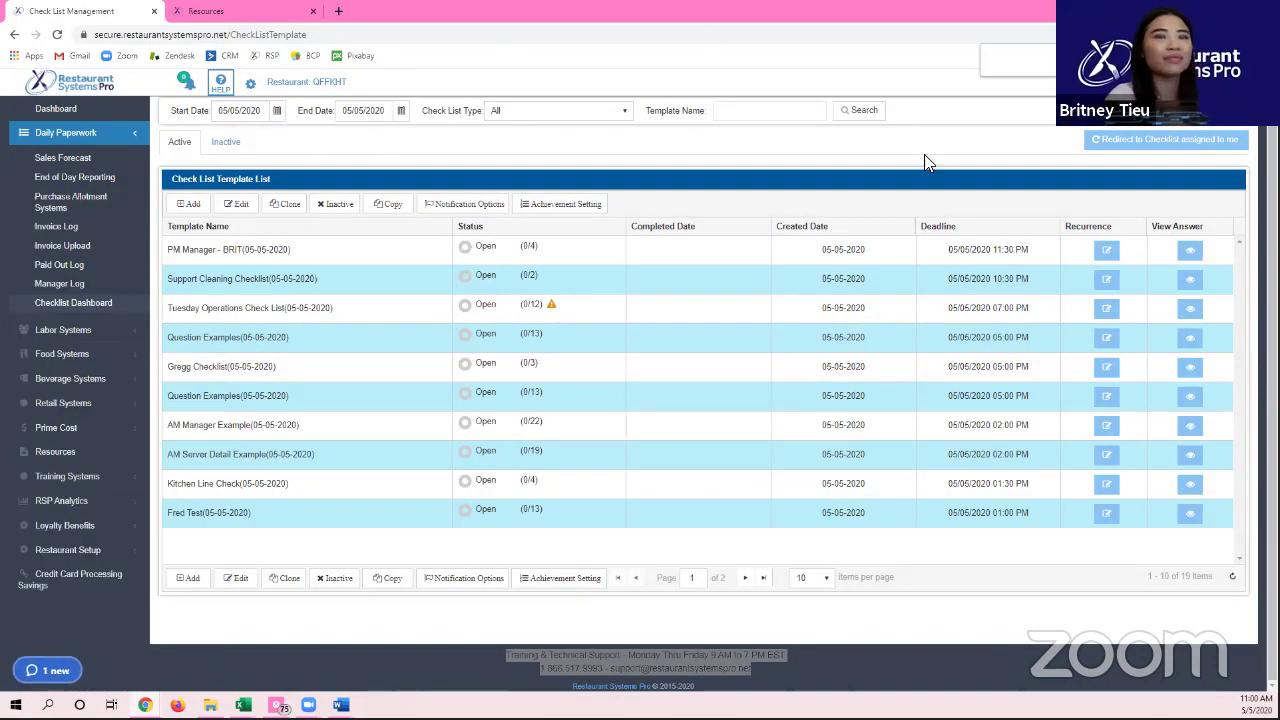
pyautogui.click(793, 163)
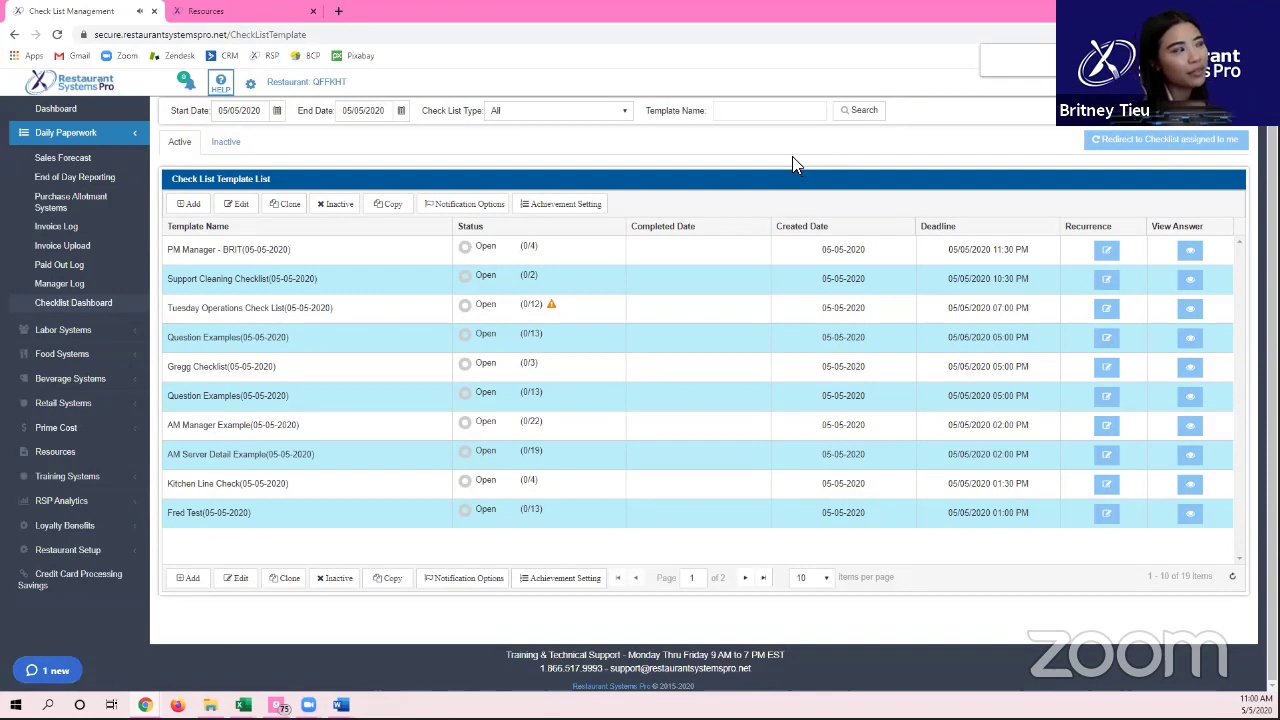
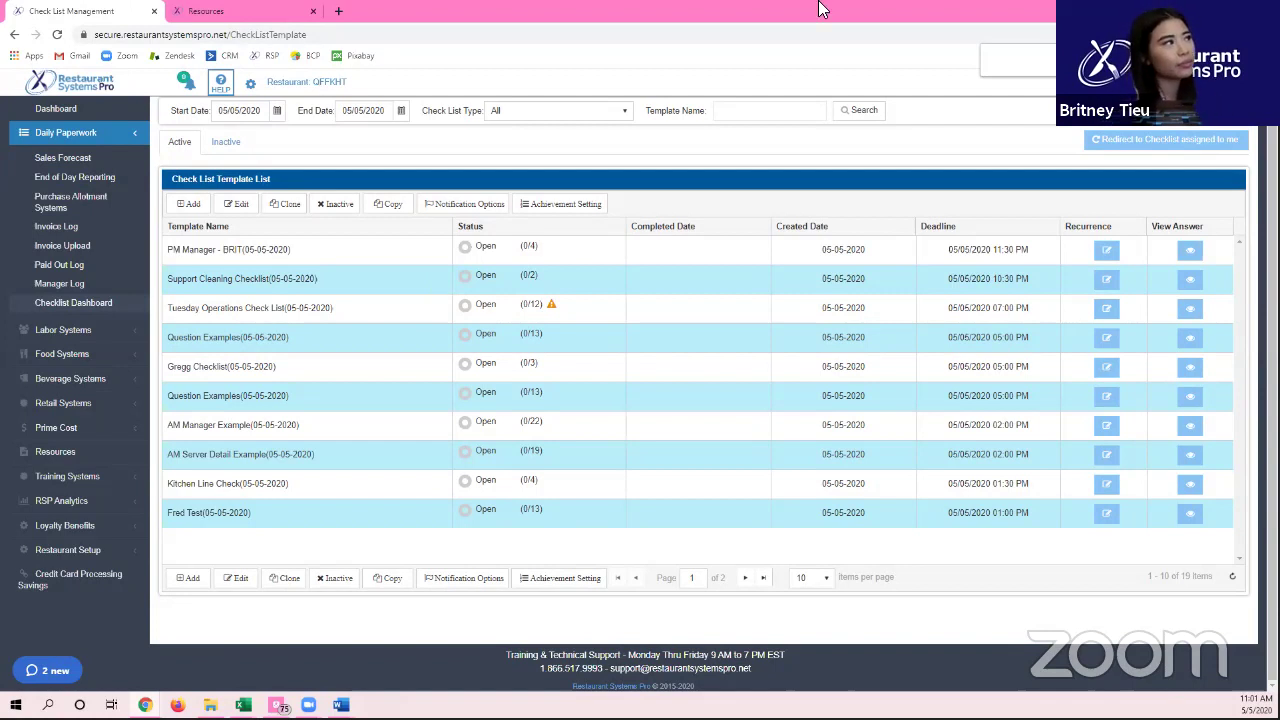
# Step: Collapse the navigation sidebar and show 50 templates per page, listing all 19 on one page
pyautogui.scroll(1, 133, 122)
pyautogui.click(131, 120)
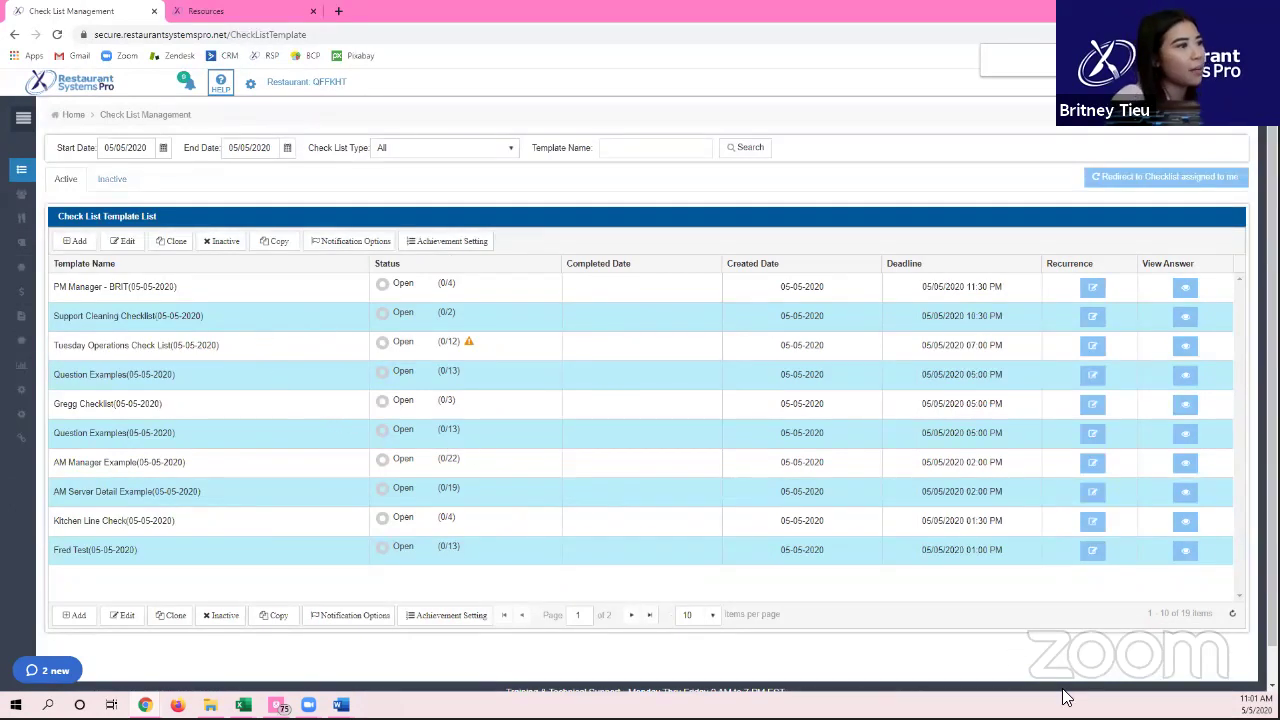
pyautogui.click(708, 616)
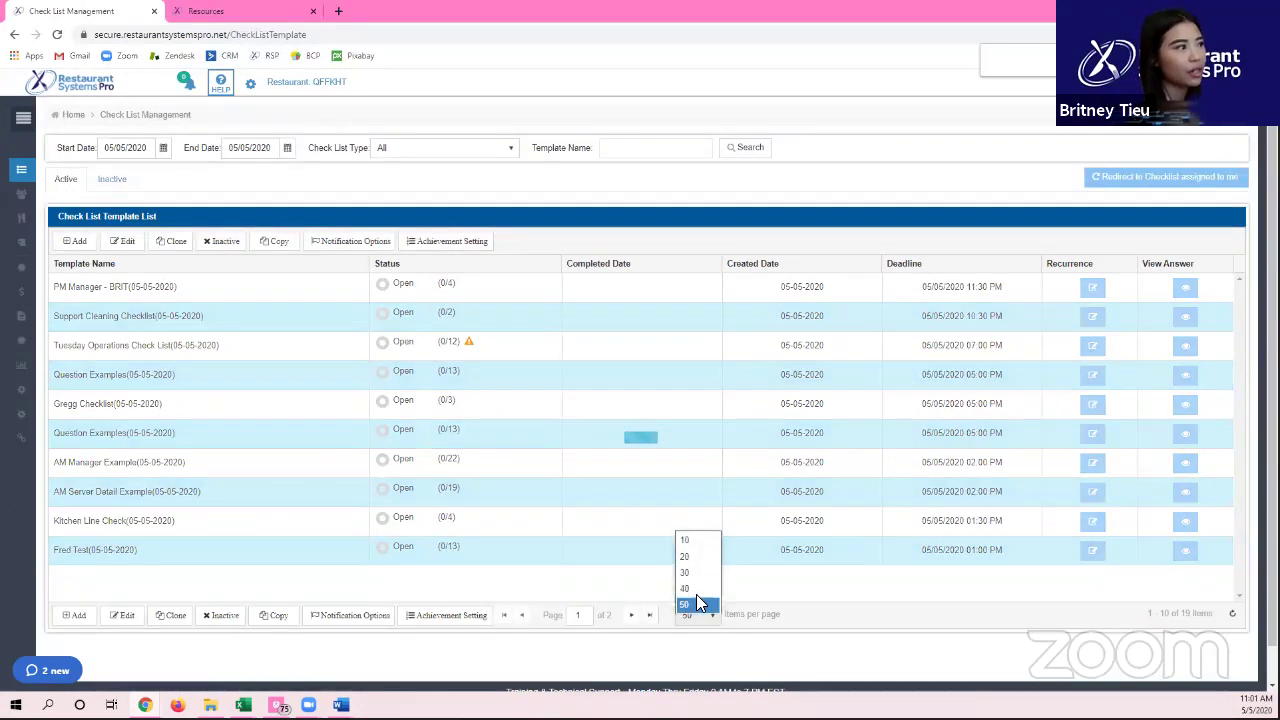
pyautogui.click(696, 594)
# Step: Open the training and support chat widget, then minimize it
pyautogui.click(55, 675)
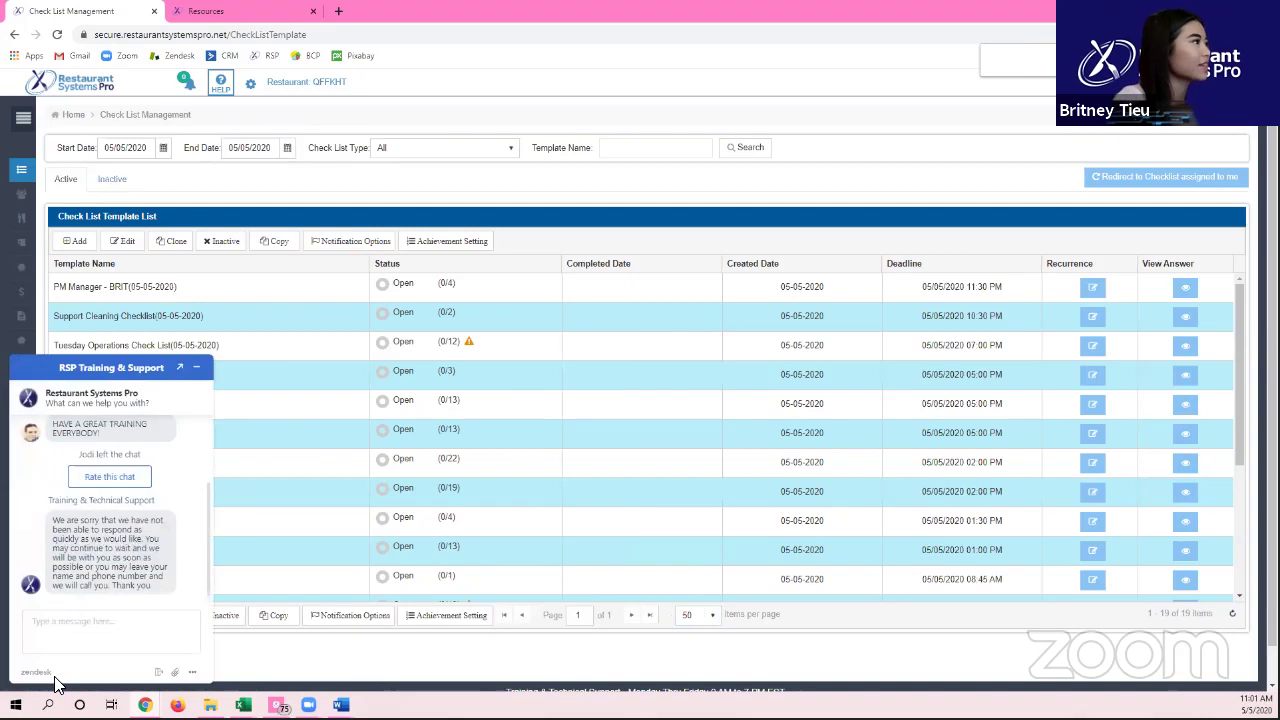
pyautogui.scroll(2, 135, 432)
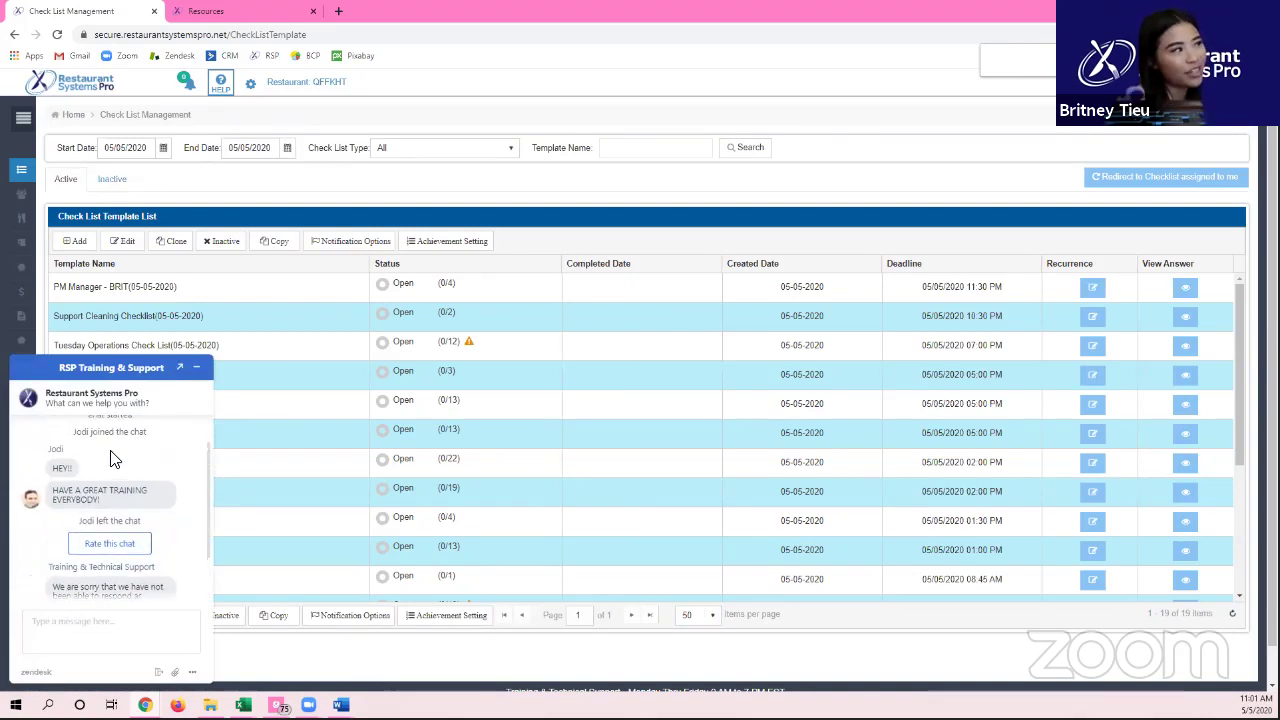
pyautogui.click(197, 366)
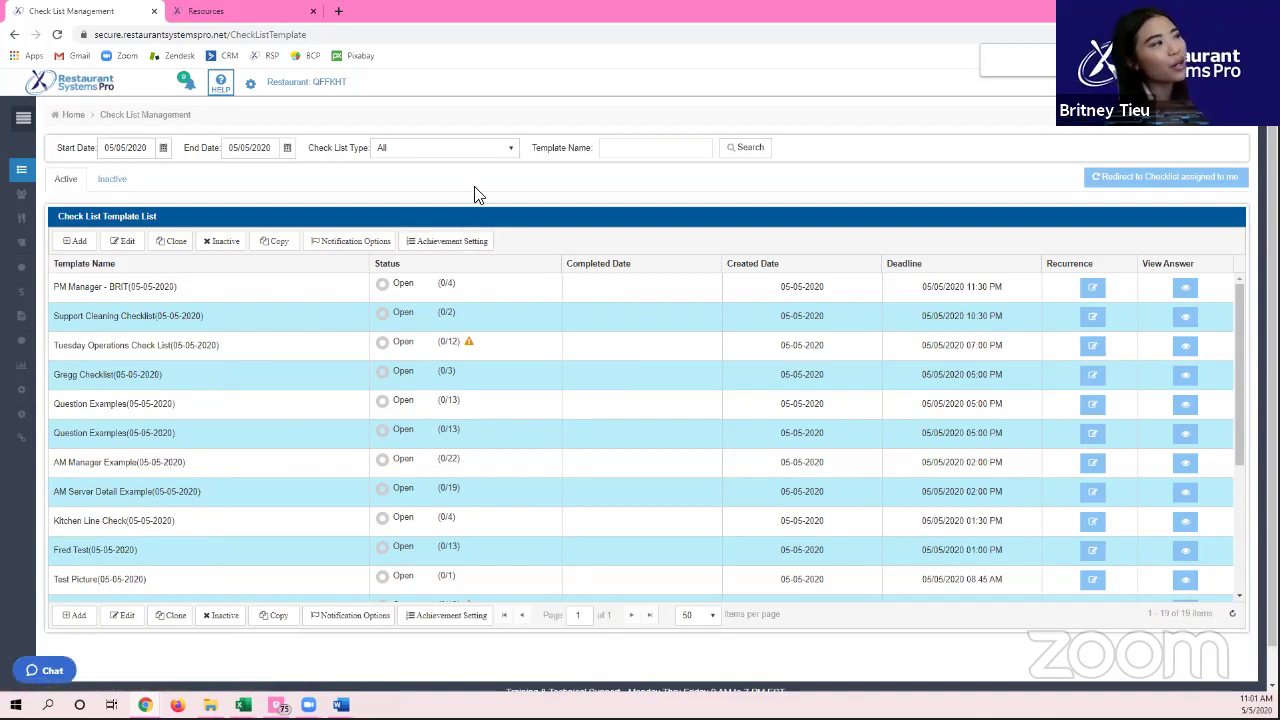
pyautogui.scroll(-3, 160, 445)
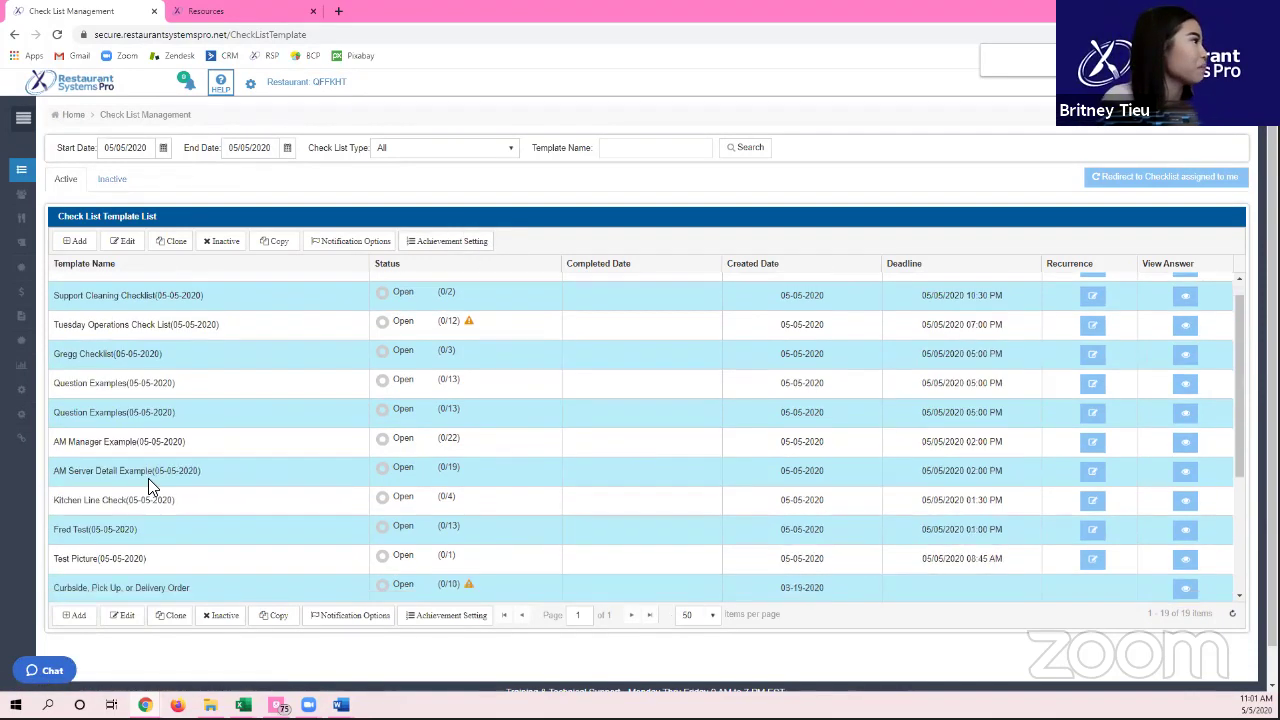
# Step: Open the Fred Test template and review the Measurement question's range, degrees unit and message without saving
pyautogui.click(125, 416)
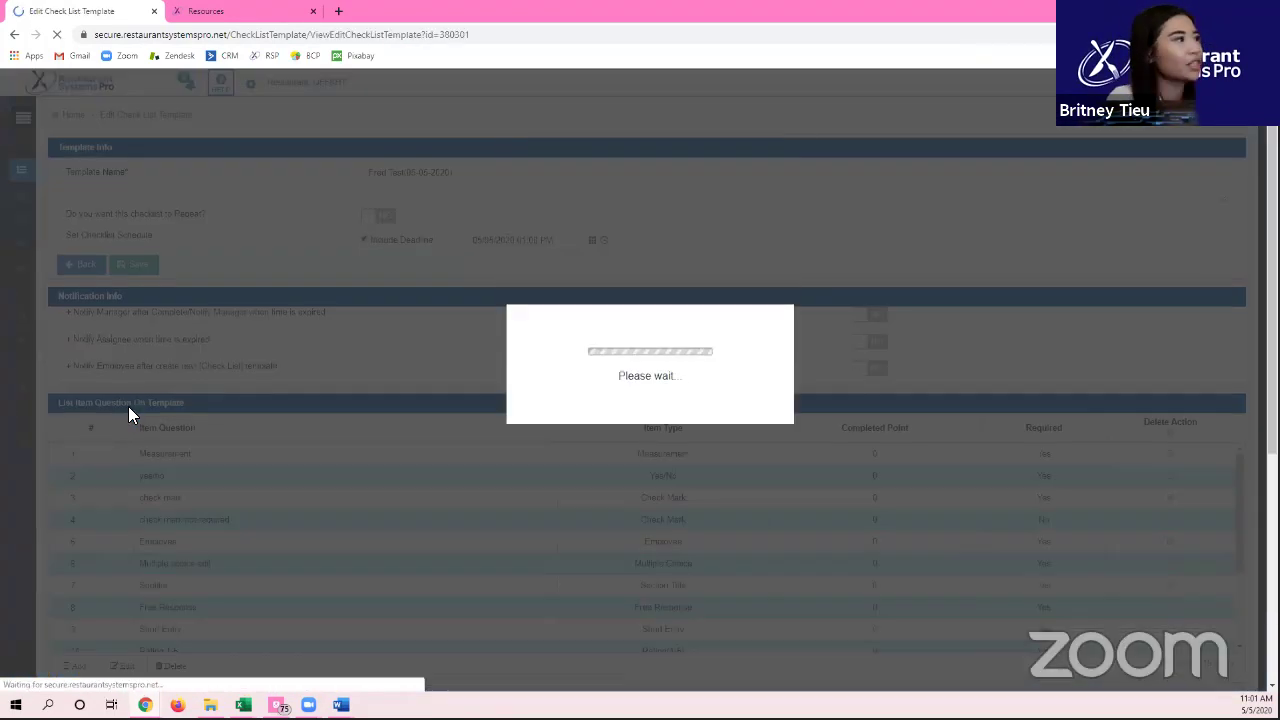
pyautogui.scroll(-3, 161, 404)
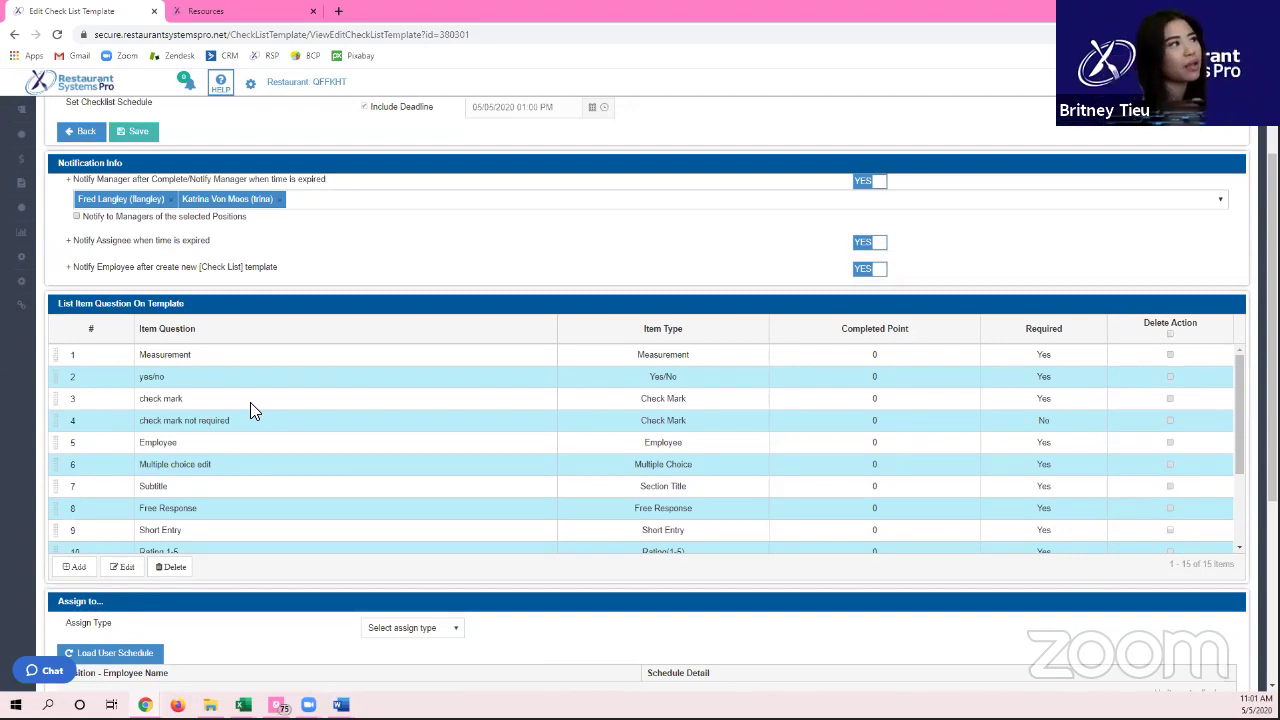
pyautogui.doubleClick(266, 354)
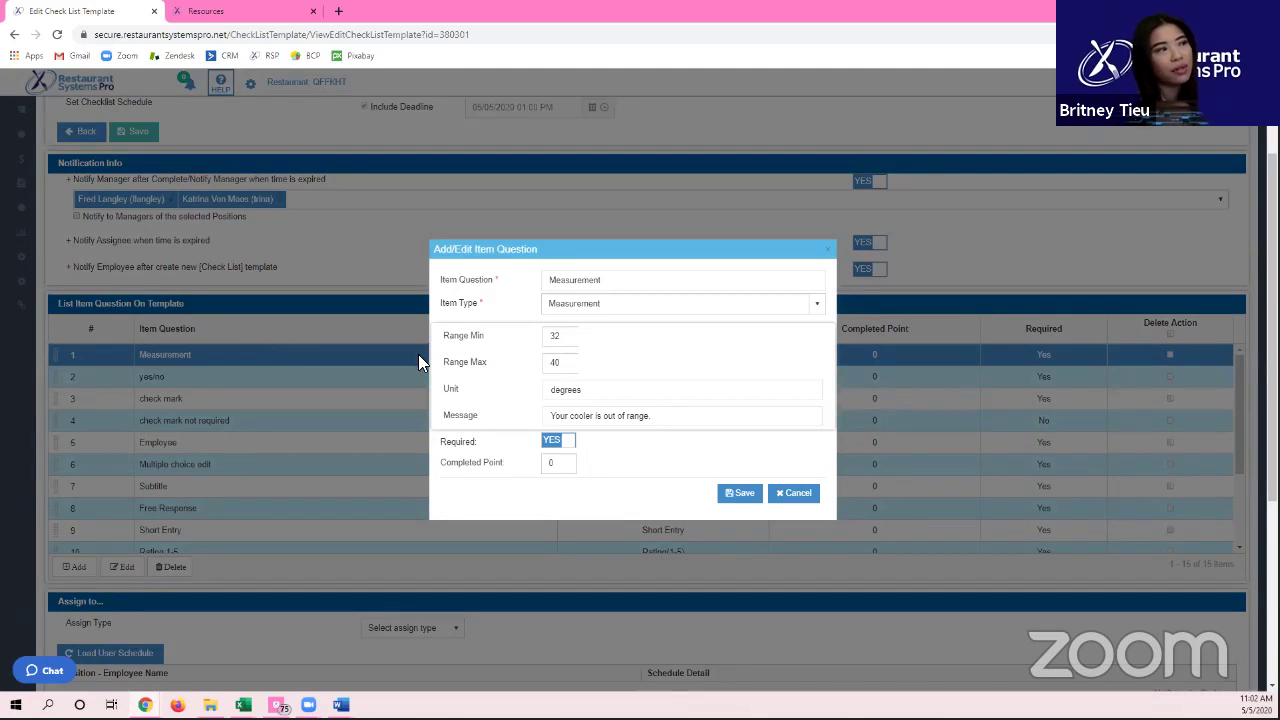
pyautogui.doubleClick(574, 396)
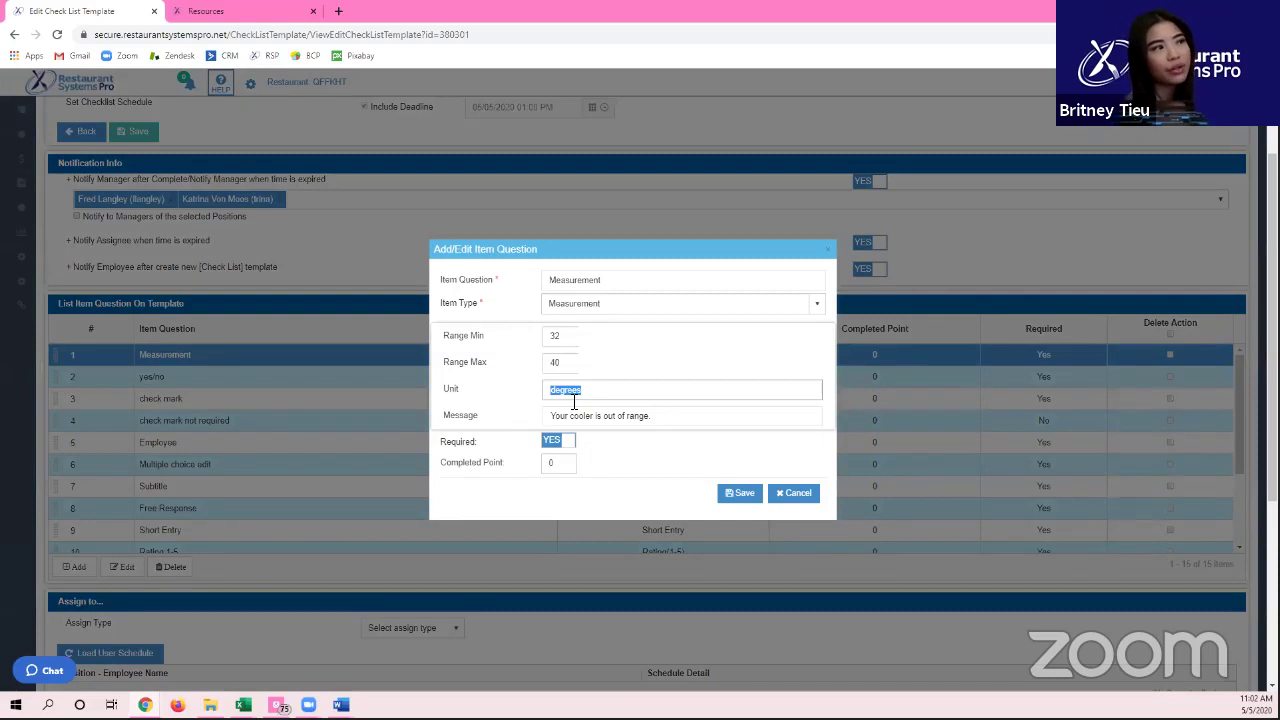
pyautogui.click(804, 500)
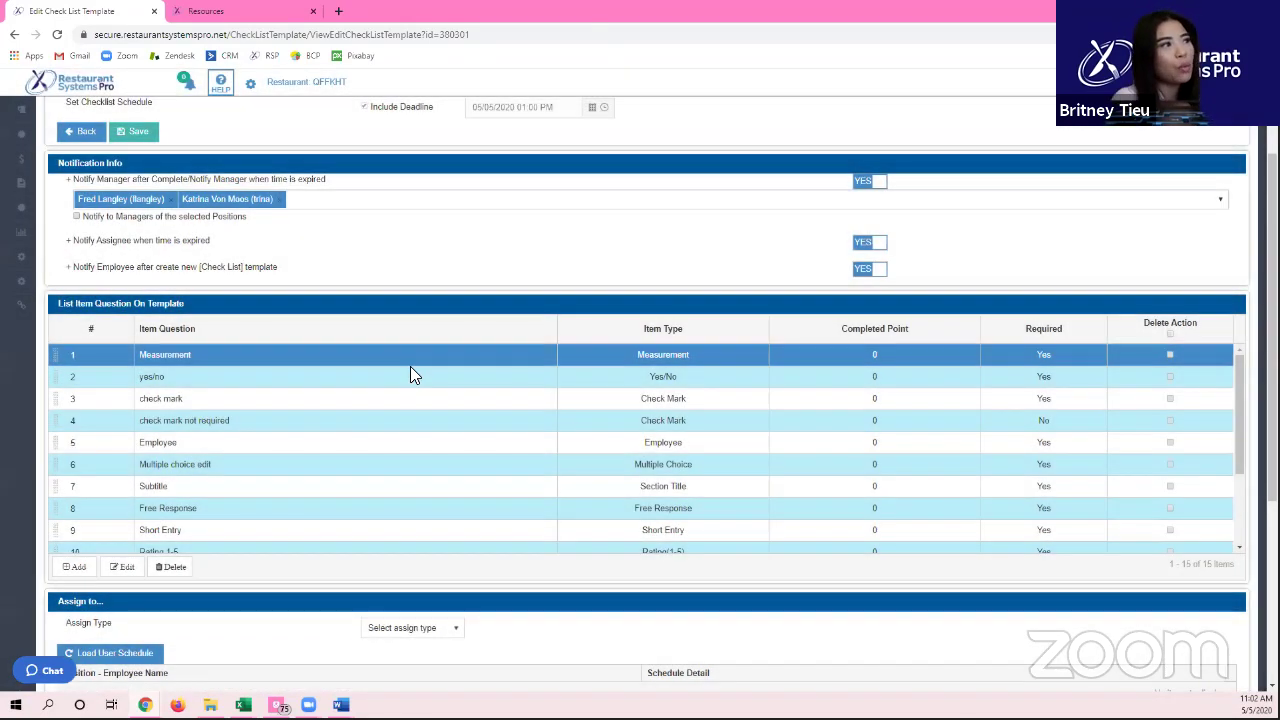
pyautogui.click(410, 376)
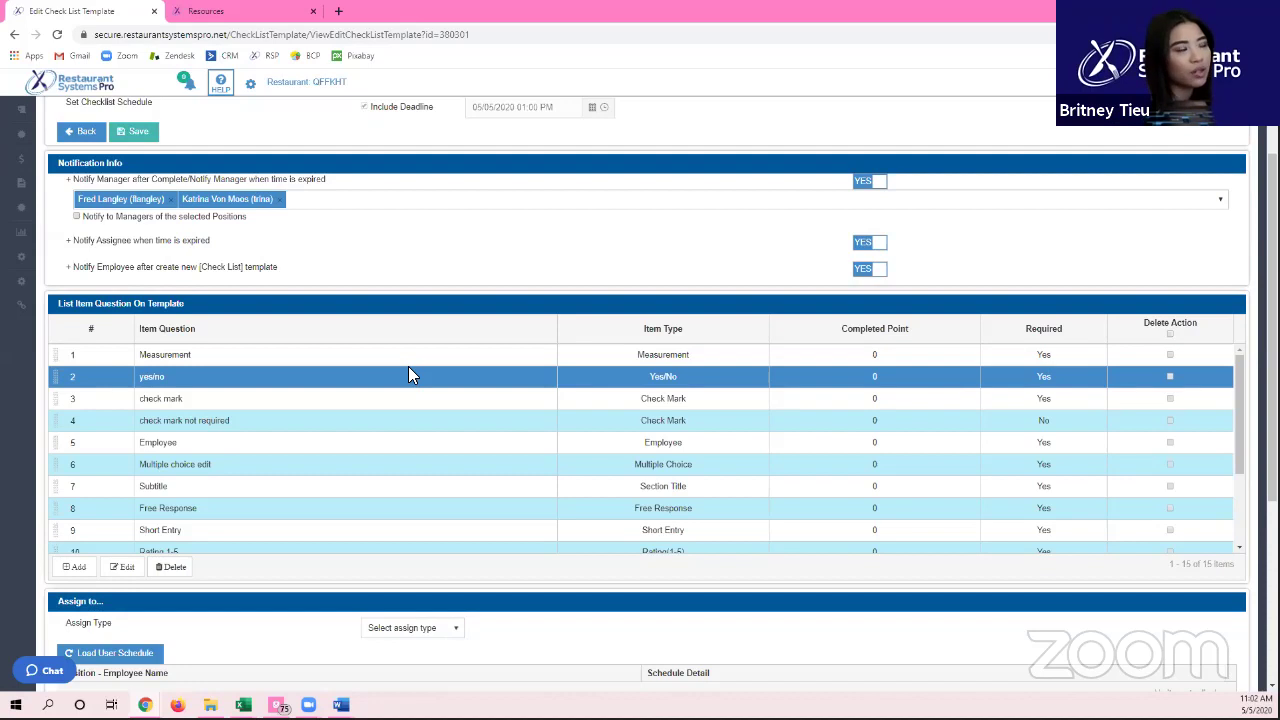
# Step: Review the 15 item questions and 23 shared employees, then open the Assign Type dropdown
pyautogui.scroll(-1, 358, 436)
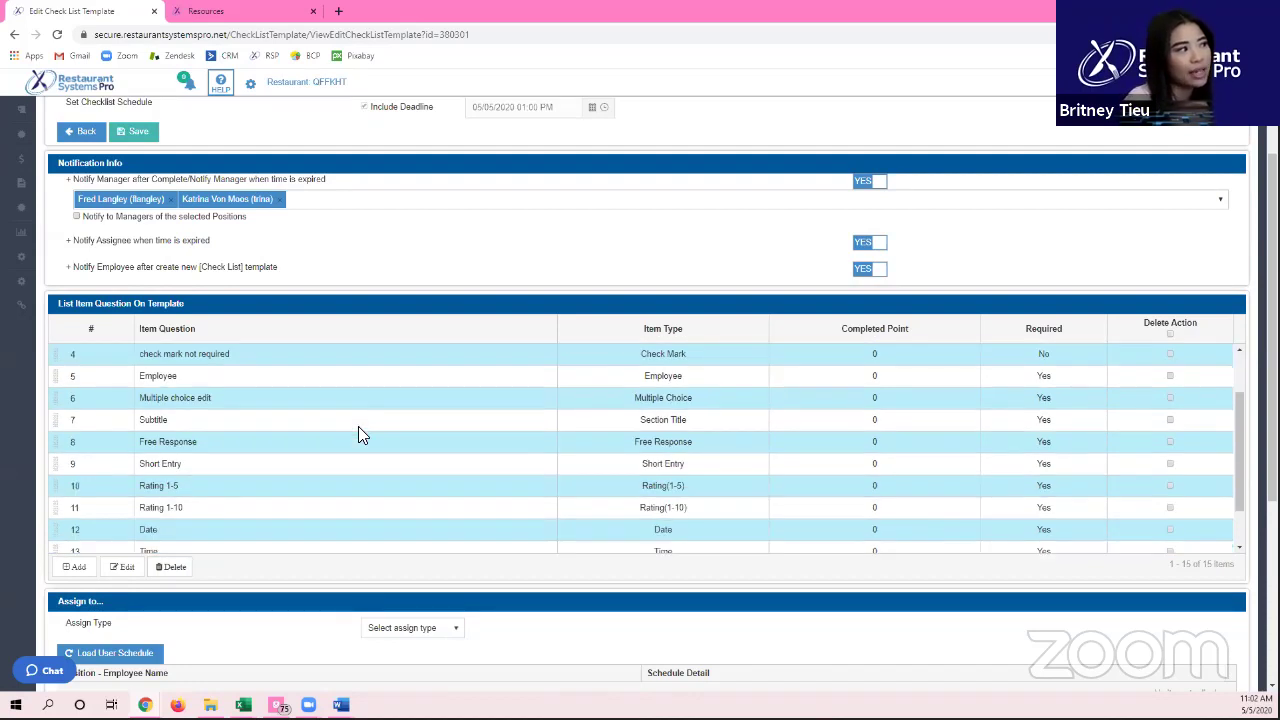
pyautogui.scroll(-1, 340, 440)
pyautogui.scroll(-1, 326, 449)
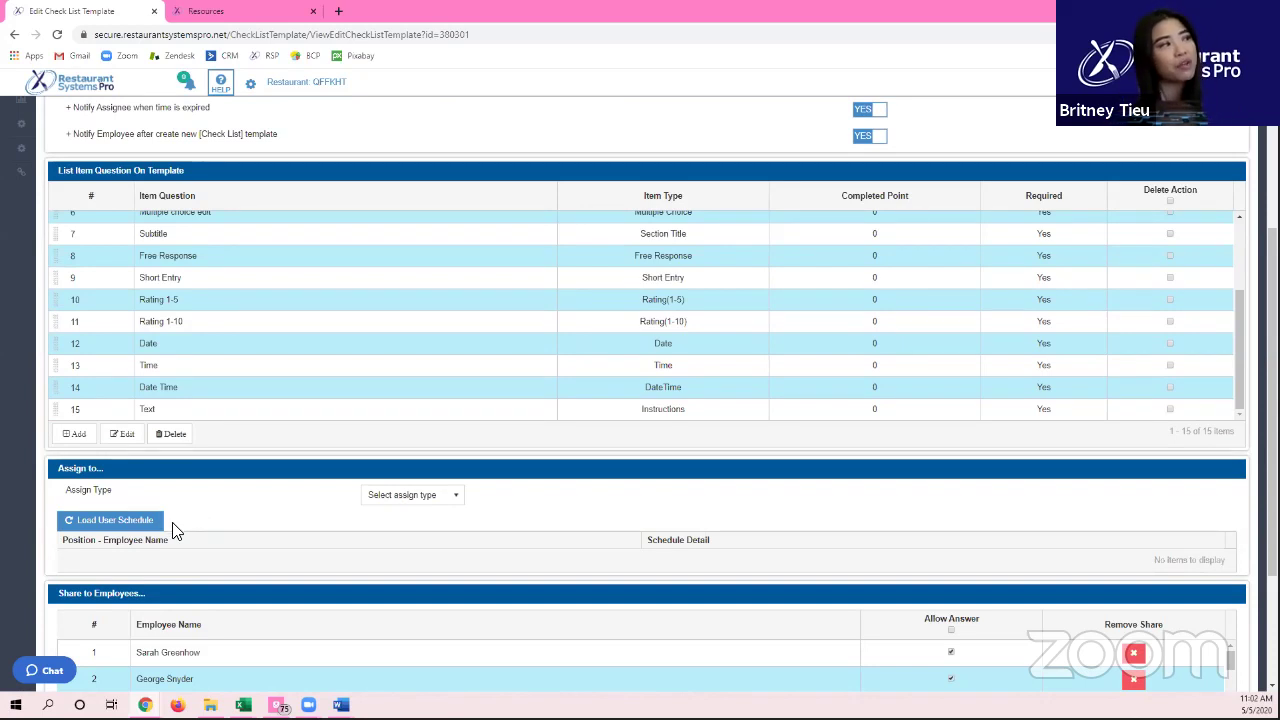
pyautogui.scroll(-2, 175, 530)
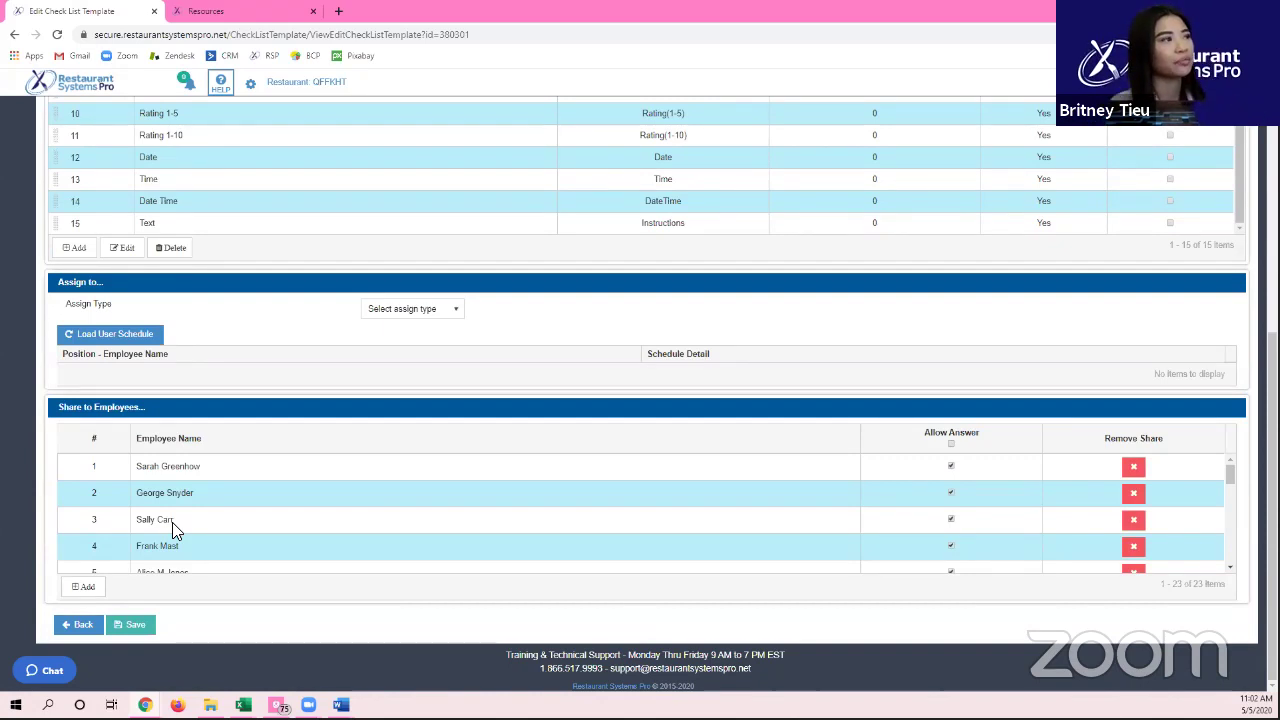
pyautogui.scroll(4, 176, 282)
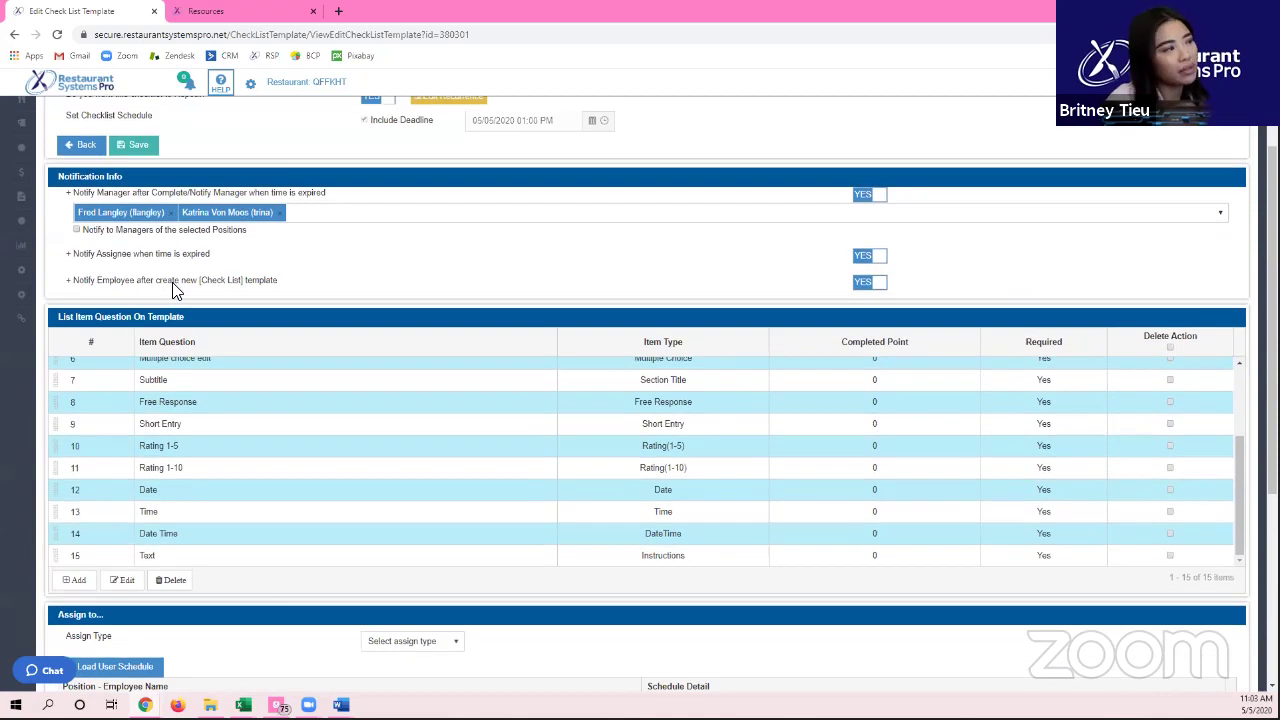
pyautogui.scroll(-3, 176, 289)
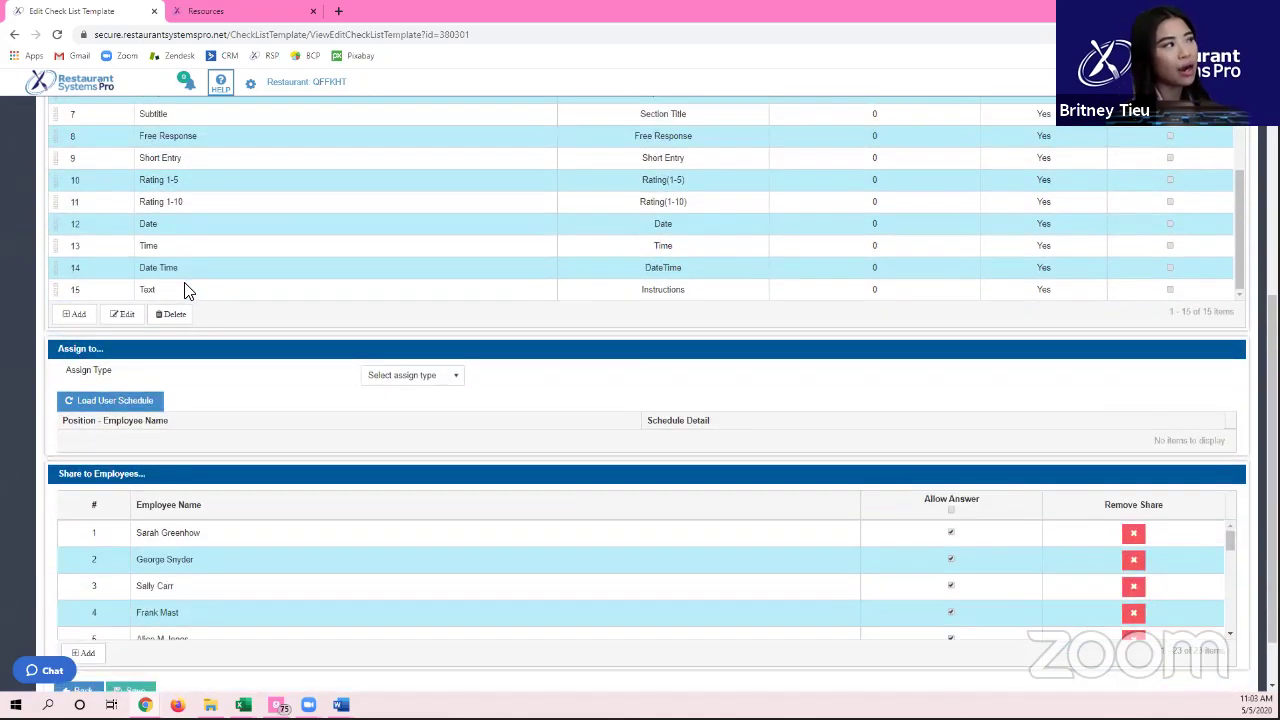
pyautogui.click(451, 378)
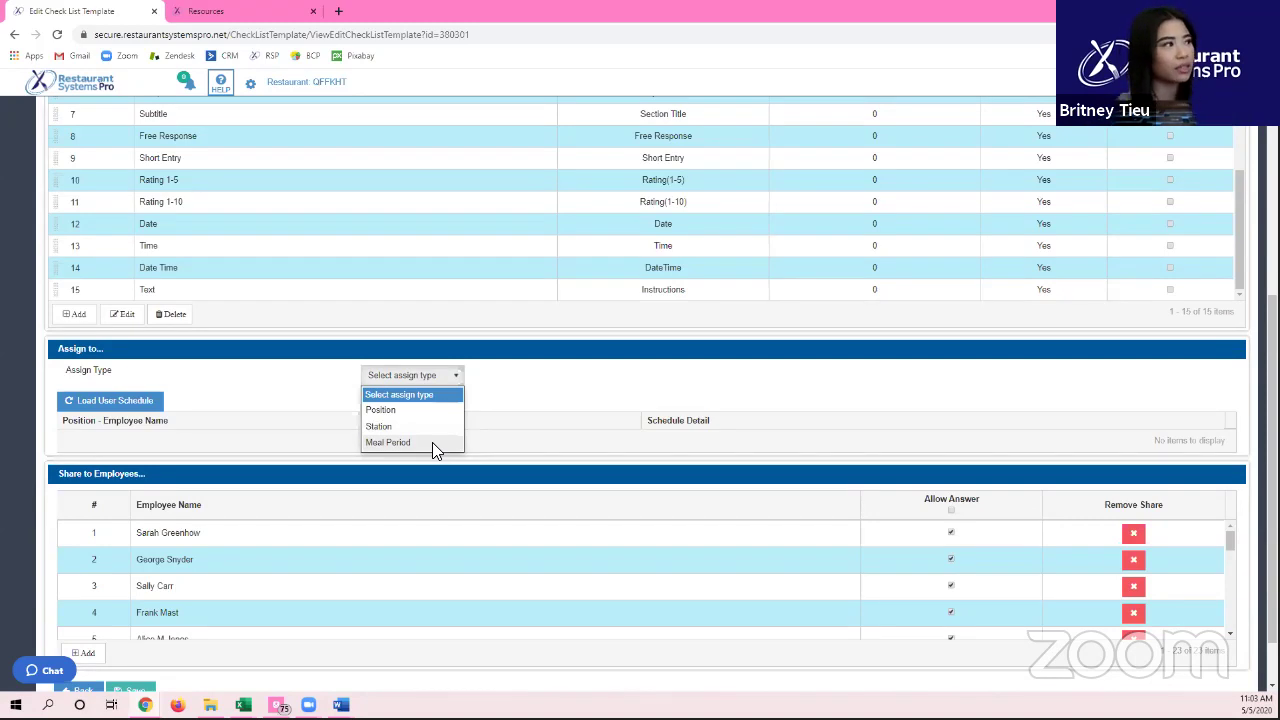
pyautogui.click(491, 411)
pyautogui.scroll(-2, 166, 514)
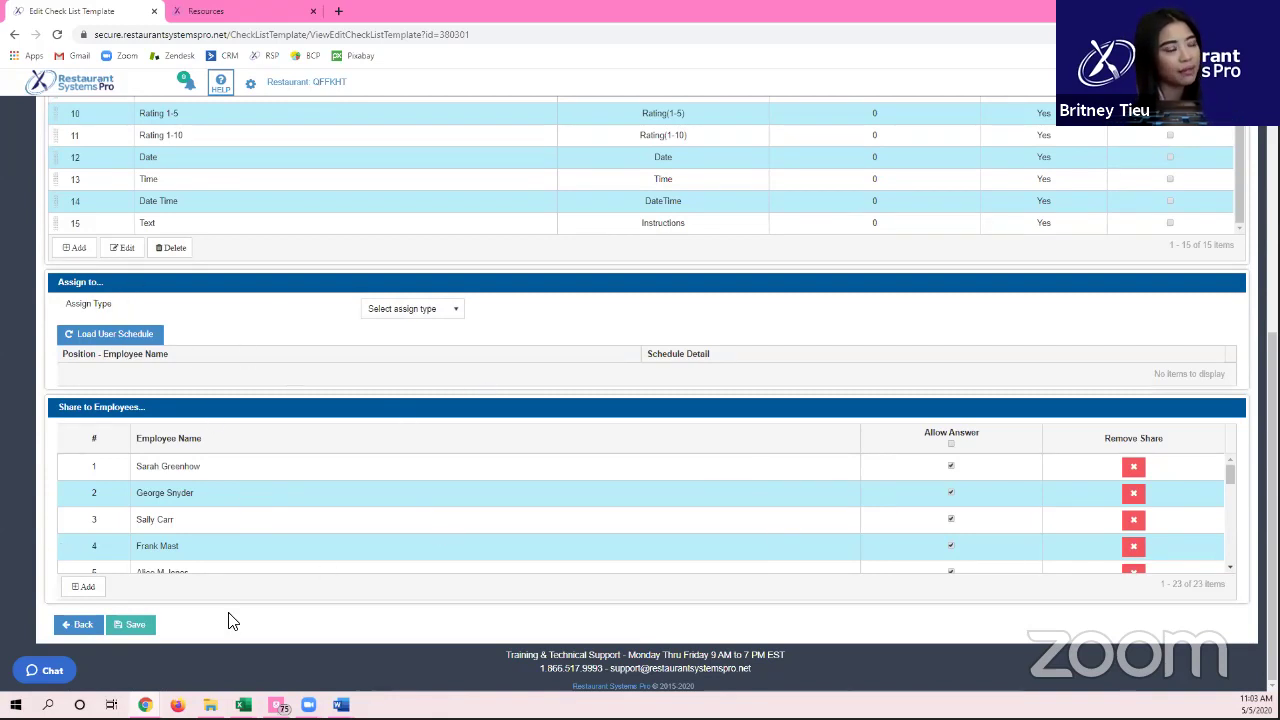
pyautogui.scroll(-2, 224, 552)
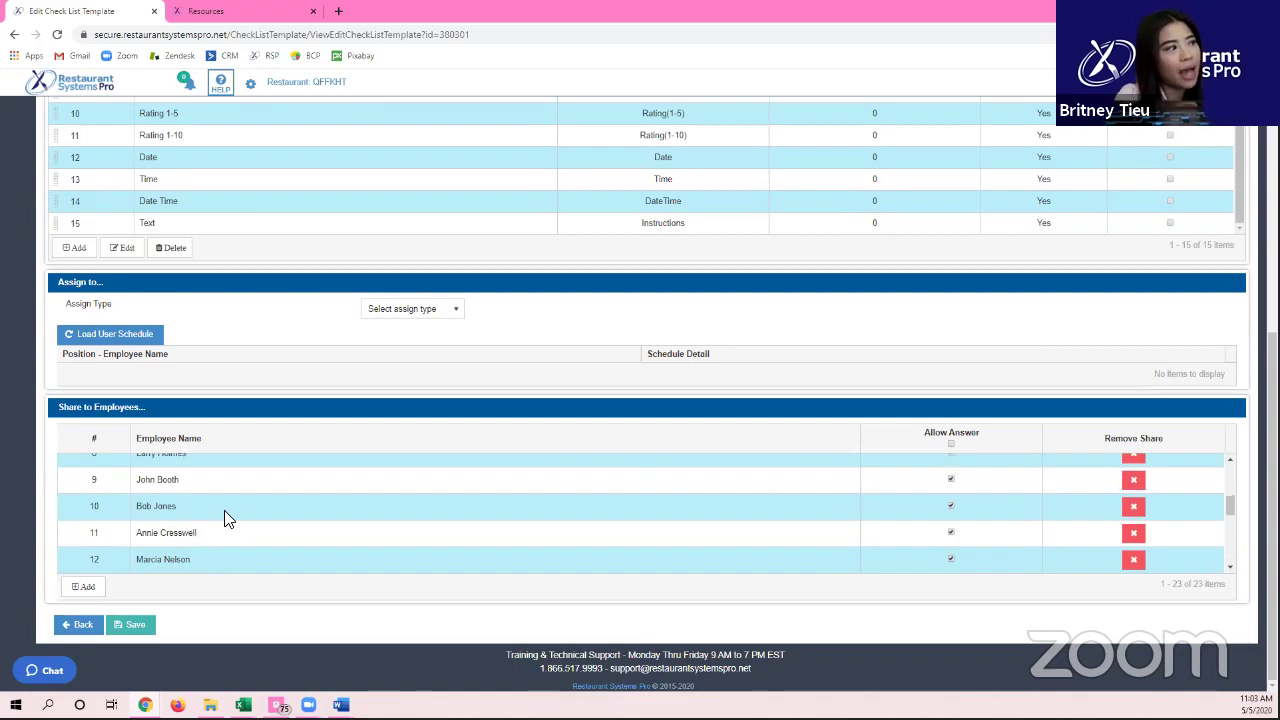
pyautogui.click(224, 518)
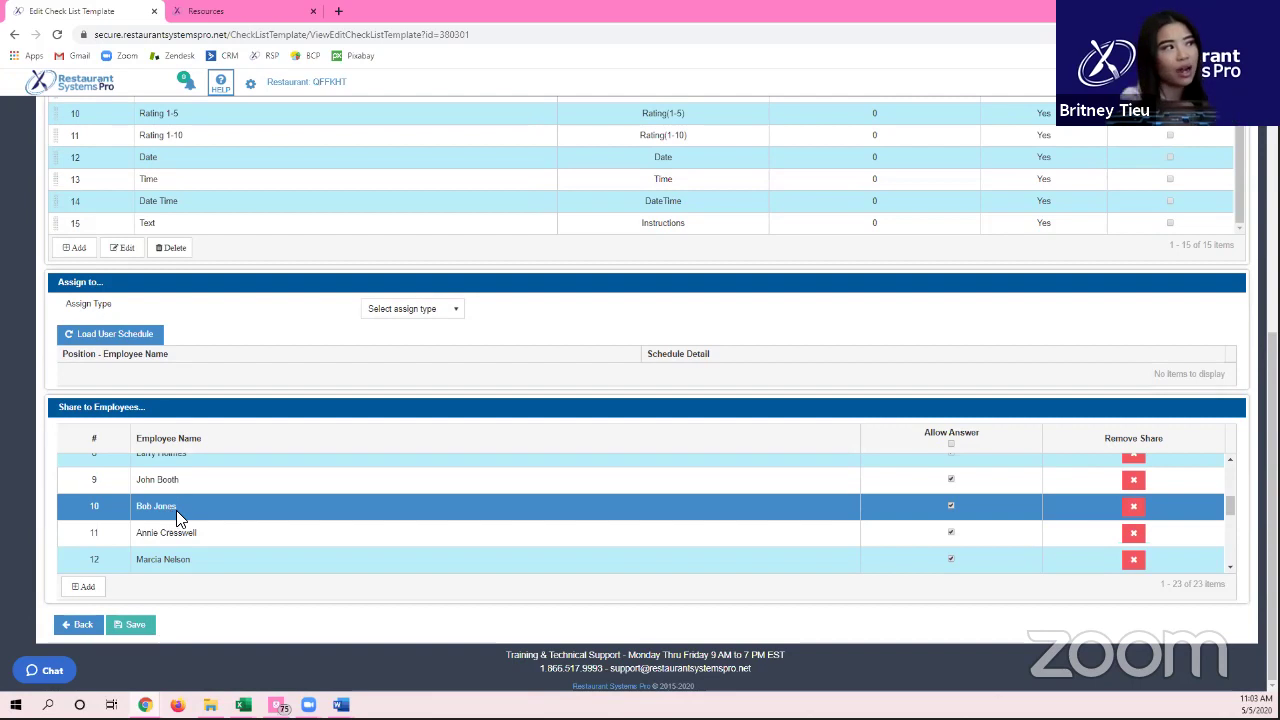
pyautogui.scroll(3, 168, 480)
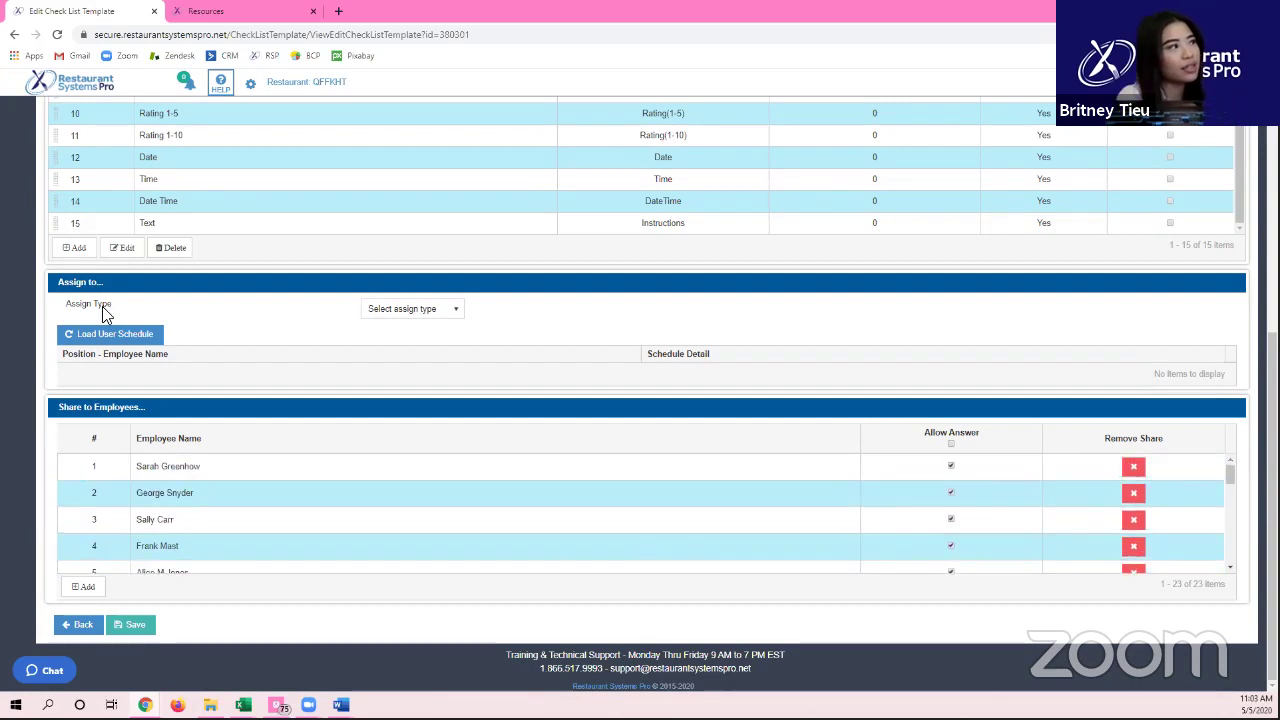
pyautogui.scroll(4, 14, 206)
pyautogui.moveTo(2, 230)
pyautogui.scroll(2, 45, 290)
pyautogui.scroll(-4, 120, 423)
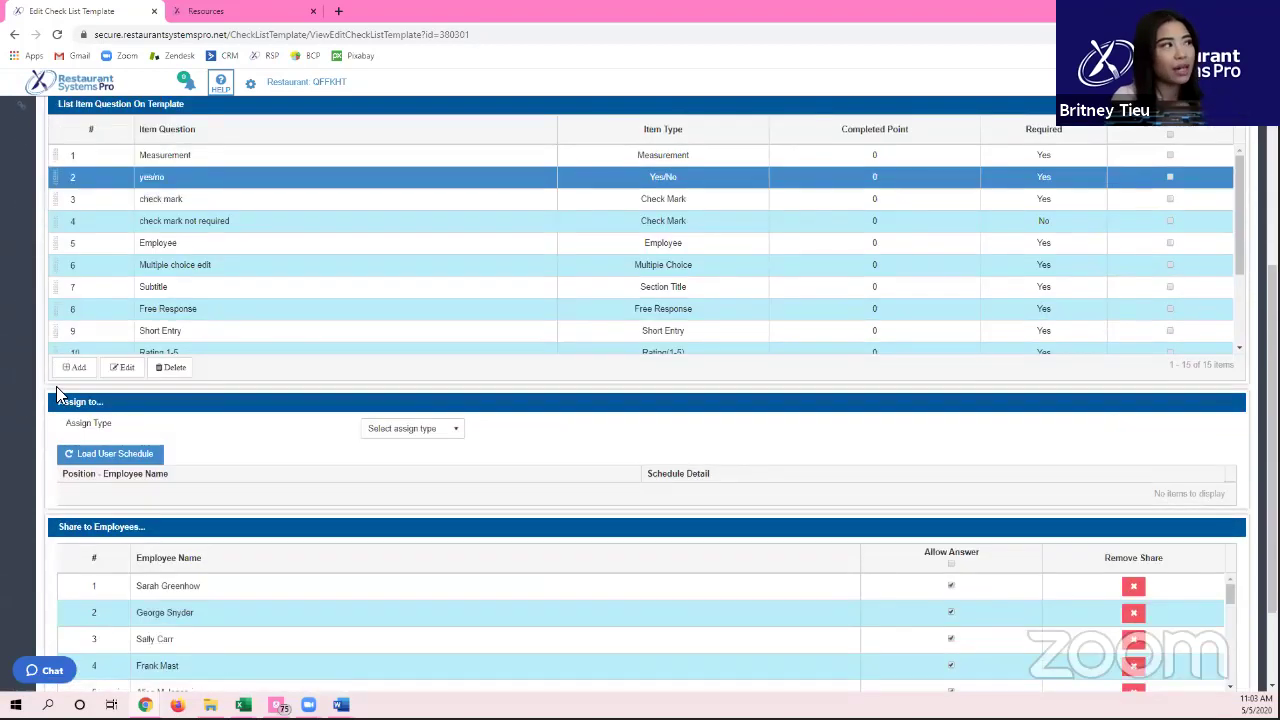
pyautogui.scroll(-2, 47, 390)
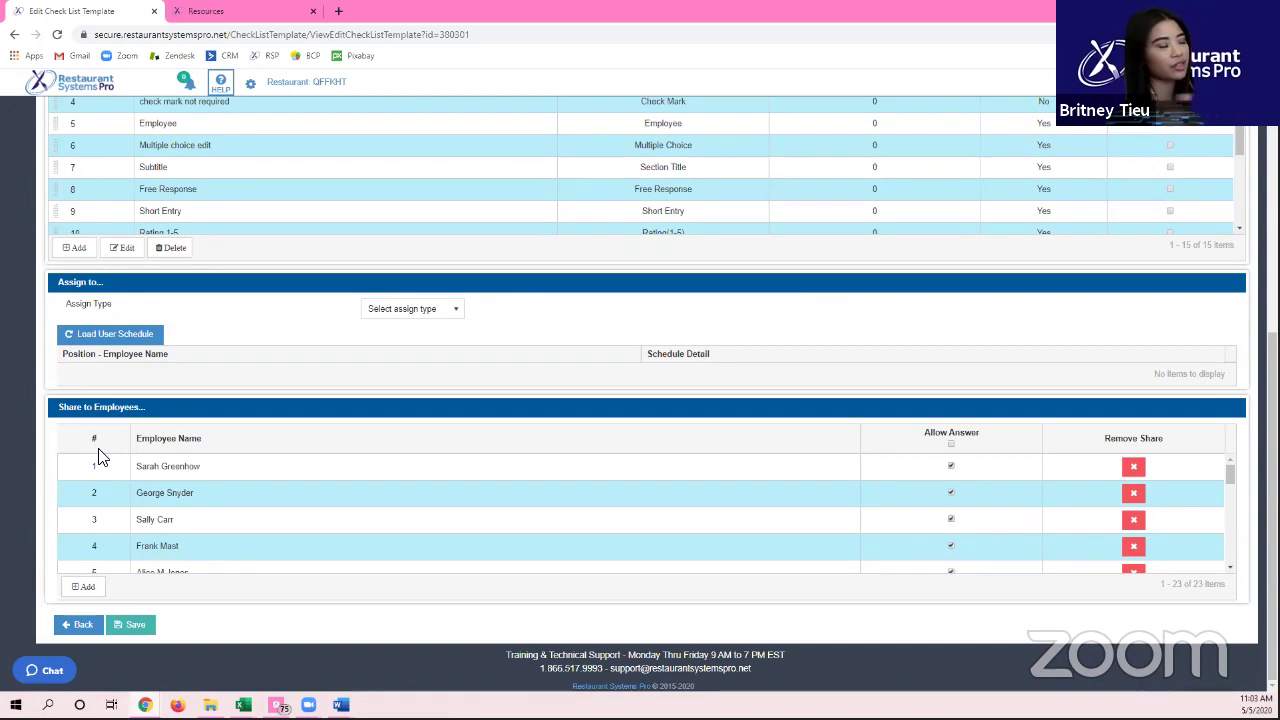
pyautogui.scroll(2, 20, 305)
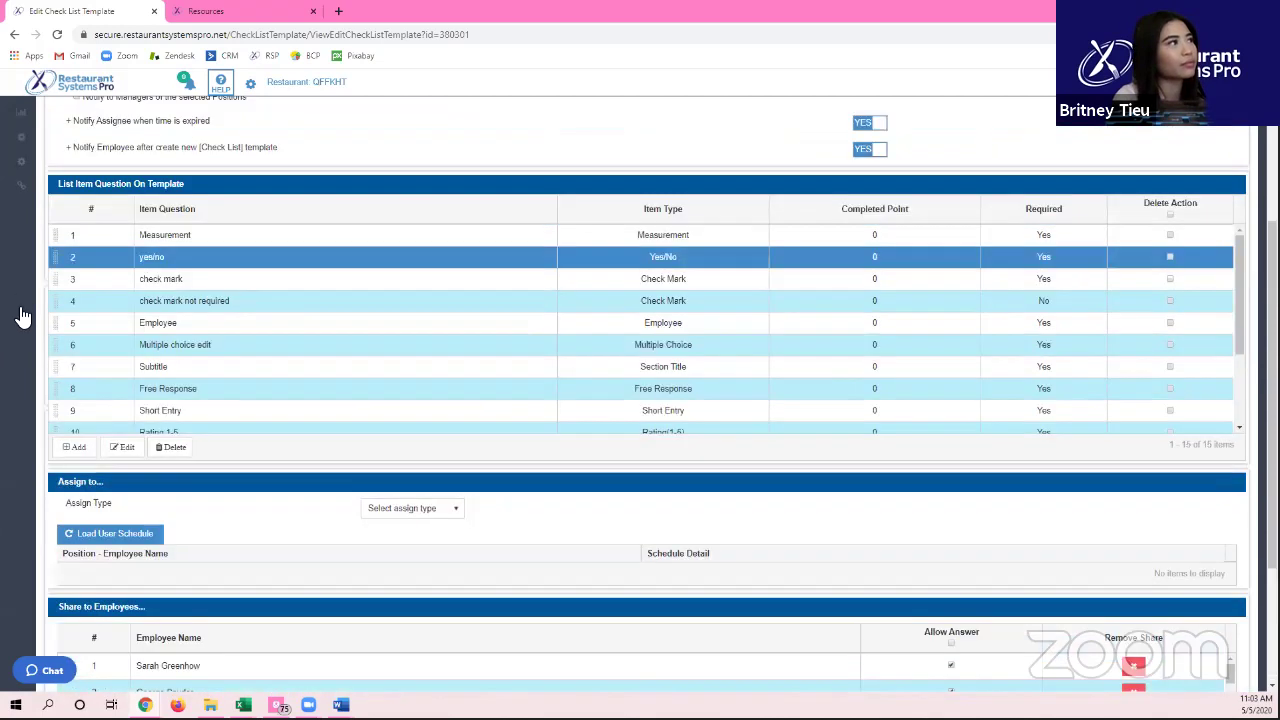
pyautogui.scroll(3, 20, 305)
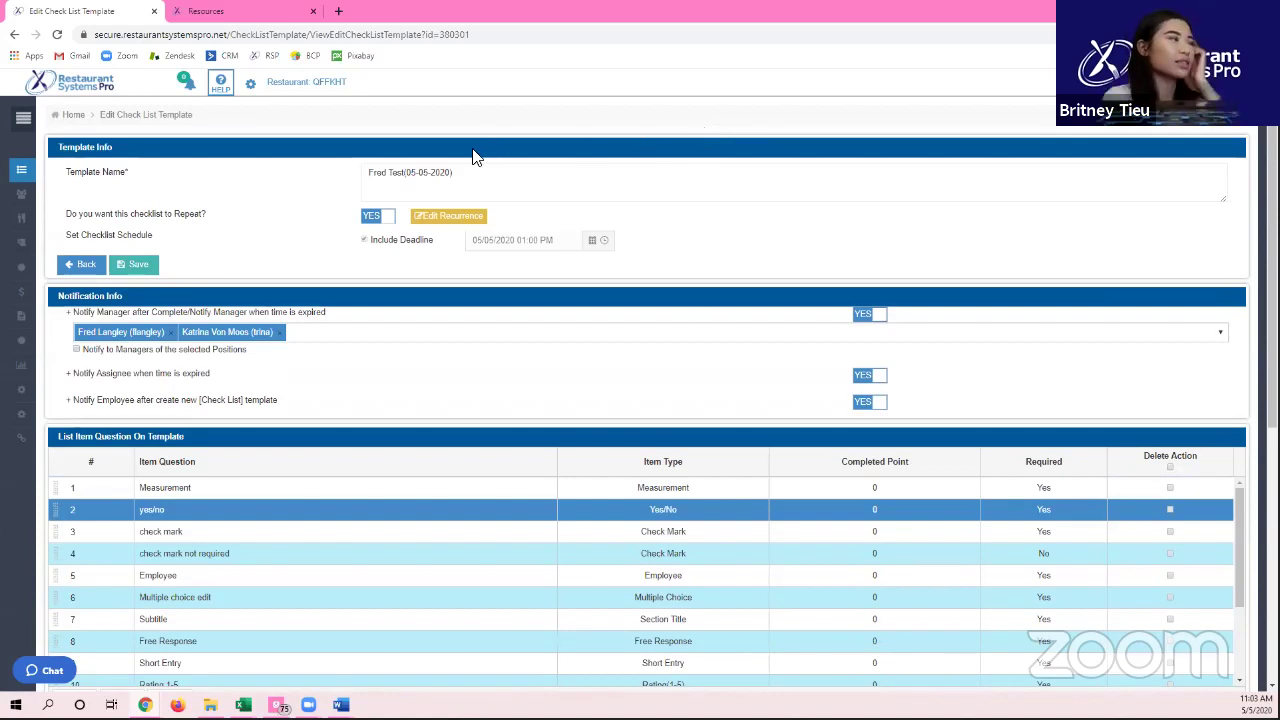
# Step: Open and cancel the template's recurrence settings, then return to the checklist template list
pyautogui.click(440, 218)
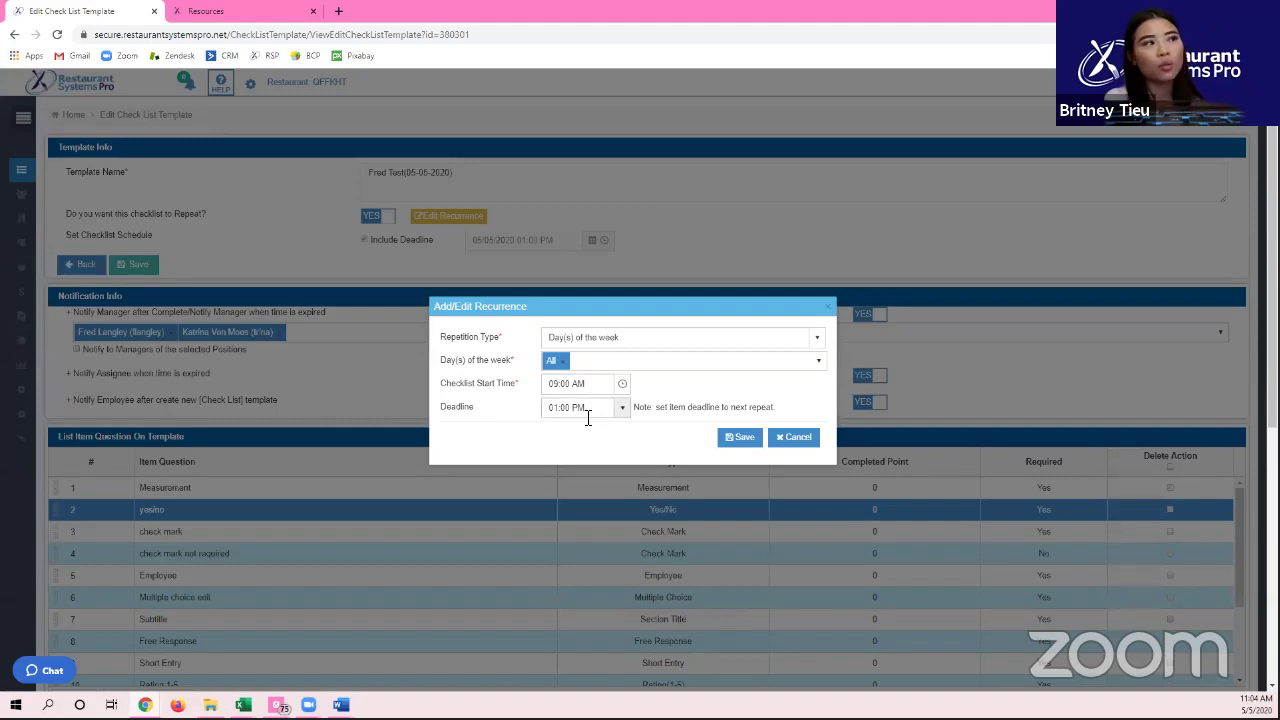
pyautogui.click(810, 440)
pyautogui.click(84, 264)
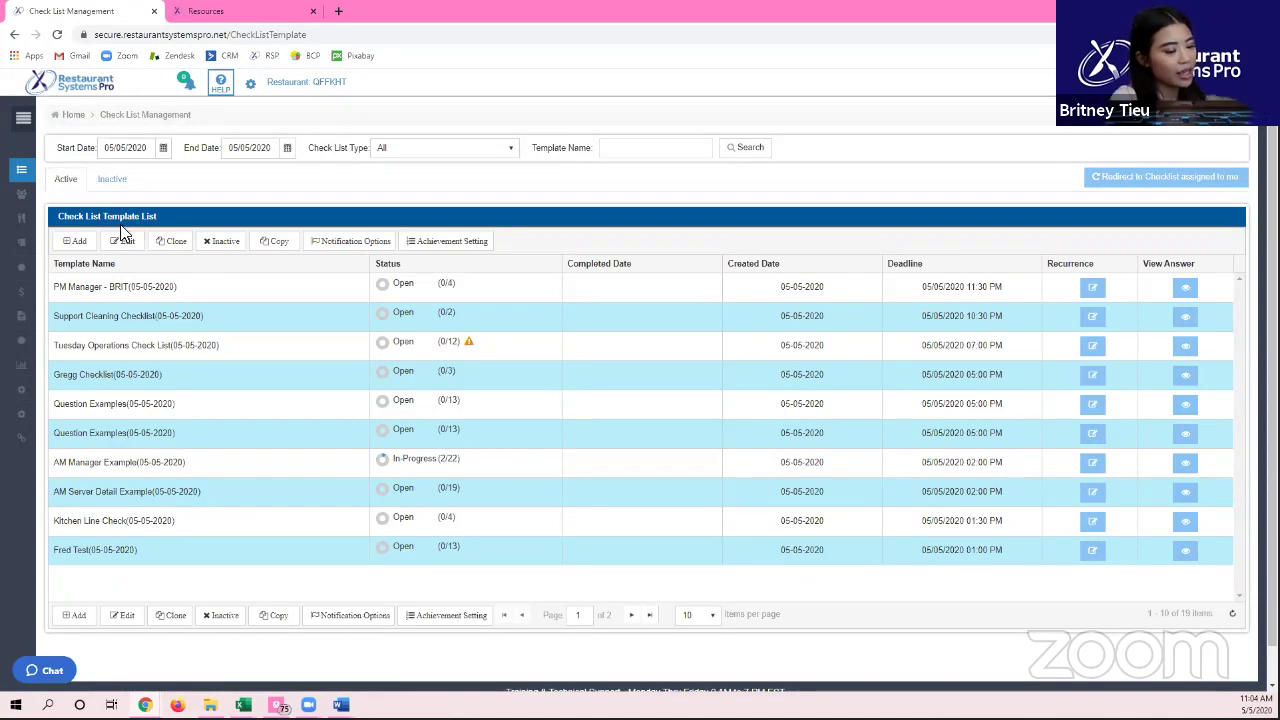
# Step: Clear the End Date filter, rerun the search, and highlight the '10 of 19 items' count
pyautogui.tripleClick(270, 152)
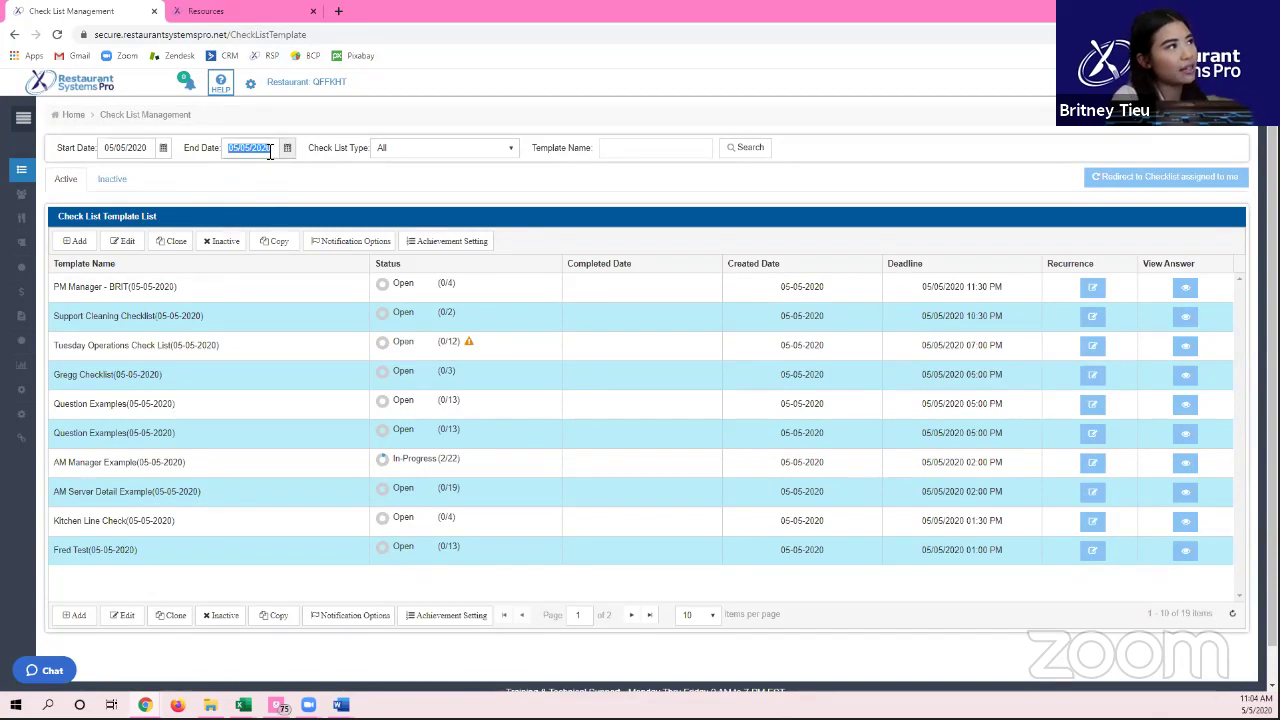
pyautogui.press('BackSpace')
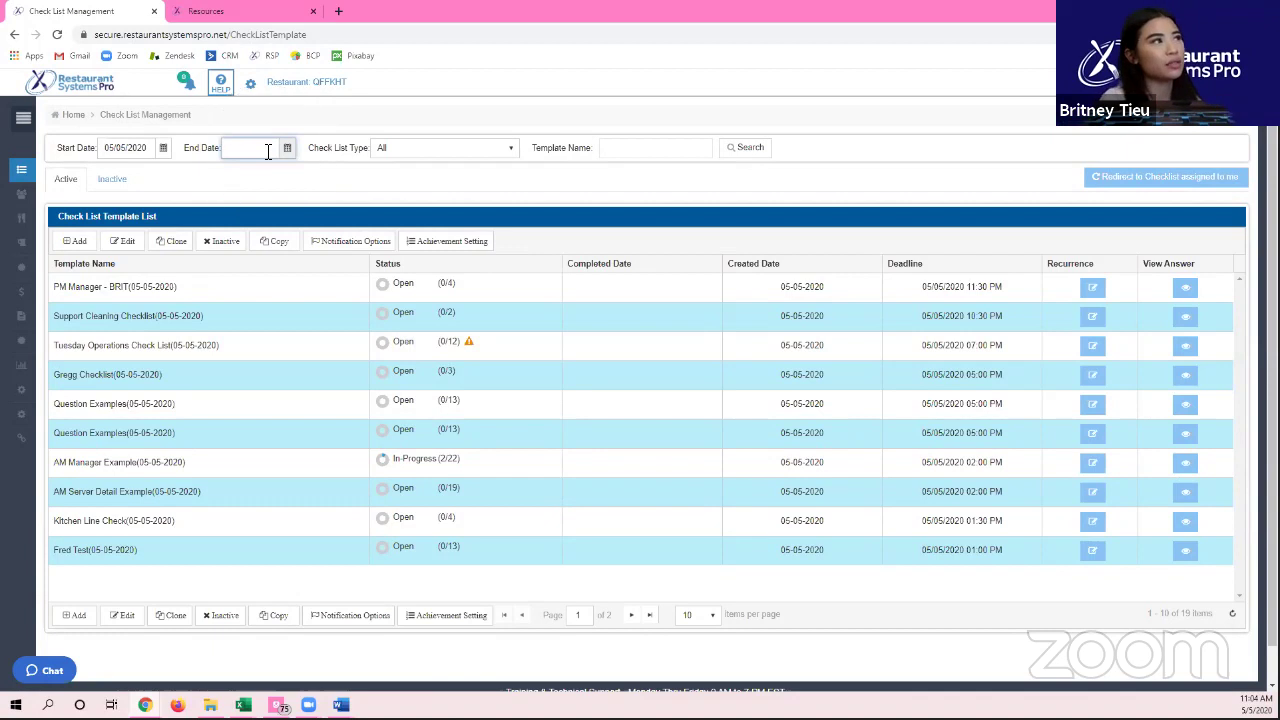
pyautogui.click(729, 155)
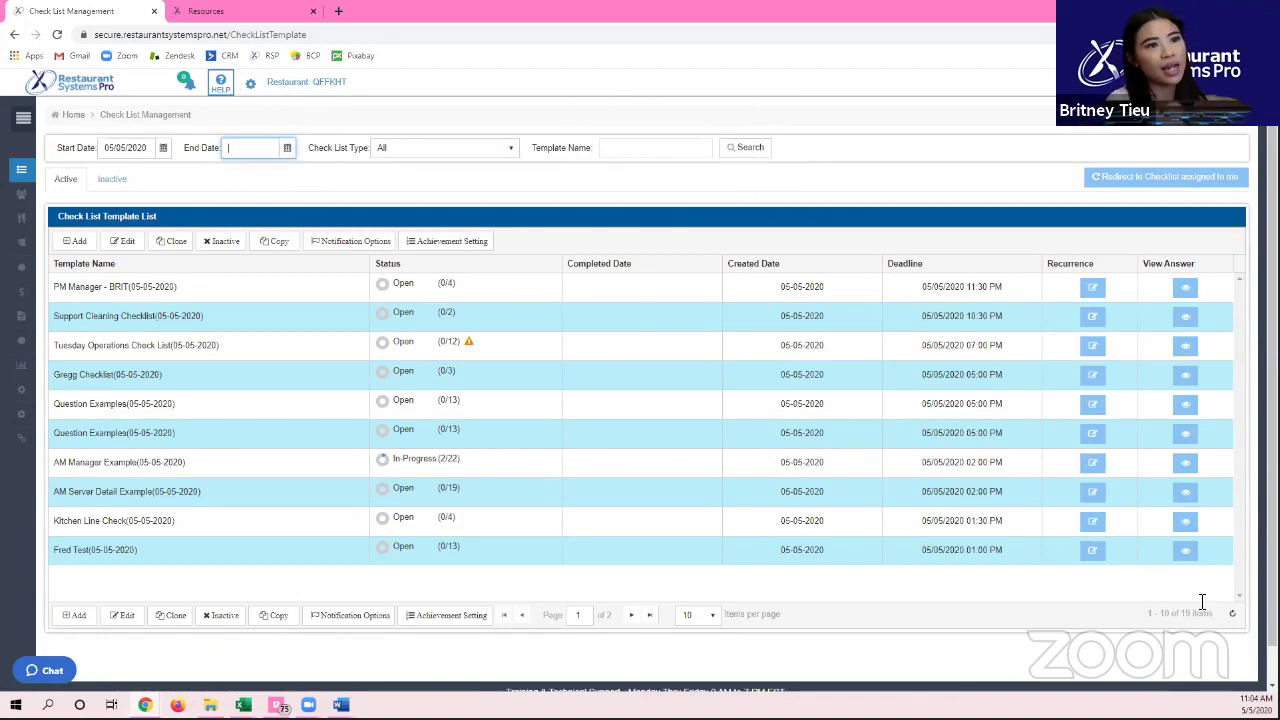
pyautogui.click(769, 157)
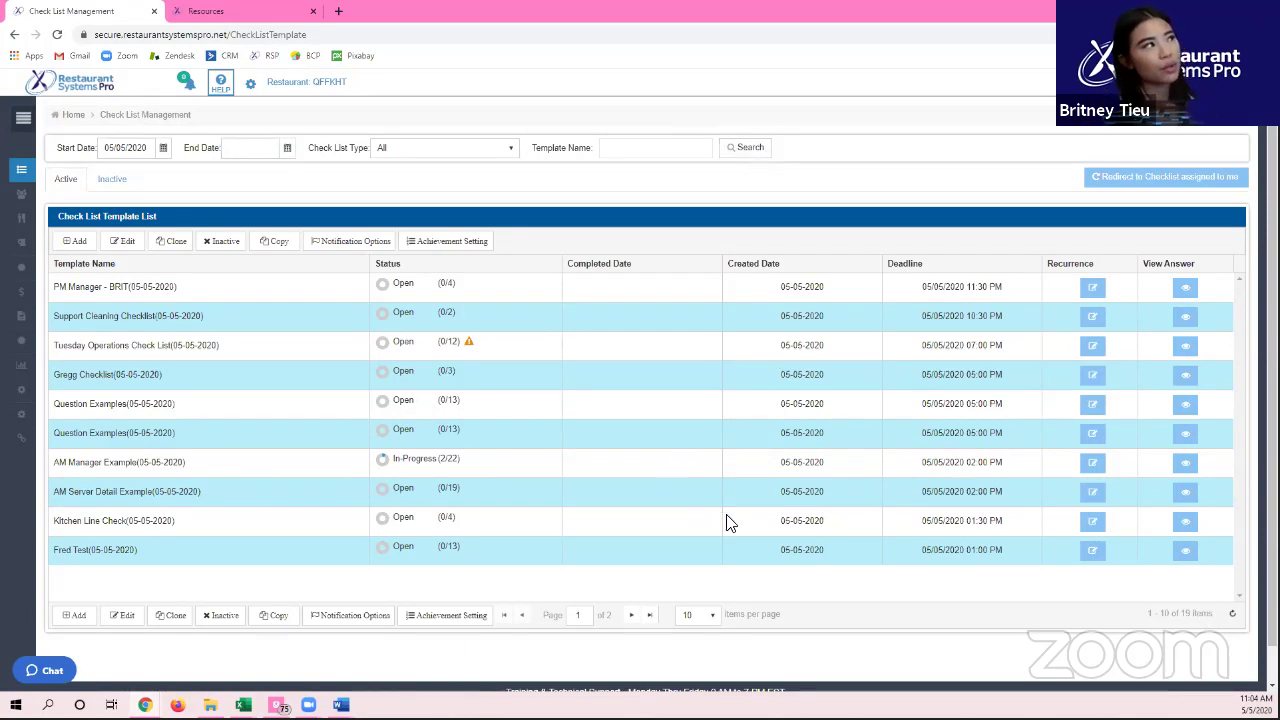
pyautogui.doubleClick(1186, 614)
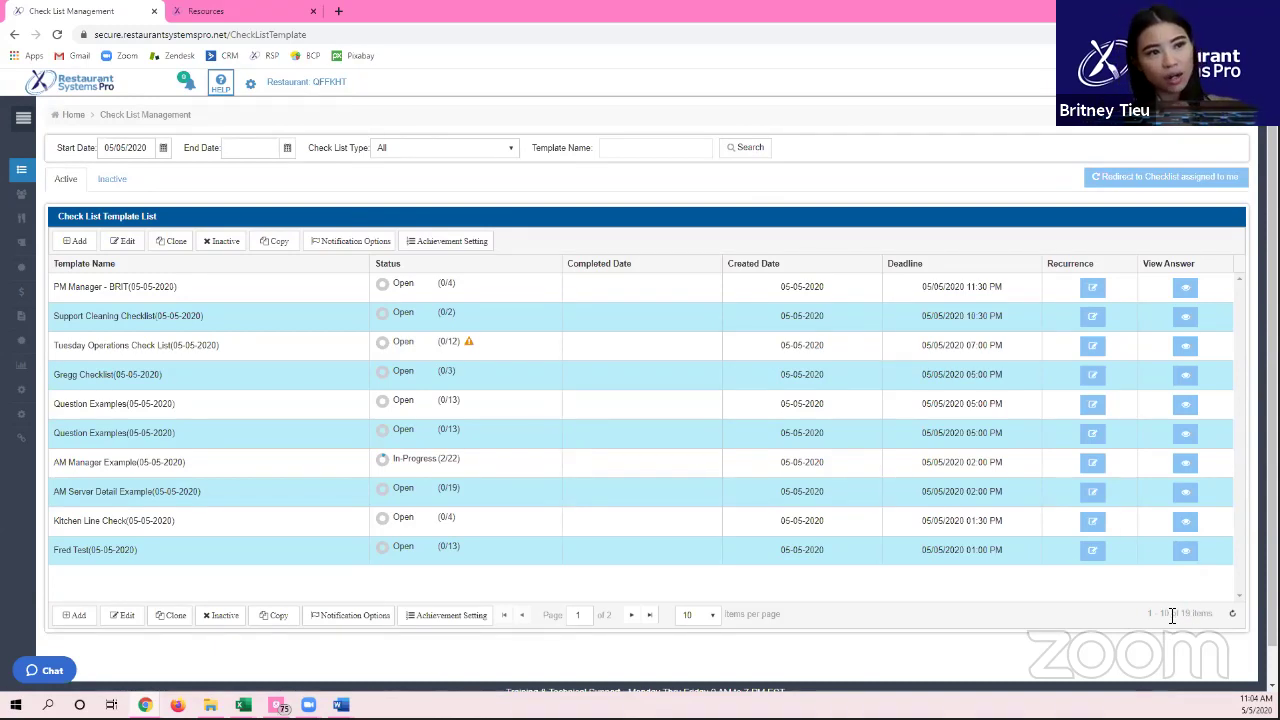
pyautogui.moveTo(1159, 613); pyautogui.dragTo(1230, 613)
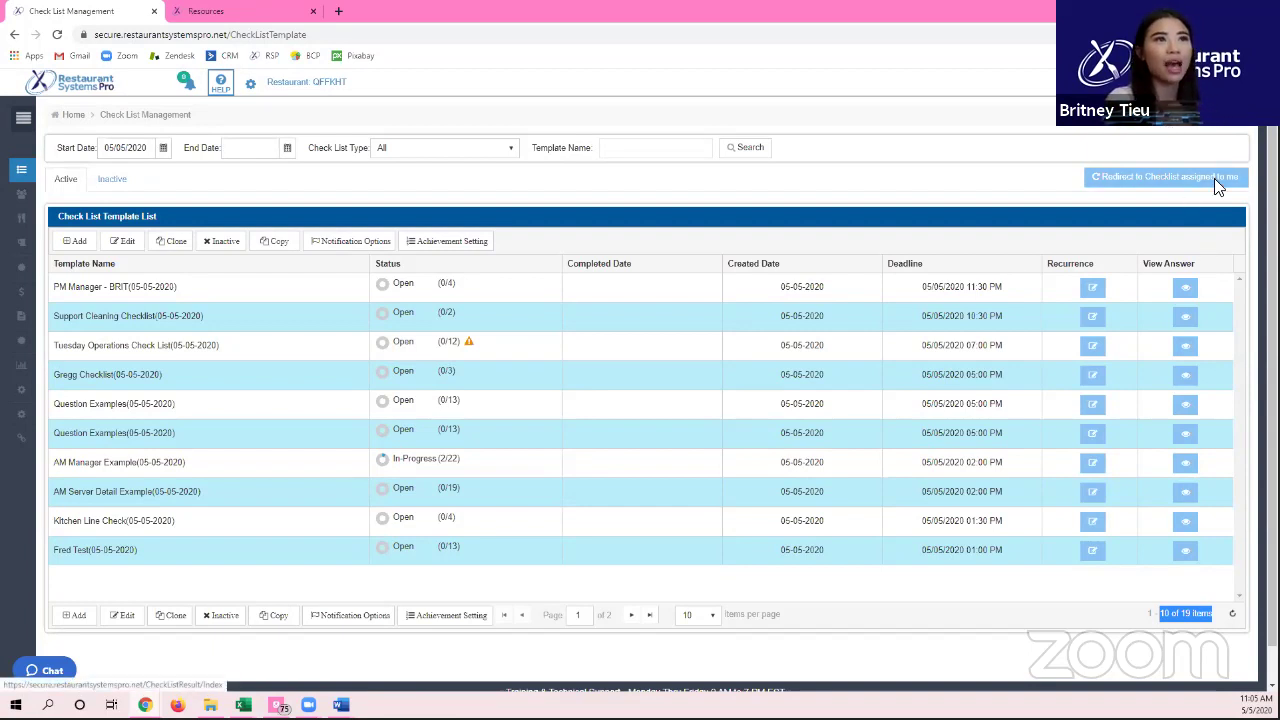
pyautogui.click(960, 115)
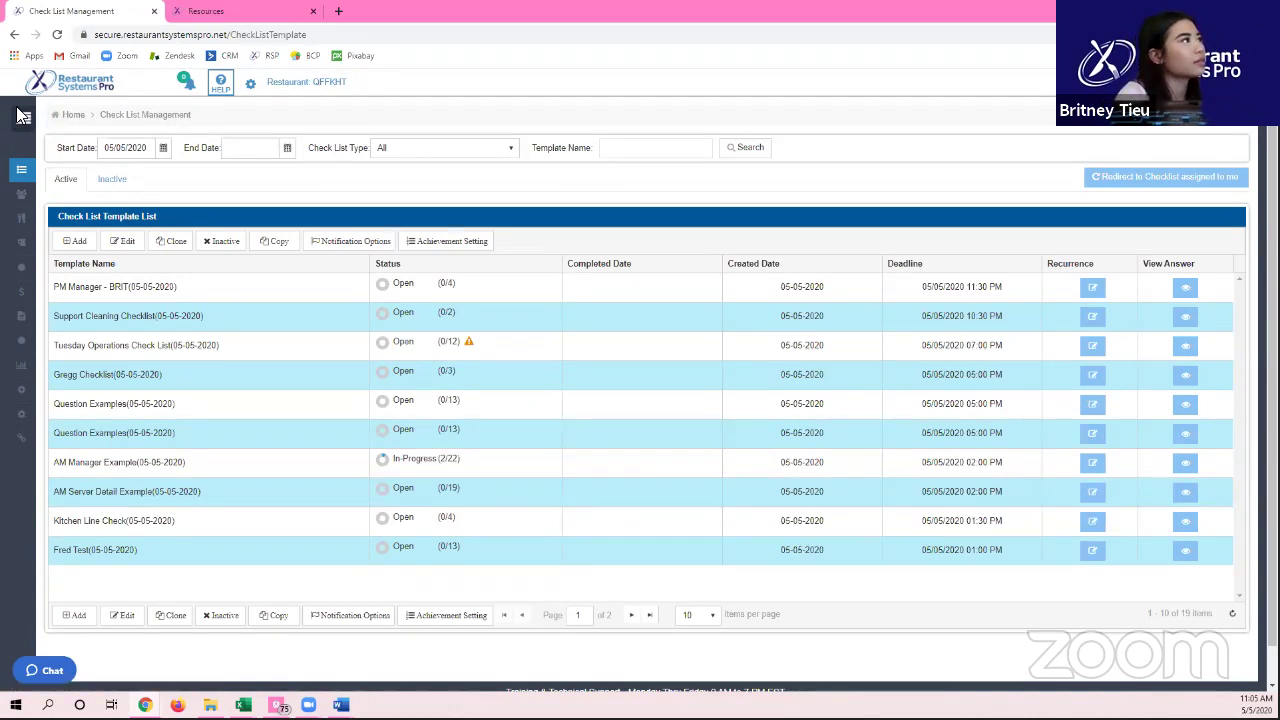
# Step: Expand the navigation menu, browse the 49 inactive templates, then go to the Checklist Dashboard
pyautogui.click(20, 115)
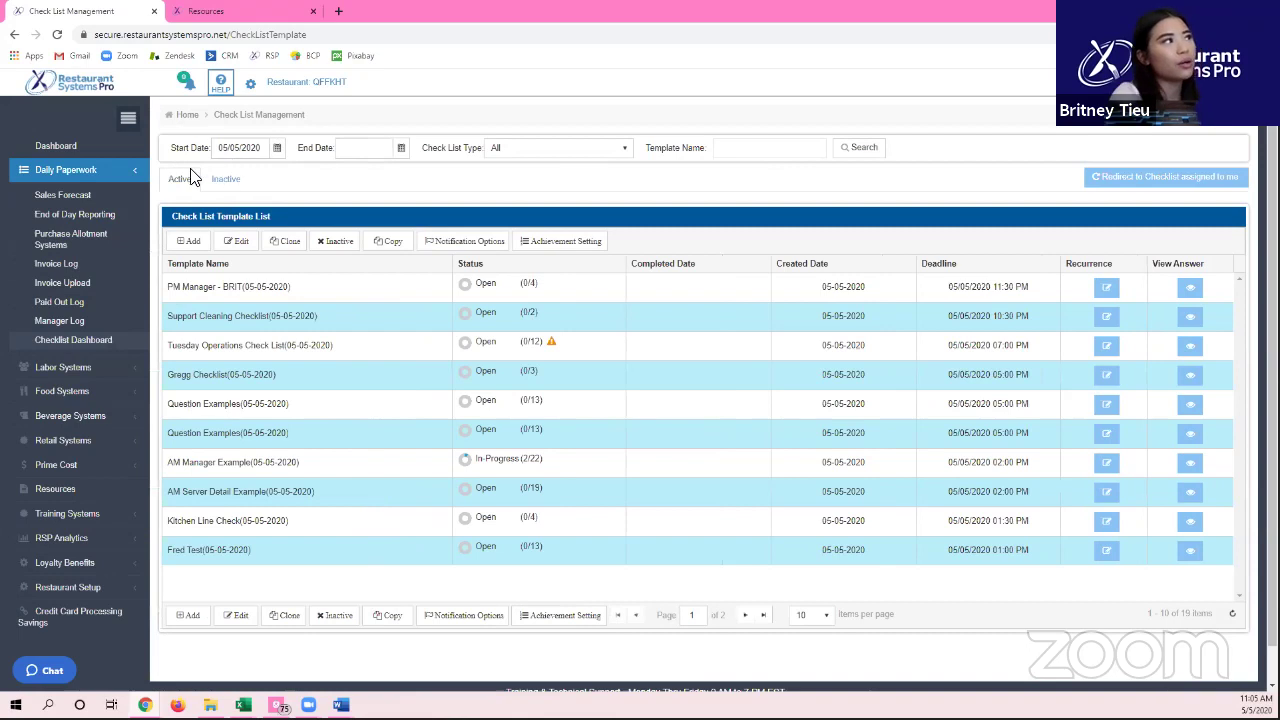
pyautogui.click(206, 170)
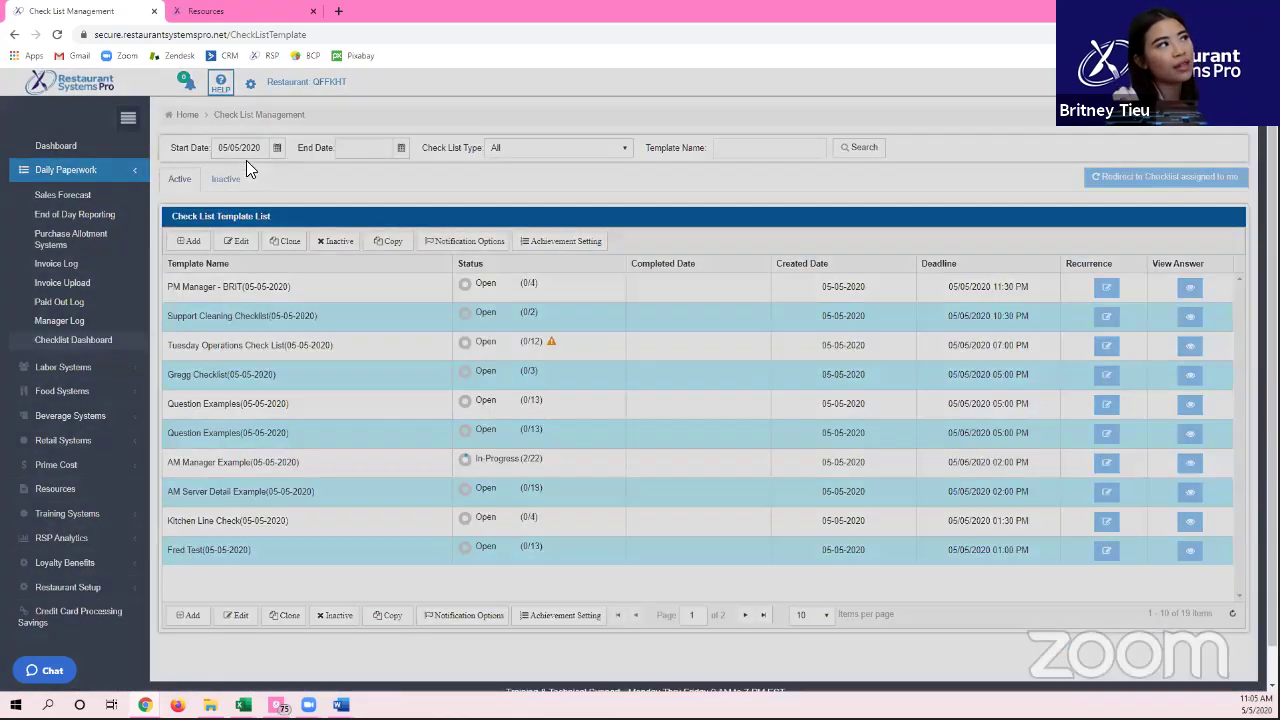
pyautogui.click(230, 179)
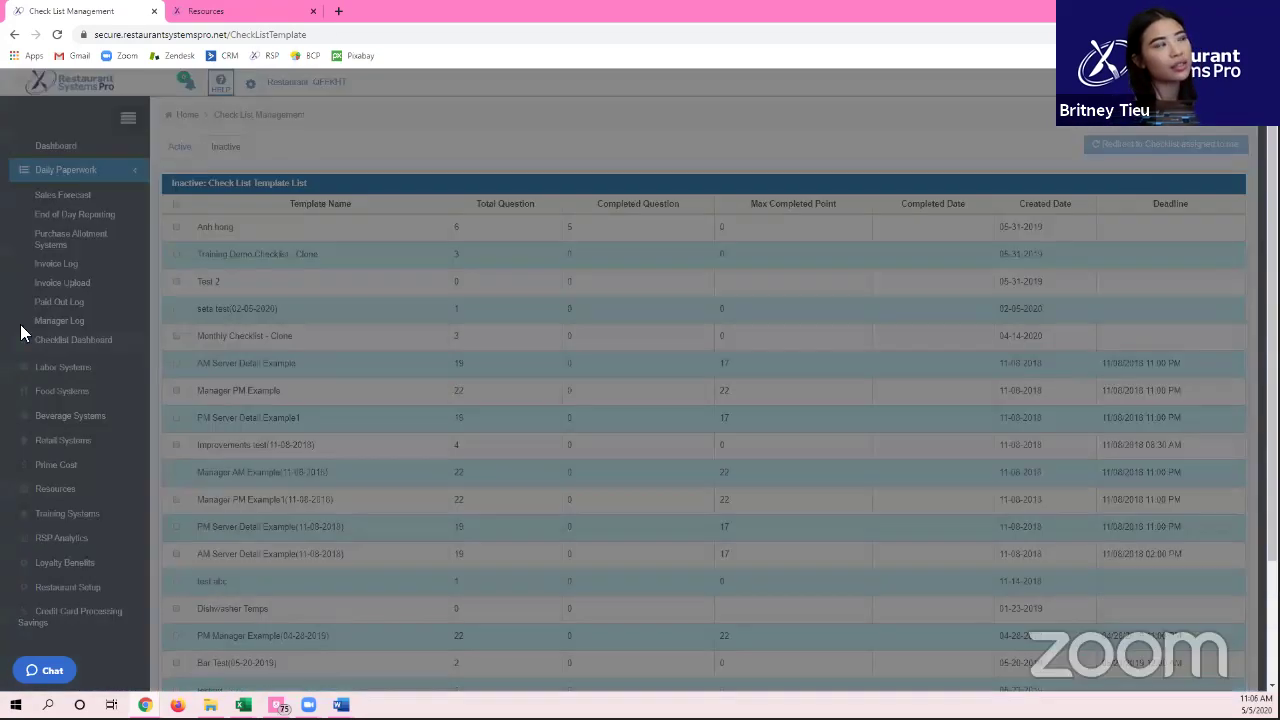
pyautogui.scroll(-2, 440, 455)
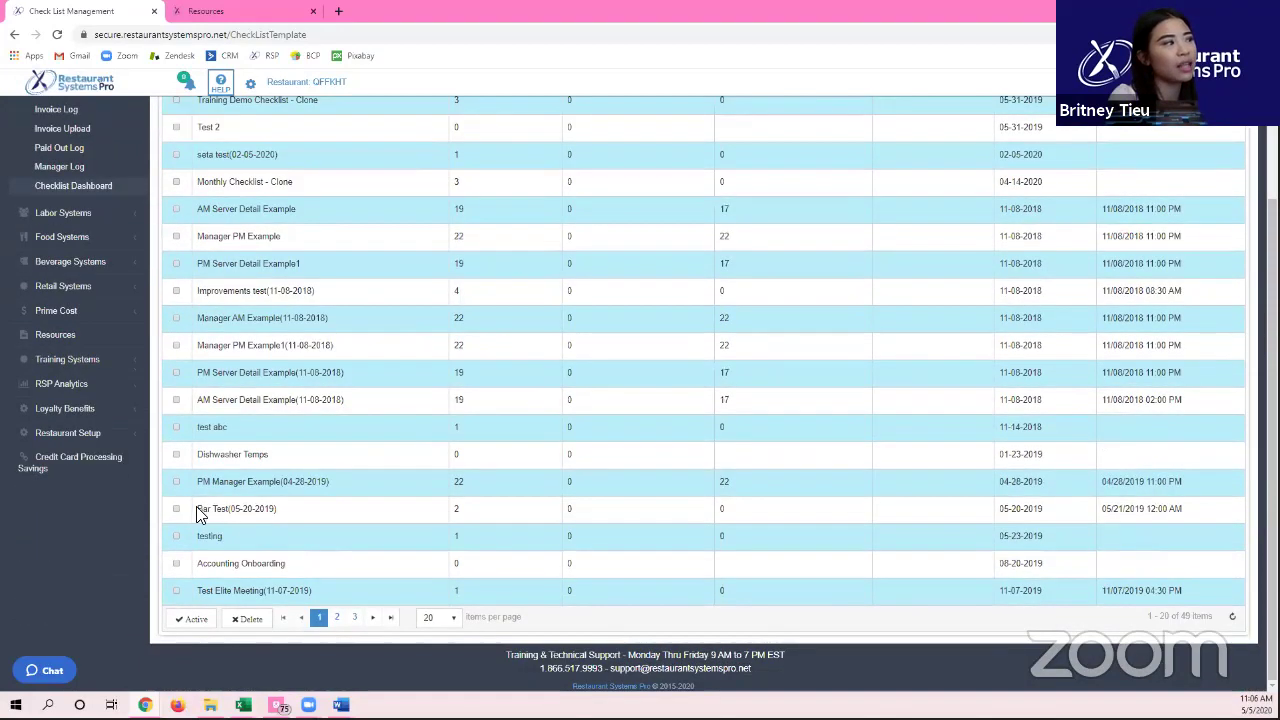
pyautogui.scroll(2, 178, 505)
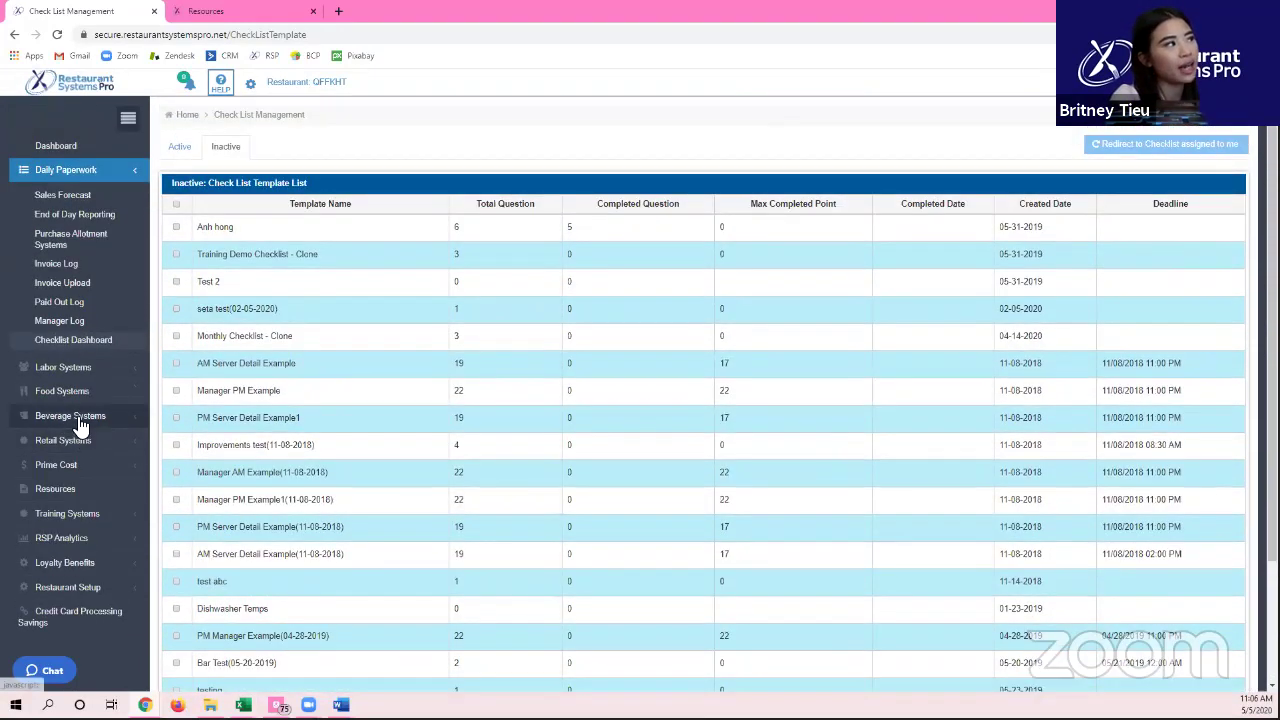
pyautogui.click(70, 341)
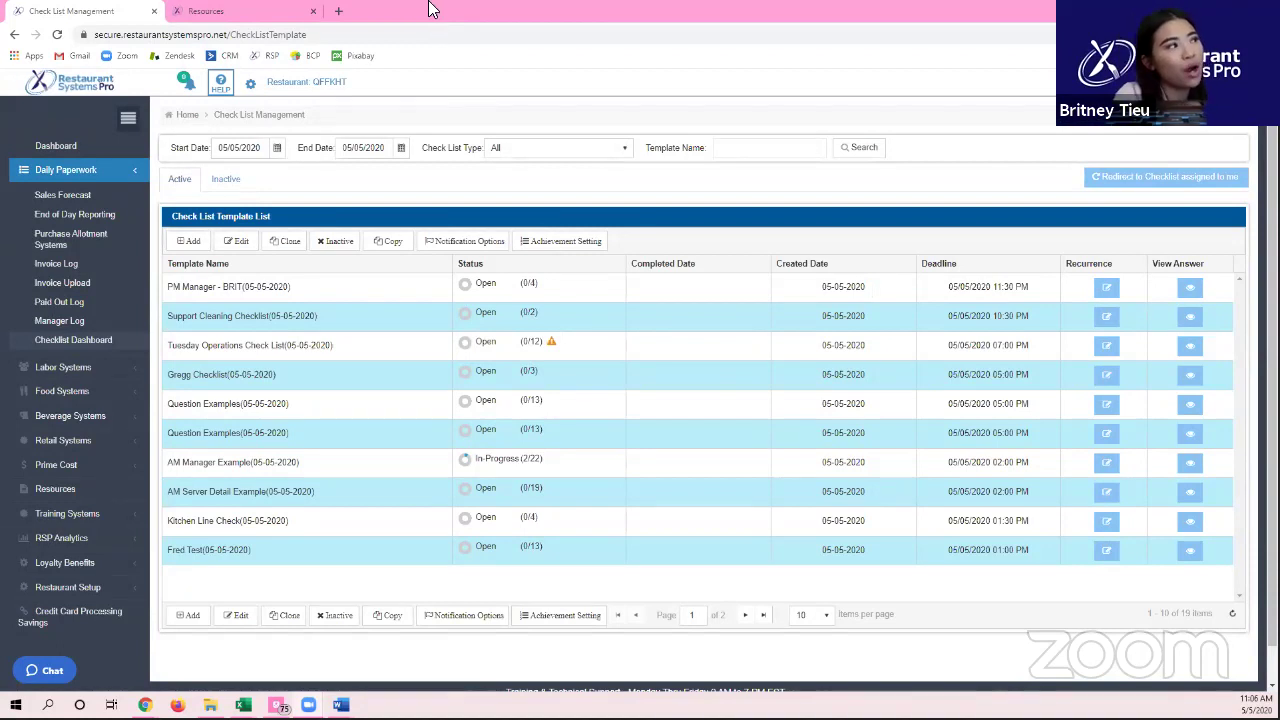
# Step: Open the May 2020 Paid Out Log, snap the browser left, and place Word beside it
pyautogui.click(88, 307)
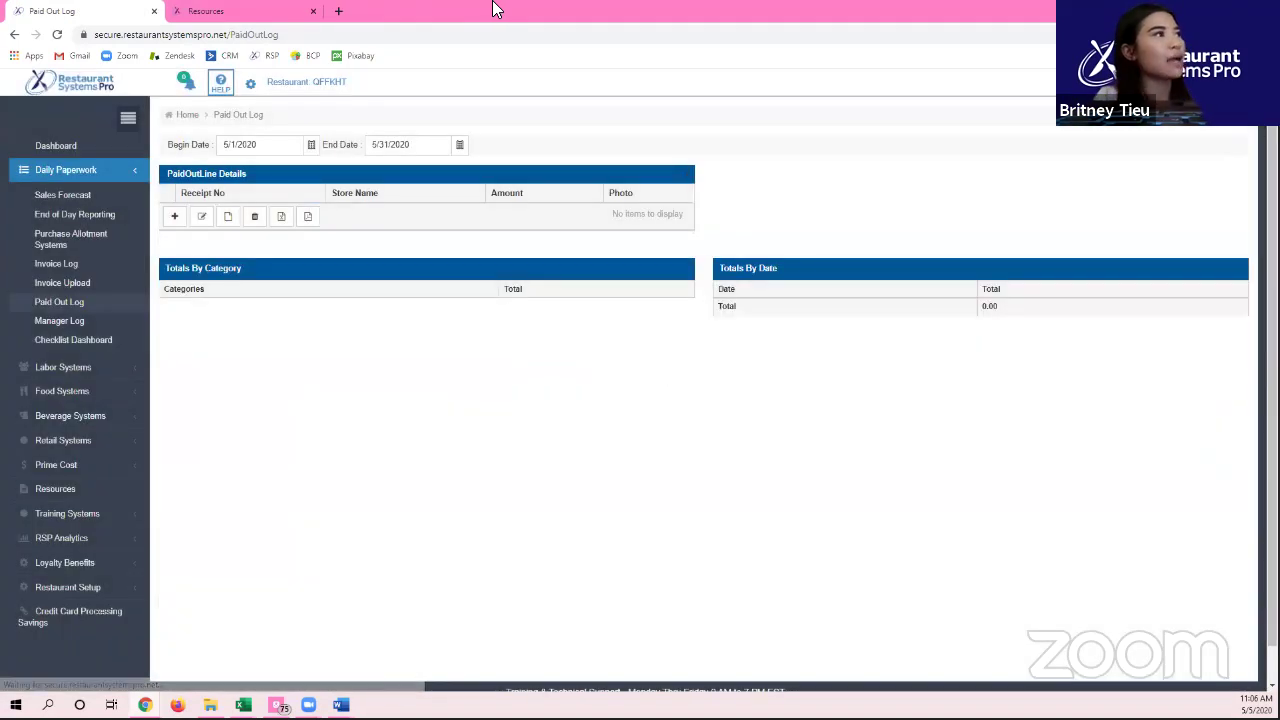
pyautogui.doubleClick(455, 18)
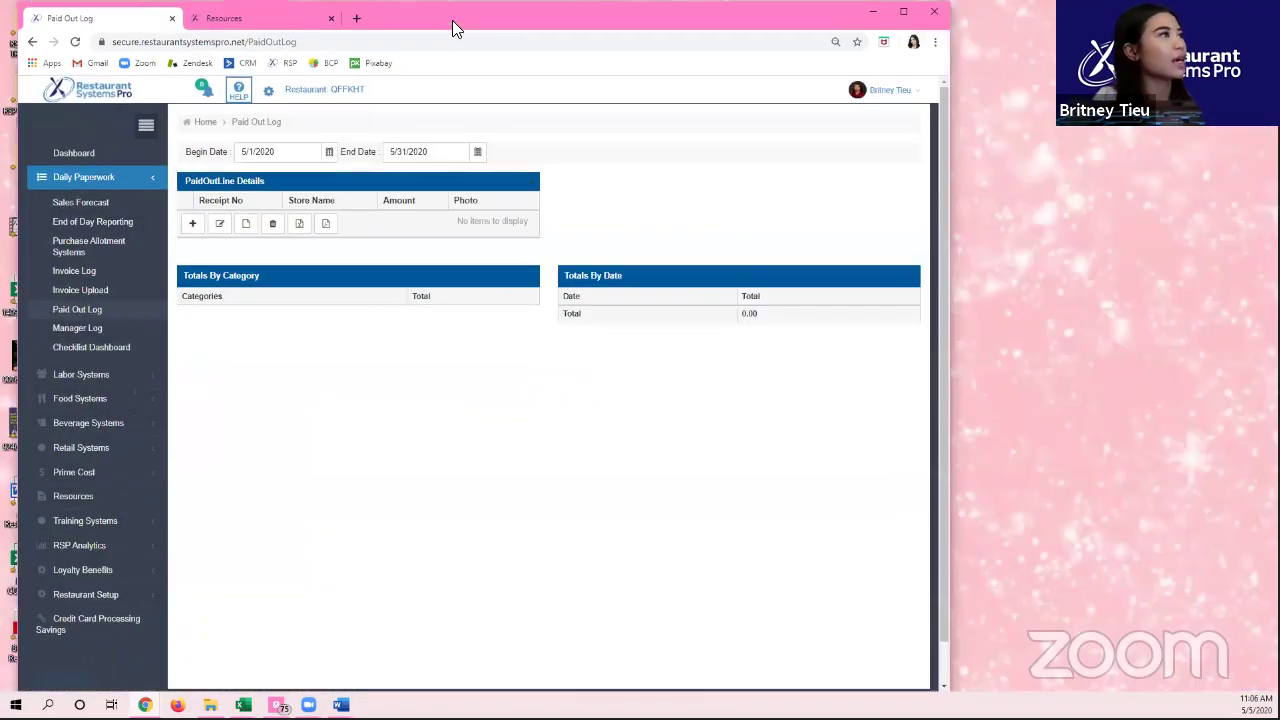
pyautogui.press('super+Left')
pyautogui.click(577, 226)
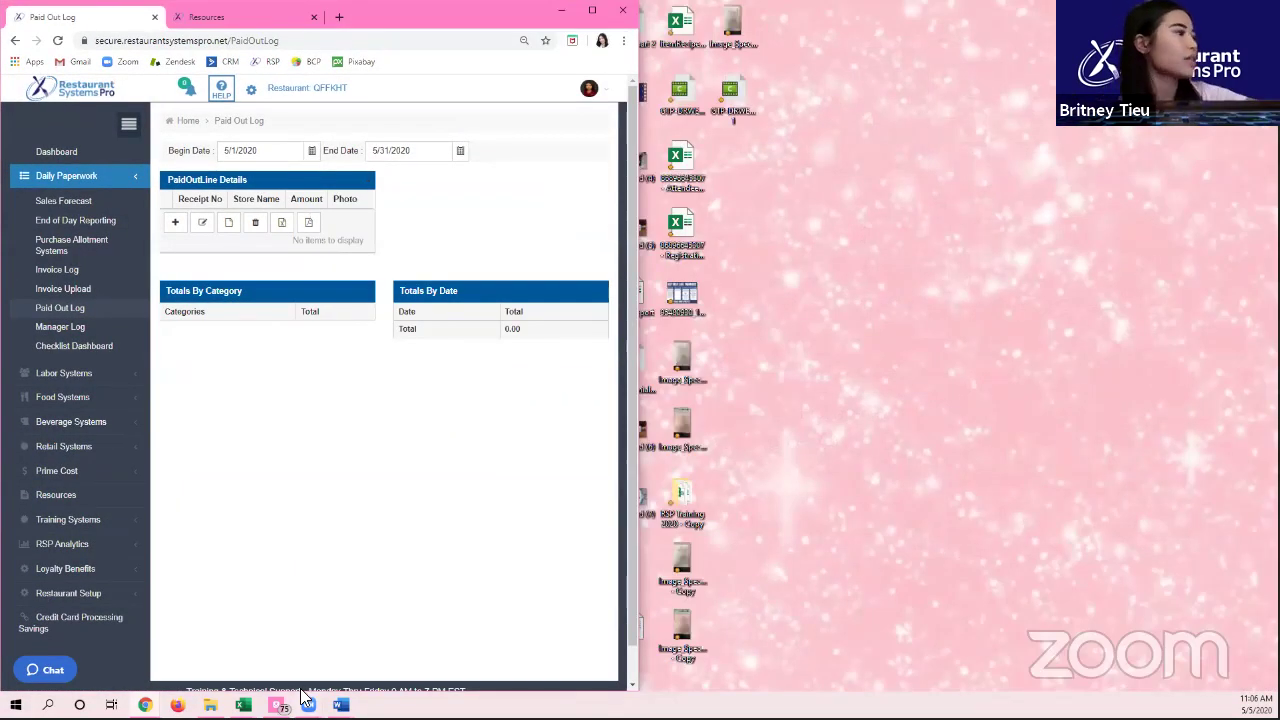
pyautogui.moveTo(341, 705)
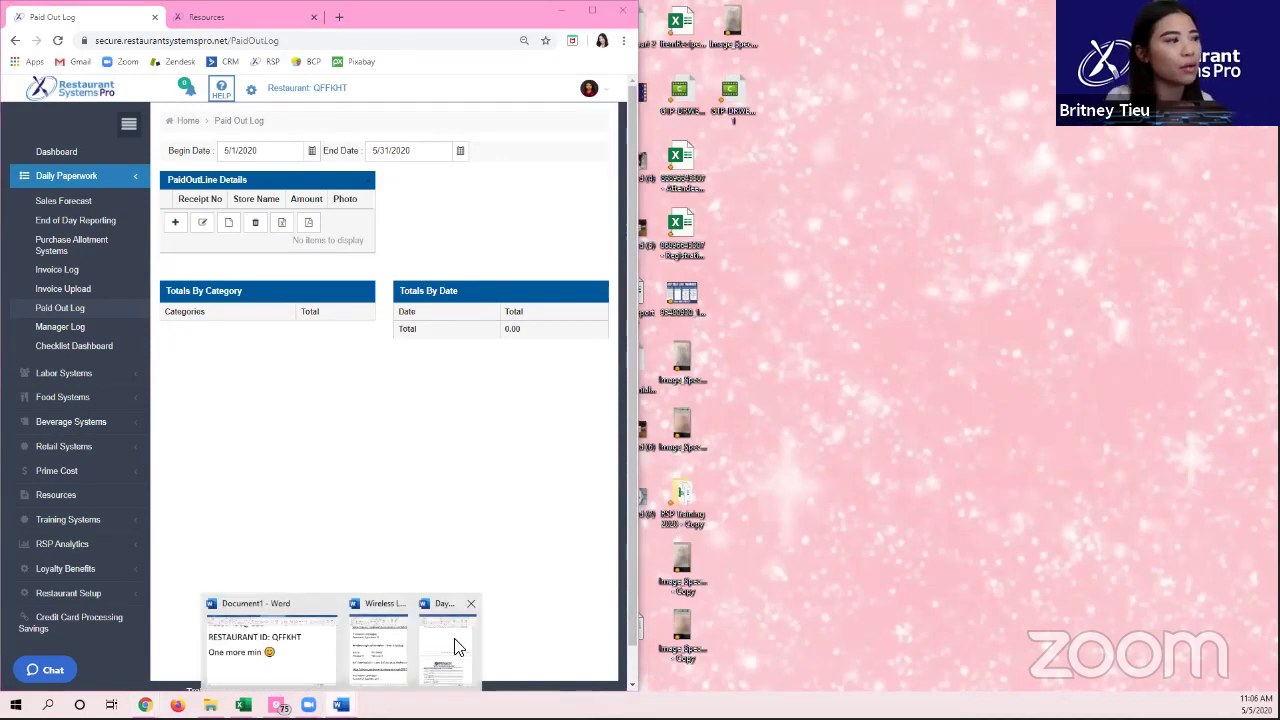
pyautogui.click(451, 646)
# Step: Scroll the Word document to page 3 and select the Costco and Walmart receipt image
pyautogui.scroll(15, 1170, 363)
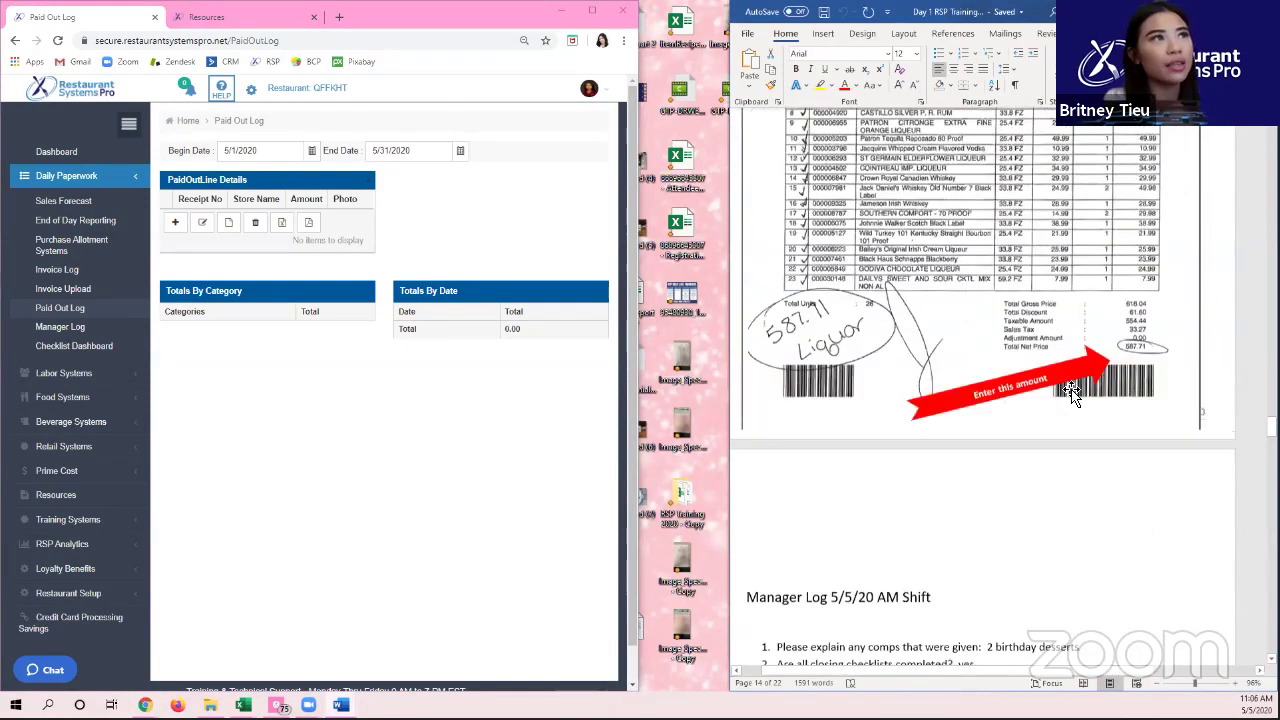
pyautogui.scroll(5, 1072, 393)
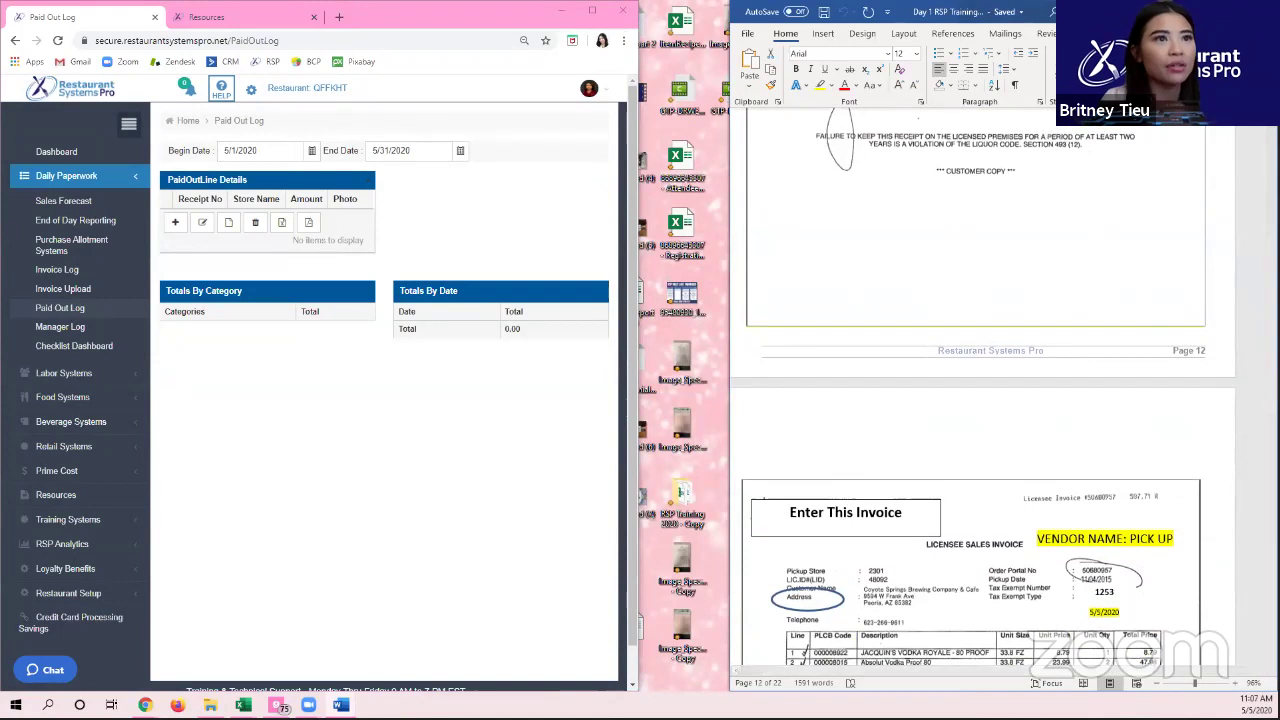
pyautogui.scroll(-9, 1000, 390)
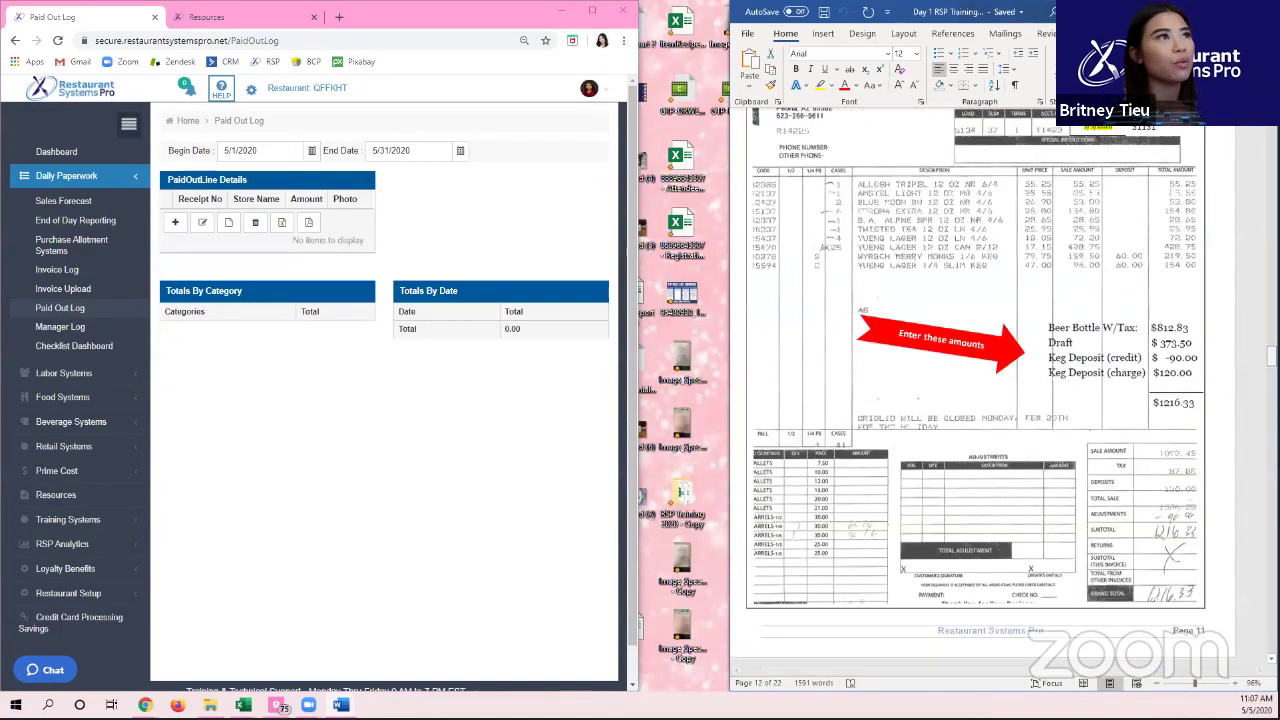
pyautogui.scroll(10, 1242, 282)
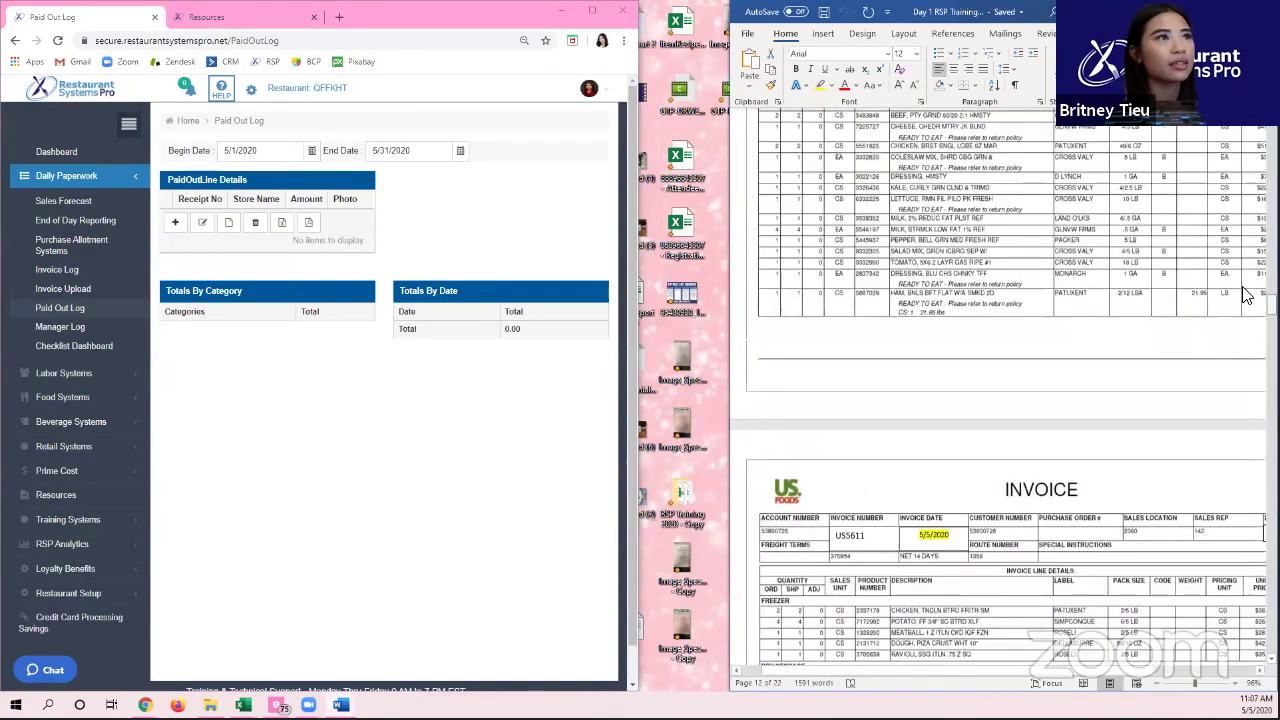
pyautogui.scroll(10, 1242, 282)
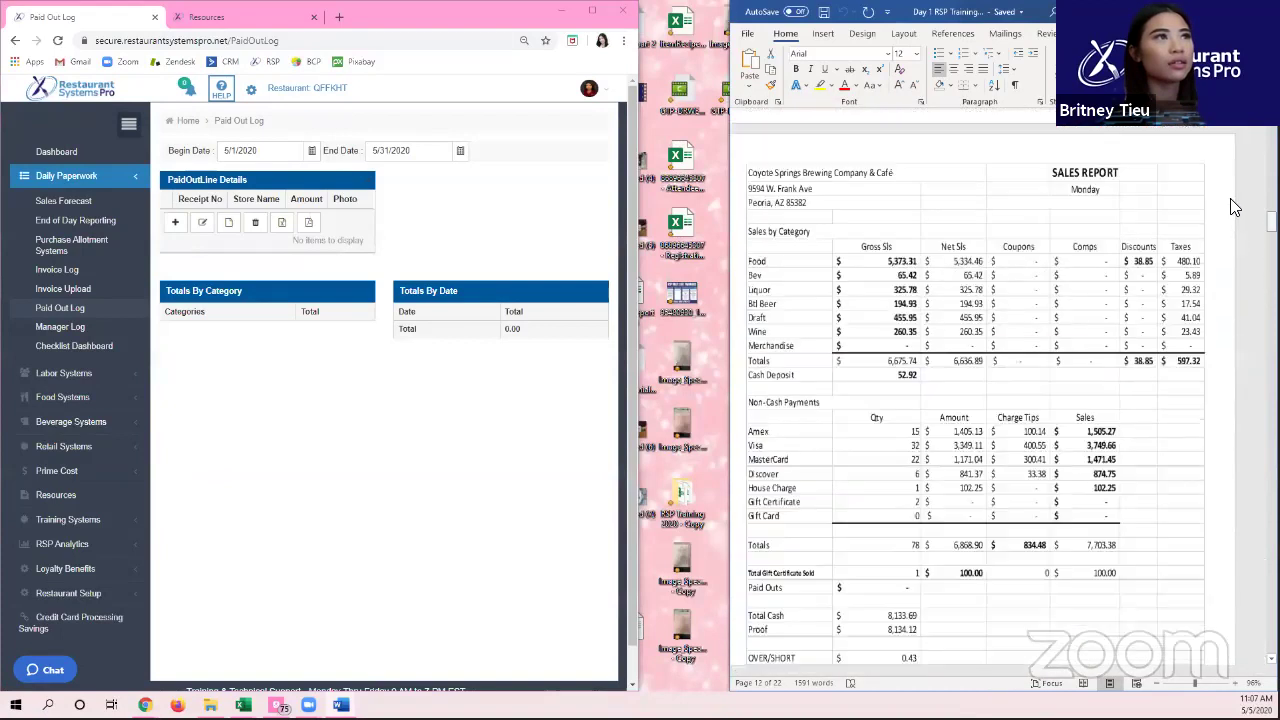
pyautogui.scroll(10, 1232, 178)
pyautogui.scroll(-6, 1232, 190)
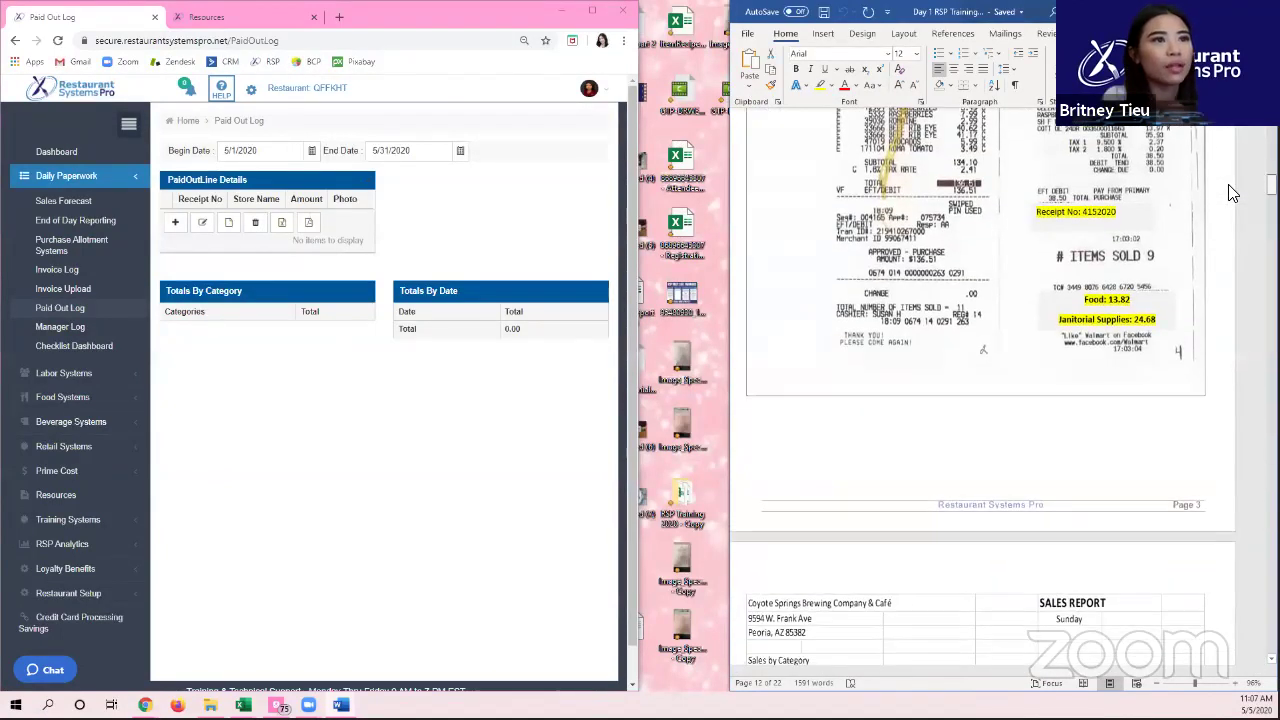
pyautogui.scroll(1, 1232, 192)
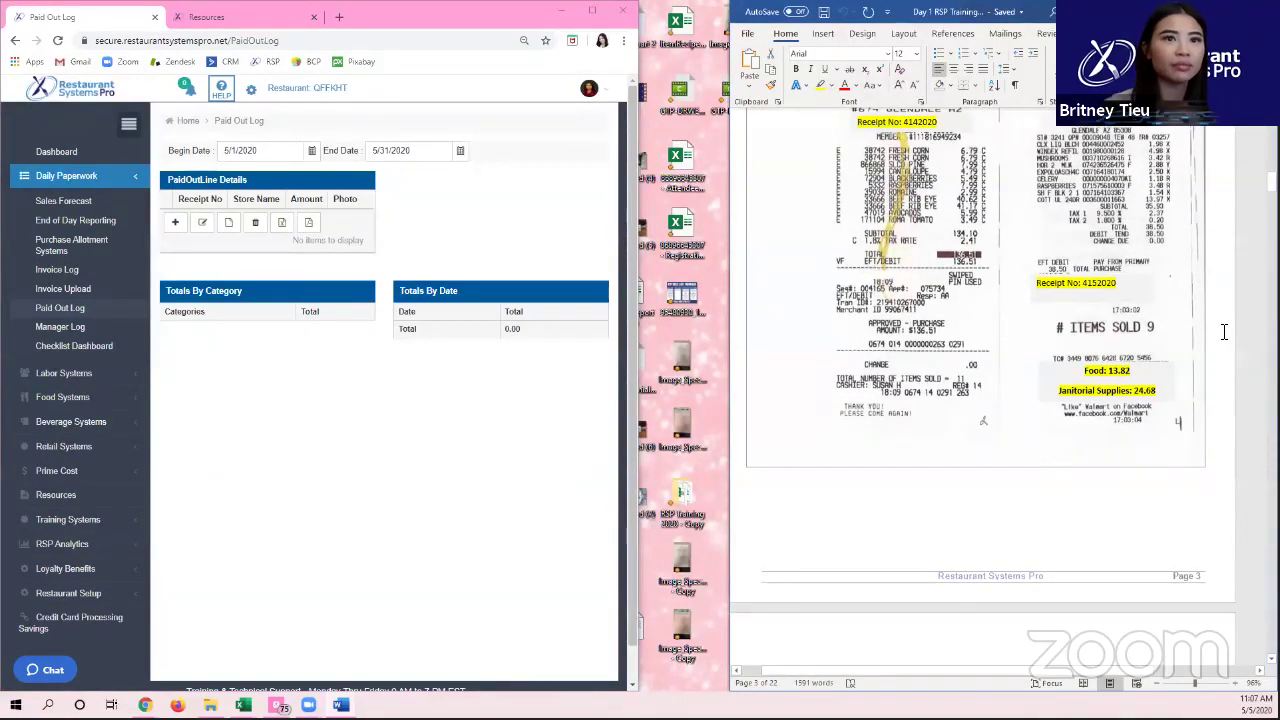
pyautogui.scroll(1, 1004, 622)
pyautogui.scroll(1, 1004, 622)
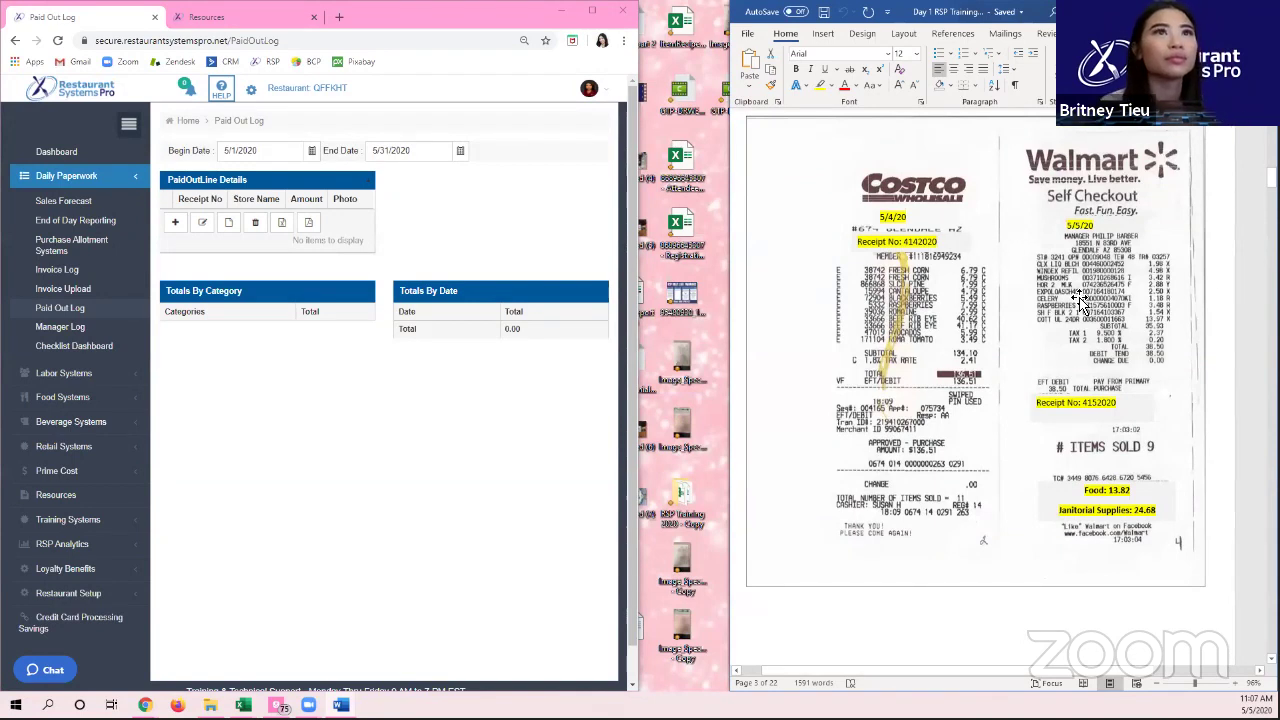
pyautogui.click(1210, 270)
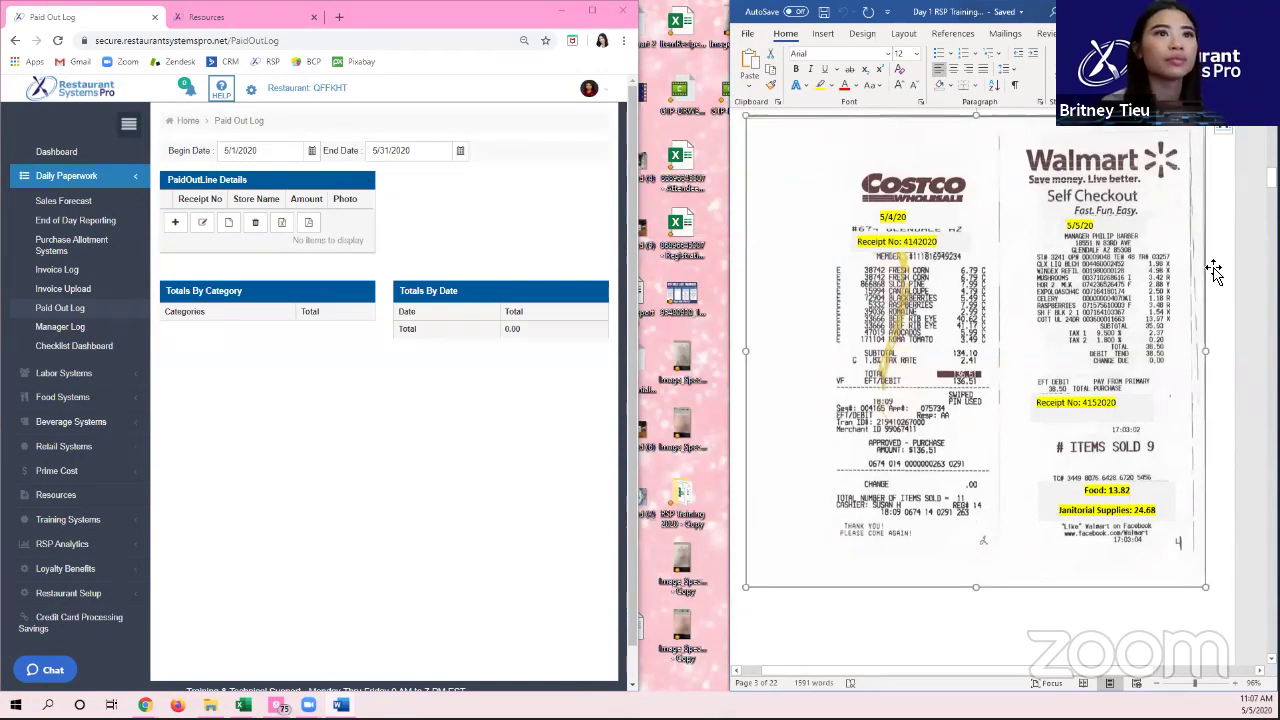
# Step: Widen the browser window and bring up the receipt picture's Save as Picture option
pyautogui.click(640, 255)
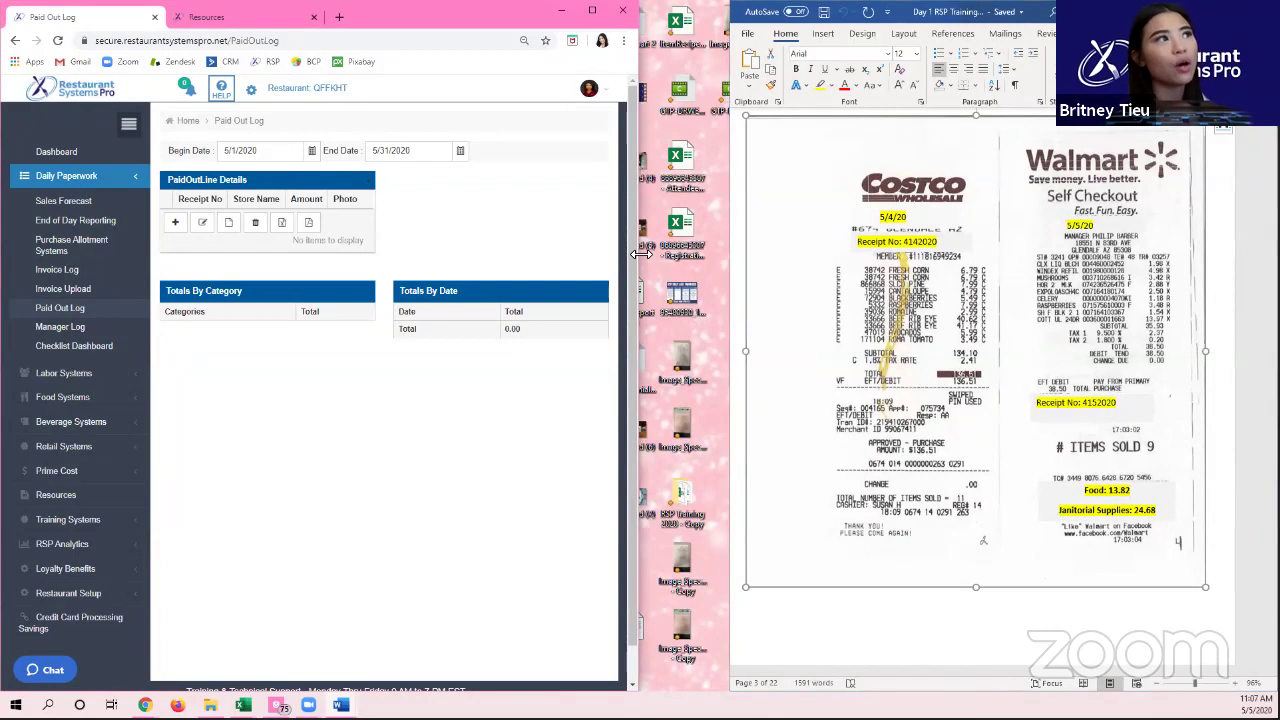
pyautogui.moveTo(638, 255); pyautogui.dragTo(722, 255)
pyautogui.rightClick(875, 252)
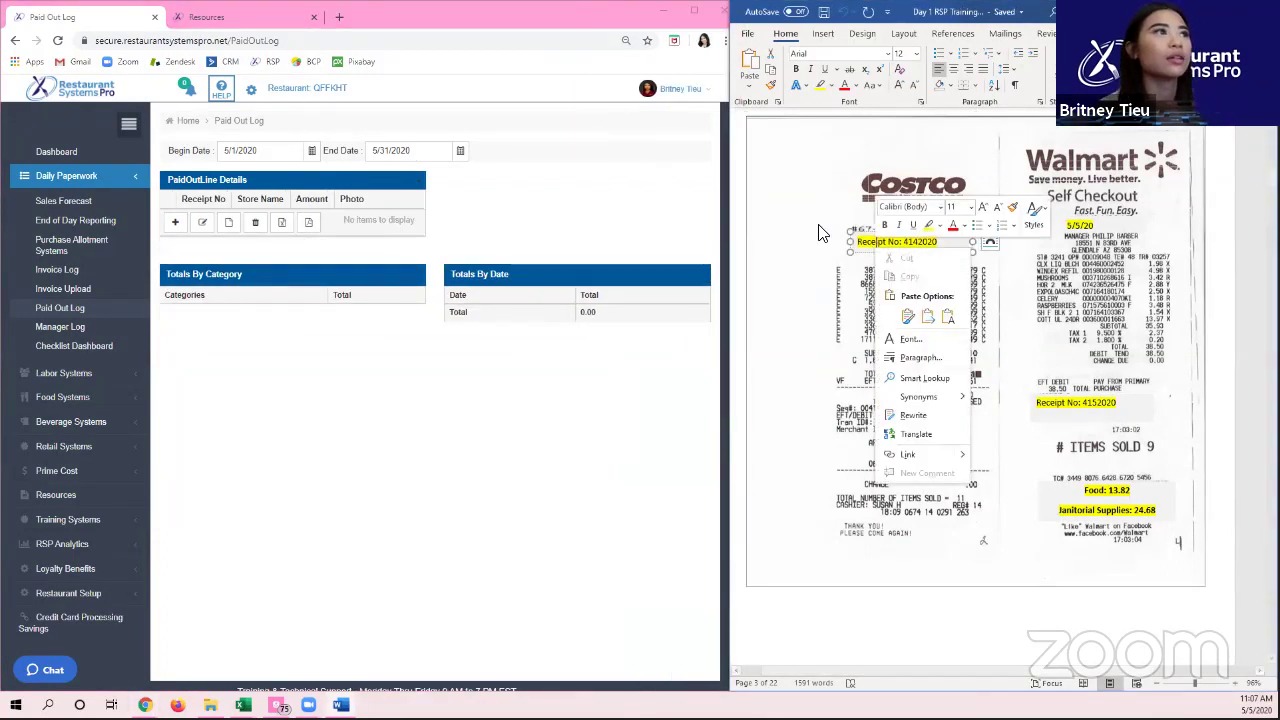
# Step: Try Save as Picture and view the format list, then cancel and reopen the picture options
pyautogui.click(900, 340)
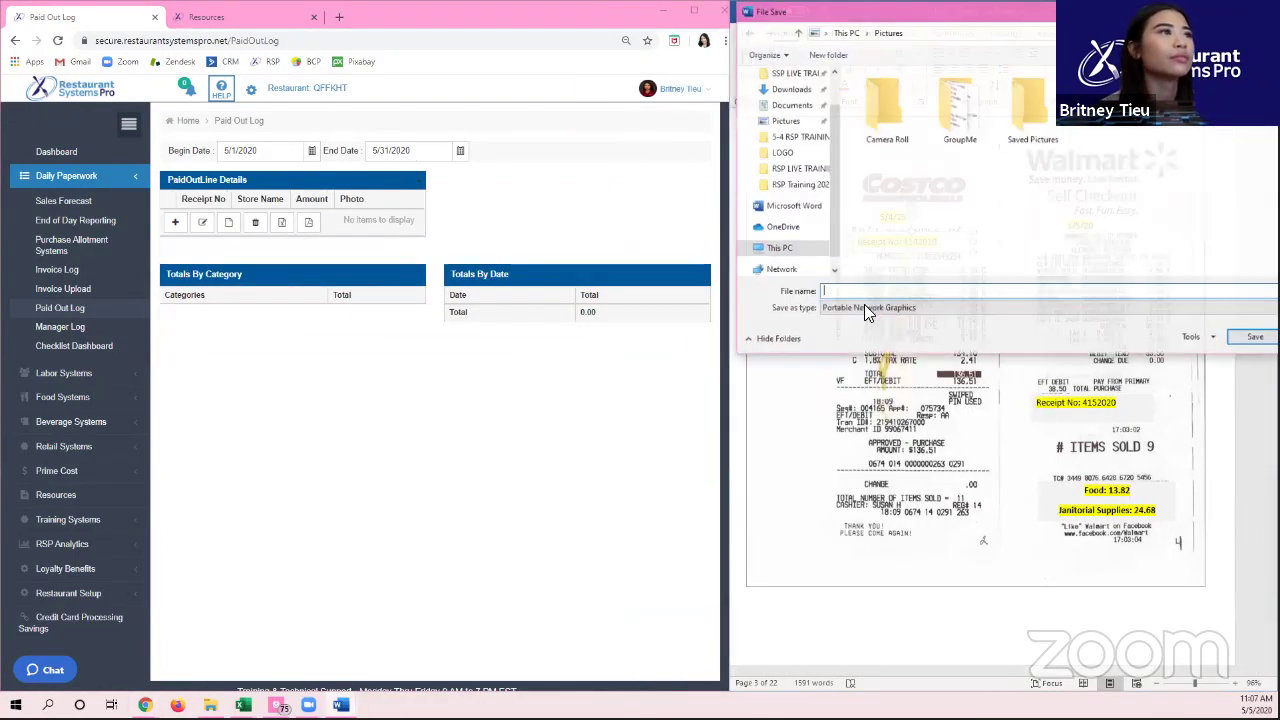
pyautogui.click(865, 306)
pyautogui.click(865, 306)
pyautogui.click(824, 304)
pyautogui.press('Escape')
pyautogui.press('Escape')
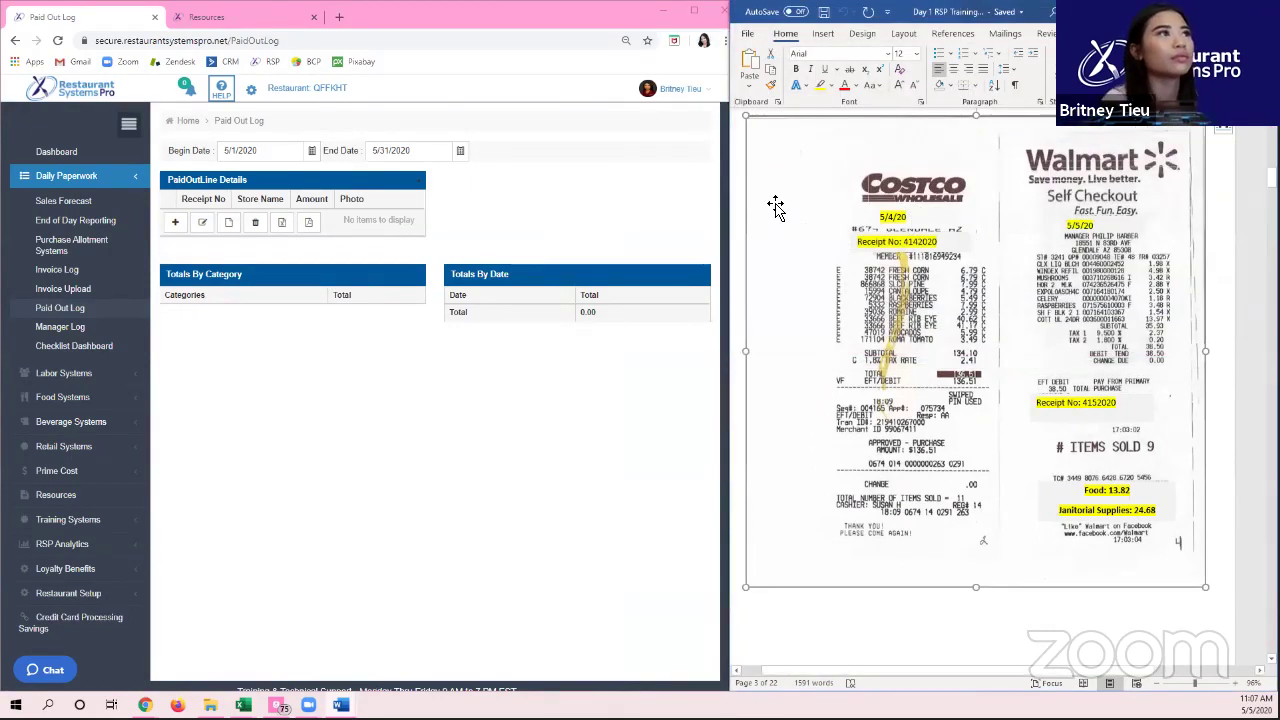
pyautogui.rightClick(774, 209)
pyautogui.press('Escape')
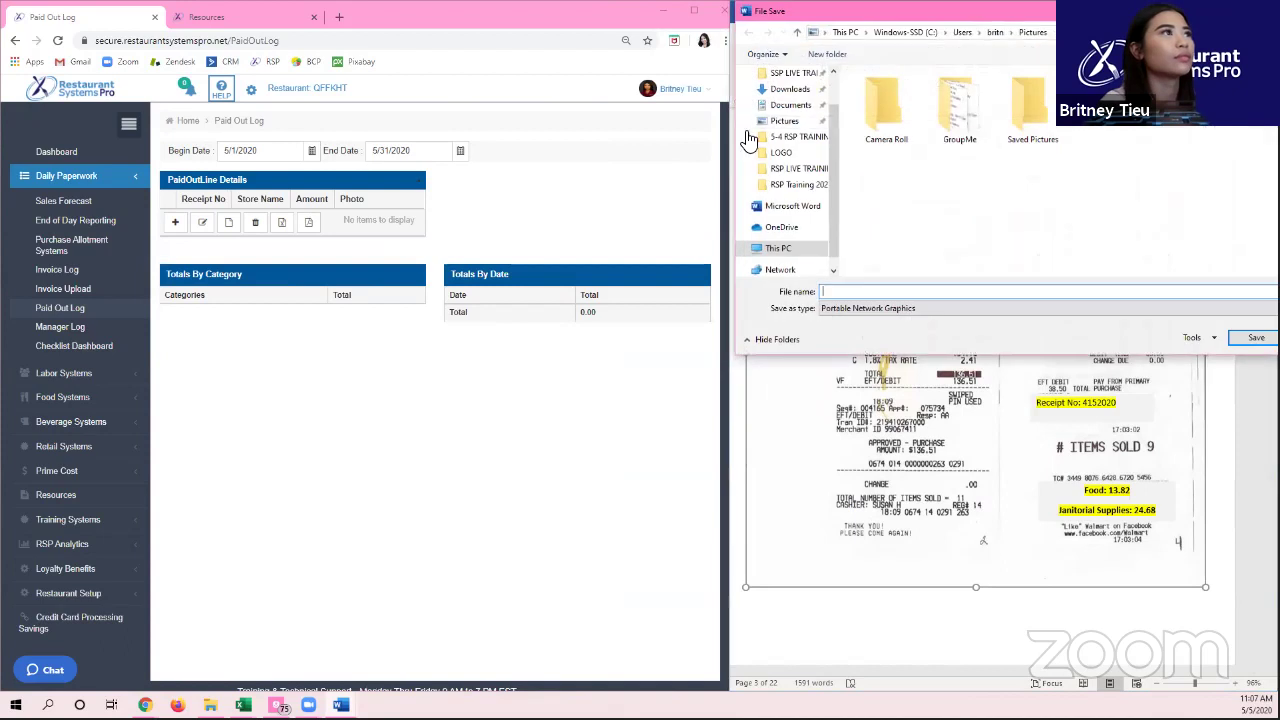
# Step: Save the receipt image to the Desktop as a JPEG file named receipts
pyautogui.click(789, 104)
pyautogui.scroll(1, 790, 95)
pyautogui.click(784, 99)
pyautogui.click(880, 308)
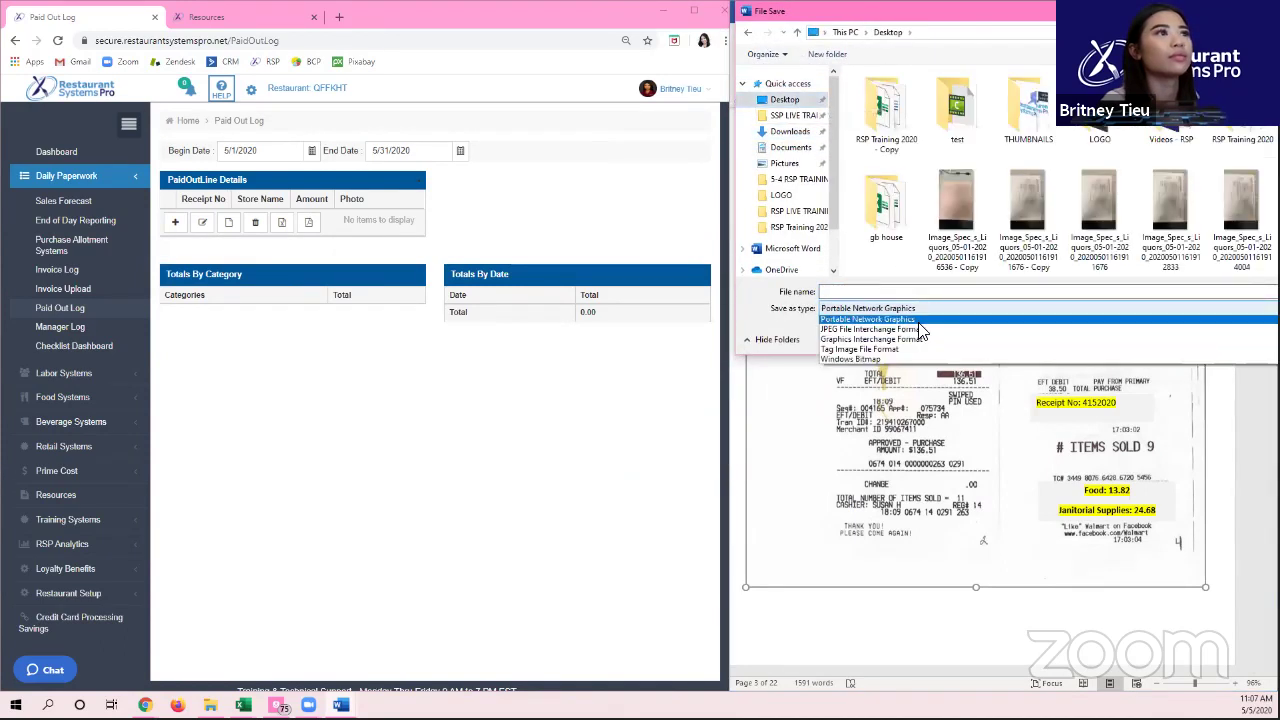
pyautogui.click(850, 324)
pyautogui.write('receipts')
pyautogui.press('Return')
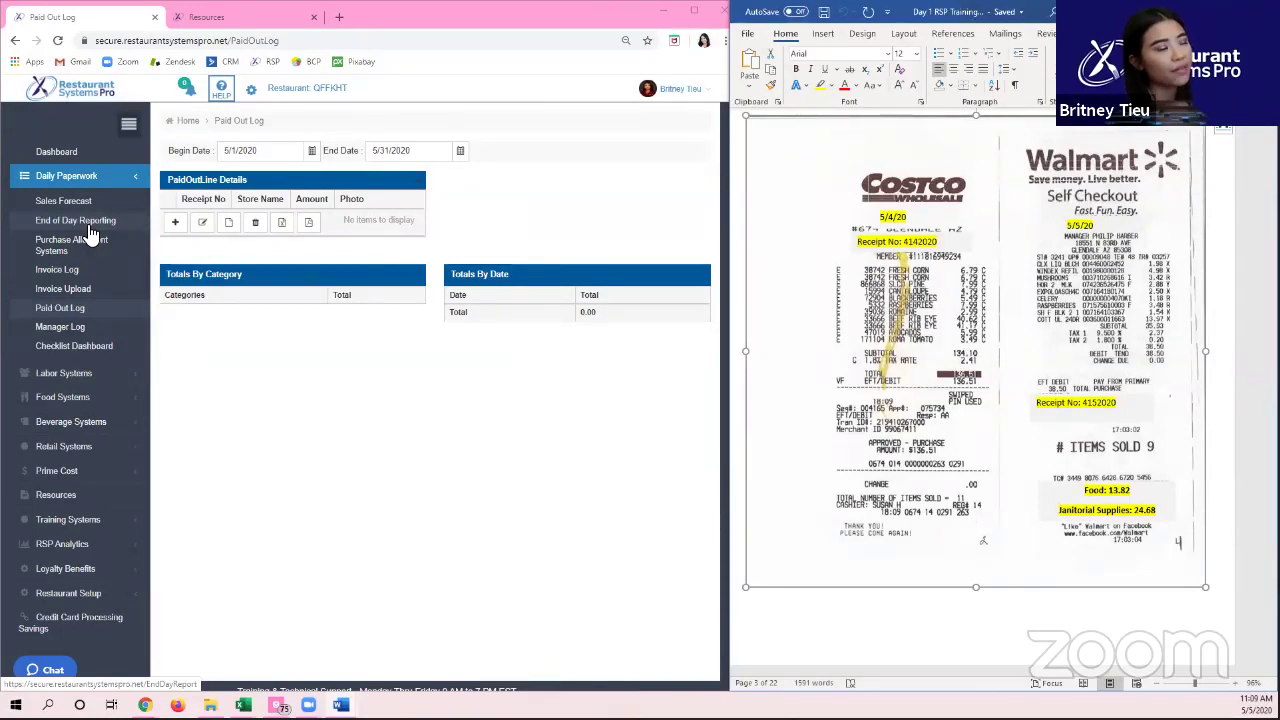
# Step: Start a new Paid Out Log entry dated 05/04/2020 and fill in the receipt number
pyautogui.click(352, 358)
pyautogui.click(128, 123)
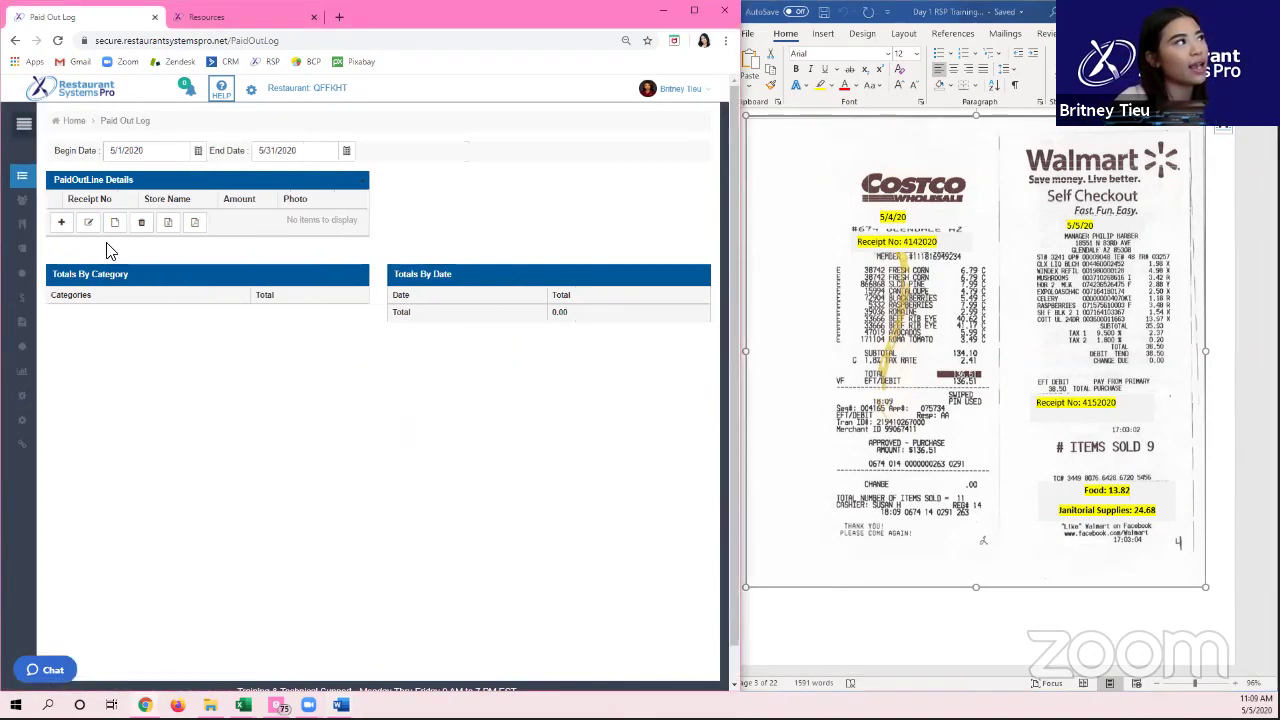
pyautogui.click(61, 224)
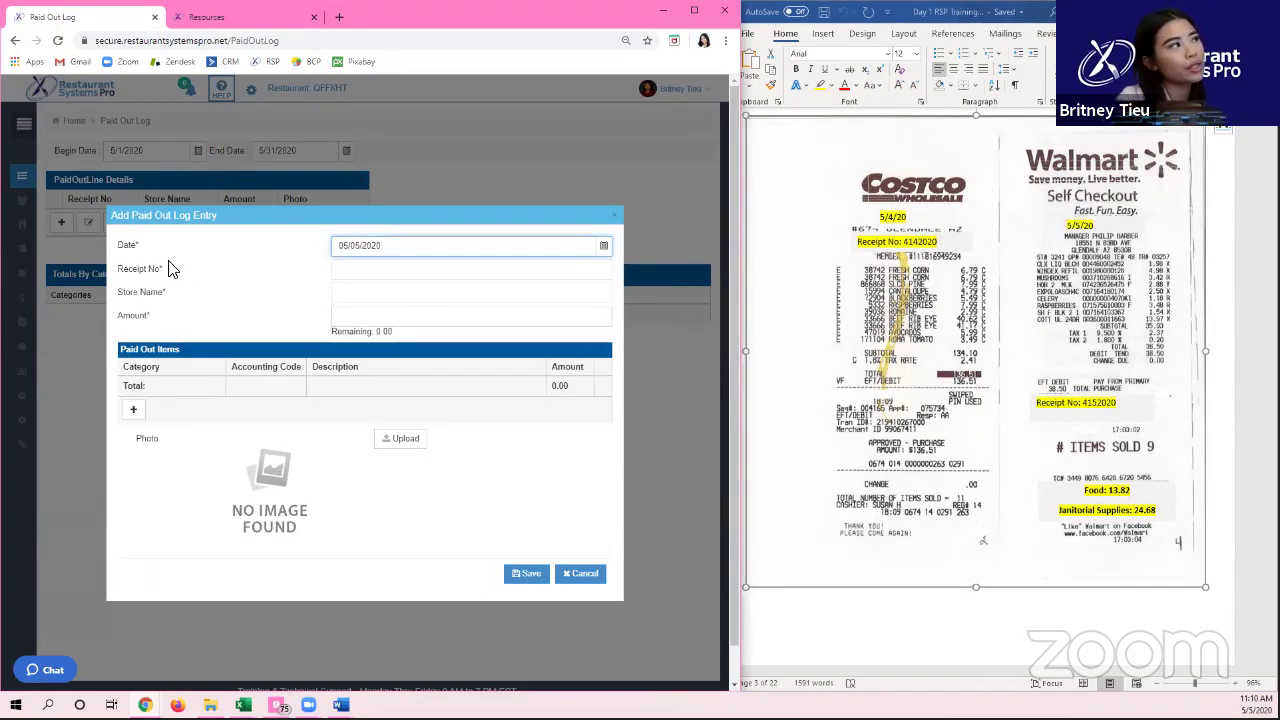
pyautogui.click(140, 252)
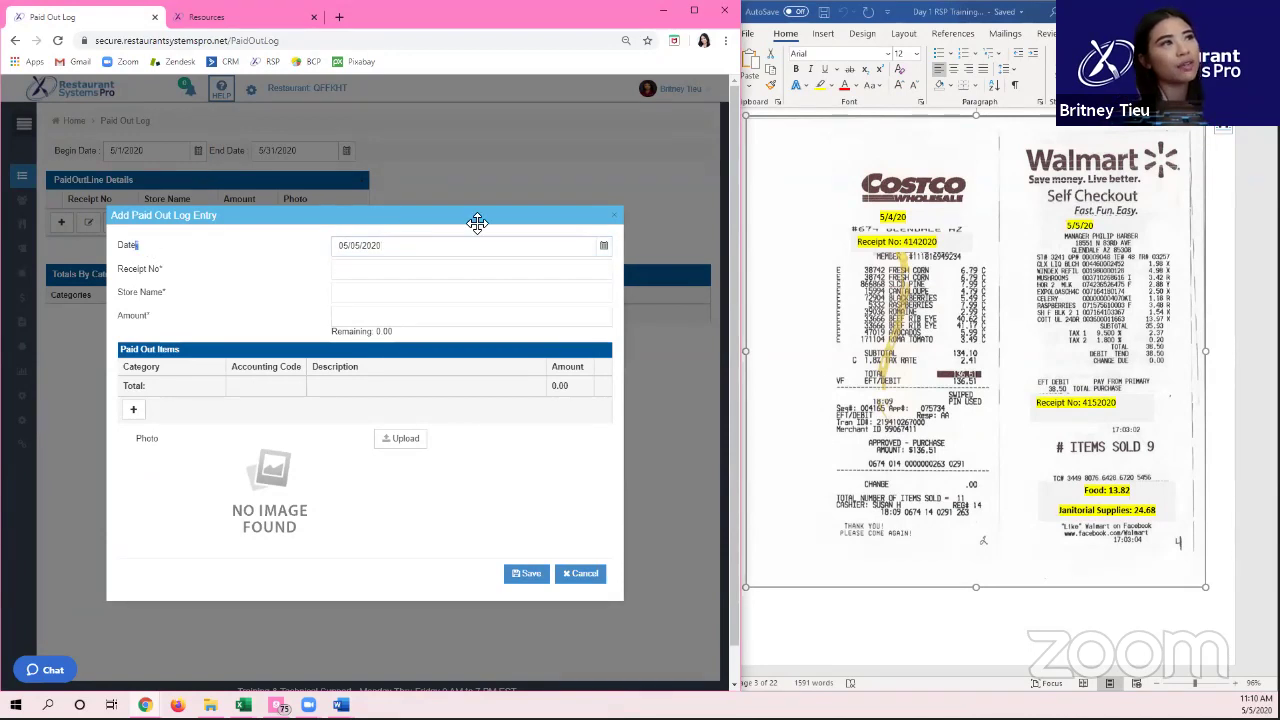
pyautogui.click(605, 244)
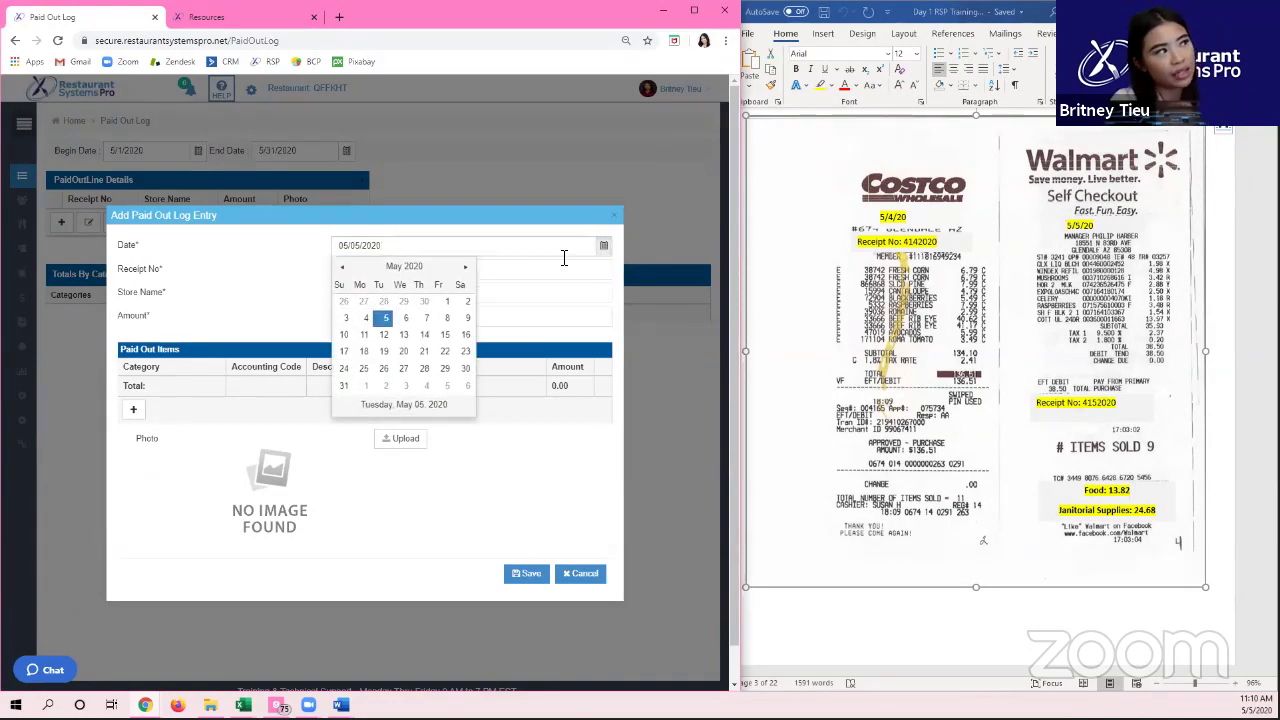
pyautogui.click(367, 319)
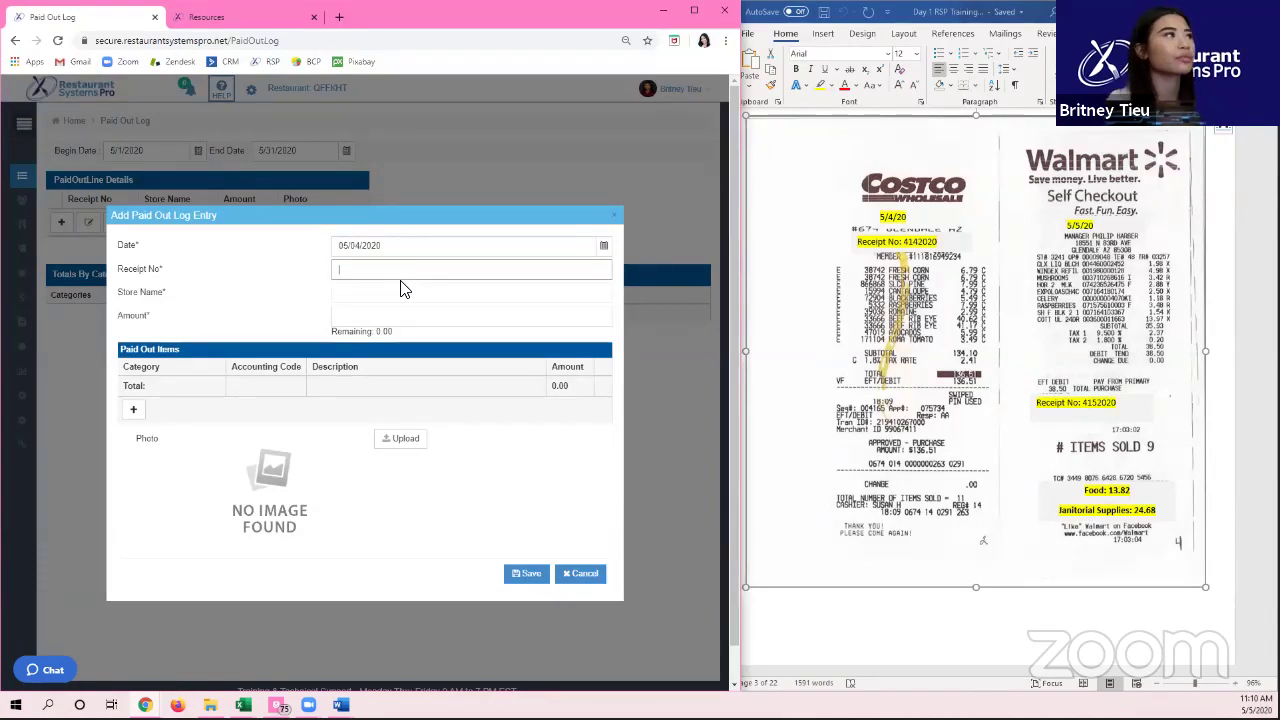
pyautogui.write('4')
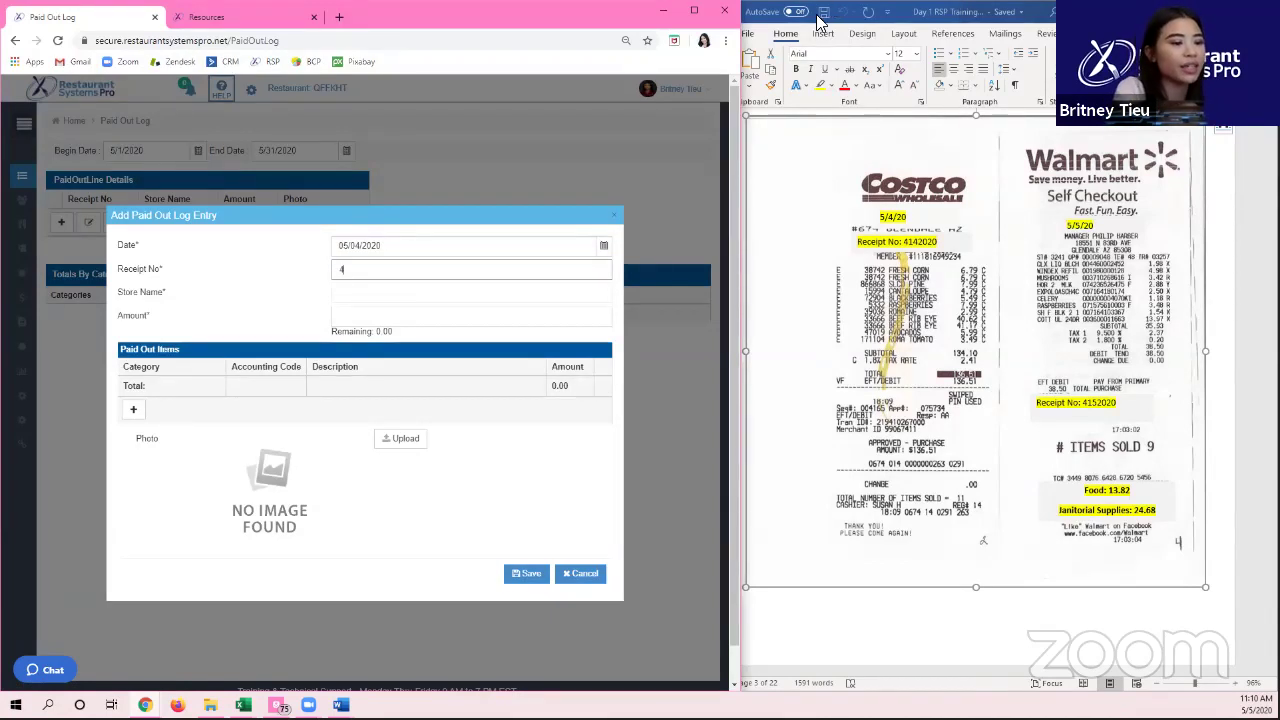
pyautogui.write('142020')
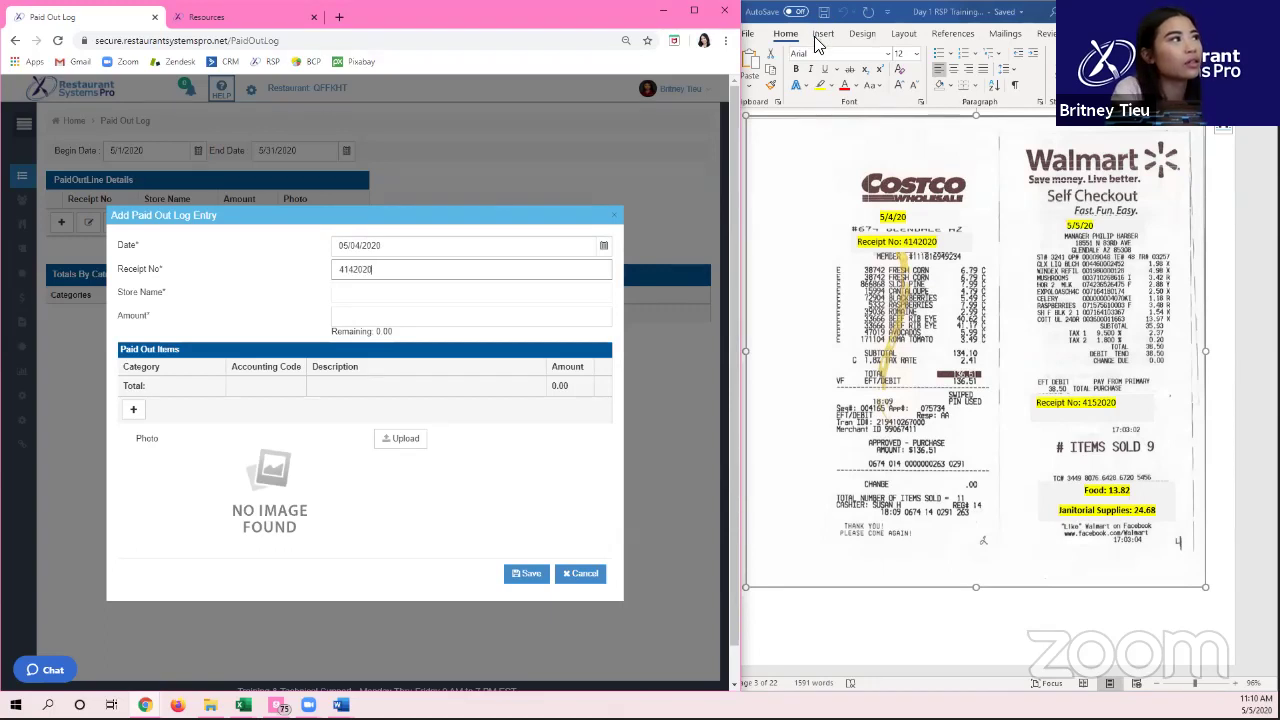
pyautogui.press('Tab')
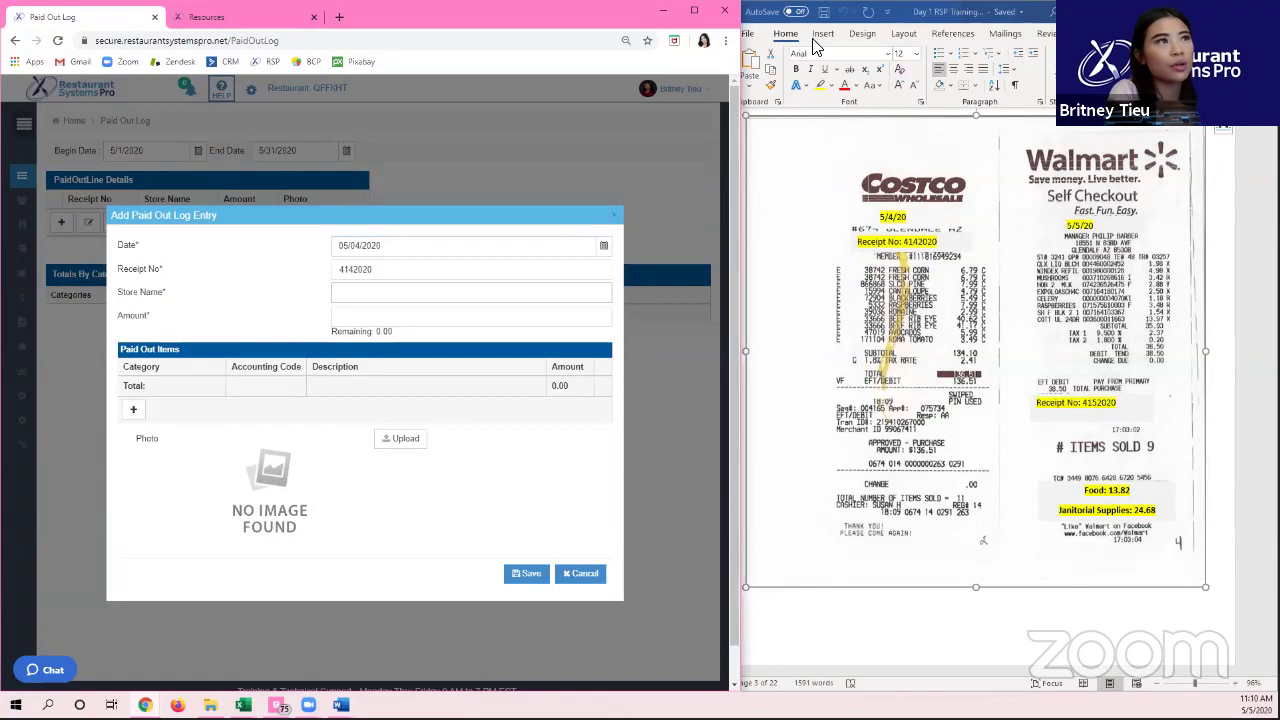
# Step: Enter COSTCO as the store name and 136.51 as the amount
pyautogui.write('coSTC')
pyautogui.press('BackSpace')
pyautogui.press('BackSpace')
pyautogui.press('BackSpace')
pyautogui.press('BackSpace')
pyautogui.press('BackSpace')
pyautogui.write('C')
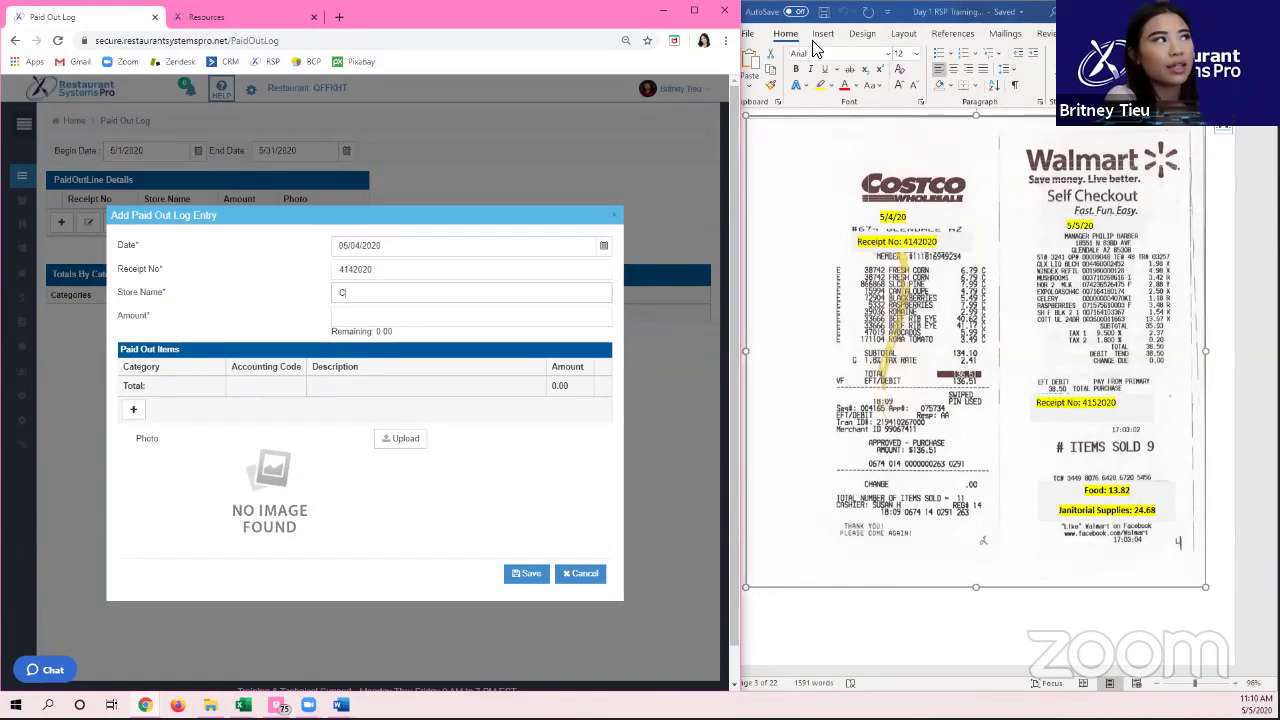
pyautogui.write('S')
pyautogui.write('STCO')
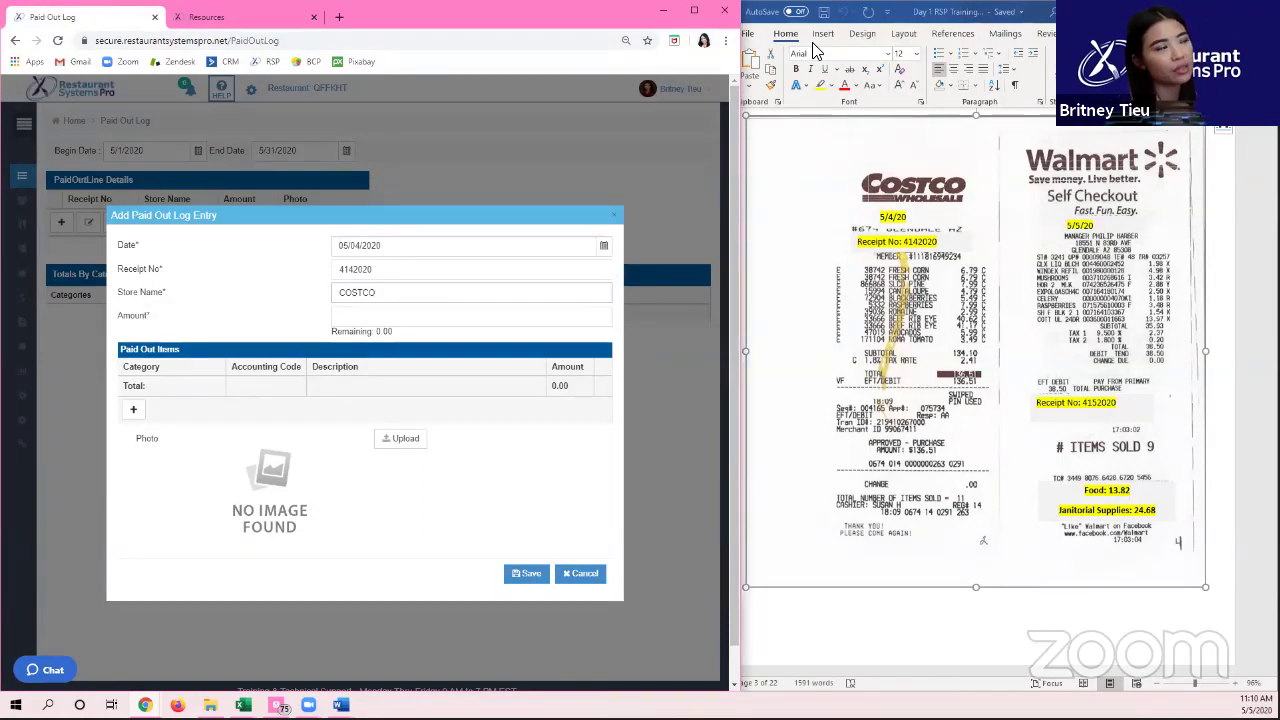
pyautogui.press('Tab')
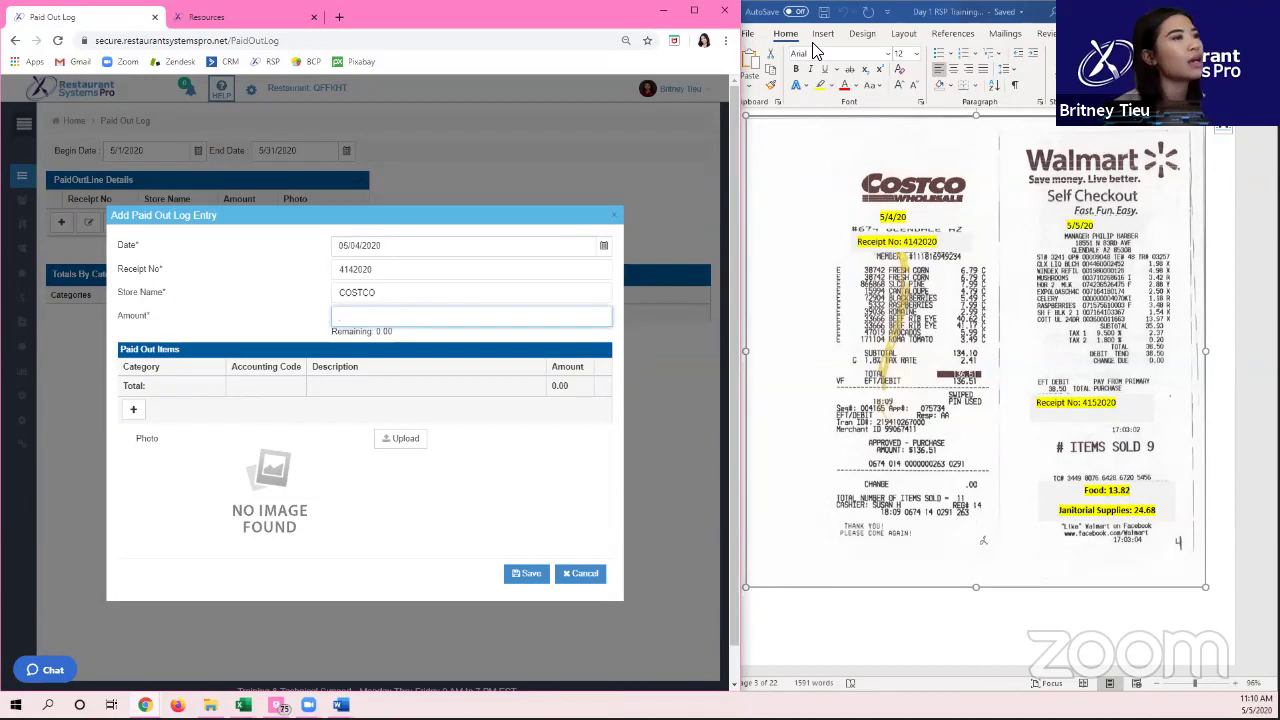
pyautogui.write('136.51')
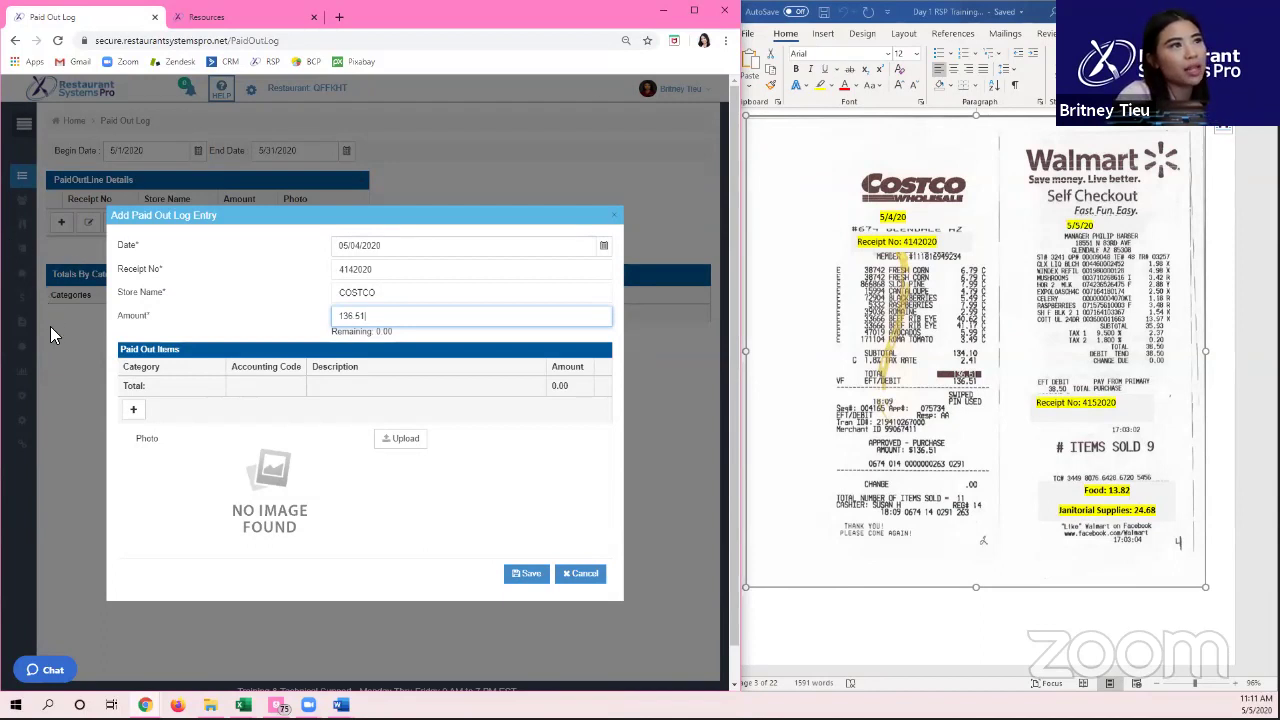
# Step: Add a Food paid out item of 136.51, leaving 0.00 remaining, and open the receipt Upload Image
pyautogui.click(131, 410)
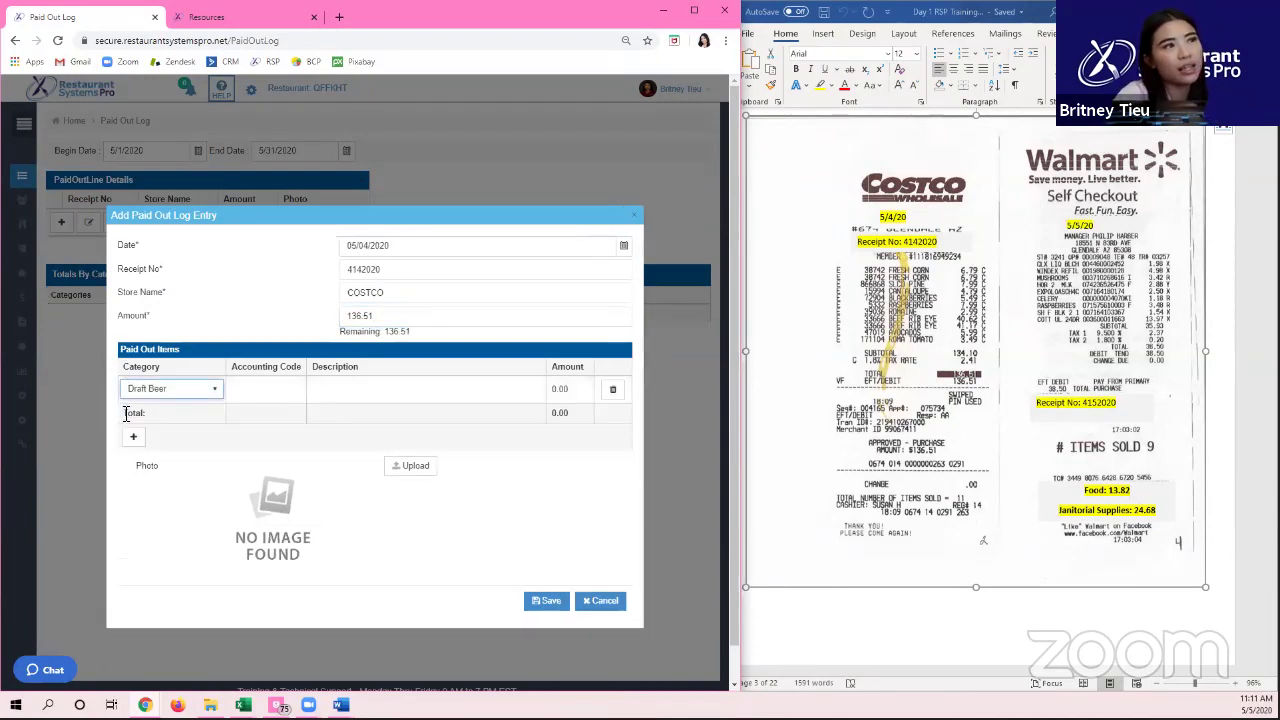
pyautogui.click(165, 399)
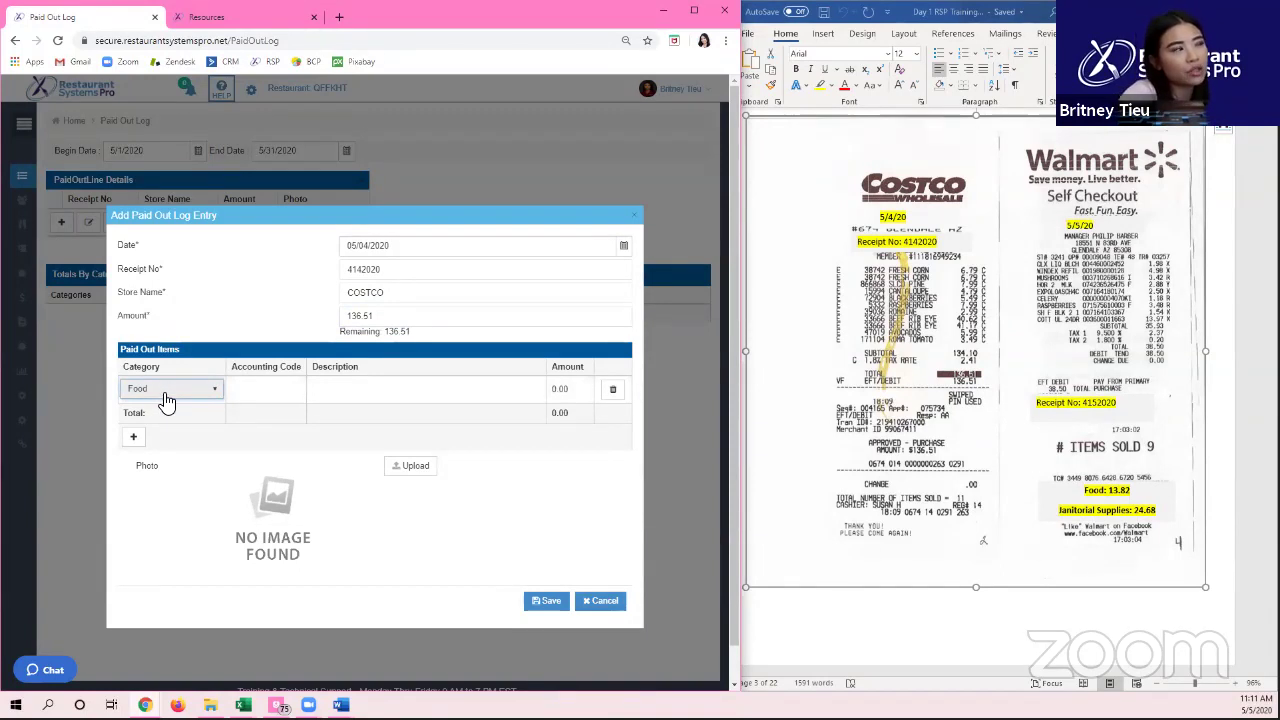
pyautogui.click(564, 386)
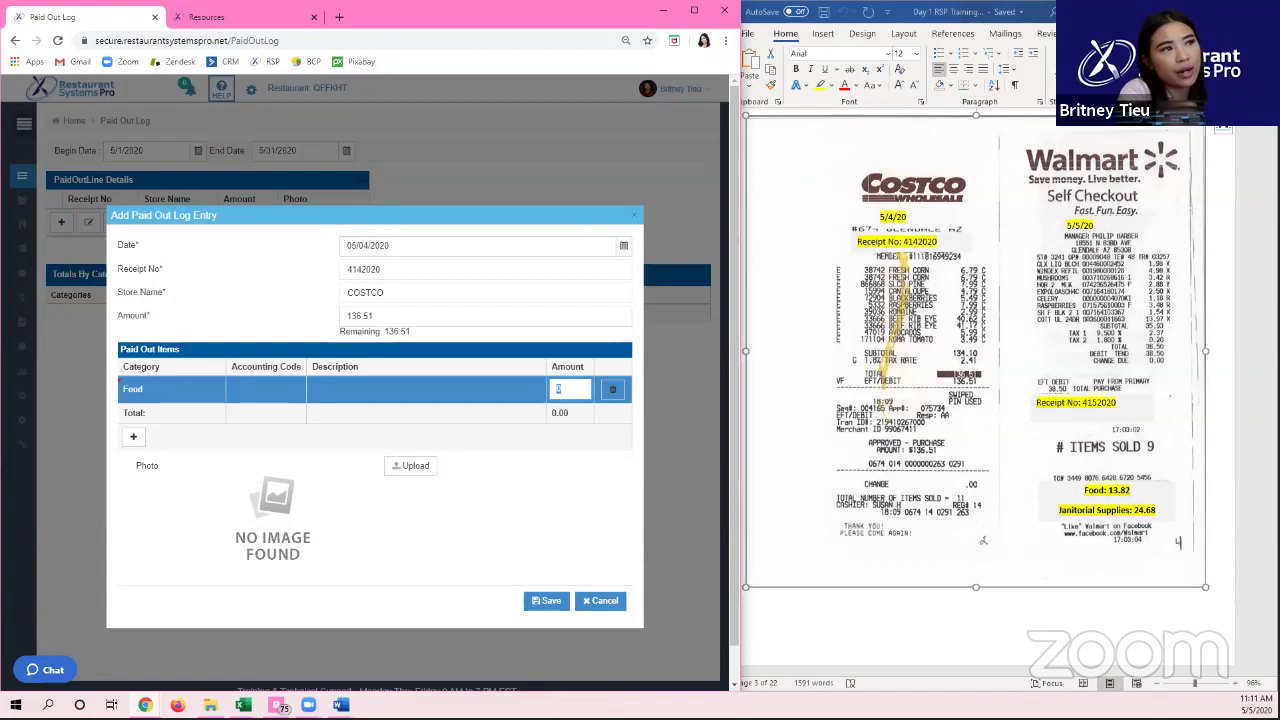
pyautogui.write('36')
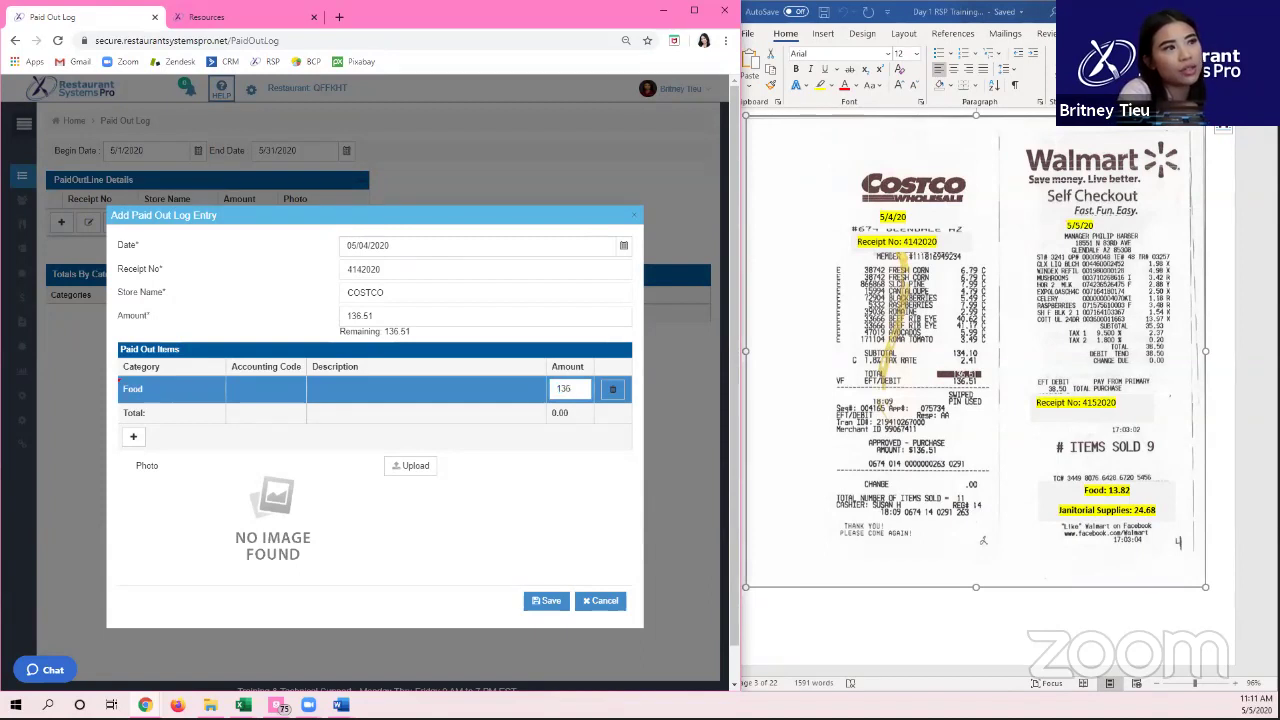
pyautogui.write('.51')
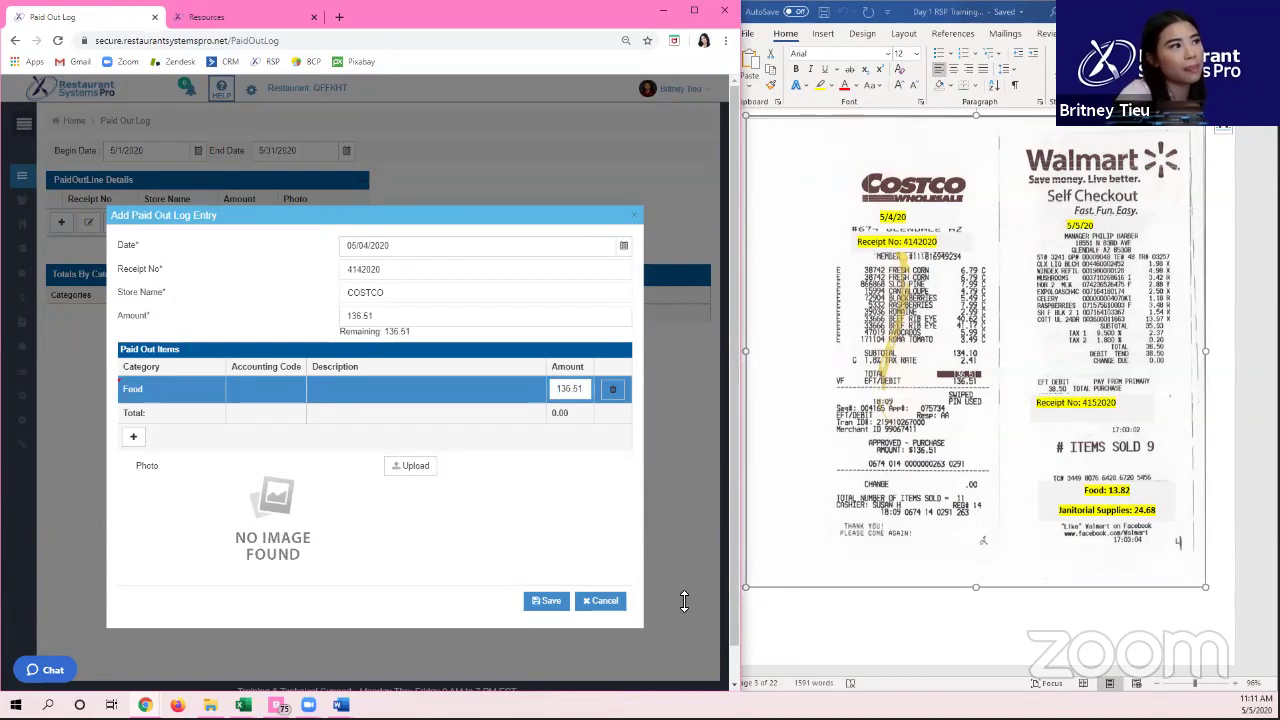
pyautogui.click(370, 457)
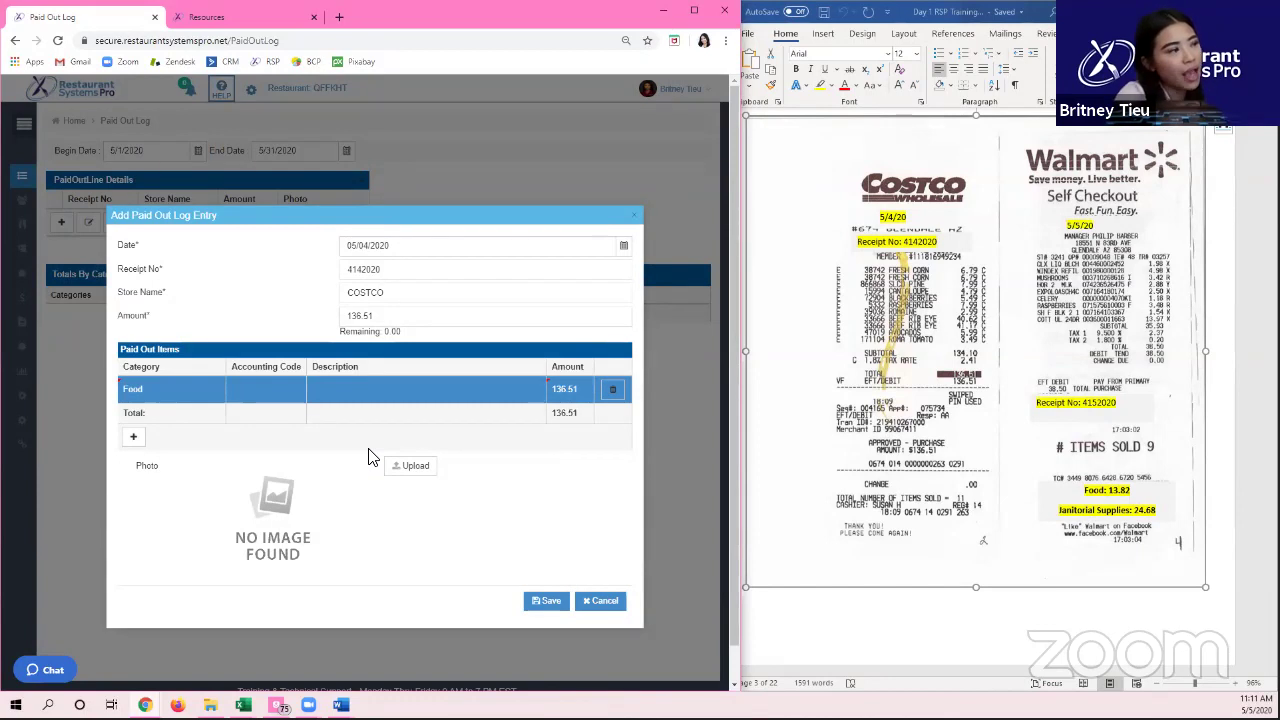
pyautogui.click(412, 465)
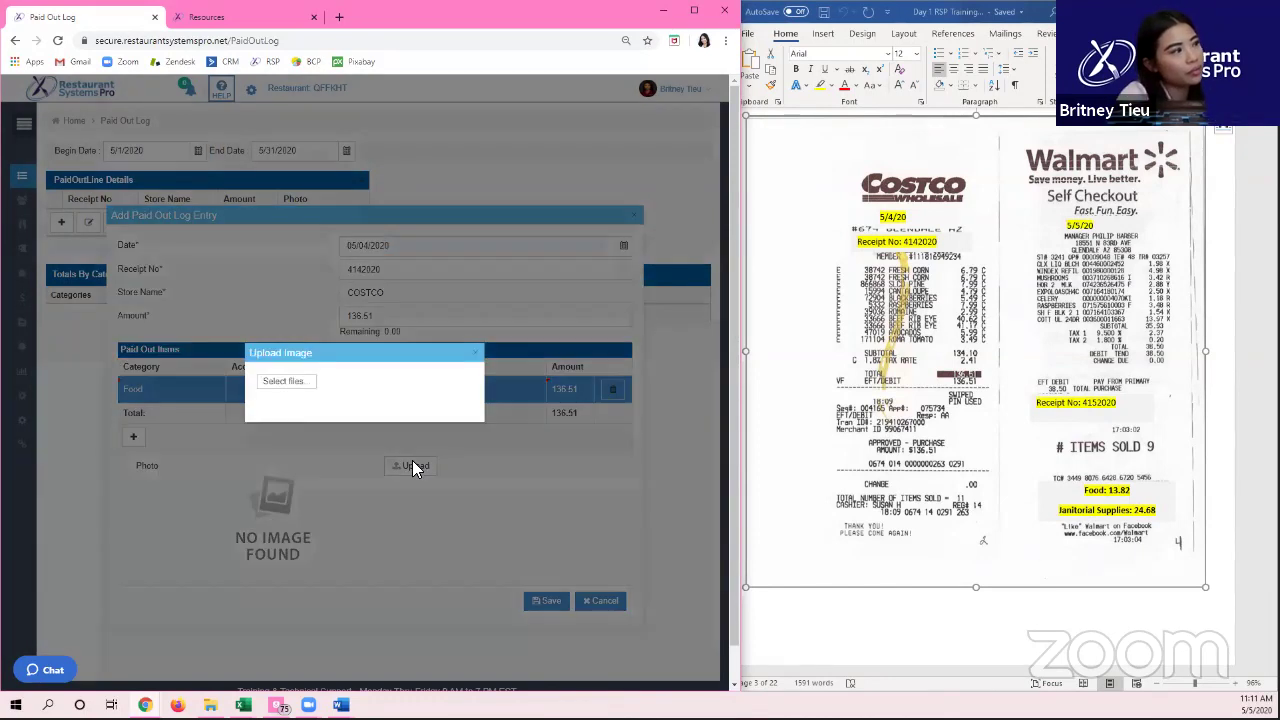
# Step: Attach the COSTCO receipt image, save the entry, and begin fixing the duplicate receipt number
pyautogui.click(286, 382)
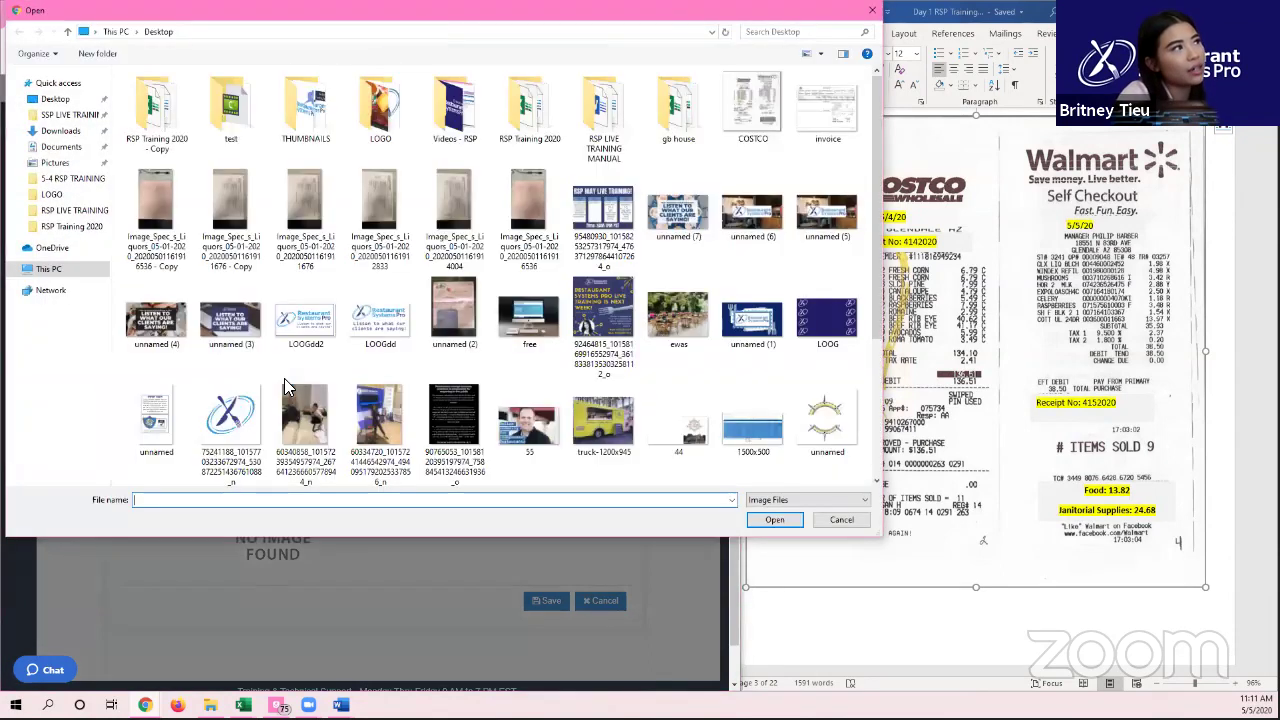
pyautogui.doubleClick(746, 112)
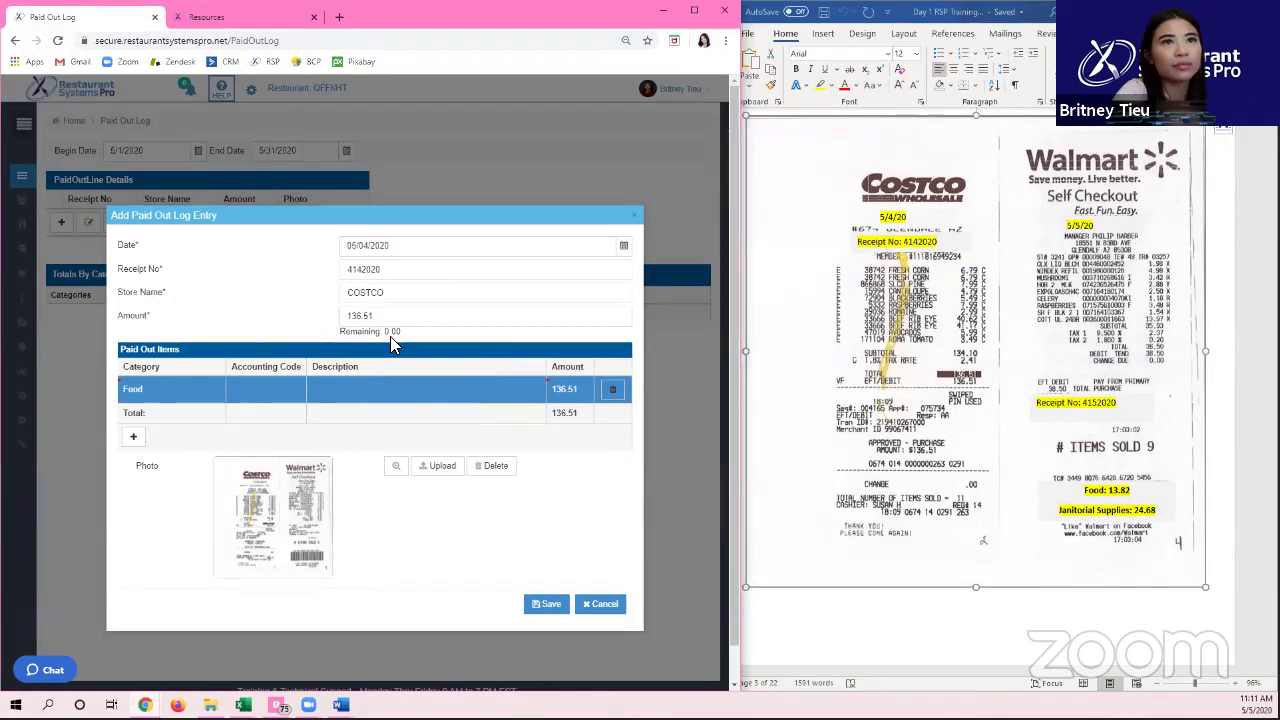
pyautogui.click(548, 605)
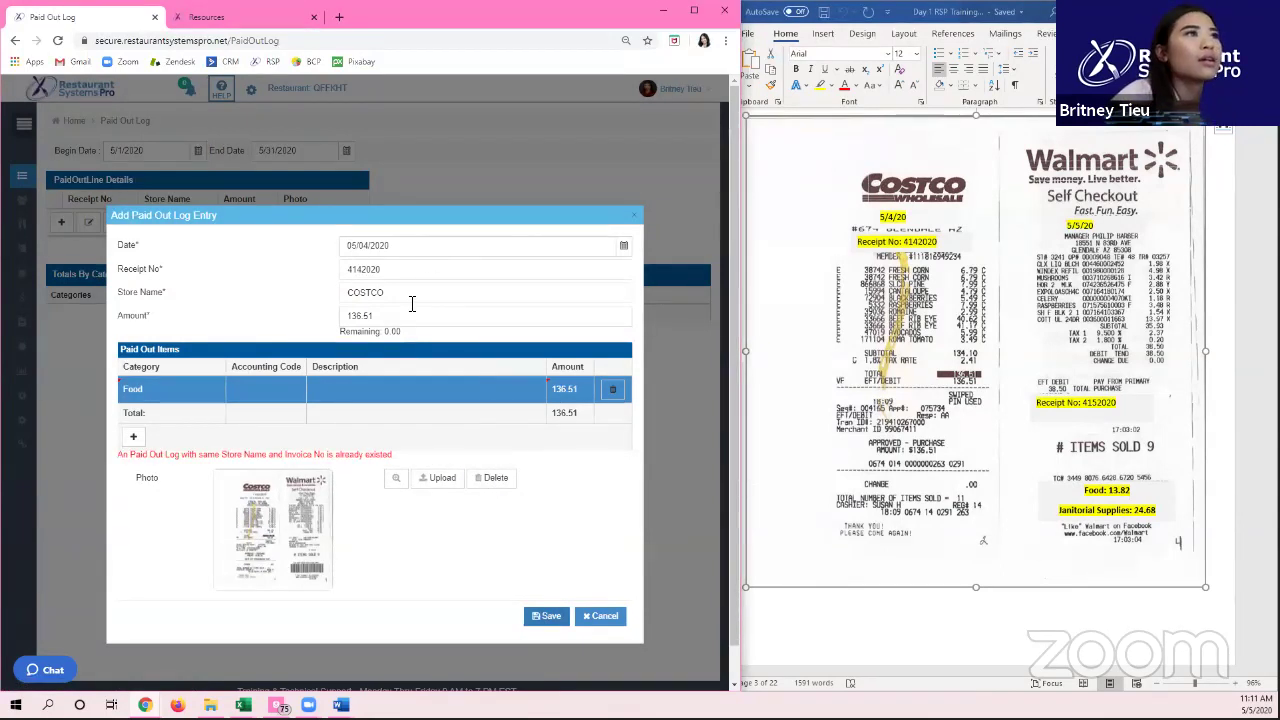
pyautogui.click(599, 270)
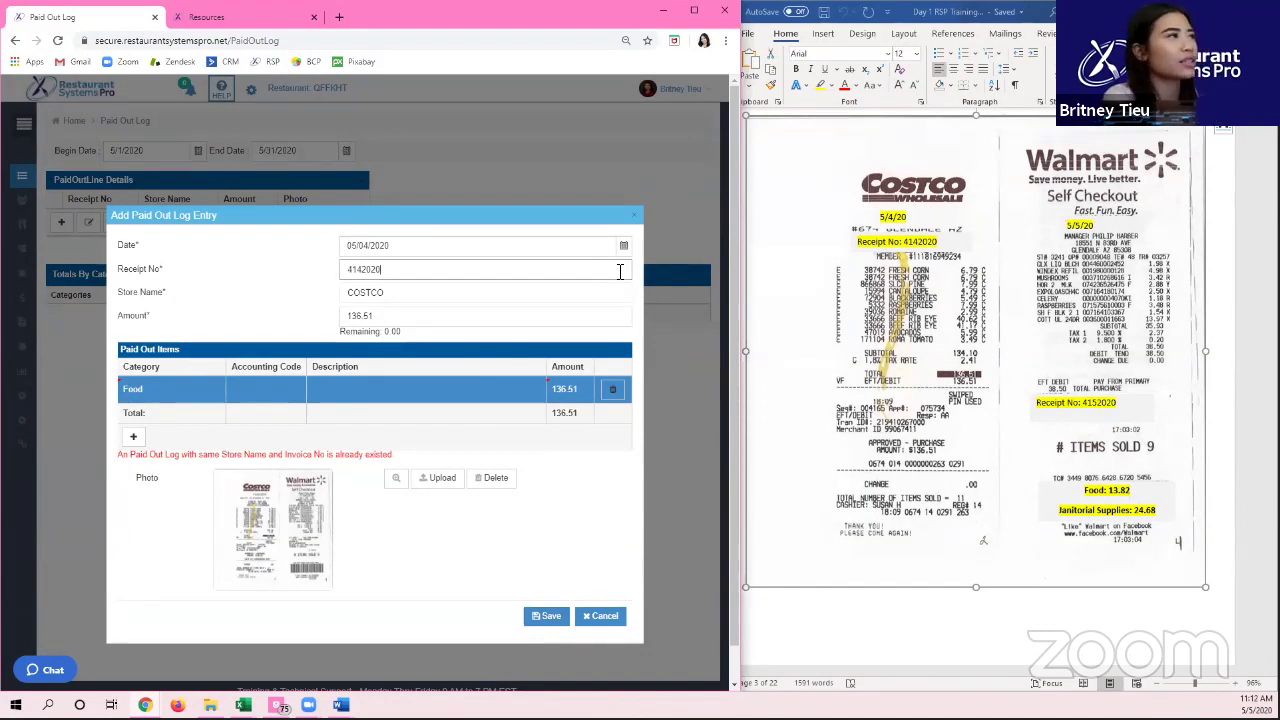
pyautogui.write('1')
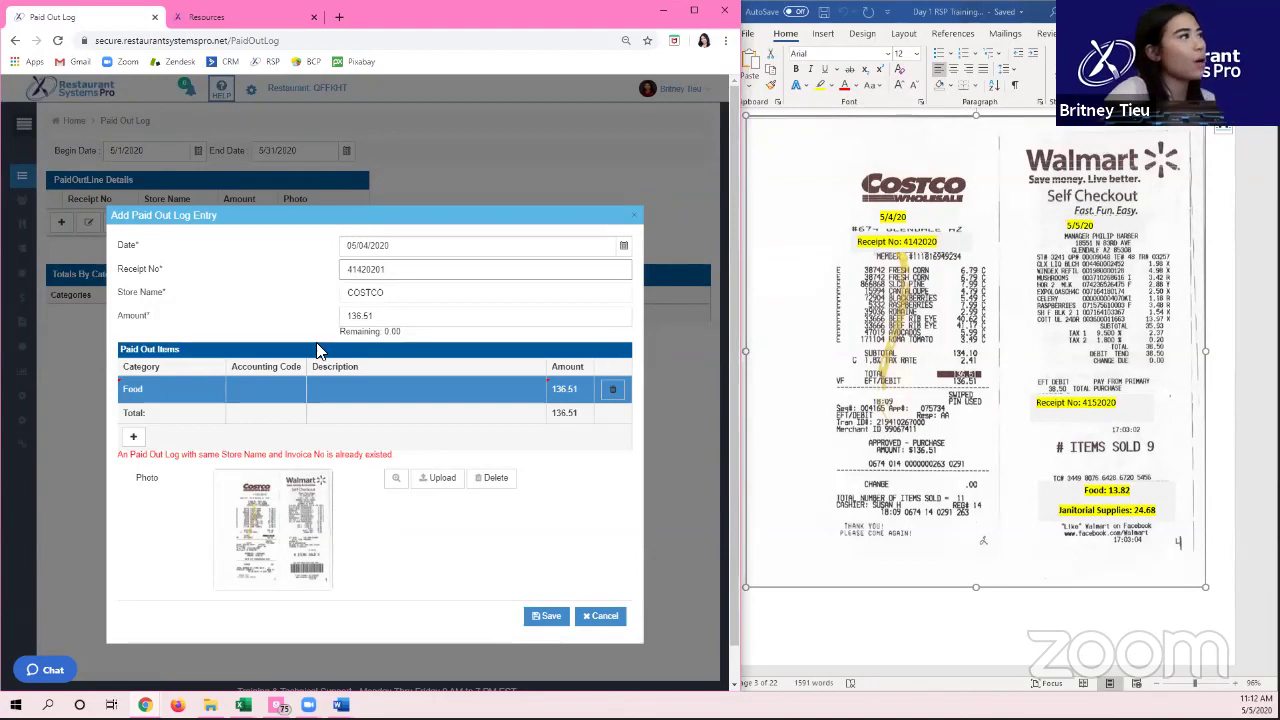
# Step: Replace the receipt number with 05042020 and save the COSTCO 136.51 Food entry
pyautogui.moveTo(343, 270); pyautogui.dragTo(386, 270)
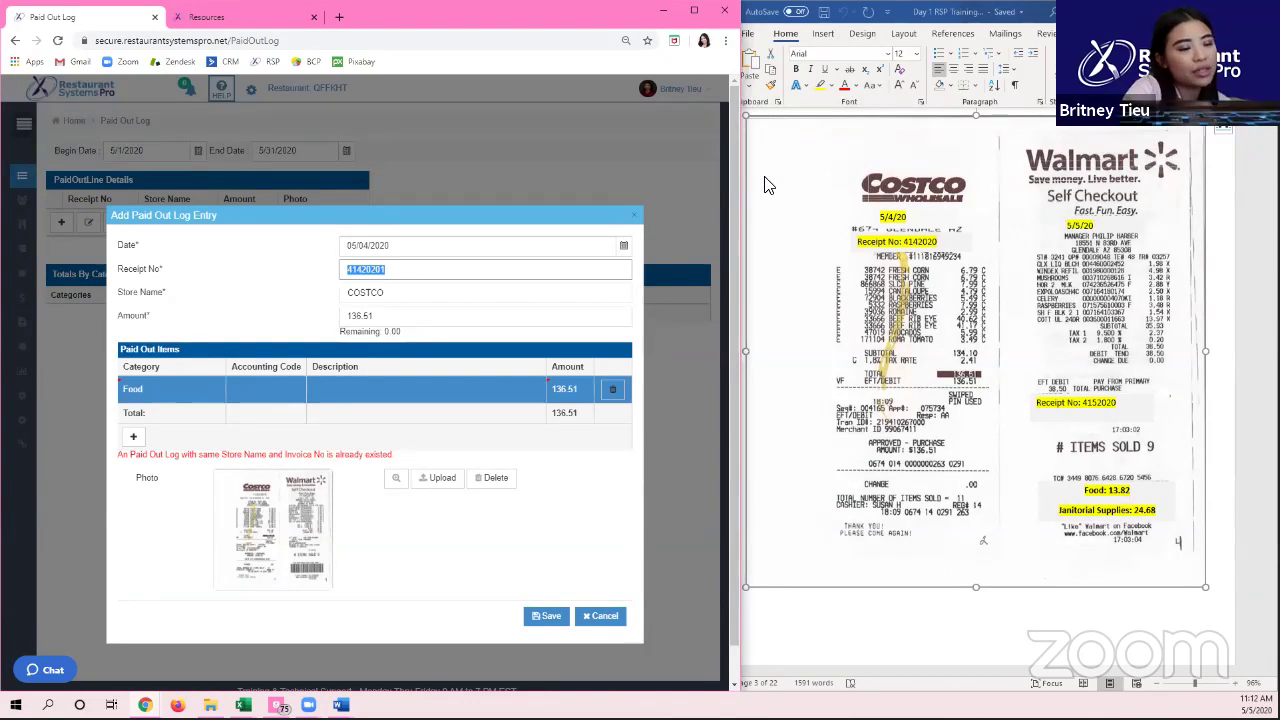
pyautogui.write('05')
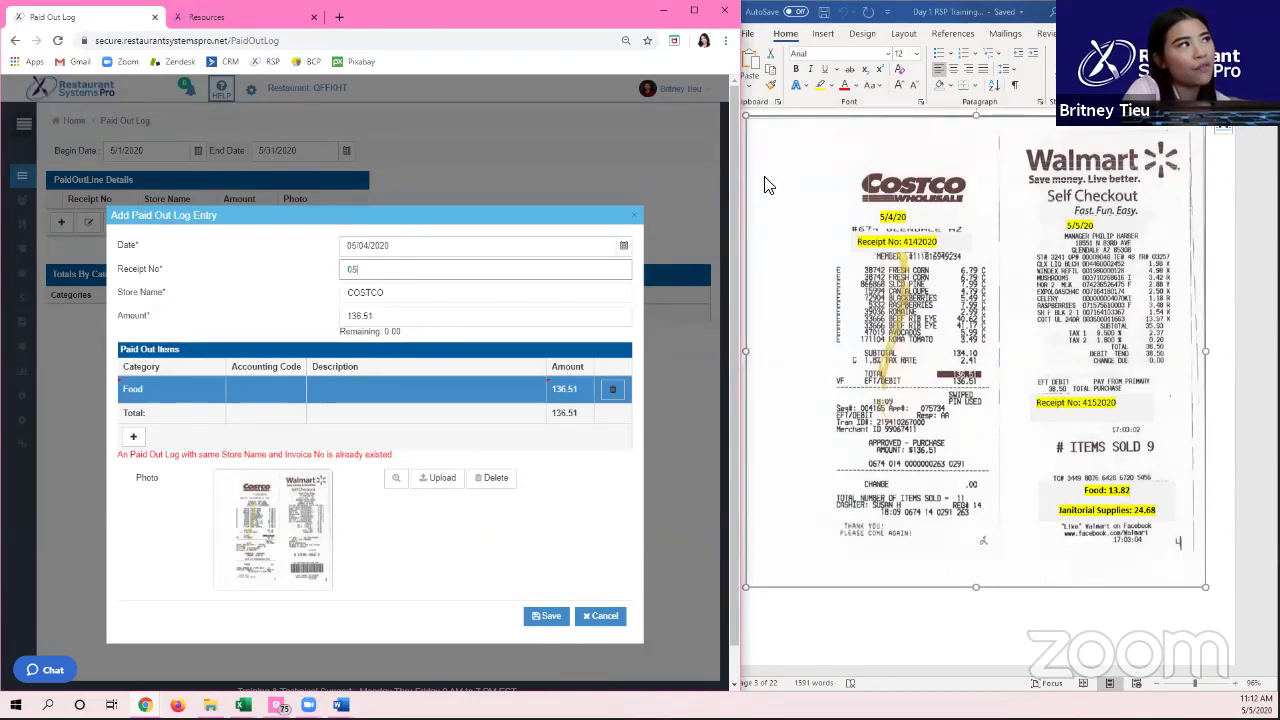
pyautogui.write('042020')
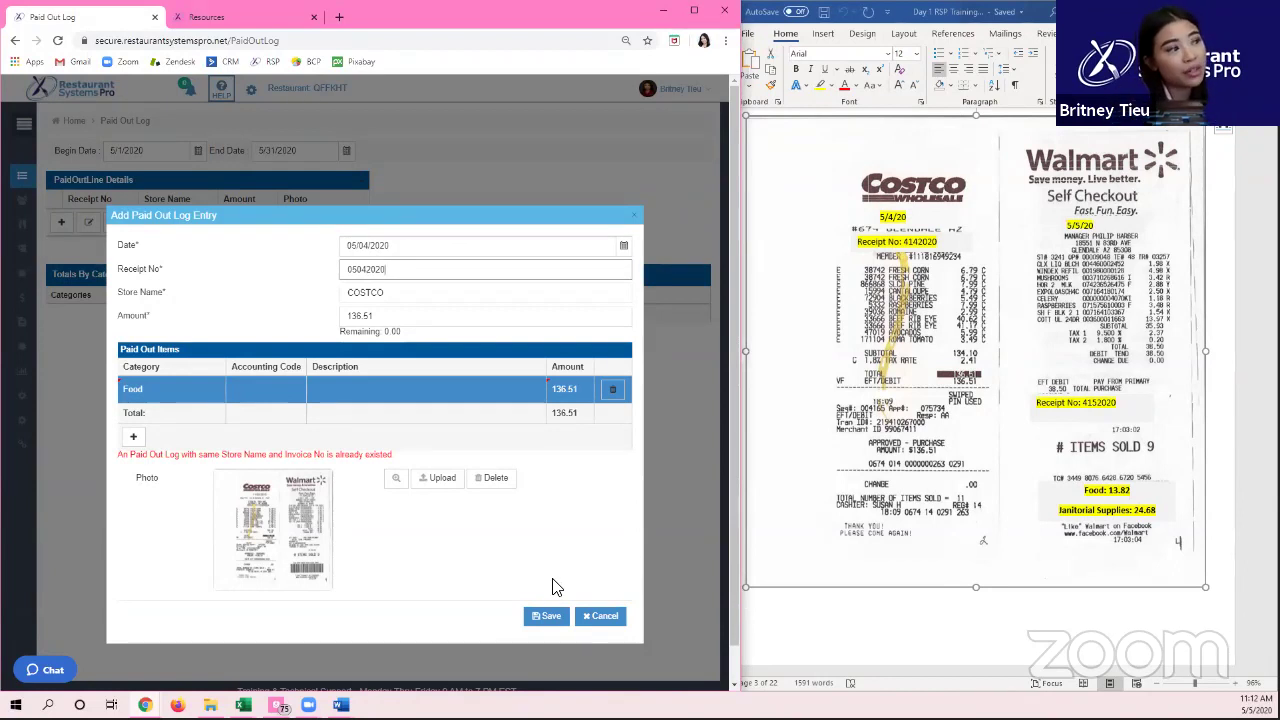
pyautogui.click(545, 616)
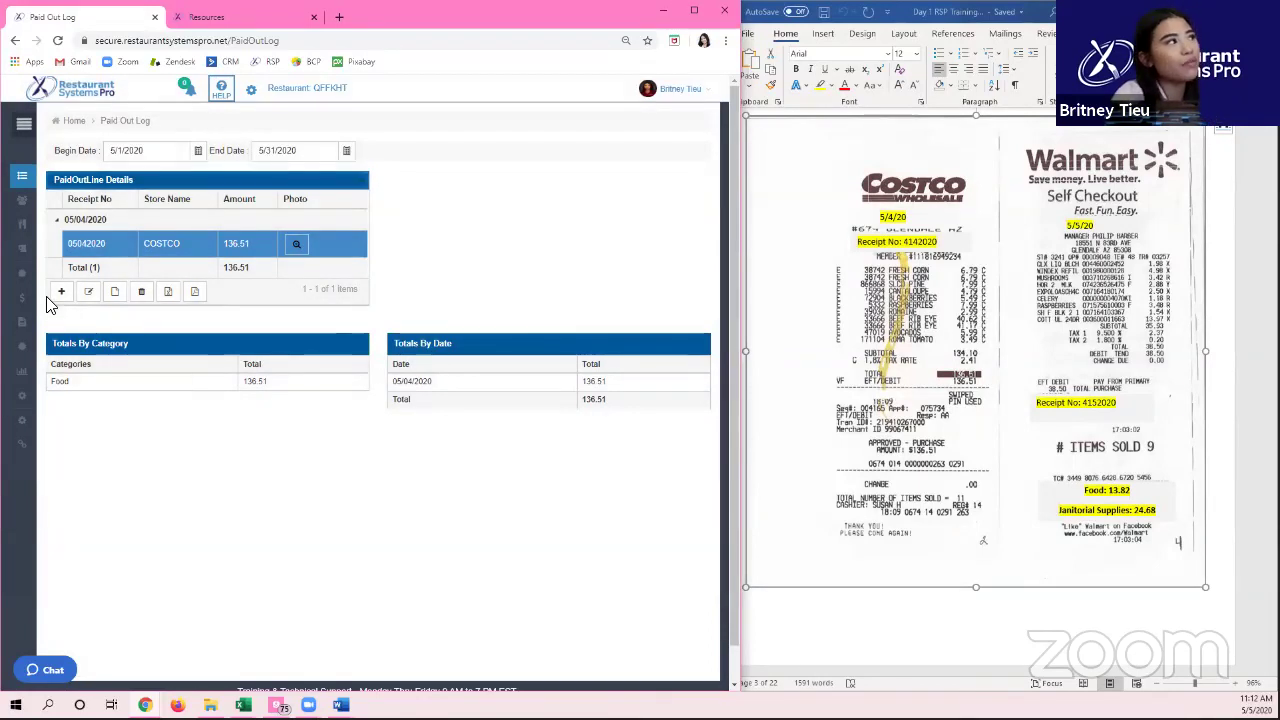
pyautogui.click(61, 291)
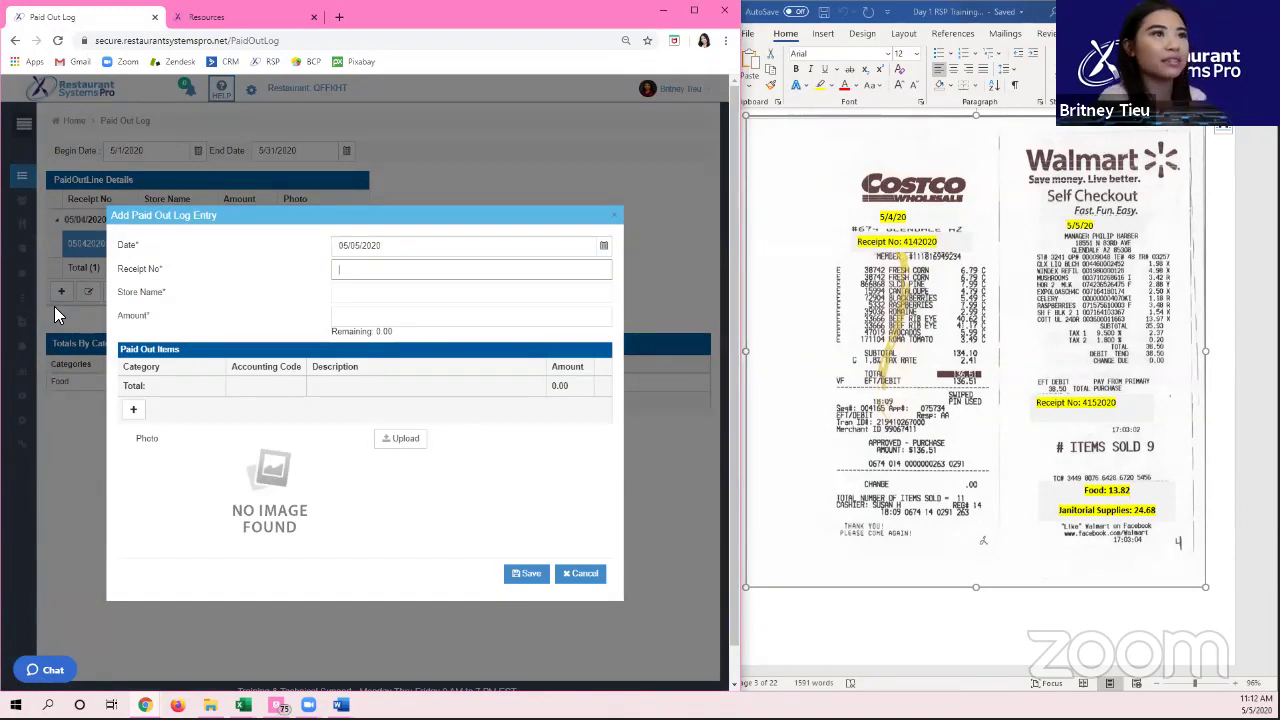
# Step: Enter receipt number 05052020, store name Walmart and amount 38.50
pyautogui.write('55')
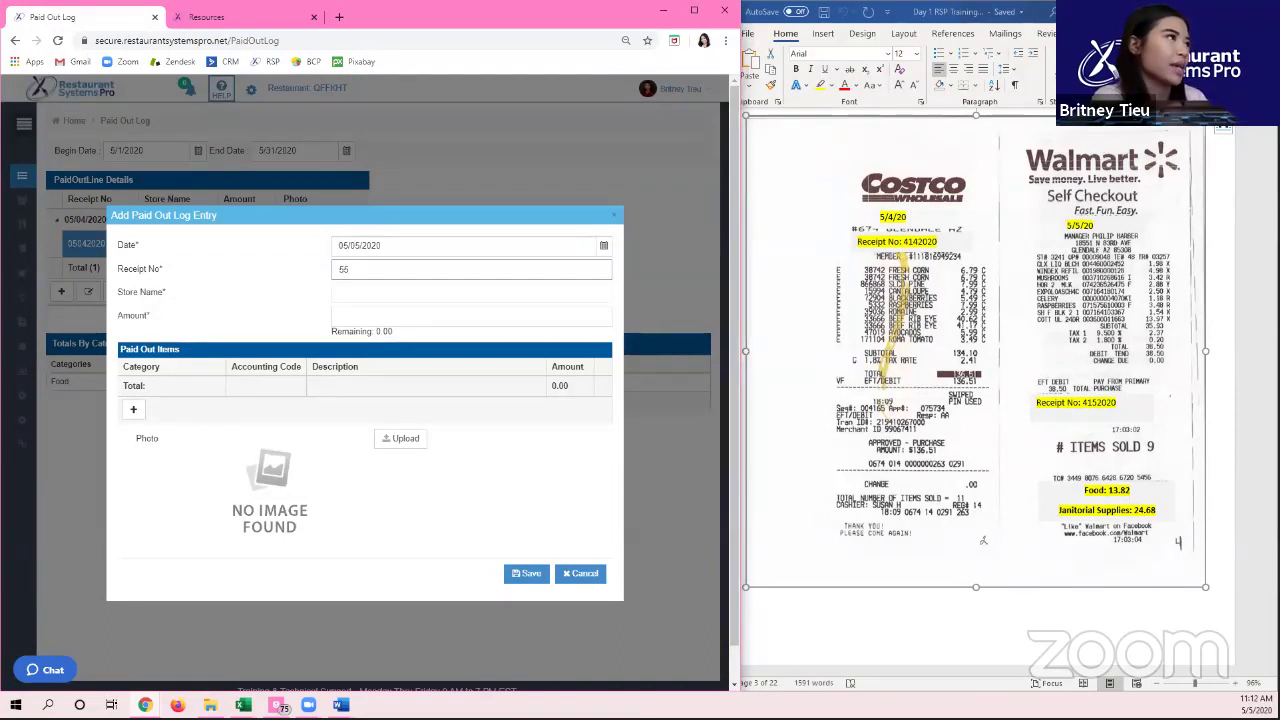
pyautogui.press('BackSpace')
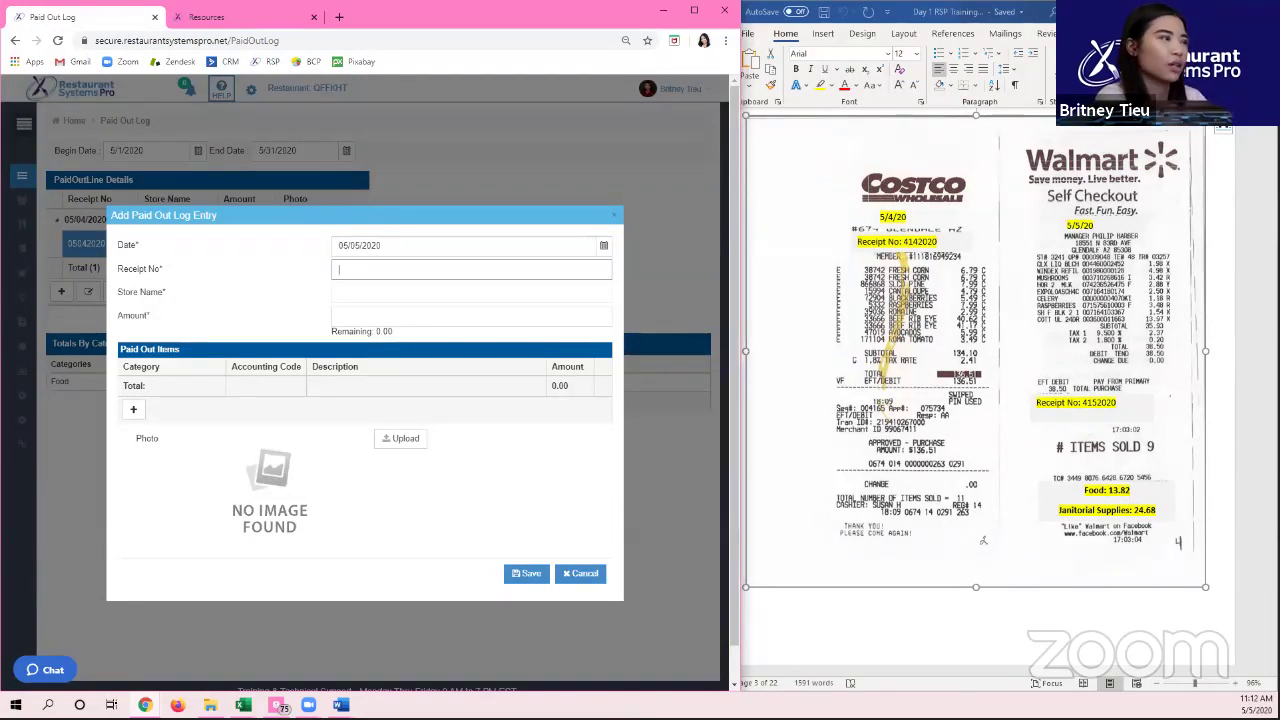
pyautogui.write('05/')
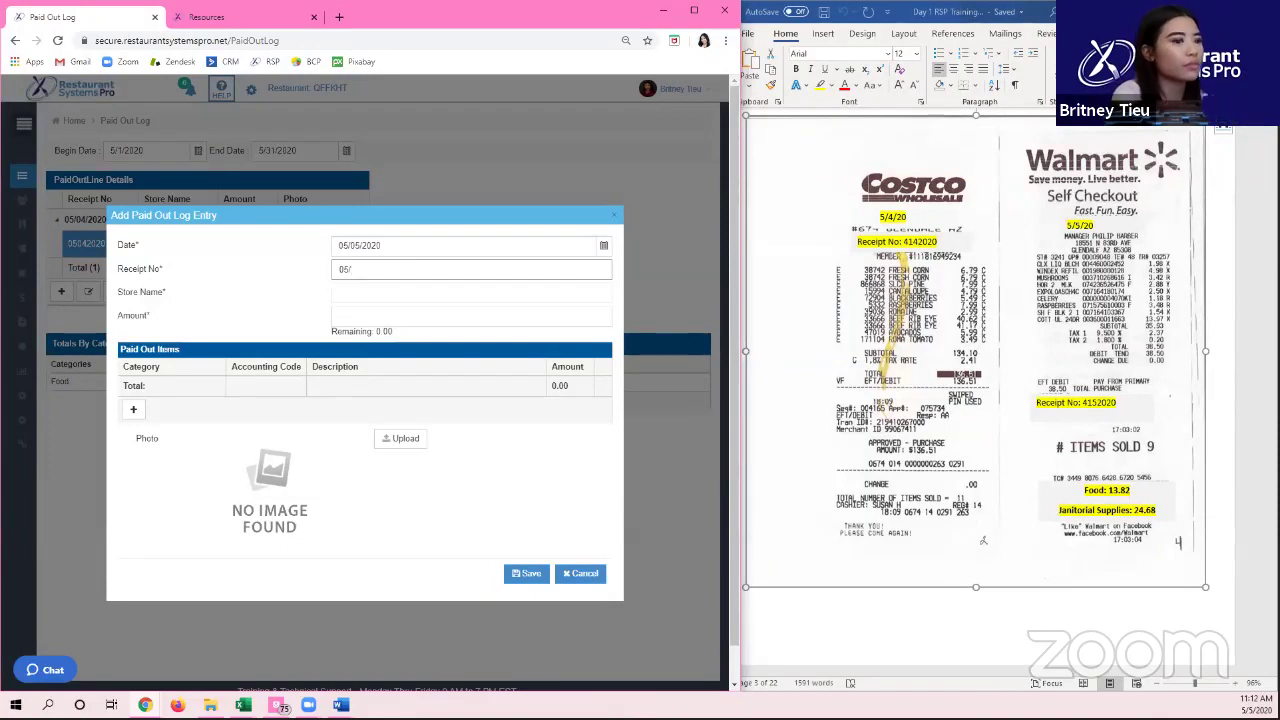
pyautogui.press('BackSpace')
pyautogui.write('0')
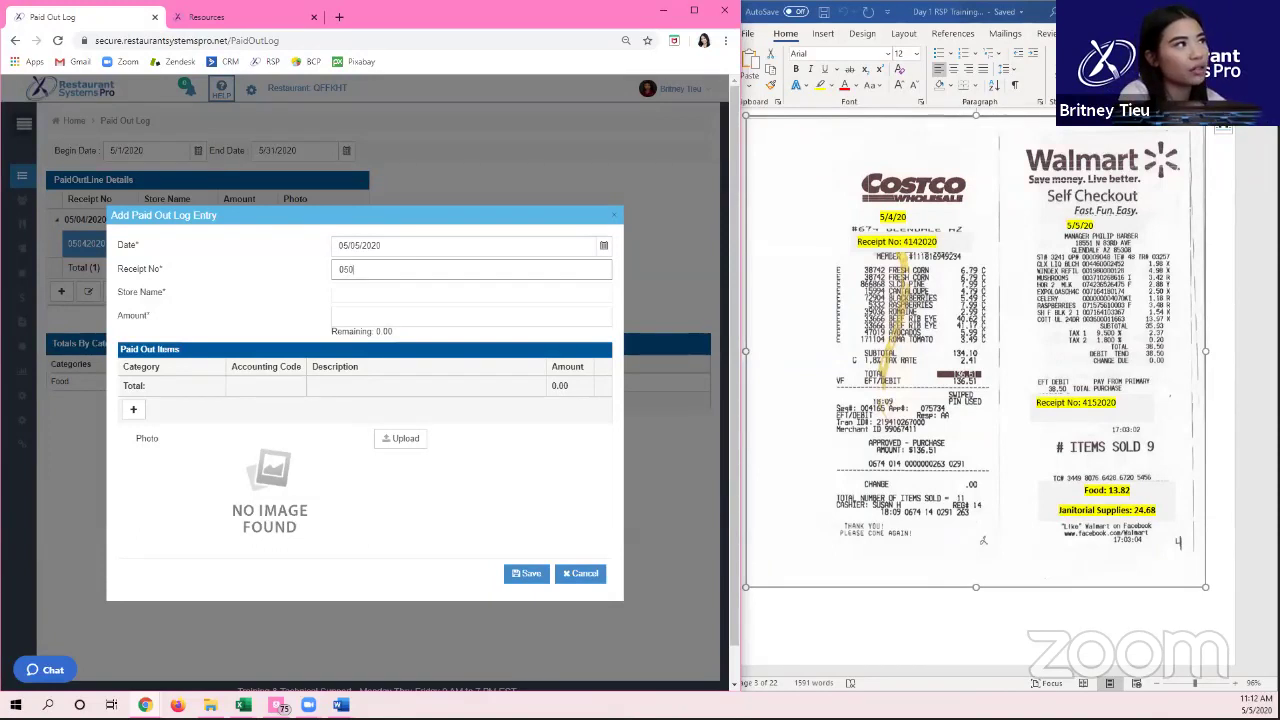
pyautogui.write('52020')
pyautogui.press('Tab')
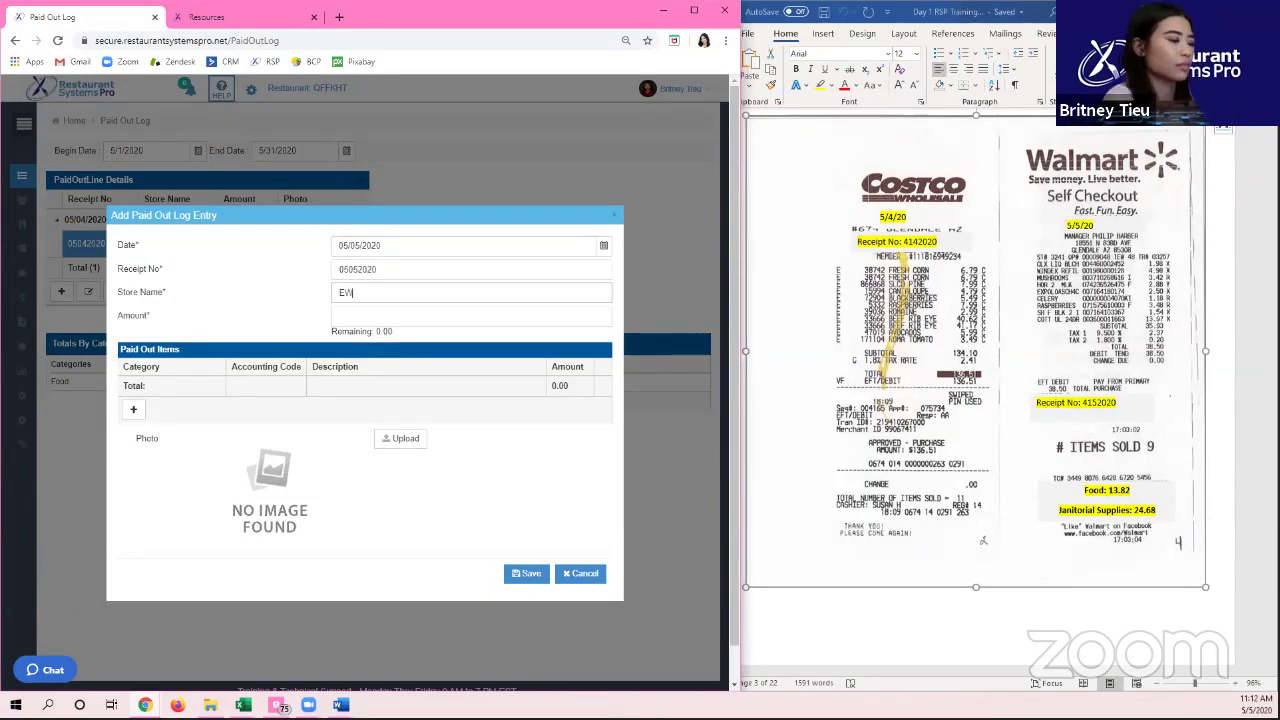
pyautogui.write('Walmart')
pyautogui.press('Tab')
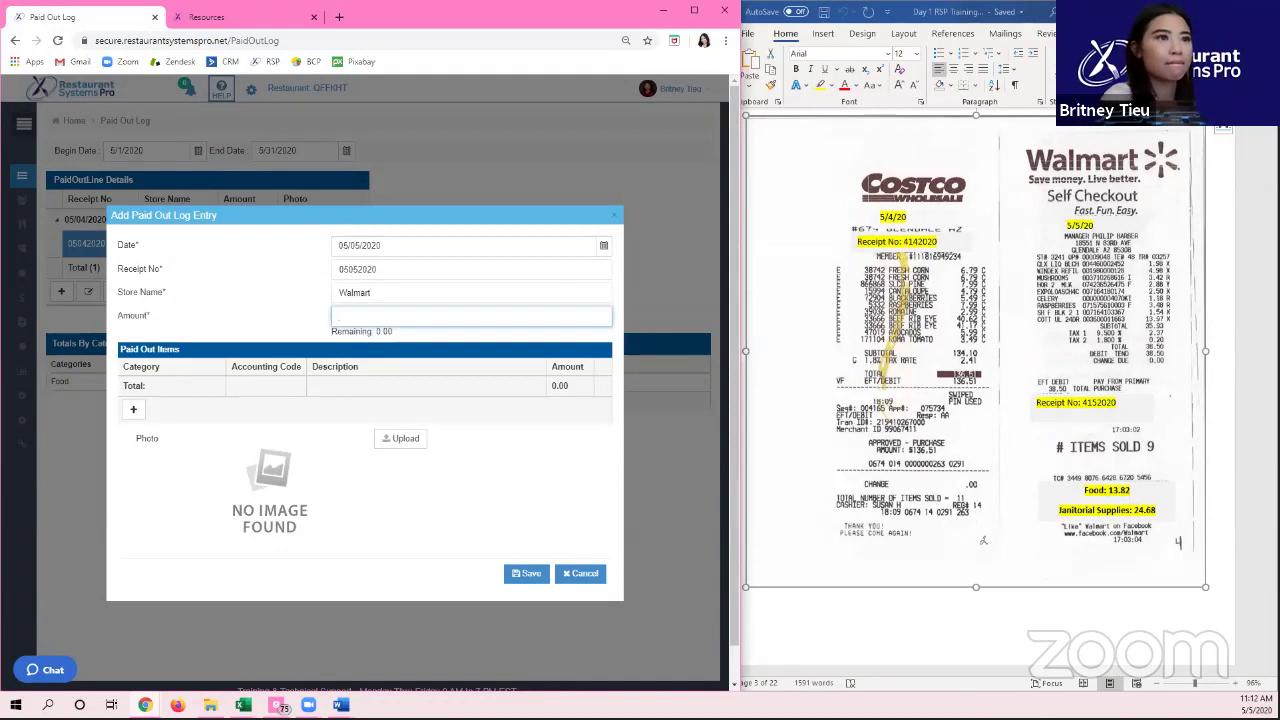
pyautogui.write('38')
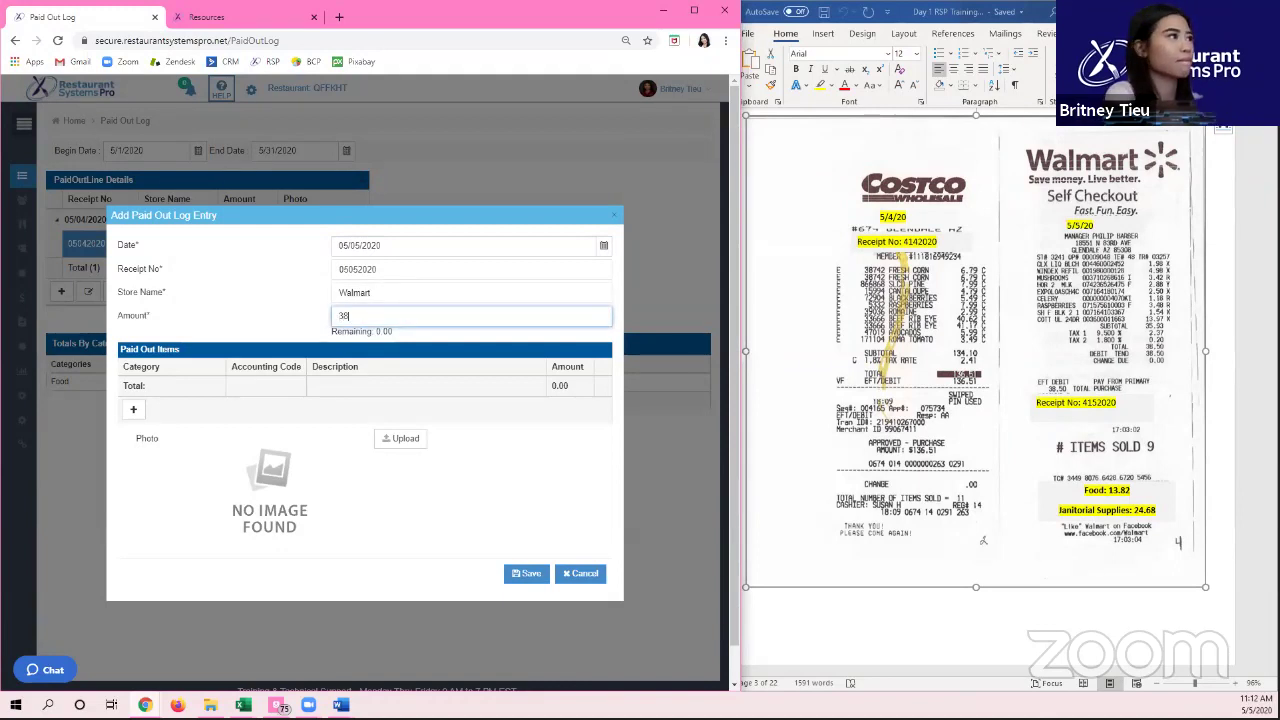
pyautogui.write('.50')
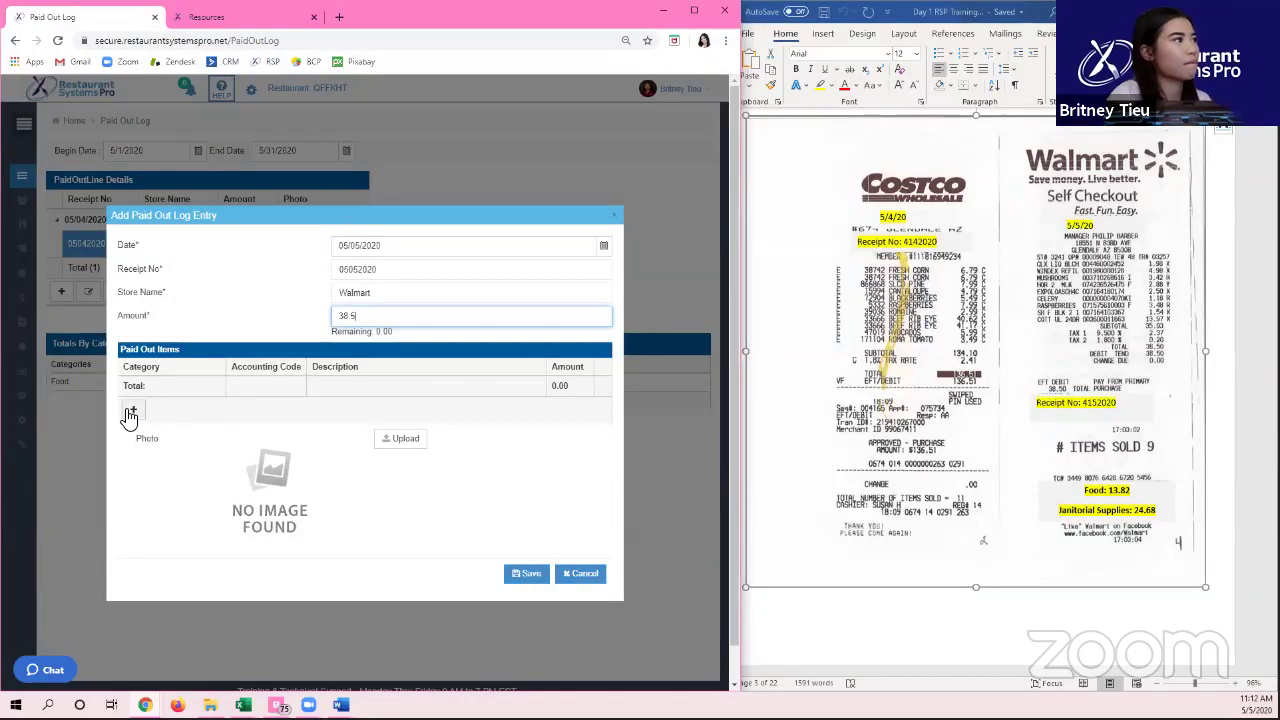
# Step: Add Food and Janitorial item lines and delete the Draft Beer line
pyautogui.click(133, 409)
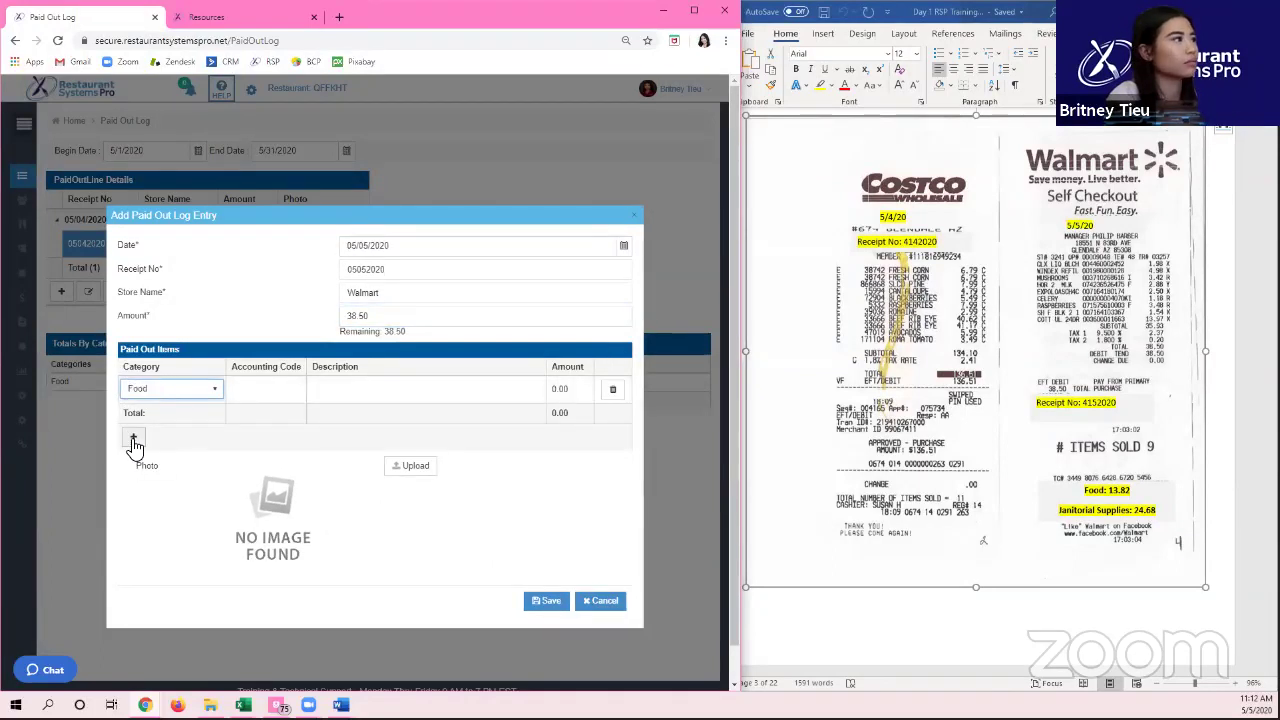
pyautogui.click(133, 434)
pyautogui.press('j')
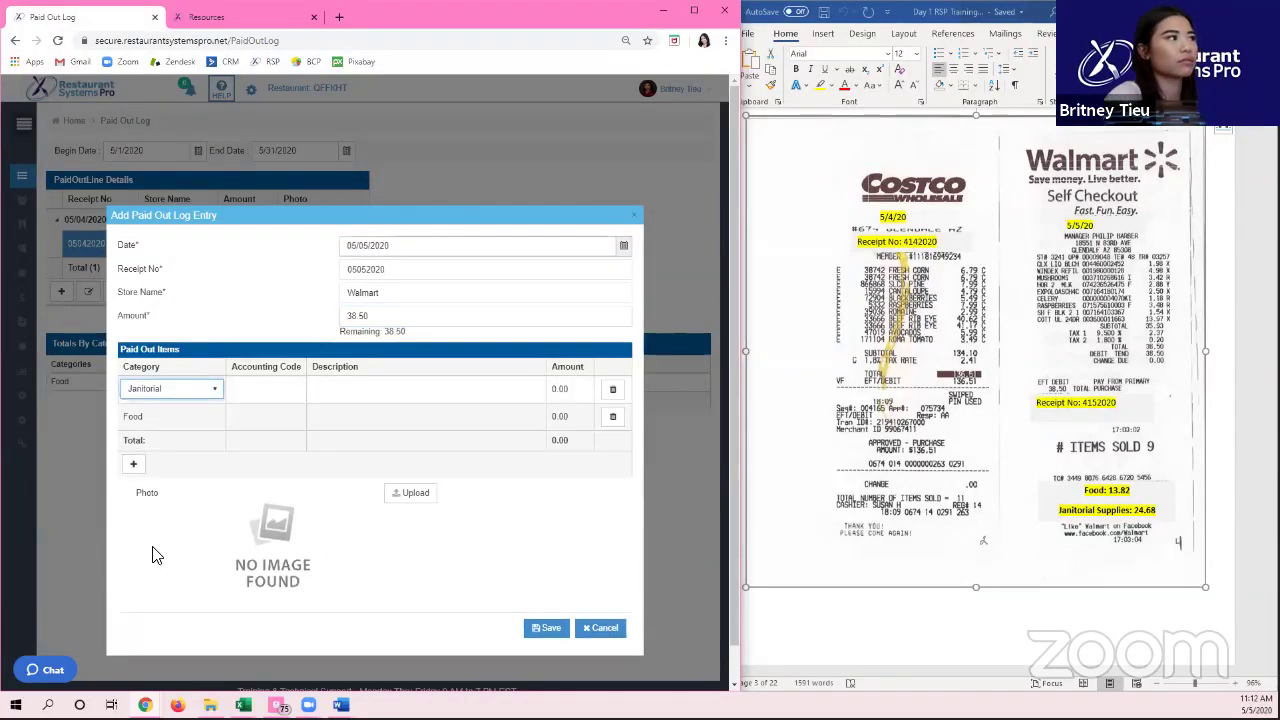
pyautogui.click(133, 463)
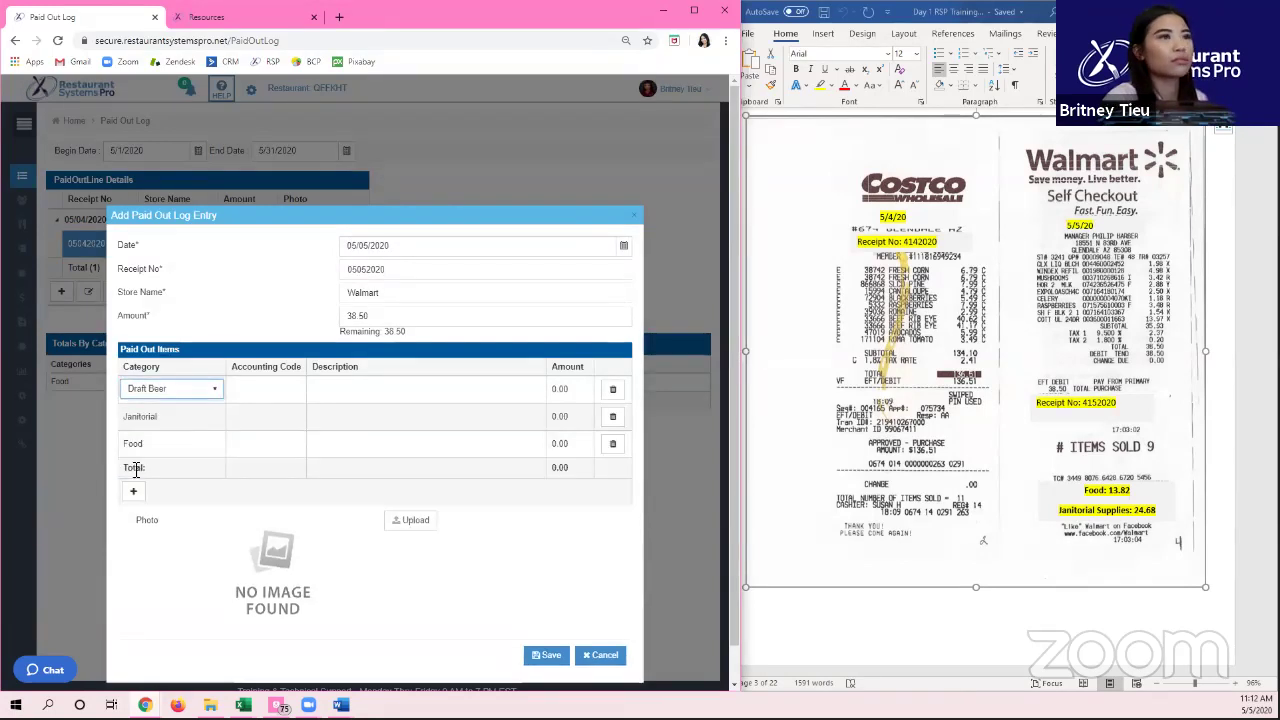
pyautogui.click(613, 389)
pyautogui.click(410, 412)
# Step: Set the Food and Janitorial item amounts to 13.82
pyautogui.click(565, 416)
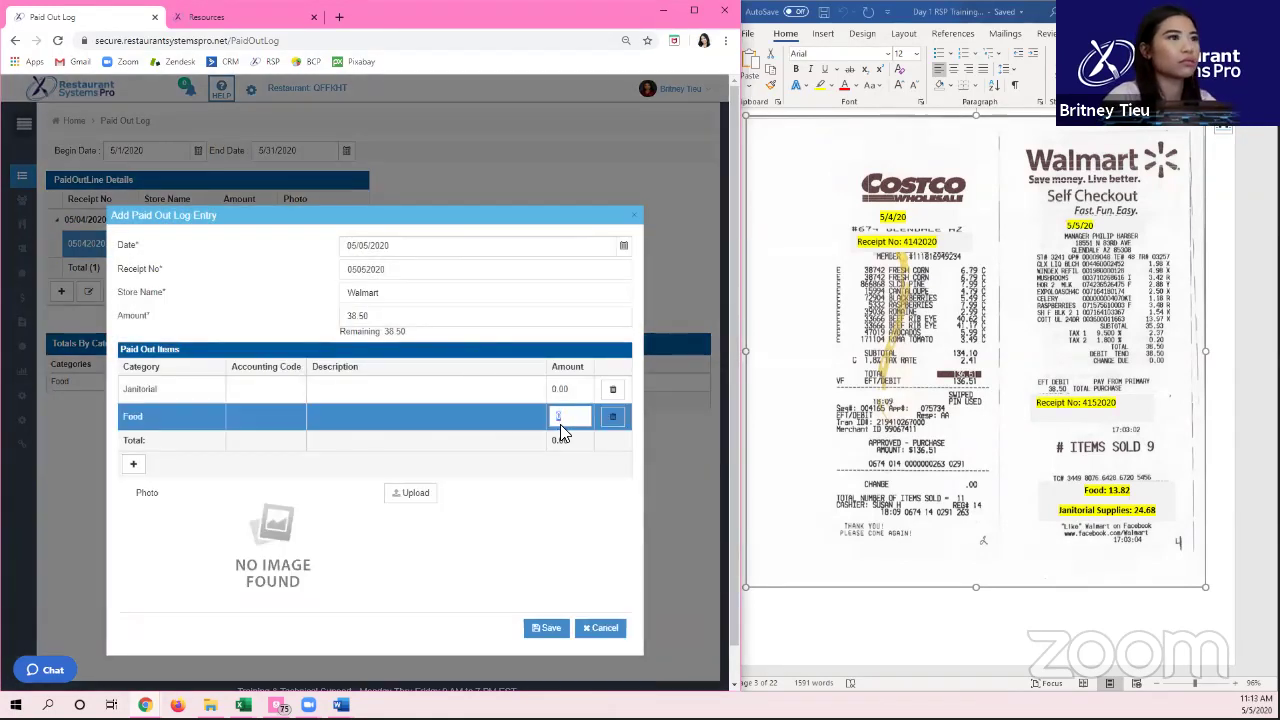
pyautogui.write('13.82')
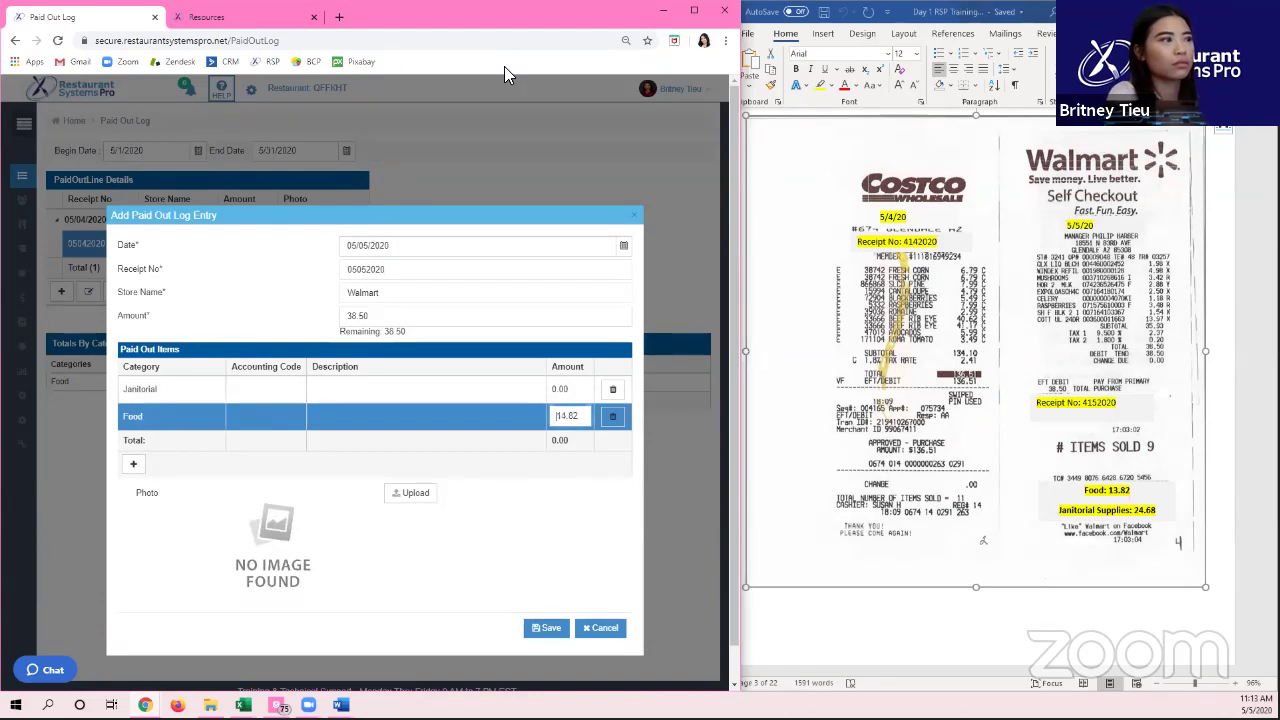
pyautogui.press('Up')
pyautogui.doubleClick(570, 418)
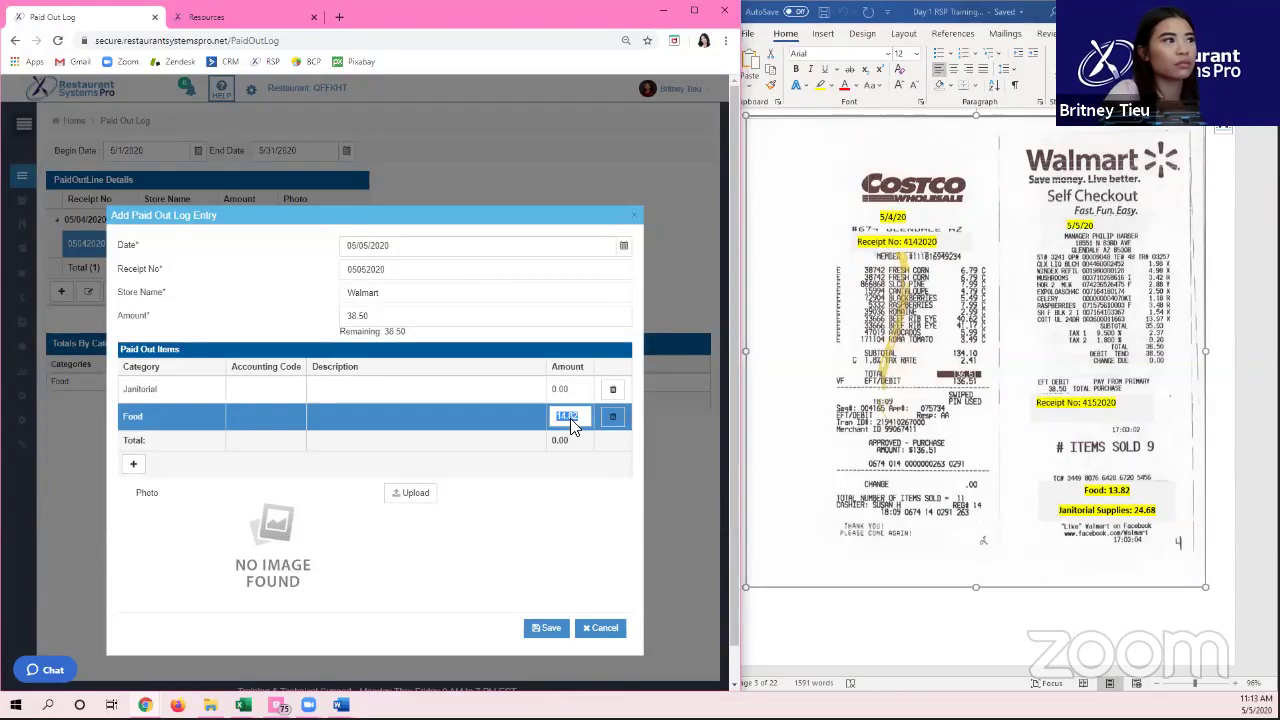
pyautogui.write('13.82')
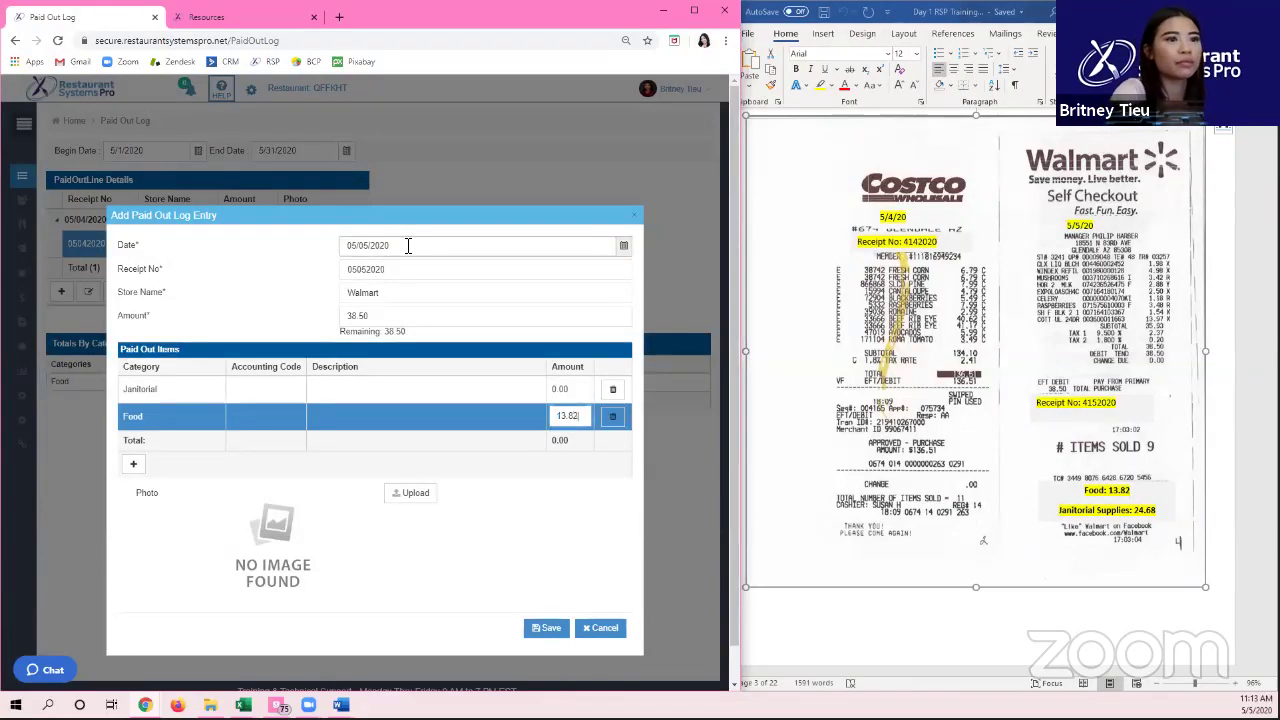
pyautogui.click(560, 388)
pyautogui.write('13.82')
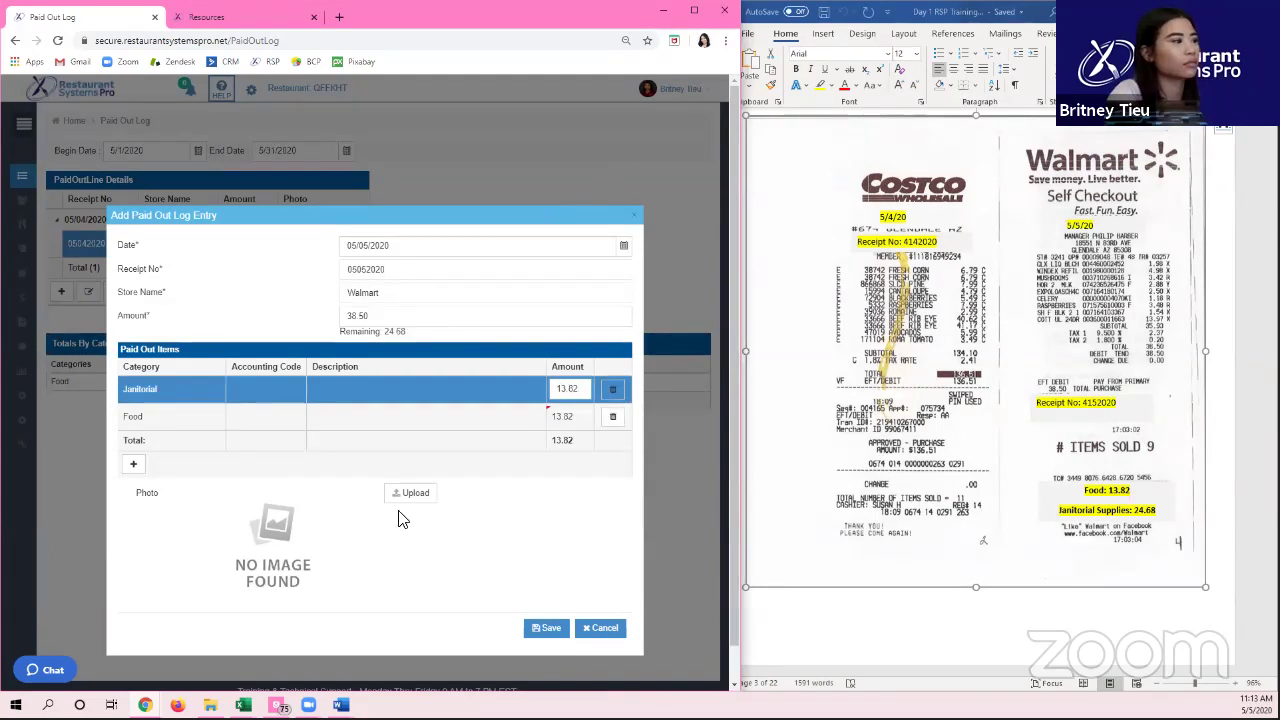
pyautogui.click(402, 540)
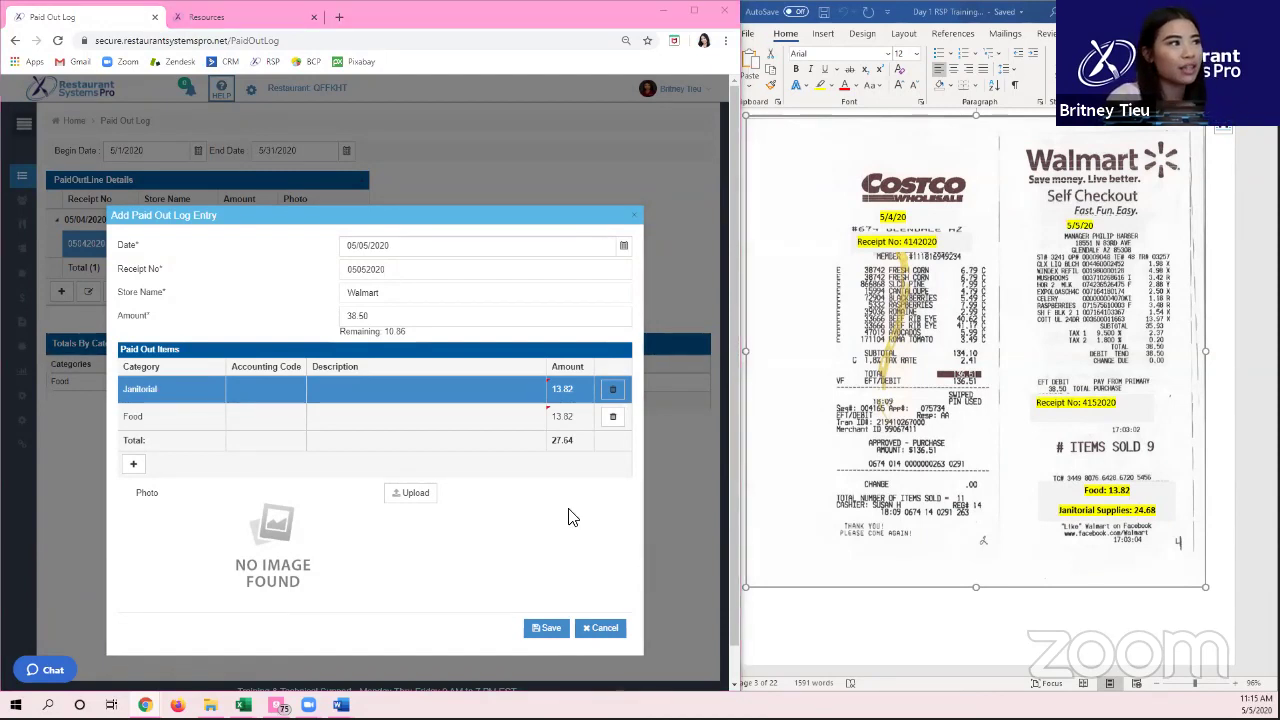
# Step: Change the Janitorial amount to 24.68 and save the Walmart 38.50 entry
pyautogui.click(543, 628)
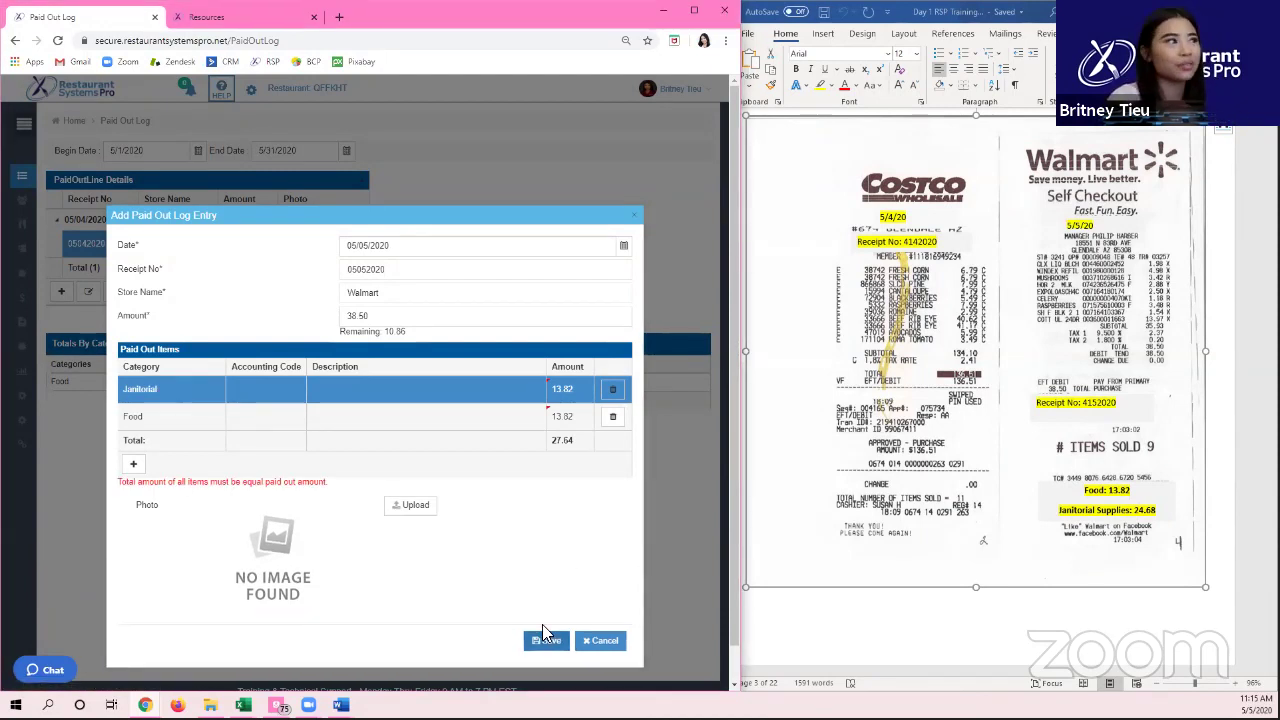
pyautogui.click(560, 396)
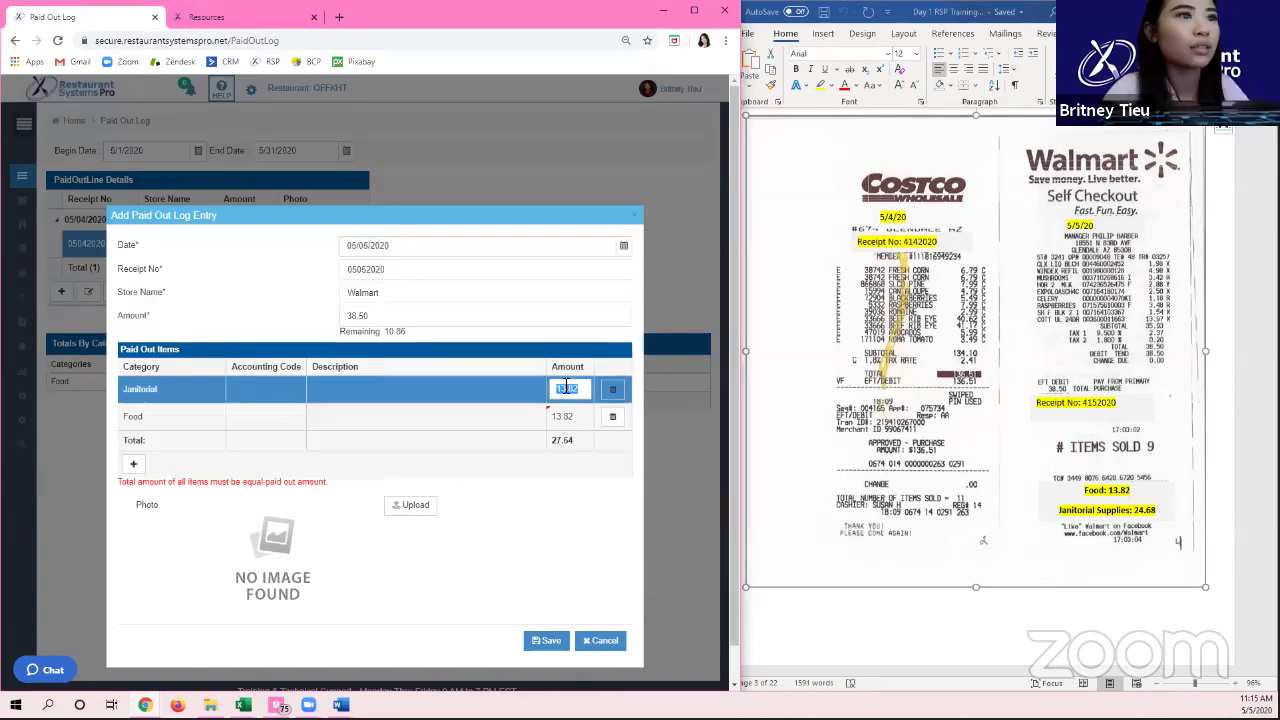
pyautogui.write('24.68')
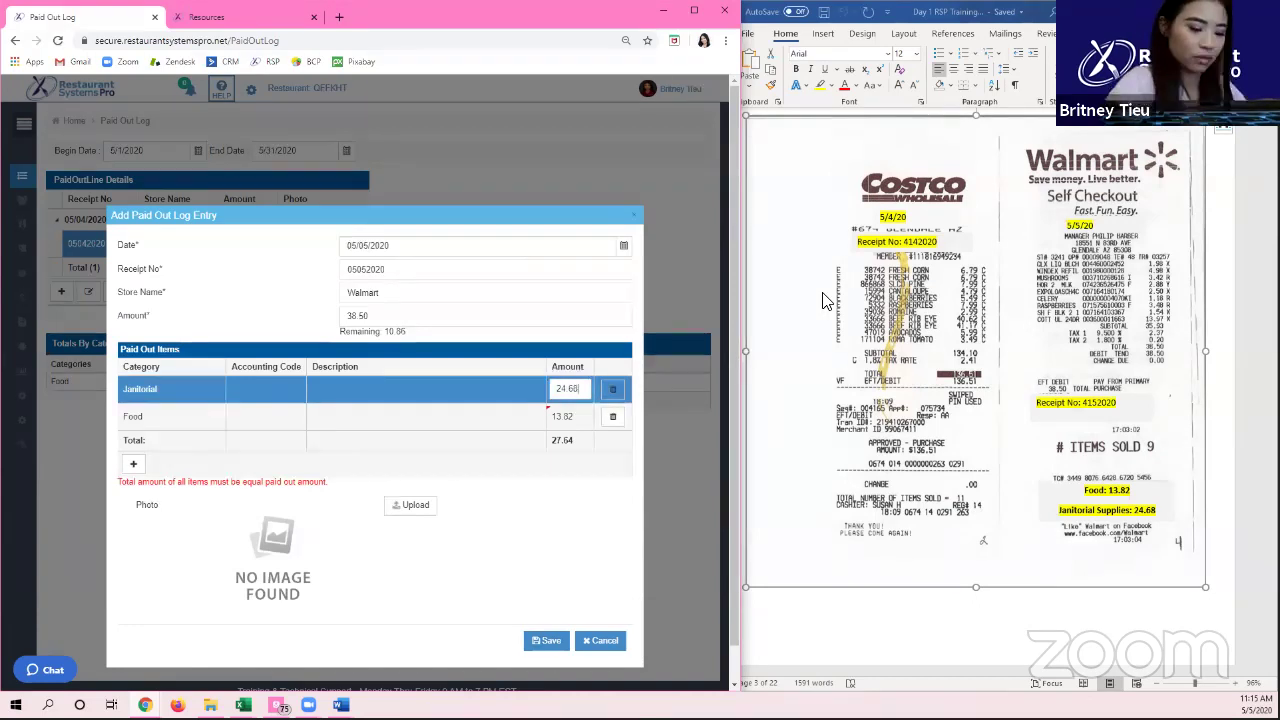
pyautogui.click(549, 640)
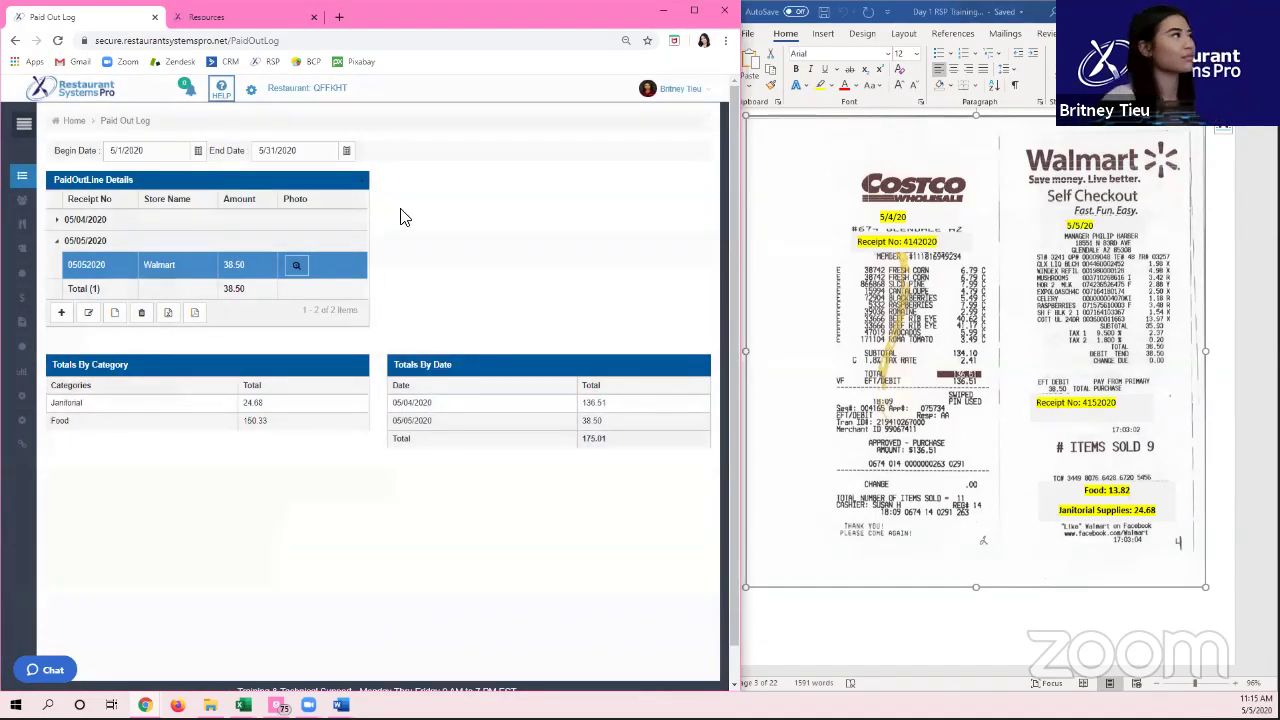
pyautogui.click(36, 128)
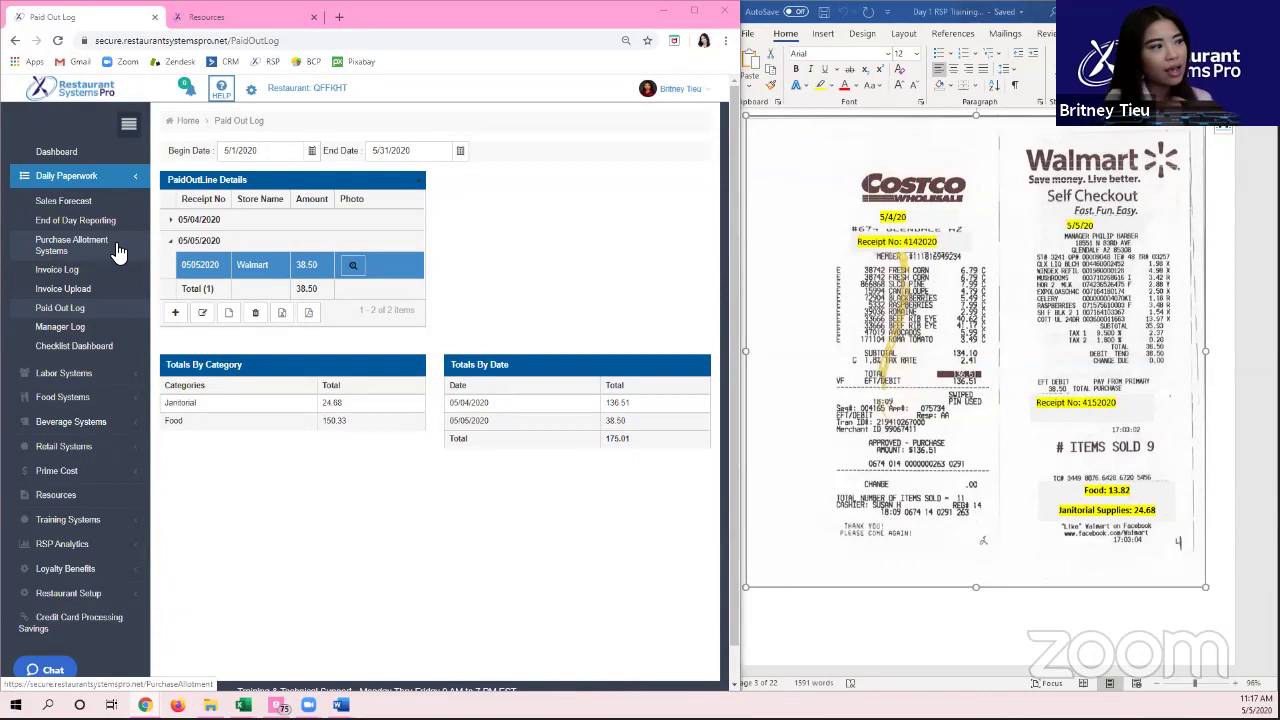
# Step: Go to Daily Paperwork > End of Day Reporting for May 2020
pyautogui.scroll(-1, 400, 565)
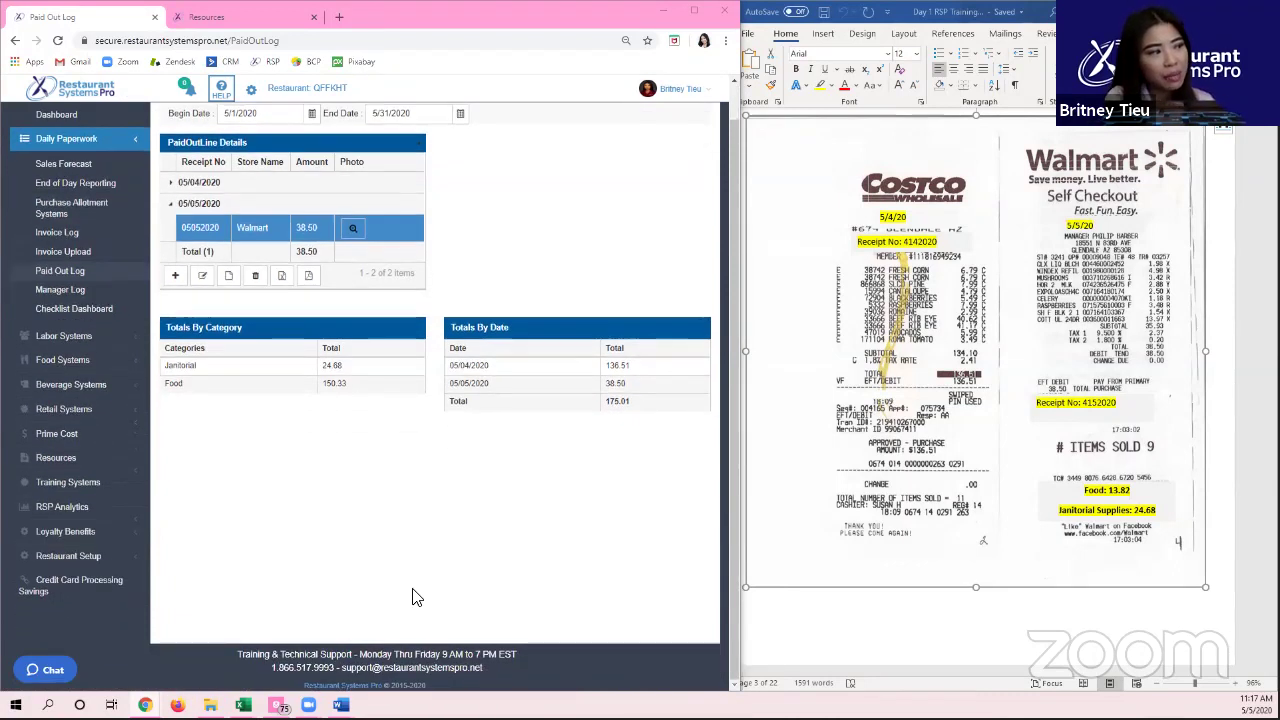
pyautogui.doubleClick(357, 668)
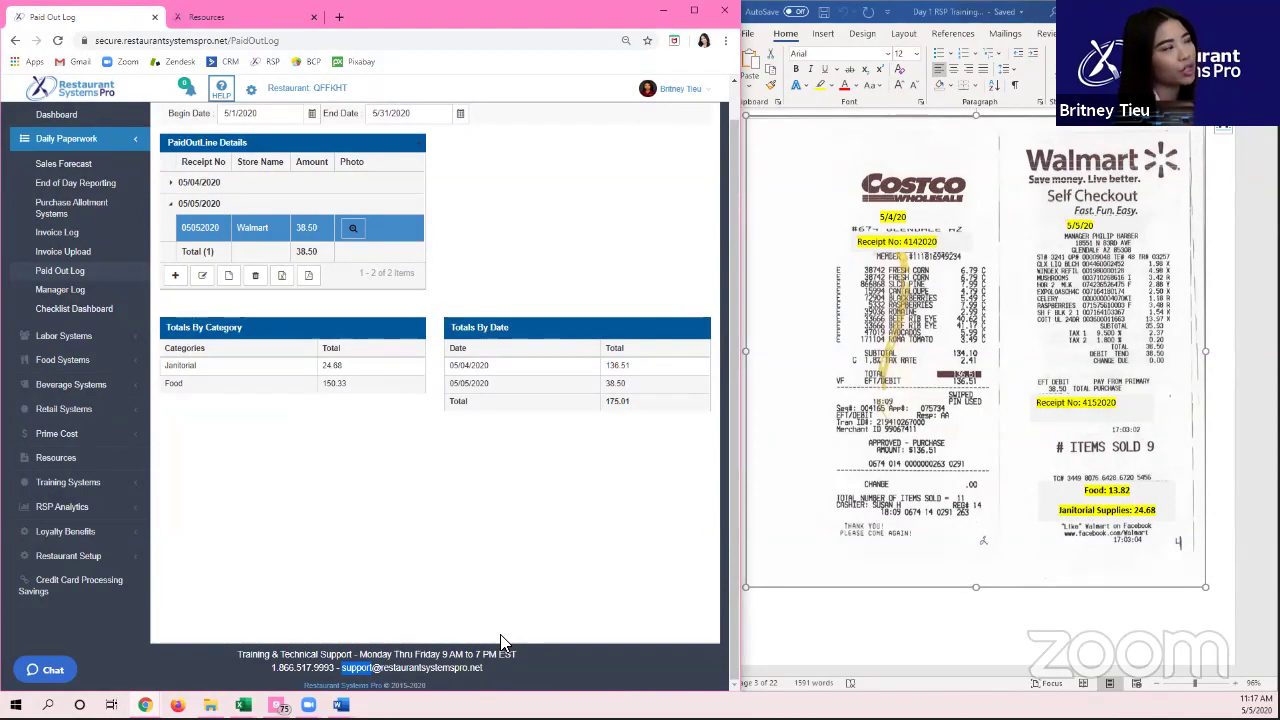
pyautogui.click(86, 190)
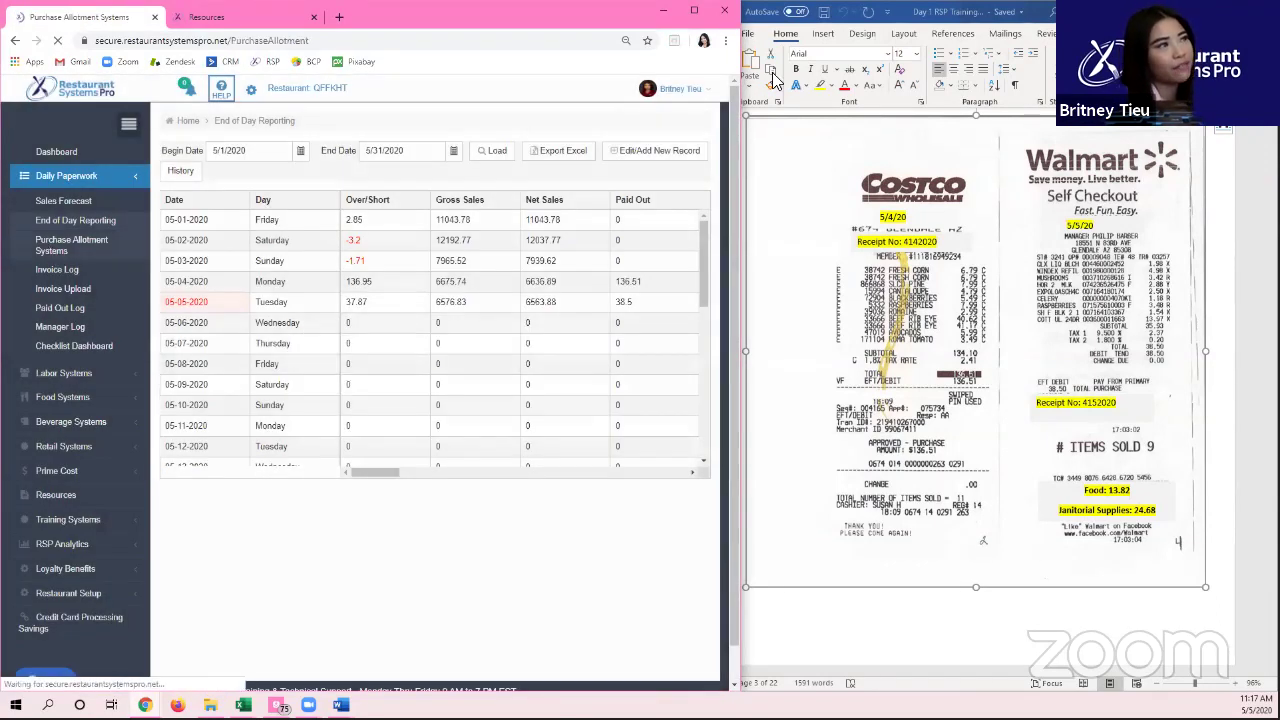
# Step: Open the Purchase Allotment Systems report with Chrome maximized and zoomed to 110%
pyautogui.click(54, 245)
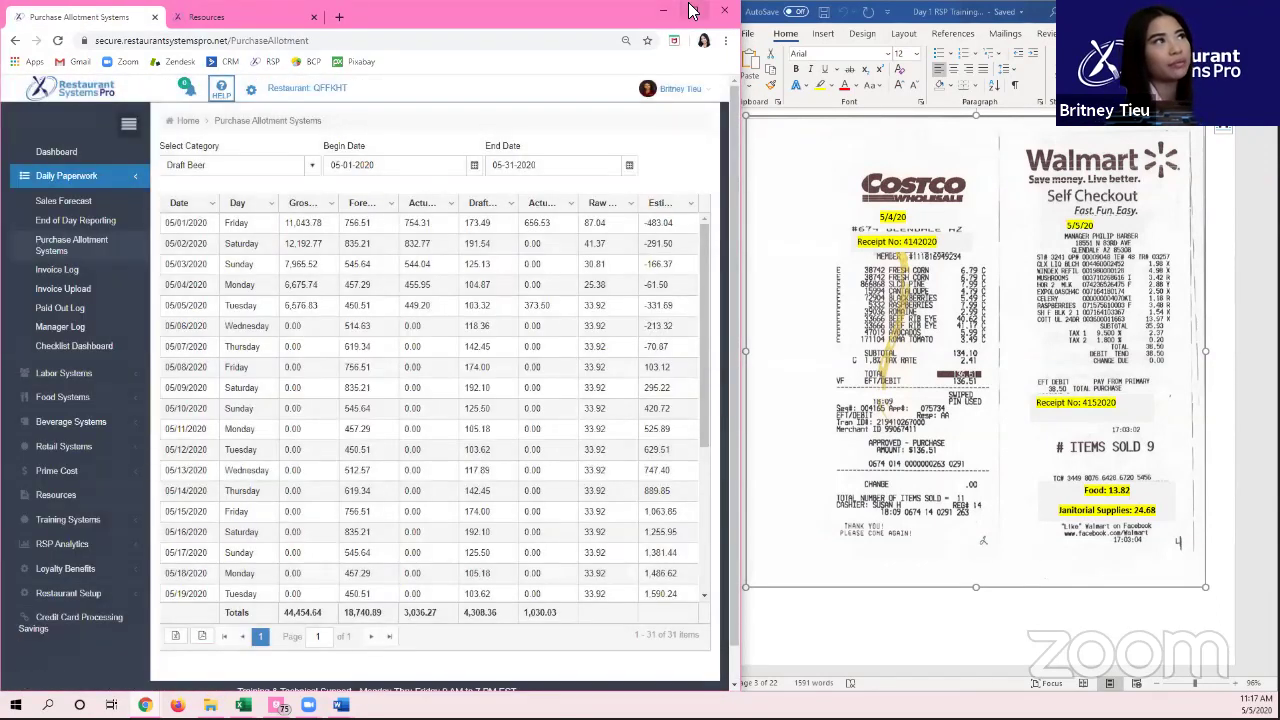
pyautogui.click(693, 10)
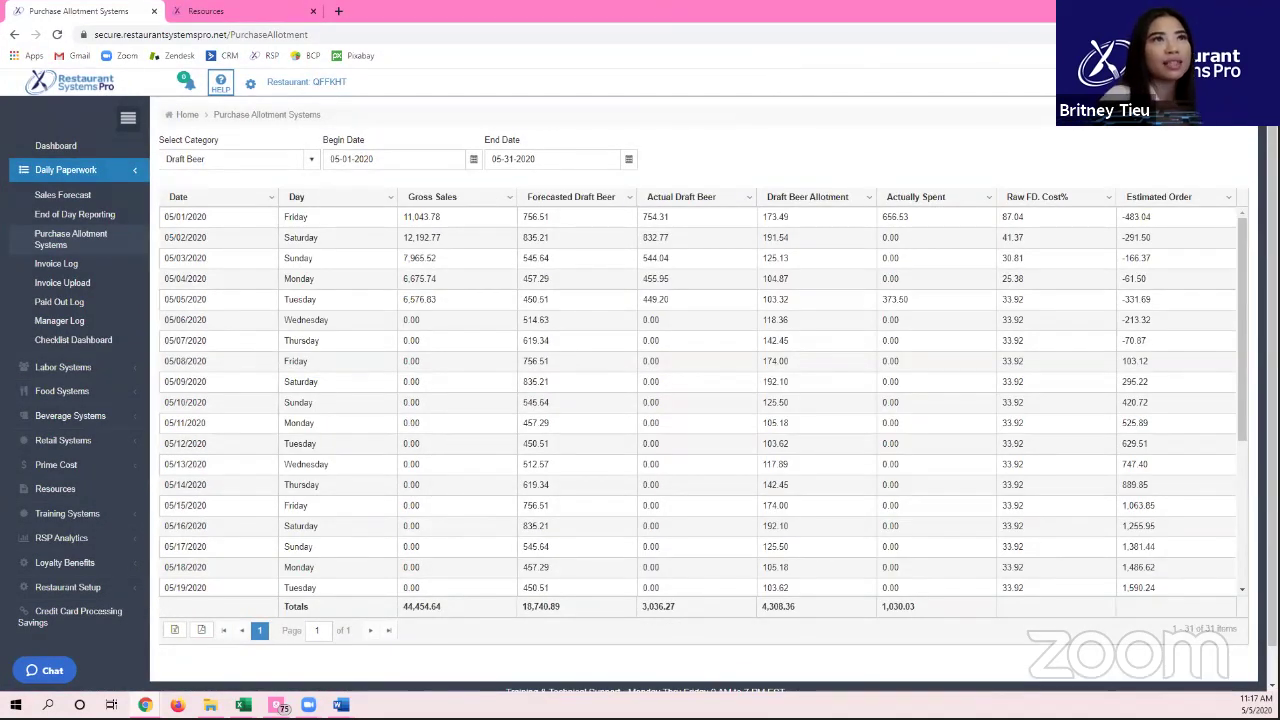
pyautogui.click(1265, 34)
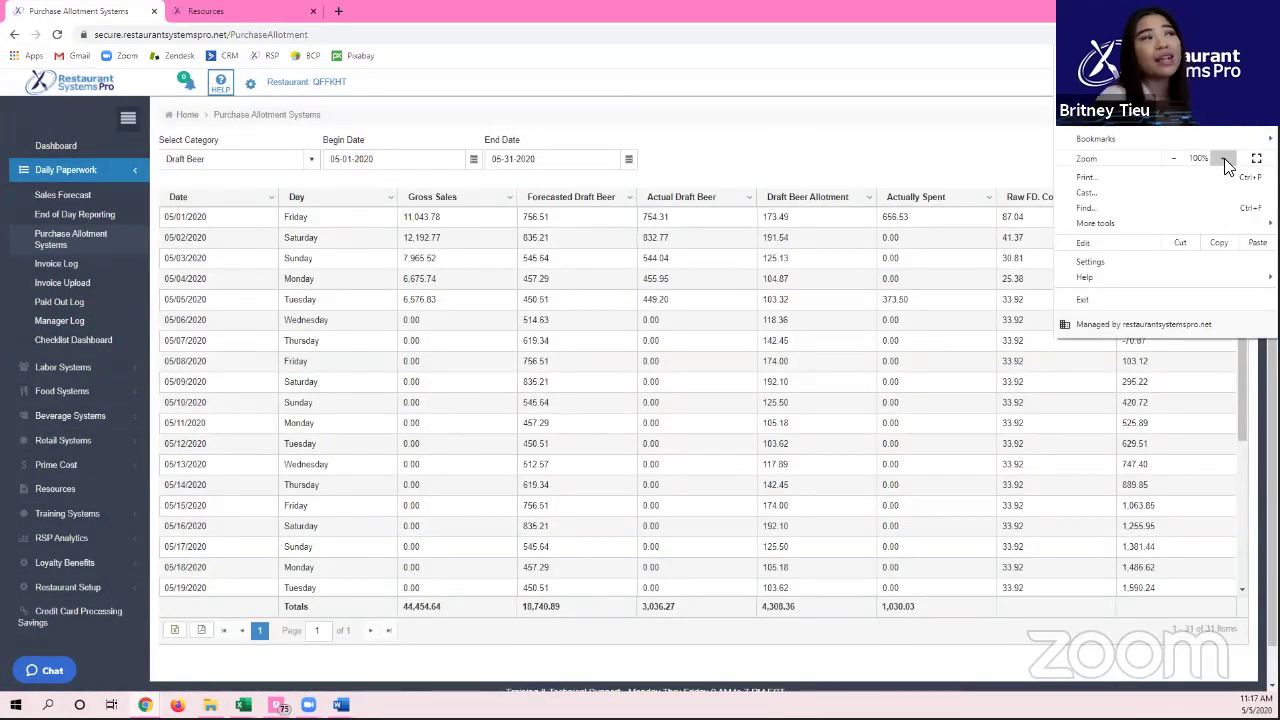
pyautogui.click(1222, 158)
pyautogui.click(876, 172)
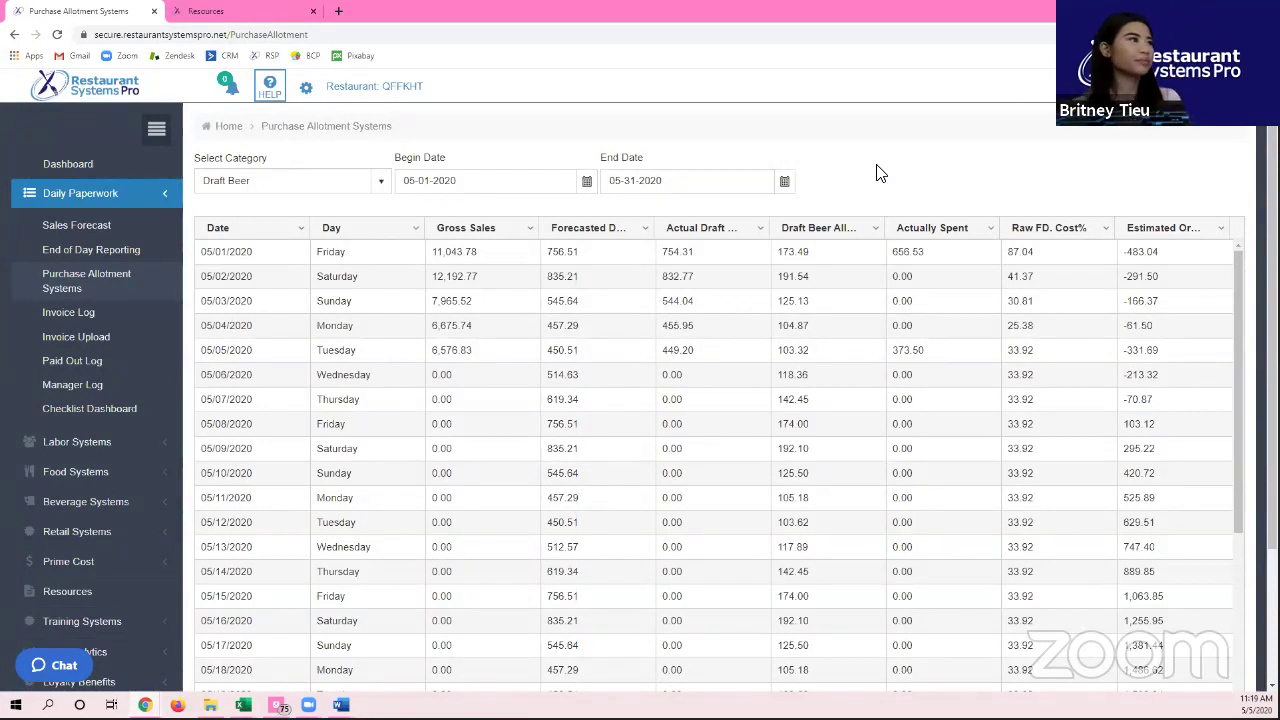
# Step: Collapse the sidebar and set the report's category to Food
pyautogui.click(148, 126)
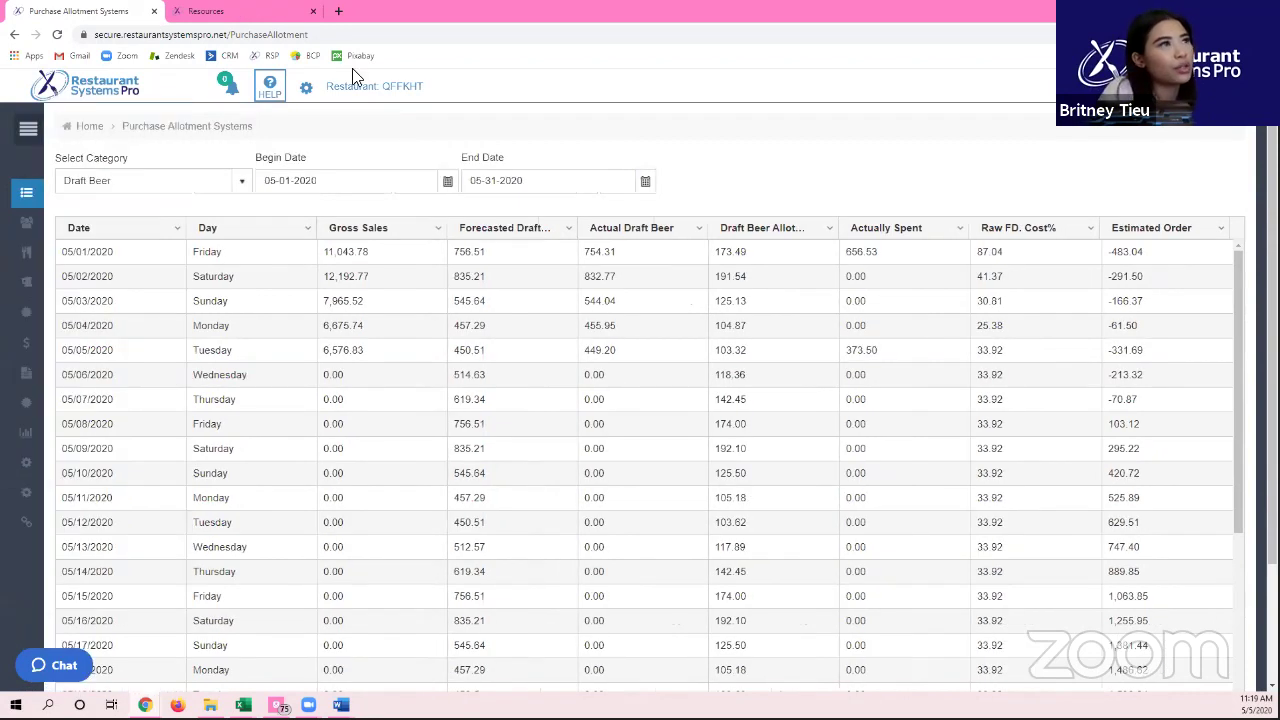
pyautogui.click(241, 184)
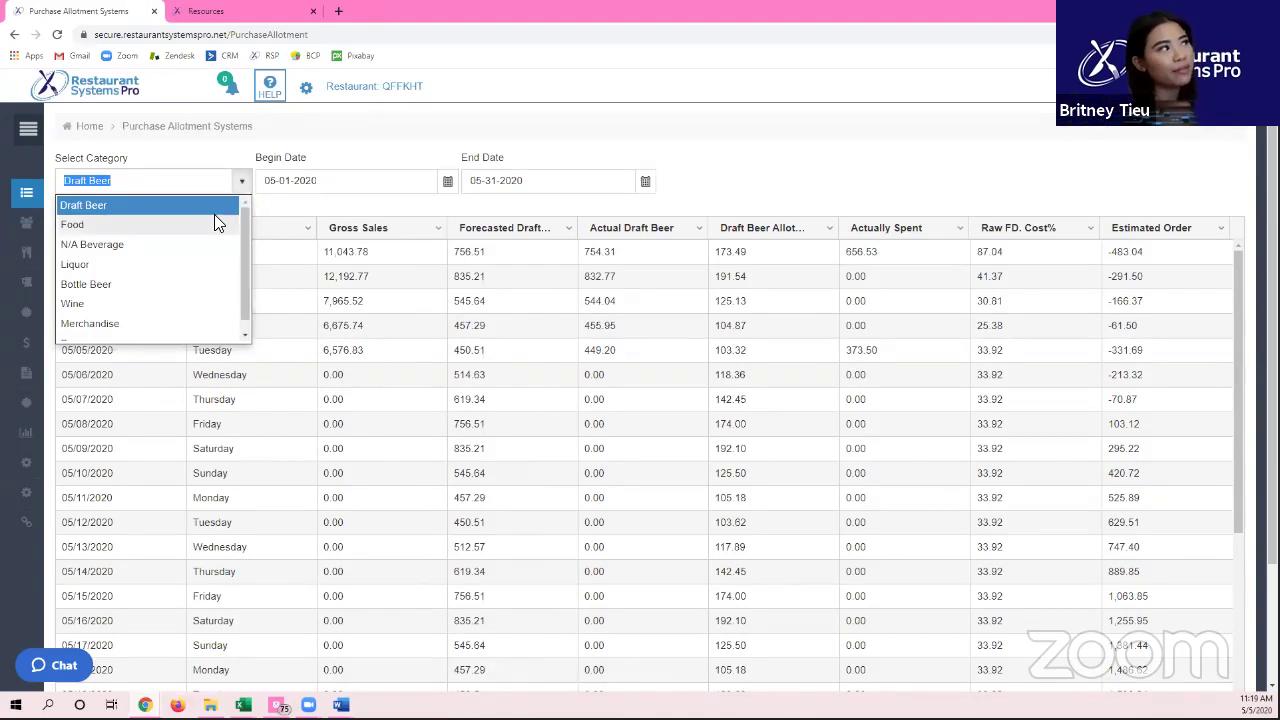
pyautogui.click(207, 226)
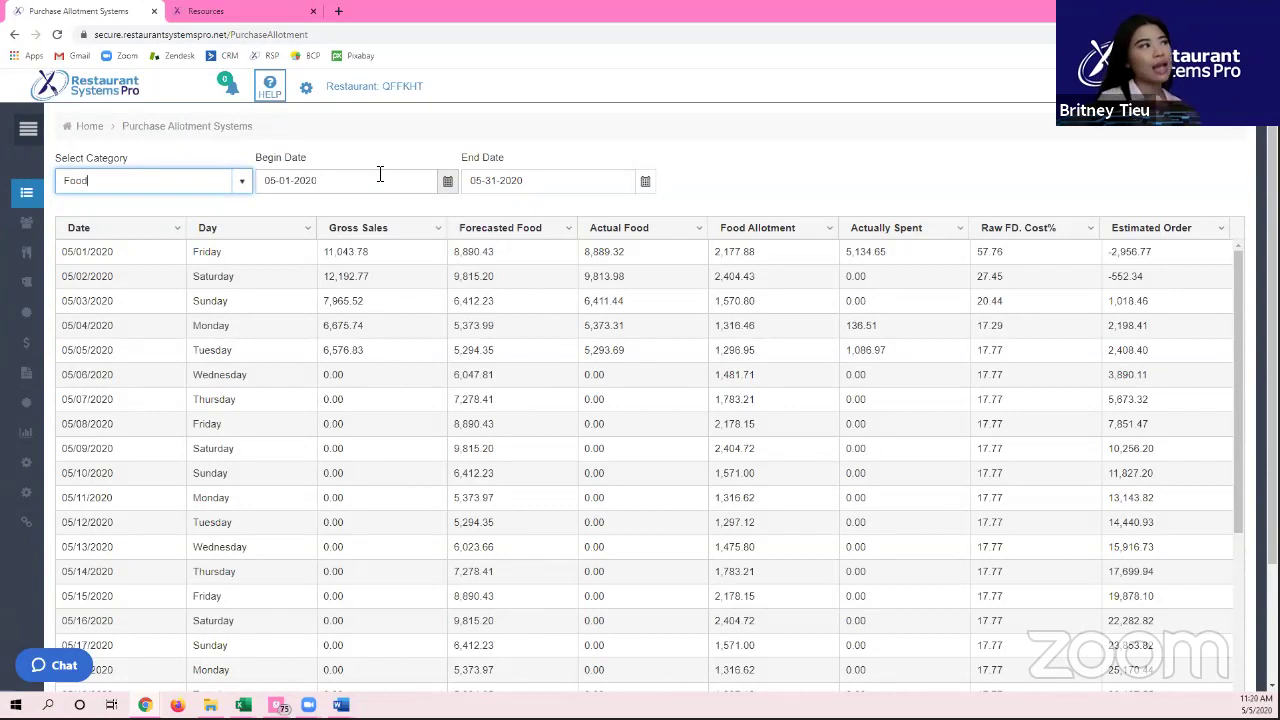
pyautogui.click(128, 234)
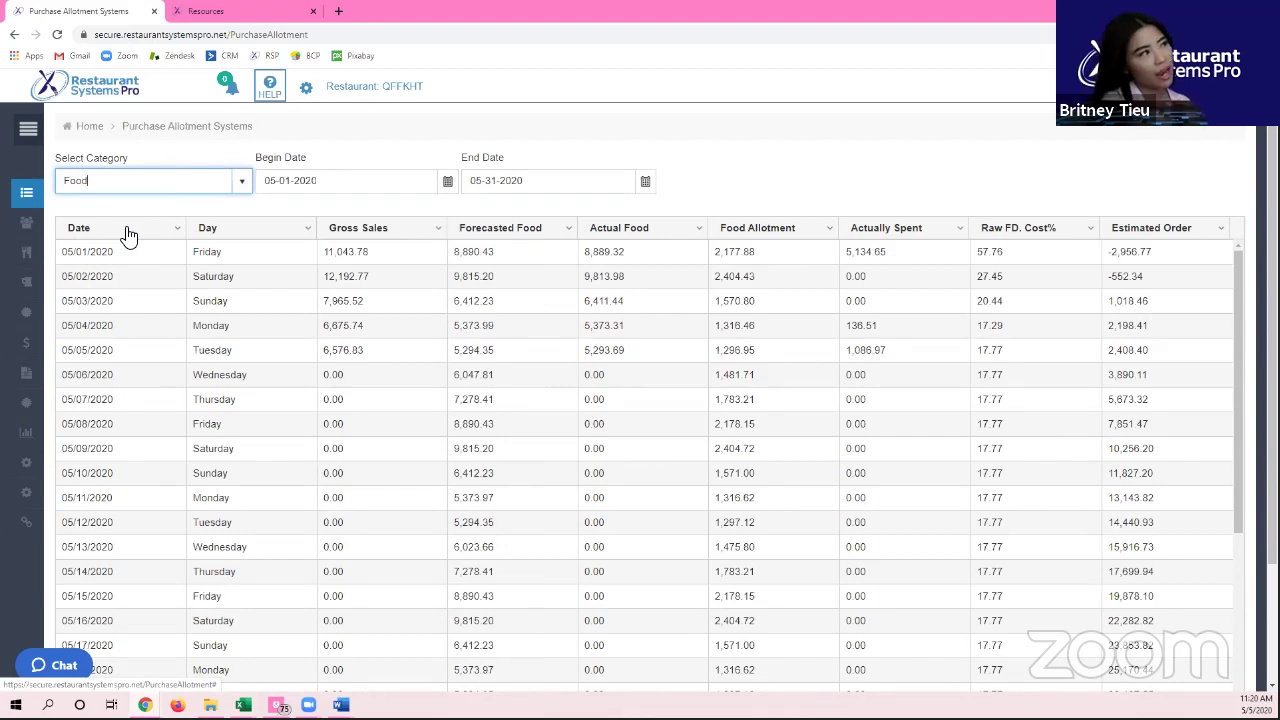
pyautogui.click(229, 255)
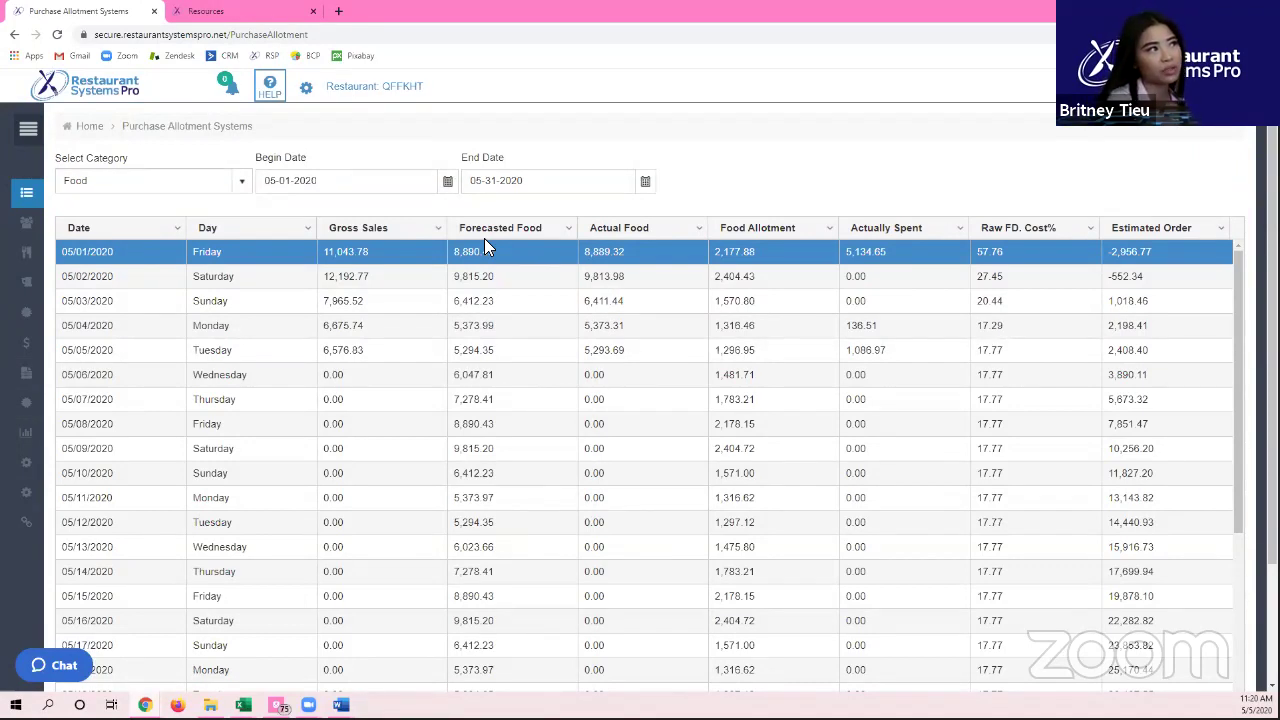
pyautogui.moveTo(328, 256); pyautogui.dragTo(445, 262)
pyautogui.doubleClick(462, 256)
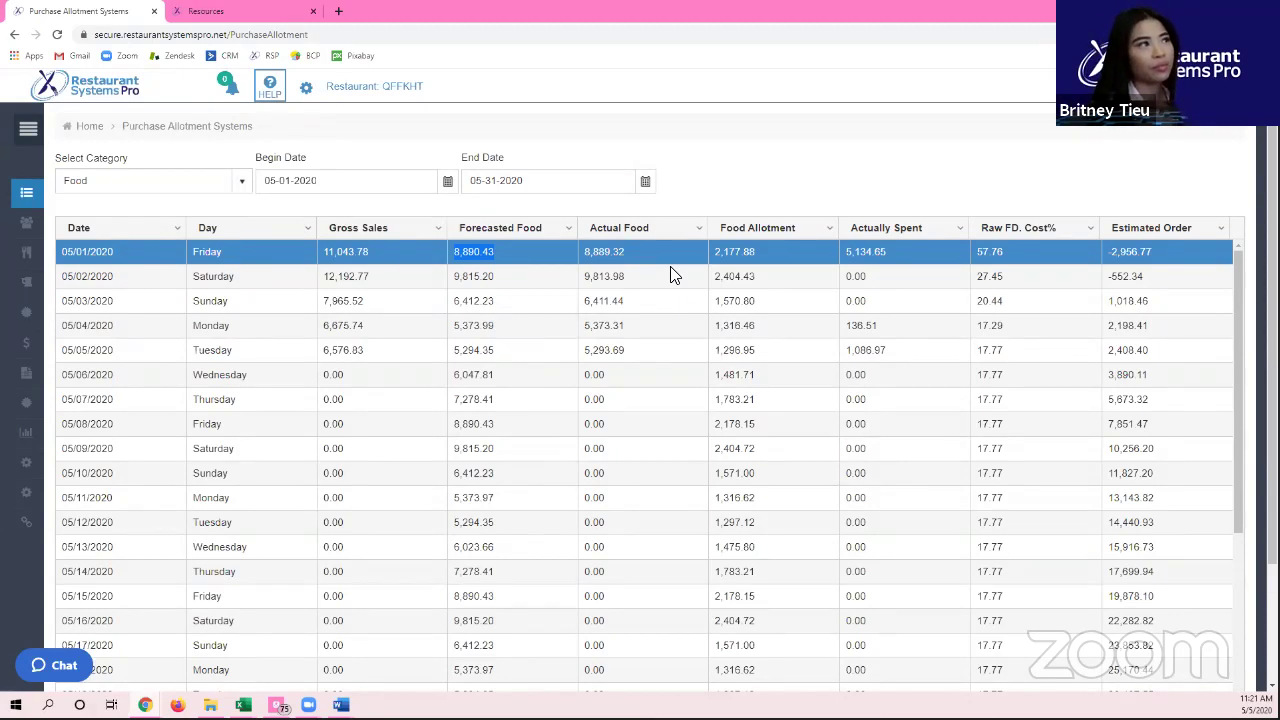
pyautogui.click(622, 378)
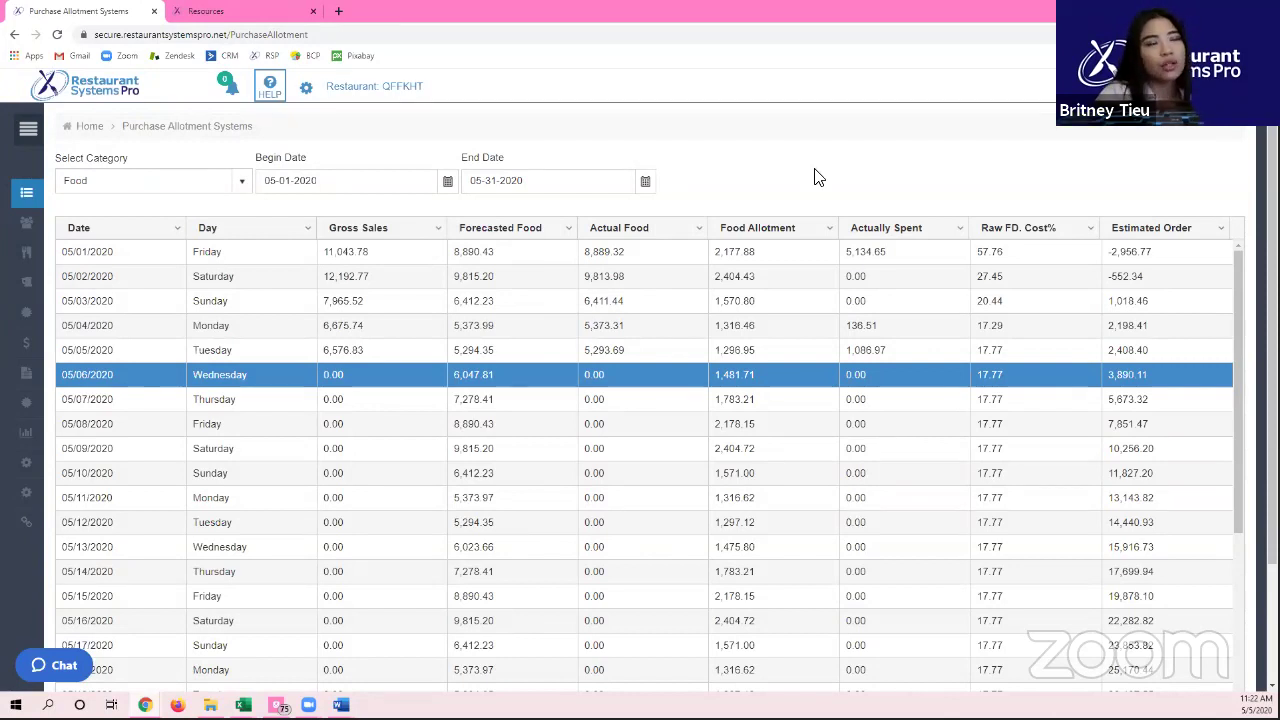
pyautogui.moveTo(729, 253)
pyautogui.mouseDown()
pyautogui.moveTo(772, 554)
pyautogui.moveTo(770, 317)
pyautogui.moveTo(740, 252)
pyautogui.mouseUp()
pyautogui.click(740, 252)
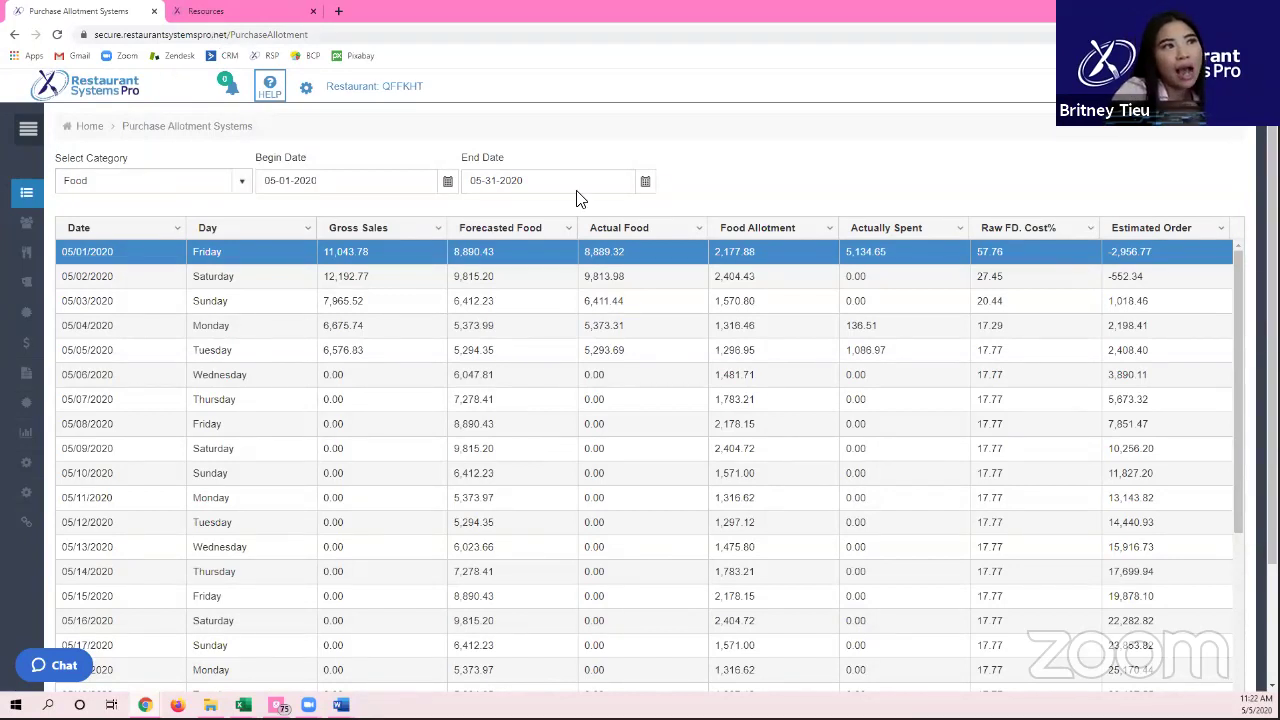
pyautogui.click(884, 330)
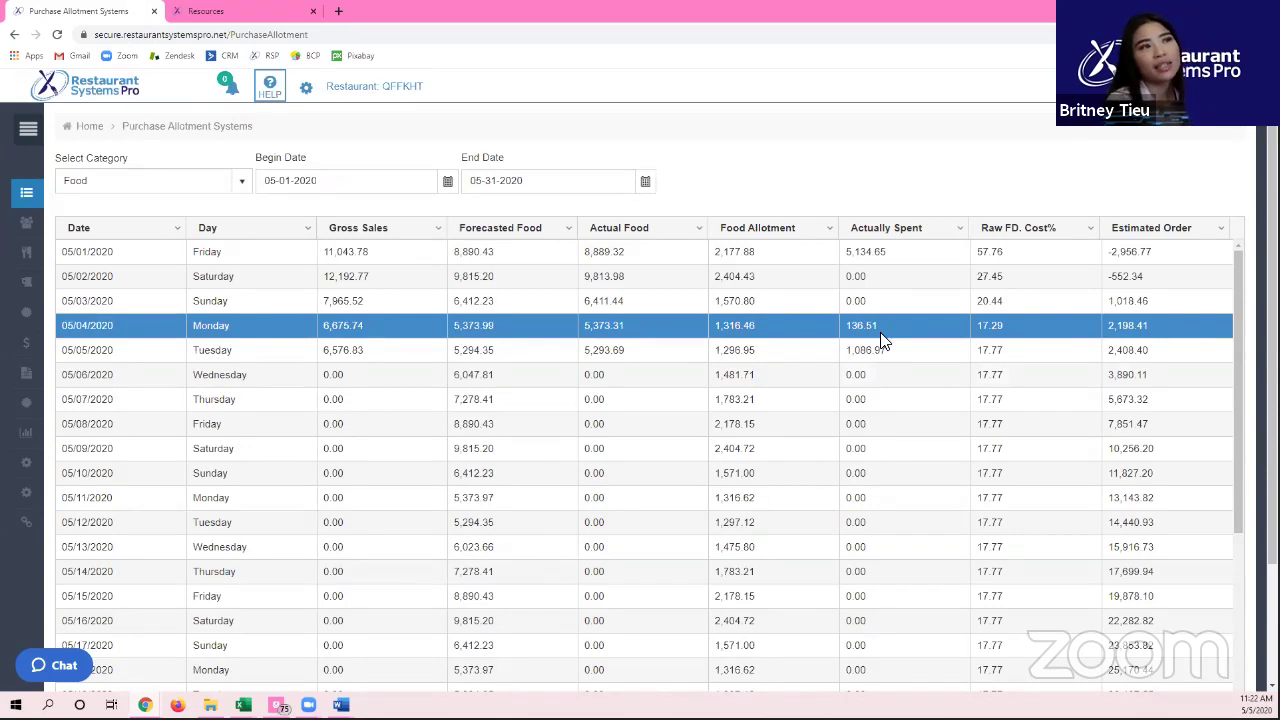
pyautogui.click(883, 341)
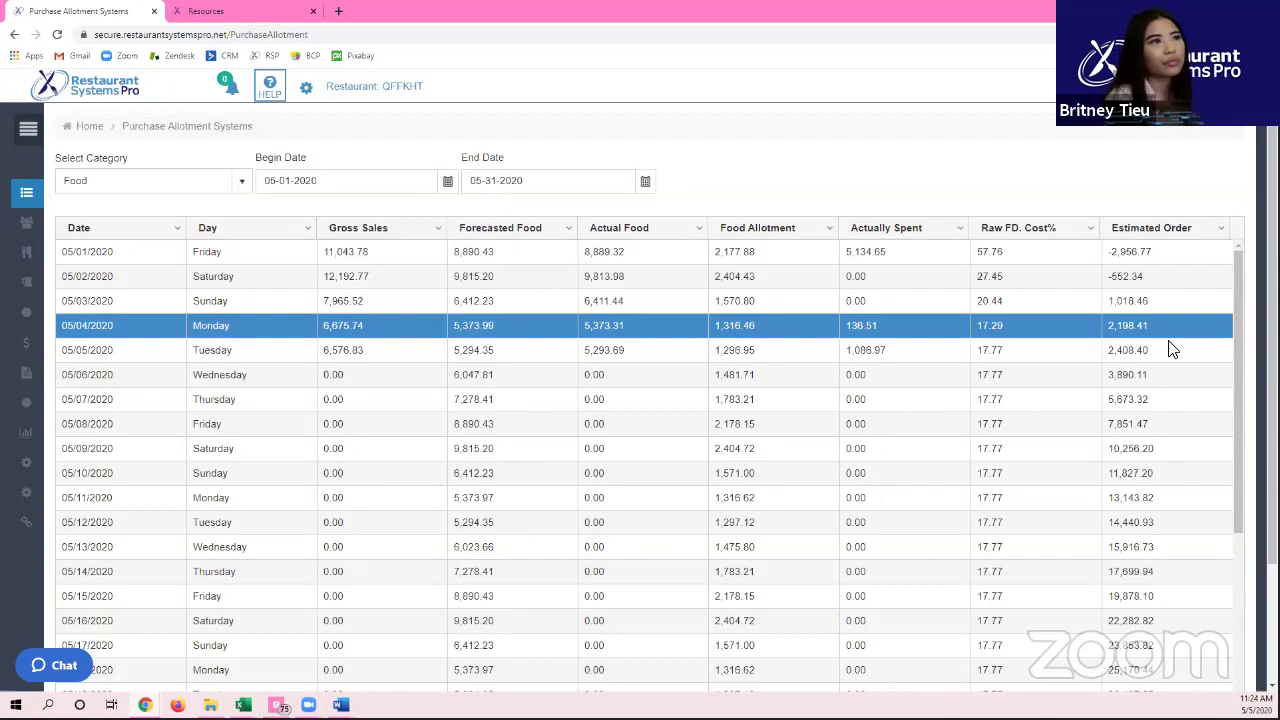
pyautogui.click(249, 259)
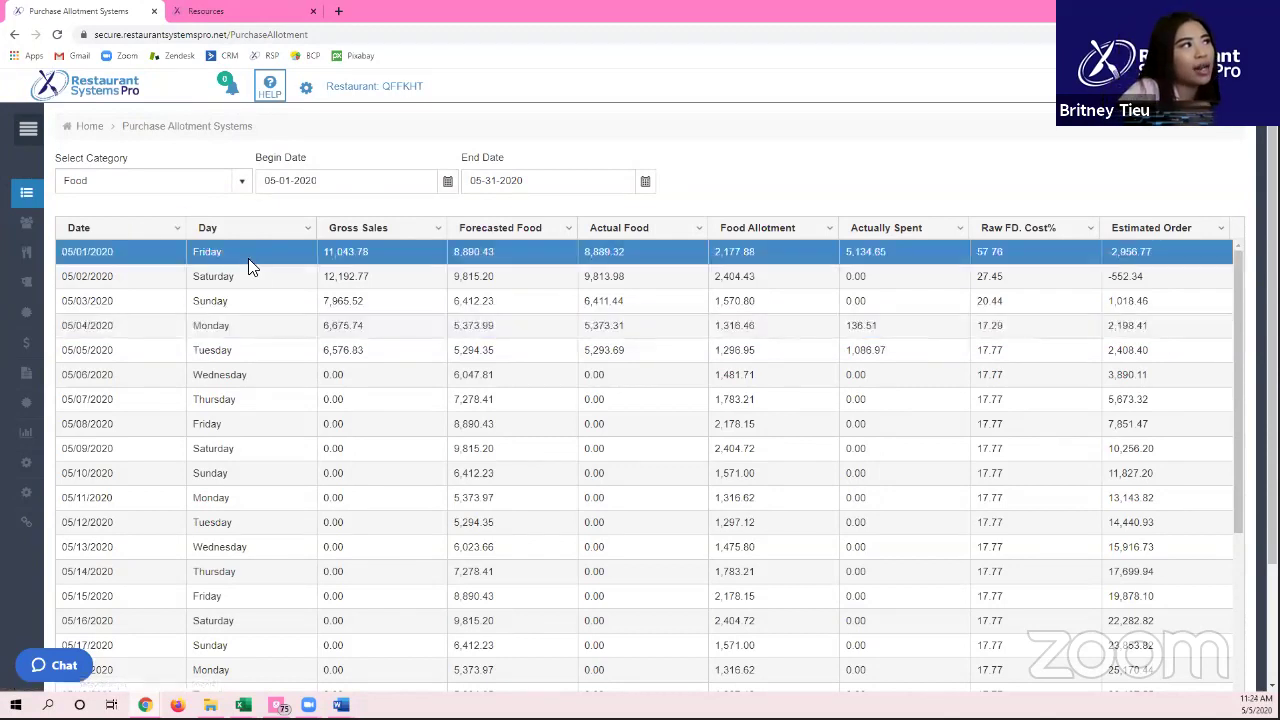
pyautogui.click(235, 350)
pyautogui.moveTo(1178, 352); pyautogui.dragTo(1088, 346)
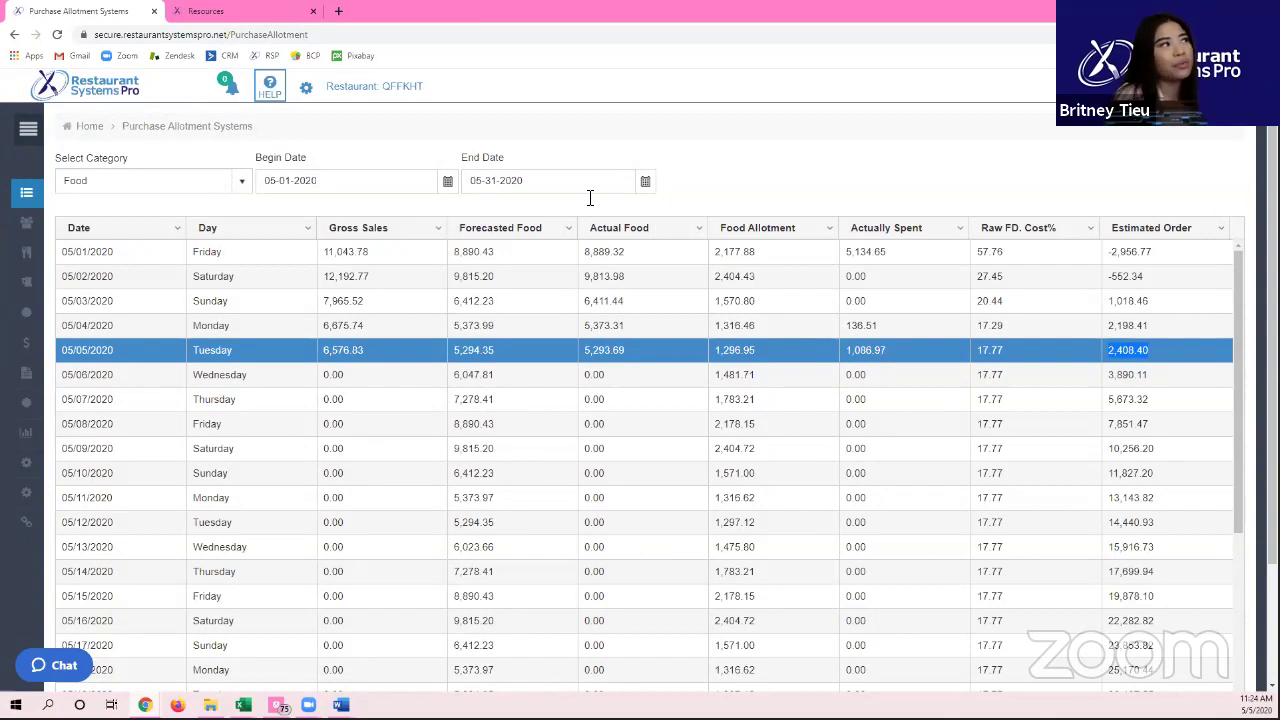
pyautogui.click(208, 326)
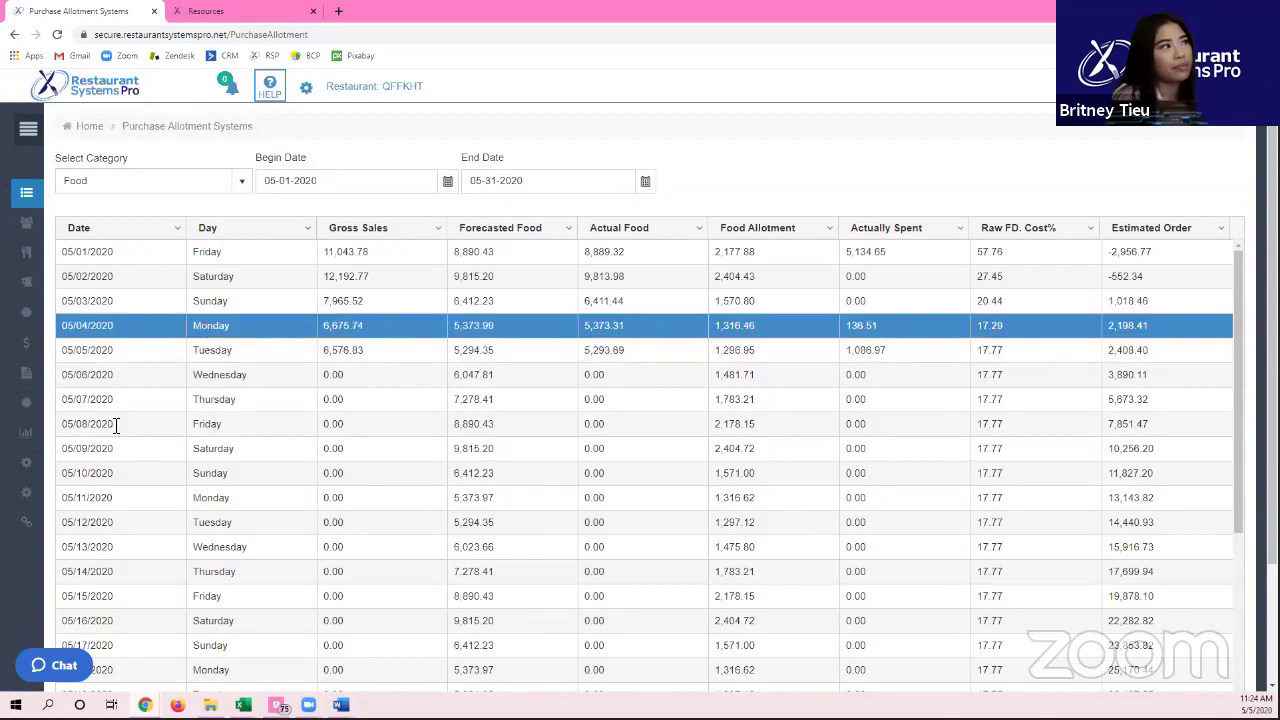
pyautogui.click(104, 474)
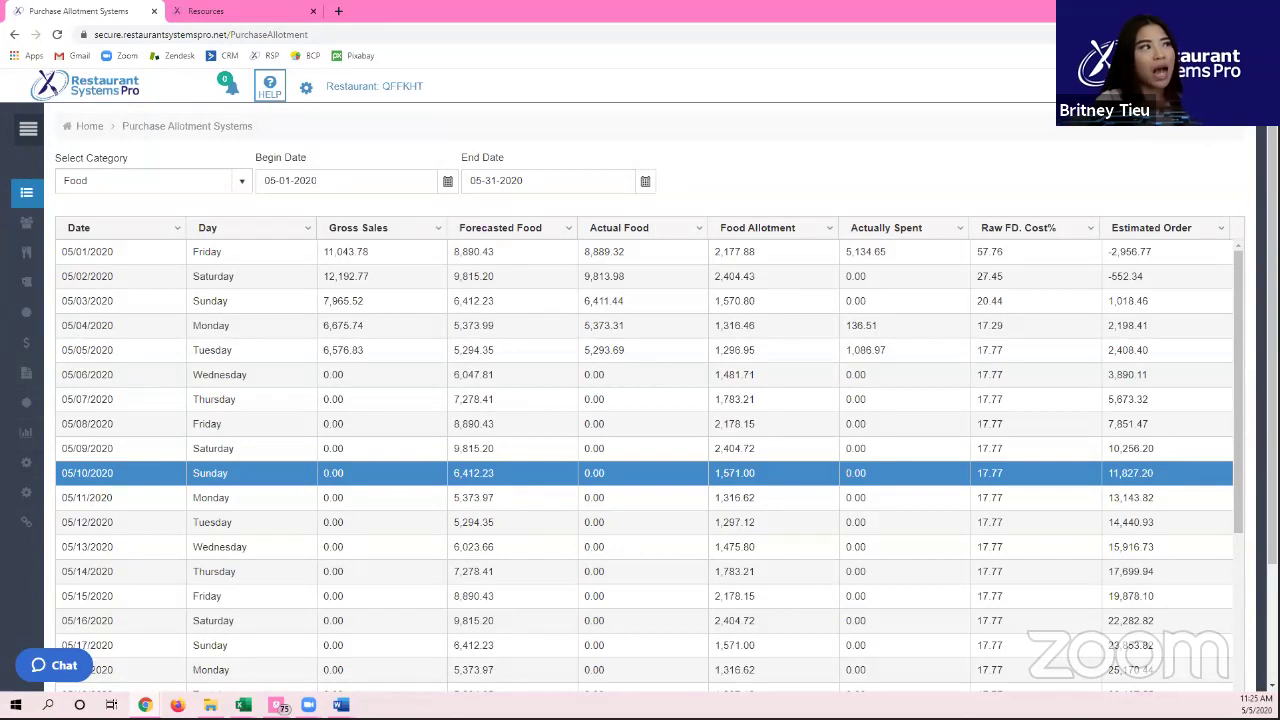
pyautogui.click(272, 326)
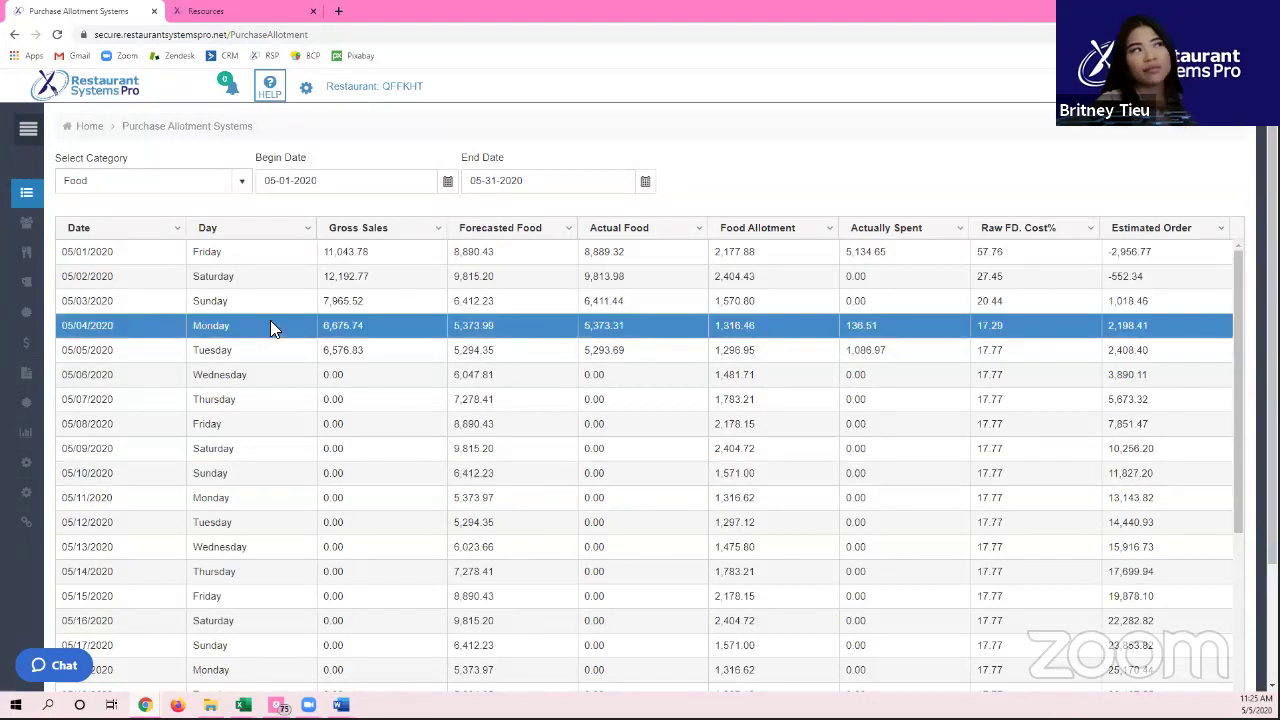
pyautogui.click(232, 472)
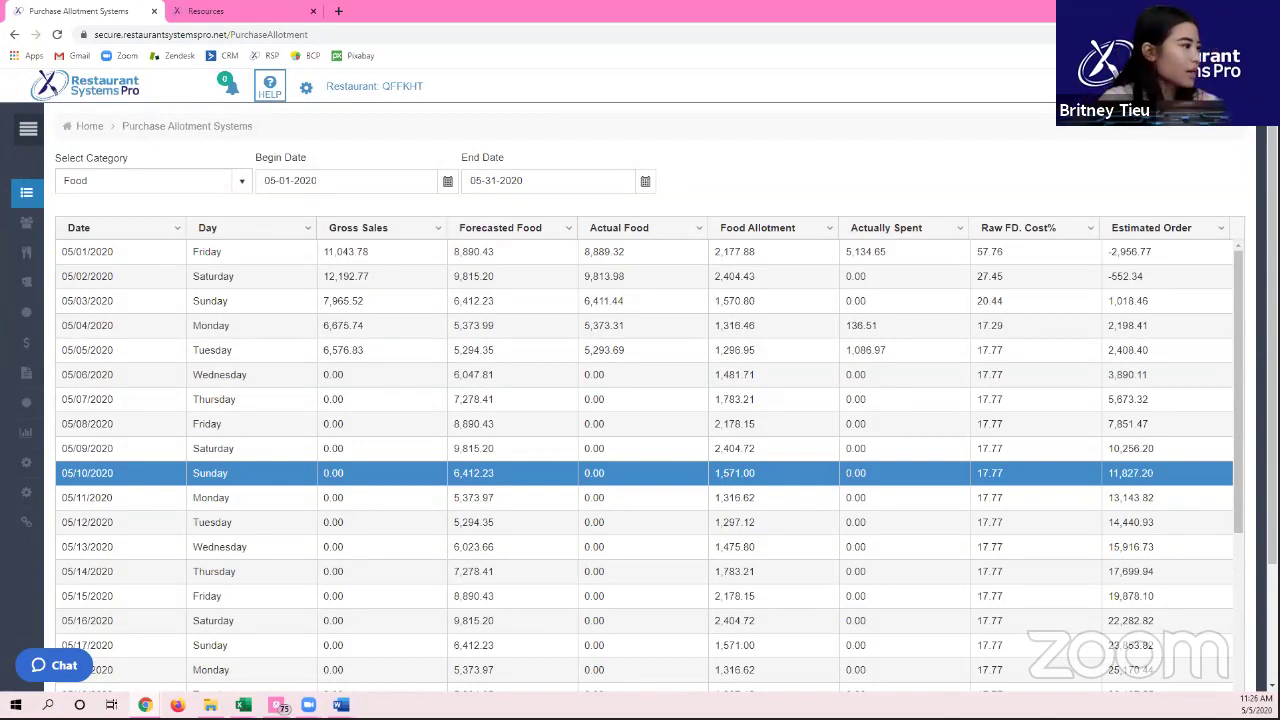
# Step: Leave the report and switch to the Word notice of a 10 min break until 11:36am
pyautogui.click(36, 121)
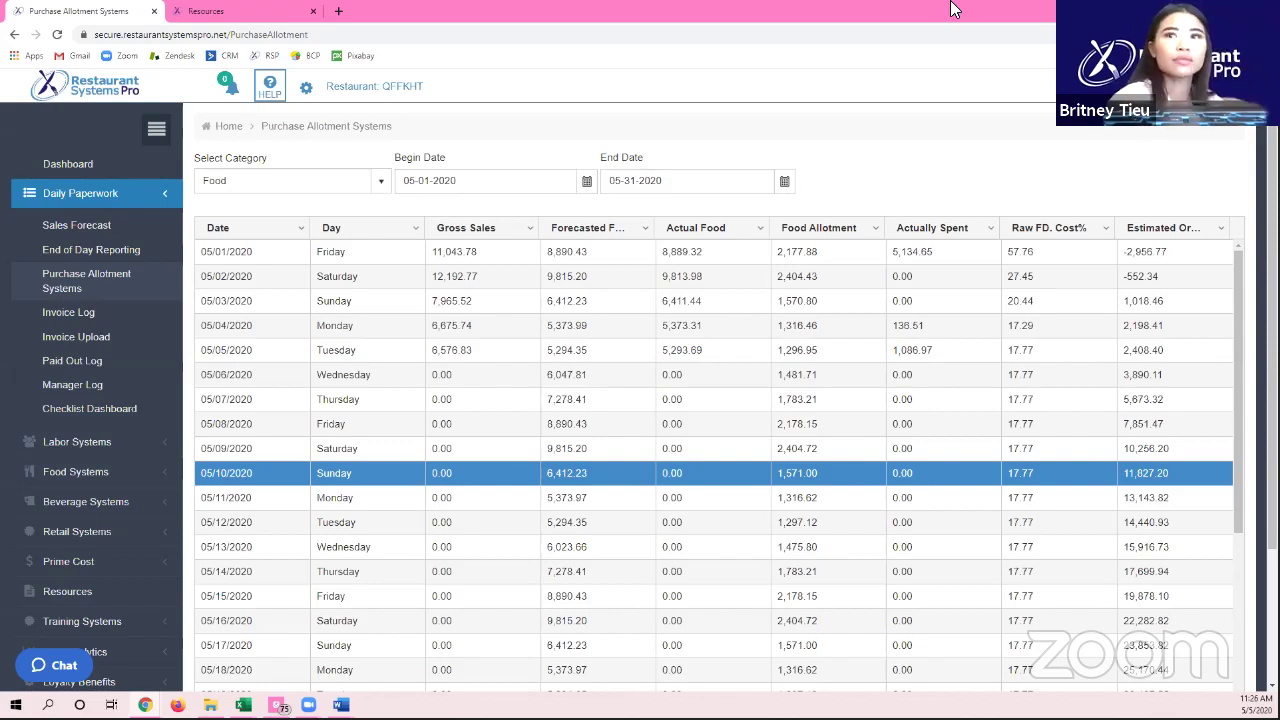
pyautogui.click(1200, 86)
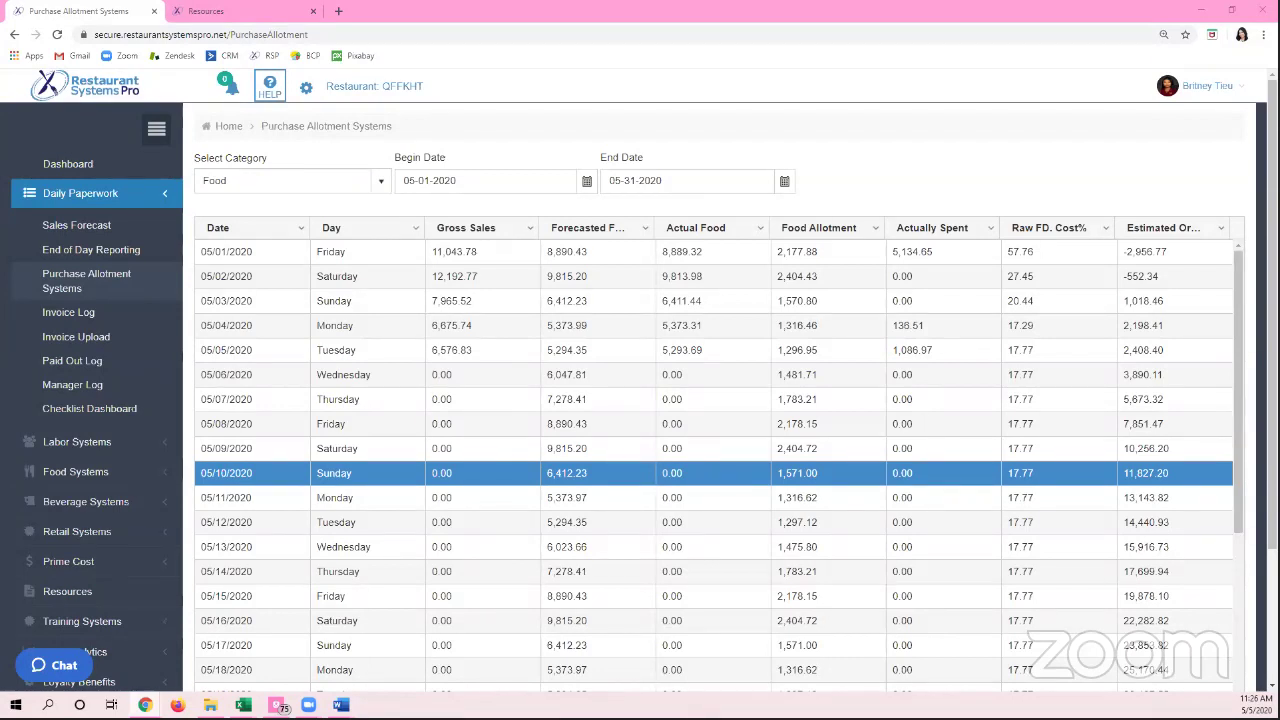
pyautogui.hotkey('alt', 'Tab')
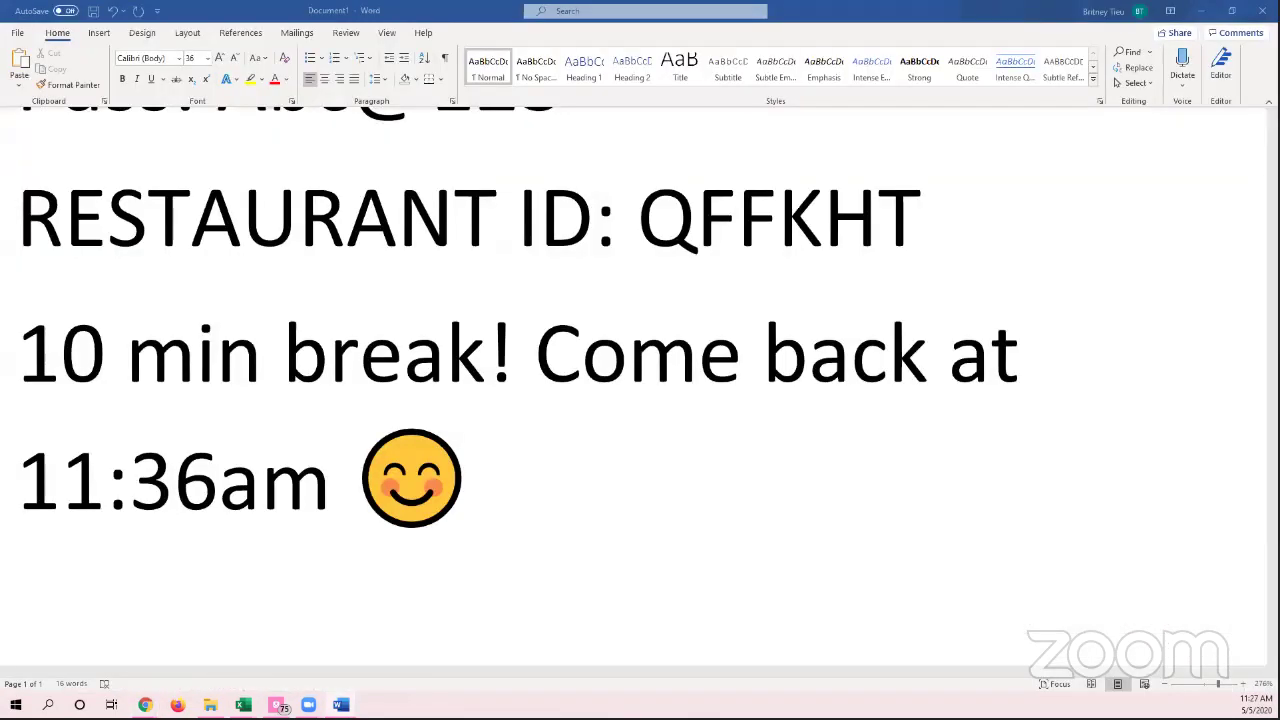
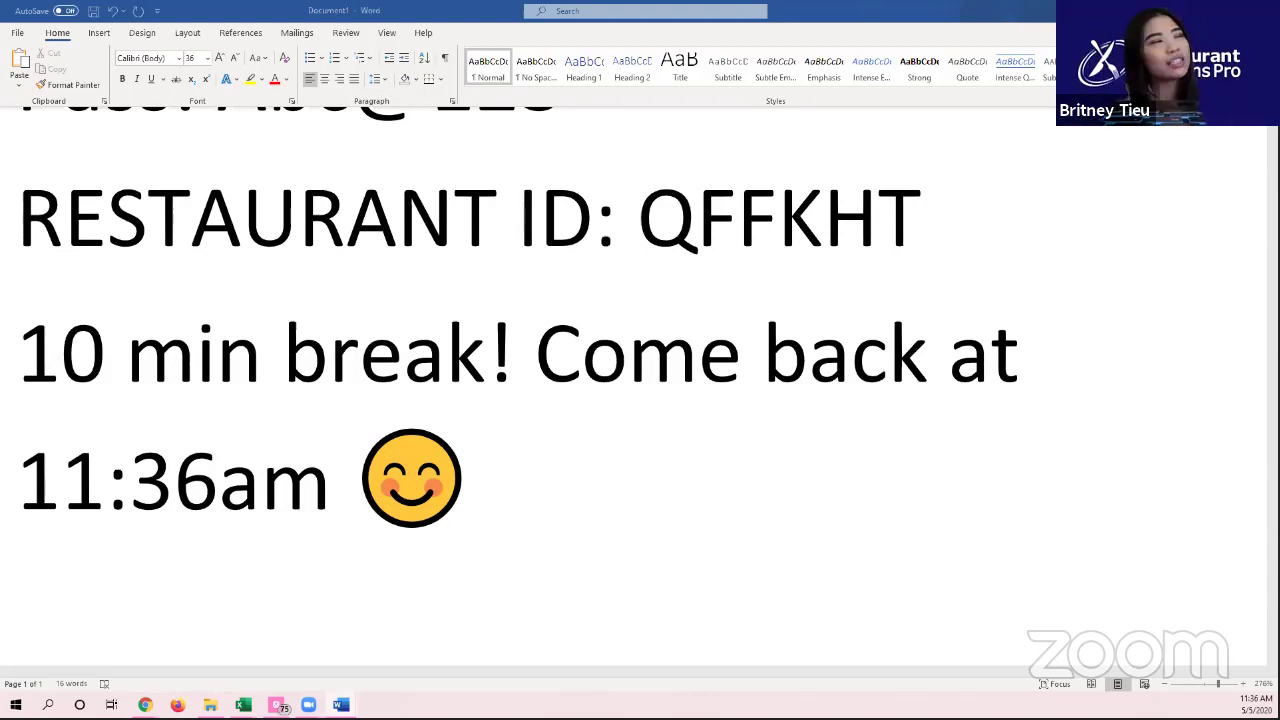
# Step: Leave the Word break notice and return to the Purchase Allotment Systems page in Chrome
pyautogui.hotkey('alt', 'Tab')
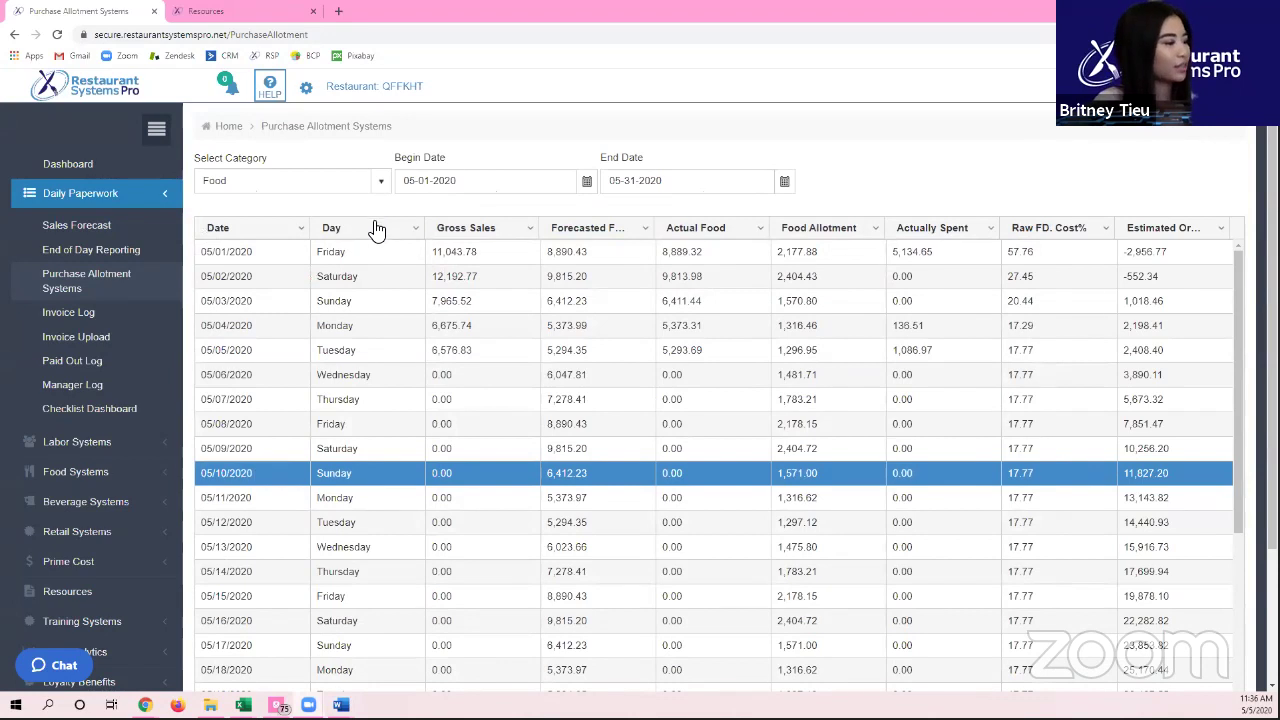
# Step: Collapse Daily Paperwork and expand Training Systems in the sidebar to reveal Lesson Dashboard
pyautogui.click(142, 194)
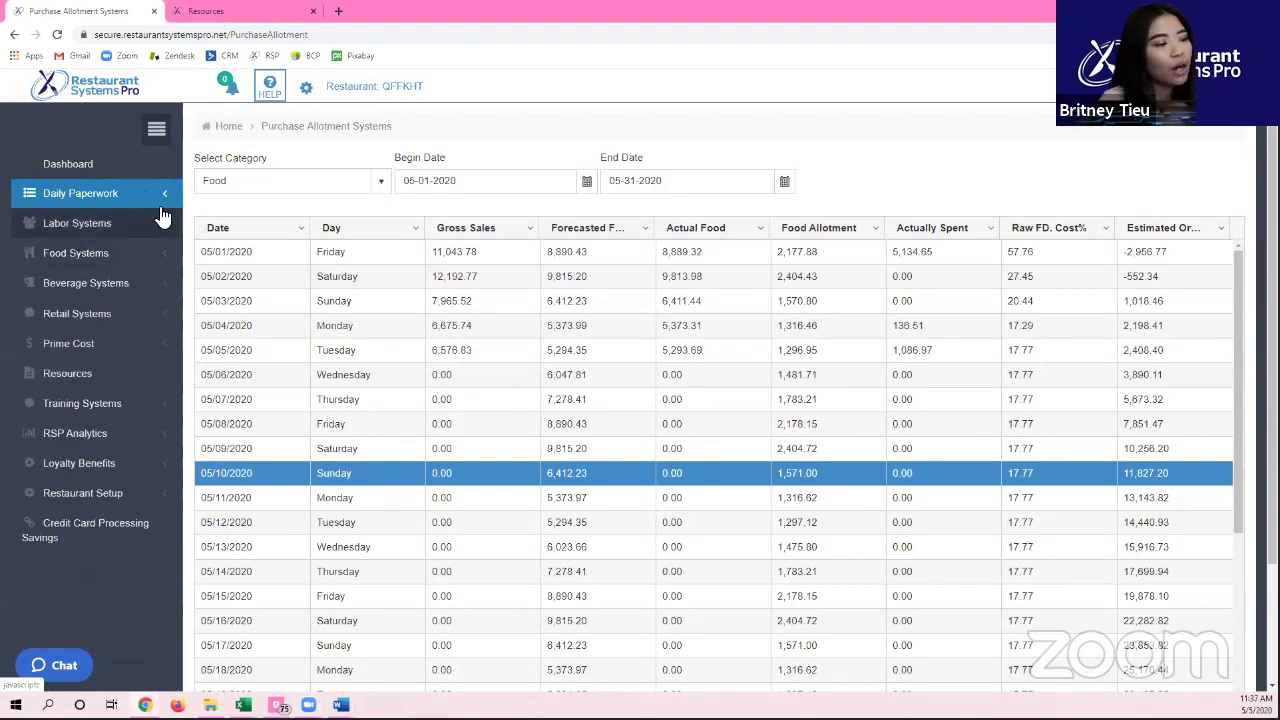
pyautogui.click(114, 412)
pyautogui.scroll(-3, 114, 412)
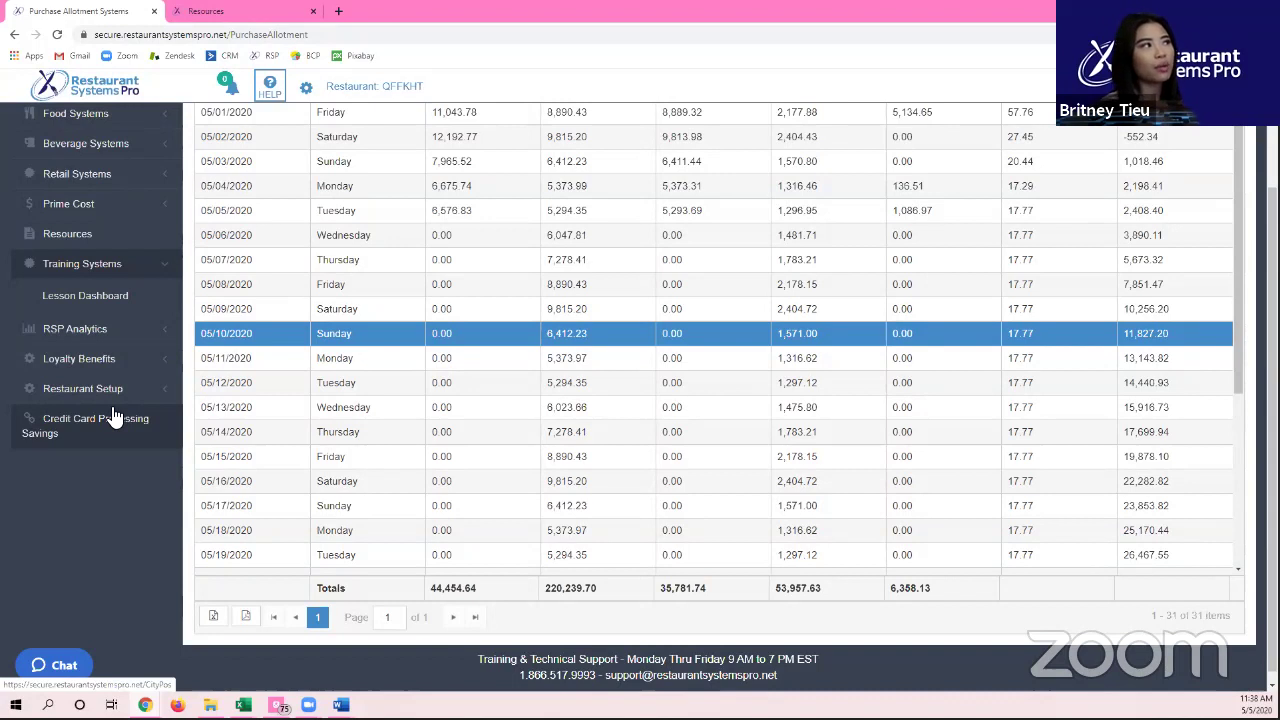
# Step: Open the Lesson Dashboard's Lesson Management list and put the cursor in the Lesson Name search field
pyautogui.click(48, 294)
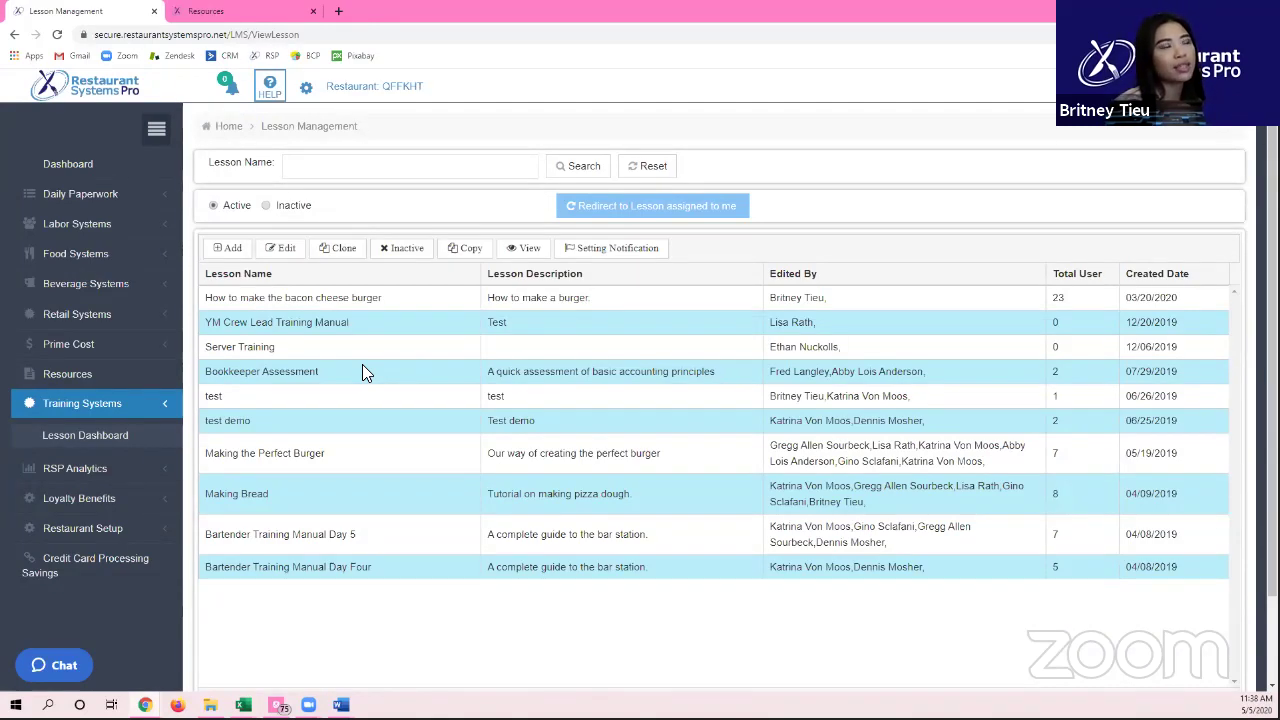
pyautogui.click(366, 166)
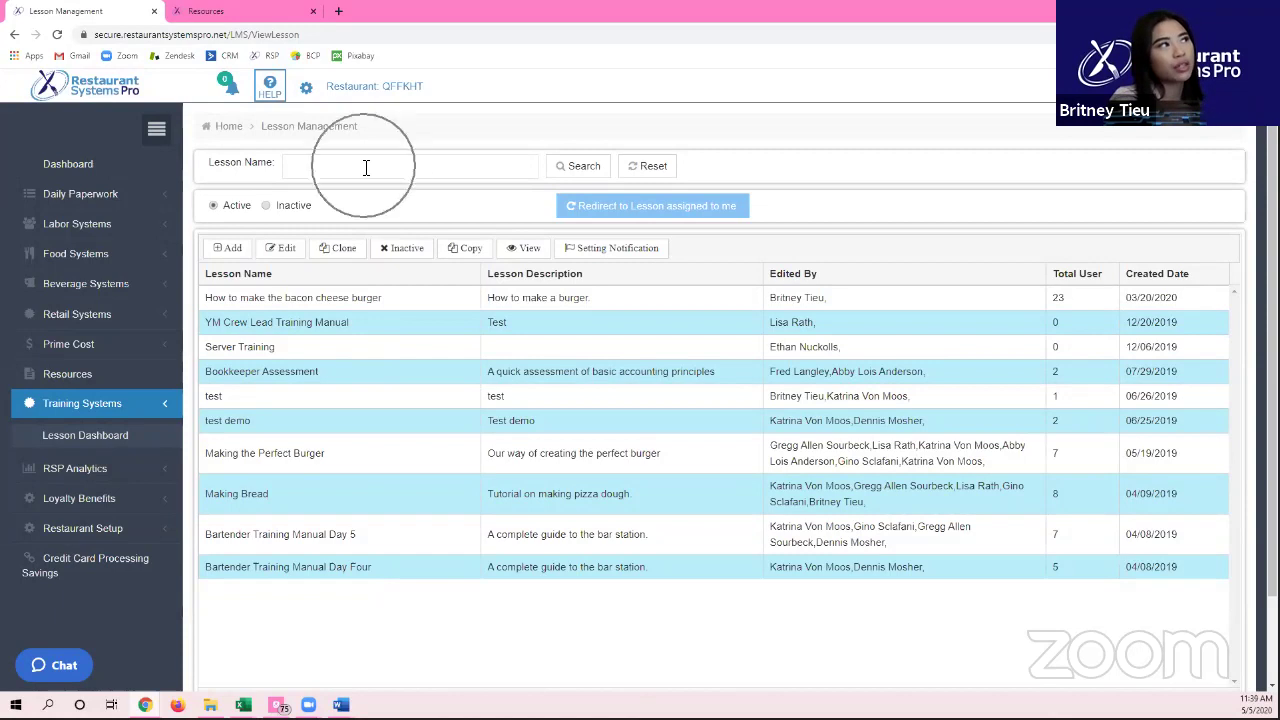
# Step: Search lessons for 'bacon', then reset the search to list all lessons
pyautogui.write('bacon')
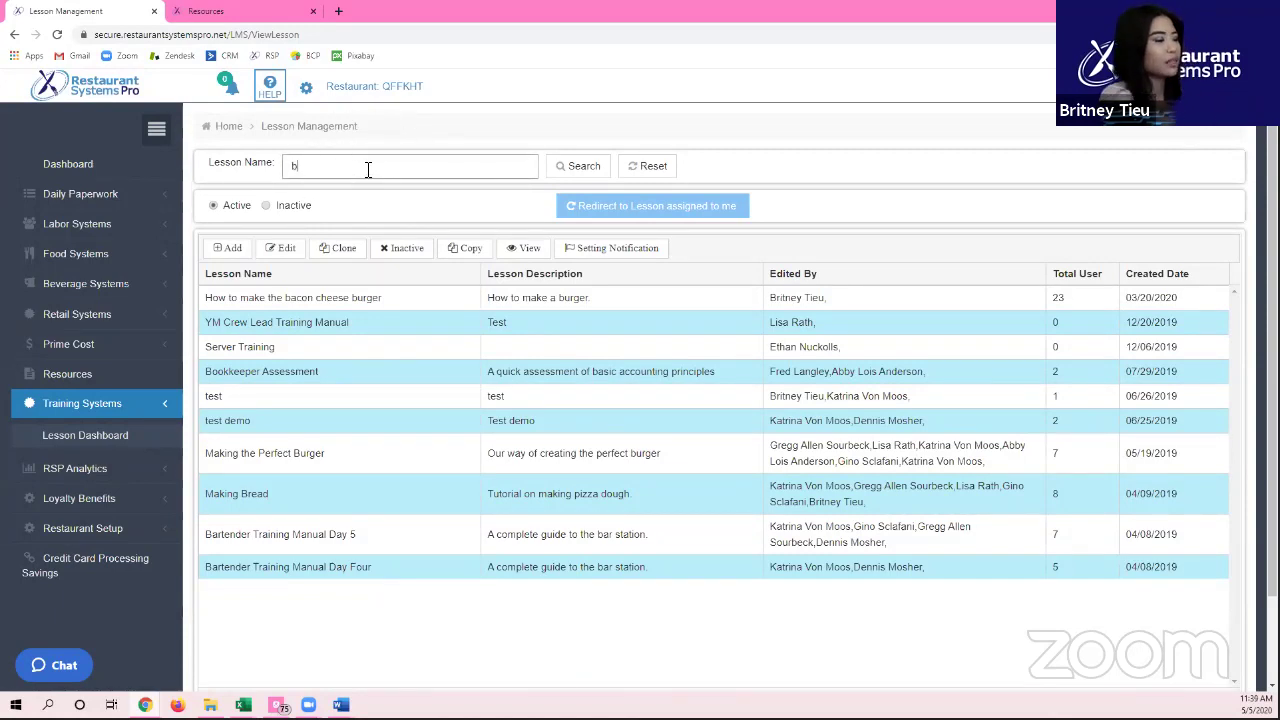
pyautogui.click(592, 165)
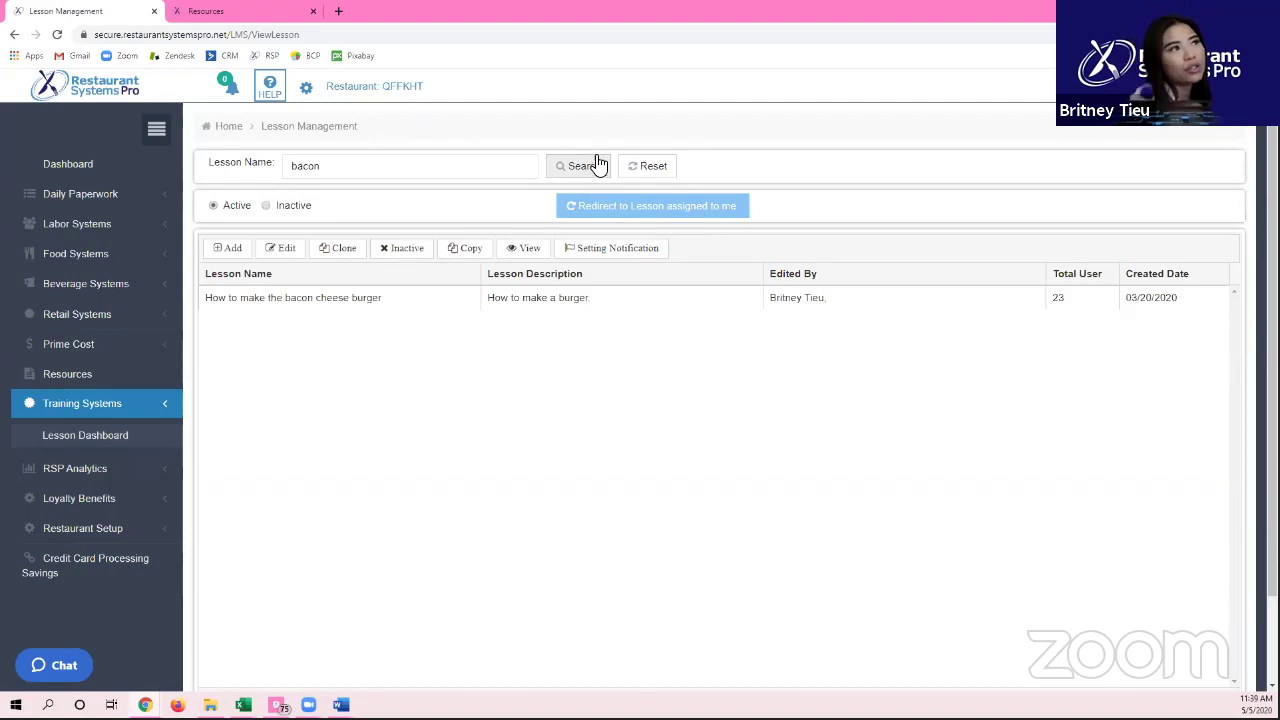
pyautogui.click(645, 166)
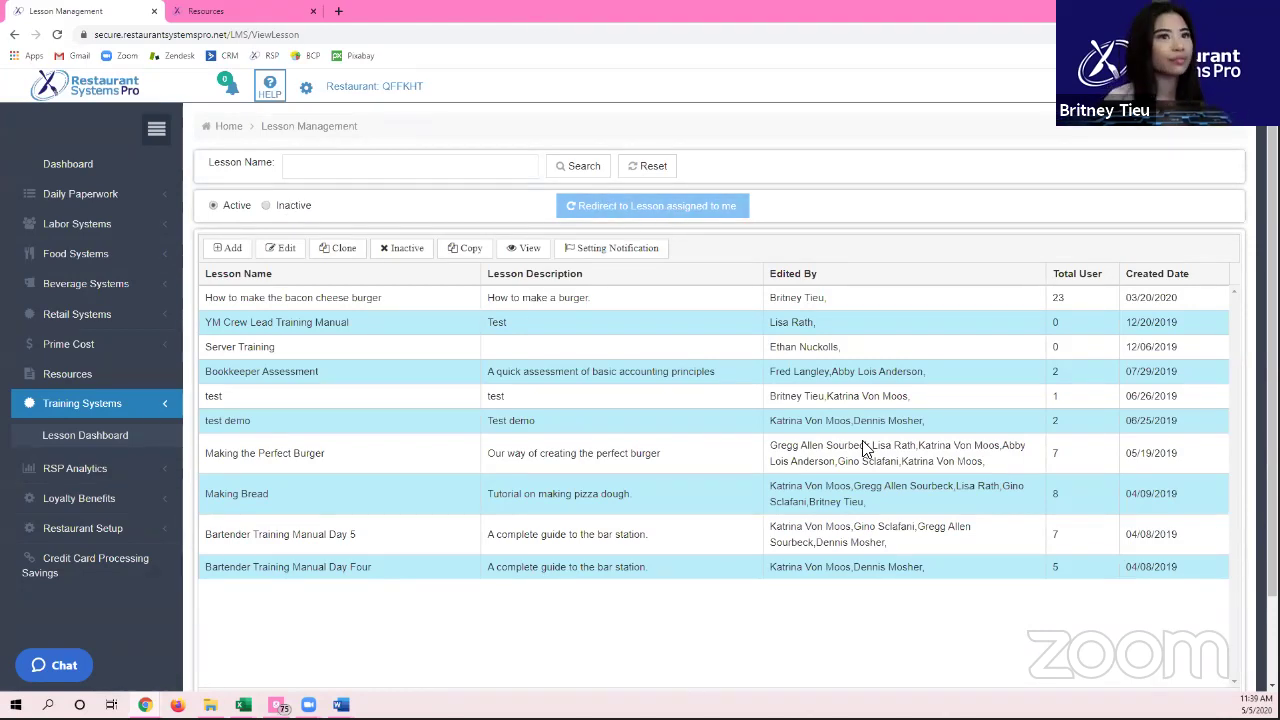
# Step: Filter to inactive then active lessons, collapse the sidebar, and select Making Bread
pyautogui.click(272, 212)
pyautogui.click(230, 209)
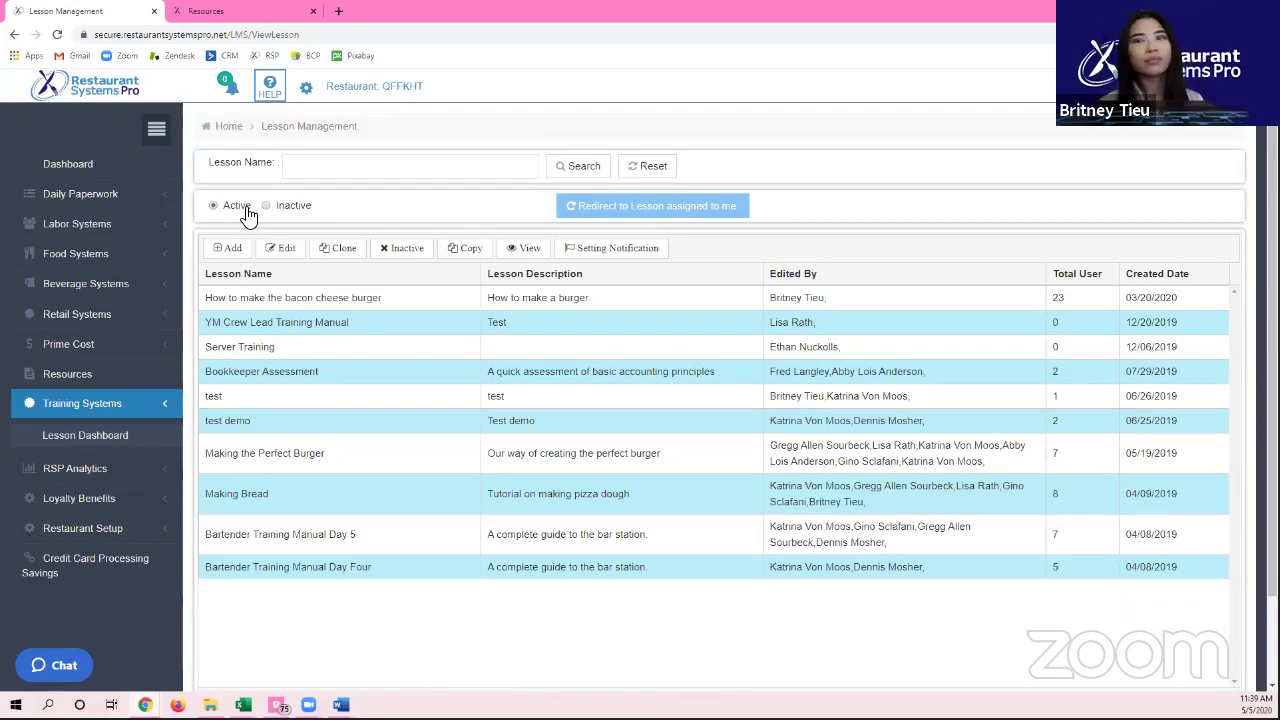
pyautogui.click(156, 130)
pyautogui.scroll(-1, 337, 540)
pyautogui.scroll(1, 320, 491)
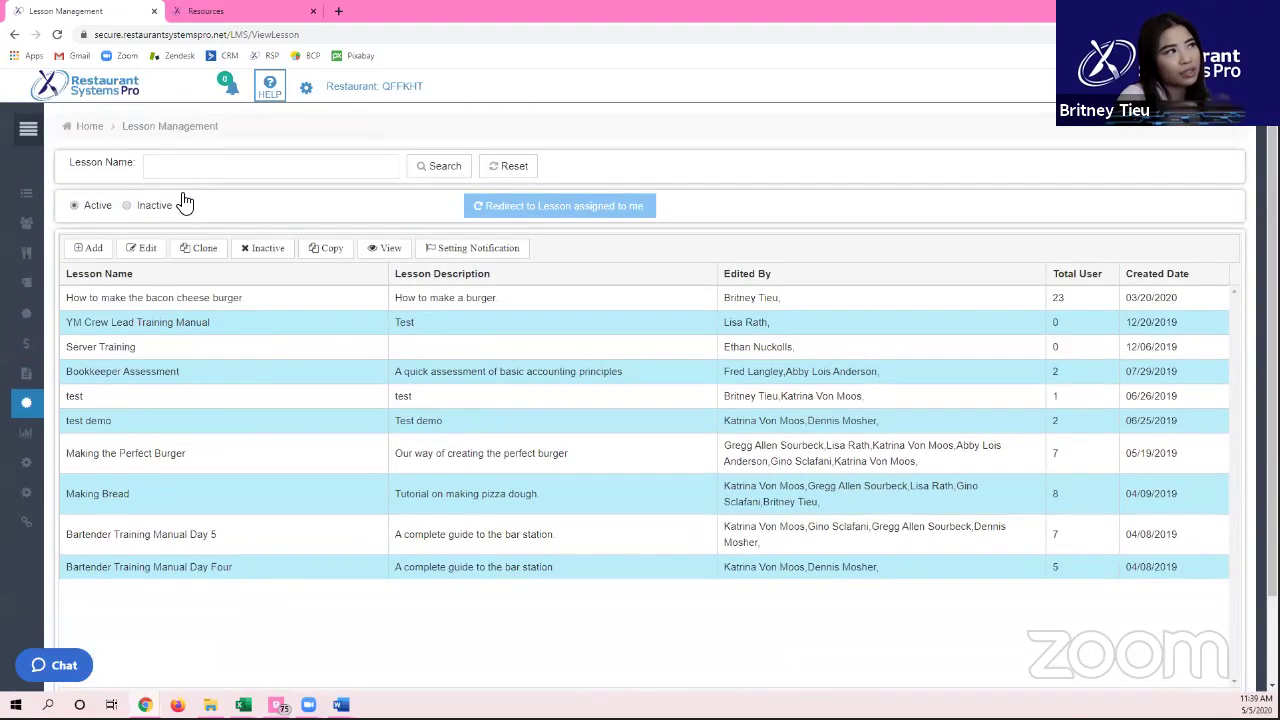
pyautogui.scroll(-1, 240, 548)
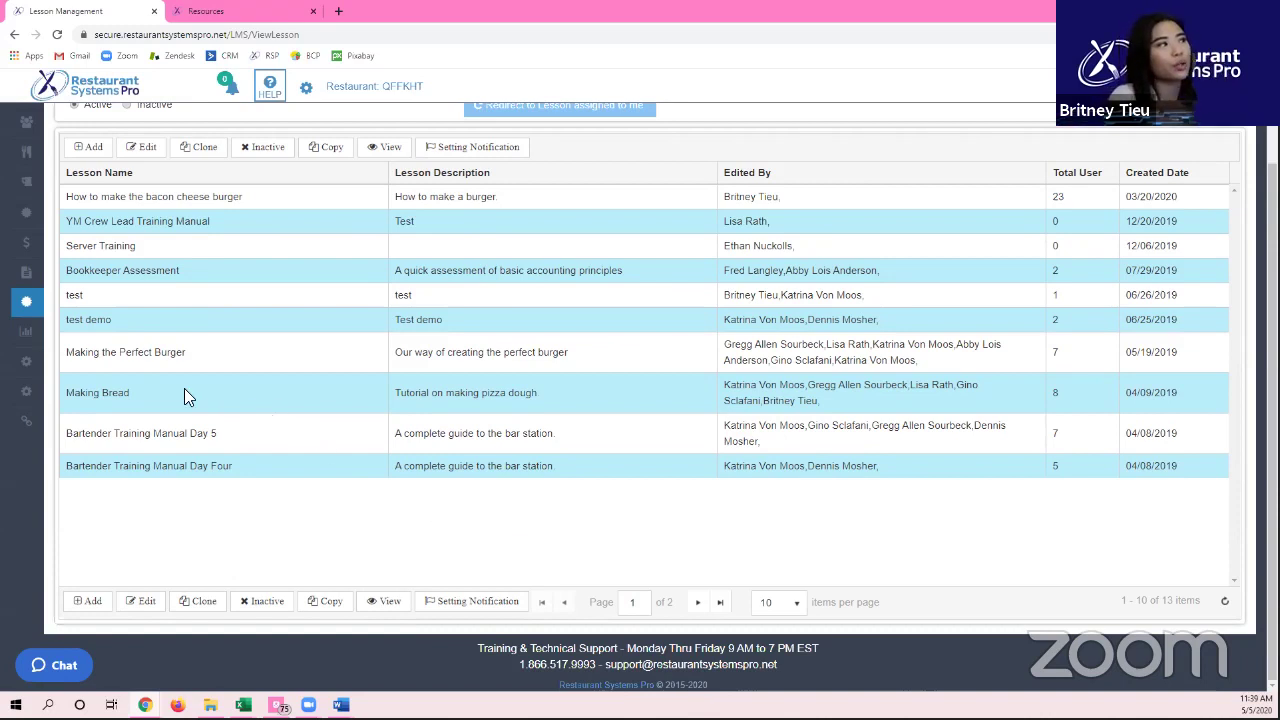
pyautogui.click(130, 394)
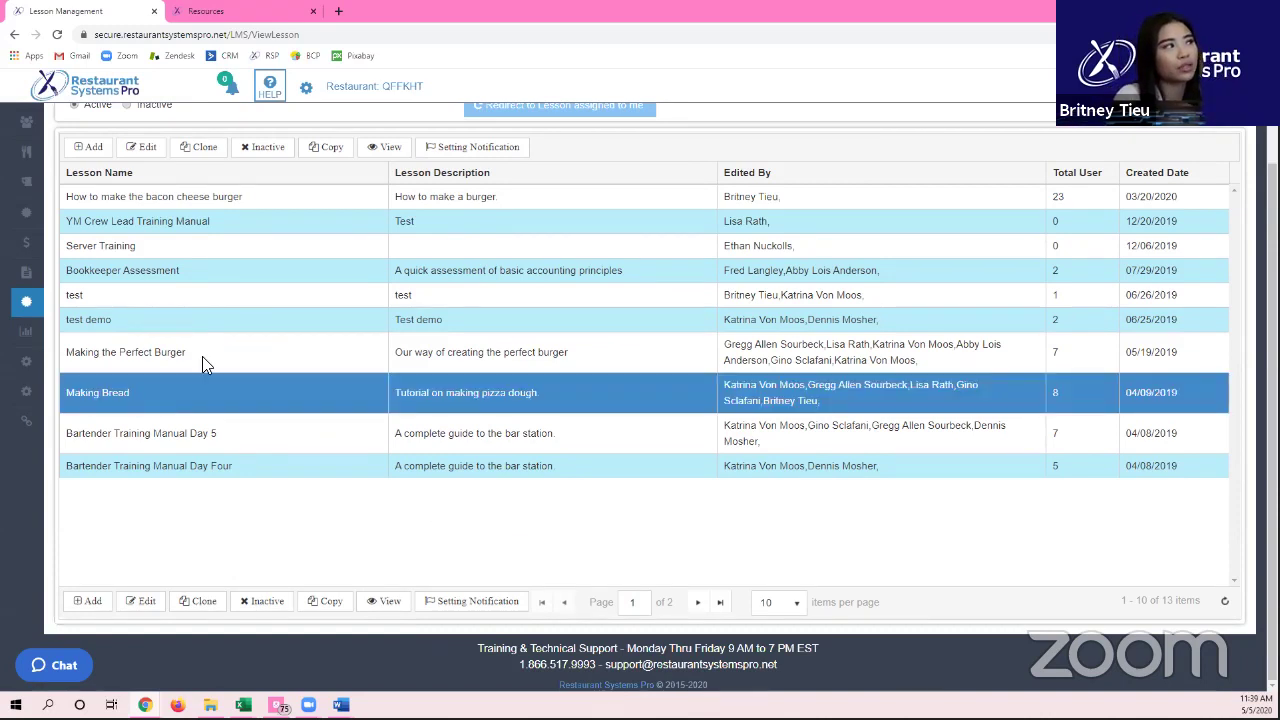
# Step: Open Making Bread for editing, leaving Allow Retest off and the quick test limit at 00:15
pyautogui.doubleClick(146, 394)
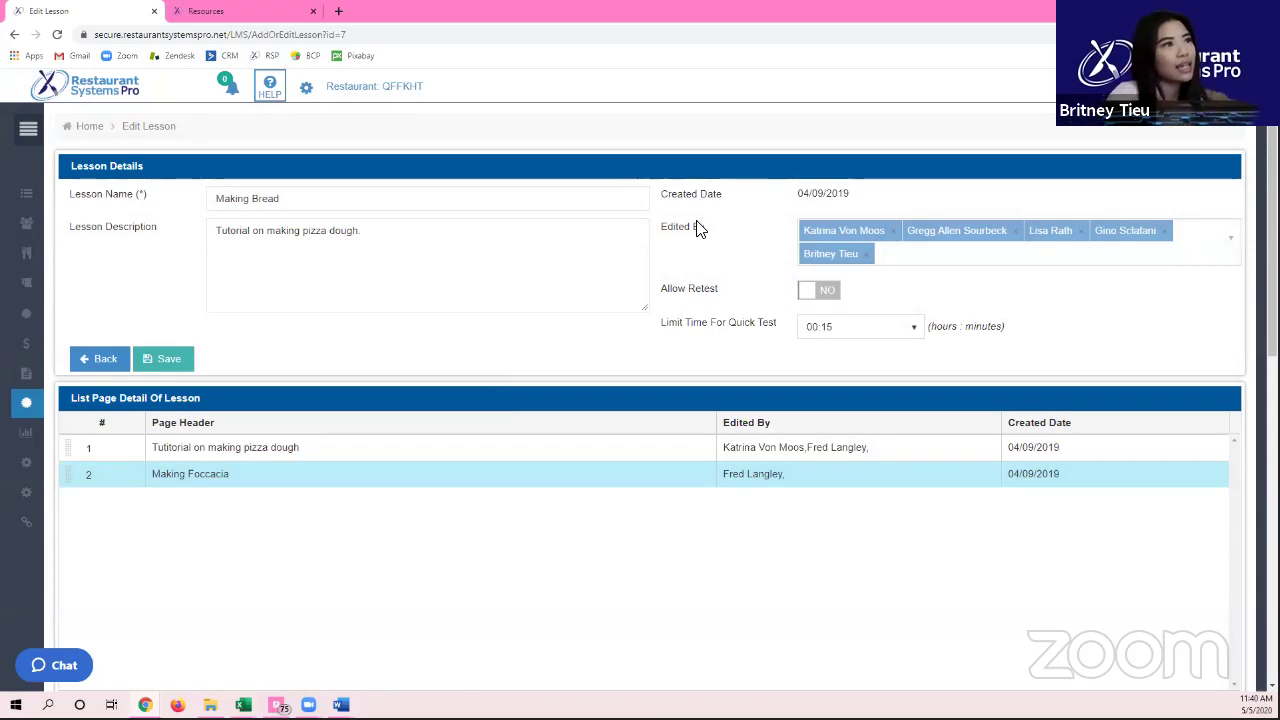
pyautogui.click(828, 290)
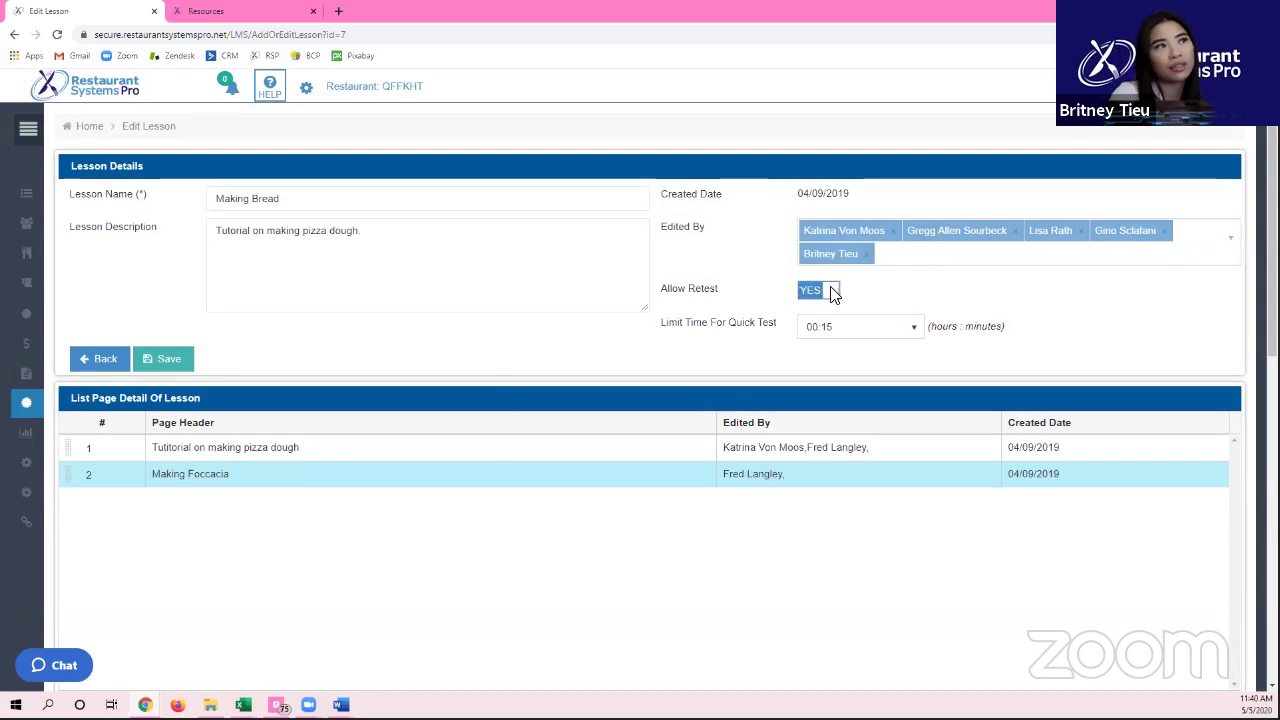
pyautogui.click(822, 292)
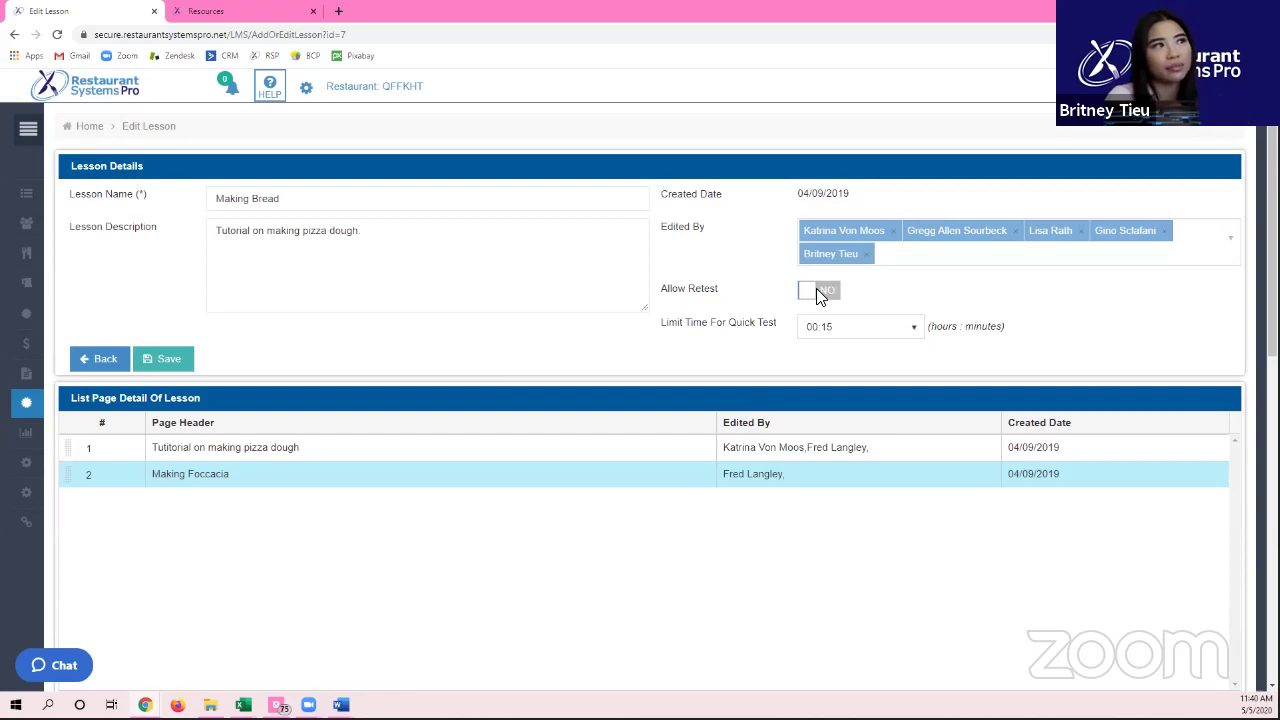
pyautogui.click(822, 330)
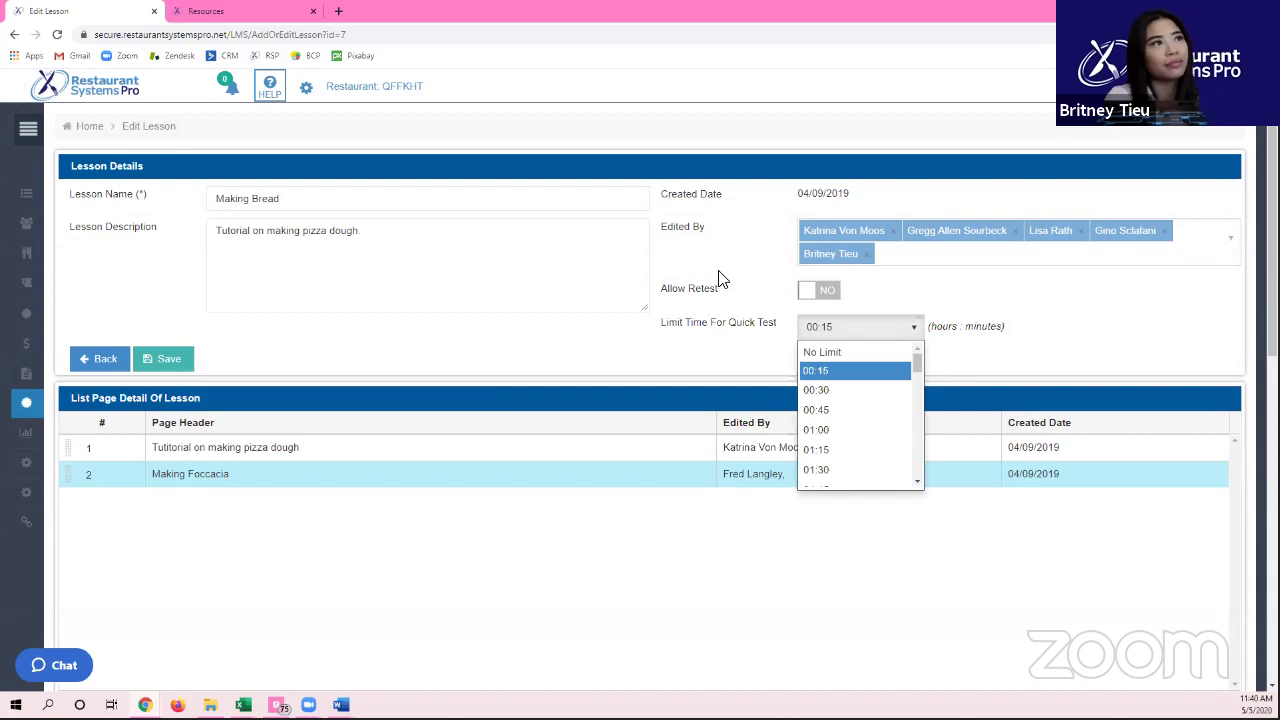
pyautogui.click(700, 206)
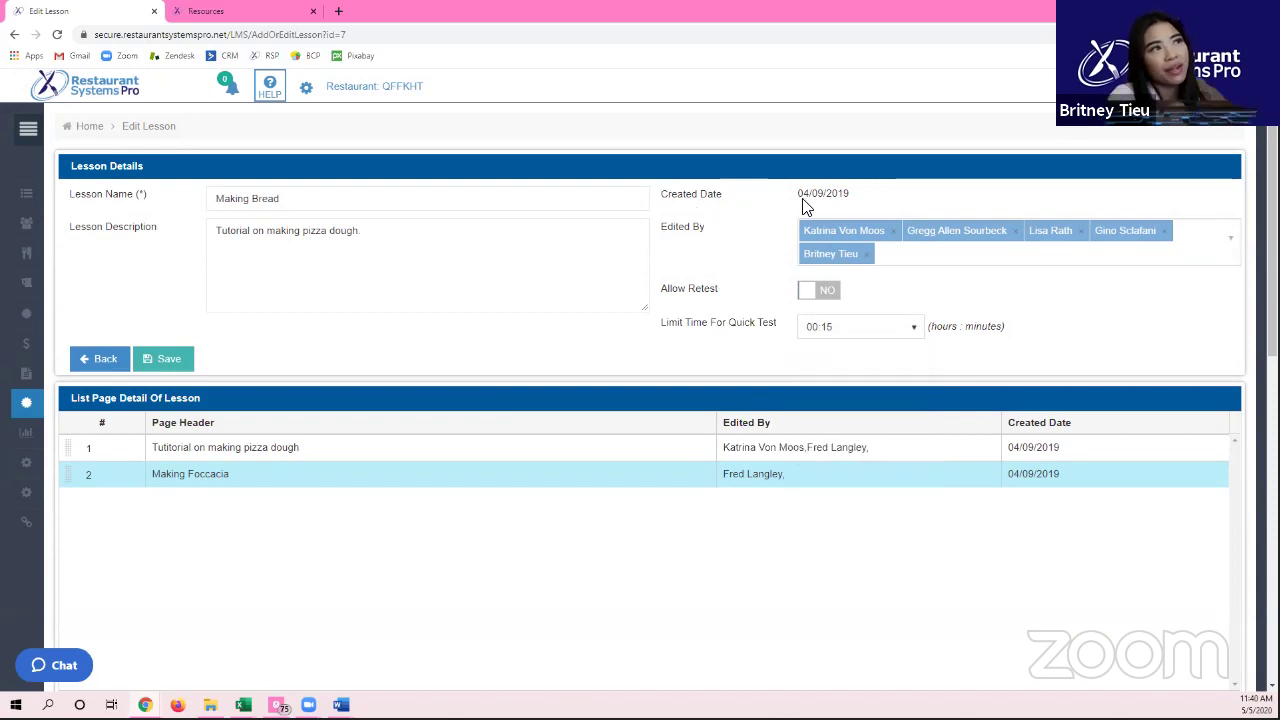
# Step: Highlight the 04/09/2019 created date and open the pizza dough tutorial page
pyautogui.moveTo(798, 196); pyautogui.dragTo(887, 207)
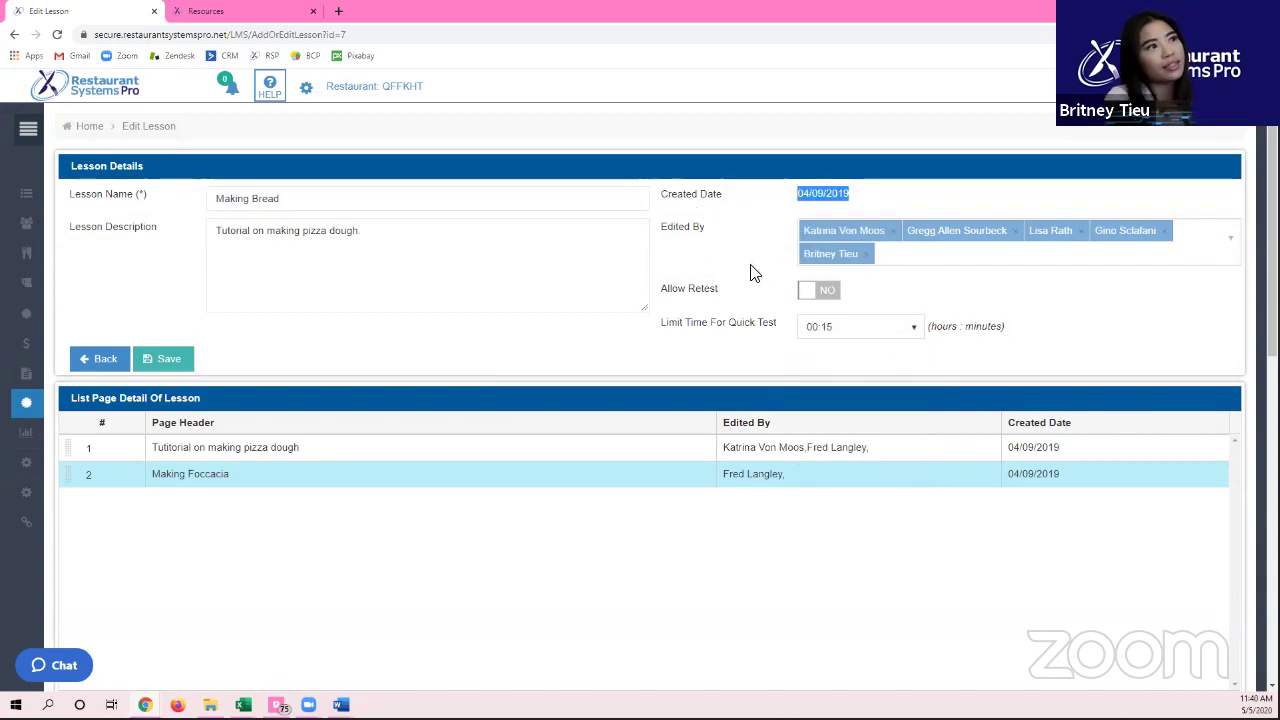
pyautogui.scroll(-1, 202, 321)
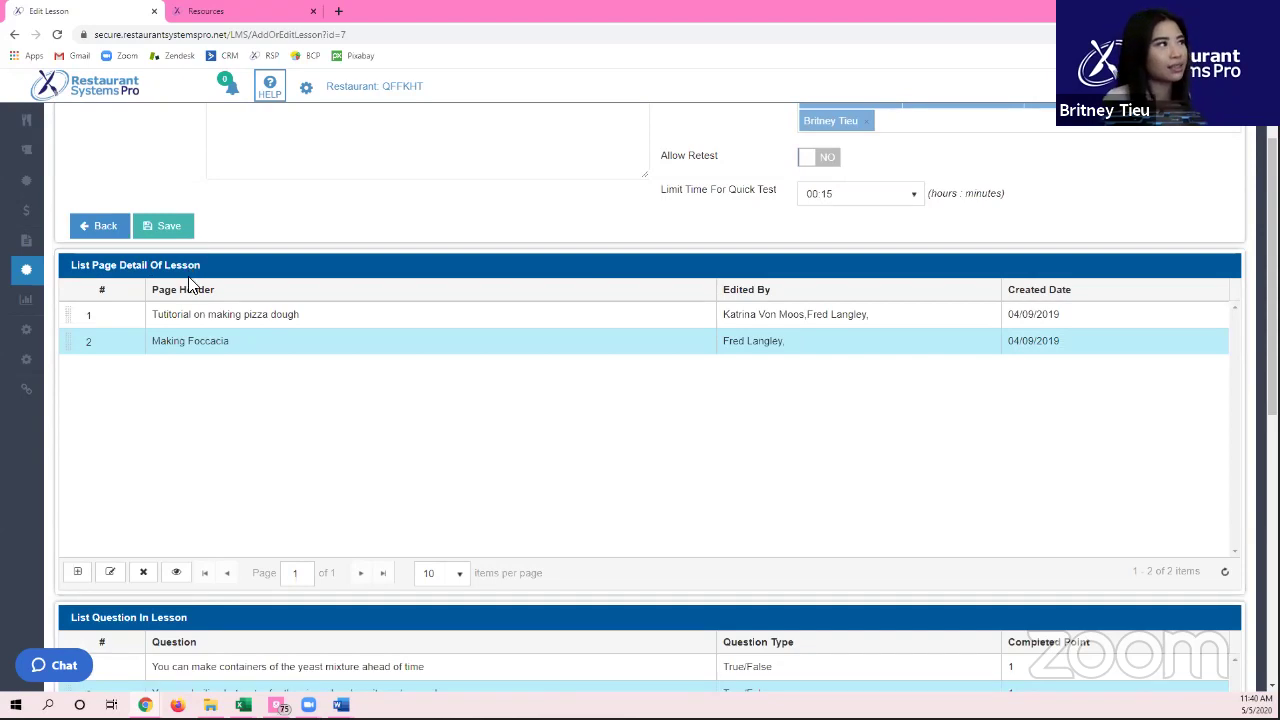
pyautogui.click(218, 318)
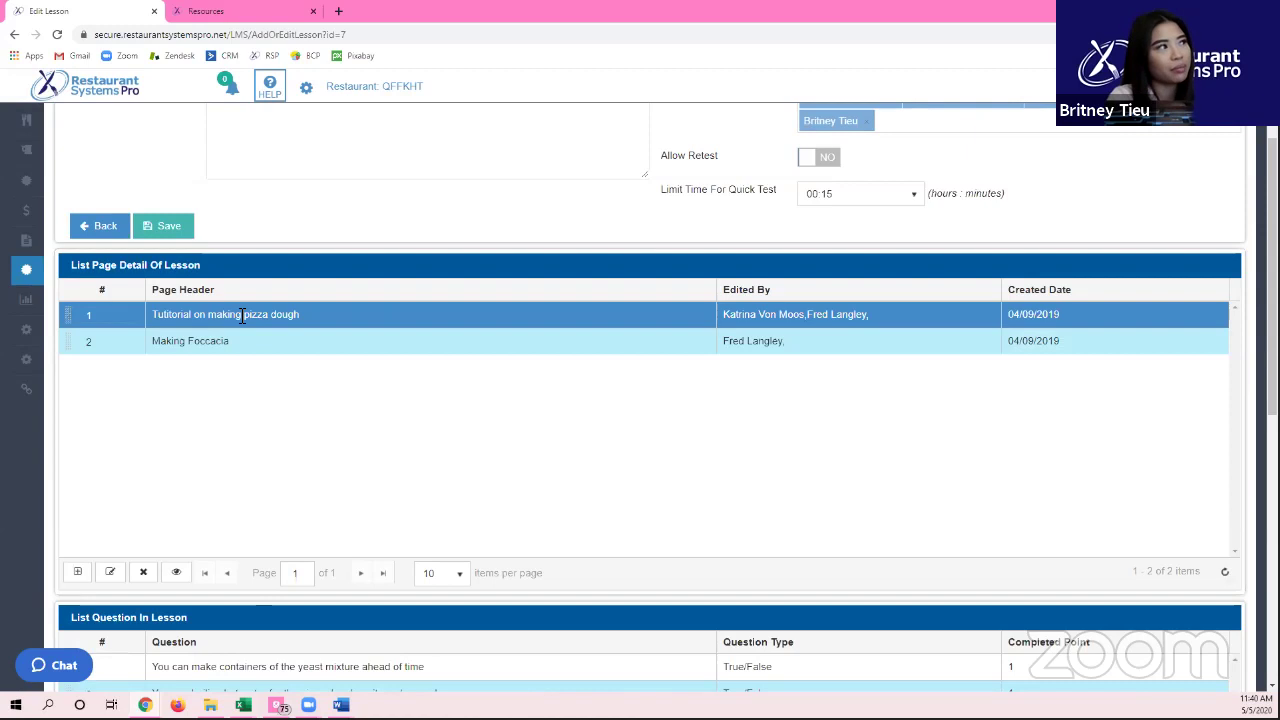
pyautogui.doubleClick(242, 316)
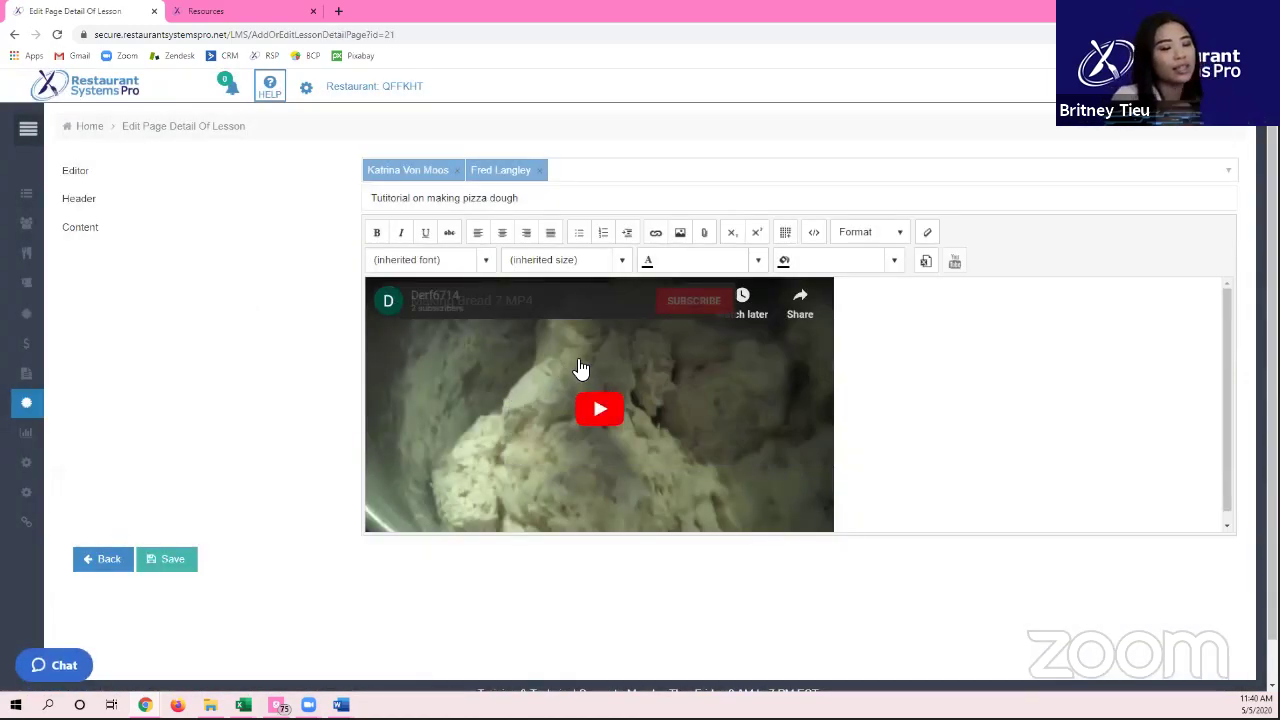
# Step: Play the embedded Making Bread 7.MP4 video on the pizza dough tutorial page
pyautogui.click(580, 362)
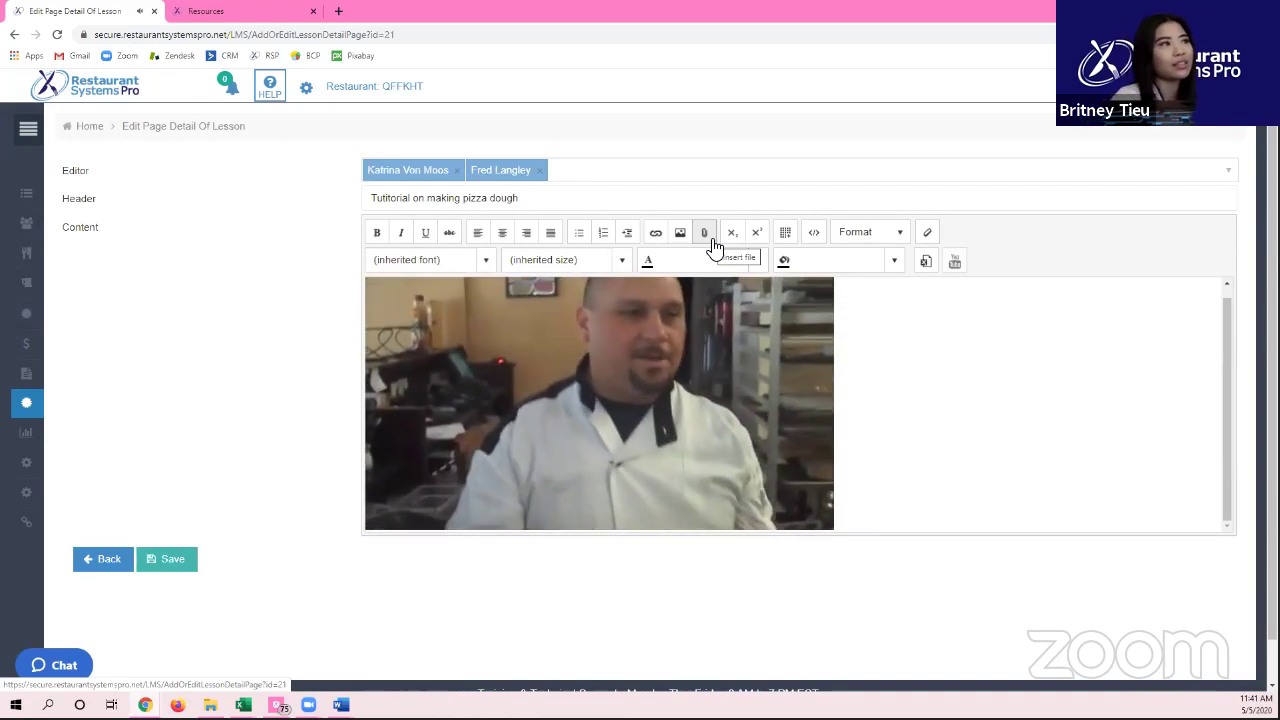
# Step: Return to the Making Bread lesson and select its Making Foccacia page
pyautogui.click(108, 563)
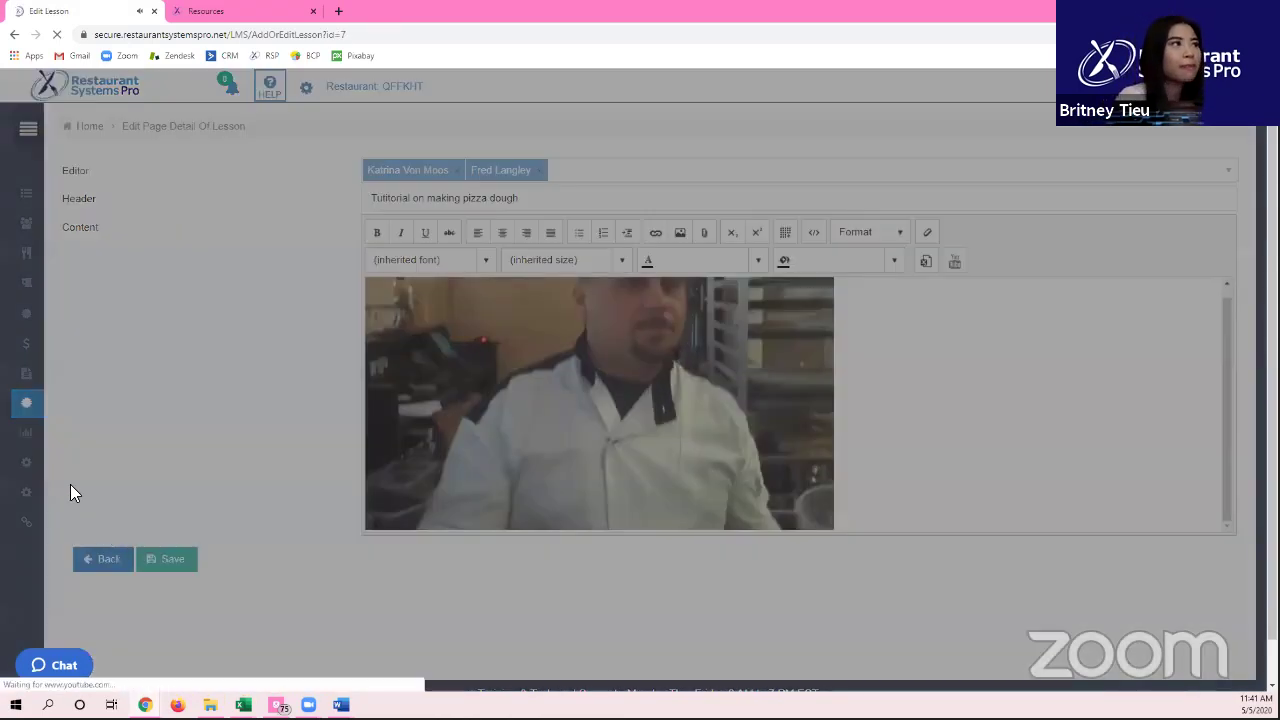
pyautogui.scroll(-5, 178, 449)
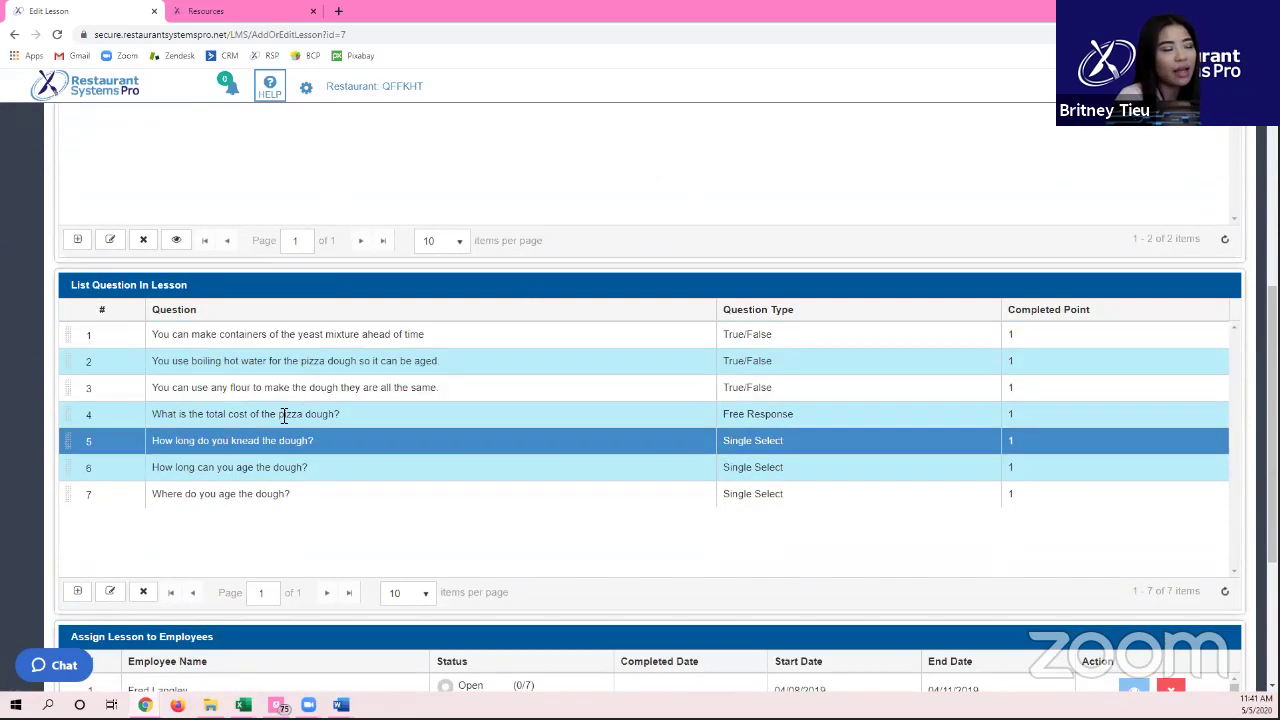
pyautogui.scroll(3, 299, 466)
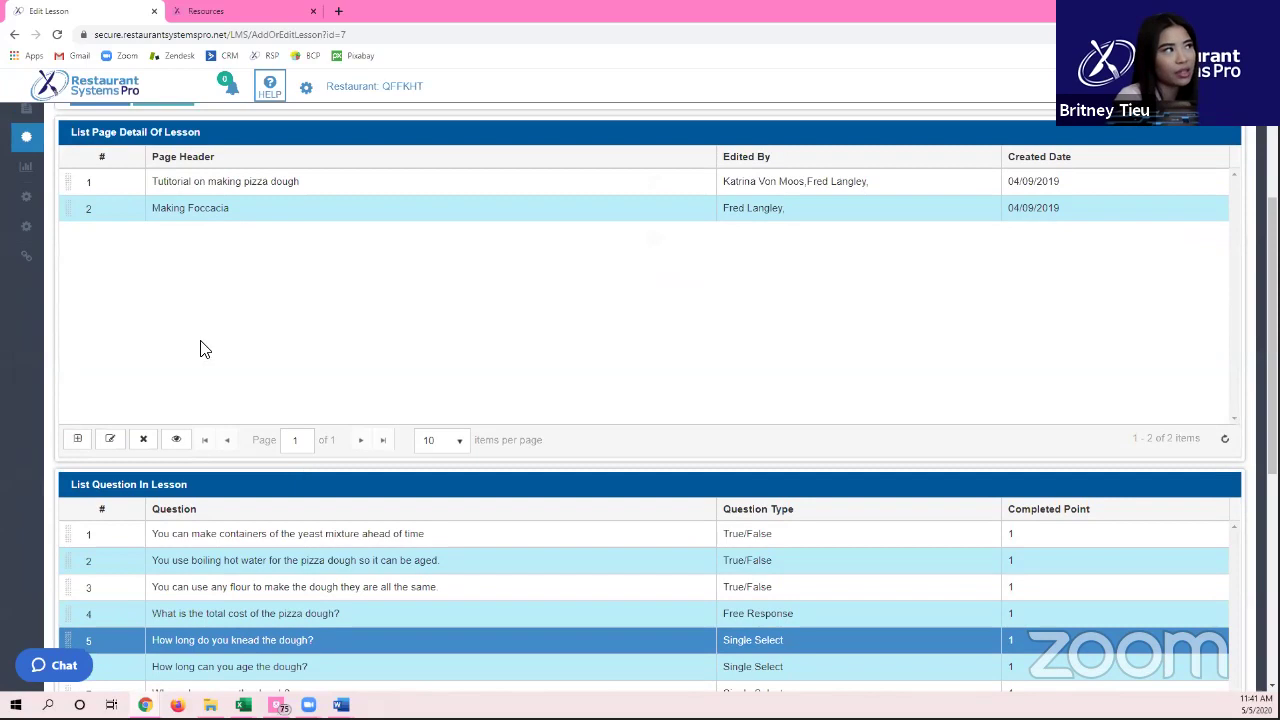
pyautogui.click(196, 208)
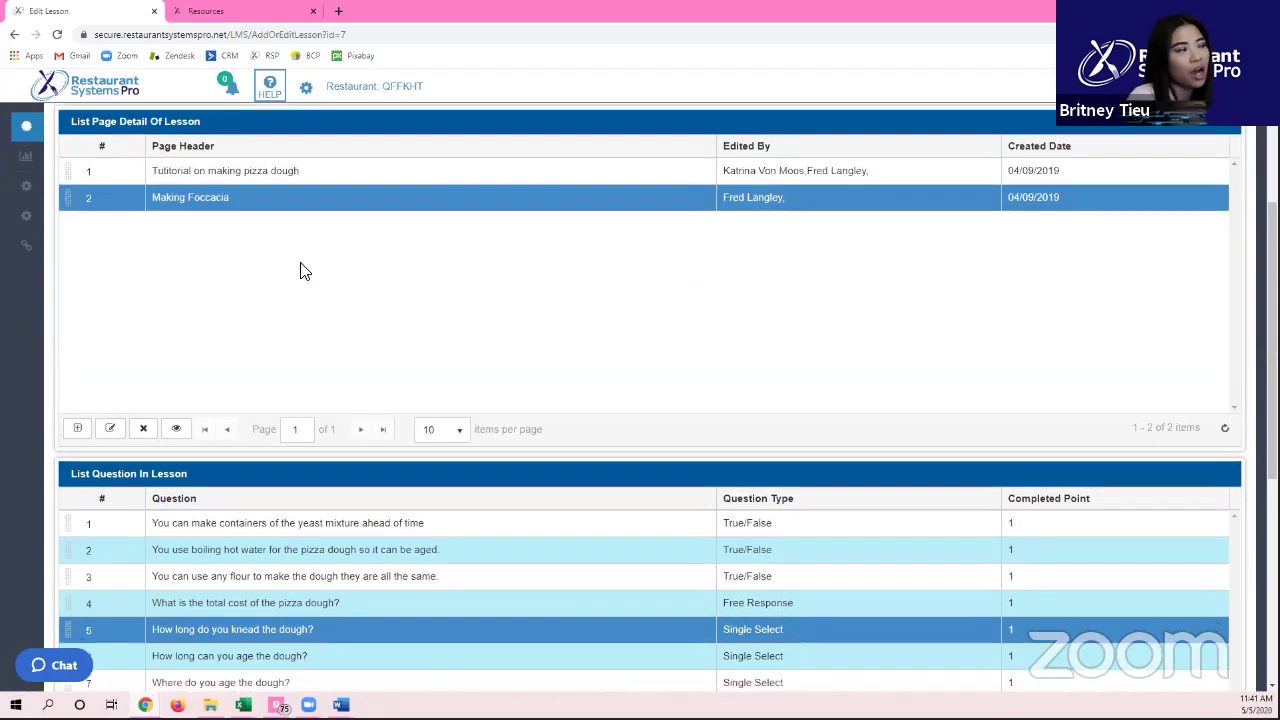
# Step: In Assign Lesson to Employees, select the employee who completed the lesson 7/7
pyautogui.scroll(-2, 300, 271)
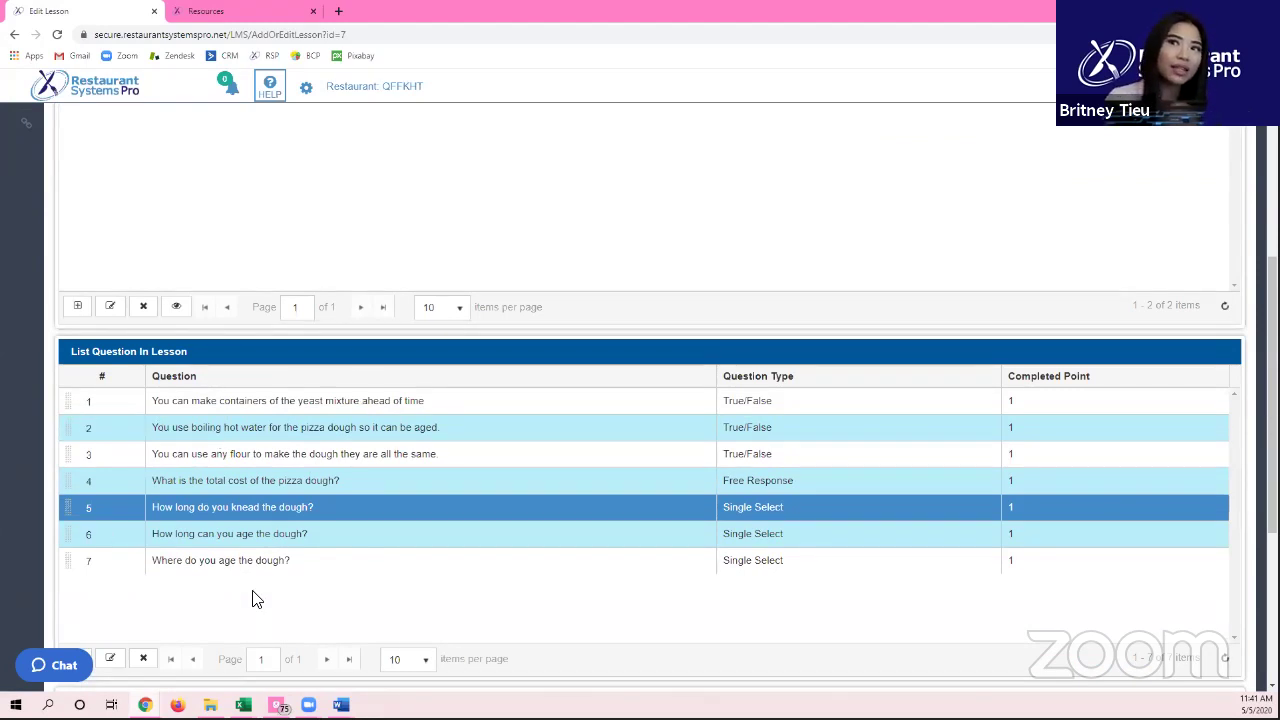
pyautogui.scroll(-5, 250, 598)
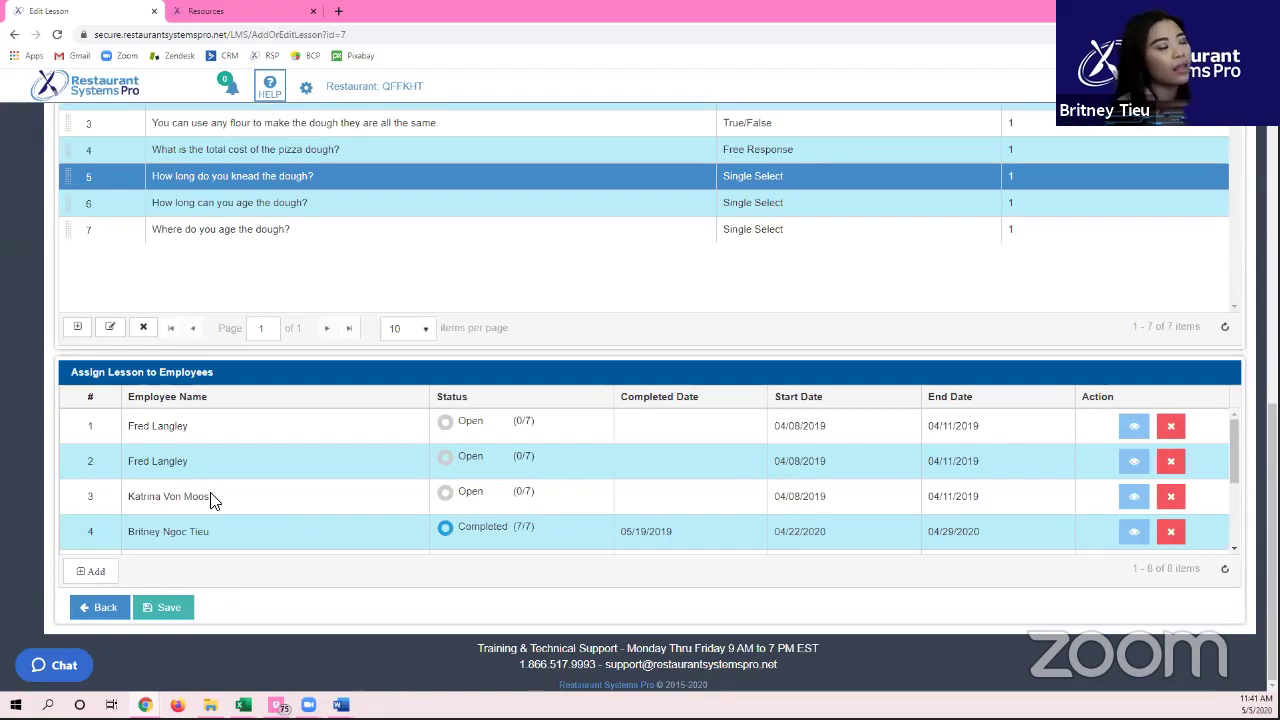
pyautogui.click(979, 522)
pyautogui.click(440, 534)
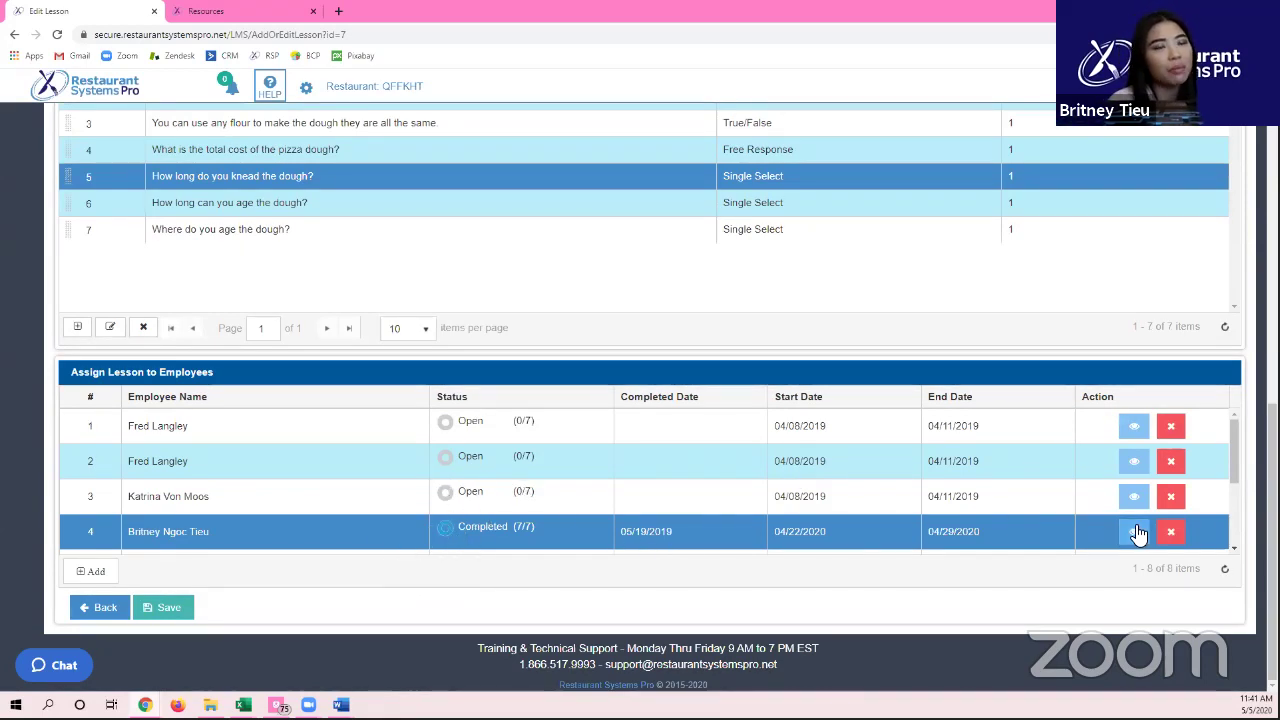
pyautogui.click(1136, 528)
pyautogui.scroll(-3, 490, 228)
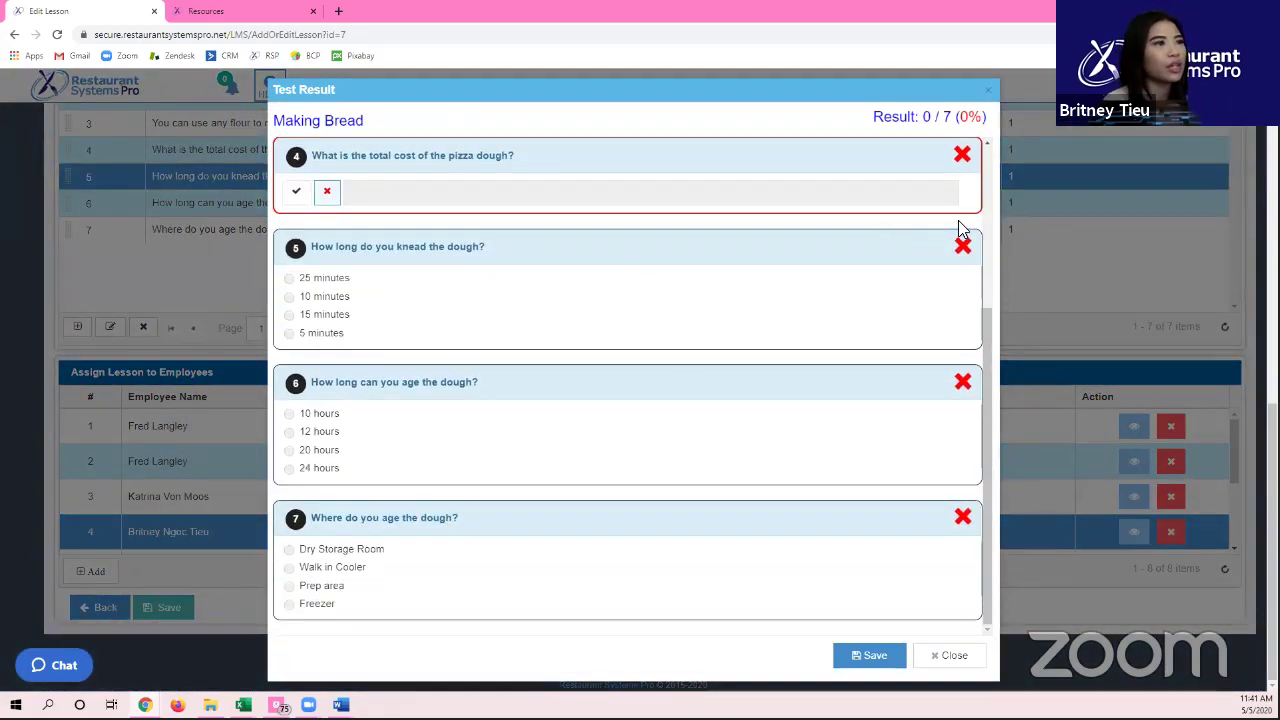
pyautogui.scroll(4, 700, 360)
pyautogui.scroll(1, 752, 355)
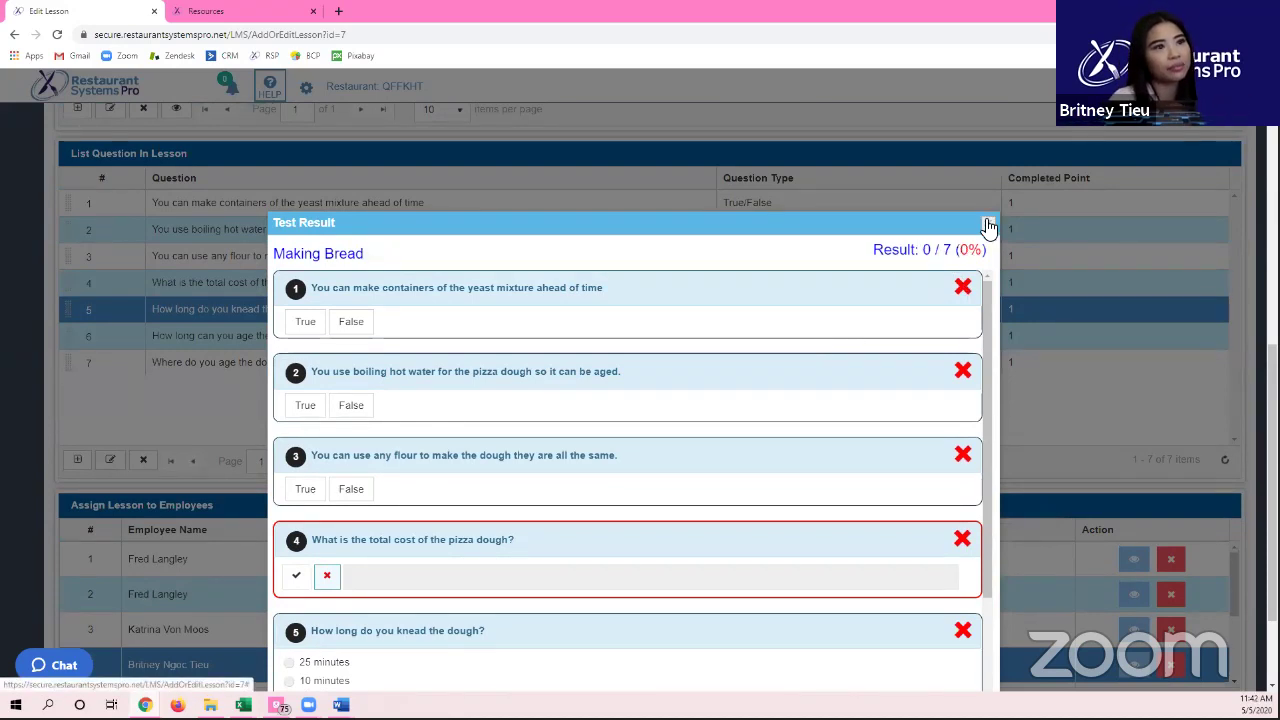
pyautogui.click(988, 224)
pyautogui.scroll(-2, 995, 465)
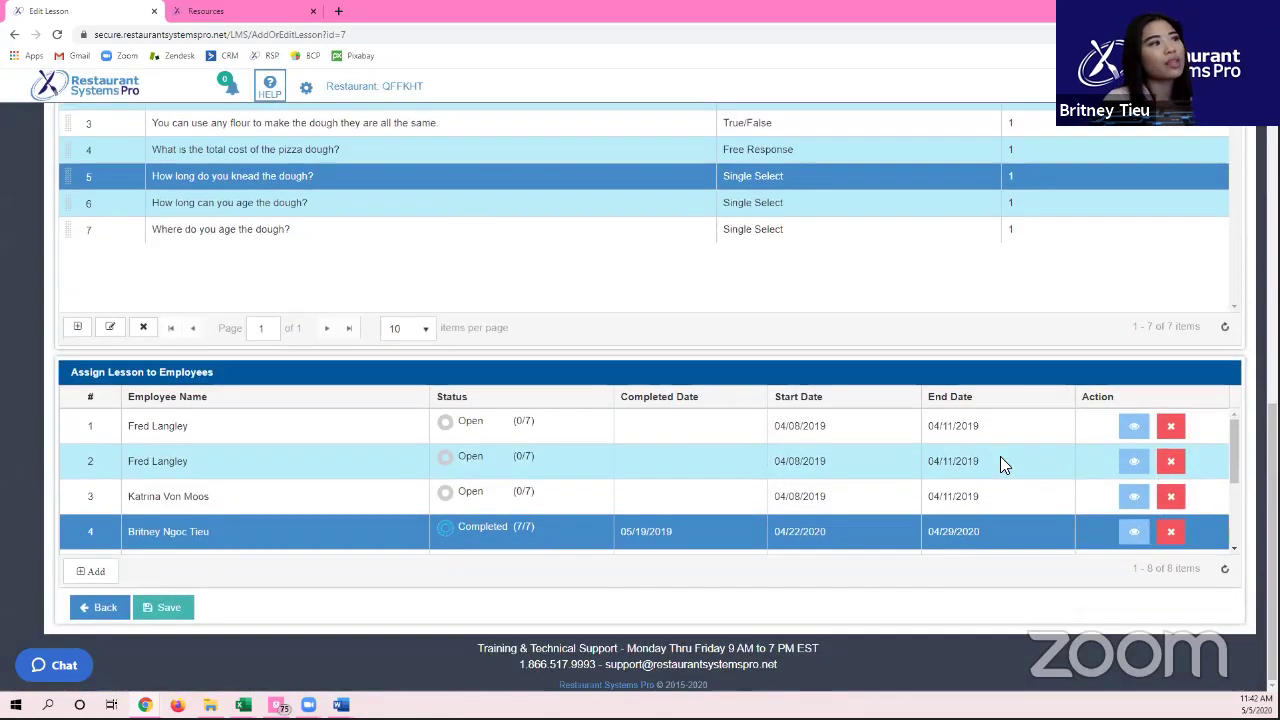
pyautogui.scroll(-2, 1004, 460)
pyautogui.scroll(2, 1004, 456)
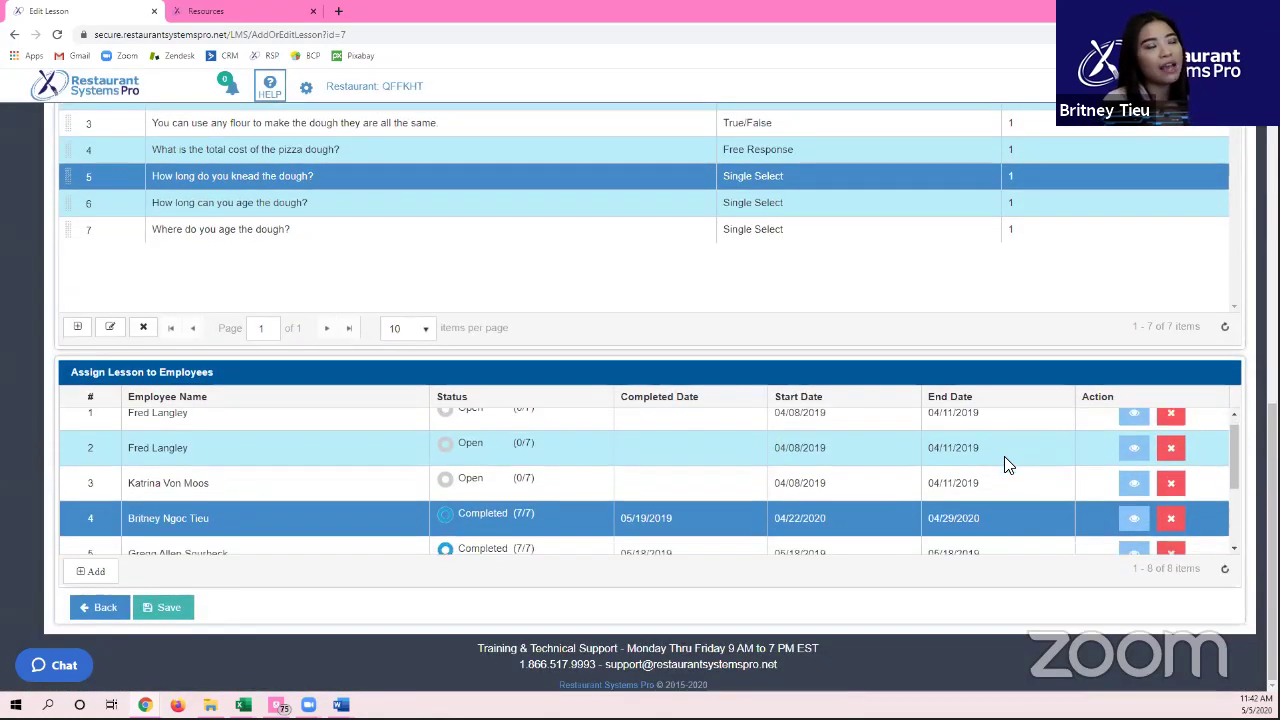
pyautogui.scroll(-2, 1004, 460)
pyautogui.scroll(2, 993, 493)
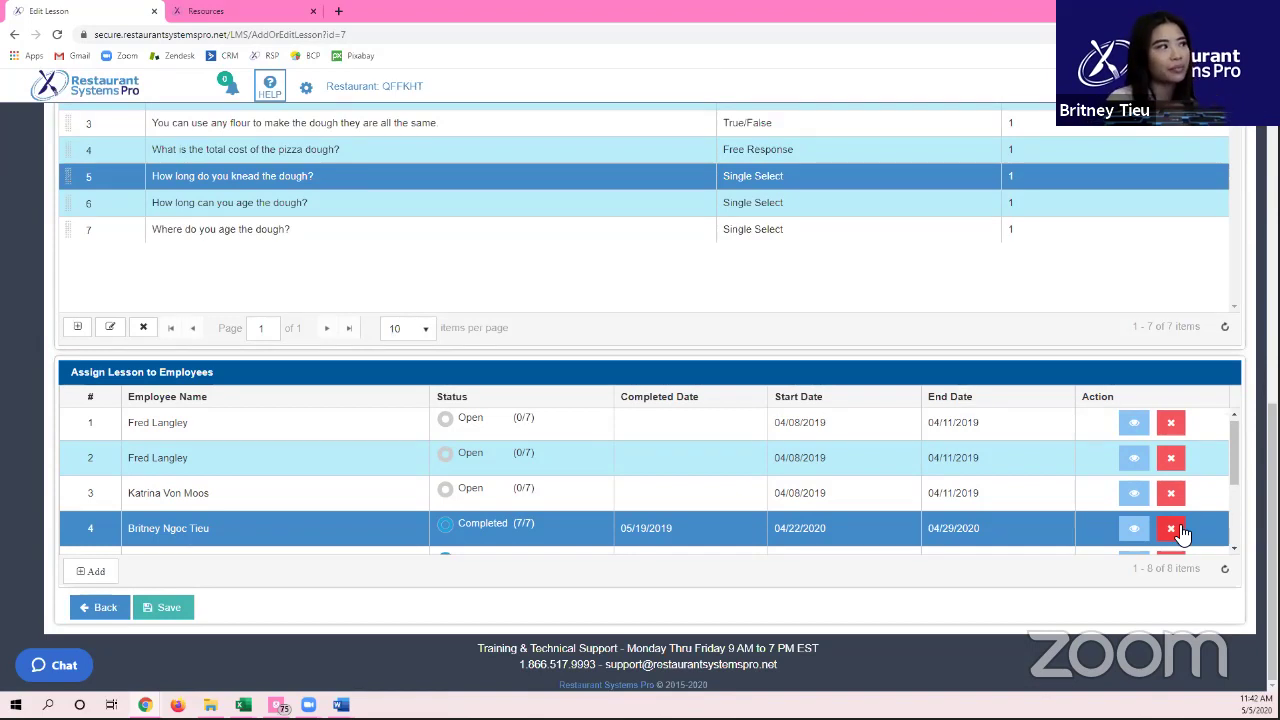
pyautogui.click(76, 568)
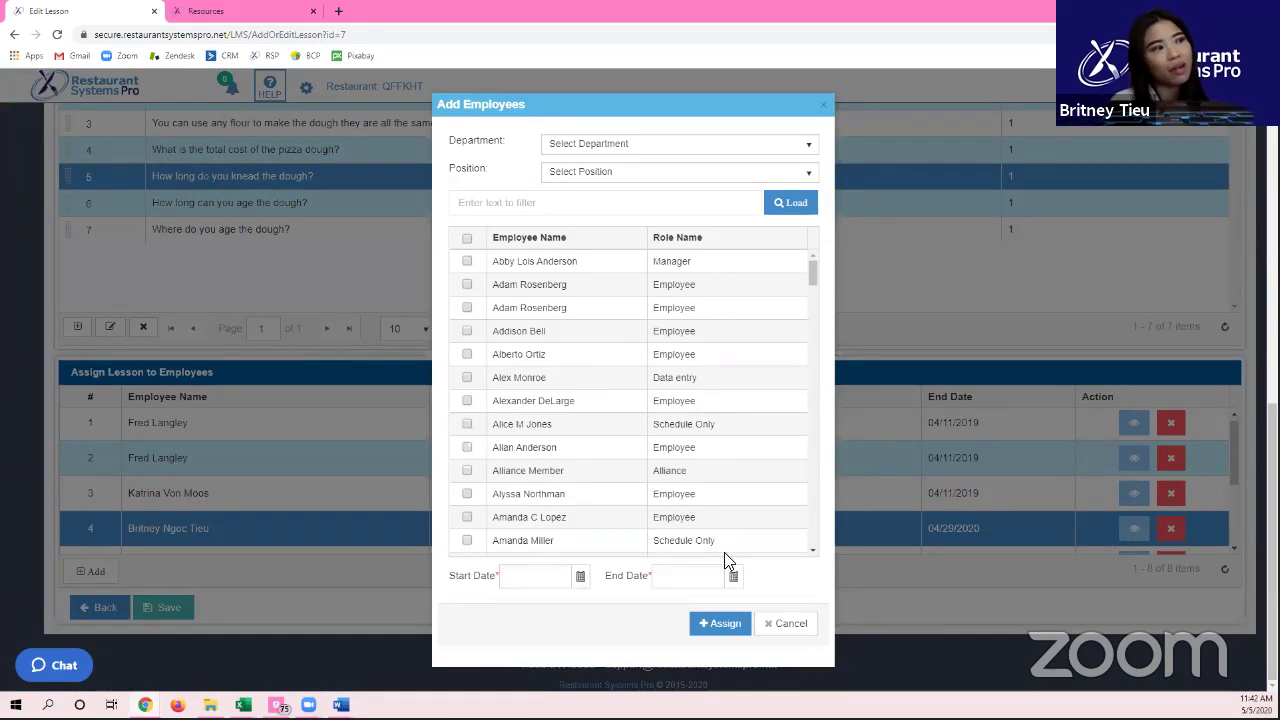
pyautogui.click(792, 622)
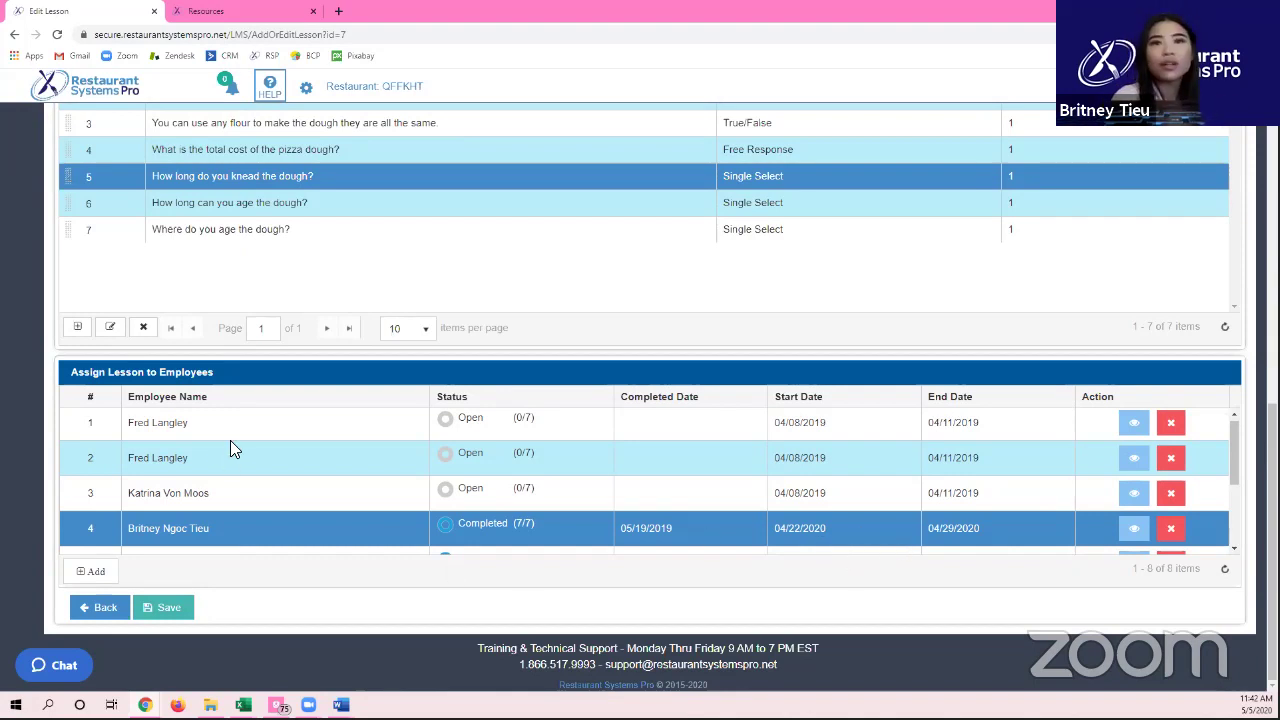
pyautogui.scroll(5, 260, 370)
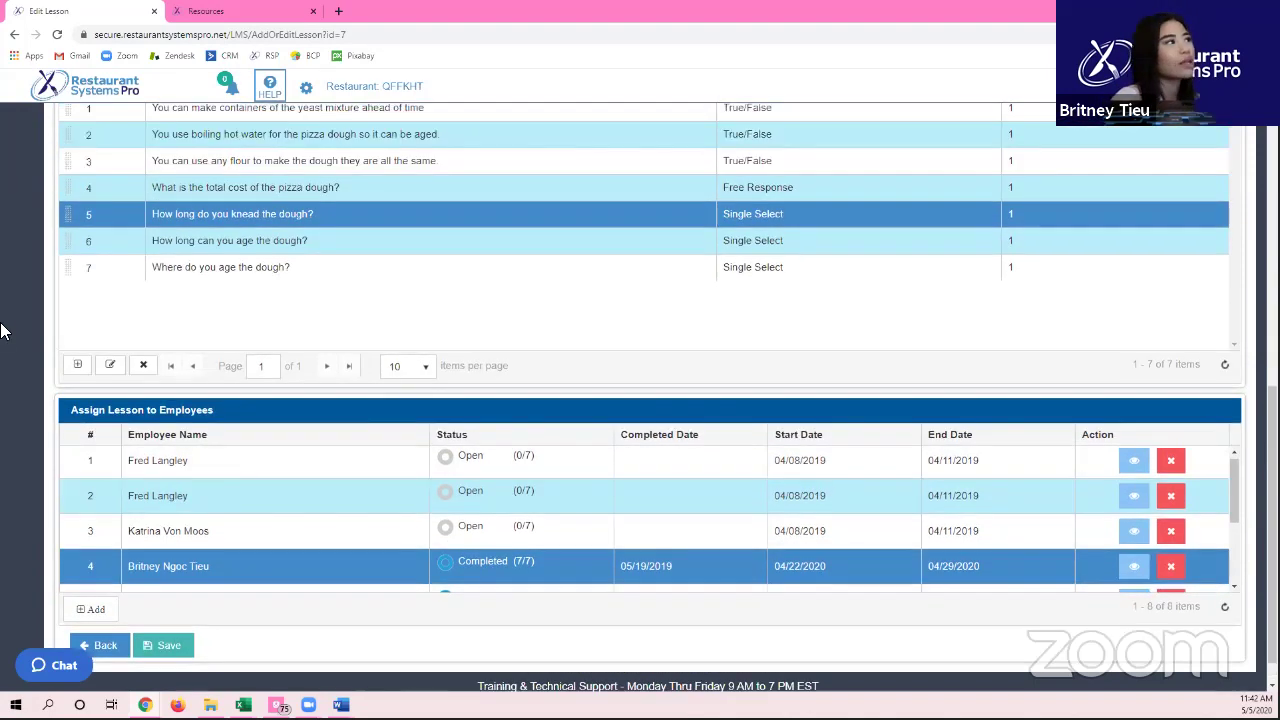
pyautogui.scroll(3, 25, 322)
# Step: Expand the sidebar and open RSP Analytics > Summary, showing Food at 100.00% module use
pyautogui.click(23, 128)
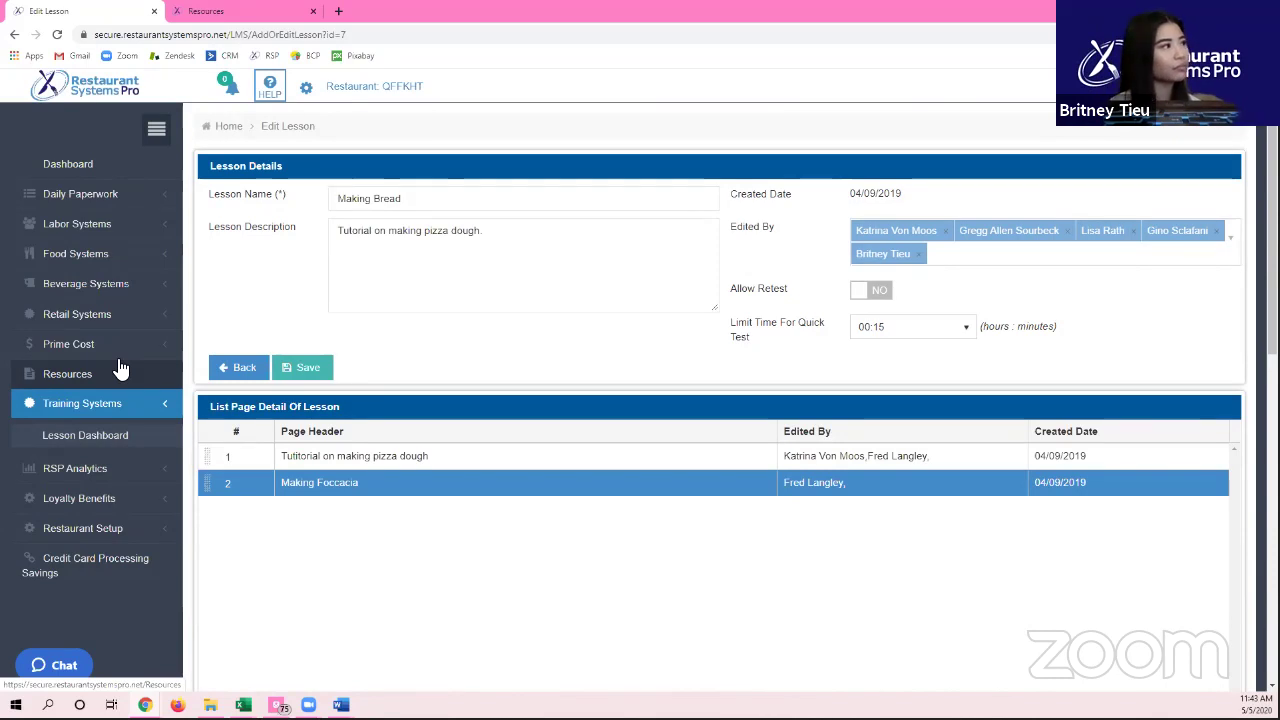
pyautogui.click(120, 369)
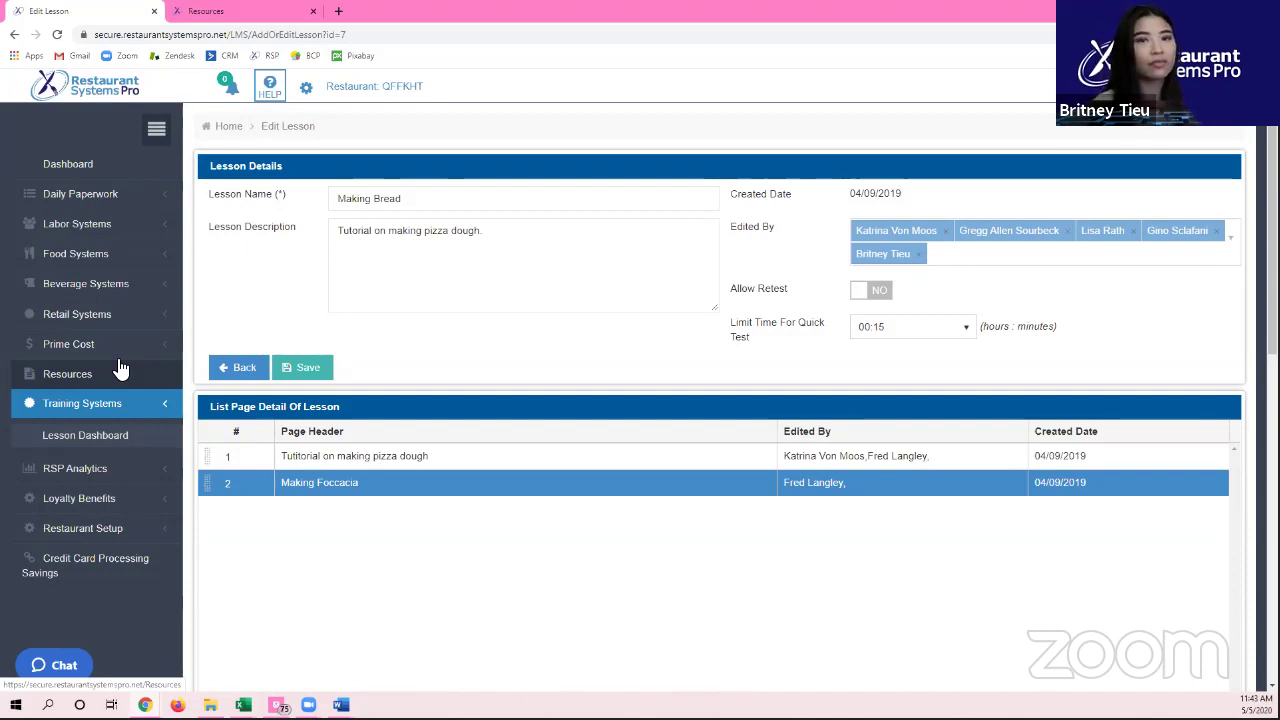
pyautogui.click(334, 254)
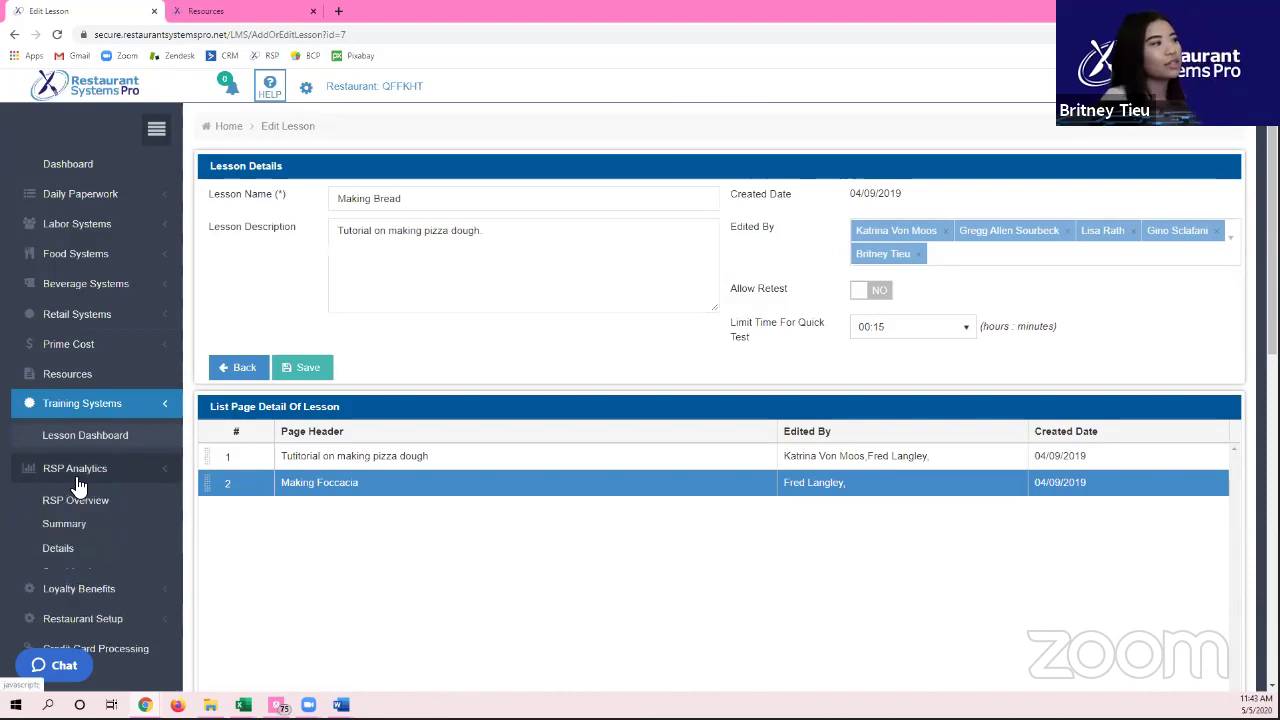
pyautogui.scroll(-2, 78, 480)
pyautogui.click(144, 263)
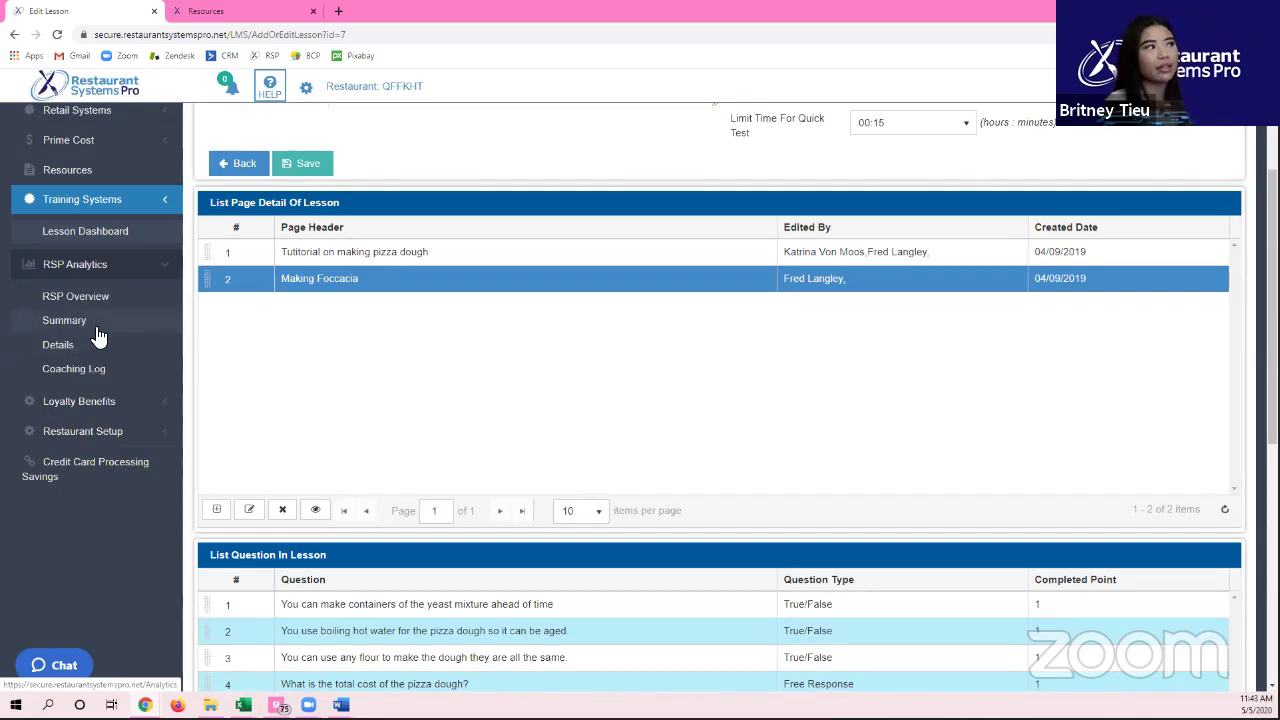
pyautogui.click(108, 313)
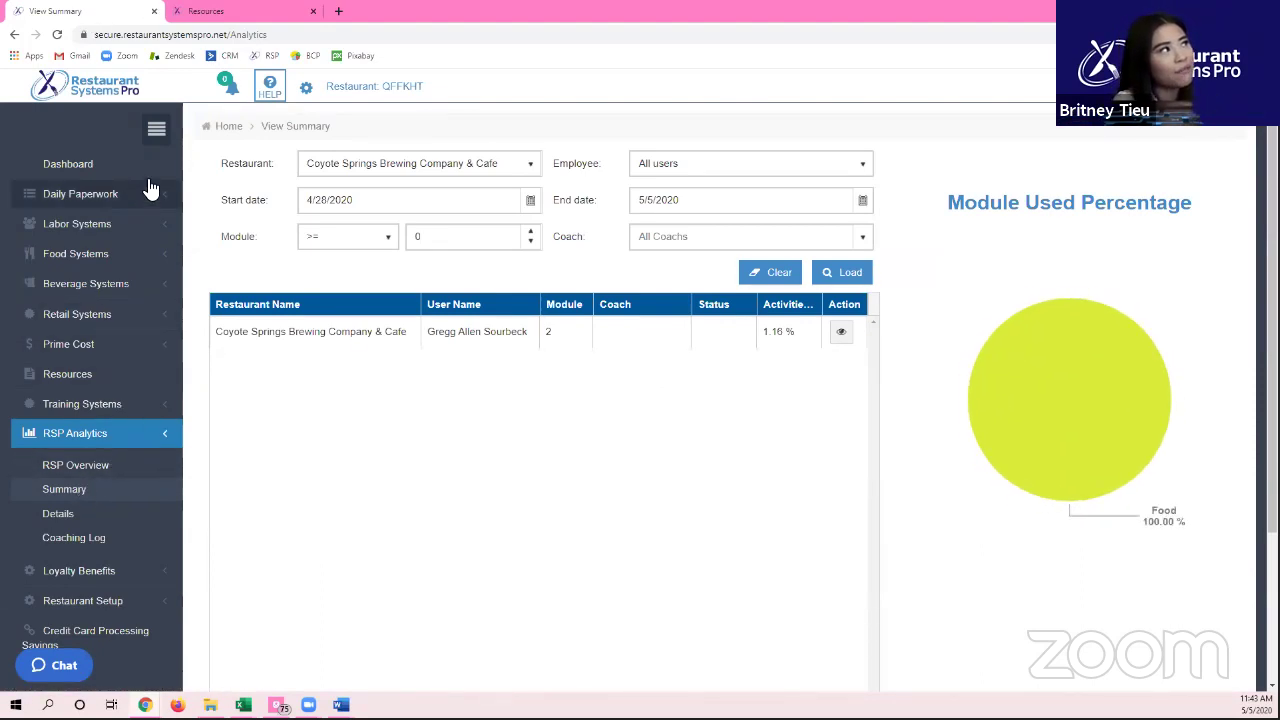
# Step: Set the analytics start date to 1/1/2020 and reload the summary
pyautogui.click(156, 128)
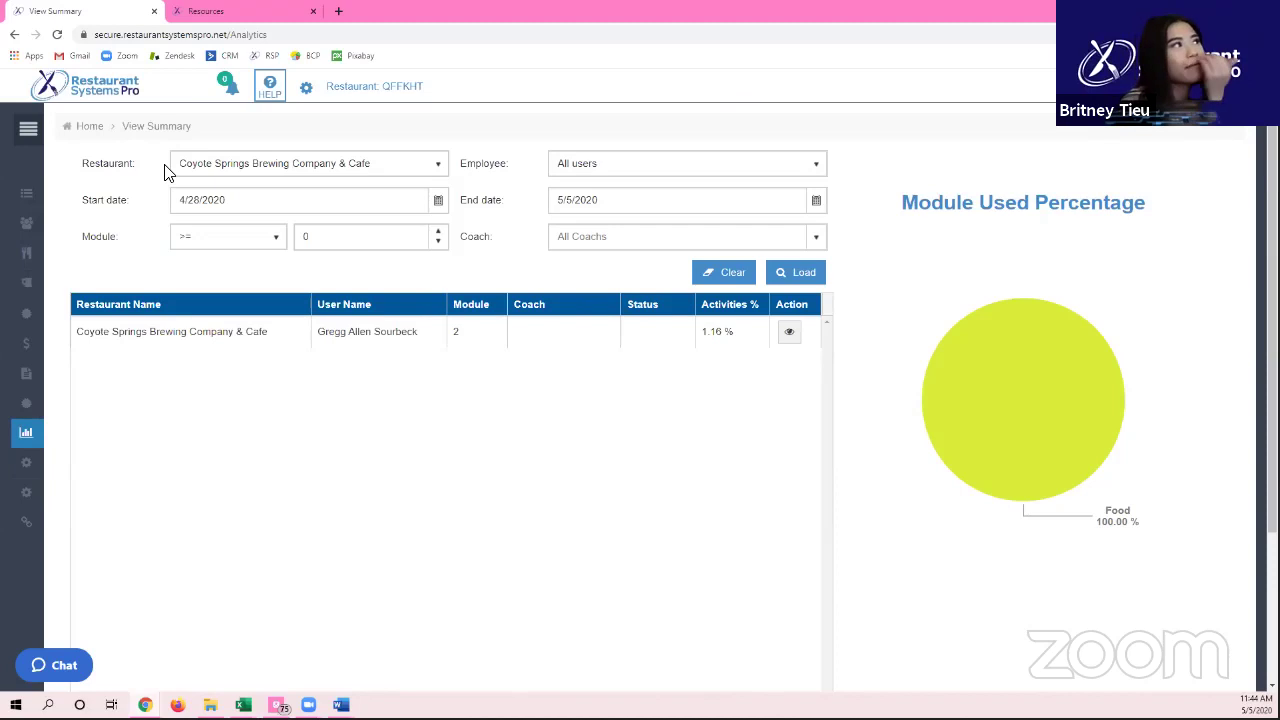
pyautogui.click(438, 200)
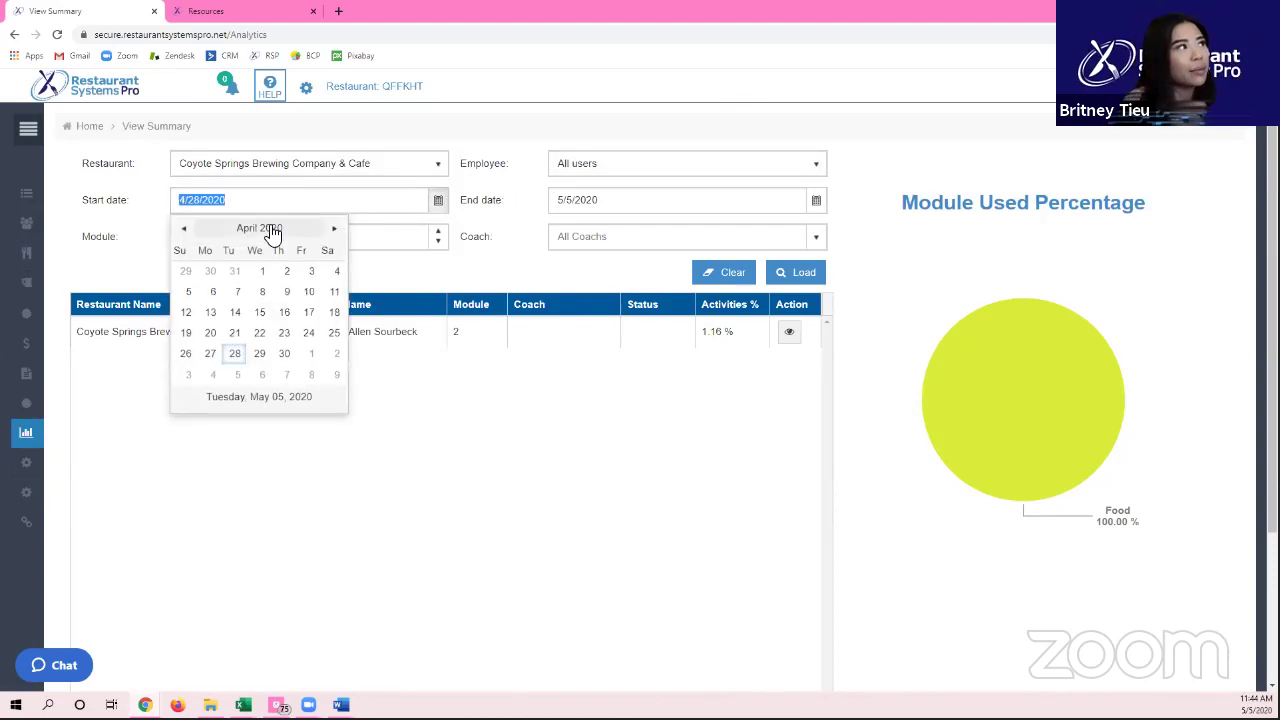
pyautogui.click(183, 229)
pyautogui.click(183, 229)
pyautogui.click(183, 229)
pyautogui.click(258, 269)
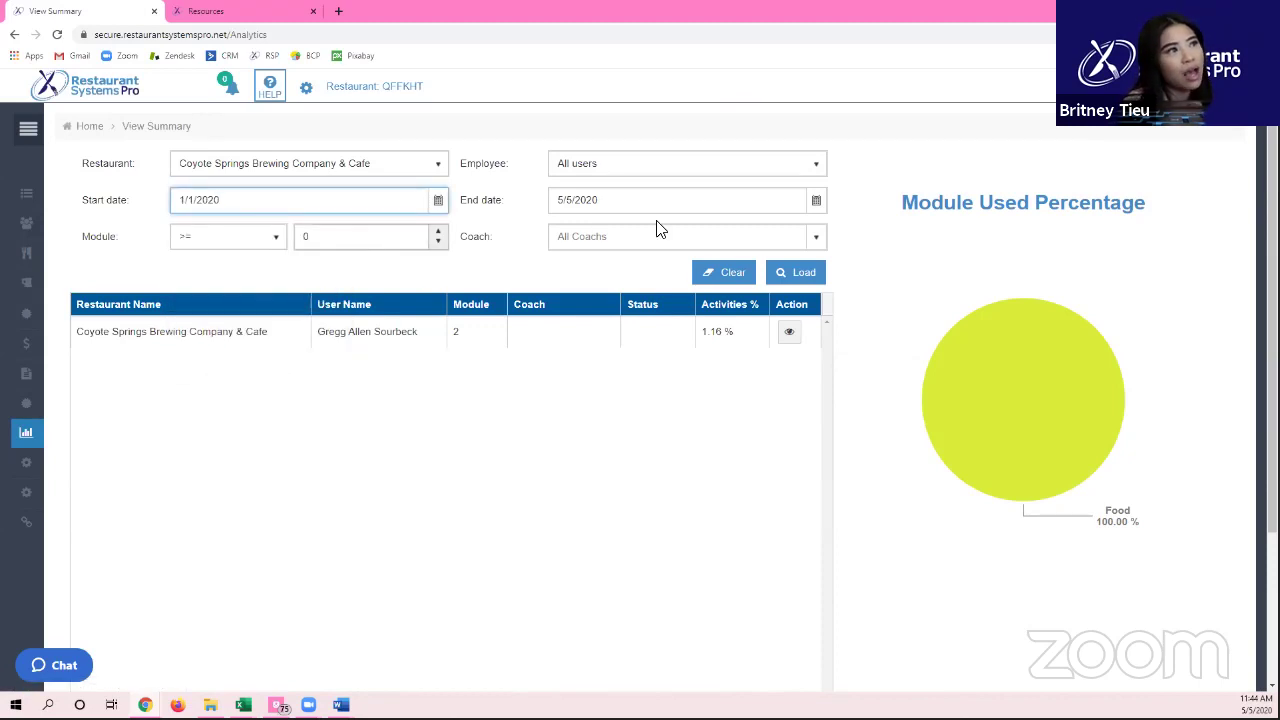
pyautogui.click(810, 275)
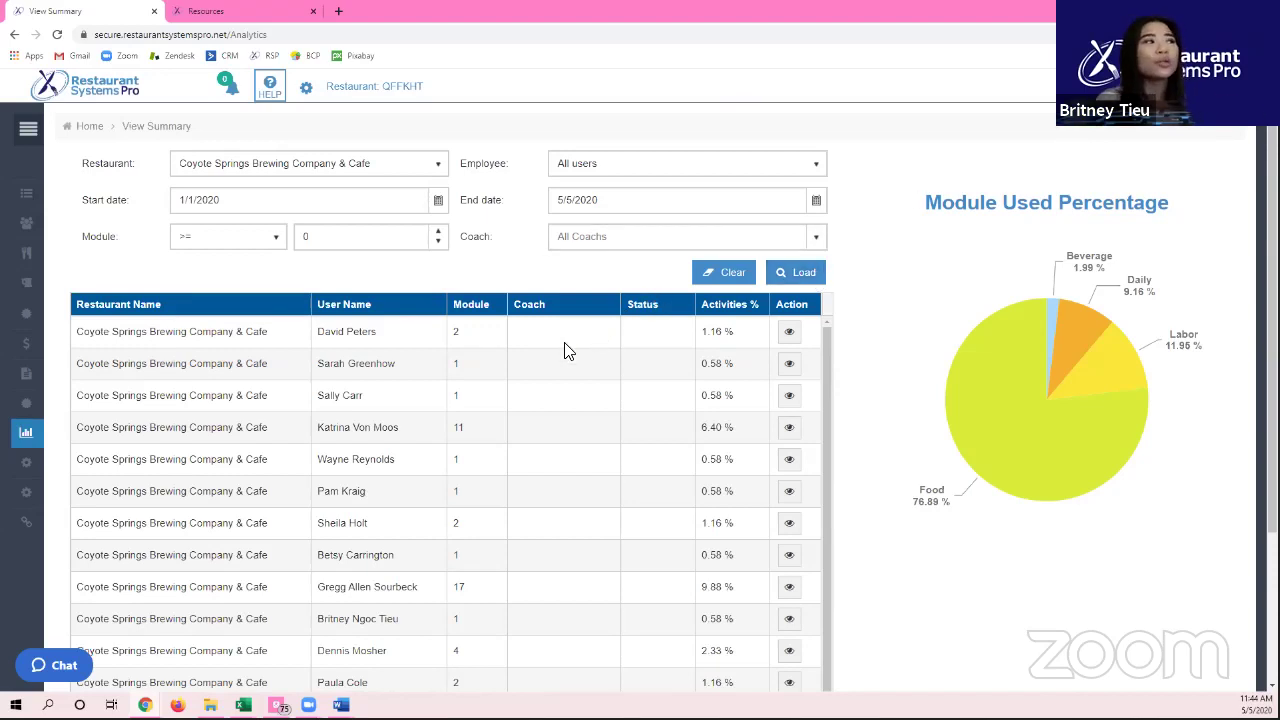
# Step: Select the user with 17 modules in the 17-user list, reviewing the module-usage pie
pyautogui.scroll(-2, 316, 330)
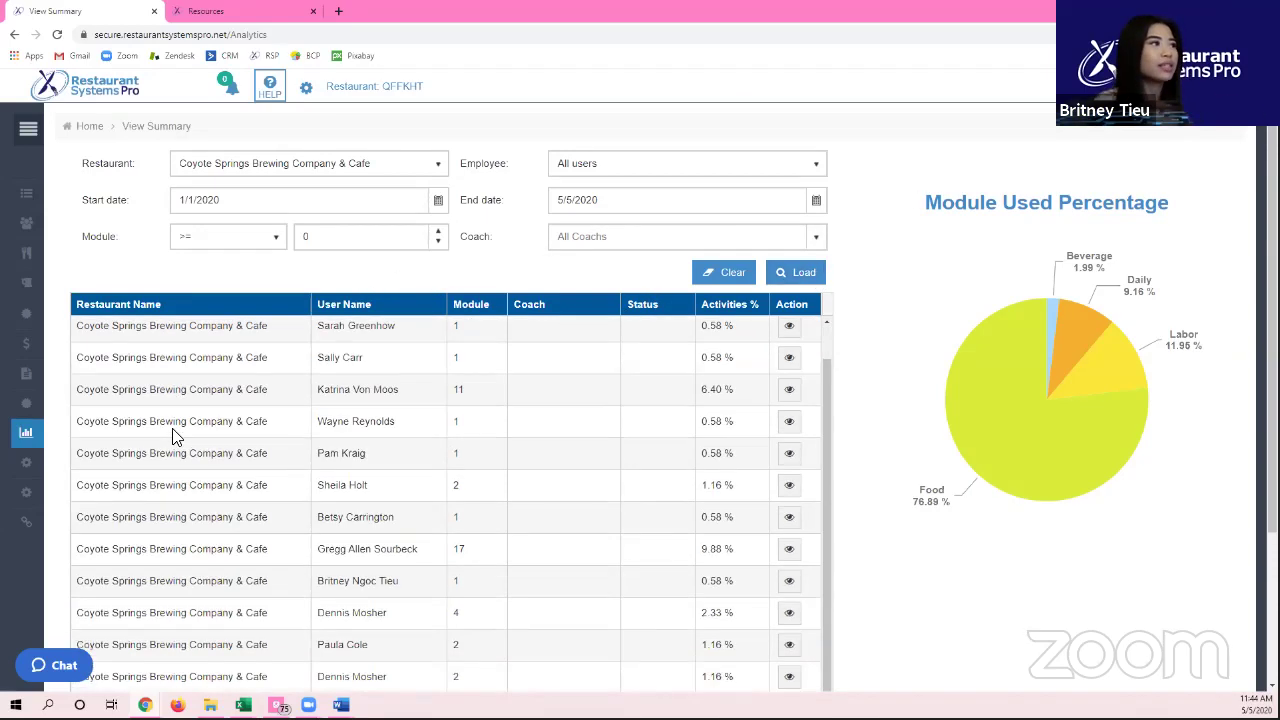
pyautogui.scroll(-2, 305, 563)
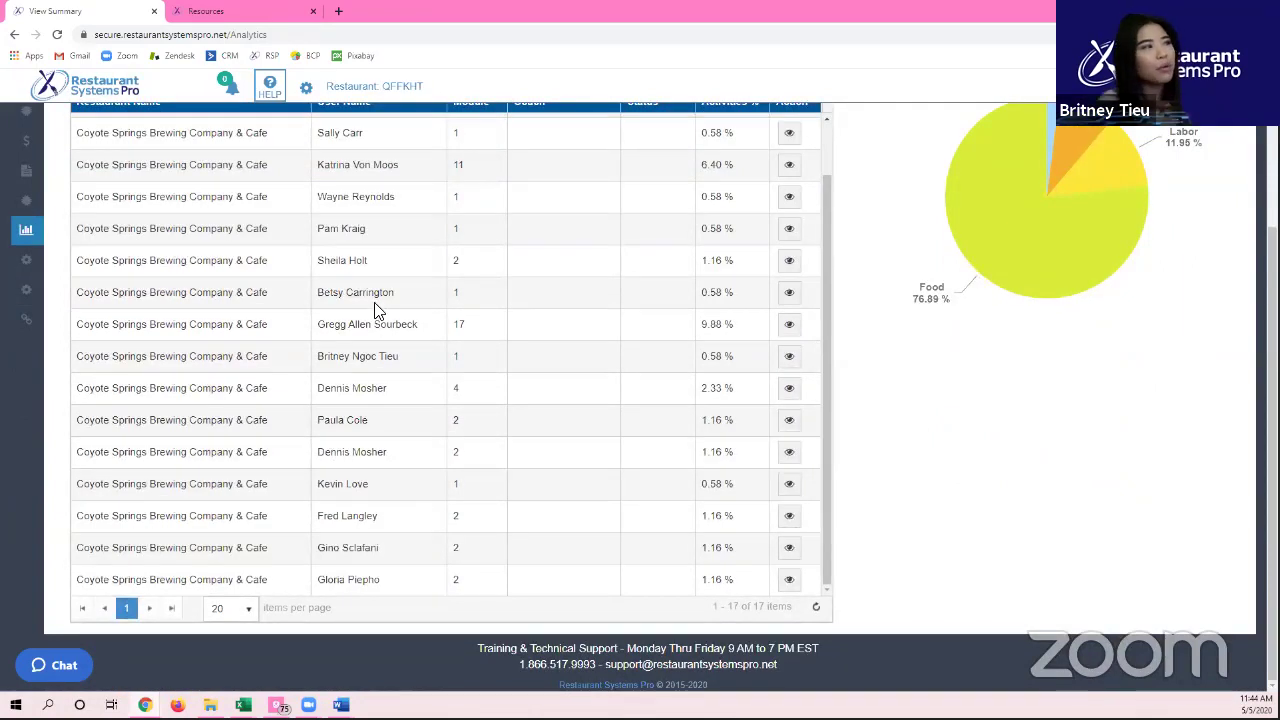
pyautogui.click(356, 327)
pyautogui.scroll(3, 479, 383)
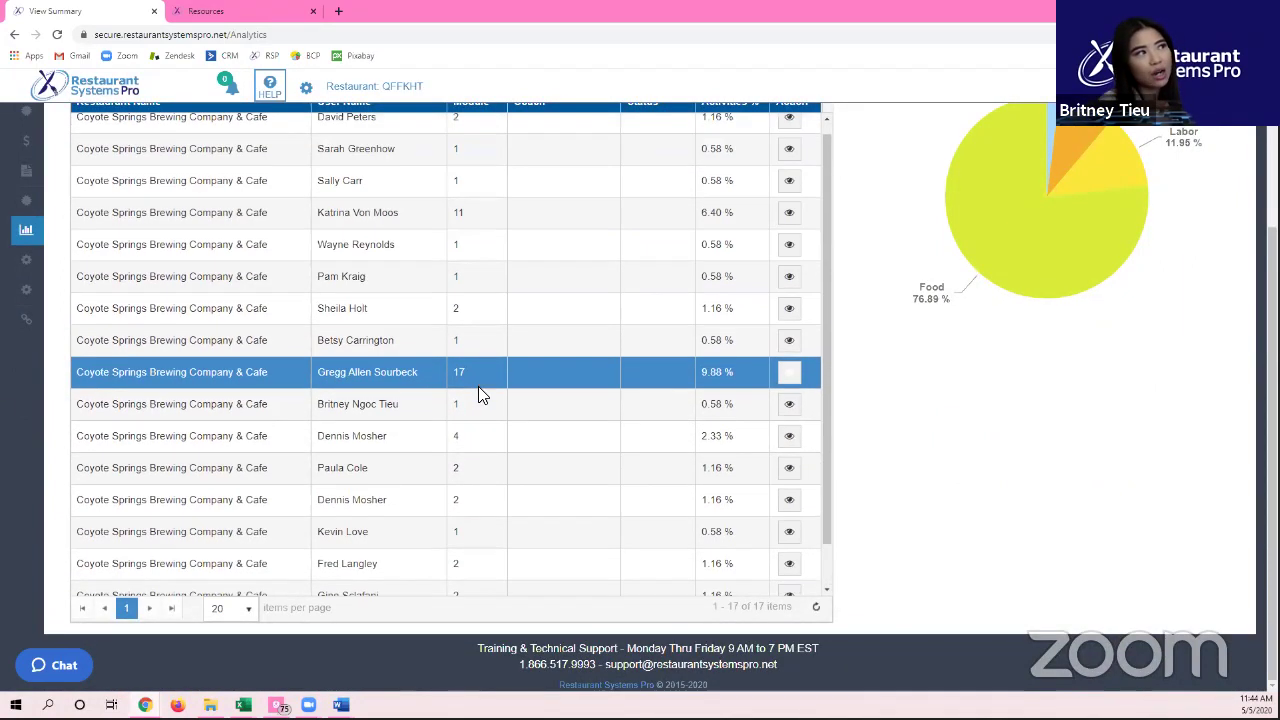
pyautogui.scroll(-2, 505, 500)
pyautogui.scroll(-1, 480, 385)
pyautogui.scroll(2, 500, 440)
pyautogui.scroll(3, 510, 455)
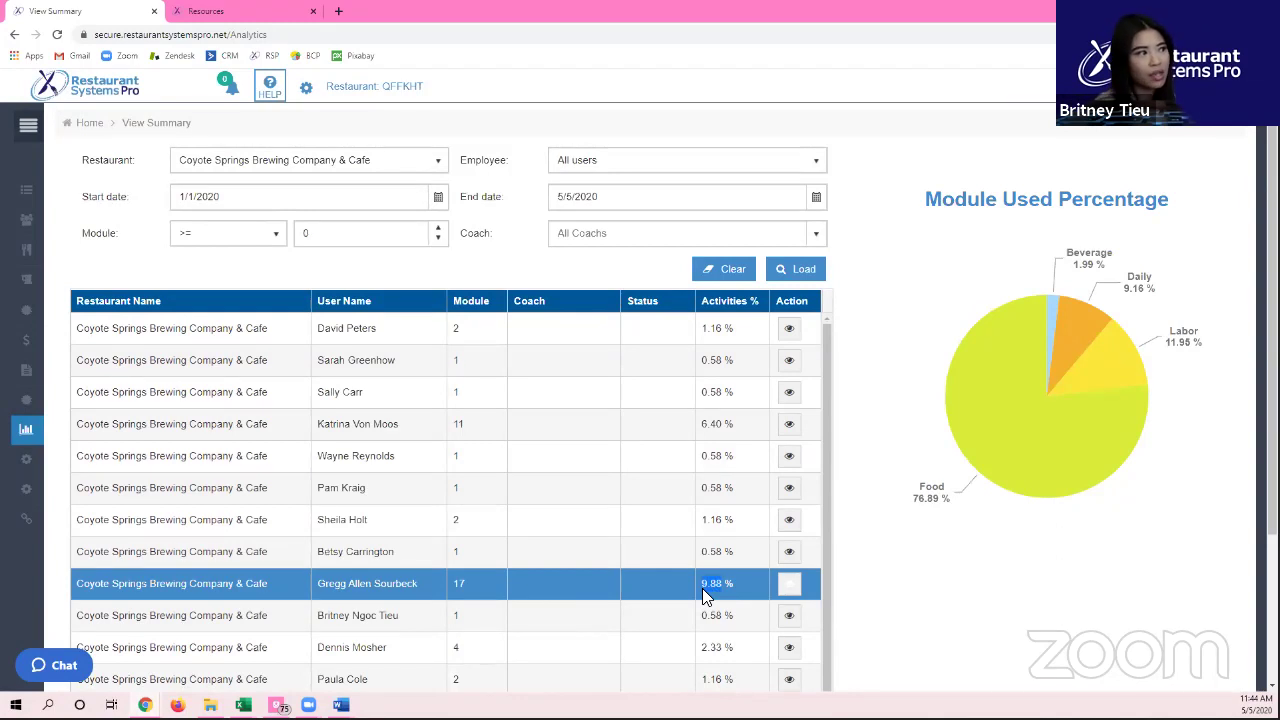
# Step: Open View Summary Details for the 17-module user and scroll through the 174 module actions
pyautogui.click(794, 593)
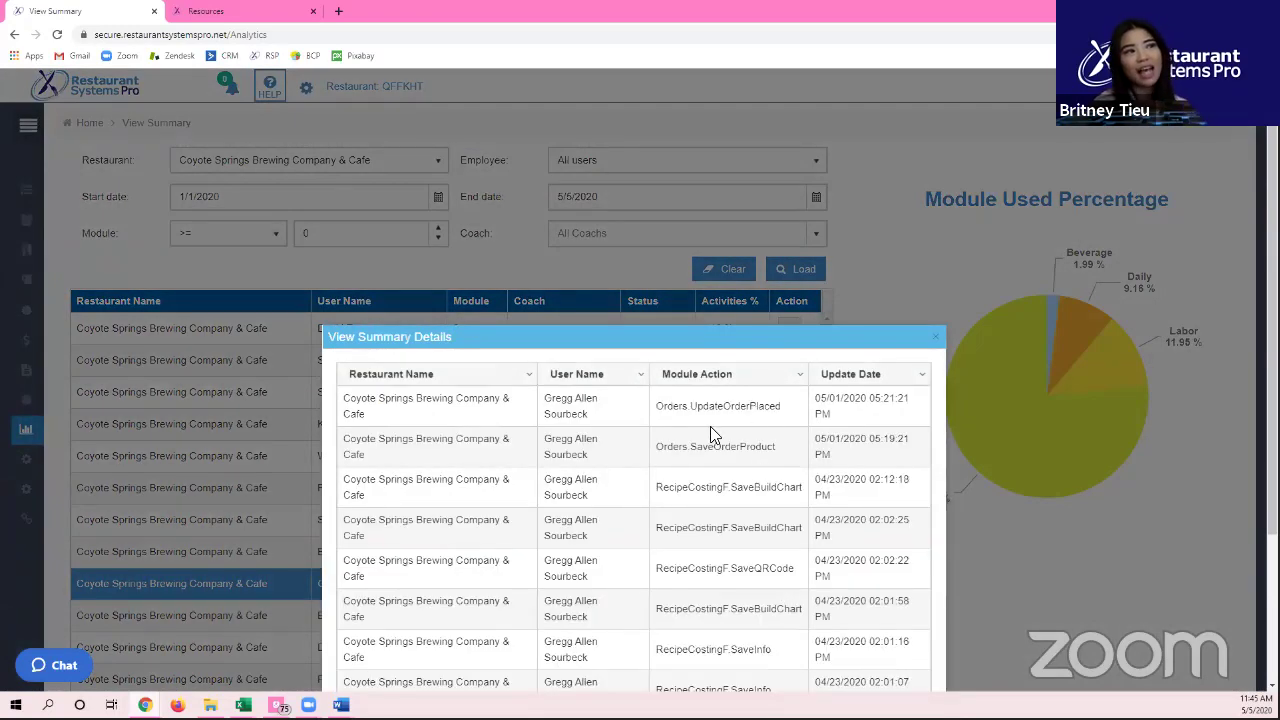
pyautogui.scroll(-2, 688, 634)
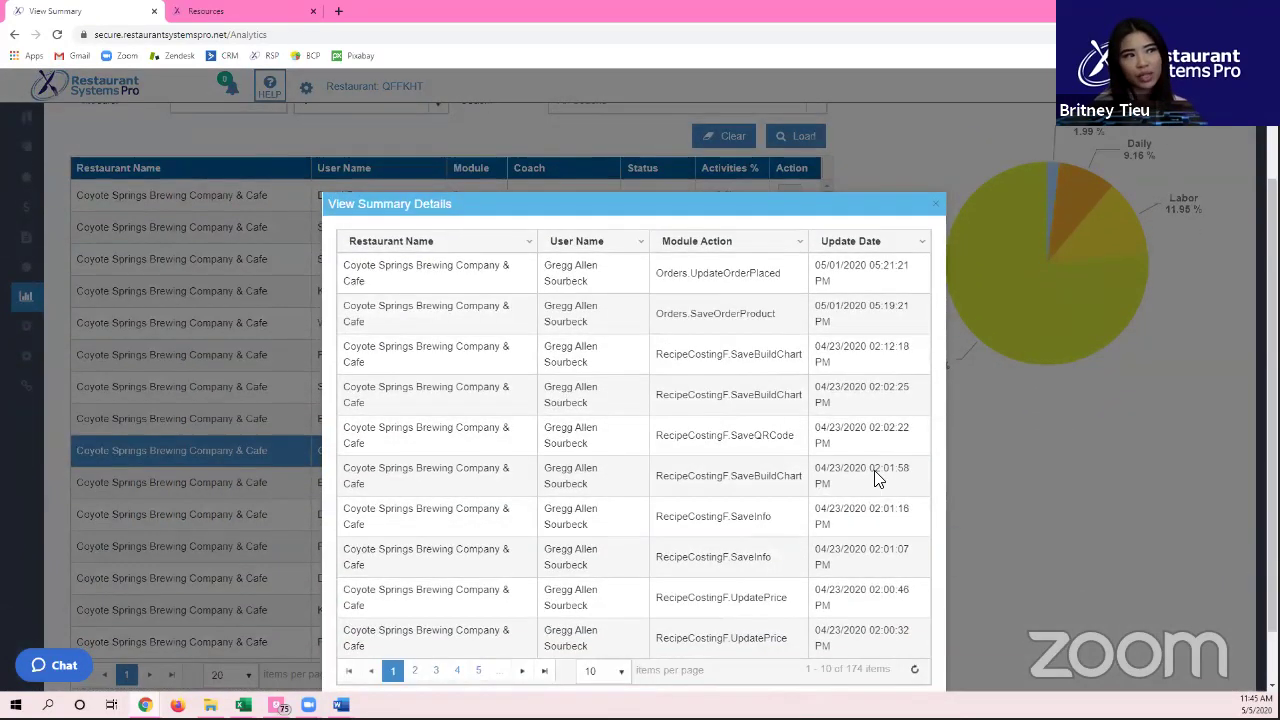